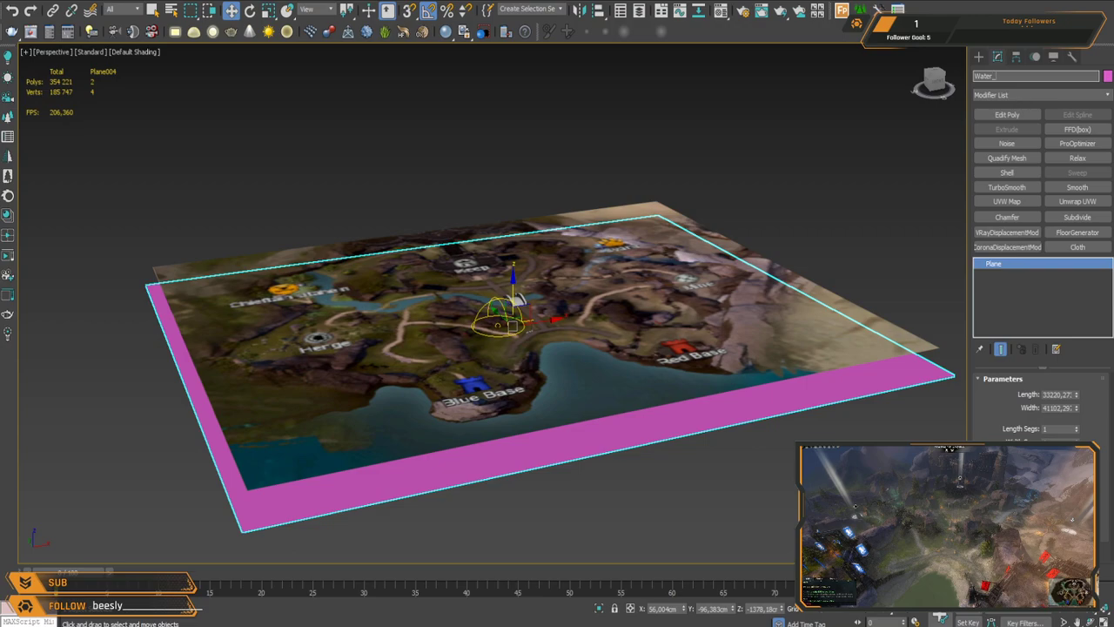
# Step: Rename the large plane beneath the map as Water_SM
pyautogui.write('M')
pyautogui.press('Return')
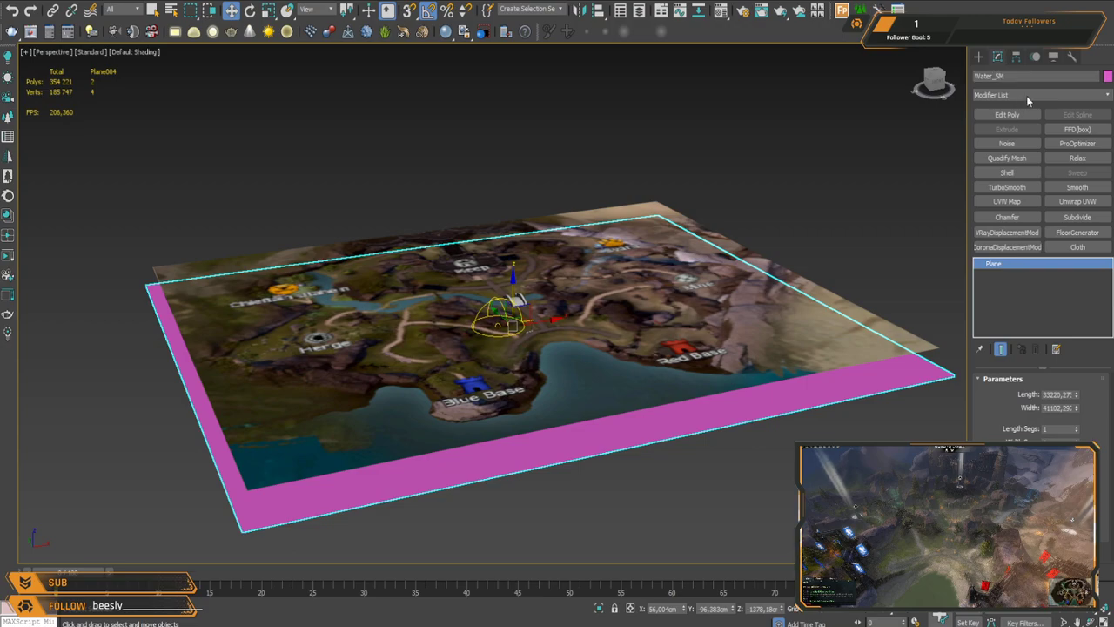
# Step: Set the Water_SM plane's object colour to black and assign it a plain grey material
pyautogui.moveTo(566, 307); pyautogui.dragTo(613, 261, button='middle')
pyautogui.scroll(3, 614, 263)
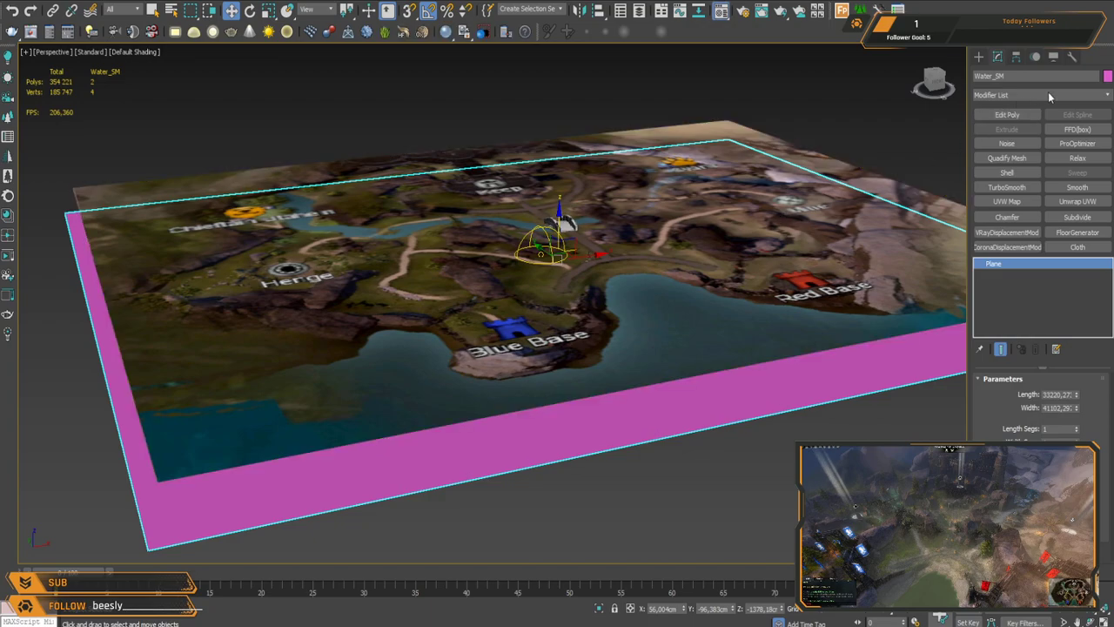
pyautogui.click(634, 355)
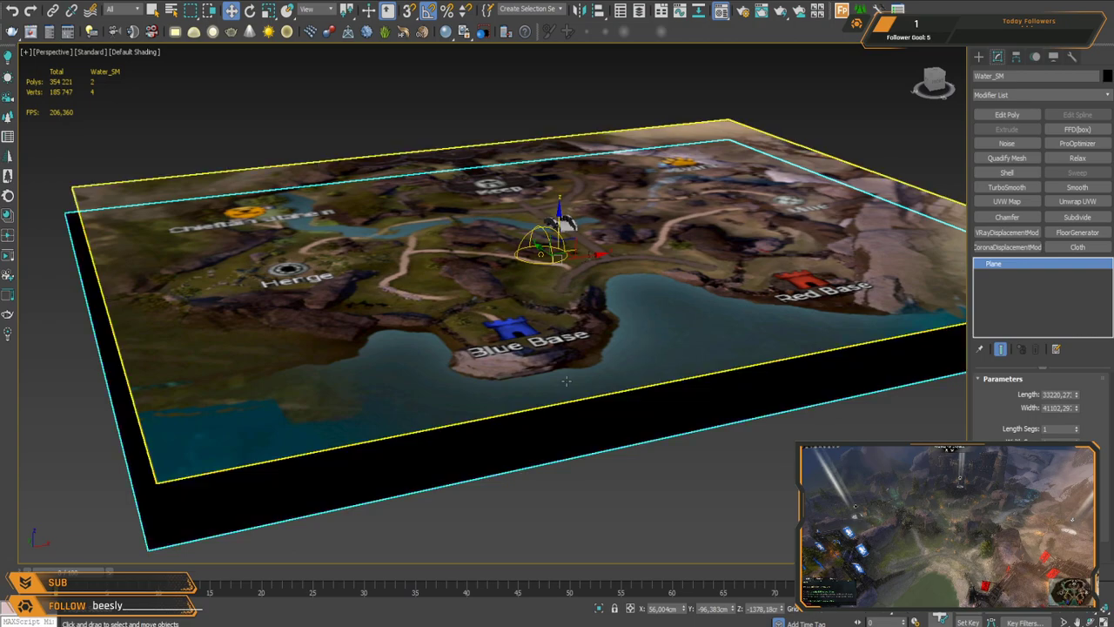
pyautogui.click(84, 265)
pyautogui.click(253, 91)
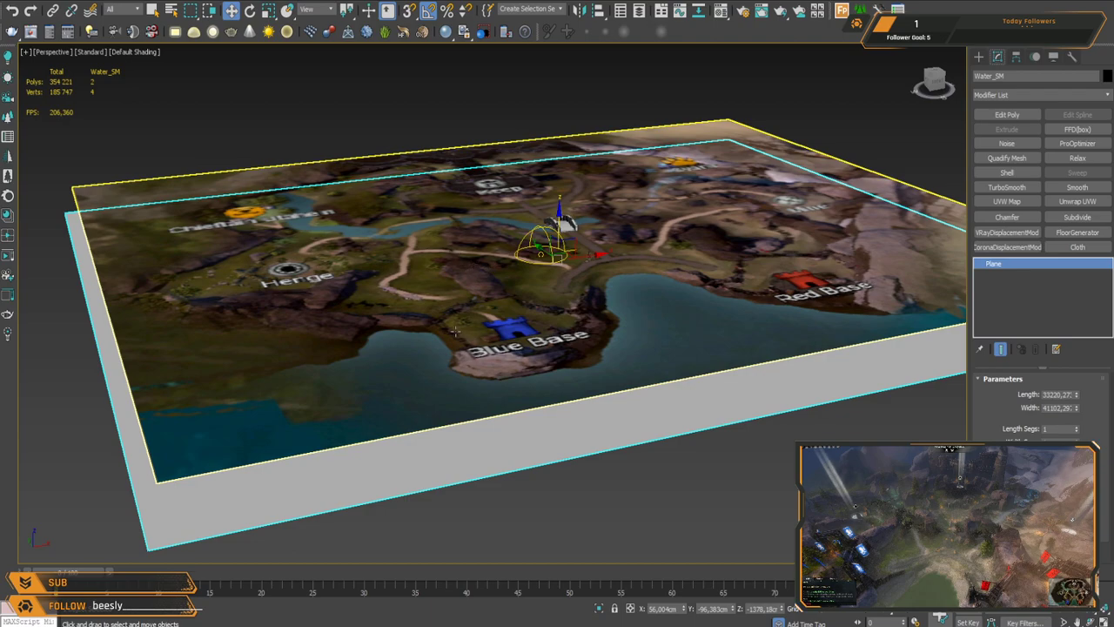
# Step: Copy the Water_SM plane straight up to about Z 4994 cm and name the copy BaseGround_SM
pyautogui.moveTo(574, 306); pyautogui.dragTo(602, 355, button='middle')
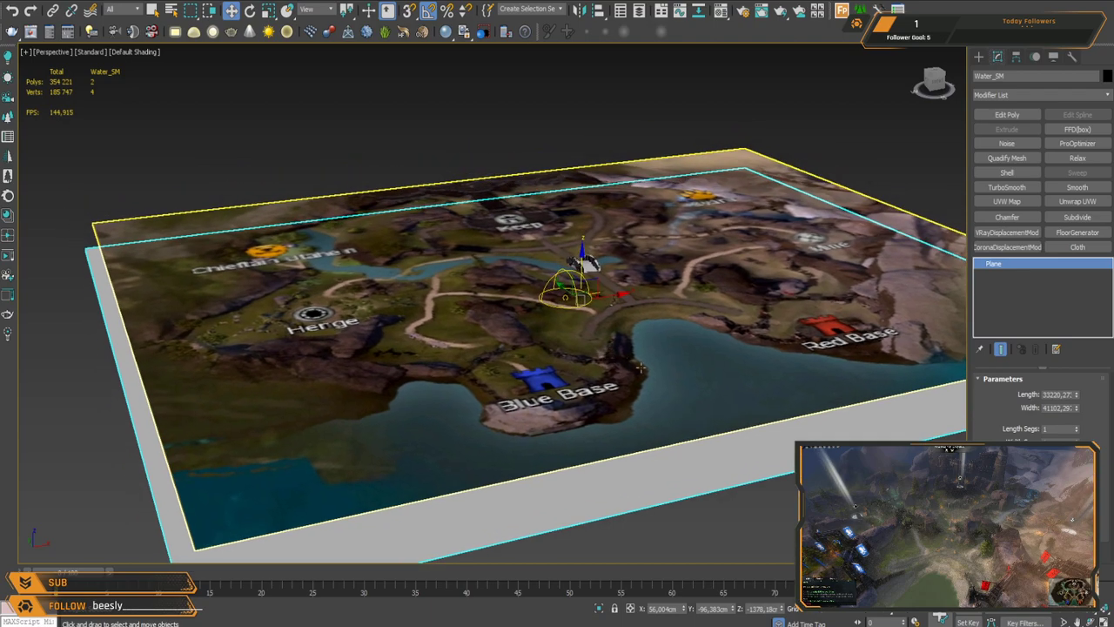
pyautogui.keyDown('shift'); pyautogui.moveTo(586, 275); pyautogui.dragTo(585, 116); pyautogui.keyUp('shift')
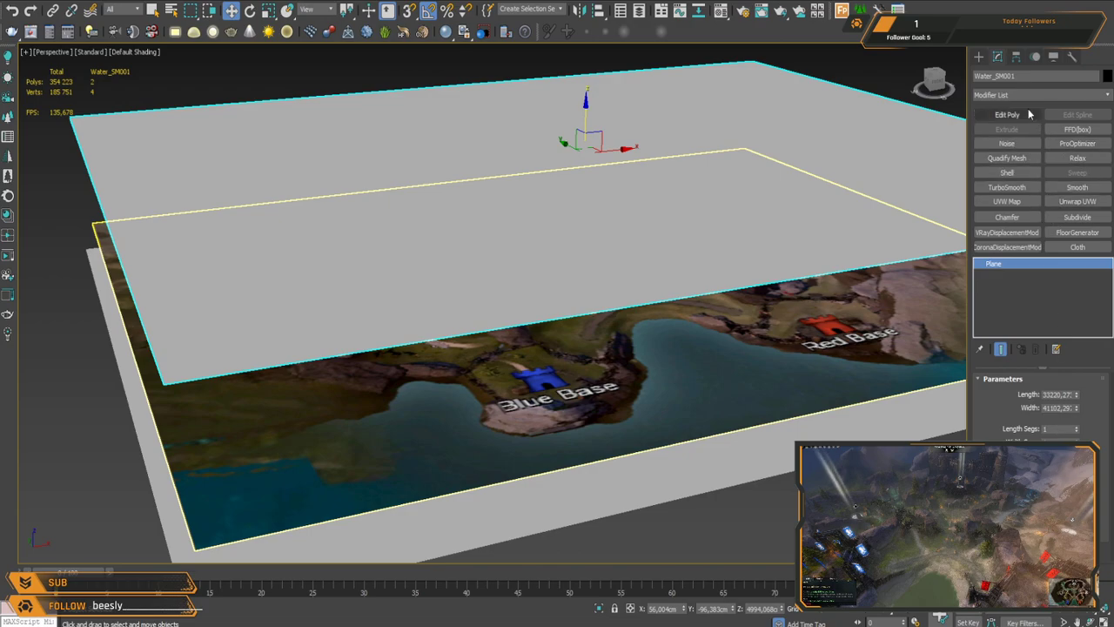
pyautogui.click(1001, 76)
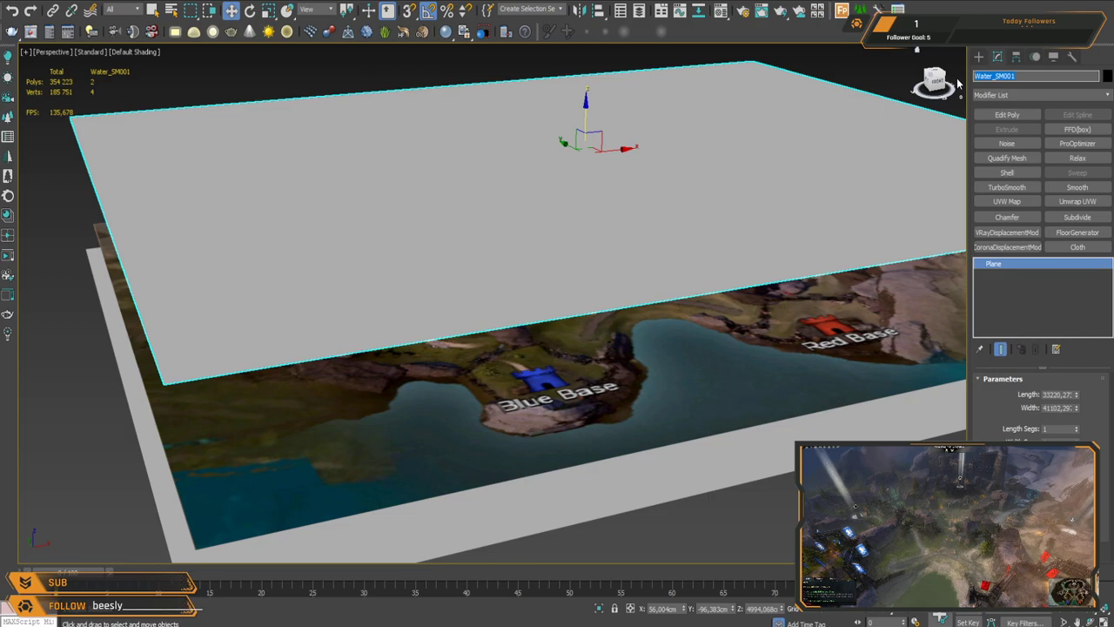
pyautogui.write('G')
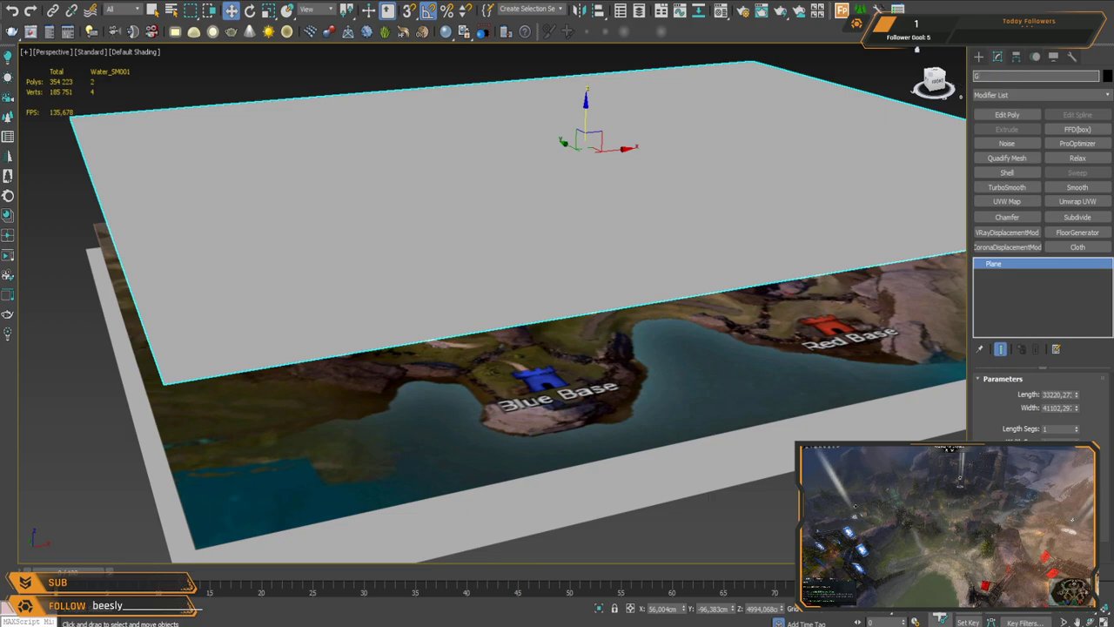
pyautogui.write('aseGround_SM')
pyautogui.press('Return')
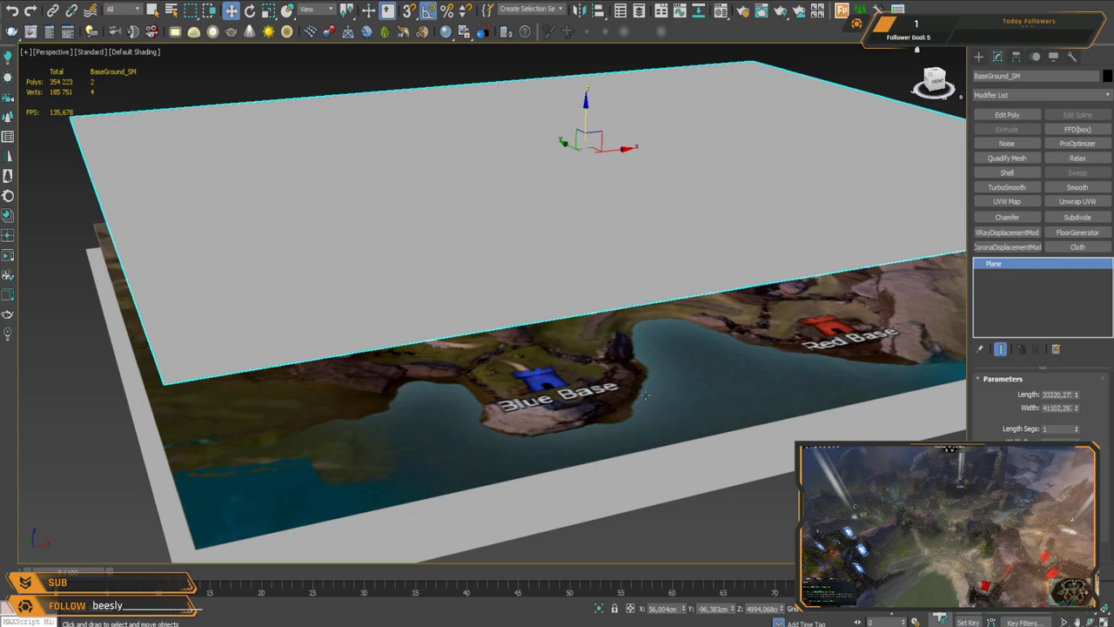
# Step: Show edged faces and divide the BaseGround_SM plane into 50 length segments and 50 width segments
pyautogui.press('F4')
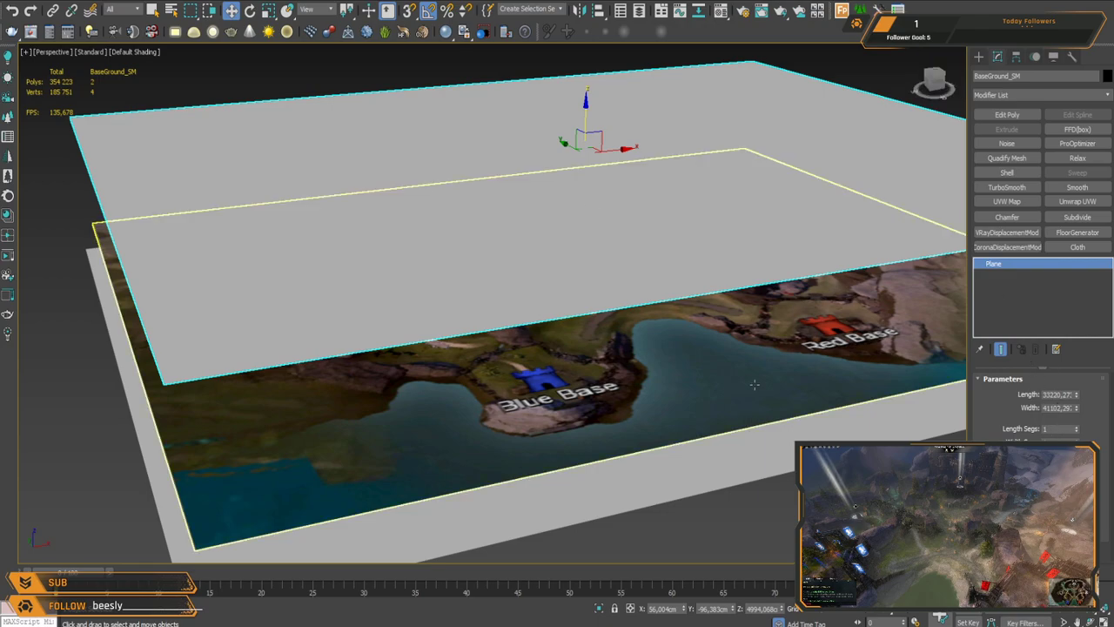
pyautogui.click(1051, 429)
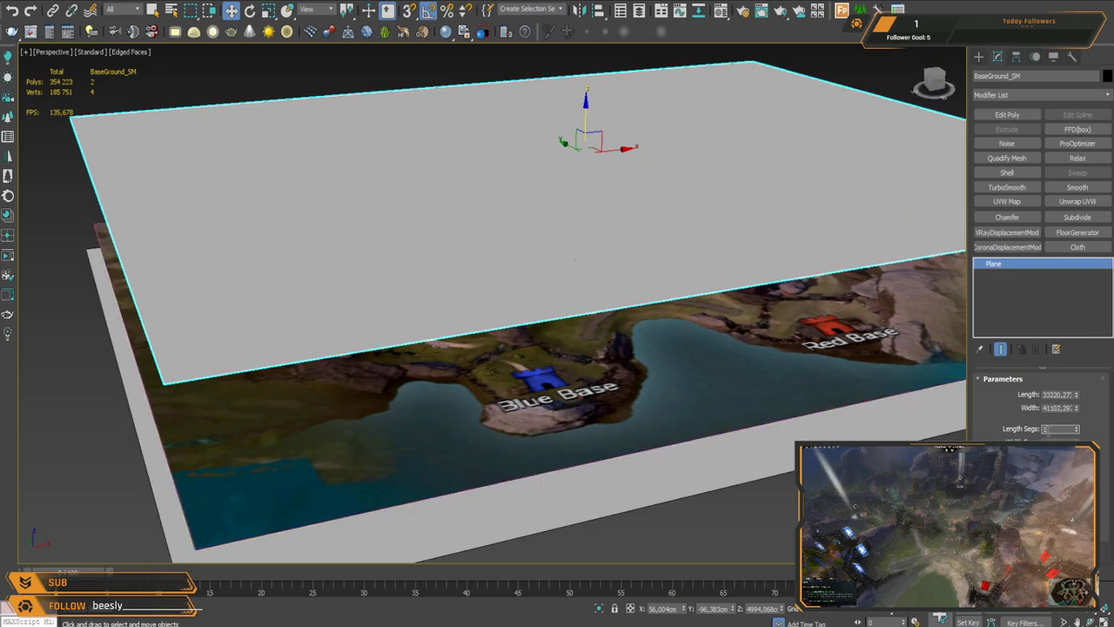
pyautogui.write('50')
pyautogui.press('Tab')
pyautogui.write('50')
pyautogui.press('Return')
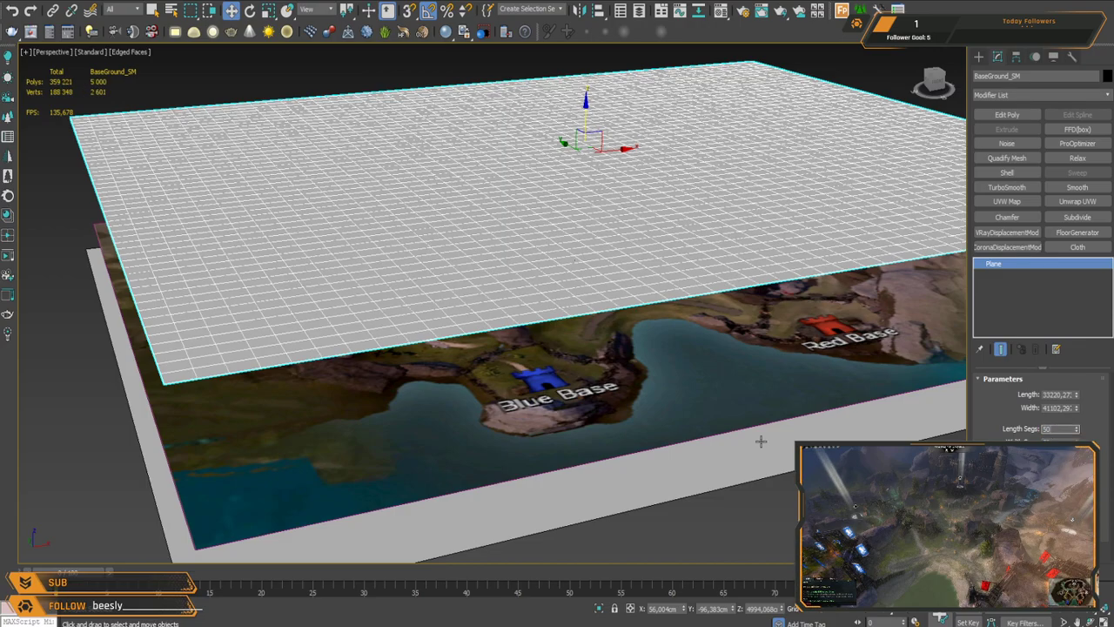
# Step: Lower the BaseGround_SM plane beneath the water plane, to about Z -2657 cm
pyautogui.moveTo(559, 304); pyautogui.dragTo(553, 313, button='middle')
pyautogui.moveTo(574, 249)
pyautogui.keyDown('alt'); pyautogui.mouseDown(button='middle')
pyautogui.moveTo(597, 194)
pyautogui.moveTo(595, 247)
pyautogui.mouseUp(button='middle'); pyautogui.keyUp('alt')
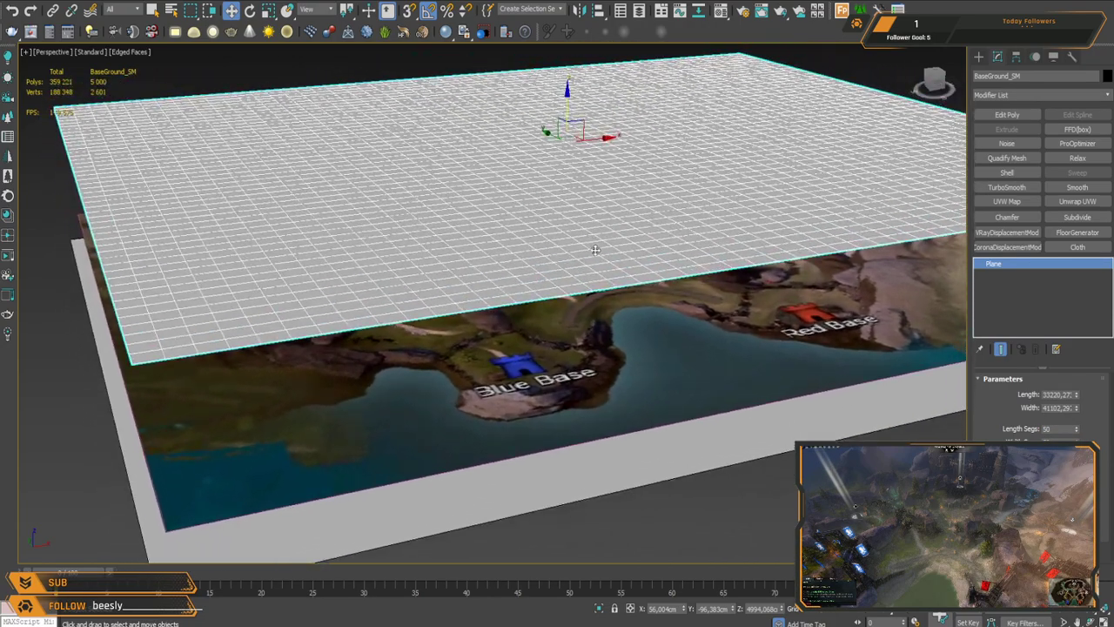
pyautogui.moveTo(566, 99); pyautogui.dragTo(564, 277)
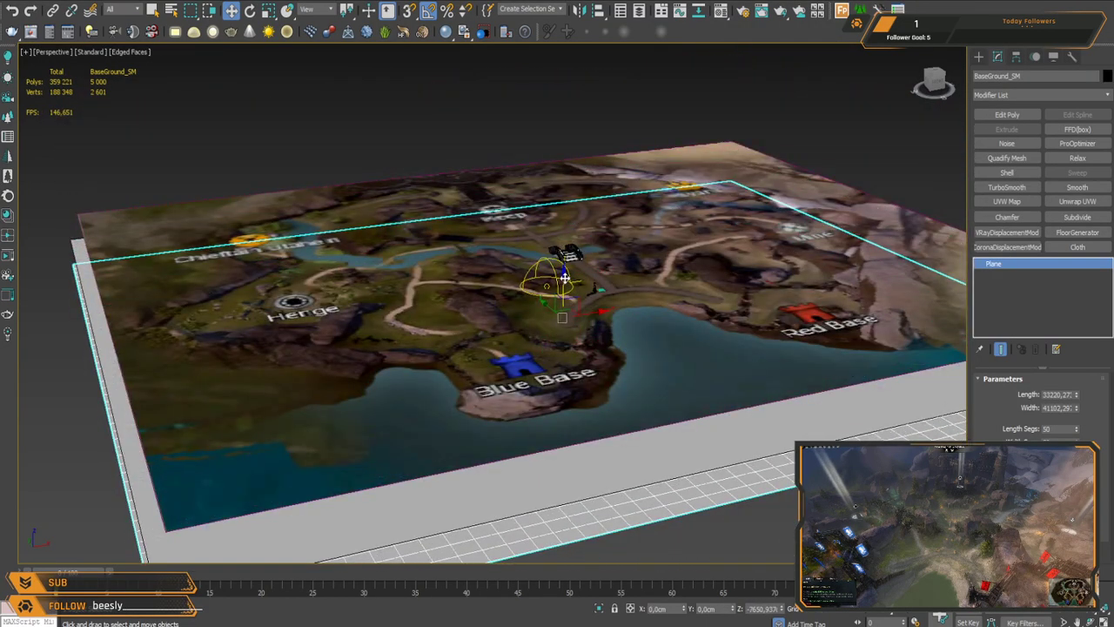
# Step: In the top view, trace a closed line spline around the Blue Base area, following its walls and rocks
pyautogui.press('t')
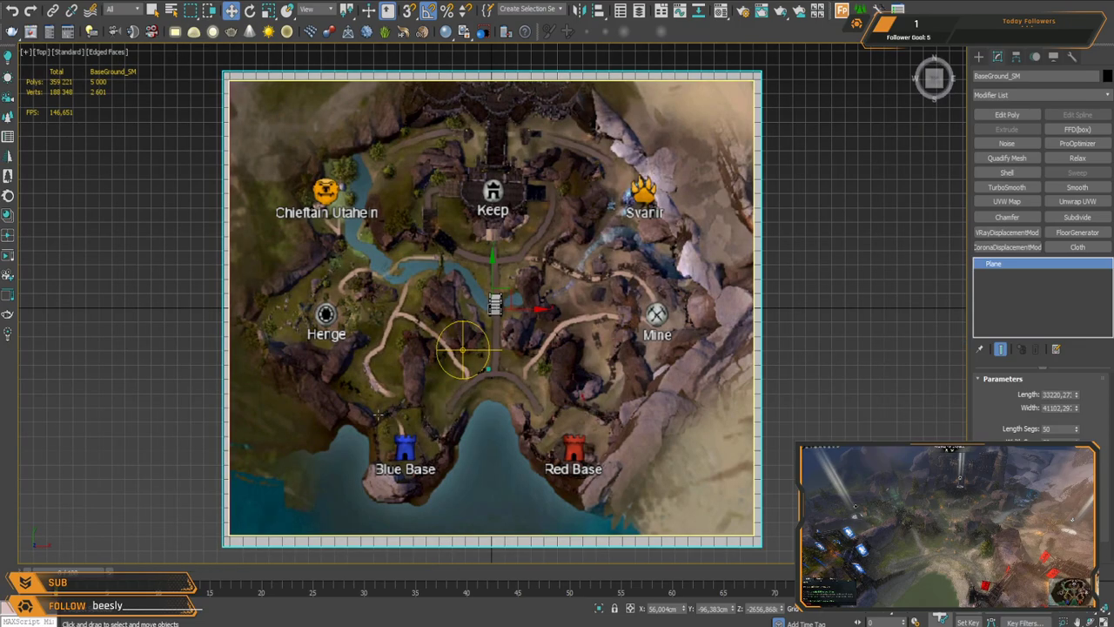
pyautogui.scroll(5, 381, 497)
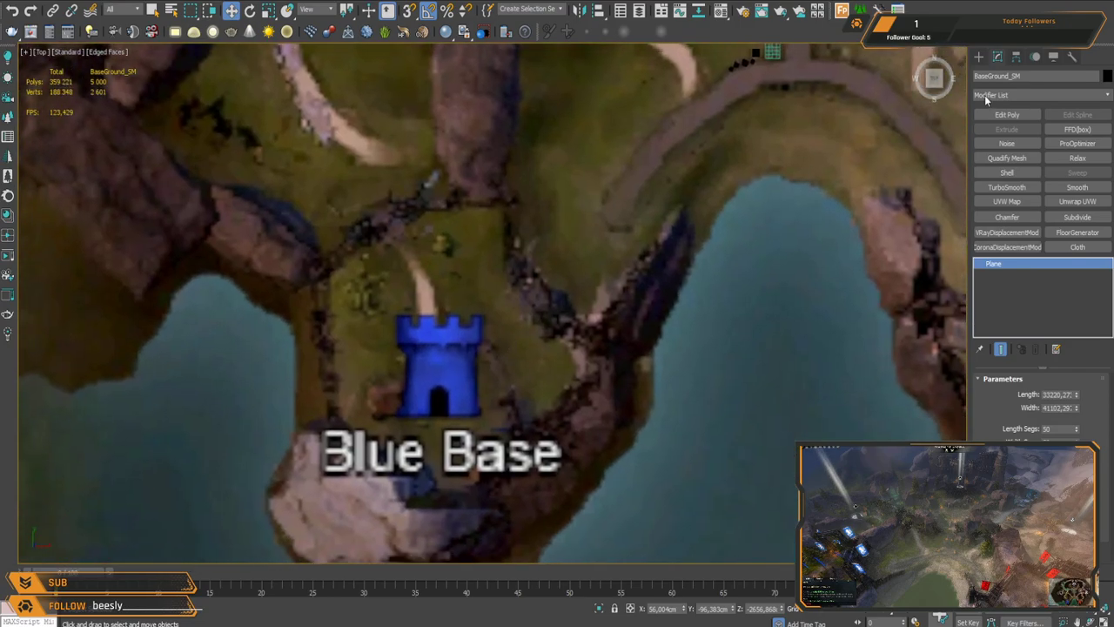
pyautogui.click(979, 57)
pyautogui.click(992, 76)
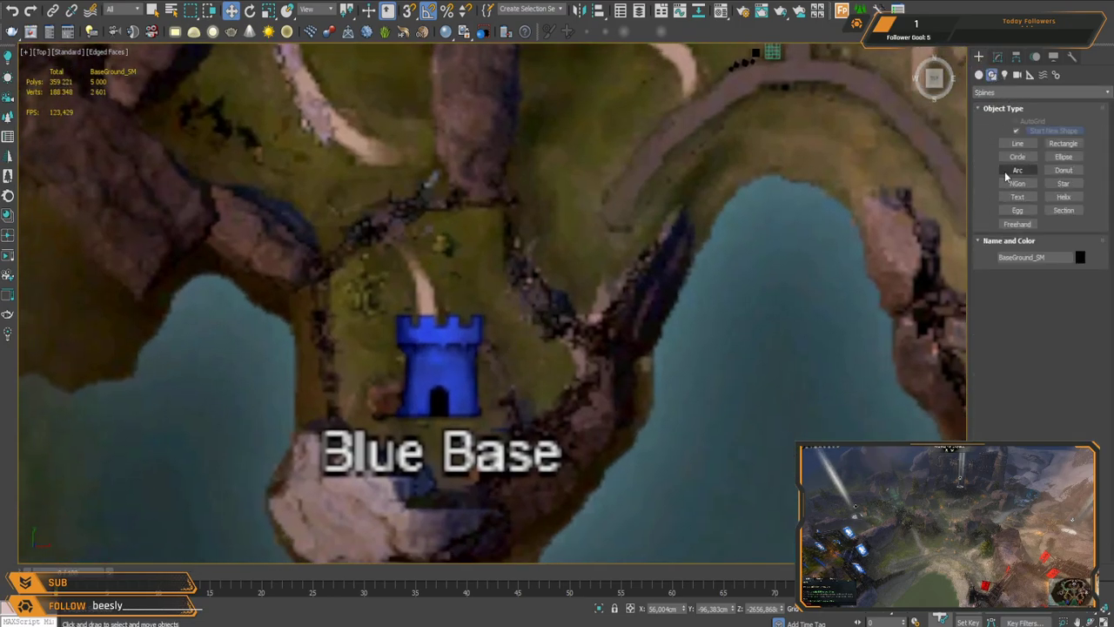
pyautogui.click(1012, 145)
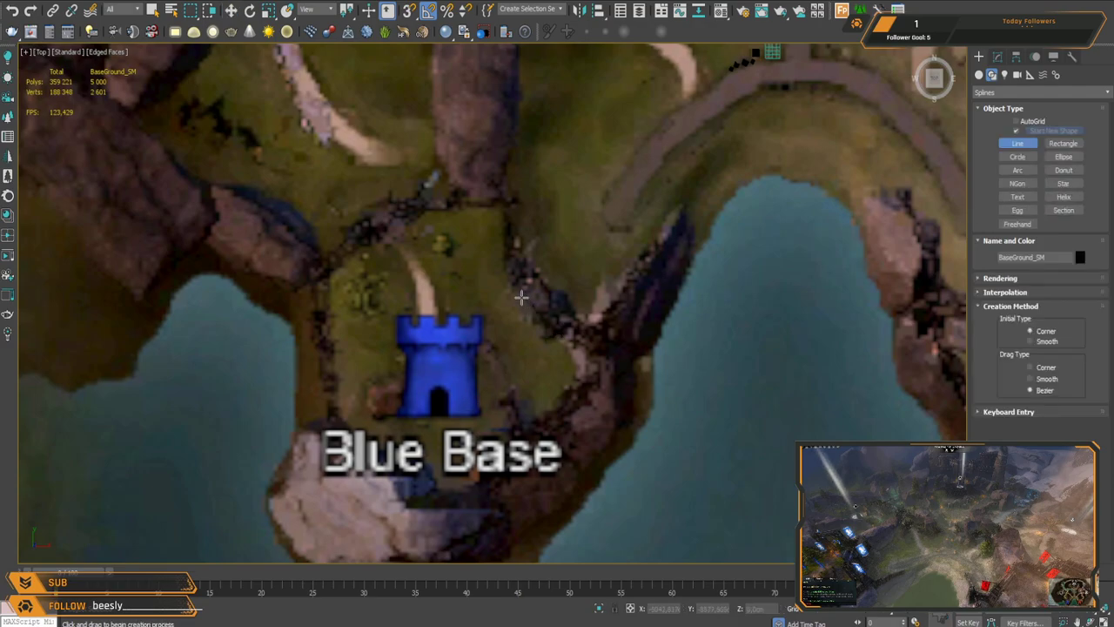
pyautogui.moveTo(500, 358); pyautogui.dragTo(493, 308, button='middle')
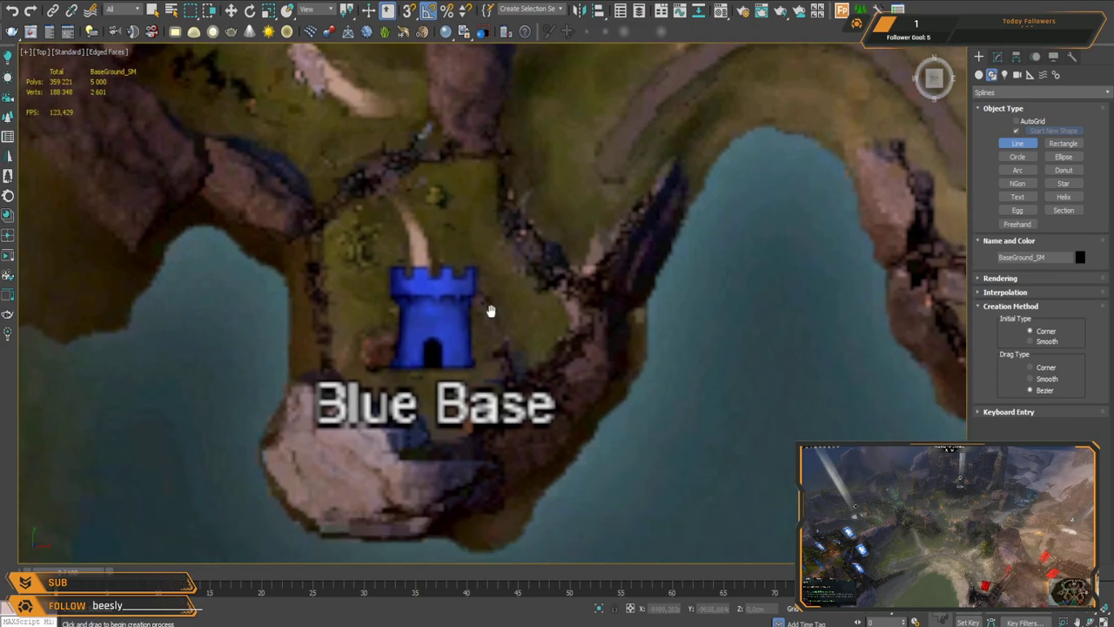
pyautogui.moveTo(455, 271); pyautogui.dragTo(452, 299, button='middle')
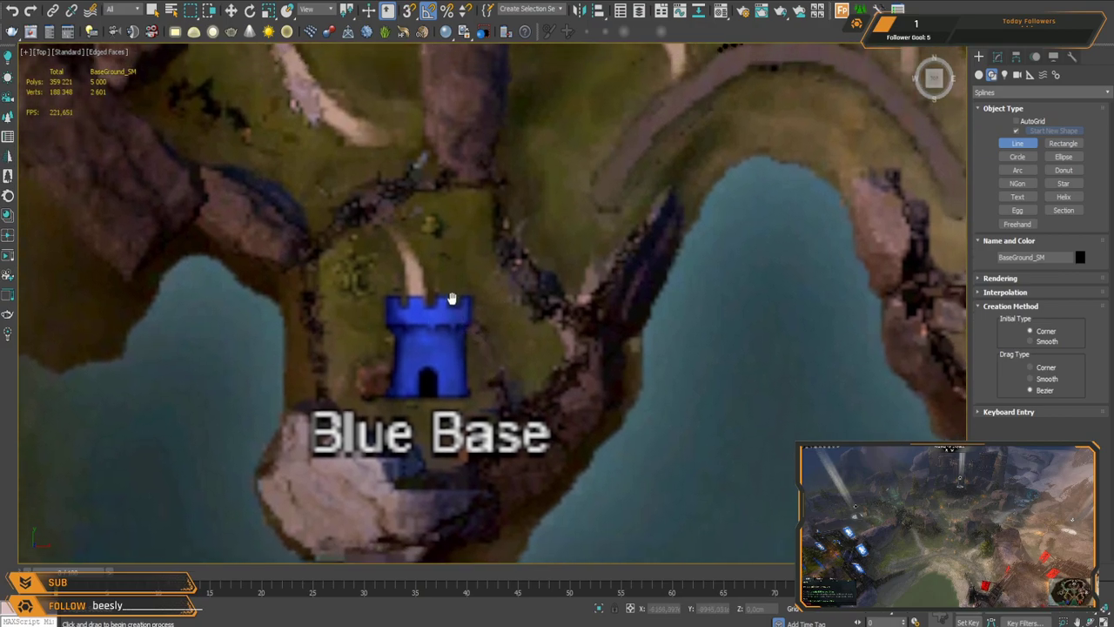
pyautogui.click(318, 372)
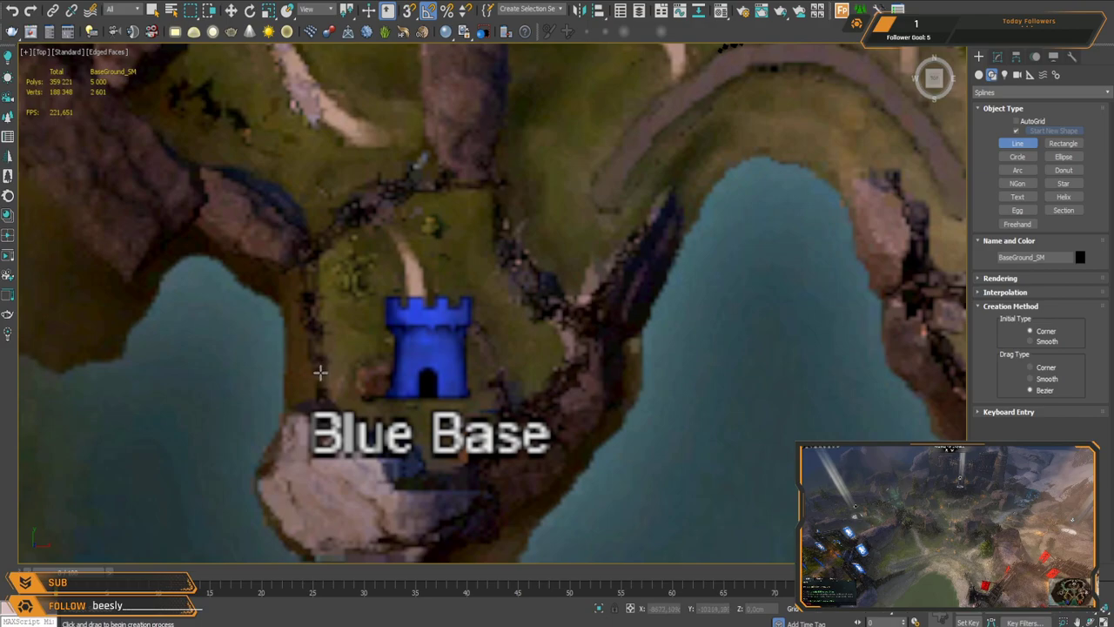
pyautogui.click(315, 322)
pyautogui.click(306, 276)
pyautogui.click(309, 252)
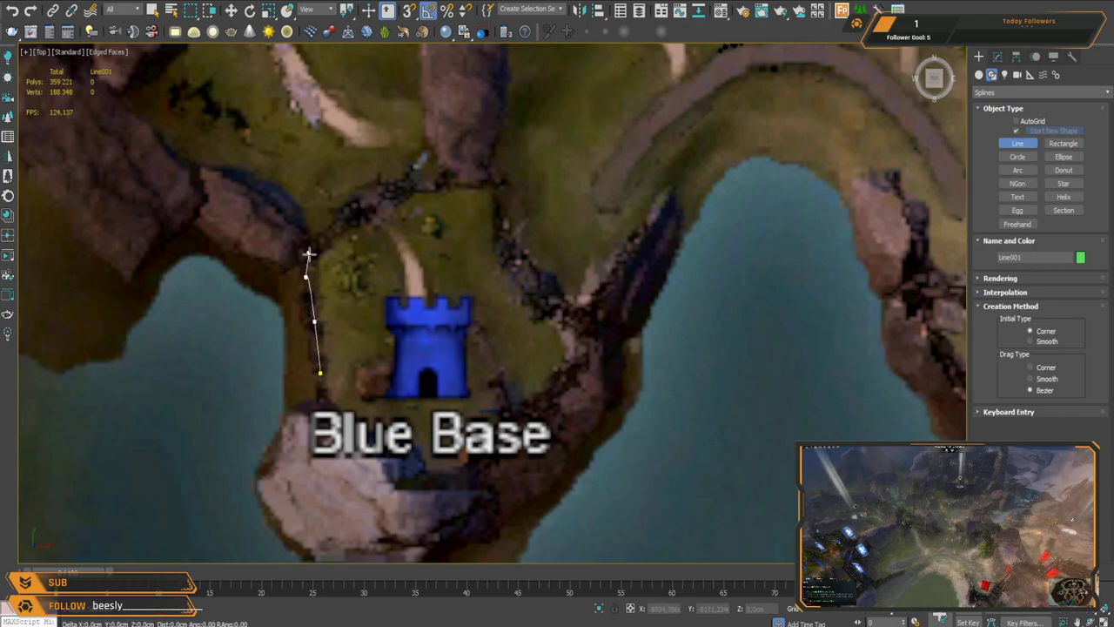
pyautogui.click(331, 232)
pyautogui.click(347, 234)
pyautogui.click(366, 209)
pyautogui.click(401, 191)
pyautogui.click(433, 190)
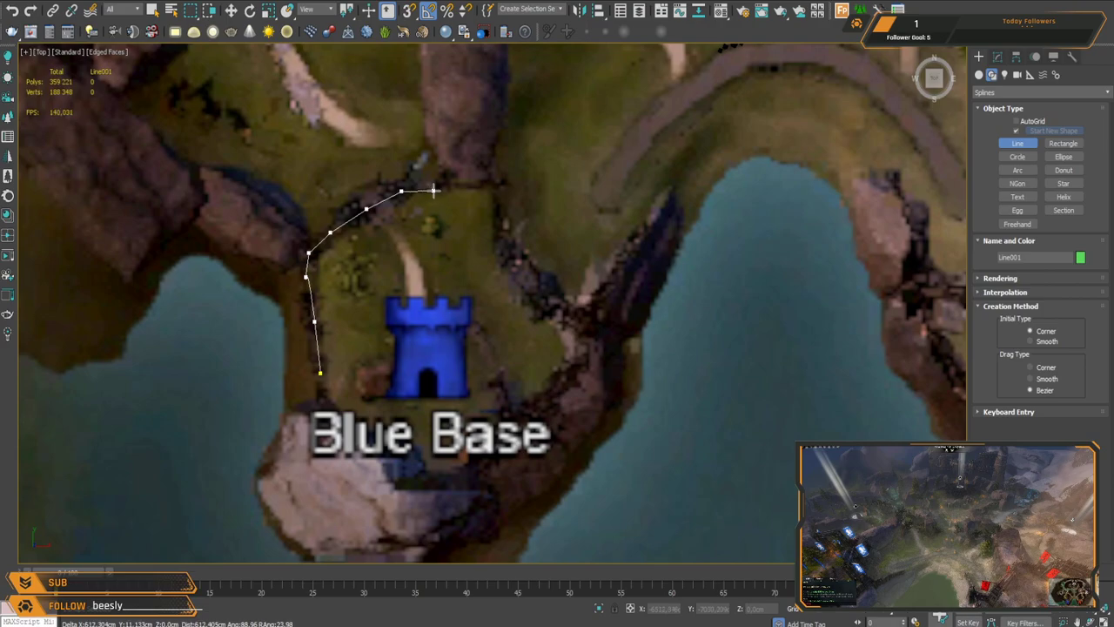
pyautogui.click(447, 184)
pyautogui.click(478, 189)
pyautogui.click(488, 182)
pyautogui.click(500, 184)
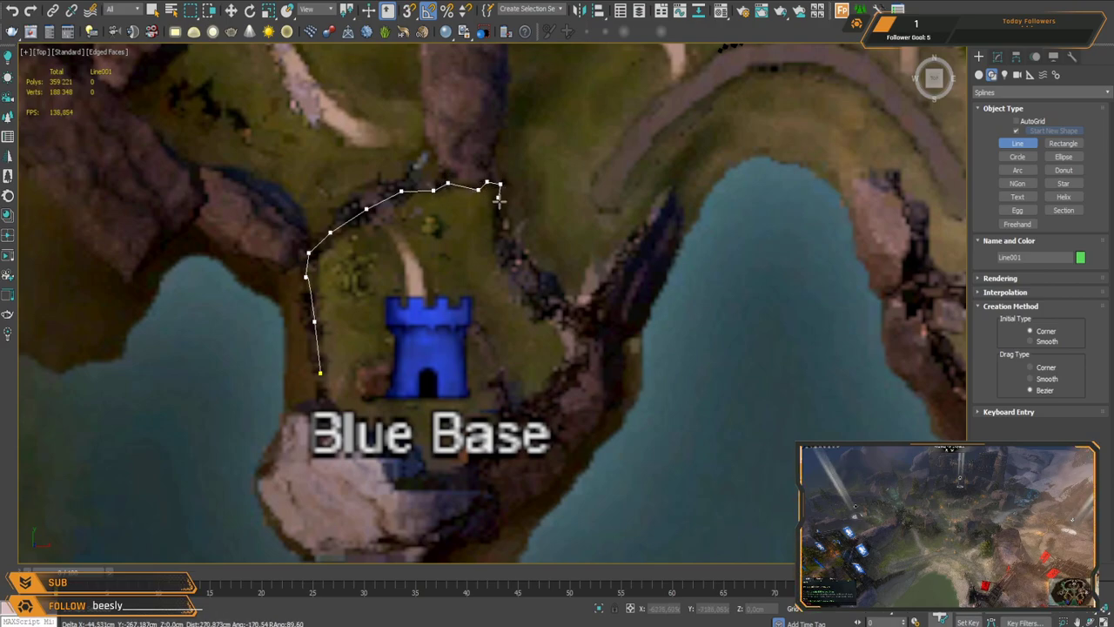
pyautogui.click(498, 228)
pyautogui.click(511, 249)
pyautogui.click(537, 276)
pyautogui.click(555, 292)
pyautogui.click(565, 308)
pyautogui.click(585, 320)
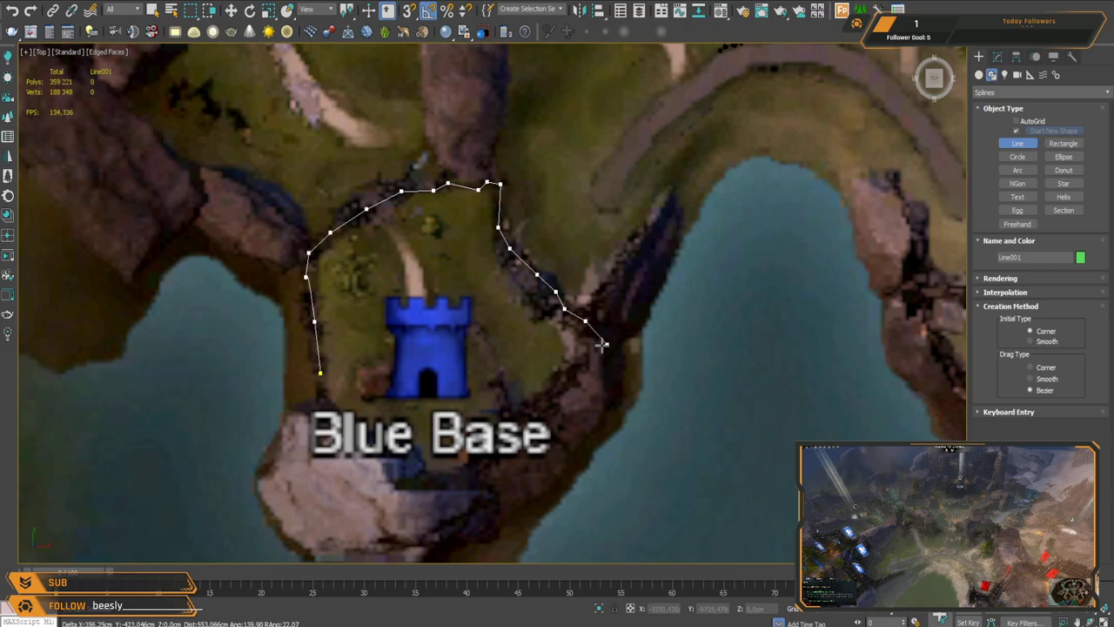
pyautogui.click(598, 342)
pyautogui.click(604, 384)
pyautogui.click(600, 416)
pyautogui.click(570, 439)
pyautogui.click(549, 455)
pyautogui.click(511, 468)
pyautogui.click(492, 483)
pyautogui.click(467, 498)
pyautogui.click(432, 502)
pyautogui.click(406, 494)
pyautogui.click(397, 481)
pyautogui.click(390, 465)
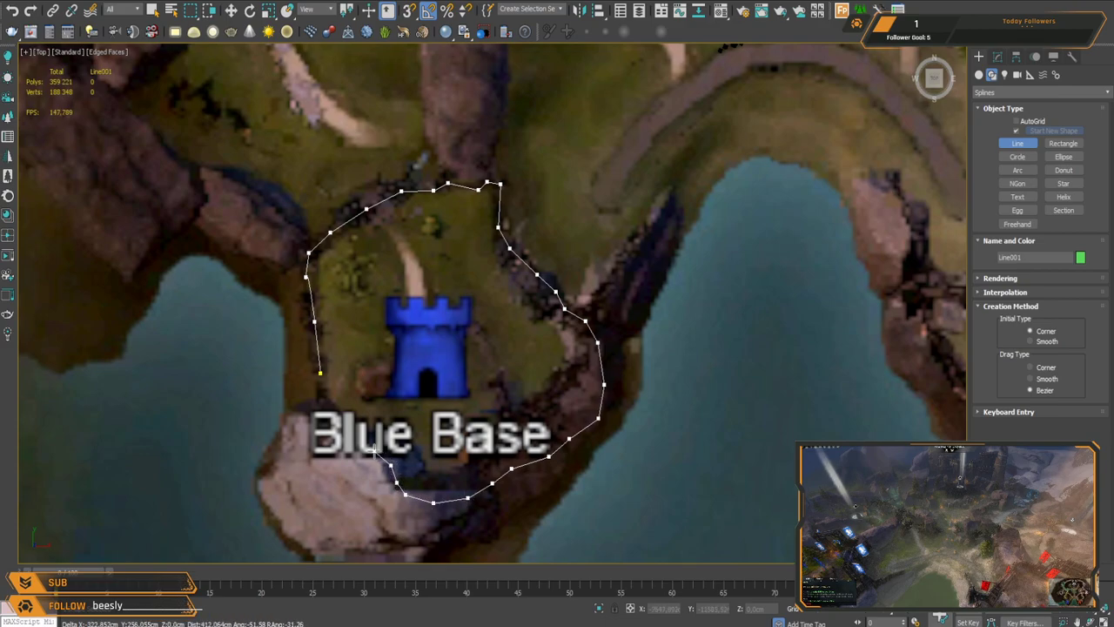
pyautogui.click(350, 432)
pyautogui.click(324, 402)
pyautogui.click(321, 372)
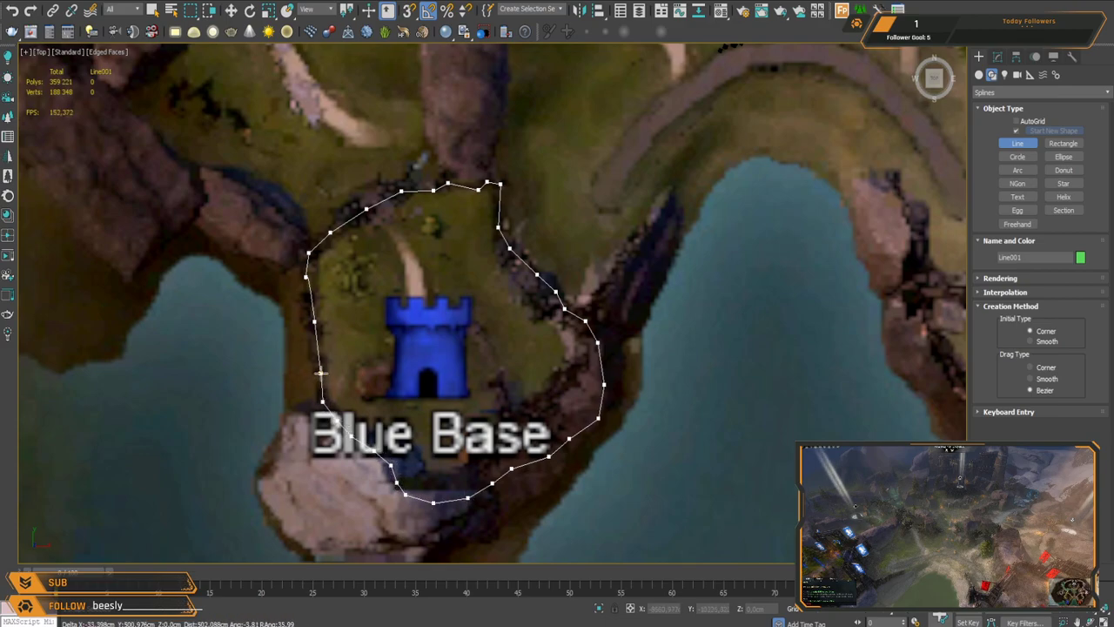
pyautogui.click(507, 363)
pyautogui.moveTo(516, 297); pyautogui.dragTo(475, 324, button='middle')
pyautogui.rightClick(502, 319)
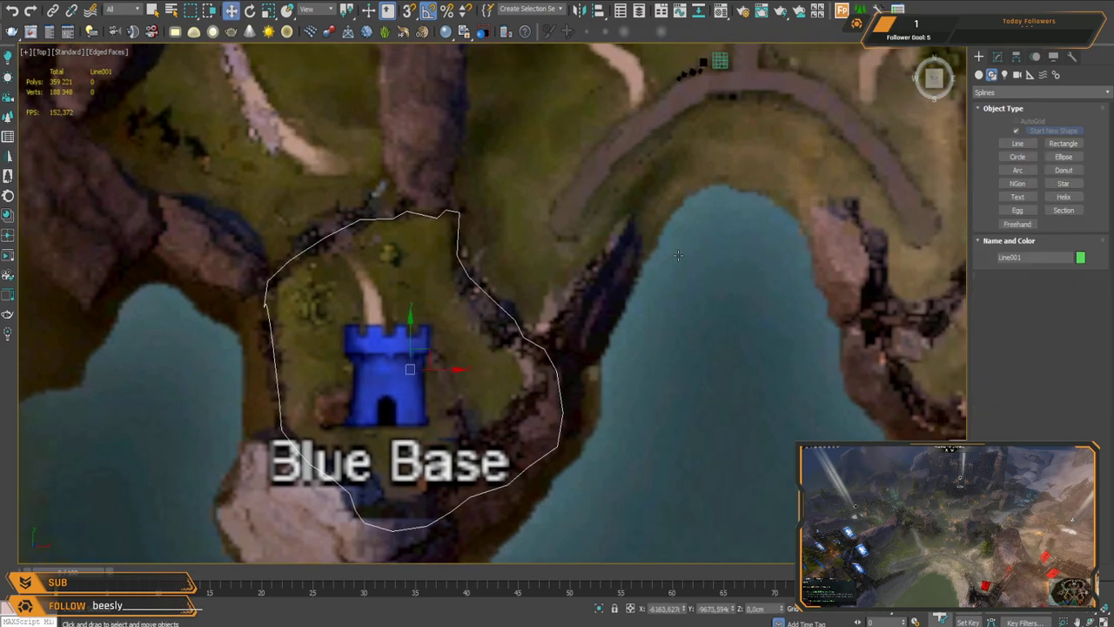
# Step: Apply an Edit Poly modifier to the Blue Base outline to turn it into a filled surface
pyautogui.moveTo(832, 202); pyautogui.dragTo(727, 221, button='middle')
pyautogui.click(998, 57)
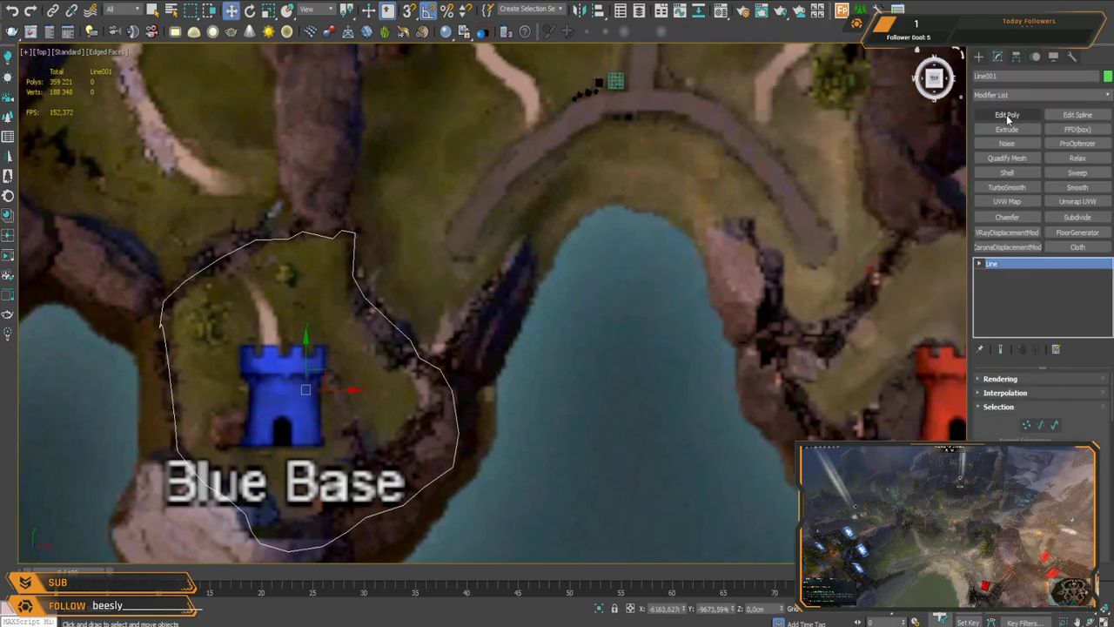
pyautogui.click(1007, 116)
# Step: Trace a closed line spline around the Red Base area, following its walls and rocks
pyautogui.moveTo(885, 297); pyautogui.dragTo(494, 294, button='middle')
pyautogui.click(978, 57)
pyautogui.click(1017, 143)
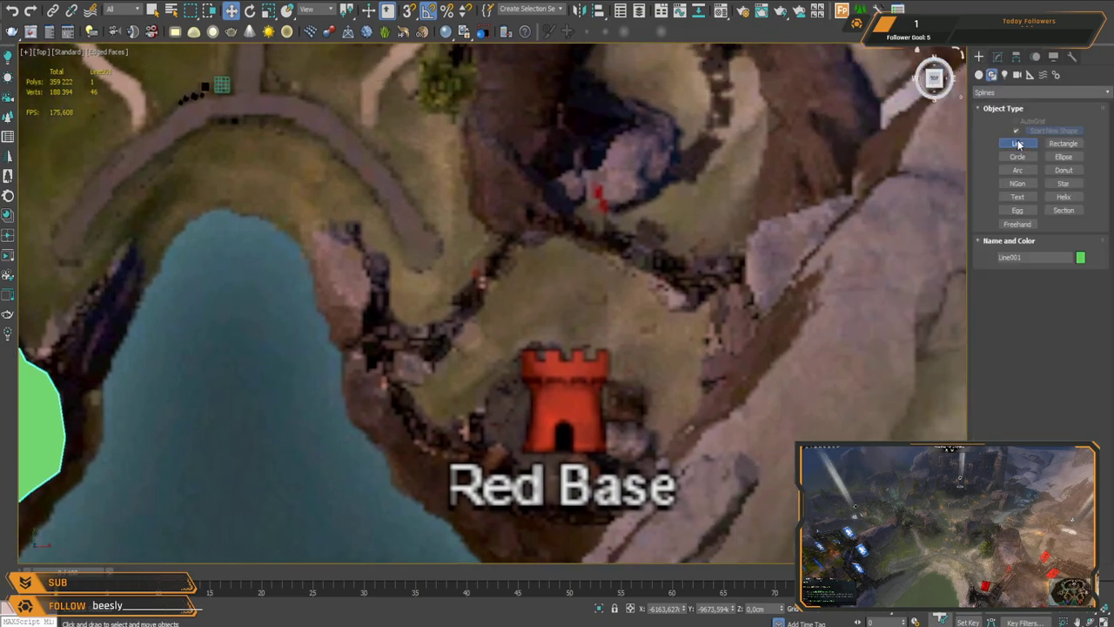
pyautogui.moveTo(609, 271); pyautogui.dragTo(584, 276, button='middle')
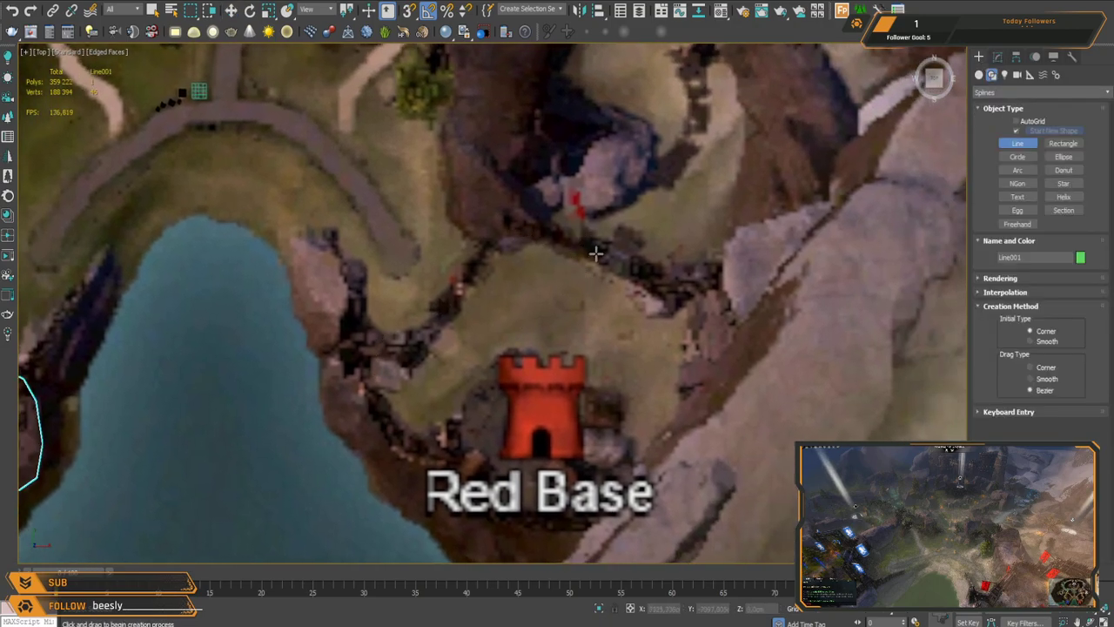
pyautogui.click(590, 246)
pyautogui.click(543, 233)
pyautogui.click(510, 226)
pyautogui.click(490, 240)
pyautogui.click(474, 261)
pyautogui.click(454, 293)
pyautogui.click(439, 318)
pyautogui.click(420, 337)
pyautogui.click(386, 351)
pyautogui.click(371, 359)
pyautogui.click(370, 396)
pyautogui.click(394, 443)
pyautogui.click(410, 457)
pyautogui.click(448, 464)
pyautogui.click(473, 456)
pyautogui.click(494, 473)
pyautogui.click(525, 507)
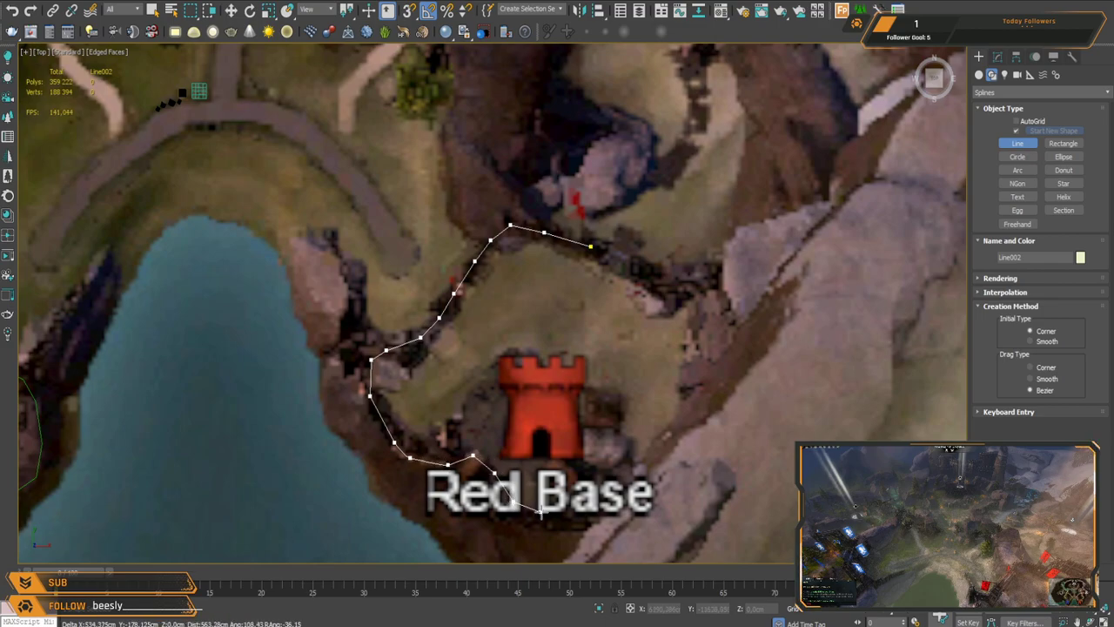
pyautogui.click(611, 462)
pyautogui.click(647, 453)
pyautogui.click(665, 433)
pyautogui.click(682, 403)
pyautogui.click(686, 357)
pyautogui.click(696, 324)
pyautogui.click(676, 298)
pyautogui.click(640, 274)
pyautogui.click(613, 255)
pyautogui.click(596, 248)
pyautogui.click(513, 366)
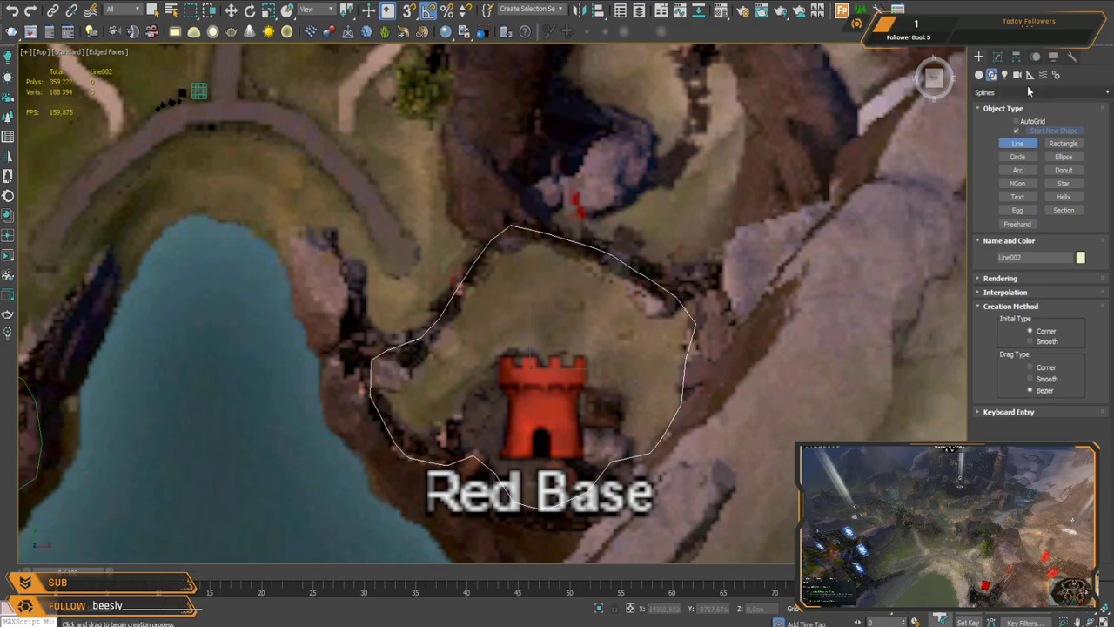
# Step: Turn the Red Base outline into a filled surface with an Edit Poly modifier
pyautogui.click(998, 57)
pyautogui.click(1007, 114)
pyautogui.scroll(-3, 622, 496)
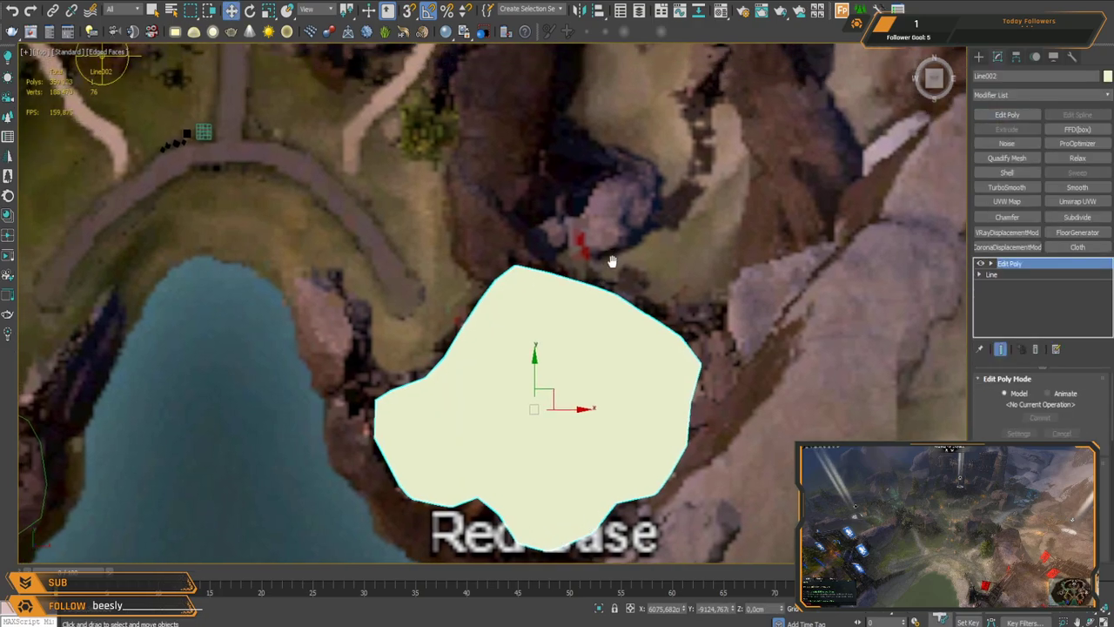
pyautogui.click(979, 57)
pyautogui.click(1017, 143)
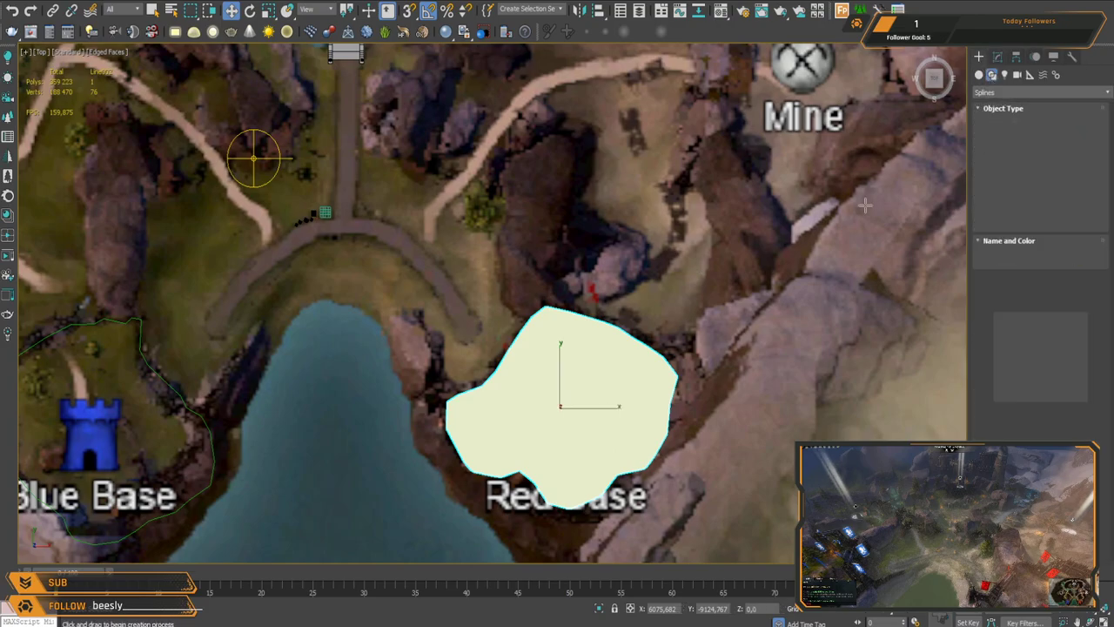
pyautogui.scroll(-2, 554, 292)
pyautogui.scroll(-2, 554, 292)
pyautogui.moveTo(403, 322); pyautogui.dragTo(508, 361, button='middle')
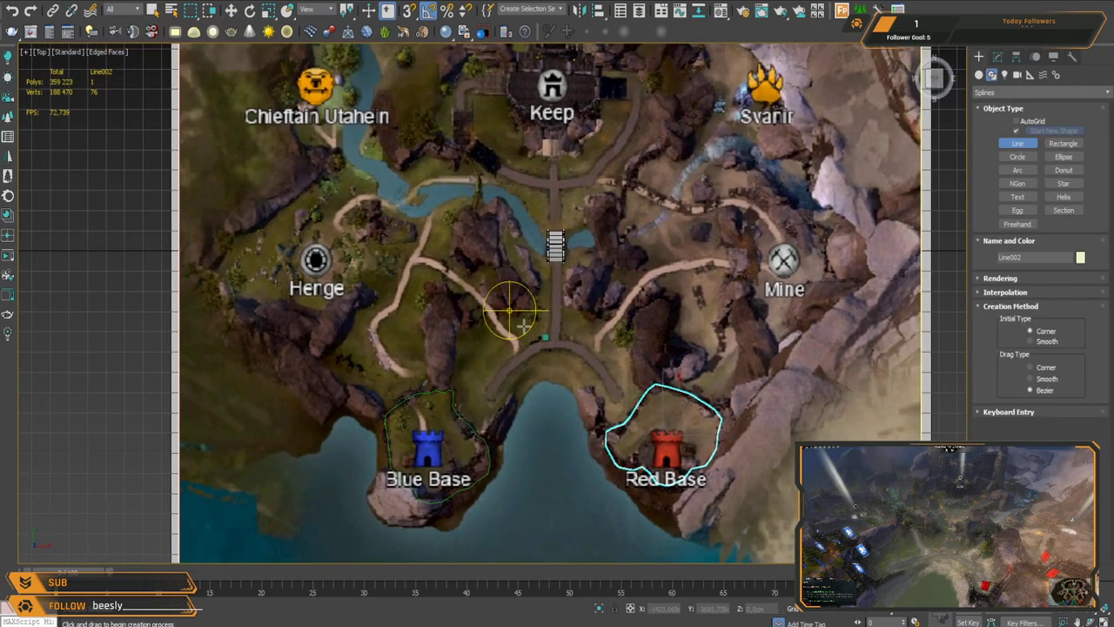
pyautogui.scroll(2, 507, 367)
pyautogui.moveTo(382, 291); pyautogui.dragTo(494, 333, button='middle')
pyautogui.scroll(2, 438, 280)
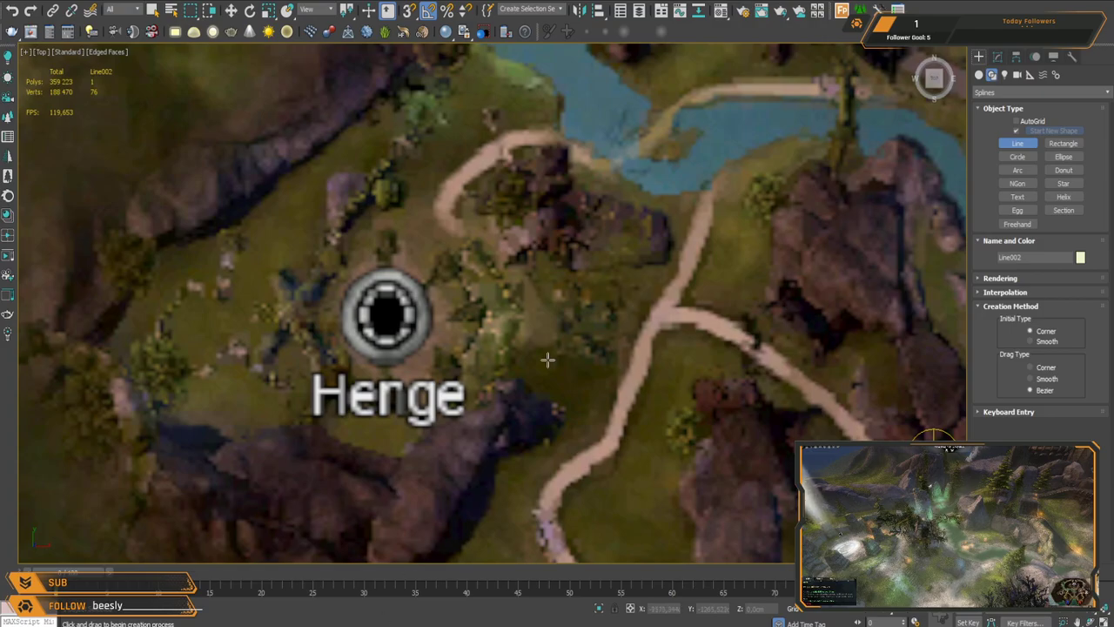
pyautogui.moveTo(604, 398); pyautogui.dragTo(522, 375, button='middle')
pyautogui.press('p')
pyautogui.keyDown('alt'); pyautogui.moveTo(647, 420); pyautogui.dragTo(605, 352, button='middle'); pyautogui.keyUp('alt')
pyautogui.scroll(5, 719, 455)
pyautogui.press('w')
pyautogui.scroll(-5, 550, 342)
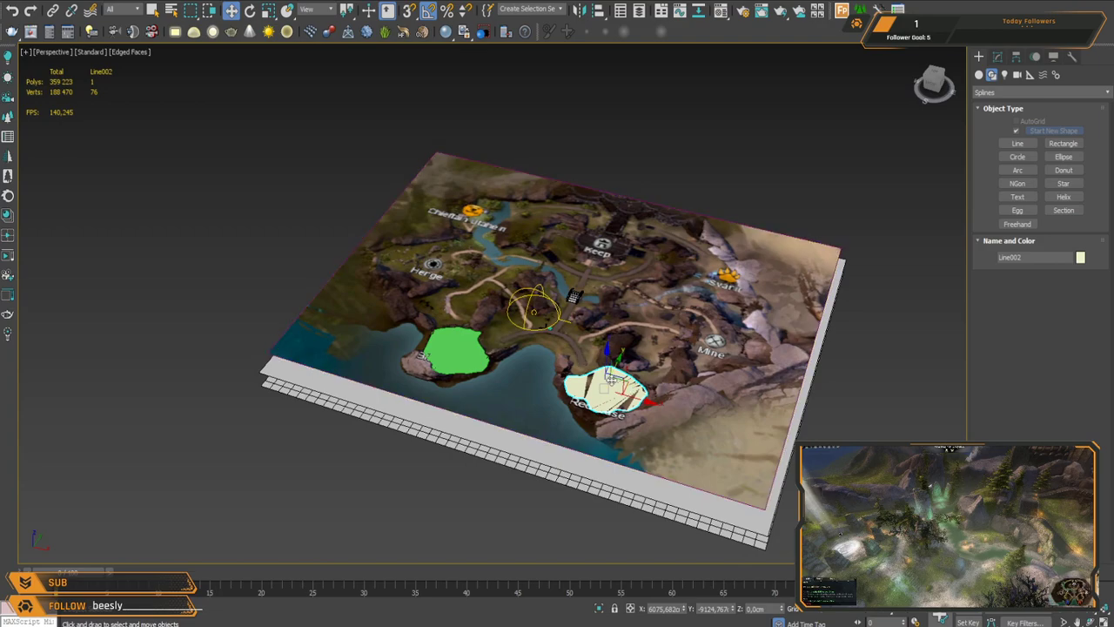
pyautogui.scroll(5, 557, 365)
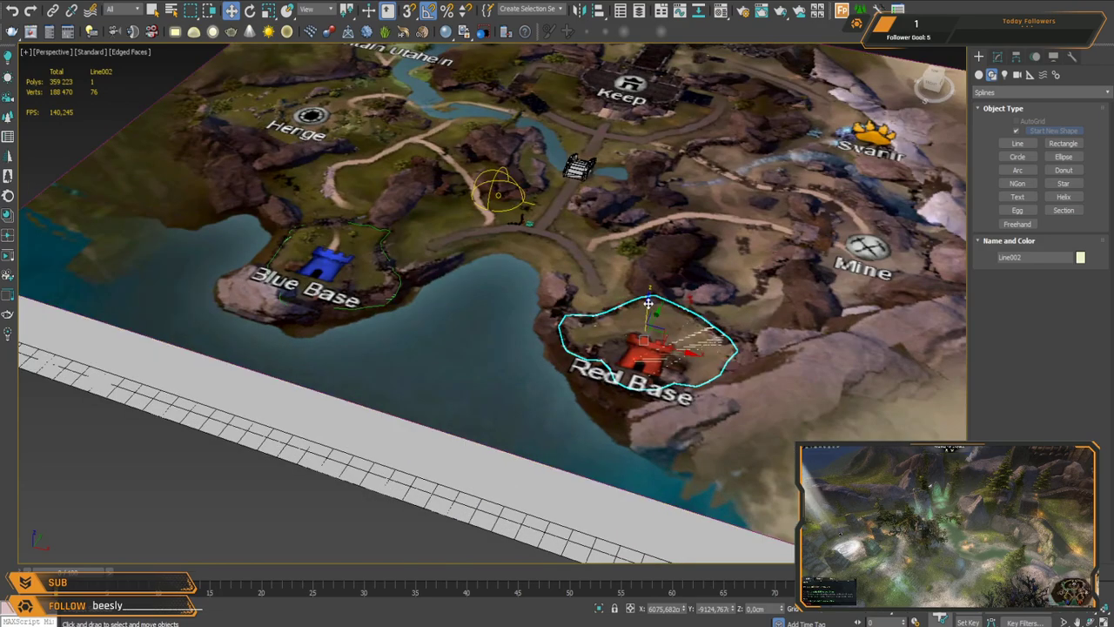
# Step: Show the map texture on the reference plane again in the viewport and make that plane see-through
pyautogui.click(487, 270)
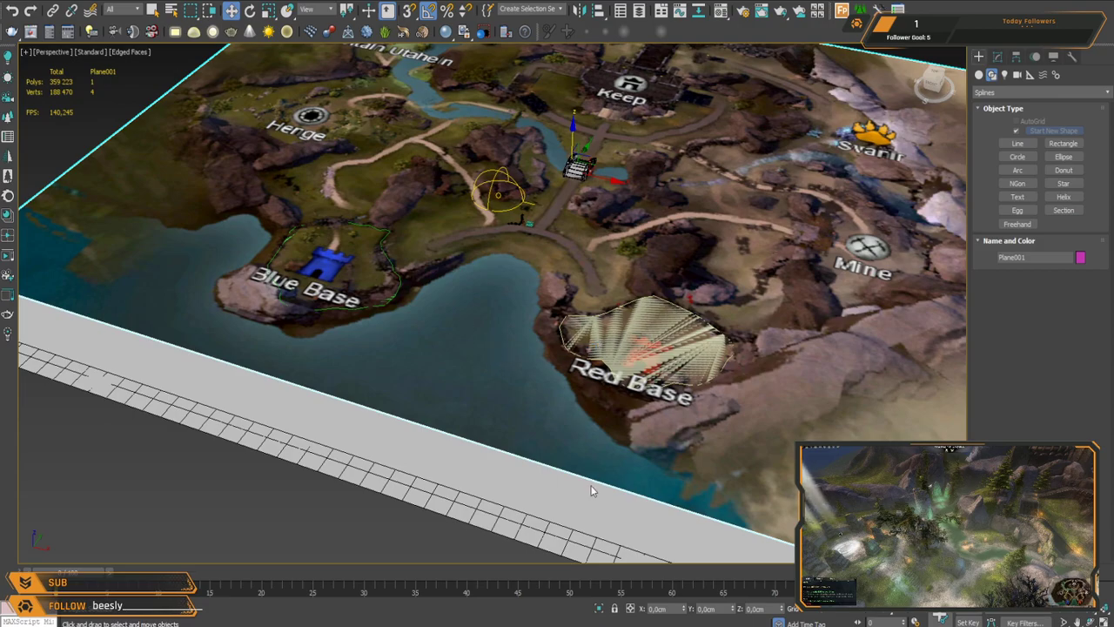
pyautogui.hotkey('ctrl', 'z')
pyautogui.keyDown('alt'); pyautogui.moveTo(523, 370); pyautogui.dragTo(525, 340, button='middle'); pyautogui.keyUp('alt')
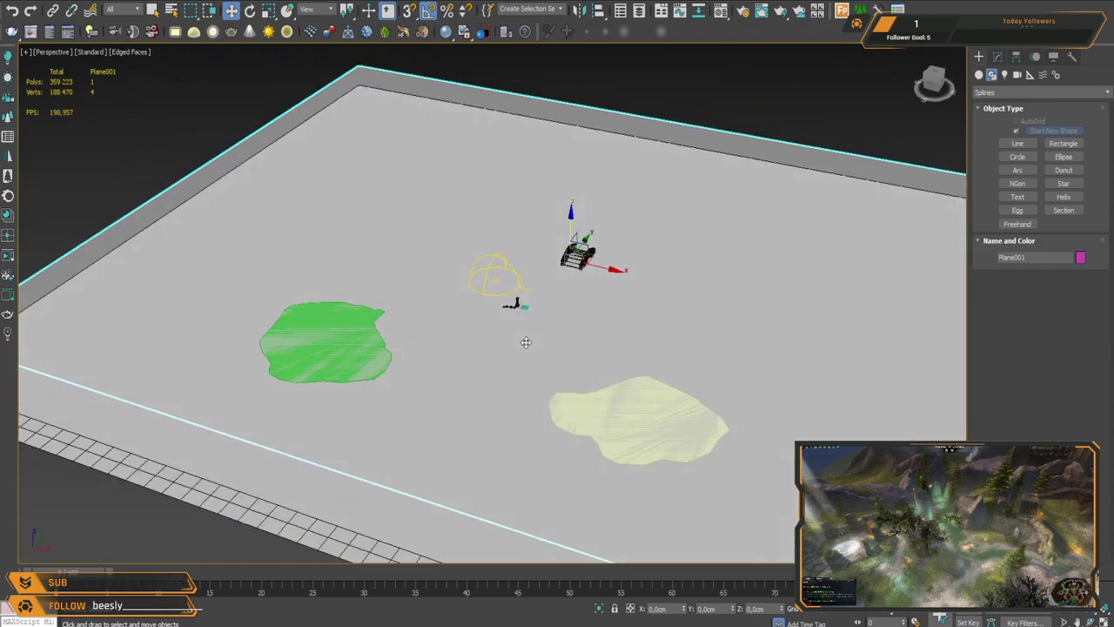
pyautogui.hotkey('ctrl', 'z')
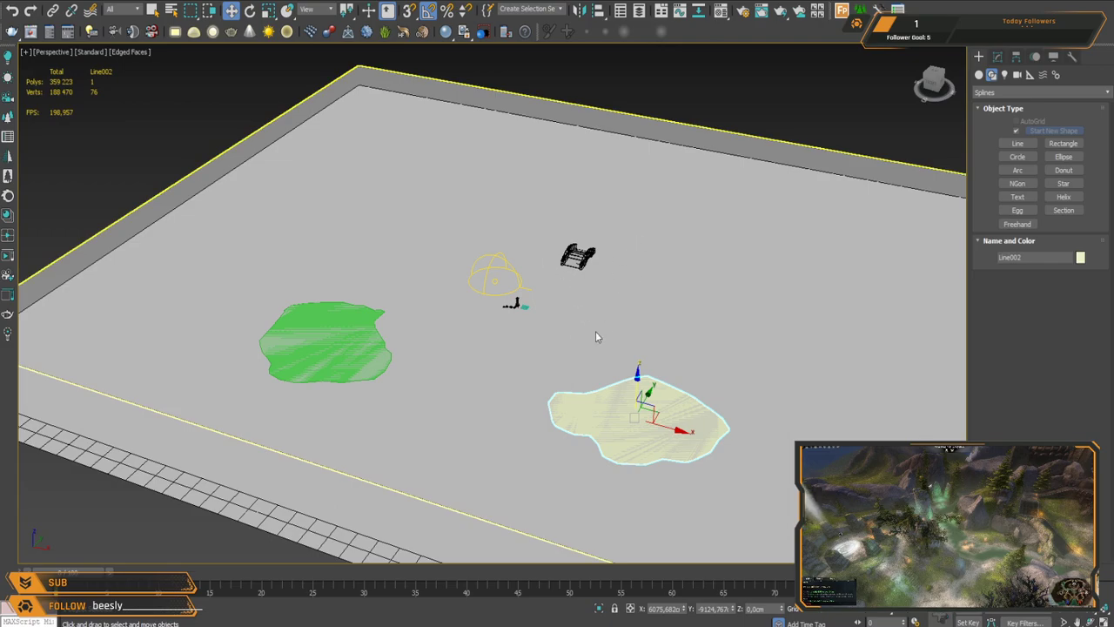
pyautogui.click(482, 165)
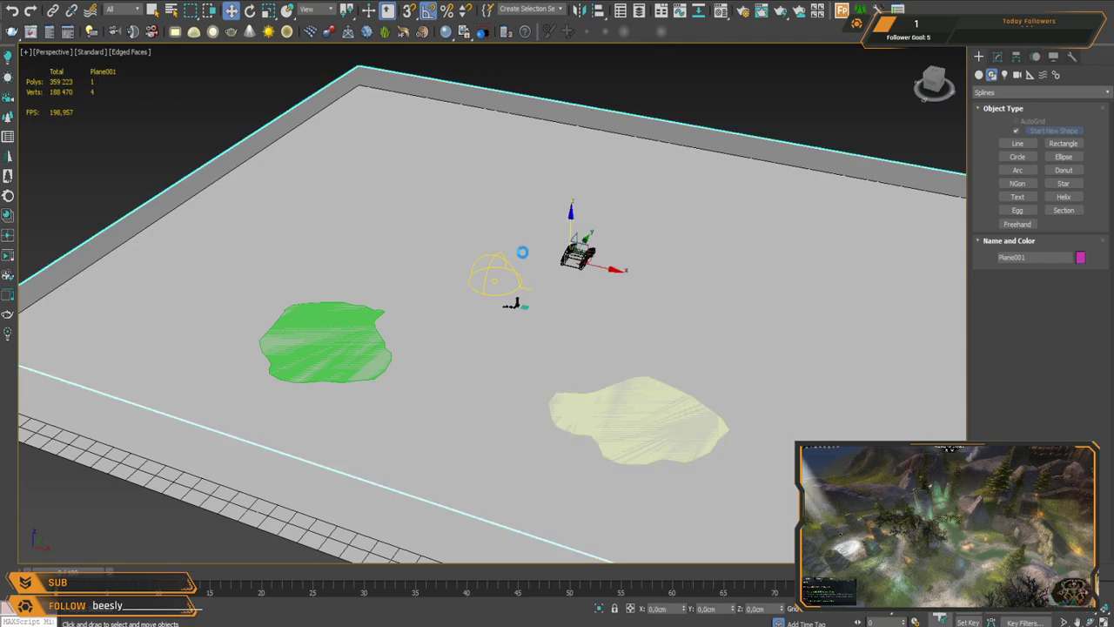
pyautogui.hotkey('alt', 'x')
pyautogui.click(721, 11)
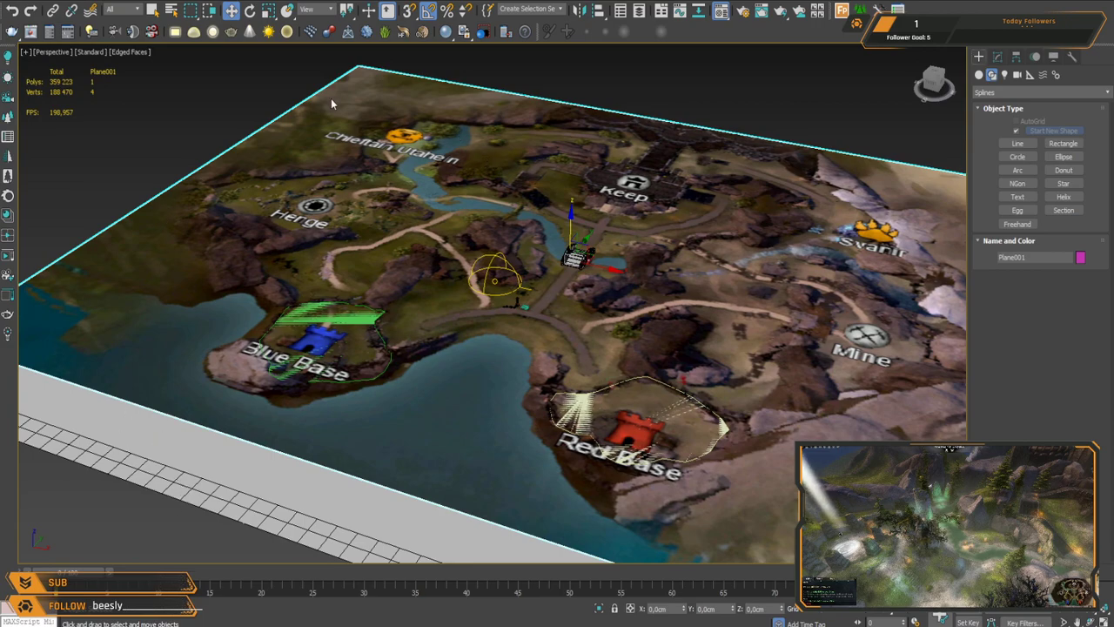
pyautogui.hotkey('alt', 'x')
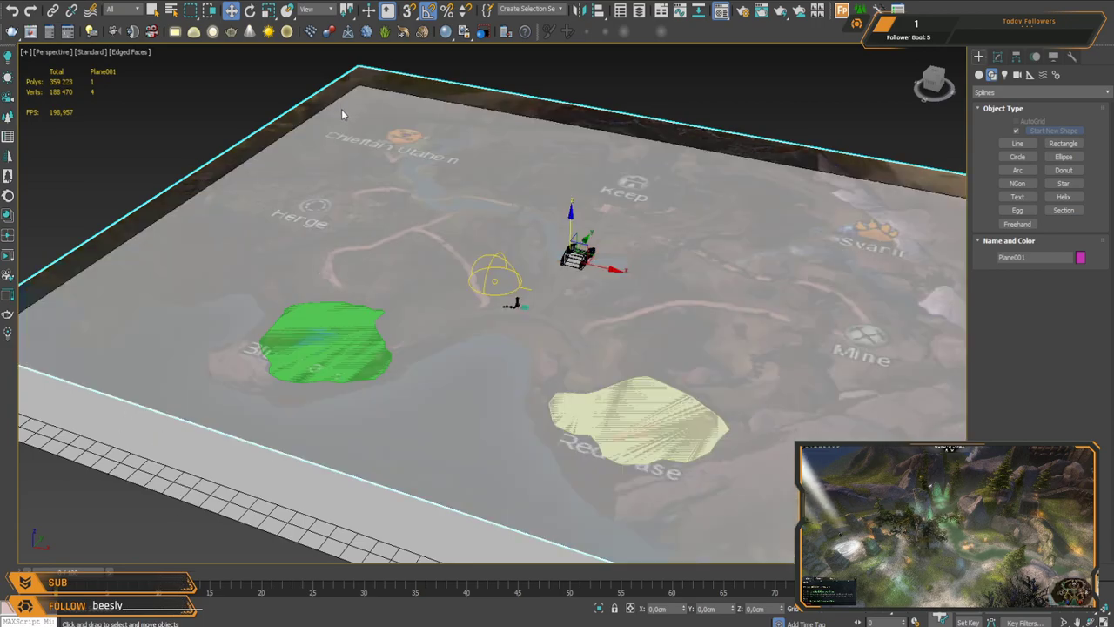
# Step: Set the Z position of the Water_SM plane to -1 cm so it lies just beneath the map plane
pyautogui.moveTo(356, 214); pyautogui.dragTo(462, 289, button='middle')
pyautogui.click(166, 491)
pyautogui.moveTo(550, 398); pyautogui.dragTo(490, 220, button='middle')
pyautogui.doubleClick(762, 608)
pyautogui.write('0')
pyautogui.press('Return')
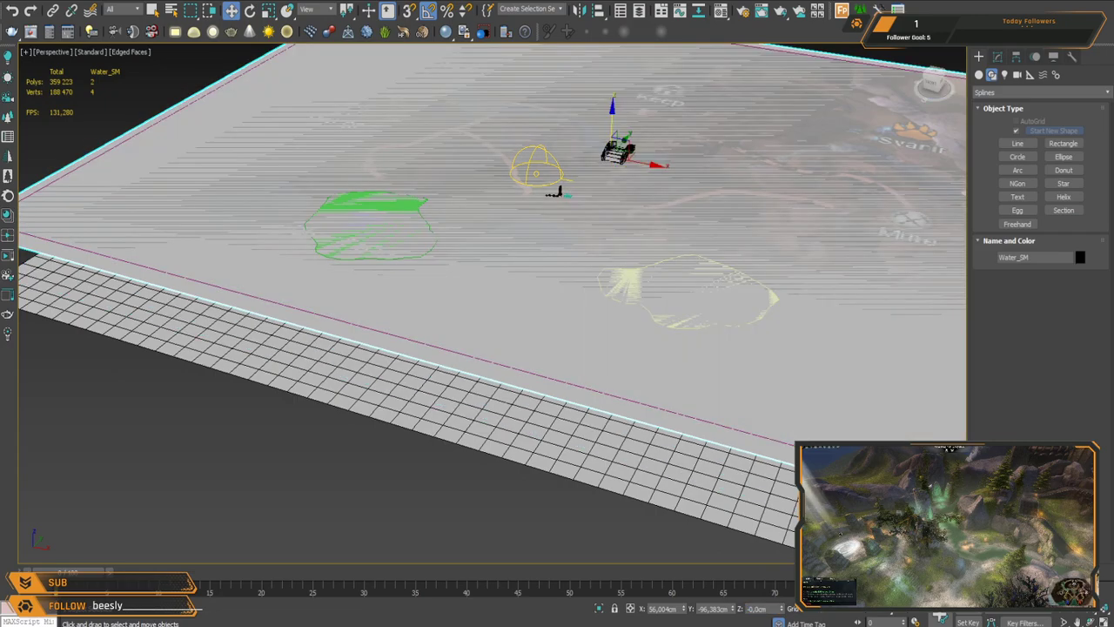
pyautogui.moveTo(583, 225); pyautogui.dragTo(613, 301, button='middle')
pyautogui.scroll(3, 644, 281)
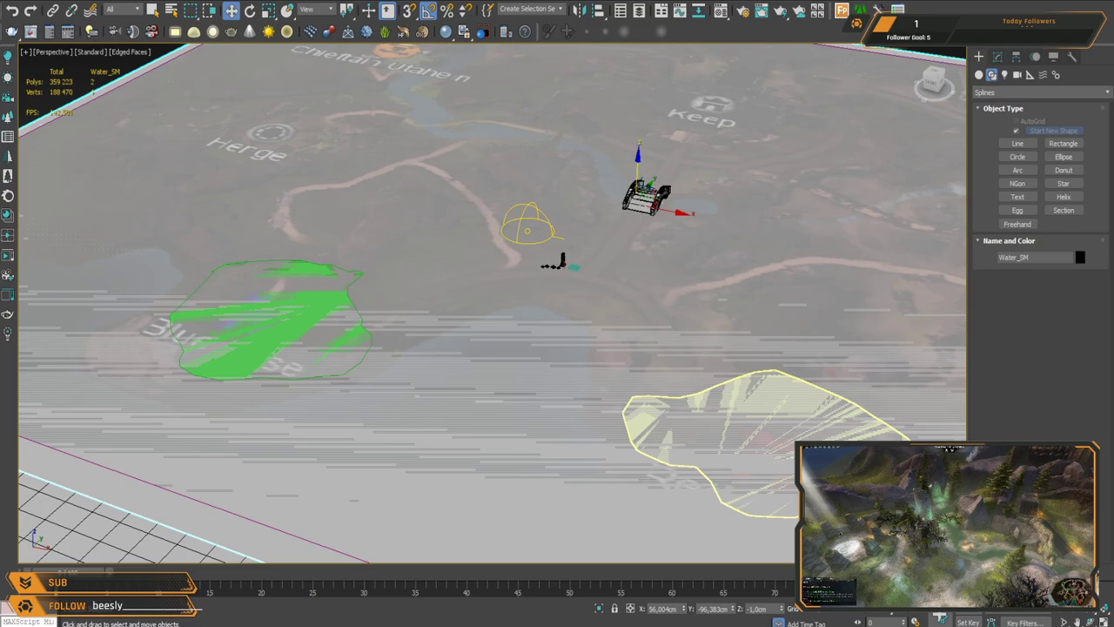
pyautogui.moveTo(479, 248); pyautogui.dragTo(500, 236, button='middle')
pyautogui.scroll(-5, 537, 284)
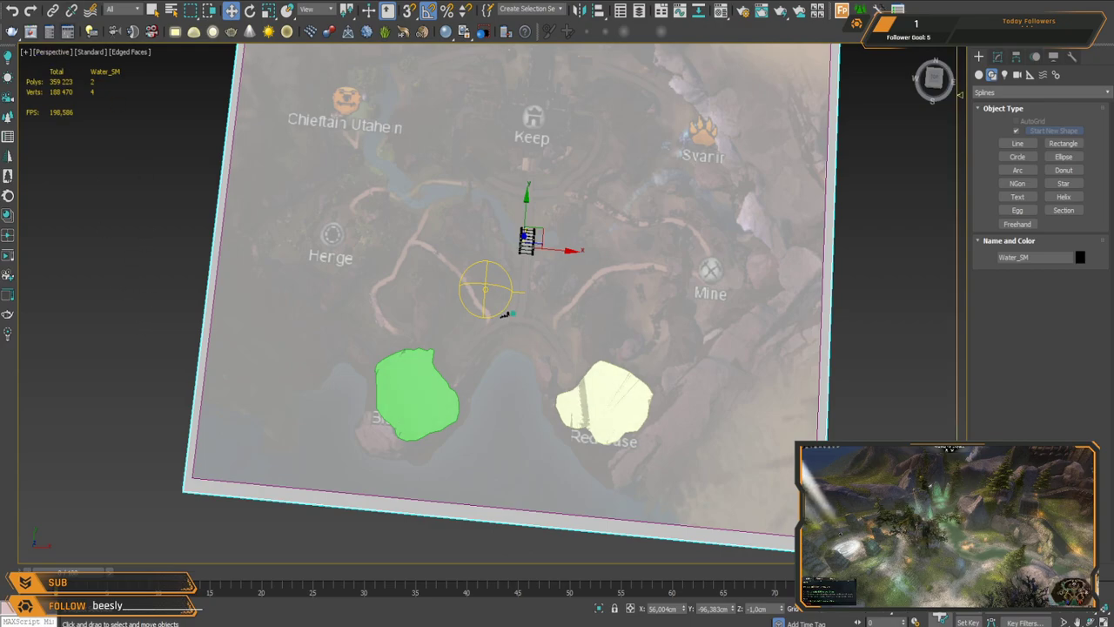
pyautogui.scroll(4, 570, 380)
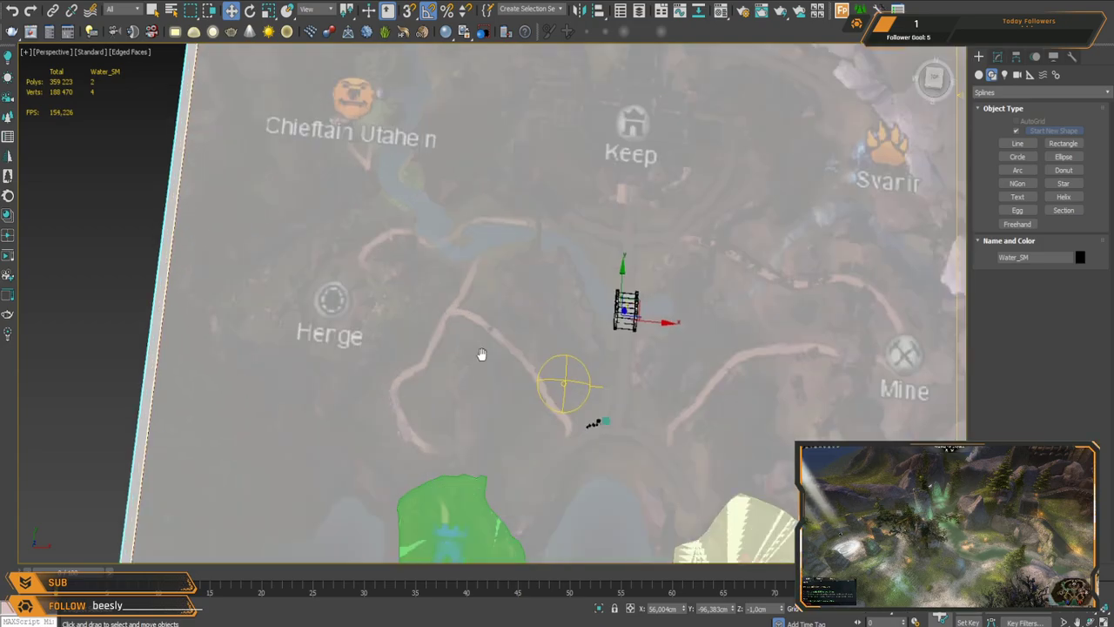
# Step: Raise the Blue Base and Red Base surfaces just above the map plane by setting their Z position to 1 cm
pyautogui.click(532, 452)
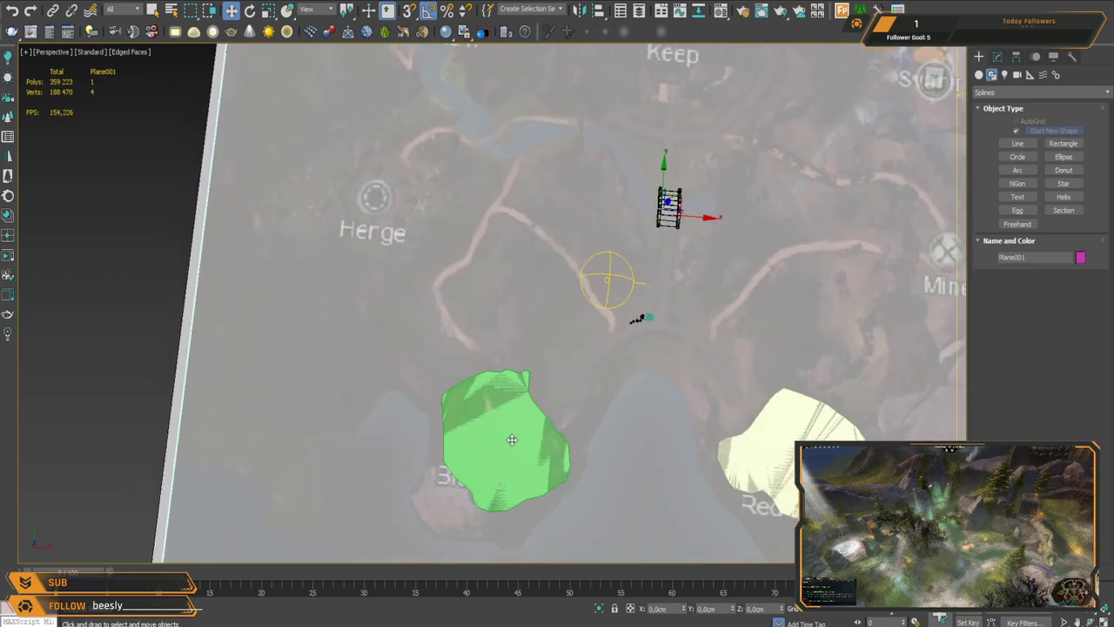
pyautogui.click(511, 442)
pyautogui.click(510, 442)
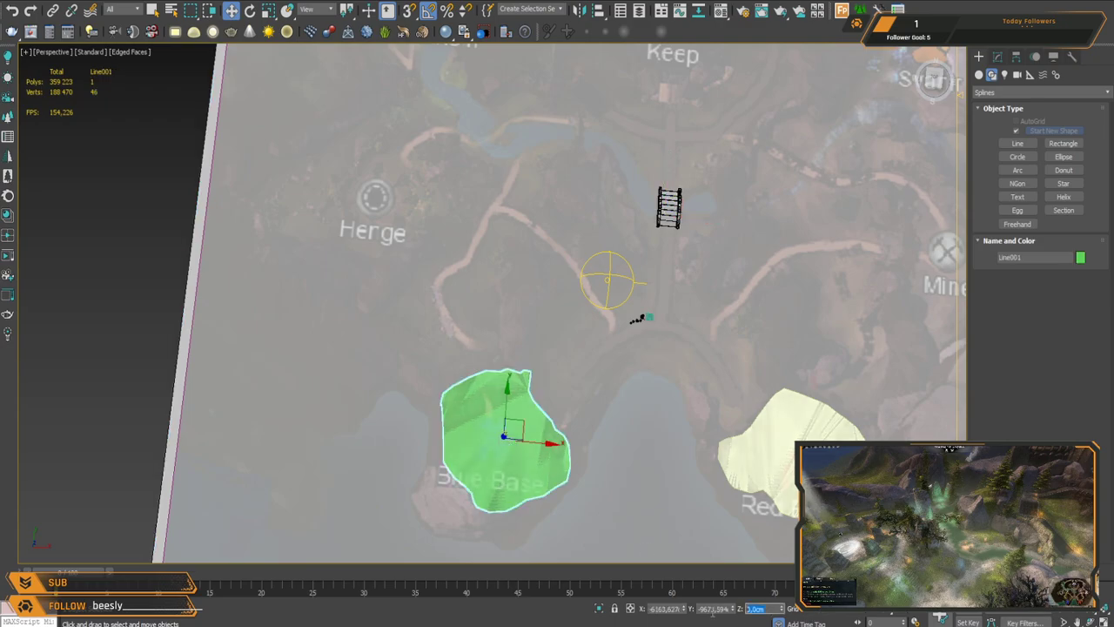
pyautogui.click(794, 439)
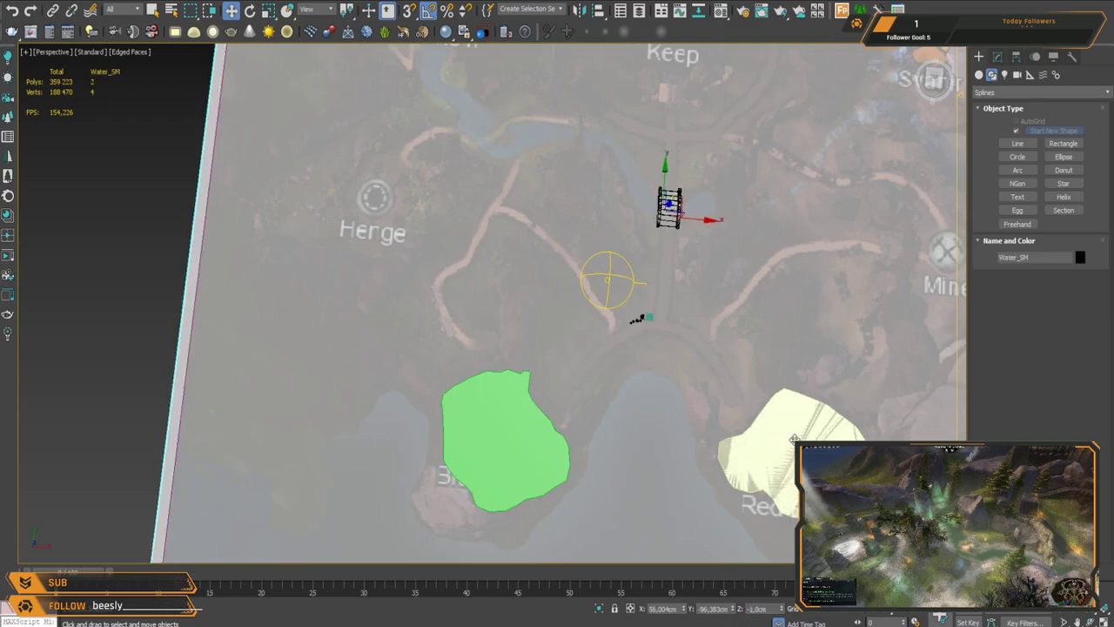
pyautogui.click(794, 439)
pyautogui.write('1')
pyautogui.press('Return')
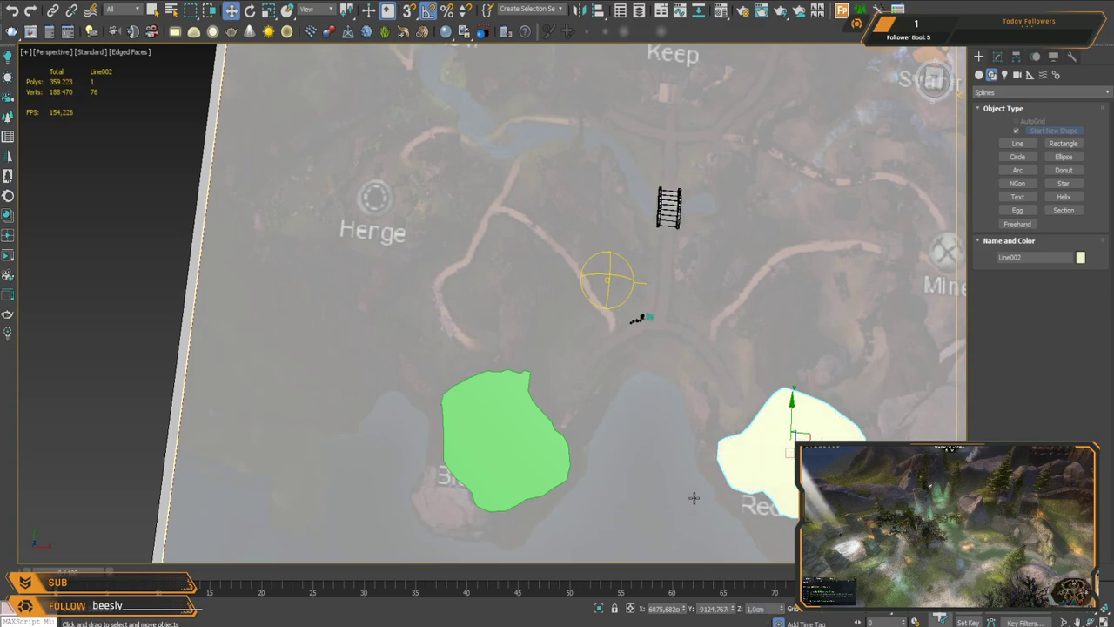
# Step: Rename the map reference plane to #map
pyautogui.moveTo(510, 358); pyautogui.dragTo(578, 389, button='middle')
pyautogui.moveTo(507, 231); pyautogui.dragTo(527, 264, button='middle')
pyautogui.scroll(4, 488, 270)
pyautogui.moveTo(461, 357); pyautogui.dragTo(451, 278, button='middle')
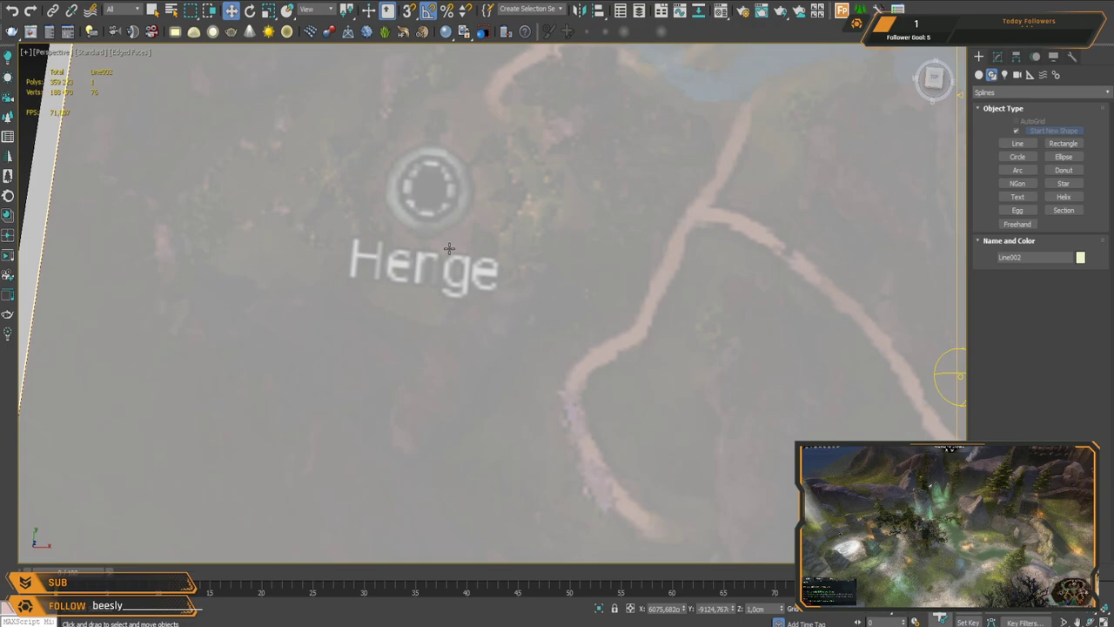
pyautogui.scroll(-8, 453, 252)
pyautogui.click(413, 198)
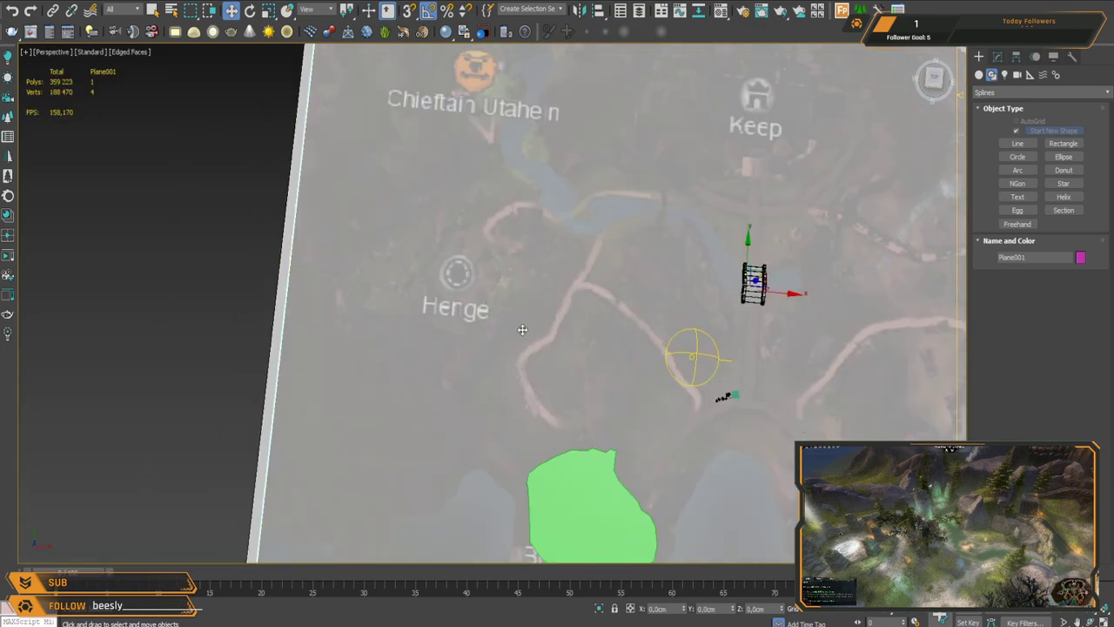
pyautogui.click(997, 57)
pyautogui.keyDown('alt'); pyautogui.moveTo(579, 299); pyautogui.dragTo(615, 206, button='middle'); pyautogui.keyUp('alt')
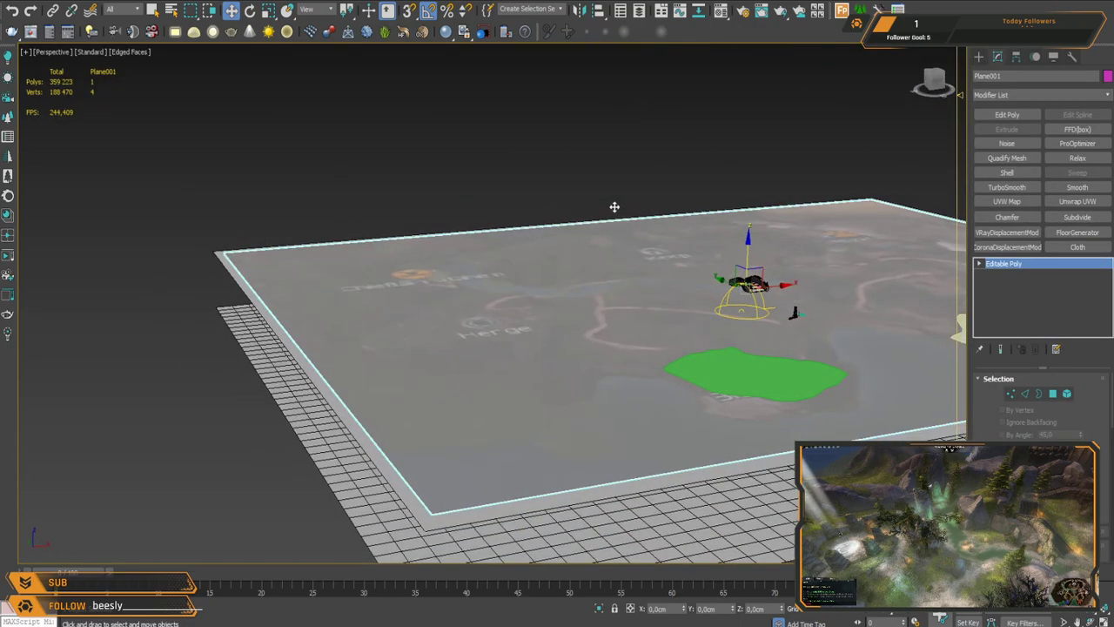
pyautogui.click(1012, 76)
pyautogui.write('#m')
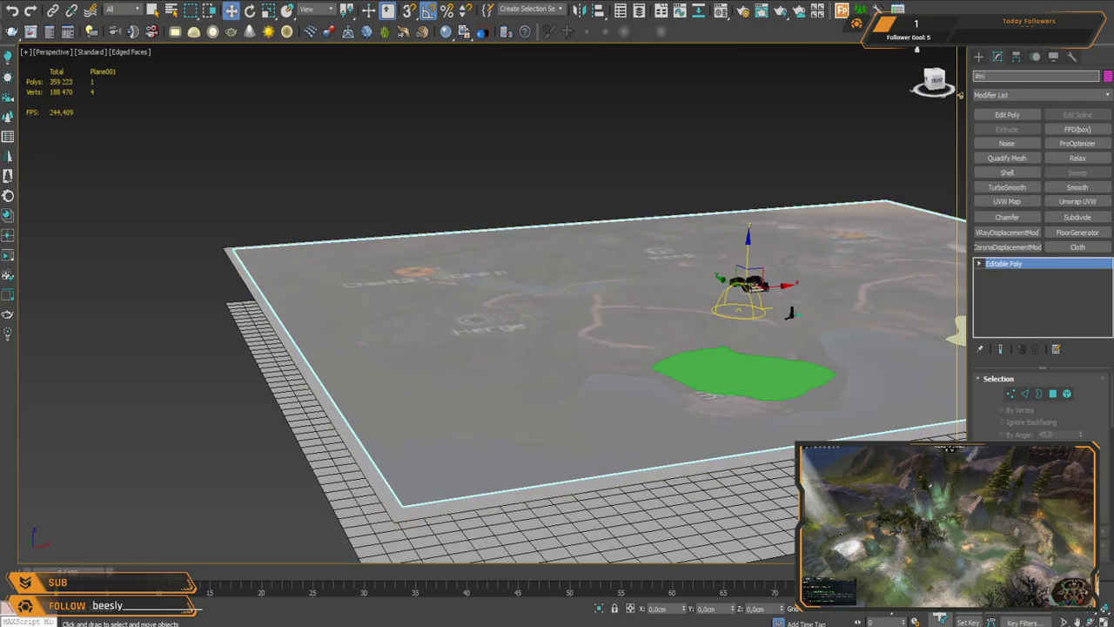
pyautogui.write('ap')
pyautogui.press('Return')
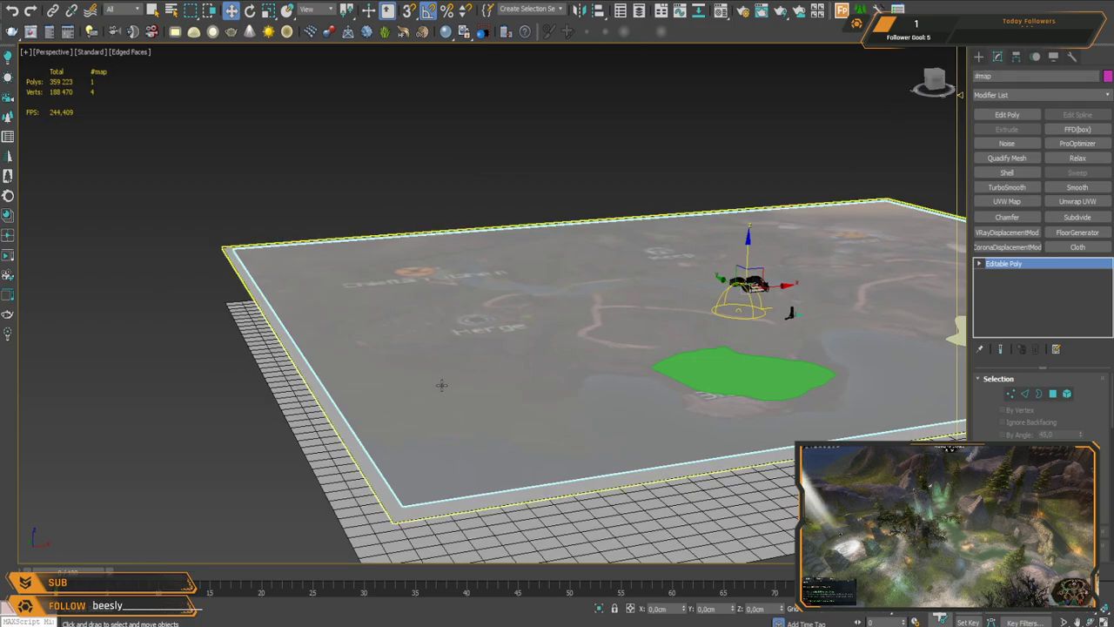
# Step: Move the Water_SM plane straight down, well below the map and the BaseGround_SM plane
pyautogui.click(341, 424)
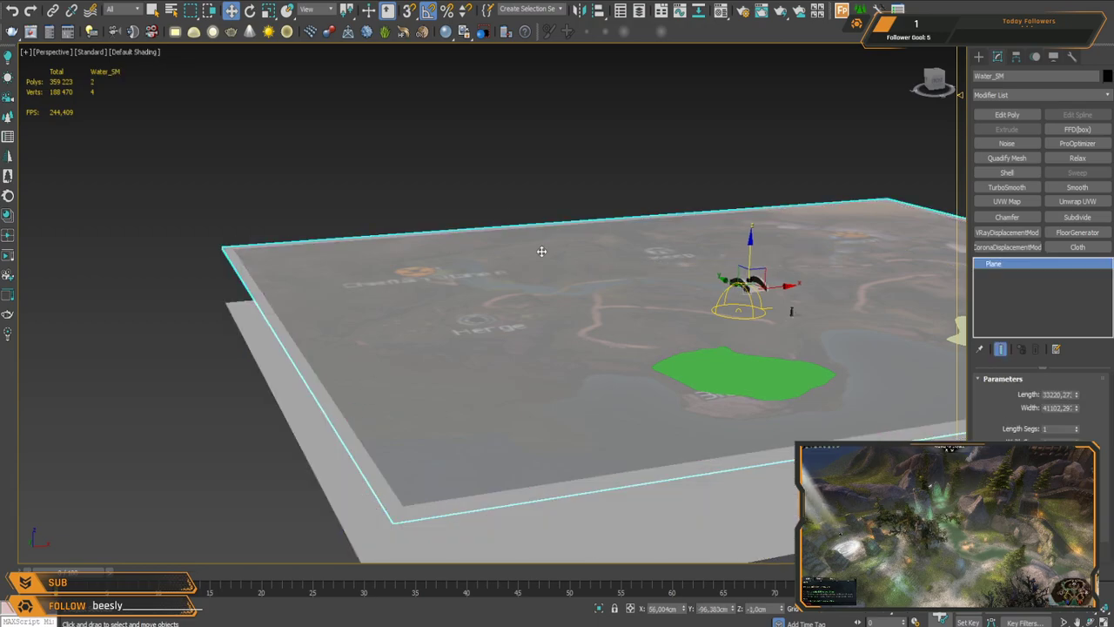
pyautogui.scroll(5, 531, 372)
pyautogui.scroll(-5, 531, 373)
pyautogui.scroll(5, 542, 310)
pyautogui.scroll(-3, 534, 340)
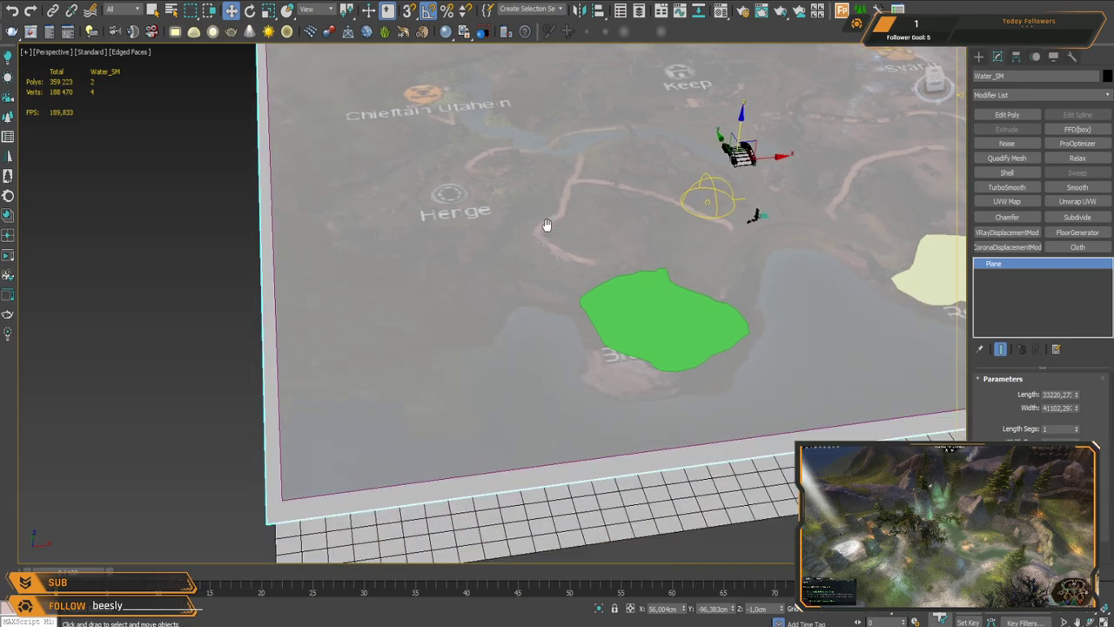
pyautogui.keyDown('alt'); pyautogui.moveTo(591, 302); pyautogui.dragTo(597, 264, button='middle'); pyautogui.keyUp('alt')
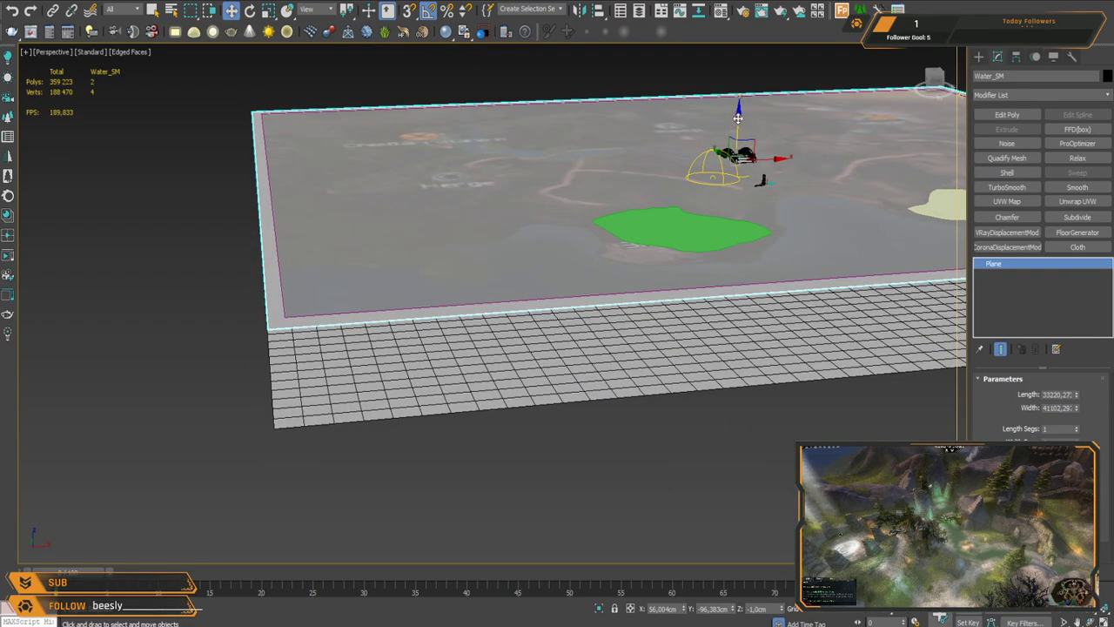
pyautogui.moveTo(738, 121); pyautogui.dragTo(742, 248)
# Step: Set the Z position of the BaseGround_SM plane to -1 cm, directly beneath the map plane
pyautogui.click(682, 359)
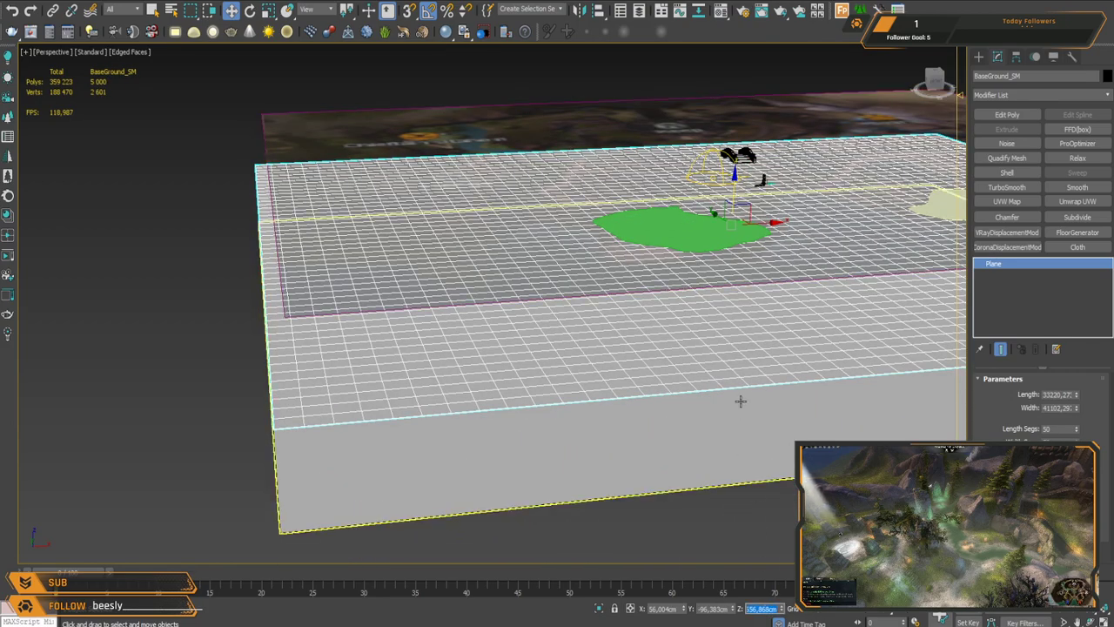
pyautogui.hotkey('ctrl', 'z')
pyautogui.keyDown('alt'); pyautogui.moveTo(744, 296); pyautogui.dragTo(709, 367, button='middle'); pyautogui.keyUp('alt')
# Step: Set the length and width segments of the BaseGround_SM plane to 100
pyautogui.moveTo(1057, 431); pyautogui.dragTo(1005, 429)
pyautogui.write('100')
pyautogui.press('Tab')
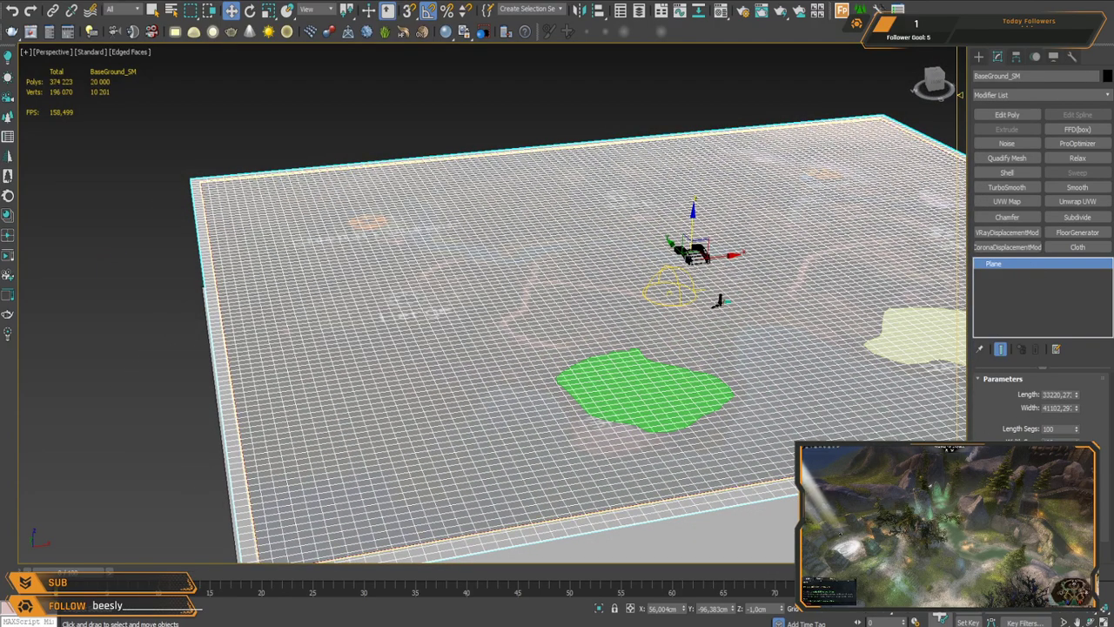
pyautogui.scroll(3, 587, 351)
pyautogui.scroll(-3, 587, 351)
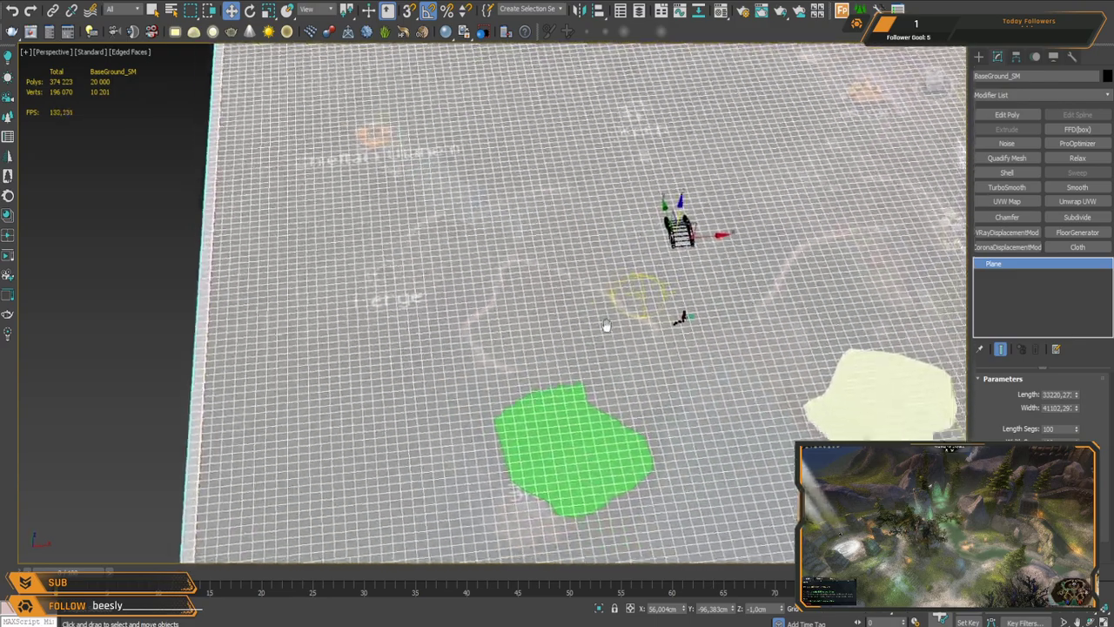
# Step: Refine the BaseGround_SM grid to 250 length segments and 250 width segments
pyautogui.doubleClick(1057, 428)
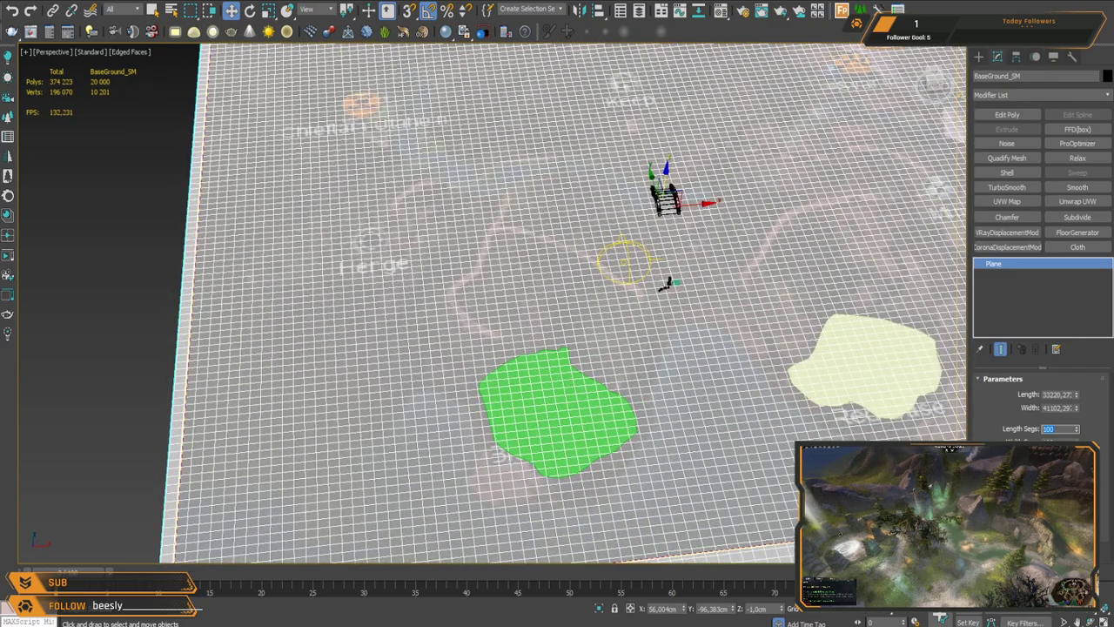
pyautogui.press('Return')
pyautogui.press('Return')
pyautogui.moveTo(468, 286); pyautogui.dragTo(507, 255, button='middle')
pyautogui.scroll(4, 411, 270)
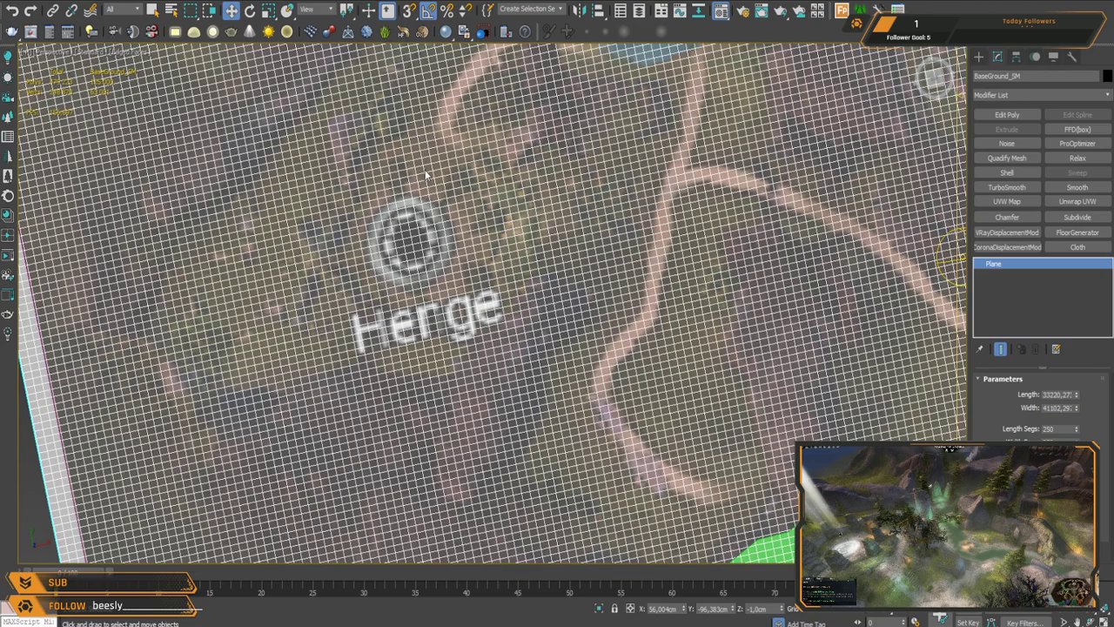
# Step: Apply an Edit Poly modifier to the BaseGround_SM plane, with the top view framed on the Henge area
pyautogui.moveTo(453, 197); pyautogui.dragTo(469, 225, button='middle')
pyautogui.press('t')
pyautogui.moveTo(312, 301); pyautogui.dragTo(353, 296, button='middle')
pyautogui.scroll(4, 357, 297)
pyautogui.scroll(-2, 453, 279)
pyautogui.moveTo(453, 277); pyautogui.dragTo(505, 277, button='middle')
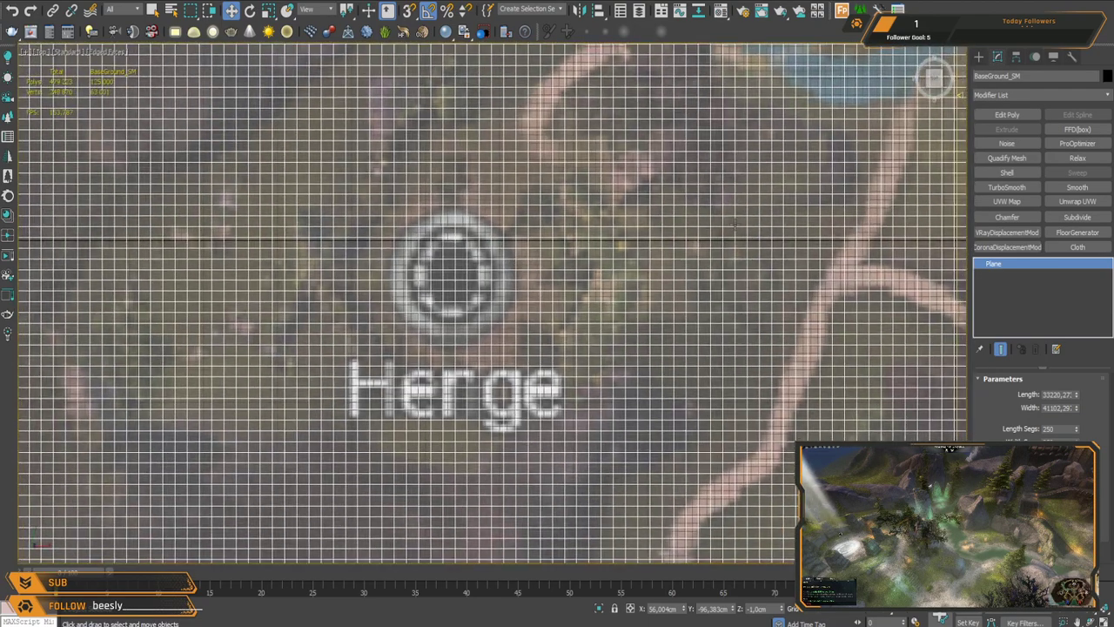
pyautogui.click(1007, 114)
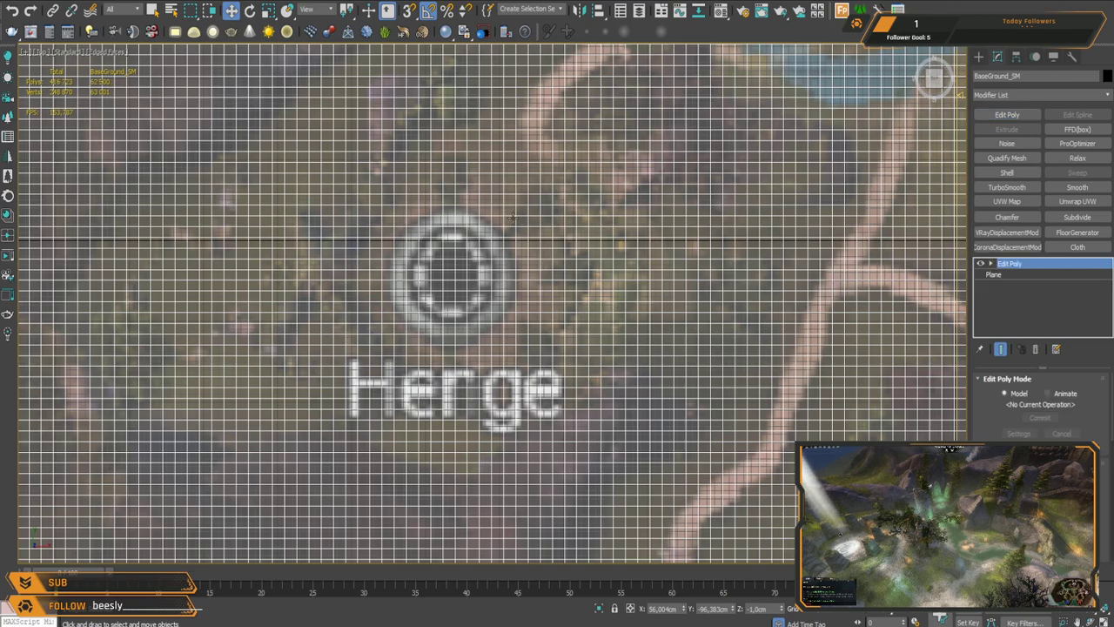
pyautogui.press('1')
pyautogui.click(446, 263)
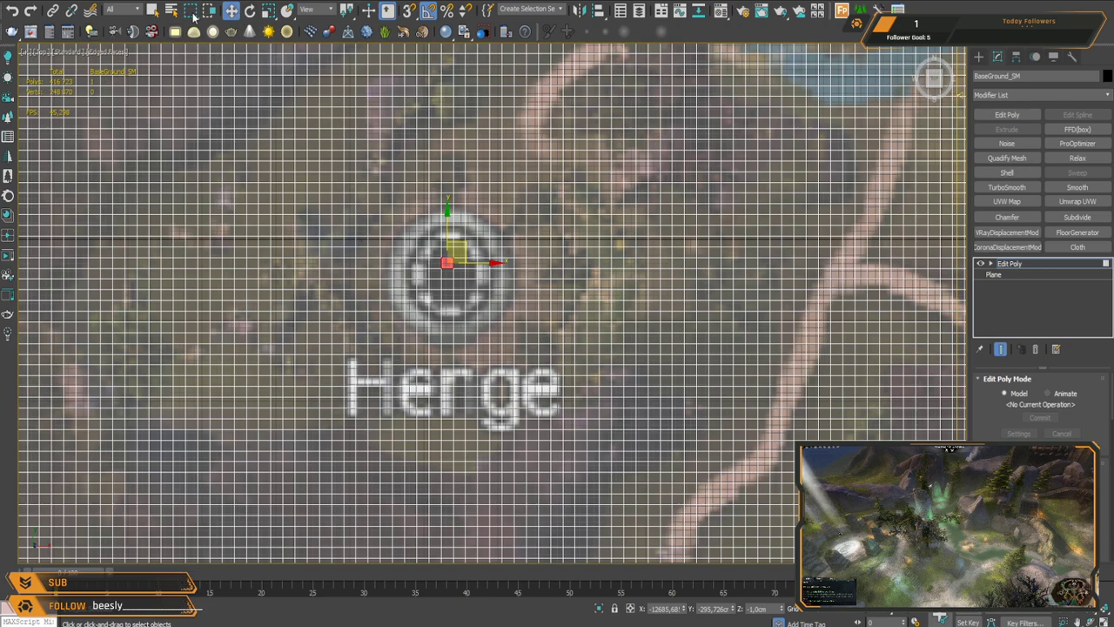
pyautogui.moveTo(446, 242); pyautogui.dragTo(451, 249)
pyautogui.click(451, 250)
pyautogui.hotkey('ctrl', 'z')
# Step: Select all ground polygons covering the Henge circle and its immediate surroundings, filling the gaps inside the selection
pyautogui.click(153, 10)
pyautogui.click(441, 250)
pyautogui.moveTo(441, 250)
pyautogui.mouseDown()
pyautogui.moveTo(461, 238)
pyautogui.moveTo(458, 190)
pyautogui.moveTo(497, 171)
pyautogui.moveTo(525, 177)
pyautogui.moveTo(569, 221)
pyautogui.moveTo(581, 253)
pyautogui.moveTo(543, 367)
pyautogui.moveTo(496, 396)
pyautogui.moveTo(378, 344)
pyautogui.moveTo(333, 272)
pyautogui.moveTo(370, 217)
pyautogui.moveTo(415, 167)
pyautogui.moveTo(477, 150)
pyautogui.moveTo(361, 287)
pyautogui.moveTo(387, 275)
pyautogui.moveTo(427, 336)
pyautogui.moveTo(523, 205)
pyautogui.moveTo(540, 218)
pyautogui.moveTo(496, 243)
pyautogui.moveTo(488, 388)
pyautogui.mouseUp()
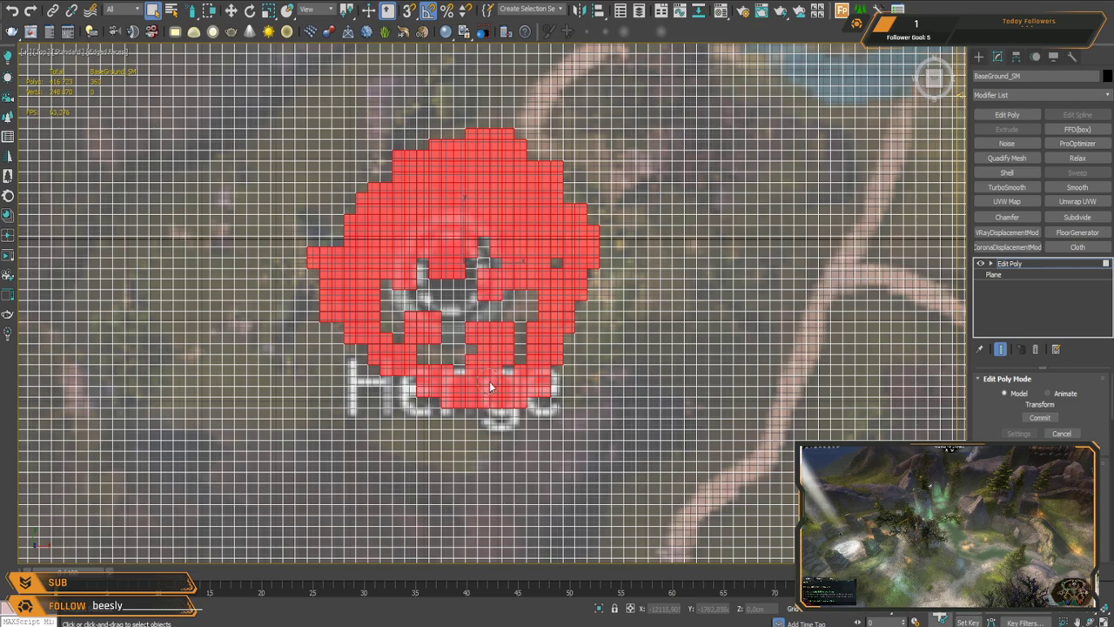
pyautogui.moveTo(524, 346)
pyautogui.mouseDown()
pyautogui.moveTo(557, 263)
pyautogui.moveTo(486, 244)
pyautogui.moveTo(464, 352)
pyautogui.moveTo(425, 354)
pyautogui.moveTo(387, 315)
pyautogui.moveTo(423, 268)
pyautogui.moveTo(493, 347)
pyautogui.mouseUp()
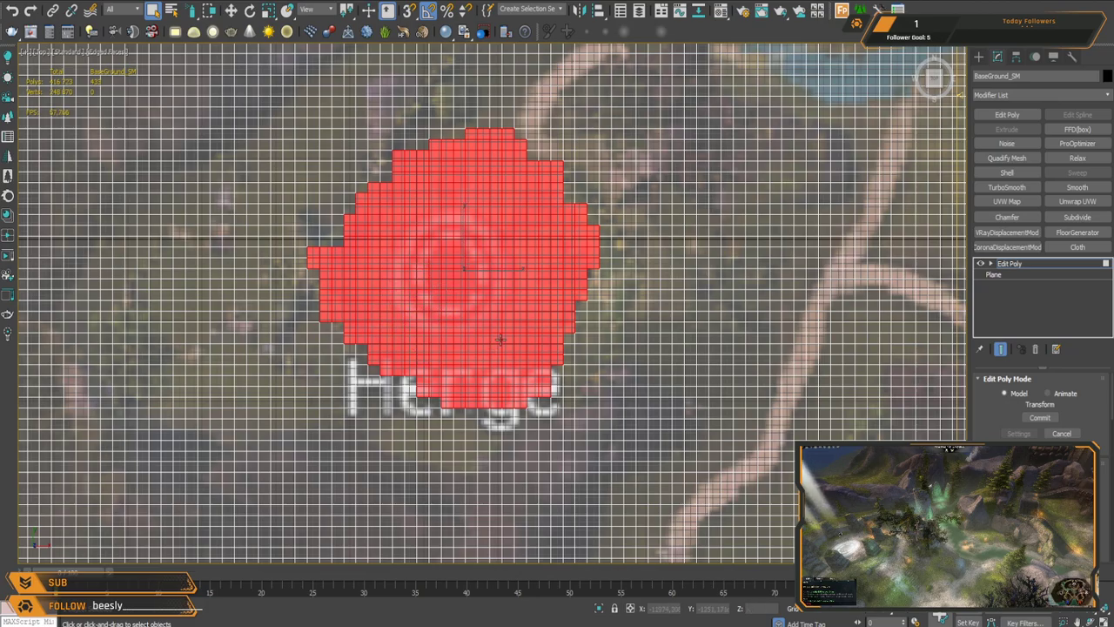
# Step: Turn on soft selection for the selected Henge polygons and widen its falloff into the surrounding ground in perspective view
pyautogui.moveTo(512, 301); pyautogui.dragTo(492, 309, button='middle')
pyautogui.scroll(3, 493, 309)
pyautogui.press('w')
pyautogui.press('p')
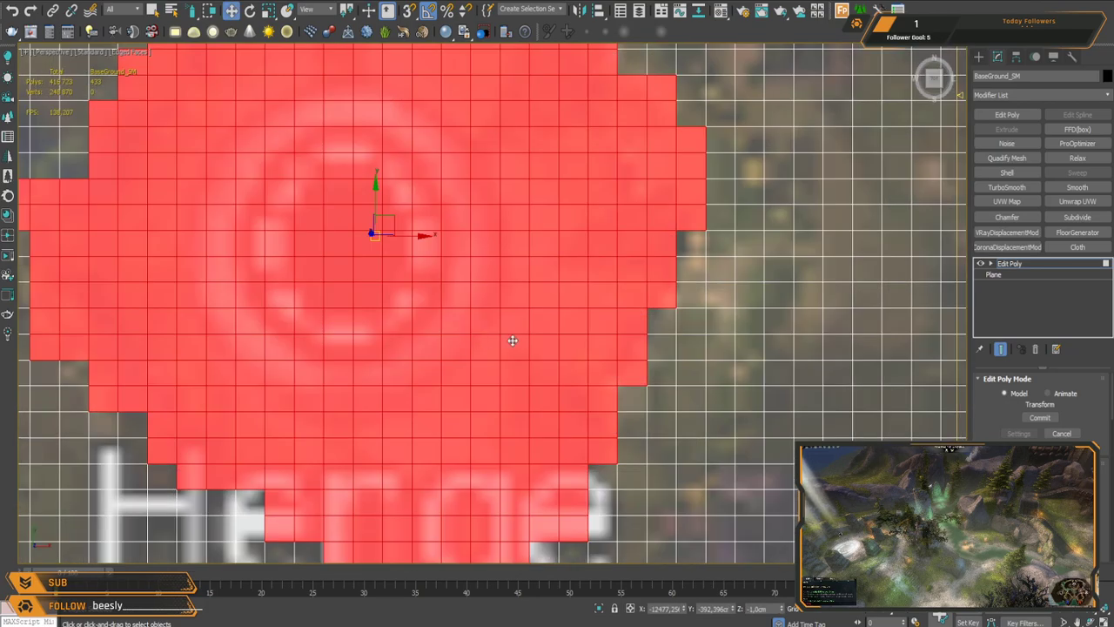
pyautogui.scroll(-4, 536, 352)
pyautogui.keyDown('alt'); pyautogui.moveTo(536, 353); pyautogui.dragTo(508, 294, button='middle'); pyautogui.keyUp('alt')
pyautogui.scroll(5, 521, 277)
pyautogui.scroll(-2, 993, 409)
pyautogui.scroll(-6, 993, 409)
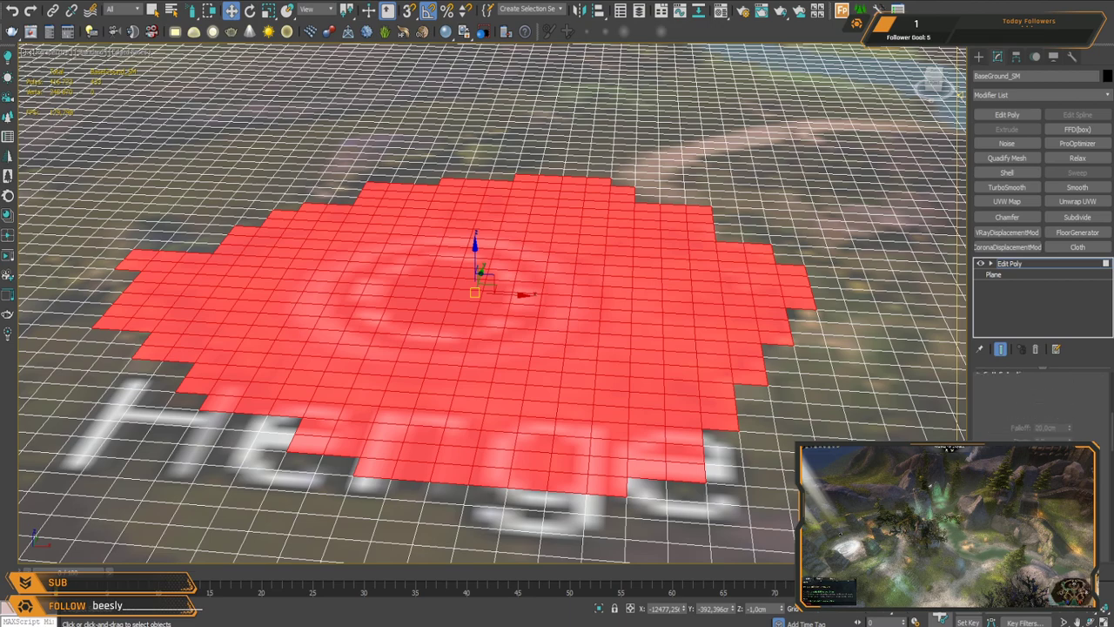
pyautogui.click(998, 441)
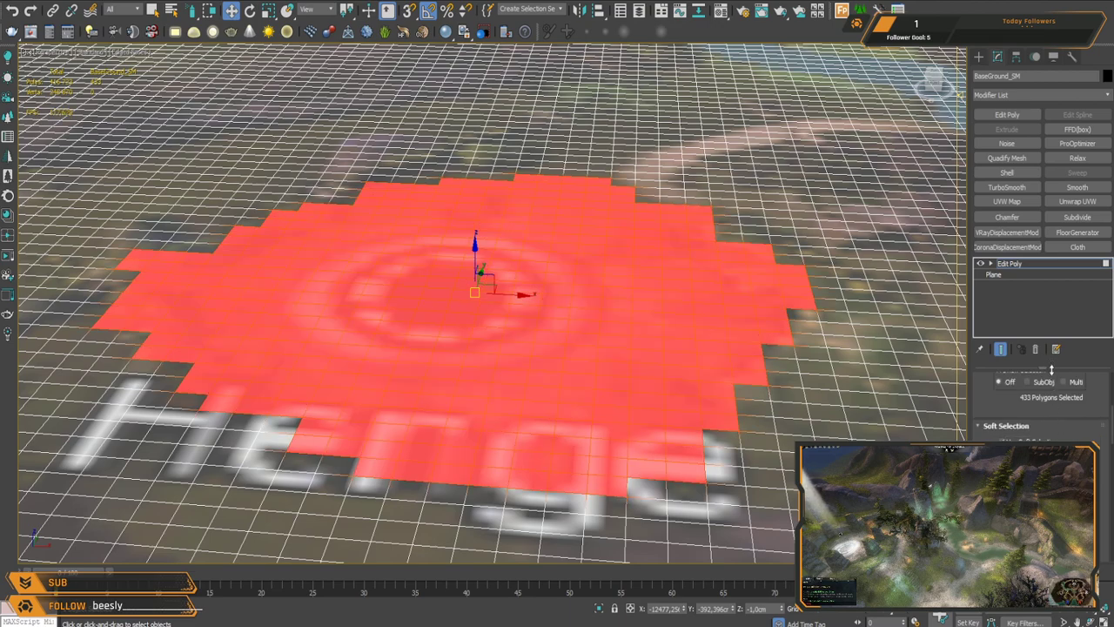
pyautogui.moveTo(1071, 484); pyautogui.dragTo(1012, 212)
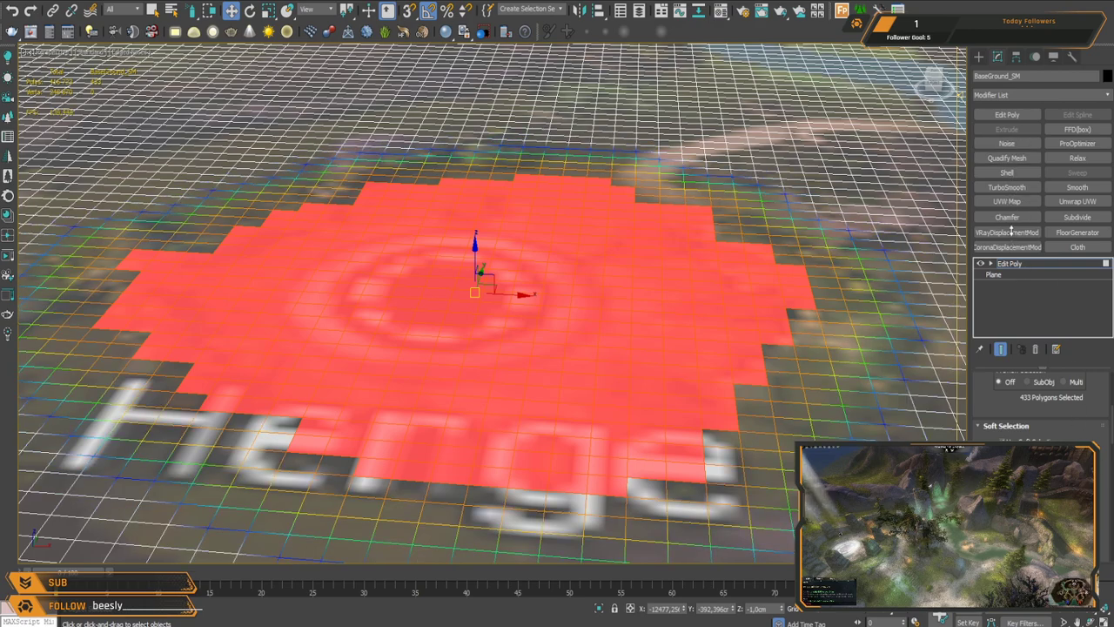
# Step: Remove the protruding polygons along the selection's outer edge to give the Henge area a rounder outline
pyautogui.moveTo(327, 251); pyautogui.dragTo(415, 241, button='middle')
pyautogui.keyDown('alt'); pyautogui.moveTo(184, 324); pyautogui.dragTo(374, 270, button='middle'); pyautogui.keyUp('alt')
pyautogui.keyDown('alt'); pyautogui.click(373, 329); pyautogui.keyUp('alt')
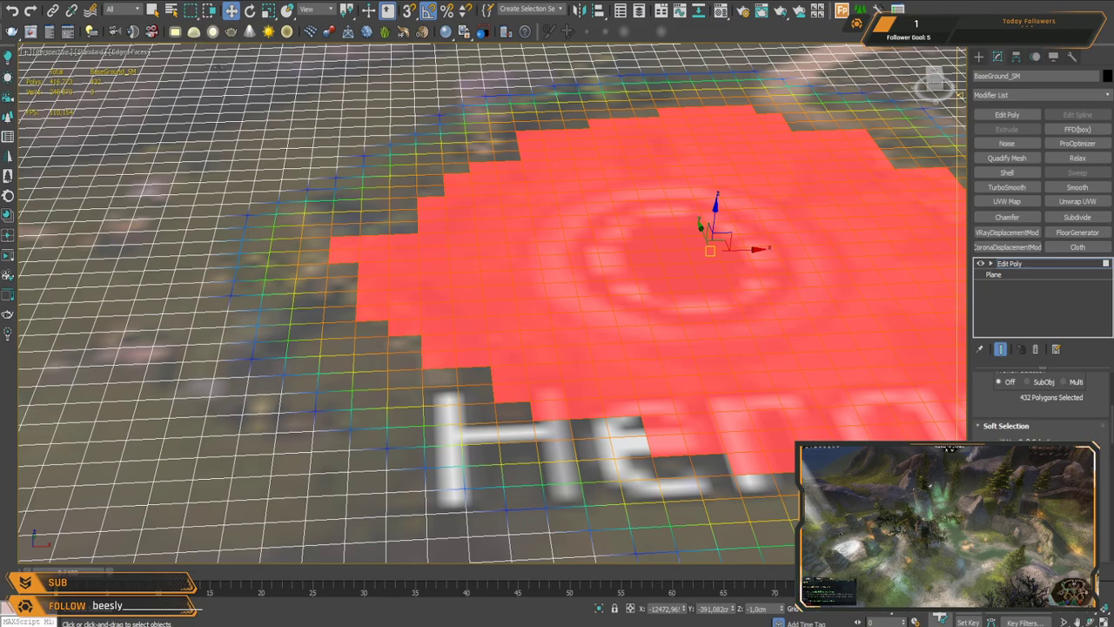
pyautogui.keyDown('alt'); pyautogui.moveTo(287, 225); pyautogui.dragTo(363, 358); pyautogui.keyUp('alt')
pyautogui.moveTo(500, 317); pyautogui.dragTo(684, 282, button='middle')
pyautogui.moveTo(684, 283); pyautogui.dragTo(562, 300, button='middle')
pyautogui.keyDown('alt'); pyautogui.moveTo(702, 321); pyautogui.dragTo(691, 215); pyautogui.keyUp('alt')
pyautogui.moveTo(631, 242); pyautogui.dragTo(645, 350, button='middle')
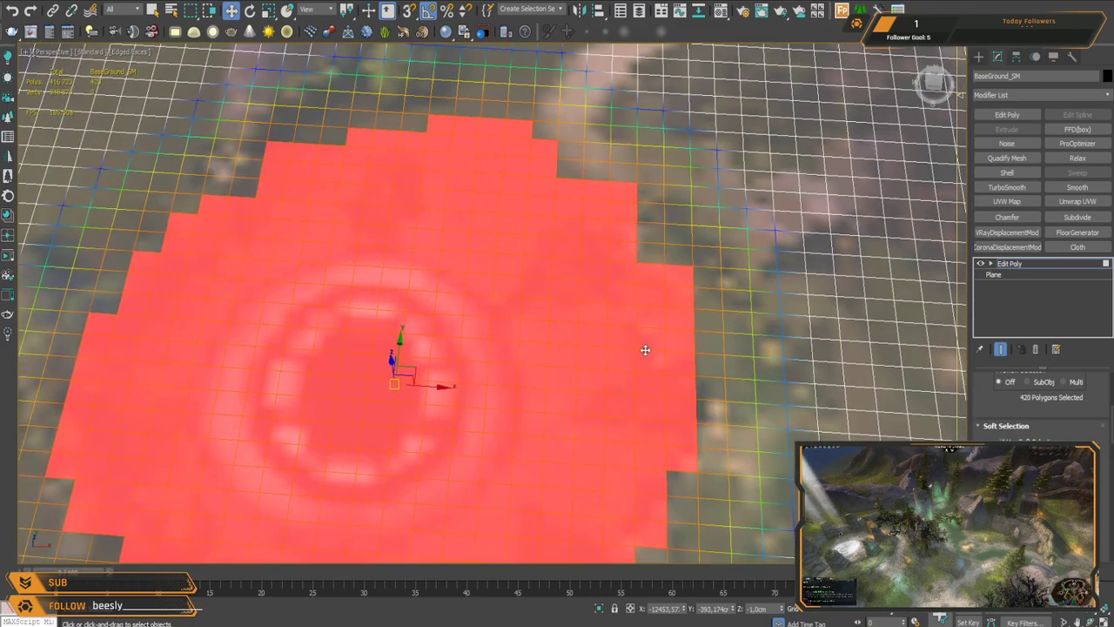
pyautogui.scroll(-4, 645, 350)
pyautogui.keyDown('alt'); pyautogui.moveTo(488, 113); pyautogui.dragTo(604, 159); pyautogui.keyUp('alt')
pyautogui.moveTo(571, 388); pyautogui.dragTo(574, 226, button='middle')
pyautogui.keyDown('alt'); pyautogui.moveTo(523, 382); pyautogui.dragTo(521, 383, button='middle'); pyautogui.keyUp('alt')
pyautogui.keyDown('alt'); pyautogui.moveTo(358, 480); pyautogui.dragTo(590, 430); pyautogui.keyUp('alt')
pyautogui.keyDown('alt'); pyautogui.moveTo(532, 427); pyautogui.dragTo(552, 279, button='middle'); pyautogui.keyUp('alt')
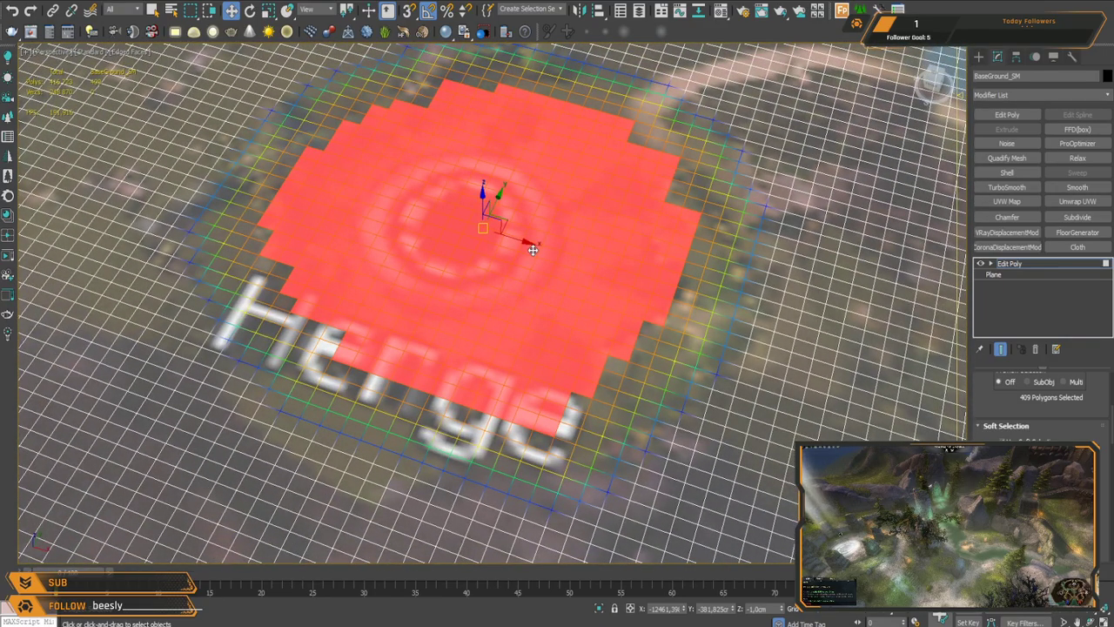
pyautogui.moveTo(532, 250)
pyautogui.keyDown('alt'); pyautogui.mouseDown(button='middle')
pyautogui.moveTo(536, 222)
pyautogui.moveTo(544, 232)
pyautogui.mouseUp(button='middle'); pyautogui.keyUp('alt')
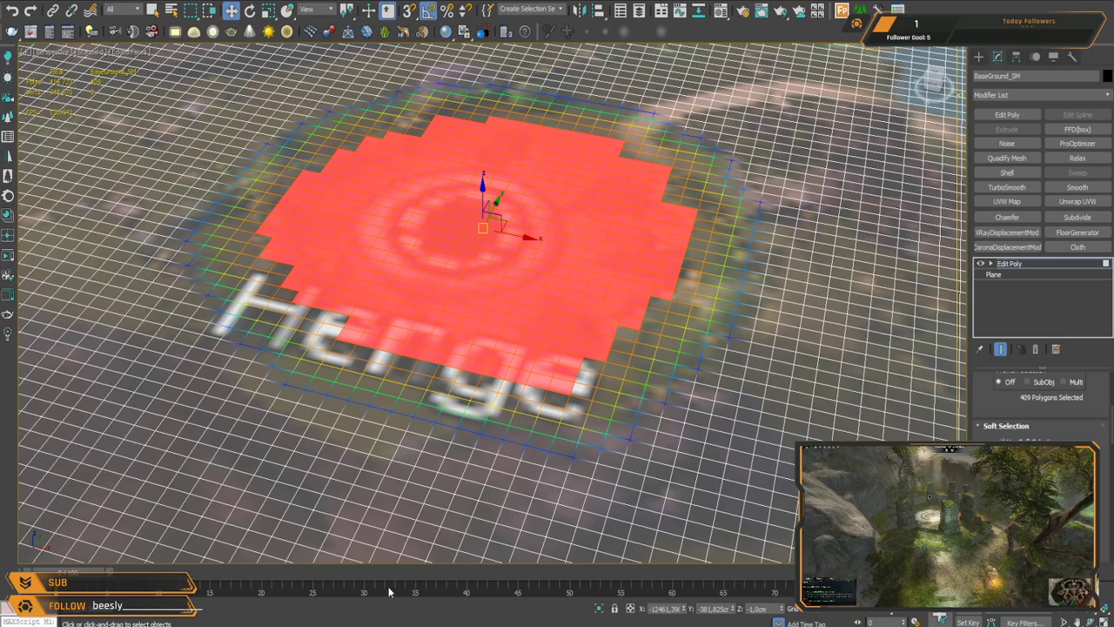
# Step: Lower the soft-selected Henge area slightly along Z to form a shallow depression
pyautogui.scroll(-3, 607, 256)
pyautogui.moveTo(601, 299); pyautogui.dragTo(450, 289, button='middle')
pyautogui.moveTo(450, 289); pyautogui.dragTo(503, 251, button='middle')
pyautogui.scroll(3, 466, 281)
pyautogui.scroll(3, 529, 260)
pyautogui.moveTo(492, 229); pyautogui.dragTo(492, 236)
pyautogui.keyDown('alt'); pyautogui.moveTo(489, 301); pyautogui.dragTo(495, 353, button='middle'); pyautogui.keyUp('alt')
pyautogui.scroll(-5, 458, 320)
pyautogui.scroll(4, 514, 344)
pyautogui.moveTo(635, 294); pyautogui.dragTo(560, 310, button='middle')
# Step: In the top view, replace the selection with a stepped strip of polygons running along the east side of Henge
pyautogui.press('t')
pyautogui.press('q')
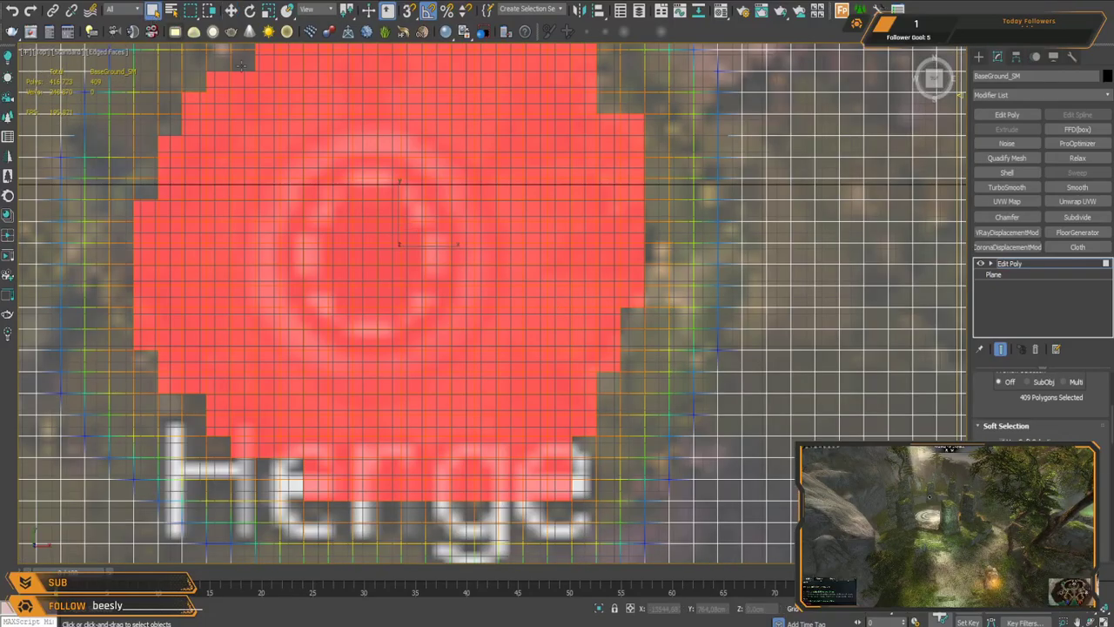
pyautogui.scroll(-5, 517, 217)
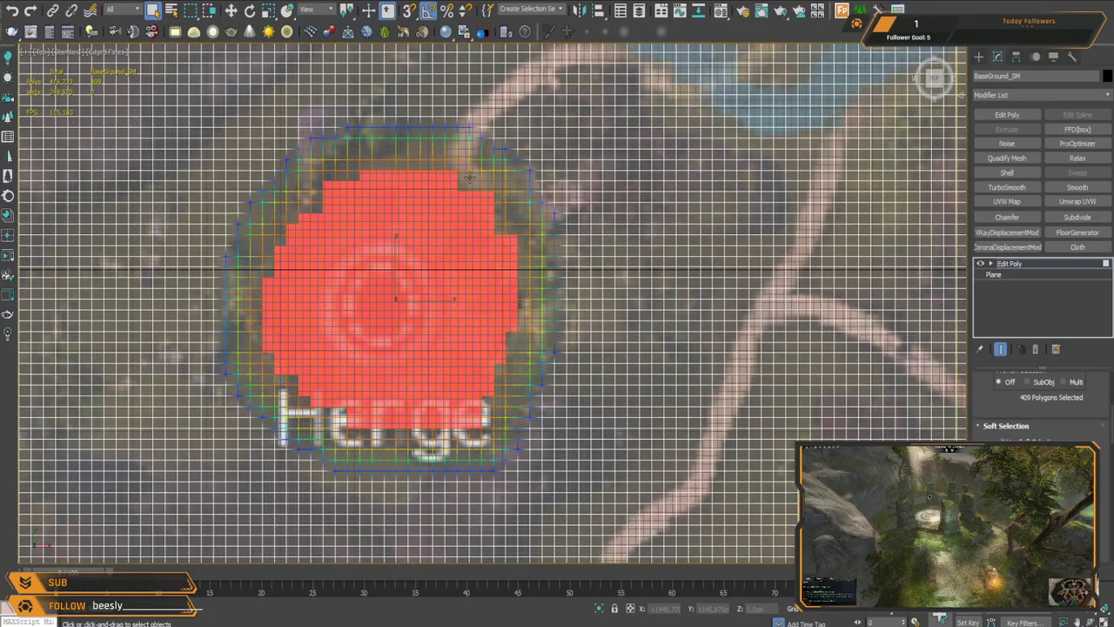
pyautogui.click(468, 176)
pyautogui.moveTo(537, 244); pyautogui.dragTo(537, 243)
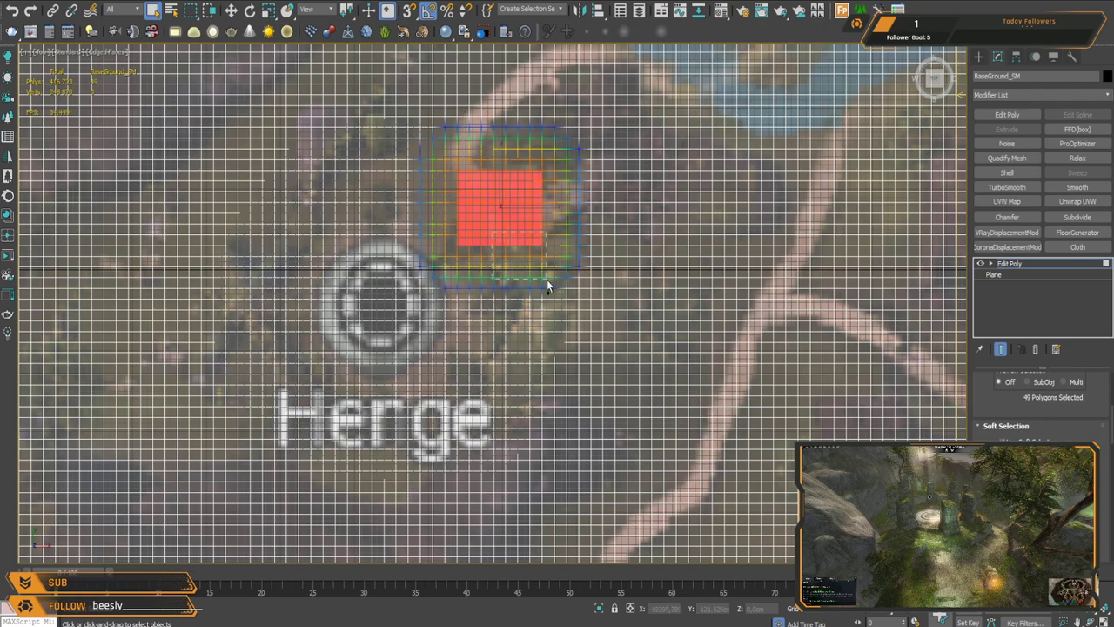
pyautogui.keyDown('ctrl'); pyautogui.moveTo(548, 285); pyautogui.dragTo(554, 288); pyautogui.keyUp('ctrl')
pyautogui.keyDown('ctrl'); pyautogui.moveTo(544, 332); pyautogui.dragTo(545, 334); pyautogui.keyUp('ctrl')
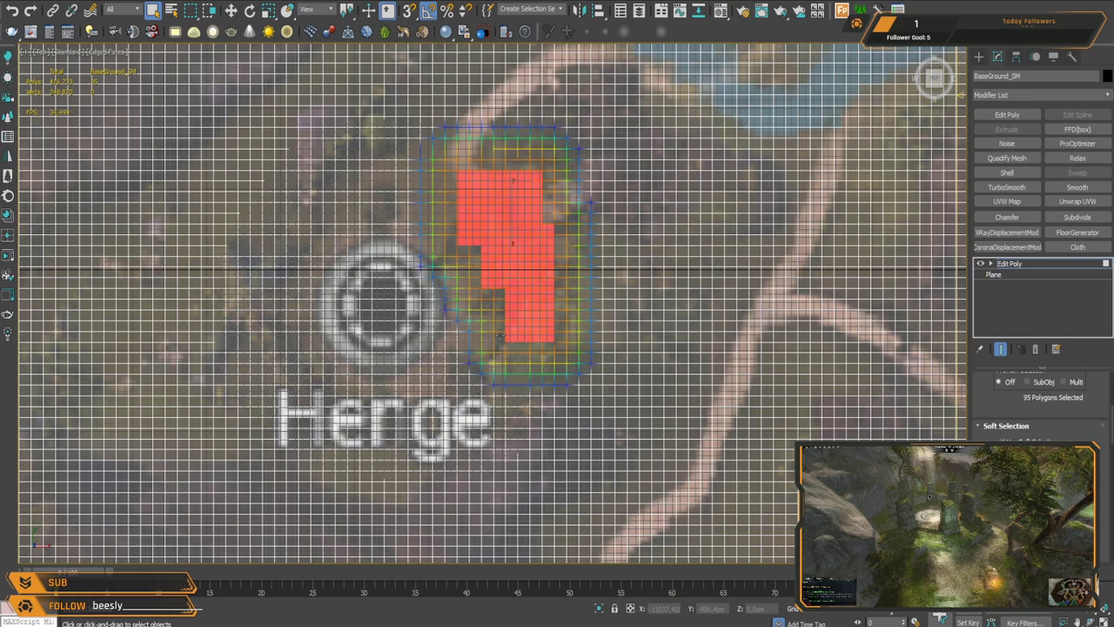
pyautogui.keyDown('ctrl'); pyautogui.moveTo(545, 389); pyautogui.dragTo(529, 418); pyautogui.keyUp('ctrl')
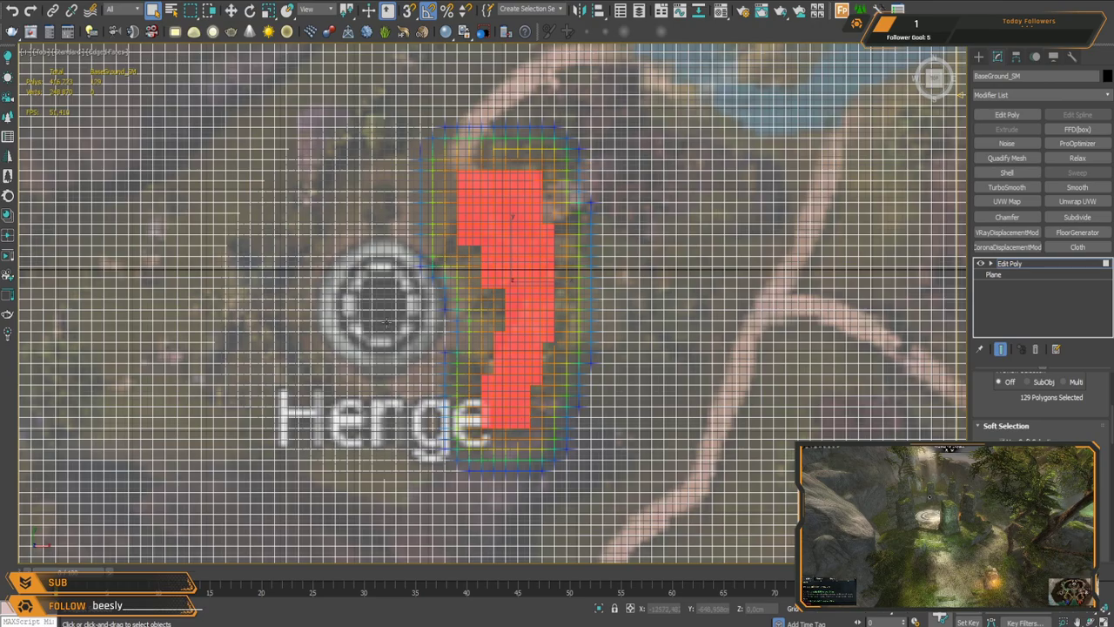
# Step: Raise the soft-selected strip east of Henge along Z by about 75 cm, plus roughly another 16 cm
pyautogui.moveTo(313, 217); pyautogui.dragTo(475, 227, button='middle')
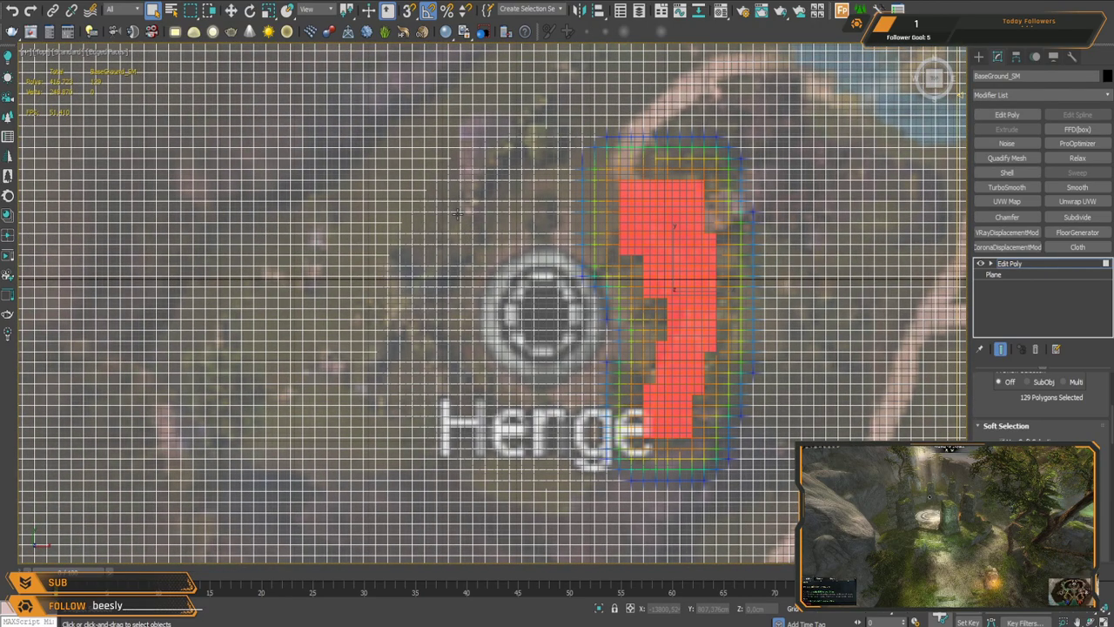
pyautogui.moveTo(619, 376); pyautogui.dragTo(475, 333, button='middle')
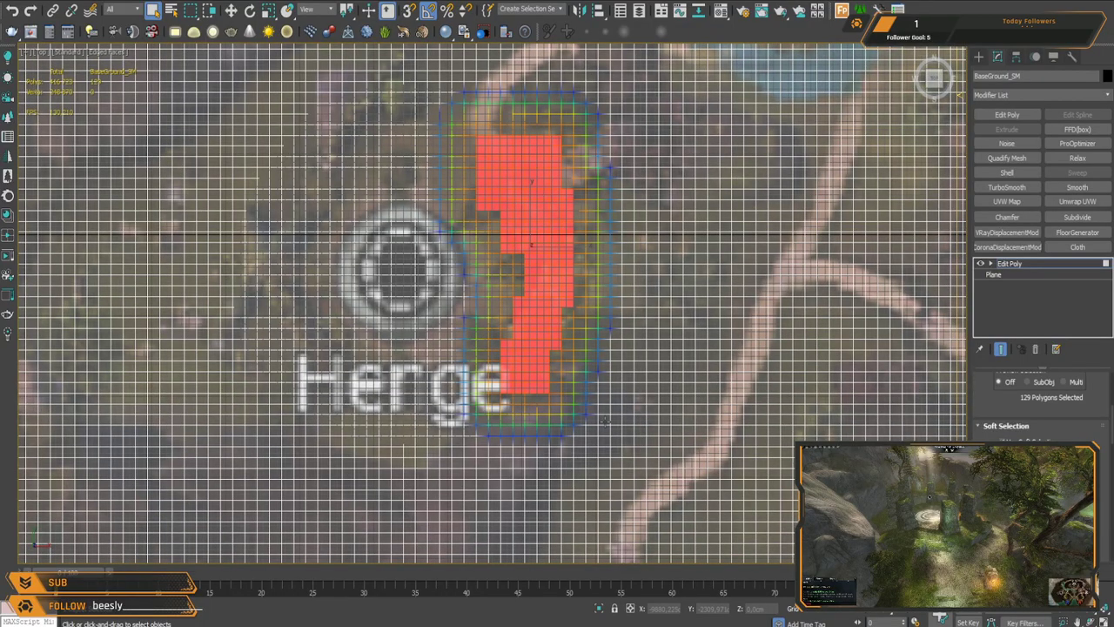
pyautogui.keyDown('alt'); pyautogui.moveTo(590, 346); pyautogui.dragTo(479, 242, button='middle'); pyautogui.keyUp('alt')
pyautogui.scroll(3, 530, 270)
pyautogui.press('w')
pyautogui.keyDown('alt'); pyautogui.moveTo(529, 306); pyautogui.dragTo(534, 260, button='middle'); pyautogui.keyUp('alt')
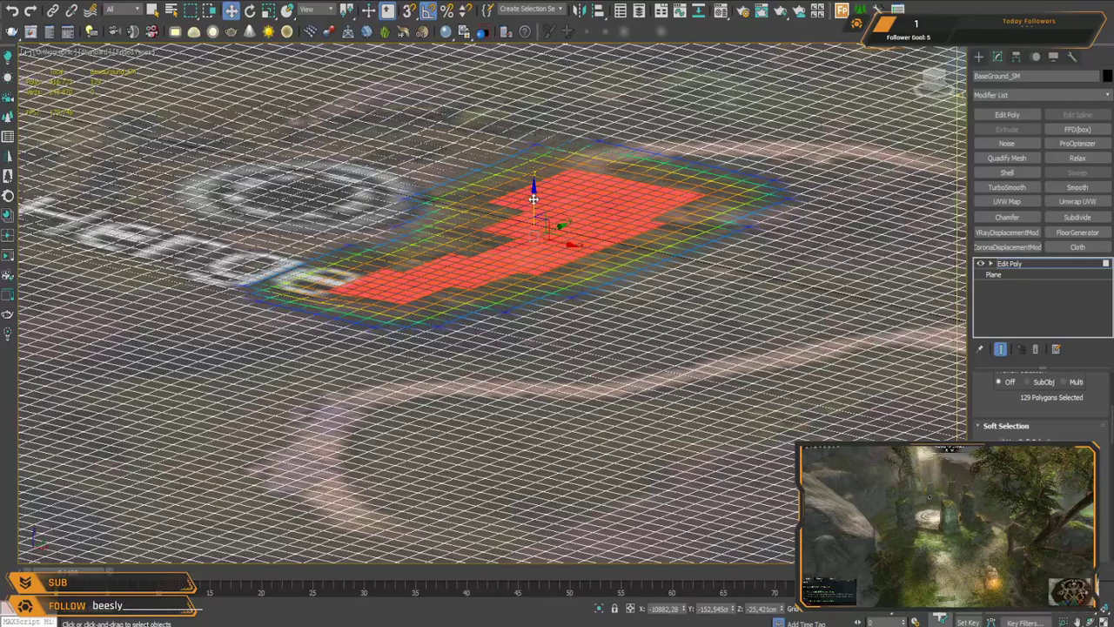
pyautogui.moveTo(534, 193); pyautogui.dragTo(535, 185)
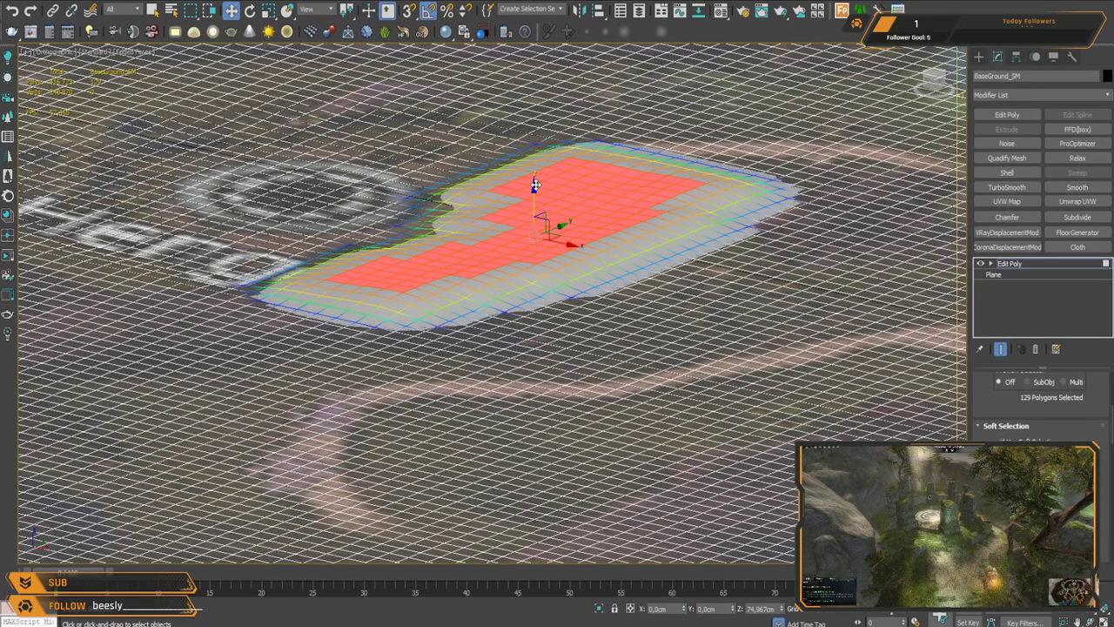
pyautogui.moveTo(534, 182); pyautogui.dragTo(534, 181)
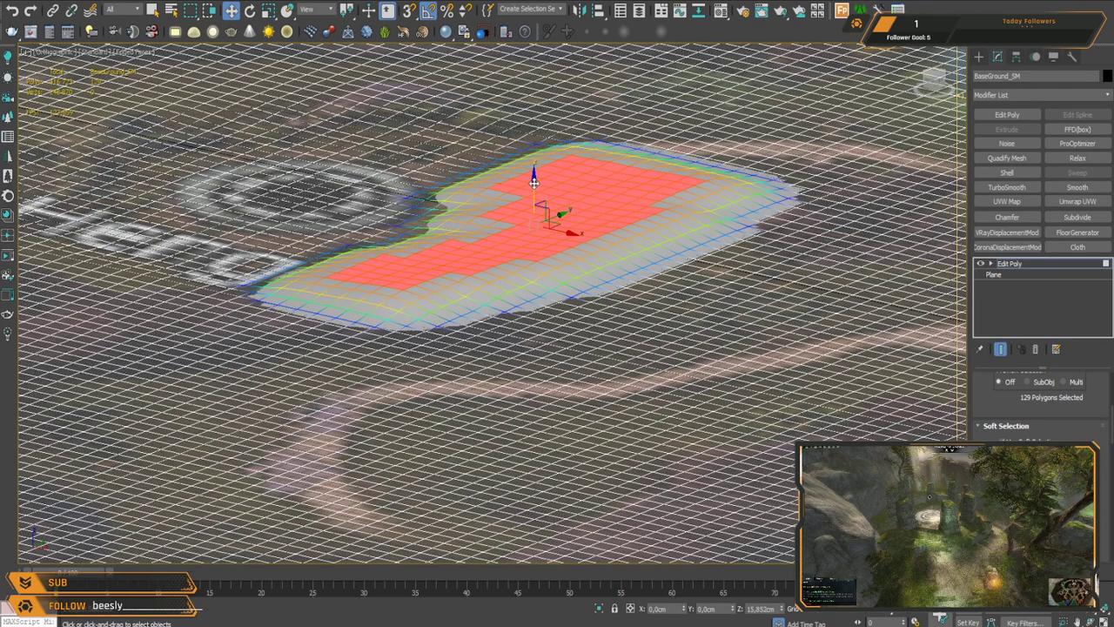
# Step: Reduce the selection to the ridge's inner polygons by removing its outer and end rows, and raise them about 50 cm
pyautogui.keyDown('alt'); pyautogui.moveTo(519, 276); pyautogui.dragTo(560, 298, button='middle'); pyautogui.keyUp('alt')
pyautogui.moveTo(388, 80); pyautogui.dragTo(471, 209)
pyautogui.moveTo(681, 96); pyautogui.dragTo(585, 357)
pyautogui.keyDown('alt'); pyautogui.moveTo(483, 306); pyautogui.dragTo(487, 306); pyautogui.keyUp('alt')
pyautogui.keyDown('alt'); pyautogui.moveTo(437, 457); pyautogui.dragTo(590, 376); pyautogui.keyUp('alt')
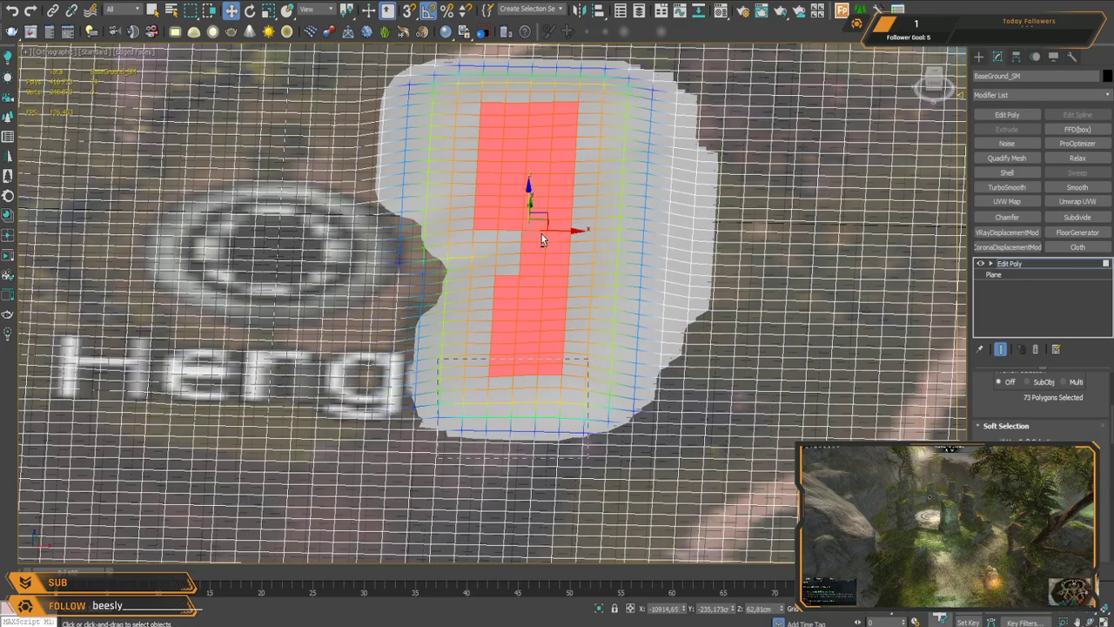
pyautogui.keyDown('alt'); pyautogui.moveTo(446, 73); pyautogui.dragTo(620, 131); pyautogui.keyUp('alt')
pyautogui.keyDown('alt'); pyautogui.moveTo(619, 174); pyautogui.dragTo(620, 176); pyautogui.keyUp('alt')
pyautogui.keyDown('alt'); pyautogui.moveTo(467, 304); pyautogui.dragTo(485, 256, button='middle'); pyautogui.keyUp('alt')
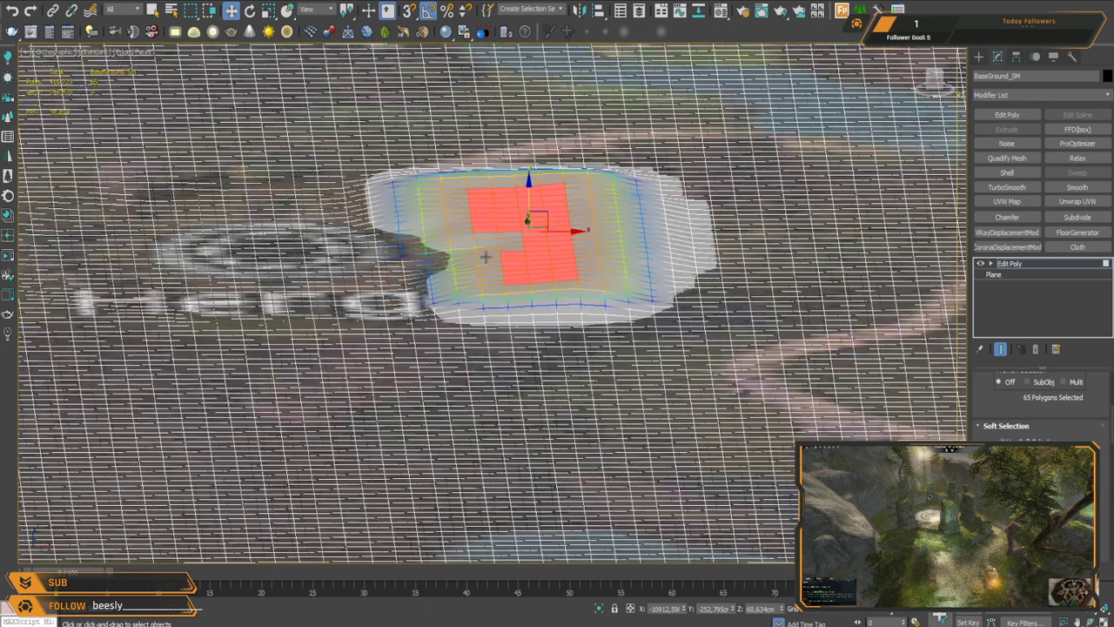
pyautogui.moveTo(530, 178); pyautogui.dragTo(531, 177)
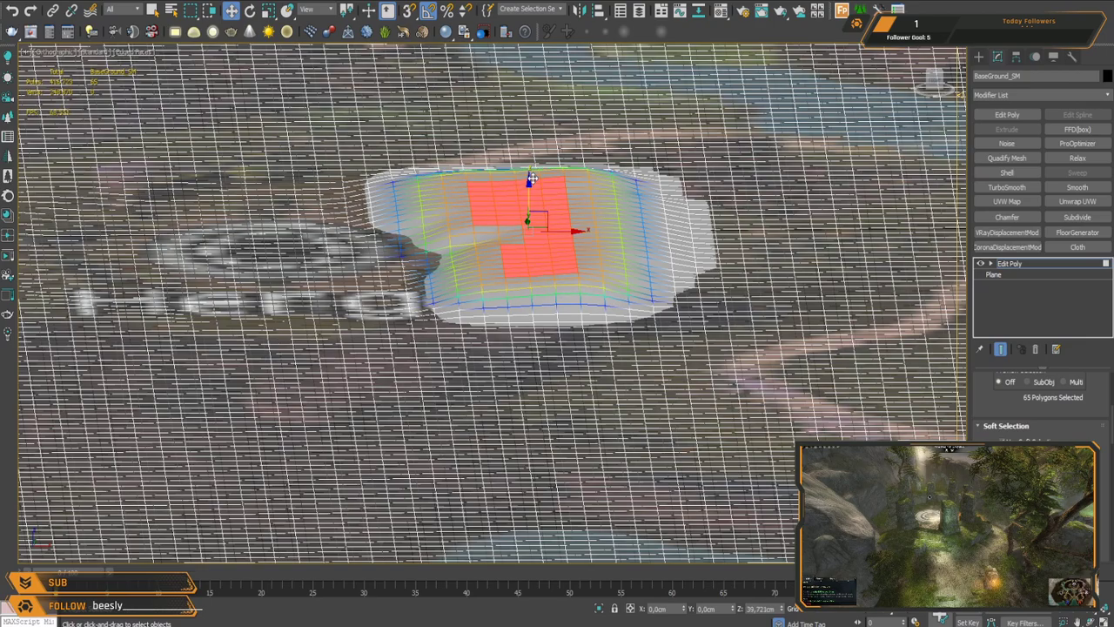
# Step: Narrow the selection to the ridge's crest, raise it about 15 cm along Z, and inspect the resulting slope
pyautogui.keyDown('alt'); pyautogui.moveTo(544, 213); pyautogui.dragTo(570, 254, button='middle'); pyautogui.keyUp('alt')
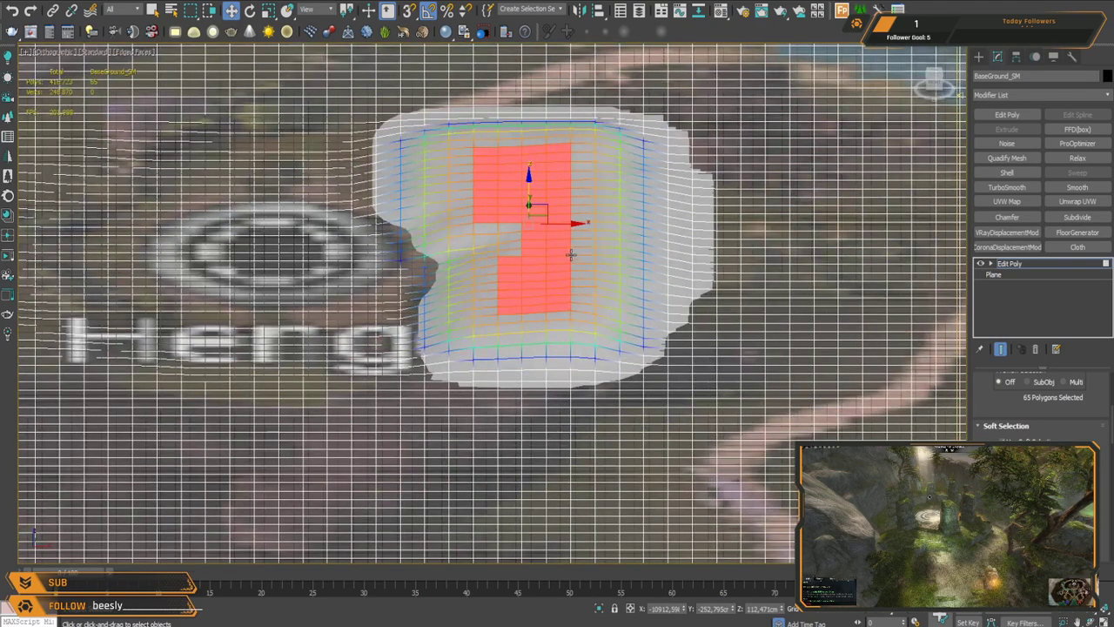
pyautogui.keyDown('alt'); pyautogui.moveTo(431, 110); pyautogui.dragTo(548, 164); pyautogui.keyUp('alt')
pyautogui.keyDown('alt'); pyautogui.moveTo(474, 320); pyautogui.dragTo(477, 324); pyautogui.keyUp('alt')
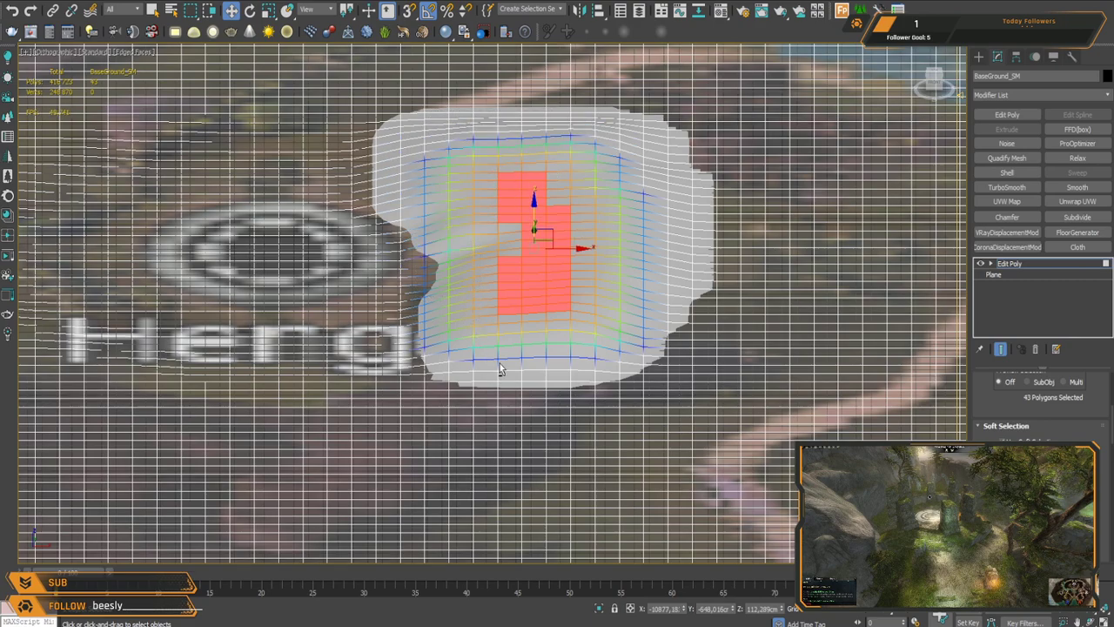
pyautogui.keyDown('alt'); pyautogui.moveTo(538, 346); pyautogui.dragTo(526, 340); pyautogui.keyUp('alt')
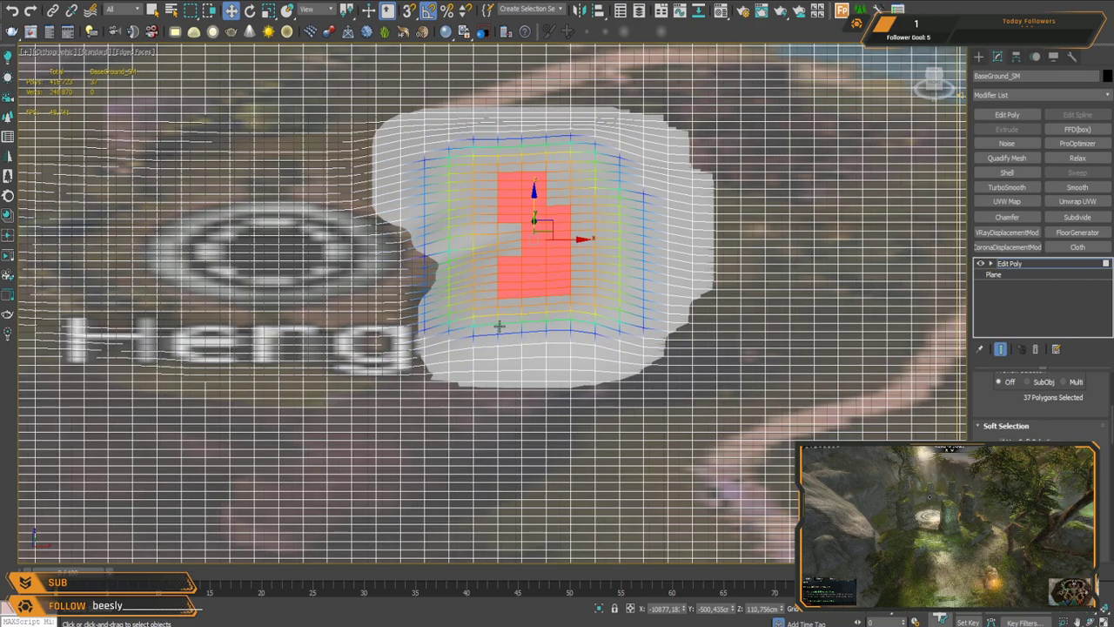
pyautogui.keyDown('alt'); pyautogui.moveTo(504, 261); pyautogui.dragTo(507, 259); pyautogui.keyUp('alt')
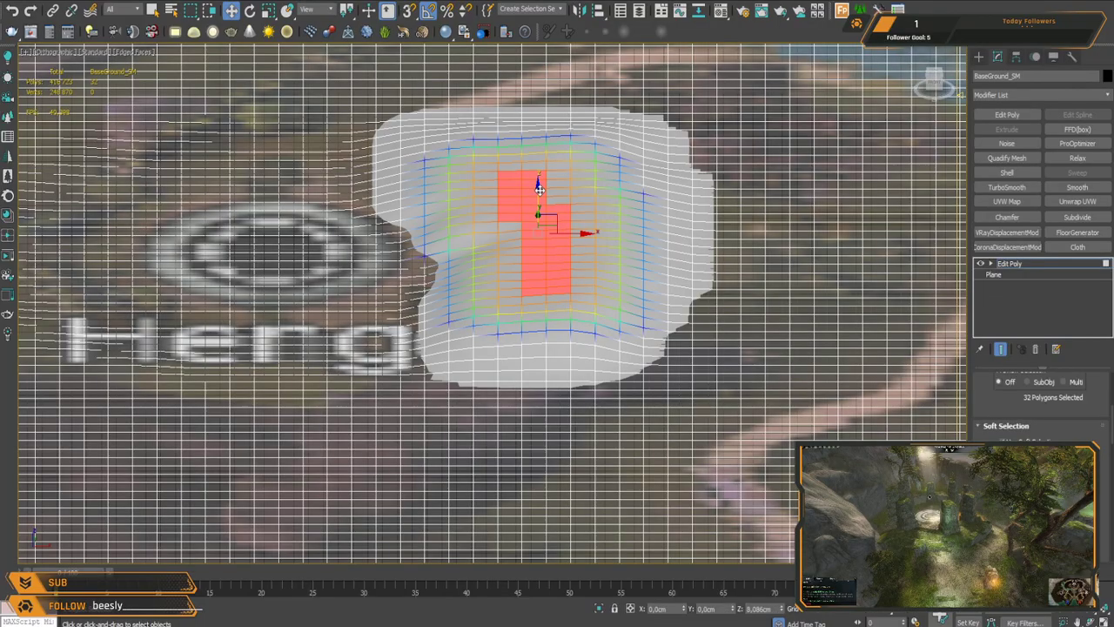
pyautogui.moveTo(627, 271)
pyautogui.keyDown('alt'); pyautogui.mouseDown(button='middle')
pyautogui.moveTo(620, 209)
pyautogui.moveTo(528, 222)
pyautogui.moveTo(625, 284)
pyautogui.mouseUp(button='middle'); pyautogui.keyUp('alt')
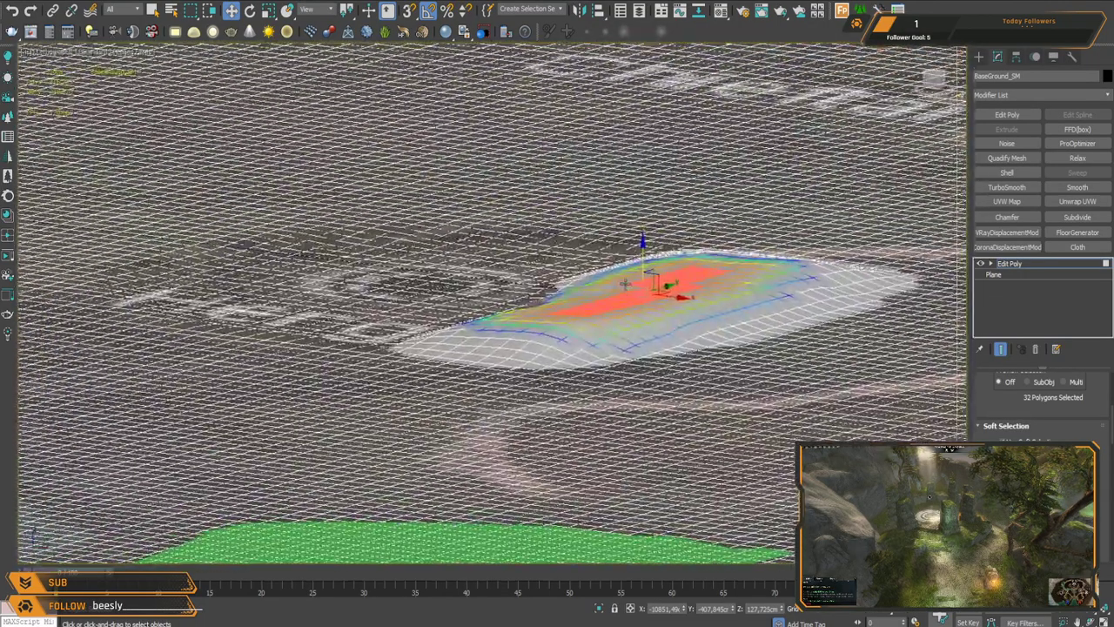
pyautogui.scroll(6, 625, 283)
pyautogui.scroll(2, 606, 237)
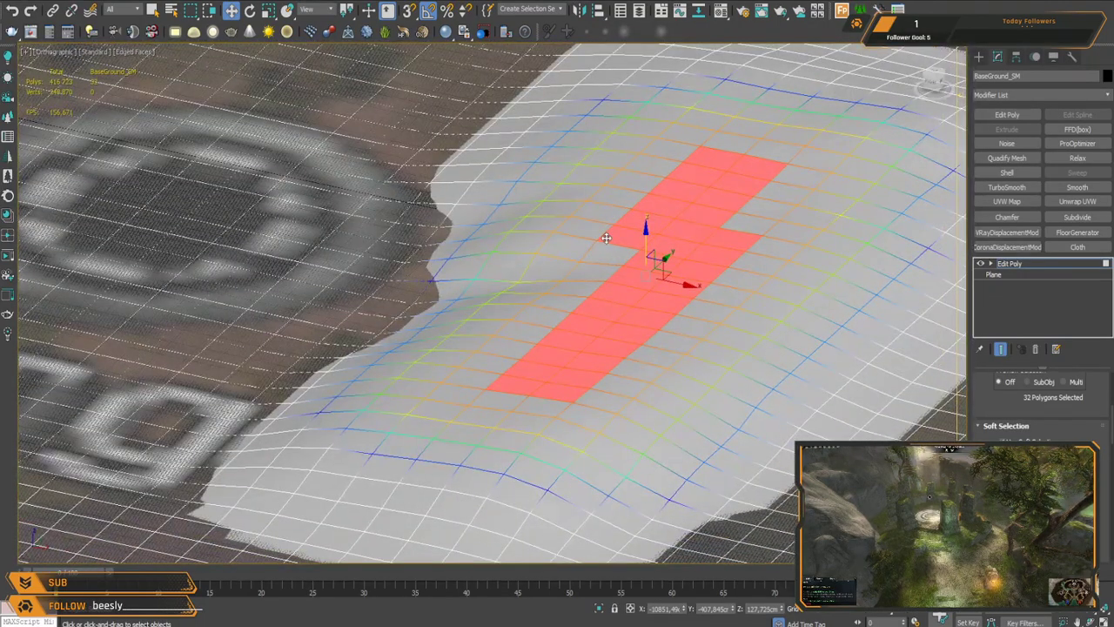
pyautogui.scroll(-3, 643, 236)
pyautogui.scroll(-5, 610, 274)
pyautogui.keyDown('alt'); pyautogui.moveTo(610, 274); pyautogui.dragTo(659, 301, button='middle'); pyautogui.keyUp('alt')
pyautogui.press('t')
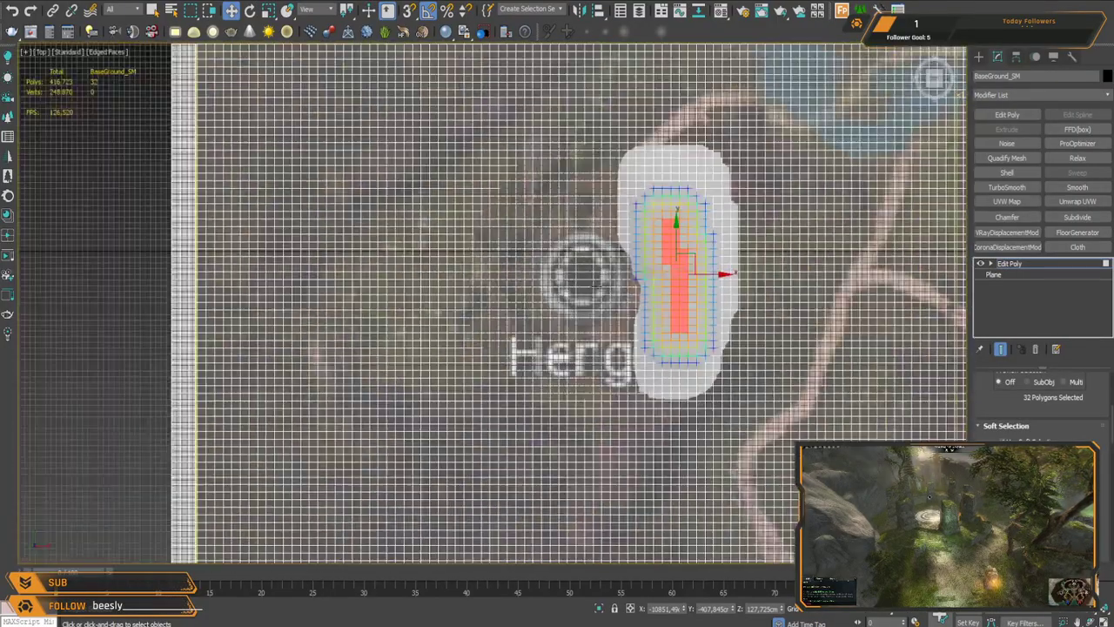
pyautogui.click(155, 13)
pyautogui.moveTo(438, 210); pyautogui.dragTo(441, 226, button='middle')
pyautogui.moveTo(537, 276); pyautogui.dragTo(512, 330, button='middle')
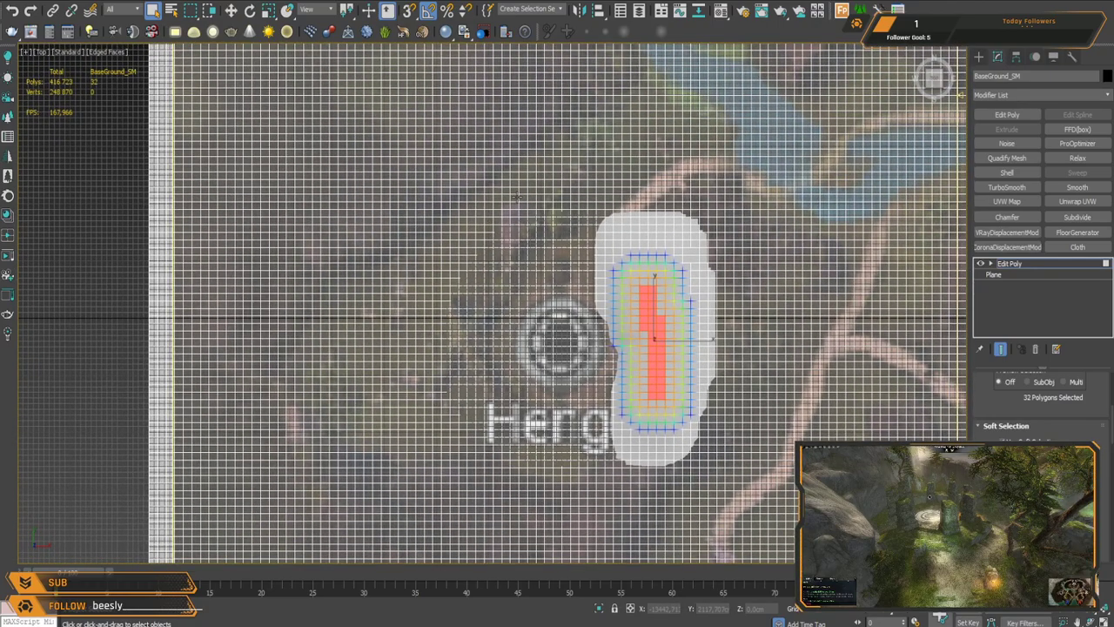
pyautogui.click(344, 266)
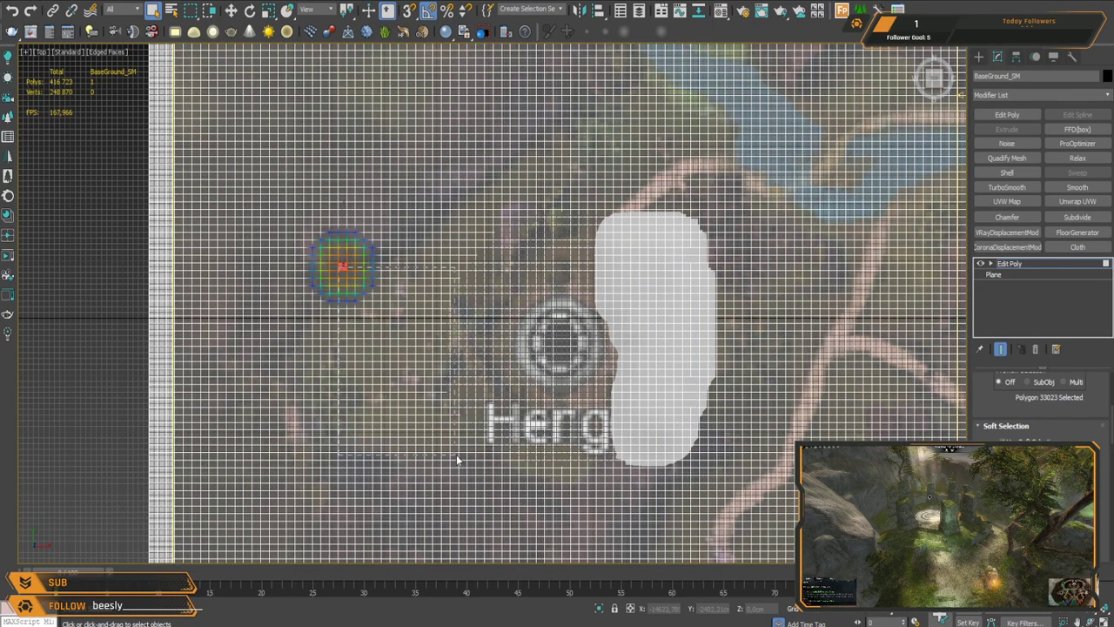
pyautogui.moveTo(456, 454); pyautogui.dragTo(457, 453)
pyautogui.moveTo(478, 340); pyautogui.dragTo(474, 260, button='middle')
pyautogui.scroll(5, 478, 226)
pyautogui.scroll(-5, 541, 387)
# Step: Clear the polygon selection, leave sub-object editing, and add a second Edit Poly modifier on top of the BaseGround_SM stack
pyautogui.hotkey('ctrl', 'd')
pyautogui.click(1024, 264)
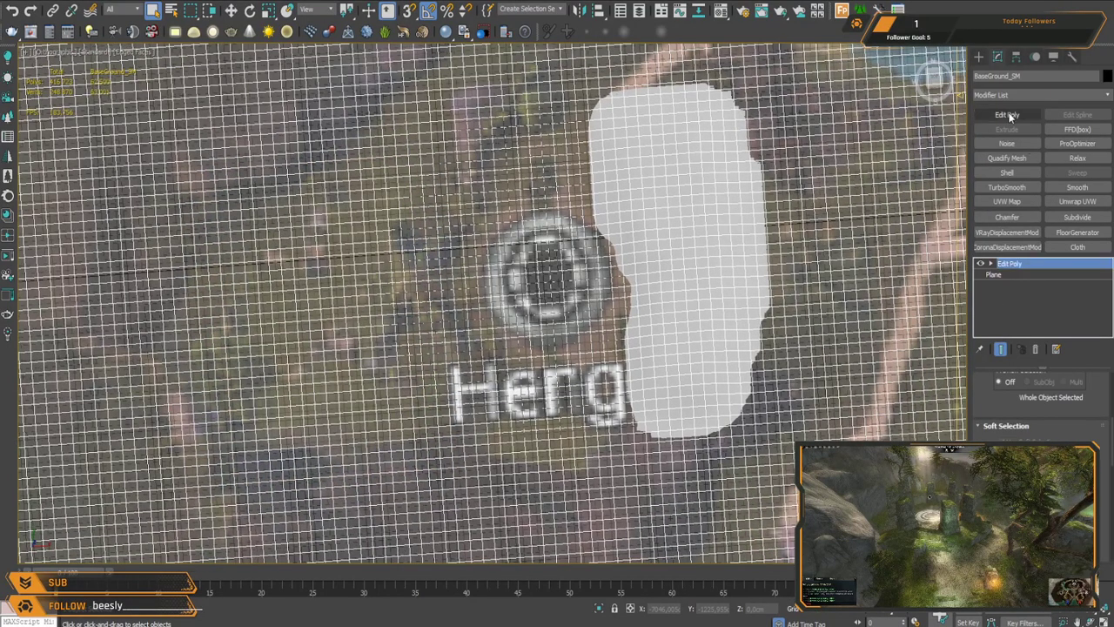
pyautogui.scroll(-5, 993, 440)
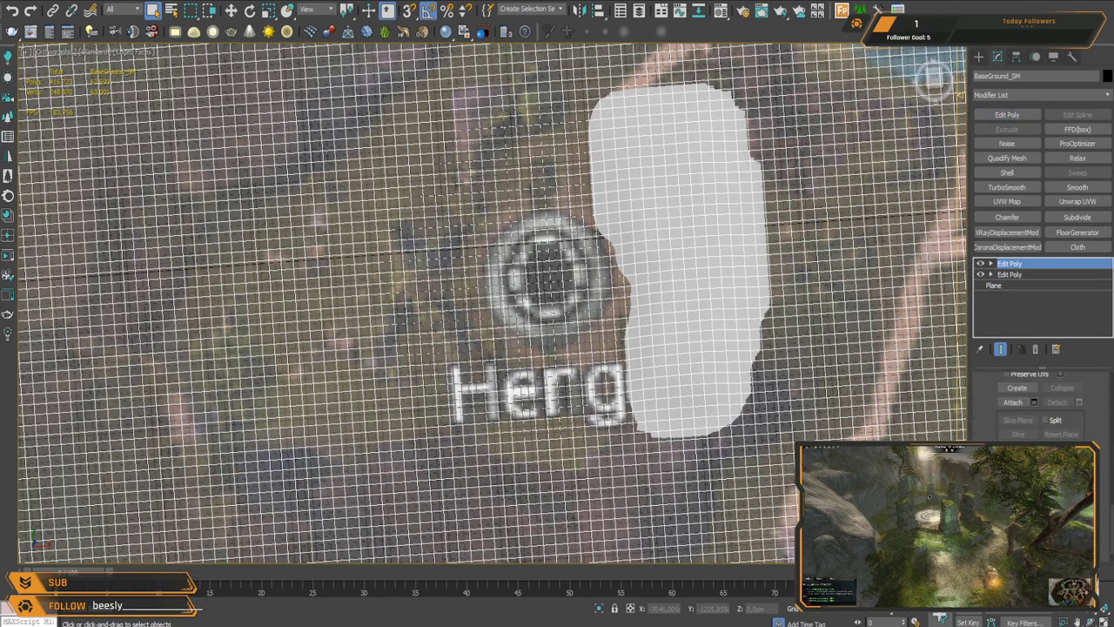
# Step: Activate Push/Pull in Paint Deformation and paint a raised patch of ground northwest of Henge, extending it southwestward
pyautogui.scroll(-3, 1008, 397)
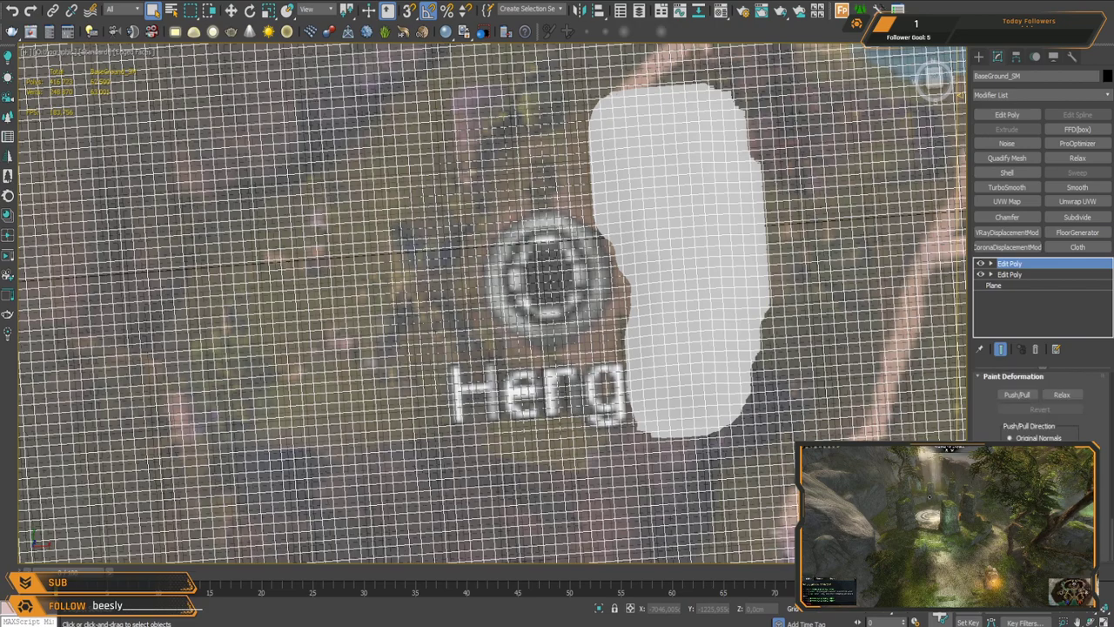
pyautogui.click(1010, 393)
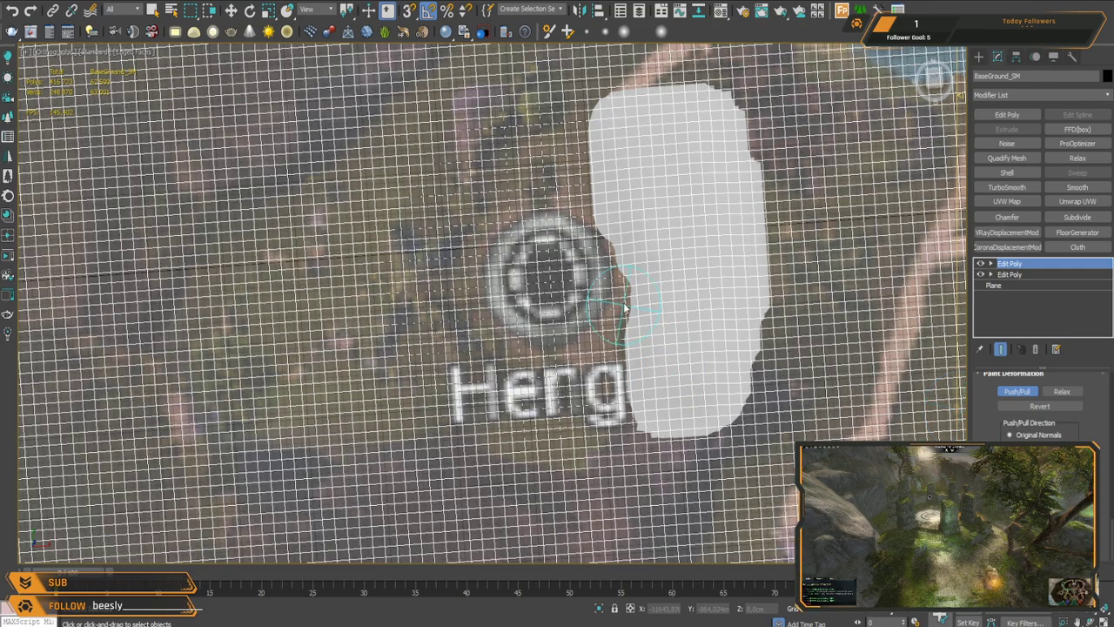
pyautogui.keyDown('alt'); pyautogui.moveTo(566, 346); pyautogui.dragTo(468, 290, button='middle'); pyautogui.keyUp('alt')
pyautogui.press('p')
pyautogui.scroll(-4, 564, 232)
pyautogui.moveTo(564, 232)
pyautogui.mouseDown(button='middle')
pyautogui.moveTo(523, 372)
pyautogui.moveTo(505, 248)
pyautogui.moveTo(459, 294)
pyautogui.mouseUp(button='middle')
pyautogui.scroll(4, 503, 243)
pyautogui.scroll(3, 483, 246)
pyautogui.moveTo(495, 217); pyautogui.dragTo(447, 232)
pyautogui.moveTo(318, 309); pyautogui.dragTo(643, 157, button='middle')
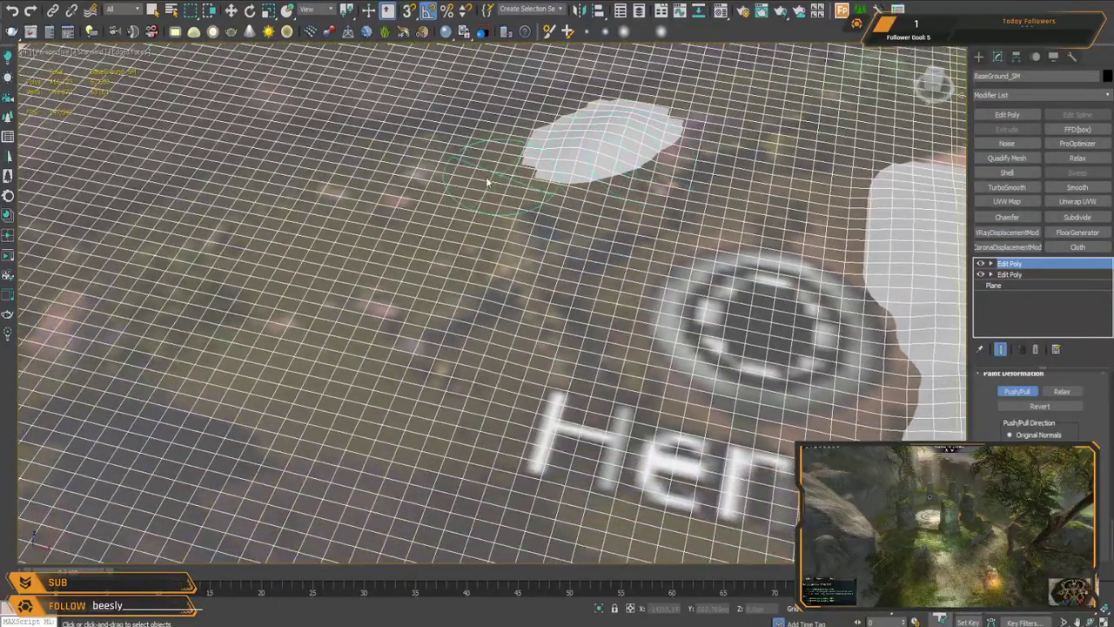
pyautogui.moveTo(497, 169)
pyautogui.mouseDown()
pyautogui.moveTo(323, 219)
pyautogui.moveTo(460, 228)
pyautogui.moveTo(322, 222)
pyautogui.moveTo(252, 235)
pyautogui.mouseUp()
# Step: Continue the Push/Pull strokes in the top view, forming a ridge that curves around Henge's western side from north to south
pyautogui.press('t')
pyautogui.scroll(-4, 409, 257)
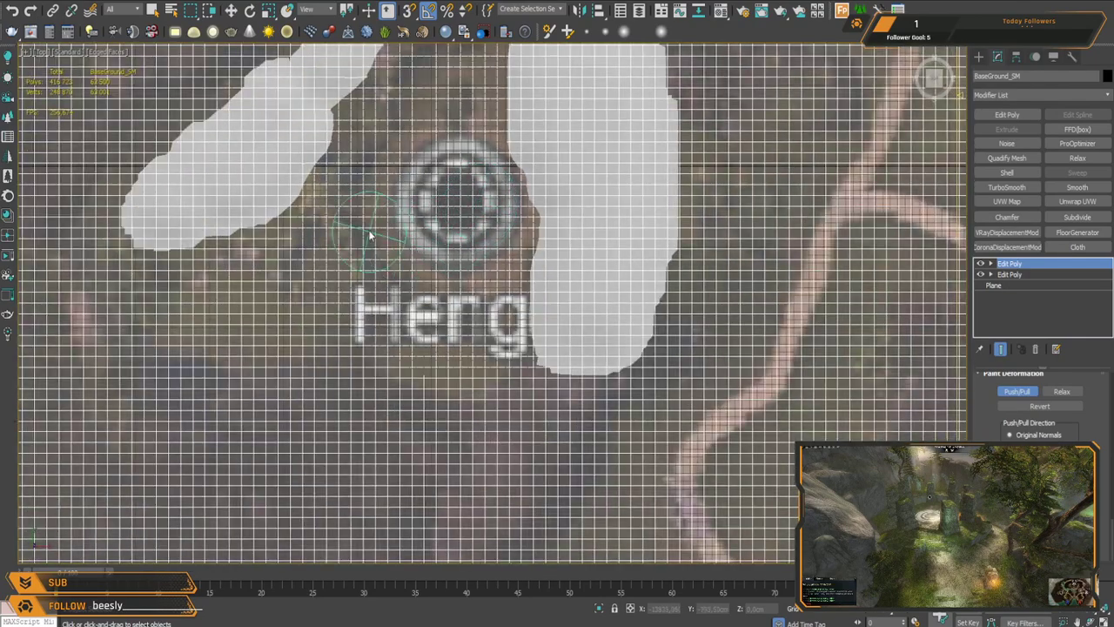
pyautogui.moveTo(368, 230); pyautogui.dragTo(529, 250, button='middle')
pyautogui.moveTo(443, 284)
pyautogui.mouseDown()
pyautogui.moveTo(356, 304)
pyautogui.moveTo(388, 348)
pyautogui.moveTo(528, 403)
pyautogui.moveTo(393, 375)
pyautogui.moveTo(371, 287)
pyautogui.moveTo(381, 302)
pyautogui.mouseUp()
pyautogui.moveTo(535, 223); pyautogui.dragTo(377, 459, button='middle')
pyautogui.moveTo(537, 165)
pyautogui.mouseDown()
pyautogui.moveTo(347, 286)
pyautogui.moveTo(163, 458)
pyautogui.moveTo(174, 479)
pyautogui.moveTo(306, 468)
pyautogui.mouseUp()
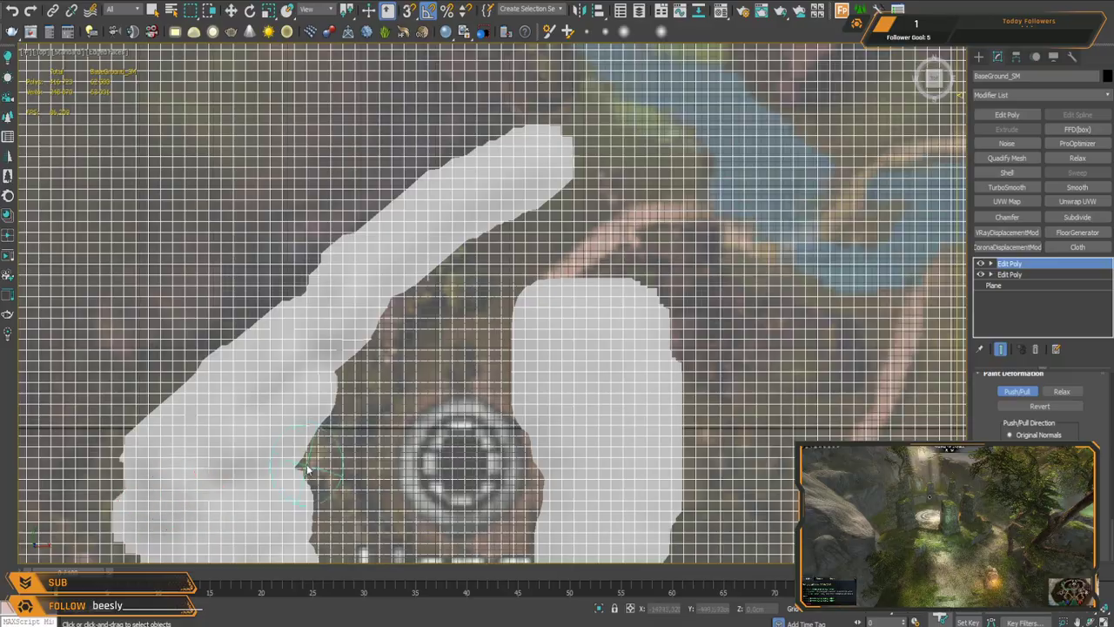
# Step: Build up extra height on the broad middle part of the western ridge with more Push/Pull strokes
pyautogui.moveTo(307, 468); pyautogui.dragTo(363, 333, button='middle')
pyautogui.press('p')
pyautogui.scroll(-4, 463, 317)
pyautogui.keyDown('alt'); pyautogui.moveTo(463, 318); pyautogui.dragTo(437, 214, button='middle'); pyautogui.keyUp('alt')
pyautogui.scroll(5, 436, 212)
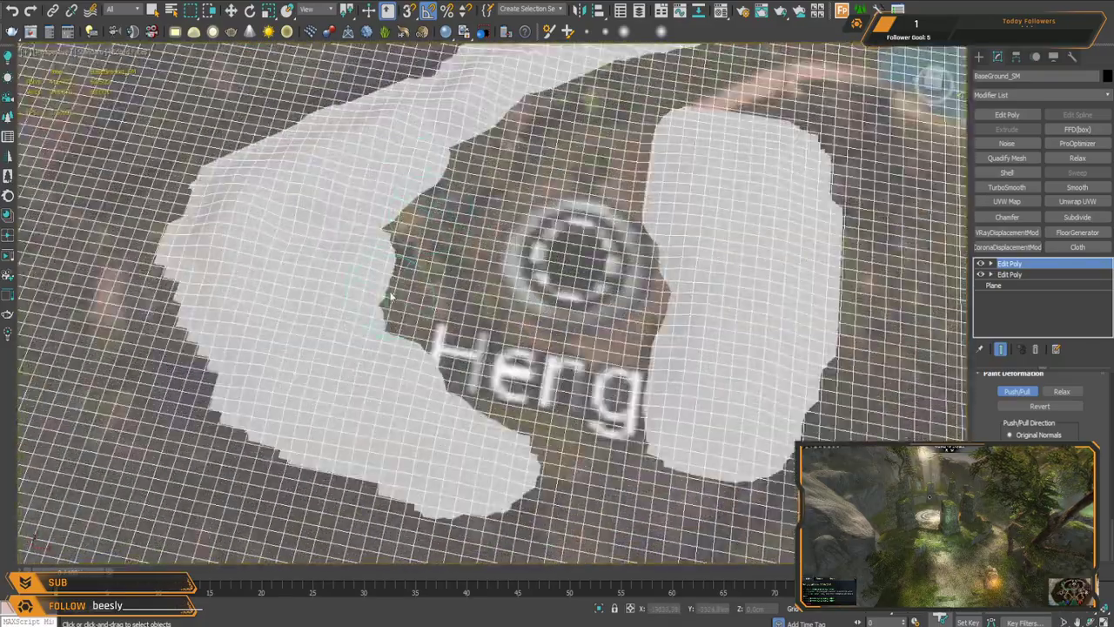
pyautogui.keyDown('alt'); pyautogui.moveTo(387, 305); pyautogui.dragTo(364, 253, button='middle'); pyautogui.keyUp('alt')
pyautogui.scroll(3, 361, 293)
pyautogui.scroll(2, 370, 270)
pyautogui.scroll(-4, 348, 257)
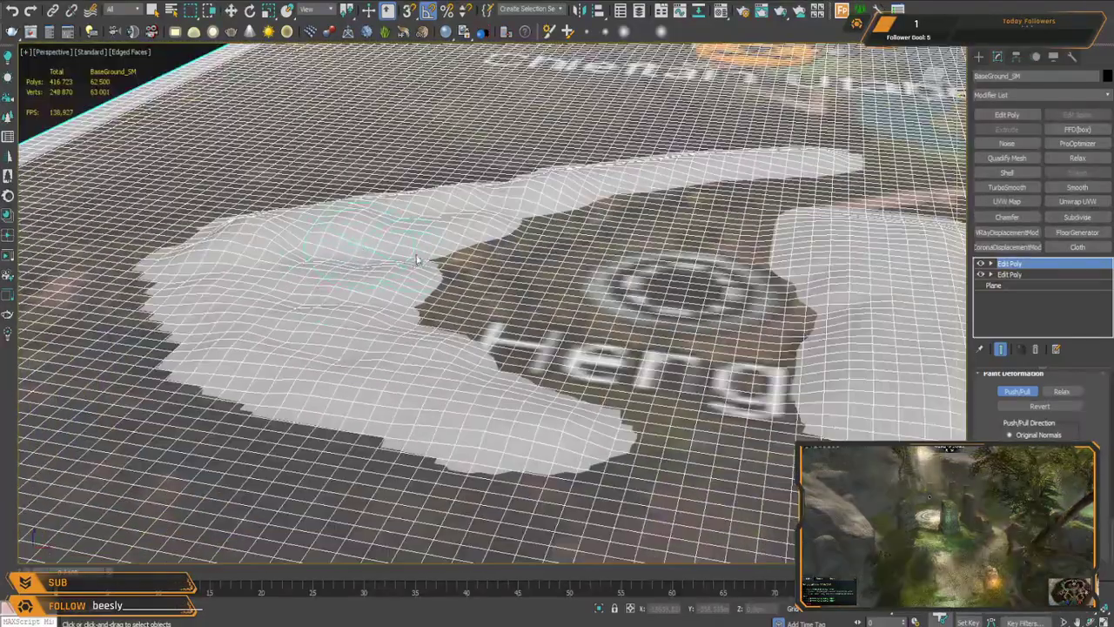
pyautogui.moveTo(307, 251)
pyautogui.mouseDown()
pyautogui.moveTo(254, 302)
pyautogui.moveTo(293, 267)
pyautogui.moveTo(315, 287)
pyautogui.moveTo(302, 335)
pyautogui.moveTo(294, 327)
pyautogui.mouseUp()
pyautogui.moveTo(225, 272); pyautogui.dragTo(373, 220)
pyautogui.moveTo(463, 193)
pyautogui.mouseDown(button='middle')
pyautogui.moveTo(472, 249)
pyautogui.moveTo(476, 235)
pyautogui.moveTo(465, 340)
pyautogui.mouseUp(button='middle')
pyautogui.moveTo(393, 274); pyautogui.dragTo(408, 265)
# Step: Switch the paint deformation to Relax and smooth the western ridge's northern arm down to its broad middle
pyautogui.moveTo(571, 273)
pyautogui.mouseDown(button='middle')
pyautogui.moveTo(450, 285)
pyautogui.moveTo(464, 188)
pyautogui.mouseUp(button='middle')
pyautogui.moveTo(464, 189)
pyautogui.keyDown('alt'); pyautogui.mouseDown(button='middle')
pyautogui.moveTo(465, 285)
pyautogui.moveTo(470, 233)
pyautogui.mouseUp(button='middle'); pyautogui.keyUp('alt')
pyautogui.moveTo(702, 264); pyautogui.dragTo(560, 245, button='middle')
pyautogui.scroll(4, 557, 242)
pyautogui.moveTo(499, 223); pyautogui.dragTo(562, 211, button='middle')
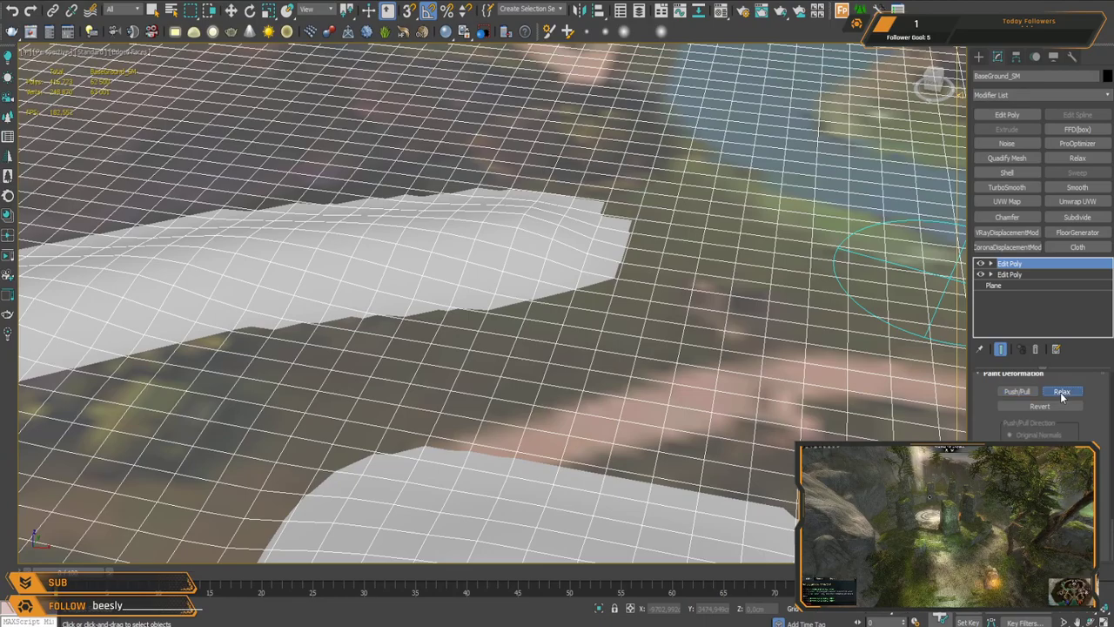
pyautogui.moveTo(468, 245)
pyautogui.mouseDown()
pyautogui.moveTo(493, 244)
pyautogui.moveTo(481, 247)
pyautogui.mouseUp()
pyautogui.moveTo(386, 286); pyautogui.dragTo(564, 260, button='middle')
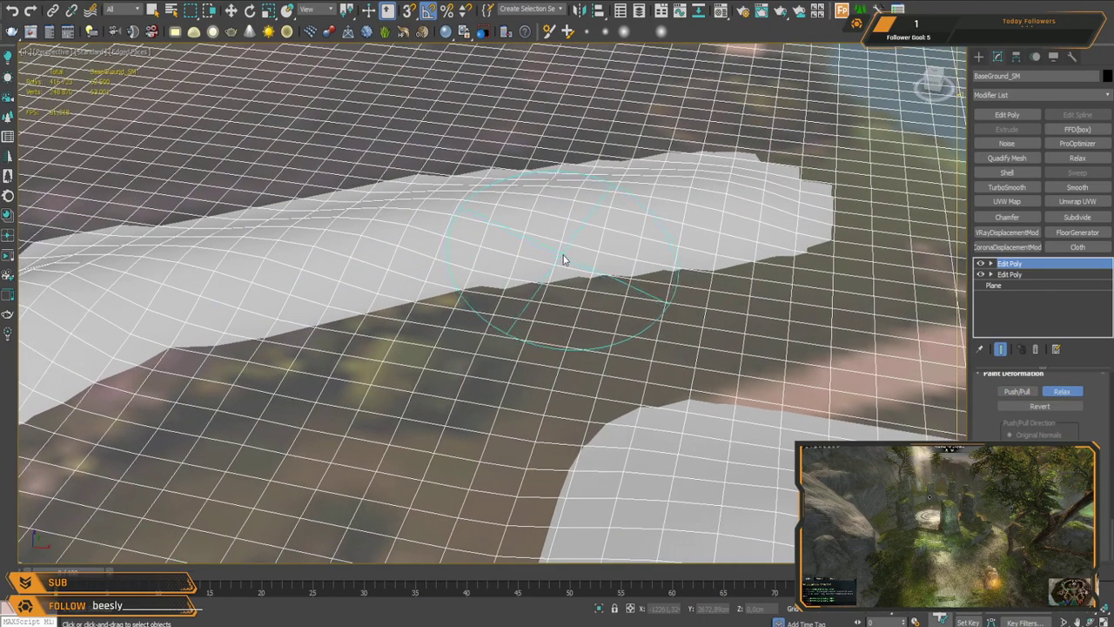
pyautogui.scroll(-3, 564, 260)
pyautogui.moveTo(600, 212)
pyautogui.mouseDown()
pyautogui.moveTo(228, 285)
pyautogui.moveTo(318, 271)
pyautogui.mouseUp()
pyautogui.moveTo(383, 261); pyautogui.dragTo(616, 183, button='middle')
pyautogui.moveTo(531, 190)
pyautogui.mouseDown()
pyautogui.moveTo(262, 269)
pyautogui.moveTo(148, 285)
pyautogui.mouseUp()
pyautogui.moveTo(348, 239); pyautogui.dragTo(640, 156, button='middle')
pyautogui.moveTo(525, 159)
pyautogui.mouseDown()
pyautogui.moveTo(427, 206)
pyautogui.moveTo(325, 290)
pyautogui.moveTo(288, 287)
pyautogui.moveTo(363, 199)
pyautogui.moveTo(428, 189)
pyautogui.mouseUp()
# Step: Relax the middle and southern parts of the ridge west of Henge
pyautogui.scroll(-3, 318, 346)
pyautogui.moveTo(319, 346); pyautogui.dragTo(438, 245, button='middle')
pyautogui.moveTo(527, 296)
pyautogui.mouseDown()
pyautogui.moveTo(525, 207)
pyautogui.moveTo(488, 309)
pyautogui.moveTo(563, 420)
pyautogui.moveTo(330, 181)
pyautogui.moveTo(245, 250)
pyautogui.moveTo(396, 350)
pyautogui.moveTo(360, 256)
pyautogui.moveTo(387, 279)
pyautogui.mouseUp()
pyautogui.moveTo(434, 313); pyautogui.dragTo(376, 212, button='middle')
pyautogui.moveTo(294, 257); pyautogui.dragTo(367, 283)
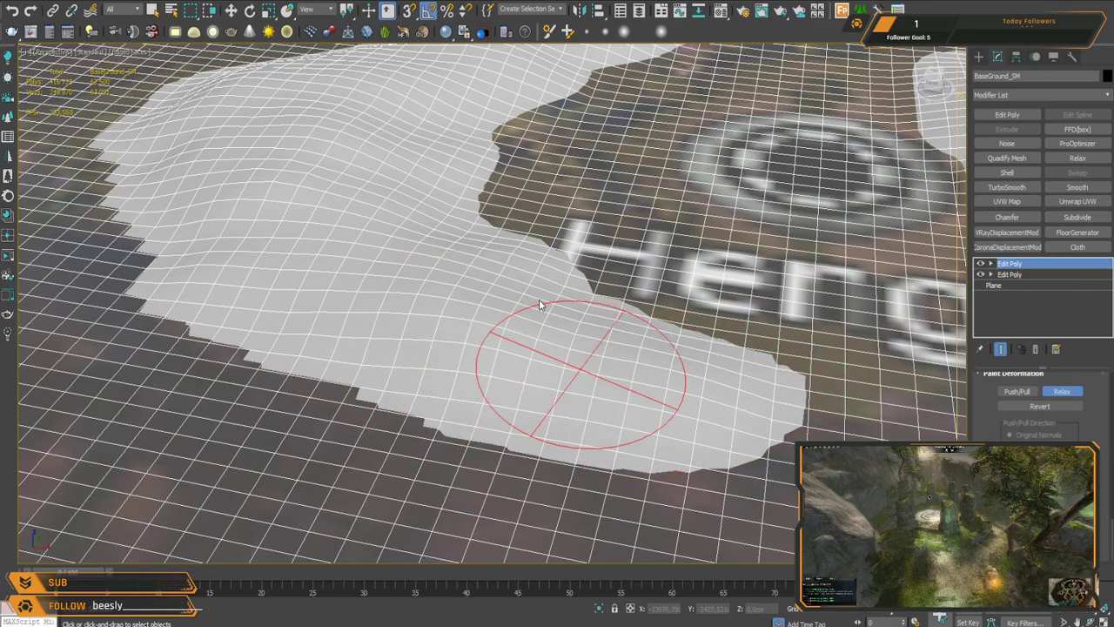
# Step: Smooth the ridge east of Henge with Relax strokes from its northern end southward
pyautogui.keyDown('alt'); pyautogui.moveTo(406, 247); pyautogui.dragTo(633, 241, button='middle'); pyautogui.keyUp('alt')
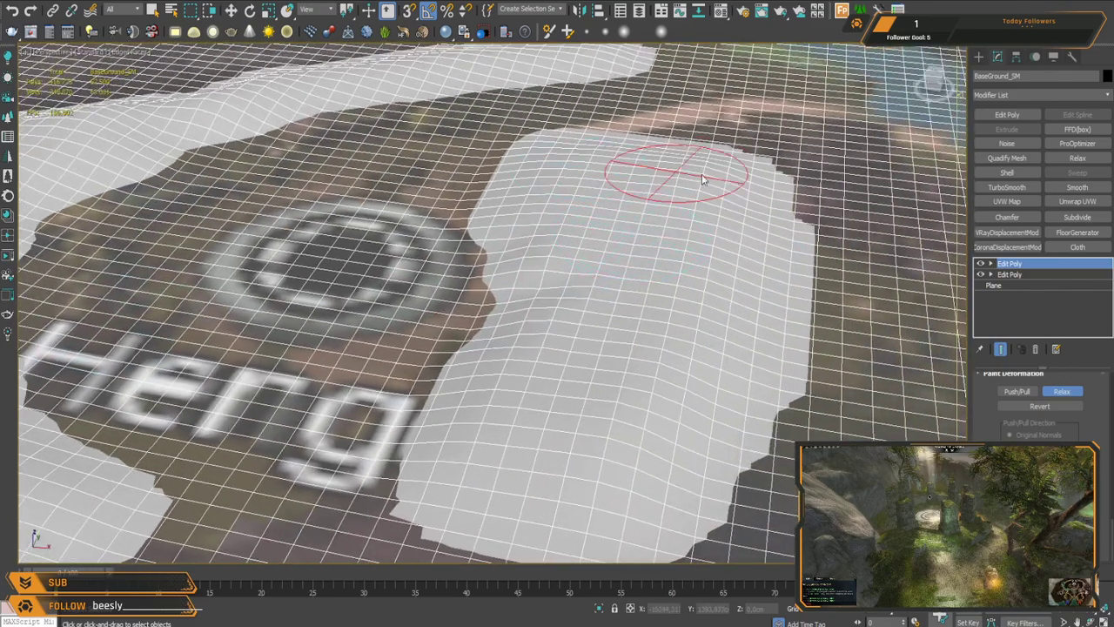
pyautogui.moveTo(703, 180)
pyautogui.mouseDown()
pyautogui.moveTo(644, 287)
pyautogui.moveTo(602, 423)
pyautogui.moveTo(557, 436)
pyautogui.mouseUp()
pyautogui.scroll(-4, 393, 313)
pyautogui.moveTo(394, 301); pyautogui.dragTo(584, 298, button='middle')
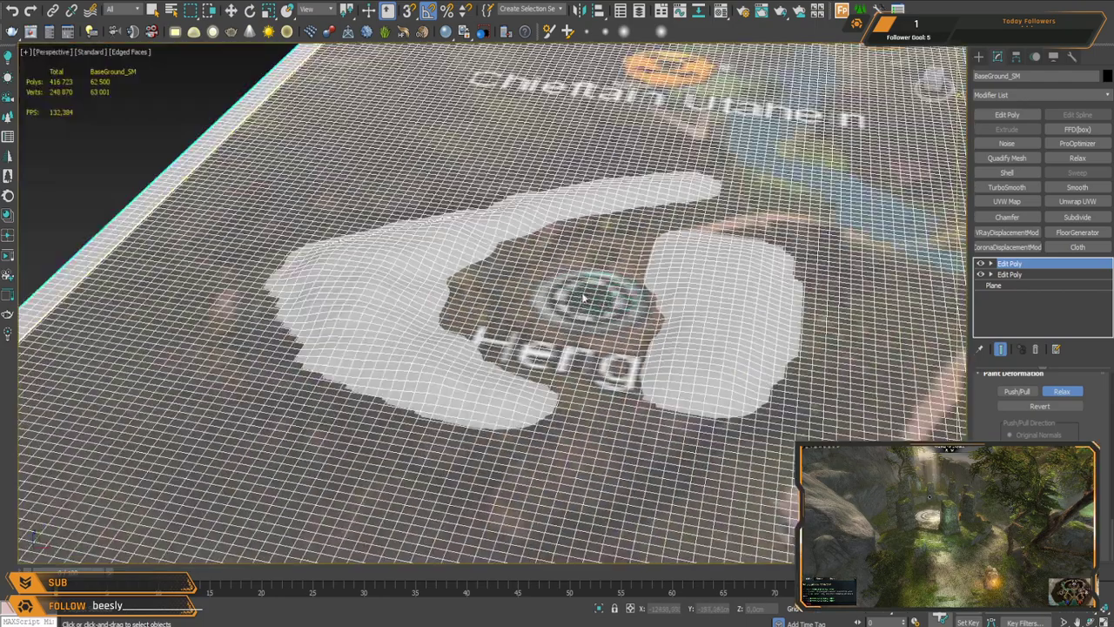
# Step: Make further Relax passes over the ridges around Henge, and turn the Relax brush off
pyautogui.scroll(5, 496, 234)
pyautogui.moveTo(540, 205)
pyautogui.mouseDown()
pyautogui.moveTo(468, 240)
pyautogui.moveTo(425, 240)
pyautogui.moveTo(336, 270)
pyautogui.mouseUp()
pyautogui.scroll(2, 399, 283)
pyautogui.moveTo(399, 283)
pyautogui.mouseDown(button='middle')
pyautogui.moveTo(429, 260)
pyautogui.moveTo(413, 295)
pyautogui.mouseUp(button='middle')
pyautogui.moveTo(766, 191)
pyautogui.mouseDown()
pyautogui.moveTo(731, 200)
pyautogui.moveTo(774, 193)
pyautogui.moveTo(746, 204)
pyautogui.moveTo(679, 202)
pyautogui.mouseUp()
pyautogui.scroll(-4, 415, 343)
pyautogui.moveTo(415, 343)
pyautogui.mouseDown(button='middle')
pyautogui.moveTo(536, 292)
pyautogui.moveTo(529, 361)
pyautogui.mouseUp(button='middle')
pyautogui.moveTo(529, 361)
pyautogui.mouseDown()
pyautogui.moveTo(507, 373)
pyautogui.moveTo(507, 356)
pyautogui.mouseUp()
pyautogui.moveTo(508, 355)
pyautogui.keyDown('alt'); pyautogui.mouseDown(button='middle')
pyautogui.moveTo(462, 348)
pyautogui.moveTo(610, 267)
pyautogui.moveTo(592, 256)
pyautogui.mouseUp(button='middle'); pyautogui.keyUp('alt')
pyautogui.scroll(-3, 592, 256)
pyautogui.scroll(5, 591, 256)
pyautogui.moveTo(484, 244); pyautogui.dragTo(589, 374, button='middle')
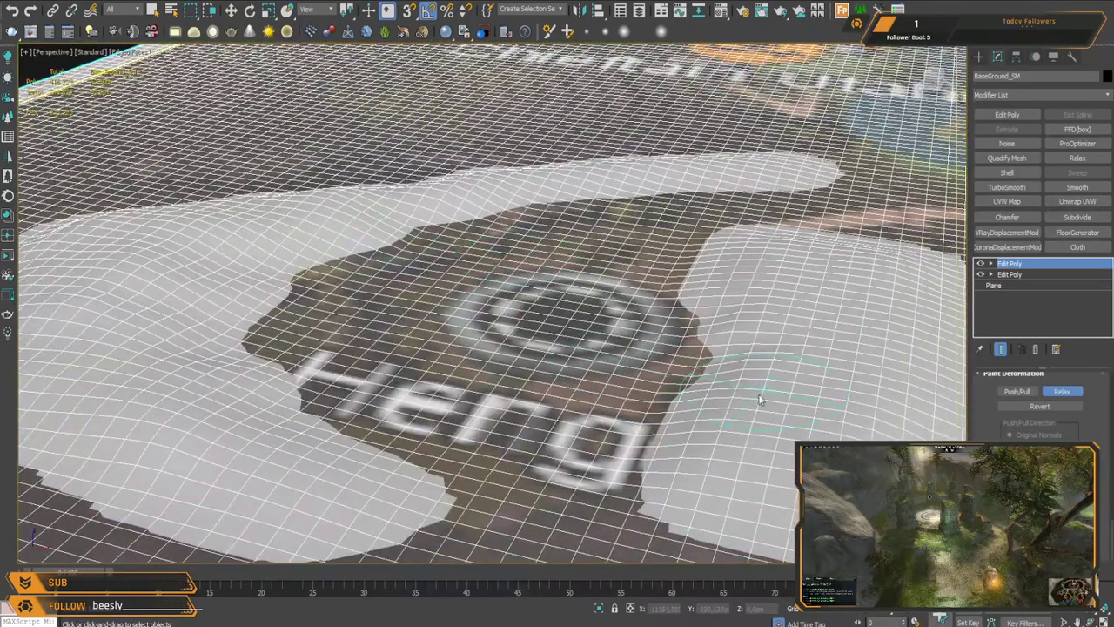
pyautogui.click(1062, 395)
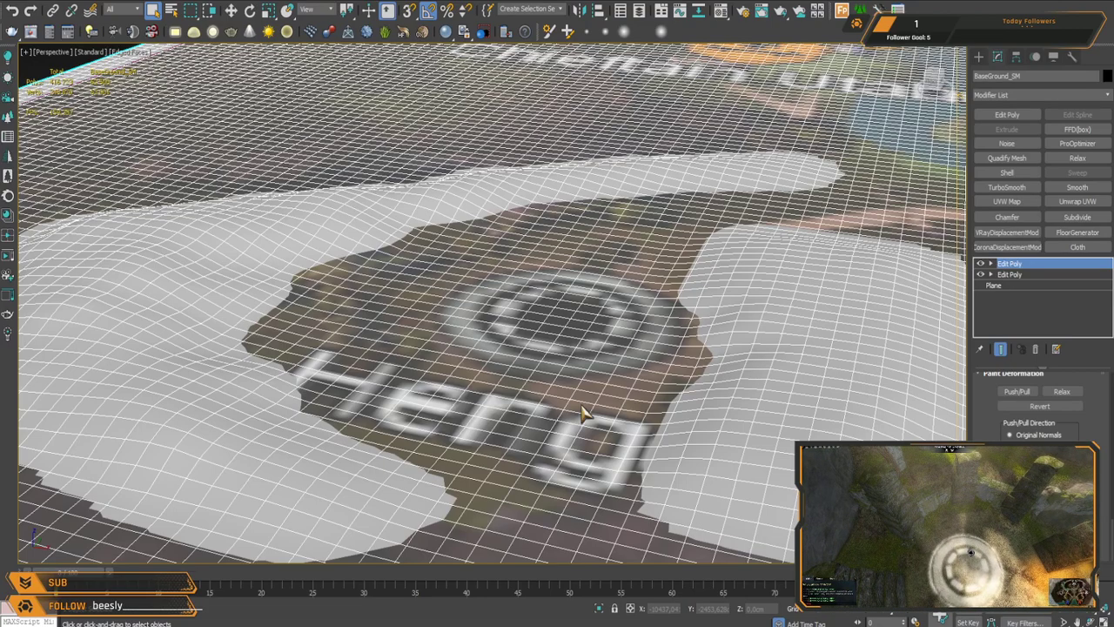
# Step: Toggle see-through display for BaseGround_SM, and hide the edged-face wireframe in the top view
pyautogui.scroll(-5, 405, 296)
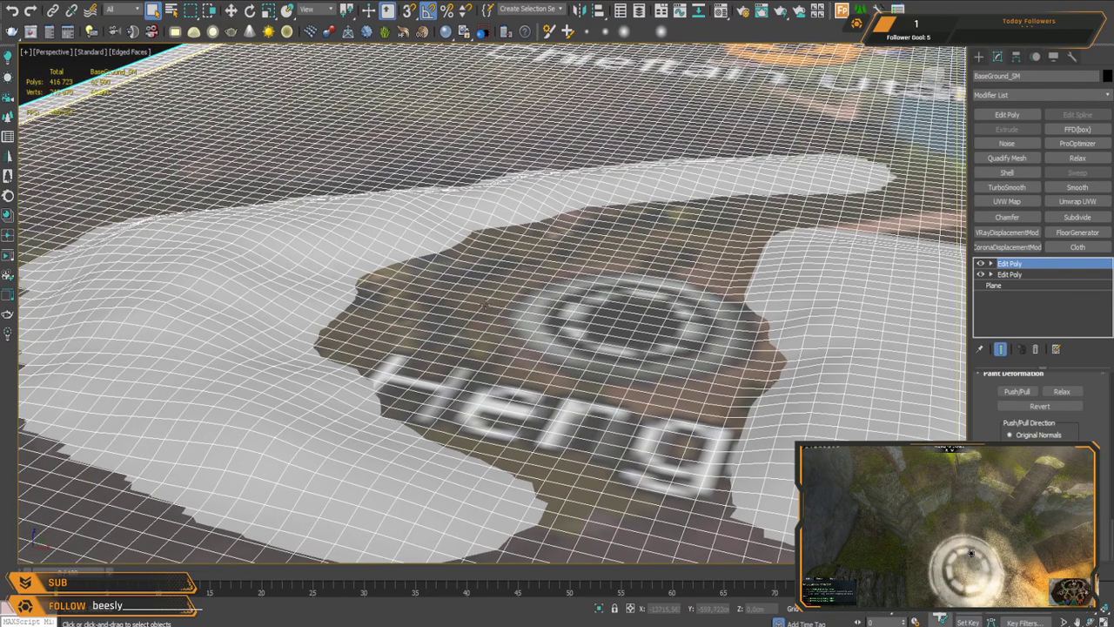
pyautogui.scroll(-2, 525, 307)
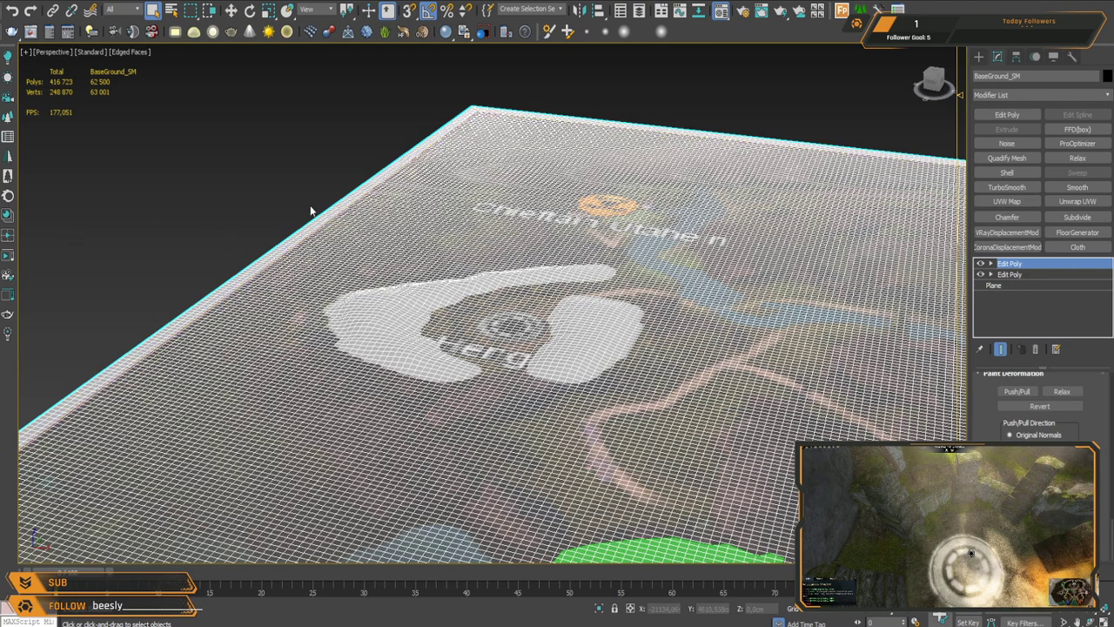
pyautogui.hotkey('alt', 'x')
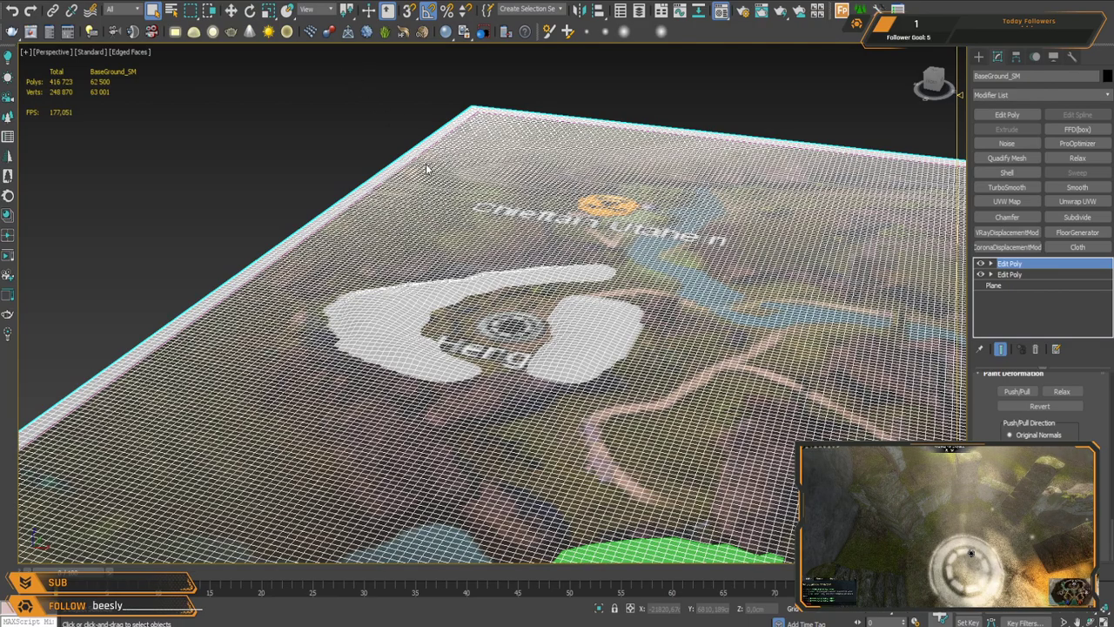
pyautogui.moveTo(455, 311); pyautogui.dragTo(427, 308, button='middle')
pyautogui.press('t')
pyautogui.scroll(4, 413, 341)
pyautogui.scroll(-4, 412, 335)
pyautogui.scroll(3, 380, 156)
pyautogui.scroll(-3, 381, 157)
pyautogui.moveTo(496, 257); pyautogui.dragTo(469, 255, button='middle')
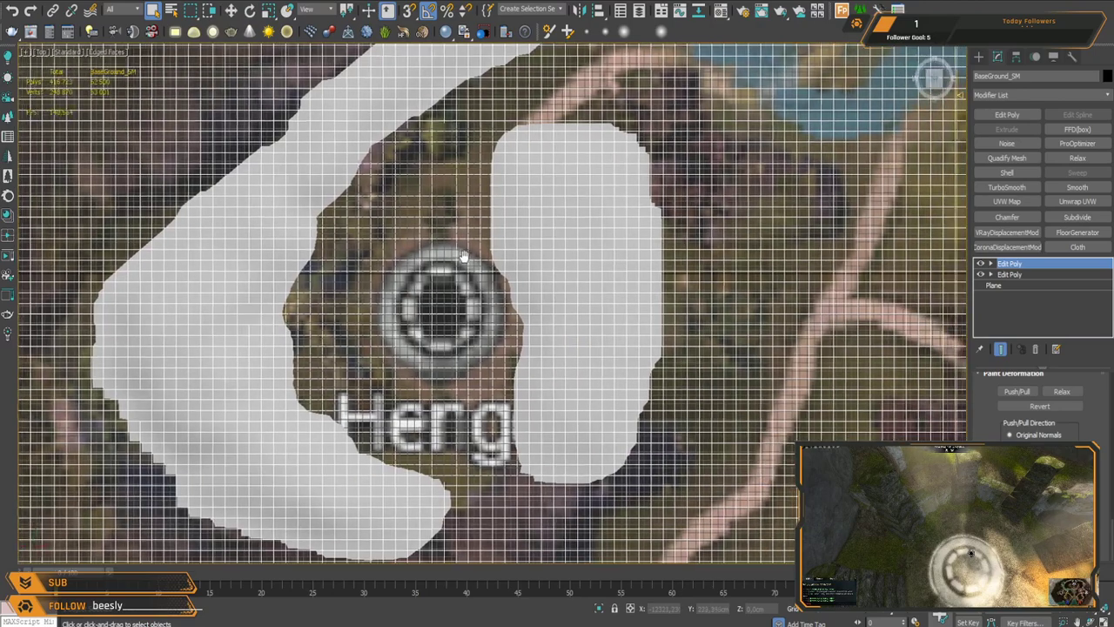
pyautogui.scroll(-3, 468, 254)
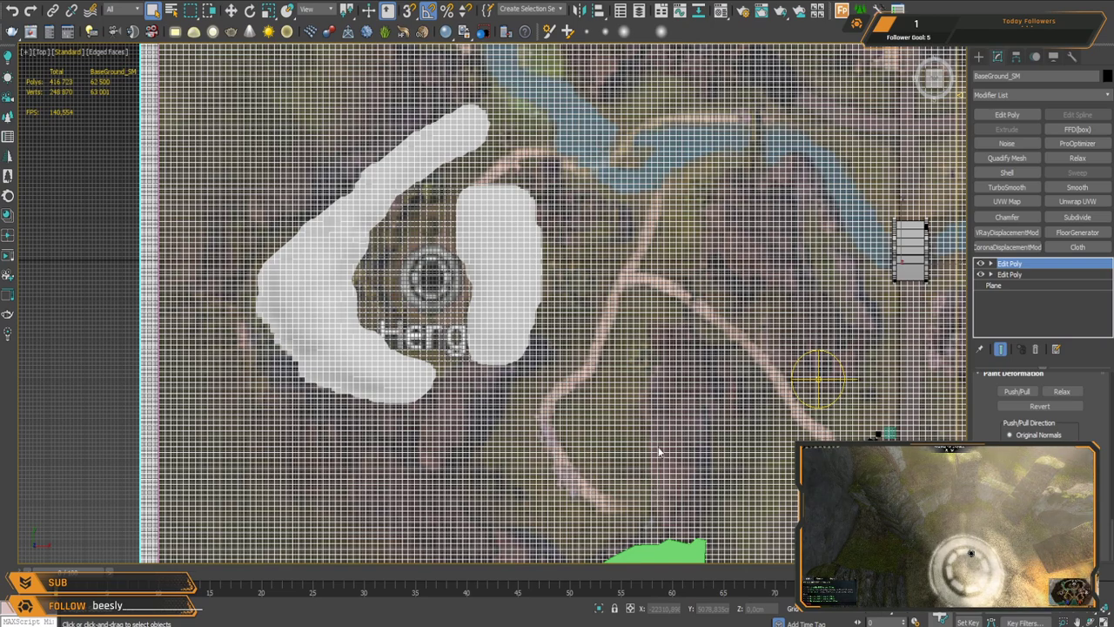
pyautogui.press('F4')
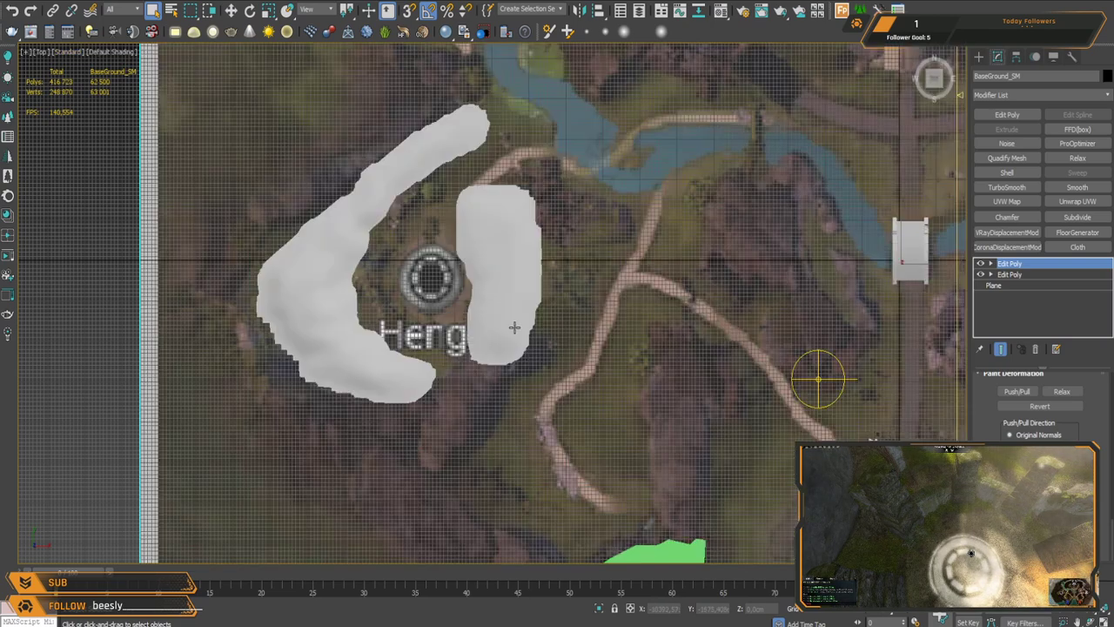
# Step: Select the #map reference plane, toggle its see-through display, and take a close look at Henge's stone circle
pyautogui.scroll(3, 415, 242)
pyautogui.scroll(4, 414, 241)
pyautogui.scroll(-2, 415, 241)
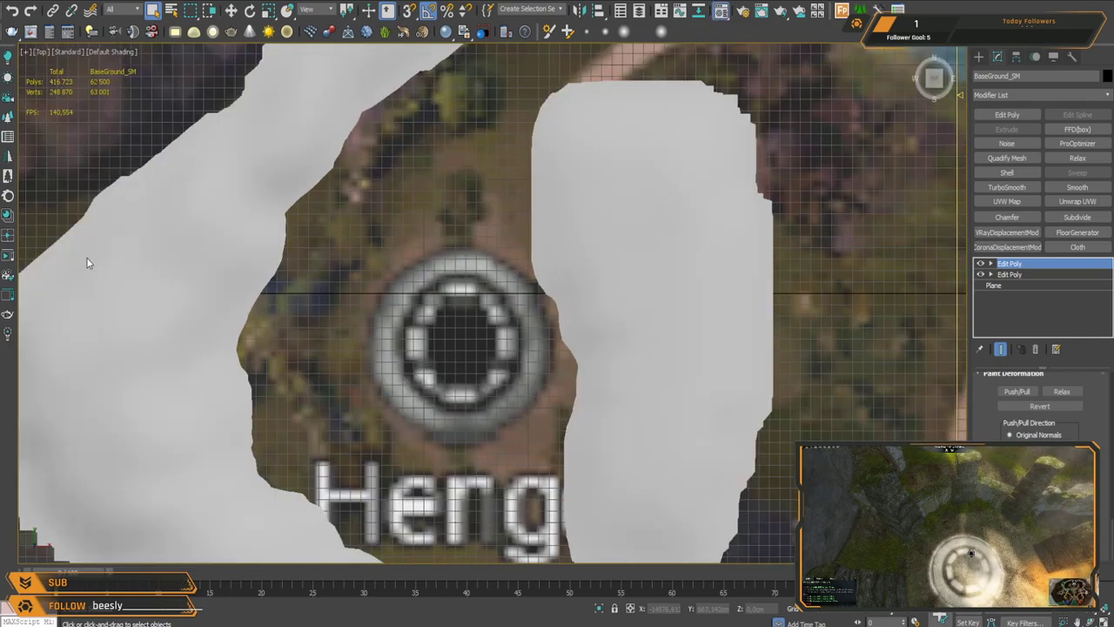
pyautogui.click(403, 255)
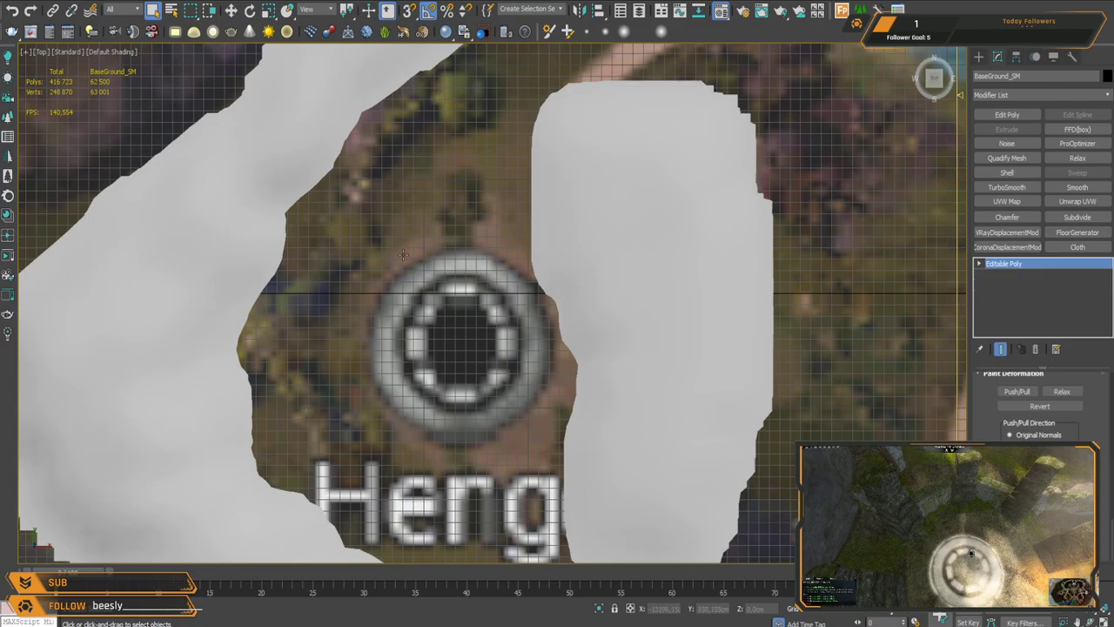
pyautogui.click(403, 255)
pyautogui.click(403, 255)
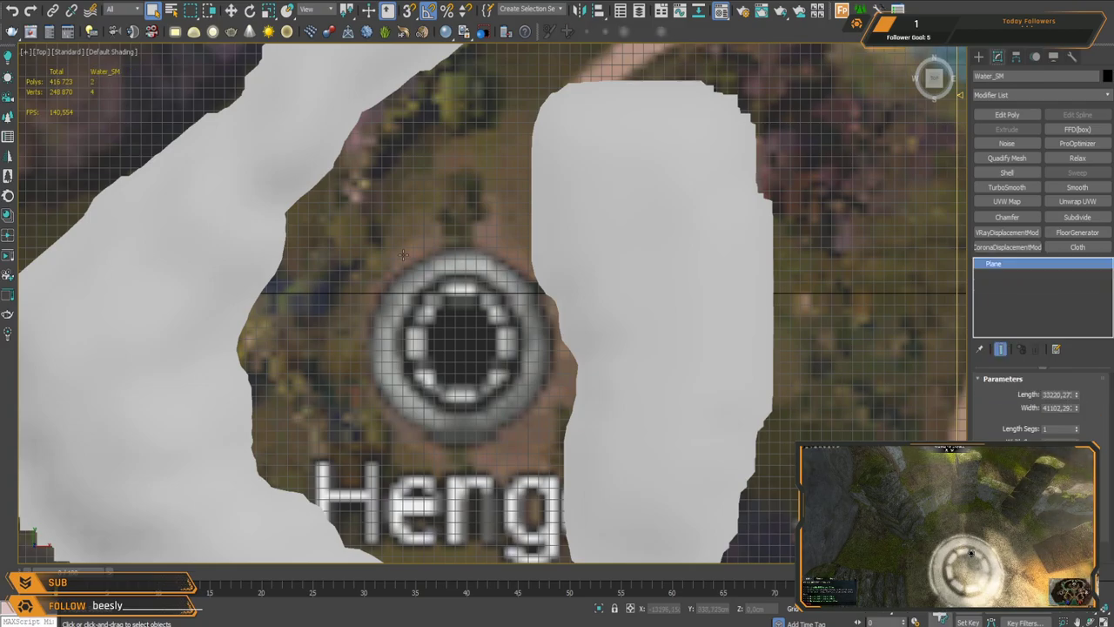
pyautogui.scroll(-10, 403, 255)
pyautogui.click(458, 273)
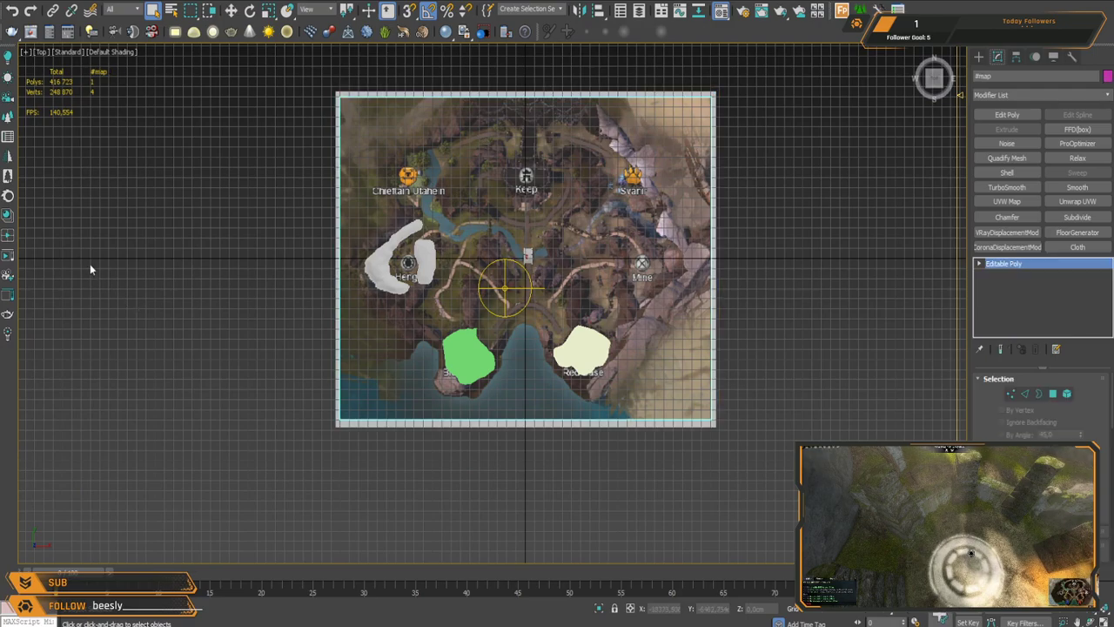
pyautogui.hotkey('alt', 'x')
pyautogui.scroll(5, 232, 224)
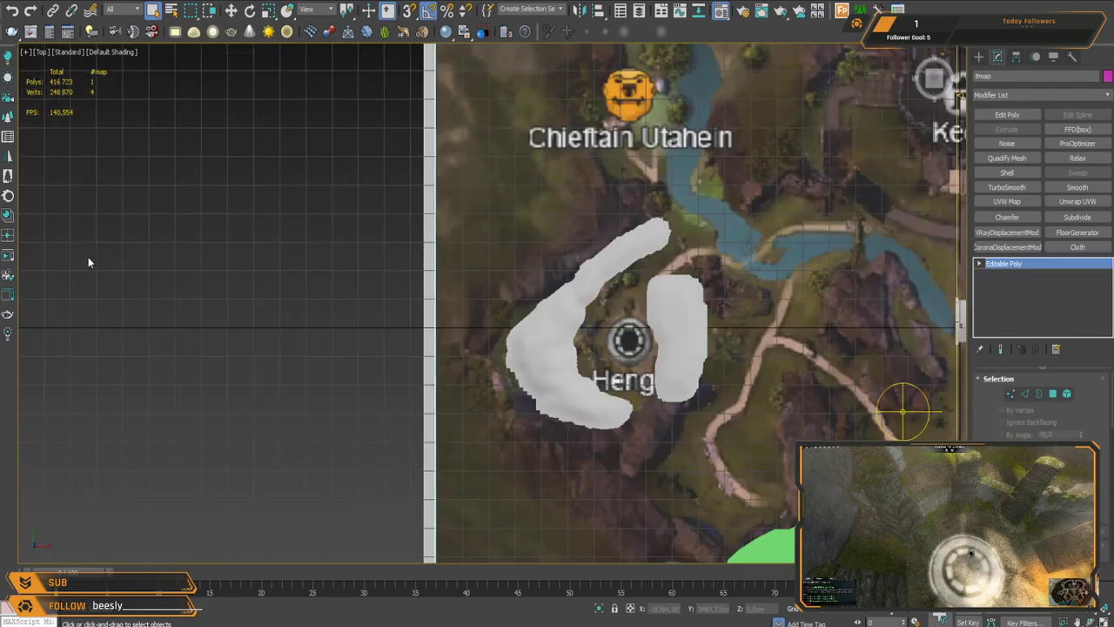
pyautogui.scroll(8, 557, 323)
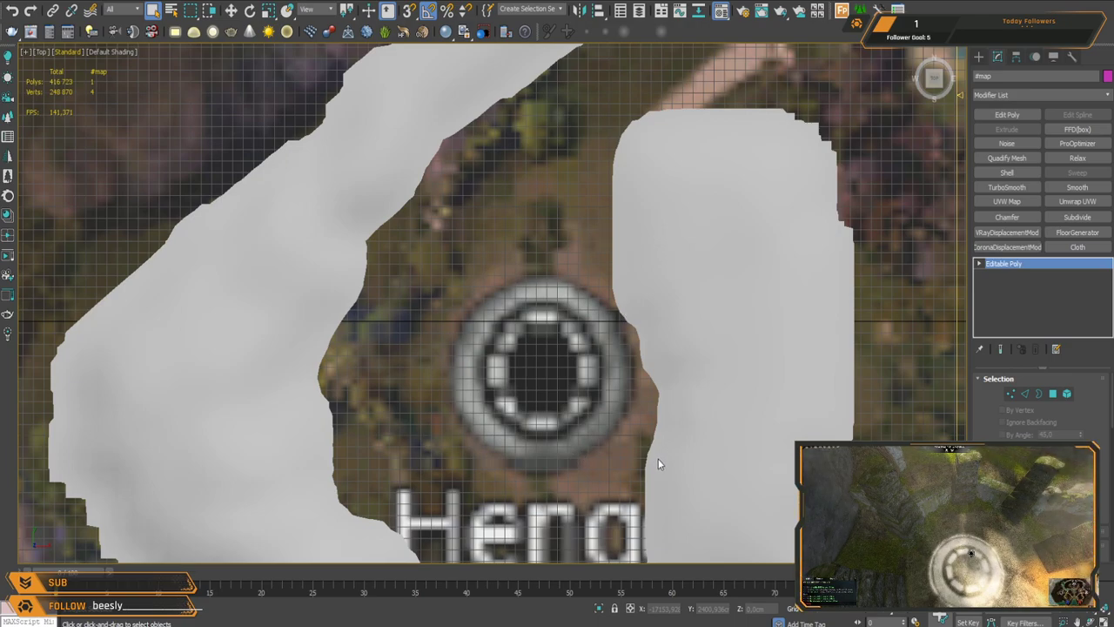
pyautogui.scroll(4, 478, 333)
pyautogui.scroll(-6, 475, 318)
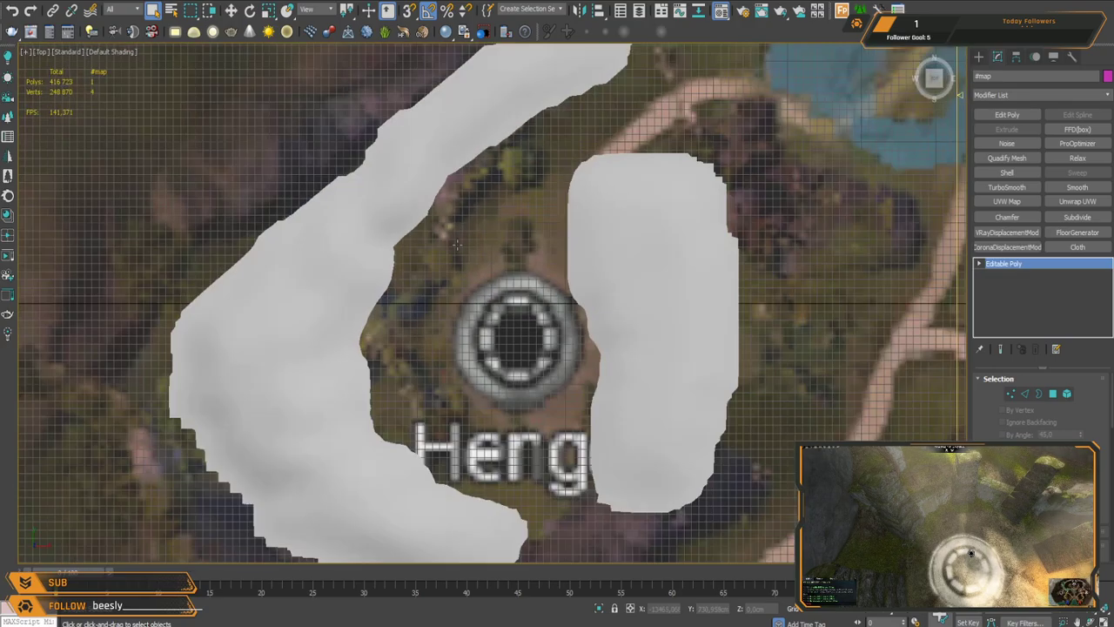
pyautogui.scroll(6, 483, 322)
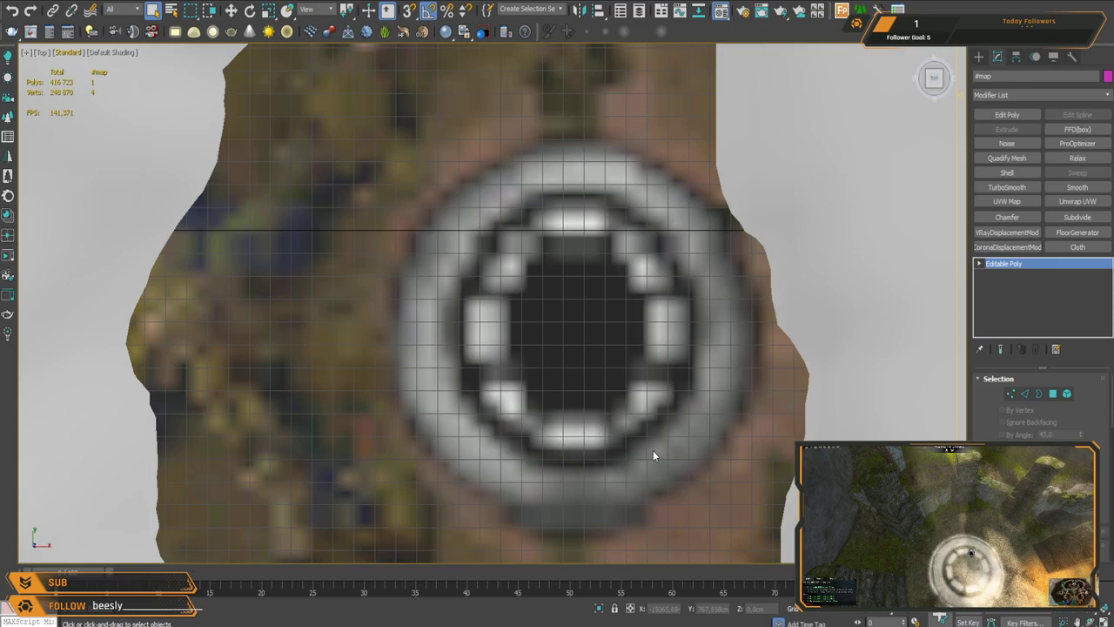
pyautogui.scroll(-4, 422, 252)
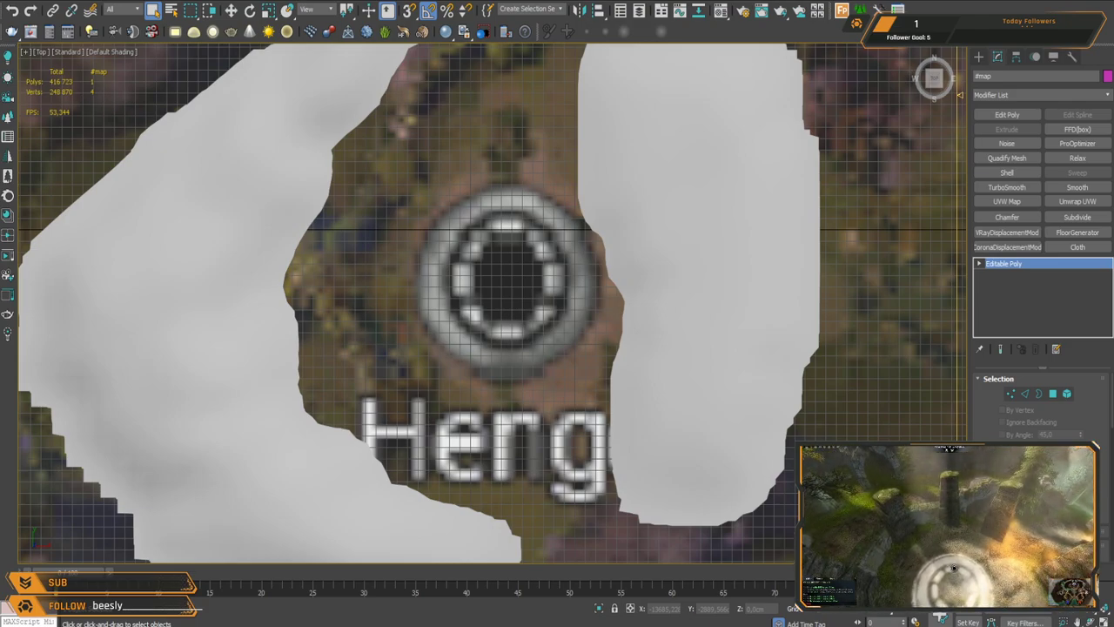
# Step: Create a box about 370 by 351 cm on the map, just northwest of Henge's stone circle
pyautogui.moveTo(854, 187); pyautogui.dragTo(868, 207, button='middle')
pyautogui.click(978, 58)
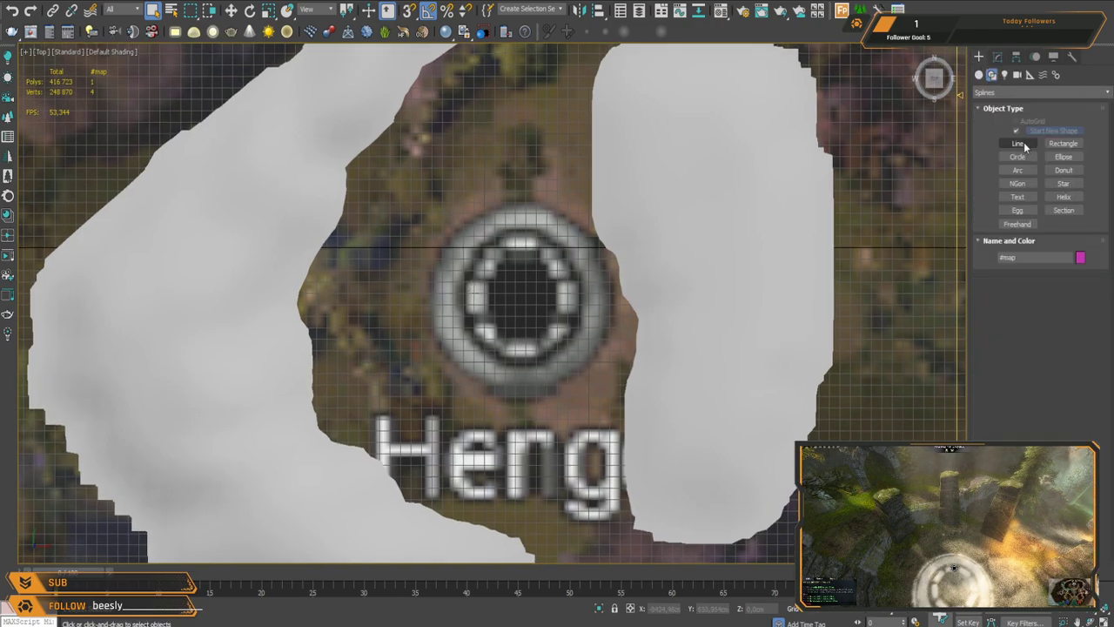
pyautogui.click(1017, 133)
pyautogui.moveTo(386, 193); pyautogui.dragTo(428, 225, button='middle')
pyautogui.scroll(-8, 456, 301)
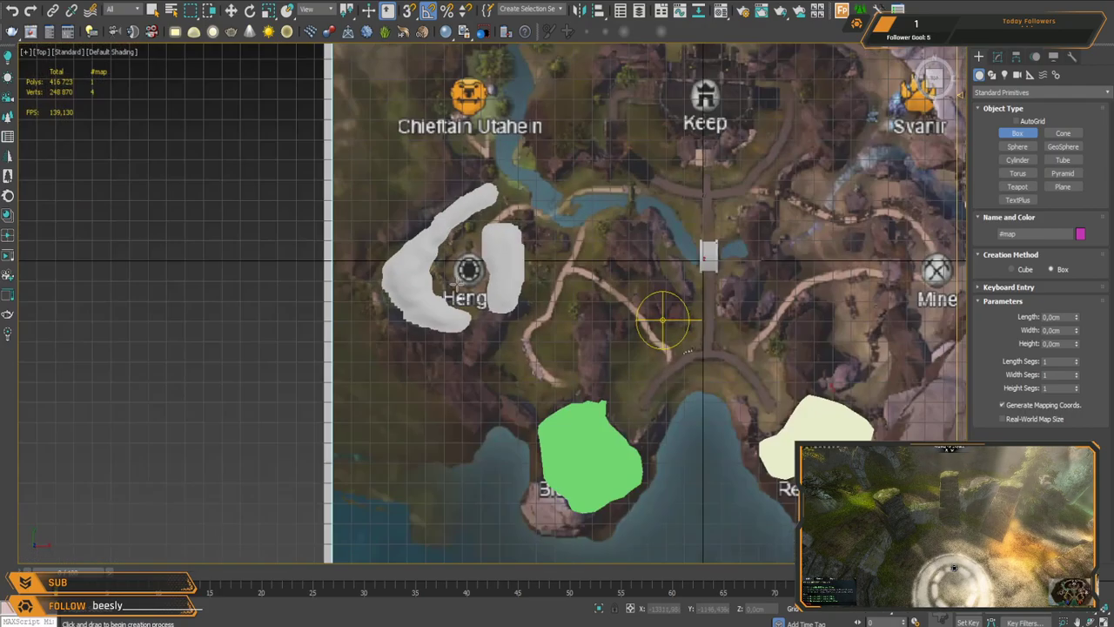
pyautogui.scroll(6, 430, 267)
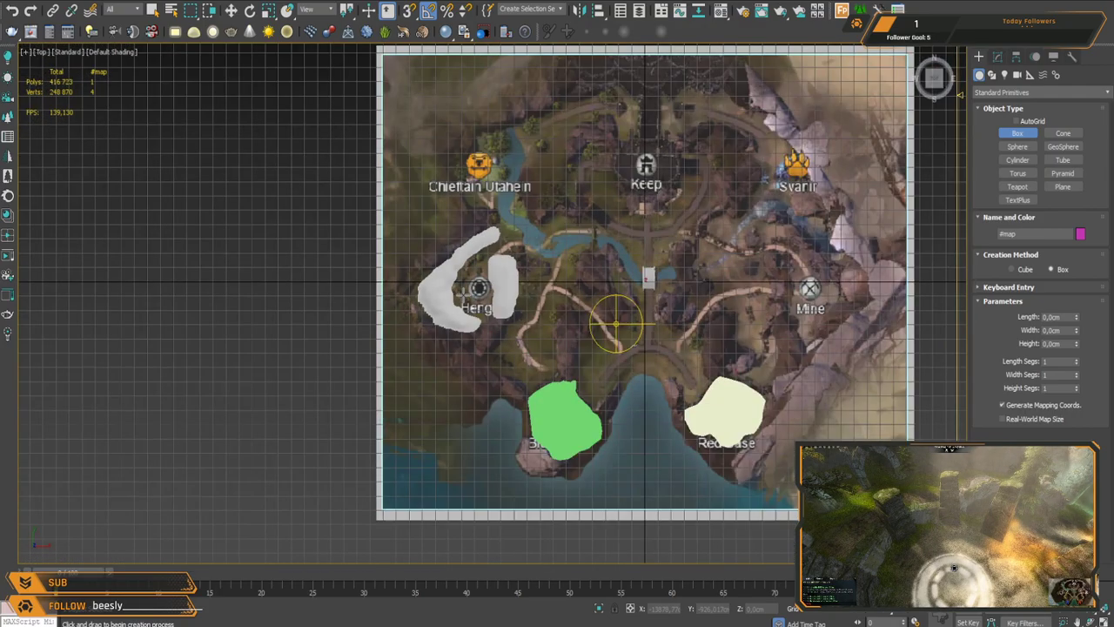
pyautogui.scroll(-6, 466, 288)
pyautogui.scroll(6, 472, 284)
pyautogui.scroll(-2, 462, 278)
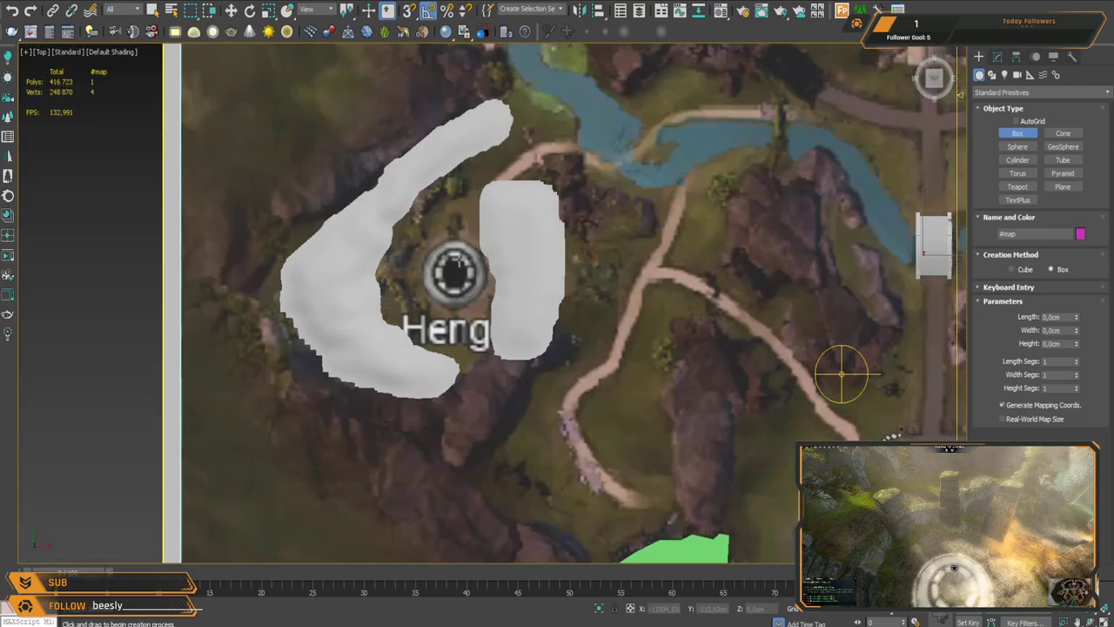
pyautogui.scroll(8, 423, 261)
pyautogui.scroll(-5, 348, 230)
pyautogui.moveTo(417, 268); pyautogui.dragTo(505, 283, button='middle')
pyautogui.scroll(6, 479, 252)
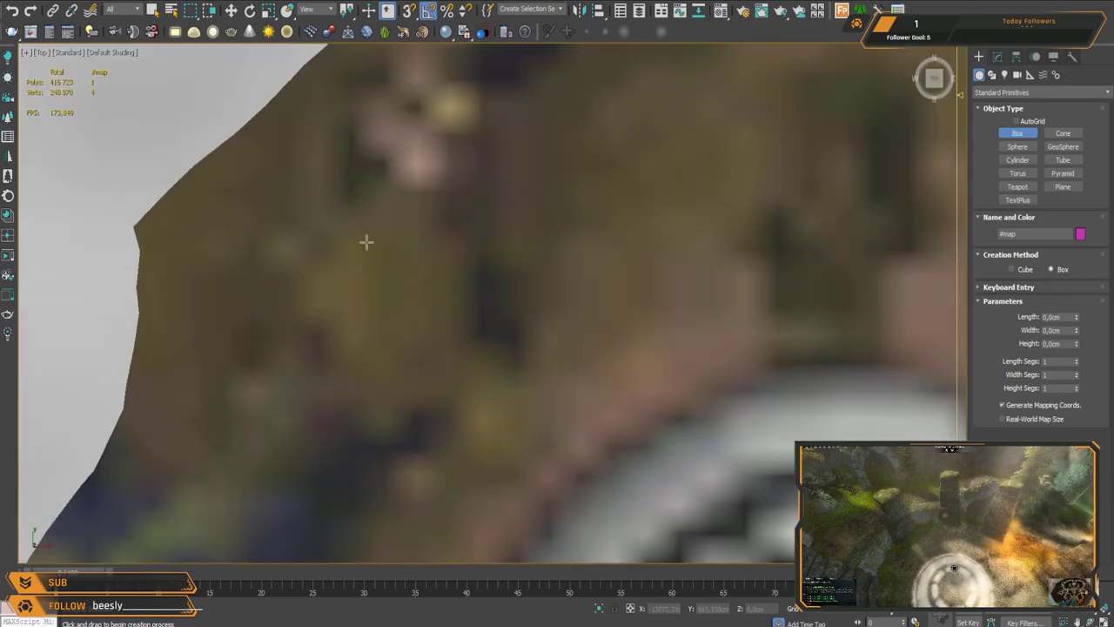
pyautogui.moveTo(328, 230); pyautogui.dragTo(468, 394)
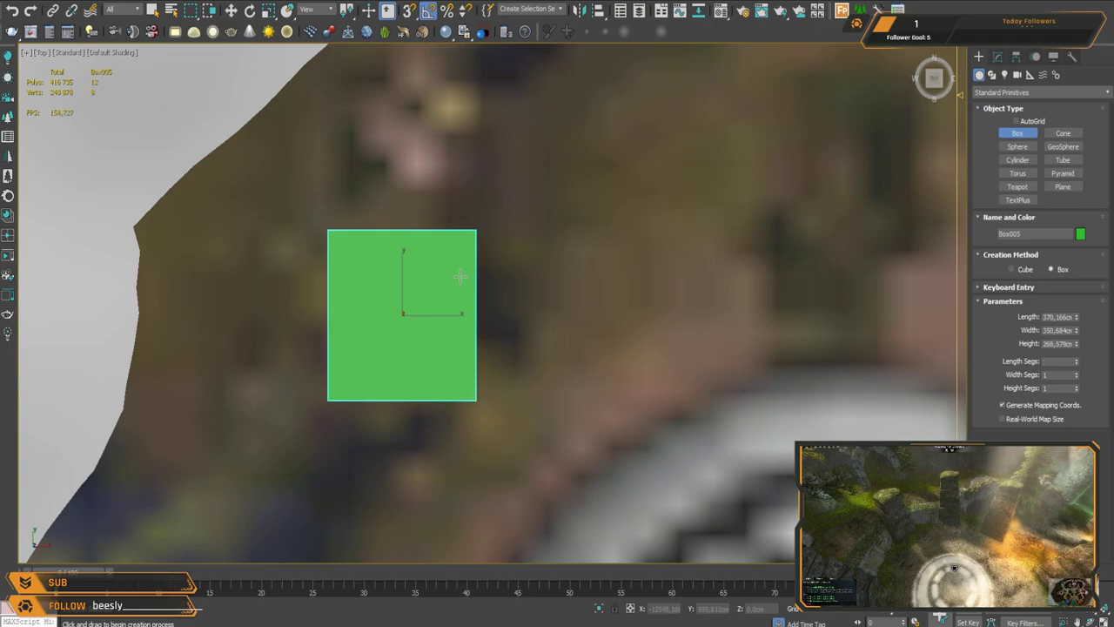
# Step: Place copies of the box north, west and southwest of Henge's stone circle, and scale up the southwest one
pyautogui.scroll(-4, 597, 327)
pyautogui.moveTo(628, 297); pyautogui.dragTo(514, 271, button='middle')
pyautogui.press('w')
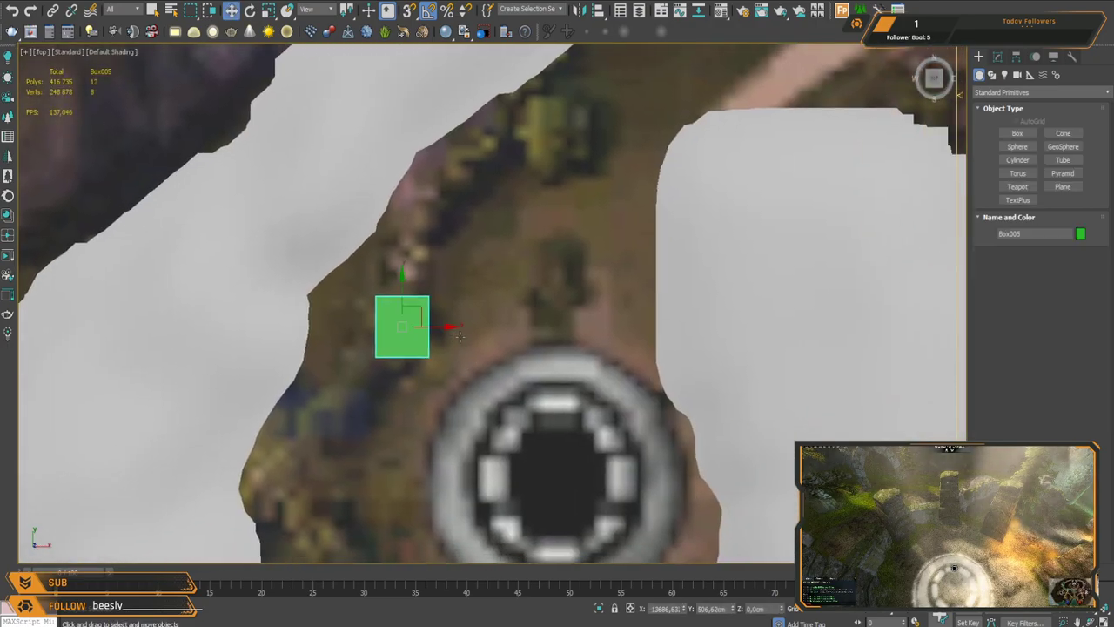
pyautogui.keyDown('shift'); pyautogui.moveTo(418, 307); pyautogui.dragTo(570, 111); pyautogui.keyUp('shift')
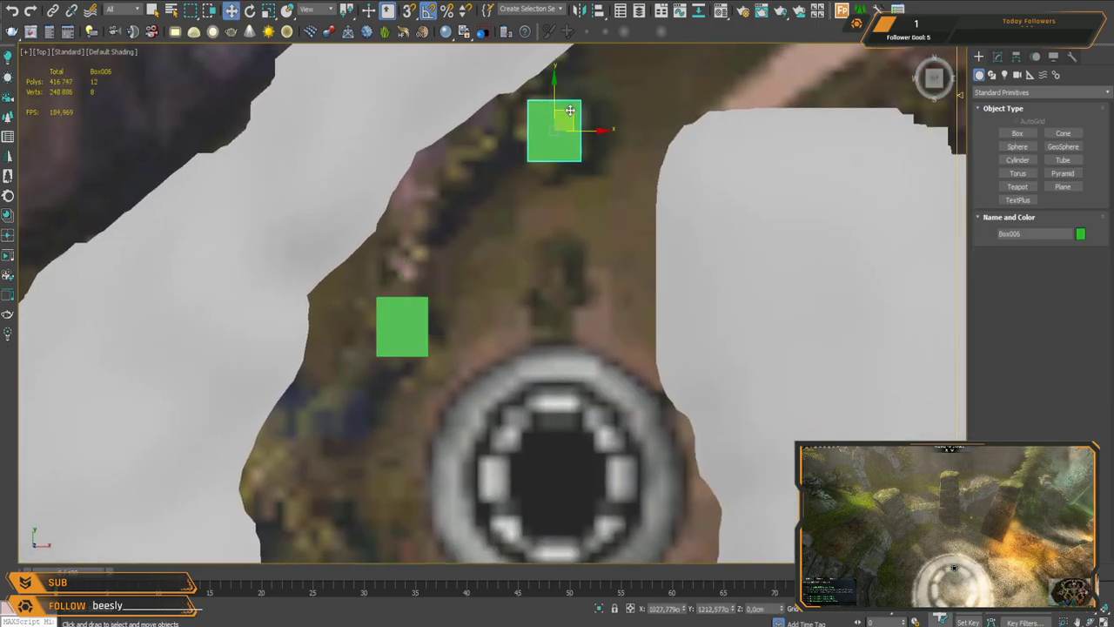
pyautogui.moveTo(557, 363); pyautogui.dragTo(627, 178, button='middle')
pyautogui.click(463, 164)
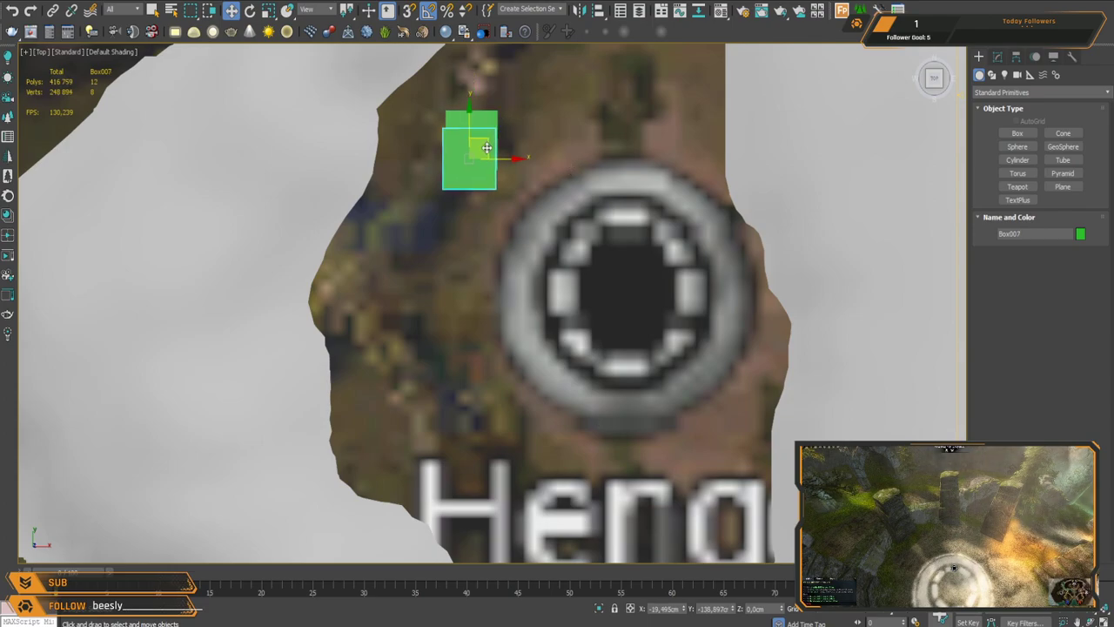
pyautogui.keyDown('shift'); pyautogui.moveTo(505, 118); pyautogui.dragTo(408, 269); pyautogui.keyUp('shift')
pyautogui.moveTo(570, 363)
pyautogui.mouseDown(button='middle')
pyautogui.moveTo(534, 325)
pyautogui.moveTo(522, 202)
pyautogui.mouseUp(button='middle')
pyautogui.moveTo(345, 122)
pyautogui.keyDown('shift'); pyautogui.mouseDown()
pyautogui.moveTo(461, 266)
pyautogui.moveTo(445, 272)
pyautogui.moveTo(461, 239)
pyautogui.mouseUp(); pyautogui.keyUp('shift')
pyautogui.press('r')
# Step: Select BaseGround_SM, turn on edged faces, and hide the mesh to expose the map around Henge
pyautogui.moveTo(823, 101); pyautogui.dragTo(667, 210, button='middle')
pyautogui.scroll(-2, 679, 173)
pyautogui.click(618, 217)
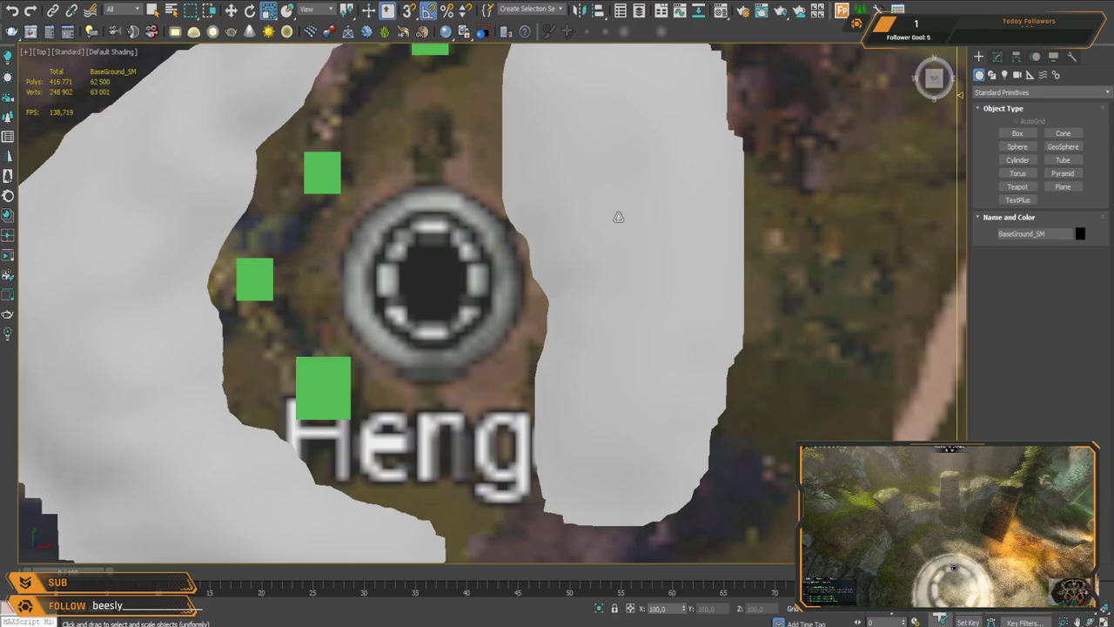
pyautogui.press('w')
pyautogui.press('F4')
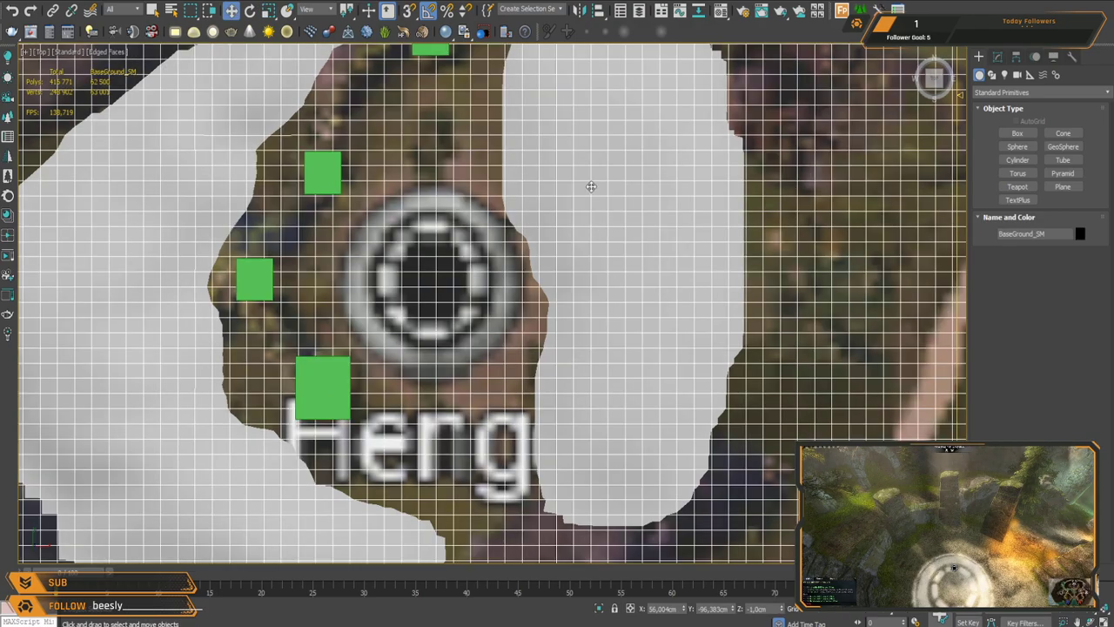
pyautogui.rightClick(611, 219)
pyautogui.click(663, 173)
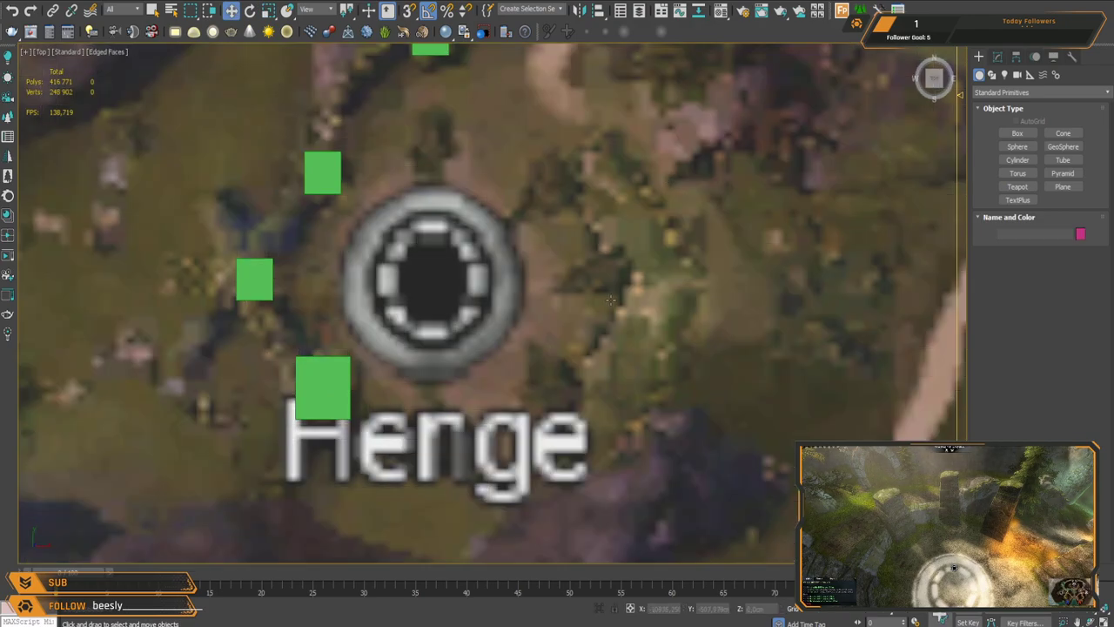
# Step: Copy the box west of Henge's stone circle to the circle's northeast, east and southeast sides
pyautogui.moveTo(605, 269); pyautogui.dragTo(579, 286, button='middle')
pyautogui.click(243, 306)
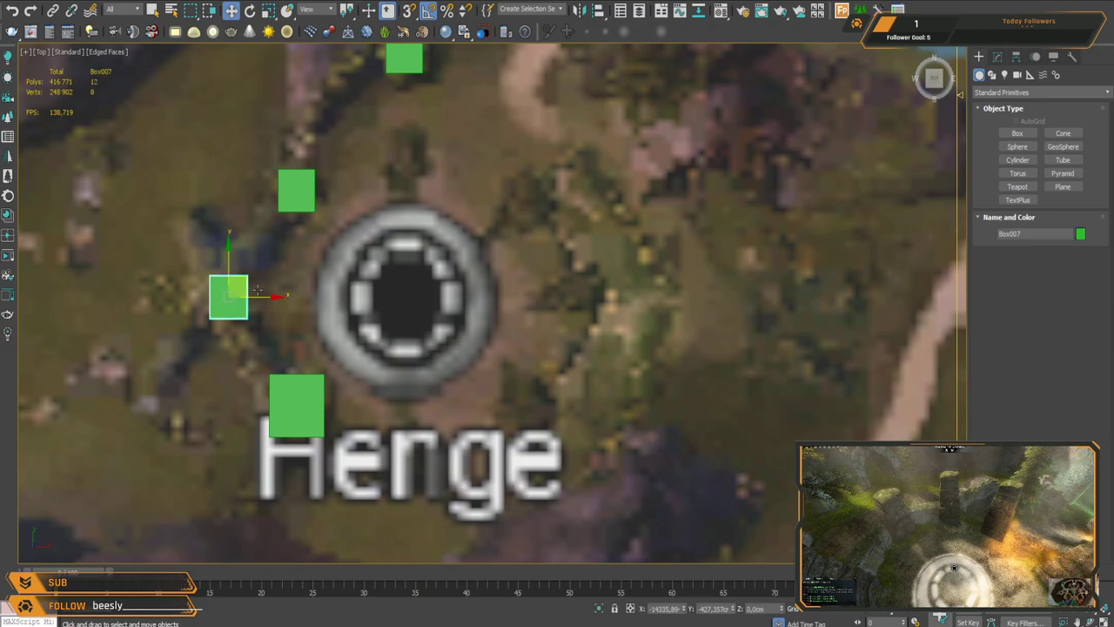
pyautogui.keyDown('shift'); pyautogui.moveTo(246, 279); pyautogui.dragTo(577, 394); pyautogui.keyUp('shift')
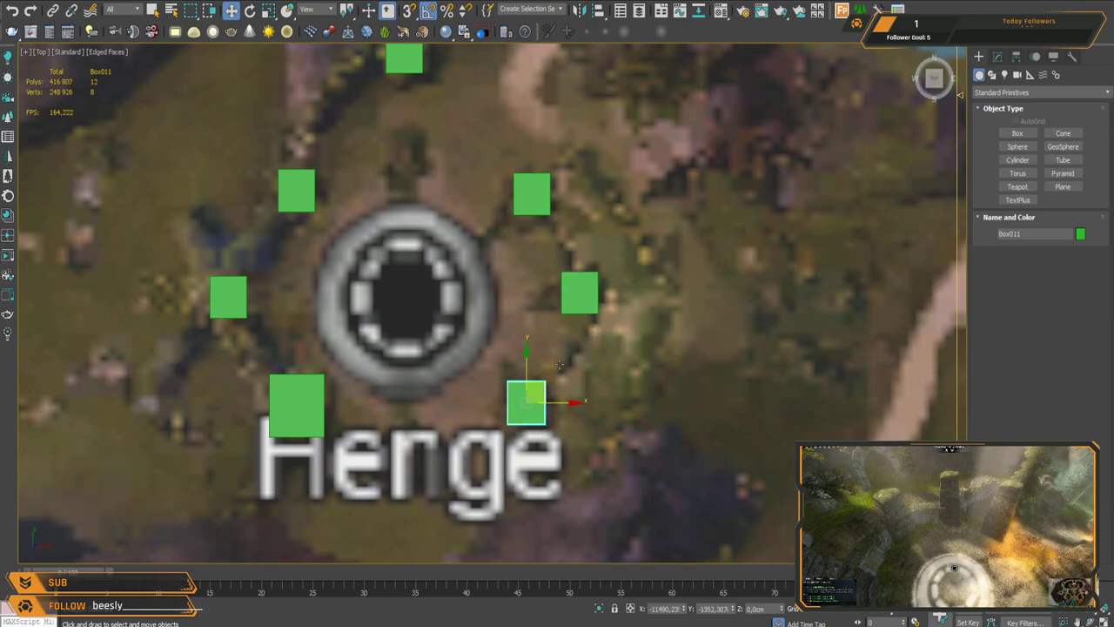
# Step: Unhide the BaseGround_SM mesh and view the boxes at Henge in perspective
pyautogui.press('p')
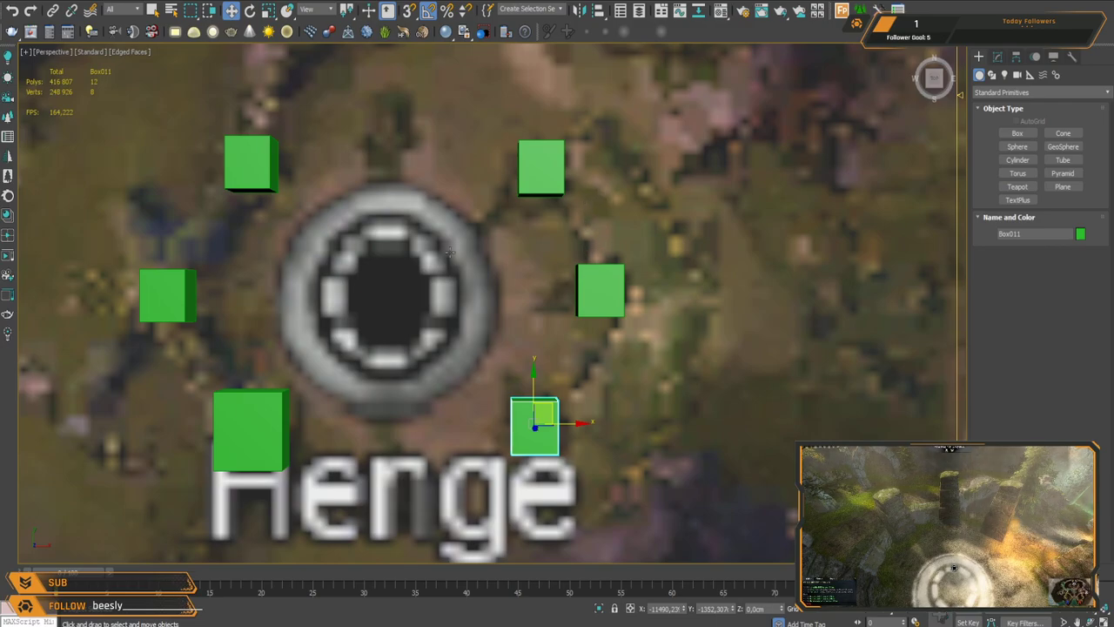
pyautogui.click(208, 323)
pyautogui.keyDown('alt'); pyautogui.moveTo(598, 364); pyautogui.dragTo(603, 312, button='middle'); pyautogui.keyUp('alt')
# Step: Stretch the linked boxes into pillars about 1004 cm high, with width and length both 250 cm
pyautogui.click(999, 58)
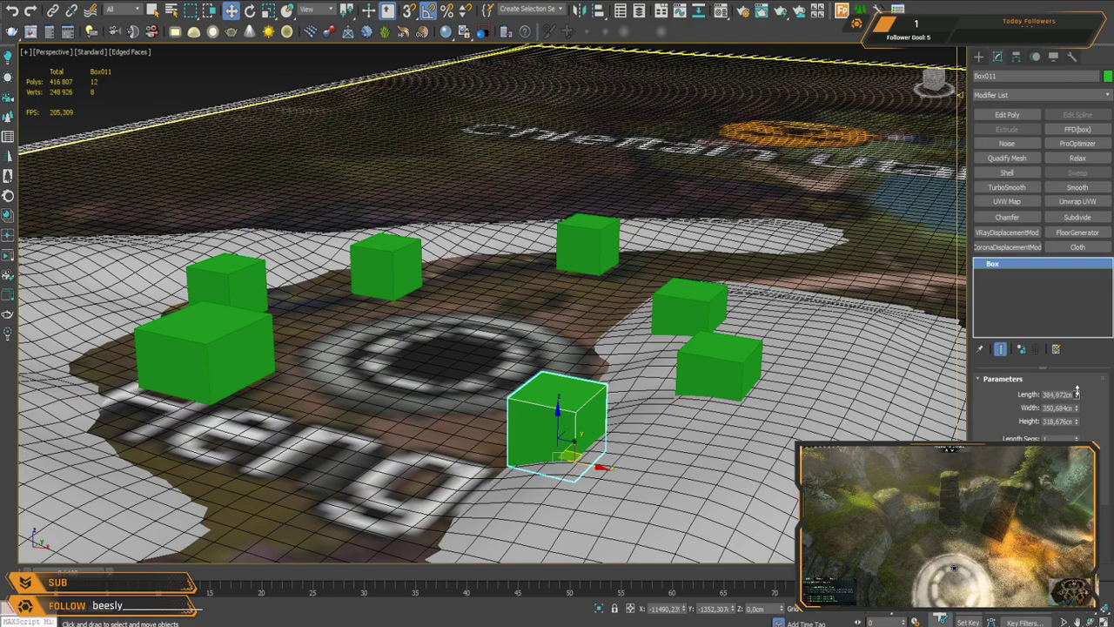
pyautogui.moveTo(1077, 421); pyautogui.dragTo(1067, 287)
pyautogui.doubleClick(1056, 406)
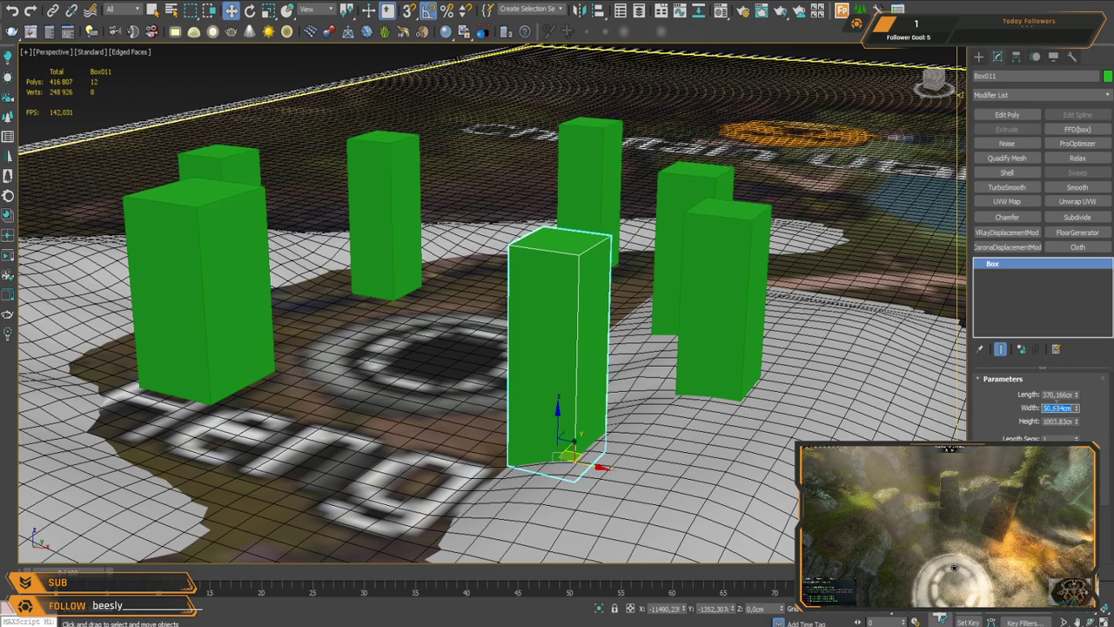
pyautogui.write('250')
pyautogui.click(1059, 393)
pyautogui.write('250')
pyautogui.press('Return')
# Step: Raise the ground south of the Henge label on BaseGround_SM with the Push/Pull brush, joining the two ridges
pyautogui.moveTo(557, 349); pyautogui.dragTo(564, 263, button='middle')
pyautogui.click(539, 244)
pyautogui.scroll(-10, 1010, 391)
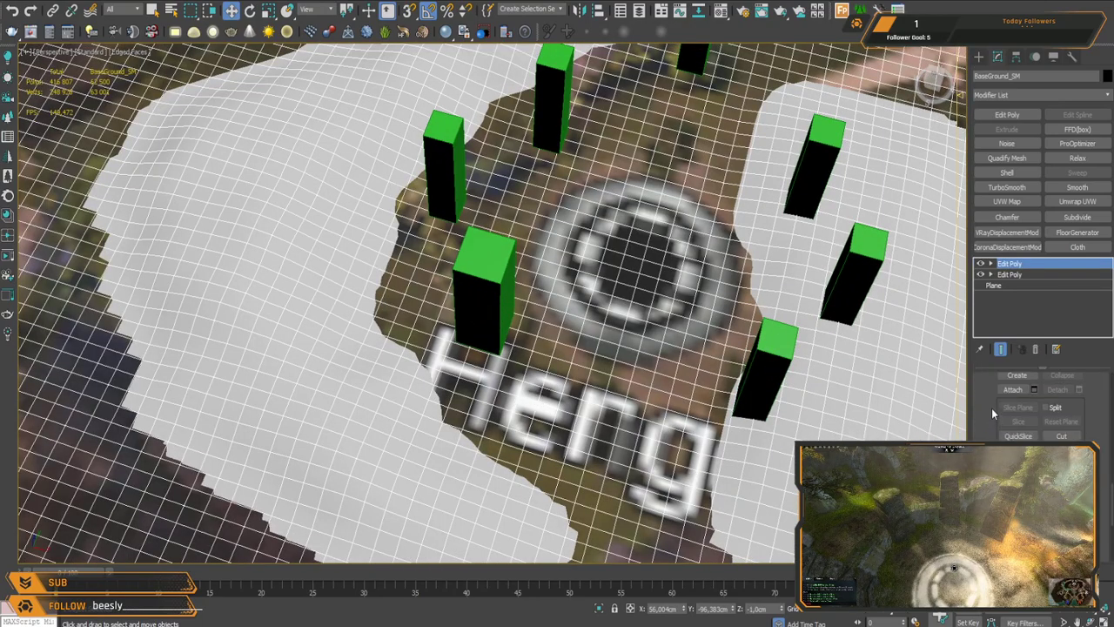
pyautogui.scroll(-5, 992, 413)
pyautogui.click(1016, 391)
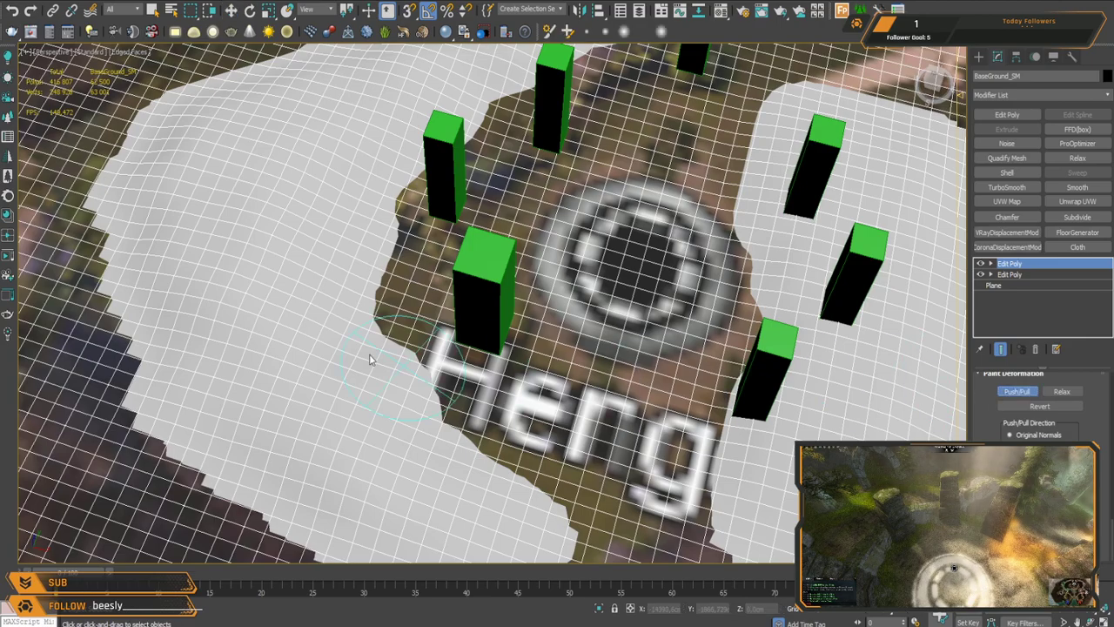
pyautogui.moveTo(341, 291); pyautogui.dragTo(361, 257, button='middle')
pyautogui.moveTo(414, 372); pyautogui.dragTo(344, 215, button='middle')
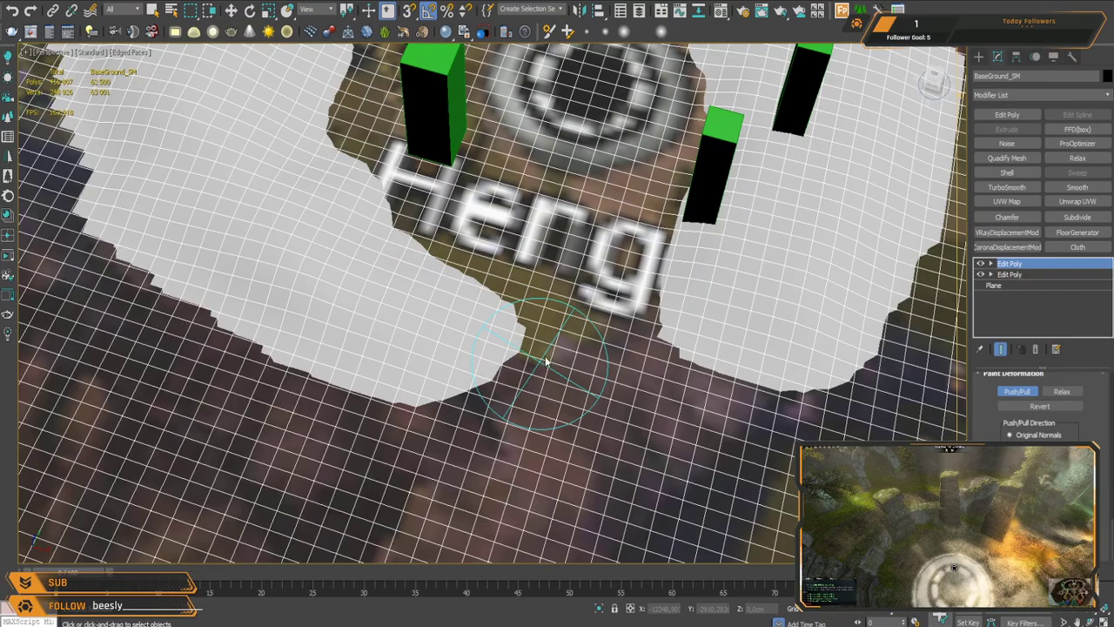
pyautogui.moveTo(617, 345)
pyautogui.keyDown('alt'); pyautogui.mouseDown(button='middle')
pyautogui.moveTo(450, 301)
pyautogui.moveTo(426, 410)
pyautogui.moveTo(342, 200)
pyautogui.moveTo(367, 214)
pyautogui.mouseUp(button='middle'); pyautogui.keyUp('alt')
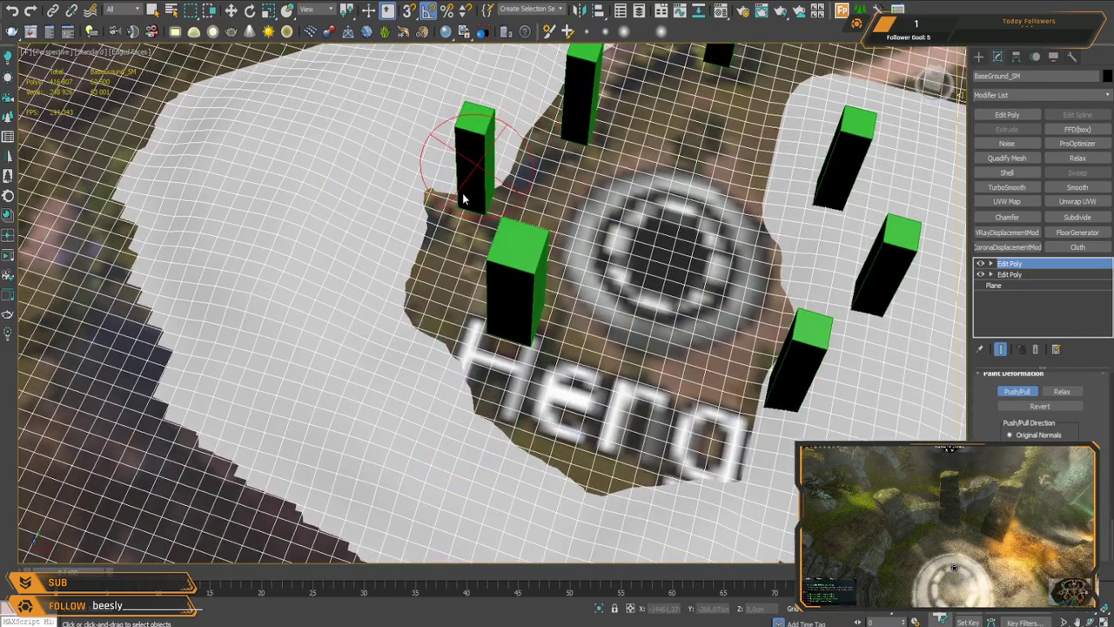
# Step: Build up the ridge northwest of the stone circle with Push/Pull, from its northern arm toward the western pillars
pyautogui.keyDown('alt'); pyautogui.moveTo(423, 361); pyautogui.dragTo(757, 131, button='middle'); pyautogui.keyUp('alt')
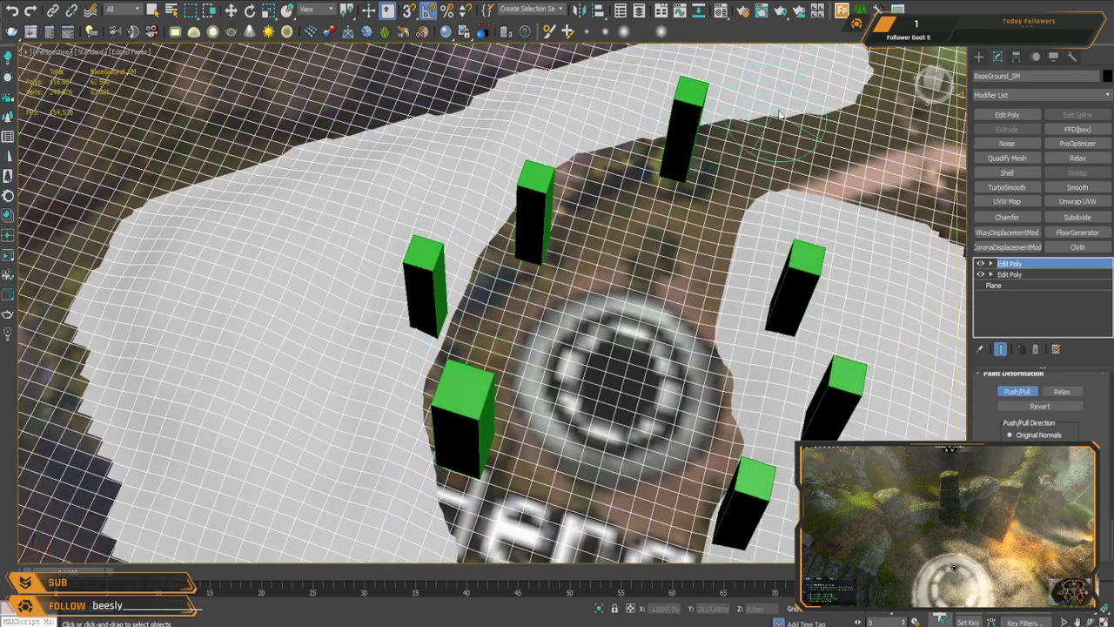
pyautogui.moveTo(723, 129)
pyautogui.mouseDown()
pyautogui.moveTo(554, 145)
pyautogui.moveTo(428, 234)
pyautogui.mouseUp()
pyautogui.moveTo(405, 389)
pyautogui.mouseDown(button='middle')
pyautogui.moveTo(449, 358)
pyautogui.moveTo(484, 208)
pyautogui.mouseUp(button='middle')
pyautogui.scroll(-4, 416, 393)
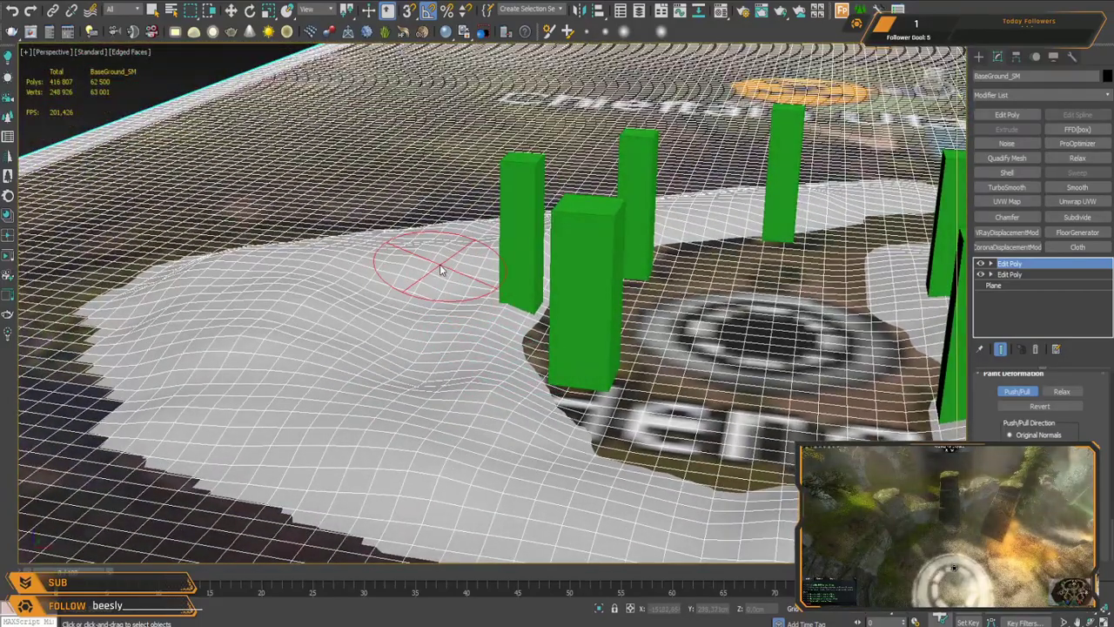
# Step: Add more Push/Pull strokes to raise the broad ridge west of the Henge pillars
pyautogui.moveTo(435, 369); pyautogui.dragTo(423, 375)
pyautogui.moveTo(440, 290)
pyautogui.mouseDown()
pyautogui.moveTo(391, 373)
pyautogui.moveTo(456, 415)
pyautogui.moveTo(405, 323)
pyautogui.moveTo(368, 290)
pyautogui.moveTo(298, 330)
pyautogui.moveTo(413, 325)
pyautogui.moveTo(314, 358)
pyautogui.moveTo(389, 279)
pyautogui.moveTo(375, 255)
pyautogui.mouseUp()
pyautogui.moveTo(330, 291)
pyautogui.keyDown('alt'); pyautogui.mouseDown(button='middle')
pyautogui.moveTo(386, 318)
pyautogui.moveTo(483, 427)
pyautogui.mouseUp(button='middle'); pyautogui.keyUp('alt')
pyautogui.scroll(-5, 483, 427)
pyautogui.moveTo(498, 332); pyautogui.dragTo(548, 248, button='middle')
pyautogui.scroll(3, 419, 335)
pyautogui.moveTo(384, 344)
pyautogui.mouseDown()
pyautogui.moveTo(331, 327)
pyautogui.moveTo(353, 283)
pyautogui.moveTo(303, 326)
pyautogui.moveTo(312, 352)
pyautogui.moveTo(422, 360)
pyautogui.mouseUp()
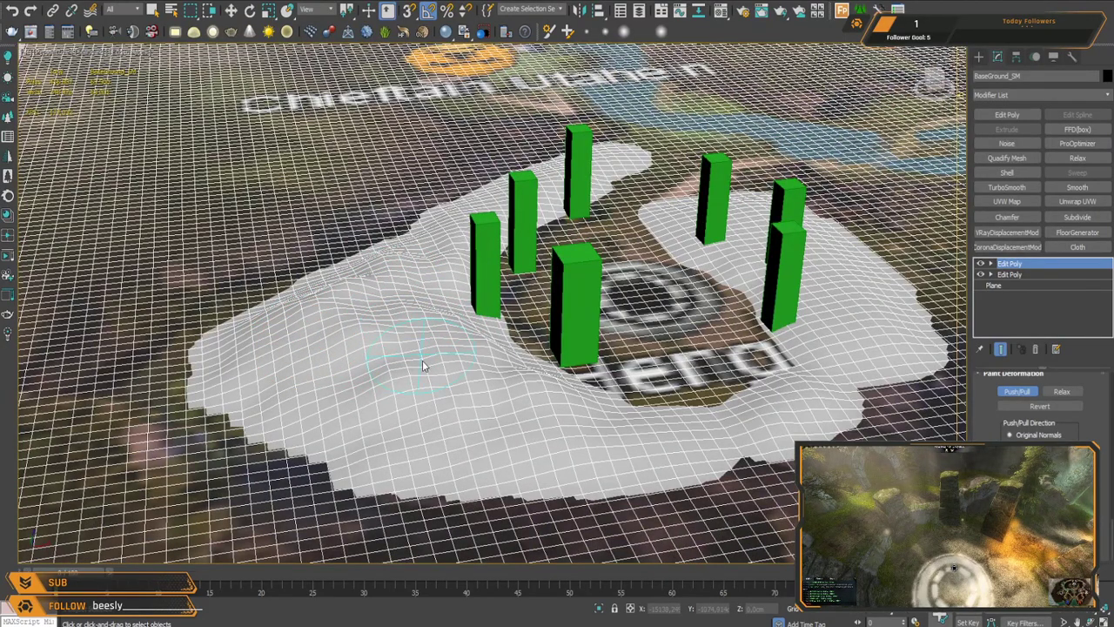
# Step: Smooth the raised western ridge with the Relax brush, working over its crest and outer slope
pyautogui.moveTo(328, 325)
pyautogui.mouseDown()
pyautogui.moveTo(351, 288)
pyautogui.moveTo(407, 273)
pyautogui.moveTo(400, 393)
pyautogui.moveTo(387, 357)
pyautogui.moveTo(525, 399)
pyautogui.moveTo(396, 330)
pyautogui.moveTo(396, 265)
pyautogui.moveTo(330, 318)
pyautogui.moveTo(430, 253)
pyautogui.mouseUp()
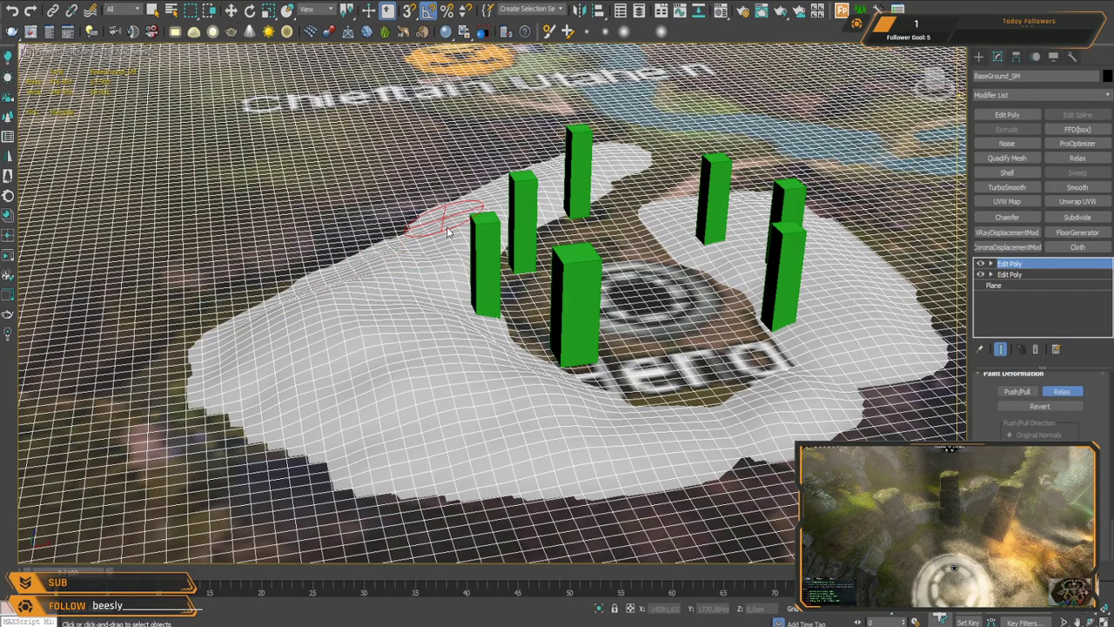
pyautogui.scroll(6, 415, 298)
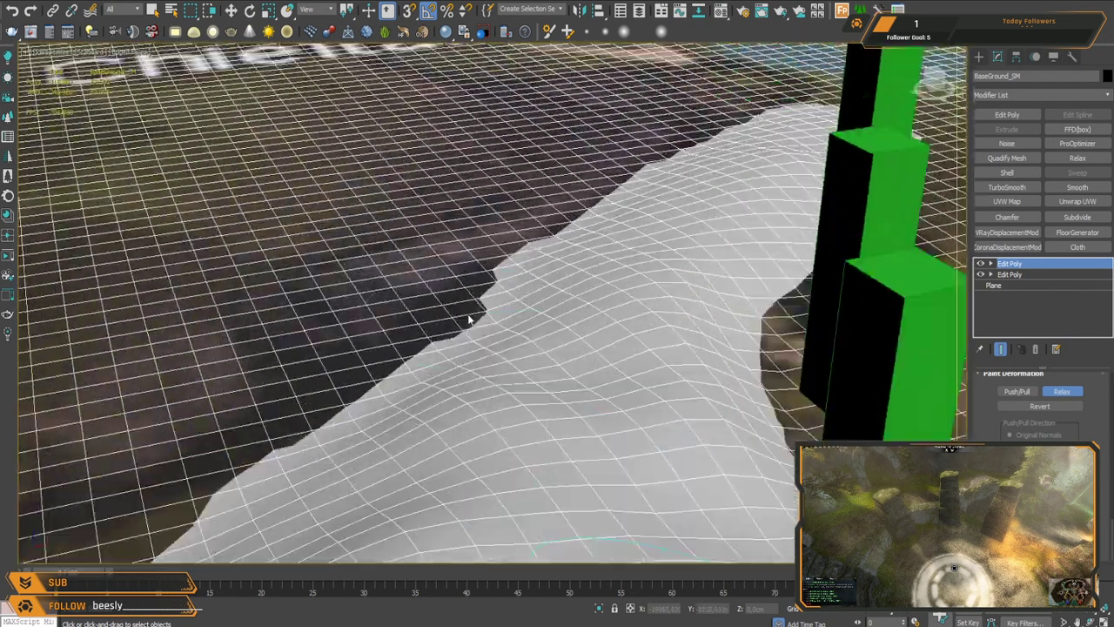
pyautogui.scroll(-5, 468, 320)
pyautogui.moveTo(496, 324); pyautogui.dragTo(505, 231, button='middle')
pyautogui.scroll(-2, 505, 231)
pyautogui.moveTo(509, 348)
pyautogui.keyDown('alt'); pyautogui.mouseDown(button='middle')
pyautogui.moveTo(531, 261)
pyautogui.moveTo(485, 428)
pyautogui.moveTo(450, 501)
pyautogui.mouseUp(button='middle'); pyautogui.keyUp('alt')
pyautogui.moveTo(425, 381)
pyautogui.mouseDown()
pyautogui.moveTo(420, 370)
pyautogui.moveTo(309, 395)
pyautogui.moveTo(322, 383)
pyautogui.mouseUp()
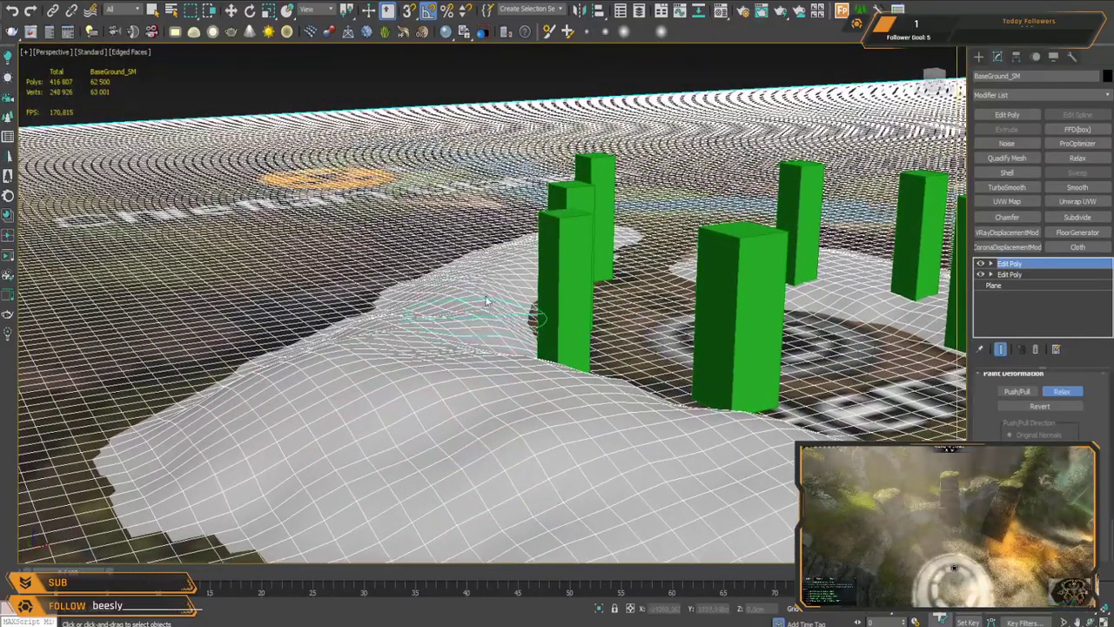
# Step: Relax the newly joined ridge section south and southeast of the Henge label
pyautogui.scroll(-5, 569, 337)
pyautogui.scroll(4, 614, 383)
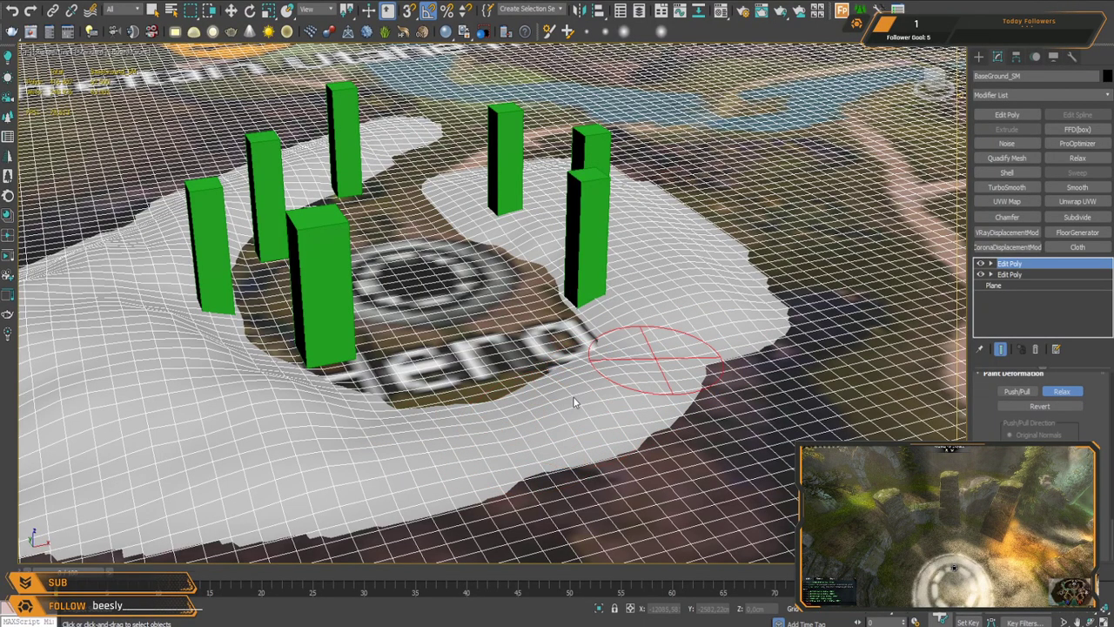
pyautogui.moveTo(587, 401); pyautogui.dragTo(566, 380)
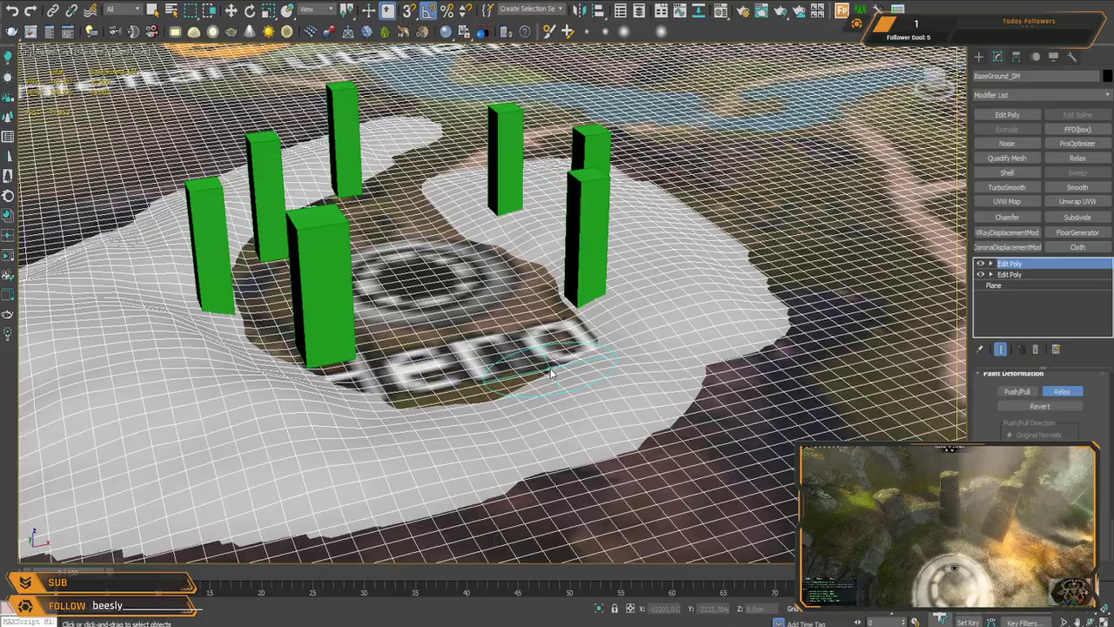
# Step: Examine the Henge ridges and pillars from several angles and distances against the rest of the map
pyautogui.scroll(-5, 572, 385)
pyautogui.scroll(5, 433, 280)
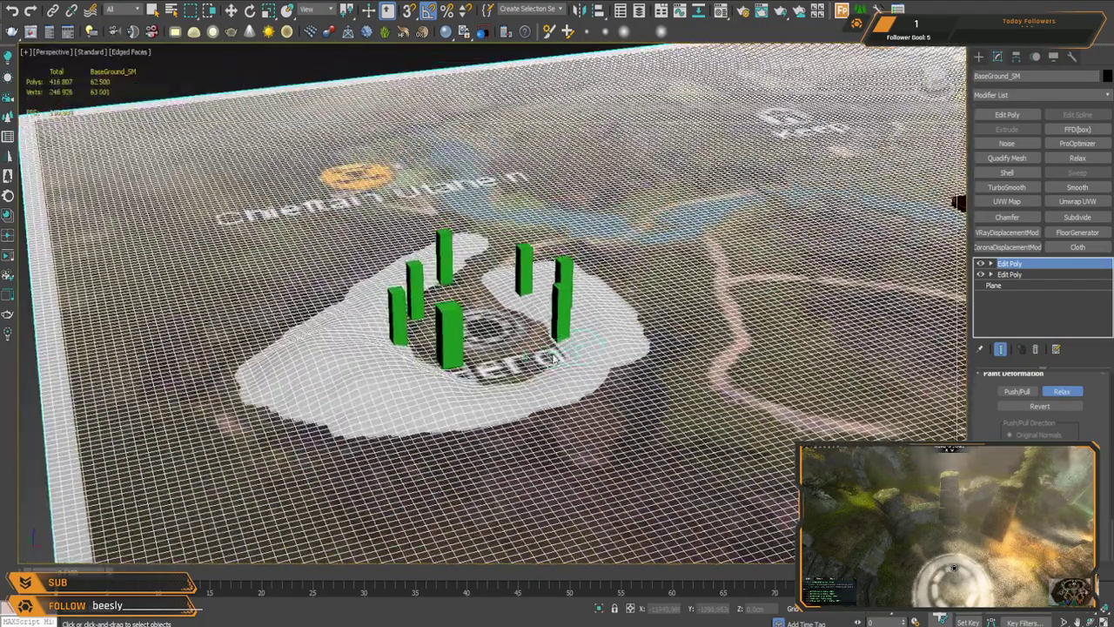
pyautogui.moveTo(433, 280); pyautogui.dragTo(601, 374, button='middle')
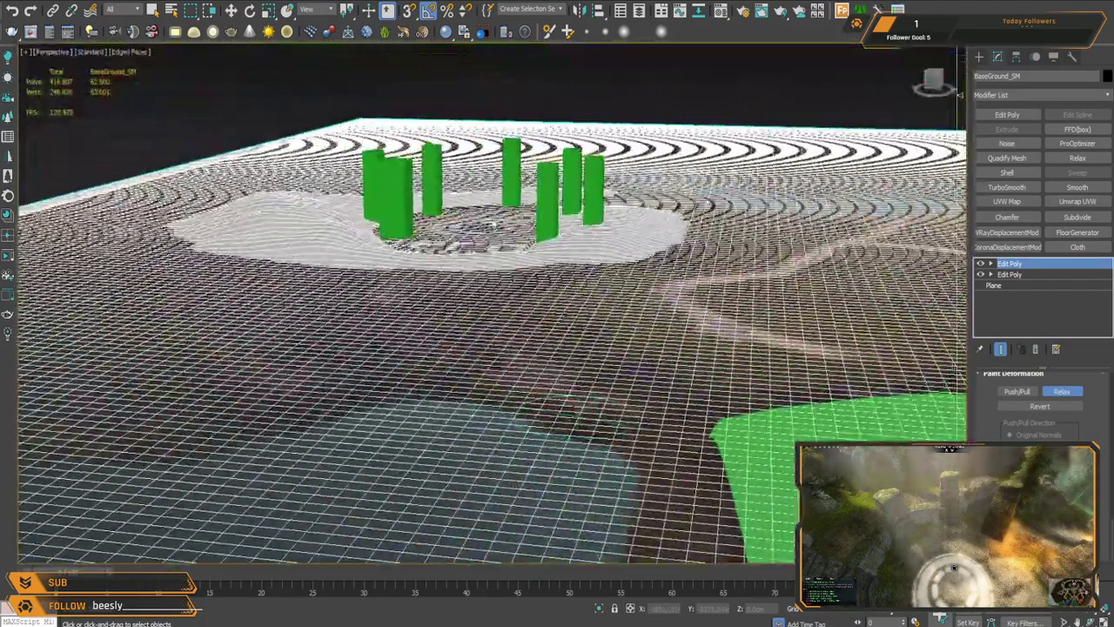
pyautogui.scroll(5, 425, 370)
pyautogui.moveTo(331, 299); pyautogui.dragTo(449, 299, button='middle')
pyautogui.scroll(-4, 448, 281)
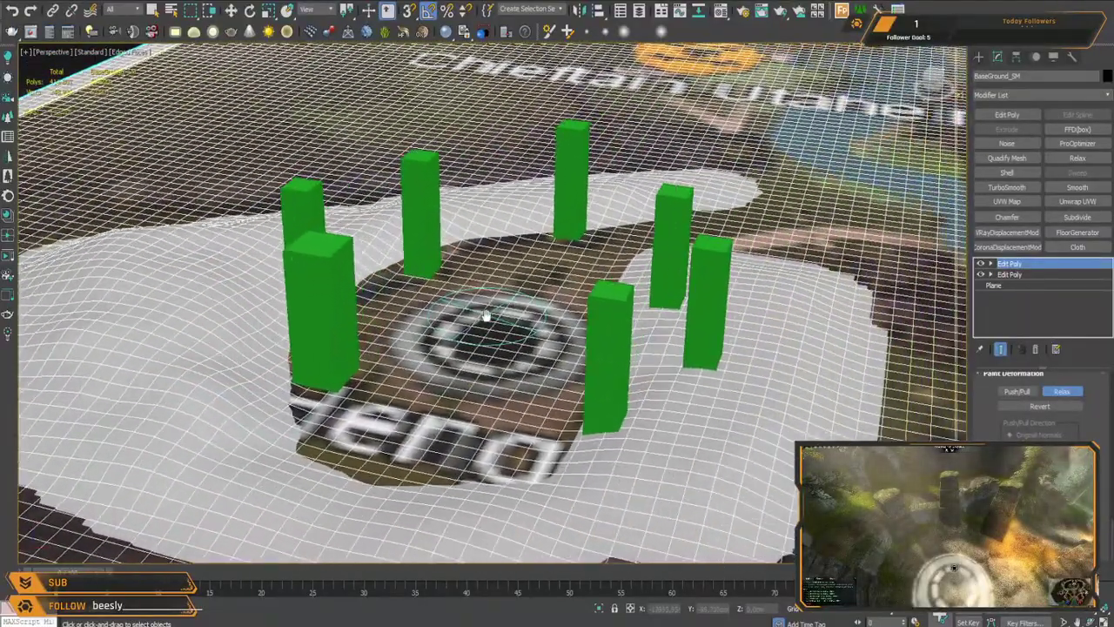
pyautogui.moveTo(560, 285); pyautogui.dragTo(562, 325, button='middle')
pyautogui.moveTo(648, 329); pyautogui.dragTo(552, 361, button='middle')
pyautogui.scroll(-6, 475, 305)
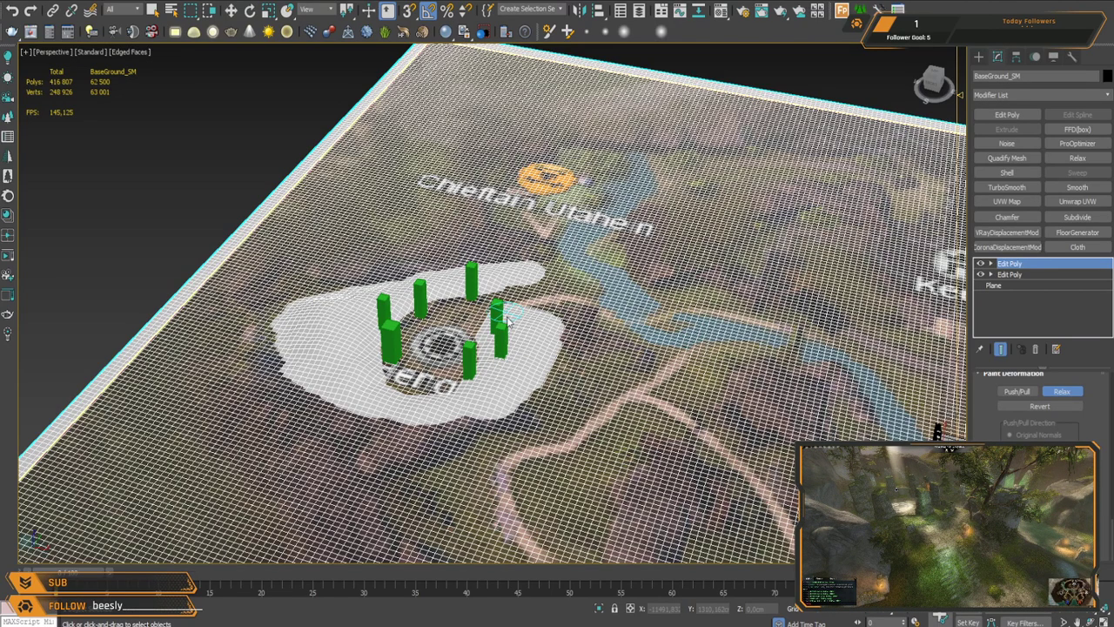
pyautogui.moveTo(509, 321); pyautogui.dragTo(552, 313, button='middle')
# Step: Turn off the Relax brush and switch BaseGround_SM to vertex editing in the top view around Henge
pyautogui.click(1061, 392)
pyautogui.scroll(-5, 1001, 427)
pyautogui.scroll(3, 1001, 426)
pyautogui.press('1')
pyautogui.moveTo(451, 322); pyautogui.dragTo(501, 307, button='middle')
pyautogui.press('t')
pyautogui.scroll(-2, 372, 240)
pyautogui.moveTo(371, 240); pyautogui.dragTo(399, 253, button='middle')
pyautogui.scroll(-2, 276, 131)
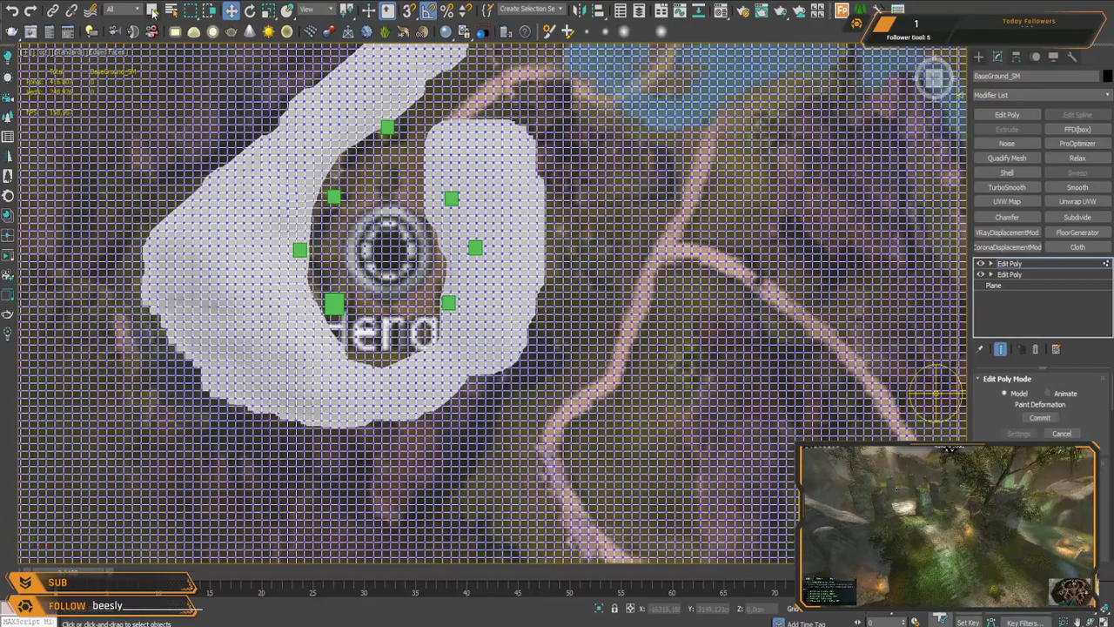
pyautogui.scroll(-2, 398, 220)
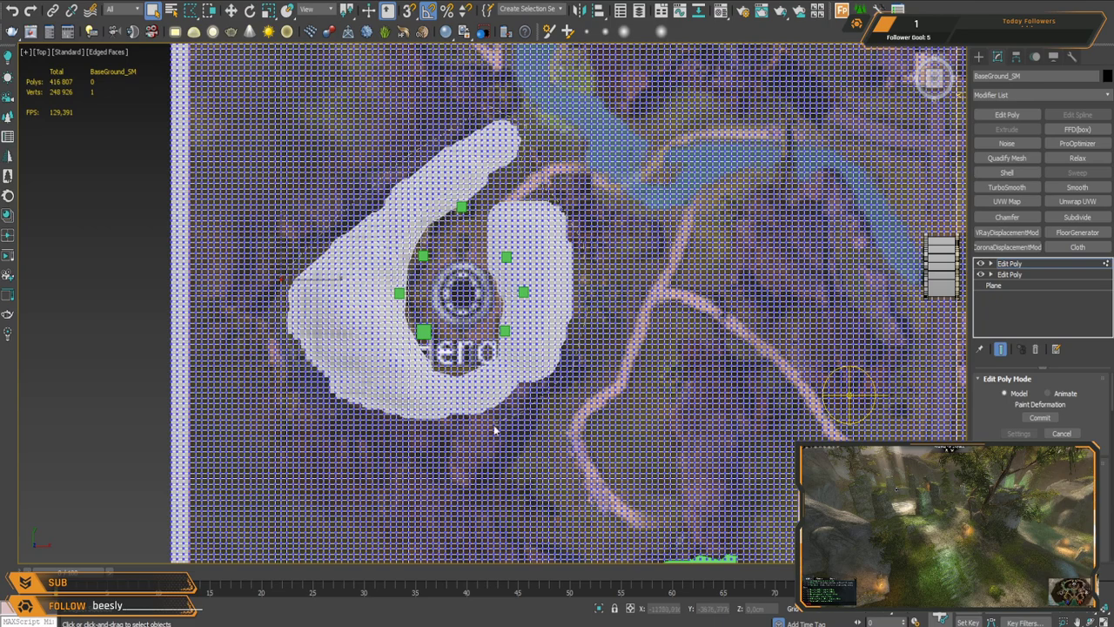
# Step: Select the BaseGround_SM vertices across the Henge ridges and stone circle, with a soft-selection falloff extending beyond their outer edge
pyautogui.moveTo(498, 367); pyautogui.dragTo(497, 367, button='middle')
pyautogui.scroll(-4, 1039, 406)
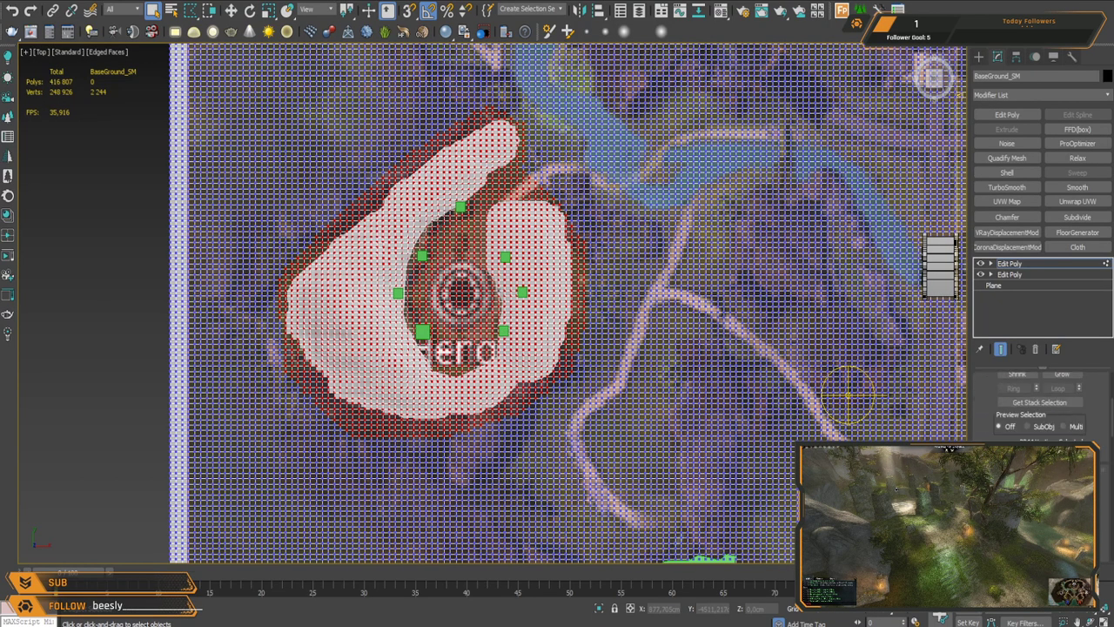
pyautogui.click(1000, 471)
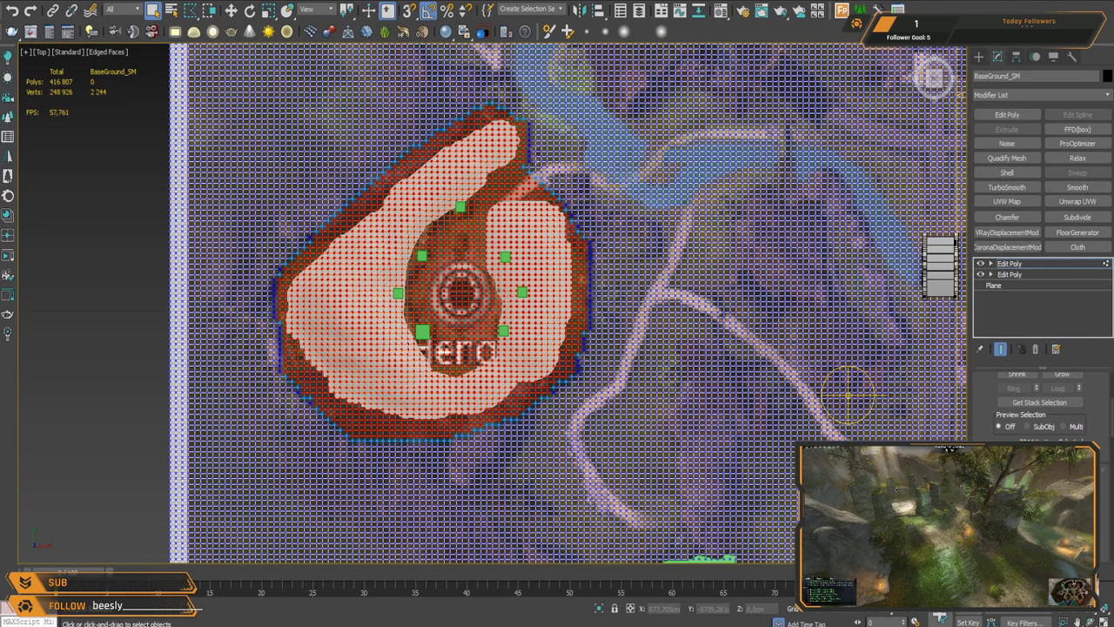
pyautogui.press('Return')
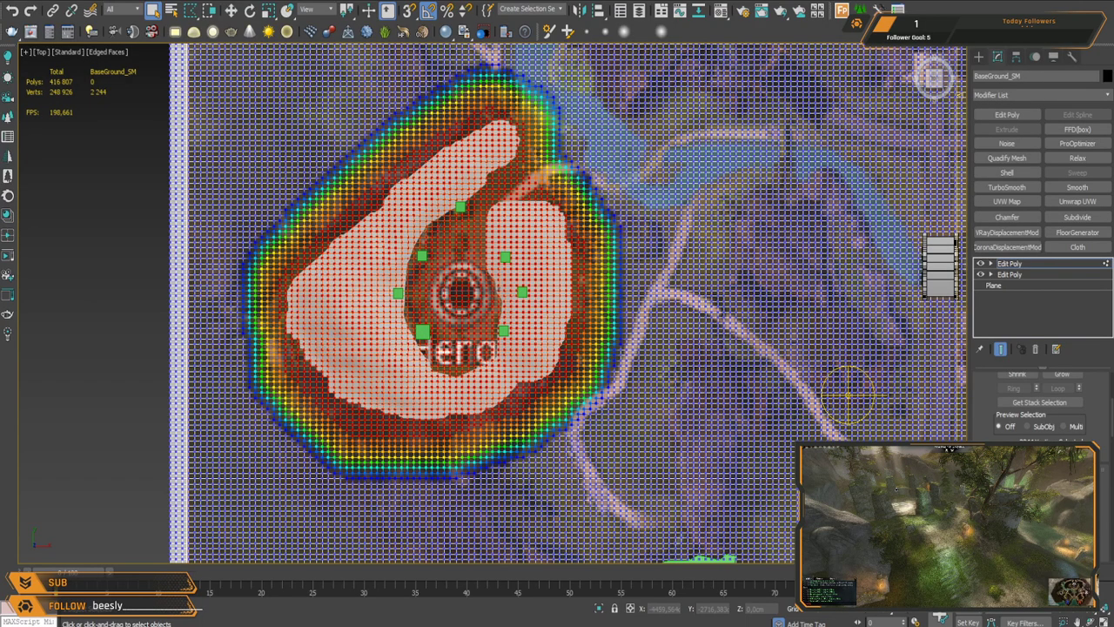
# Step: Raise the soft-selected Henge vertices vertically so the ridges and stone circle form one elevated hill
pyautogui.scroll(5, 598, 414)
pyautogui.keyDown('alt'); pyautogui.moveTo(604, 365); pyautogui.dragTo(644, 290, button='middle'); pyautogui.keyUp('alt')
pyautogui.scroll(-2, 639, 286)
pyautogui.press('w')
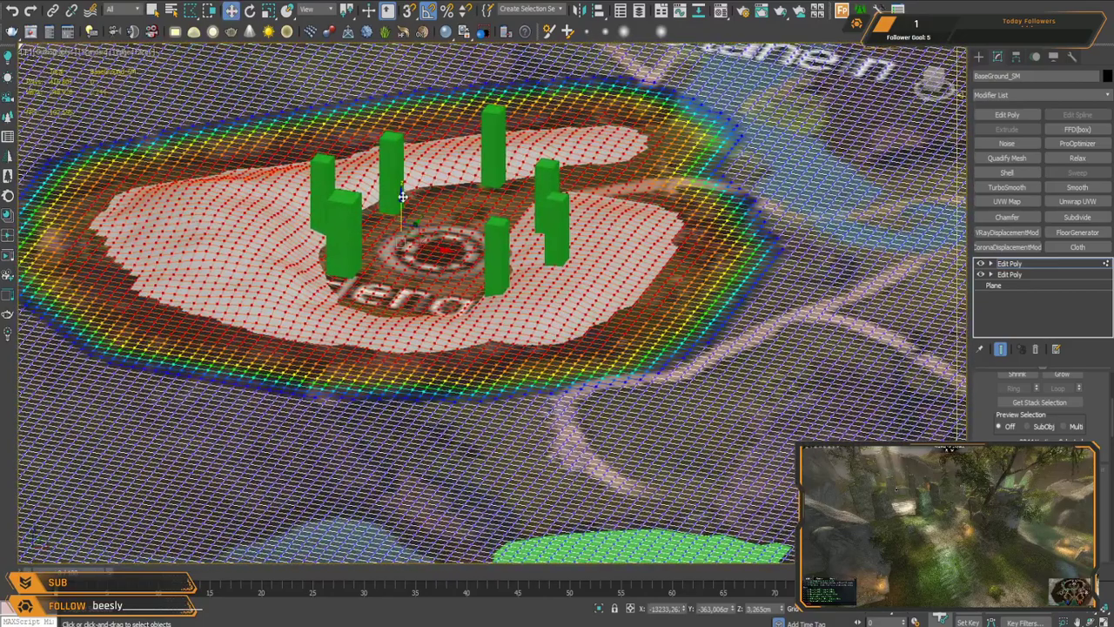
pyautogui.moveTo(400, 195); pyautogui.dragTo(403, 179)
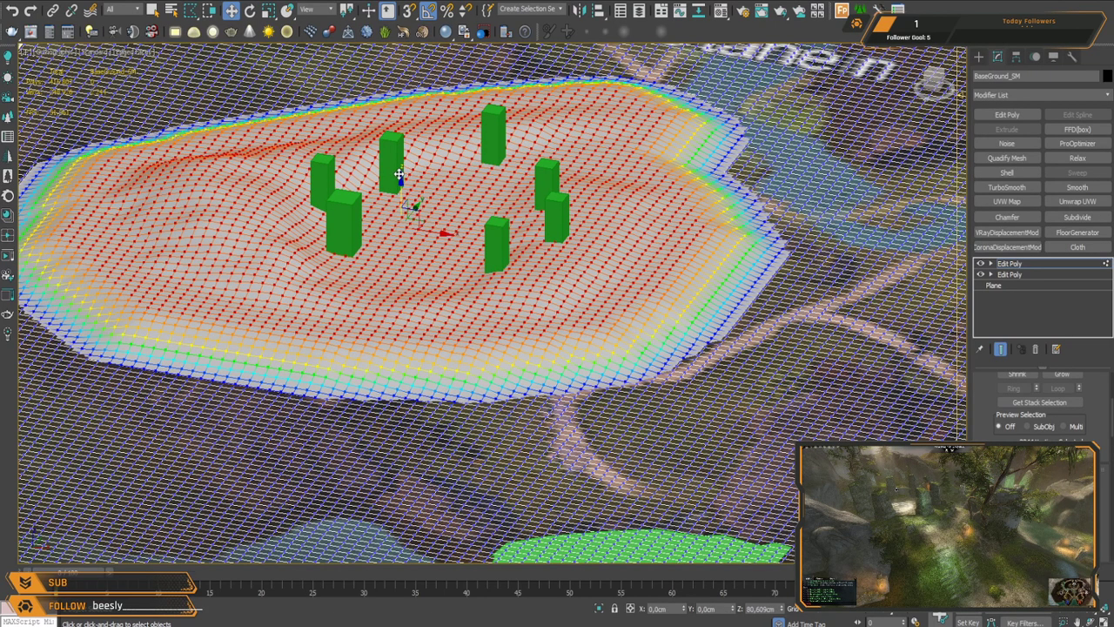
# Step: Leave vertex editing and examine the raised Henge hill and its pillars from several angles, with and without edged faces
pyautogui.moveTo(560, 254)
pyautogui.mouseDown(button='middle')
pyautogui.moveTo(545, 286)
pyautogui.moveTo(517, 276)
pyautogui.moveTo(650, 310)
pyautogui.moveTo(560, 290)
pyautogui.moveTo(600, 308)
pyautogui.moveTo(575, 270)
pyautogui.moveTo(530, 267)
pyautogui.moveTo(546, 224)
pyautogui.mouseUp(button='middle')
pyautogui.scroll(3, 550, 283)
pyautogui.press('F4')
pyautogui.press('1')
pyautogui.scroll(-3, 620, 308)
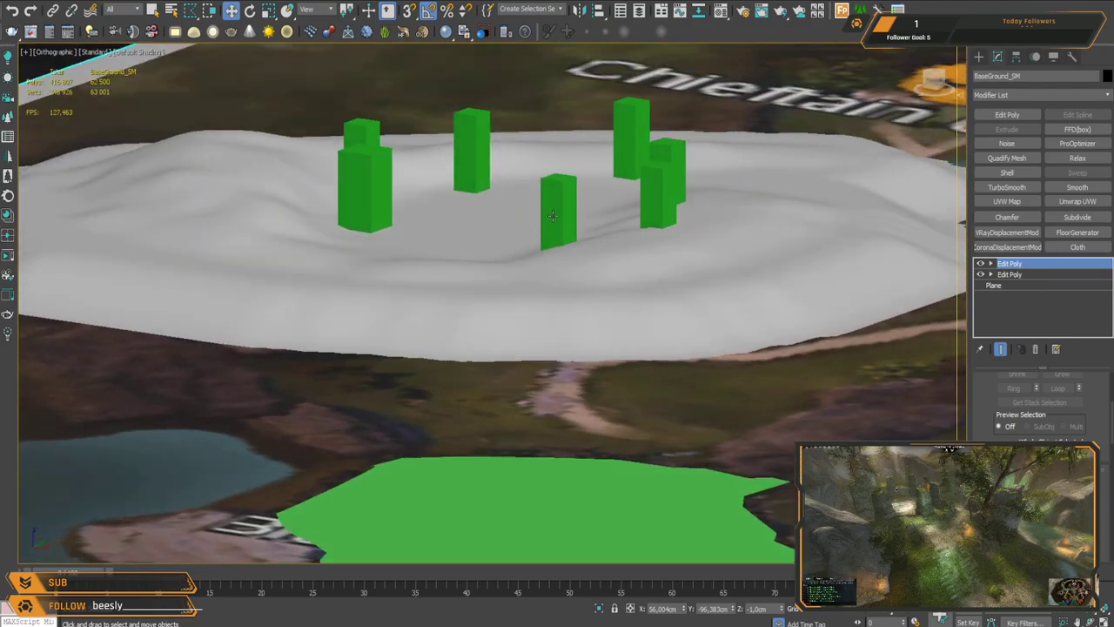
pyautogui.scroll(2, 566, 174)
pyautogui.scroll(-3, 500, 211)
pyautogui.moveTo(567, 174); pyautogui.dragTo(518, 248, button='middle')
pyautogui.keyDown('alt'); pyautogui.moveTo(592, 239); pyautogui.dragTo(642, 279, button='middle'); pyautogui.keyUp('alt')
pyautogui.scroll(5, 627, 275)
pyautogui.press('F4')
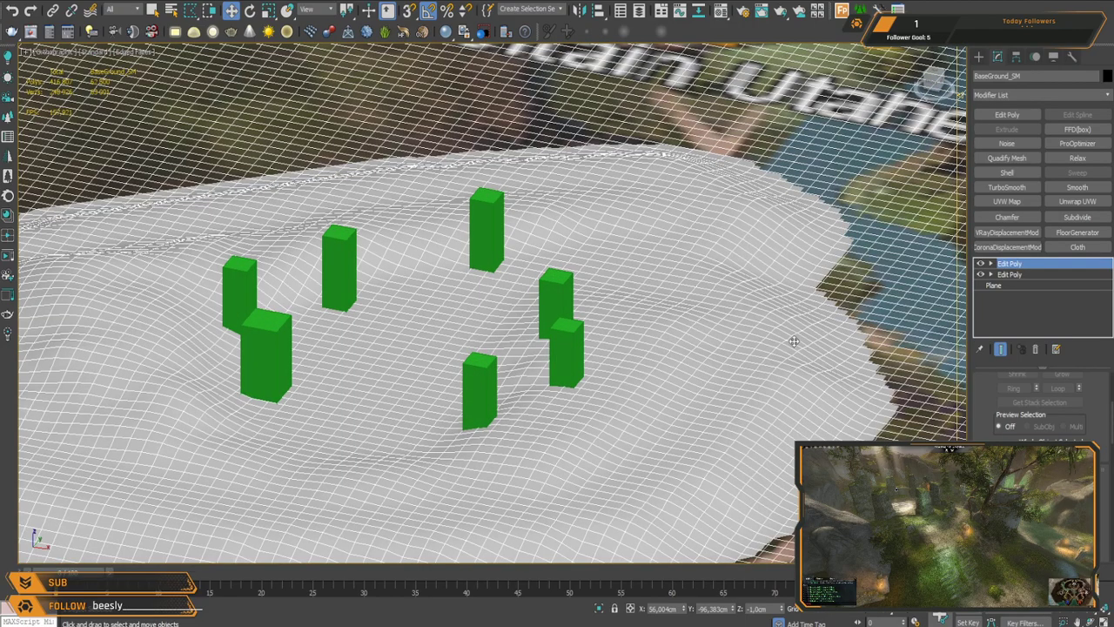
pyautogui.moveTo(798, 341); pyautogui.dragTo(747, 342, button='middle')
pyautogui.scroll(-5, 995, 409)
pyautogui.scroll(-1, 995, 435)
pyautogui.click(1015, 391)
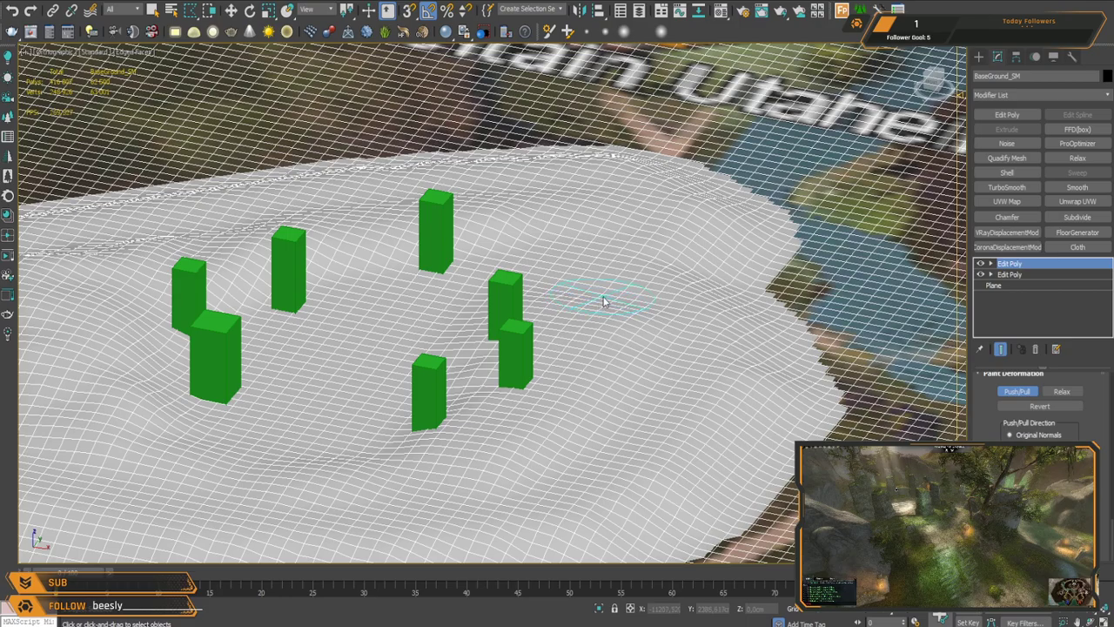
pyautogui.moveTo(608, 242); pyautogui.dragTo(579, 318, button='middle')
pyautogui.moveTo(713, 311); pyautogui.dragTo(696, 374, button='middle')
pyautogui.scroll(-3, 679, 355)
pyautogui.scroll(4, 664, 269)
pyautogui.scroll(-4, 670, 287)
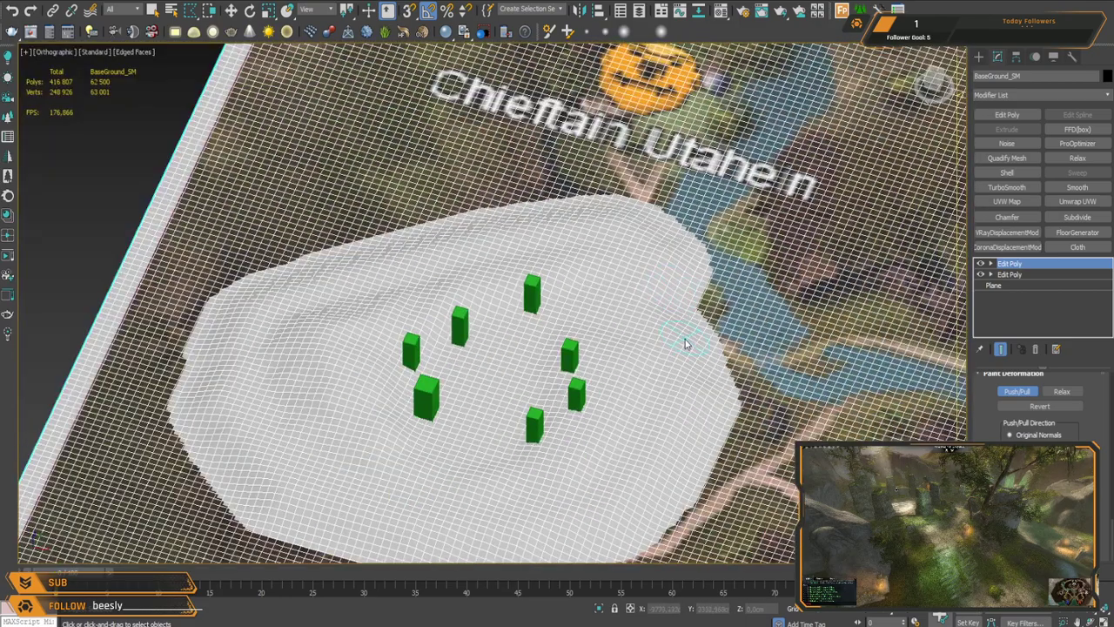
pyautogui.press('t')
pyautogui.scroll(-5, 685, 339)
pyautogui.scroll(4, 608, 244)
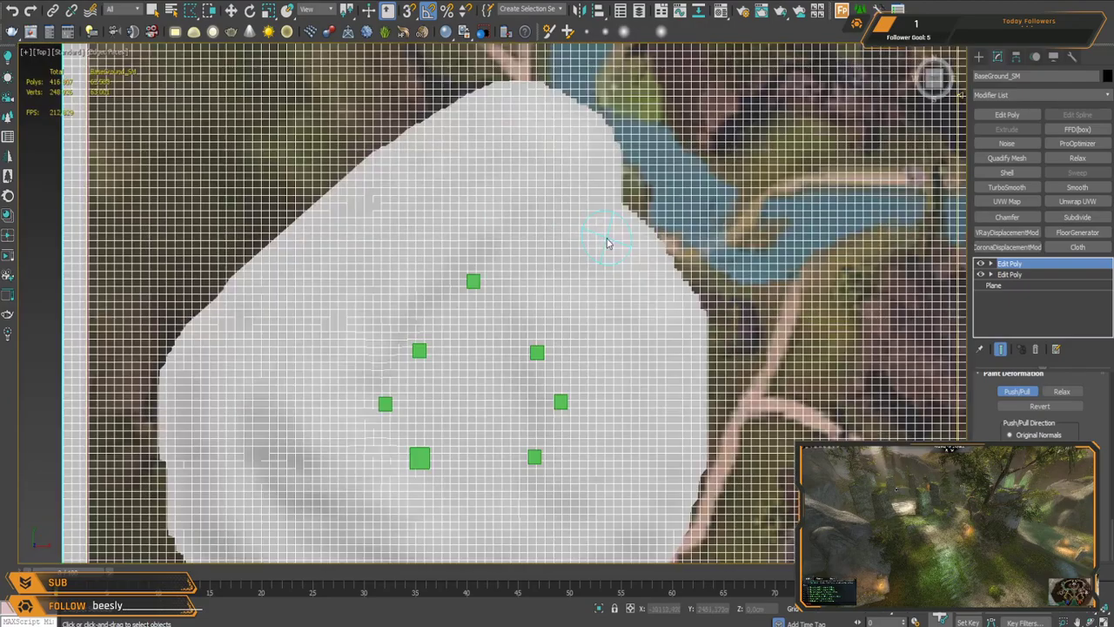
pyautogui.press('w')
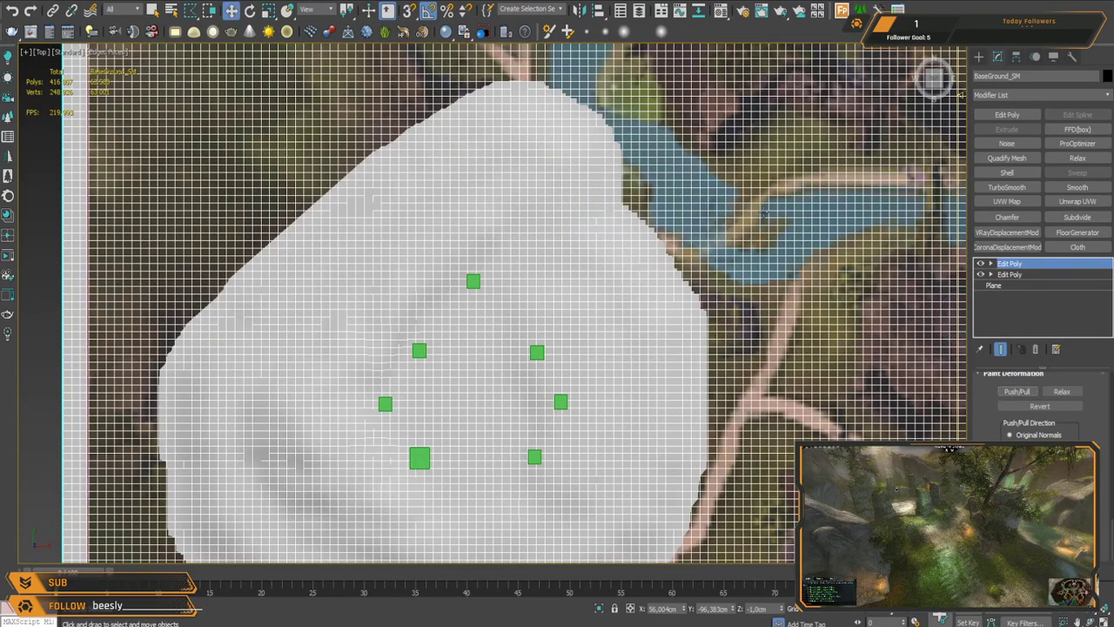
# Step: Raise the #map reference plane about 756 cm so its image overlays the elevated Henge ground, and reselect BaseGround_SM
pyautogui.scroll(-5, 301, 208)
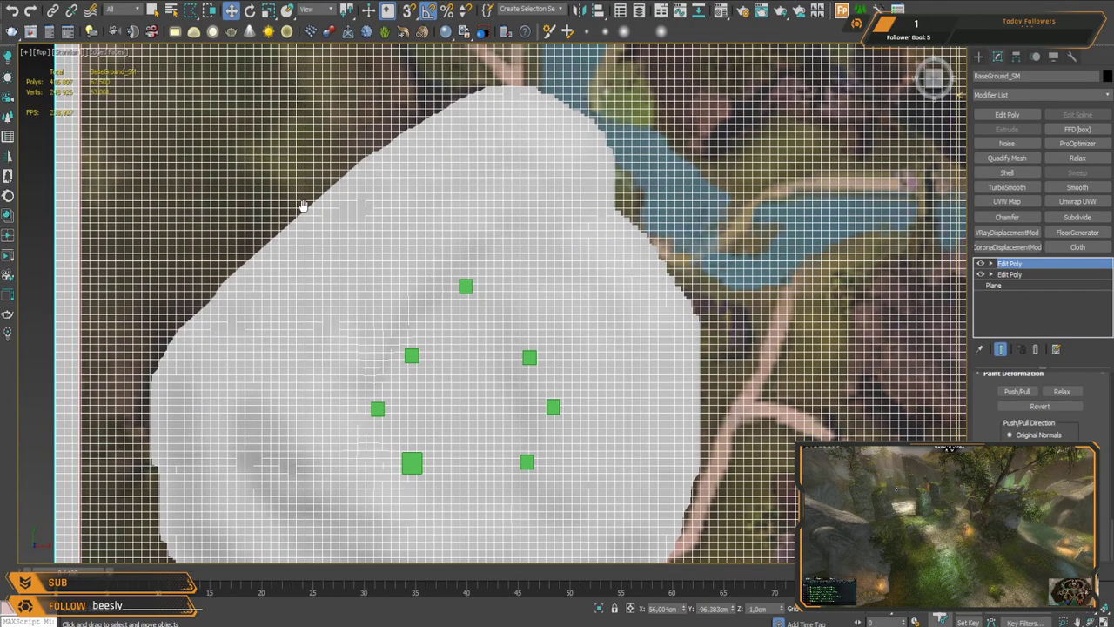
pyautogui.click(276, 160)
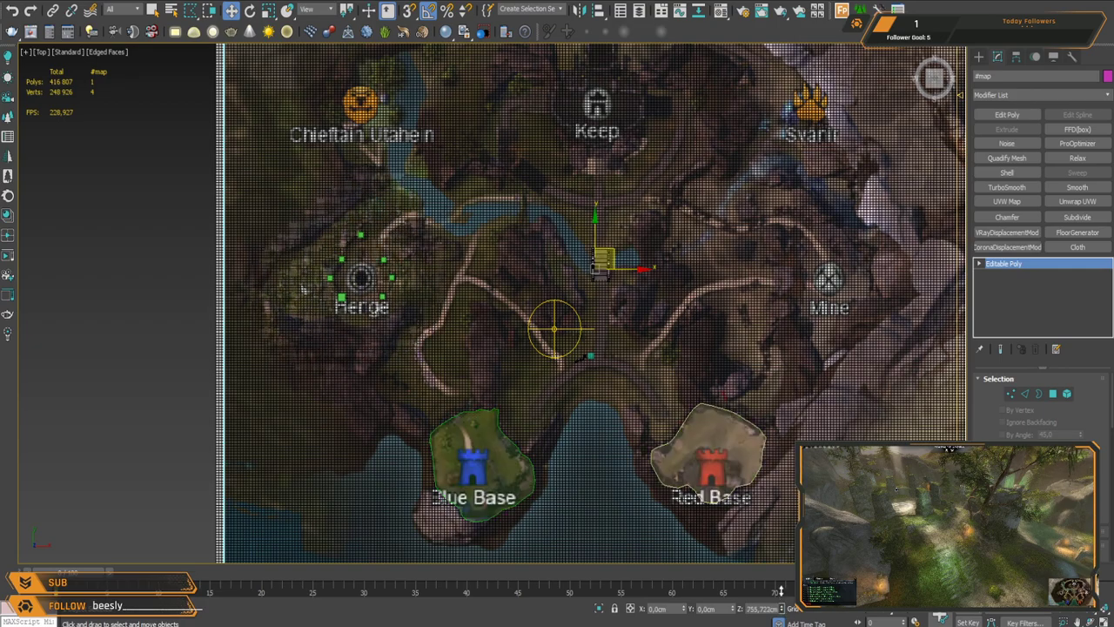
pyautogui.click(580, 358)
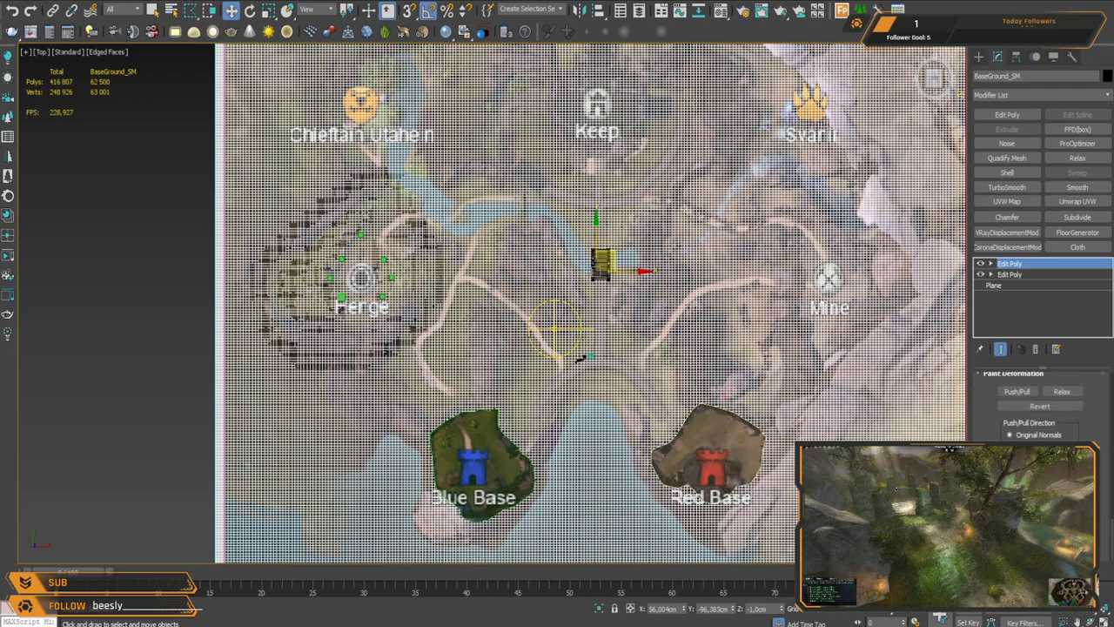
# Step: Extend the ridge along the southern edge of the path northeast of Henge towards the stone circle with the Push/Pull brush
pyautogui.click(1016, 392)
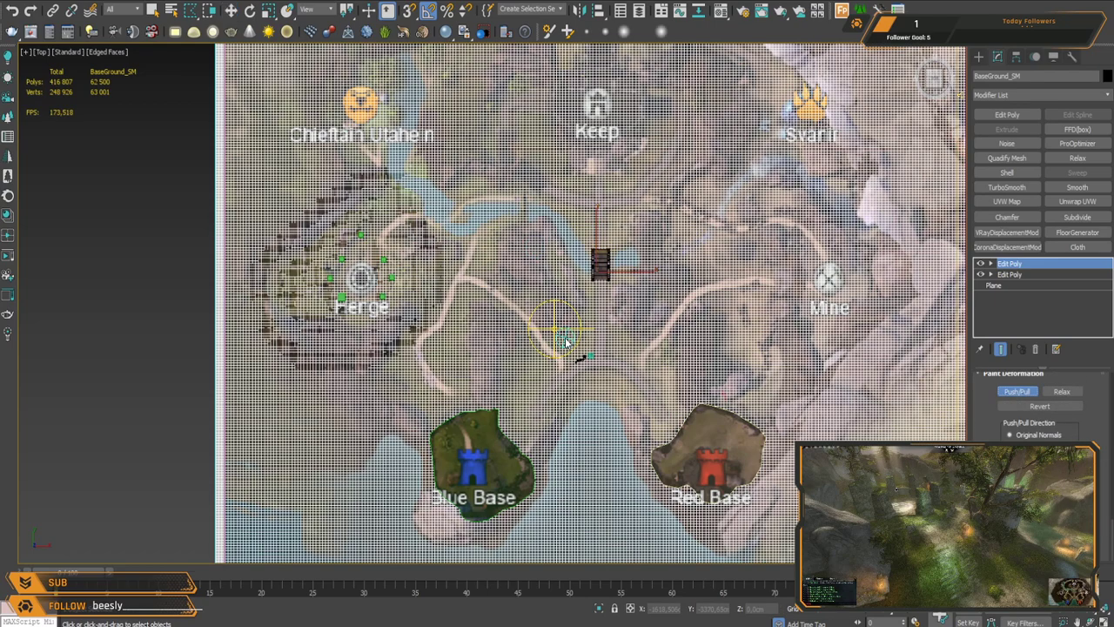
pyautogui.scroll(8, 418, 252)
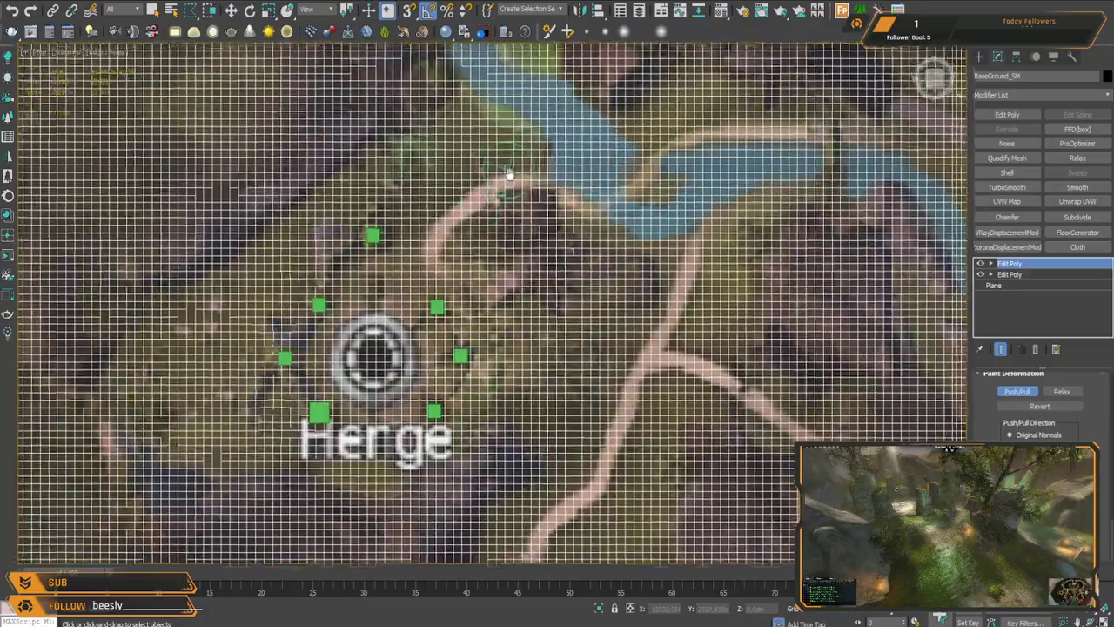
pyautogui.moveTo(510, 175); pyautogui.dragTo(516, 195, button='middle')
pyautogui.press('p')
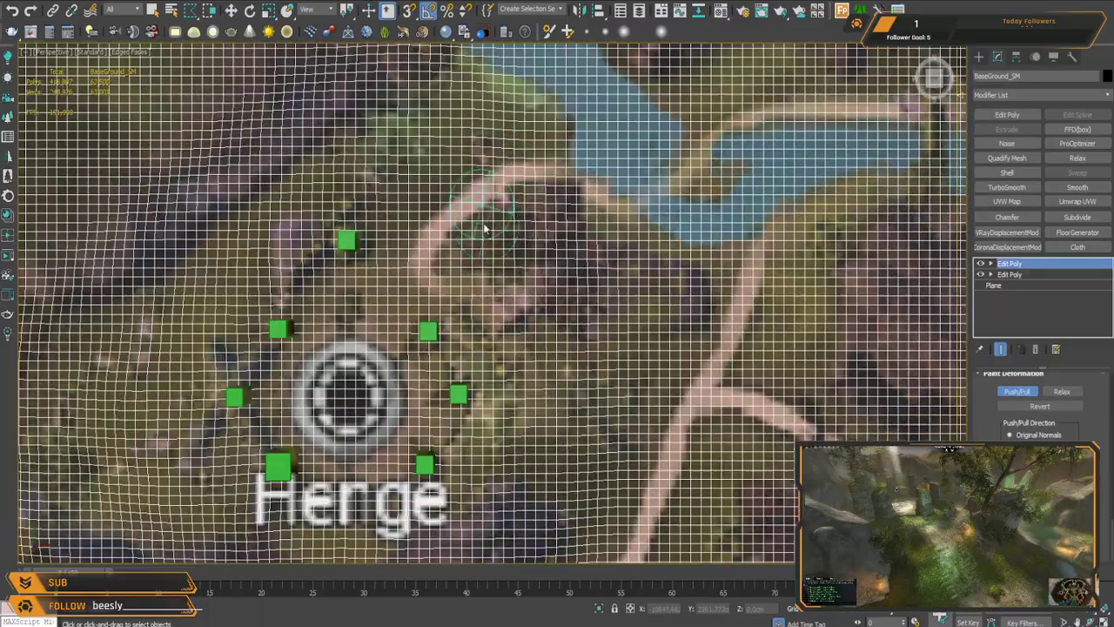
pyautogui.scroll(-4, 514, 217)
pyautogui.keyDown('alt'); pyautogui.moveTo(529, 256); pyautogui.dragTo(515, 179, button='middle'); pyautogui.keyUp('alt')
pyautogui.scroll(5, 481, 213)
pyautogui.scroll(3, 476, 228)
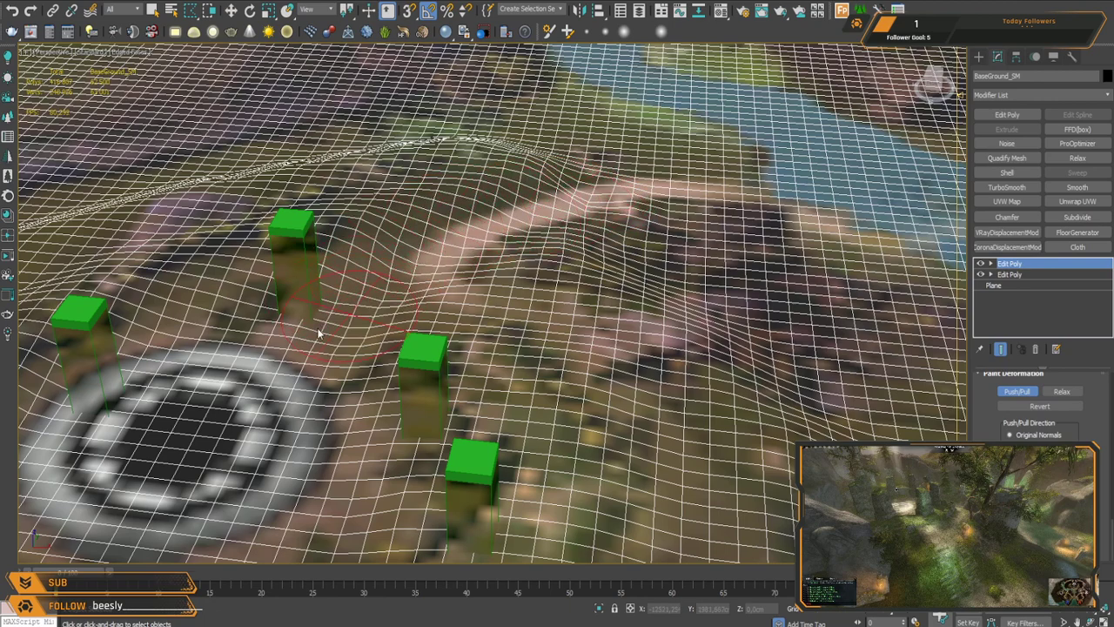
pyautogui.moveTo(634, 231); pyautogui.dragTo(377, 287)
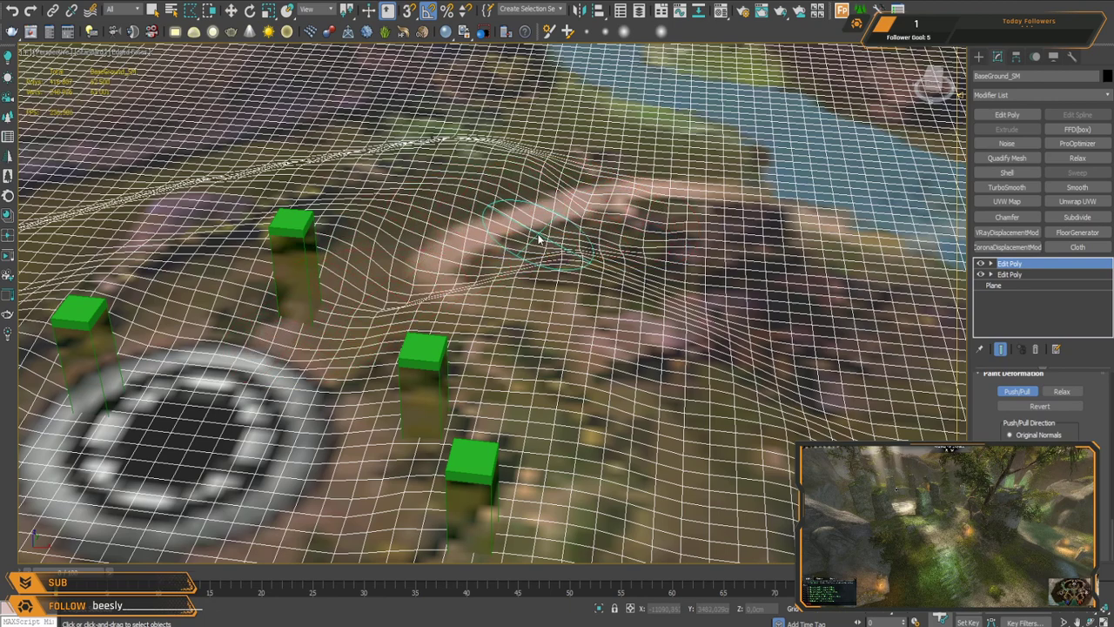
# Step: Undo the last Push/Pull stroke and relax the ground where the path enters Henge, between the northern and northeastern pillars
pyautogui.keyDown('alt'); pyautogui.moveTo(441, 341); pyautogui.dragTo(516, 320, button='middle'); pyautogui.keyUp('alt')
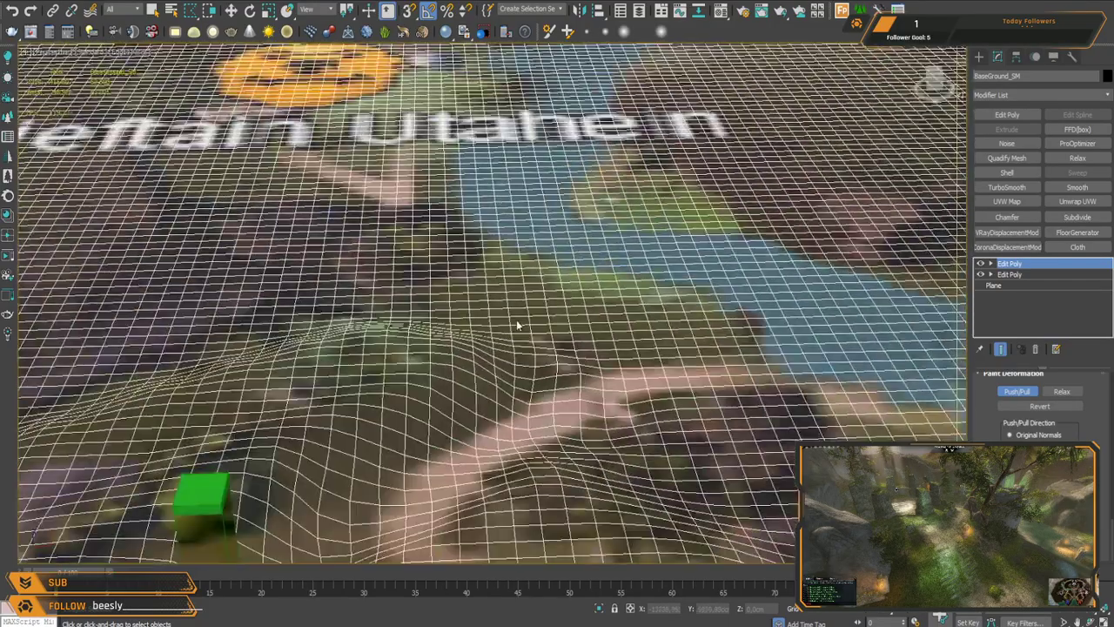
pyautogui.moveTo(503, 383)
pyautogui.mouseDown(button='middle')
pyautogui.moveTo(604, 239)
pyautogui.moveTo(629, 283)
pyautogui.mouseUp(button='middle')
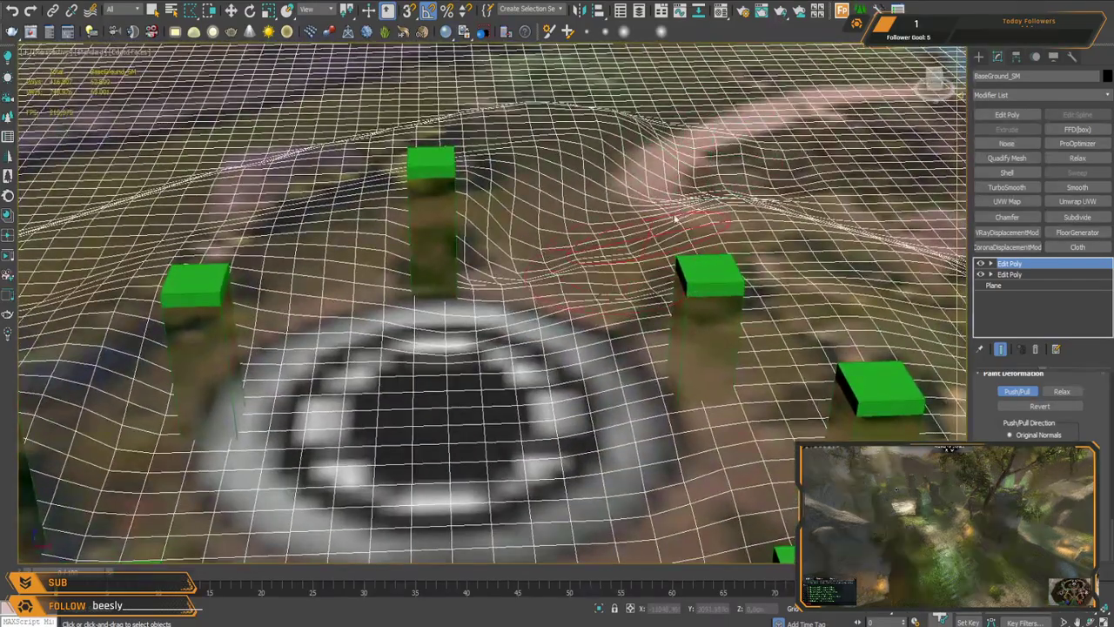
pyautogui.hotkey('ctrl', 'z')
pyautogui.moveTo(722, 249); pyautogui.dragTo(693, 262, button='middle')
pyautogui.click(1060, 391)
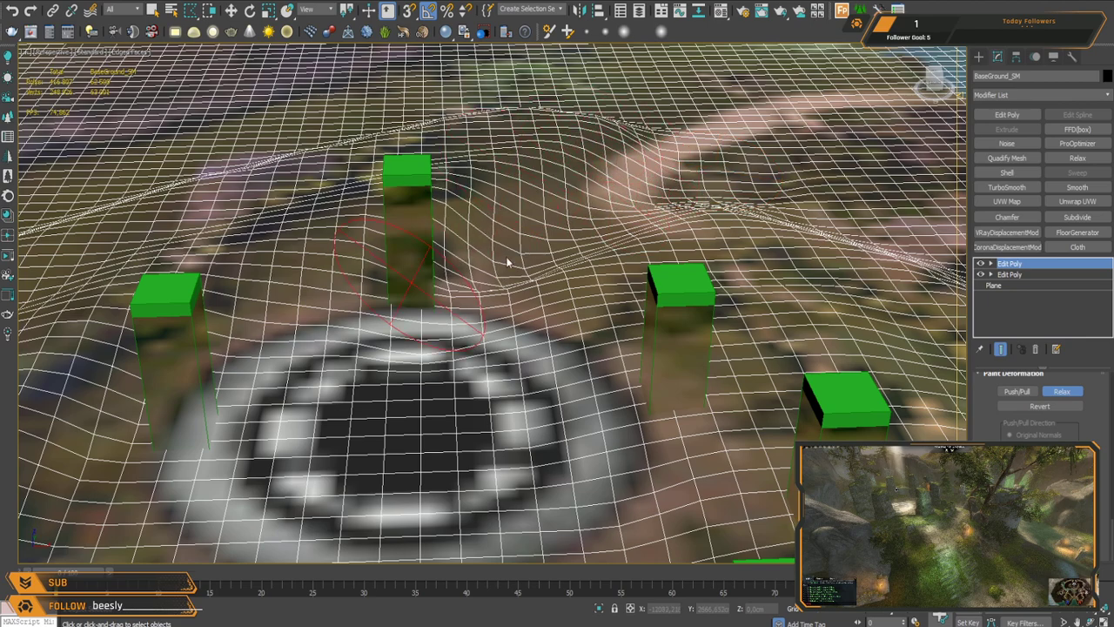
pyautogui.moveTo(485, 299); pyautogui.dragTo(519, 268)
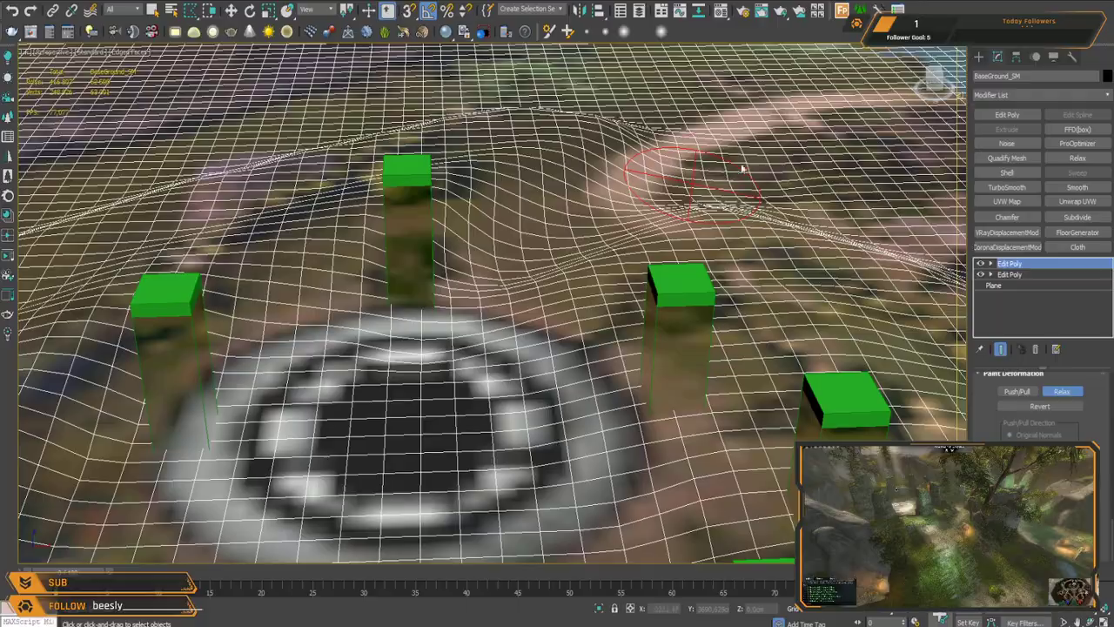
pyautogui.click(1066, 399)
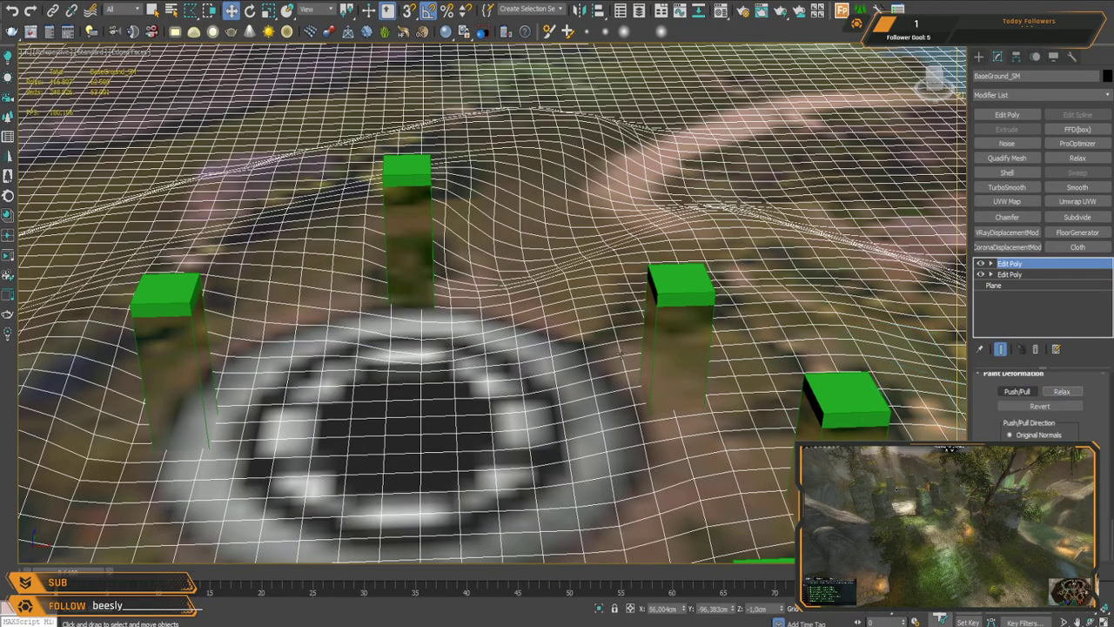
# Step: Examine the Henge terrain in relation to the river, paths, Blue Base and Keep from several angles and distances
pyautogui.scroll(-5, 513, 335)
pyautogui.moveTo(513, 335)
pyautogui.keyDown('alt'); pyautogui.mouseDown(button='middle')
pyautogui.moveTo(526, 287)
pyautogui.moveTo(522, 227)
pyautogui.mouseUp(button='middle'); pyautogui.keyUp('alt')
pyautogui.keyDown('alt'); pyautogui.moveTo(601, 348); pyautogui.dragTo(670, 383, button='middle'); pyautogui.keyUp('alt')
pyautogui.moveTo(670, 383); pyautogui.dragTo(438, 184, button='middle')
pyautogui.scroll(-5, 601, 270)
pyautogui.keyDown('alt'); pyautogui.moveTo(570, 316); pyautogui.dragTo(498, 175, button='middle'); pyautogui.keyUp('alt')
pyautogui.keyDown('alt'); pyautogui.moveTo(575, 241); pyautogui.dragTo(554, 208, button='middle'); pyautogui.keyUp('alt')
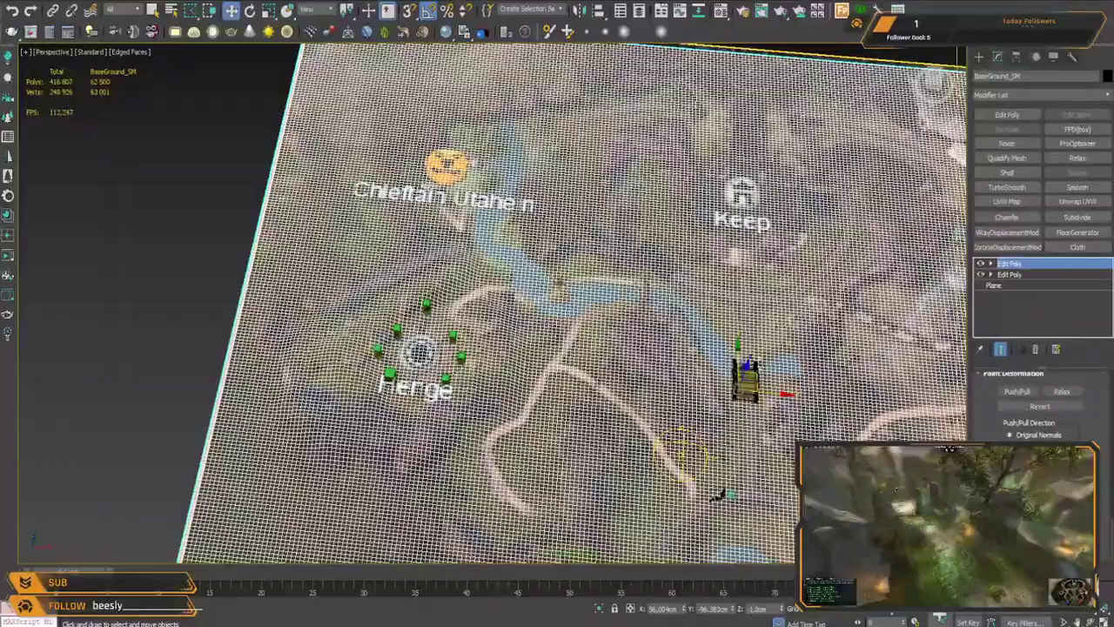
pyautogui.moveTo(682, 454); pyautogui.dragTo(520, 199, button='middle')
pyautogui.scroll(5, 520, 199)
pyautogui.moveTo(747, 426); pyautogui.dragTo(777, 389, button='middle')
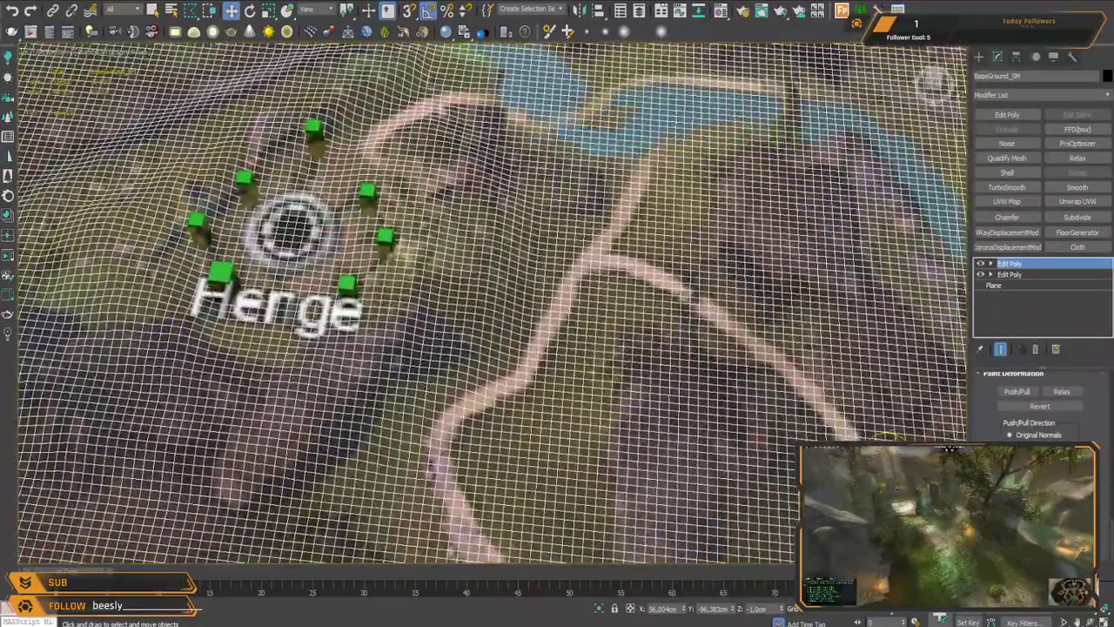
pyautogui.scroll(-3, 778, 389)
pyautogui.keyDown('alt'); pyautogui.moveTo(777, 389); pyautogui.dragTo(627, 183); pyautogui.keyUp('alt')
pyautogui.keyDown('alt'); pyautogui.moveTo(627, 182); pyautogui.dragTo(561, 261, button='middle'); pyautogui.keyUp('alt')
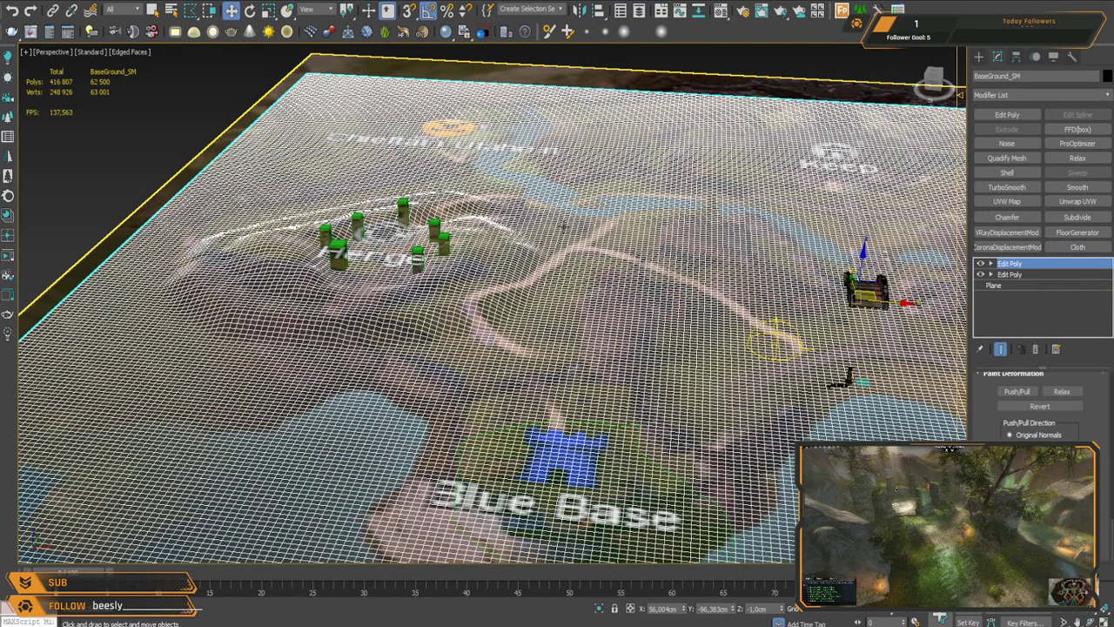
pyautogui.moveTo(682, 318); pyautogui.dragTo(451, 286, button='middle')
pyautogui.scroll(-3, 468, 339)
pyautogui.keyDown('alt'); pyautogui.moveTo(451, 339); pyautogui.dragTo(570, 320, button='middle'); pyautogui.keyUp('alt')
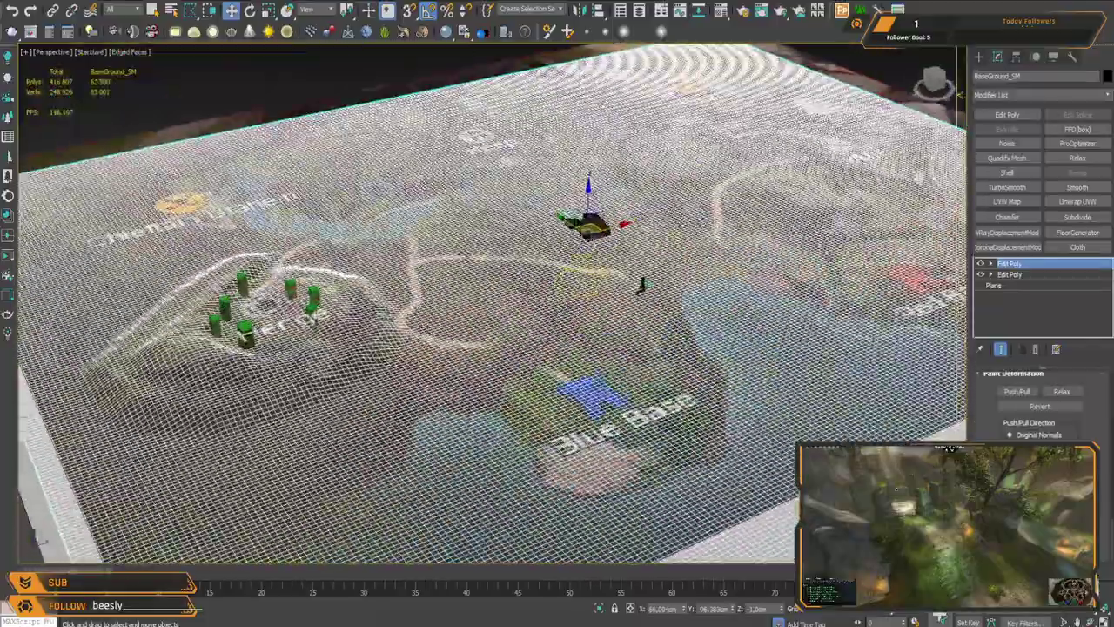
pyautogui.scroll(4, 584, 266)
pyautogui.scroll(-4, 560, 265)
pyautogui.moveTo(827, 222); pyautogui.dragTo(719, 194, button='middle')
pyautogui.moveTo(582, 189); pyautogui.dragTo(640, 288, button='middle')
pyautogui.moveTo(401, 339); pyautogui.dragTo(579, 313, button='middle')
pyautogui.scroll(4, 446, 263)
pyautogui.scroll(-2, 516, 274)
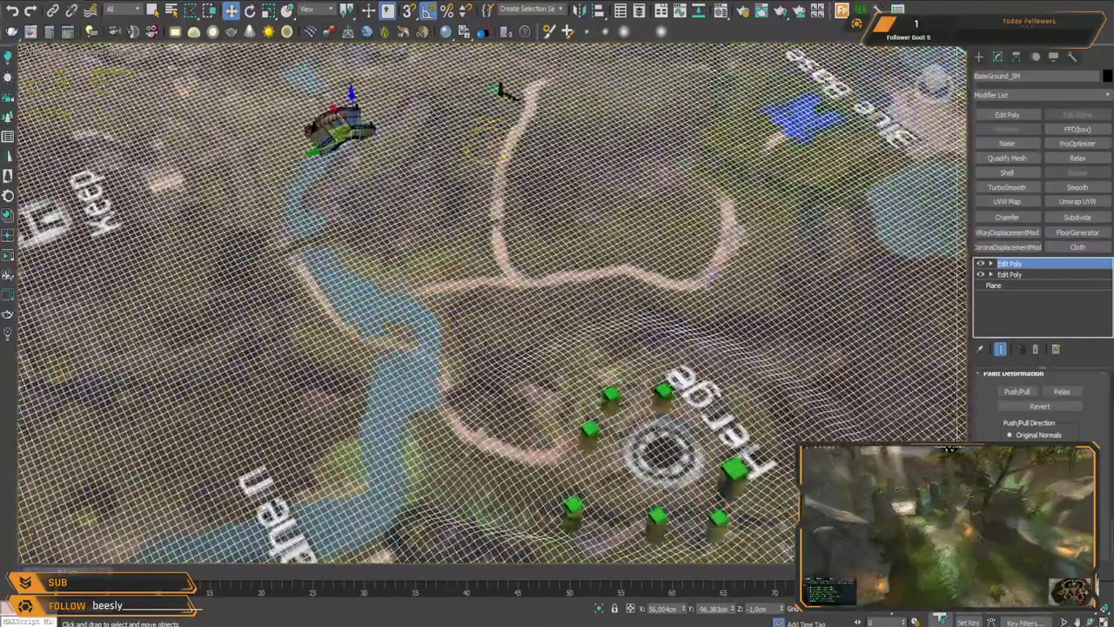
pyautogui.scroll(-5, 578, 313)
pyautogui.keyDown('alt'); pyautogui.moveTo(579, 357); pyautogui.dragTo(855, 323, button='middle'); pyautogui.keyUp('alt')
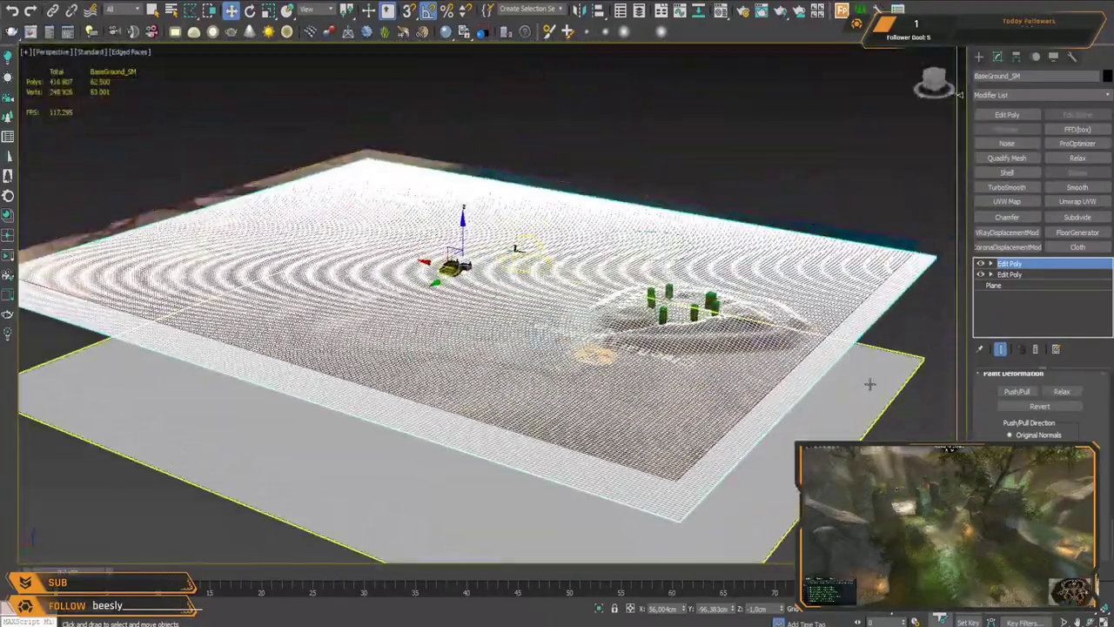
# Step: Lower the #map reference plane about 907 cm beneath the Henge hill, reselect BaseGround_SM and save the scene
pyautogui.click(469, 211)
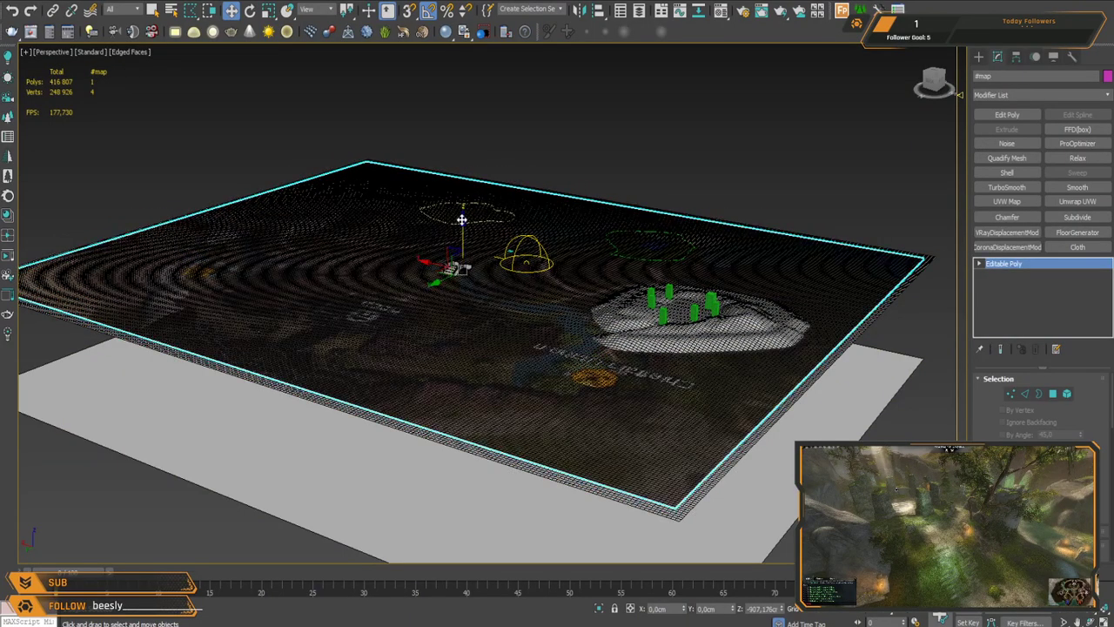
pyautogui.keyDown('alt'); pyautogui.moveTo(465, 219); pyautogui.dragTo(459, 240, button='middle'); pyautogui.keyUp('alt')
pyautogui.scroll(5, 610, 292)
pyautogui.click(601, 283)
pyautogui.keyDown('alt'); pyautogui.moveTo(592, 261); pyautogui.dragTo(596, 301, button='middle'); pyautogui.keyUp('alt')
pyautogui.hotkey('ctrl', 's')
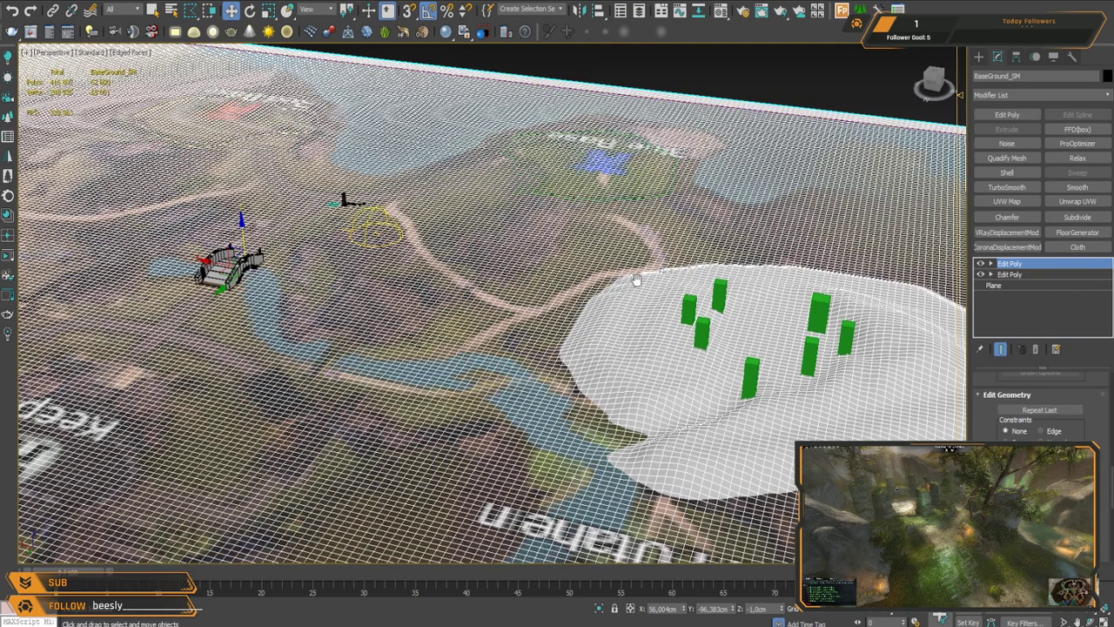
# Step: Raise the Blue Base outline shape above the ground to a Z position of about 993 cm and check its height from the side
pyautogui.scroll(5, 636, 277)
pyautogui.keyDown('alt'); pyautogui.moveTo(623, 237); pyautogui.dragTo(649, 301, button='middle'); pyautogui.keyUp('alt')
pyautogui.scroll(-5, 731, 248)
pyautogui.click(666, 299)
pyautogui.click(666, 299)
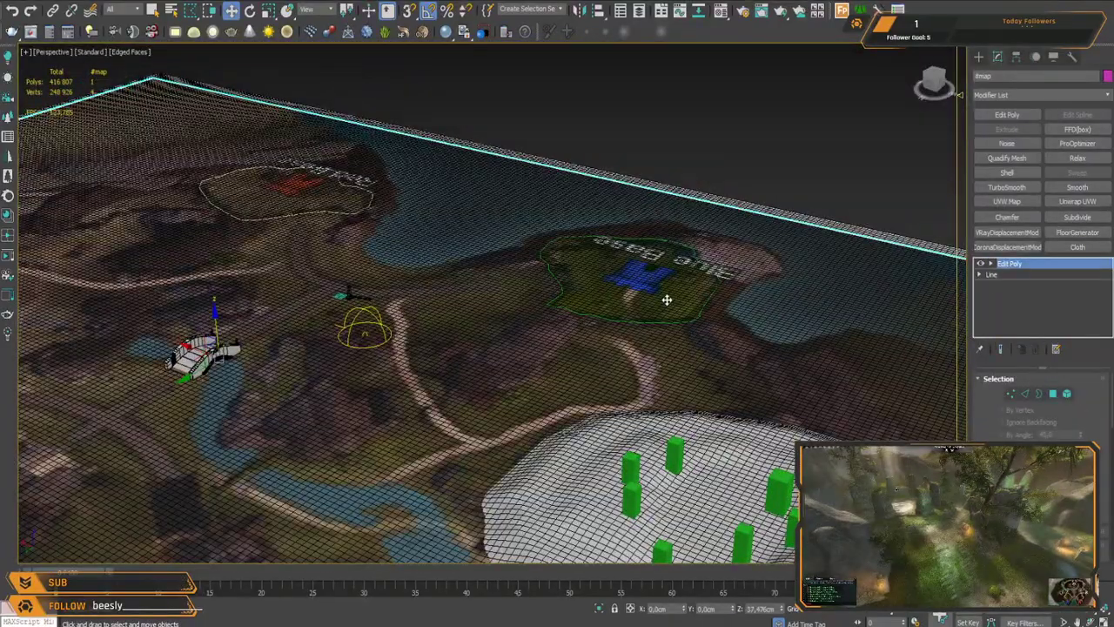
pyautogui.moveTo(625, 235); pyautogui.dragTo(628, 202)
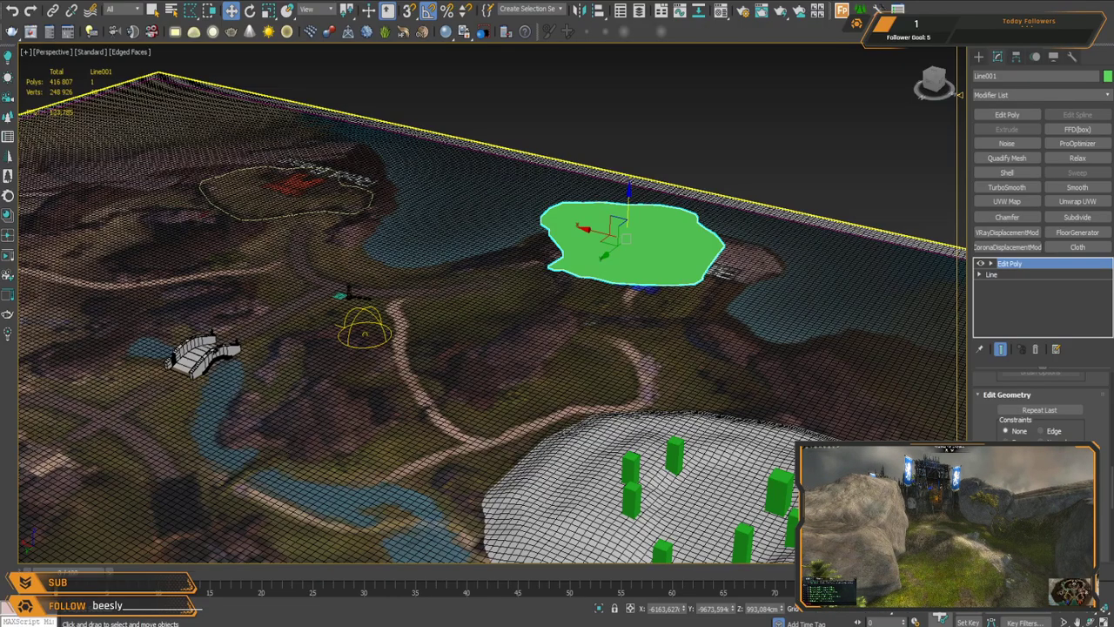
pyautogui.keyDown('alt'); pyautogui.moveTo(666, 342); pyautogui.dragTo(688, 382, button='middle'); pyautogui.keyUp('alt')
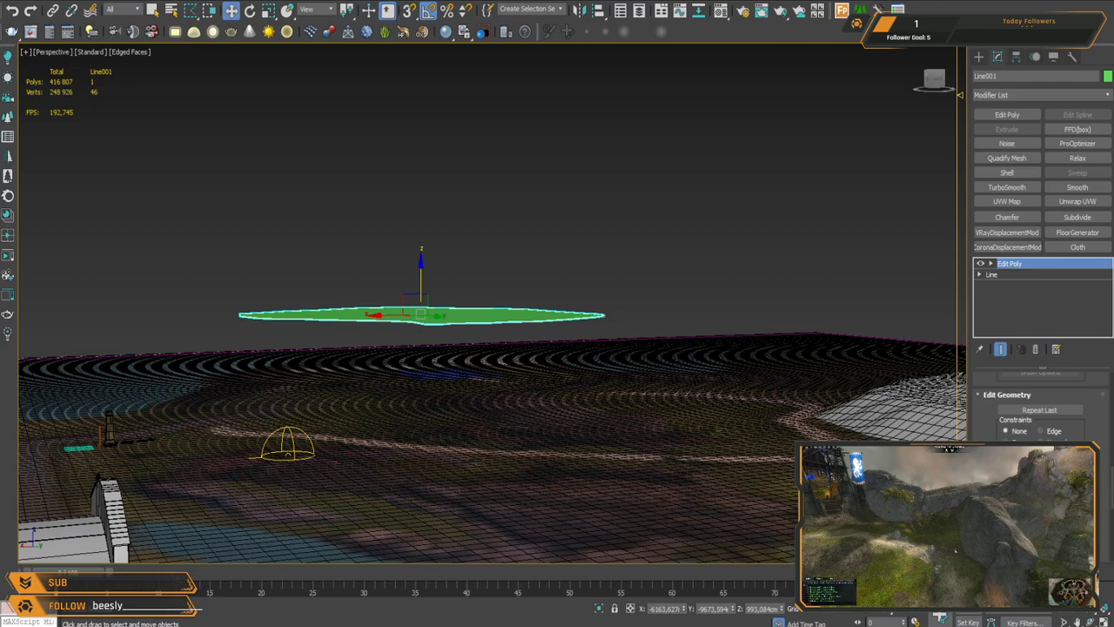
# Step: Set the Blue Base and Red Base outline shapes to a Z position of 1100 cm
pyautogui.keyDown('alt'); pyautogui.moveTo(583, 334); pyautogui.dragTo(415, 242, button='middle'); pyautogui.keyUp('alt')
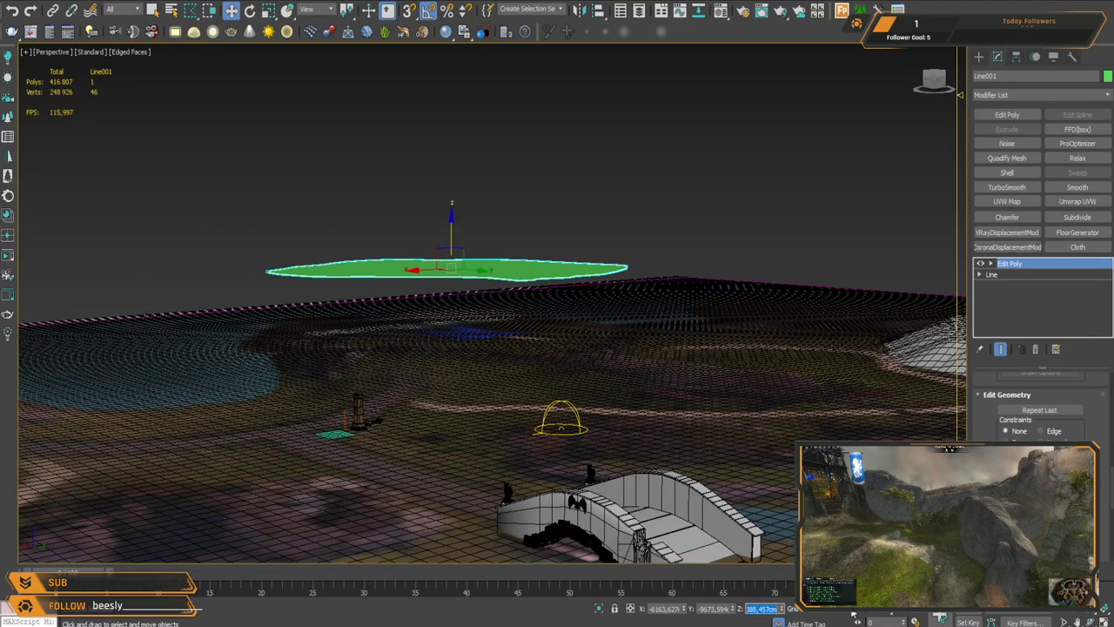
pyautogui.moveTo(456, 318); pyautogui.dragTo(571, 350, button='middle')
pyautogui.click(440, 359)
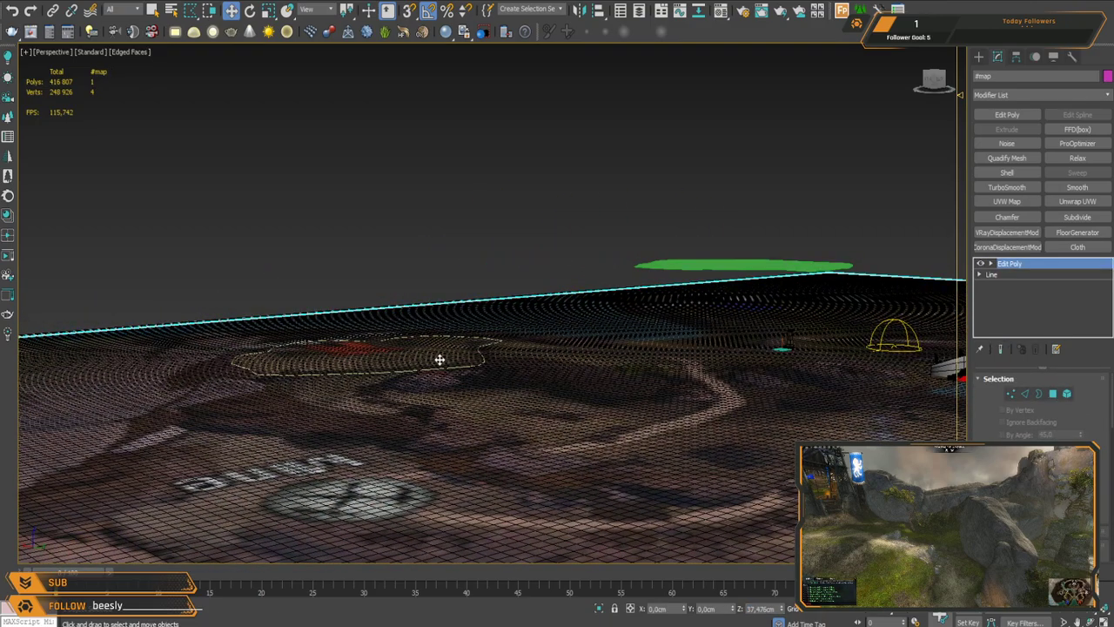
pyautogui.click(440, 359)
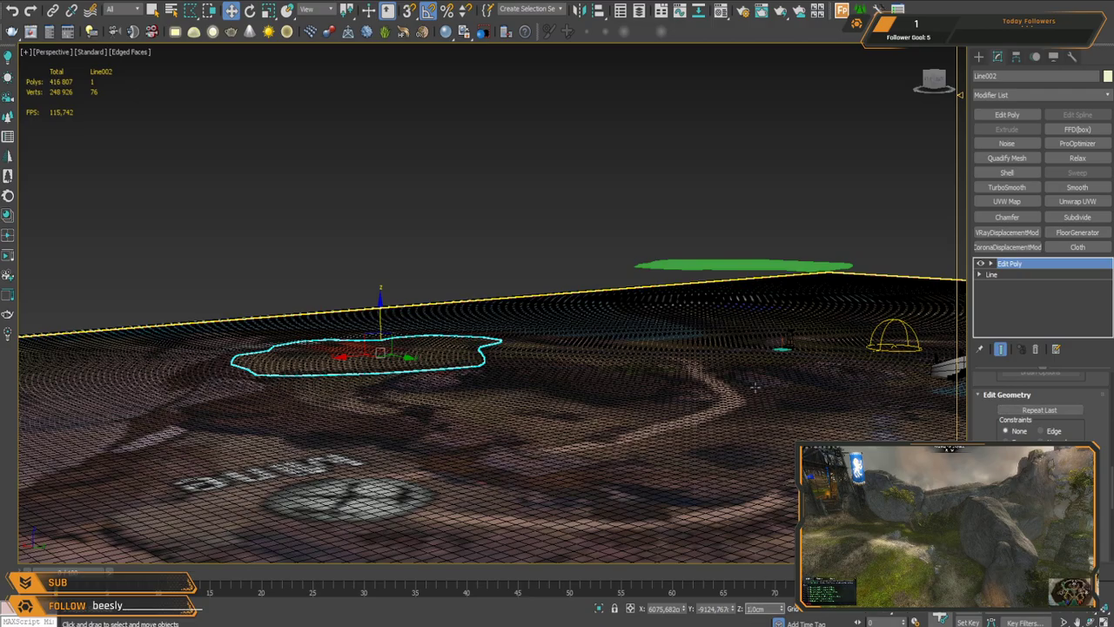
pyautogui.write('00')
pyautogui.press('Return')
pyautogui.moveTo(765, 322); pyautogui.dragTo(574, 348, button='middle')
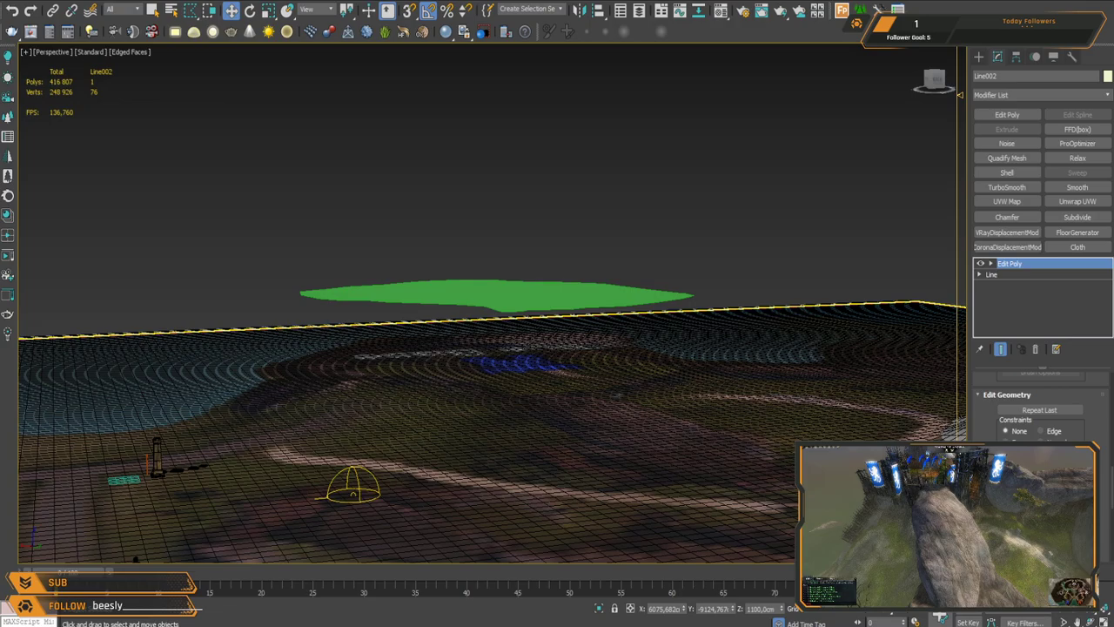
# Step: Extend the Blue Base outline's border downward to form side walls reaching towards the ground
pyautogui.click(497, 298)
pyautogui.moveTo(533, 281); pyautogui.dragTo(574, 288, button='middle')
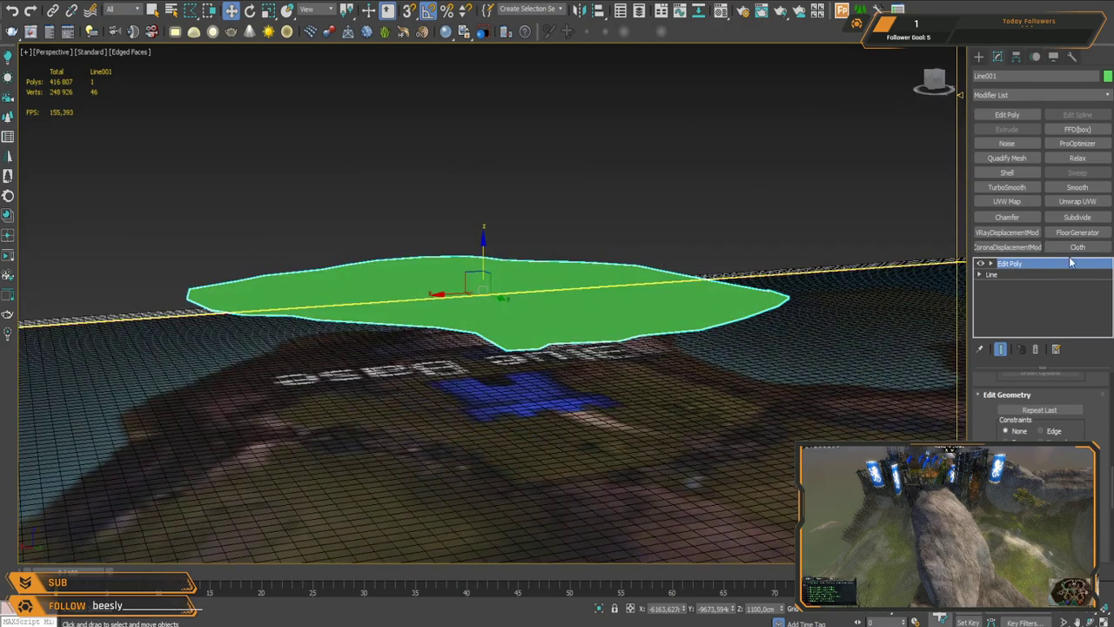
pyautogui.press('3')
pyautogui.click(559, 343)
pyautogui.keyDown('shift'); pyautogui.moveTo(555, 246); pyautogui.dragTo(558, 271); pyautogui.keyUp('shift')
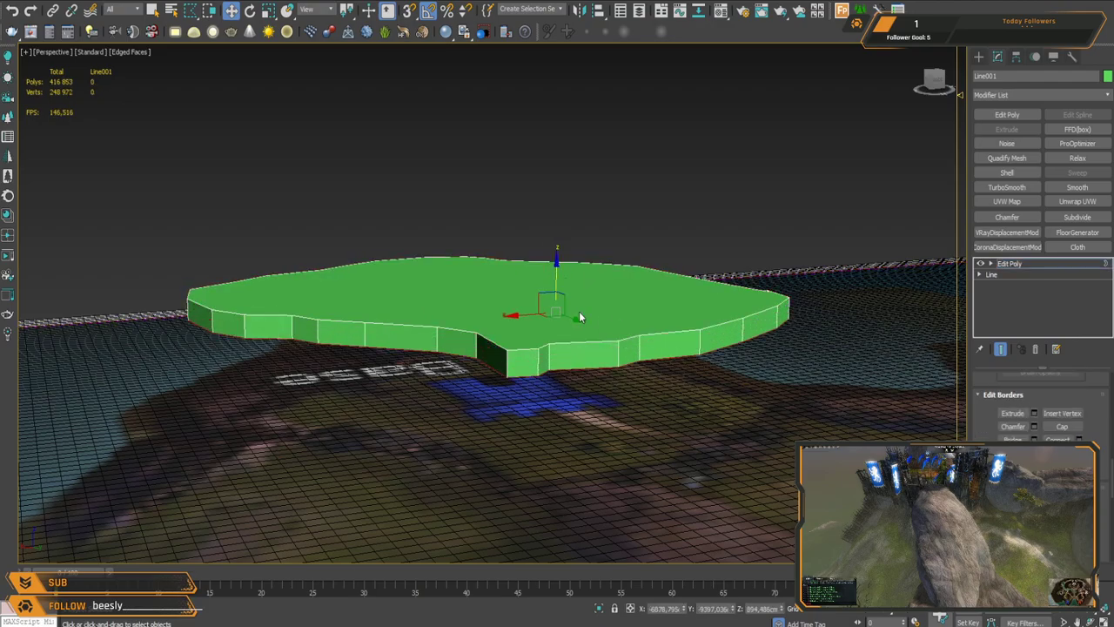
pyautogui.moveTo(567, 411); pyautogui.dragTo(578, 358, button='middle')
pyautogui.moveTo(568, 231); pyautogui.dragTo(559, 320)
# Step: Flare the Blue Base walls outward by scaling their bottom border horizontally, judging the slope from the side
pyautogui.keyDown('alt'); pyautogui.moveTo(559, 317); pyautogui.dragTo(547, 288, button='middle'); pyautogui.keyUp('alt')
pyautogui.moveTo(548, 288); pyautogui.dragTo(546, 282)
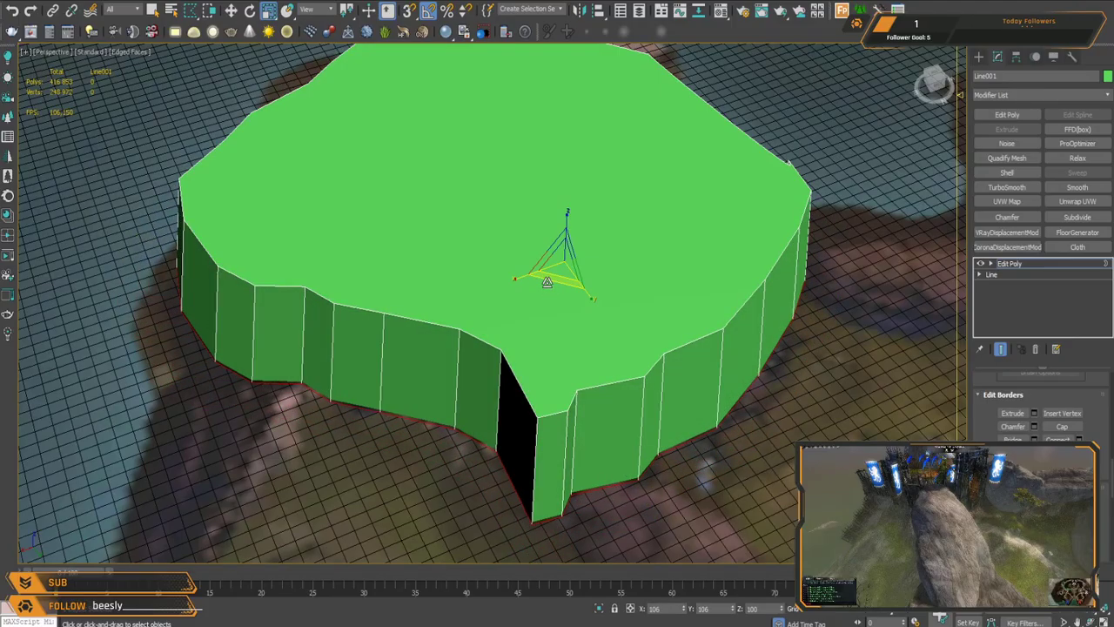
pyautogui.moveTo(639, 331)
pyautogui.keyDown('alt'); pyautogui.mouseDown(button='middle')
pyautogui.moveTo(572, 313)
pyautogui.moveTo(590, 311)
pyautogui.moveTo(590, 331)
pyautogui.moveTo(627, 316)
pyautogui.moveTo(619, 323)
pyautogui.mouseUp(button='middle'); pyautogui.keyUp('alt')
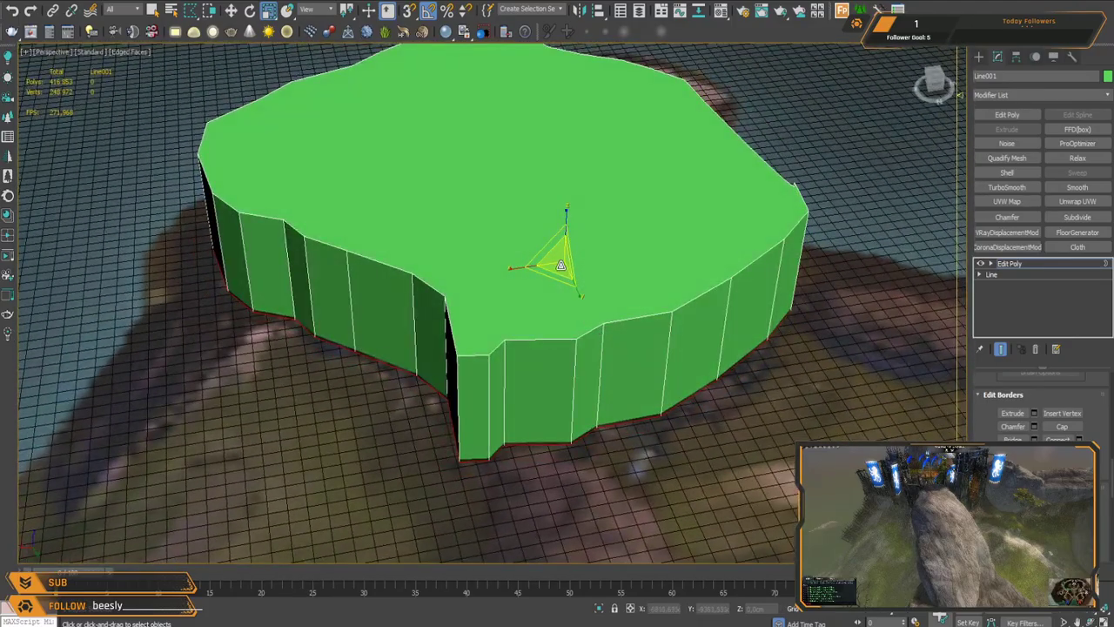
pyautogui.keyDown('alt'); pyautogui.moveTo(559, 255); pyautogui.dragTo(626, 264, button='middle'); pyautogui.keyUp('alt')
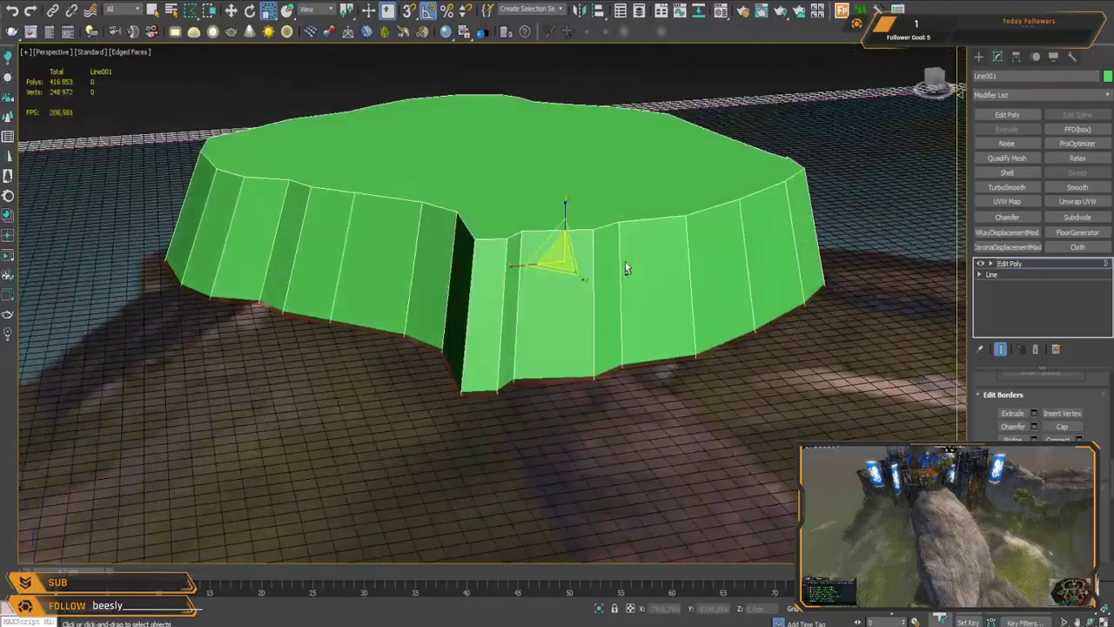
pyautogui.keyDown('alt'); pyautogui.moveTo(557, 283); pyautogui.dragTo(531, 357, button='middle'); pyautogui.keyUp('alt')
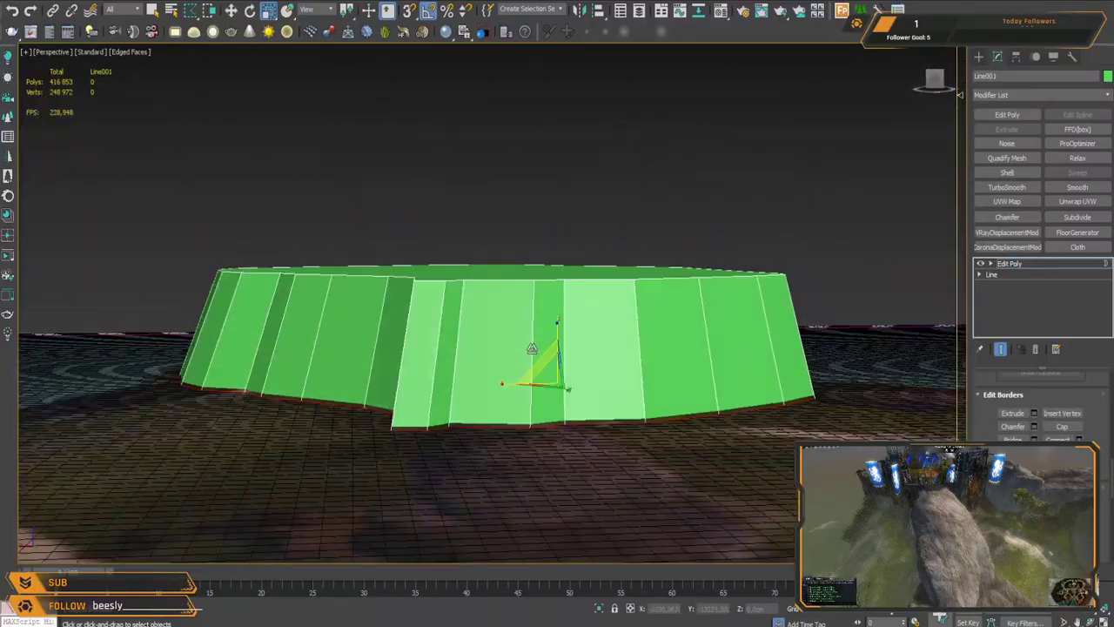
# Step: Add two horizontal edge loops around the Blue Base walls and scale both outward to about 102%
pyautogui.press('2')
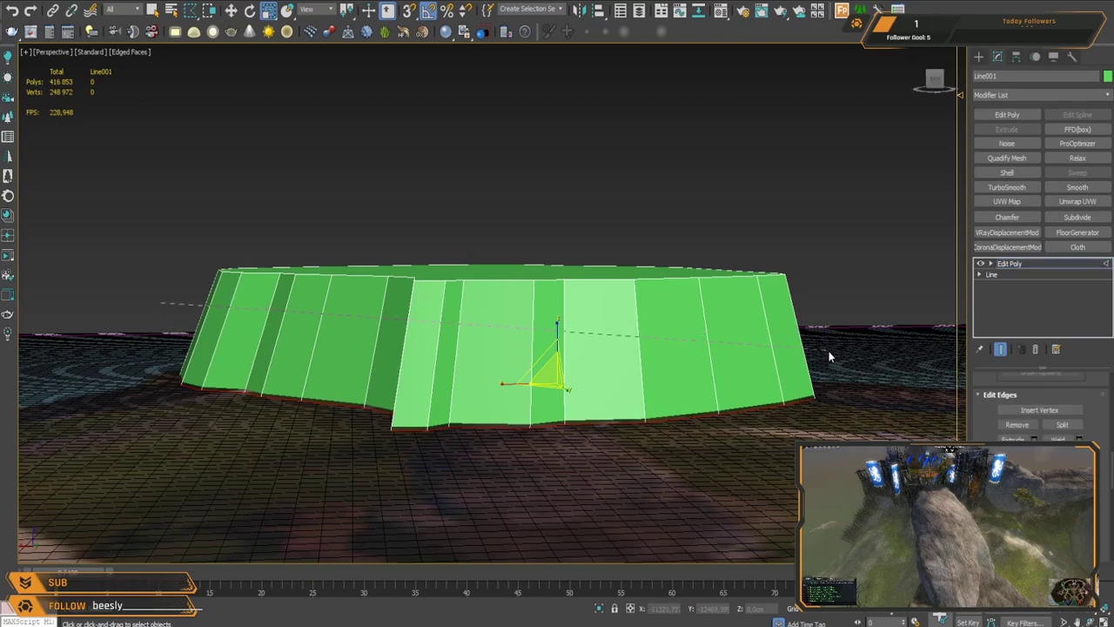
pyautogui.click(161, 316)
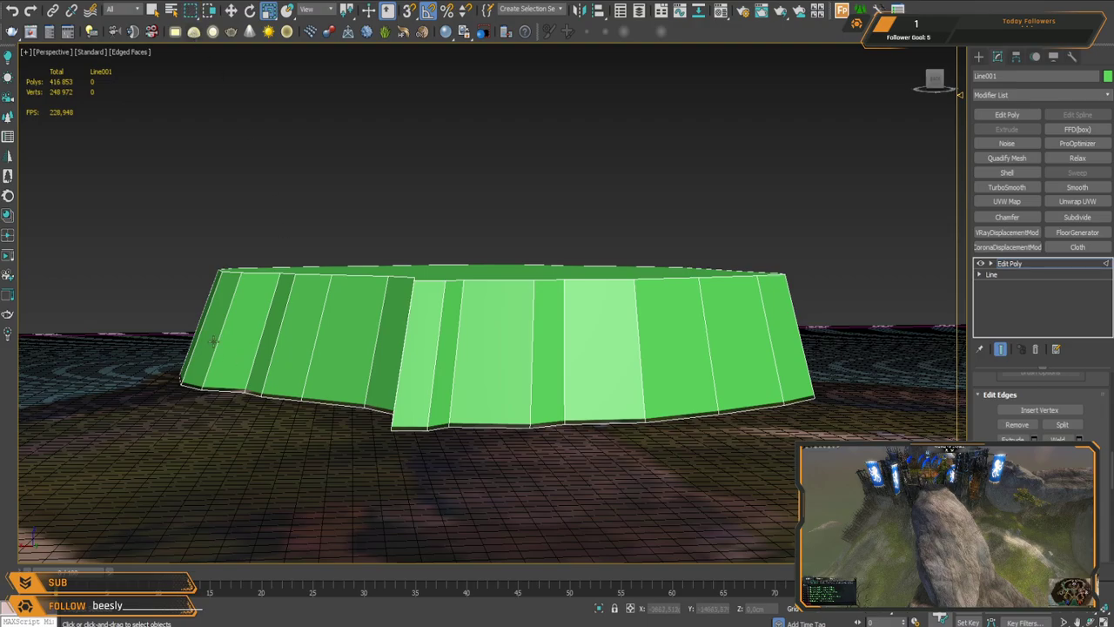
pyautogui.moveTo(813, 323); pyautogui.dragTo(834, 333)
pyautogui.hotkey('ctrl', 'shift', 'e')
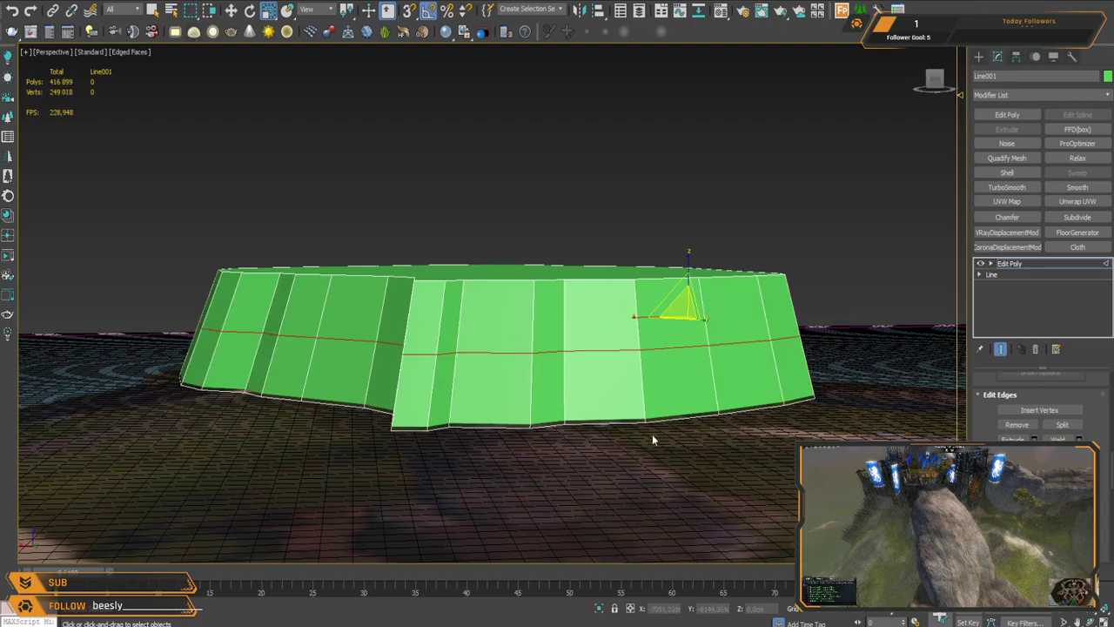
pyautogui.click(500, 308)
pyautogui.click(504, 369)
pyautogui.keyDown('alt'); pyautogui.moveTo(473, 370); pyautogui.dragTo(486, 395, button='middle'); pyautogui.keyUp('alt')
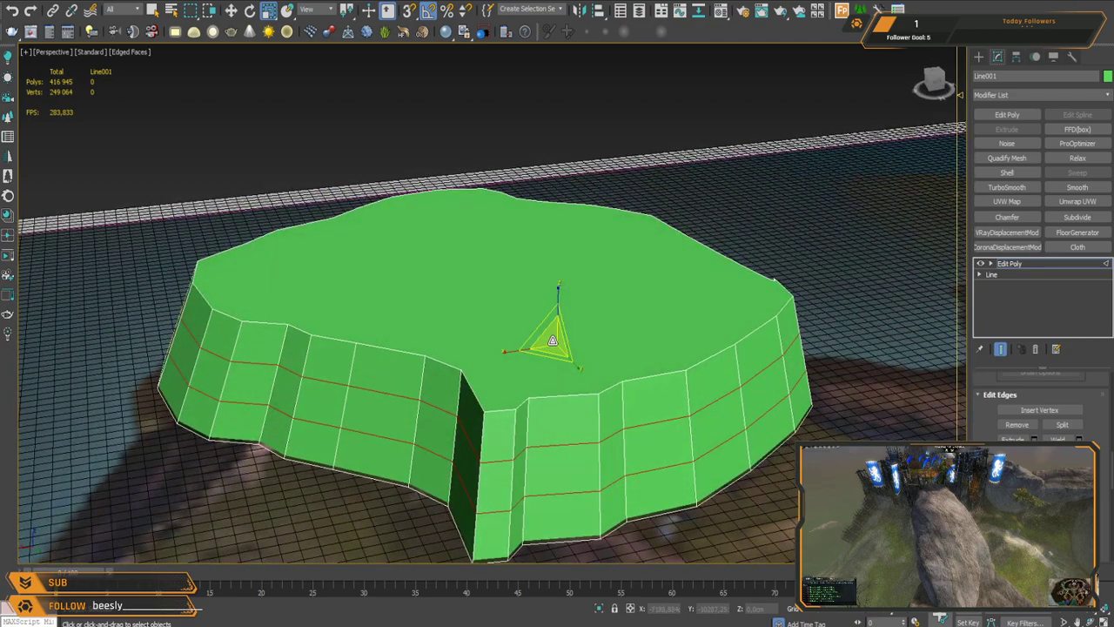
pyautogui.moveTo(552, 340); pyautogui.dragTo(554, 338)
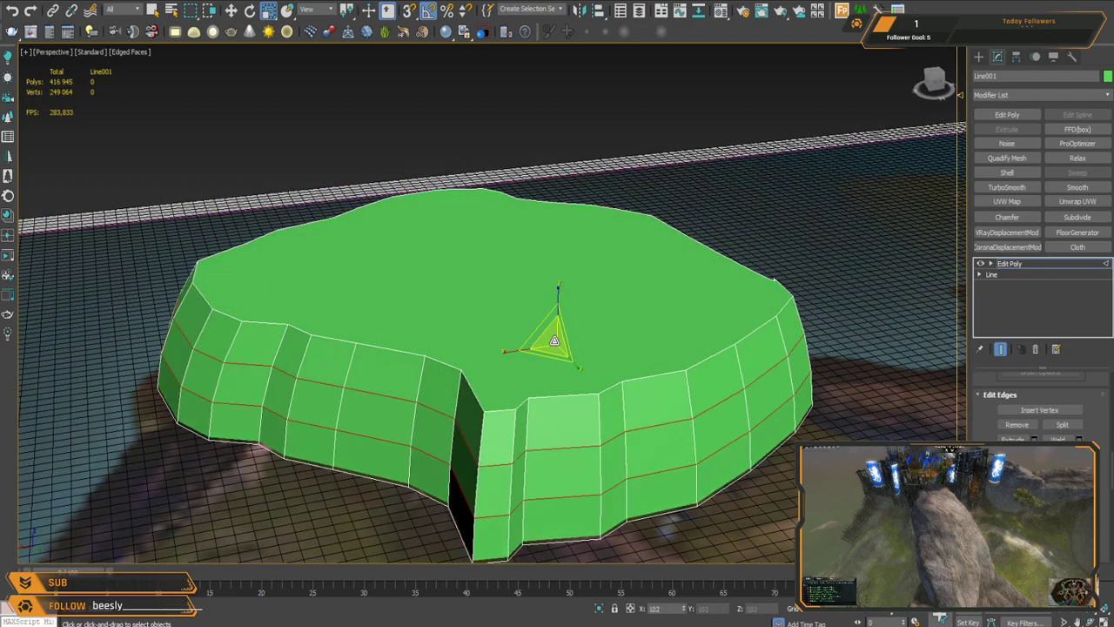
# Step: Select only the upper edge loop of the Blue Base walls and adjust its horizontal scale to round the profile
pyautogui.click(332, 384)
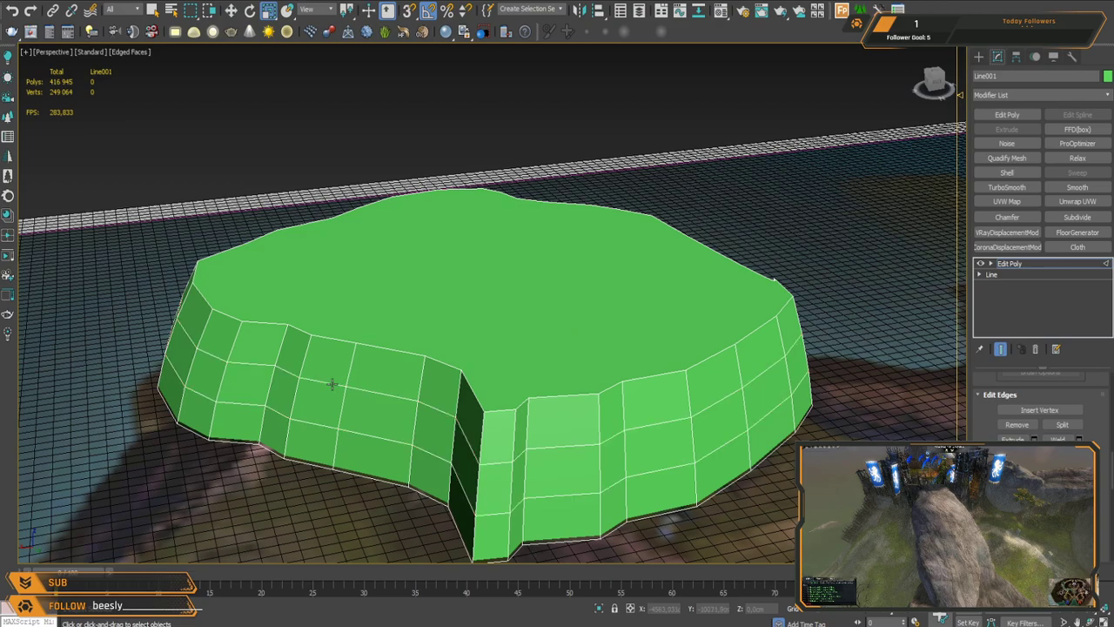
pyautogui.click(331, 384)
pyautogui.scroll(5, 1039, 405)
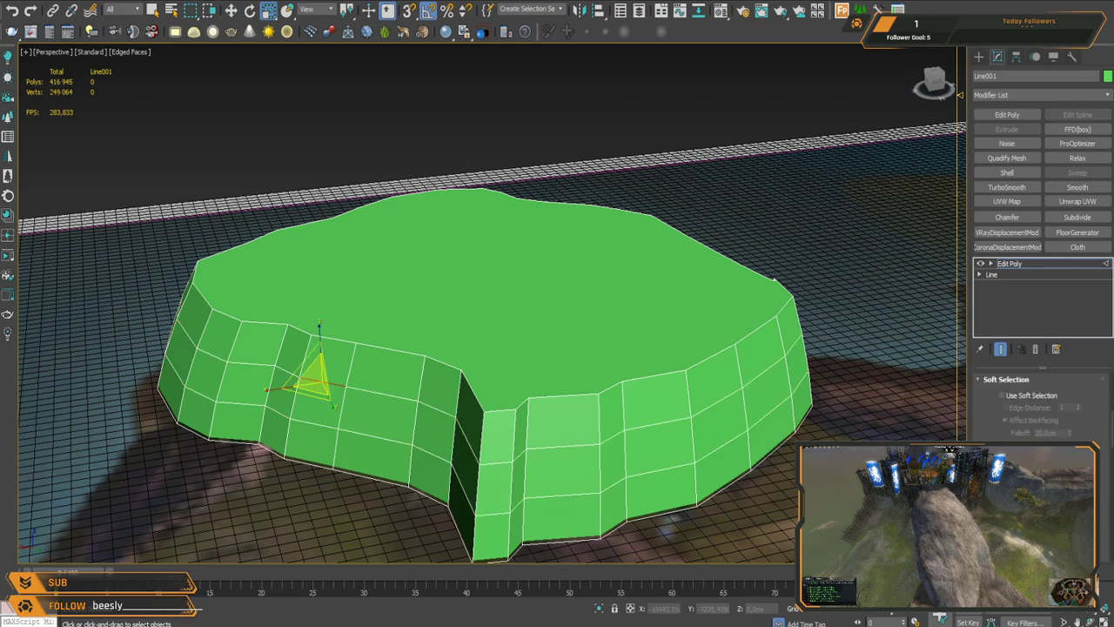
pyautogui.click(1058, 430)
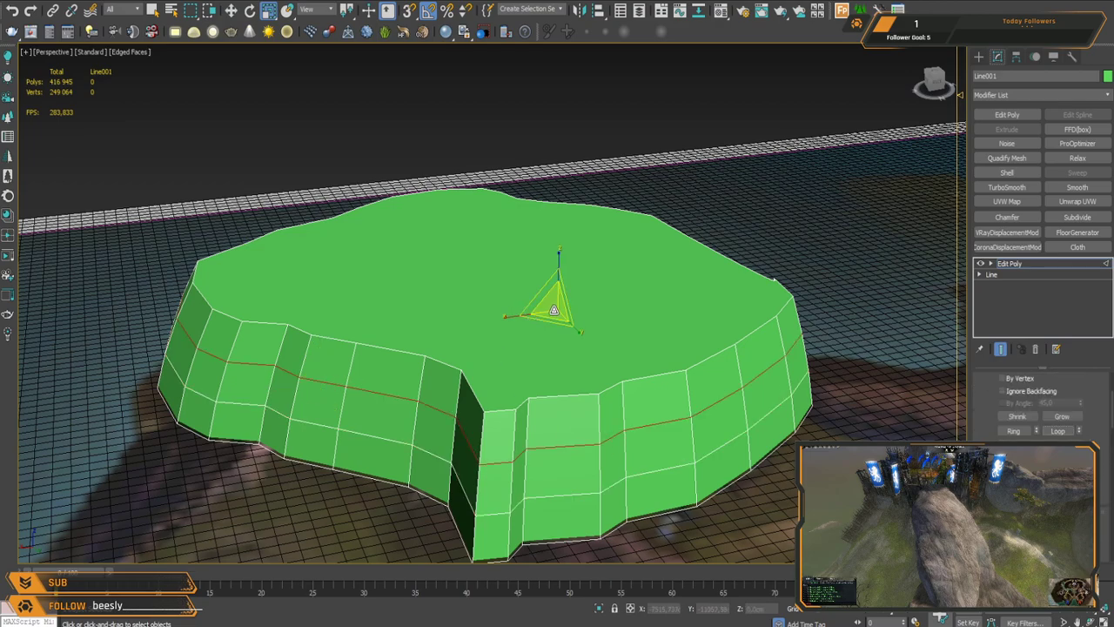
pyautogui.moveTo(552, 303); pyautogui.dragTo(553, 303)
pyautogui.scroll(4, 550, 419)
pyautogui.moveTo(547, 432); pyautogui.dragTo(571, 373, button='middle')
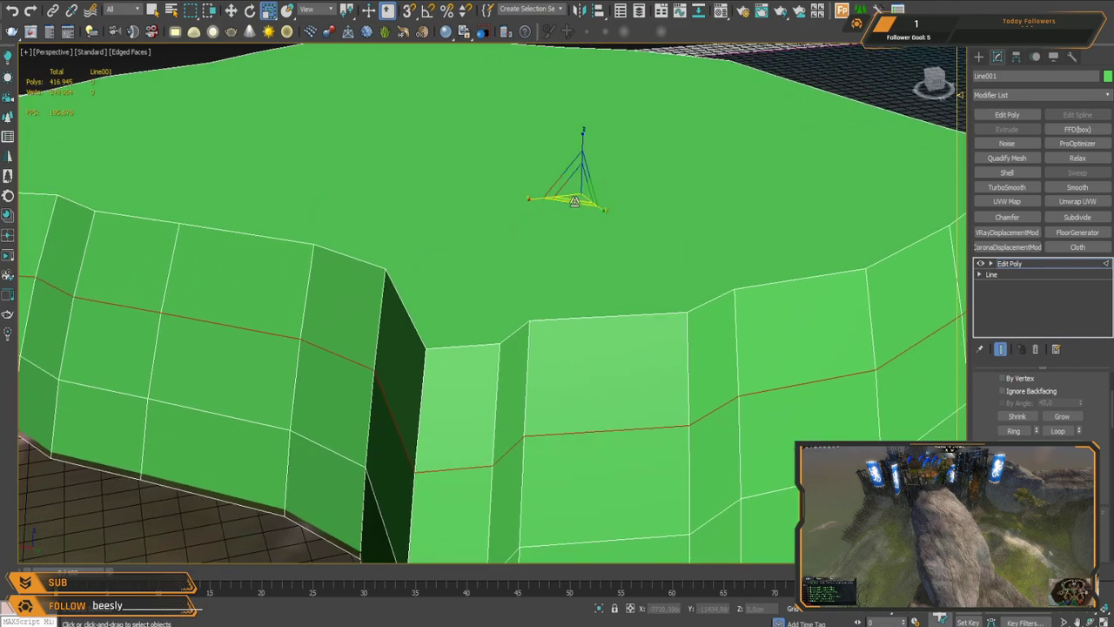
pyautogui.moveTo(576, 184); pyautogui.dragTo(585, 248)
pyautogui.keyDown('alt'); pyautogui.moveTo(585, 243); pyautogui.dragTo(589, 289, button='middle'); pyautogui.keyUp('alt')
# Step: Undo the last scaling of the upper wall loop and scale that loop slightly inward horizontally
pyautogui.moveTo(637, 225); pyautogui.dragTo(668, 618)
pyautogui.hotkey('ctrl', 'z')
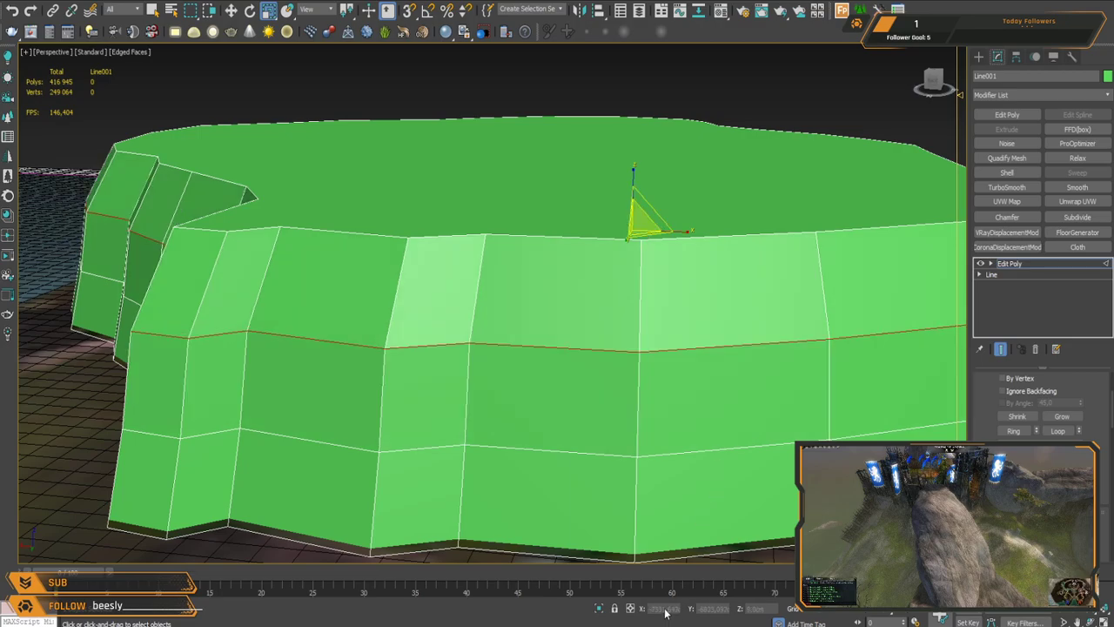
pyautogui.scroll(5, 601, 274)
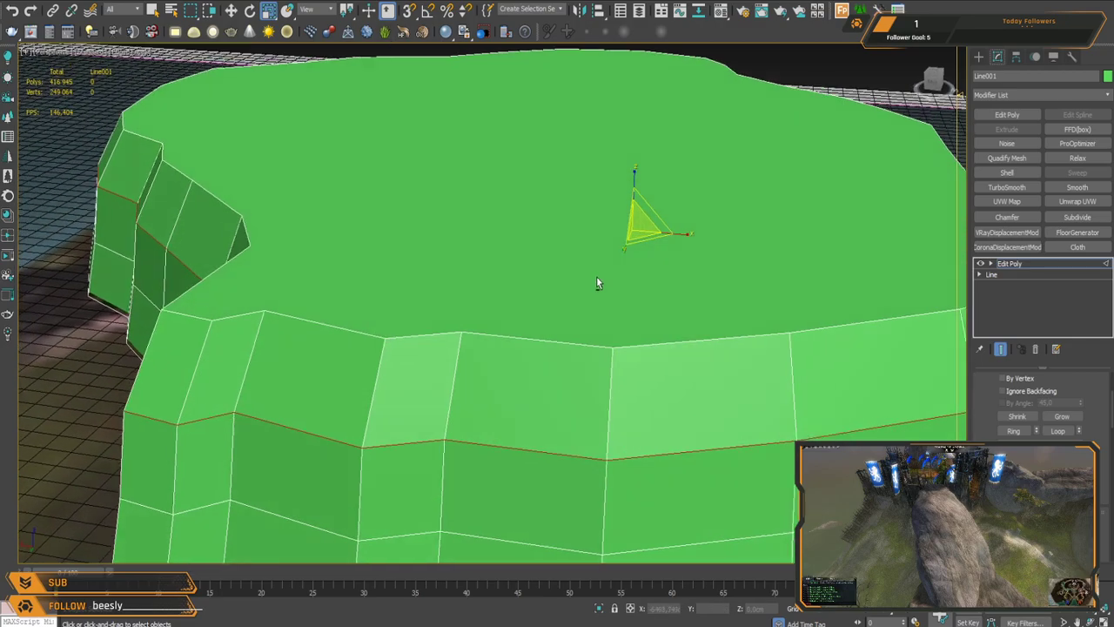
pyautogui.scroll(-5, 598, 265)
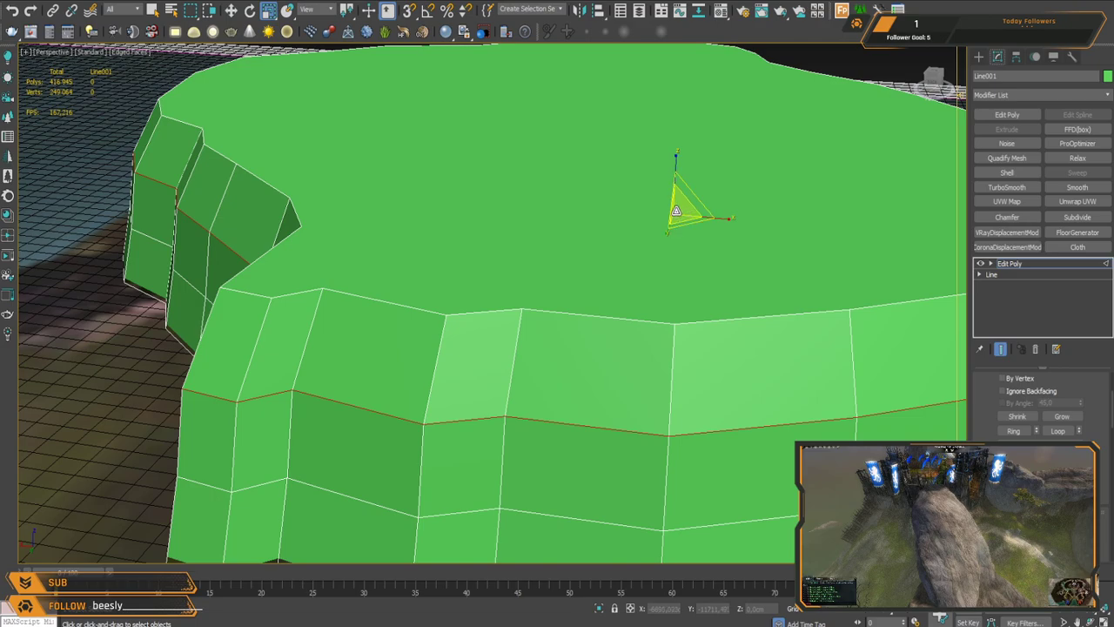
pyautogui.moveTo(676, 209); pyautogui.dragTo(676, 214)
# Step: Select the edges of the Blue Base plateau's top rim and scale the rim inward to 97%
pyautogui.click(298, 215)
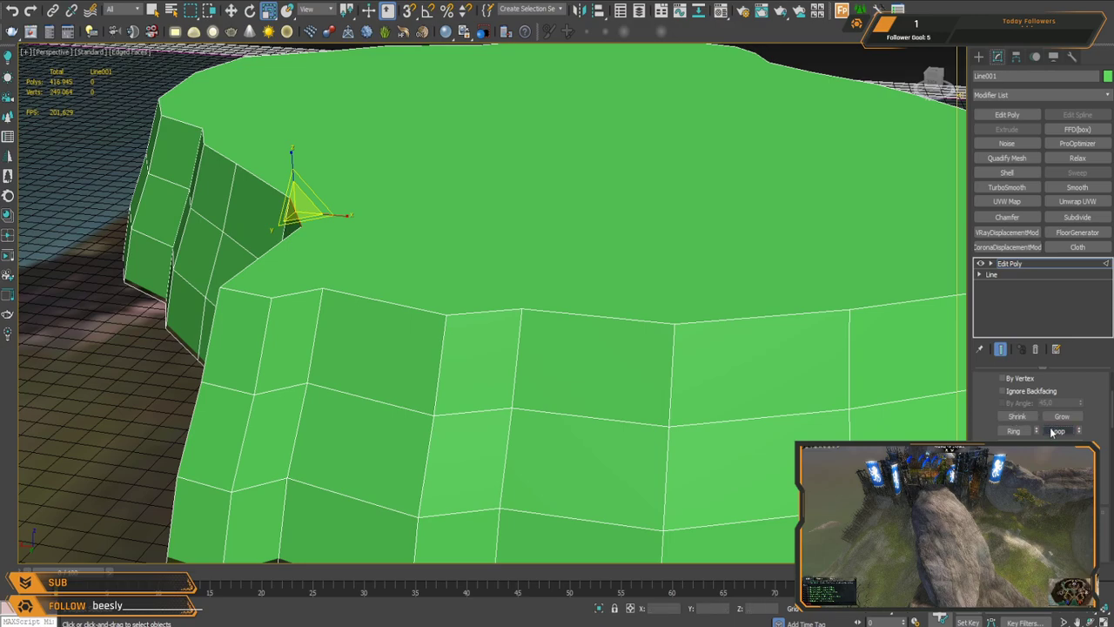
pyautogui.press('1')
pyautogui.press('2')
pyautogui.click(346, 293)
pyautogui.click(1015, 432)
pyautogui.keyDown('alt'); pyautogui.moveTo(320, 245); pyautogui.dragTo(462, 295, button='middle'); pyautogui.keyUp('alt')
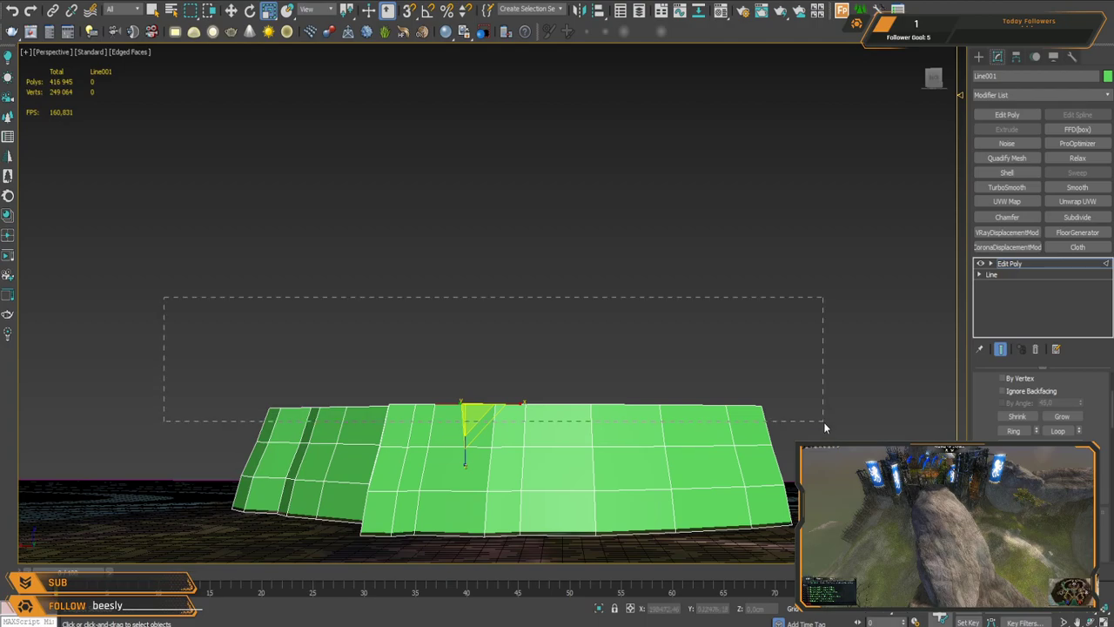
pyautogui.moveTo(825, 427); pyautogui.dragTo(824, 427)
pyautogui.keyDown('alt'); pyautogui.moveTo(537, 375); pyautogui.dragTo(593, 301, button='middle'); pyautogui.keyUp('alt')
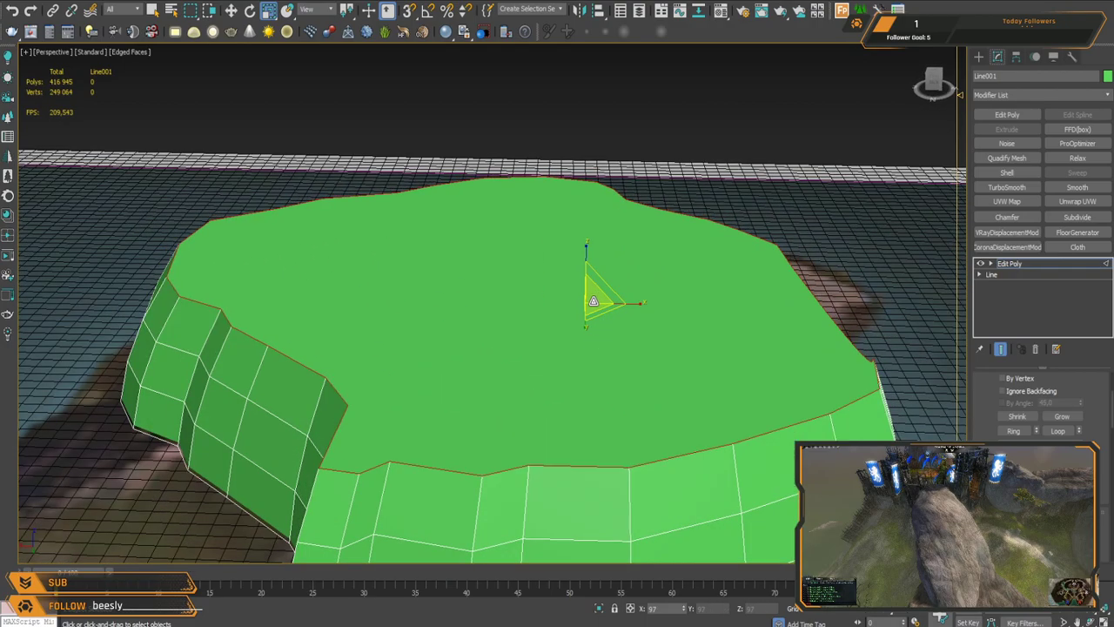
# Step: Reposition the top rim vertex at the pointed corner beside the front notch of the Blue Base, and leave vertex editing
pyautogui.keyDown('alt'); pyautogui.moveTo(544, 353); pyautogui.dragTo(570, 247, button='middle'); pyautogui.keyUp('alt')
pyautogui.press('1')
pyautogui.press('w')
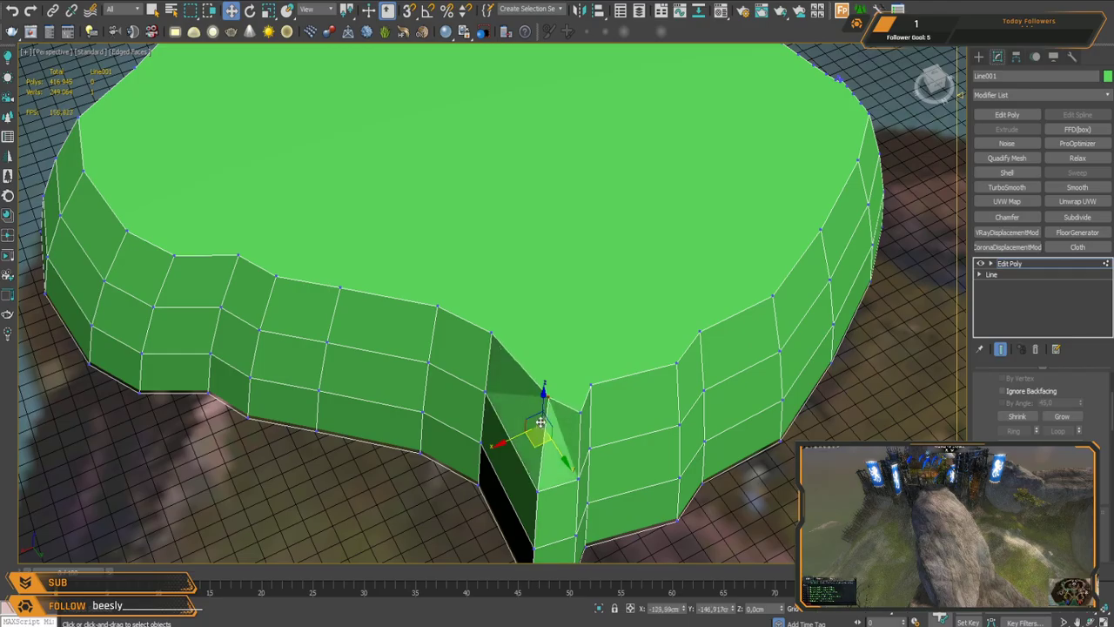
pyautogui.keyDown('alt'); pyautogui.moveTo(541, 440); pyautogui.dragTo(517, 296, button='middle'); pyautogui.keyUp('alt')
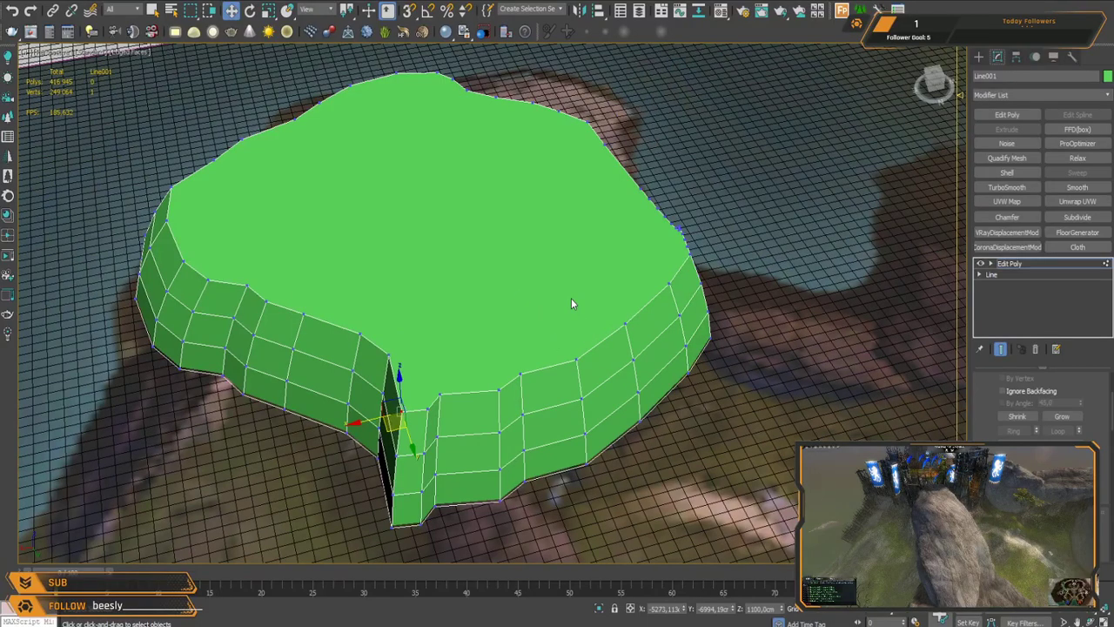
pyautogui.keyDown('alt'); pyautogui.moveTo(601, 291); pyautogui.dragTo(627, 327, button='middle'); pyautogui.keyUp('alt')
pyautogui.click(1023, 263)
# Step: Select the BaseGround_SM terrain and activate Push/Pull paint deformation for the ground between Henge and the Blue Base
pyautogui.moveTo(639, 383); pyautogui.dragTo(639, 343, button='middle')
pyautogui.scroll(-3, 600, 370)
pyautogui.keyDown('alt'); pyautogui.moveTo(586, 378); pyautogui.dragTo(588, 319, button='middle'); pyautogui.keyUp('alt')
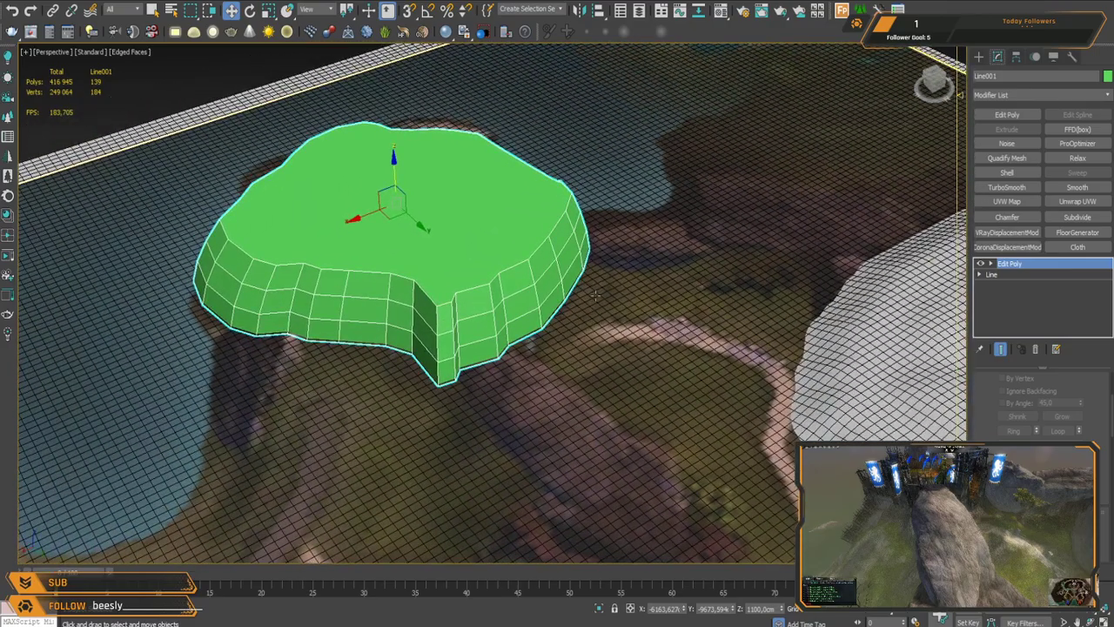
pyautogui.click(595, 297)
pyautogui.moveTo(706, 405); pyautogui.dragTo(538, 188, button='middle')
pyautogui.click(581, 292)
pyautogui.moveTo(691, 378); pyautogui.dragTo(579, 327, button='middle')
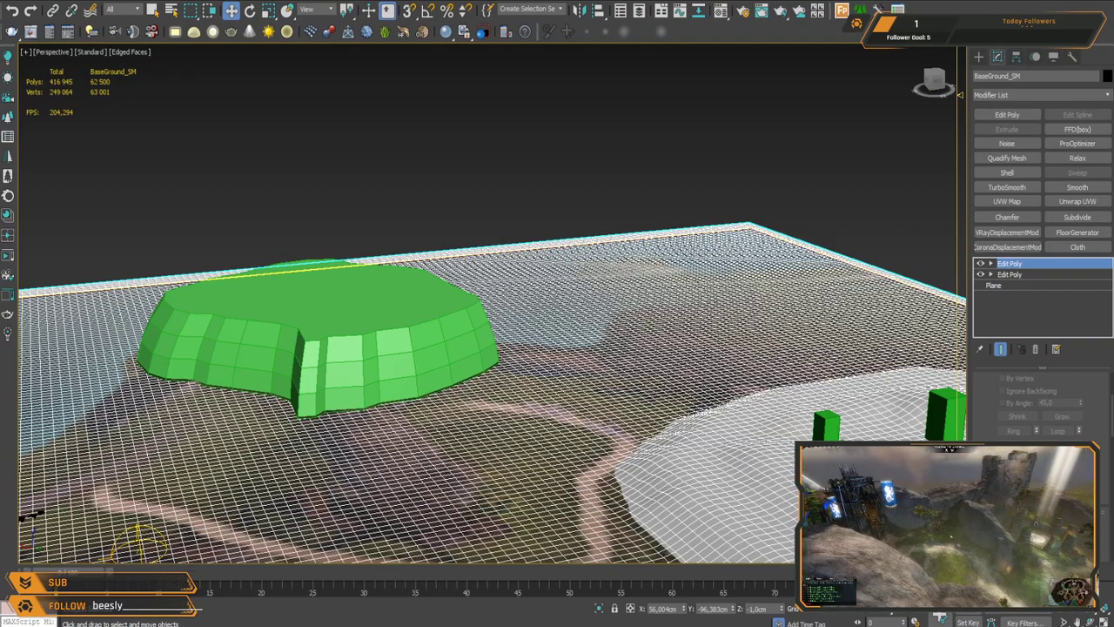
pyautogui.moveTo(543, 288); pyautogui.dragTo(496, 247, button='middle')
pyautogui.scroll(-10, 1000, 409)
pyautogui.scroll(-2, 996, 404)
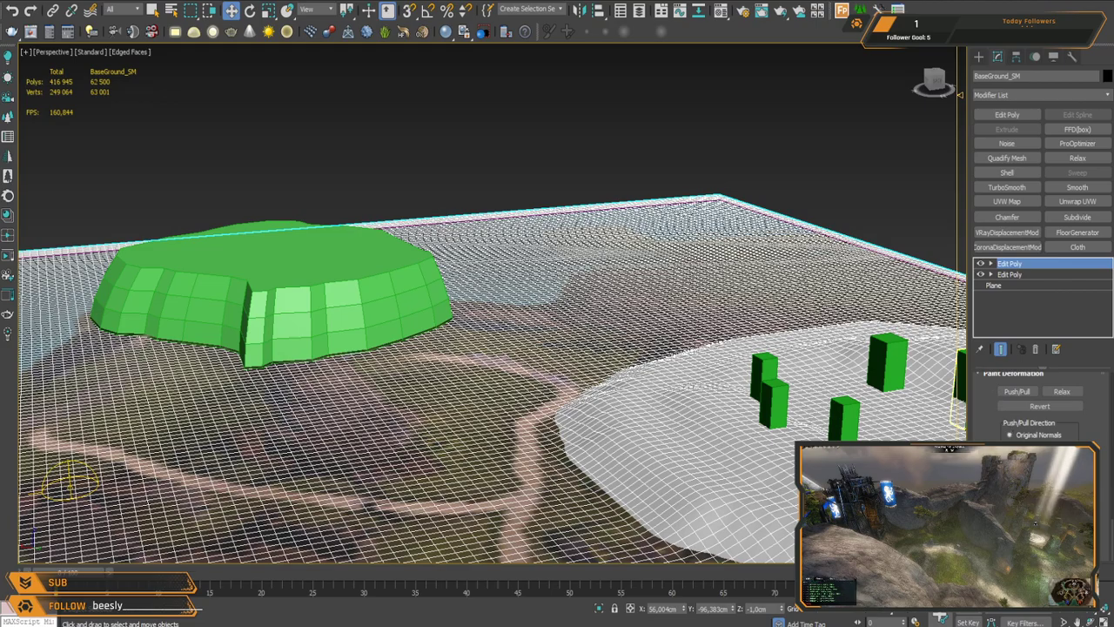
pyautogui.click(1017, 391)
# Step: Undo a trial Push/Pull stroke and paint a raised ridge on the ground from the Henge hill's edge to the Blue Base
pyautogui.moveTo(600, 350)
pyautogui.keyDown('alt'); pyautogui.mouseDown(button='middle')
pyautogui.moveTo(585, 346)
pyautogui.moveTo(609, 331)
pyautogui.moveTo(622, 358)
pyautogui.mouseUp(button='middle'); pyautogui.keyUp('alt')
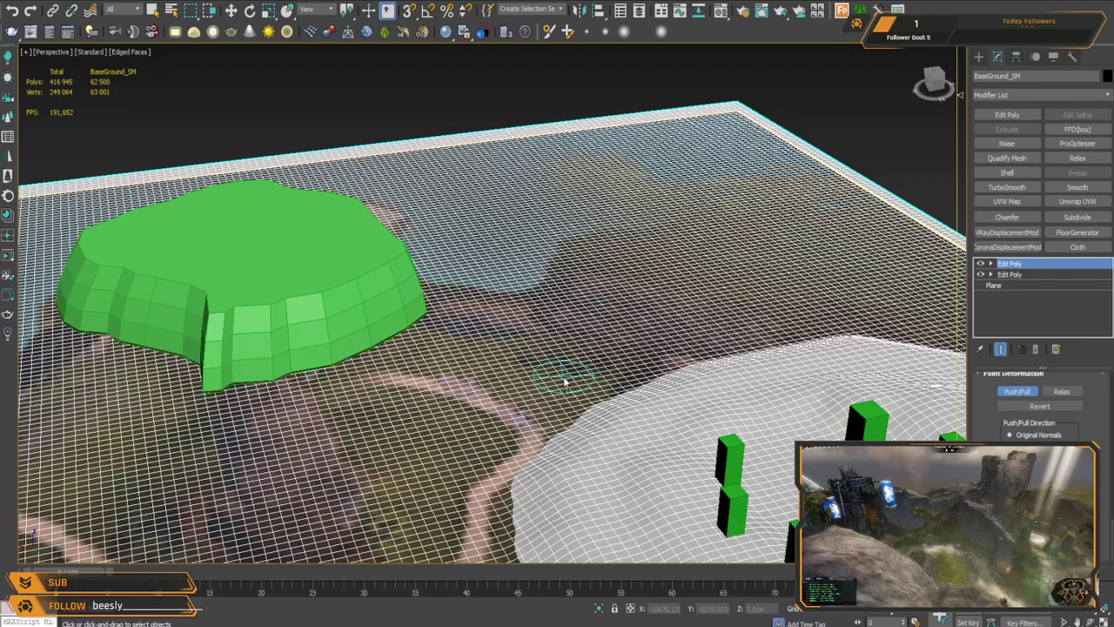
pyautogui.scroll(2, 564, 380)
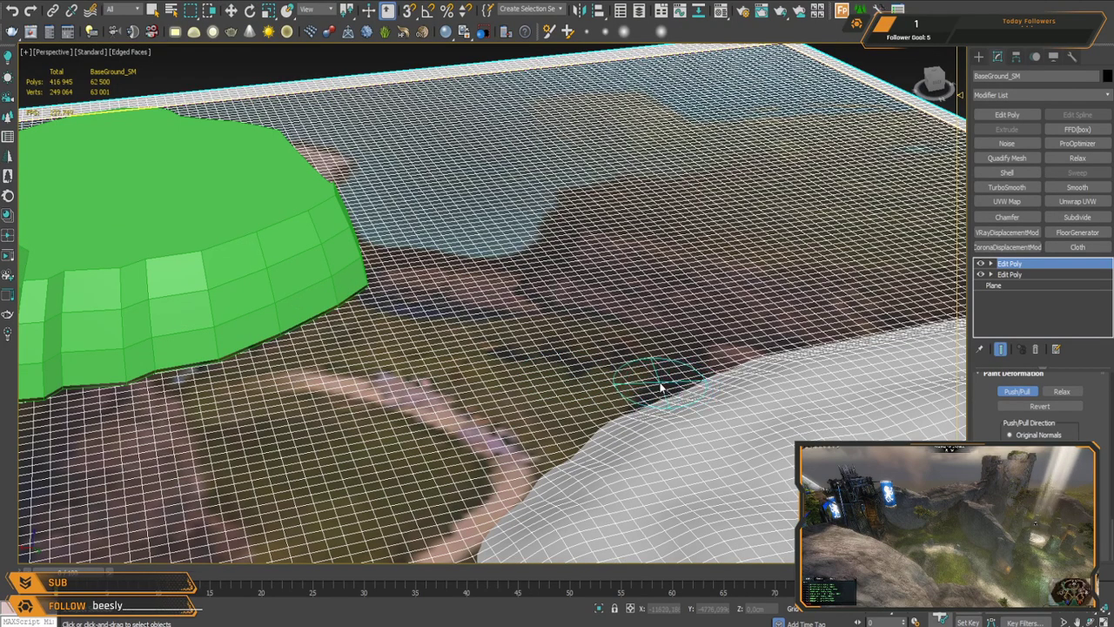
pyautogui.moveTo(629, 396); pyautogui.dragTo(585, 377)
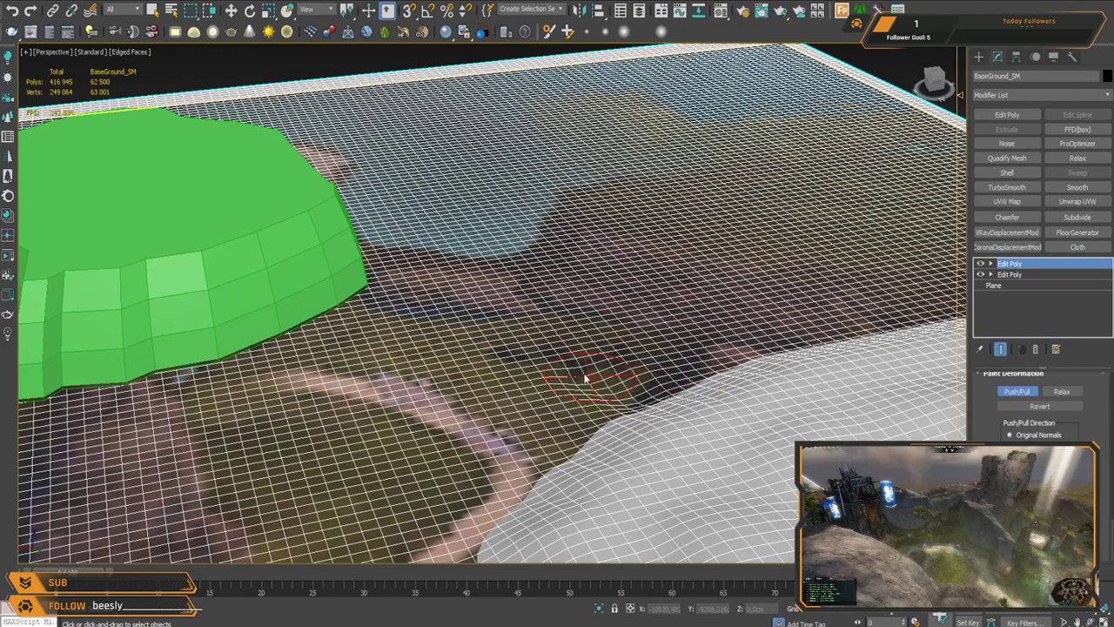
pyautogui.hotkey('ctrl', 'z')
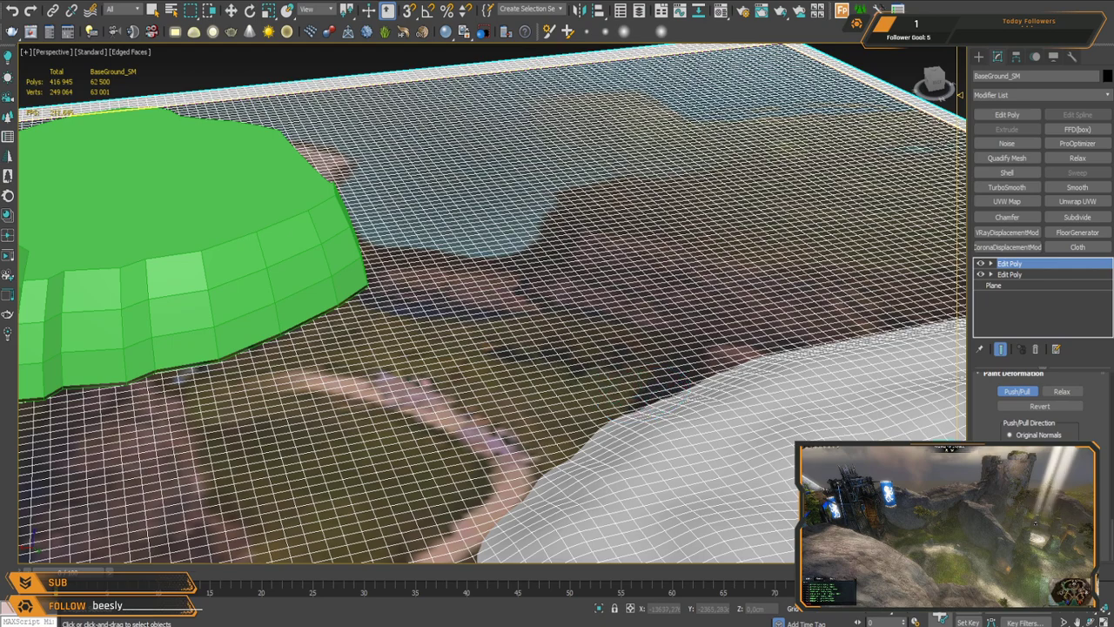
pyautogui.moveTo(661, 387)
pyautogui.mouseDown()
pyautogui.moveTo(544, 341)
pyautogui.moveTo(367, 299)
pyautogui.mouseUp()
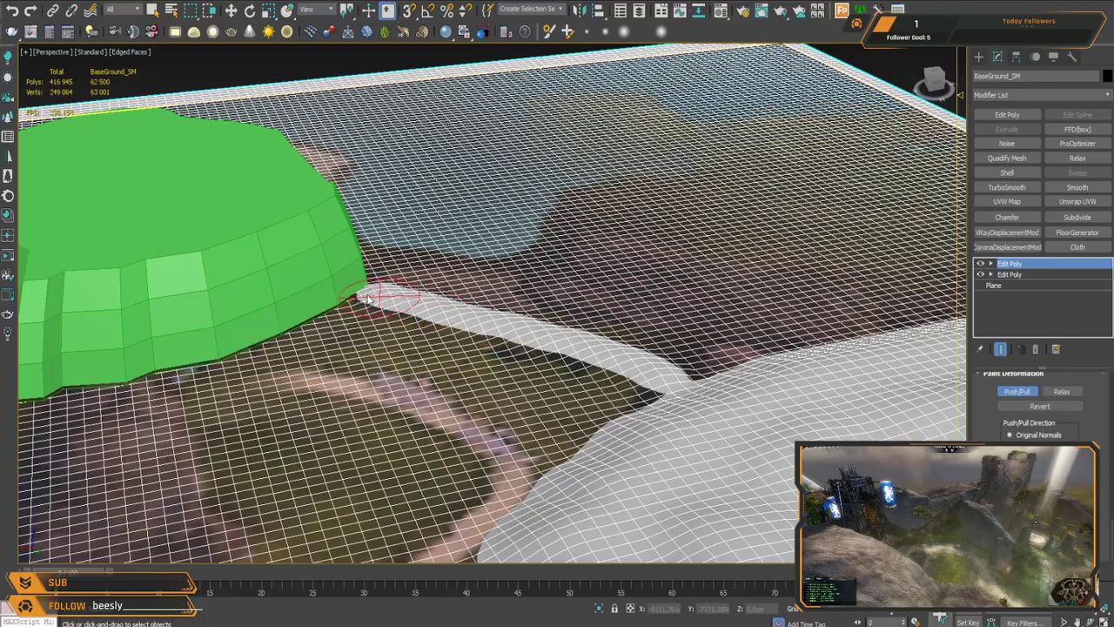
# Step: Paint raised ground with Push/Pull along the Blue Base's foot and out into a lobe between the plateau and the path
pyautogui.moveTo(639, 393); pyautogui.dragTo(639, 301, button='middle')
pyautogui.scroll(-5, 639, 300)
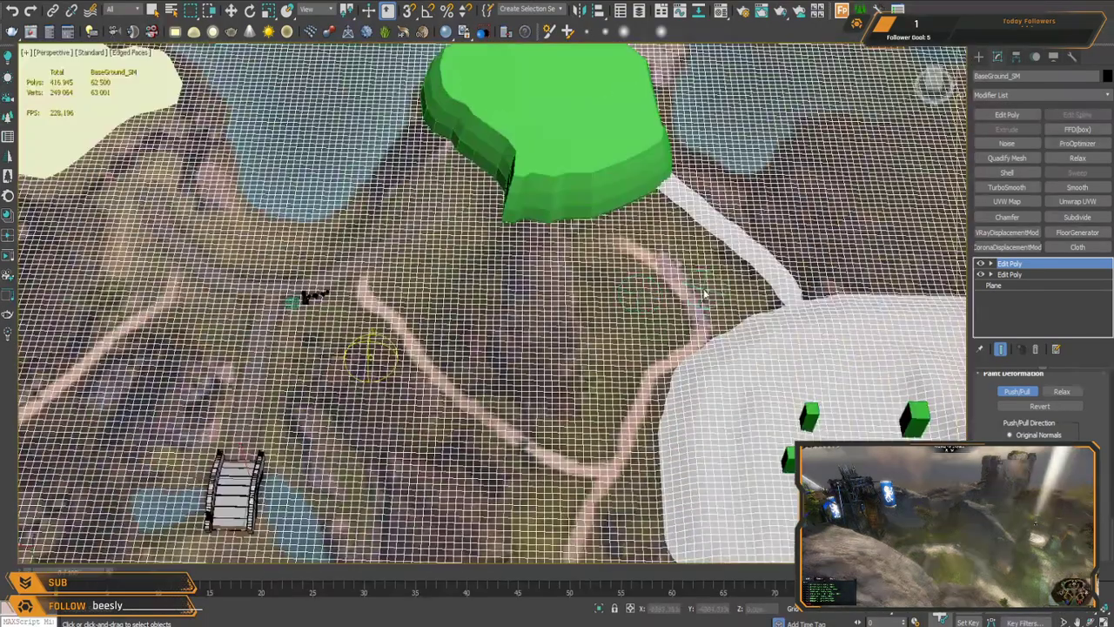
pyautogui.moveTo(705, 294); pyautogui.dragTo(618, 283, button='middle')
pyautogui.scroll(2, 472, 250)
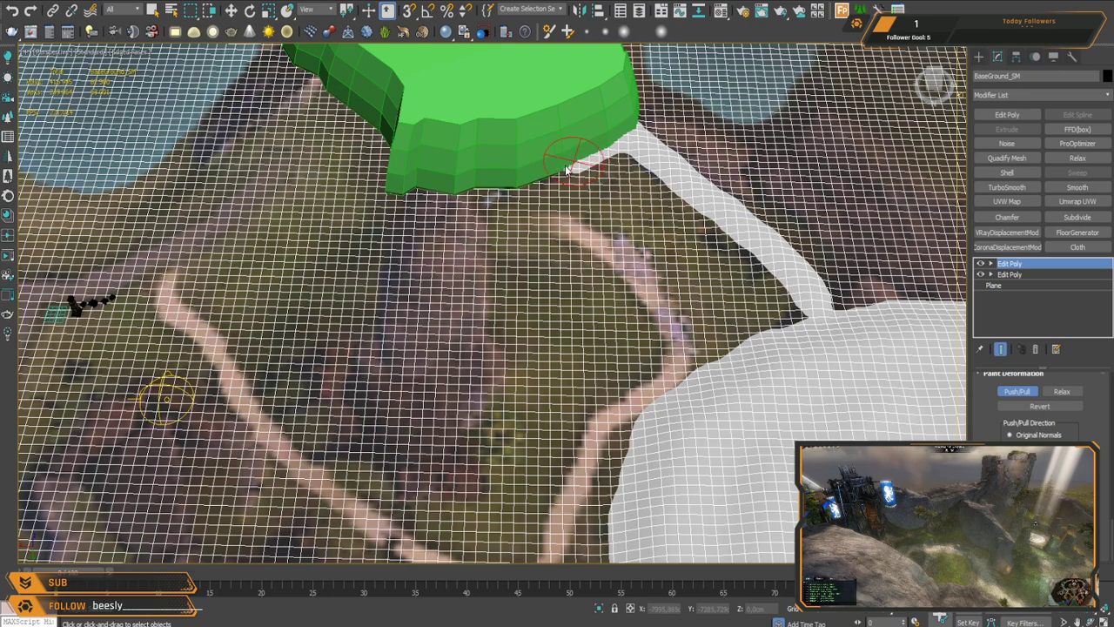
pyautogui.moveTo(472, 224)
pyautogui.mouseDown()
pyautogui.moveTo(485, 378)
pyautogui.moveTo(448, 457)
pyautogui.moveTo(460, 480)
pyautogui.moveTo(410, 472)
pyautogui.moveTo(362, 442)
pyautogui.moveTo(342, 386)
pyautogui.moveTo(418, 203)
pyautogui.moveTo(457, 322)
pyautogui.moveTo(439, 411)
pyautogui.moveTo(378, 374)
pyautogui.moveTo(413, 314)
pyautogui.moveTo(427, 320)
pyautogui.mouseUp()
# Step: Paint a narrow raised band along the foot of the Blue Base from its front notch around the lakeside
pyautogui.keyDown('alt'); pyautogui.moveTo(402, 357); pyautogui.dragTo(595, 304, button='middle'); pyautogui.keyUp('alt')
pyautogui.scroll(5, 595, 304)
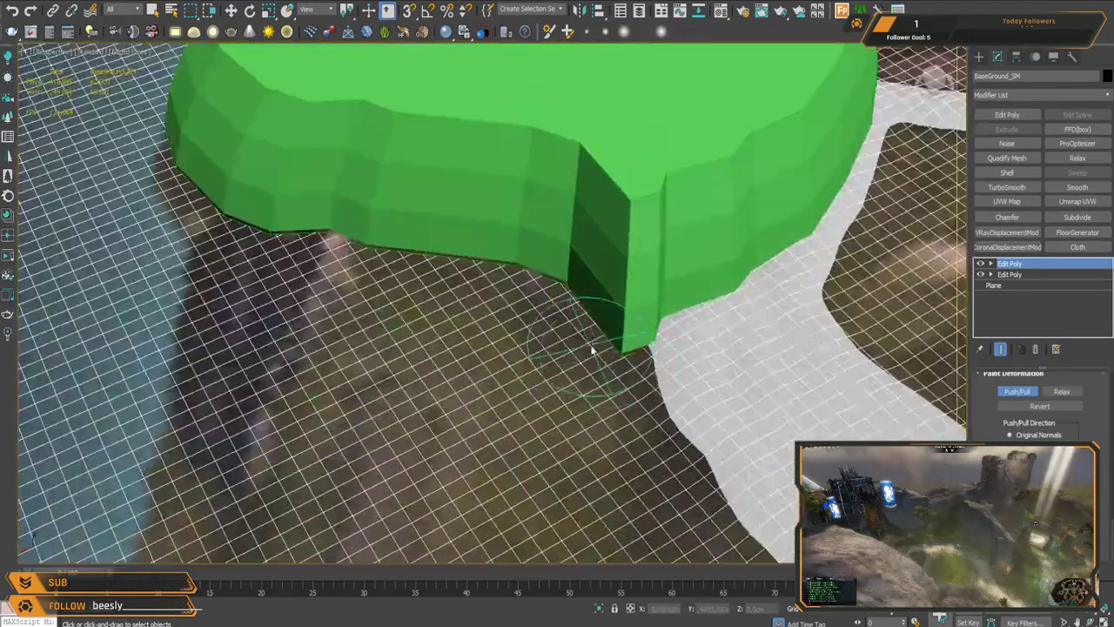
pyautogui.moveTo(642, 344)
pyautogui.mouseDown()
pyautogui.moveTo(582, 330)
pyautogui.moveTo(500, 268)
pyautogui.moveTo(243, 244)
pyautogui.moveTo(205, 204)
pyautogui.moveTo(174, 130)
pyautogui.mouseUp()
pyautogui.moveTo(207, 90); pyautogui.dragTo(217, 158)
pyautogui.moveTo(217, 158)
pyautogui.mouseDown(button='middle')
pyautogui.moveTo(528, 278)
pyautogui.moveTo(564, 309)
pyautogui.moveTo(435, 374)
pyautogui.mouseUp(button='middle')
pyautogui.scroll(-3, 528, 279)
pyautogui.moveTo(148, 492); pyautogui.dragTo(370, 357, button='middle')
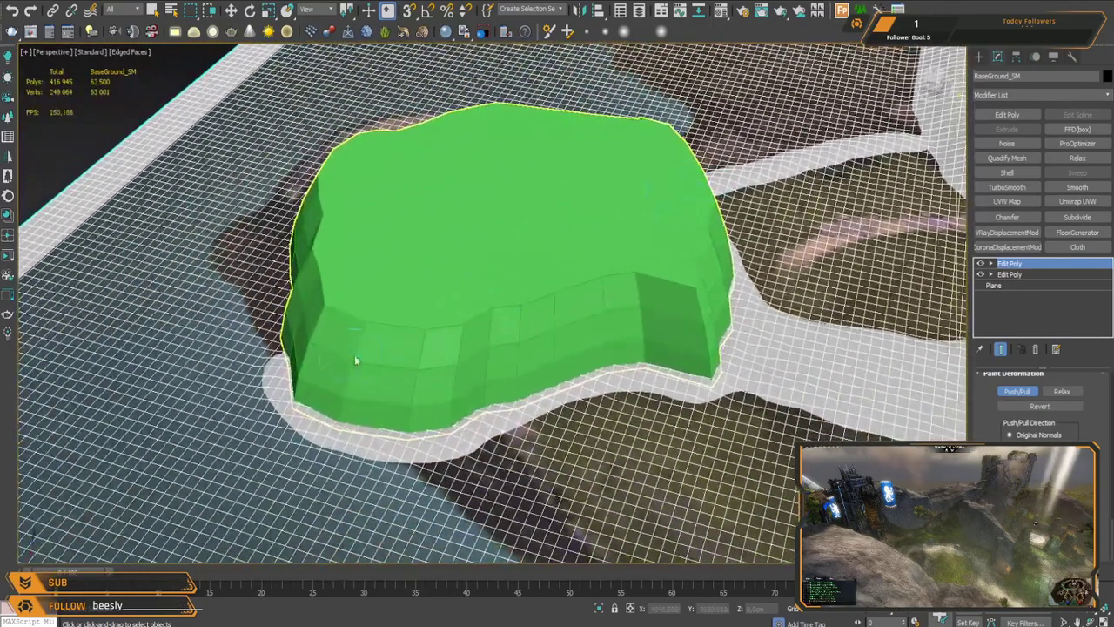
pyautogui.moveTo(284, 341)
pyautogui.mouseDown()
pyautogui.moveTo(296, 287)
pyautogui.moveTo(230, 252)
pyautogui.moveTo(292, 256)
pyautogui.moveTo(253, 283)
pyautogui.moveTo(255, 264)
pyautogui.mouseUp()
# Step: Paint raised ground around the rear foot of the Blue Base, covering the brown shore area and joining the Henge ridge
pyautogui.scroll(-5, 294, 229)
pyautogui.keyDown('alt'); pyautogui.moveTo(746, 552); pyautogui.dragTo(943, 374, button='middle'); pyautogui.keyUp('alt')
pyautogui.scroll(3, 491, 310)
pyautogui.keyDown('alt'); pyautogui.moveTo(491, 310); pyautogui.dragTo(485, 125, button='middle'); pyautogui.keyUp('alt')
pyautogui.moveTo(661, 336); pyautogui.dragTo(492, 272, button='middle')
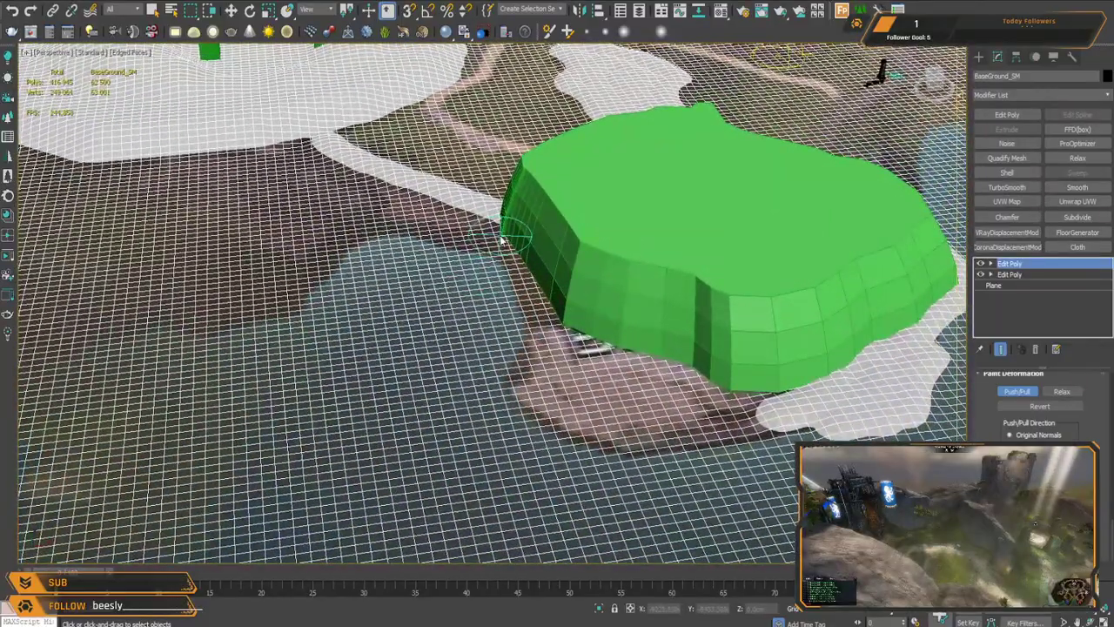
pyautogui.moveTo(539, 283)
pyautogui.mouseDown()
pyautogui.moveTo(570, 335)
pyautogui.moveTo(749, 396)
pyautogui.moveTo(759, 444)
pyautogui.moveTo(754, 420)
pyautogui.moveTo(621, 442)
pyautogui.moveTo(522, 386)
pyautogui.moveTo(566, 357)
pyautogui.moveTo(597, 423)
pyautogui.moveTo(567, 374)
pyautogui.mouseUp()
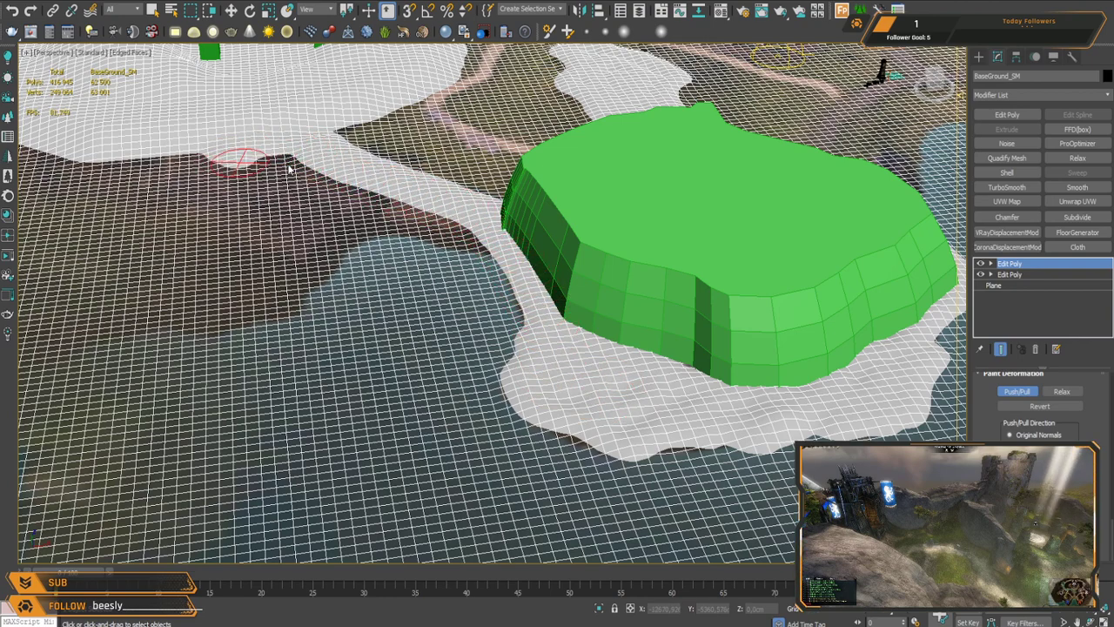
# Step: Widen the raised ridge between Henge and the Blue Base outward over the brown land beside the lake
pyautogui.moveTo(381, 222); pyautogui.dragTo(449, 237)
pyautogui.moveTo(361, 230)
pyautogui.mouseDown()
pyautogui.moveTo(209, 309)
pyautogui.moveTo(335, 219)
pyautogui.moveTo(241, 279)
pyautogui.moveTo(311, 186)
pyautogui.mouseUp()
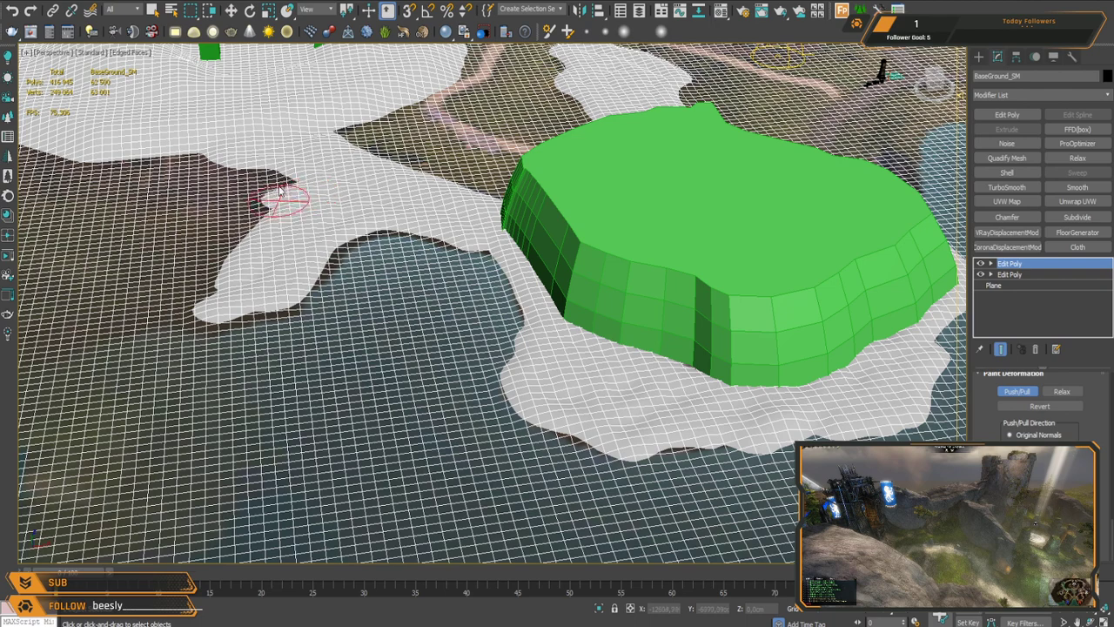
pyautogui.moveTo(182, 179); pyautogui.dragTo(258, 213)
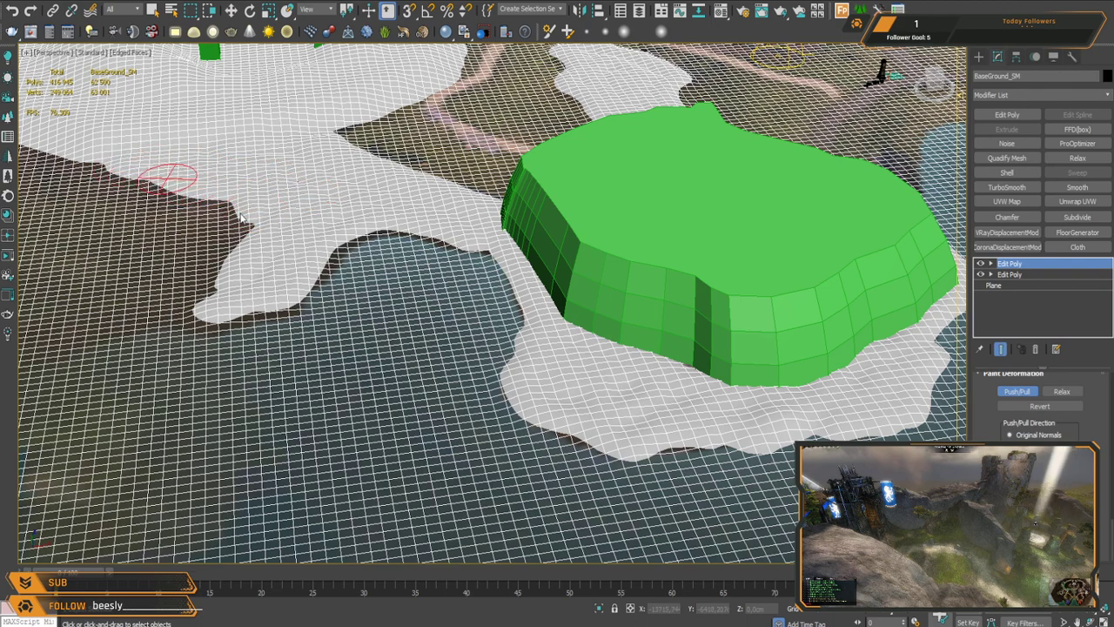
pyautogui.moveTo(170, 176)
pyautogui.mouseDown()
pyautogui.moveTo(218, 204)
pyautogui.moveTo(180, 203)
pyautogui.moveTo(218, 244)
pyautogui.moveTo(209, 296)
pyautogui.moveTo(248, 304)
pyautogui.moveTo(298, 270)
pyautogui.mouseUp()
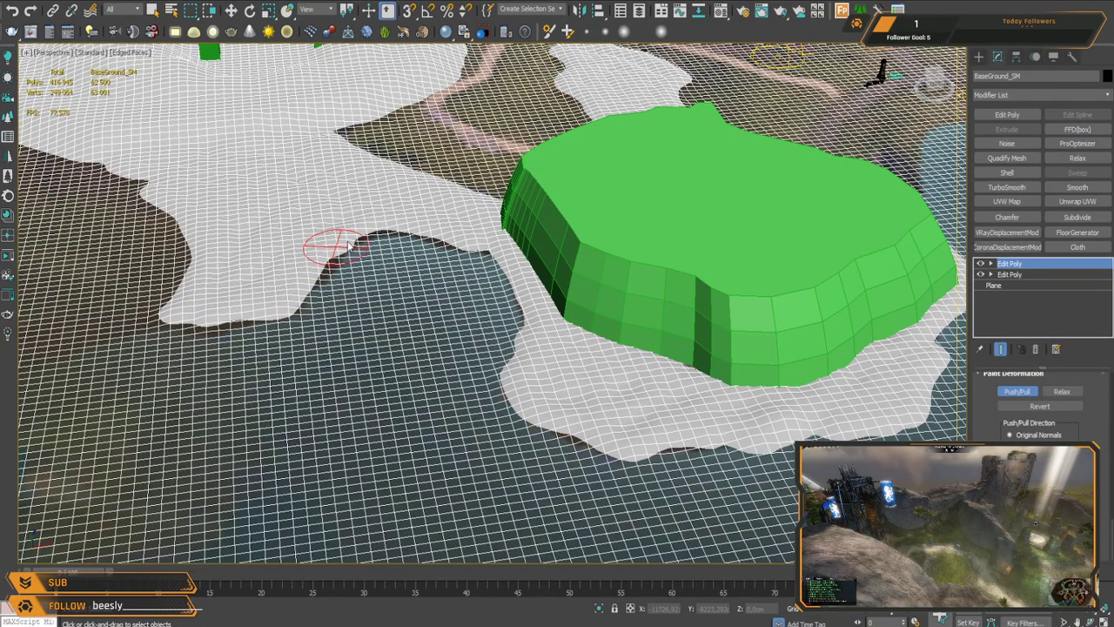
# Step: Examine the raised ground around the Blue Base and Henge from several angles against the reference image
pyautogui.scroll(-5, 340, 225)
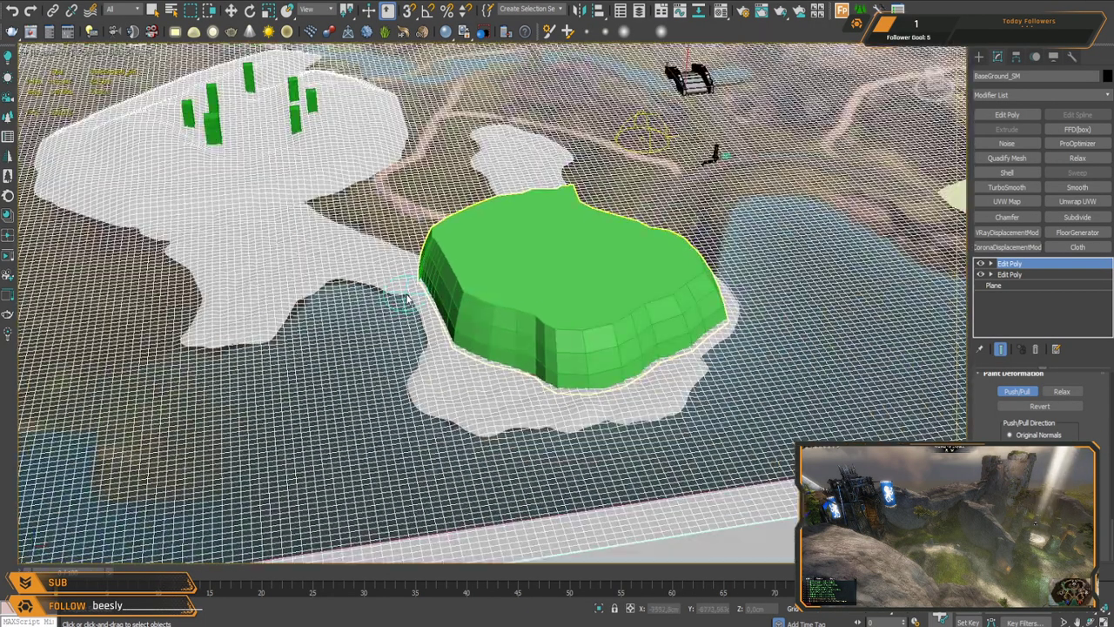
pyautogui.keyDown('alt'); pyautogui.moveTo(633, 278); pyautogui.dragTo(474, 250, button='middle'); pyautogui.keyUp('alt')
pyautogui.moveTo(475, 251); pyautogui.dragTo(461, 393, button='middle')
pyautogui.scroll(3, 485, 291)
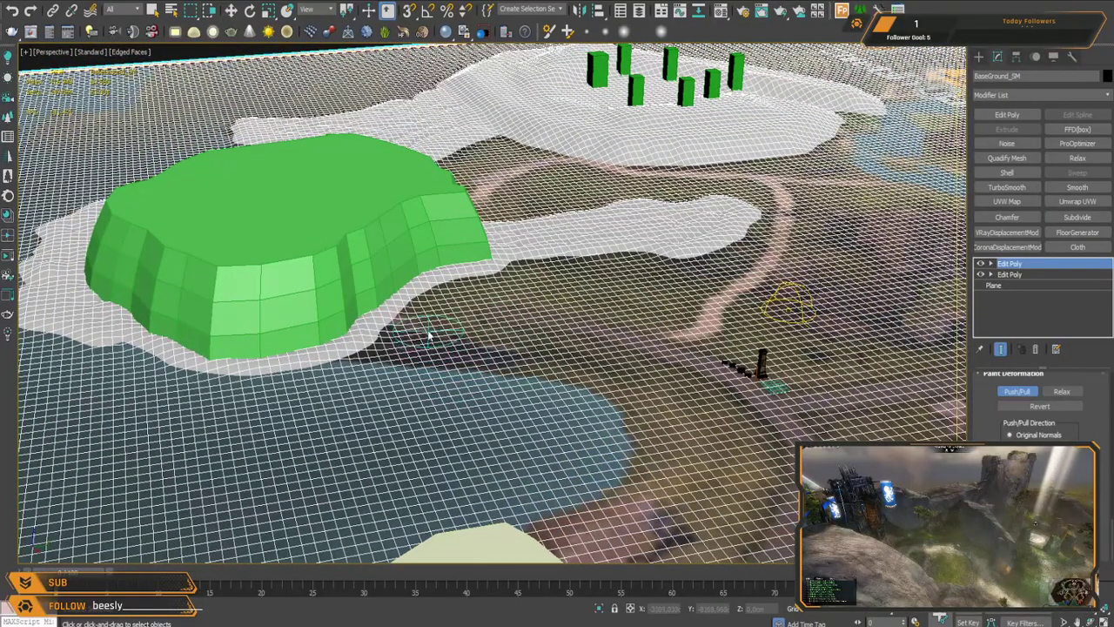
pyautogui.moveTo(471, 285); pyautogui.dragTo(447, 366, button='middle')
pyautogui.scroll(3, 457, 299)
pyautogui.moveTo(585, 340); pyautogui.dragTo(383, 387, button='middle')
pyautogui.scroll(-3, 602, 338)
pyautogui.scroll(4, 486, 259)
pyautogui.moveTo(581, 242); pyautogui.dragTo(494, 287, button='middle')
pyautogui.keyDown('alt'); pyautogui.moveTo(535, 495); pyautogui.dragTo(573, 217, button='middle'); pyautogui.keyUp('alt')
pyautogui.keyDown('alt'); pyautogui.moveTo(574, 275); pyautogui.dragTo(455, 303, button='middle'); pyautogui.keyUp('alt')
pyautogui.moveTo(574, 310); pyautogui.dragTo(652, 231, button='middle')
pyautogui.moveTo(226, 233); pyautogui.dragTo(432, 305, button='middle')
pyautogui.scroll(-3, 640, 234)
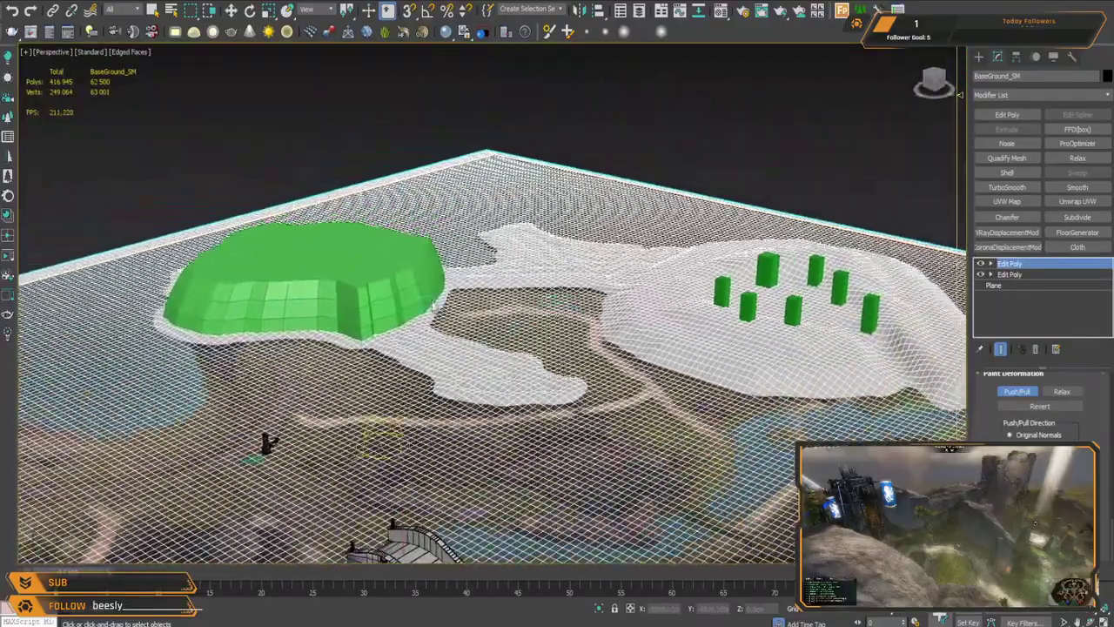
# Step: Fill the low pocket between the Blue Base and Henge with Push/Pull strokes, raising the ground over the upper path
pyautogui.scroll(10, 433, 305)
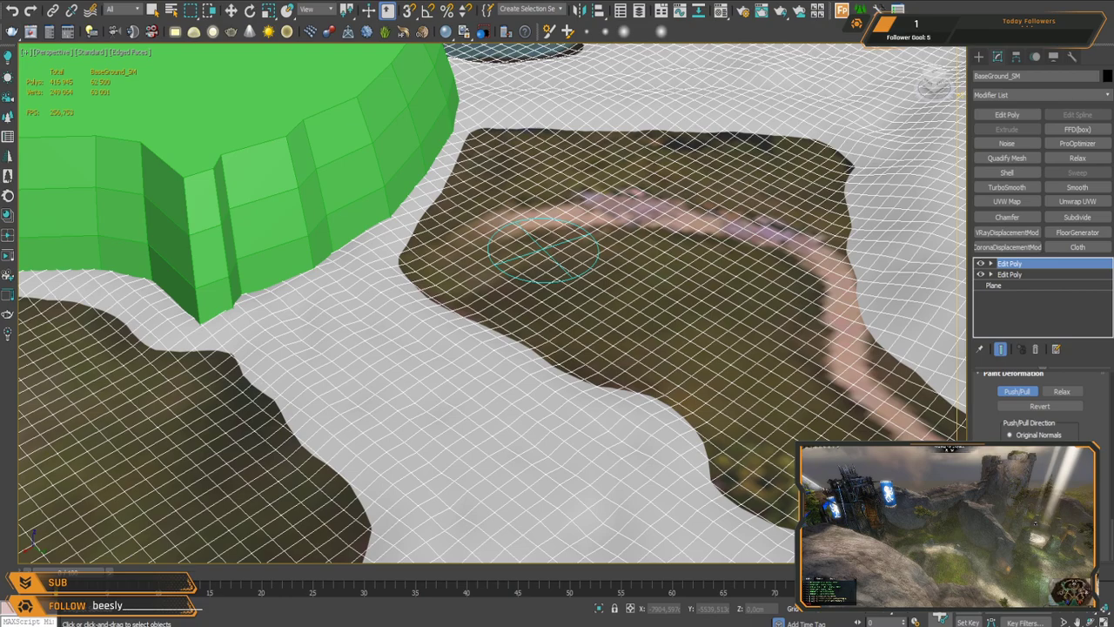
pyautogui.scroll(-3, 470, 276)
pyautogui.moveTo(470, 276); pyautogui.dragTo(397, 355, button='middle')
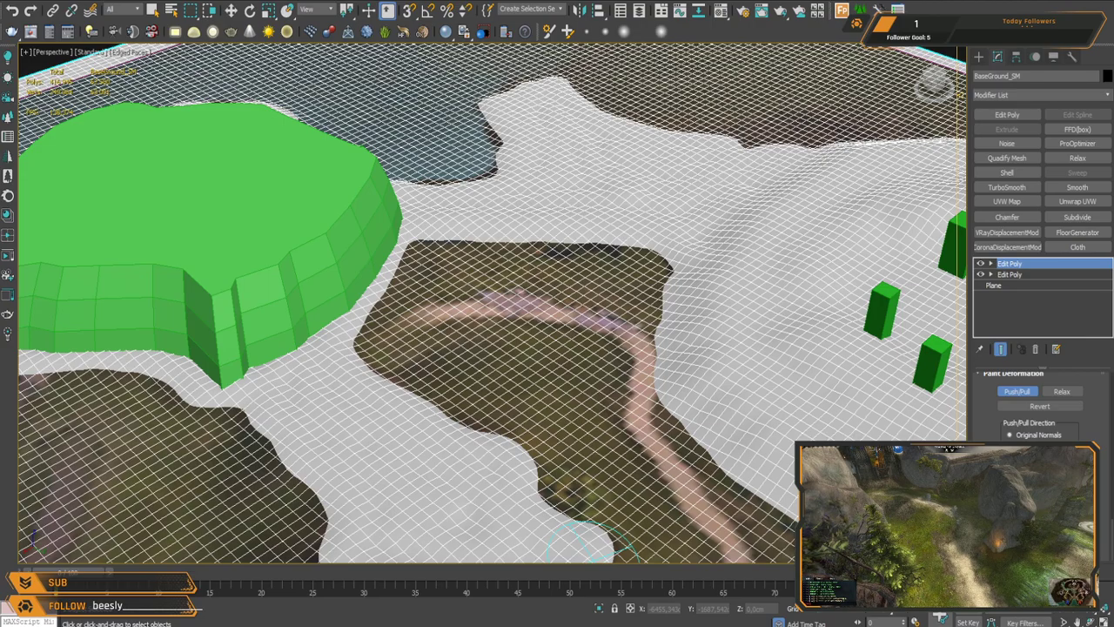
pyautogui.moveTo(638, 462); pyautogui.dragTo(497, 259, button='middle')
pyautogui.scroll(3, 523, 328)
pyautogui.scroll(2, 595, 365)
pyautogui.moveTo(596, 366)
pyautogui.mouseDown(button='middle')
pyautogui.moveTo(485, 226)
pyautogui.moveTo(493, 273)
pyautogui.mouseUp(button='middle')
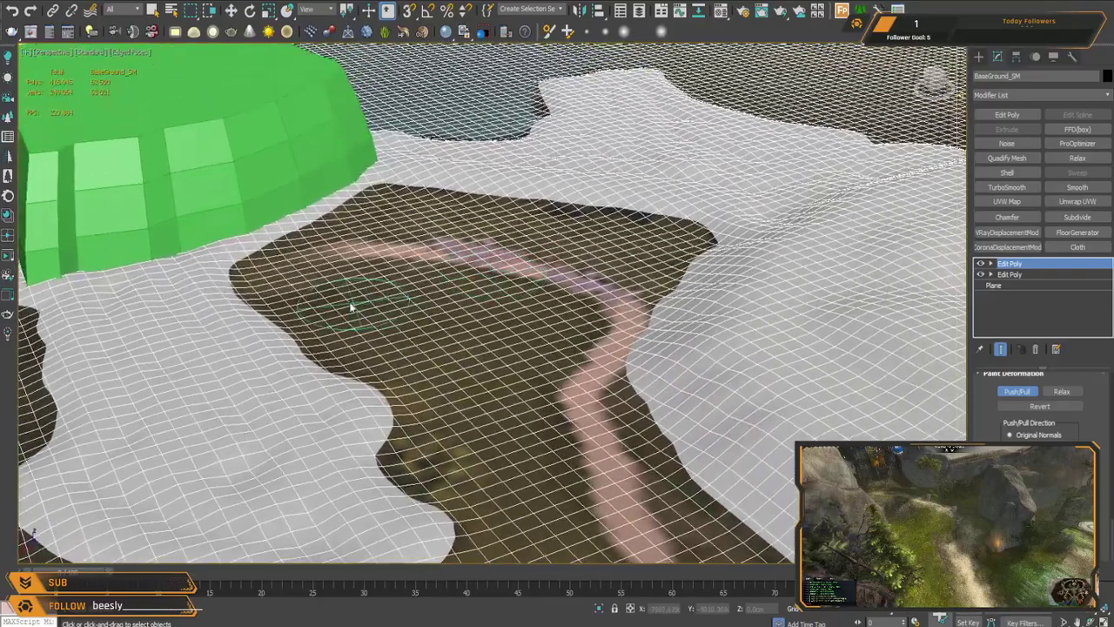
pyautogui.moveTo(364, 206)
pyautogui.mouseDown()
pyautogui.moveTo(705, 248)
pyautogui.moveTo(631, 292)
pyautogui.moveTo(596, 370)
pyautogui.moveTo(457, 449)
pyautogui.moveTo(409, 409)
pyautogui.moveTo(549, 327)
pyautogui.moveTo(592, 261)
pyautogui.moveTo(574, 296)
pyautogui.moveTo(462, 222)
pyautogui.moveTo(331, 227)
pyautogui.moveTo(269, 262)
pyautogui.moveTo(340, 242)
pyautogui.moveTo(379, 387)
pyautogui.moveTo(510, 304)
pyautogui.moveTo(514, 326)
pyautogui.moveTo(428, 316)
pyautogui.moveTo(438, 244)
pyautogui.moveTo(391, 222)
pyautogui.moveTo(383, 248)
pyautogui.mouseUp()
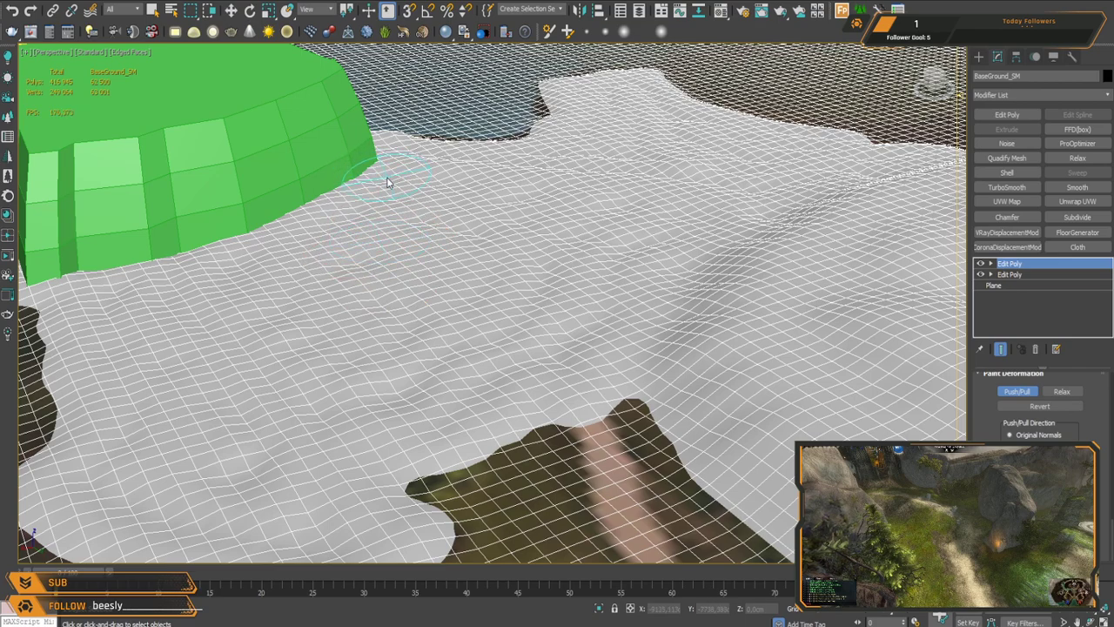
# Step: Build the filled ground higher along the Blue Base's foot and towards the Henge slope with further Push/Pull strokes
pyautogui.moveTo(375, 178)
pyautogui.mouseDown()
pyautogui.moveTo(392, 169)
pyautogui.moveTo(418, 189)
pyautogui.moveTo(716, 214)
pyautogui.mouseUp()
pyautogui.moveTo(368, 179)
pyautogui.mouseDown()
pyautogui.moveTo(368, 191)
pyautogui.moveTo(139, 281)
pyautogui.mouseUp()
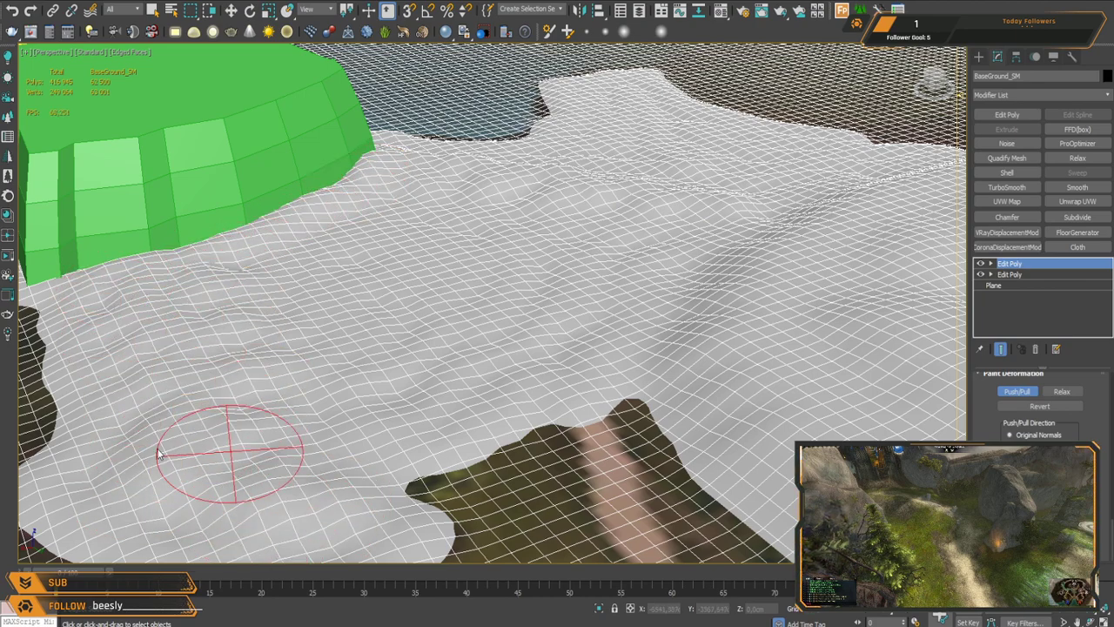
pyautogui.moveTo(348, 219)
pyautogui.mouseDown()
pyautogui.moveTo(369, 179)
pyautogui.moveTo(180, 253)
pyautogui.moveTo(190, 244)
pyautogui.mouseUp()
pyautogui.moveTo(360, 167); pyautogui.dragTo(196, 250)
pyautogui.moveTo(352, 214)
pyautogui.mouseDown()
pyautogui.moveTo(253, 250)
pyautogui.moveTo(485, 224)
pyautogui.moveTo(535, 316)
pyautogui.moveTo(565, 344)
pyautogui.mouseUp()
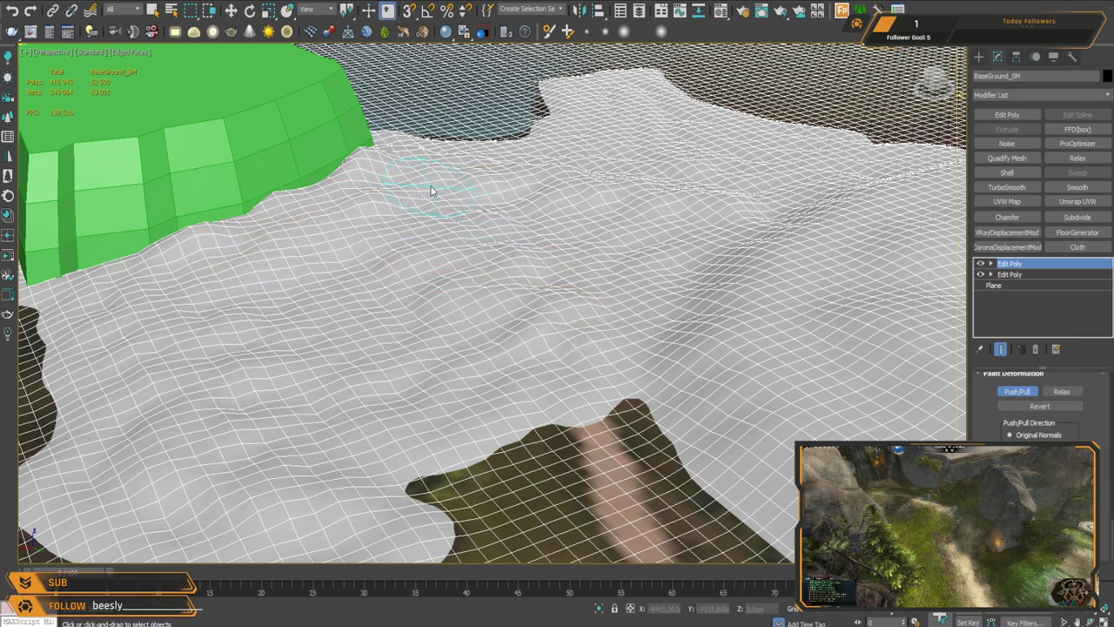
pyautogui.moveTo(431, 191)
pyautogui.mouseDown()
pyautogui.moveTo(318, 219)
pyautogui.moveTo(386, 218)
pyautogui.moveTo(287, 246)
pyautogui.moveTo(455, 217)
pyautogui.moveTo(510, 234)
pyautogui.moveTo(560, 329)
pyautogui.moveTo(597, 446)
pyautogui.moveTo(635, 431)
pyautogui.mouseUp()
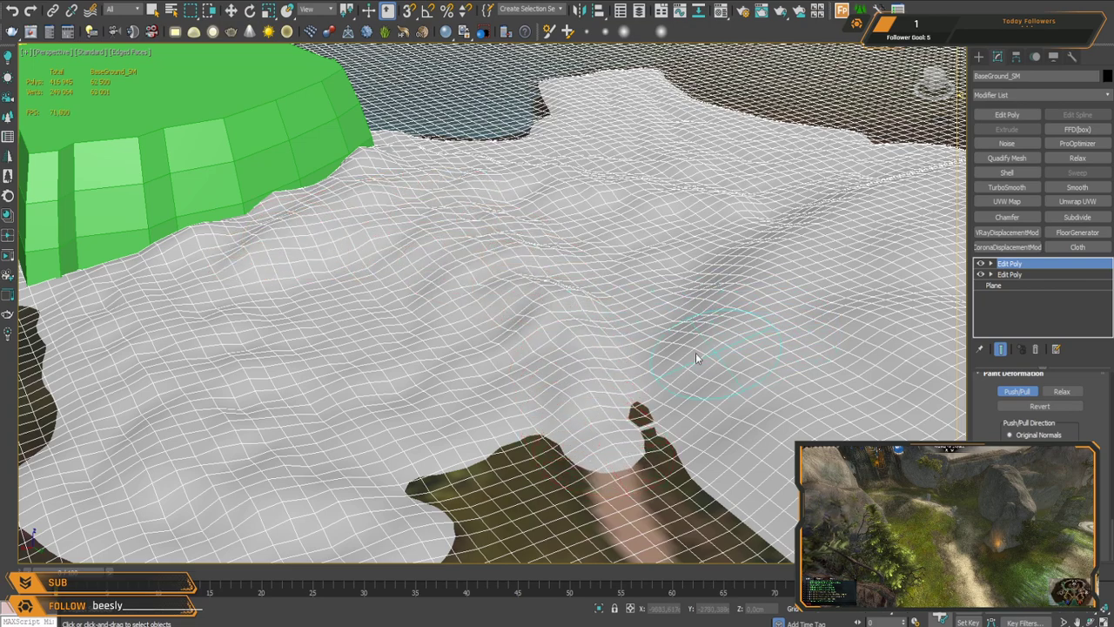
pyautogui.moveTo(621, 323)
pyautogui.mouseDown()
pyautogui.moveTo(585, 252)
pyautogui.moveTo(531, 220)
pyautogui.moveTo(438, 191)
pyautogui.mouseUp()
# Step: Smooth the bumpy ground between the Blue Base and Henge with Relax paint deformation
pyautogui.click(1062, 390)
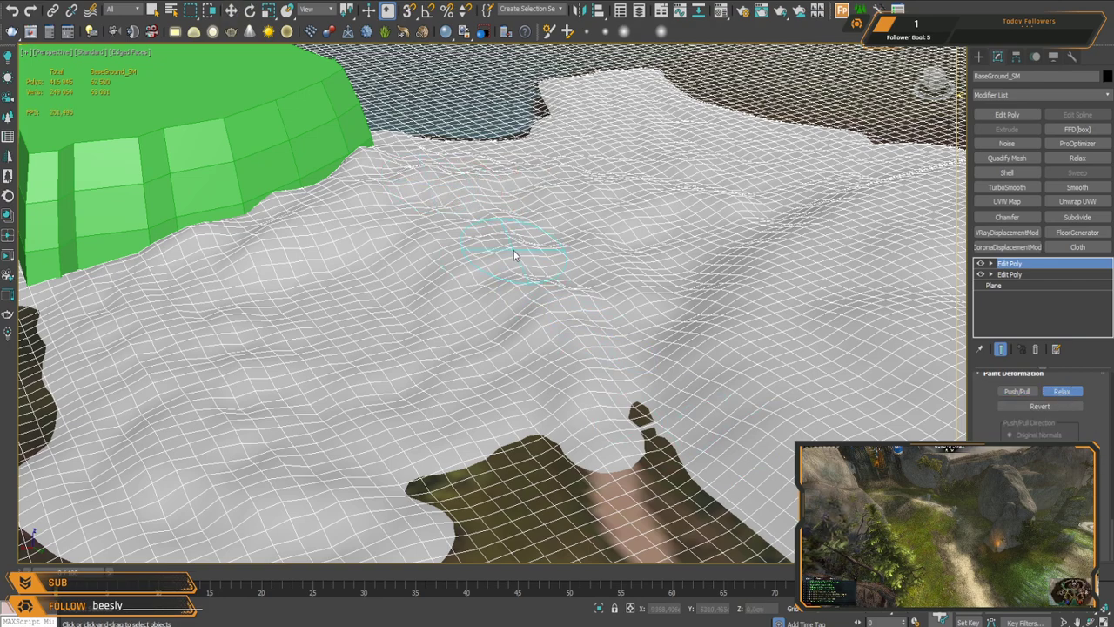
pyautogui.moveTo(634, 216)
pyautogui.mouseDown()
pyautogui.moveTo(636, 199)
pyautogui.moveTo(676, 174)
pyautogui.moveTo(639, 110)
pyautogui.moveTo(842, 179)
pyautogui.moveTo(696, 279)
pyautogui.moveTo(575, 383)
pyautogui.moveTo(528, 273)
pyautogui.moveTo(417, 160)
pyautogui.moveTo(174, 243)
pyautogui.moveTo(257, 444)
pyautogui.moveTo(510, 249)
pyautogui.moveTo(323, 289)
pyautogui.mouseUp()
pyautogui.moveTo(391, 182)
pyautogui.mouseDown()
pyautogui.moveTo(547, 261)
pyautogui.moveTo(686, 259)
pyautogui.mouseUp()
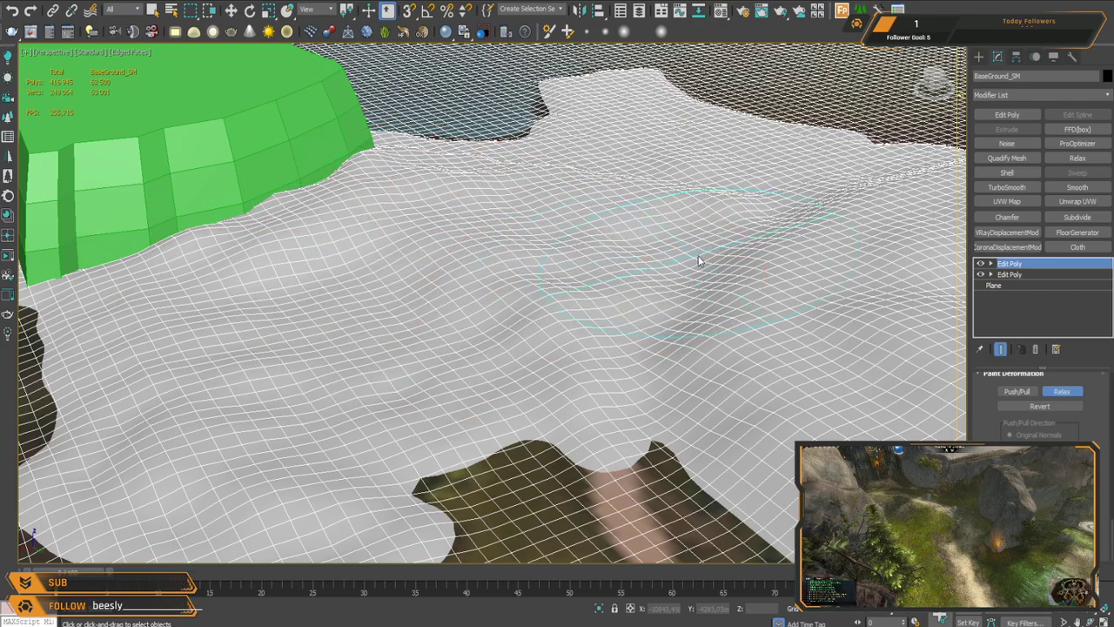
pyautogui.moveTo(534, 322)
pyautogui.mouseDown()
pyautogui.moveTo(557, 301)
pyautogui.moveTo(552, 278)
pyautogui.moveTo(559, 291)
pyautogui.mouseUp()
pyautogui.moveTo(604, 383)
pyautogui.mouseDown(button='middle')
pyautogui.moveTo(604, 281)
pyautogui.moveTo(516, 127)
pyautogui.moveTo(601, 336)
pyautogui.moveTo(517, 319)
pyautogui.moveTo(609, 351)
pyautogui.moveTo(546, 137)
pyautogui.moveTo(530, 156)
pyautogui.moveTo(612, 171)
pyautogui.moveTo(597, 252)
pyautogui.moveTo(488, 259)
pyautogui.moveTo(513, 253)
pyautogui.moveTo(491, 276)
pyautogui.moveTo(584, 250)
pyautogui.moveTo(539, 345)
pyautogui.moveTo(569, 309)
pyautogui.moveTo(579, 376)
pyautogui.mouseUp(button='middle')
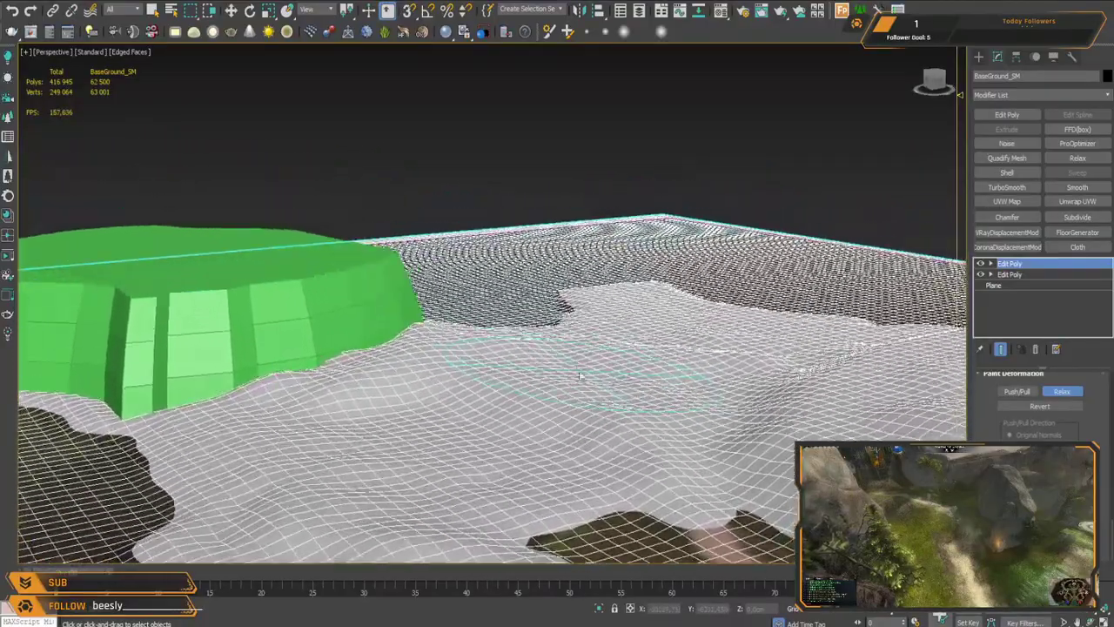
# Step: Return to Push/Pull and raise the ground beside the Blue Base corner facing Henge and across the slope
pyautogui.click(1015, 392)
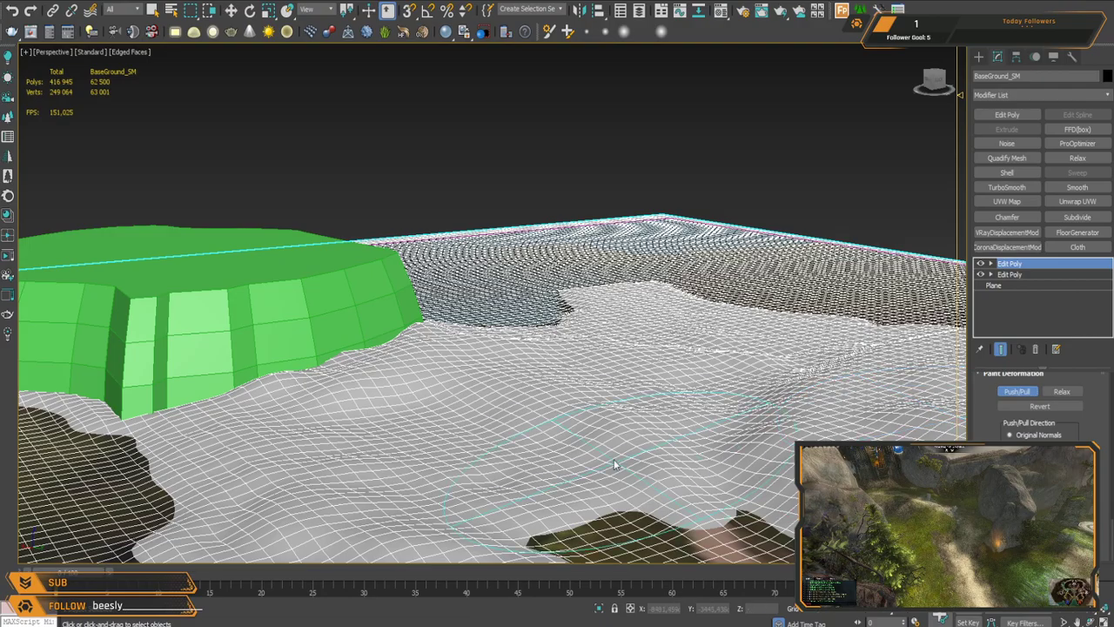
pyautogui.keyDown('alt'); pyautogui.moveTo(566, 353); pyautogui.dragTo(535, 444, button='middle'); pyautogui.keyUp('alt')
pyautogui.moveTo(379, 245)
pyautogui.mouseDown()
pyautogui.moveTo(494, 232)
pyautogui.moveTo(458, 241)
pyautogui.moveTo(558, 270)
pyautogui.mouseUp()
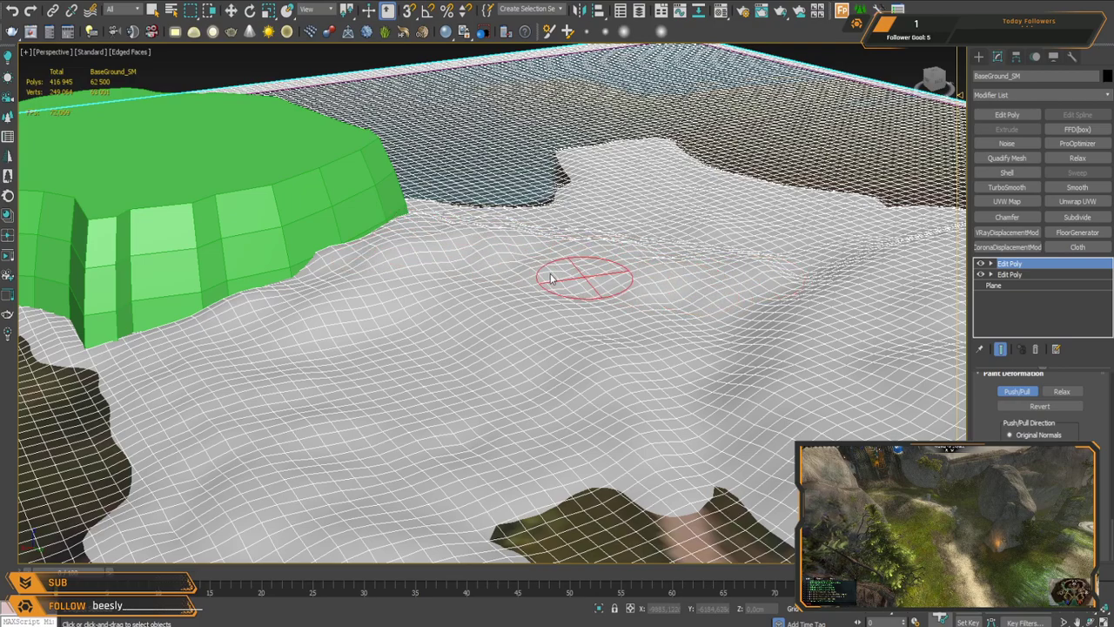
pyautogui.moveTo(683, 286); pyautogui.dragTo(316, 381)
# Step: Push up ridges from the foot of the Blue Base beside the front notch out across the front lobe
pyautogui.keyDown('alt'); pyautogui.moveTo(455, 300); pyautogui.dragTo(457, 262, button='middle'); pyautogui.keyUp('alt')
pyautogui.moveTo(457, 262)
pyautogui.mouseDown(button='middle')
pyautogui.moveTo(583, 341)
pyautogui.moveTo(612, 279)
pyautogui.moveTo(508, 191)
pyautogui.moveTo(666, 259)
pyautogui.mouseUp(button='middle')
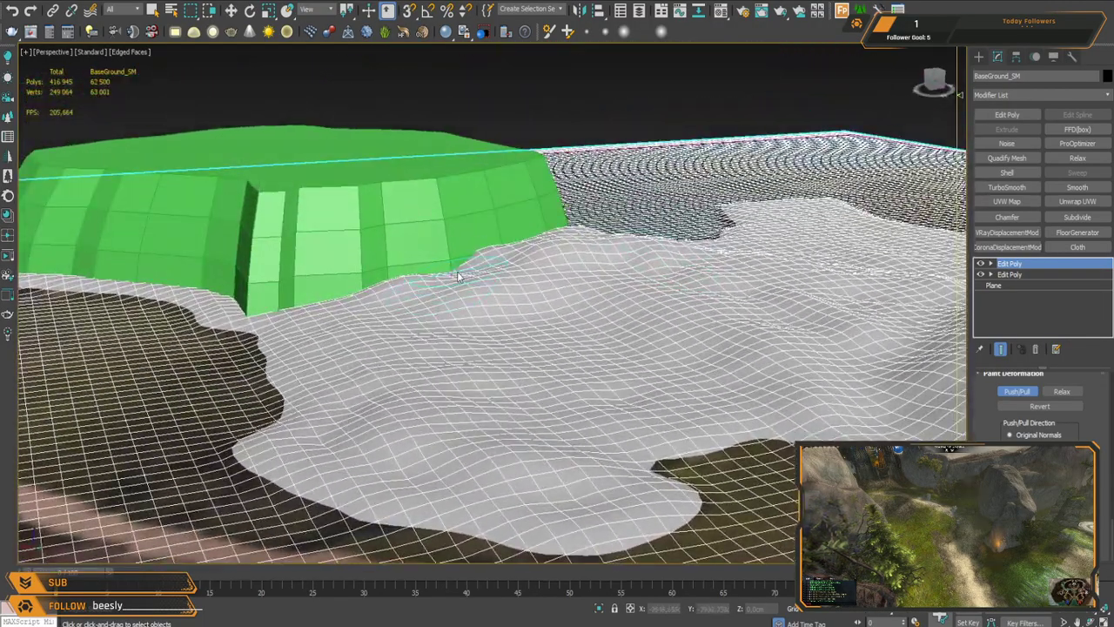
pyautogui.moveTo(456, 272)
pyautogui.mouseDown()
pyautogui.moveTo(511, 250)
pyautogui.moveTo(359, 303)
pyautogui.moveTo(461, 418)
pyautogui.moveTo(500, 442)
pyautogui.moveTo(439, 439)
pyautogui.mouseUp()
pyautogui.moveTo(324, 310)
pyautogui.mouseDown()
pyautogui.moveTo(386, 345)
pyautogui.moveTo(453, 357)
pyautogui.mouseUp()
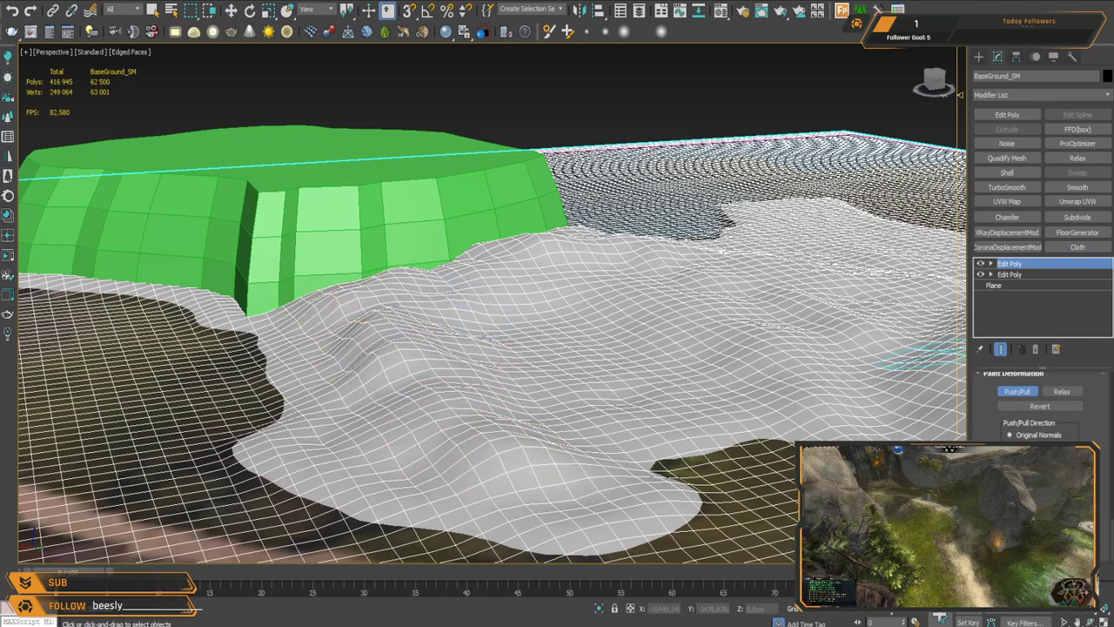
# Step: Relax the raised ground between the Blue Base and Henge, leave paint deformation, and save the scene
pyautogui.click(1062, 392)
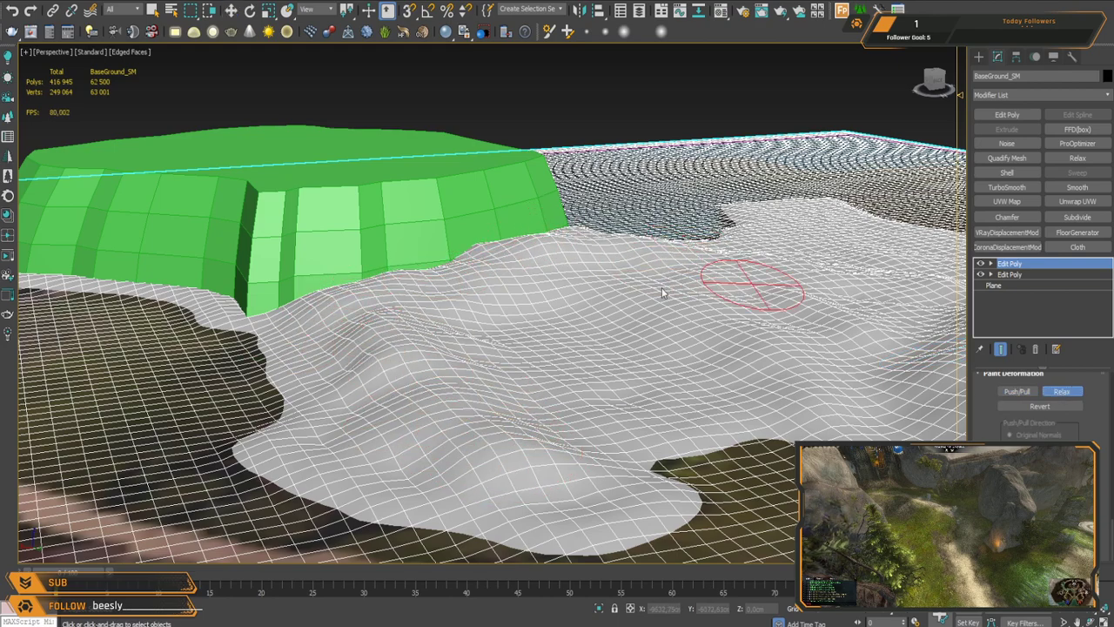
pyautogui.moveTo(710, 257)
pyautogui.mouseDown()
pyautogui.moveTo(833, 327)
pyautogui.moveTo(758, 269)
pyautogui.mouseUp()
pyautogui.scroll(-3, 560, 420)
pyautogui.keyDown('alt'); pyautogui.moveTo(560, 420); pyautogui.dragTo(643, 384, button='middle'); pyautogui.keyUp('alt')
pyautogui.scroll(-6, 642, 383)
pyautogui.scroll(7, 624, 358)
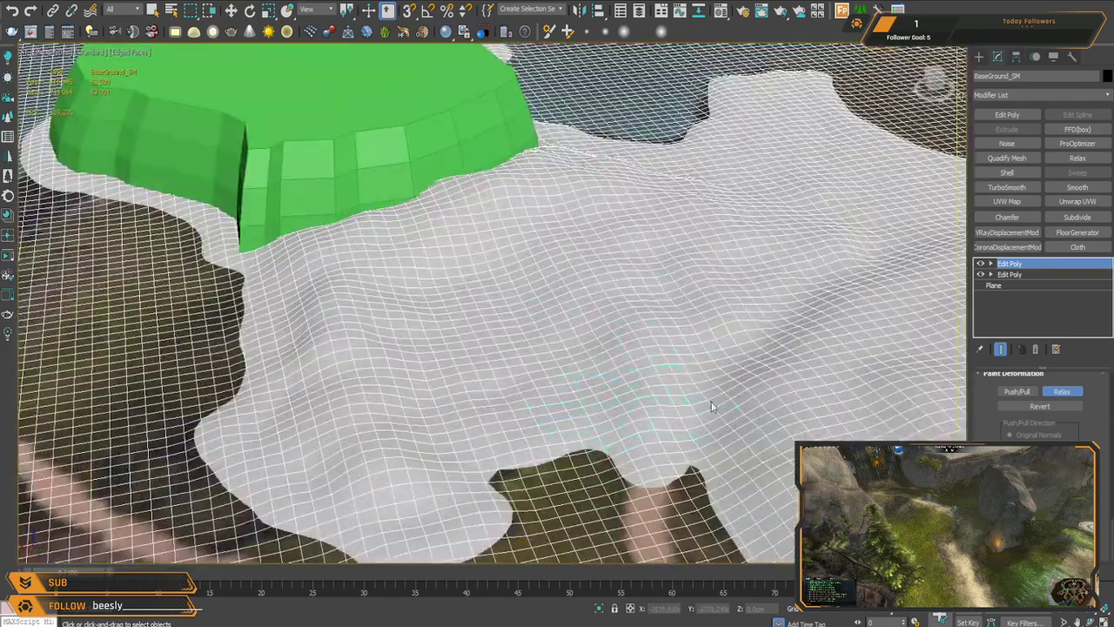
pyautogui.click(1052, 389)
pyautogui.moveTo(519, 378); pyautogui.dragTo(522, 365, button='middle')
pyautogui.hotkey('ctrl', 's')
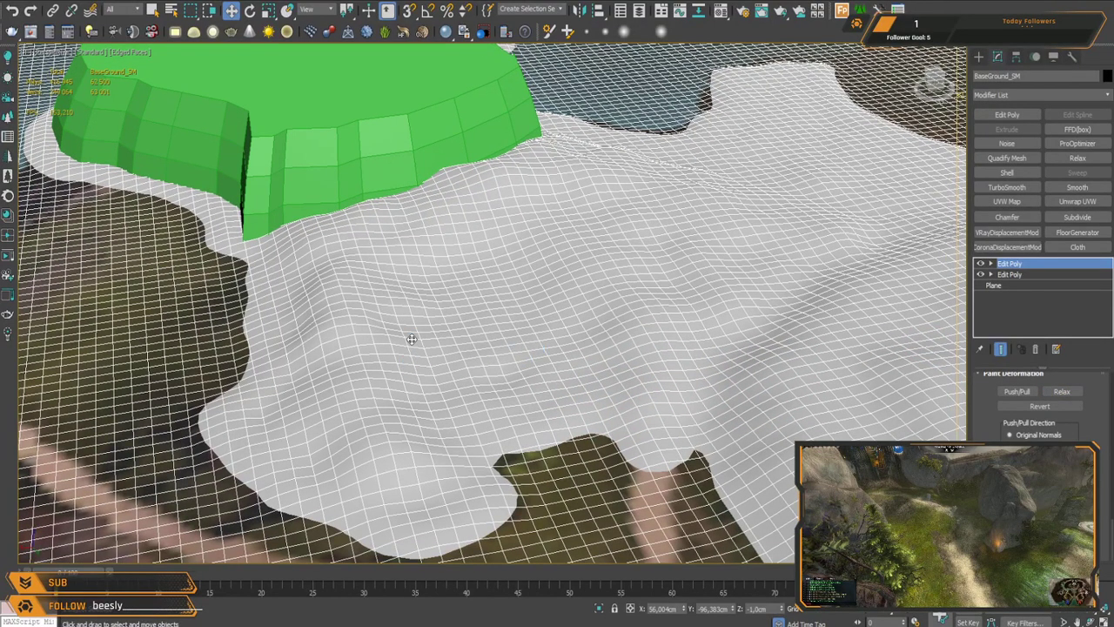
# Step: Examine the sculpted slope and compare the heights of the Blue Base plateau and the Henge hill
pyautogui.scroll(-7, 435, 305)
pyautogui.keyDown('alt'); pyautogui.moveTo(500, 308); pyautogui.dragTo(509, 333, button='middle'); pyautogui.keyUp('alt')
pyautogui.moveTo(509, 333); pyautogui.dragTo(532, 351, button='middle')
pyautogui.scroll(5, 532, 350)
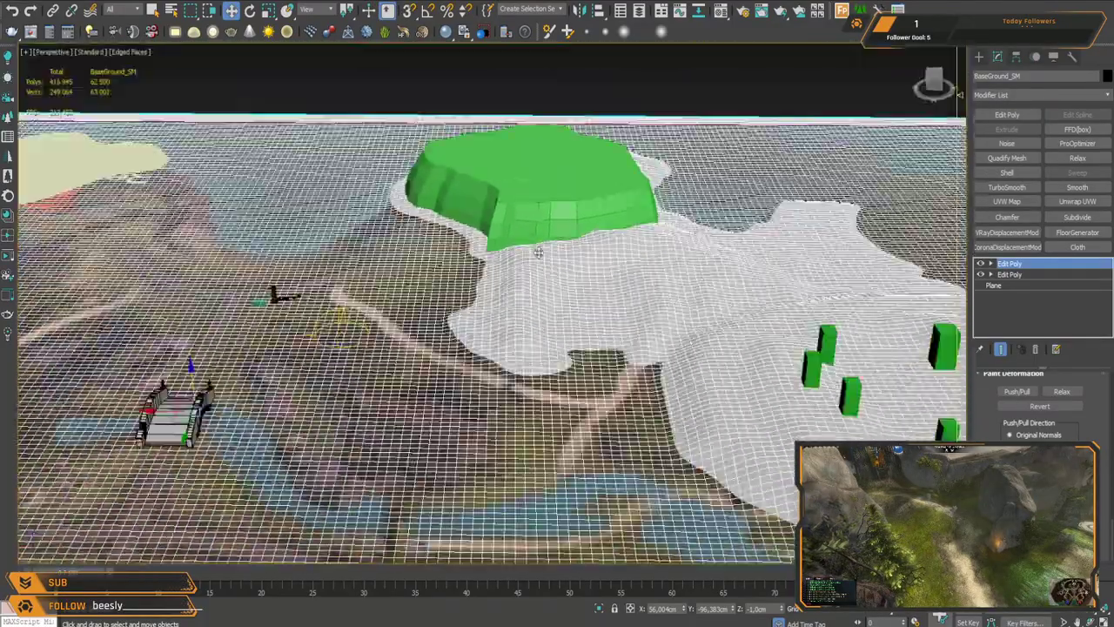
pyautogui.scroll(-8, 492, 325)
pyautogui.scroll(6, 410, 261)
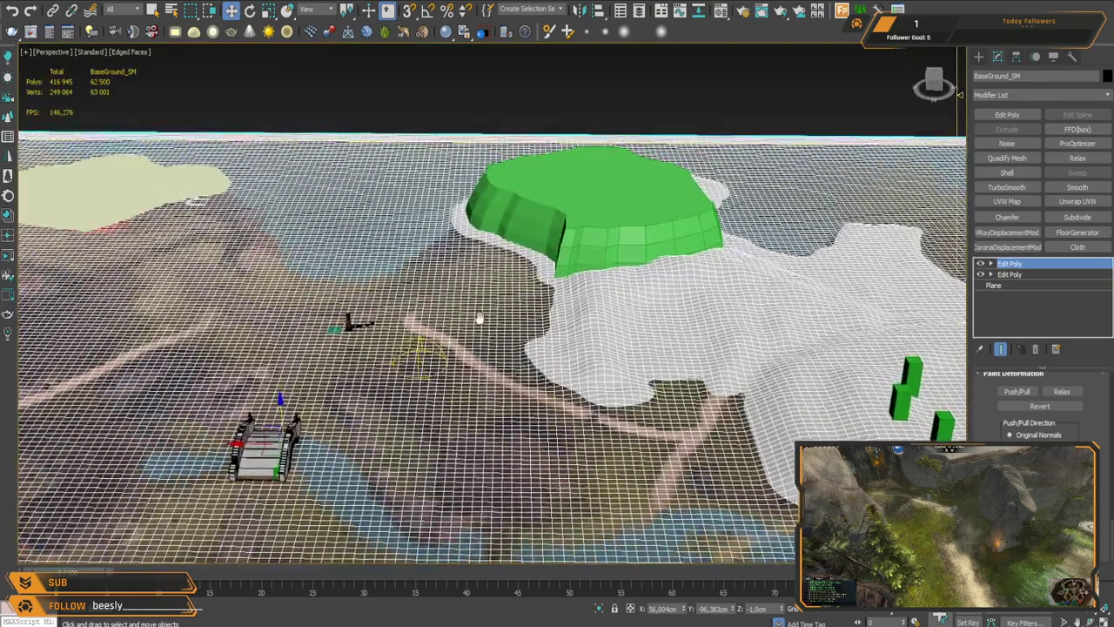
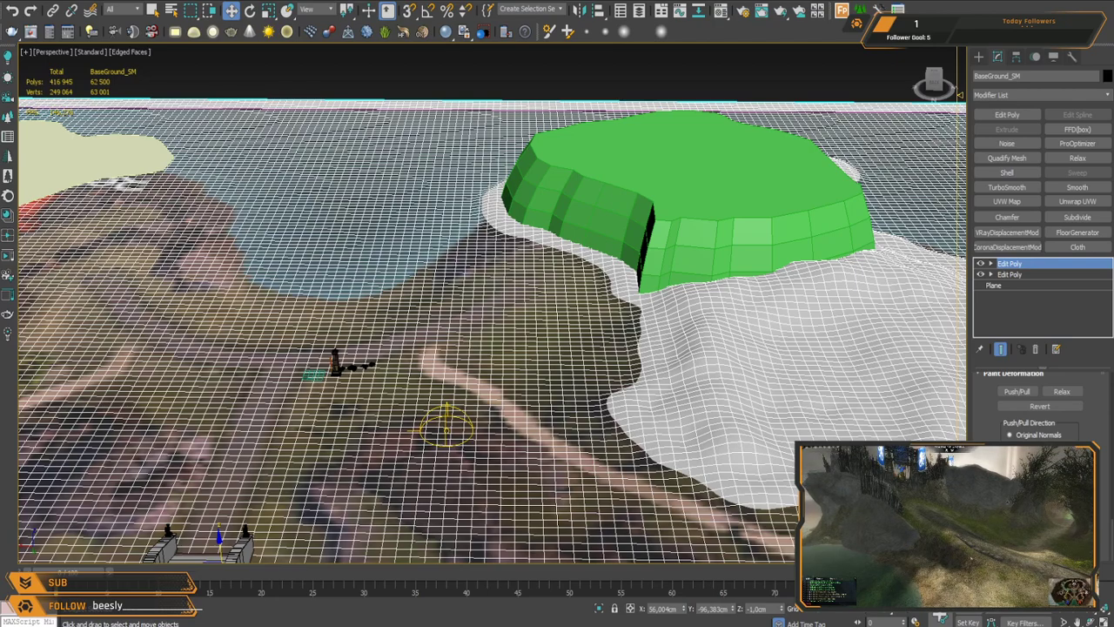
pyautogui.moveTo(380, 411); pyautogui.dragTo(442, 450, button='middle')
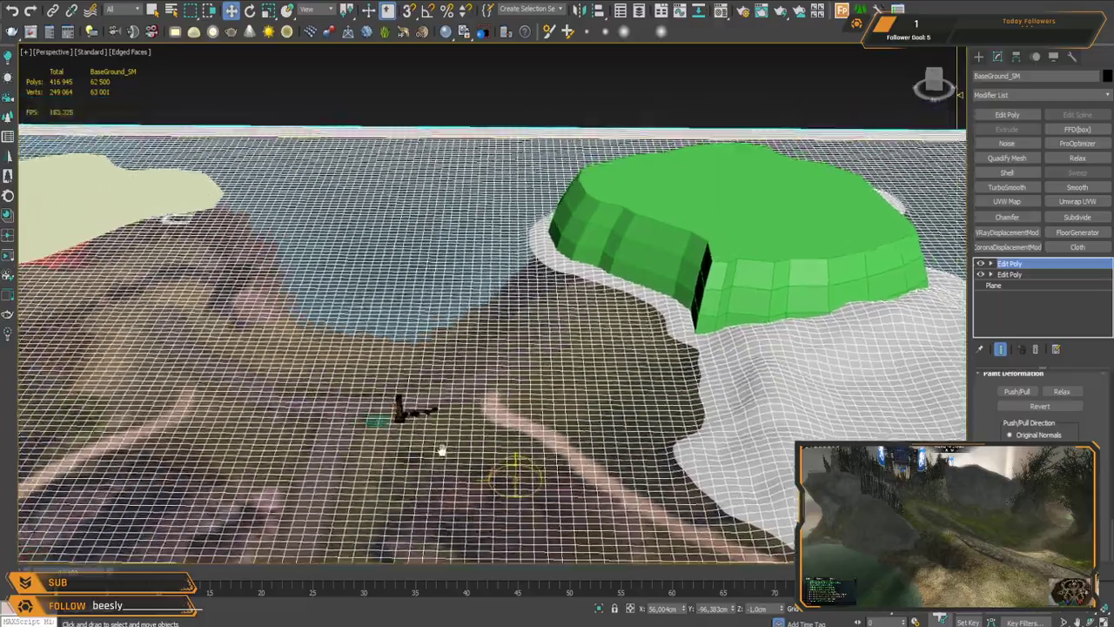
pyautogui.keyDown('alt'); pyautogui.moveTo(468, 342); pyautogui.dragTo(831, 413, button='middle'); pyautogui.keyUp('alt')
pyautogui.scroll(4, 512, 420)
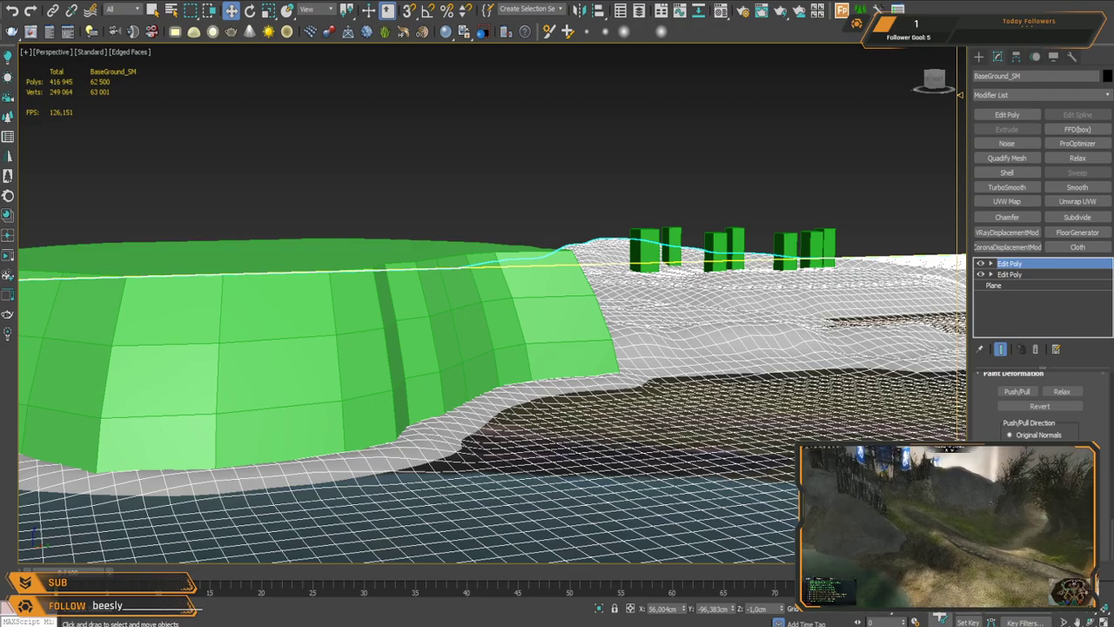
# Step: Enter vertex editing on the ground and select the vertices beneath the pale Red Base outline from the top view
pyautogui.scroll(-4, 515, 371)
pyautogui.keyDown('alt'); pyautogui.moveTo(600, 396); pyautogui.dragTo(624, 326, button='middle'); pyautogui.keyUp('alt')
pyautogui.press('1')
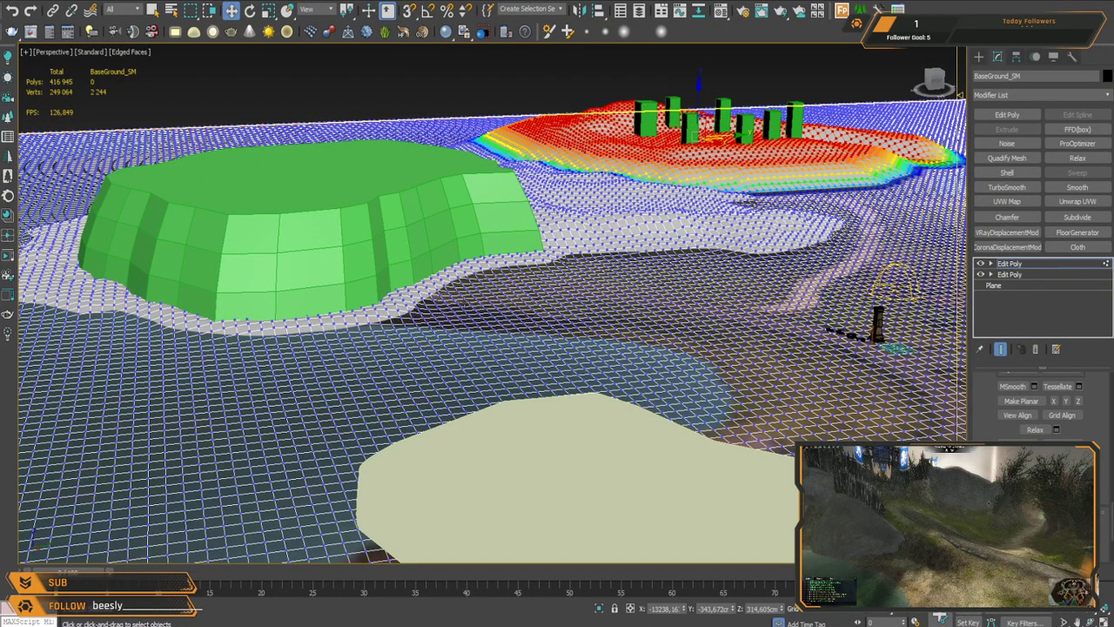
pyautogui.keyDown('alt'); pyautogui.moveTo(388, 305); pyautogui.dragTo(575, 155, button='middle'); pyautogui.keyUp('alt')
pyautogui.click(152, 10)
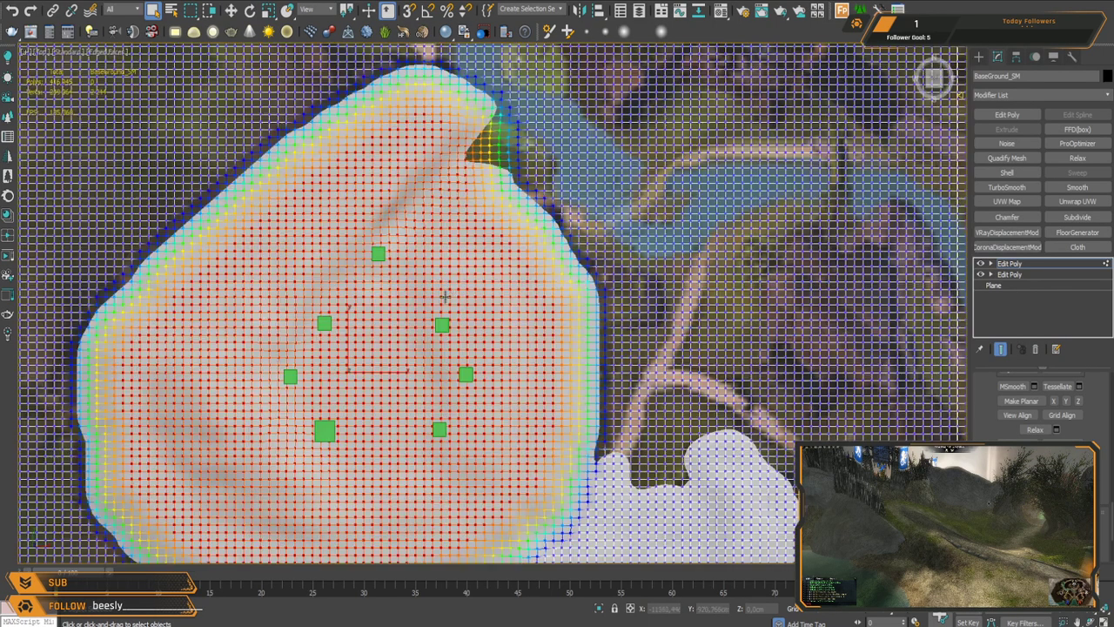
pyautogui.scroll(-8, 492, 305)
pyautogui.moveTo(492, 305); pyautogui.dragTo(414, 243, button='middle')
pyautogui.scroll(5, 572, 412)
pyautogui.moveTo(857, 236); pyautogui.dragTo(741, 272, button='middle')
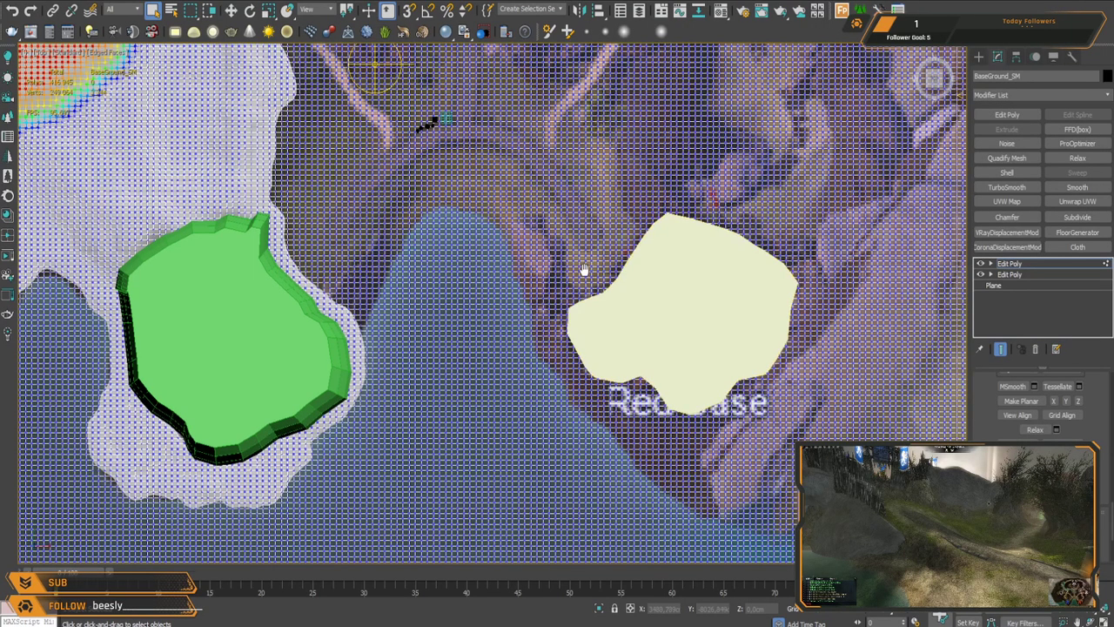
pyautogui.moveTo(581, 268); pyautogui.dragTo(499, 295, button='middle')
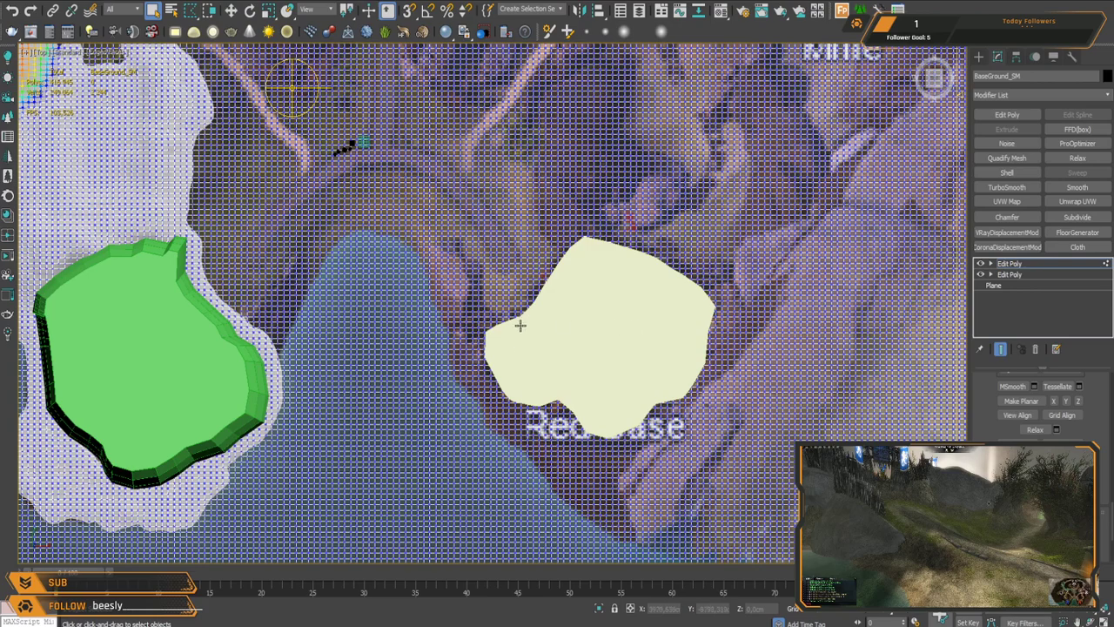
pyautogui.click(484, 329)
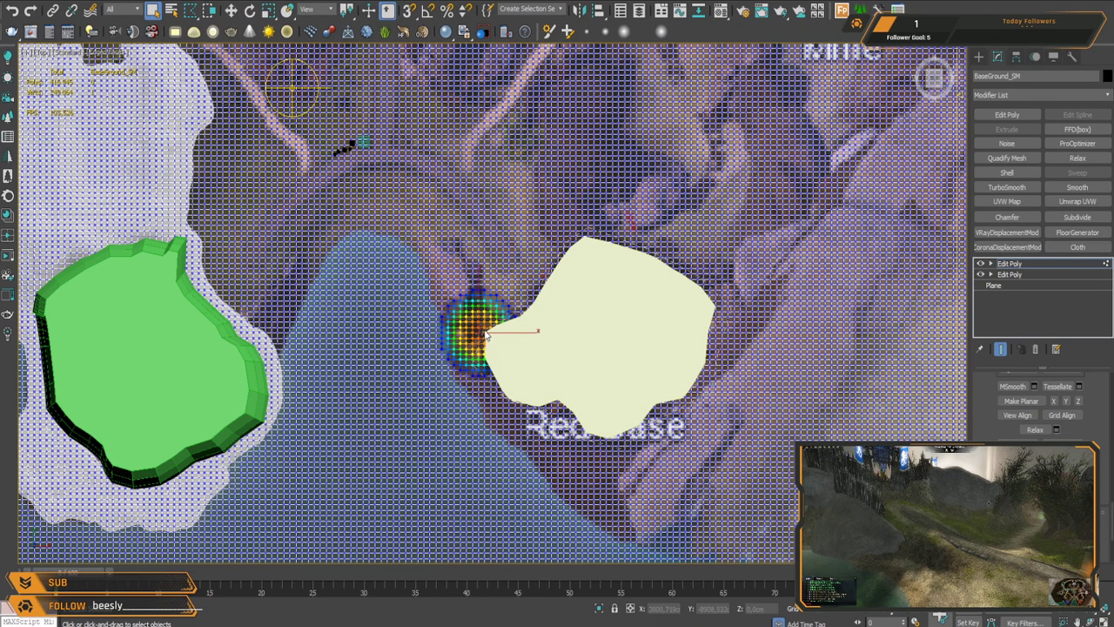
pyautogui.click(523, 366)
pyautogui.scroll(1, 541, 376)
pyautogui.press('p')
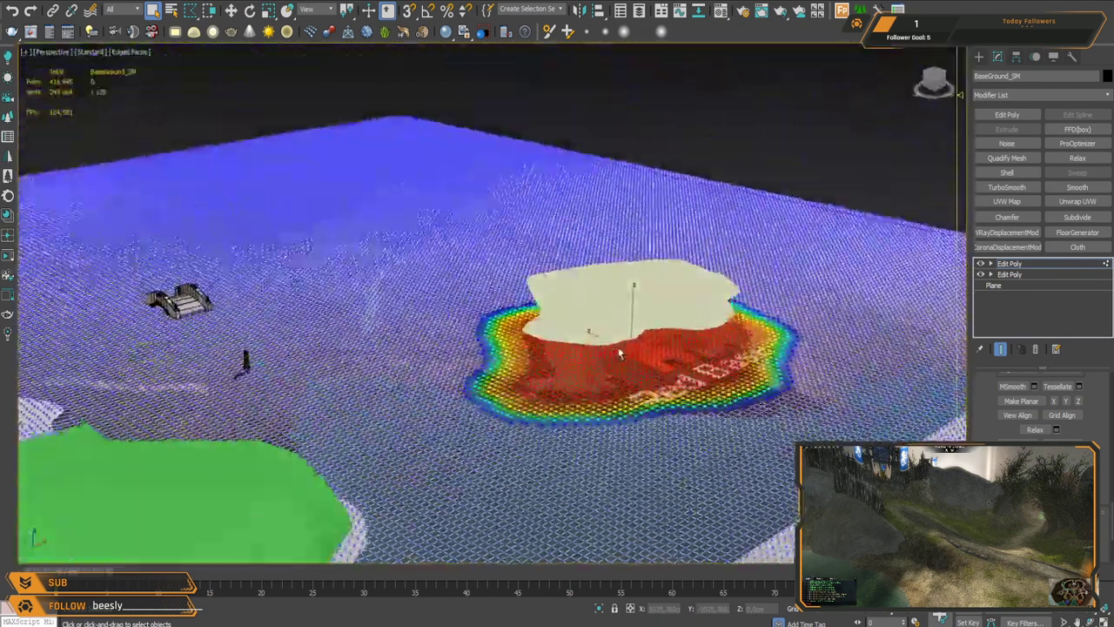
# Step: Set the soft selection falloff to 1506,6 cm and raise the selected ground into a hill under the Red Base shape
pyautogui.scroll(2, 618, 348)
pyautogui.press('w')
pyautogui.scroll(8, 1041, 407)
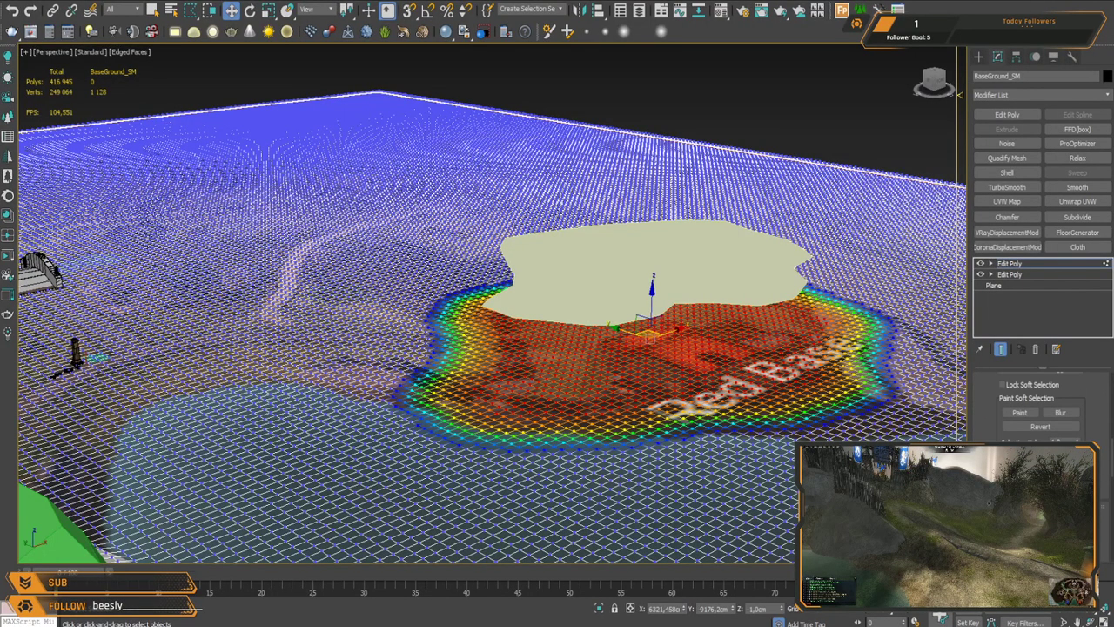
pyautogui.scroll(3, 1041, 409)
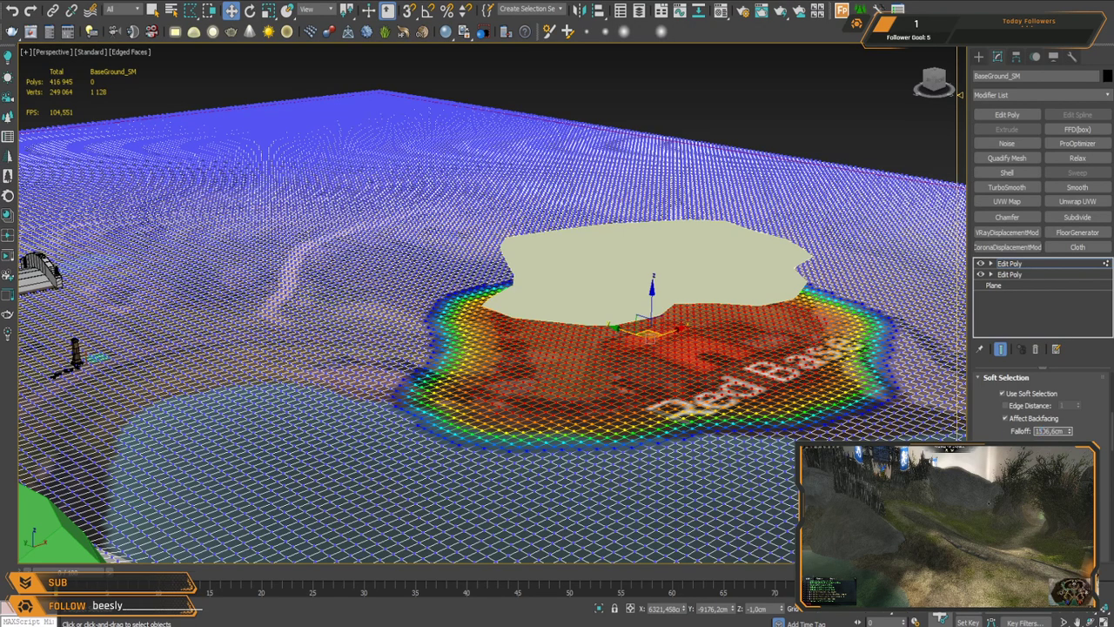
pyautogui.moveTo(1069, 431); pyautogui.dragTo(1069, 421)
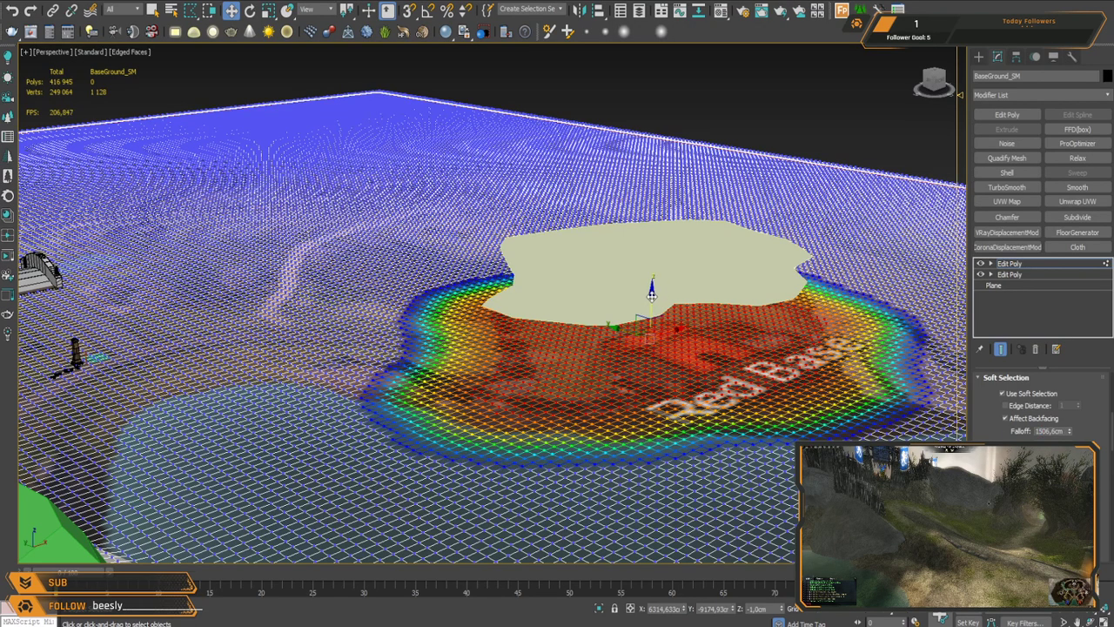
pyautogui.moveTo(651, 294); pyautogui.dragTo(653, 273)
pyautogui.press('r')
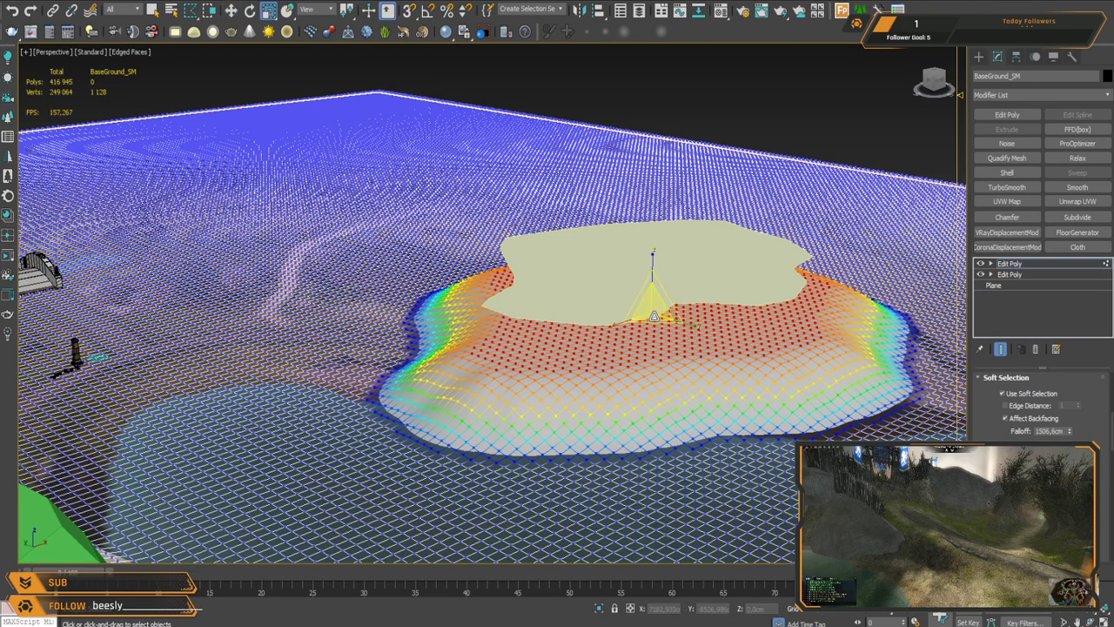
pyautogui.press('w')
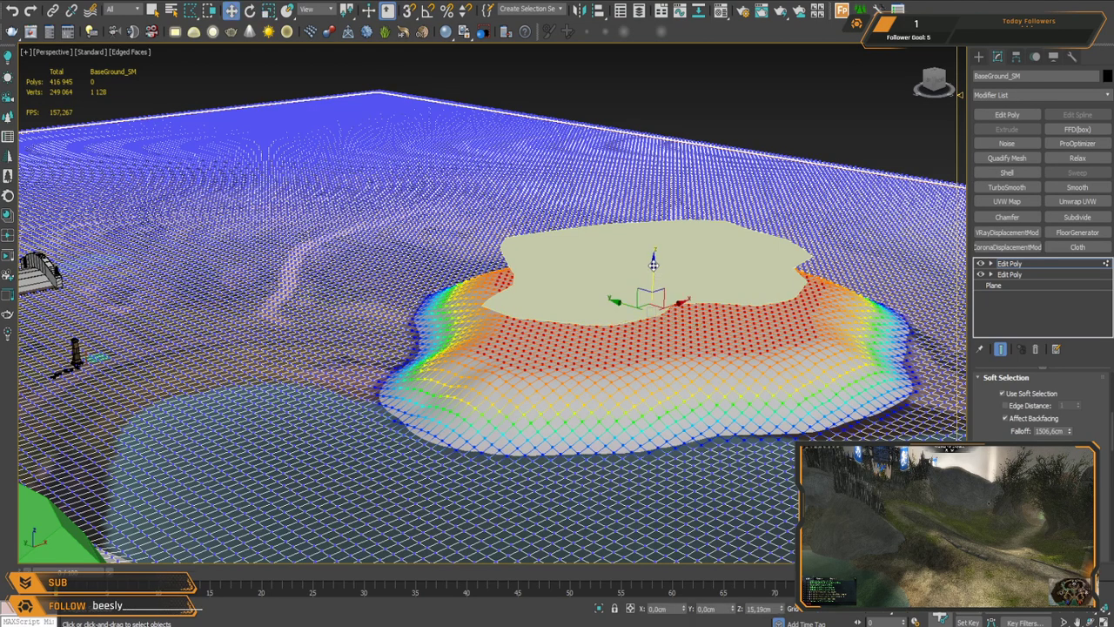
pyautogui.moveTo(654, 265); pyautogui.dragTo(653, 256)
pyautogui.moveTo(505, 352); pyautogui.dragTo(538, 304, button='middle')
# Step: Select the ground vertices beneath and around the Blue Base plateau from the top view
pyautogui.press('t')
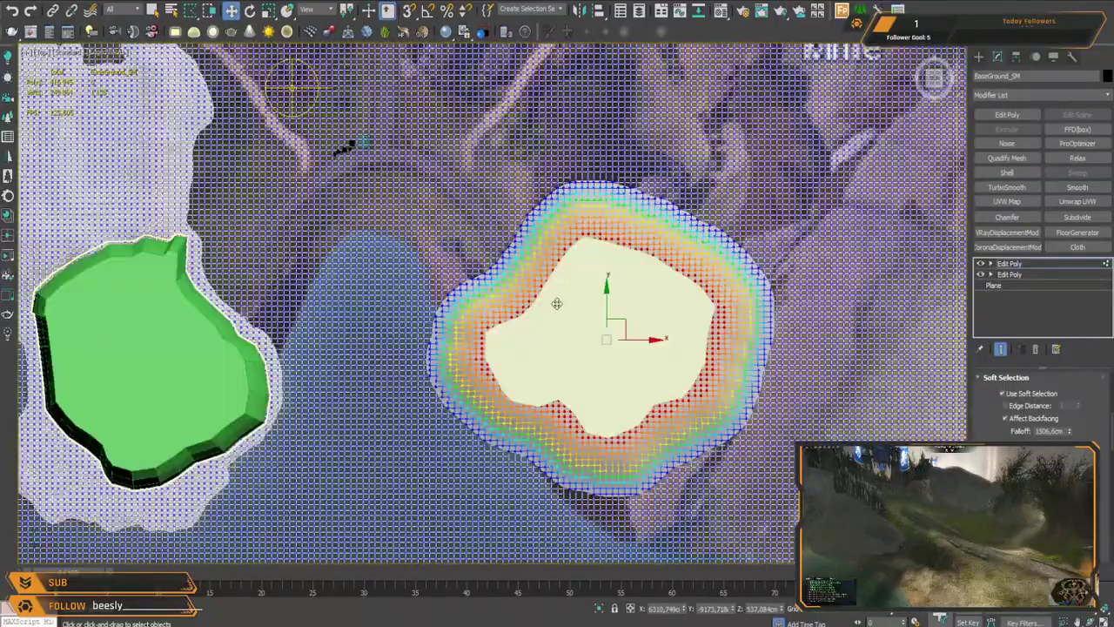
pyautogui.scroll(-2, 558, 303)
pyautogui.moveTo(432, 314); pyautogui.dragTo(607, 288, button='middle')
pyautogui.scroll(3, 725, 285)
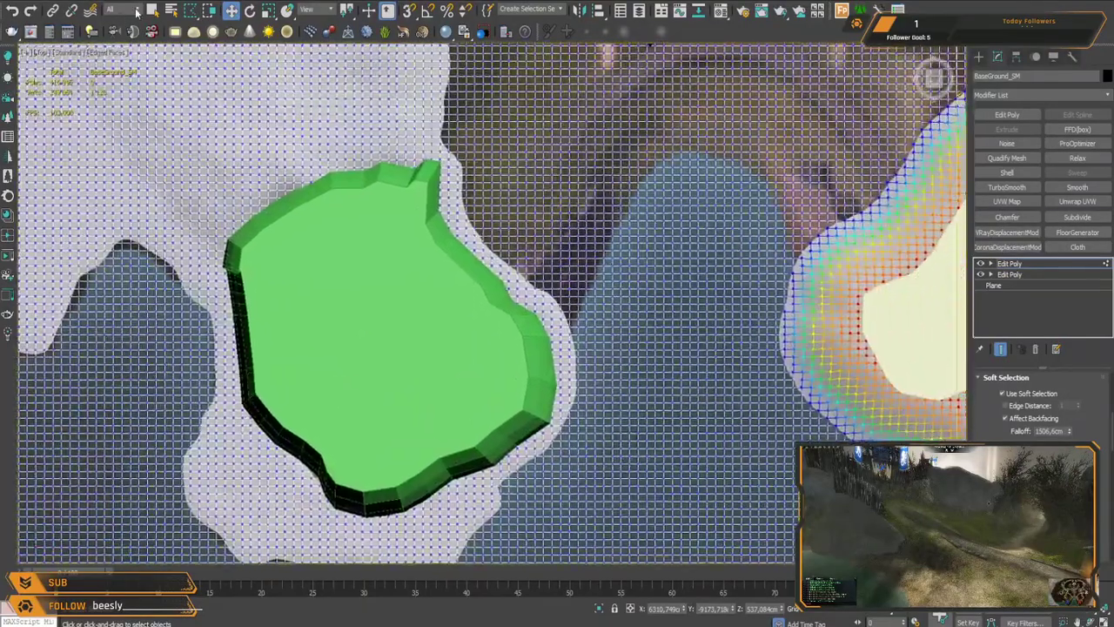
pyautogui.scroll(-2, 402, 219)
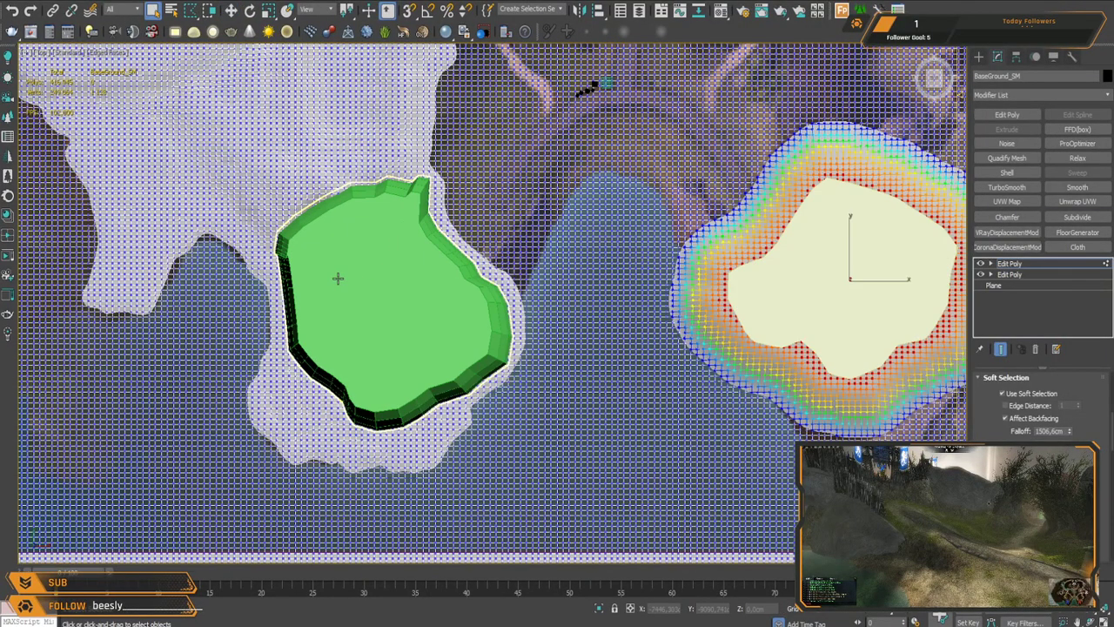
pyautogui.click(263, 250)
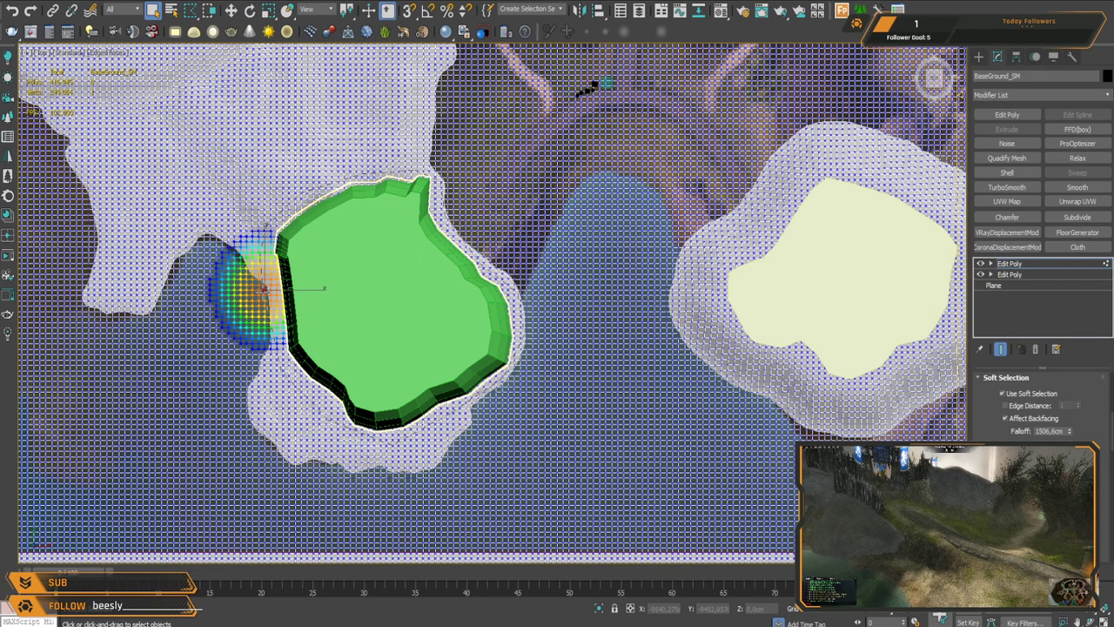
pyautogui.moveTo(268, 253); pyautogui.dragTo(264, 293)
# Step: Raise the selected ground slightly around the foot of the Blue Base, restoring the lift after undoing it for comparison
pyautogui.scroll(1, 564, 317)
pyautogui.keyDown('alt'); pyautogui.moveTo(578, 383); pyautogui.dragTo(420, 329, button='middle'); pyautogui.keyUp('alt')
pyautogui.scroll(2, 416, 329)
pyautogui.scroll(2, 416, 329)
pyautogui.press('w')
pyautogui.moveTo(373, 267); pyautogui.dragTo(487, 219, button='middle')
pyautogui.moveTo(329, 202); pyautogui.dragTo(331, 200)
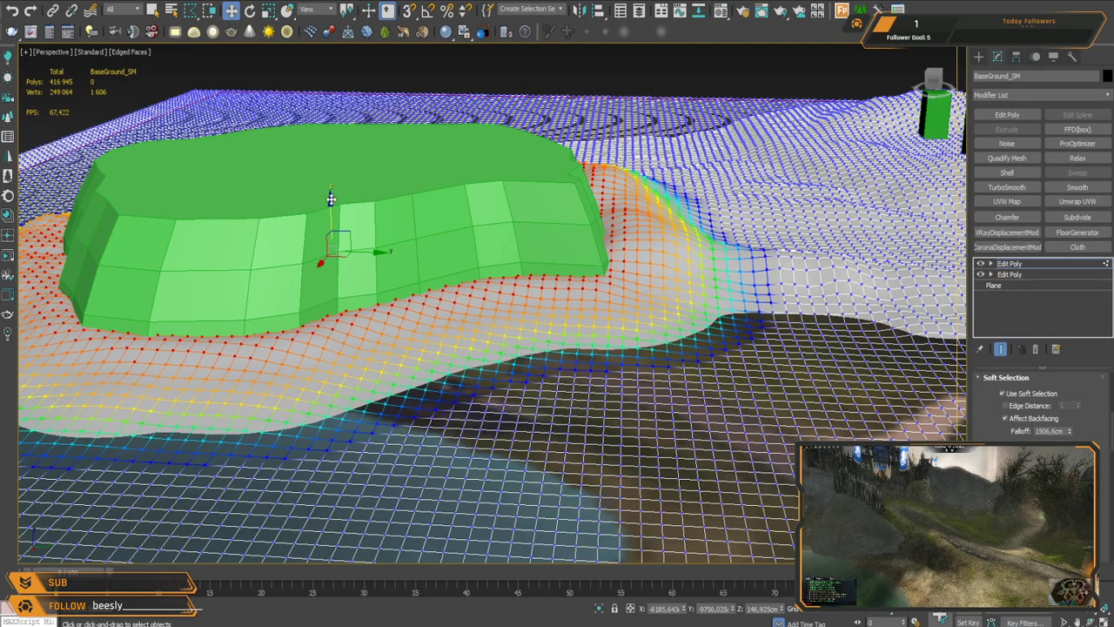
pyautogui.keyDown('alt'); pyautogui.moveTo(618, 248); pyautogui.dragTo(656, 277, button='middle'); pyautogui.keyUp('alt')
pyautogui.hotkey('ctrl', 'z')
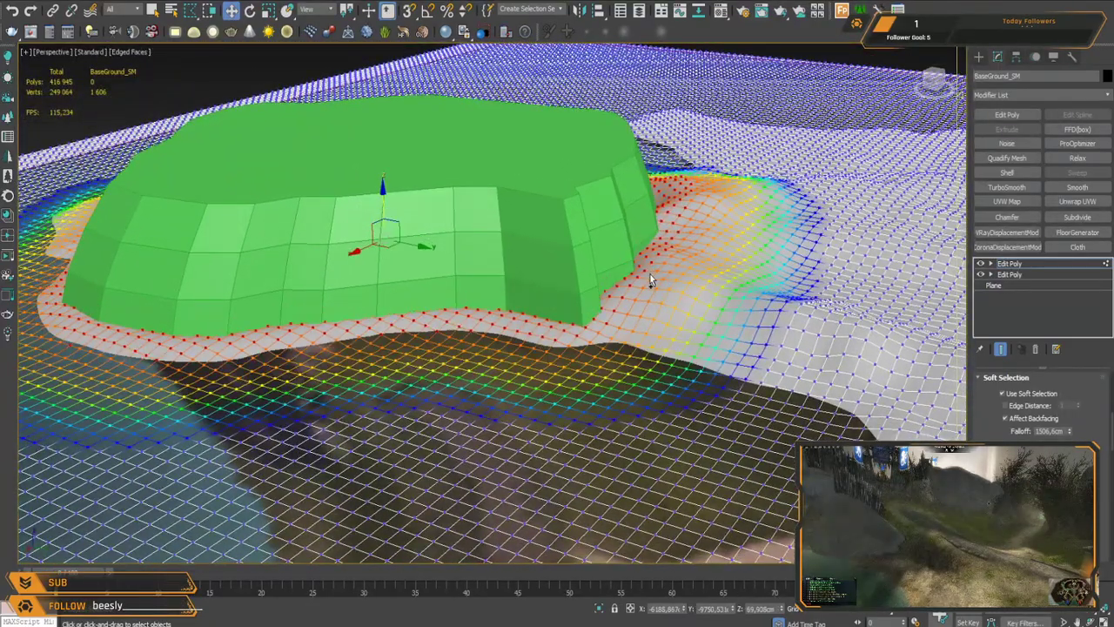
pyautogui.click(30, 11)
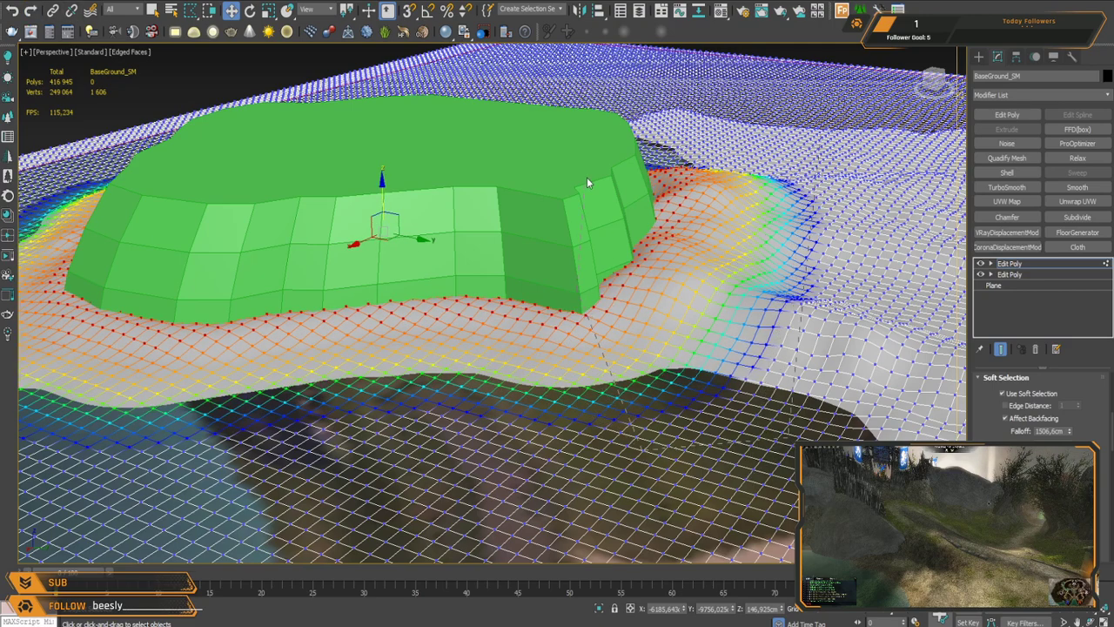
# Step: Remove the vertices on the Blue Base side facing Henge from the ground selection
pyautogui.doubleClick(797, 122)
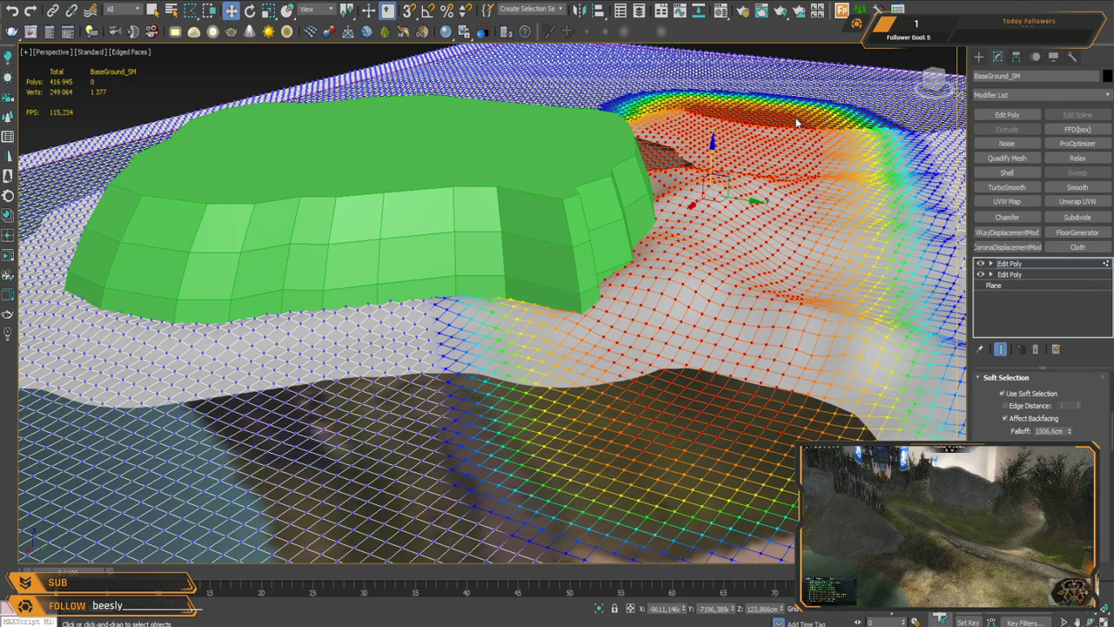
pyautogui.hotkey('ctrl', 'z')
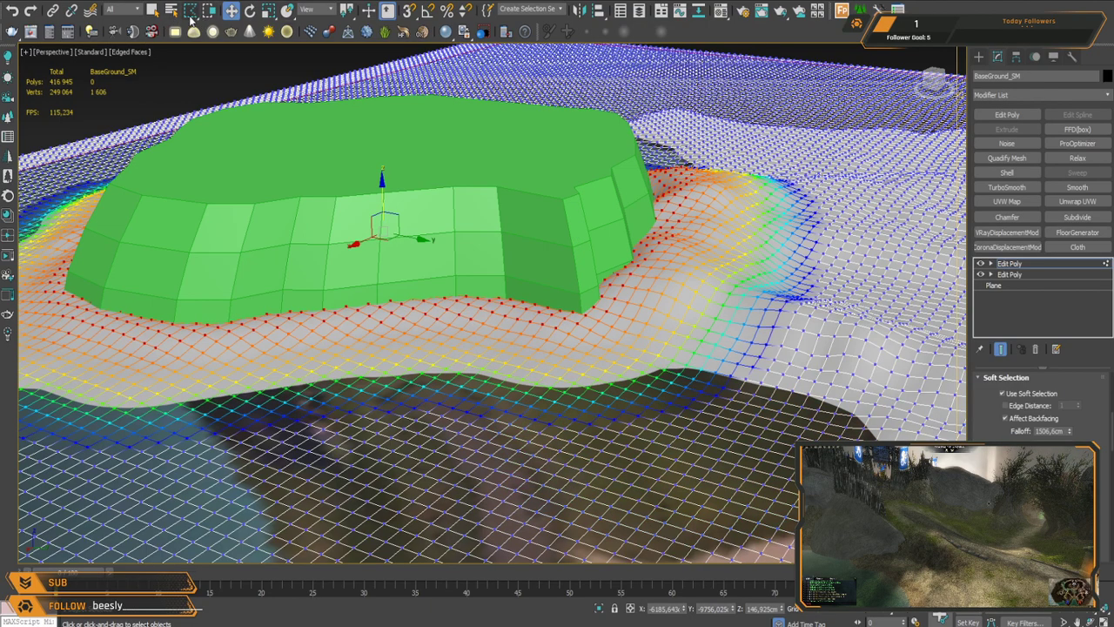
pyautogui.keyDown('alt'); pyautogui.moveTo(622, 488); pyautogui.dragTo(611, 456); pyautogui.keyUp('alt')
# Step: Raise the remaining selection around the Blue Base and undo the trial scaling of it
pyautogui.keyDown('alt'); pyautogui.moveTo(545, 462); pyautogui.dragTo(533, 492, button='middle'); pyautogui.keyUp('alt')
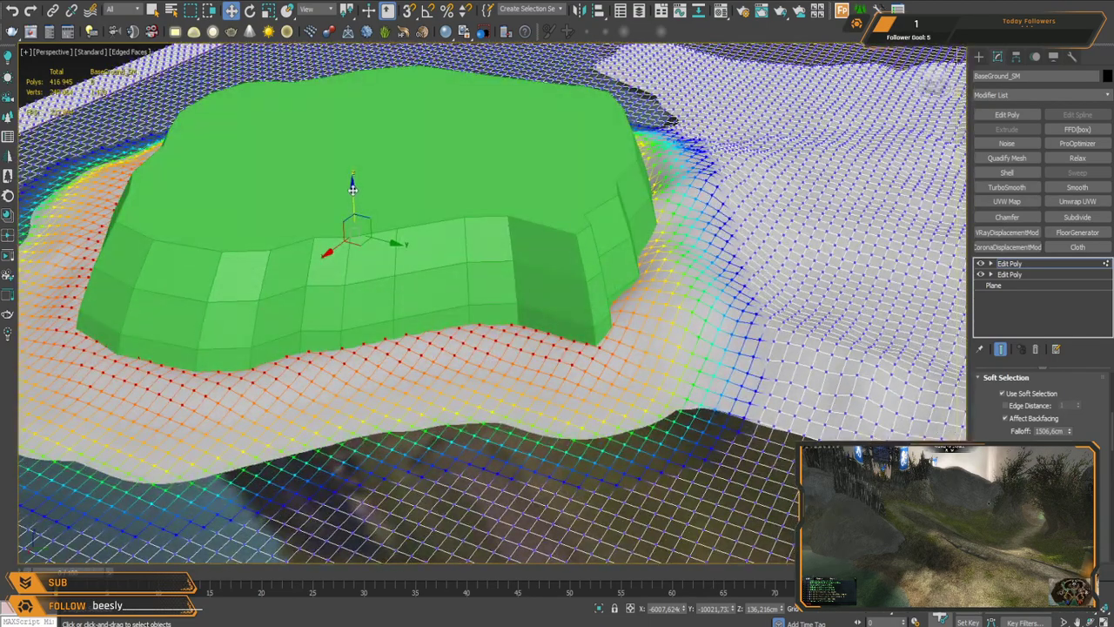
pyautogui.moveTo(352, 191); pyautogui.dragTo(352, 182)
pyautogui.hotkey('ctrl', 'z')
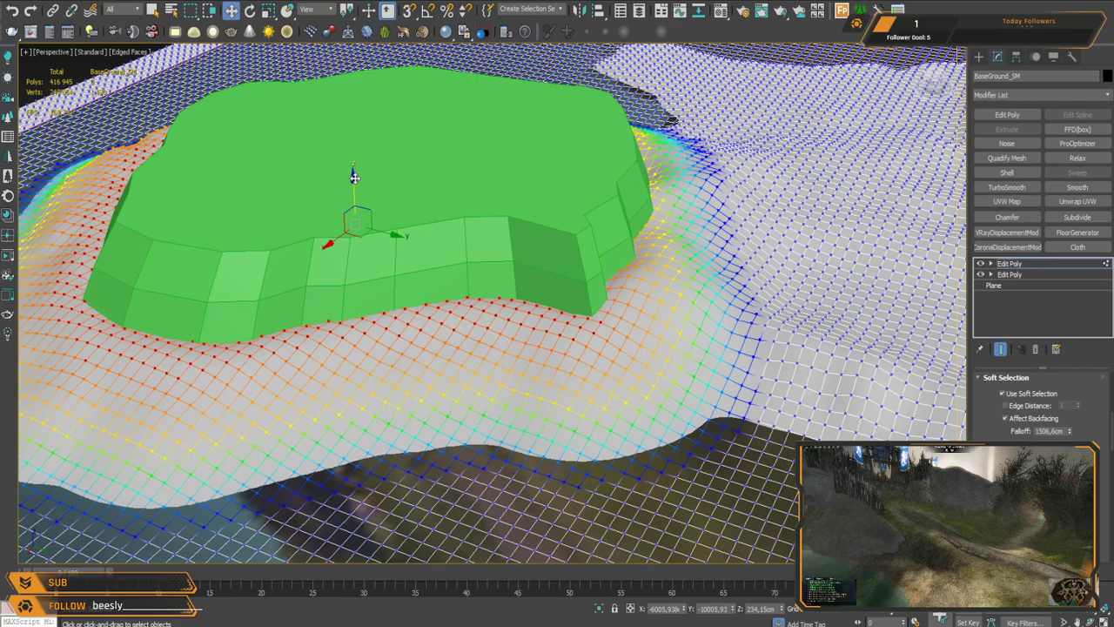
pyautogui.hotkey('ctrl', 'z')
pyautogui.press('r')
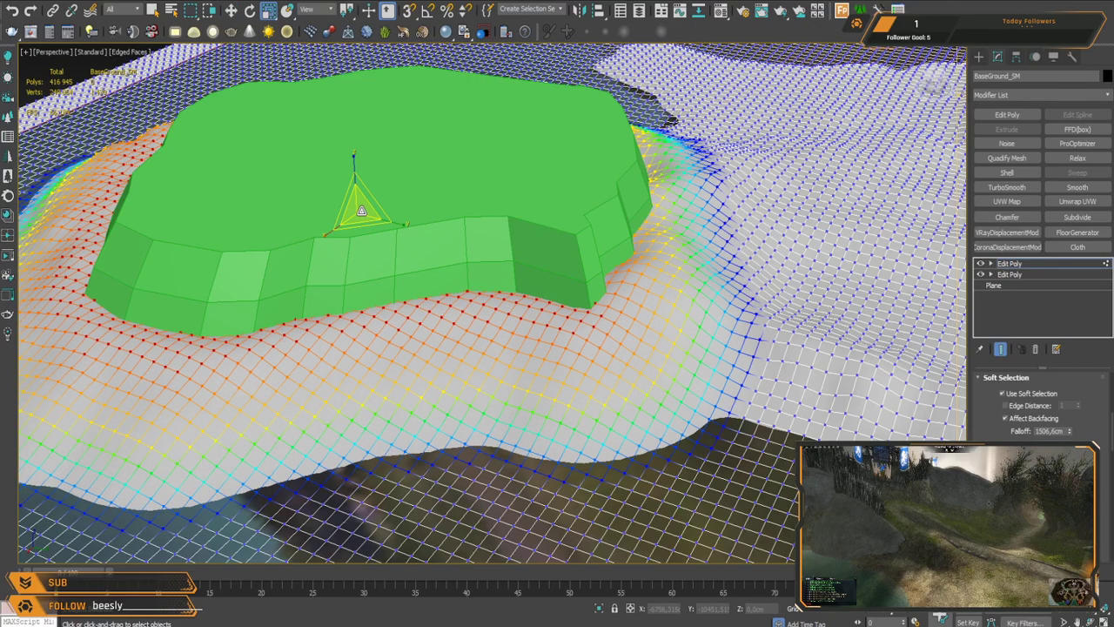
pyautogui.hotkey('ctrl', 'z')
pyautogui.hotkey('ctrl', 'z')
# Step: Lift the ground selection further up the Blue Base walls, adjusting its height from a low side view
pyautogui.press('w')
pyautogui.moveTo(356, 175); pyautogui.dragTo(354, 168)
pyautogui.keyDown('alt'); pyautogui.moveTo(541, 427); pyautogui.dragTo(612, 377, button='middle'); pyautogui.keyUp('alt')
pyautogui.moveTo(353, 172); pyautogui.dragTo(354, 179)
pyautogui.keyDown('alt'); pyautogui.moveTo(607, 304); pyautogui.dragTo(573, 262, button='middle'); pyautogui.keyUp('alt')
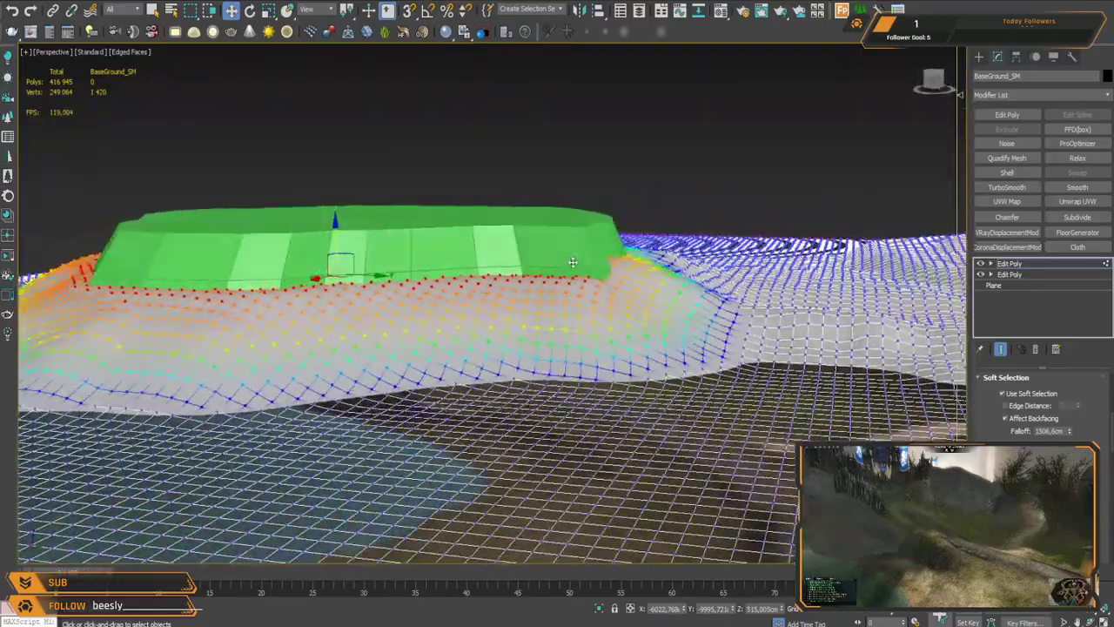
pyautogui.moveTo(335, 222); pyautogui.dragTo(334, 214)
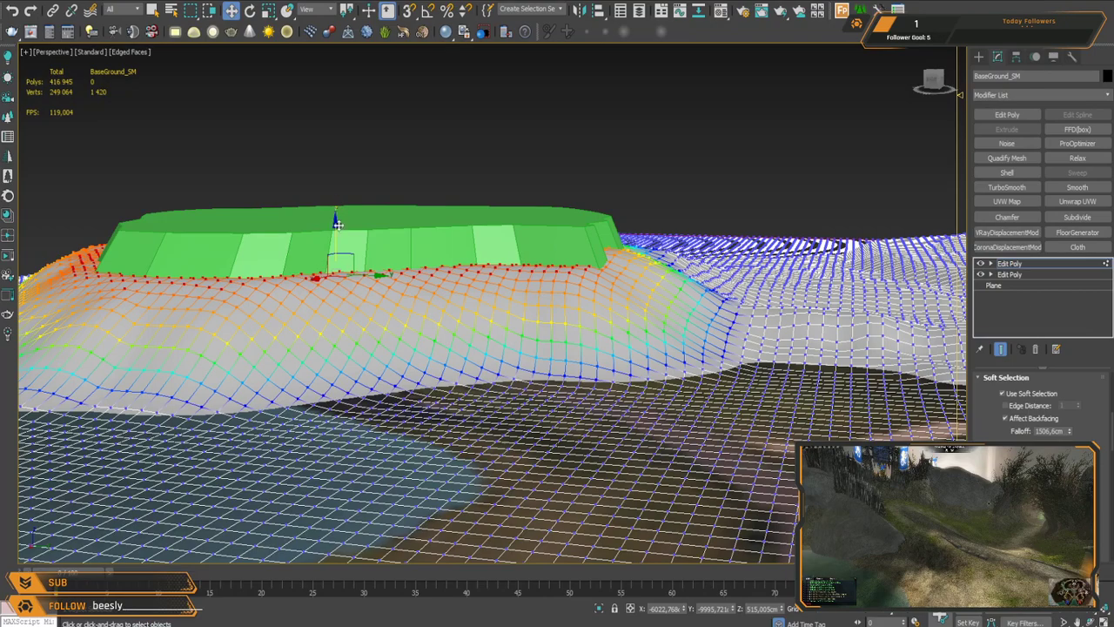
pyautogui.moveTo(468, 234); pyautogui.dragTo(476, 259, button='middle')
# Step: Leave vertex editing, raise the Blue Base and Red Base shapes together slightly, and deselect them
pyautogui.click(482, 261)
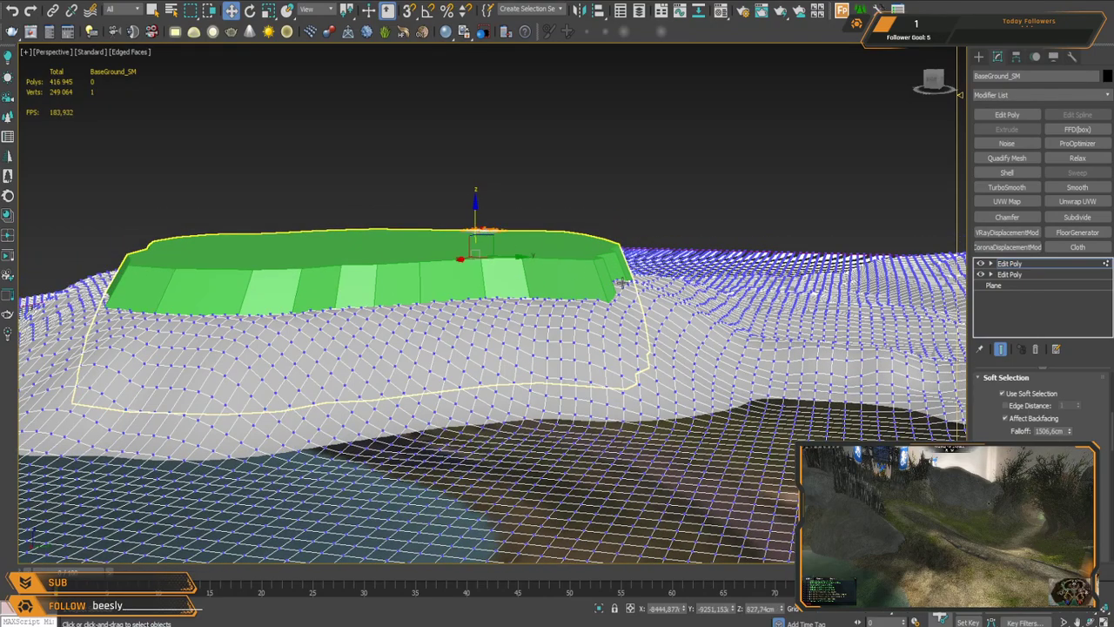
pyautogui.click(1010, 266)
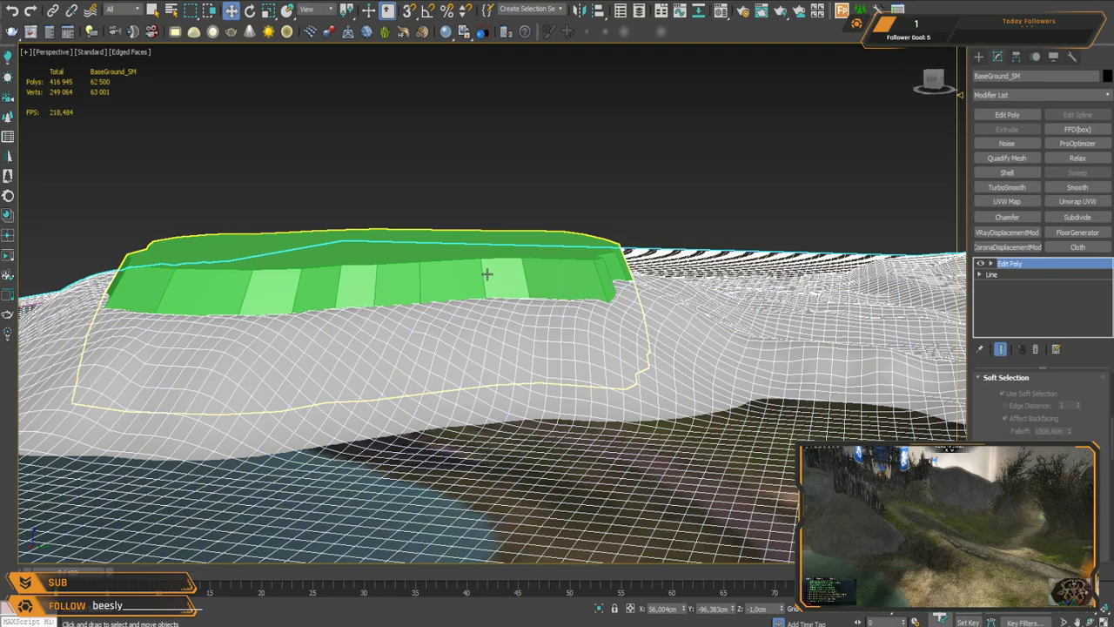
pyautogui.click(487, 275)
pyautogui.scroll(-5, 487, 275)
pyautogui.keyDown('alt'); pyautogui.moveTo(488, 275); pyautogui.dragTo(409, 277, button='middle'); pyautogui.keyUp('alt')
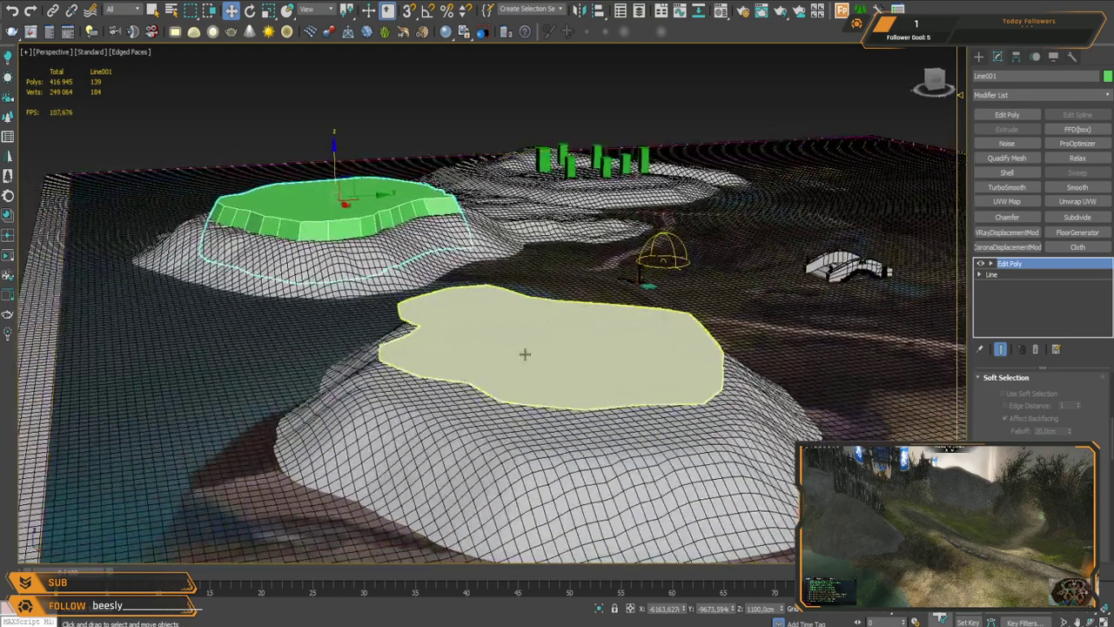
pyautogui.keyDown('ctrl'); pyautogui.click(524, 351); pyautogui.keyUp('ctrl')
pyautogui.moveTo(415, 222); pyautogui.dragTo(414, 214)
pyautogui.moveTo(435, 265); pyautogui.dragTo(527, 267, button='middle')
pyautogui.keyDown('alt'); pyautogui.moveTo(527, 266); pyautogui.dragTo(513, 245, button='middle'); pyautogui.keyUp('alt')
pyautogui.moveTo(511, 220); pyautogui.dragTo(511, 215)
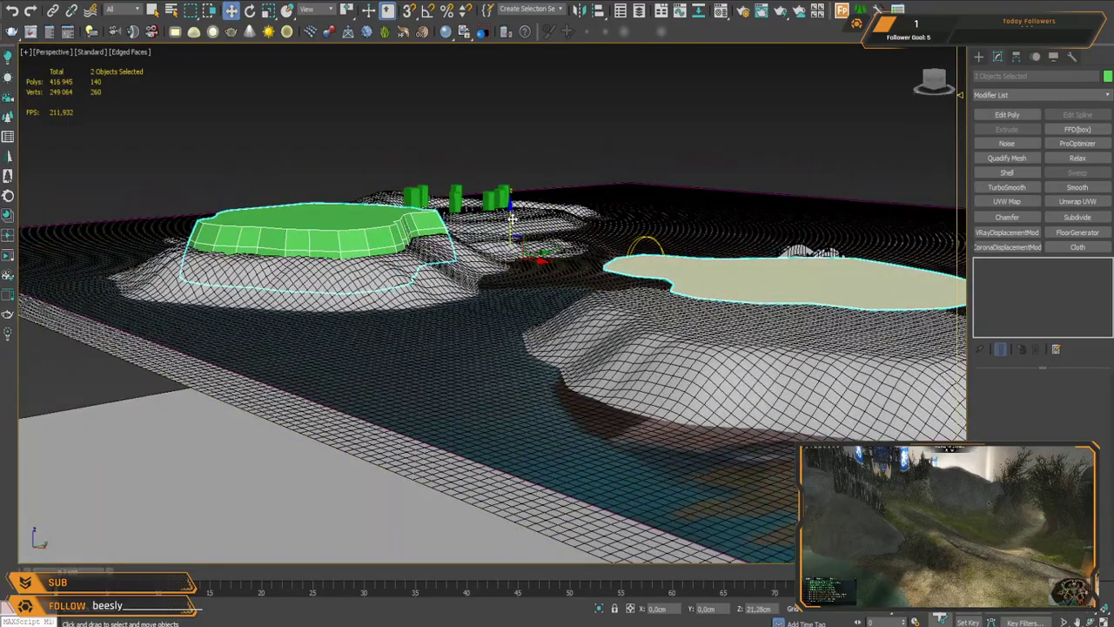
pyautogui.moveTo(511, 217); pyautogui.dragTo(633, 239, button='middle')
pyautogui.scroll(4, 568, 230)
pyautogui.keyDown('alt'); pyautogui.moveTo(487, 366); pyautogui.dragTo(374, 274, button='middle'); pyautogui.keyUp('alt')
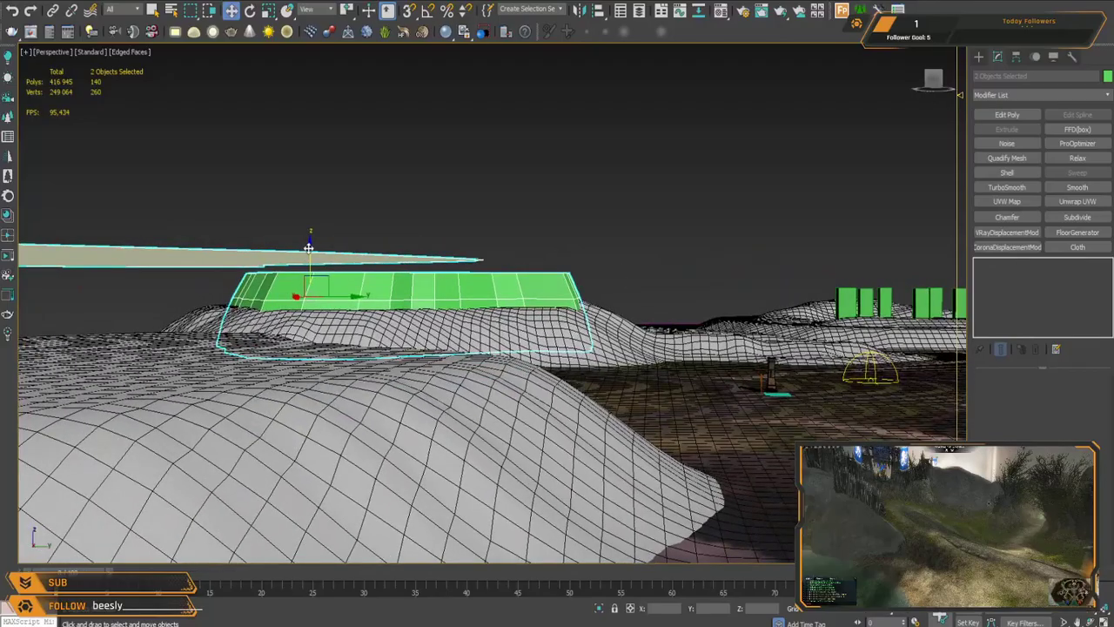
pyautogui.click(511, 211)
# Step: Examine the slopes around the Blue Base and the ground between it, Henge and the Red Base
pyautogui.keyDown('alt'); pyautogui.moveTo(511, 212); pyautogui.dragTo(510, 333, button='middle'); pyautogui.keyUp('alt')
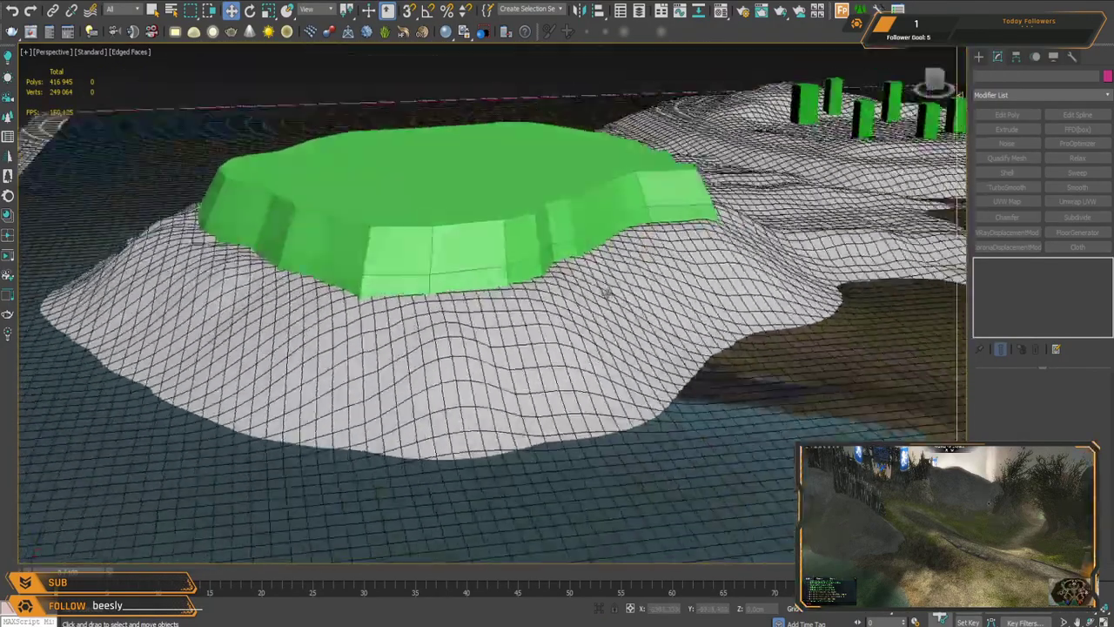
pyautogui.keyDown('alt'); pyautogui.moveTo(601, 287); pyautogui.dragTo(575, 295, button='middle'); pyautogui.keyUp('alt')
pyautogui.scroll(3, 608, 268)
pyautogui.scroll(-5, 609, 268)
pyautogui.scroll(3, 596, 262)
pyautogui.click(575, 295)
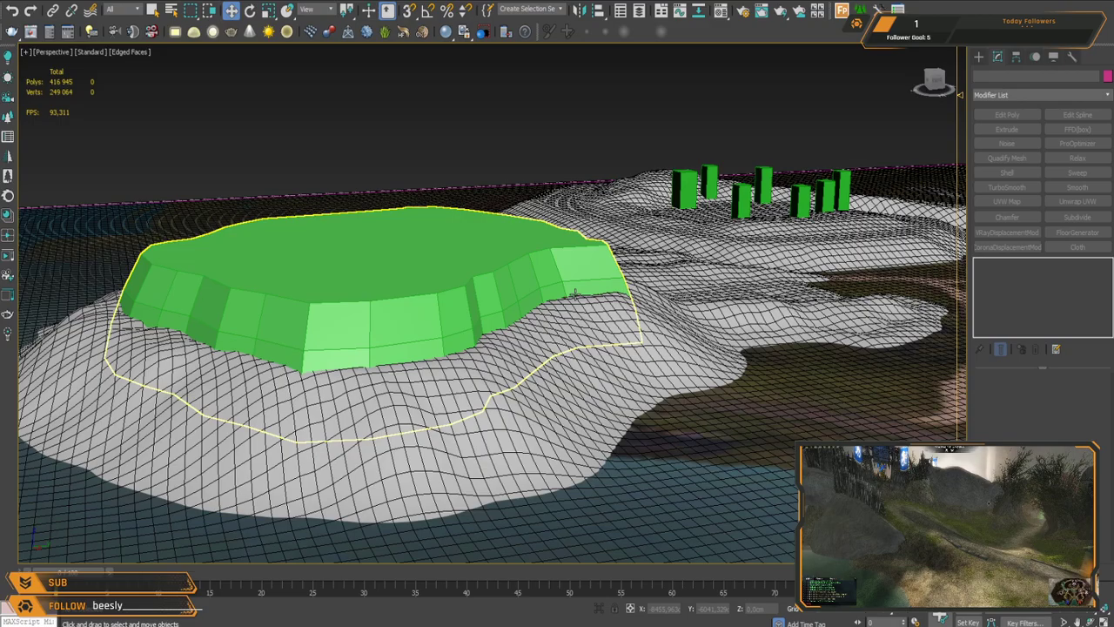
pyautogui.scroll(-5, 631, 366)
pyautogui.keyDown('alt'); pyautogui.moveTo(469, 338); pyautogui.dragTo(470, 291, button='middle'); pyautogui.keyUp('alt')
pyautogui.keyDown('alt'); pyautogui.moveTo(540, 291); pyautogui.dragTo(410, 305, button='middle'); pyautogui.keyUp('alt')
pyautogui.scroll(5, 495, 309)
pyautogui.moveTo(496, 308); pyautogui.dragTo(657, 167, button='middle')
pyautogui.keyDown('alt'); pyautogui.moveTo(630, 212); pyautogui.dragTo(644, 283, button='middle'); pyautogui.keyUp('alt')
# Step: Select the ground and use Push/Pull to paint a raised bank around the water's inland shore between the two bases
pyautogui.click(703, 130)
pyautogui.scroll(-5, 994, 436)
pyautogui.scroll(-8, 994, 435)
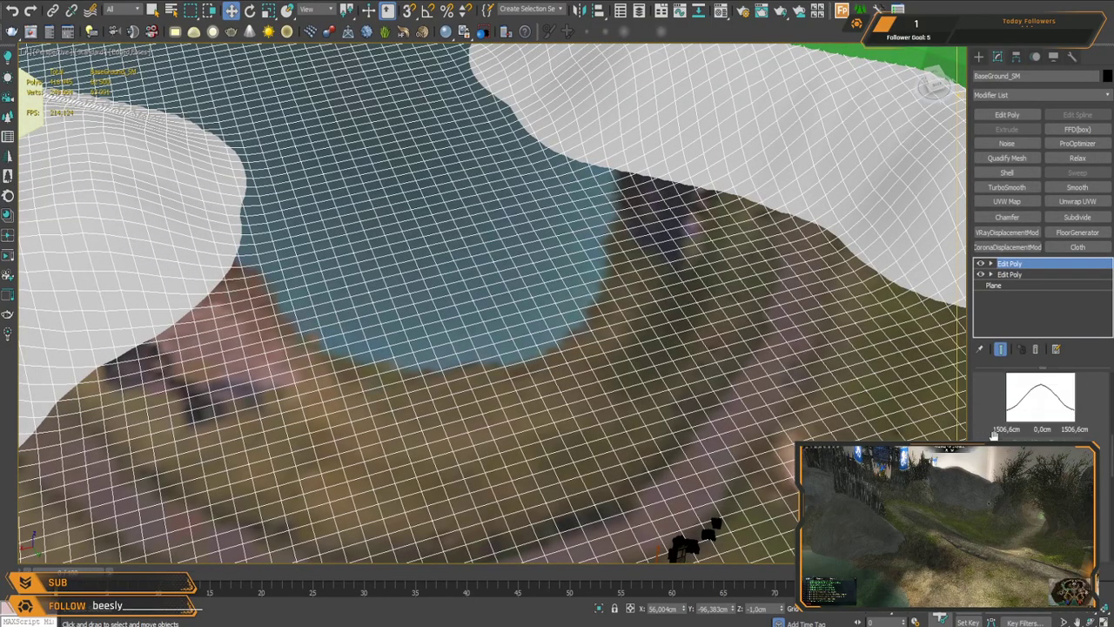
pyautogui.scroll(-2, 991, 437)
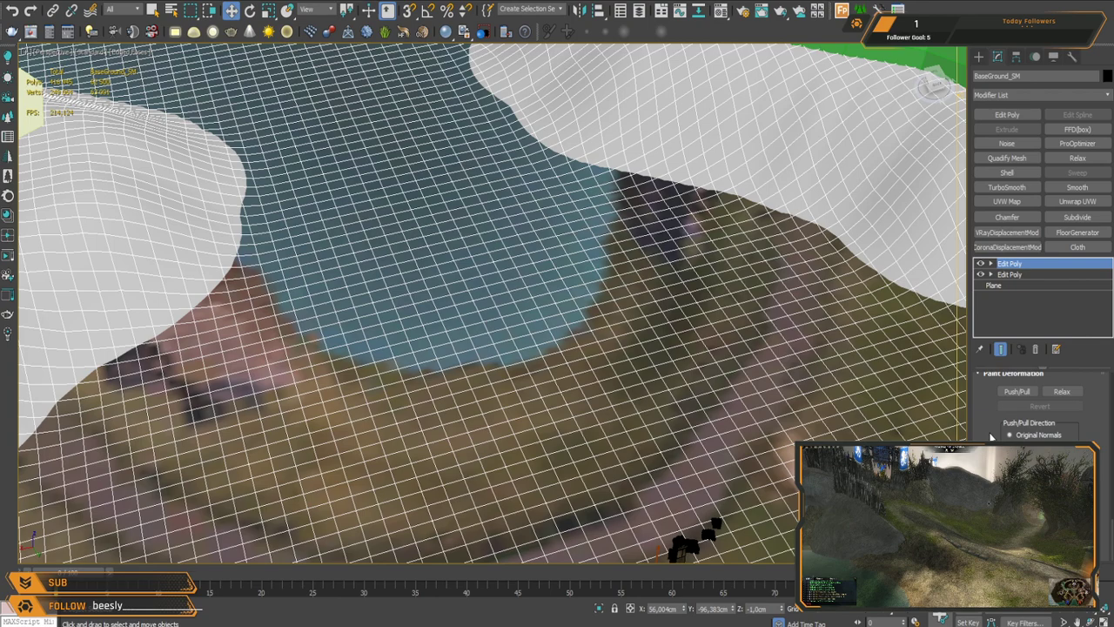
pyautogui.click(1009, 391)
pyautogui.moveTo(655, 199)
pyautogui.mouseDown()
pyautogui.moveTo(641, 294)
pyautogui.moveTo(566, 361)
pyautogui.moveTo(491, 382)
pyautogui.moveTo(423, 386)
pyautogui.moveTo(305, 356)
pyautogui.moveTo(187, 257)
pyautogui.mouseUp()
pyautogui.moveTo(465, 333)
pyautogui.mouseDown(button='middle')
pyautogui.moveTo(515, 348)
pyautogui.moveTo(570, 453)
pyautogui.moveTo(677, 236)
pyautogui.moveTo(601, 321)
pyautogui.moveTo(621, 308)
pyautogui.mouseUp(button='middle')
pyautogui.scroll(-5, 515, 348)
pyautogui.scroll(5, 656, 271)
pyautogui.moveTo(656, 271)
pyautogui.mouseDown(button='middle')
pyautogui.moveTo(626, 298)
pyautogui.moveTo(557, 294)
pyautogui.mouseUp(button='middle')
pyautogui.keyDown('alt'); pyautogui.moveTo(516, 338); pyautogui.dragTo(564, 264, button='middle'); pyautogui.keyUp('alt')
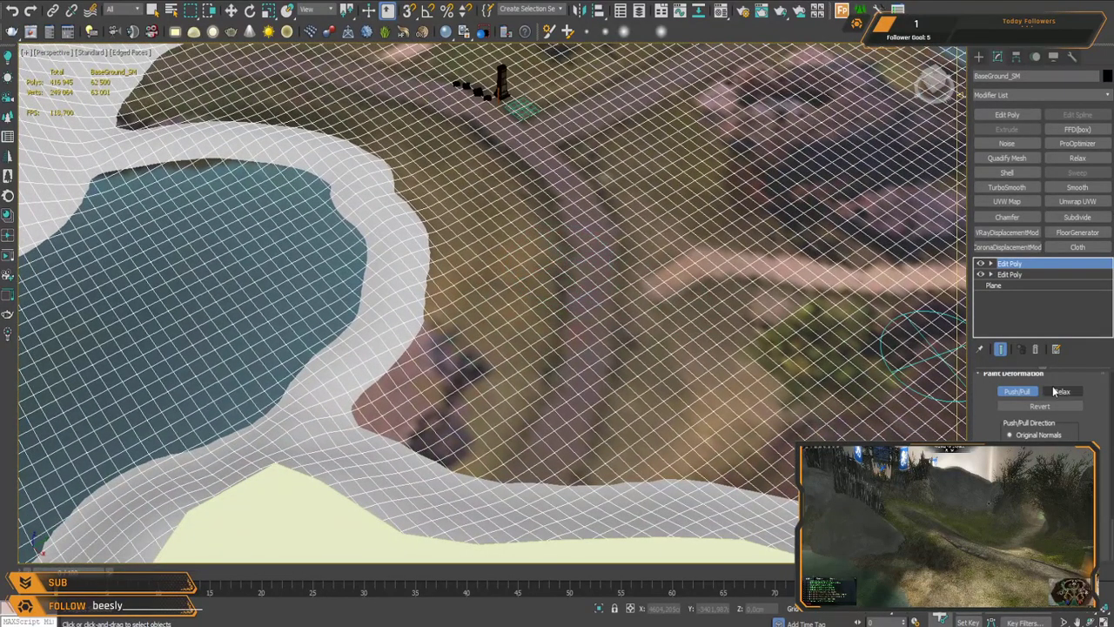
# Step: Use Push/Pull to paint raised ground along the road between the Blue Base slope and the water's inland shore
pyautogui.click(1019, 392)
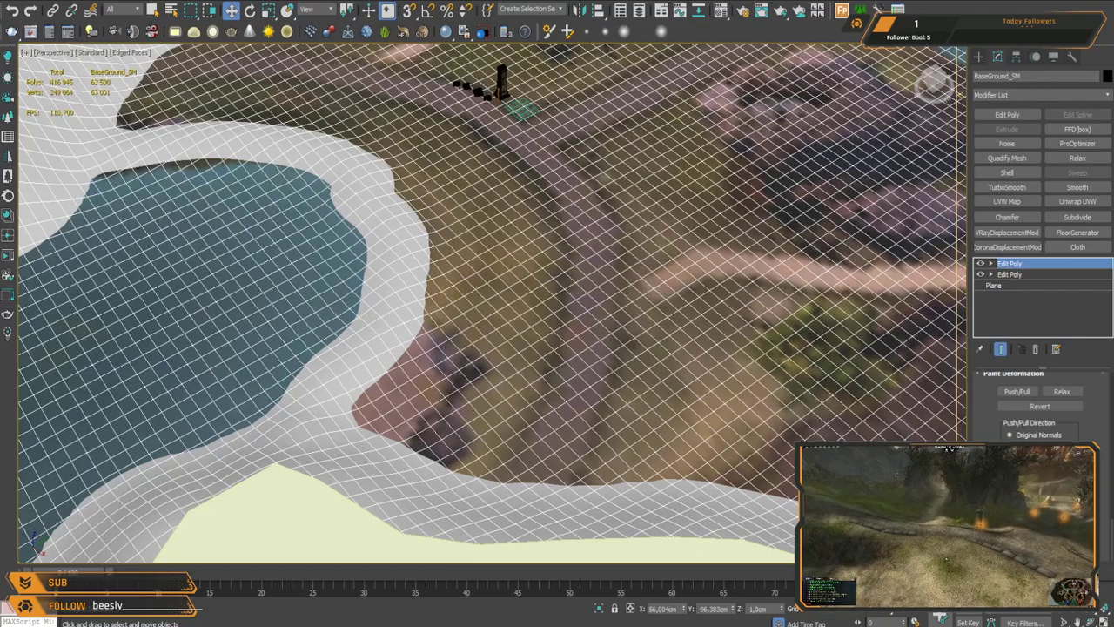
pyautogui.scroll(-5, 469, 351)
pyautogui.moveTo(469, 351); pyautogui.dragTo(635, 440, button='middle')
pyautogui.scroll(3, 634, 441)
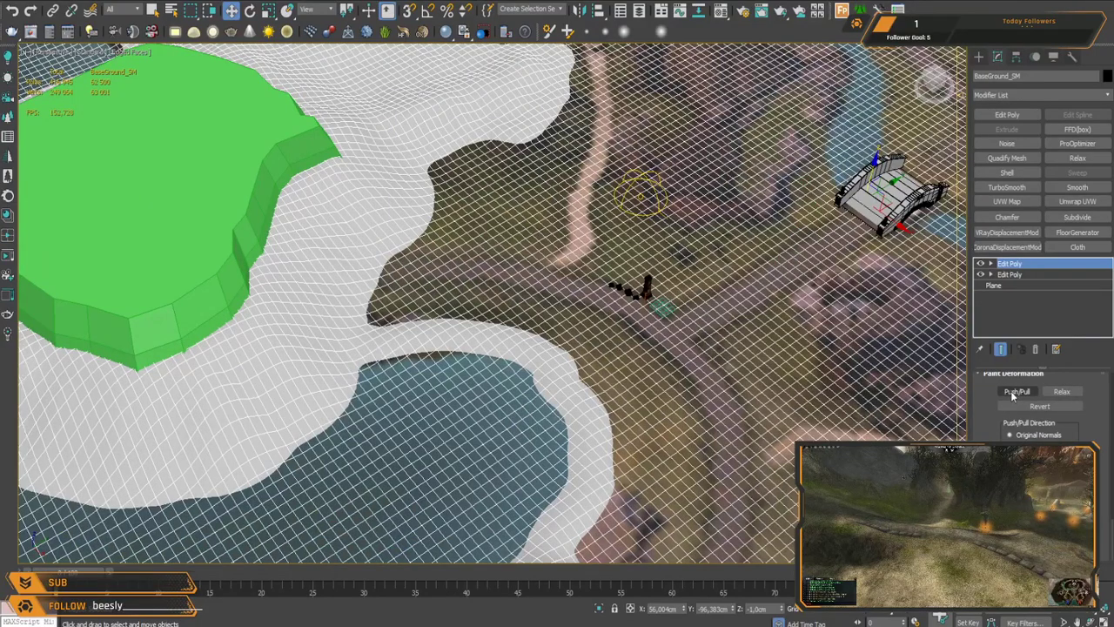
pyautogui.scroll(3, 462, 286)
pyautogui.moveTo(464, 330); pyautogui.dragTo(366, 233, button='middle')
pyautogui.moveTo(244, 227)
pyautogui.mouseDown()
pyautogui.moveTo(249, 210)
pyautogui.moveTo(407, 195)
pyautogui.moveTo(526, 222)
pyautogui.moveTo(549, 243)
pyautogui.moveTo(548, 278)
pyautogui.moveTo(637, 310)
pyautogui.moveTo(604, 380)
pyautogui.moveTo(647, 410)
pyautogui.moveTo(781, 446)
pyautogui.moveTo(761, 304)
pyautogui.moveTo(715, 270)
pyautogui.moveTo(734, 231)
pyautogui.moveTo(938, 116)
pyautogui.mouseUp()
pyautogui.moveTo(755, 224)
pyautogui.mouseDown()
pyautogui.moveTo(662, 249)
pyautogui.moveTo(580, 212)
pyautogui.moveTo(452, 180)
pyautogui.moveTo(306, 173)
pyautogui.moveTo(249, 154)
pyautogui.moveTo(287, 142)
pyautogui.moveTo(435, 154)
pyautogui.moveTo(640, 210)
pyautogui.moveTo(754, 296)
pyautogui.mouseUp()
pyautogui.moveTo(805, 426); pyautogui.dragTo(818, 473)
# Step: Extend the raised ground with Push/Pull along the path to the bridge and across the inland shore toward the Red Base
pyautogui.moveTo(808, 419)
pyautogui.mouseDown(button='middle')
pyautogui.moveTo(685, 188)
pyautogui.moveTo(621, 155)
pyautogui.mouseUp(button='middle')
pyautogui.moveTo(648, 280)
pyautogui.mouseDown()
pyautogui.moveTo(652, 313)
pyautogui.moveTo(574, 362)
pyautogui.moveTo(468, 370)
pyautogui.moveTo(377, 329)
pyautogui.moveTo(410, 286)
pyautogui.moveTo(545, 281)
pyautogui.moveTo(585, 309)
pyautogui.moveTo(579, 316)
pyautogui.mouseUp()
pyautogui.moveTo(579, 315)
pyautogui.keyDown('alt'); pyautogui.mouseDown(button='middle')
pyautogui.moveTo(542, 331)
pyautogui.moveTo(597, 319)
pyautogui.moveTo(441, 306)
pyautogui.mouseUp(button='middle'); pyautogui.keyUp('alt')
pyautogui.moveTo(172, 274)
pyautogui.mouseDown()
pyautogui.moveTo(508, 177)
pyautogui.moveTo(645, 171)
pyautogui.moveTo(722, 186)
pyautogui.moveTo(827, 242)
pyautogui.mouseUp()
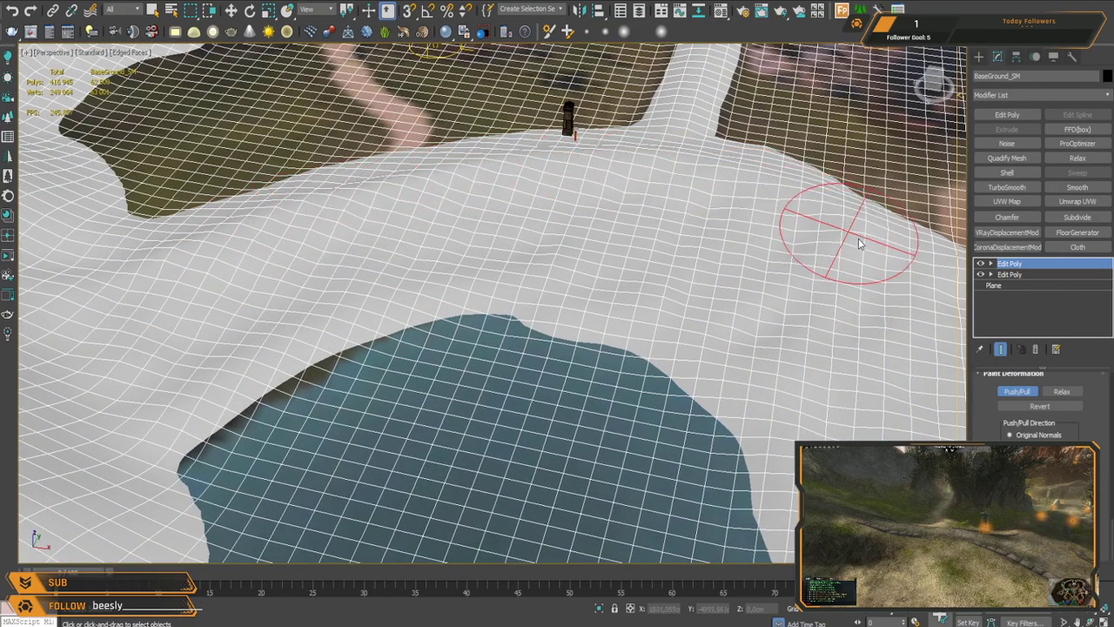
pyautogui.moveTo(828, 241)
pyautogui.keyDown('alt'); pyautogui.mouseDown(button='middle')
pyautogui.moveTo(729, 191)
pyautogui.moveTo(657, 237)
pyautogui.mouseUp(button='middle'); pyautogui.keyUp('alt')
pyautogui.moveTo(648, 226); pyautogui.dragTo(827, 322)
pyautogui.moveTo(827, 322)
pyautogui.keyDown('alt'); pyautogui.mouseDown(button='middle')
pyautogui.moveTo(522, 319)
pyautogui.moveTo(562, 338)
pyautogui.moveTo(813, 349)
pyautogui.mouseUp(button='middle'); pyautogui.keyUp('alt')
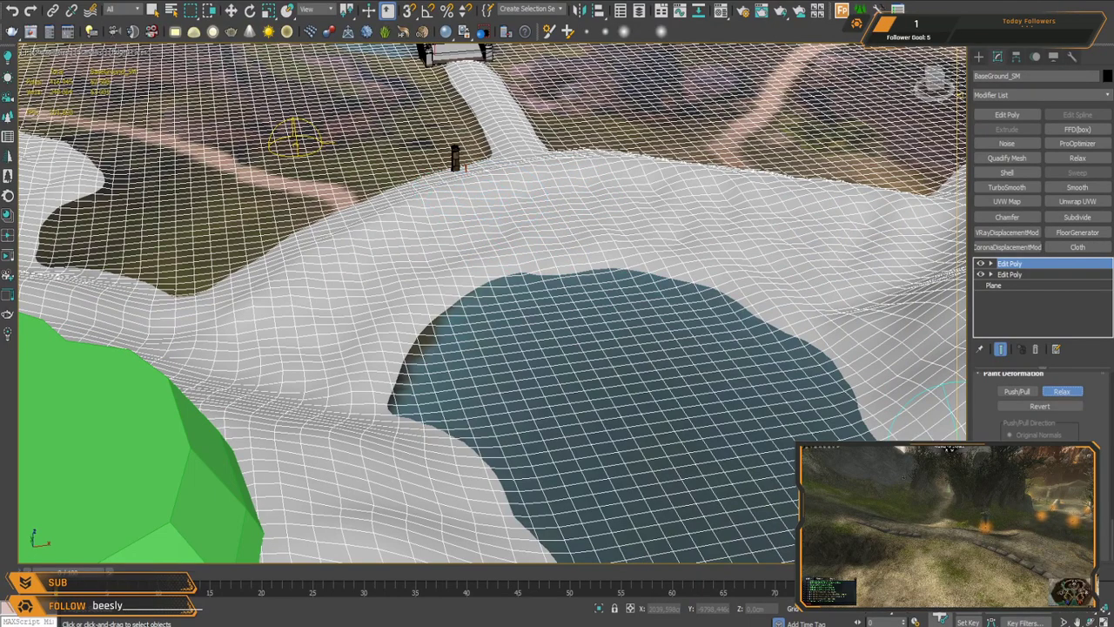
# Step: Smooth the raised bank around the inland shore, the bridge path and the Blue Base's lower slope with the Relax brush
pyautogui.moveTo(557, 195)
pyautogui.mouseDown()
pyautogui.moveTo(241, 319)
pyautogui.moveTo(642, 215)
pyautogui.moveTo(401, 316)
pyautogui.moveTo(365, 409)
pyautogui.moveTo(625, 276)
pyautogui.moveTo(809, 348)
pyautogui.moveTo(868, 300)
pyautogui.moveTo(696, 204)
pyautogui.moveTo(762, 190)
pyautogui.moveTo(617, 180)
pyautogui.moveTo(899, 247)
pyautogui.mouseUp()
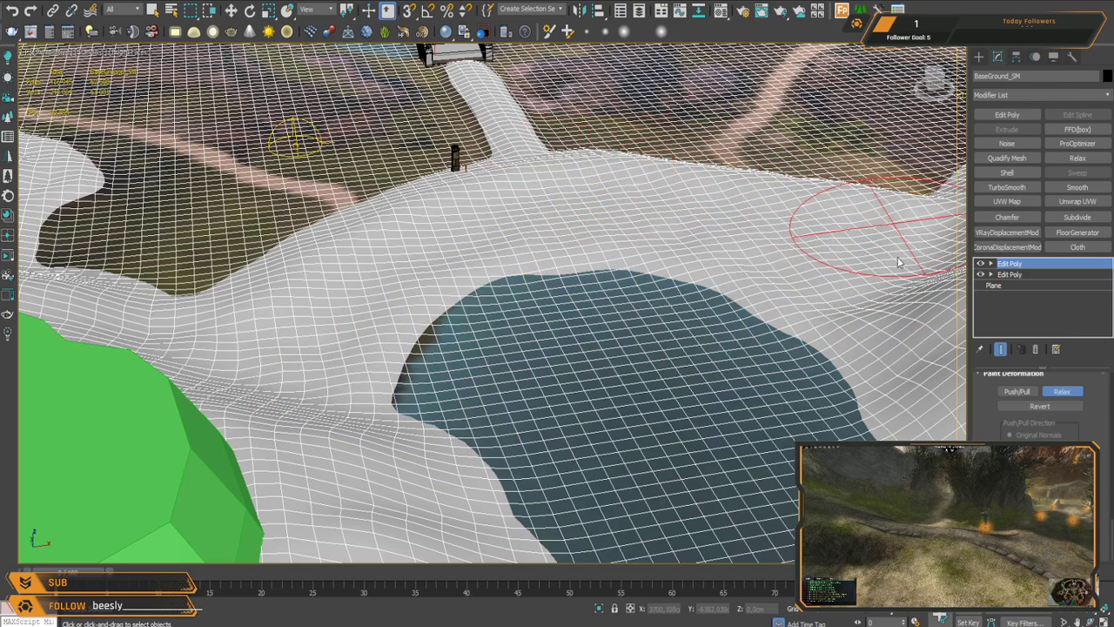
pyautogui.moveTo(892, 315)
pyautogui.mouseDown()
pyautogui.moveTo(870, 278)
pyautogui.moveTo(474, 143)
pyautogui.moveTo(452, 85)
pyautogui.mouseUp()
pyautogui.moveTo(497, 185); pyautogui.dragTo(298, 336)
pyautogui.scroll(-4, 613, 292)
pyautogui.moveTo(612, 298)
pyautogui.keyDown('alt'); pyautogui.mouseDown(button='middle')
pyautogui.moveTo(539, 286)
pyautogui.moveTo(713, 366)
pyautogui.mouseUp(button='middle'); pyautogui.keyUp('alt')
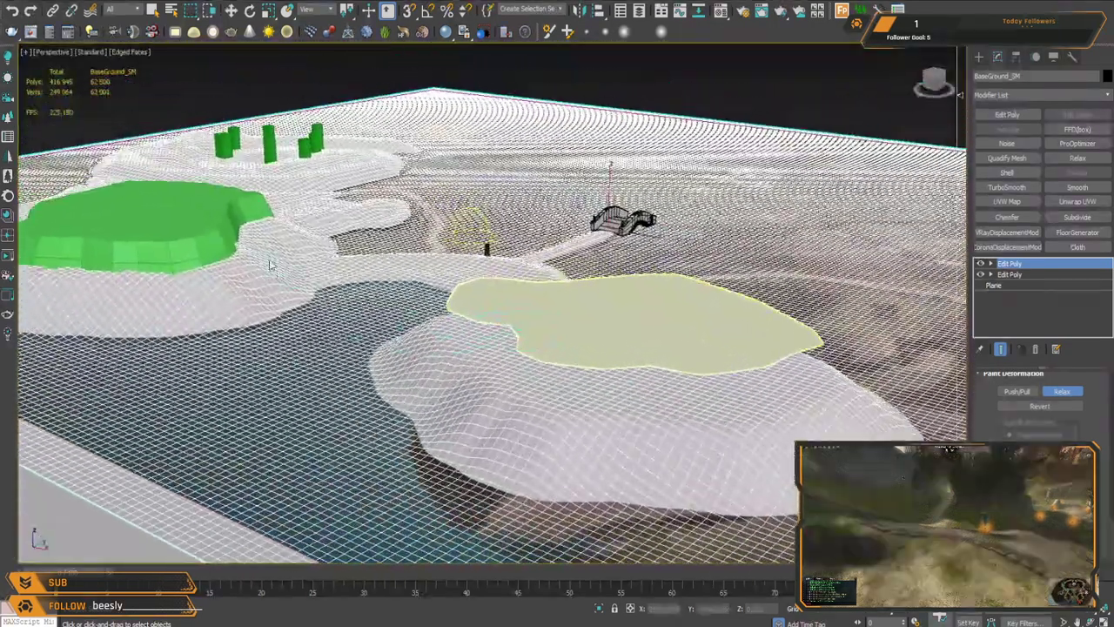
pyautogui.scroll(4, 279, 274)
pyautogui.moveTo(366, 271)
pyautogui.mouseDown()
pyautogui.moveTo(291, 220)
pyautogui.moveTo(253, 270)
pyautogui.mouseUp()
pyautogui.scroll(-2, 435, 254)
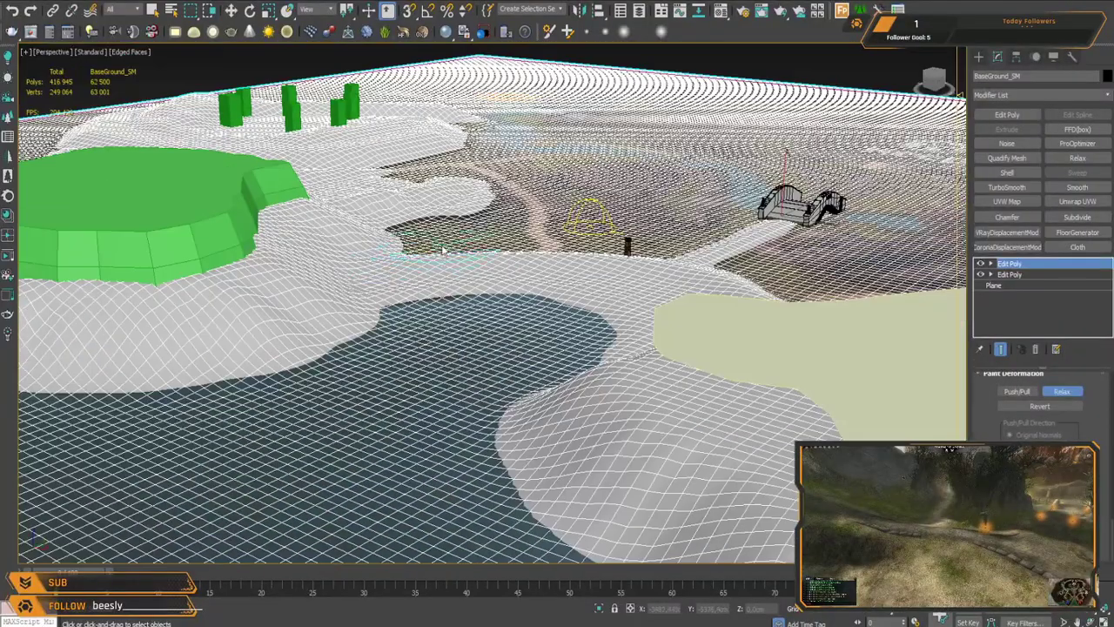
# Step: Hide the mesh edges in the viewport and examine the shaded terrain between the Blue Base, Red Base and bridge
pyautogui.scroll(-5, 446, 253)
pyautogui.keyDown('alt'); pyautogui.moveTo(486, 270); pyautogui.dragTo(296, 278, button='middle'); pyautogui.keyUp('alt')
pyautogui.moveTo(619, 222); pyautogui.dragTo(579, 317, button='middle')
pyautogui.scroll(5, 578, 317)
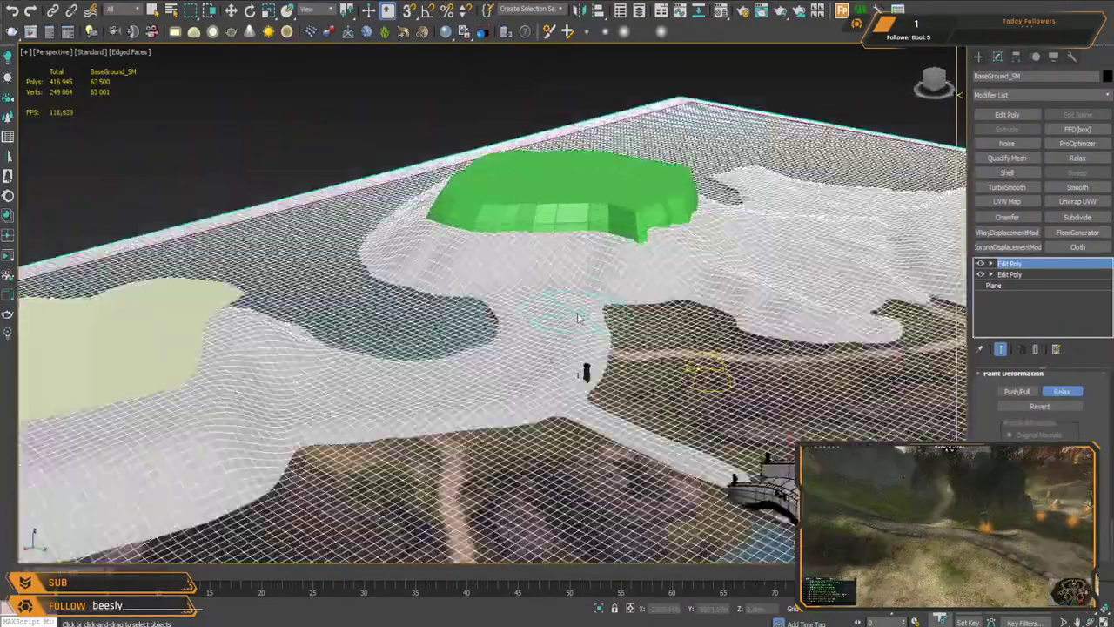
pyautogui.press('F4')
pyautogui.scroll(-3, 577, 318)
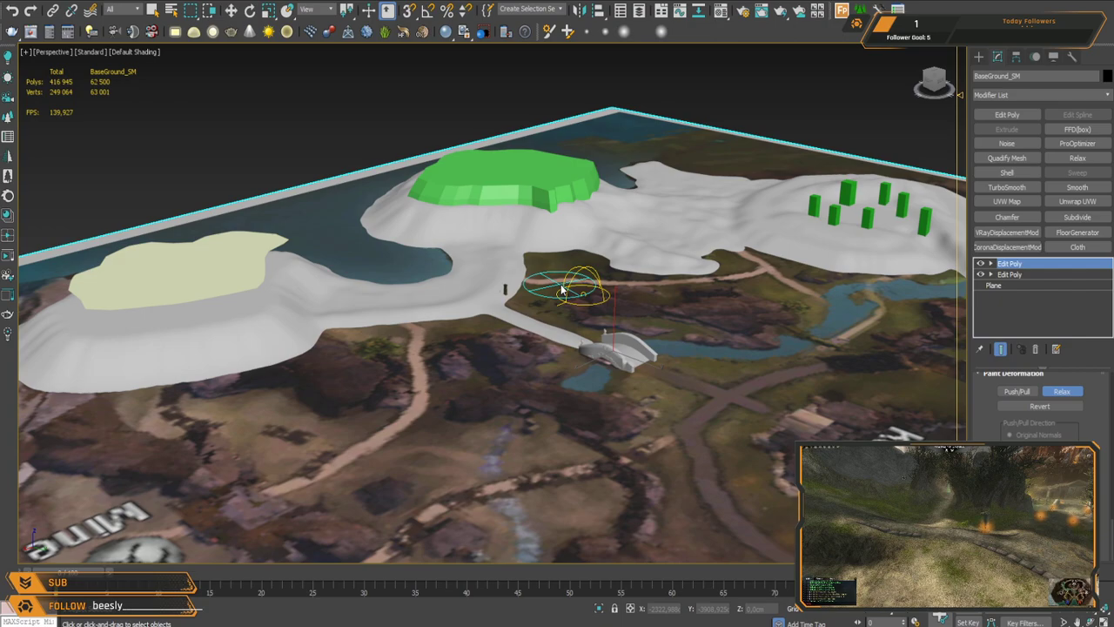
pyautogui.scroll(6, 562, 296)
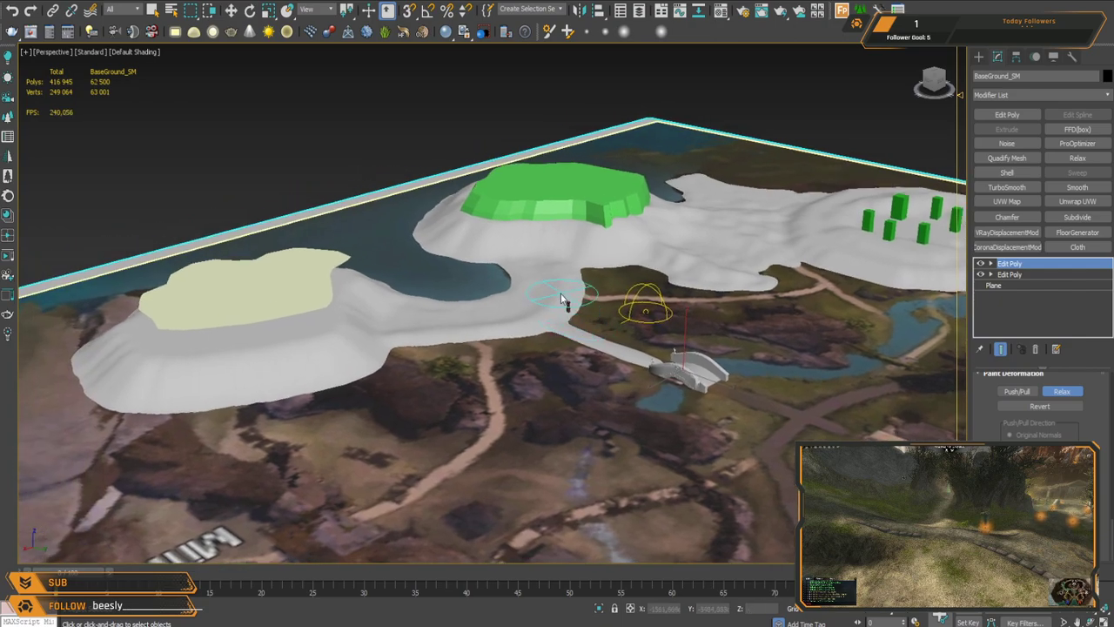
pyautogui.scroll(-3, 518, 296)
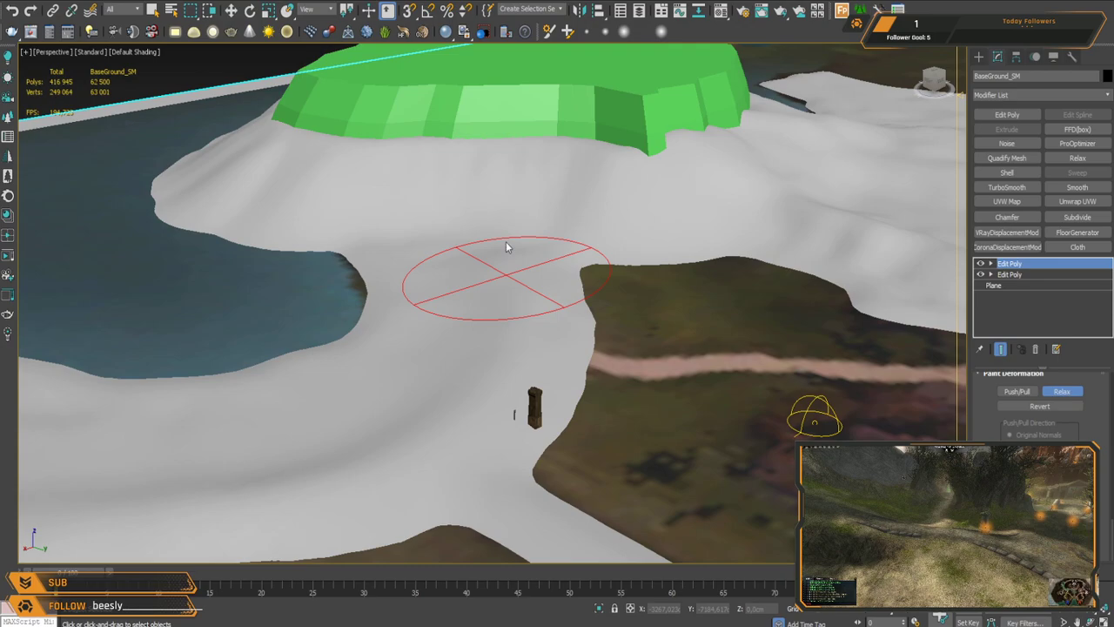
pyautogui.scroll(5, 461, 400)
pyautogui.scroll(-5, 460, 399)
pyautogui.moveTo(475, 294)
pyautogui.mouseDown(button='middle')
pyautogui.moveTo(675, 223)
pyautogui.moveTo(640, 251)
pyautogui.mouseUp(button='middle')
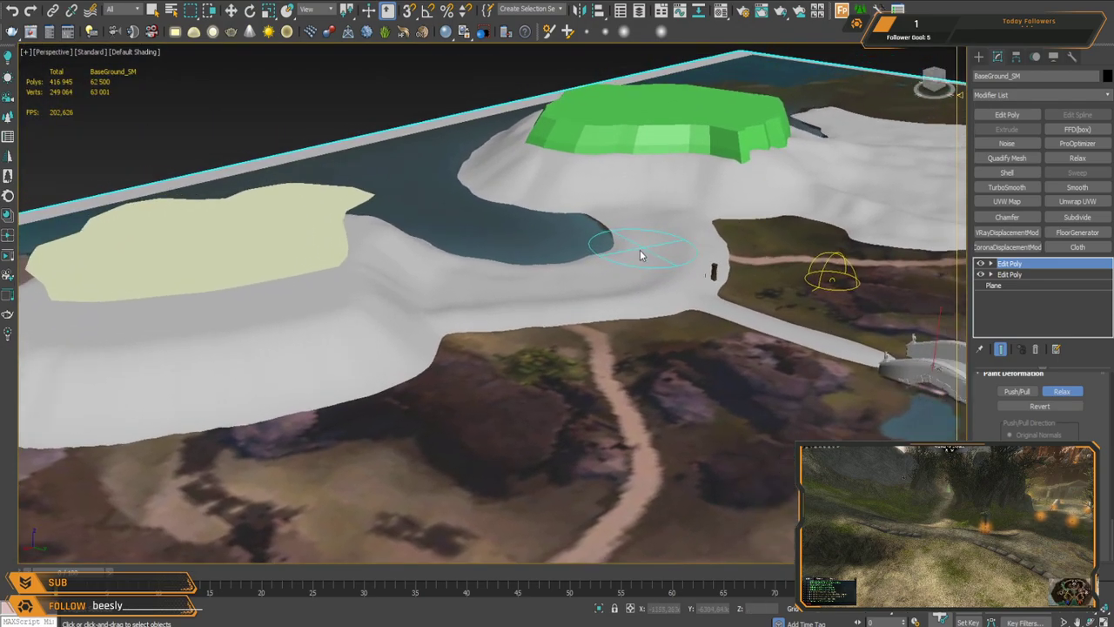
# Step: Relax the bank beside the Red Base slope, leave the Relax brush and save the scene
pyautogui.moveTo(424, 265)
pyautogui.mouseDown()
pyautogui.moveTo(352, 327)
pyautogui.moveTo(358, 320)
pyautogui.mouseUp()
pyautogui.moveTo(579, 262); pyautogui.dragTo(502, 312, button='middle')
pyautogui.moveTo(780, 205); pyautogui.dragTo(668, 255, button='middle')
pyautogui.scroll(4, 778, 299)
pyautogui.moveTo(418, 293); pyautogui.dragTo(597, 258, button='middle')
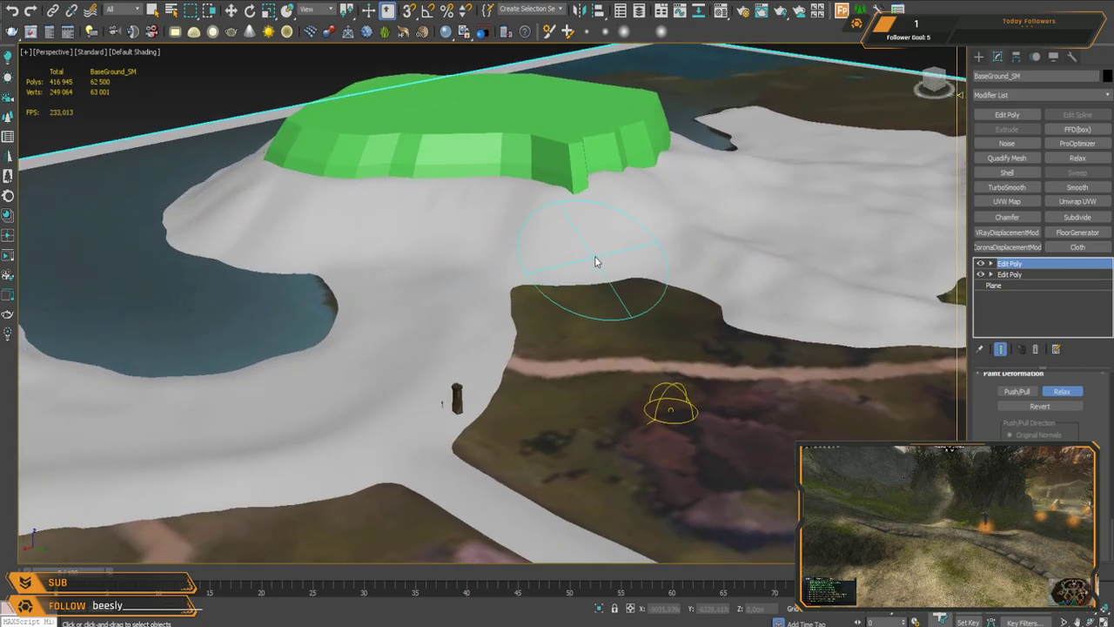
pyautogui.click(1062, 391)
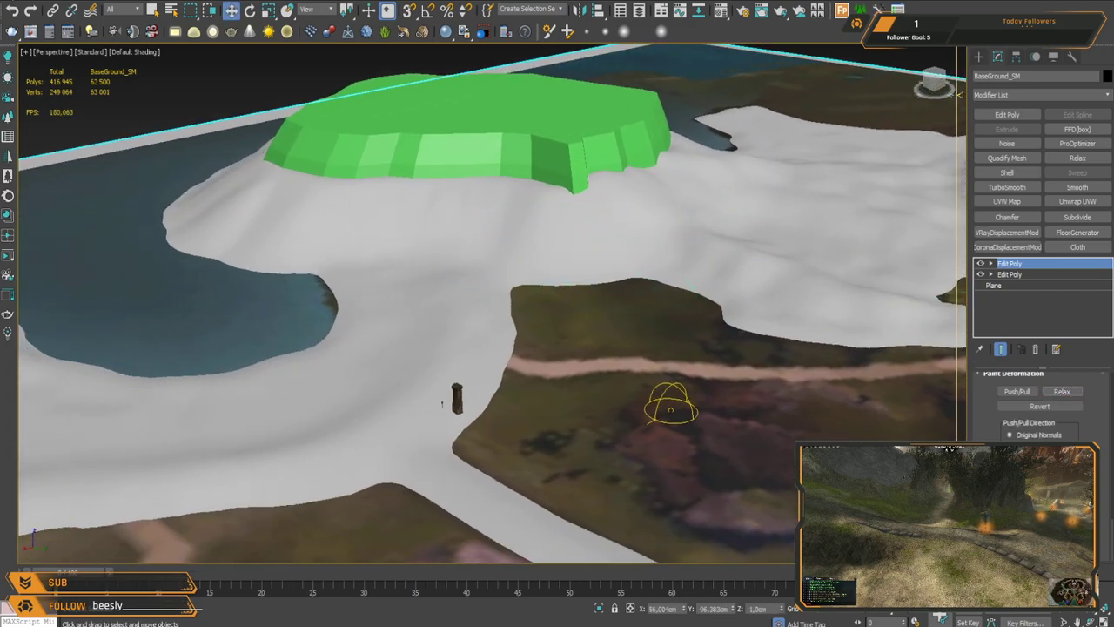
pyautogui.hotkey('ctrl', 's')
# Step: Select the winged ornament on the bridge and examine the bridge's walls, statues and arch from a low side view
pyautogui.moveTo(546, 246); pyautogui.dragTo(572, 270, button='middle')
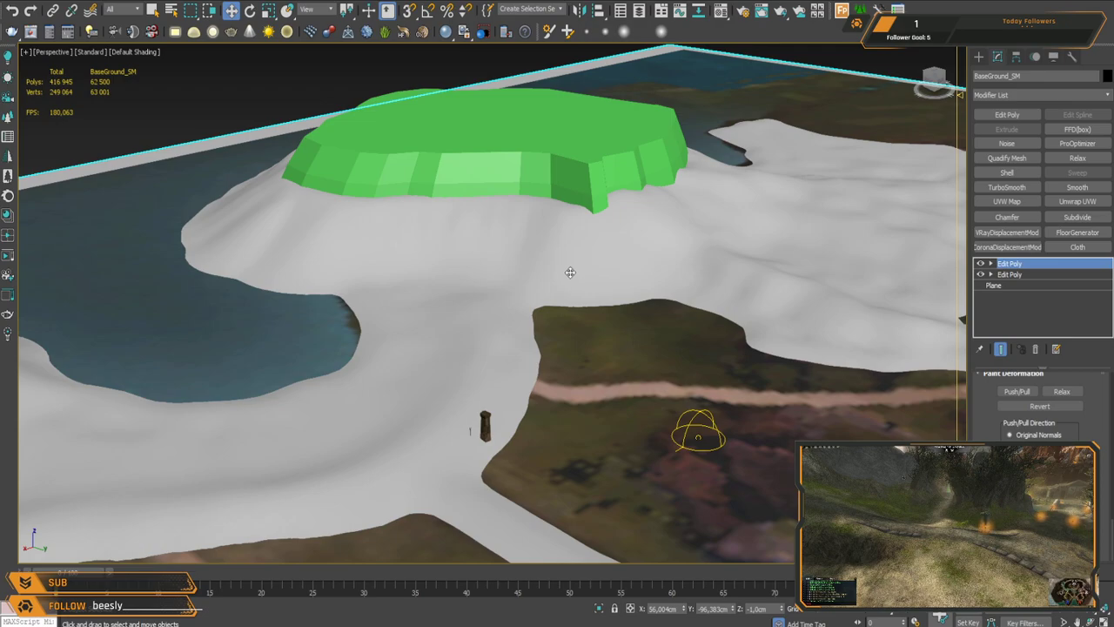
pyautogui.keyDown('alt'); pyautogui.moveTo(569, 271); pyautogui.dragTo(699, 214, button='middle'); pyautogui.keyUp('alt')
pyautogui.keyDown('alt'); pyautogui.moveTo(686, 298); pyautogui.dragTo(524, 275, button='middle'); pyautogui.keyUp('alt')
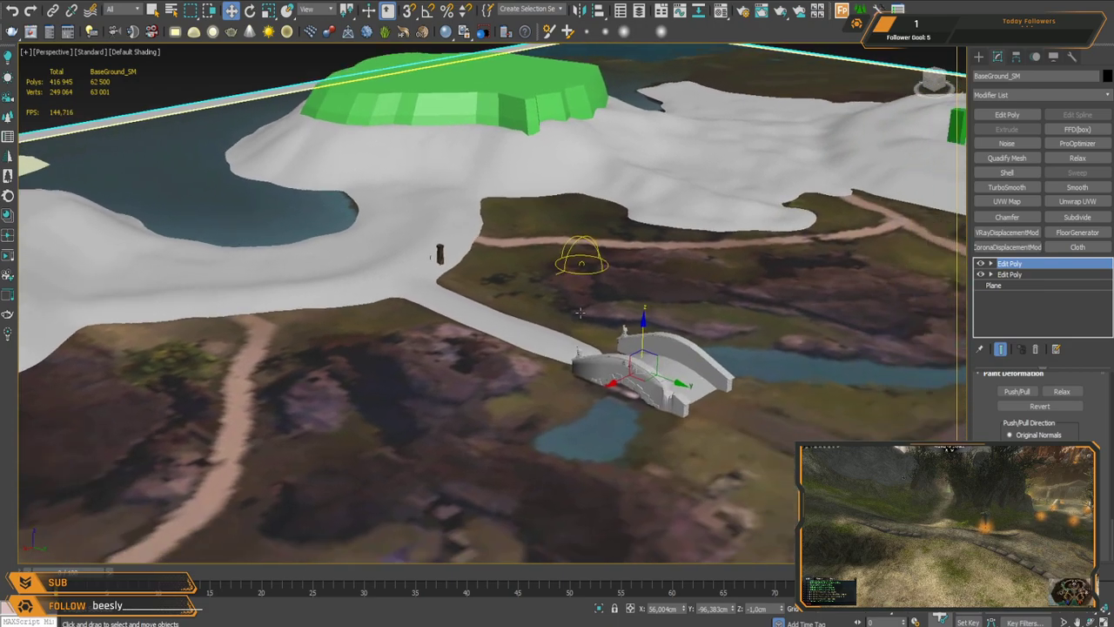
pyautogui.scroll(4, 614, 305)
pyautogui.moveTo(557, 369); pyautogui.dragTo(512, 348, button='middle')
pyautogui.click(518, 348)
pyautogui.scroll(6, 627, 294)
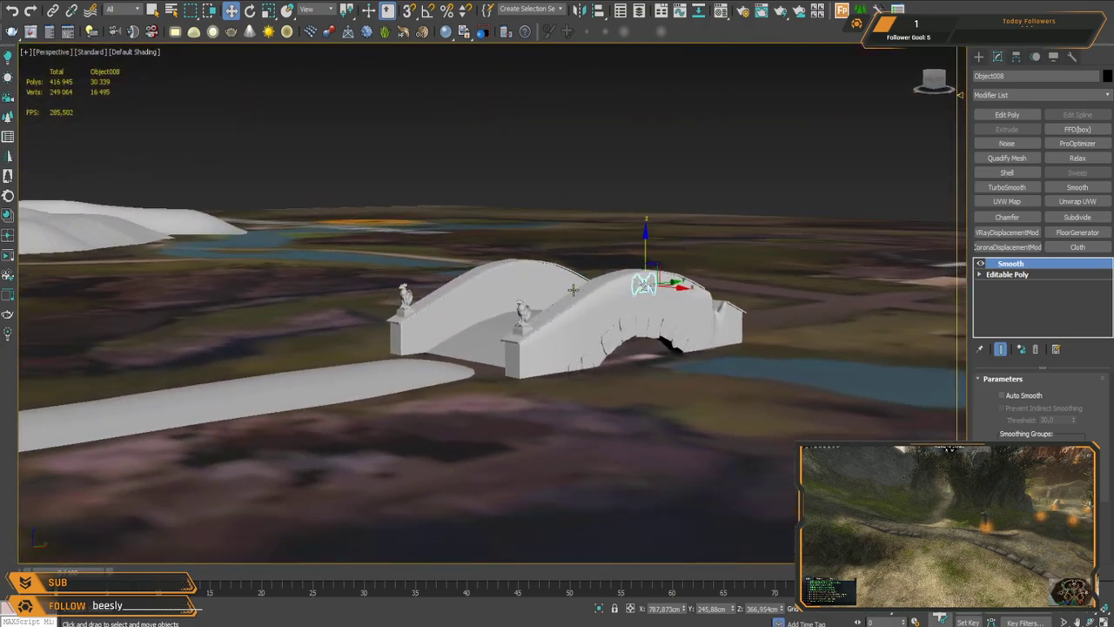
pyautogui.keyDown('alt'); pyautogui.moveTo(633, 297); pyautogui.dragTo(621, 261, button='middle'); pyautogui.keyUp('alt')
pyautogui.keyDown('alt'); pyautogui.moveTo(520, 307); pyautogui.dragTo(594, 351, button='middle'); pyautogui.keyUp('alt')
pyautogui.press('F4')
pyautogui.press('F4')
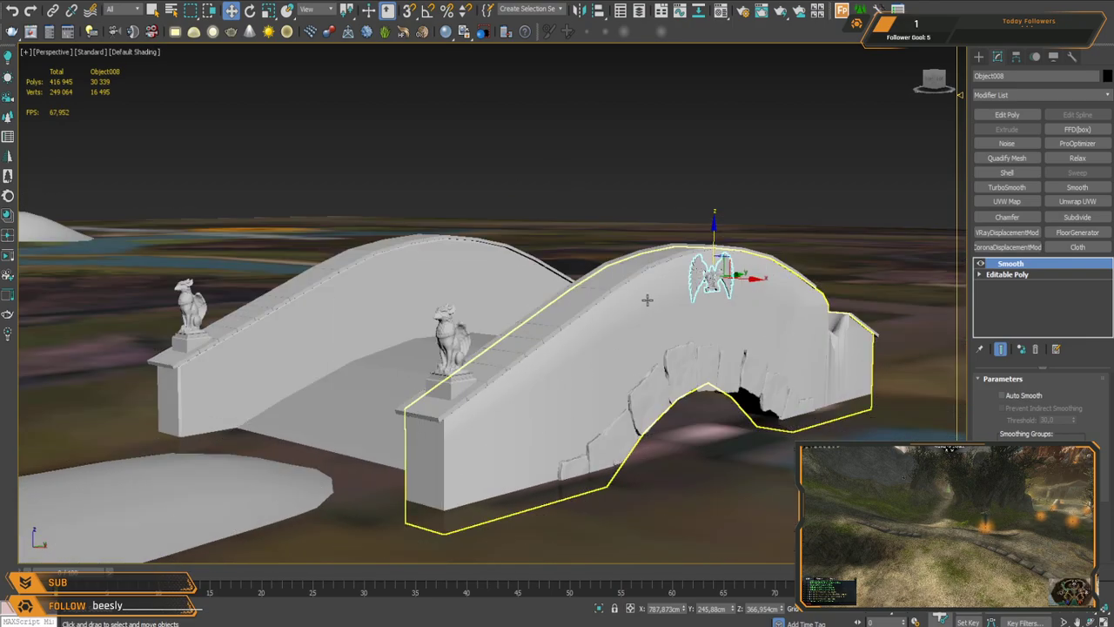
pyautogui.moveTo(649, 302); pyautogui.dragTo(605, 297, button='middle')
pyautogui.keyDown('alt'); pyautogui.moveTo(679, 313); pyautogui.dragTo(573, 345, button='middle'); pyautogui.keyUp('alt')
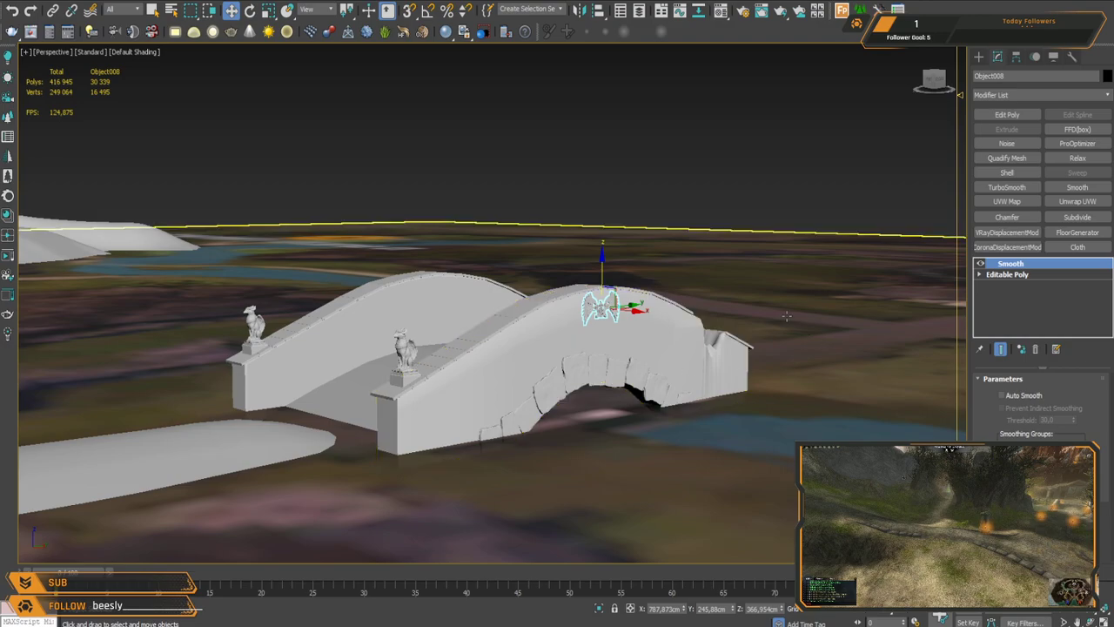
pyautogui.scroll(5, 624, 306)
pyautogui.scroll(-8, 522, 342)
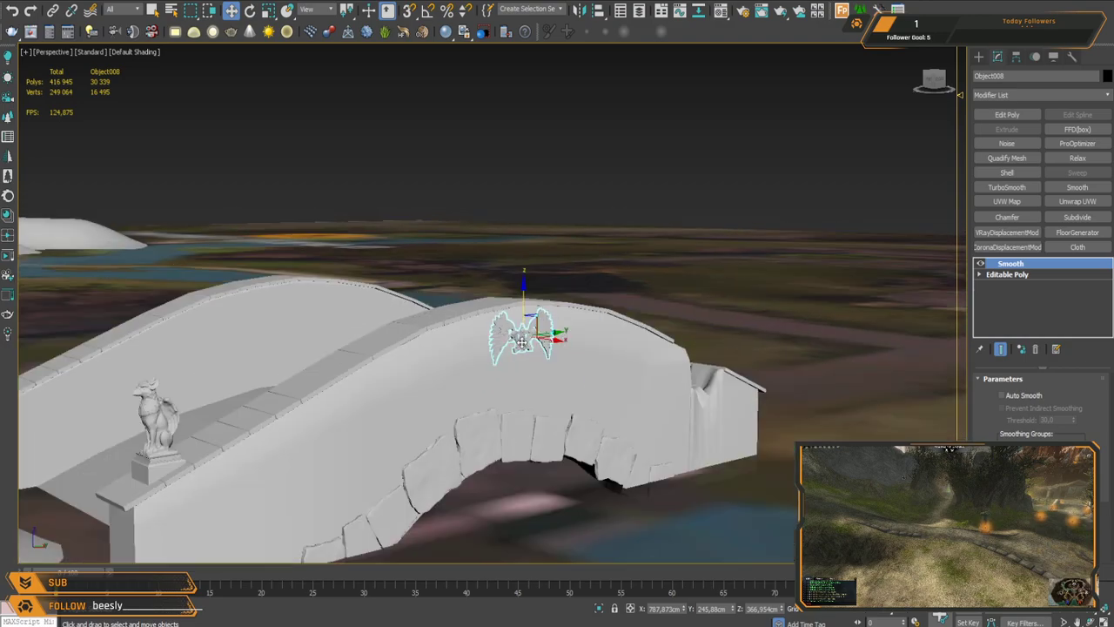
pyautogui.scroll(-3, 610, 300)
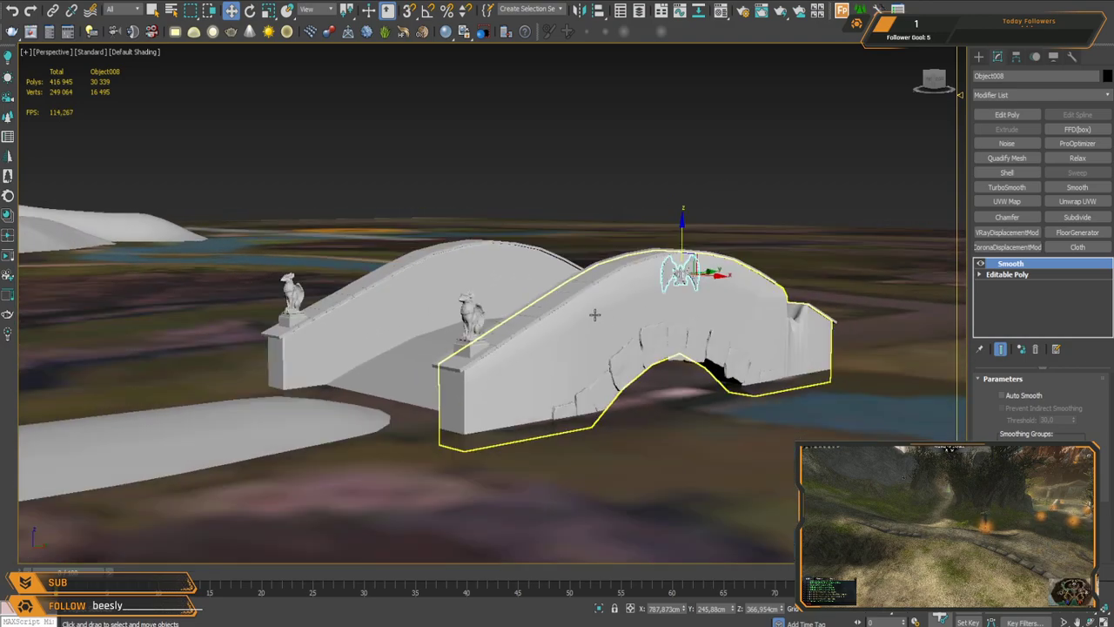
pyautogui.moveTo(599, 306); pyautogui.dragTo(671, 325, button='middle')
pyautogui.scroll(-2, 673, 324)
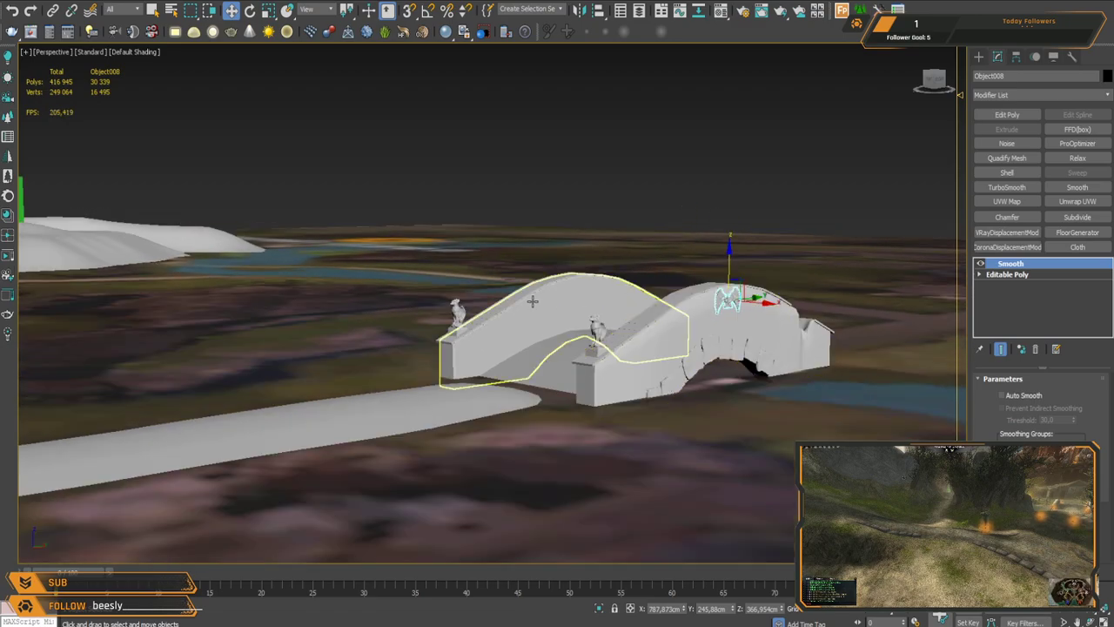
# Step: Examine the stone pillar's surroundings and where the ground meets the Blue Base walls from a low side view
pyautogui.scroll(-2, 533, 301)
pyautogui.moveTo(538, 301); pyautogui.dragTo(481, 380, button='middle')
pyautogui.scroll(10, 482, 380)
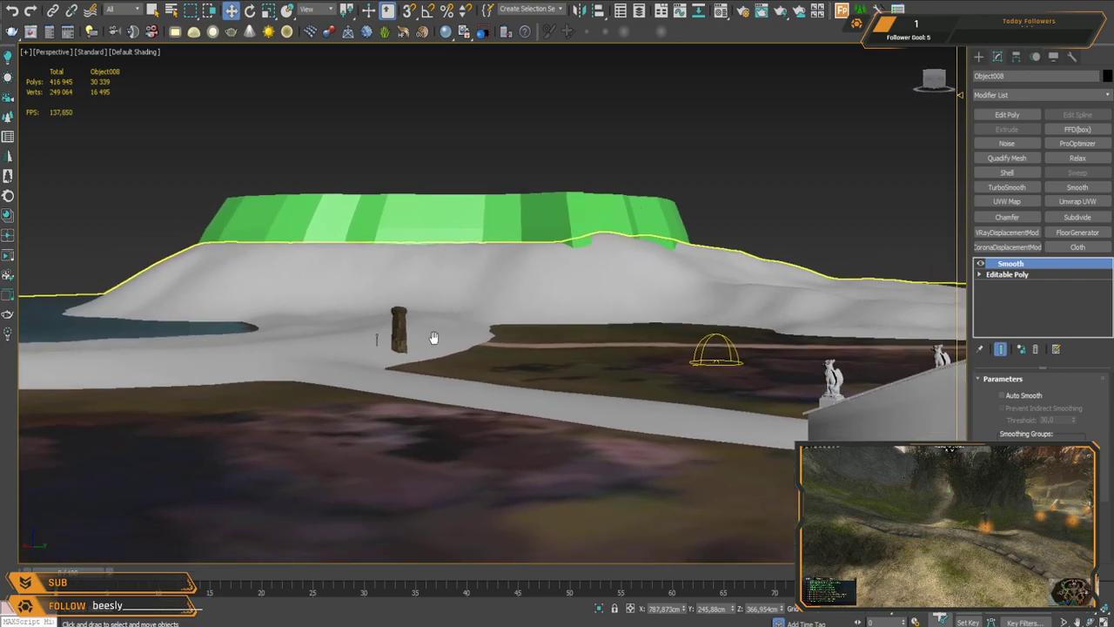
pyautogui.scroll(2, 492, 372)
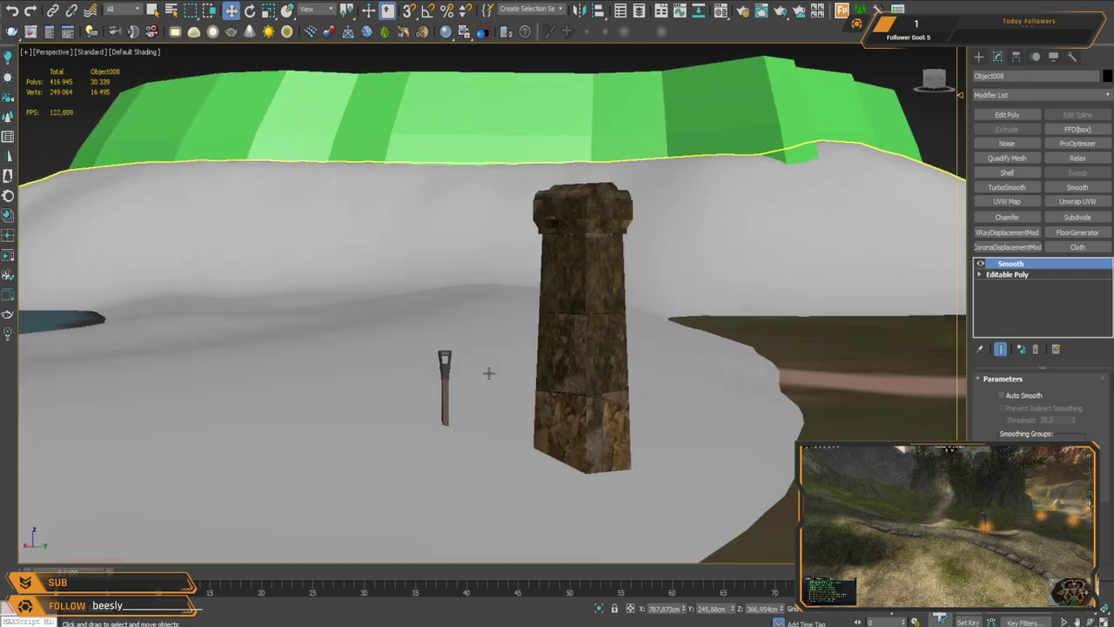
pyautogui.scroll(-10, 492, 373)
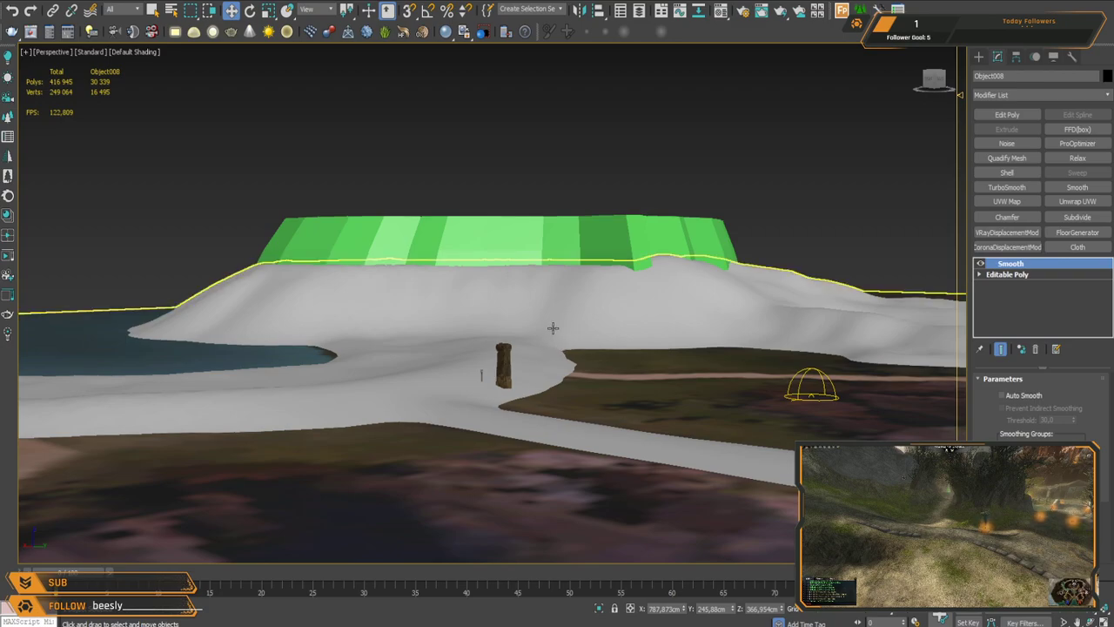
pyautogui.moveTo(368, 373); pyautogui.dragTo(561, 420, button='middle')
pyautogui.scroll(-5, 561, 420)
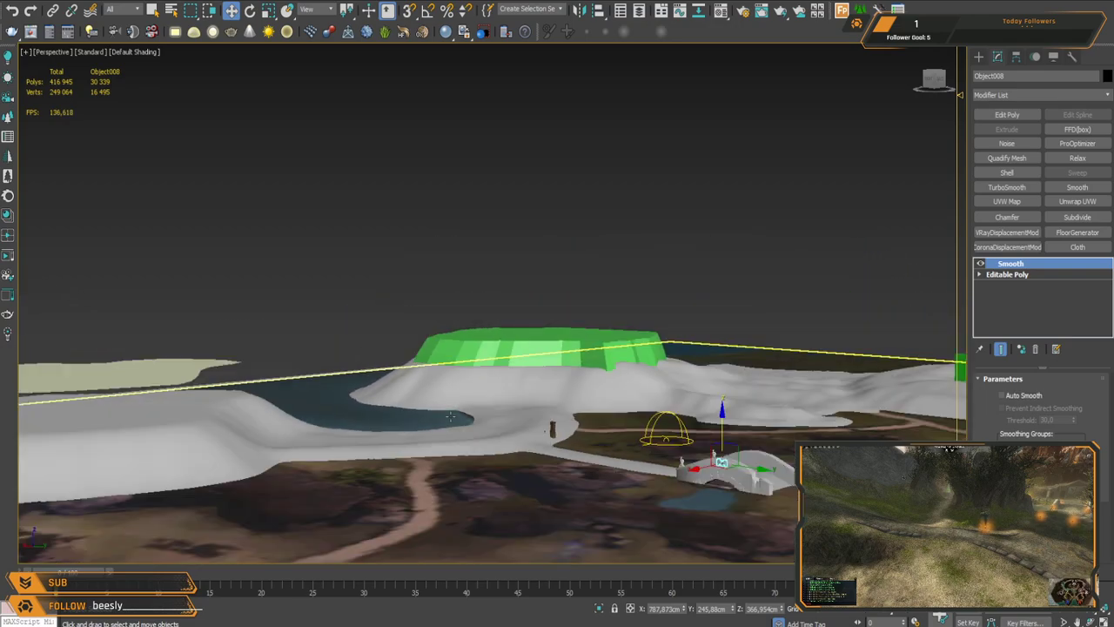
pyautogui.moveTo(450, 416); pyautogui.dragTo(495, 397, button='middle')
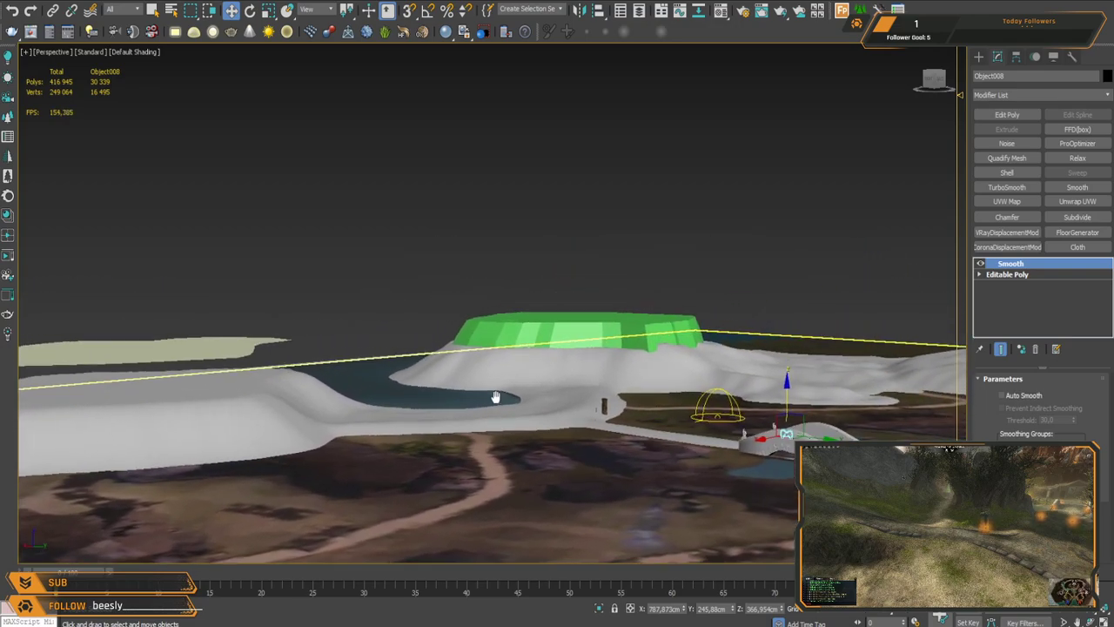
pyautogui.scroll(3, 544, 364)
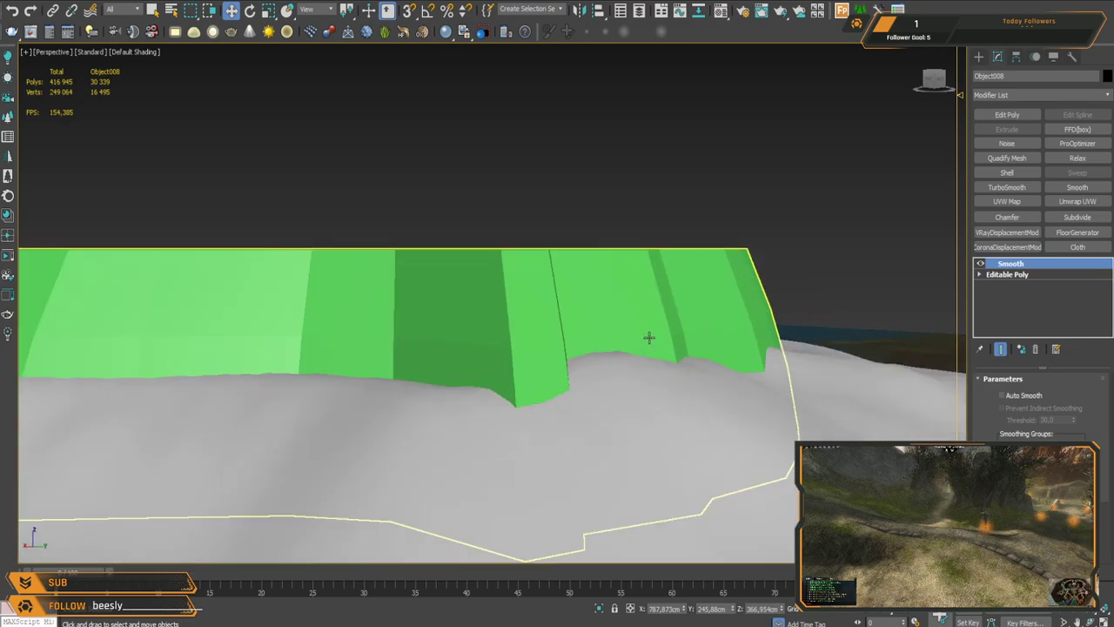
pyautogui.scroll(-2, 647, 336)
pyautogui.moveTo(514, 385); pyautogui.dragTo(506, 398, button='middle')
pyautogui.scroll(-1, 604, 331)
pyautogui.scroll(-2, 513, 351)
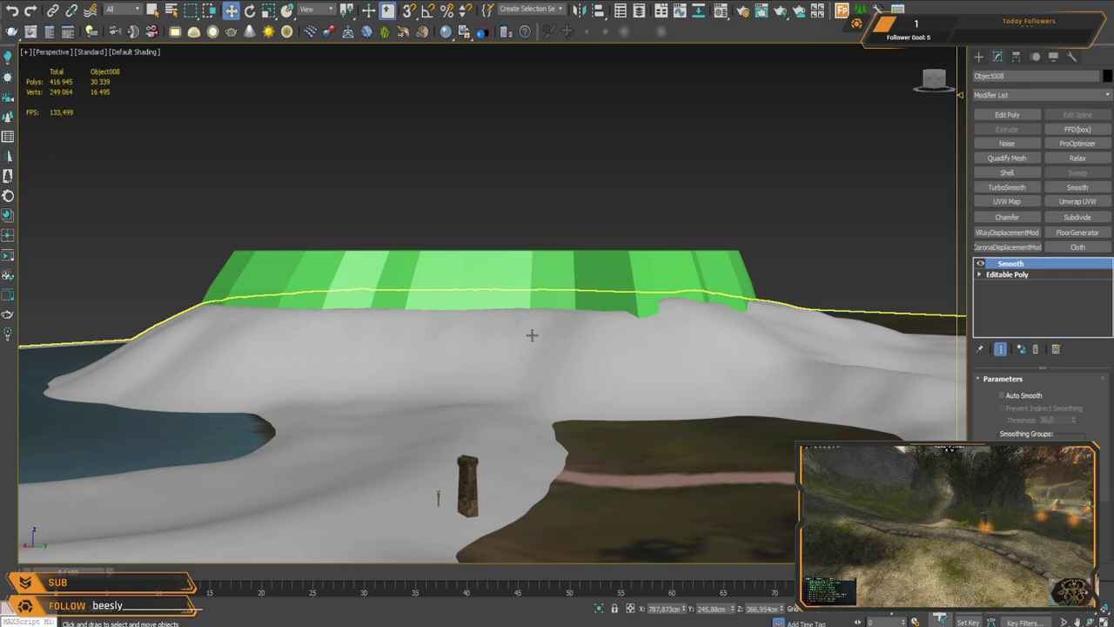
# Step: Turn on the edged-faces display and inspect the terrain and the two plateau shapes above it
pyautogui.moveTo(576, 352); pyautogui.dragTo(637, 370, button='middle')
pyautogui.scroll(-5, 653, 397)
pyautogui.moveTo(647, 292); pyautogui.dragTo(610, 386, button='middle')
pyautogui.scroll(2, 610, 385)
pyautogui.press('F4')
pyautogui.keyDown('alt'); pyautogui.moveTo(582, 426); pyautogui.dragTo(616, 309, button='middle'); pyautogui.keyUp('alt')
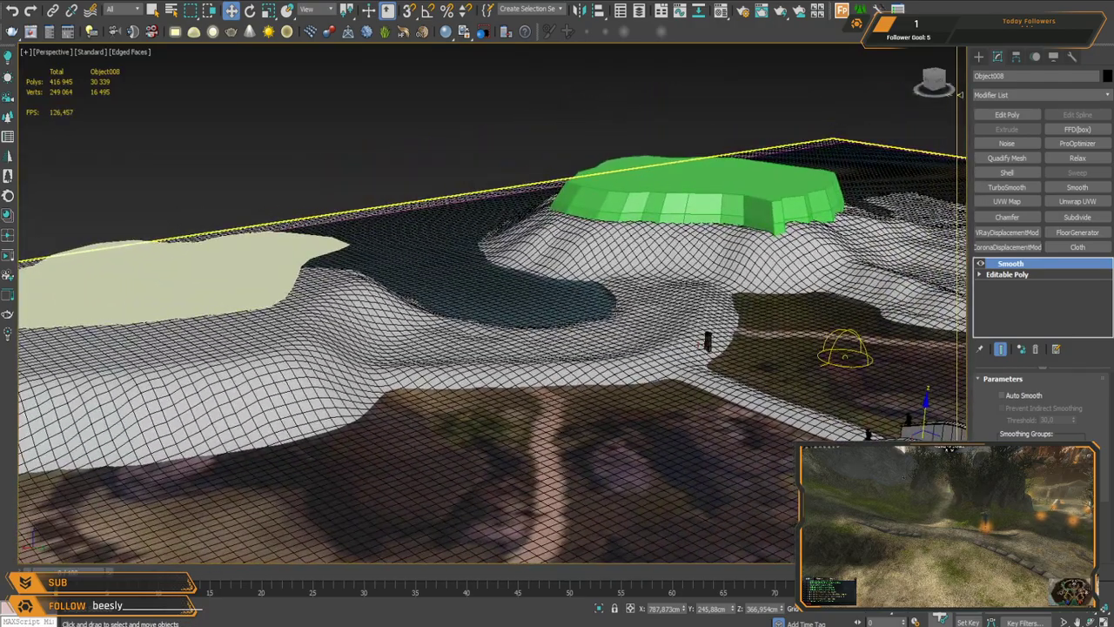
pyautogui.keyDown('alt'); pyautogui.moveTo(523, 317); pyautogui.dragTo(601, 282, button='middle'); pyautogui.keyUp('alt')
pyautogui.moveTo(592, 274); pyautogui.dragTo(585, 388, button='middle')
pyautogui.scroll(4, 475, 286)
# Step: Give the green plateau and the flat beige plateau shape a neutral grey look with black wireframe color
pyautogui.click(478, 292)
pyautogui.keyDown('alt'); pyautogui.moveTo(474, 304); pyautogui.dragTo(573, 384, button='middle'); pyautogui.keyUp('alt')
pyautogui.click(783, 239)
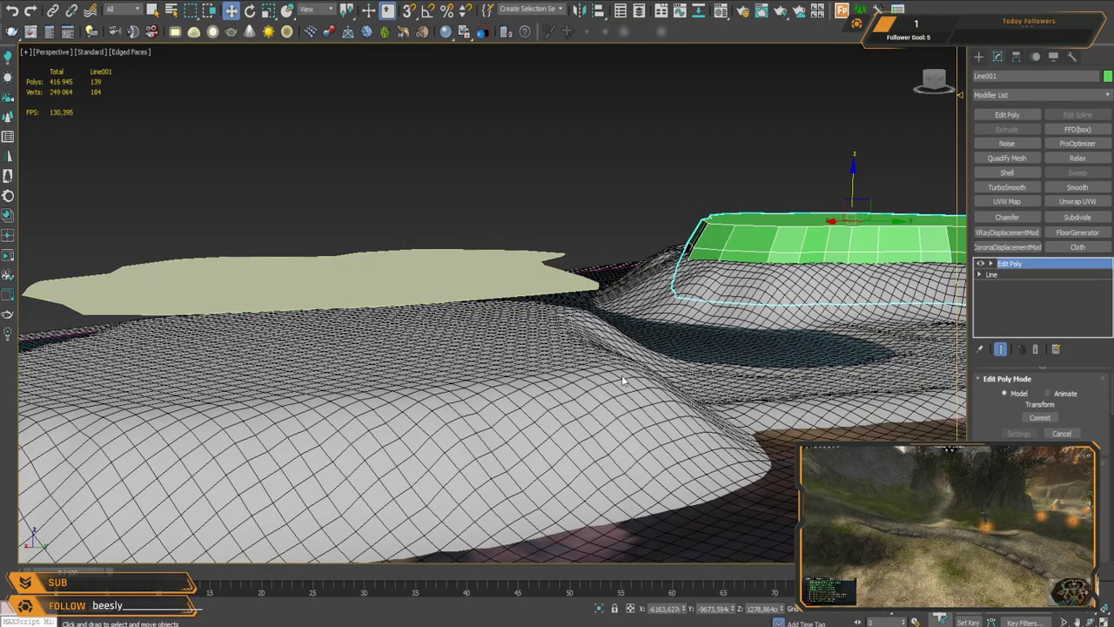
pyautogui.hotkey('alt', 'b')
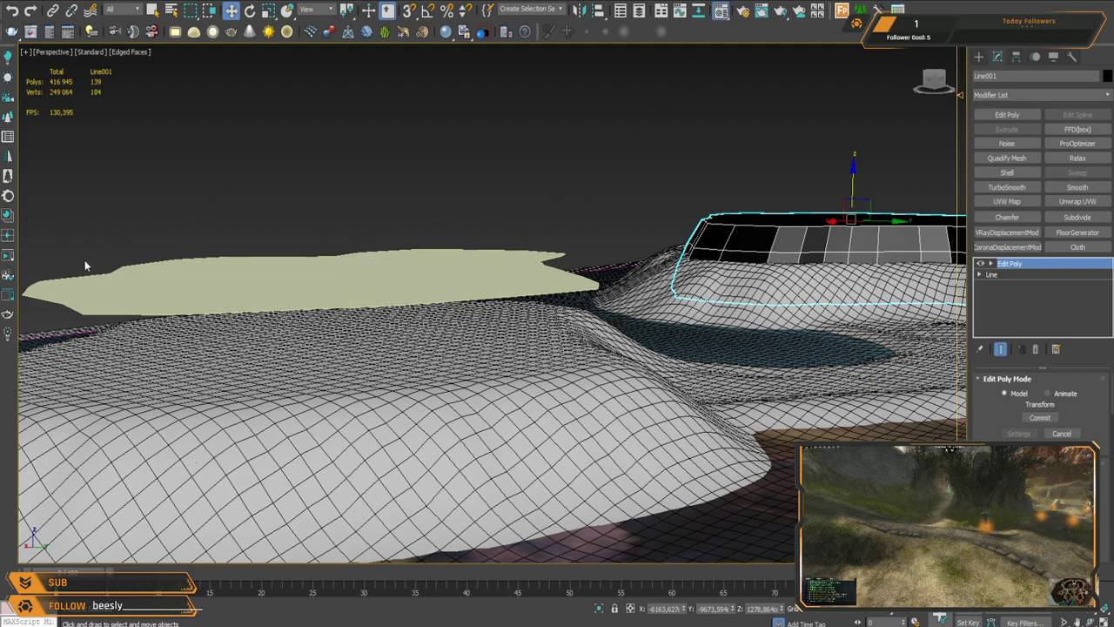
pyautogui.click(375, 274)
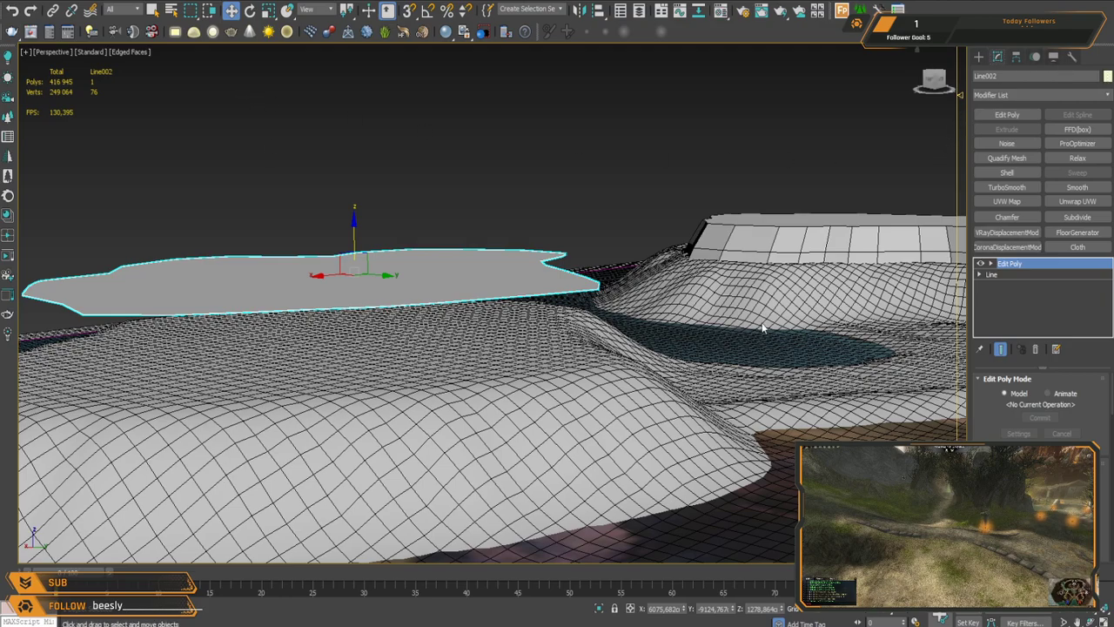
# Step: Extrude the flat plateau's outer border down into the terrain and scale it outward to about 113% for sloping sides
pyautogui.moveTo(668, 266); pyautogui.dragTo(699, 278, button='middle')
pyautogui.press('3')
pyautogui.click(591, 320)
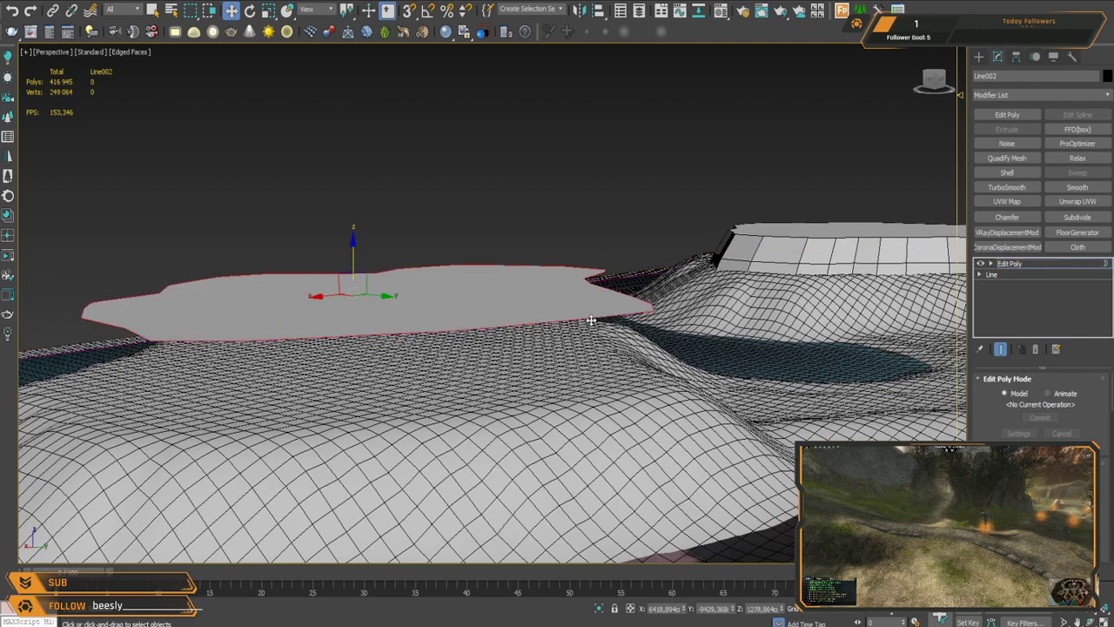
pyautogui.keyDown('shift'); pyautogui.moveTo(353, 249); pyautogui.dragTo(354, 286); pyautogui.keyUp('shift')
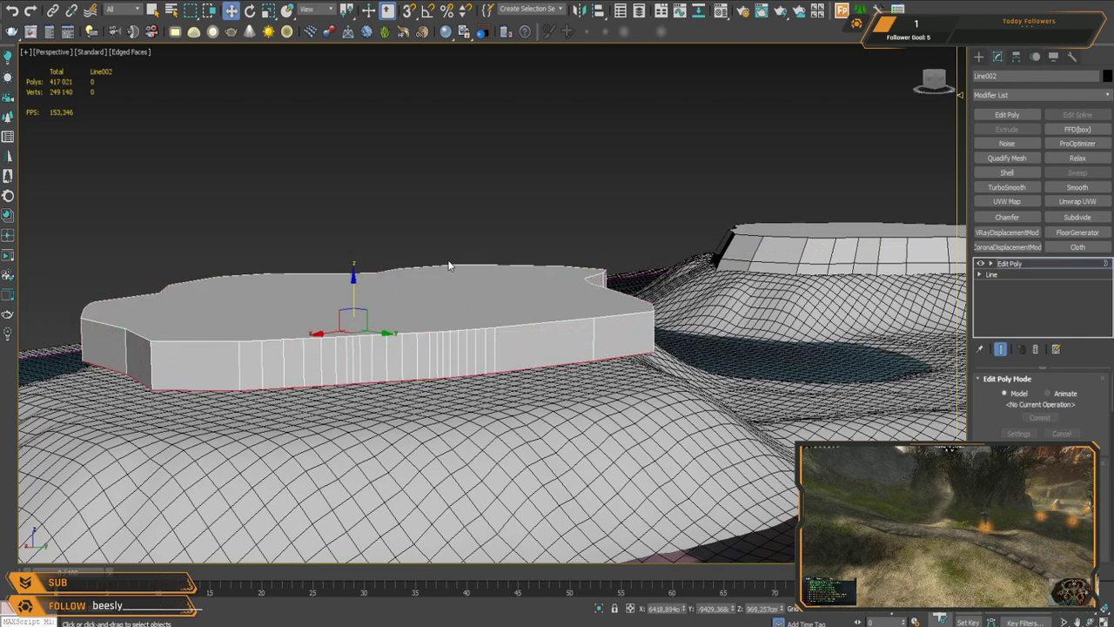
pyautogui.moveTo(428, 296); pyautogui.dragTo(444, 275, button='middle')
pyautogui.moveTo(366, 262); pyautogui.dragTo(369, 328)
pyautogui.press('r')
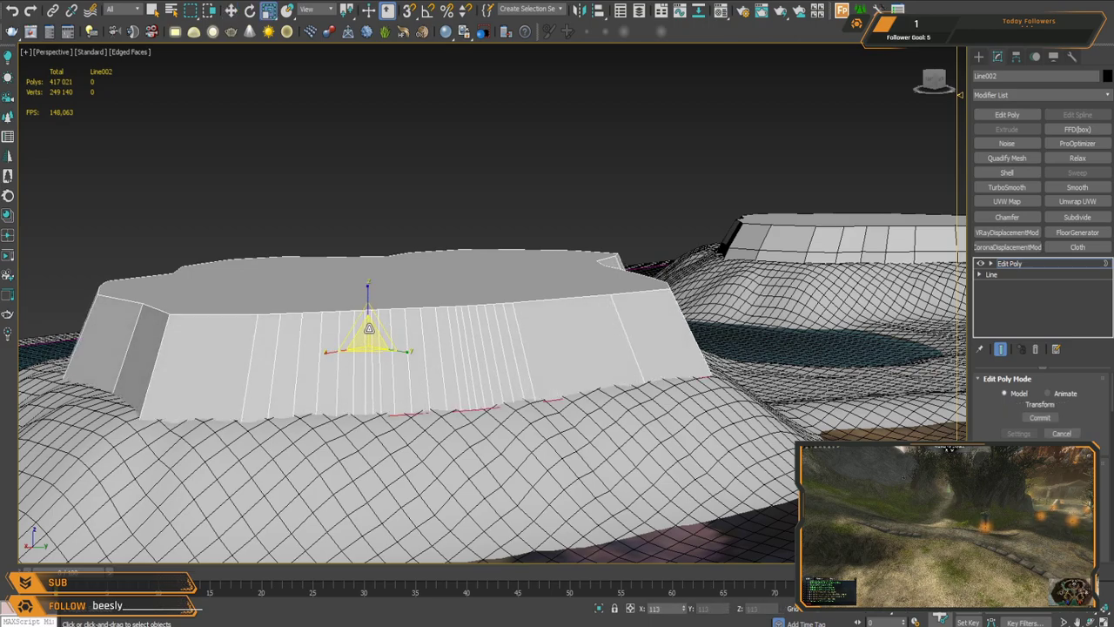
# Step: Connect all side edges of the plateau with one horizontal edge loop around its middle
pyautogui.keyDown('alt'); pyautogui.moveTo(532, 369); pyautogui.dragTo(47, 297, button='middle'); pyautogui.keyUp('alt')
pyautogui.moveTo(46, 292); pyautogui.dragTo(708, 294)
pyautogui.scroll(-10, 1037, 470)
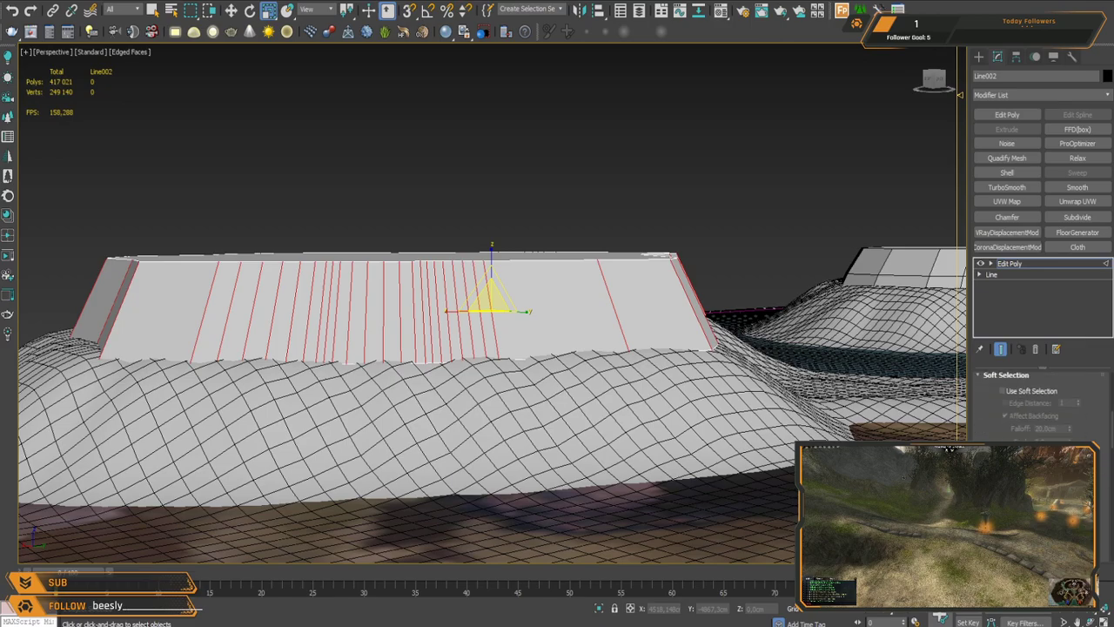
pyautogui.scroll(-3, 1040, 401)
pyautogui.hotkey('ctrl', 'shift', 'e')
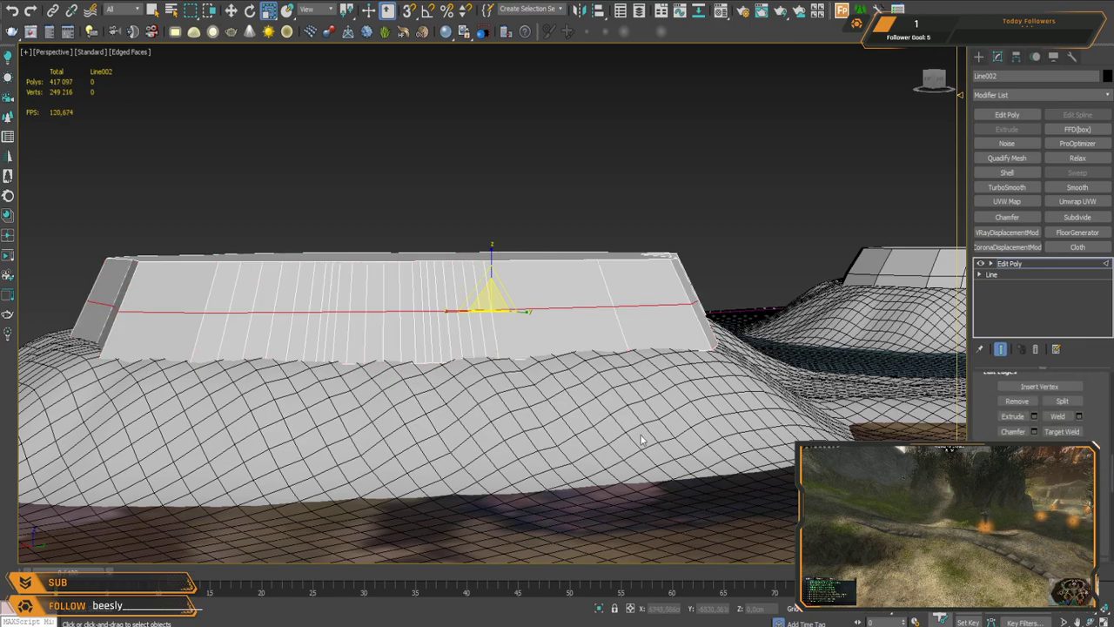
# Step: Scale the plateau's middle edge loop outward to about 101% and leave edge editing
pyautogui.keyDown('alt'); pyautogui.moveTo(447, 393); pyautogui.dragTo(437, 382, button='middle'); pyautogui.keyUp('alt')
pyautogui.moveTo(393, 298); pyautogui.dragTo(395, 294)
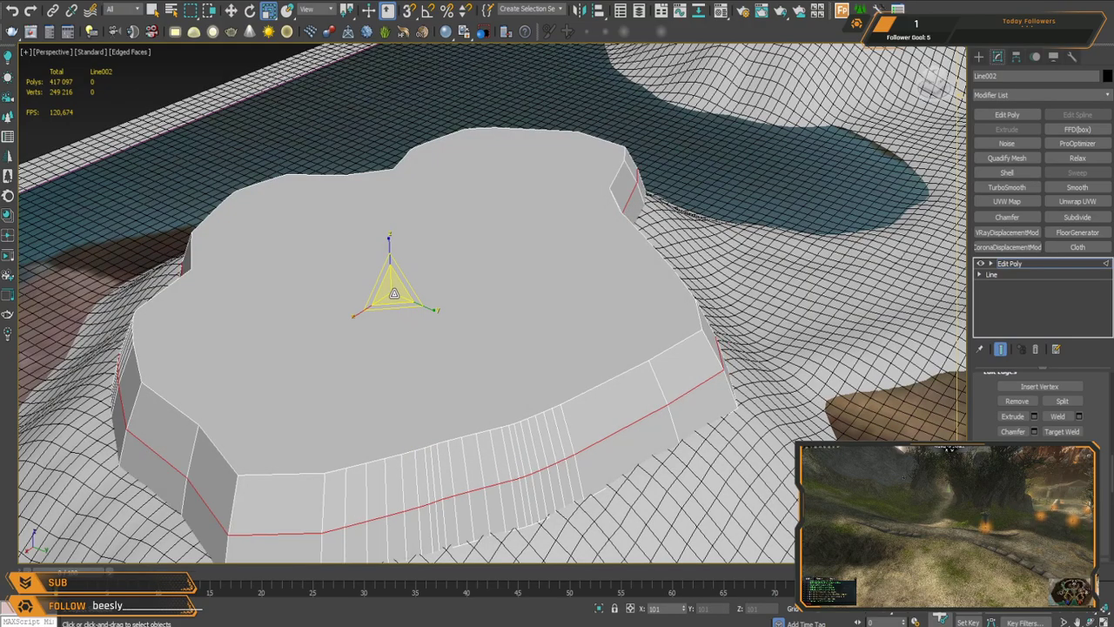
pyautogui.click(1033, 266)
pyautogui.keyDown('alt'); pyautogui.moveTo(636, 353); pyautogui.dragTo(696, 323, button='middle'); pyautogui.keyUp('alt')
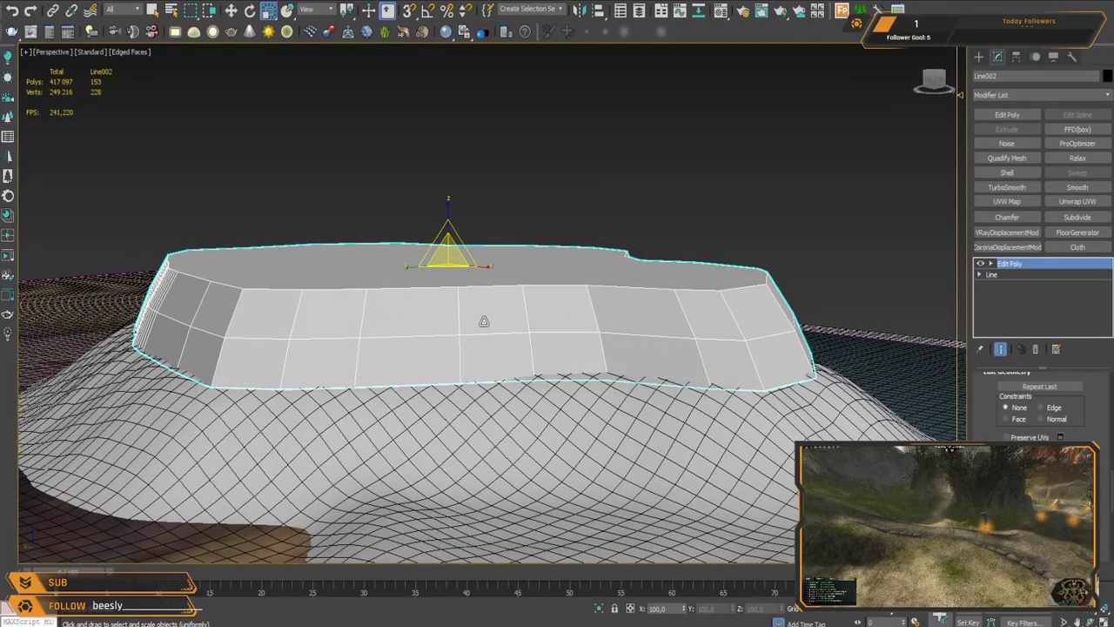
# Step: Lower the whole plateau to a Z of about 1267 cm and its bottom edge loop to about 560 cm
pyautogui.press('w')
pyautogui.moveTo(449, 223); pyautogui.dragTo(449, 224)
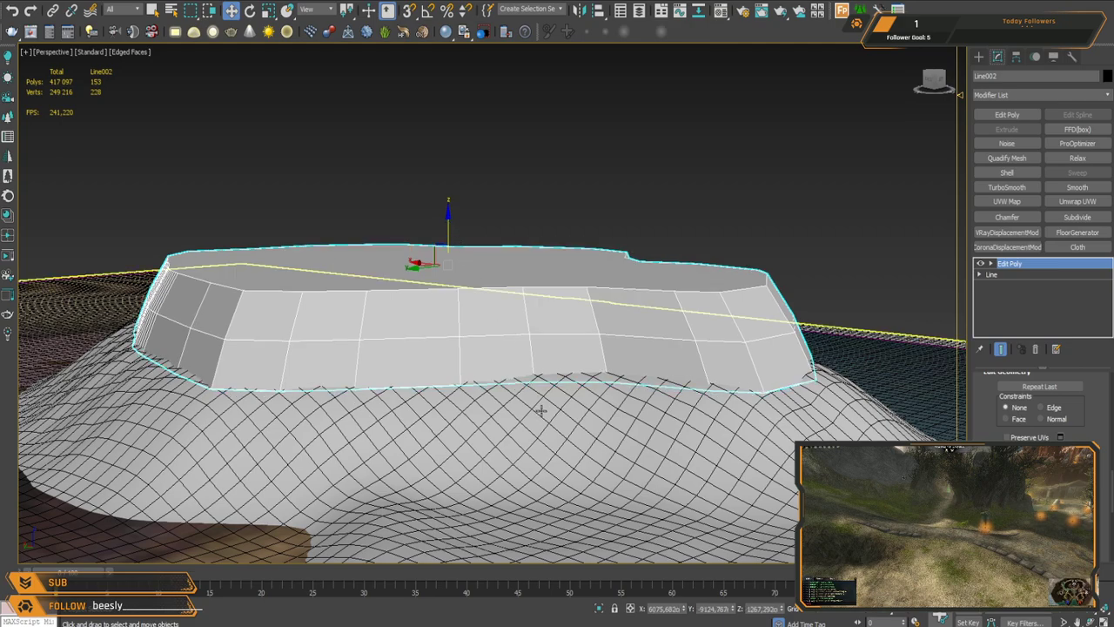
pyautogui.press('2')
pyautogui.press('2')
pyautogui.click(738, 385)
pyautogui.scroll(10, 1072, 433)
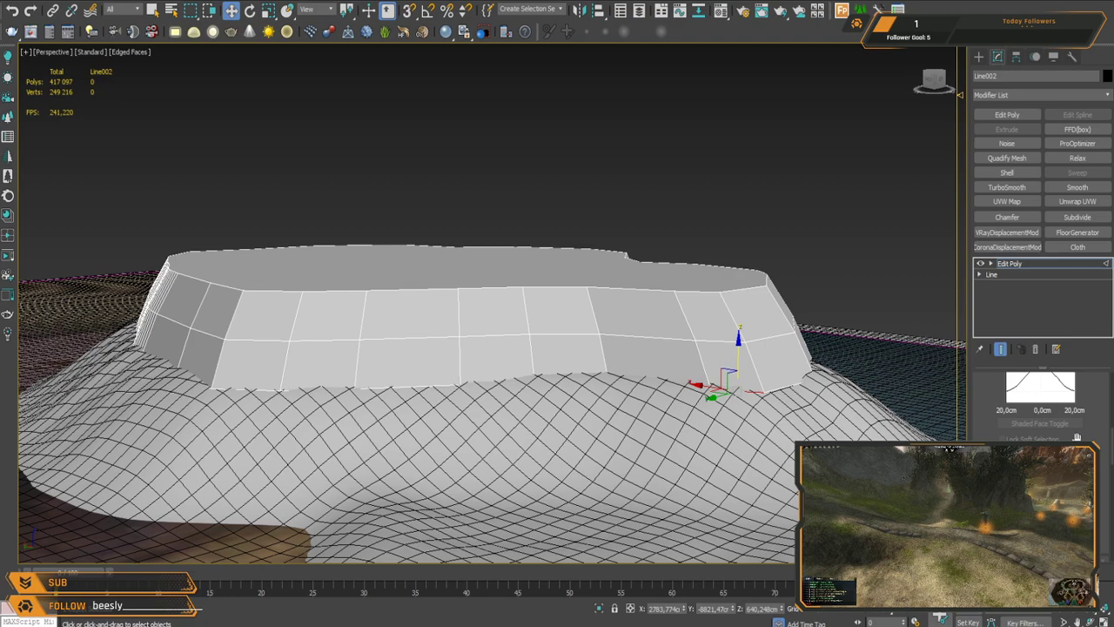
pyautogui.click(459, 326)
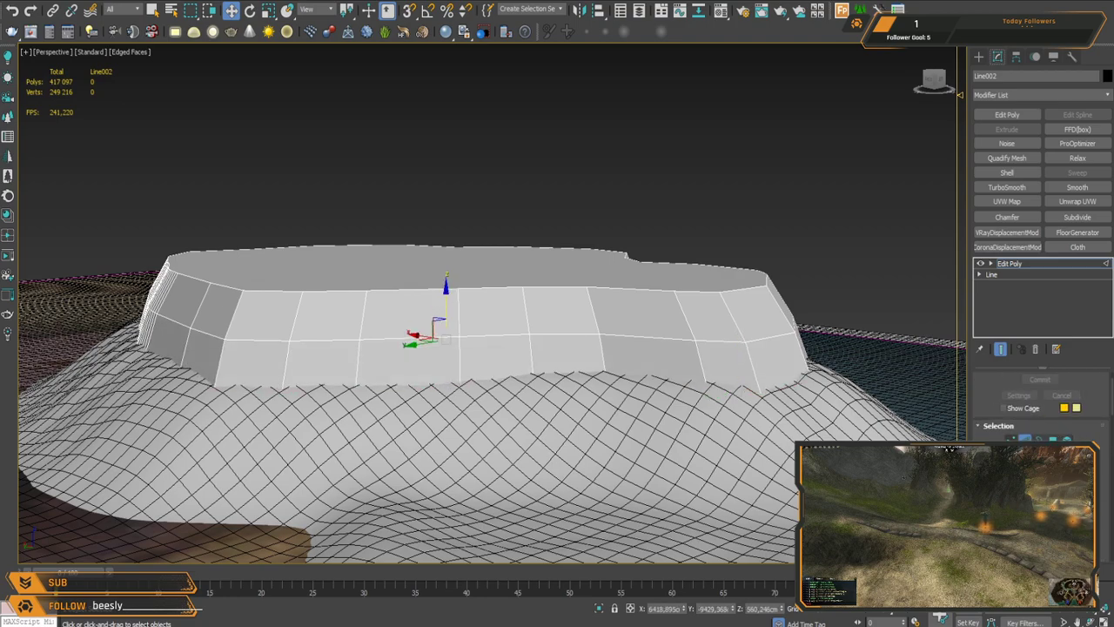
pyautogui.click(1026, 439)
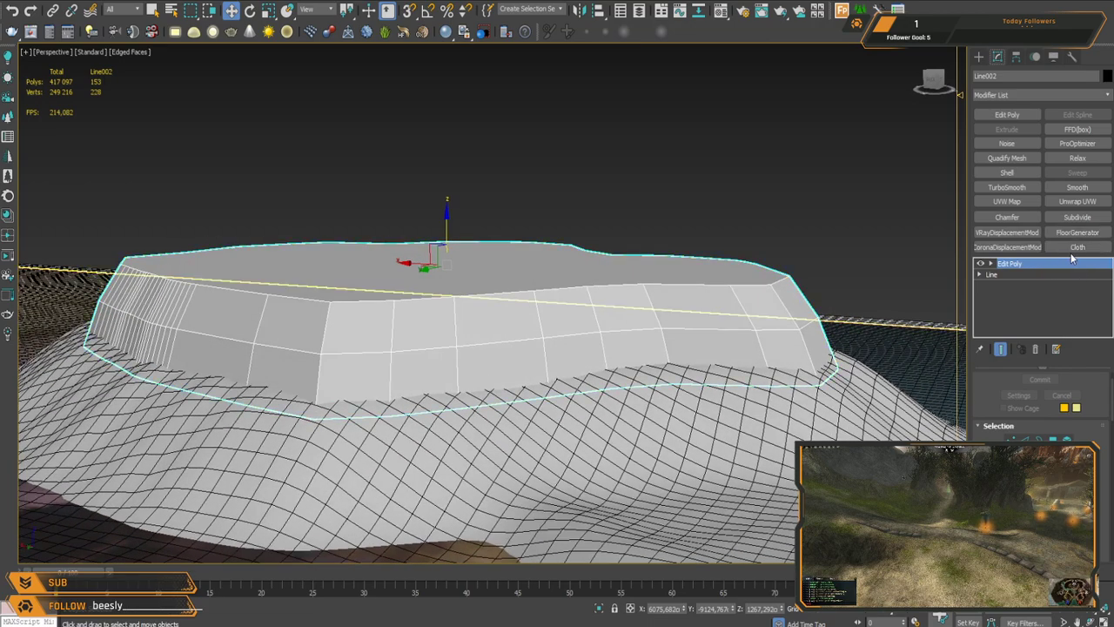
# Step: Try a Quadify Mesh modifier on the plateau, adjusting its quad size to 4.5%
pyautogui.press('2')
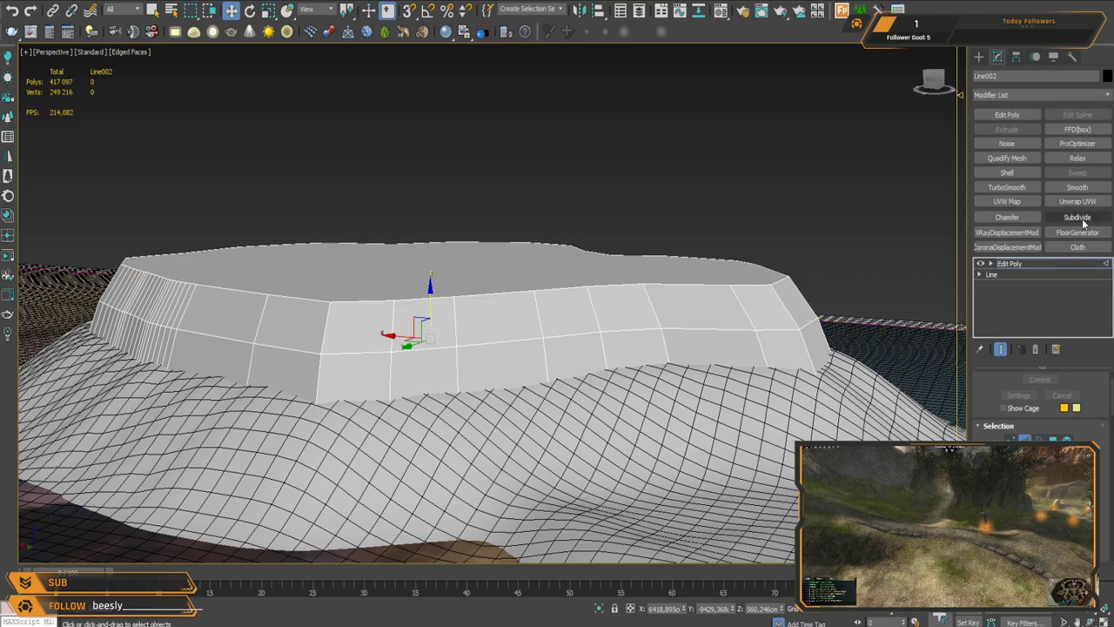
pyautogui.click(1011, 158)
pyautogui.keyDown('alt'); pyautogui.moveTo(567, 275); pyautogui.dragTo(553, 284, button='middle'); pyautogui.keyUp('alt')
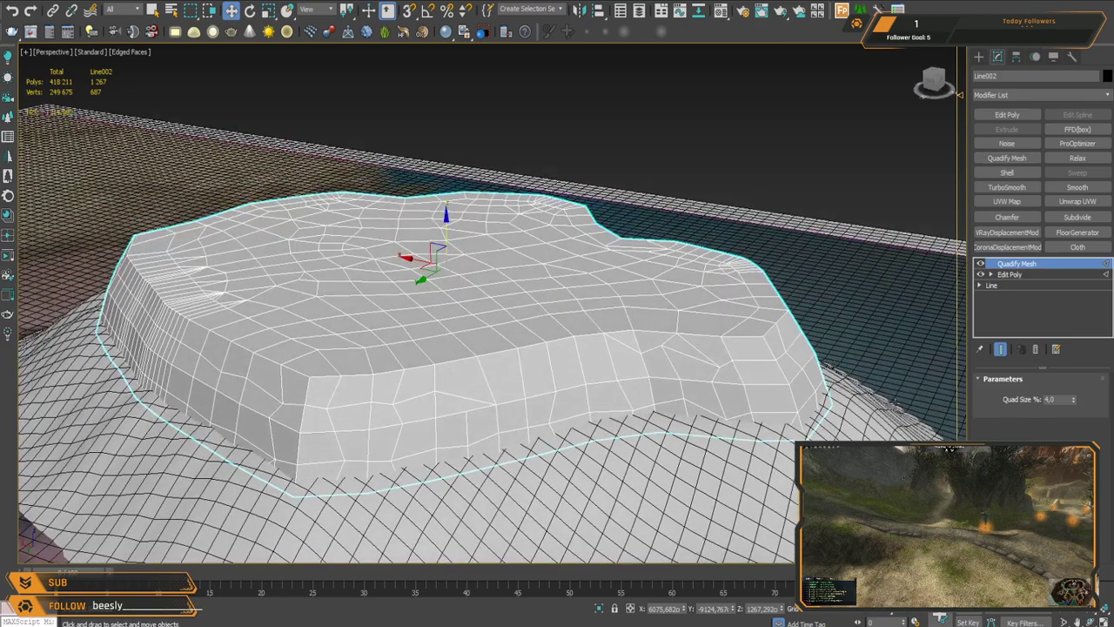
pyautogui.click(1073, 402)
pyautogui.click(1073, 402)
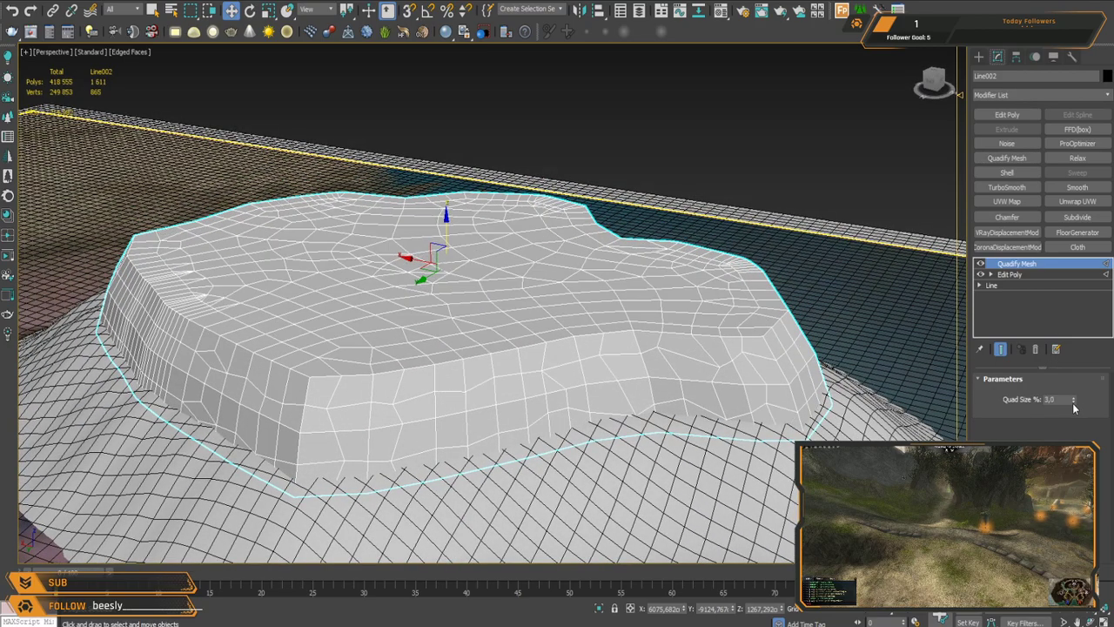
pyautogui.click(1074, 396)
pyautogui.click(1075, 396)
pyautogui.click(1074, 397)
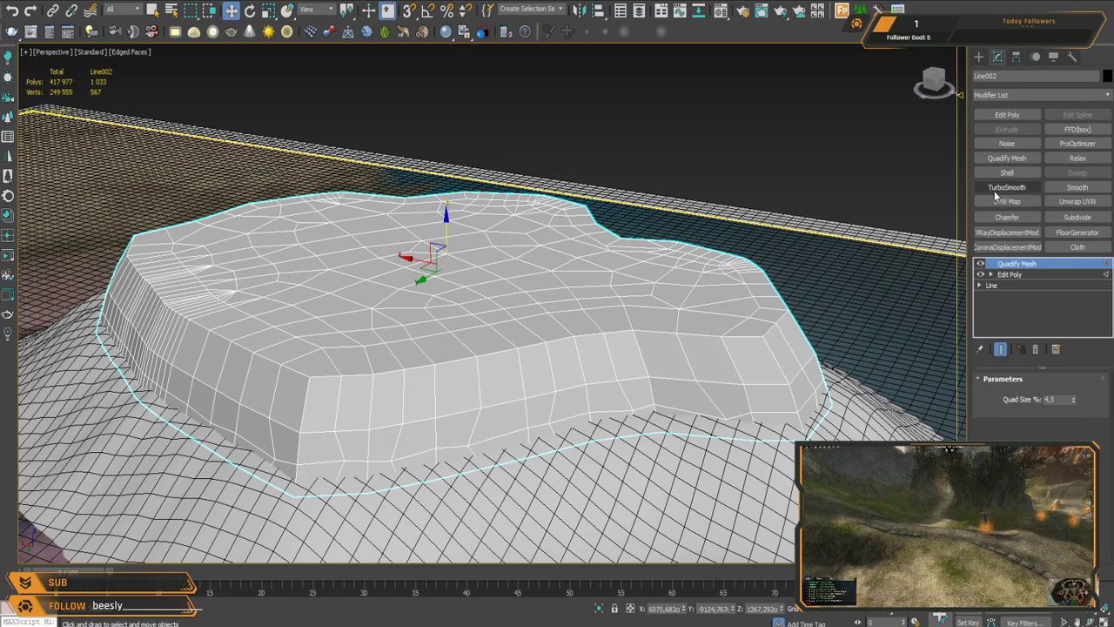
# Step: Try a TurboSmooth modifier on the quadified plateau and undo both TurboSmooth and Quadify Mesh
pyautogui.click(999, 189)
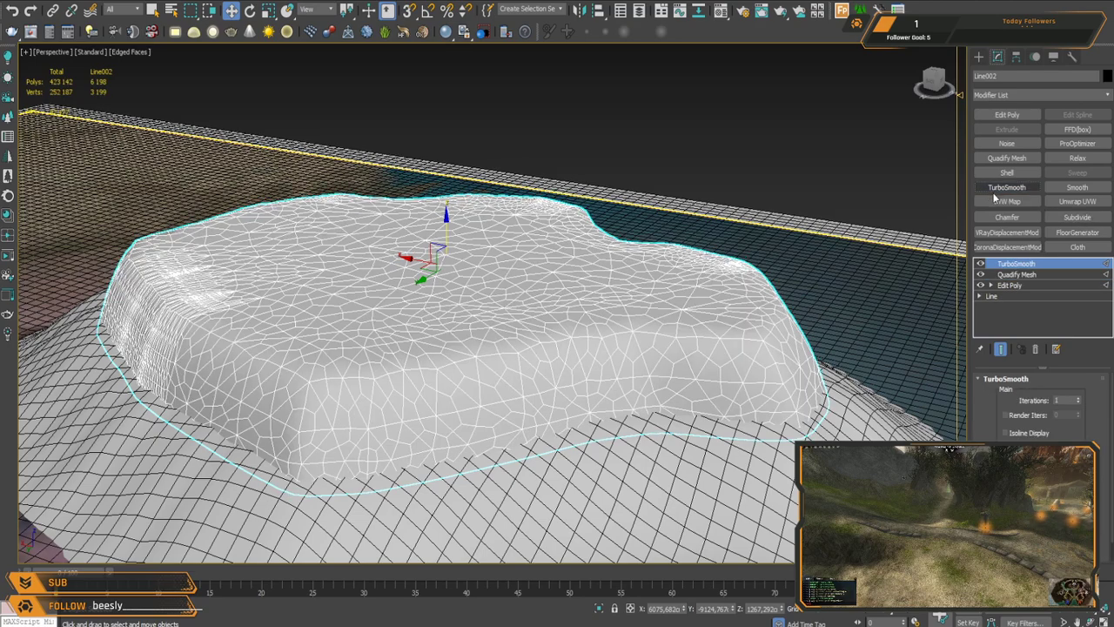
pyautogui.hotkey('ctrl', 'z')
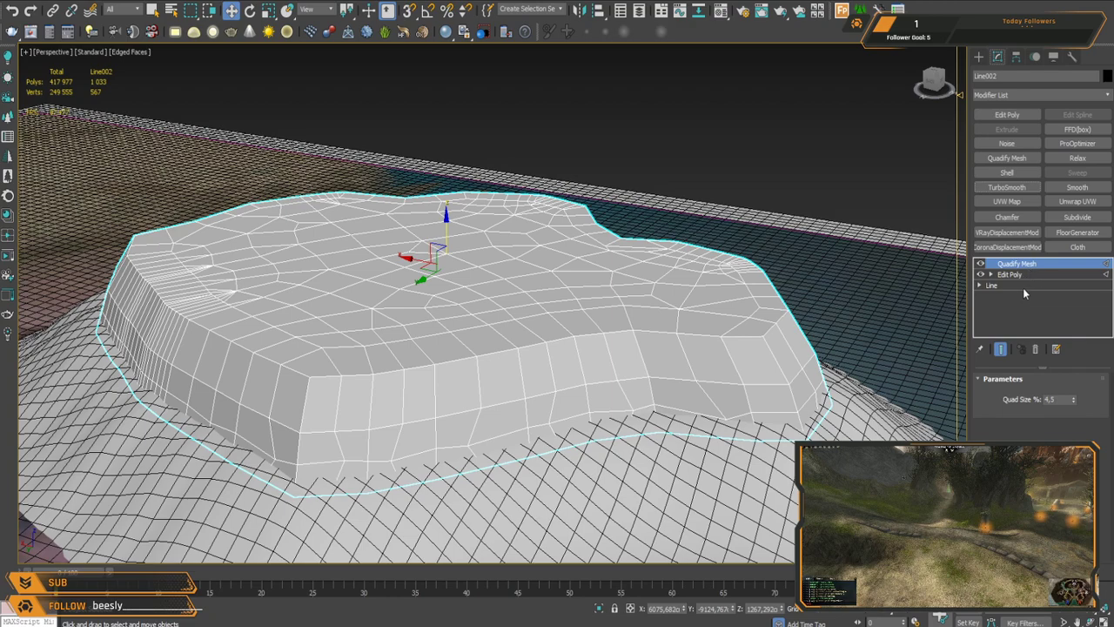
pyautogui.hotkey('ctrl', 'z')
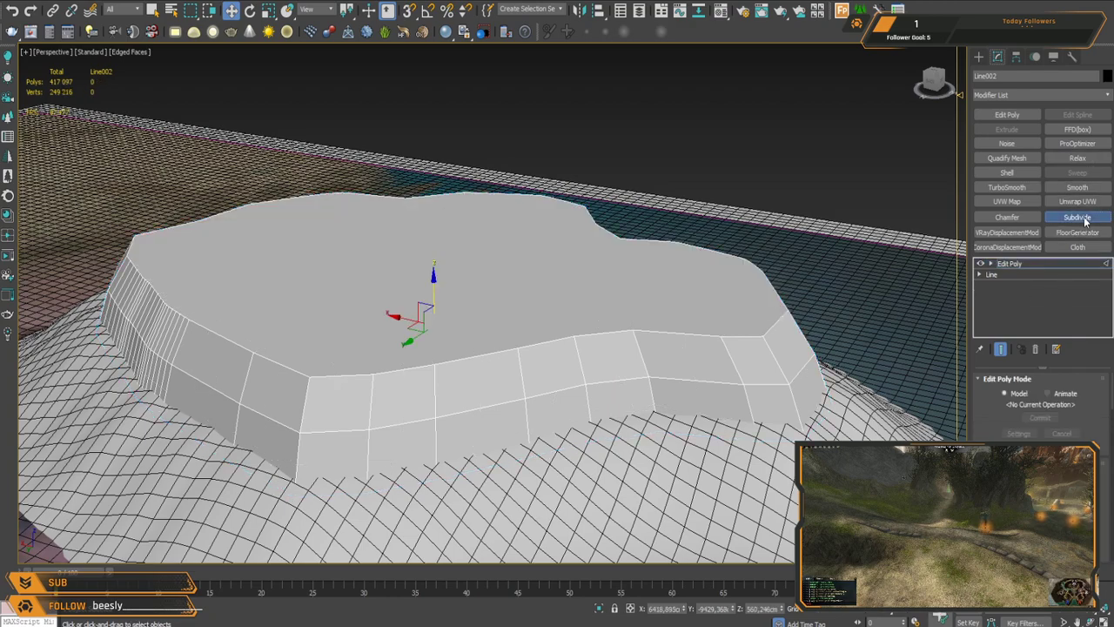
# Step: Try a Subdivide modifier with an adjusted size on the plateau and delete it from the modifier stack
pyautogui.click(1084, 218)
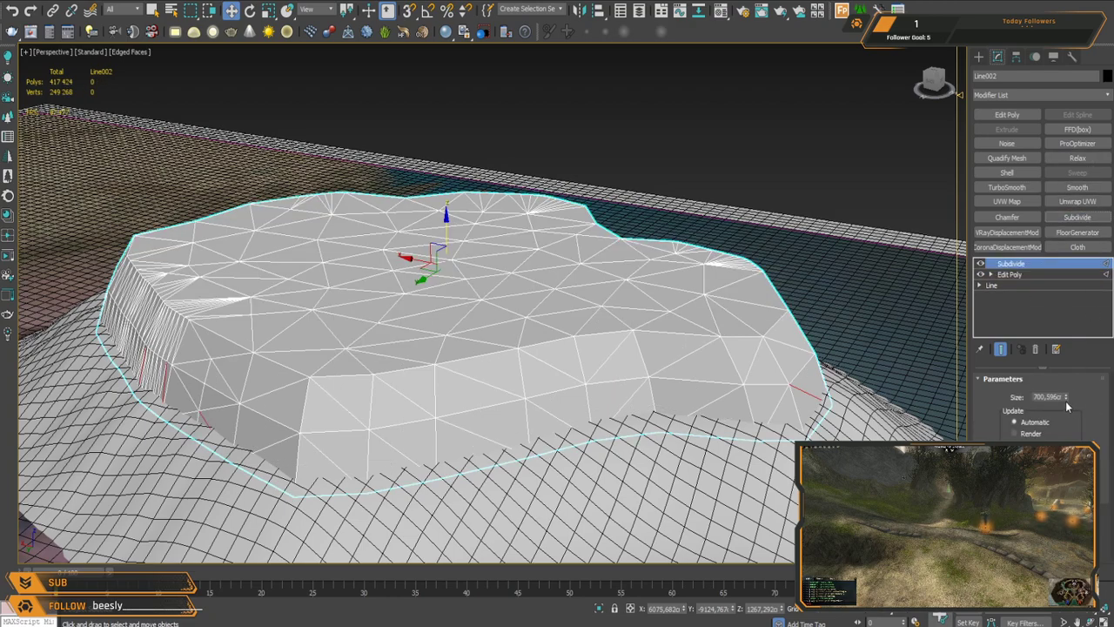
pyautogui.moveTo(1065, 397); pyautogui.dragTo(1067, 430)
pyautogui.rightClick(1035, 266)
pyautogui.click(1033, 291)
pyautogui.click(1031, 262)
# Step: Examine the plateau, the path to the bridge and the ground between the two hills from several angles
pyautogui.moveTo(706, 318); pyautogui.dragTo(694, 298, button='middle')
pyautogui.scroll(-4, 694, 299)
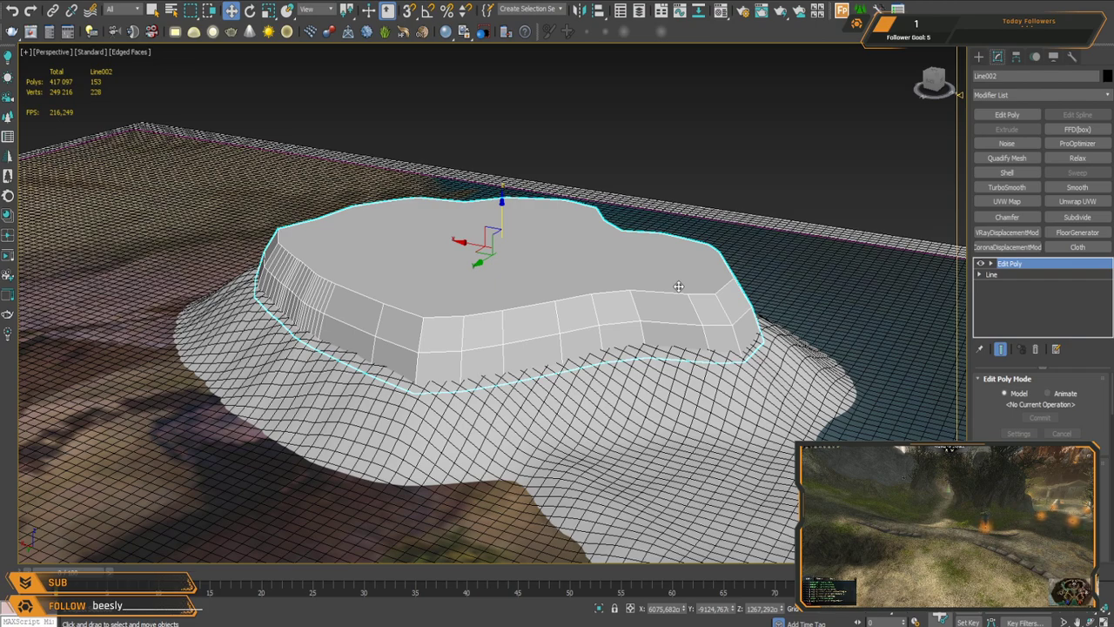
pyautogui.moveTo(516, 336); pyautogui.dragTo(690, 333, button='middle')
pyautogui.moveTo(786, 329); pyautogui.dragTo(635, 331, button='middle')
pyautogui.keyDown('alt'); pyautogui.moveTo(618, 331); pyautogui.dragTo(592, 411, button='middle'); pyautogui.keyUp('alt')
pyautogui.moveTo(675, 238); pyautogui.dragTo(652, 320, button='middle')
pyautogui.scroll(3, 566, 223)
pyautogui.moveTo(418, 247); pyautogui.dragTo(583, 312, button='middle')
pyautogui.keyDown('alt'); pyautogui.moveTo(583, 312); pyautogui.dragTo(589, 366, button='middle'); pyautogui.keyUp('alt')
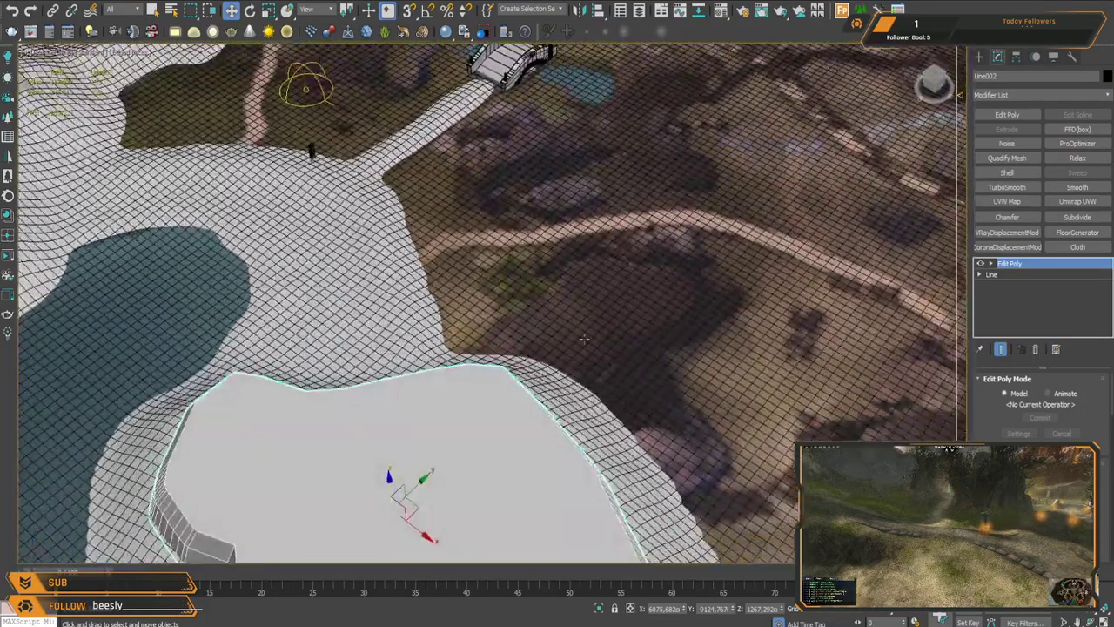
pyautogui.moveTo(459, 300); pyautogui.dragTo(552, 373, button='middle')
pyautogui.scroll(2, 627, 306)
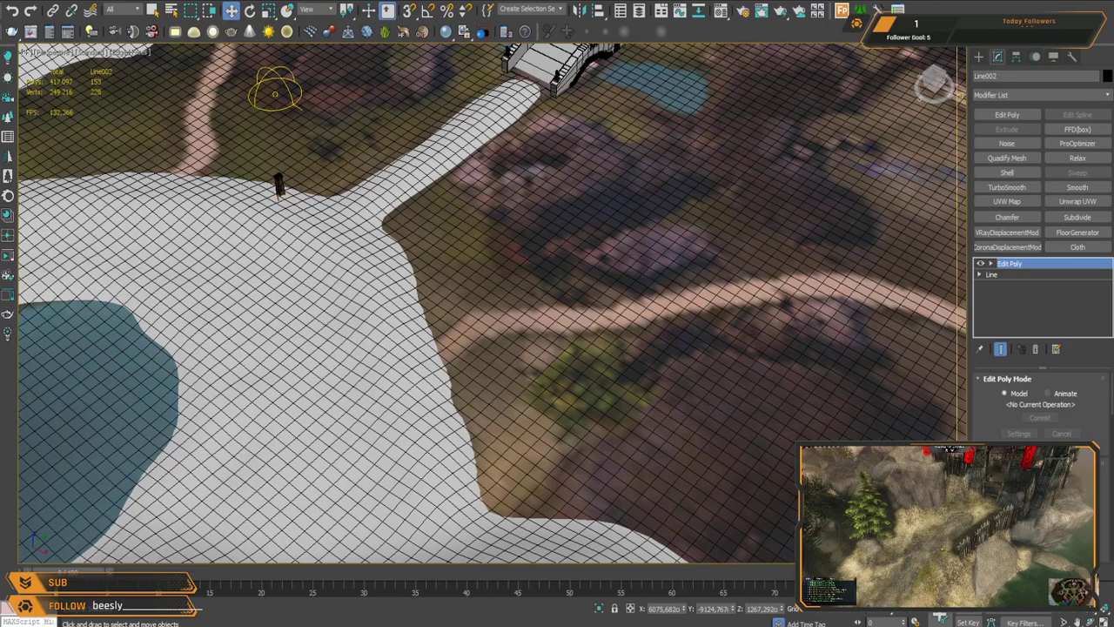
pyautogui.keyDown('alt'); pyautogui.moveTo(449, 390); pyautogui.dragTo(218, 322, button='middle'); pyautogui.keyUp('alt')
pyautogui.scroll(-5, 252, 339)
pyautogui.keyDown('alt'); pyautogui.moveTo(388, 401); pyautogui.dragTo(323, 356, button='middle'); pyautogui.keyUp('alt')
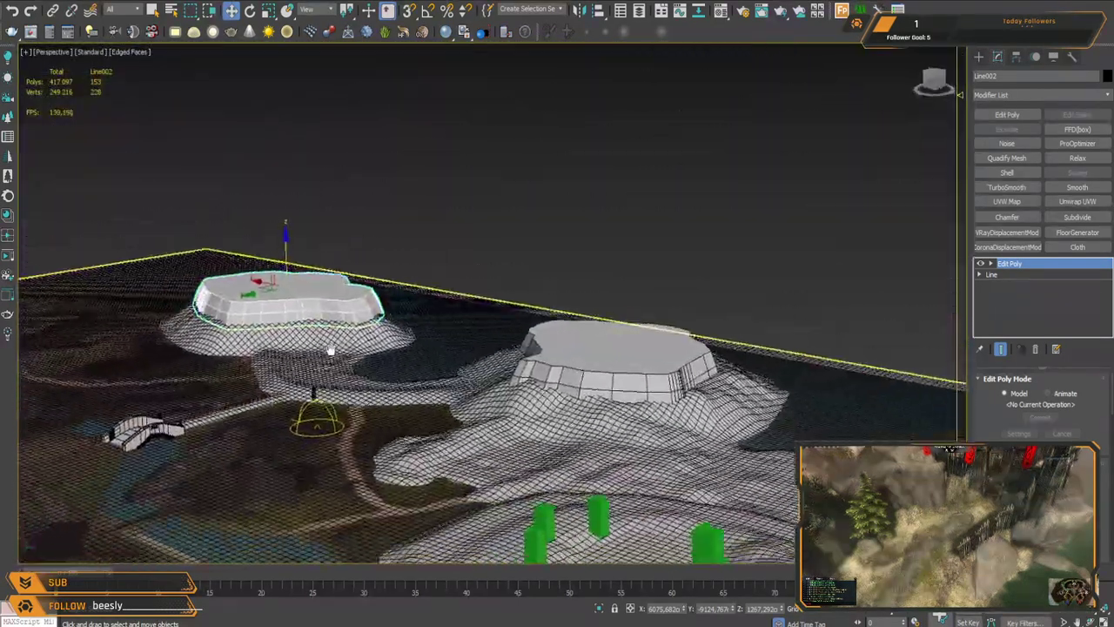
# Step: Select the BaseGround_SM terrain and activate Push/Pull paint deformation on its upper Edit Poly modifier
pyautogui.scroll(7, 323, 356)
pyautogui.click(501, 288)
pyautogui.click(500, 287)
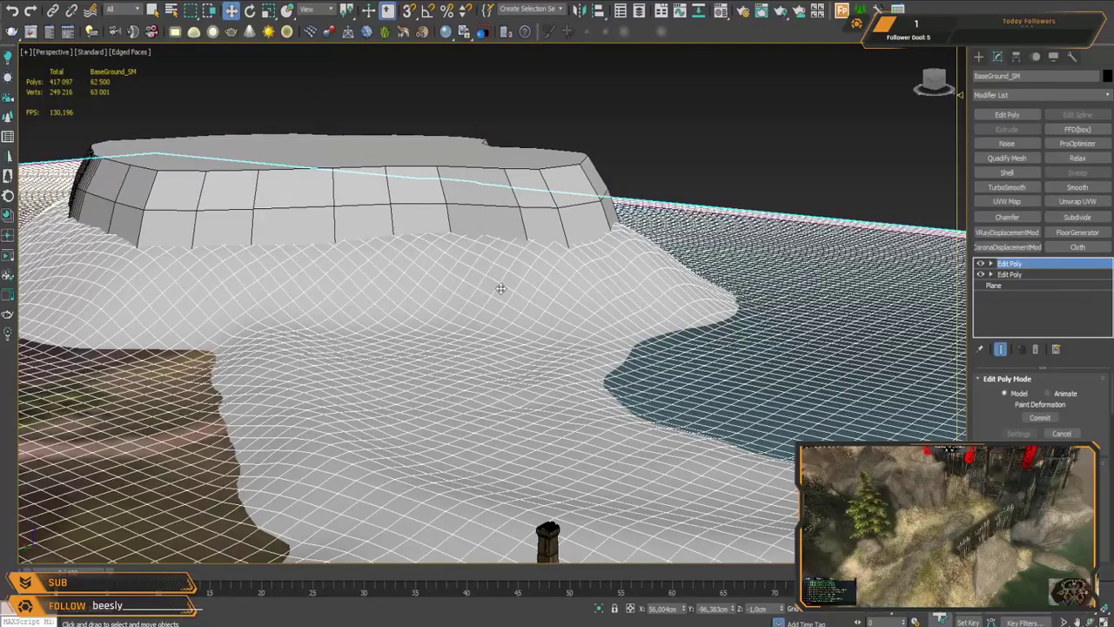
pyautogui.moveTo(497, 286); pyautogui.dragTo(563, 293, button='middle')
pyautogui.scroll(-2, 1008, 402)
pyautogui.scroll(-5, 1001, 399)
pyautogui.click(998, 428)
pyautogui.click(1017, 410)
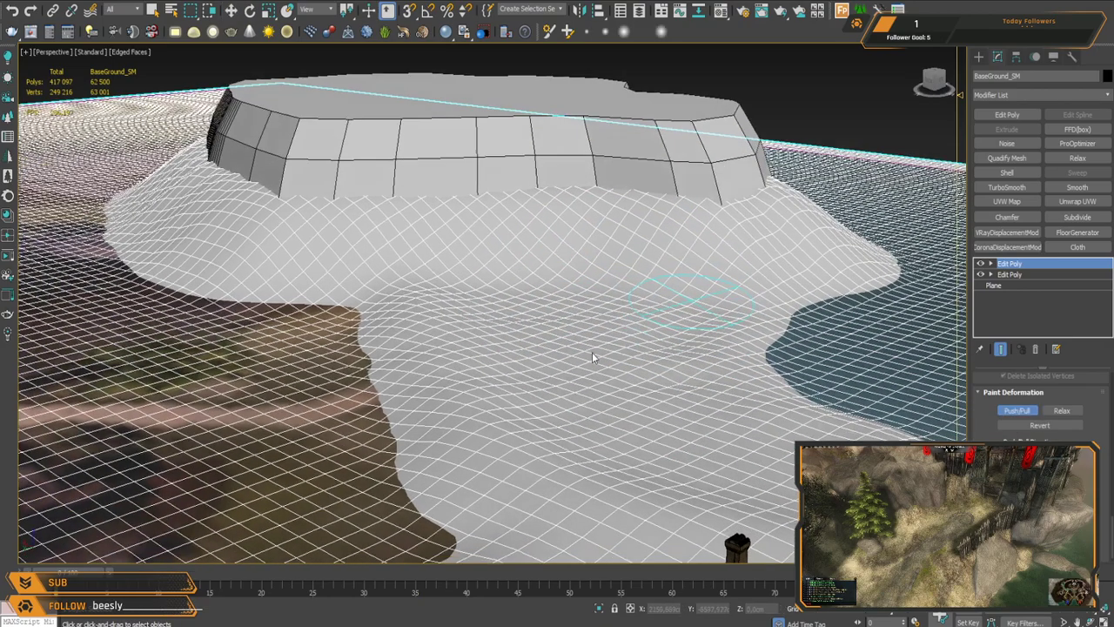
# Step: Sculpt raised ridges and bumps into the slope between the plateau and the water, softening the steep transitions
pyautogui.moveTo(592, 352)
pyautogui.keyDown('alt'); pyautogui.mouseDown(button='middle')
pyautogui.moveTo(649, 371)
pyautogui.moveTo(706, 338)
pyautogui.moveTo(594, 293)
pyautogui.mouseUp(button='middle'); pyautogui.keyUp('alt')
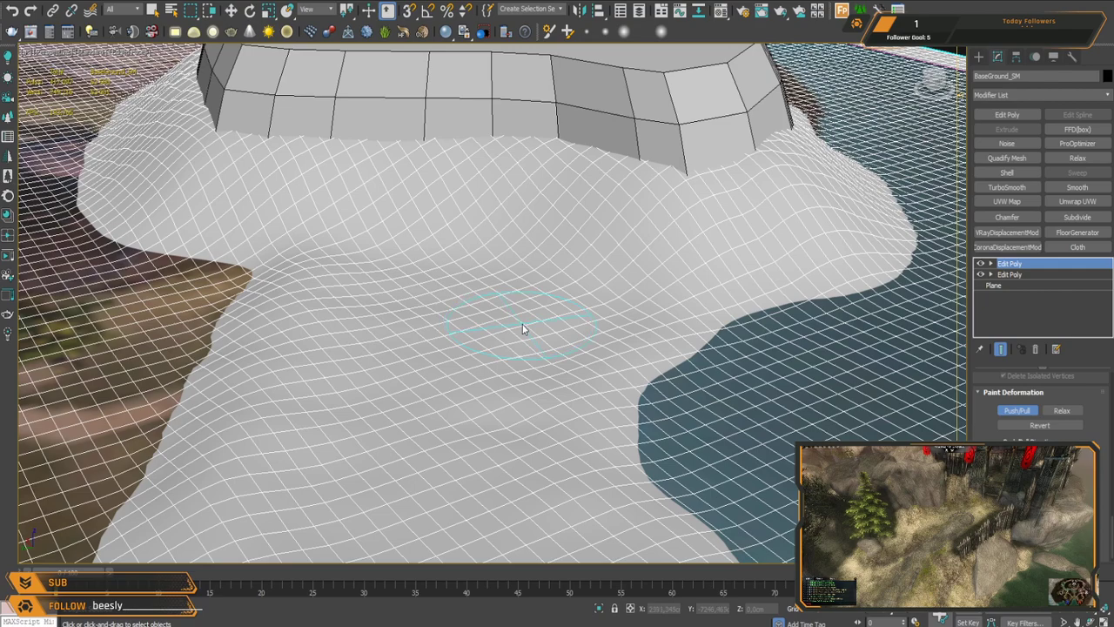
pyautogui.moveTo(684, 249)
pyautogui.mouseDown()
pyautogui.moveTo(652, 301)
pyautogui.moveTo(668, 235)
pyautogui.moveTo(585, 374)
pyautogui.moveTo(659, 243)
pyautogui.moveTo(612, 292)
pyautogui.moveTo(683, 260)
pyautogui.moveTo(659, 248)
pyautogui.moveTo(560, 353)
pyautogui.moveTo(651, 230)
pyautogui.moveTo(632, 293)
pyautogui.moveTo(656, 357)
pyautogui.mouseUp()
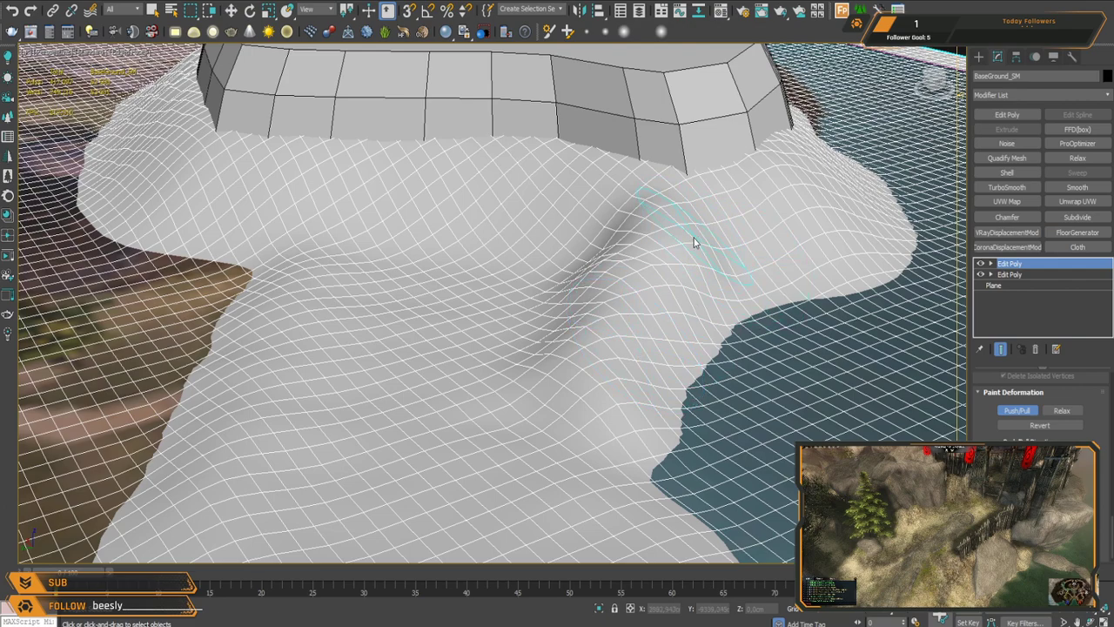
pyautogui.moveTo(601, 243)
pyautogui.keyDown('shift'); pyautogui.mouseDown()
pyautogui.moveTo(548, 263)
pyautogui.moveTo(518, 369)
pyautogui.moveTo(542, 221)
pyautogui.mouseUp(); pyautogui.keyUp('shift')
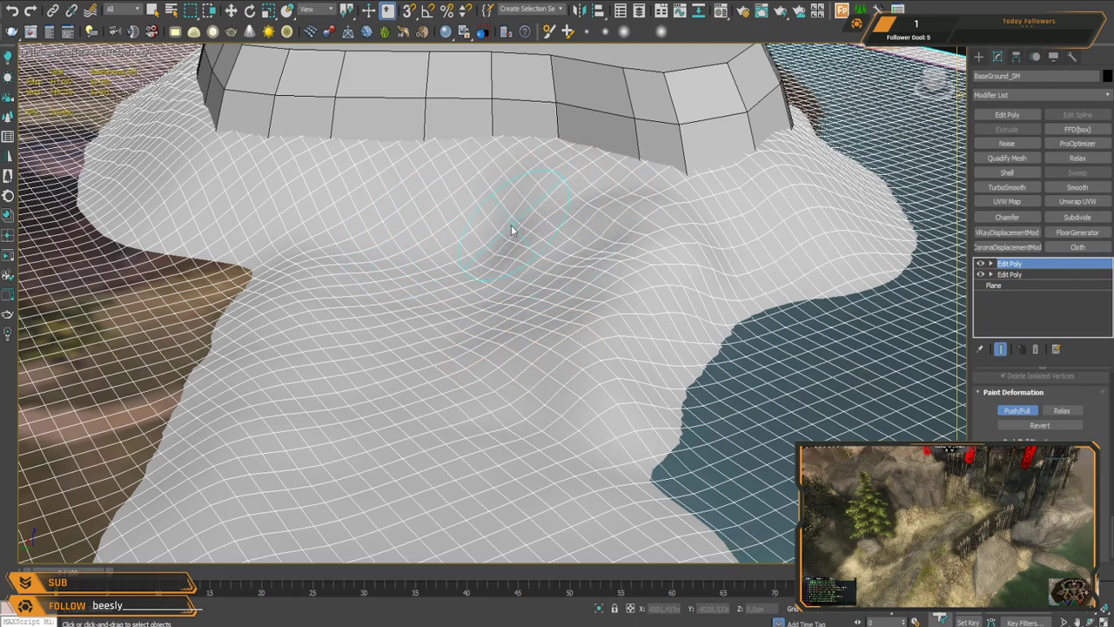
pyautogui.moveTo(468, 282)
pyautogui.mouseDown()
pyautogui.moveTo(450, 224)
pyautogui.moveTo(400, 256)
pyautogui.moveTo(501, 229)
pyautogui.moveTo(502, 239)
pyautogui.moveTo(441, 209)
pyautogui.moveTo(440, 182)
pyautogui.moveTo(527, 174)
pyautogui.moveTo(532, 202)
pyautogui.mouseUp()
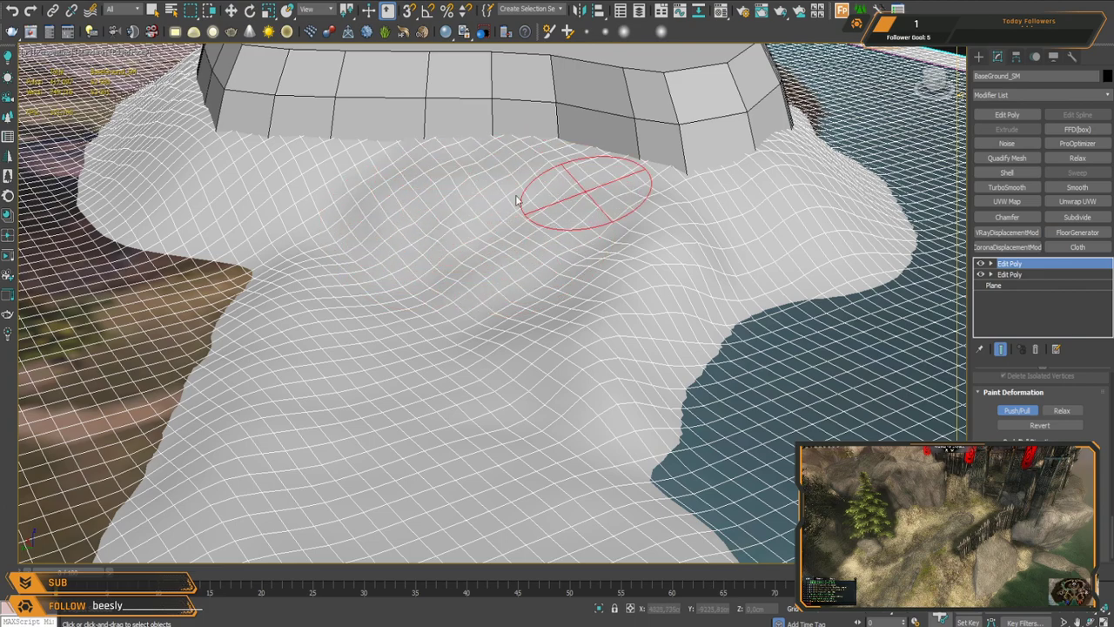
pyautogui.moveTo(394, 171)
pyautogui.mouseDown()
pyautogui.moveTo(529, 169)
pyautogui.moveTo(435, 265)
pyautogui.moveTo(522, 240)
pyautogui.moveTo(473, 319)
pyautogui.moveTo(490, 406)
pyautogui.mouseUp()
pyautogui.moveTo(490, 406)
pyautogui.keyDown('alt'); pyautogui.mouseDown(button='middle')
pyautogui.moveTo(507, 379)
pyautogui.moveTo(541, 374)
pyautogui.moveTo(647, 304)
pyautogui.moveTo(508, 288)
pyautogui.moveTo(528, 311)
pyautogui.mouseUp(button='middle'); pyautogui.keyUp('alt')
pyautogui.moveTo(528, 310)
pyautogui.mouseDown()
pyautogui.moveTo(468, 246)
pyautogui.moveTo(391, 233)
pyautogui.mouseUp()
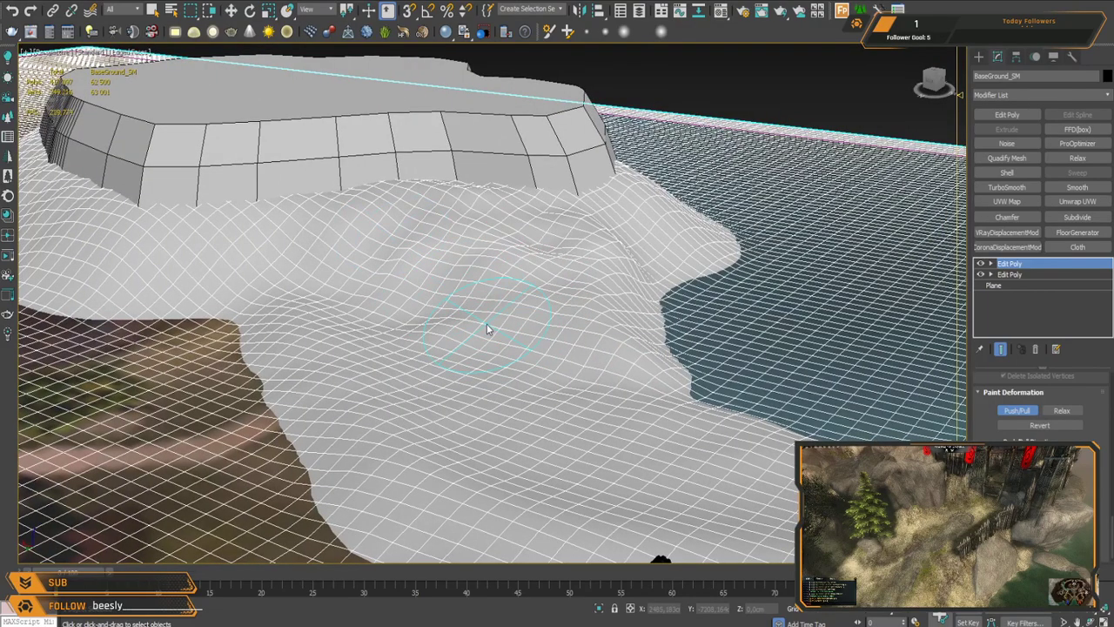
pyautogui.moveTo(537, 365)
pyautogui.mouseDown()
pyautogui.moveTo(552, 303)
pyautogui.moveTo(543, 242)
pyautogui.moveTo(552, 249)
pyautogui.moveTo(527, 270)
pyautogui.mouseUp()
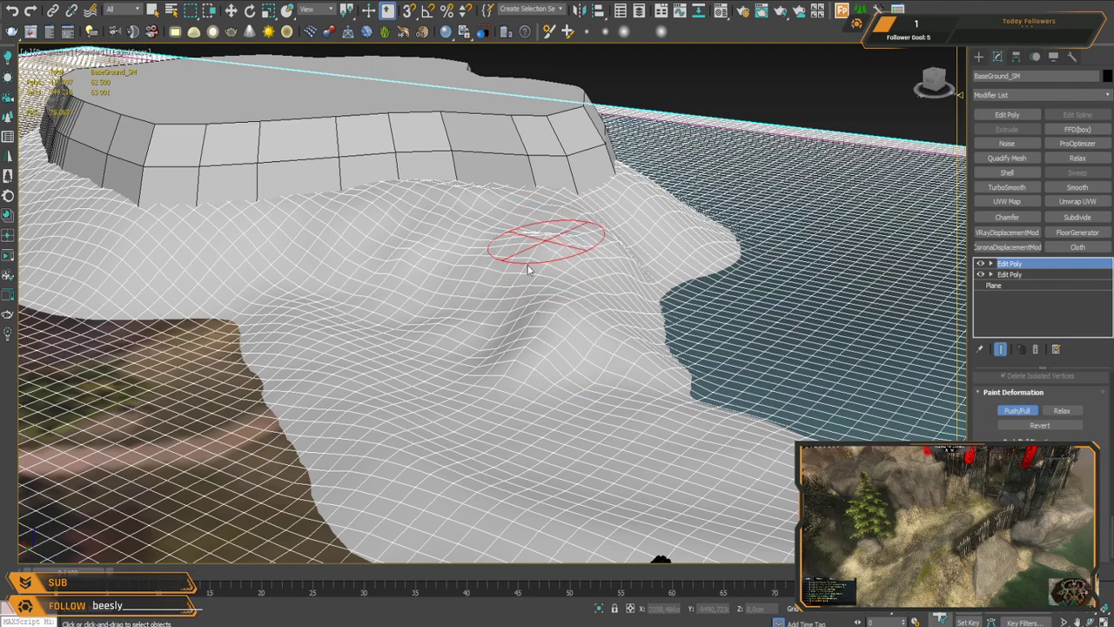
# Step: Relax the sculpted ridges and bumps on the slope between the plateau and the water with paint deformation
pyautogui.click(1064, 412)
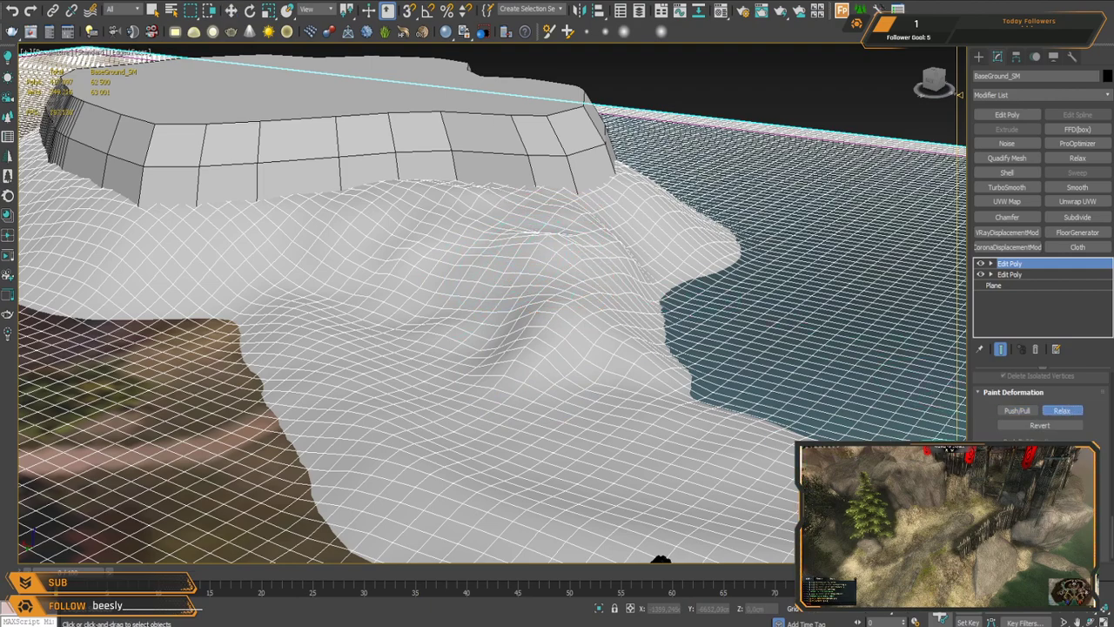
pyautogui.moveTo(575, 313)
pyautogui.mouseDown()
pyautogui.moveTo(542, 323)
pyautogui.moveTo(621, 348)
pyautogui.moveTo(543, 249)
pyautogui.moveTo(648, 277)
pyautogui.moveTo(462, 227)
pyautogui.moveTo(403, 189)
pyautogui.moveTo(517, 223)
pyautogui.moveTo(564, 249)
pyautogui.moveTo(554, 258)
pyautogui.moveTo(658, 287)
pyautogui.mouseUp()
pyautogui.moveTo(554, 231); pyautogui.dragTo(564, 217)
pyautogui.moveTo(631, 343)
pyautogui.keyDown('alt'); pyautogui.mouseDown(button='middle')
pyautogui.moveTo(634, 328)
pyautogui.moveTo(664, 336)
pyautogui.moveTo(327, 189)
pyautogui.moveTo(451, 243)
pyautogui.mouseUp(button='middle'); pyautogui.keyUp('alt')
pyautogui.moveTo(620, 309); pyautogui.dragTo(622, 246)
pyautogui.moveTo(651, 209)
pyautogui.mouseDown()
pyautogui.moveTo(585, 173)
pyautogui.moveTo(562, 179)
pyautogui.mouseUp()
pyautogui.moveTo(457, 235); pyautogui.dragTo(558, 270, button='middle')
pyautogui.moveTo(609, 363)
pyautogui.mouseDown()
pyautogui.moveTo(548, 340)
pyautogui.moveTo(522, 367)
pyautogui.mouseUp()
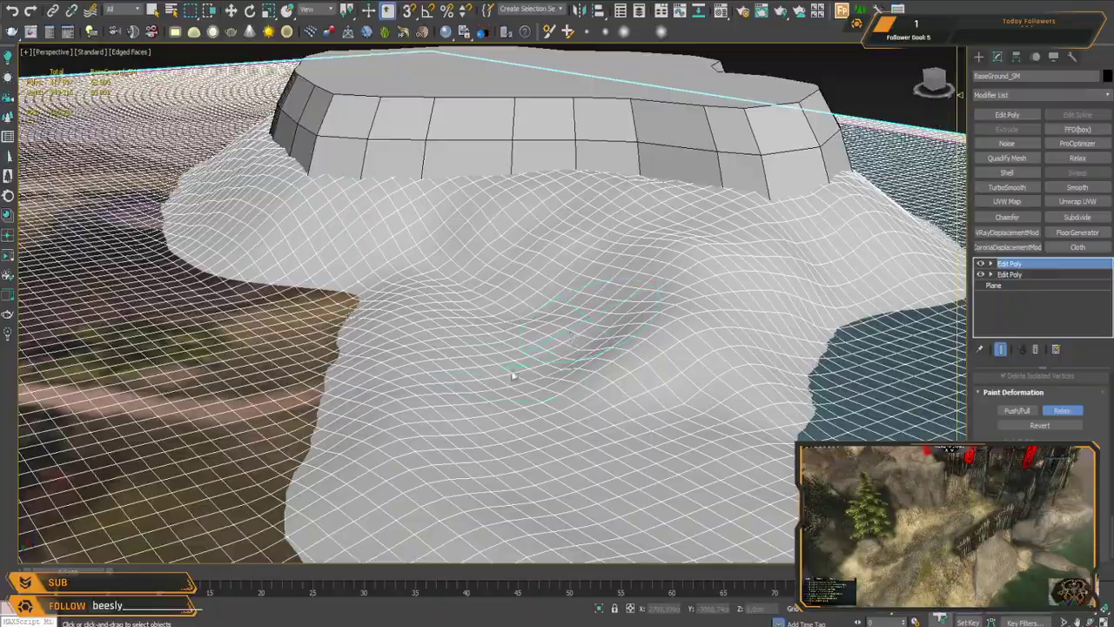
# Step: Examine the smoothed slope, the path to the bridge and the unsculpted ground beside the plateau
pyautogui.moveTo(523, 368); pyautogui.dragTo(520, 369, button='middle')
pyautogui.scroll(-6, 605, 312)
pyautogui.keyDown('alt'); pyautogui.moveTo(600, 313); pyautogui.dragTo(396, 222, button='middle'); pyautogui.keyUp('alt')
pyautogui.scroll(-5, 436, 231)
pyautogui.moveTo(484, 241); pyautogui.dragTo(551, 358, button='middle')
pyautogui.scroll(5, 505, 436)
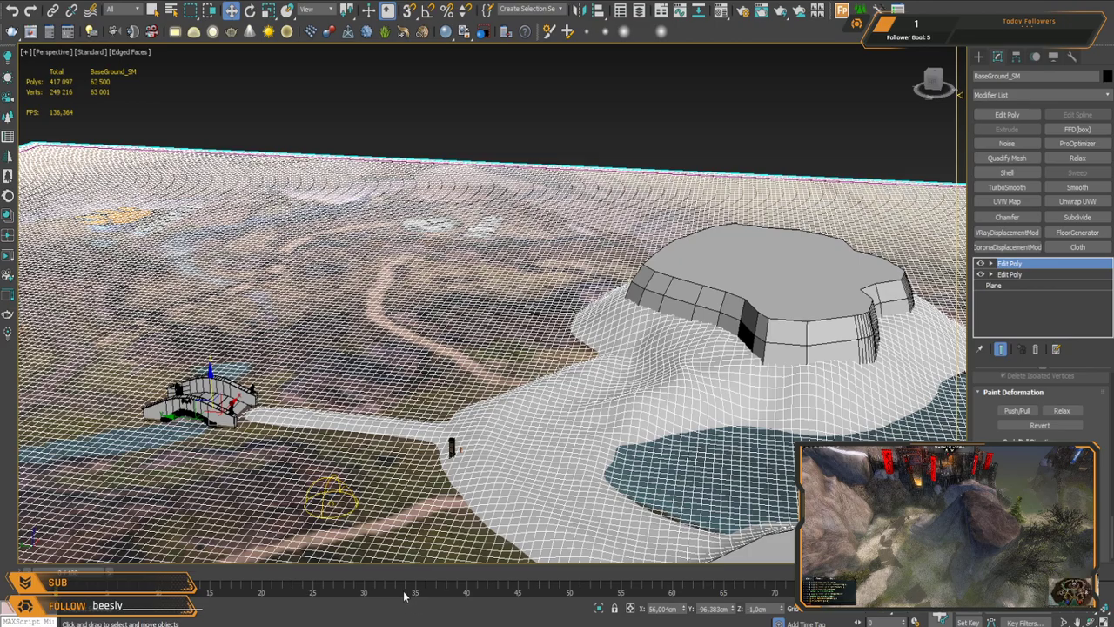
pyautogui.moveTo(557, 339); pyautogui.dragTo(619, 371, button='middle')
pyautogui.moveTo(522, 209); pyautogui.dragTo(610, 346, button='middle')
pyautogui.scroll(3, 579, 299)
pyautogui.scroll(-3, 611, 298)
pyautogui.scroll(3, 609, 346)
pyautogui.moveTo(562, 249); pyautogui.dragTo(603, 327, button='middle')
# Step: Push/Pull a new ridge out of the plateau's foot toward the bend in the reference path
pyautogui.click(1021, 412)
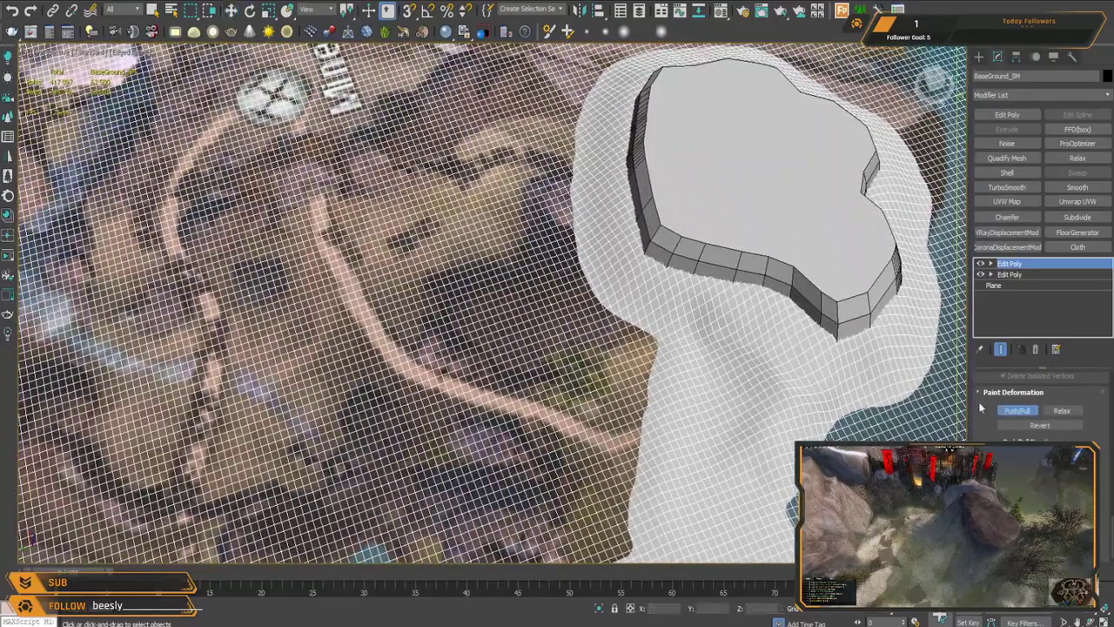
pyautogui.scroll(4, 607, 316)
pyautogui.scroll(-2, 577, 287)
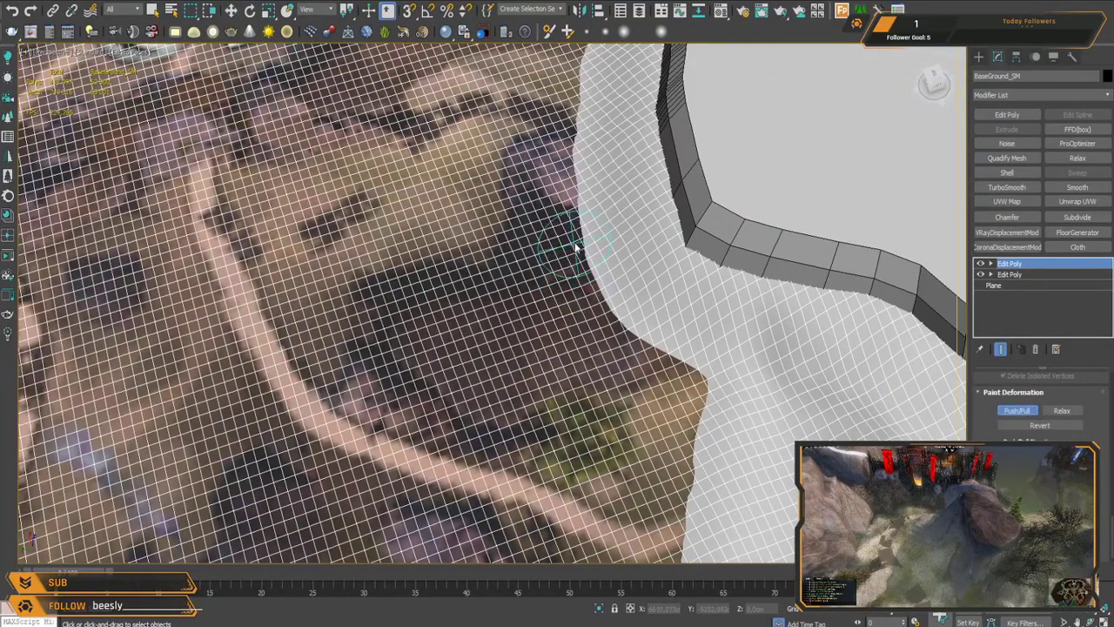
pyautogui.moveTo(592, 323)
pyautogui.mouseDown()
pyautogui.moveTo(587, 244)
pyautogui.moveTo(570, 236)
pyautogui.moveTo(428, 299)
pyautogui.moveTo(383, 366)
pyautogui.moveTo(496, 391)
pyautogui.moveTo(635, 357)
pyautogui.moveTo(606, 323)
pyautogui.moveTo(510, 313)
pyautogui.moveTo(473, 348)
pyautogui.moveTo(451, 324)
pyautogui.mouseUp()
pyautogui.scroll(2, 500, 383)
pyautogui.keyDown('alt'); pyautogui.moveTo(513, 397); pyautogui.dragTo(582, 297, button='middle'); pyautogui.keyUp('alt')
pyautogui.moveTo(590, 298)
pyautogui.mouseDown()
pyautogui.moveTo(605, 310)
pyautogui.moveTo(561, 299)
pyautogui.moveTo(609, 339)
pyautogui.moveTo(568, 358)
pyautogui.moveTo(478, 359)
pyautogui.moveTo(283, 408)
pyautogui.moveTo(427, 436)
pyautogui.moveTo(314, 416)
pyautogui.moveTo(477, 381)
pyautogui.moveTo(590, 288)
pyautogui.moveTo(592, 231)
pyautogui.moveTo(633, 229)
pyautogui.moveTo(599, 306)
pyautogui.moveTo(547, 274)
pyautogui.moveTo(386, 378)
pyautogui.moveTo(485, 363)
pyautogui.moveTo(572, 287)
pyautogui.moveTo(524, 316)
pyautogui.moveTo(554, 285)
pyautogui.moveTo(383, 355)
pyautogui.mouseUp()
# Step: Build up the new ridge's crest and its connection to the plateau slope with more Push/Pull strokes
pyautogui.moveTo(427, 365)
pyautogui.keyDown('alt'); pyautogui.mouseDown(button='middle')
pyautogui.moveTo(517, 374)
pyautogui.moveTo(648, 320)
pyautogui.moveTo(679, 349)
pyautogui.moveTo(611, 388)
pyautogui.mouseUp(button='middle'); pyautogui.keyUp('alt')
pyautogui.scroll(-4, 474, 375)
pyautogui.scroll(-4, 658, 333)
pyautogui.scroll(3, 611, 389)
pyautogui.moveTo(611, 382)
pyautogui.mouseDown()
pyautogui.moveTo(580, 377)
pyautogui.moveTo(488, 290)
pyautogui.moveTo(460, 291)
pyautogui.moveTo(523, 354)
pyautogui.moveTo(567, 367)
pyautogui.mouseUp()
pyautogui.moveTo(553, 323)
pyautogui.mouseDown()
pyautogui.moveTo(597, 376)
pyautogui.moveTo(607, 359)
pyautogui.mouseUp()
pyautogui.moveTo(690, 397)
pyautogui.keyDown('alt'); pyautogui.mouseDown(button='middle')
pyautogui.moveTo(579, 399)
pyautogui.moveTo(527, 418)
pyautogui.mouseUp(button='middle'); pyautogui.keyUp('alt')
pyautogui.moveTo(527, 374); pyautogui.dragTo(521, 328)
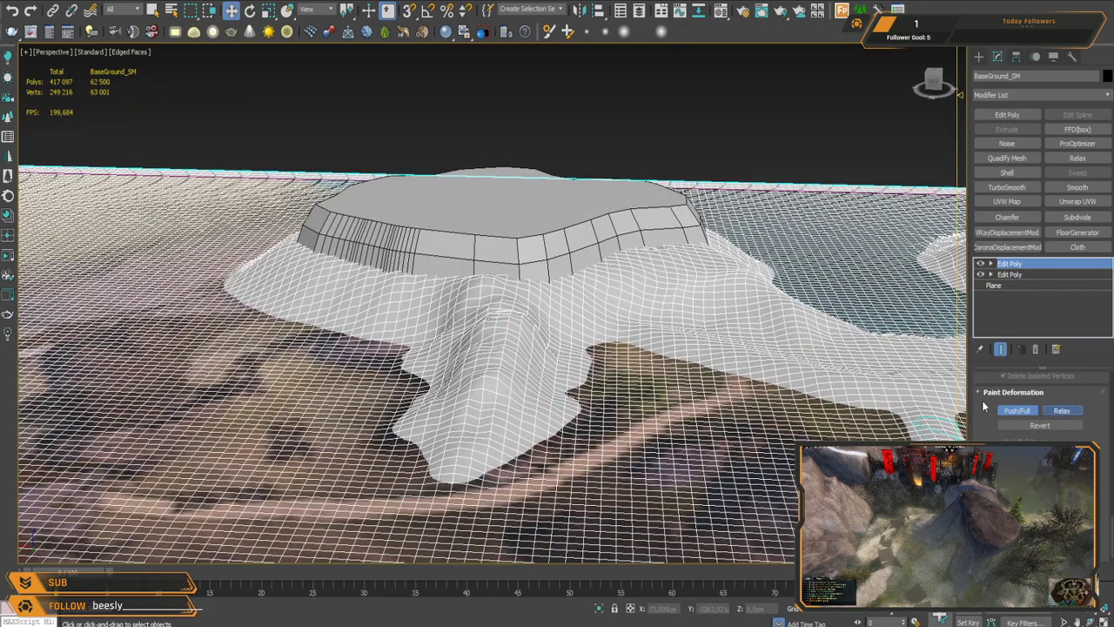
# Step: Relax the new ridge's crest and flanks and check its shape from several angles
pyautogui.moveTo(471, 346)
pyautogui.mouseDown()
pyautogui.moveTo(465, 393)
pyautogui.moveTo(415, 396)
pyautogui.mouseUp()
pyautogui.moveTo(415, 396)
pyautogui.keyDown('alt'); pyautogui.mouseDown(button='middle')
pyautogui.moveTo(539, 425)
pyautogui.moveTo(627, 274)
pyautogui.mouseUp(button='middle'); pyautogui.keyUp('alt')
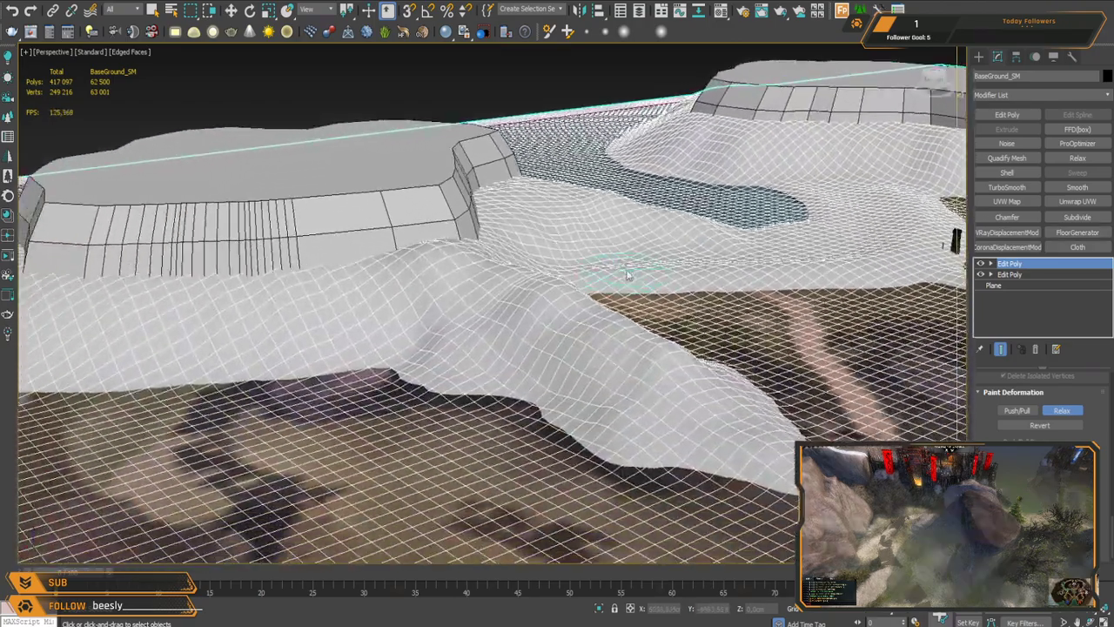
pyautogui.moveTo(548, 301)
pyautogui.mouseDown()
pyautogui.moveTo(453, 330)
pyautogui.moveTo(600, 381)
pyautogui.moveTo(570, 317)
pyautogui.mouseUp()
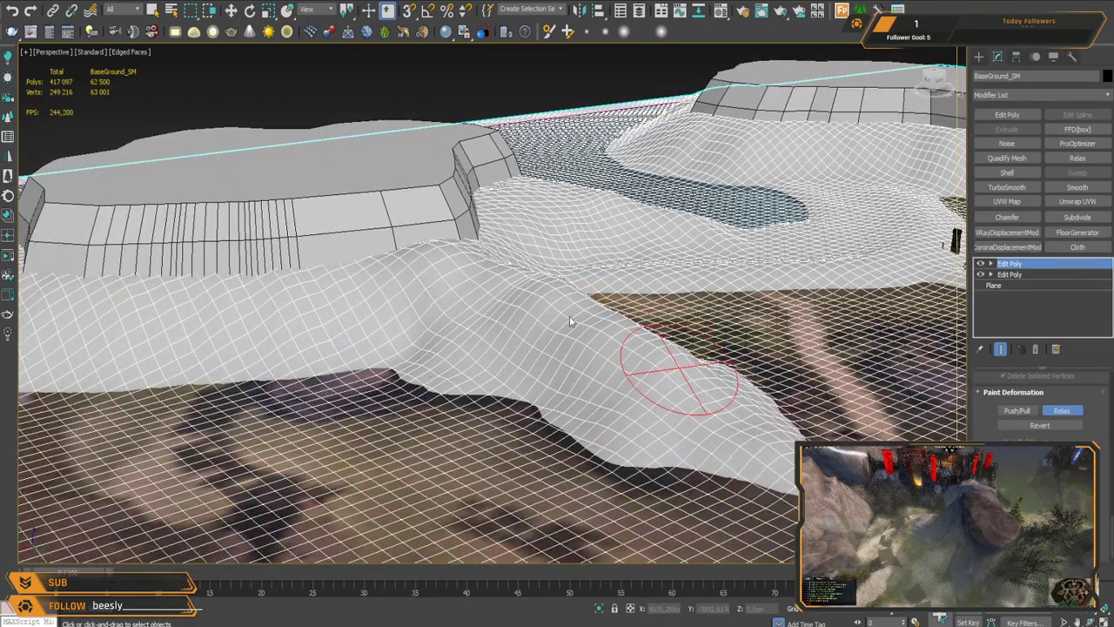
pyautogui.keyDown('alt'); pyautogui.moveTo(744, 423); pyautogui.dragTo(627, 383, button='middle'); pyautogui.keyUp('alt')
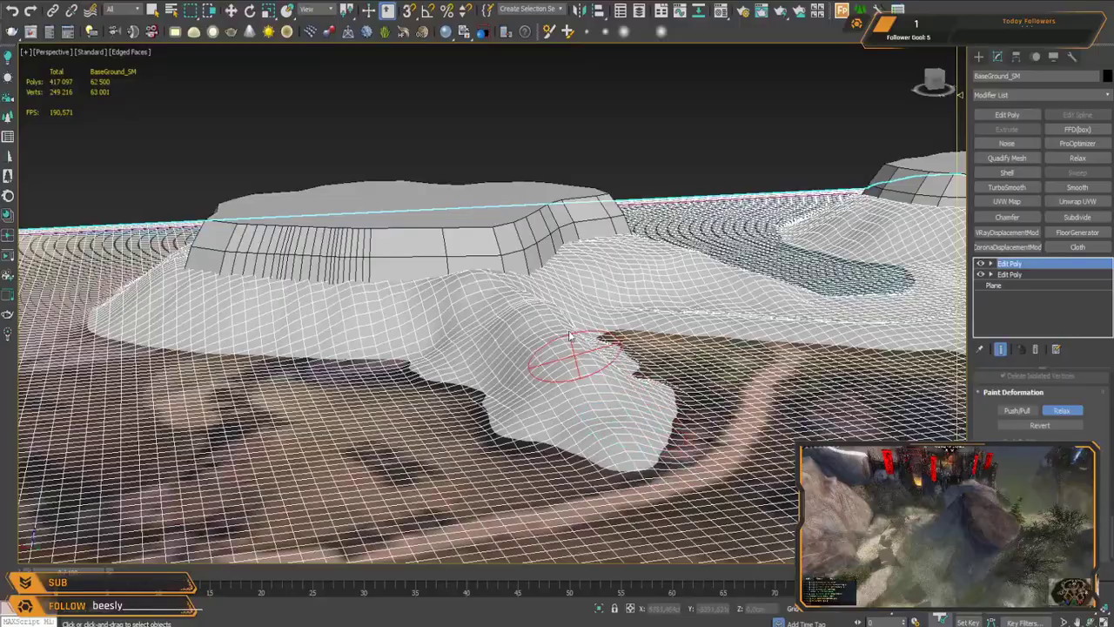
pyautogui.keyDown('alt'); pyautogui.moveTo(525, 333); pyautogui.dragTo(582, 257, button='middle'); pyautogui.keyUp('alt')
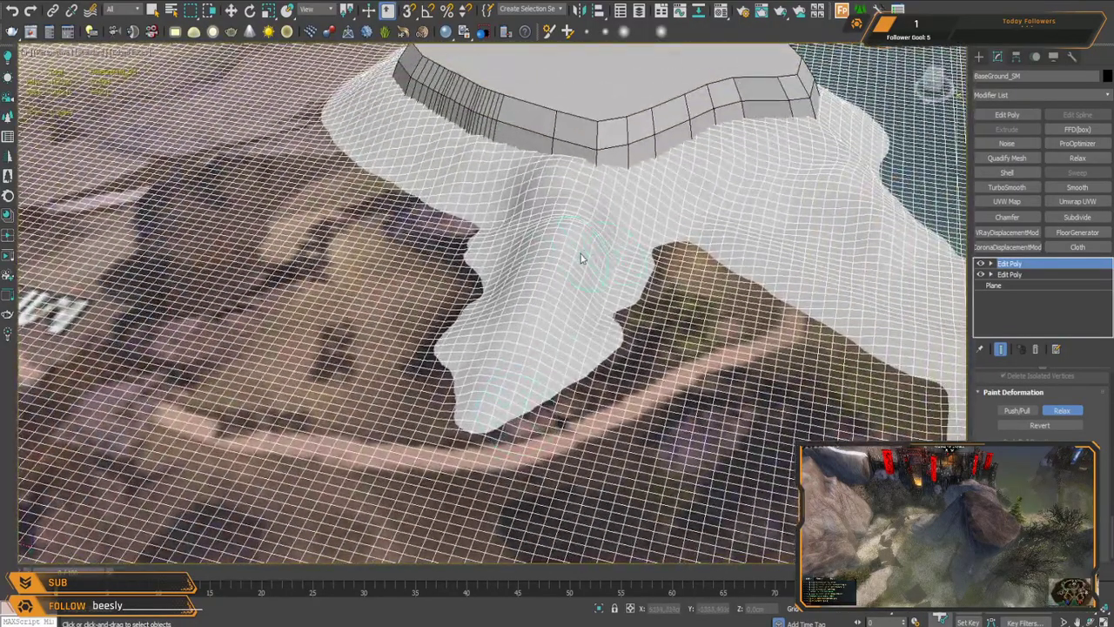
pyautogui.keyDown('alt'); pyautogui.moveTo(463, 331); pyautogui.dragTo(657, 235, button='middle'); pyautogui.keyUp('alt')
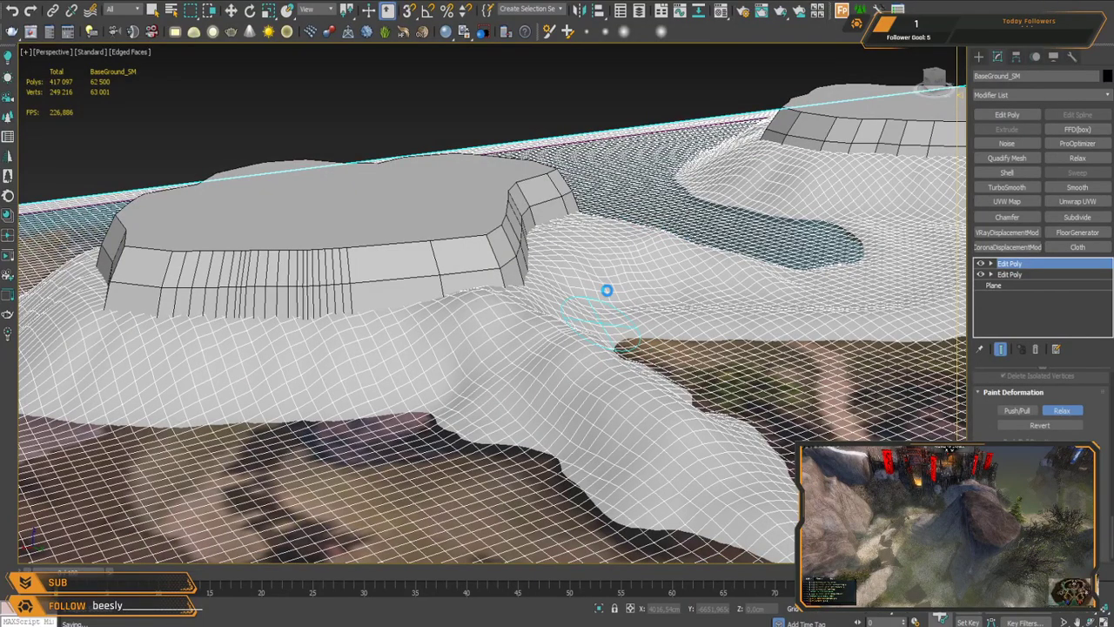
pyautogui.keyDown('alt'); pyautogui.moveTo(495, 297); pyautogui.dragTo(609, 296, button='middle'); pyautogui.keyUp('alt')
# Step: Push/Pull a second ridge from the plateau's foot toward the Mine marker on the reference map
pyautogui.click(1019, 410)
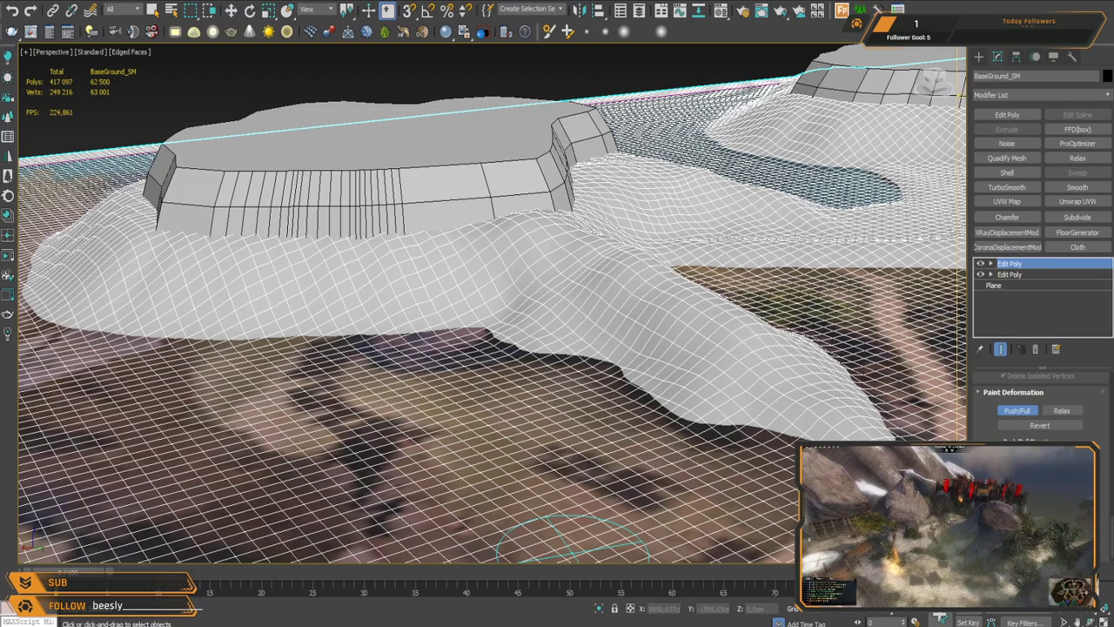
pyautogui.moveTo(537, 406); pyautogui.dragTo(610, 397, button='middle')
pyautogui.scroll(-2, 577, 380)
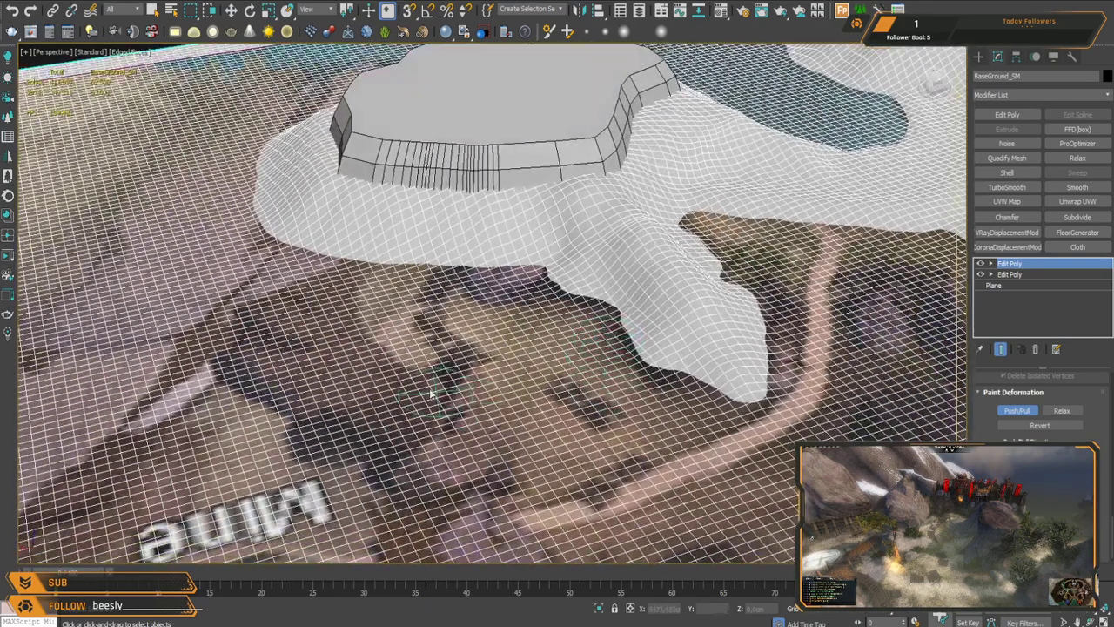
pyautogui.scroll(2, 657, 401)
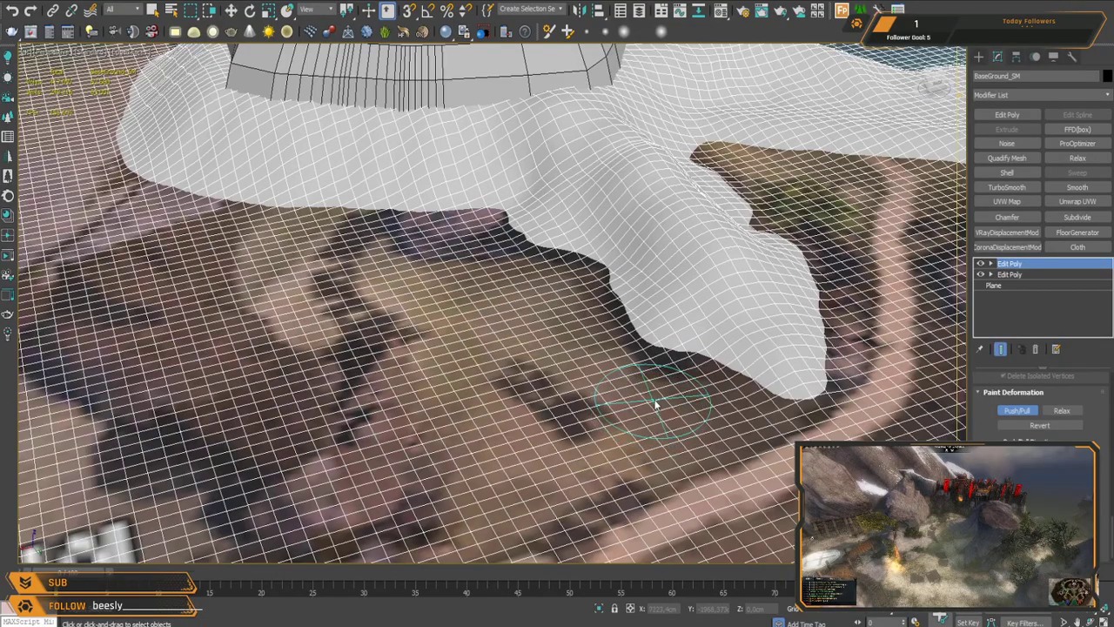
pyautogui.scroll(-3, 592, 389)
pyautogui.moveTo(587, 375)
pyautogui.keyDown('alt'); pyautogui.mouseDown(button='middle')
pyautogui.moveTo(582, 418)
pyautogui.moveTo(583, 391)
pyautogui.mouseUp(button='middle'); pyautogui.keyUp('alt')
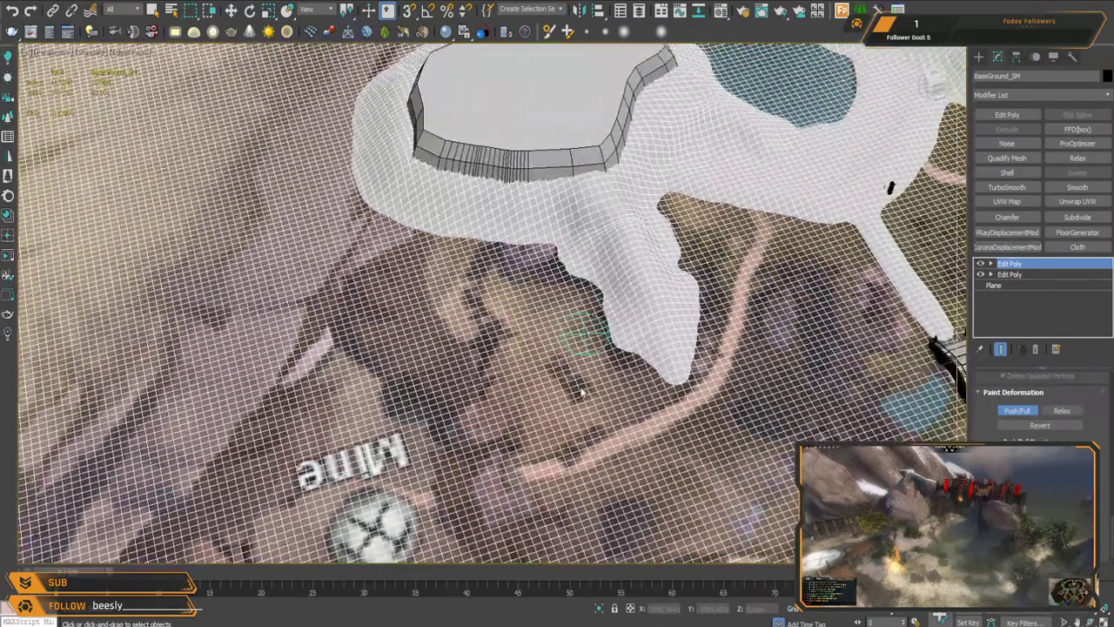
pyautogui.scroll(2, 483, 289)
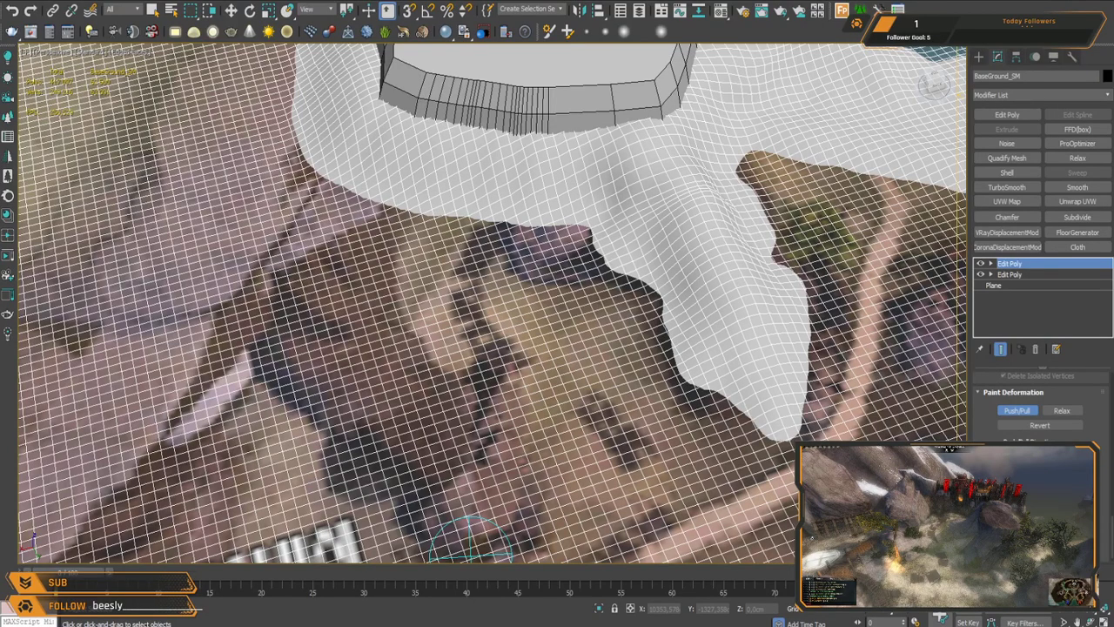
pyautogui.moveTo(484, 316); pyautogui.dragTo(534, 308, button='middle')
pyautogui.moveTo(454, 230)
pyautogui.mouseDown()
pyautogui.moveTo(449, 211)
pyautogui.moveTo(448, 315)
pyautogui.moveTo(497, 405)
pyautogui.moveTo(480, 435)
pyautogui.moveTo(385, 393)
pyautogui.moveTo(311, 304)
pyautogui.moveTo(346, 182)
pyautogui.moveTo(406, 179)
pyautogui.moveTo(362, 270)
pyautogui.moveTo(418, 318)
pyautogui.moveTo(379, 350)
pyautogui.moveTo(351, 325)
pyautogui.moveTo(391, 343)
pyautogui.mouseUp()
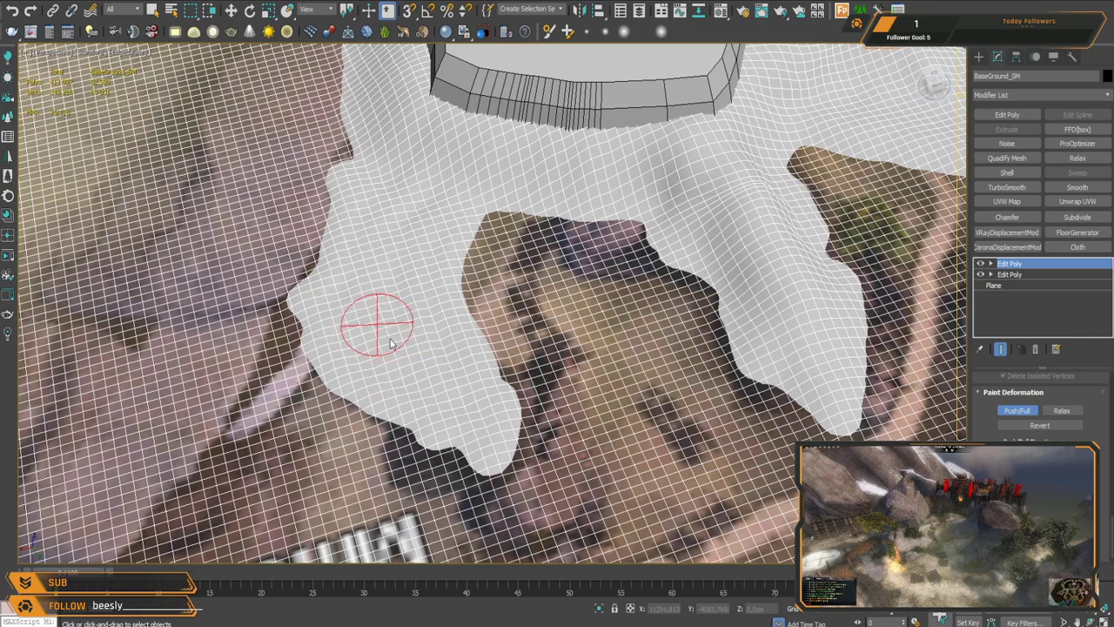
pyautogui.moveTo(466, 408)
pyautogui.mouseDown()
pyautogui.moveTo(391, 174)
pyautogui.moveTo(416, 185)
pyautogui.moveTo(430, 213)
pyautogui.moveTo(413, 252)
pyautogui.moveTo(452, 237)
pyautogui.moveTo(456, 175)
pyautogui.moveTo(386, 174)
pyautogui.mouseUp()
# Step: Raise the second ridge's crest and blend its upper end into the plateau slope
pyautogui.moveTo(386, 174)
pyautogui.keyDown('alt'); pyautogui.mouseDown(button='middle')
pyautogui.moveTo(443, 217)
pyautogui.moveTo(473, 200)
pyautogui.moveTo(508, 238)
pyautogui.moveTo(479, 283)
pyautogui.mouseUp(button='middle'); pyautogui.keyUp('alt')
pyautogui.moveTo(477, 283)
pyautogui.mouseDown()
pyautogui.moveTo(534, 256)
pyautogui.moveTo(348, 353)
pyautogui.moveTo(374, 318)
pyautogui.moveTo(387, 358)
pyautogui.moveTo(405, 366)
pyautogui.moveTo(381, 392)
pyautogui.moveTo(423, 316)
pyautogui.moveTo(413, 298)
pyautogui.mouseUp()
pyautogui.moveTo(412, 298)
pyautogui.keyDown('alt'); pyautogui.mouseDown(button='middle')
pyautogui.moveTo(454, 367)
pyautogui.moveTo(398, 440)
pyautogui.moveTo(477, 301)
pyautogui.mouseUp(button='middle'); pyautogui.keyUp('alt')
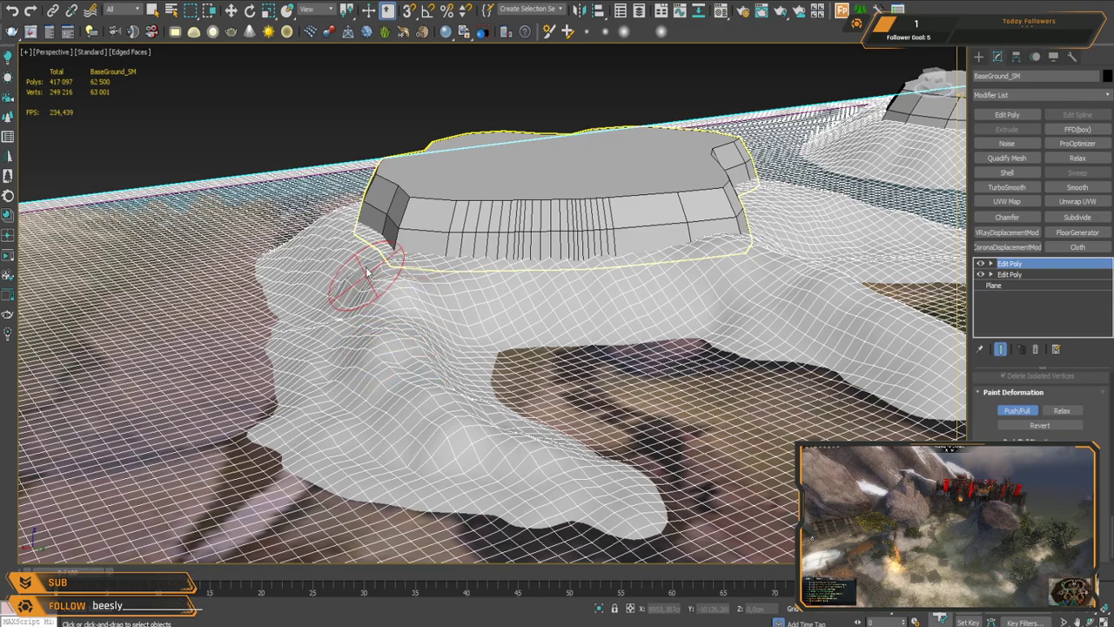
pyautogui.moveTo(447, 411); pyautogui.dragTo(410, 351)
# Step: Raise the ground between the two ridges and pull a middle spur toward the path
pyautogui.moveTo(413, 352)
pyautogui.keyDown('alt'); pyautogui.mouseDown(button='middle')
pyautogui.moveTo(370, 327)
pyautogui.moveTo(410, 344)
pyautogui.moveTo(606, 318)
pyautogui.moveTo(581, 281)
pyautogui.mouseUp(button='middle'); pyautogui.keyUp('alt')
pyautogui.moveTo(588, 268)
pyautogui.mouseDown()
pyautogui.moveTo(401, 247)
pyautogui.moveTo(553, 272)
pyautogui.moveTo(374, 309)
pyautogui.moveTo(622, 320)
pyautogui.moveTo(410, 355)
pyautogui.moveTo(561, 383)
pyautogui.moveTo(601, 460)
pyautogui.mouseUp()
pyautogui.moveTo(605, 459); pyautogui.dragTo(659, 376)
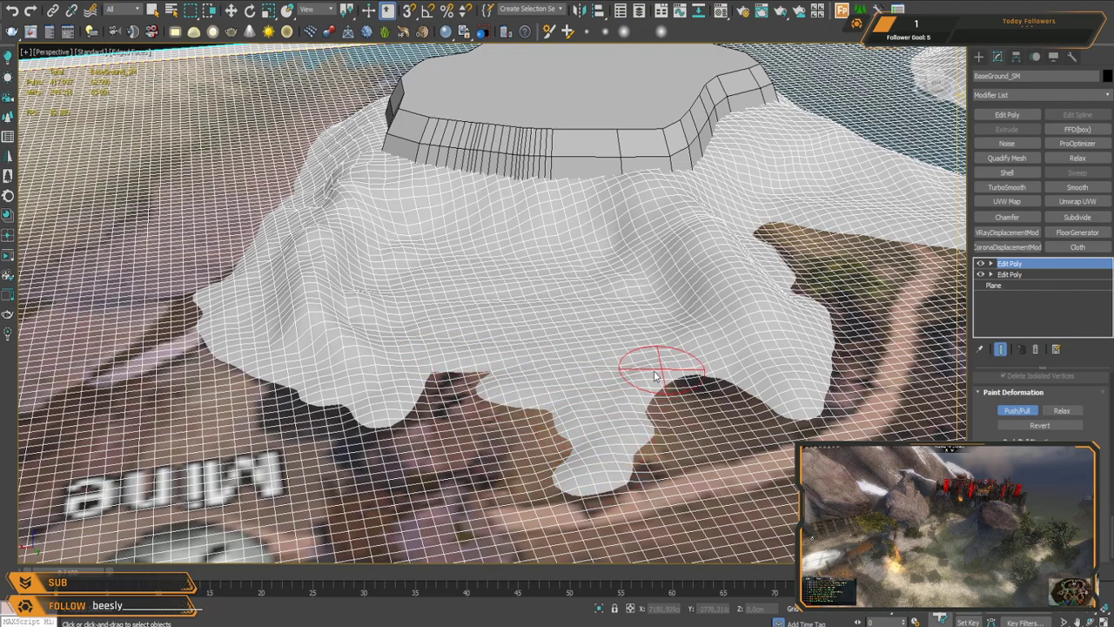
pyautogui.moveTo(567, 275)
pyautogui.mouseDown()
pyautogui.moveTo(450, 253)
pyautogui.moveTo(418, 218)
pyautogui.mouseUp()
pyautogui.moveTo(418, 219)
pyautogui.keyDown('alt'); pyautogui.mouseDown(button='middle')
pyautogui.moveTo(510, 254)
pyautogui.moveTo(684, 286)
pyautogui.moveTo(707, 447)
pyautogui.mouseUp(button='middle'); pyautogui.keyUp('alt')
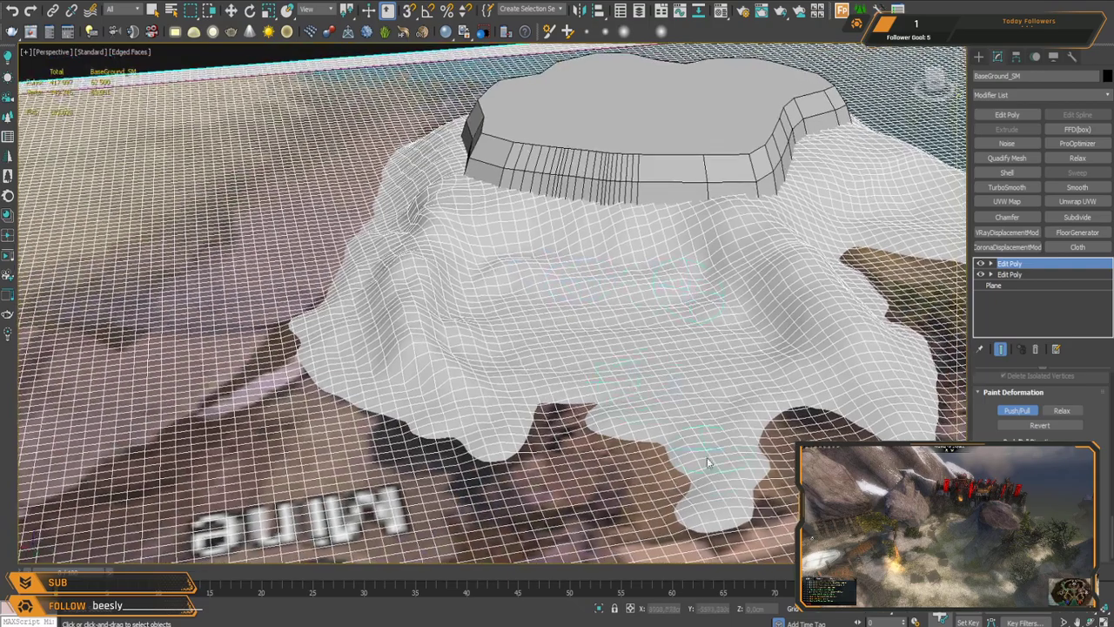
pyautogui.moveTo(708, 493)
pyautogui.mouseDown()
pyautogui.moveTo(588, 272)
pyautogui.moveTo(714, 455)
pyautogui.mouseUp()
# Step: Add raised bumps along the upper flank of the Mine-side ridge near the cliff base
pyautogui.moveTo(713, 455)
pyautogui.keyDown('alt'); pyautogui.mouseDown(button='middle')
pyautogui.moveTo(533, 381)
pyautogui.moveTo(430, 310)
pyautogui.mouseUp(button='middle'); pyautogui.keyUp('alt')
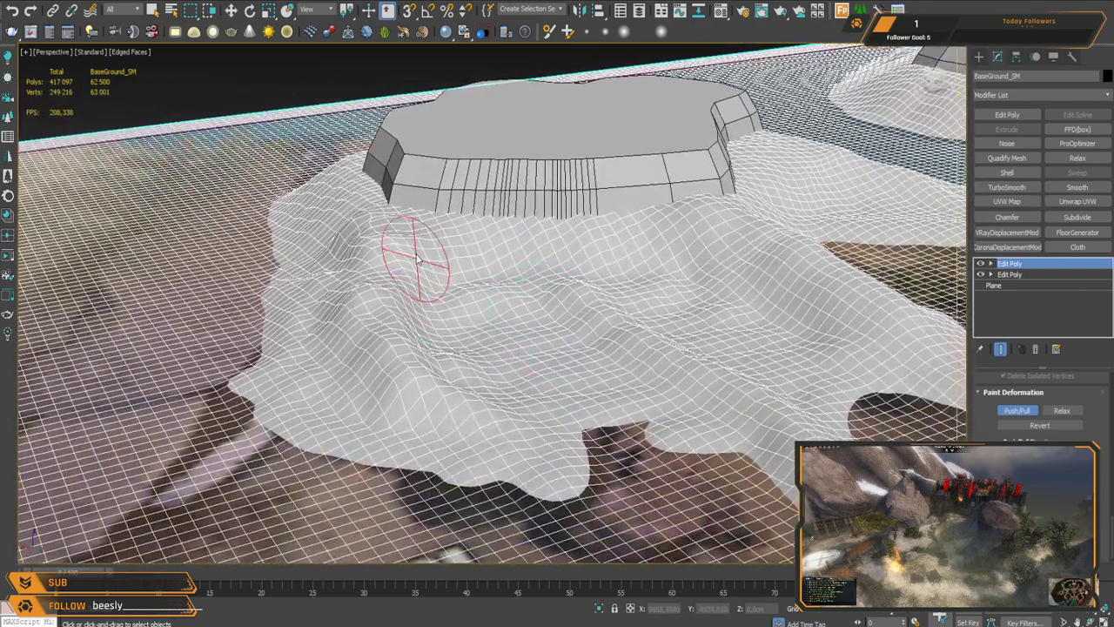
pyautogui.moveTo(429, 317); pyautogui.dragTo(484, 388)
pyautogui.moveTo(436, 280)
pyautogui.mouseDown()
pyautogui.moveTo(469, 383)
pyautogui.moveTo(407, 315)
pyautogui.moveTo(414, 279)
pyautogui.mouseUp()
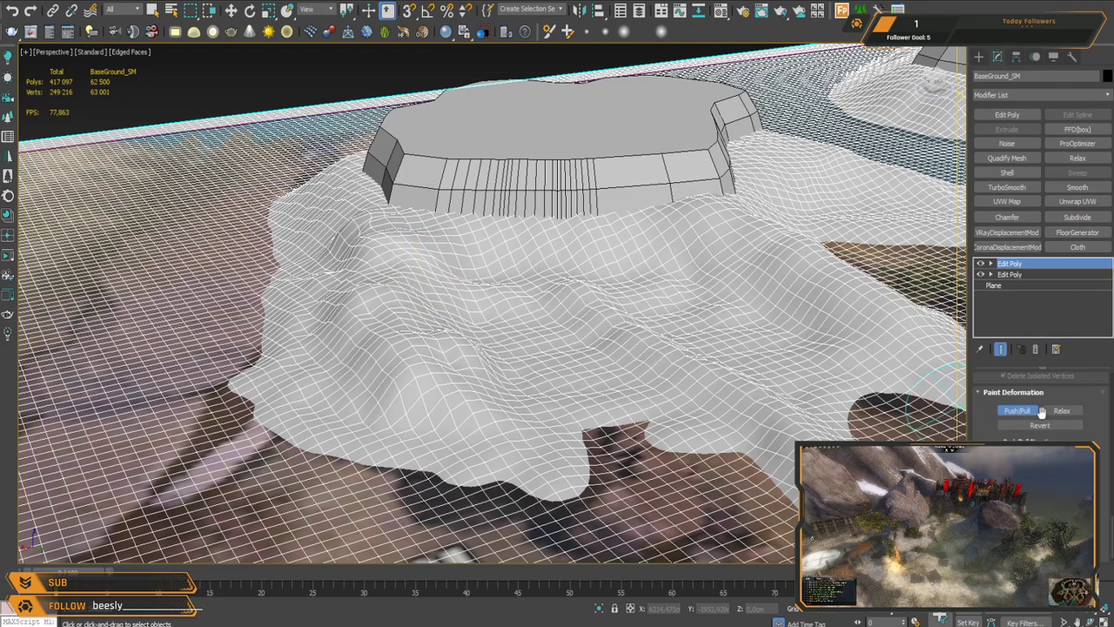
# Step: Relax the Mine-side ridge, the middle spur and the filled ground between the ridges
pyautogui.moveTo(510, 405); pyautogui.dragTo(436, 327)
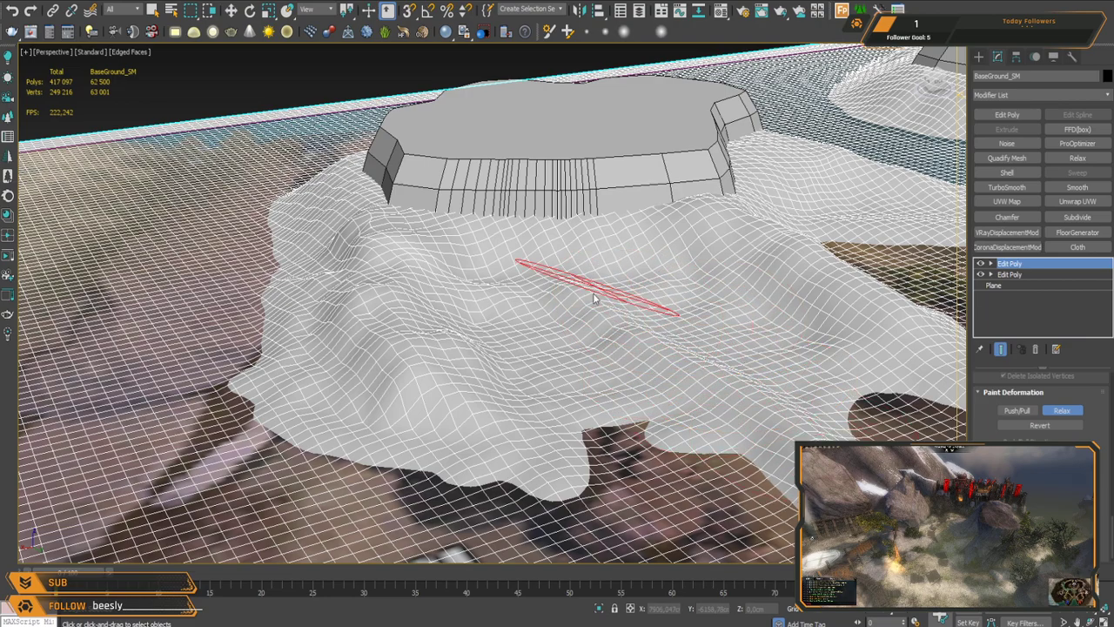
pyautogui.moveTo(607, 388)
pyautogui.mouseDown()
pyautogui.moveTo(547, 329)
pyautogui.moveTo(379, 270)
pyautogui.moveTo(379, 254)
pyautogui.moveTo(519, 373)
pyautogui.moveTo(409, 372)
pyautogui.mouseUp()
pyautogui.moveTo(336, 318)
pyautogui.mouseDown()
pyautogui.moveTo(317, 217)
pyautogui.moveTo(329, 192)
pyautogui.mouseUp()
pyautogui.moveTo(648, 360)
pyautogui.mouseDown()
pyautogui.moveTo(733, 408)
pyautogui.moveTo(552, 274)
pyautogui.moveTo(659, 303)
pyautogui.mouseUp()
pyautogui.moveTo(740, 396)
pyautogui.mouseDown()
pyautogui.moveTo(776, 397)
pyautogui.moveTo(784, 425)
pyautogui.moveTo(796, 417)
pyautogui.moveTo(792, 431)
pyautogui.mouseUp()
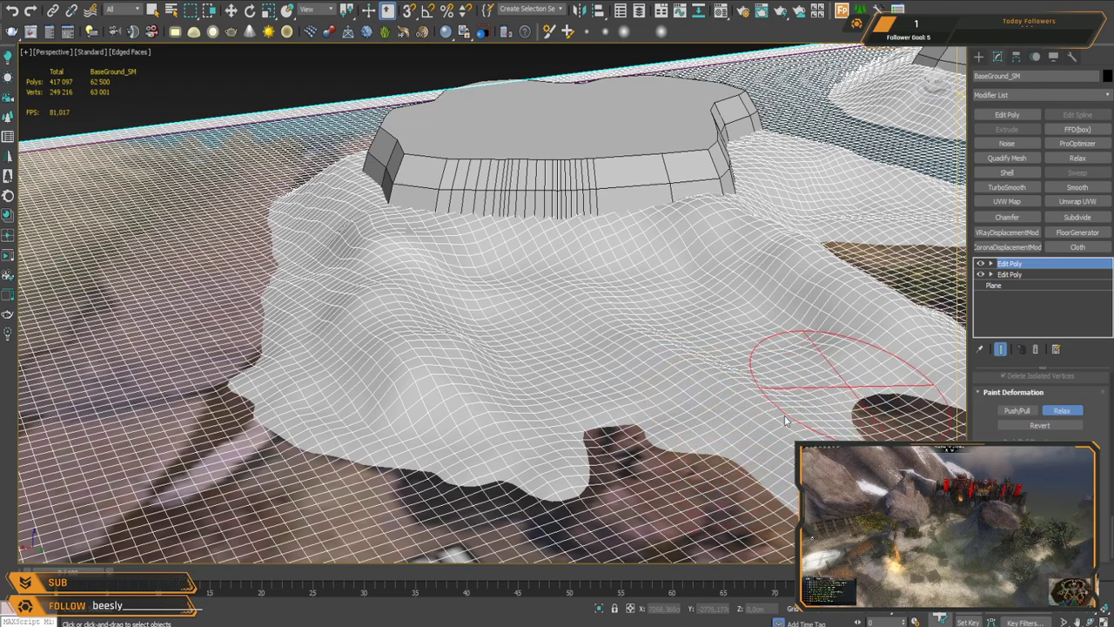
pyautogui.moveTo(573, 470)
pyautogui.mouseDown()
pyautogui.moveTo(461, 352)
pyautogui.moveTo(683, 366)
pyautogui.mouseUp()
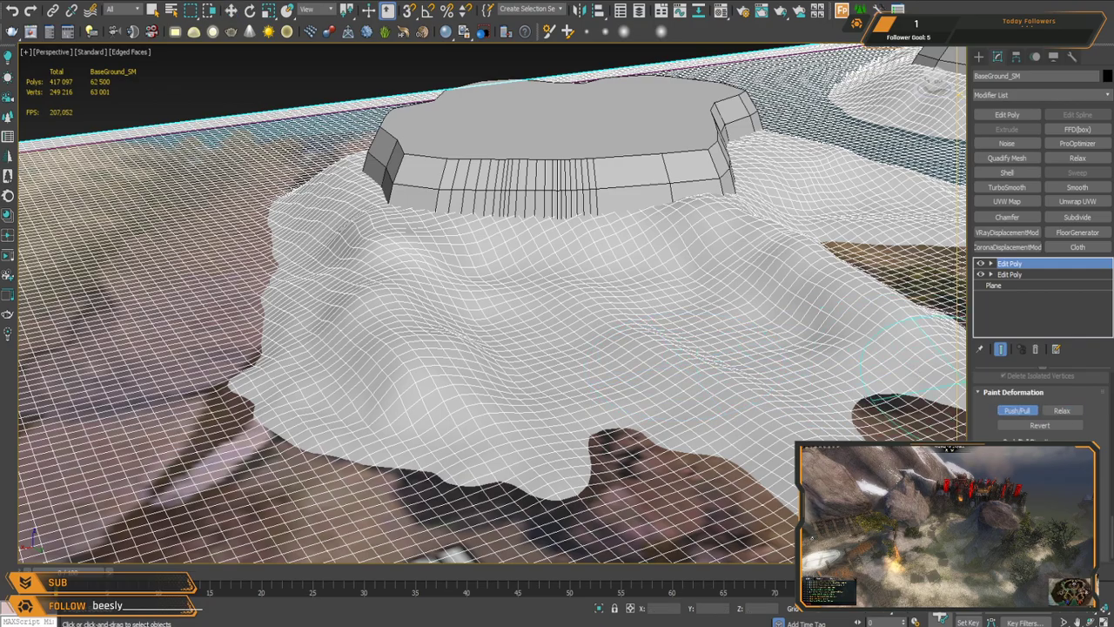
# Step: Push/Pull raised mounds into the slope between the two ridges, just below the plateau's cliff
pyautogui.keyDown('alt'); pyautogui.moveTo(741, 405); pyautogui.dragTo(559, 342, button='middle'); pyautogui.keyUp('alt')
pyautogui.scroll(-3, 641, 318)
pyautogui.scroll(2, 559, 344)
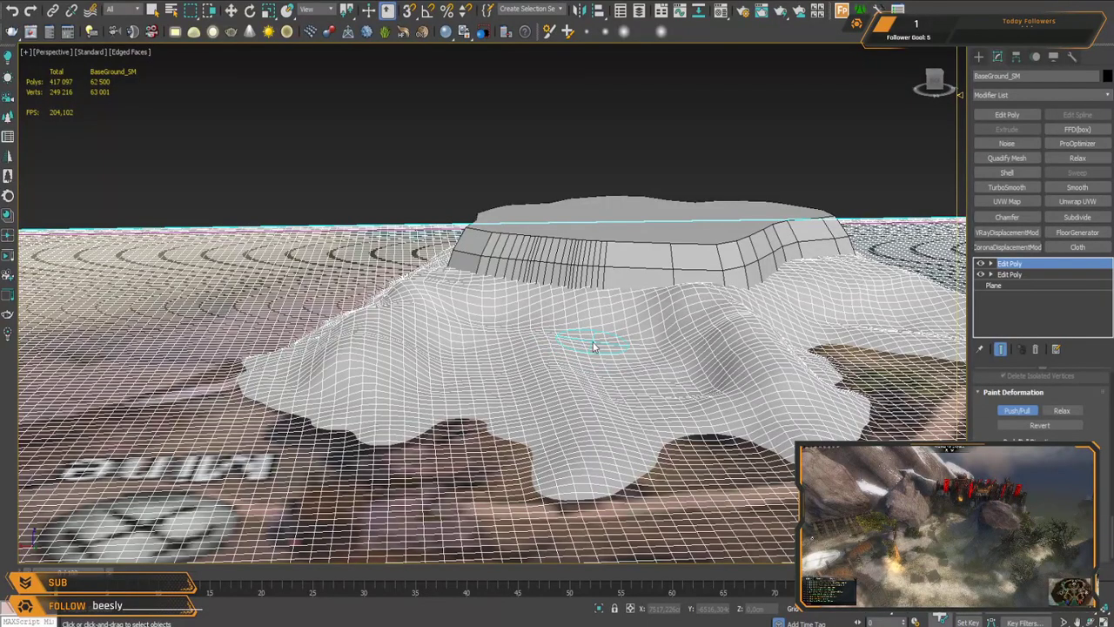
pyautogui.keyDown('alt'); pyautogui.moveTo(484, 322); pyautogui.dragTo(511, 369, button='middle'); pyautogui.keyUp('alt')
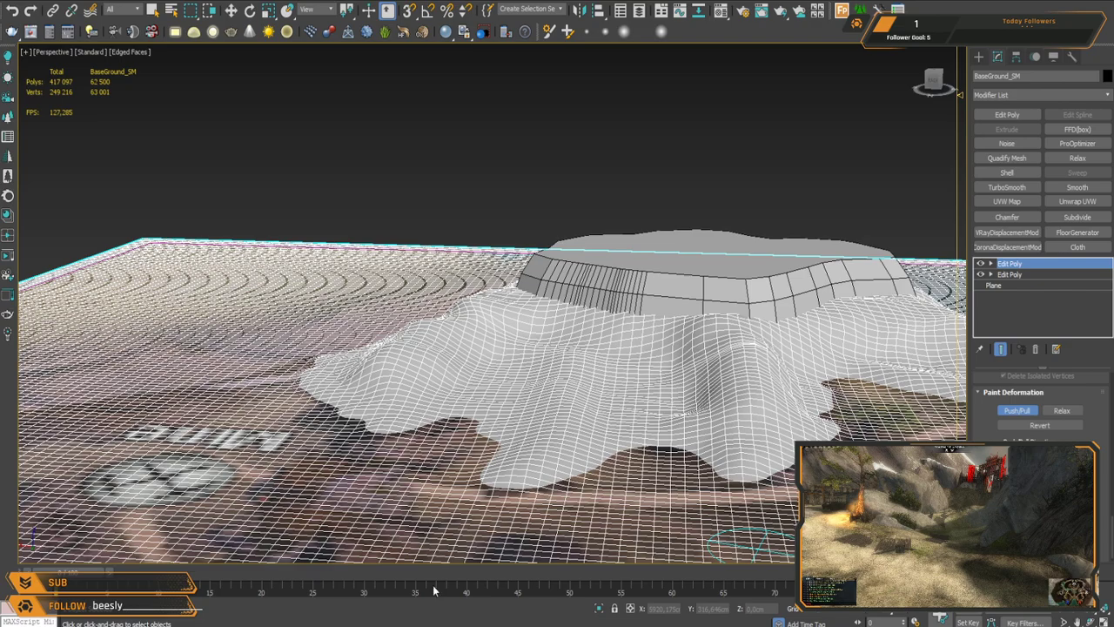
pyautogui.scroll(4, 591, 431)
pyautogui.moveTo(726, 344)
pyautogui.mouseDown()
pyautogui.moveTo(652, 353)
pyautogui.moveTo(579, 317)
pyautogui.moveTo(720, 325)
pyautogui.moveTo(692, 300)
pyautogui.moveTo(758, 326)
pyautogui.moveTo(631, 331)
pyautogui.moveTo(522, 303)
pyautogui.moveTo(535, 296)
pyautogui.moveTo(423, 294)
pyautogui.mouseUp()
pyautogui.moveTo(652, 291)
pyautogui.mouseDown()
pyautogui.moveTo(684, 288)
pyautogui.moveTo(649, 272)
pyautogui.moveTo(721, 283)
pyautogui.mouseUp()
pyautogui.moveTo(634, 351); pyautogui.dragTo(620, 298, button='middle')
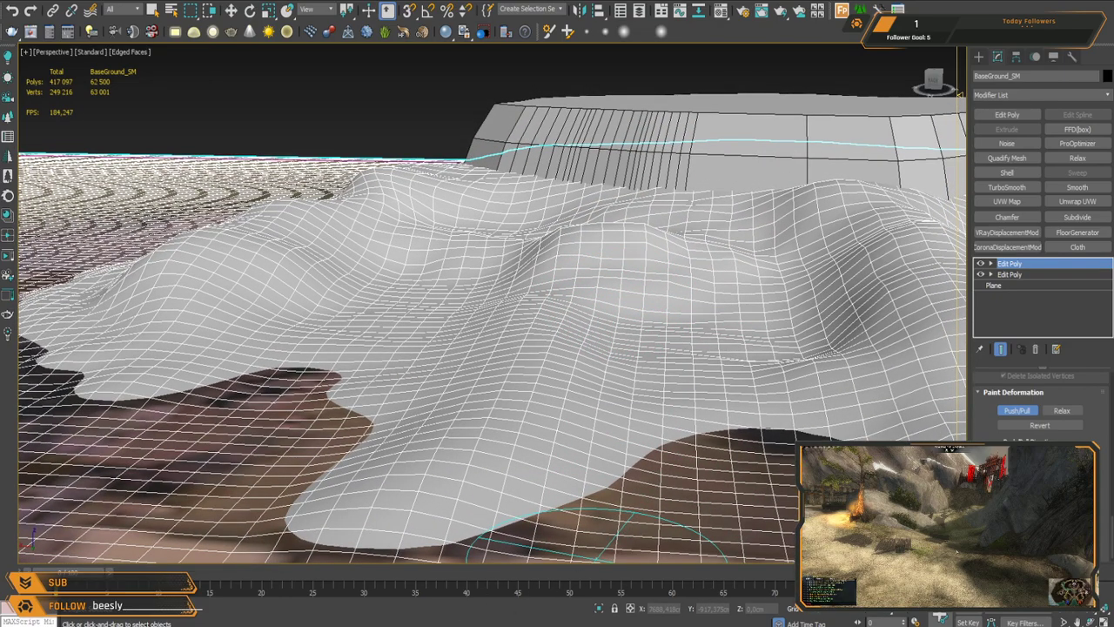
pyautogui.moveTo(612, 300)
pyautogui.mouseDown()
pyautogui.moveTo(703, 273)
pyautogui.moveTo(716, 224)
pyautogui.moveTo(657, 222)
pyautogui.mouseUp()
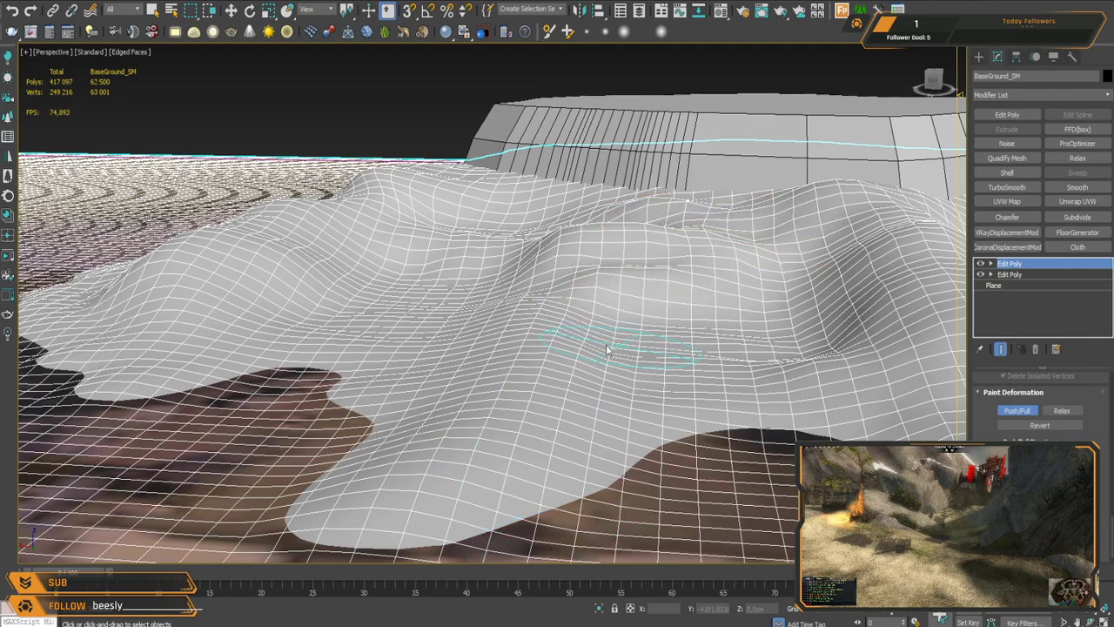
pyautogui.keyDown('alt'); pyautogui.moveTo(583, 288); pyautogui.dragTo(606, 277, button='middle'); pyautogui.keyUp('alt')
pyautogui.moveTo(648, 322); pyautogui.dragTo(744, 213)
# Step: Relax the raised mounds and the ground directly beneath the cliff wall
pyautogui.keyDown('alt'); pyautogui.moveTo(572, 278); pyautogui.dragTo(641, 318, button='middle'); pyautogui.keyUp('alt')
pyautogui.scroll(-4, 642, 317)
pyautogui.moveTo(605, 267)
pyautogui.mouseDown(button='middle')
pyautogui.moveTo(632, 351)
pyautogui.moveTo(643, 281)
pyautogui.mouseUp(button='middle')
pyautogui.moveTo(527, 224)
pyautogui.mouseDown()
pyautogui.moveTo(482, 224)
pyautogui.moveTo(574, 223)
pyautogui.moveTo(529, 216)
pyautogui.mouseUp()
pyautogui.moveTo(595, 238)
pyautogui.mouseDown()
pyautogui.moveTo(542, 224)
pyautogui.moveTo(677, 241)
pyautogui.mouseUp()
pyautogui.moveTo(595, 318)
pyautogui.mouseDown()
pyautogui.moveTo(719, 381)
pyautogui.moveTo(675, 291)
pyautogui.moveTo(530, 209)
pyautogui.moveTo(588, 238)
pyautogui.moveTo(631, 228)
pyautogui.mouseUp()
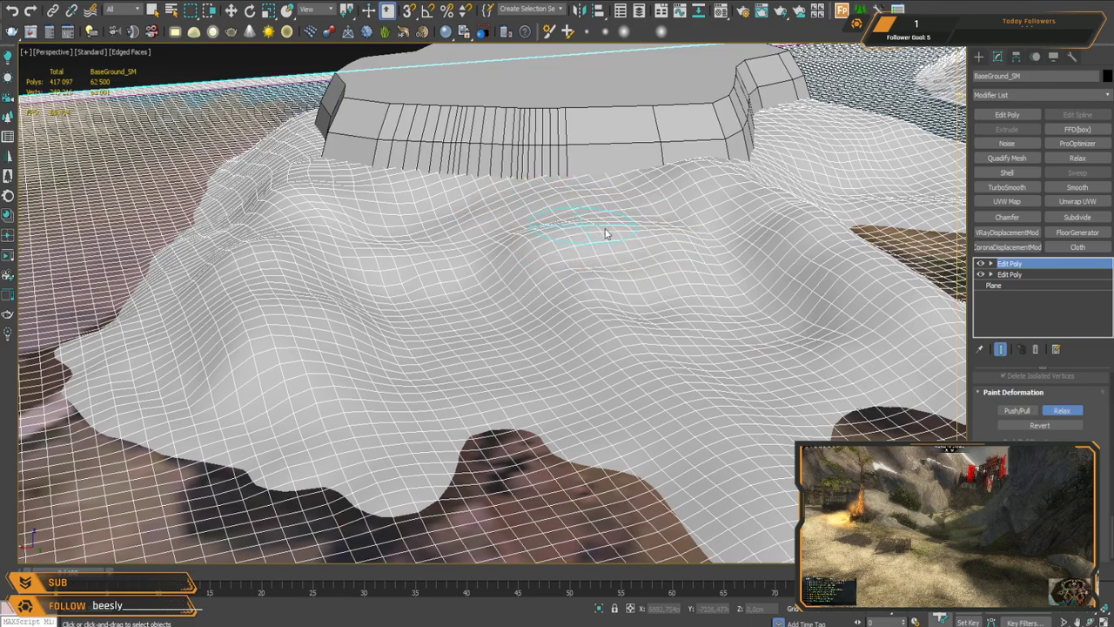
# Step: Soften the middle spur and the hollows beside it with Relax strokes from a low viewpoint
pyautogui.keyDown('alt'); pyautogui.moveTo(695, 283); pyautogui.dragTo(491, 309, button='middle'); pyautogui.keyUp('alt')
pyautogui.moveTo(488, 309)
pyautogui.mouseDown()
pyautogui.moveTo(639, 301)
pyautogui.moveTo(733, 349)
pyautogui.moveTo(730, 365)
pyautogui.mouseUp()
pyautogui.moveTo(605, 329); pyautogui.dragTo(547, 293, button='middle')
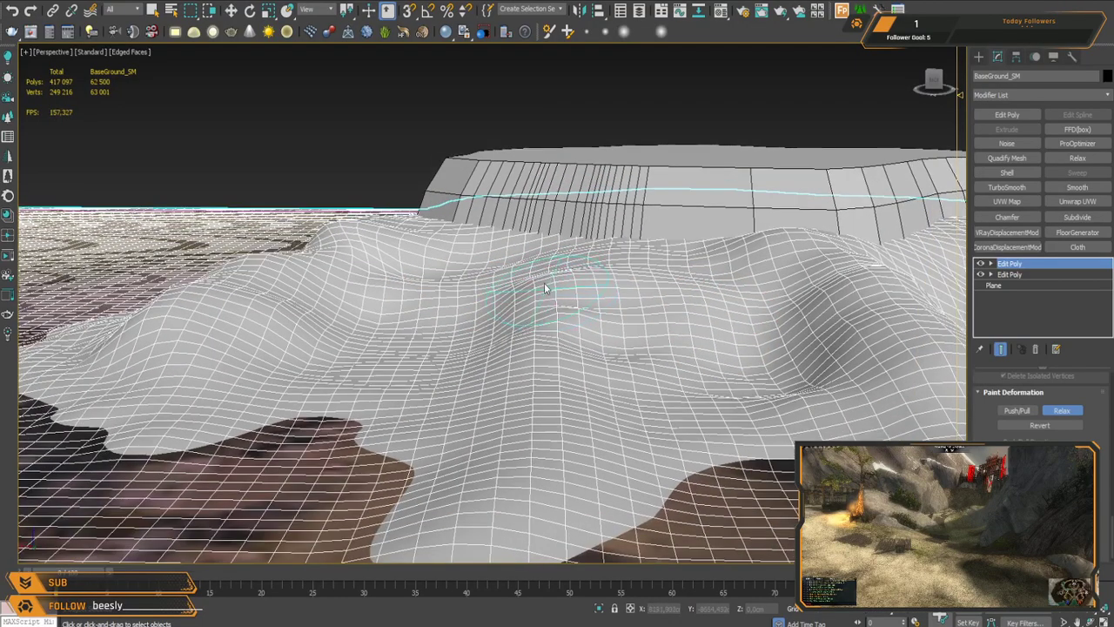
pyautogui.scroll(-3, 548, 293)
pyautogui.scroll(3, 719, 331)
pyautogui.moveTo(719, 346)
pyautogui.mouseDown()
pyautogui.moveTo(703, 402)
pyautogui.moveTo(488, 328)
pyautogui.mouseUp()
pyautogui.moveTo(488, 329)
pyautogui.keyDown('alt'); pyautogui.mouseDown(button='middle')
pyautogui.moveTo(669, 333)
pyautogui.moveTo(641, 391)
pyautogui.moveTo(649, 278)
pyautogui.moveTo(671, 256)
pyautogui.moveTo(610, 338)
pyautogui.moveTo(608, 313)
pyautogui.moveTo(538, 373)
pyautogui.moveTo(522, 348)
pyautogui.moveTo(642, 248)
pyautogui.moveTo(514, 234)
pyautogui.mouseUp(button='middle'); pyautogui.keyUp('alt')
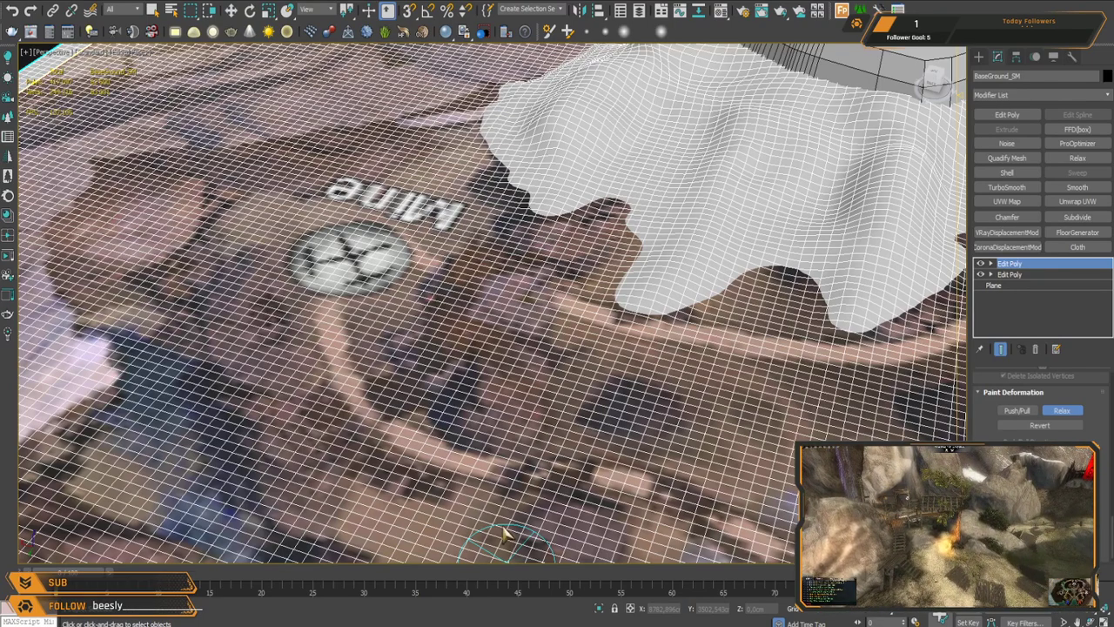
# Step: Soft-select the ground vertices around the Mine marker and the path end beside it in top view
pyautogui.moveTo(484, 261); pyautogui.dragTo(608, 331, button='middle')
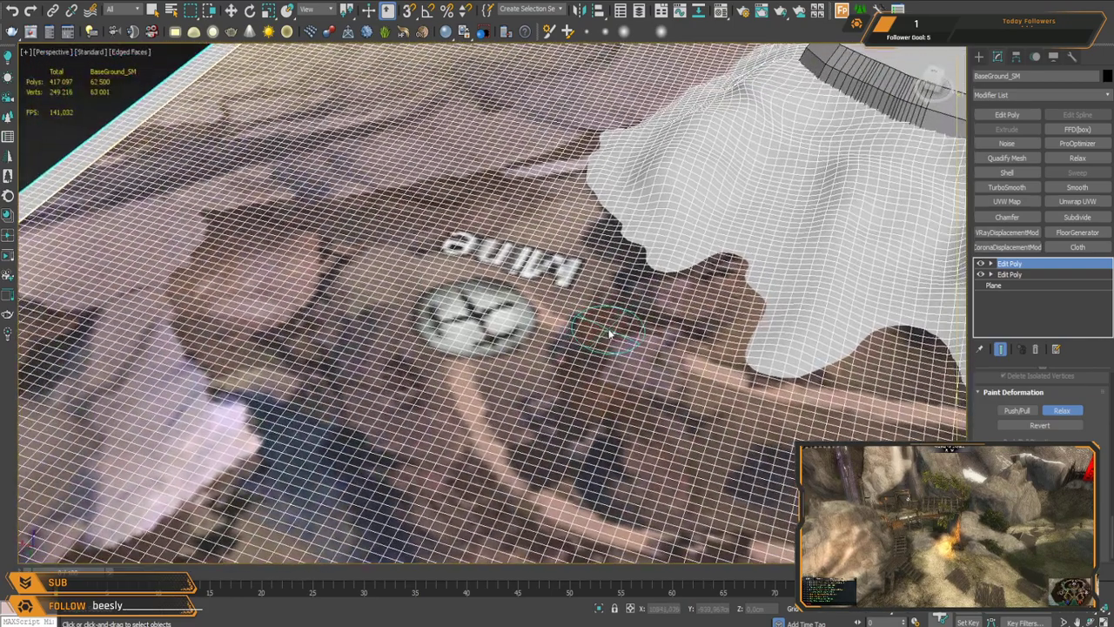
pyautogui.press('t')
pyautogui.moveTo(520, 316); pyautogui.dragTo(334, 511, button='middle')
pyautogui.moveTo(932, 179); pyautogui.dragTo(619, 321, button='middle')
pyautogui.scroll(2, 625, 326)
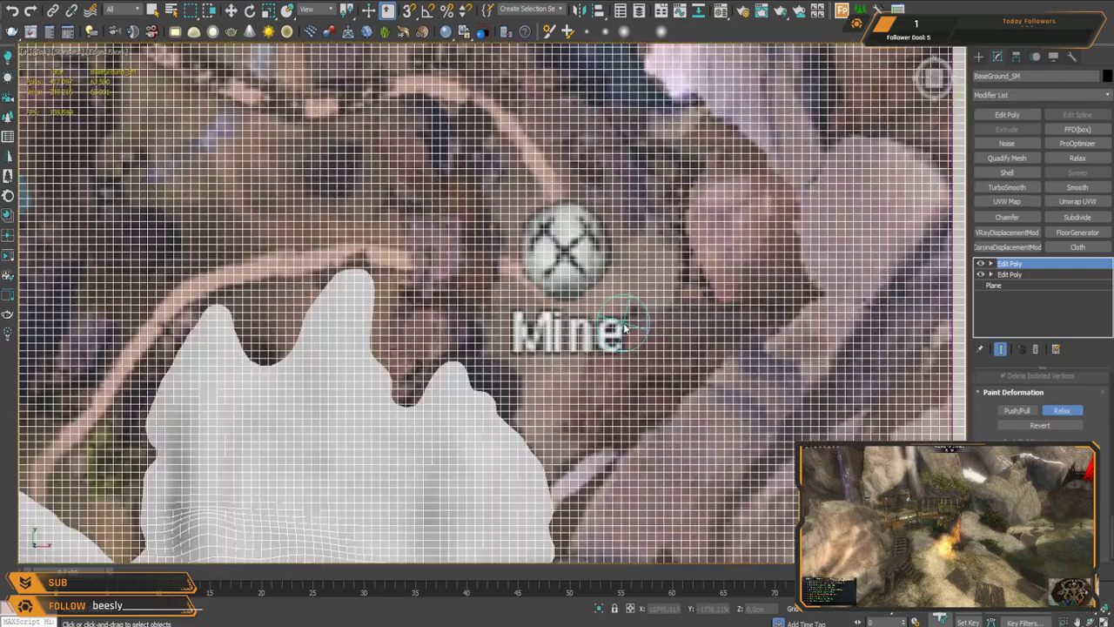
pyautogui.press('w')
pyautogui.scroll(4, 1057, 413)
pyautogui.press('1')
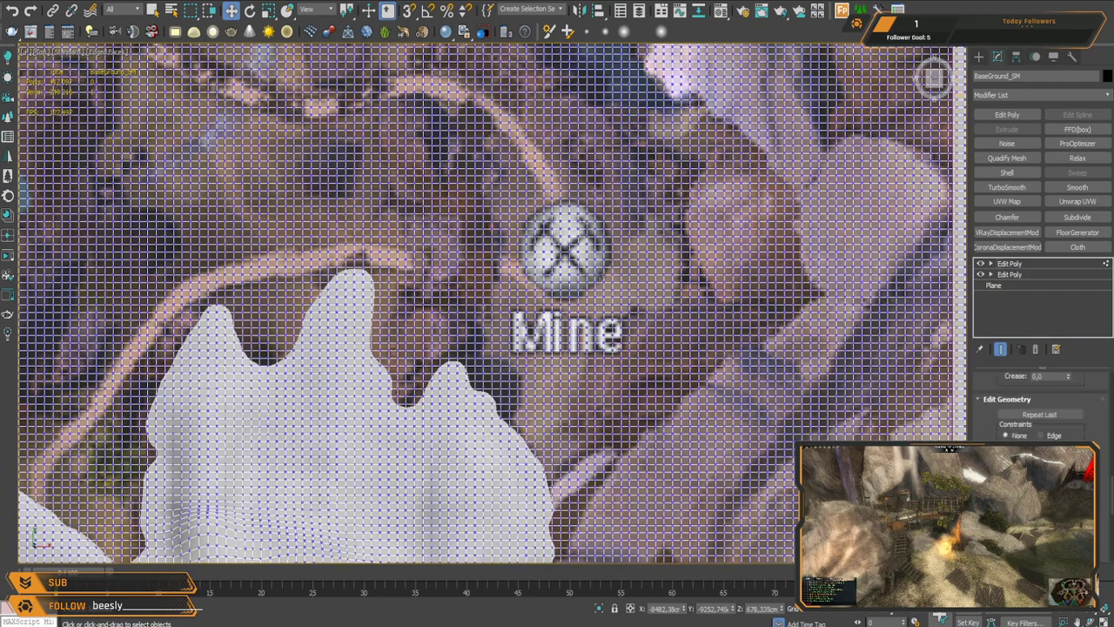
pyautogui.moveTo(458, 164); pyautogui.dragTo(455, 176, button='middle')
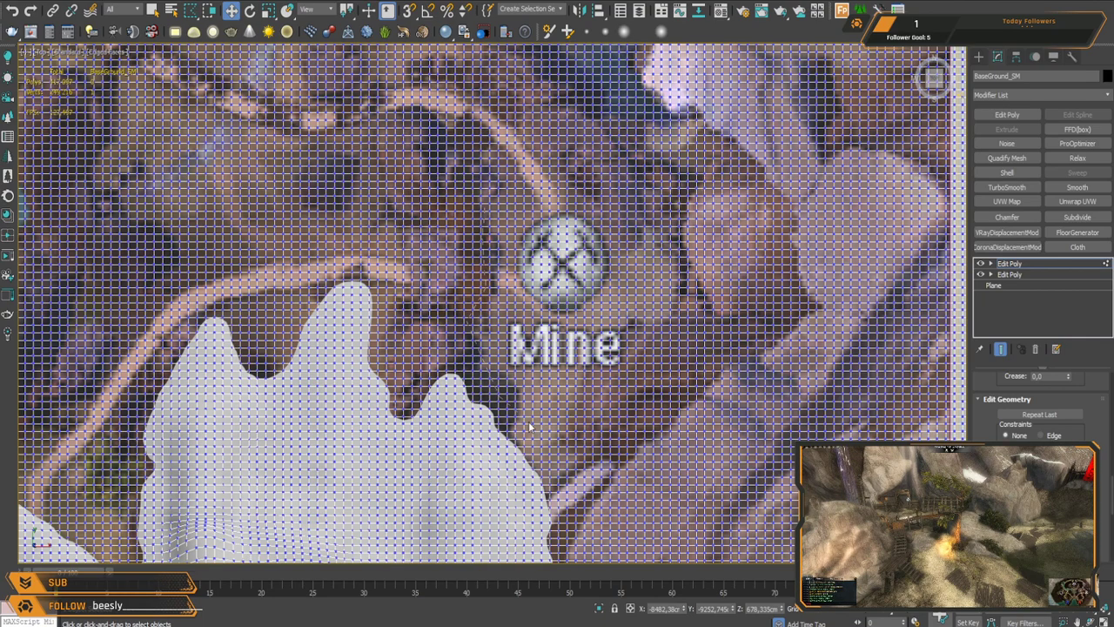
pyautogui.moveTo(696, 278); pyautogui.dragTo(687, 366, button='middle')
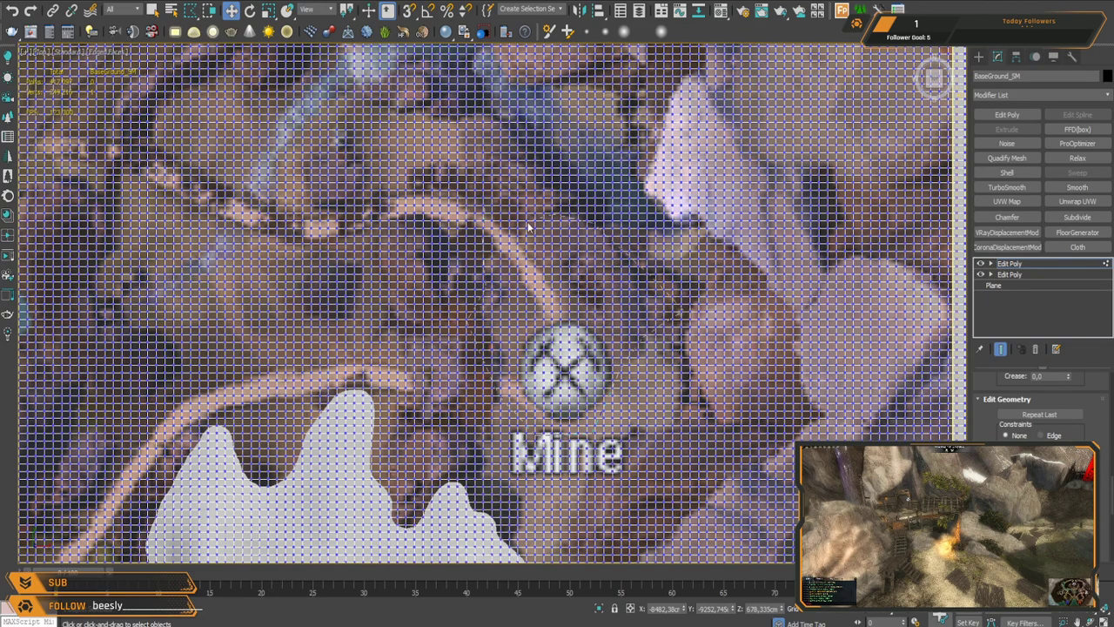
pyautogui.moveTo(486, 266); pyautogui.dragTo(488, 264)
pyautogui.moveTo(607, 354)
pyautogui.mouseDown(button='middle')
pyautogui.moveTo(587, 264)
pyautogui.moveTo(595, 219)
pyautogui.moveTo(590, 245)
pyautogui.mouseUp(button='middle')
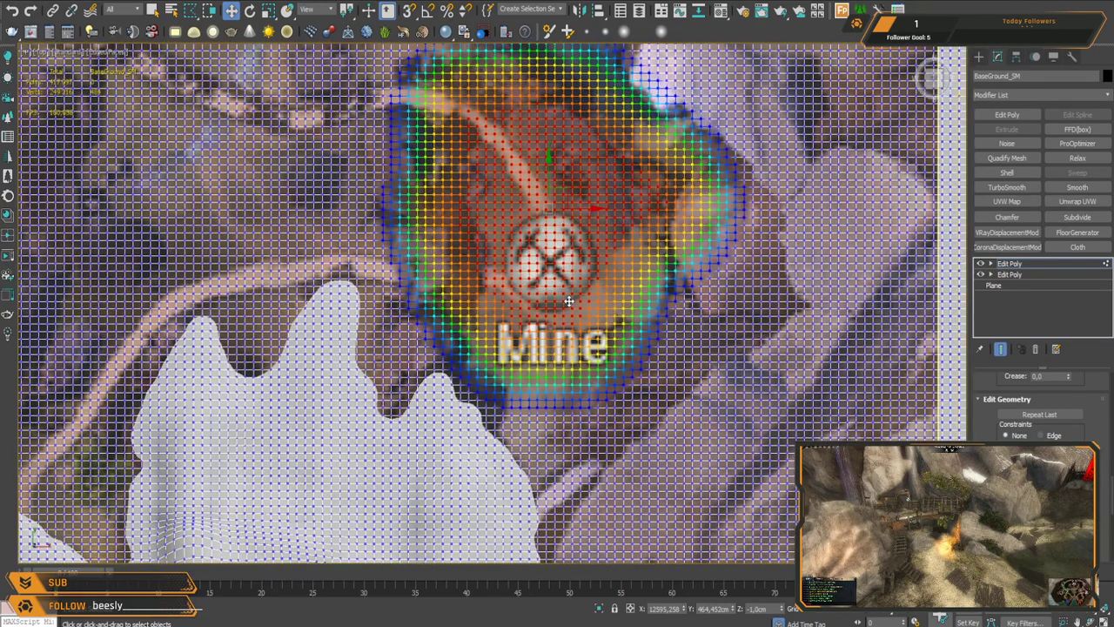
# Step: Raise the soft-selected Mine ground vertically to about 185 cm, forming a broad mound
pyautogui.scroll(-2, 570, 301)
pyautogui.keyDown('alt'); pyautogui.moveTo(542, 370); pyautogui.dragTo(705, 253, button='middle'); pyautogui.keyUp('alt')
pyautogui.moveTo(600, 245); pyautogui.dragTo(594, 286, button='middle')
pyautogui.scroll(5, 579, 287)
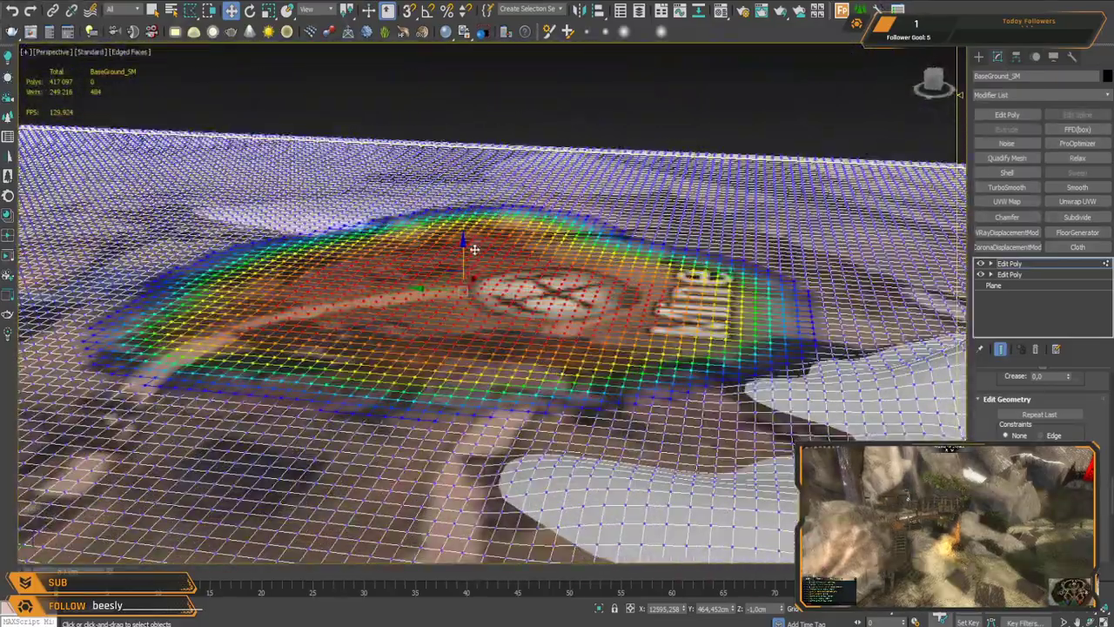
pyautogui.moveTo(462, 245); pyautogui.dragTo(464, 225)
pyautogui.moveTo(520, 345)
pyautogui.keyDown('alt'); pyautogui.mouseDown(button='middle')
pyautogui.moveTo(659, 319)
pyautogui.moveTo(522, 342)
pyautogui.mouseUp(button='middle'); pyautogui.keyUp('alt')
pyautogui.scroll(3, 522, 343)
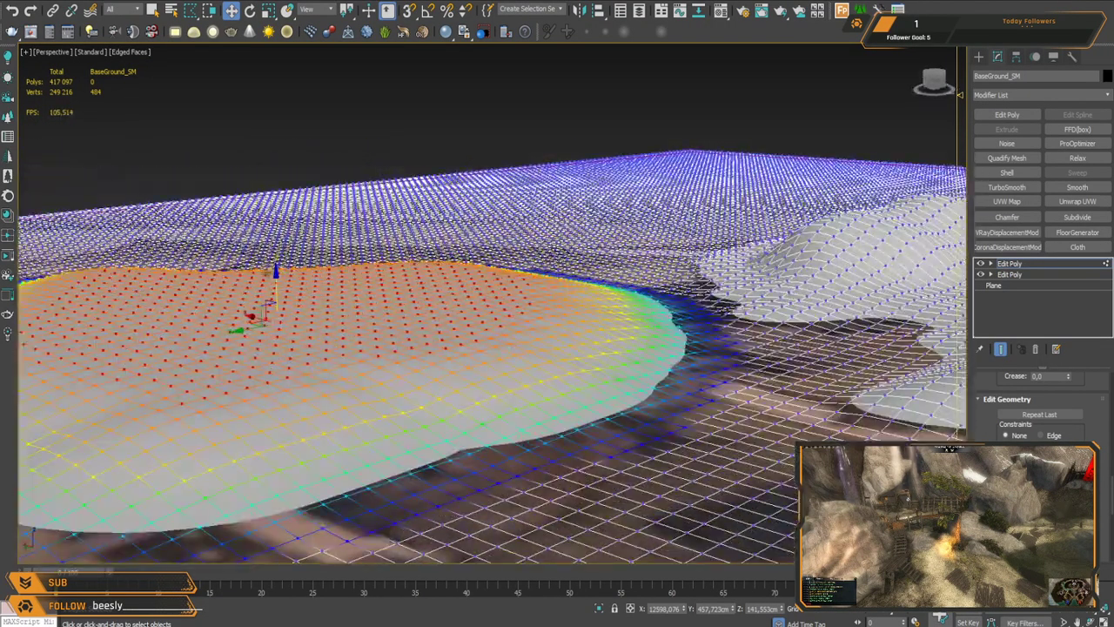
pyautogui.moveTo(278, 283); pyautogui.dragTo(275, 273)
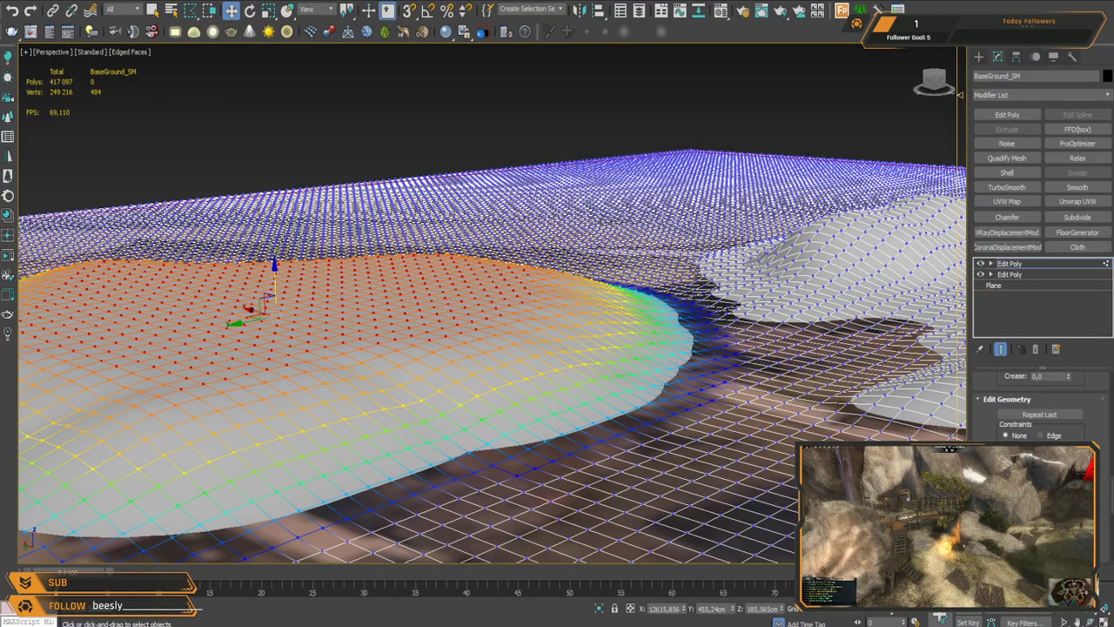
pyautogui.keyDown('alt'); pyautogui.moveTo(465, 470); pyautogui.dragTo(531, 340, button='middle'); pyautogui.keyUp('alt')
pyautogui.keyDown('alt'); pyautogui.moveTo(480, 258); pyautogui.dragTo(372, 235, button='middle'); pyautogui.keyUp('alt')
pyautogui.scroll(-6, 975, 420)
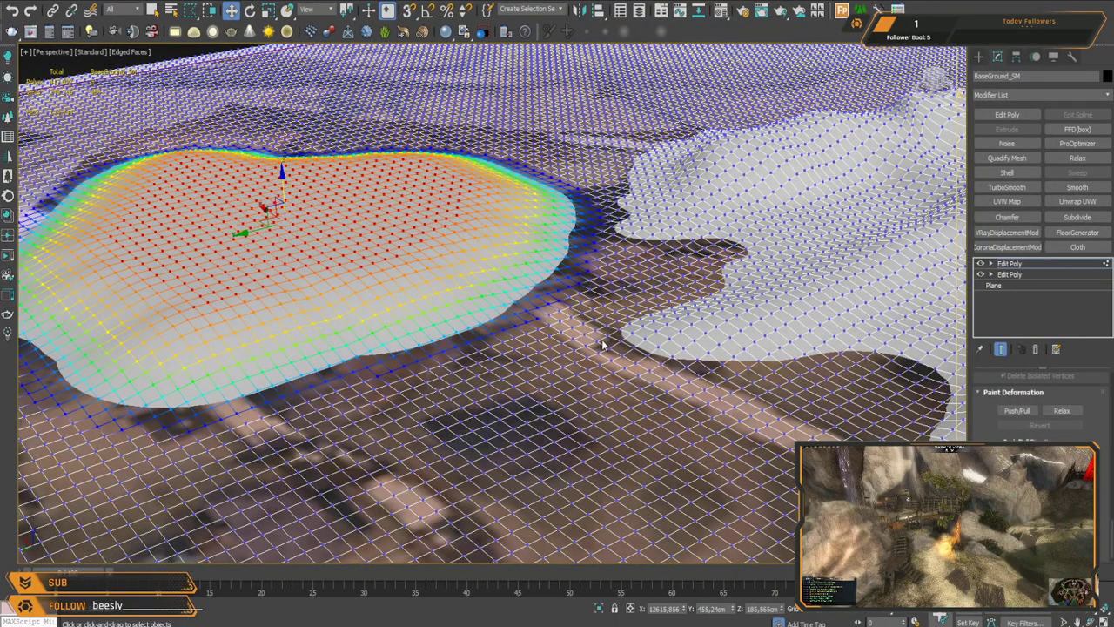
# Step: Push/Pull the low ground between the Mine mound and the plateau's slope up to join the two
pyautogui.click(1019, 410)
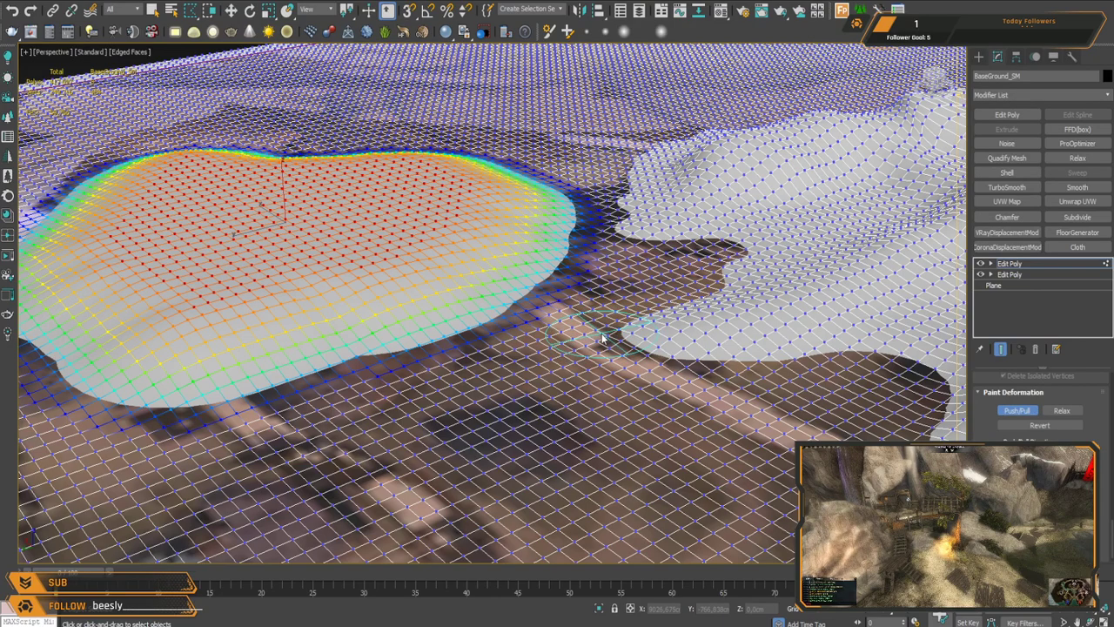
pyautogui.press('1')
pyautogui.moveTo(620, 340); pyautogui.dragTo(552, 329)
pyautogui.moveTo(693, 286)
pyautogui.keyDown('alt'); pyautogui.mouseDown(button='middle')
pyautogui.moveTo(704, 246)
pyautogui.moveTo(685, 288)
pyautogui.mouseUp(button='middle'); pyautogui.keyUp('alt')
pyautogui.moveTo(375, 274)
pyautogui.mouseDown()
pyautogui.moveTo(547, 258)
pyautogui.moveTo(617, 281)
pyautogui.moveTo(679, 283)
pyautogui.mouseUp()
pyautogui.moveTo(651, 327); pyautogui.dragTo(582, 402, button='middle')
pyautogui.keyDown('alt'); pyautogui.moveTo(607, 351); pyautogui.dragTo(688, 376, button='middle'); pyautogui.keyUp('alt')
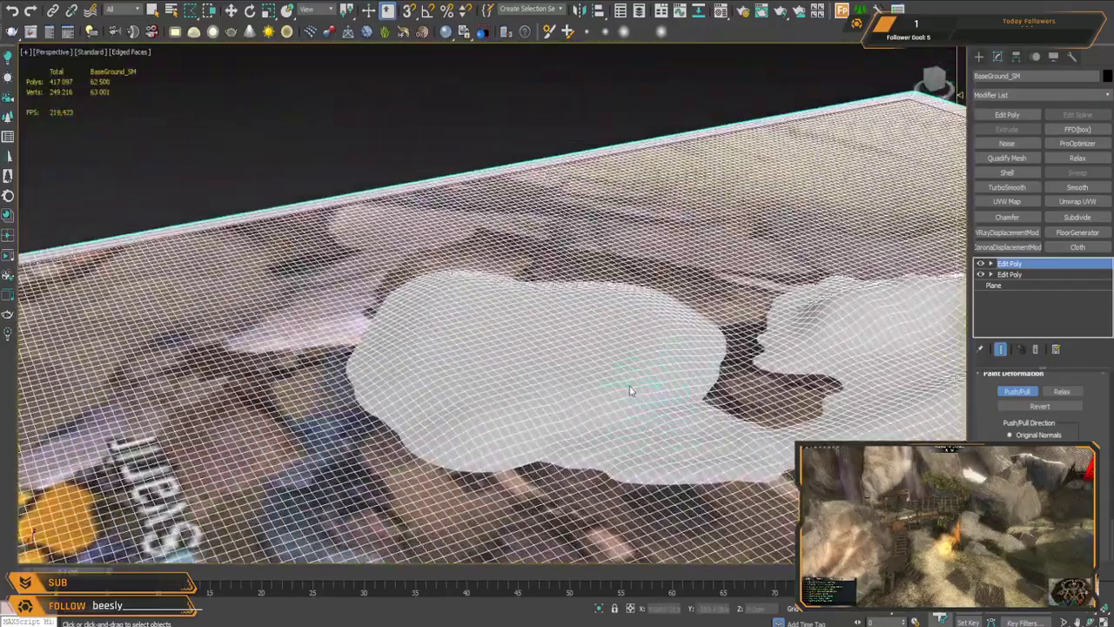
# Step: Examine the Mine mound and its join to the plateau slope, close up and against the whole map
pyautogui.scroll(4, 648, 311)
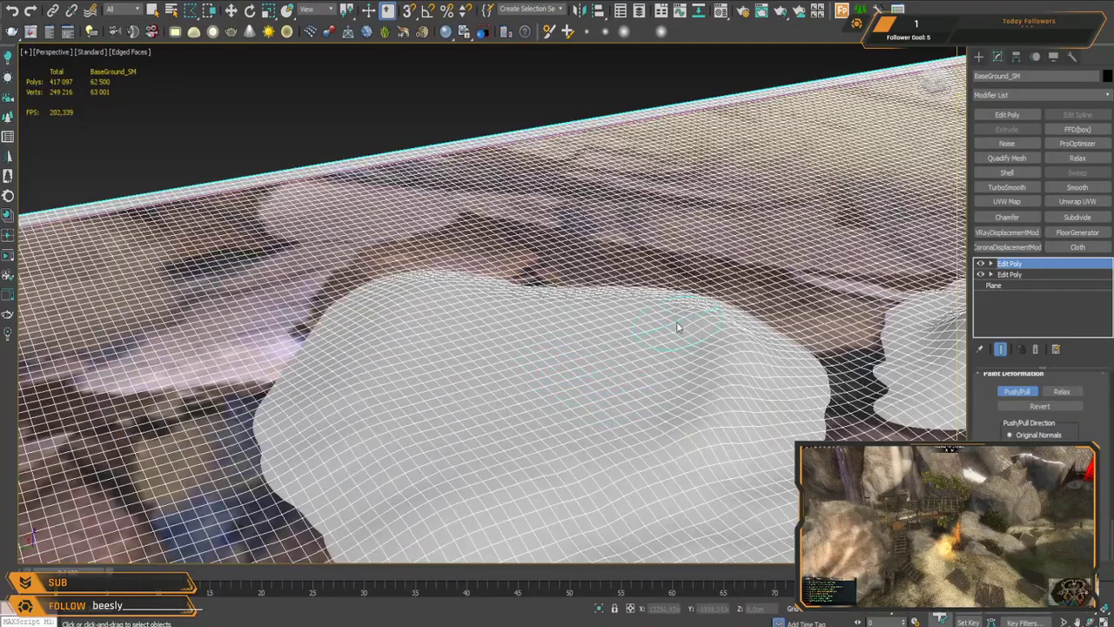
pyautogui.moveTo(444, 299)
pyautogui.keyDown('alt'); pyautogui.mouseDown(button='middle')
pyautogui.moveTo(505, 313)
pyautogui.moveTo(514, 289)
pyautogui.mouseUp(button='middle'); pyautogui.keyUp('alt')
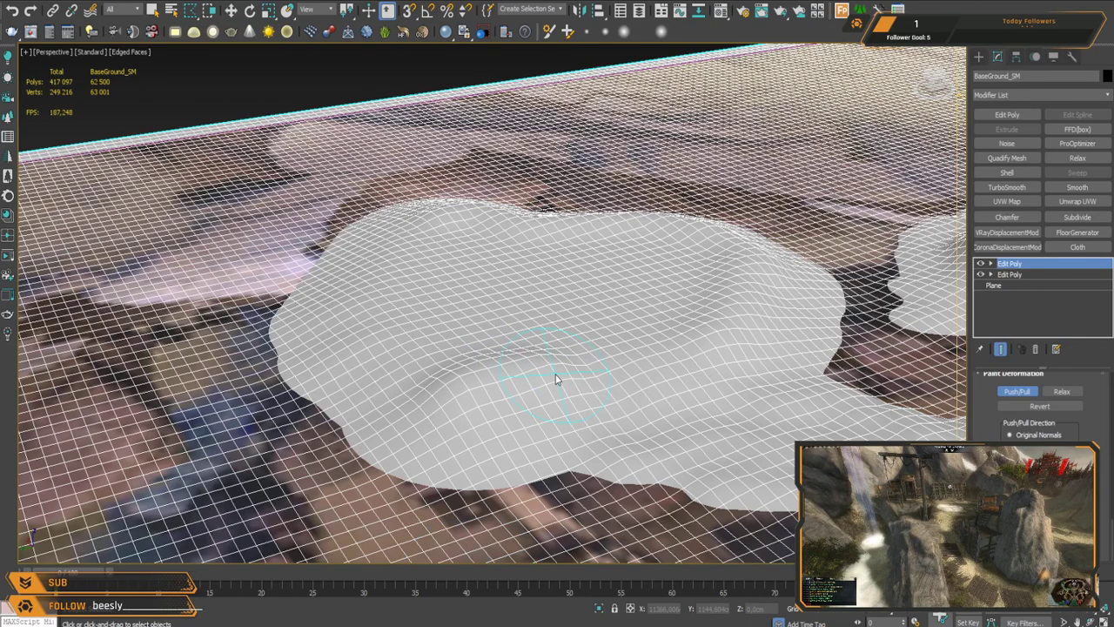
pyautogui.scroll(-5, 557, 380)
pyautogui.moveTo(557, 423); pyautogui.dragTo(577, 352, button='middle')
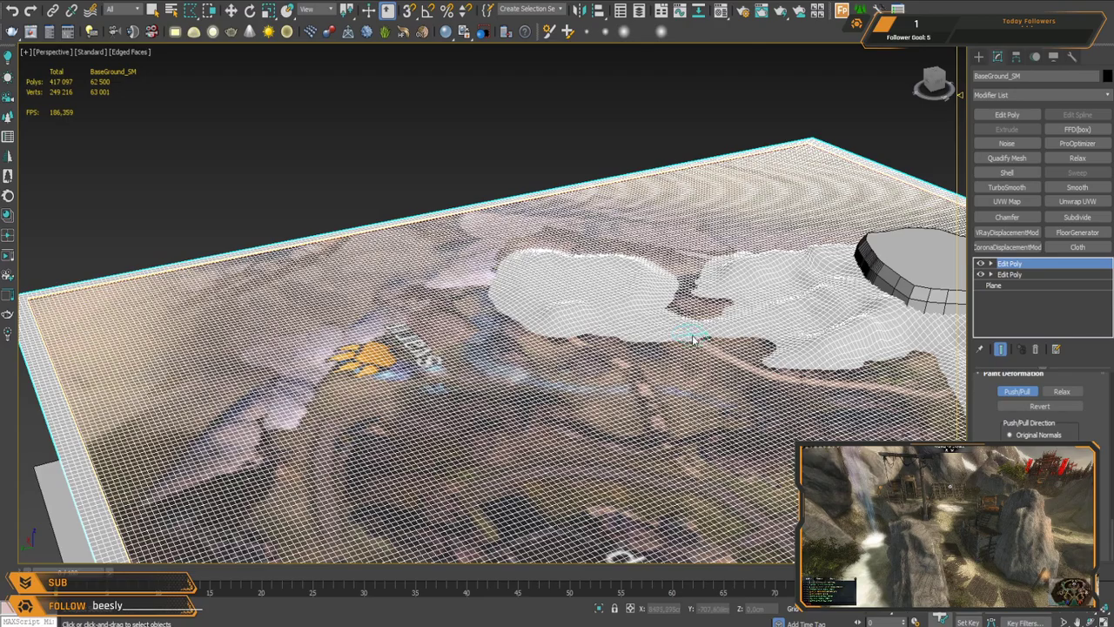
pyautogui.scroll(5, 693, 339)
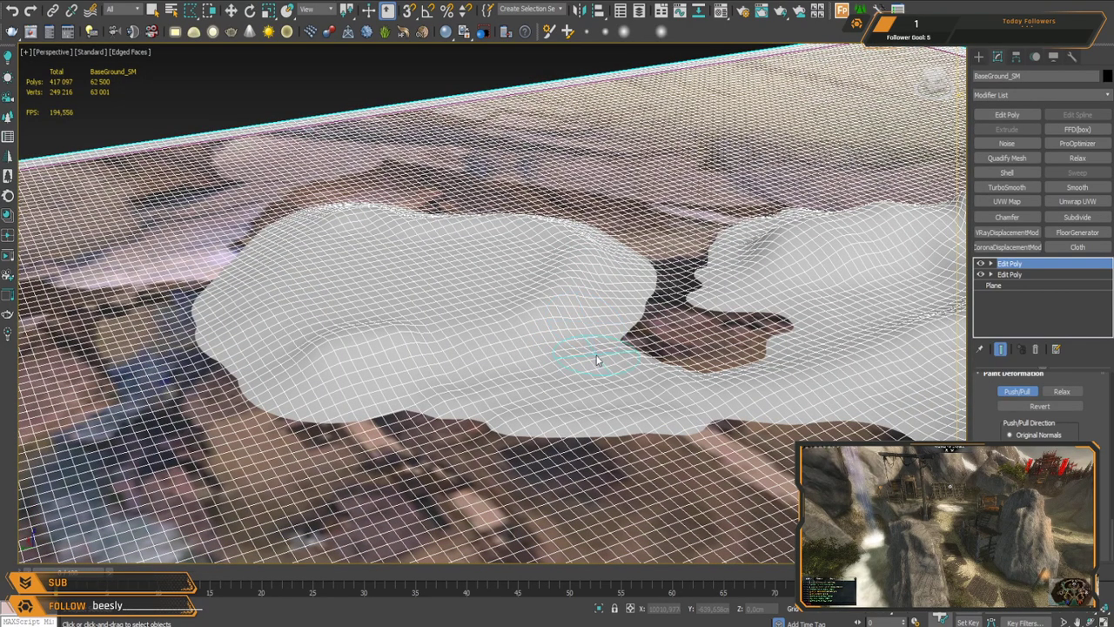
pyautogui.scroll(-10, 597, 359)
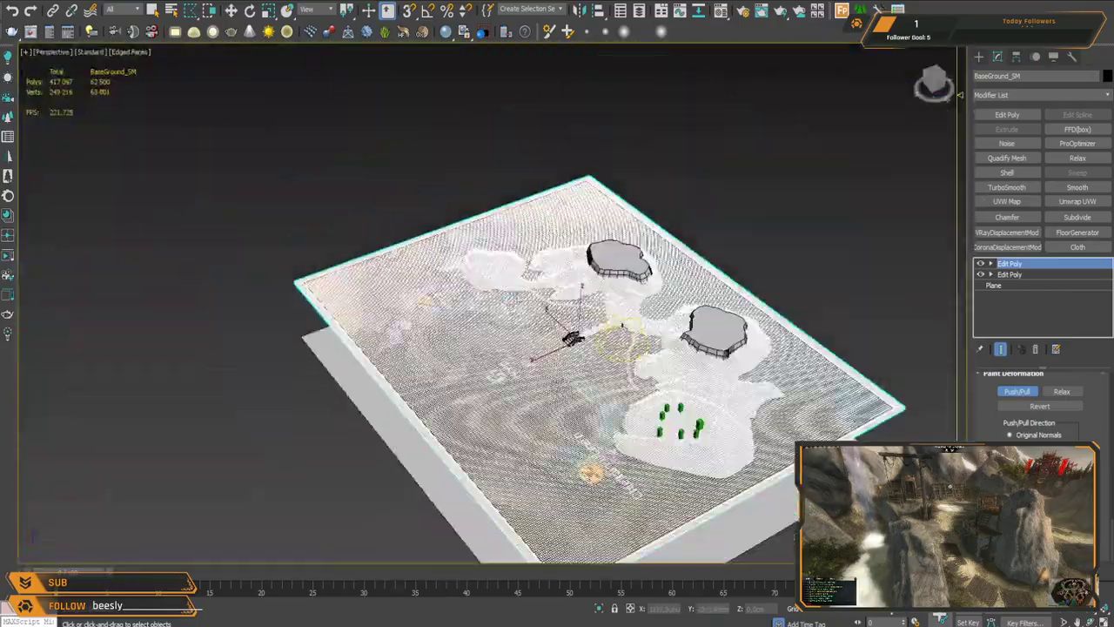
pyautogui.scroll(8, 499, 274)
pyautogui.moveTo(487, 286)
pyautogui.keyDown('alt'); pyautogui.mouseDown(button='middle')
pyautogui.moveTo(492, 360)
pyautogui.moveTo(493, 286)
pyautogui.mouseUp(button='middle'); pyautogui.keyUp('alt')
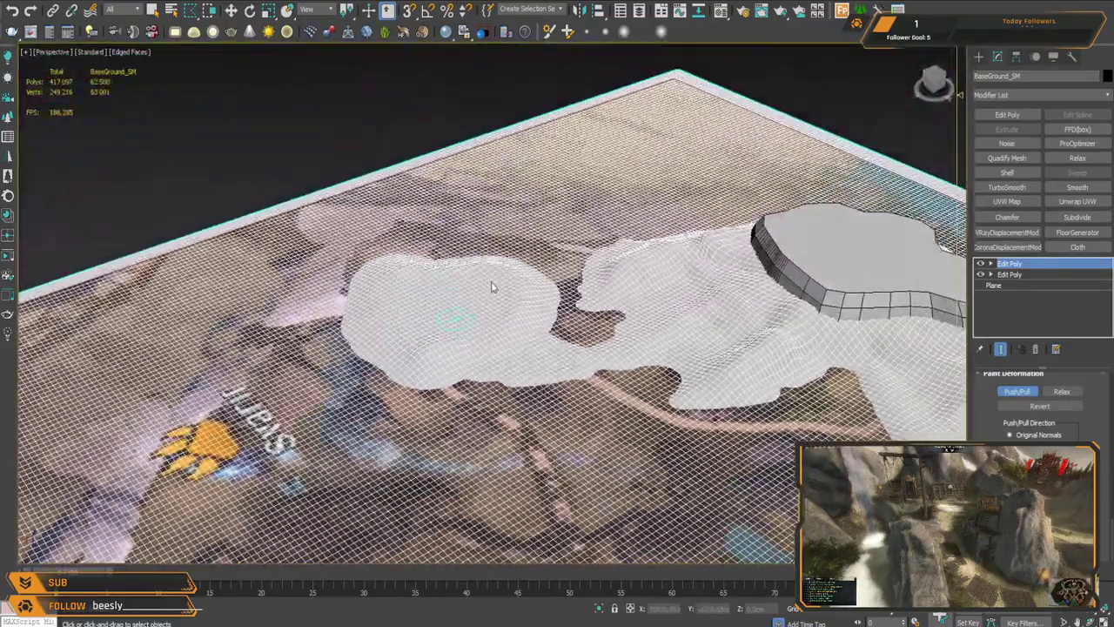
# Step: Push/Pull the ground beside the Mine mound upward to extend its foot towards the stream
pyautogui.scroll(5, 430, 360)
pyautogui.moveTo(441, 356); pyautogui.dragTo(557, 324, button='middle')
pyautogui.moveTo(406, 233)
pyautogui.mouseDown()
pyautogui.moveTo(442, 266)
pyautogui.moveTo(497, 265)
pyautogui.moveTo(648, 219)
pyautogui.moveTo(520, 305)
pyautogui.moveTo(535, 318)
pyautogui.moveTo(514, 400)
pyautogui.moveTo(606, 467)
pyautogui.moveTo(752, 436)
pyautogui.moveTo(670, 337)
pyautogui.moveTo(602, 406)
pyautogui.moveTo(705, 356)
pyautogui.mouseUp()
pyautogui.moveTo(704, 356)
pyautogui.keyDown('alt'); pyautogui.mouseDown(button='middle')
pyautogui.moveTo(415, 298)
pyautogui.moveTo(322, 249)
pyautogui.moveTo(684, 215)
pyautogui.mouseUp(button='middle'); pyautogui.keyUp('alt')
pyautogui.moveTo(463, 373)
pyautogui.mouseDown(button='middle')
pyautogui.moveTo(554, 308)
pyautogui.moveTo(633, 288)
pyautogui.mouseUp(button='middle')
pyautogui.moveTo(517, 326); pyautogui.dragTo(482, 336)
# Step: Push/Pull a separate raised patch across the stream from the Mine mound, spreading it down to the Svanir label
pyautogui.moveTo(453, 302)
pyautogui.keyDown('alt'); pyautogui.mouseDown(button='middle')
pyautogui.moveTo(430, 256)
pyautogui.moveTo(447, 277)
pyautogui.mouseUp(button='middle'); pyautogui.keyUp('alt')
pyautogui.keyDown('alt'); pyautogui.moveTo(492, 244); pyautogui.dragTo(324, 150, button='middle'); pyautogui.keyUp('alt')
pyautogui.moveTo(324, 151)
pyautogui.mouseDown()
pyautogui.moveTo(350, 165)
pyautogui.moveTo(426, 274)
pyautogui.moveTo(525, 466)
pyautogui.moveTo(461, 456)
pyautogui.moveTo(418, 331)
pyautogui.moveTo(331, 218)
pyautogui.moveTo(255, 198)
pyautogui.mouseUp()
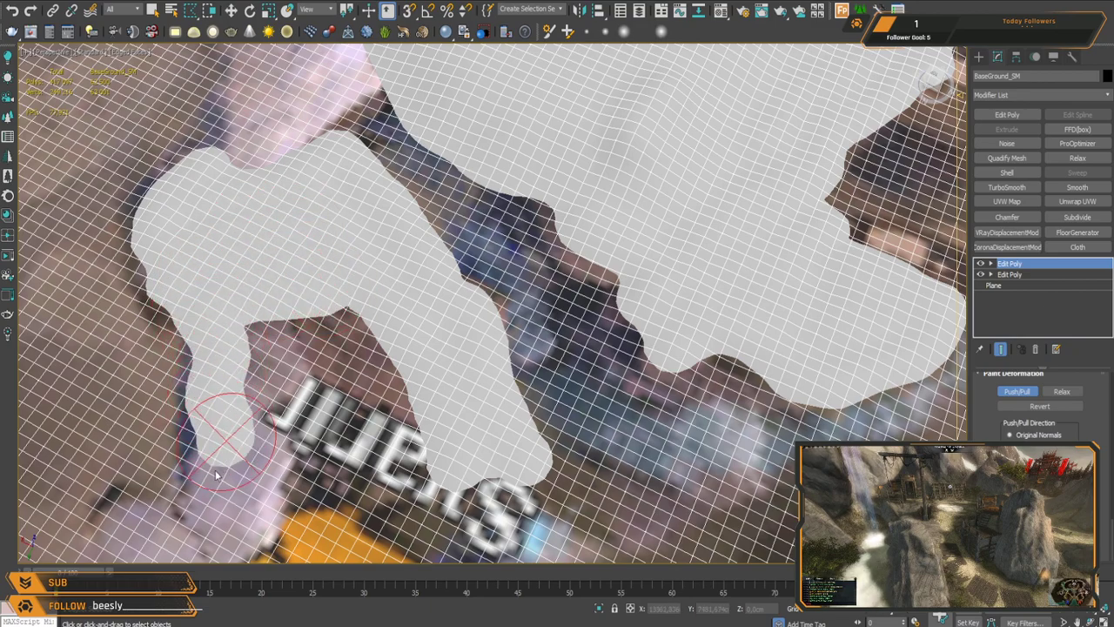
pyautogui.moveTo(218, 468); pyautogui.dragTo(384, 490)
pyautogui.moveTo(354, 328)
pyautogui.mouseDown()
pyautogui.moveTo(343, 432)
pyautogui.moveTo(311, 368)
pyautogui.moveTo(244, 334)
pyautogui.mouseUp()
# Step: Push/Pull a ridge up through the middle of the Mine mound
pyautogui.moveTo(357, 237)
pyautogui.mouseDown(button='middle')
pyautogui.moveTo(392, 386)
pyautogui.moveTo(390, 524)
pyautogui.mouseUp(button='middle')
pyautogui.moveTo(408, 249)
pyautogui.keyDown('alt'); pyautogui.mouseDown(button='middle')
pyautogui.moveTo(416, 339)
pyautogui.moveTo(544, 186)
pyautogui.moveTo(508, 378)
pyautogui.moveTo(497, 351)
pyautogui.moveTo(636, 210)
pyautogui.moveTo(547, 300)
pyautogui.moveTo(502, 381)
pyautogui.moveTo(530, 321)
pyautogui.moveTo(505, 169)
pyautogui.moveTo(398, 179)
pyautogui.moveTo(430, 212)
pyautogui.moveTo(542, 246)
pyautogui.moveTo(534, 279)
pyautogui.mouseUp(button='middle'); pyautogui.keyUp('alt')
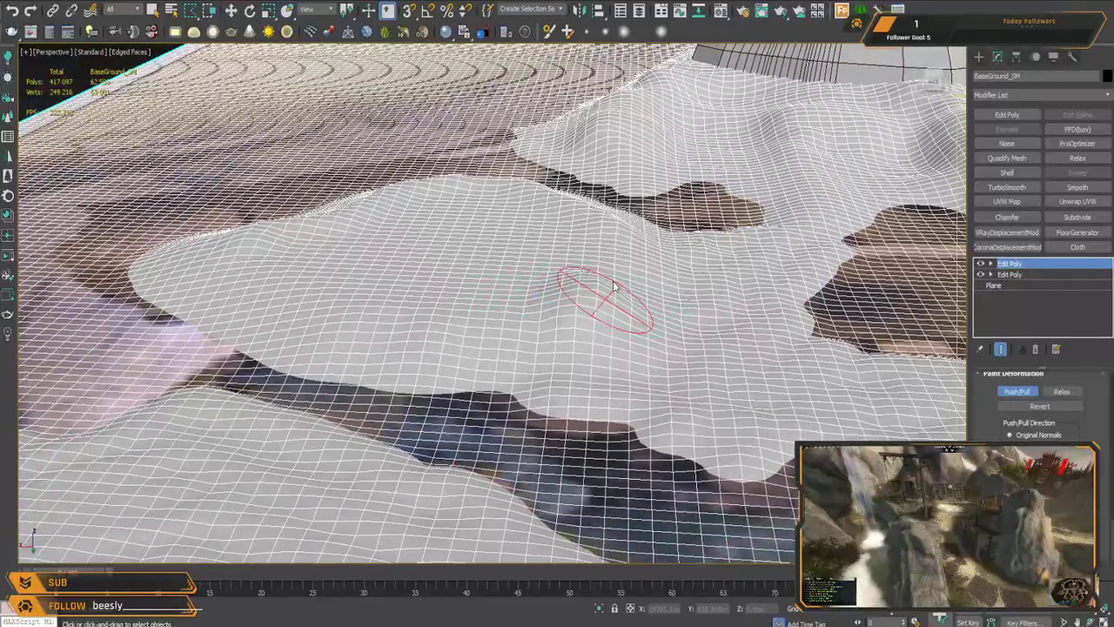
pyautogui.moveTo(553, 296)
pyautogui.mouseDown()
pyautogui.moveTo(570, 249)
pyautogui.moveTo(589, 248)
pyautogui.moveTo(562, 266)
pyautogui.moveTo(597, 250)
pyautogui.mouseUp()
pyautogui.moveTo(538, 322)
pyautogui.mouseDown()
pyautogui.moveTo(609, 224)
pyautogui.moveTo(617, 291)
pyautogui.moveTo(583, 315)
pyautogui.mouseUp()
pyautogui.moveTo(582, 315)
pyautogui.keyDown('alt'); pyautogui.mouseDown(button='middle')
pyautogui.moveTo(609, 304)
pyautogui.moveTo(575, 374)
pyautogui.mouseUp(button='middle'); pyautogui.keyUp('alt')
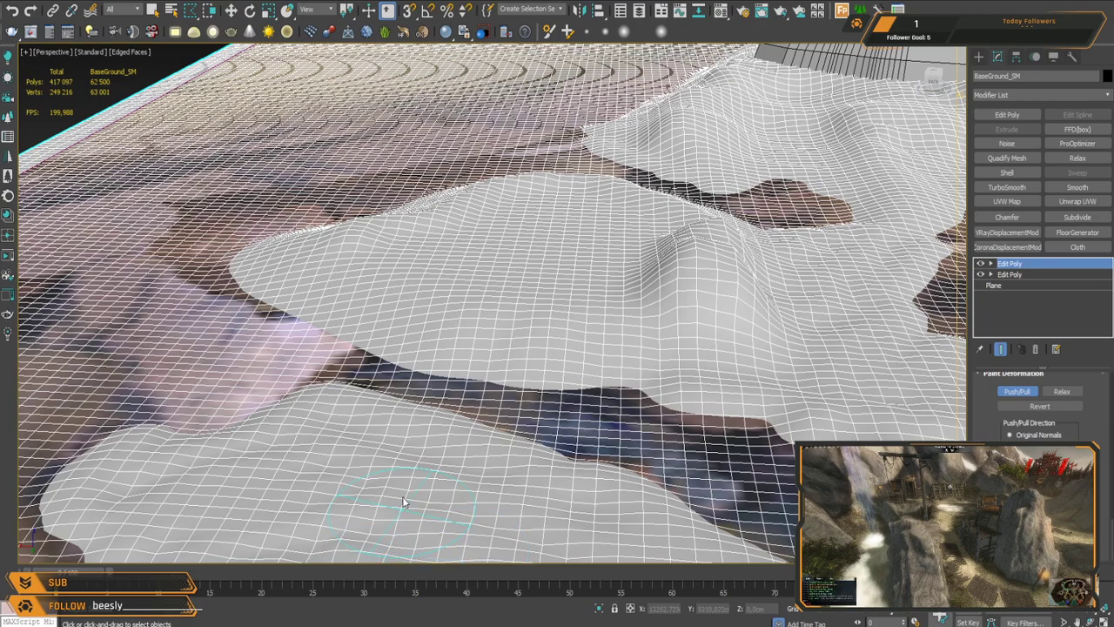
# Step: Build a second ridge at the outer end of the Mine mound with Push/Pull strokes
pyautogui.moveTo(501, 347)
pyautogui.mouseDown()
pyautogui.moveTo(361, 253)
pyautogui.moveTo(436, 290)
pyautogui.moveTo(403, 279)
pyautogui.mouseUp()
pyautogui.moveTo(465, 325)
pyautogui.mouseDown()
pyautogui.moveTo(483, 320)
pyautogui.moveTo(386, 253)
pyautogui.mouseUp()
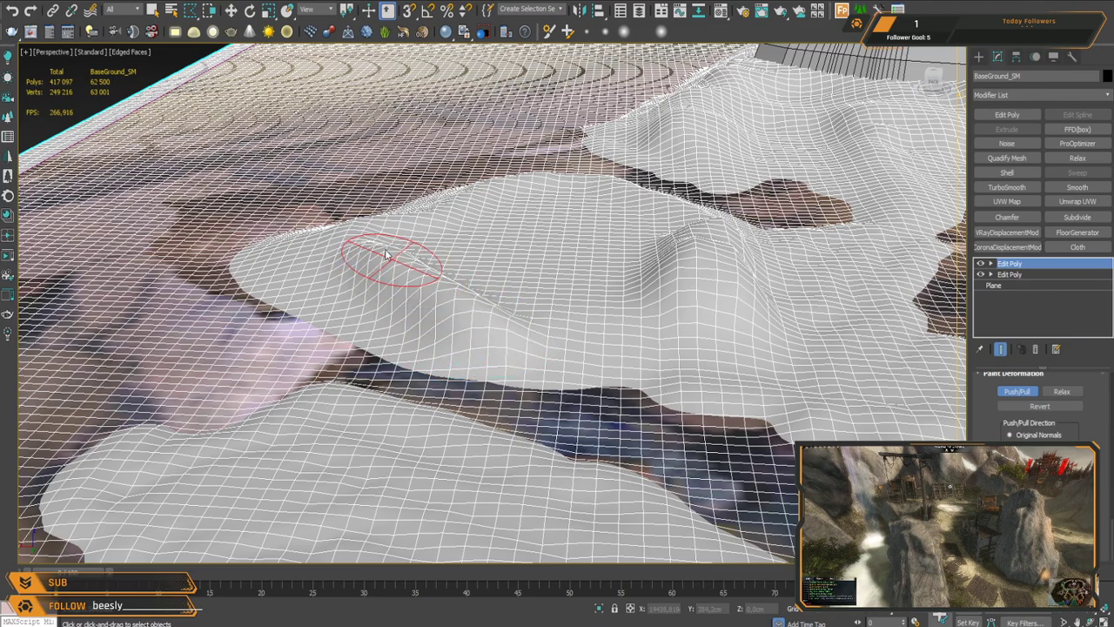
pyautogui.moveTo(535, 301)
pyautogui.keyDown('alt'); pyautogui.mouseDown(button='middle')
pyautogui.moveTo(505, 308)
pyautogui.moveTo(552, 329)
pyautogui.moveTo(481, 219)
pyautogui.mouseUp(button='middle'); pyautogui.keyUp('alt')
pyautogui.moveTo(494, 327)
pyautogui.mouseDown()
pyautogui.moveTo(463, 250)
pyautogui.moveTo(485, 202)
pyautogui.moveTo(474, 207)
pyautogui.moveTo(486, 218)
pyautogui.moveTo(477, 276)
pyautogui.moveTo(453, 194)
pyautogui.moveTo(497, 243)
pyautogui.moveTo(590, 182)
pyautogui.moveTo(620, 202)
pyautogui.moveTo(666, 182)
pyautogui.moveTo(719, 223)
pyautogui.mouseUp()
pyautogui.moveTo(552, 236)
pyautogui.mouseDown(button='middle')
pyautogui.moveTo(548, 385)
pyautogui.moveTo(521, 353)
pyautogui.moveTo(575, 311)
pyautogui.mouseUp(button='middle')
pyautogui.scroll(-2, 522, 352)
pyautogui.moveTo(503, 323); pyautogui.dragTo(440, 310)
pyautogui.moveTo(508, 372); pyautogui.dragTo(468, 291, button='middle')
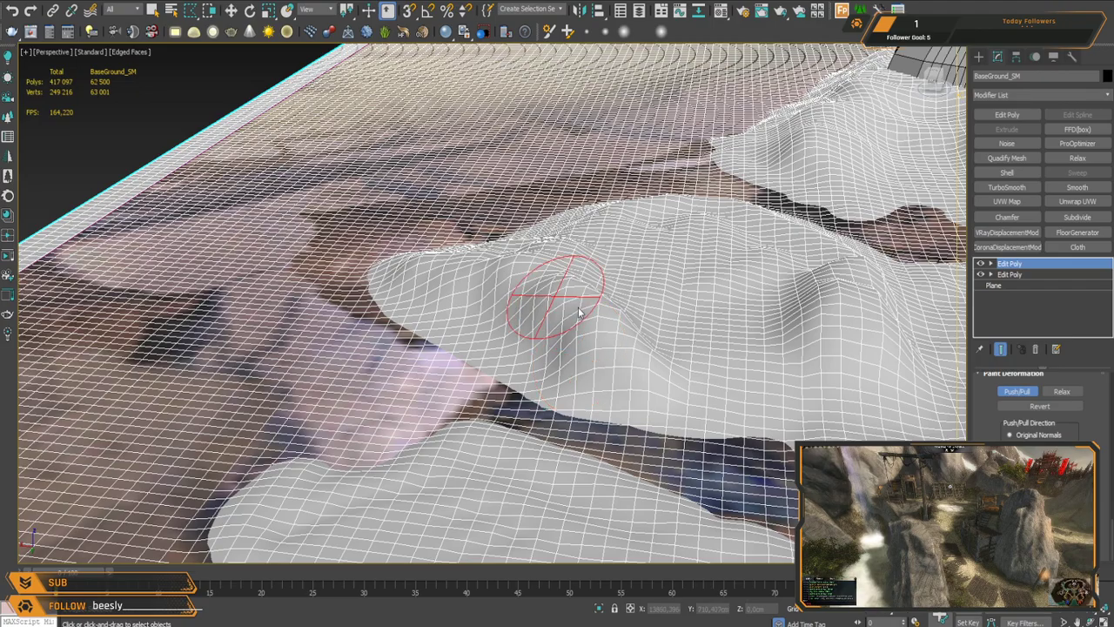
# Step: Fill the low pocket between the Mine mound and the plateau slope with Push/Pull strokes
pyautogui.scroll(4, 610, 318)
pyautogui.moveTo(538, 199); pyautogui.dragTo(475, 273, button='middle')
pyautogui.scroll(3, 504, 296)
pyautogui.moveTo(596, 275)
pyautogui.mouseDown(button='middle')
pyautogui.moveTo(529, 318)
pyautogui.moveTo(518, 343)
pyautogui.mouseUp(button='middle')
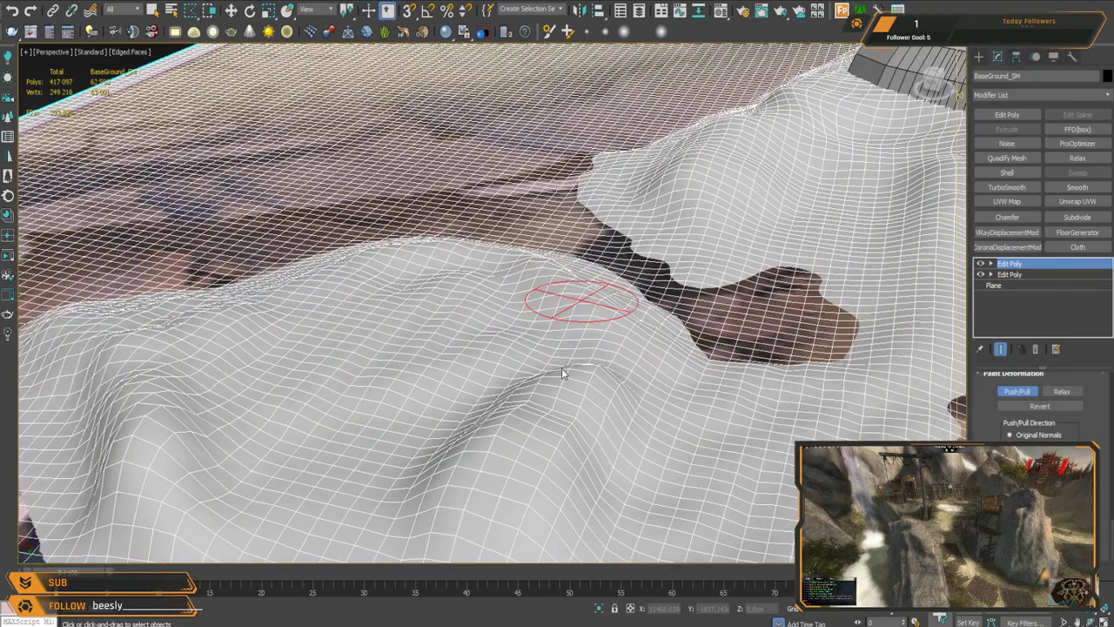
pyautogui.moveTo(570, 292)
pyautogui.keyDown('alt'); pyautogui.mouseDown(button='middle')
pyautogui.moveTo(447, 224)
pyautogui.moveTo(518, 231)
pyautogui.mouseUp(button='middle'); pyautogui.keyUp('alt')
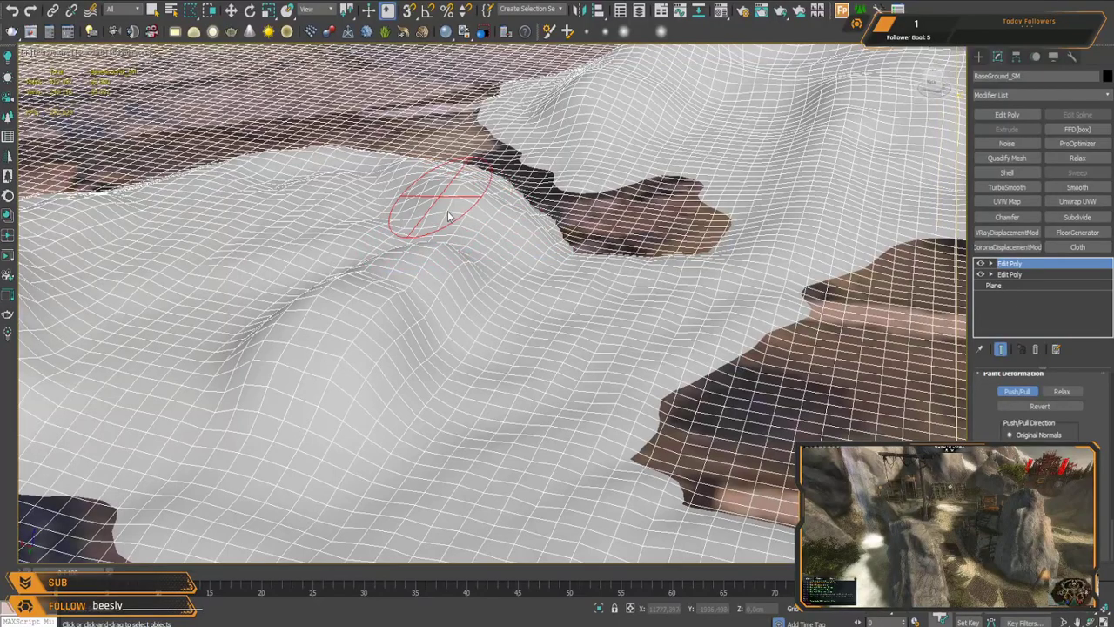
pyautogui.keyDown('alt'); pyautogui.moveTo(441, 175); pyautogui.dragTo(504, 287, button='middle'); pyautogui.keyUp('alt')
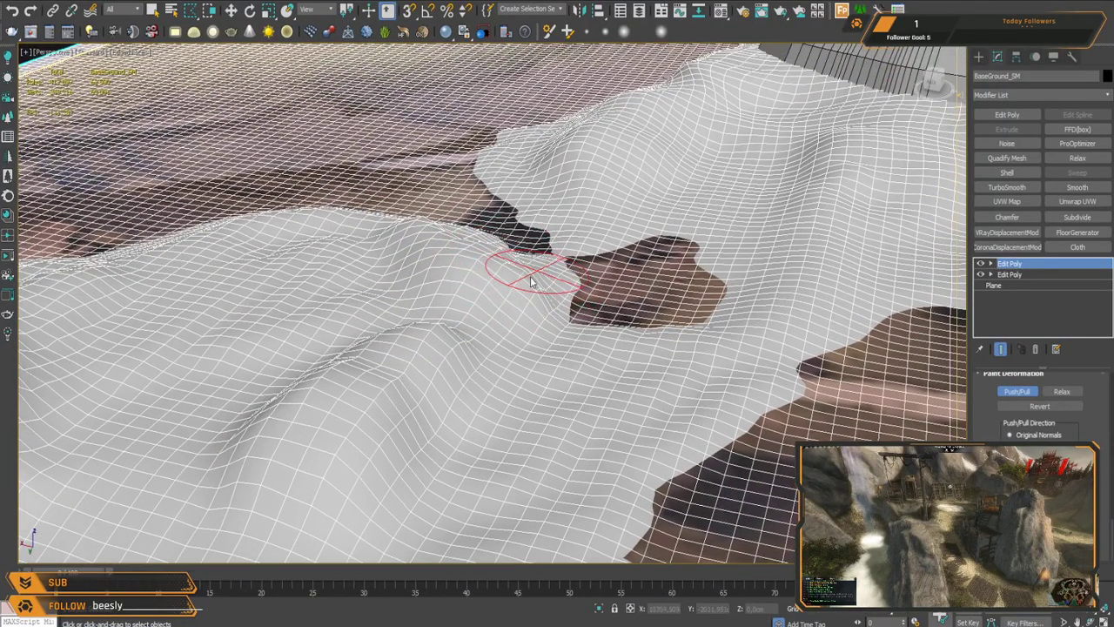
pyautogui.moveTo(572, 313)
pyautogui.mouseDown()
pyautogui.moveTo(600, 271)
pyautogui.moveTo(660, 318)
pyautogui.moveTo(550, 276)
pyautogui.mouseUp()
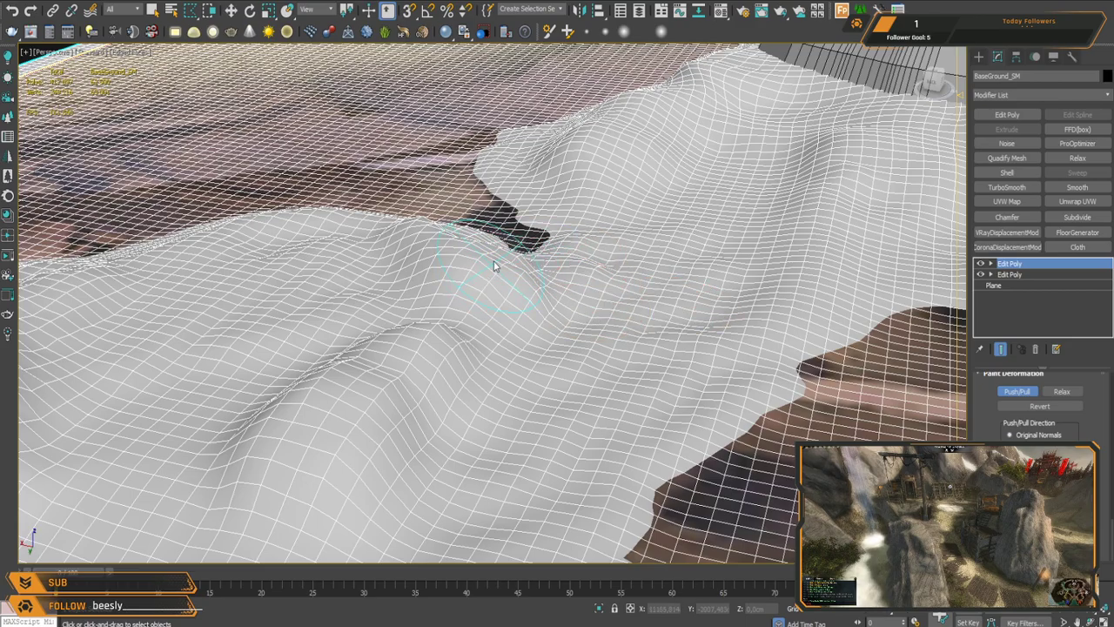
# Step: Raise another ridge on the mound beside the filled pocket and strengthen the crest of the middle ridge
pyautogui.moveTo(597, 267)
pyautogui.keyDown('alt'); pyautogui.mouseDown(button='middle')
pyautogui.moveTo(574, 292)
pyautogui.moveTo(418, 354)
pyautogui.moveTo(648, 376)
pyautogui.mouseUp(button='middle'); pyautogui.keyUp('alt')
pyautogui.moveTo(531, 342)
pyautogui.mouseDown()
pyautogui.moveTo(600, 348)
pyautogui.moveTo(465, 318)
pyautogui.moveTo(451, 304)
pyautogui.mouseUp()
pyautogui.moveTo(451, 300)
pyautogui.mouseDown(button='middle')
pyautogui.moveTo(601, 279)
pyautogui.moveTo(533, 255)
pyautogui.mouseUp(button='middle')
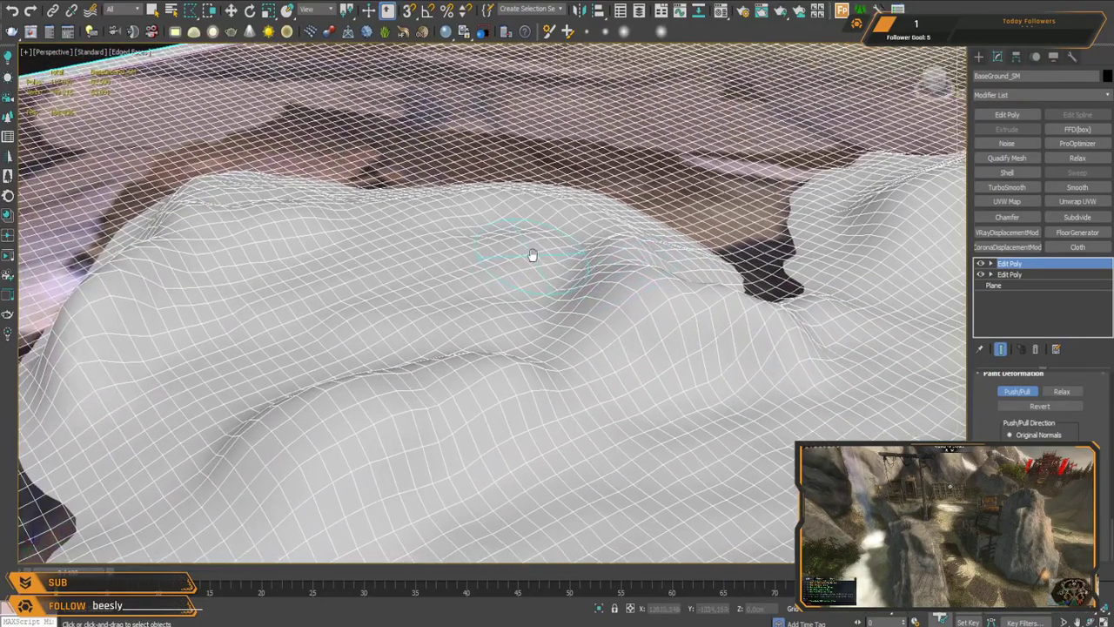
pyautogui.moveTo(646, 267); pyautogui.dragTo(627, 256)
pyautogui.moveTo(454, 377); pyautogui.dragTo(522, 317, button='middle')
pyautogui.moveTo(515, 317); pyautogui.dragTo(329, 374)
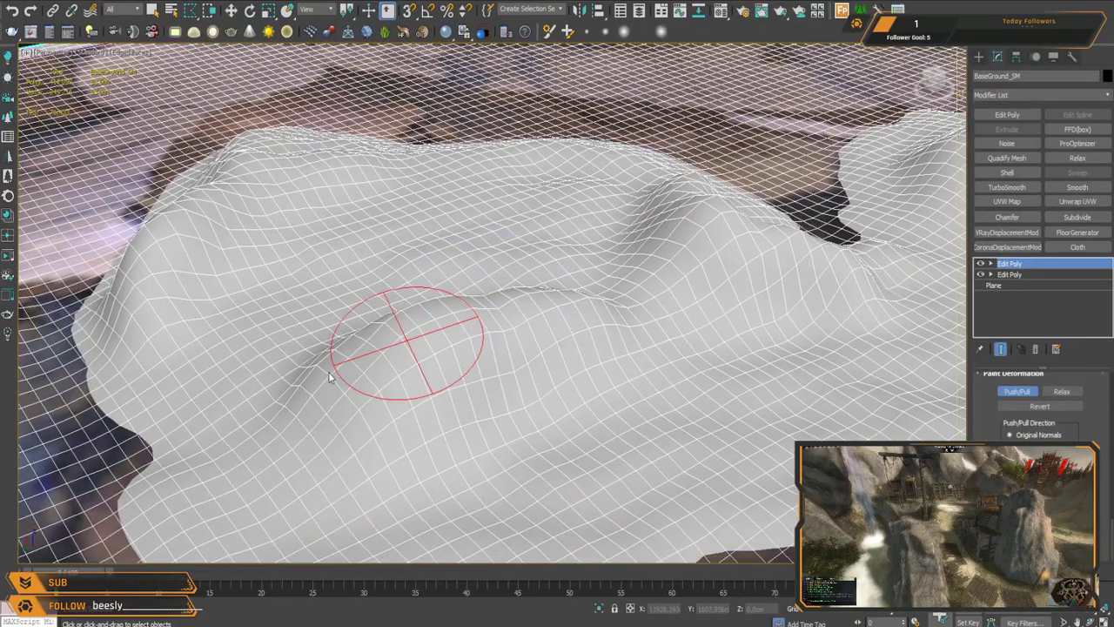
# Step: Push/Pull the ground around the middle ridge and fill the mound's edge above the stream
pyautogui.keyDown('alt'); pyautogui.moveTo(329, 377); pyautogui.dragTo(498, 344, button='middle'); pyautogui.keyUp('alt')
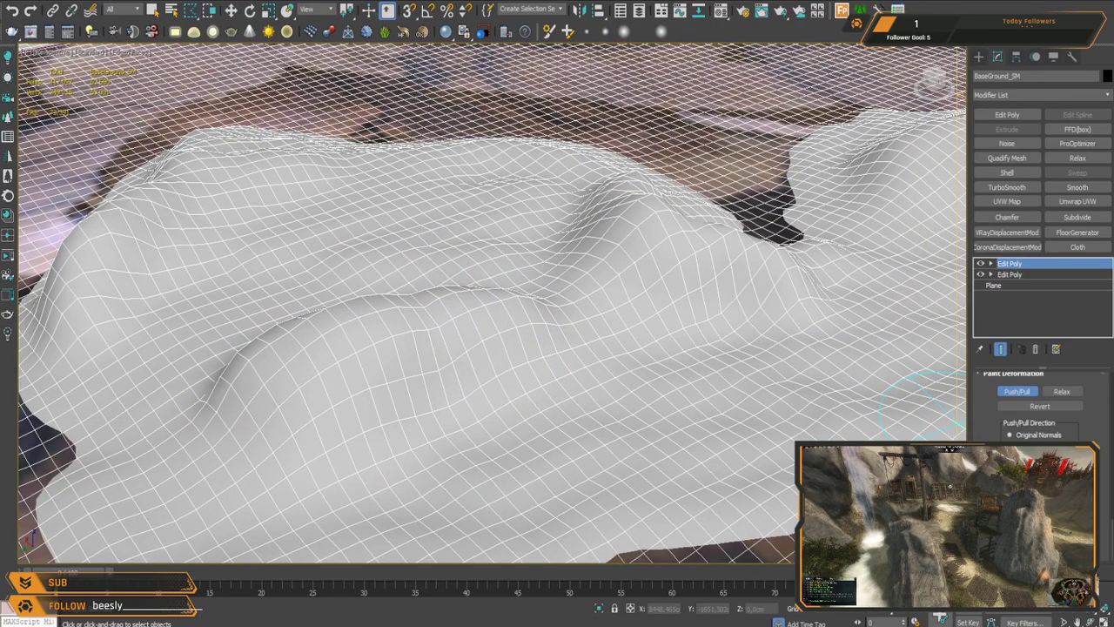
pyautogui.keyDown('alt'); pyautogui.moveTo(616, 302); pyautogui.dragTo(551, 296, button='middle'); pyautogui.keyUp('alt')
pyautogui.moveTo(552, 296)
pyautogui.mouseDown()
pyautogui.moveTo(546, 308)
pyautogui.moveTo(566, 322)
pyautogui.mouseUp()
pyautogui.moveTo(677, 382)
pyautogui.keyDown('alt'); pyautogui.mouseDown(button='middle')
pyautogui.moveTo(637, 264)
pyautogui.moveTo(545, 279)
pyautogui.moveTo(547, 244)
pyautogui.mouseUp(button='middle'); pyautogui.keyUp('alt')
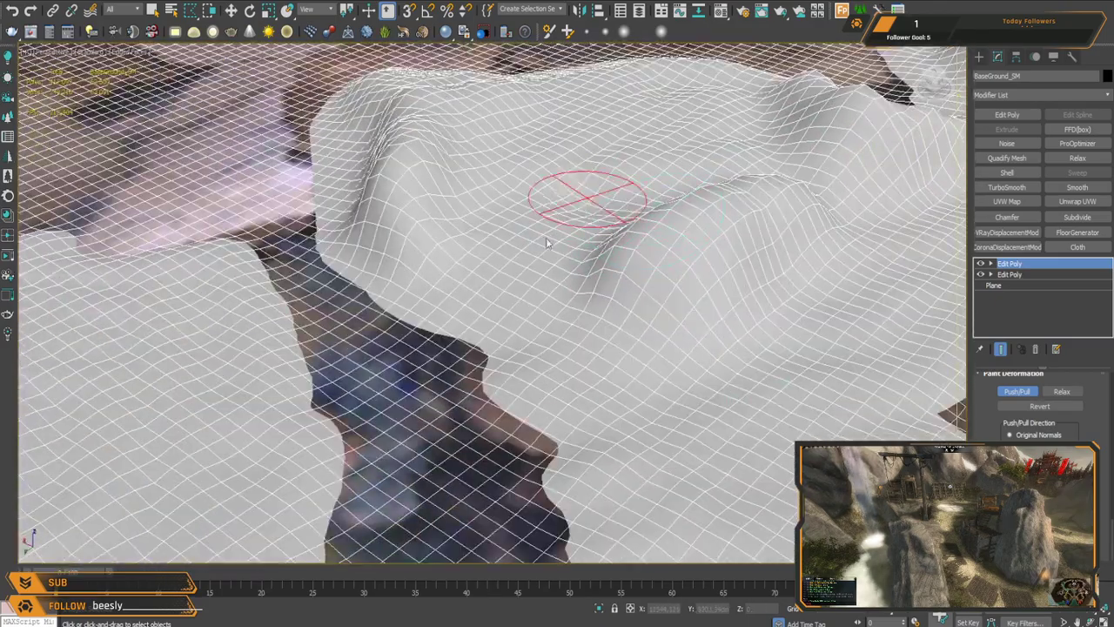
pyautogui.moveTo(547, 244); pyautogui.dragTo(557, 404)
# Step: Relax the ridges of the Mine mound and the ground between them
pyautogui.scroll(-5, 592, 391)
pyautogui.moveTo(592, 391)
pyautogui.keyDown('alt'); pyautogui.mouseDown(button='middle')
pyautogui.moveTo(616, 316)
pyautogui.moveTo(603, 276)
pyautogui.moveTo(588, 303)
pyautogui.mouseUp(button='middle'); pyautogui.keyUp('alt')
pyautogui.scroll(5, 616, 316)
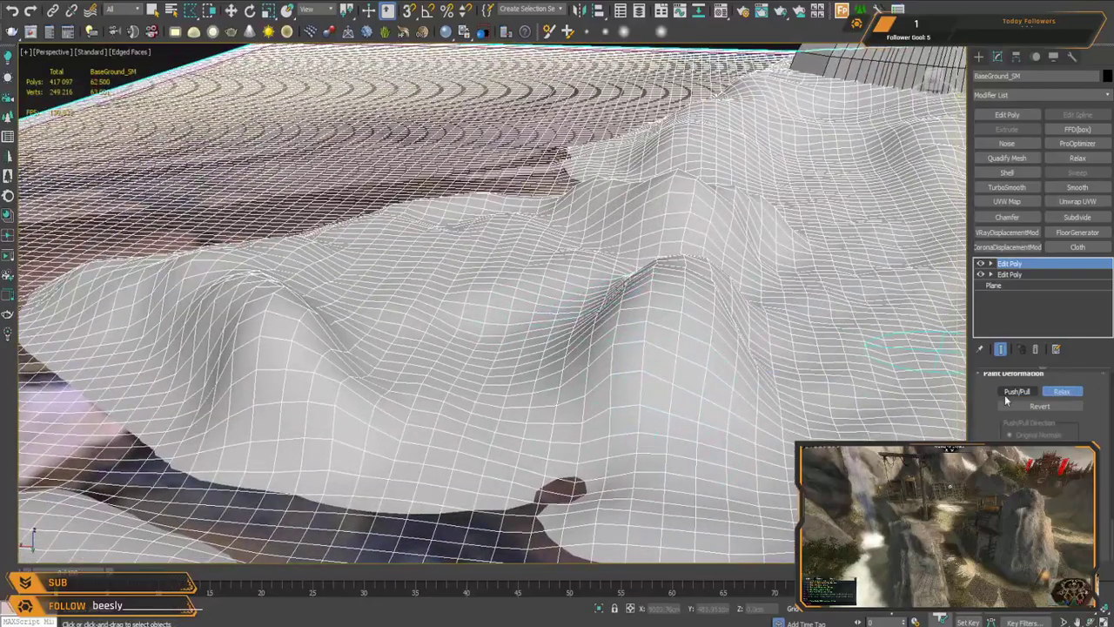
pyautogui.moveTo(640, 350)
pyautogui.mouseDown()
pyautogui.moveTo(666, 309)
pyautogui.moveTo(667, 194)
pyautogui.moveTo(780, 218)
pyautogui.moveTo(736, 239)
pyautogui.moveTo(793, 307)
pyautogui.moveTo(858, 322)
pyautogui.mouseUp()
pyautogui.moveTo(553, 300)
pyautogui.mouseDown()
pyautogui.moveTo(560, 240)
pyautogui.moveTo(592, 199)
pyautogui.moveTo(229, 340)
pyautogui.moveTo(358, 324)
pyautogui.moveTo(275, 388)
pyautogui.moveTo(127, 271)
pyautogui.moveTo(92, 291)
pyautogui.mouseUp()
pyautogui.scroll(-6, 540, 288)
pyautogui.moveTo(667, 250); pyautogui.dragTo(528, 393, button='middle')
pyautogui.scroll(5, 557, 365)
pyautogui.moveTo(652, 385)
pyautogui.mouseDown()
pyautogui.moveTo(490, 361)
pyautogui.moveTo(448, 324)
pyautogui.mouseUp()
# Step: Smooth the Mine mound's join to the plateau slope and its remaining ridge flanks with Relax strokes
pyautogui.moveTo(448, 324)
pyautogui.keyDown('alt'); pyautogui.mouseDown(button='middle')
pyautogui.moveTo(549, 405)
pyautogui.moveTo(592, 378)
pyautogui.mouseUp(button='middle'); pyautogui.keyUp('alt')
pyautogui.scroll(-4, 592, 377)
pyautogui.moveTo(620, 280); pyautogui.dragTo(628, 272)
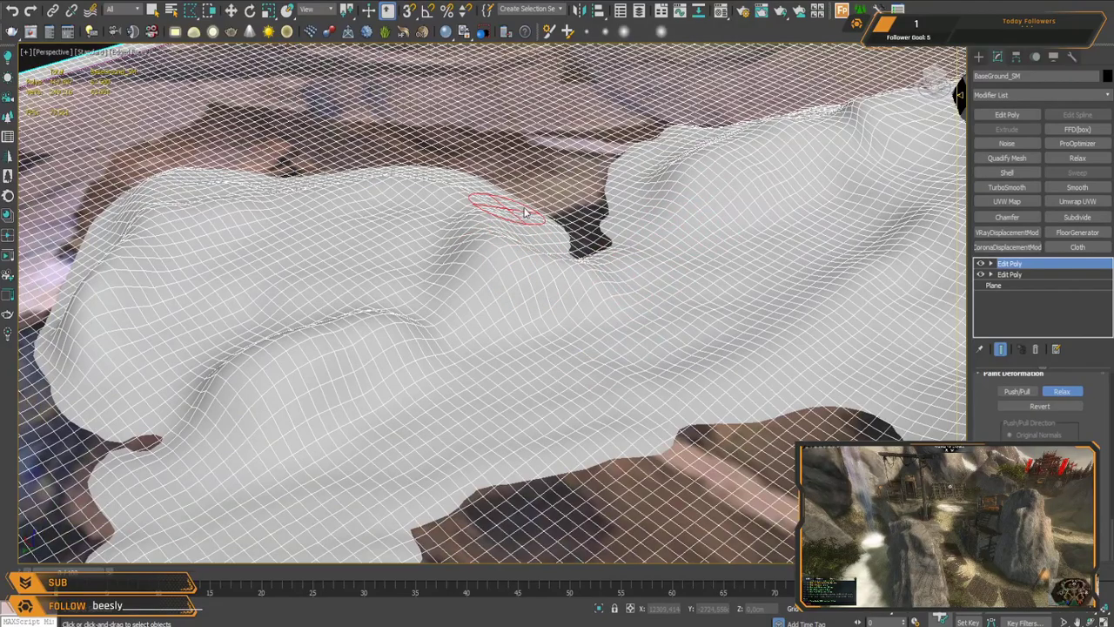
pyautogui.moveTo(351, 301); pyautogui.dragTo(628, 247, button='middle')
pyautogui.keyDown('alt'); pyautogui.moveTo(565, 322); pyautogui.dragTo(729, 175, button='middle'); pyautogui.keyUp('alt')
pyautogui.moveTo(512, 361); pyautogui.dragTo(518, 305, button='middle')
pyautogui.moveTo(441, 266); pyautogui.dragTo(475, 209)
pyautogui.scroll(-3, 518, 254)
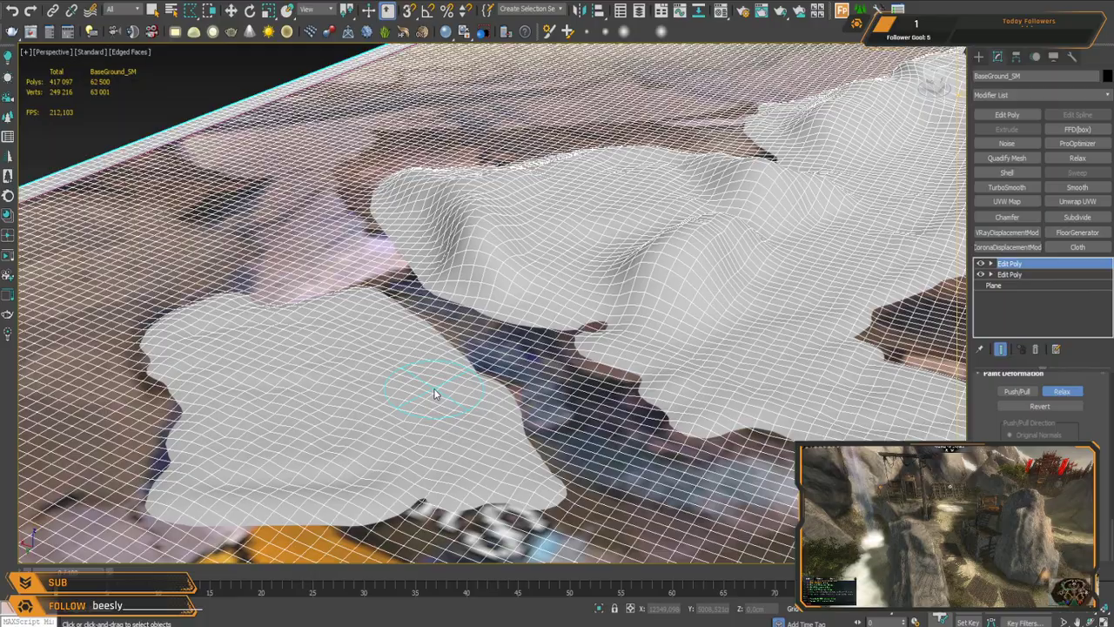
pyautogui.moveTo(636, 320)
pyautogui.keyDown('alt'); pyautogui.mouseDown(button='middle')
pyautogui.moveTo(644, 331)
pyautogui.moveTo(627, 349)
pyautogui.moveTo(657, 322)
pyautogui.mouseUp(button='middle'); pyautogui.keyUp('alt')
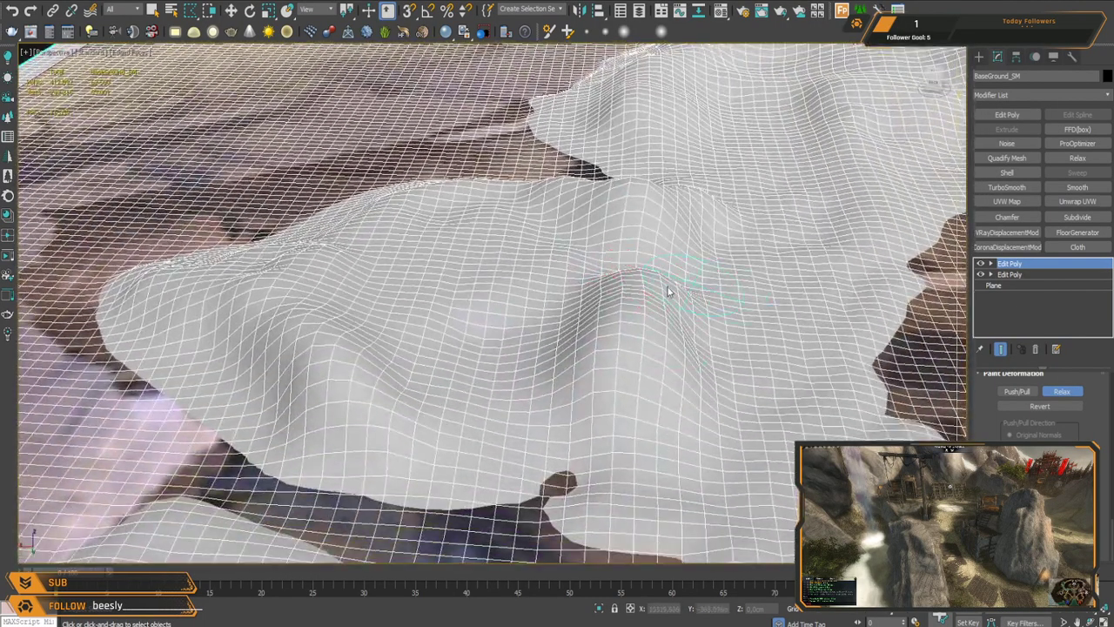
# Step: Examine the relaxed Mine mound's ridges, its gap by the plateau slope and its stream edge from several angles
pyautogui.scroll(-5, 666, 290)
pyautogui.keyDown('alt'); pyautogui.moveTo(693, 279); pyautogui.dragTo(632, 382, button='middle'); pyautogui.keyUp('alt')
pyautogui.scroll(3, 632, 382)
pyautogui.scroll(5, 632, 381)
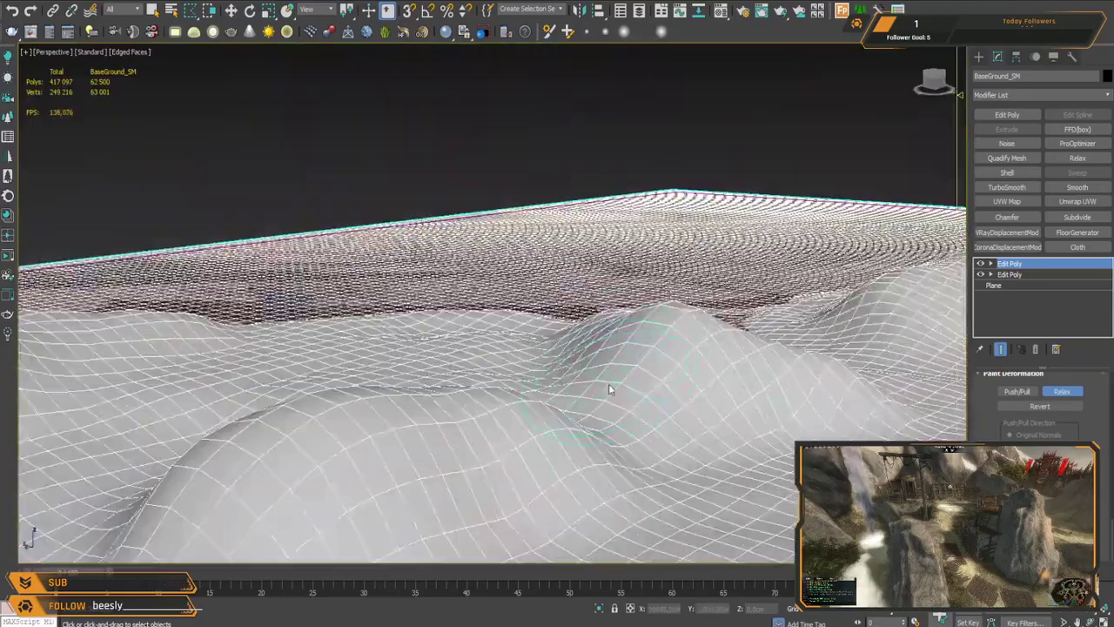
pyautogui.scroll(-4, 733, 388)
pyautogui.keyDown('alt'); pyautogui.moveTo(754, 385); pyautogui.dragTo(587, 388, button='middle'); pyautogui.keyUp('alt')
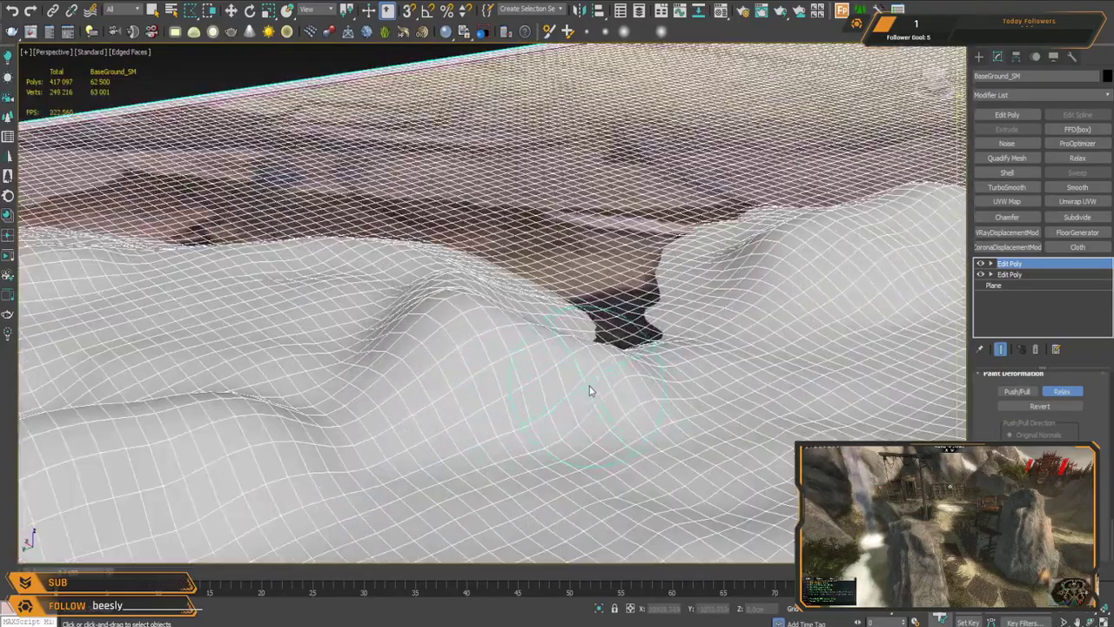
pyautogui.keyDown('alt'); pyautogui.moveTo(656, 369); pyautogui.dragTo(612, 291, button='middle'); pyautogui.keyUp('alt')
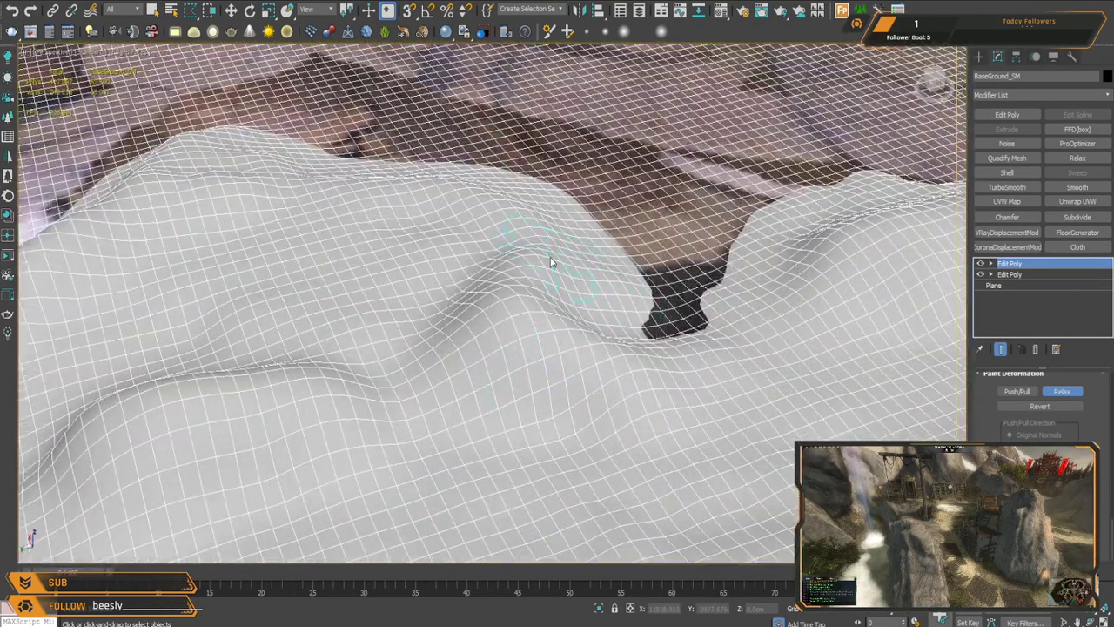
pyautogui.keyDown('alt'); pyautogui.moveTo(753, 353); pyautogui.dragTo(451, 381, button='middle'); pyautogui.keyUp('alt')
pyautogui.keyDown('alt'); pyautogui.moveTo(452, 339); pyautogui.dragTo(498, 290, button='middle'); pyautogui.keyUp('alt')
# Step: Relax the Mine mound's stream-side edge and the flanks of its ridges
pyautogui.moveTo(496, 360); pyautogui.dragTo(450, 362)
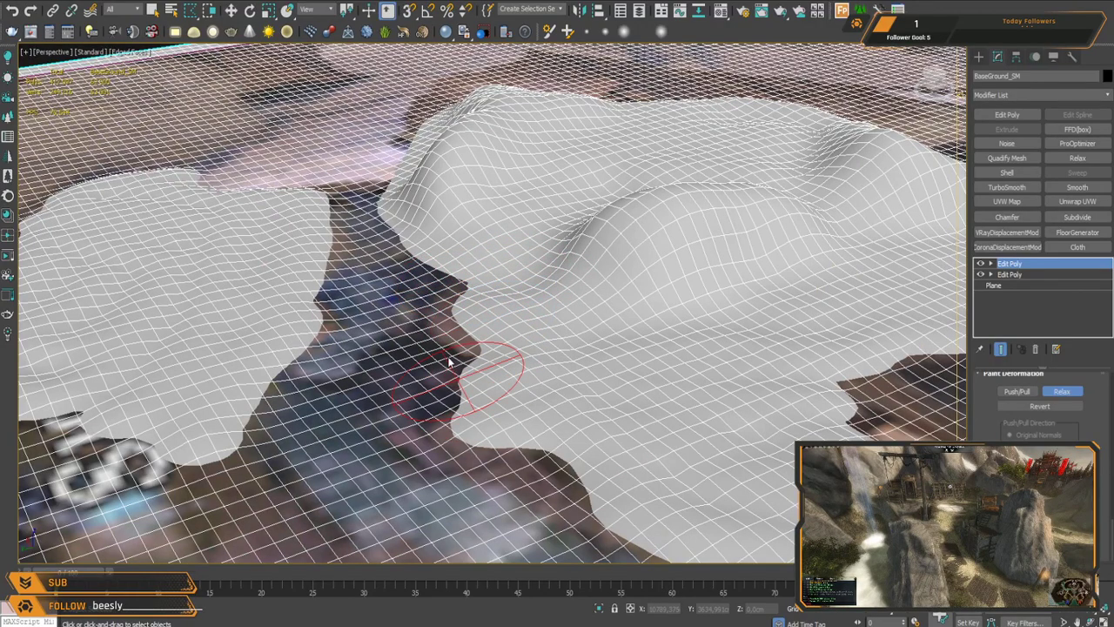
pyautogui.moveTo(576, 381)
pyautogui.keyDown('alt'); pyautogui.mouseDown(button='middle')
pyautogui.moveTo(477, 383)
pyautogui.moveTo(537, 363)
pyautogui.moveTo(645, 277)
pyautogui.moveTo(565, 273)
pyautogui.mouseUp(button='middle'); pyautogui.keyUp('alt')
pyautogui.scroll(5, 640, 262)
pyautogui.moveTo(655, 260); pyautogui.dragTo(642, 291)
pyautogui.moveTo(360, 321); pyautogui.dragTo(688, 218, button='middle')
pyautogui.moveTo(440, 249); pyautogui.dragTo(353, 218)
pyautogui.scroll(-5, 406, 249)
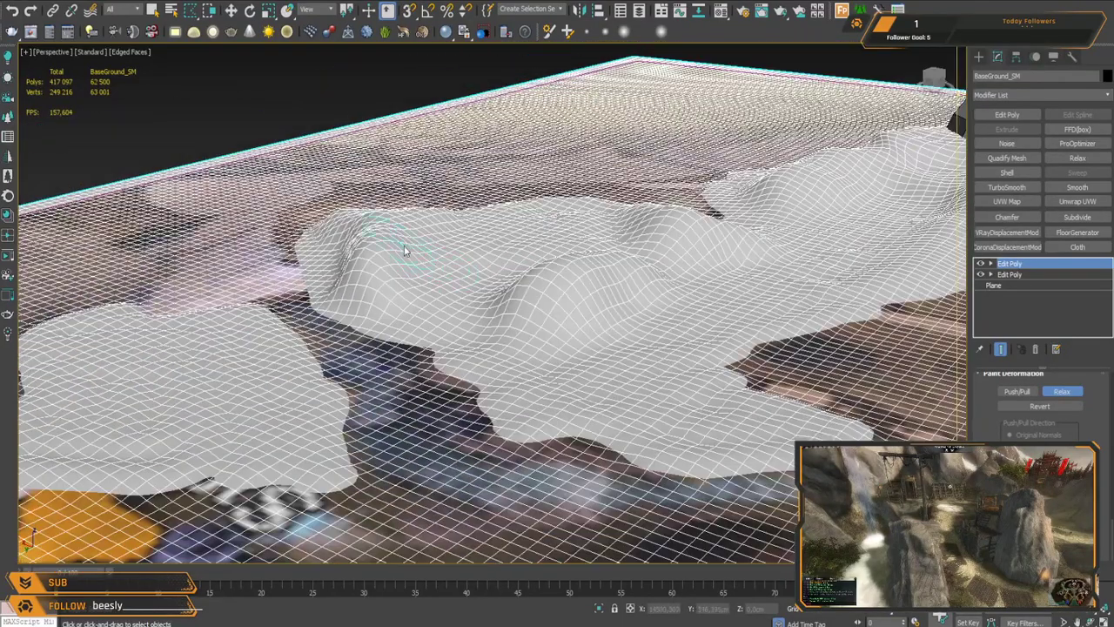
# Step: Leave the Relax brush and select the vertices across the Mine mound's top and out past its rear edge
pyautogui.keyDown('alt'); pyautogui.moveTo(493, 300); pyautogui.dragTo(511, 301, button='middle'); pyautogui.keyUp('alt')
pyautogui.scroll(-3, 512, 300)
pyautogui.scroll(5, 584, 290)
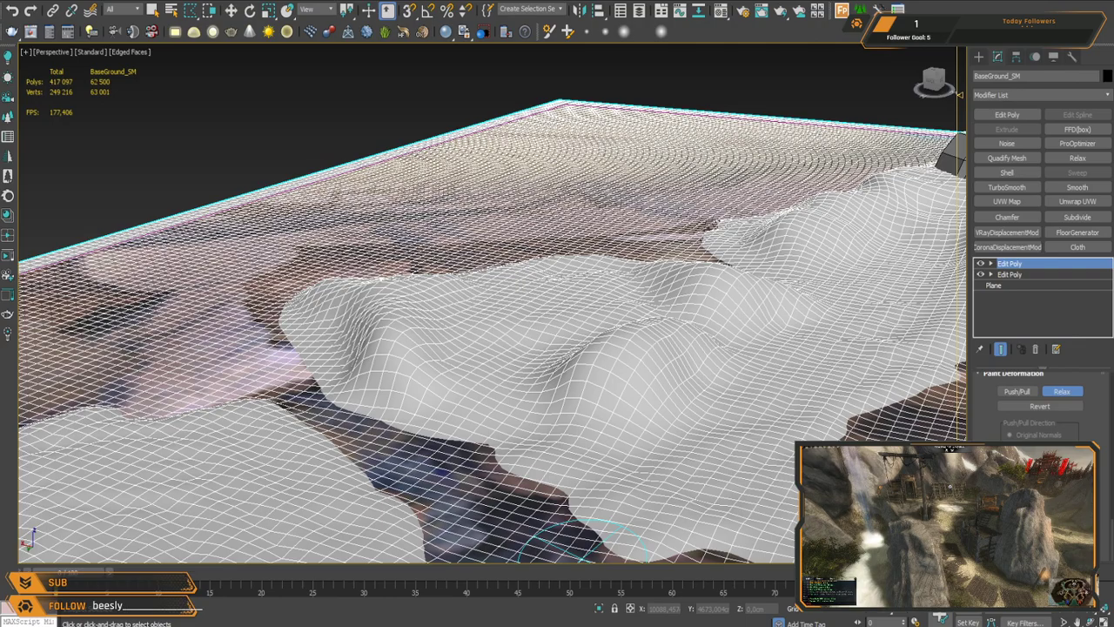
pyautogui.scroll(-2, 548, 294)
pyautogui.keyDown('alt'); pyautogui.moveTo(671, 308); pyautogui.dragTo(809, 328, button='middle'); pyautogui.keyUp('alt')
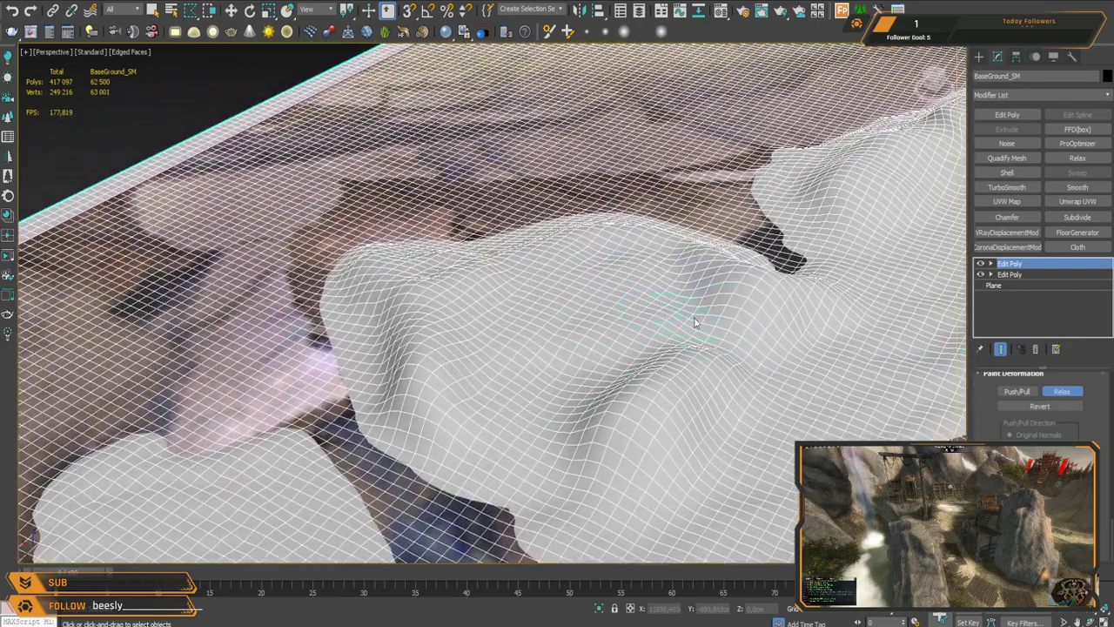
pyautogui.click(1065, 393)
pyautogui.press('1')
pyautogui.moveTo(597, 256)
pyautogui.keyDown('alt'); pyautogui.mouseDown(button='middle')
pyautogui.moveTo(585, 301)
pyautogui.moveTo(519, 244)
pyautogui.mouseUp(button='middle'); pyautogui.keyUp('alt')
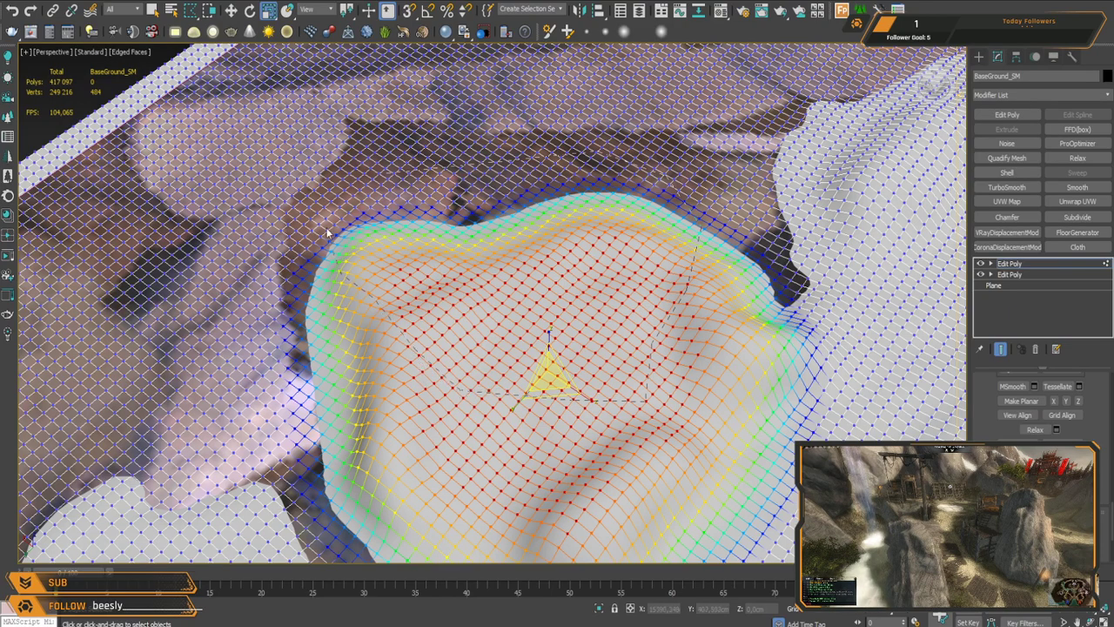
pyautogui.moveTo(341, 194); pyautogui.dragTo(374, 167)
pyautogui.press('w')
pyautogui.moveTo(562, 383)
pyautogui.keyDown('alt'); pyautogui.mouseDown(button='middle')
pyautogui.moveTo(583, 303)
pyautogui.moveTo(538, 290)
pyautogui.mouseUp(button='middle'); pyautogui.keyUp('alt')
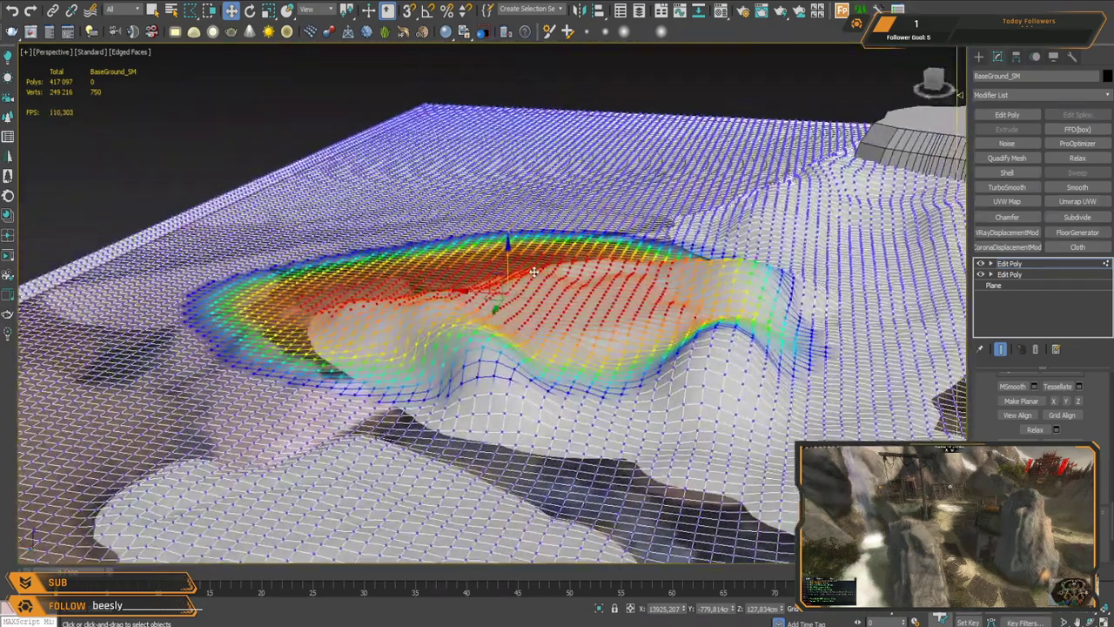
# Step: Reduce the soft selection falloff for the mound-top vertices to about 648 cm
pyautogui.scroll(3, 538, 290)
pyautogui.scroll(-2, 1041, 409)
pyautogui.scroll(12, 1041, 409)
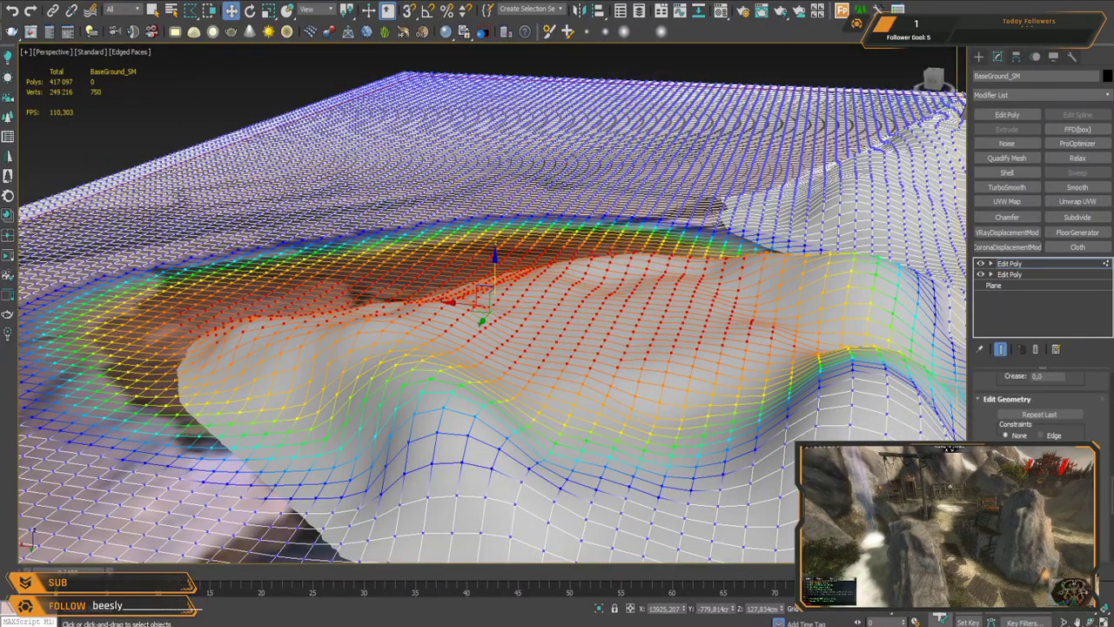
pyautogui.scroll(5, 1041, 405)
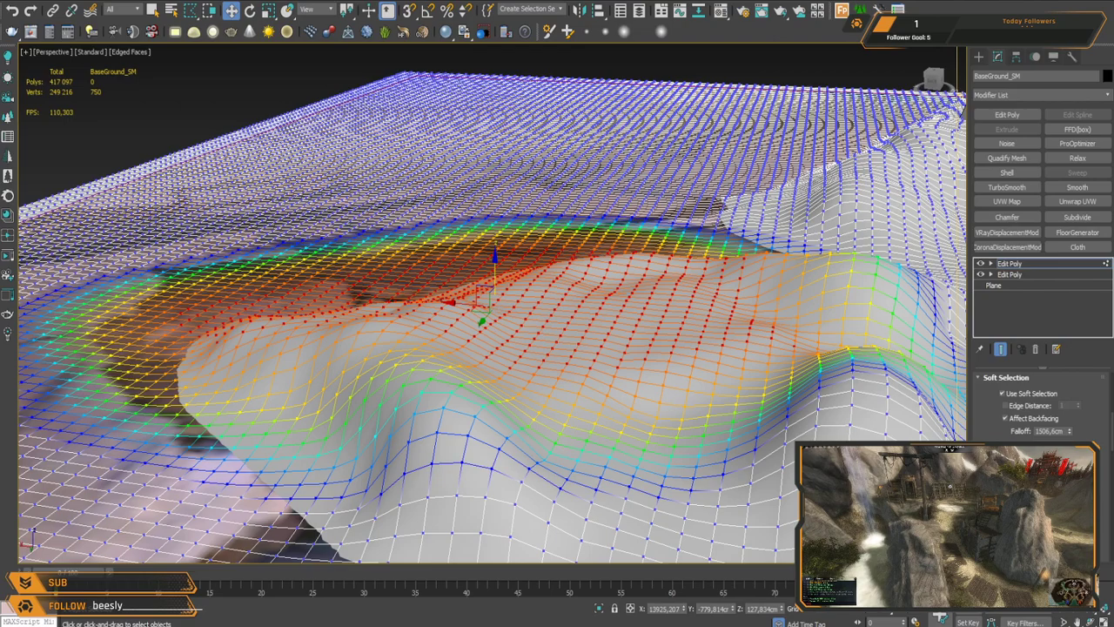
pyautogui.moveTo(1070, 434); pyautogui.dragTo(1069, 505)
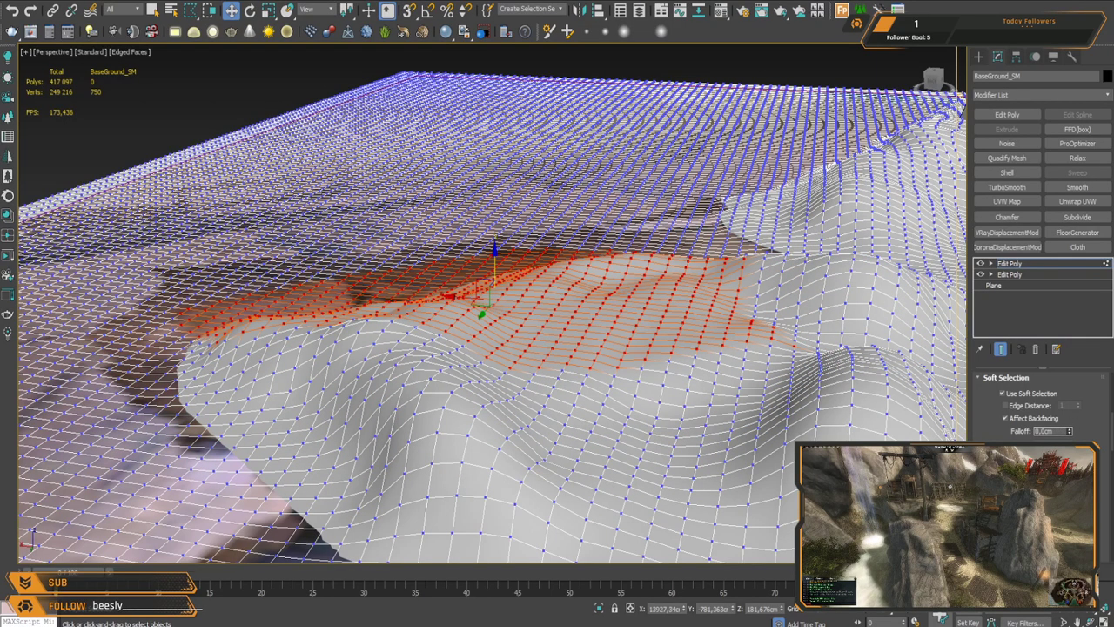
pyautogui.moveTo(1070, 431); pyautogui.dragTo(1069, 405)
# Step: Raise the selected vertices vertically to lift the Mine mound's top
pyautogui.moveTo(495, 260); pyautogui.dragTo(499, 228)
pyautogui.press('r')
pyautogui.hotkey('ctrl', 'z')
pyautogui.press('w')
pyautogui.hotkey('ctrl', 'y')
pyautogui.press('r')
pyautogui.press('w')
pyautogui.keyDown('alt'); pyautogui.moveTo(499, 228); pyautogui.dragTo(610, 345, button='middle'); pyautogui.keyUp('alt')
pyautogui.moveTo(746, 341)
pyautogui.keyDown('alt'); pyautogui.mouseDown(button='middle')
pyautogui.moveTo(720, 332)
pyautogui.moveTo(735, 322)
pyautogui.mouseUp(button='middle'); pyautogui.keyUp('alt')
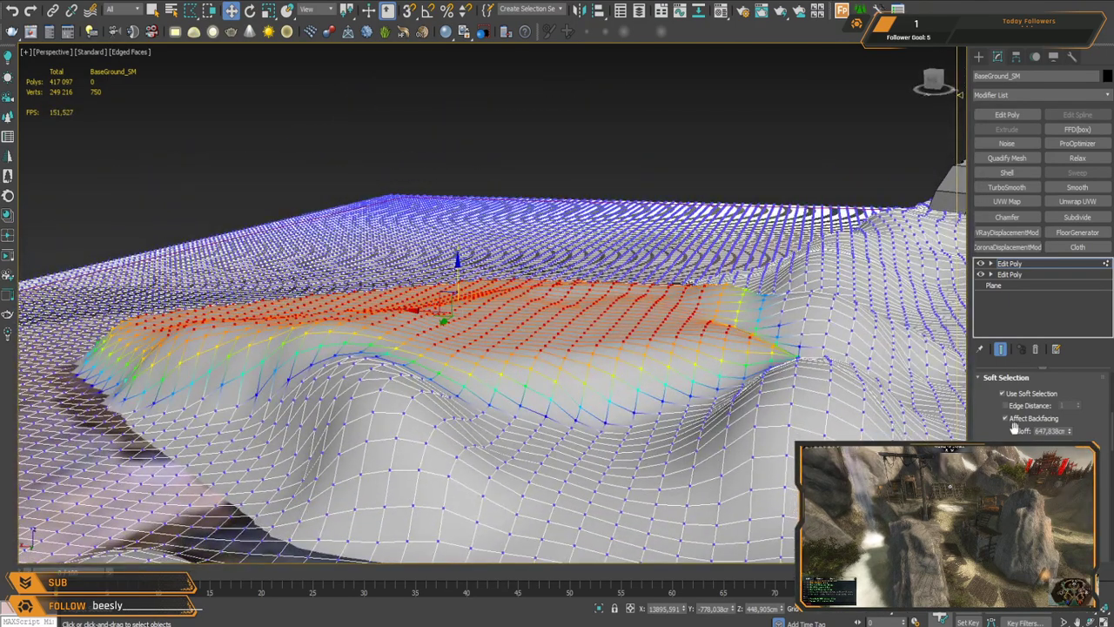
# Step: Turn off soft selection and Push/Pull the hollow between the mound's raised top and its front ridges
pyautogui.click(997, 394)
pyautogui.click(984, 378)
pyautogui.scroll(-3, 989, 426)
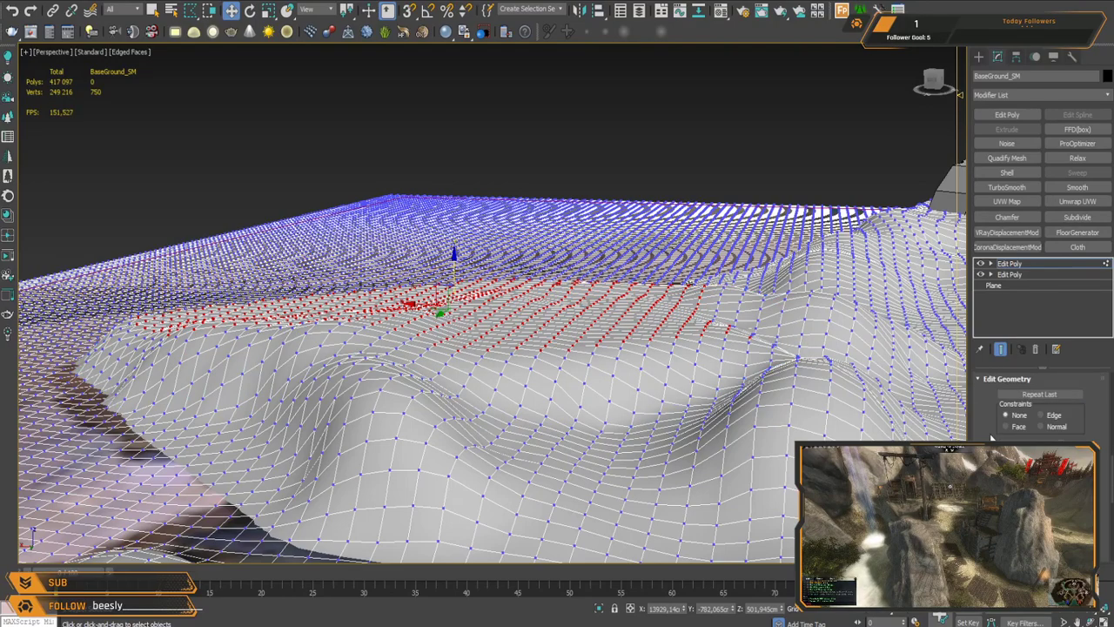
pyautogui.scroll(-3, 989, 437)
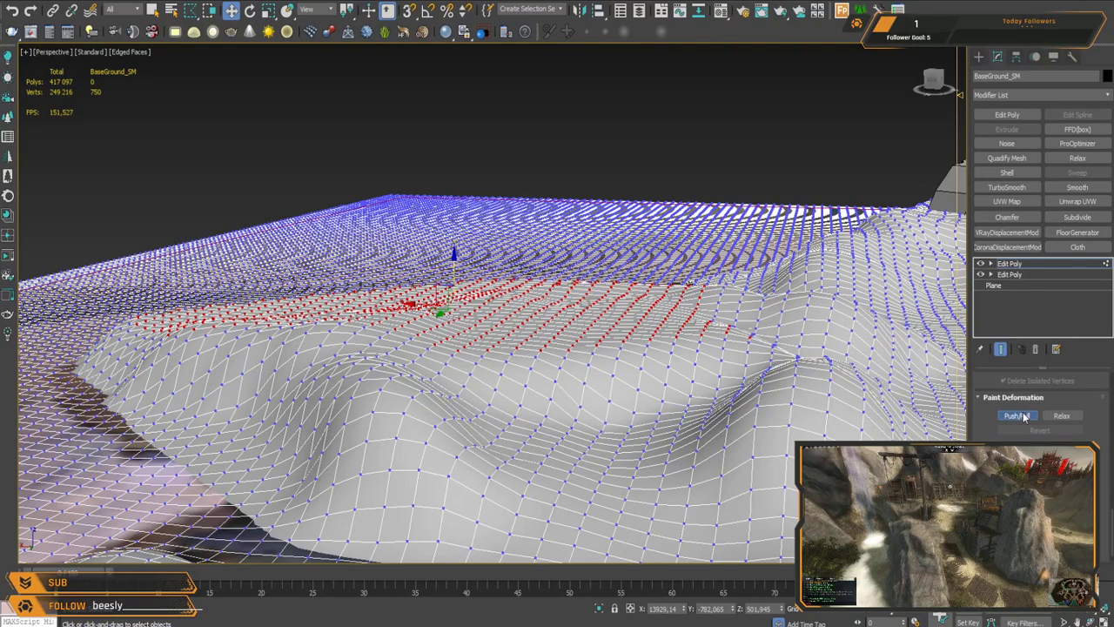
pyautogui.click(1018, 416)
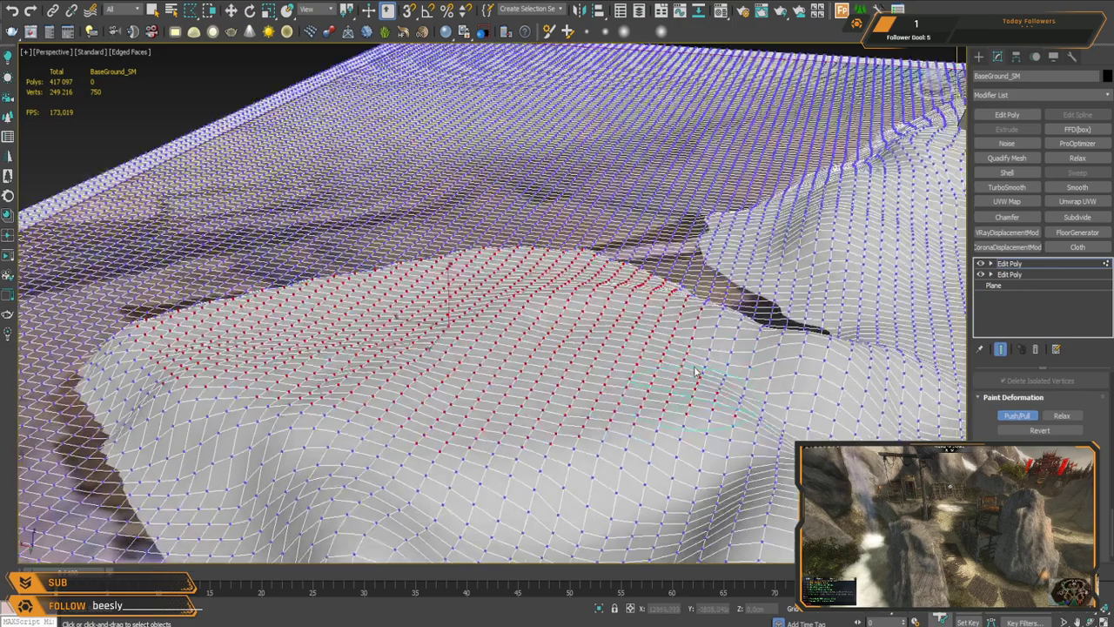
pyautogui.scroll(2, 717, 334)
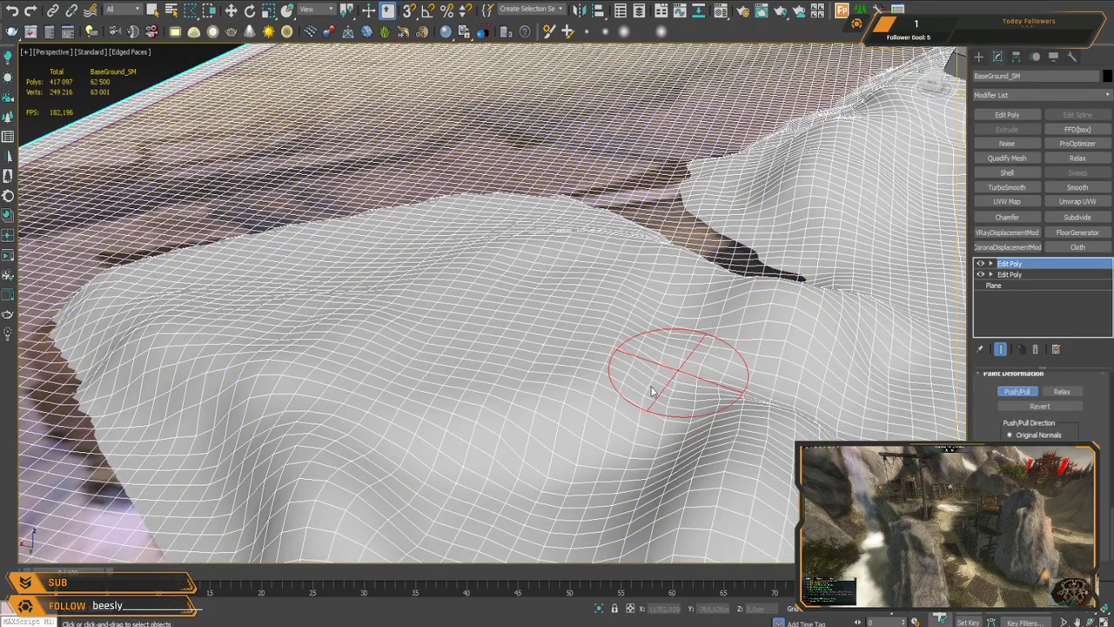
pyautogui.moveTo(609, 392)
pyautogui.mouseDown()
pyautogui.moveTo(499, 423)
pyautogui.moveTo(515, 424)
pyautogui.mouseUp()
pyautogui.moveTo(517, 426)
pyautogui.keyDown('alt'); pyautogui.mouseDown(button='middle')
pyautogui.moveTo(601, 313)
pyautogui.moveTo(627, 332)
pyautogui.moveTo(656, 267)
pyautogui.moveTo(562, 298)
pyautogui.moveTo(588, 290)
pyautogui.moveTo(609, 454)
pyautogui.moveTo(635, 319)
pyautogui.moveTo(631, 373)
pyautogui.mouseUp(button='middle'); pyautogui.keyUp('alt')
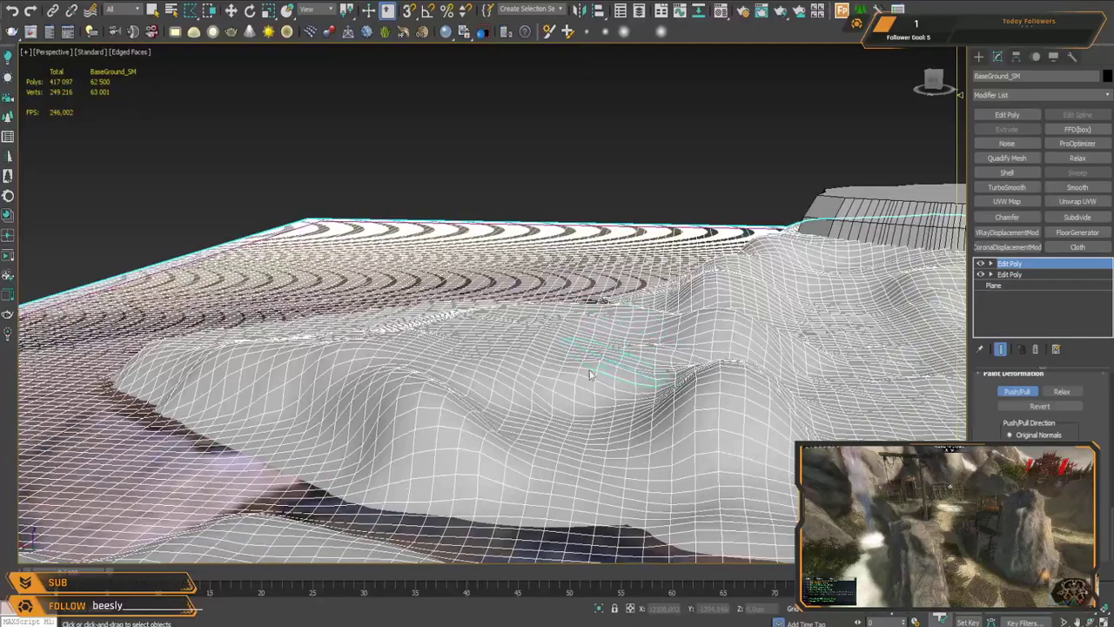
pyautogui.moveTo(514, 363)
pyautogui.mouseDown()
pyautogui.moveTo(459, 325)
pyautogui.moveTo(440, 341)
pyautogui.mouseUp()
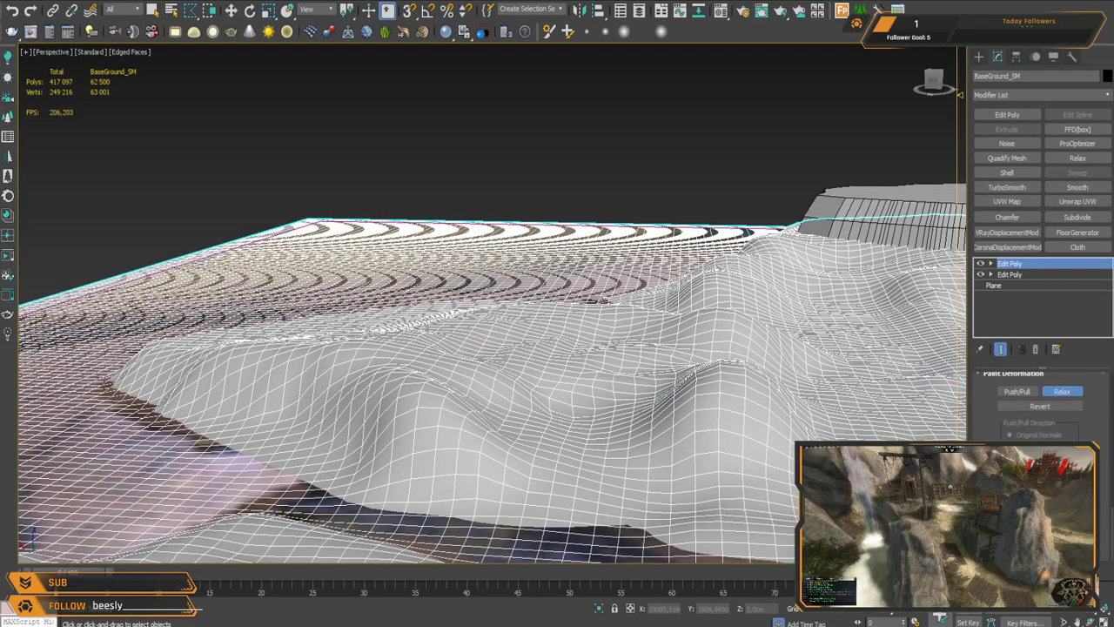
# Step: Relax the mound's raised top and the slopes running down to its front ridges
pyautogui.moveTo(677, 335)
pyautogui.mouseDown()
pyautogui.moveTo(592, 356)
pyautogui.moveTo(726, 366)
pyautogui.moveTo(542, 378)
pyautogui.moveTo(540, 357)
pyautogui.moveTo(484, 398)
pyautogui.moveTo(503, 383)
pyautogui.moveTo(634, 378)
pyautogui.mouseUp()
pyautogui.moveTo(634, 377)
pyautogui.keyDown('alt'); pyautogui.mouseDown(button='middle')
pyautogui.moveTo(460, 356)
pyautogui.moveTo(613, 336)
pyautogui.mouseUp(button='middle'); pyautogui.keyUp('alt')
pyautogui.moveTo(424, 326); pyautogui.dragTo(563, 420)
pyautogui.moveTo(563, 420)
pyautogui.keyDown('alt'); pyautogui.mouseDown(button='middle')
pyautogui.moveTo(611, 342)
pyautogui.moveTo(610, 307)
pyautogui.mouseUp(button='middle'); pyautogui.keyUp('alt')
pyautogui.moveTo(610, 307)
pyautogui.keyDown('alt'); pyautogui.mouseDown(button='middle')
pyautogui.moveTo(596, 331)
pyautogui.moveTo(566, 305)
pyautogui.mouseUp(button='middle'); pyautogui.keyUp('alt')
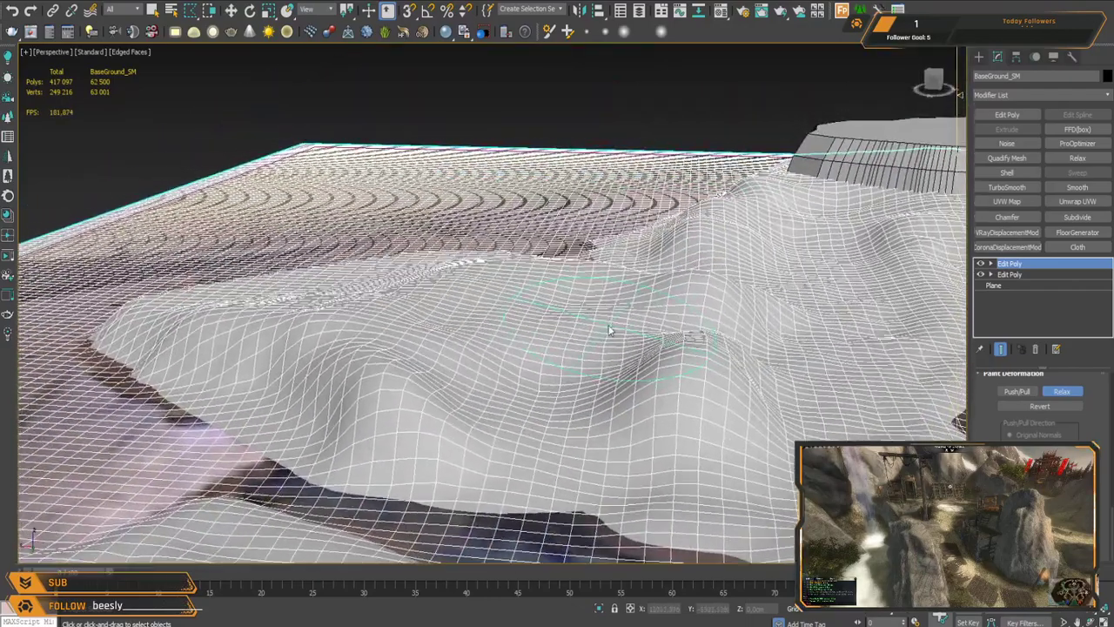
pyautogui.moveTo(558, 303)
pyautogui.mouseDown()
pyautogui.moveTo(568, 309)
pyautogui.moveTo(560, 289)
pyautogui.moveTo(490, 316)
pyautogui.moveTo(541, 348)
pyautogui.mouseUp()
pyautogui.moveTo(537, 331)
pyautogui.keyDown('alt'); pyautogui.mouseDown(button='middle')
pyautogui.moveTo(585, 333)
pyautogui.moveTo(591, 366)
pyautogui.moveTo(573, 351)
pyautogui.moveTo(581, 373)
pyautogui.moveTo(514, 345)
pyautogui.moveTo(543, 249)
pyautogui.moveTo(575, 277)
pyautogui.mouseUp(button='middle'); pyautogui.keyUp('alt')
# Step: Try filling the stream between the lower plateau and the Mine mound with a Push/Pull stroke
pyautogui.press('r')
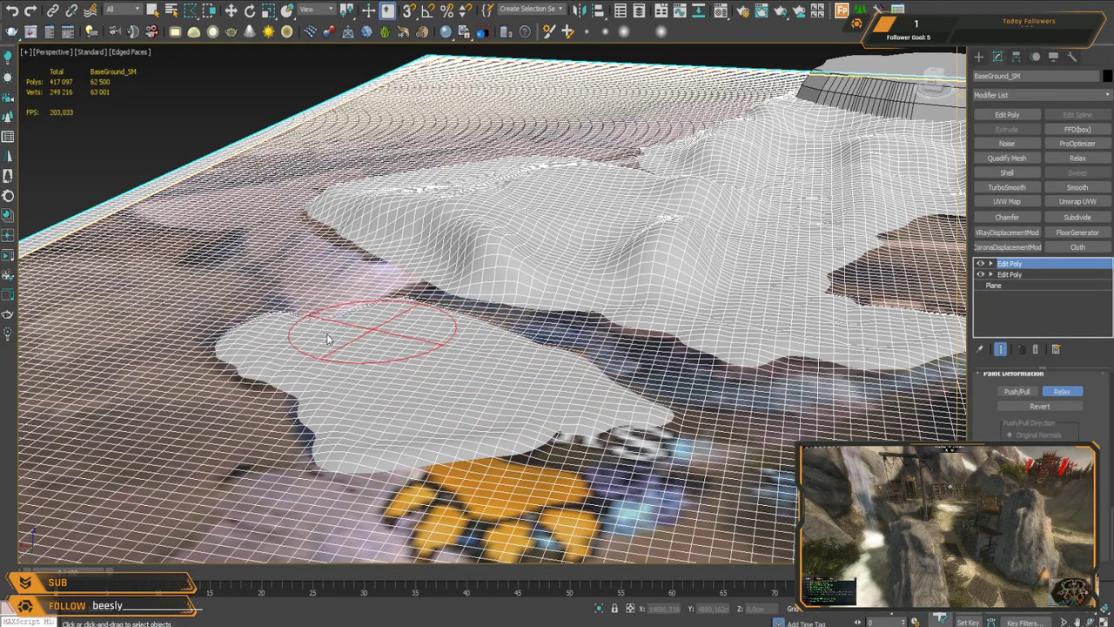
pyautogui.scroll(3, 483, 355)
pyautogui.moveTo(483, 355)
pyautogui.mouseDown(button='middle')
pyautogui.moveTo(605, 381)
pyautogui.moveTo(574, 357)
pyautogui.moveTo(585, 305)
pyautogui.mouseUp(button='middle')
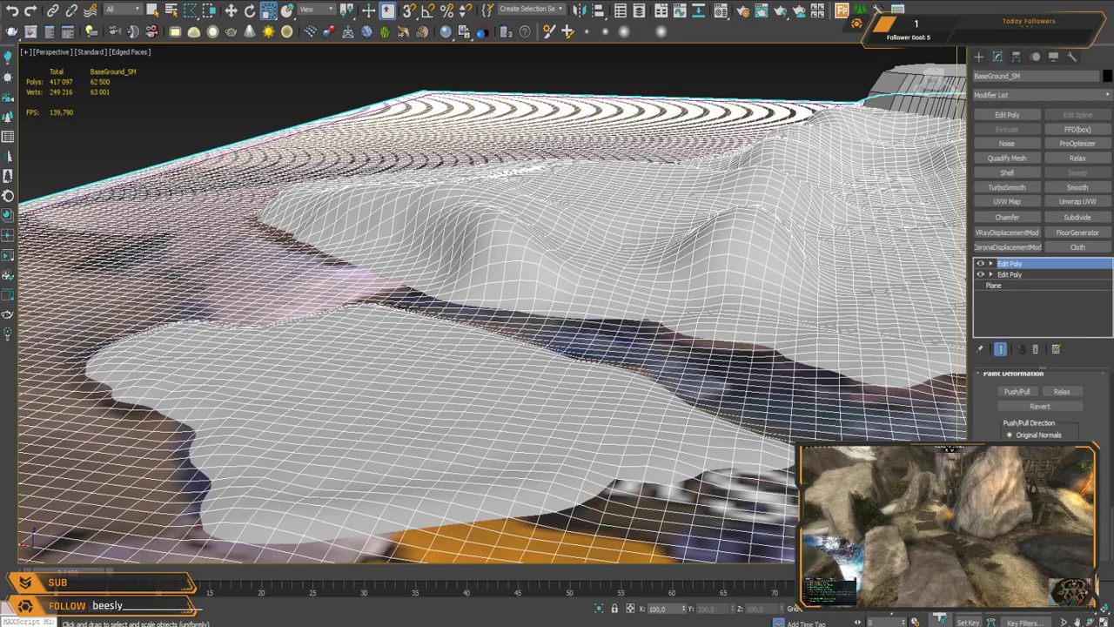
pyautogui.keyDown('alt'); pyautogui.moveTo(580, 322); pyautogui.dragTo(623, 294, button='middle'); pyautogui.keyUp('alt')
pyautogui.scroll(3, 623, 294)
pyautogui.click(1016, 393)
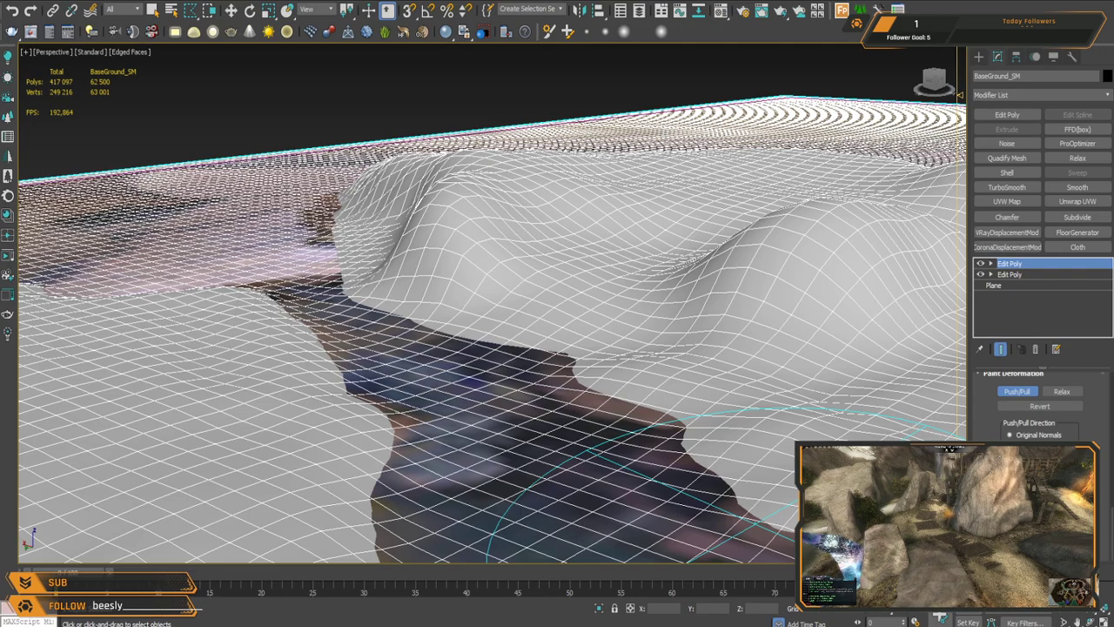
pyautogui.moveTo(635, 364); pyautogui.dragTo(640, 349, button='middle')
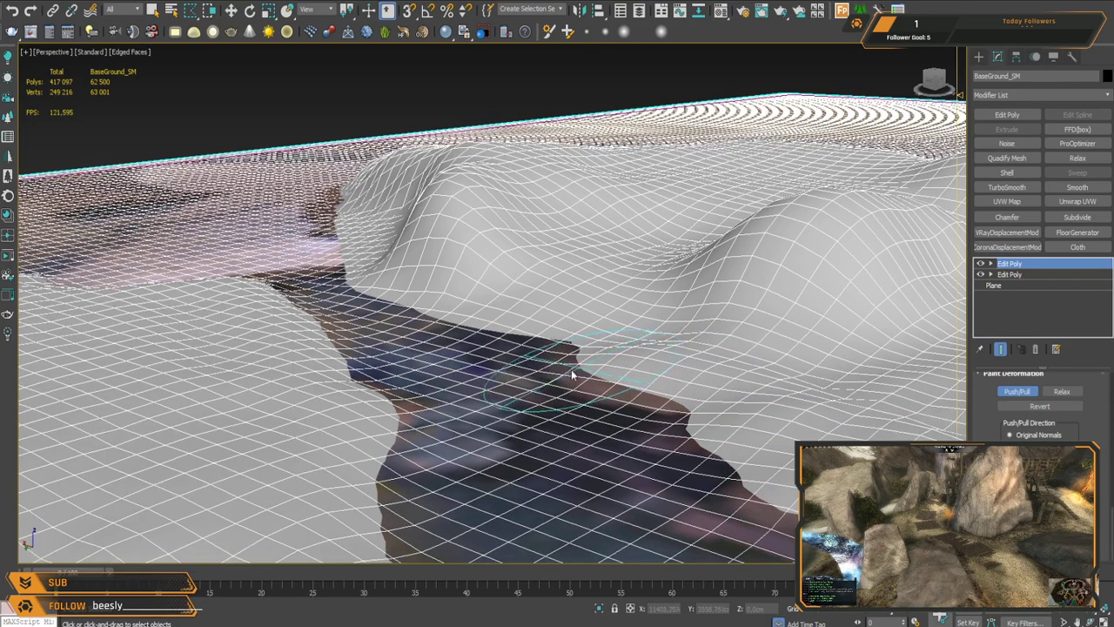
pyautogui.moveTo(495, 350)
pyautogui.mouseDown()
pyautogui.moveTo(637, 411)
pyautogui.moveTo(610, 387)
pyautogui.mouseUp()
pyautogui.hotkey('ctrl', 'z')
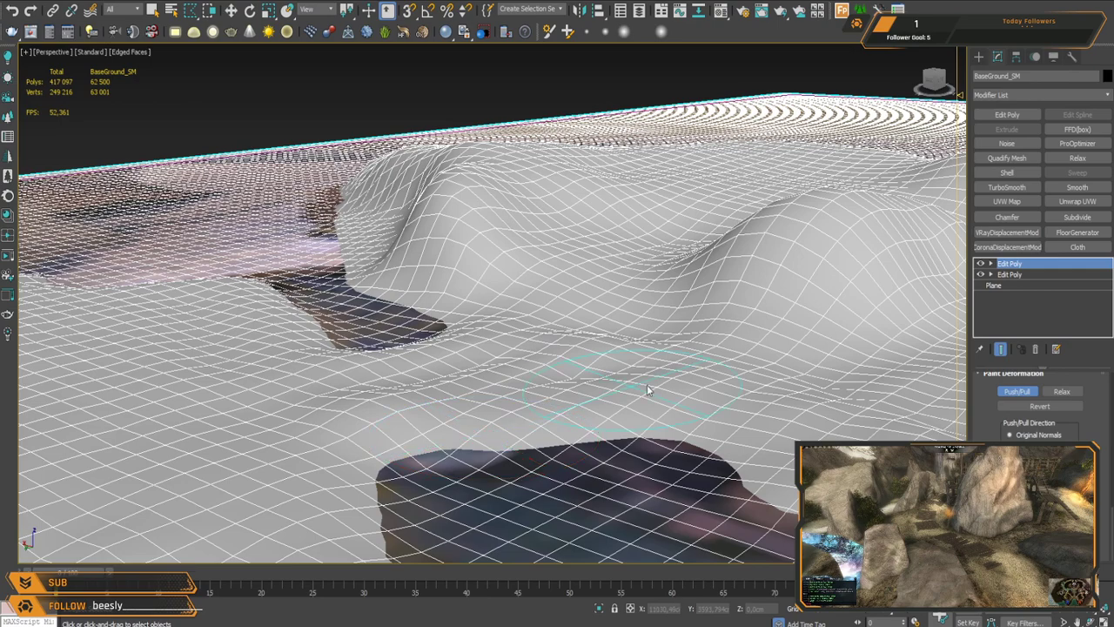
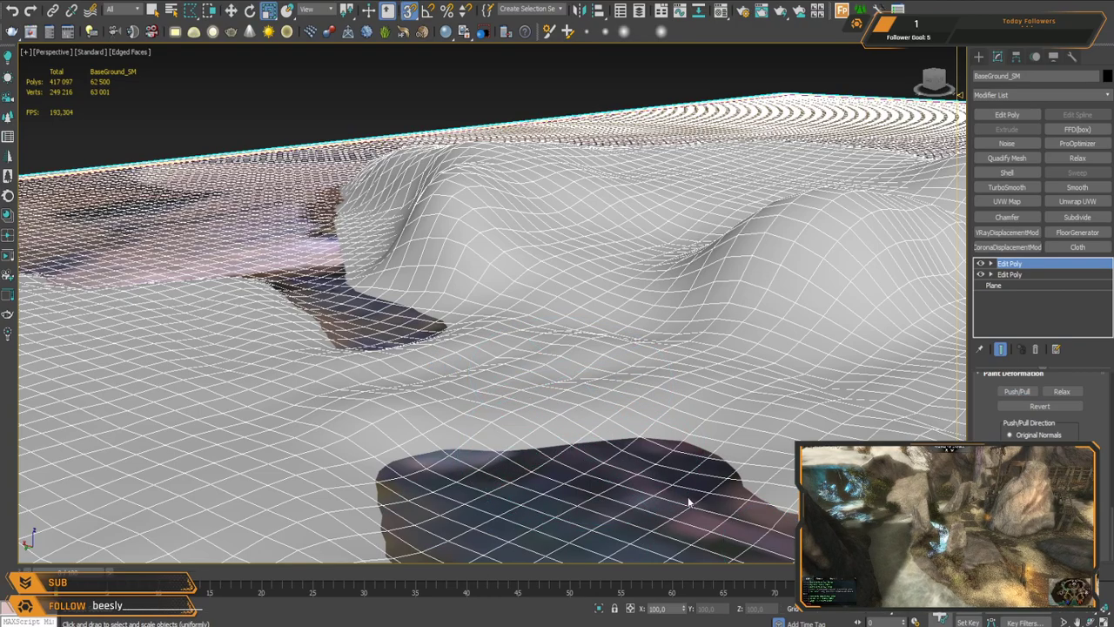
# Step: Push/Pull a small bump beside the stream crossing and build up the ground between it and the mound's ridges
pyautogui.moveTo(617, 356); pyautogui.dragTo(508, 349, button='middle')
pyautogui.moveTo(535, 411); pyautogui.dragTo(609, 304, button='middle')
pyautogui.scroll(6, 480, 299)
pyautogui.scroll(-4, 599, 236)
pyautogui.moveTo(610, 305); pyautogui.dragTo(526, 357, button='middle')
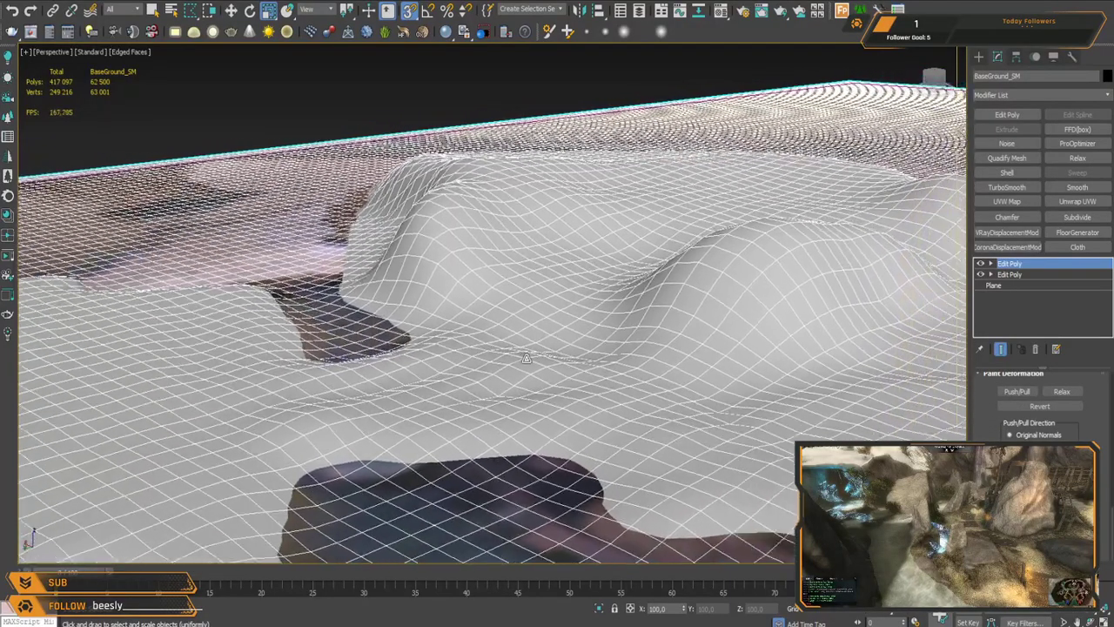
pyautogui.moveTo(539, 330); pyautogui.dragTo(554, 336)
pyautogui.moveTo(571, 257)
pyautogui.mouseDown()
pyautogui.moveTo(578, 249)
pyautogui.moveTo(573, 346)
pyautogui.moveTo(535, 302)
pyautogui.mouseUp()
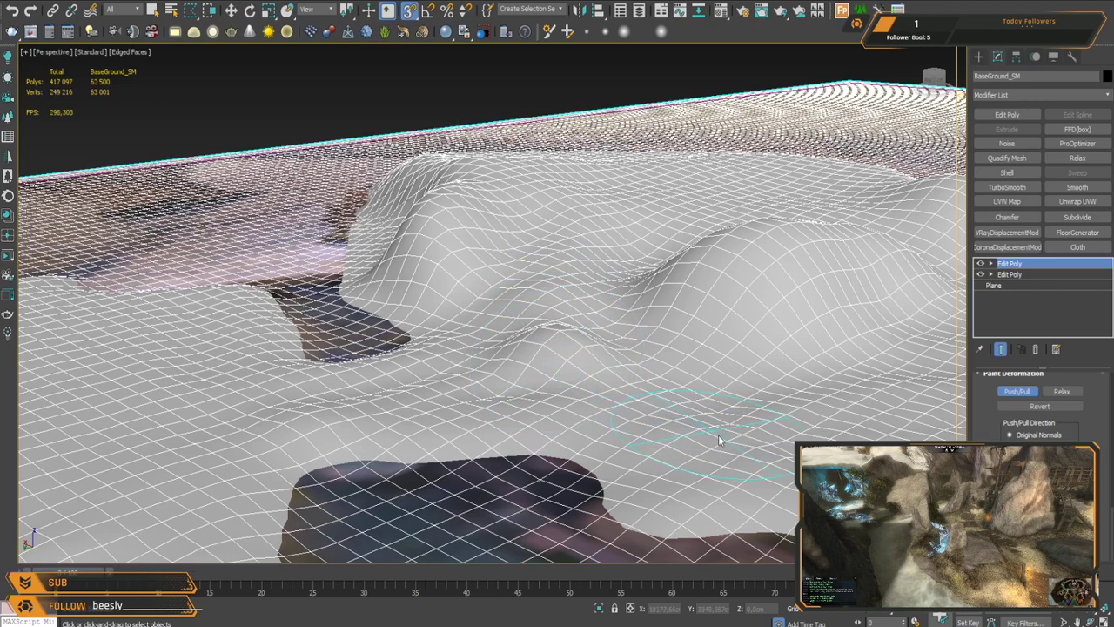
pyautogui.moveTo(628, 402); pyautogui.dragTo(693, 416)
pyautogui.moveTo(514, 318); pyautogui.dragTo(516, 247)
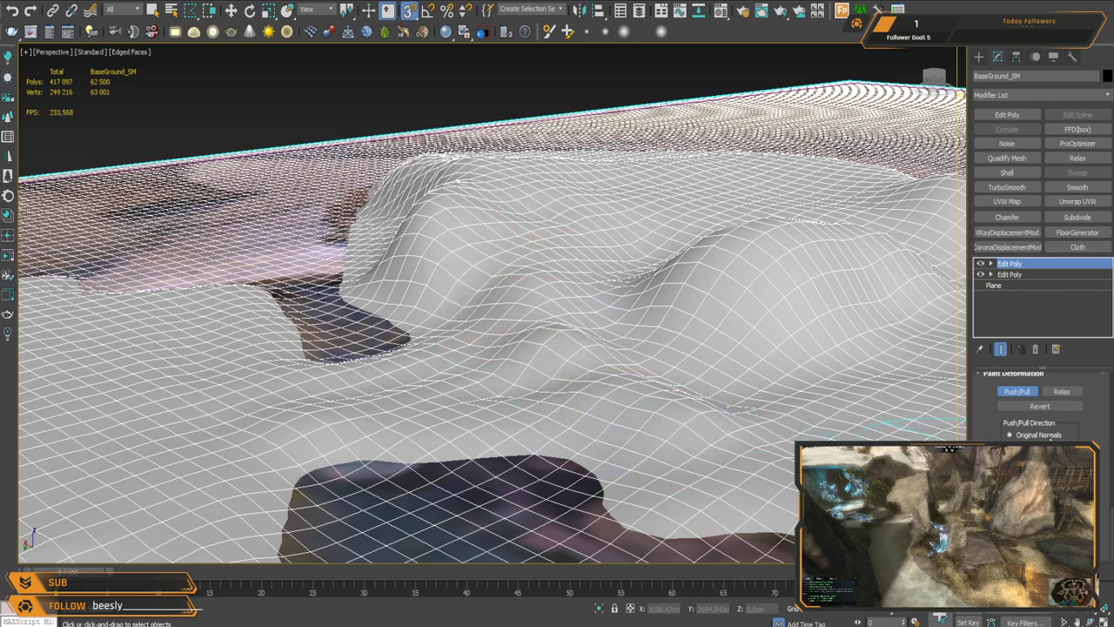
# Step: Relax the bump and the slope behind it, and try another Push/Pull stroke over the stream crossing
pyautogui.moveTo(617, 383)
pyautogui.mouseDown()
pyautogui.moveTo(615, 392)
pyautogui.moveTo(701, 420)
pyautogui.moveTo(666, 421)
pyautogui.moveTo(589, 378)
pyautogui.moveTo(557, 300)
pyautogui.moveTo(603, 219)
pyautogui.moveTo(625, 355)
pyautogui.mouseUp()
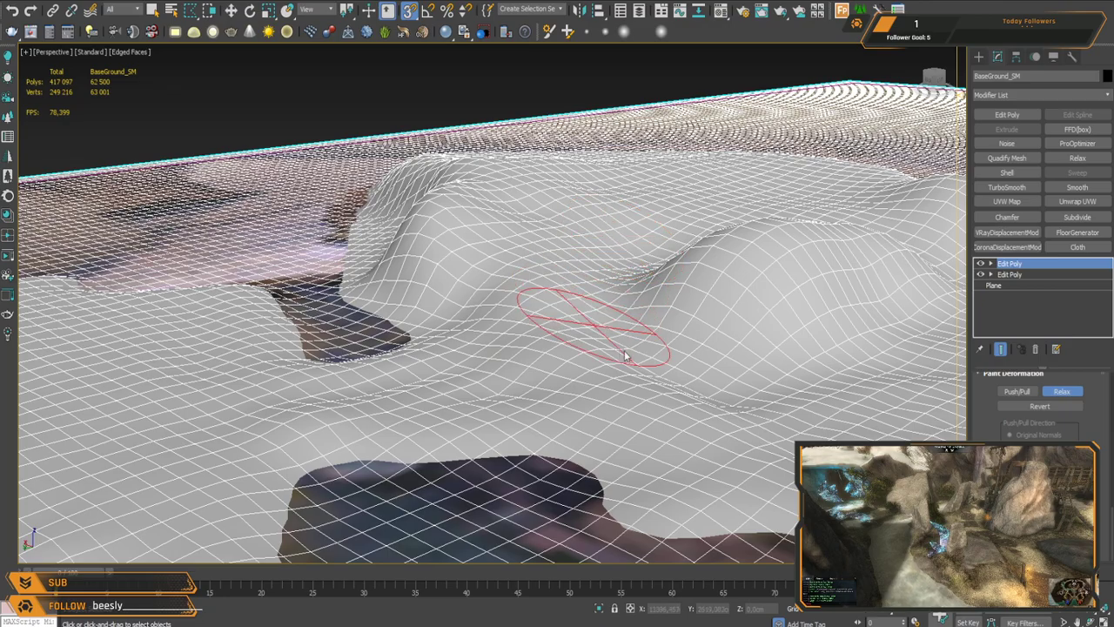
pyautogui.moveTo(535, 270)
pyautogui.mouseDown()
pyautogui.moveTo(590, 376)
pyautogui.moveTo(573, 235)
pyautogui.mouseUp()
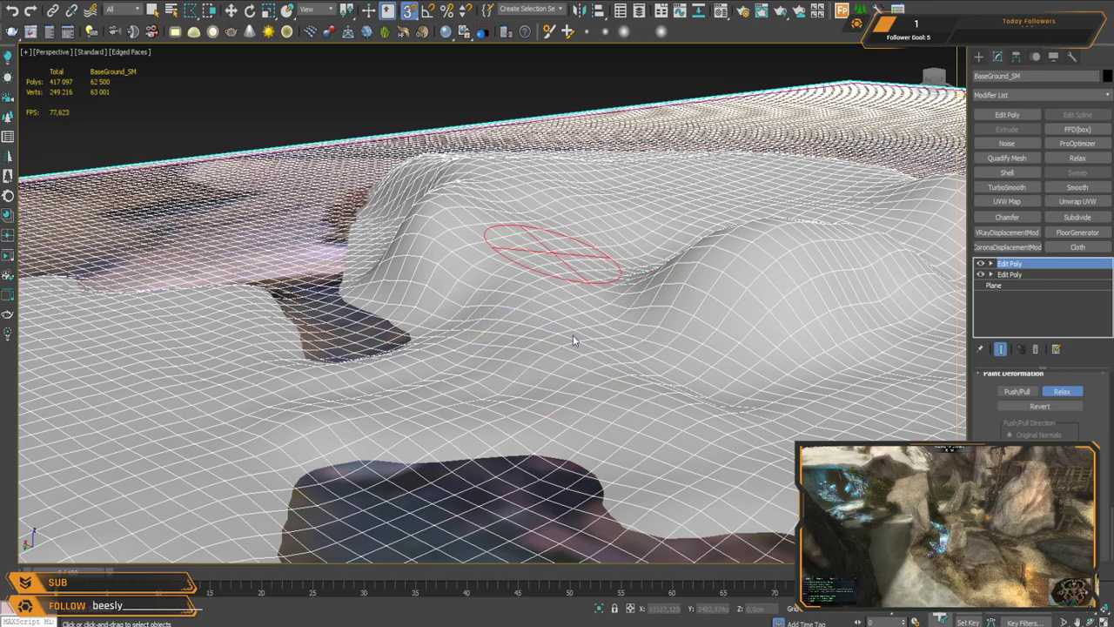
pyautogui.moveTo(538, 322)
pyautogui.mouseDown()
pyautogui.moveTo(617, 251)
pyautogui.moveTo(602, 300)
pyautogui.mouseUp()
pyautogui.moveTo(534, 333)
pyautogui.mouseDown(button='middle')
pyautogui.moveTo(648, 353)
pyautogui.moveTo(654, 288)
pyautogui.moveTo(664, 313)
pyautogui.moveTo(575, 344)
pyautogui.mouseUp(button='middle')
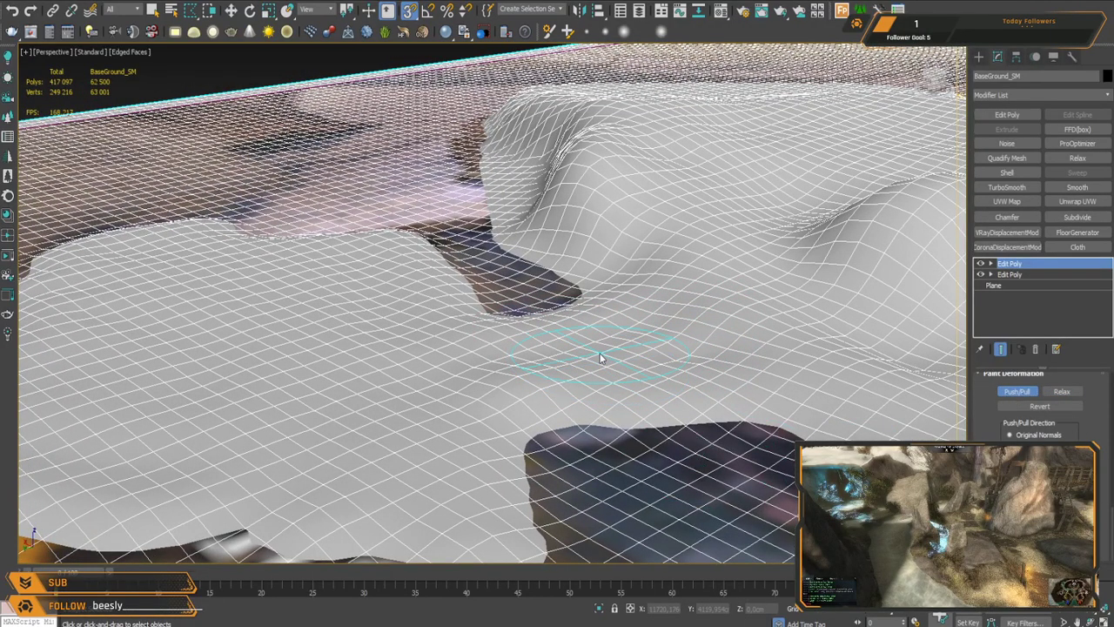
pyautogui.moveTo(567, 326)
pyautogui.mouseDown()
pyautogui.moveTo(615, 399)
pyautogui.moveTo(552, 299)
pyautogui.mouseUp()
pyautogui.keyDown('alt'); pyautogui.moveTo(552, 299); pyautogui.dragTo(579, 345, button='middle'); pyautogui.keyUp('alt')
# Step: Push/Pull a narrow raised bank from the lower plateau's corner along the outer side of the stream
pyautogui.moveTo(705, 419)
pyautogui.mouseDown(button='middle')
pyautogui.moveTo(557, 302)
pyautogui.moveTo(572, 320)
pyautogui.moveTo(567, 360)
pyautogui.moveTo(505, 371)
pyautogui.mouseUp(button='middle')
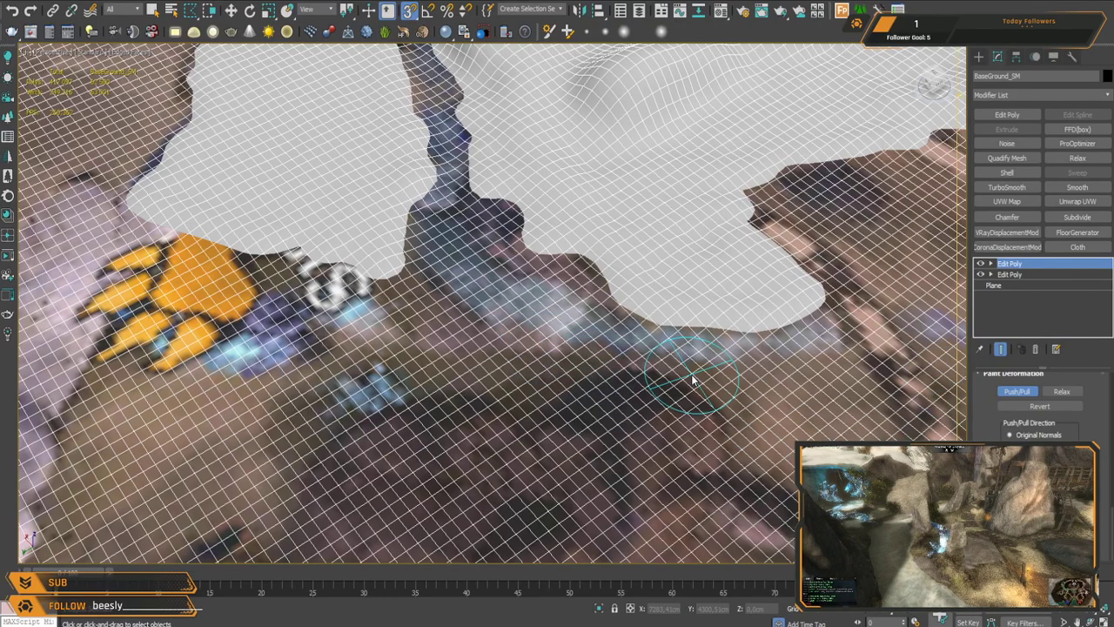
pyautogui.moveTo(444, 284); pyautogui.dragTo(444, 289, button='middle')
pyautogui.moveTo(400, 242)
pyautogui.mouseDown()
pyautogui.moveTo(406, 312)
pyautogui.moveTo(428, 301)
pyautogui.moveTo(457, 374)
pyautogui.mouseUp()
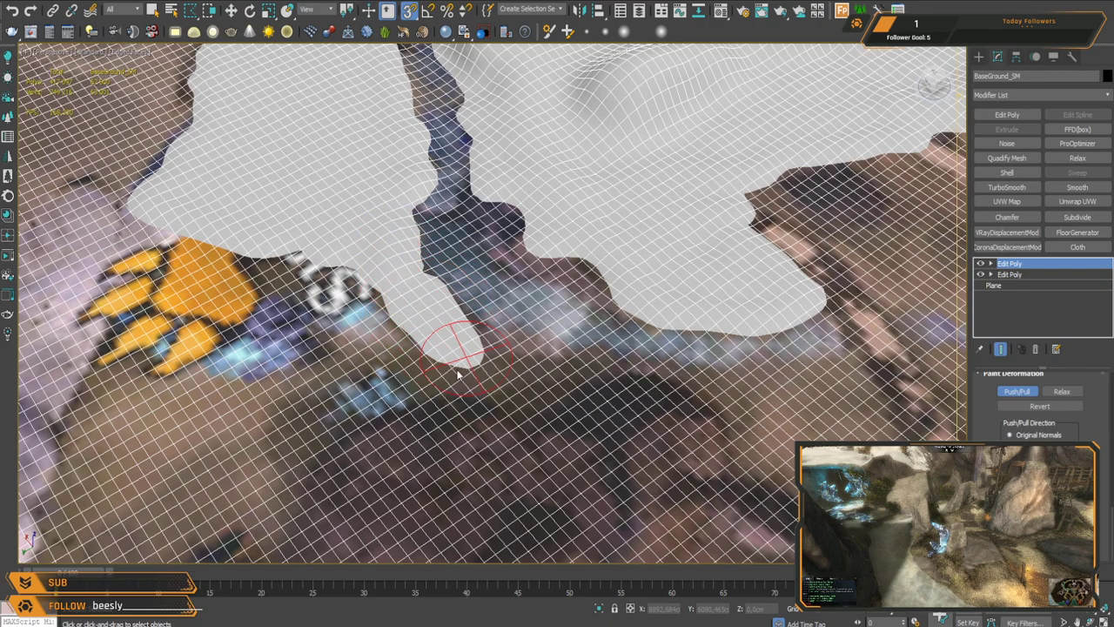
pyautogui.moveTo(693, 407); pyautogui.dragTo(531, 369, button='middle')
pyautogui.moveTo(691, 348)
pyautogui.mouseDown()
pyautogui.moveTo(538, 357)
pyautogui.moveTo(426, 335)
pyautogui.moveTo(327, 334)
pyautogui.mouseUp()
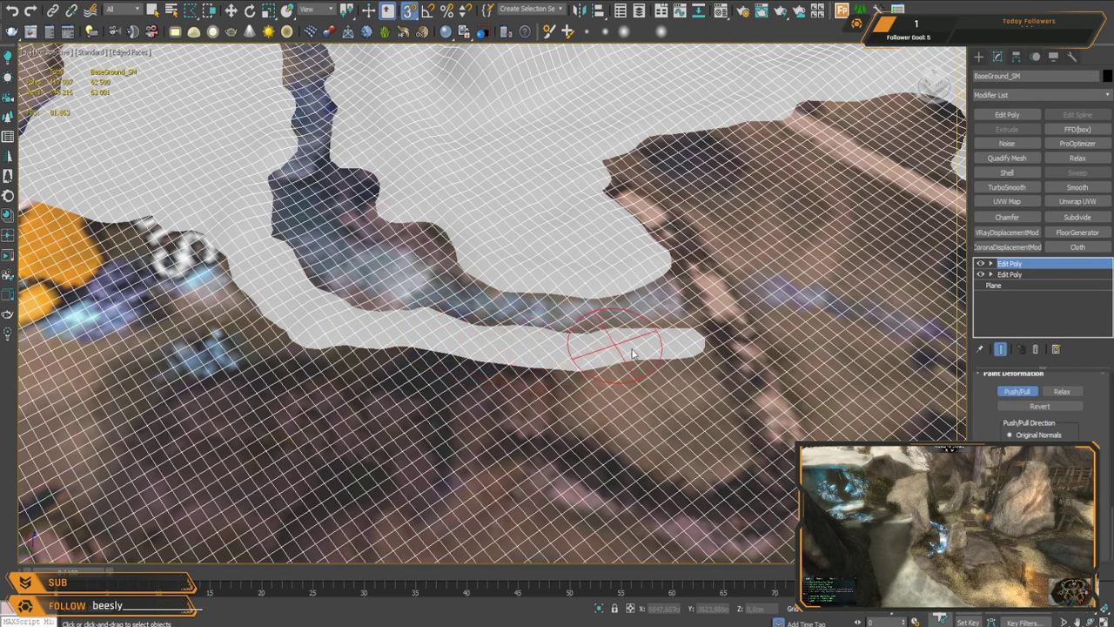
# Step: Push/Pull the narrow raised bank around the stream's lower end and back toward the Mine mound
pyautogui.moveTo(735, 370)
pyautogui.mouseDown(button='middle')
pyautogui.moveTo(580, 360)
pyautogui.moveTo(564, 407)
pyautogui.mouseUp(button='middle')
pyautogui.moveTo(515, 316)
pyautogui.mouseDown()
pyautogui.moveTo(642, 299)
pyautogui.moveTo(754, 322)
pyautogui.moveTo(784, 295)
pyautogui.moveTo(749, 242)
pyautogui.moveTo(575, 205)
pyautogui.moveTo(488, 201)
pyautogui.moveTo(342, 238)
pyautogui.mouseUp()
pyautogui.moveTo(500, 412)
pyautogui.keyDown('alt'); pyautogui.mouseDown(button='middle')
pyautogui.moveTo(524, 388)
pyautogui.moveTo(522, 372)
pyautogui.moveTo(680, 235)
pyautogui.moveTo(805, 157)
pyautogui.mouseUp(button='middle'); pyautogui.keyUp('alt')
pyautogui.scroll(-3, 505, 410)
pyautogui.moveTo(683, 200); pyautogui.dragTo(697, 298, button='middle')
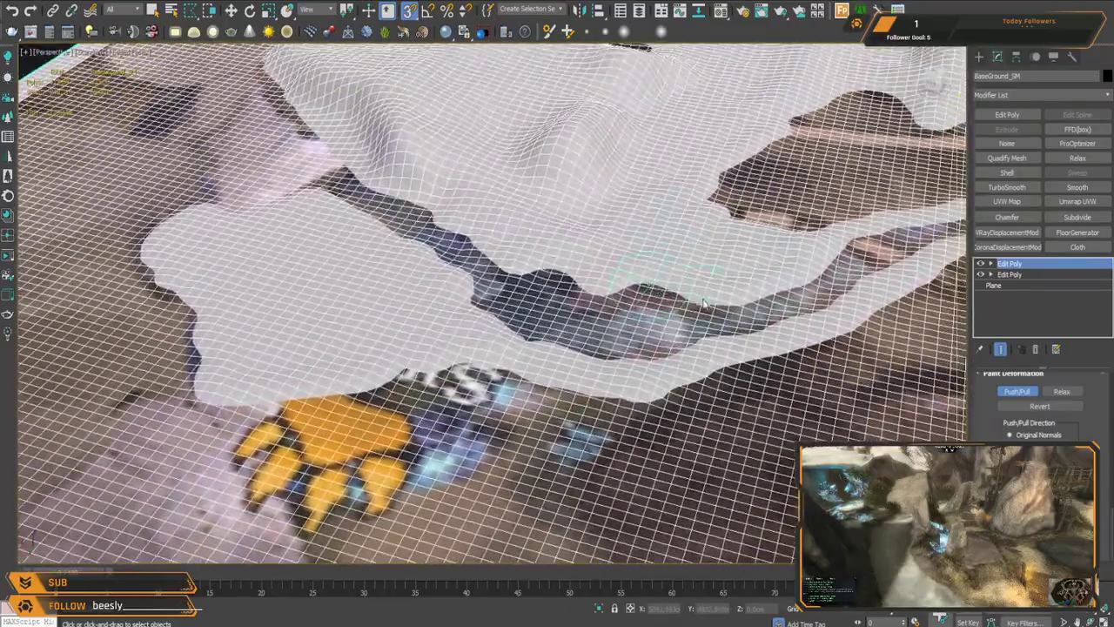
# Step: Push/Pull the ground around the stream's upper end, joining the lower plateau to the Mine mound's outer slope
pyautogui.moveTo(431, 283)
pyautogui.mouseDown(button='middle')
pyautogui.moveTo(508, 301)
pyautogui.moveTo(489, 341)
pyautogui.moveTo(555, 423)
pyautogui.moveTo(545, 334)
pyautogui.moveTo(459, 341)
pyautogui.mouseUp(button='middle')
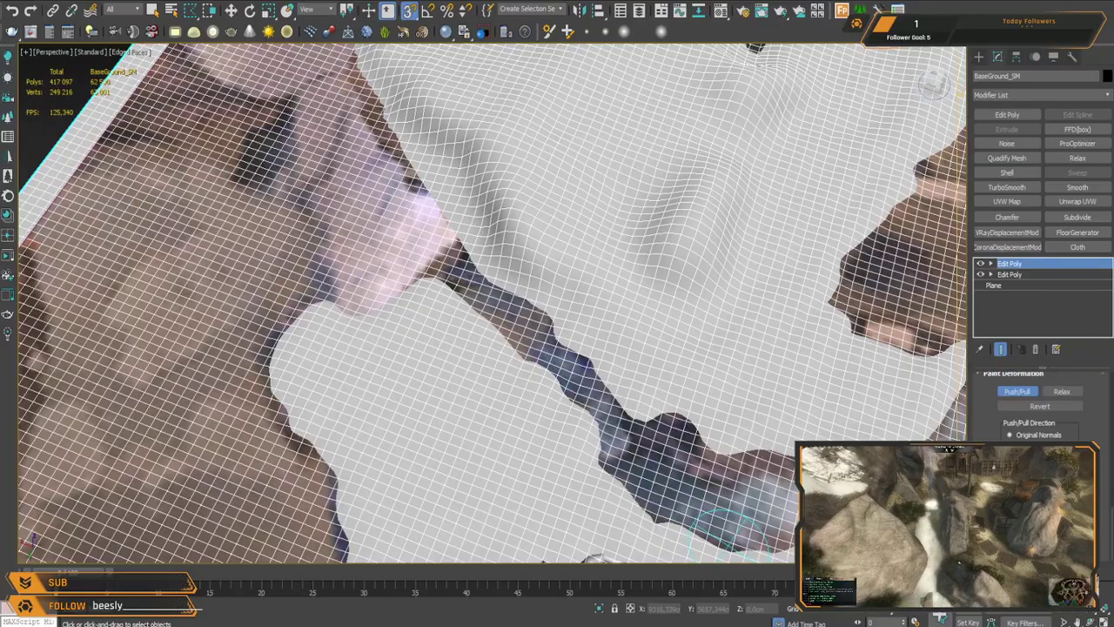
pyautogui.moveTo(560, 373)
pyautogui.keyDown('alt'); pyautogui.mouseDown(button='middle')
pyautogui.moveTo(432, 346)
pyautogui.moveTo(523, 368)
pyautogui.moveTo(564, 364)
pyautogui.mouseUp(button='middle'); pyautogui.keyUp('alt')
pyautogui.scroll(-3, 411, 277)
pyautogui.keyDown('alt'); pyautogui.moveTo(411, 277); pyautogui.dragTo(488, 322, button='middle'); pyautogui.keyUp('alt')
pyautogui.moveTo(487, 322); pyautogui.dragTo(542, 388, button='middle')
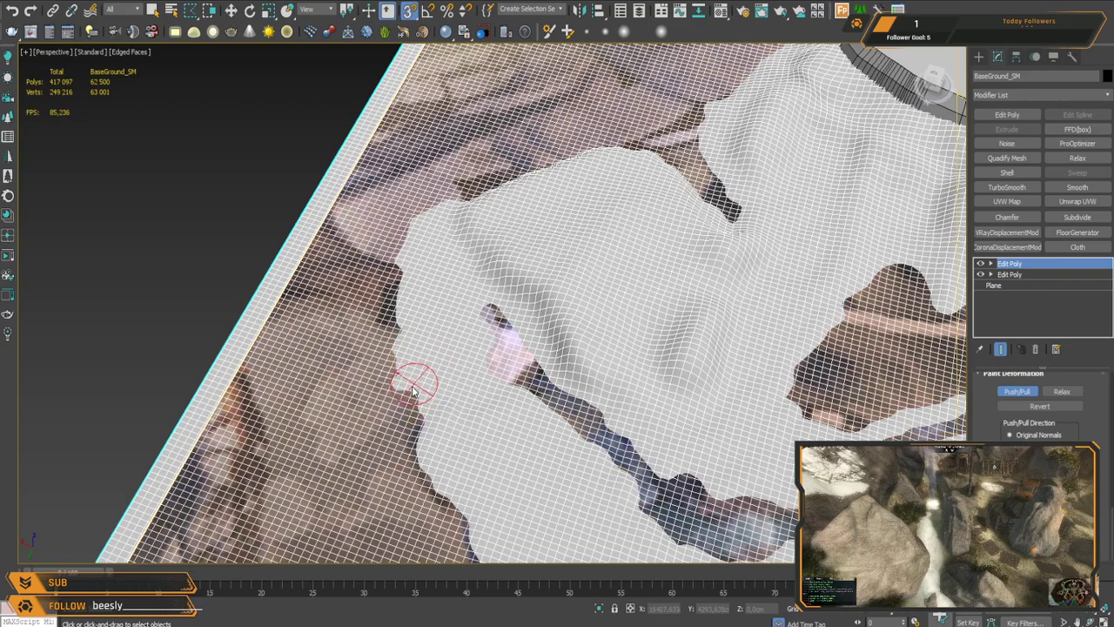
# Step: Examine the raised ground around the stream's upper end and along its banks
pyautogui.moveTo(592, 453); pyautogui.dragTo(470, 183, button='middle')
pyautogui.scroll(5, 496, 178)
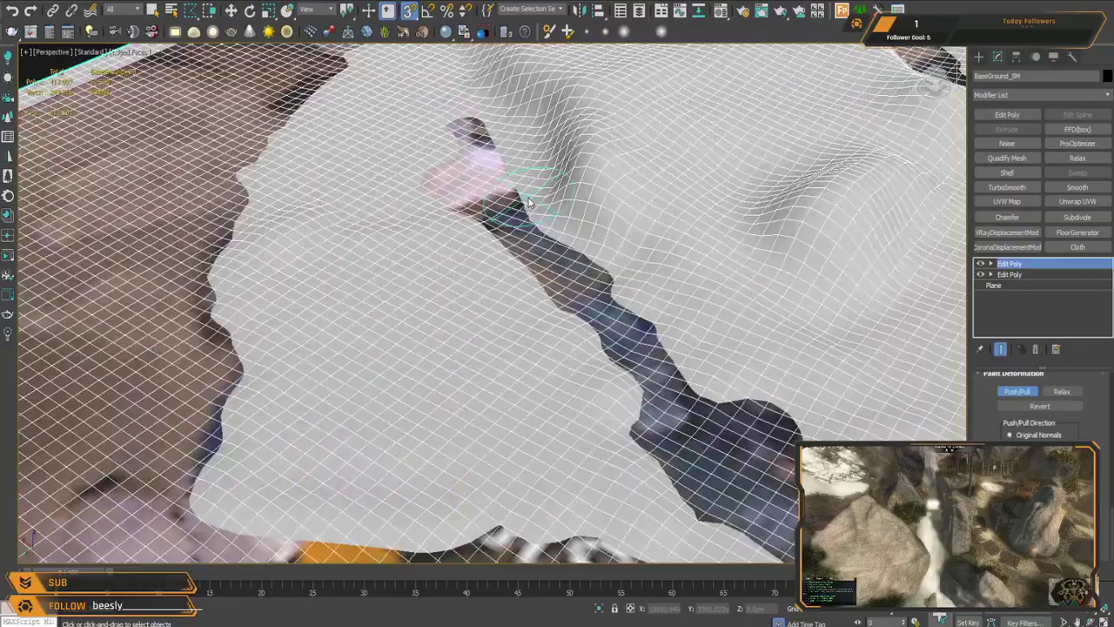
pyautogui.moveTo(543, 223); pyautogui.dragTo(515, 245, button='middle')
pyautogui.scroll(-3, 539, 320)
pyautogui.keyDown('alt'); pyautogui.moveTo(539, 321); pyautogui.dragTo(607, 196, button='middle'); pyautogui.keyUp('alt')
pyautogui.keyDown('alt'); pyautogui.moveTo(608, 196); pyautogui.dragTo(597, 305, button='middle'); pyautogui.keyUp('alt')
pyautogui.scroll(-4, 600, 288)
pyautogui.moveTo(604, 268); pyautogui.dragTo(567, 307, button='middle')
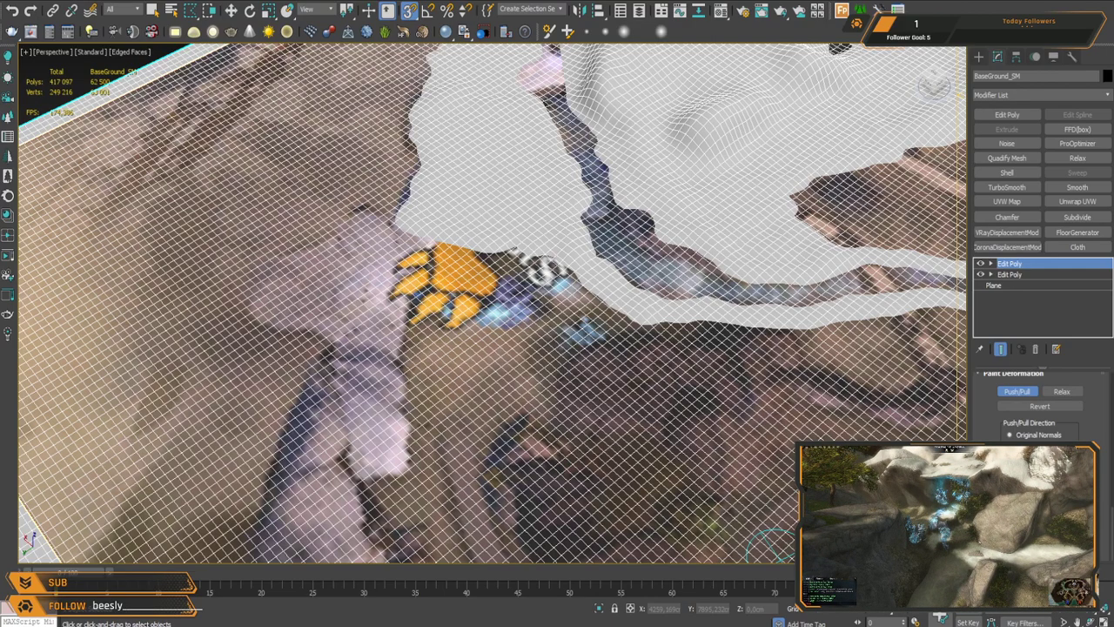
# Step: Push/Pull the ground over the orange paw marker and the neighbouring rocks, extending the lower plateau outward
pyautogui.moveTo(530, 253); pyautogui.dragTo(563, 339, button='middle')
pyautogui.scroll(4, 577, 299)
pyautogui.scroll(-5, 563, 338)
pyautogui.keyDown('alt'); pyautogui.moveTo(615, 253); pyautogui.dragTo(588, 281, button='middle'); pyautogui.keyUp('alt')
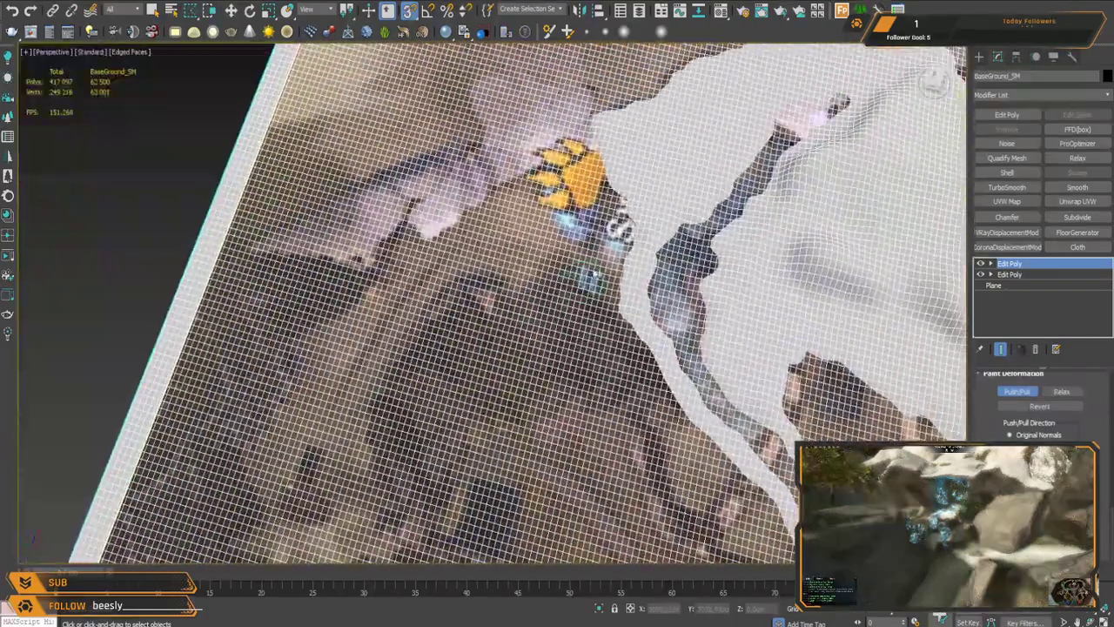
pyautogui.scroll(3, 613, 210)
pyautogui.moveTo(634, 242); pyautogui.dragTo(569, 319, button='middle')
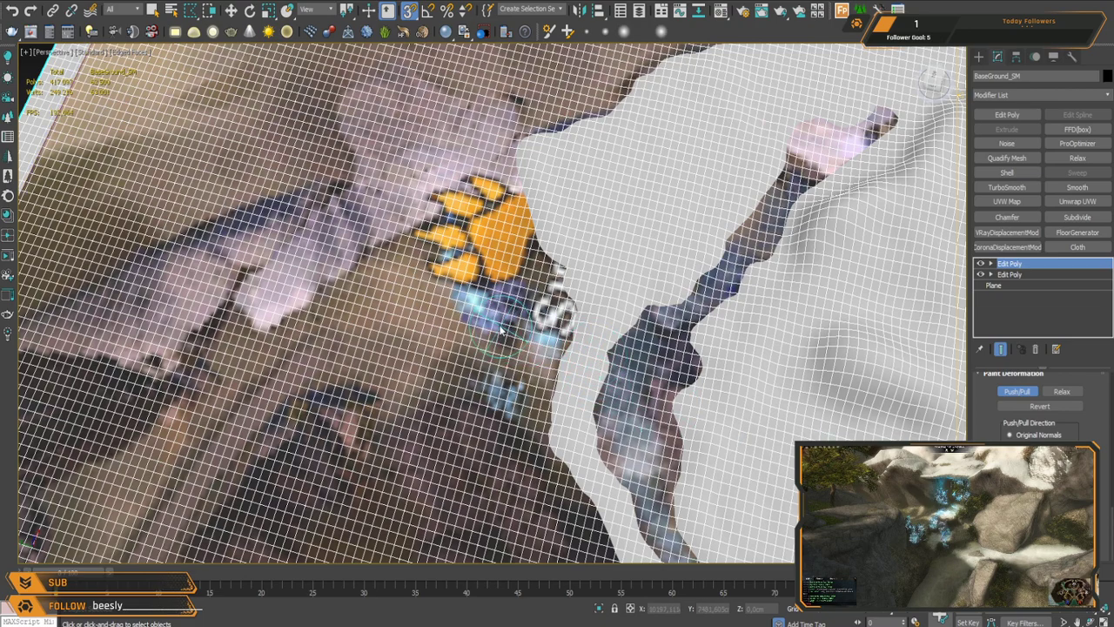
pyautogui.moveTo(540, 346)
pyautogui.mouseDown()
pyautogui.moveTo(504, 222)
pyautogui.moveTo(513, 148)
pyautogui.moveTo(405, 91)
pyautogui.moveTo(345, 131)
pyautogui.moveTo(375, 122)
pyautogui.moveTo(362, 143)
pyautogui.moveTo(398, 130)
pyautogui.moveTo(424, 177)
pyautogui.moveTo(370, 178)
pyautogui.moveTo(261, 287)
pyautogui.moveTo(354, 226)
pyautogui.moveTo(490, 182)
pyautogui.moveTo(291, 281)
pyautogui.moveTo(447, 251)
pyautogui.moveTo(496, 263)
pyautogui.moveTo(480, 296)
pyautogui.mouseUp()
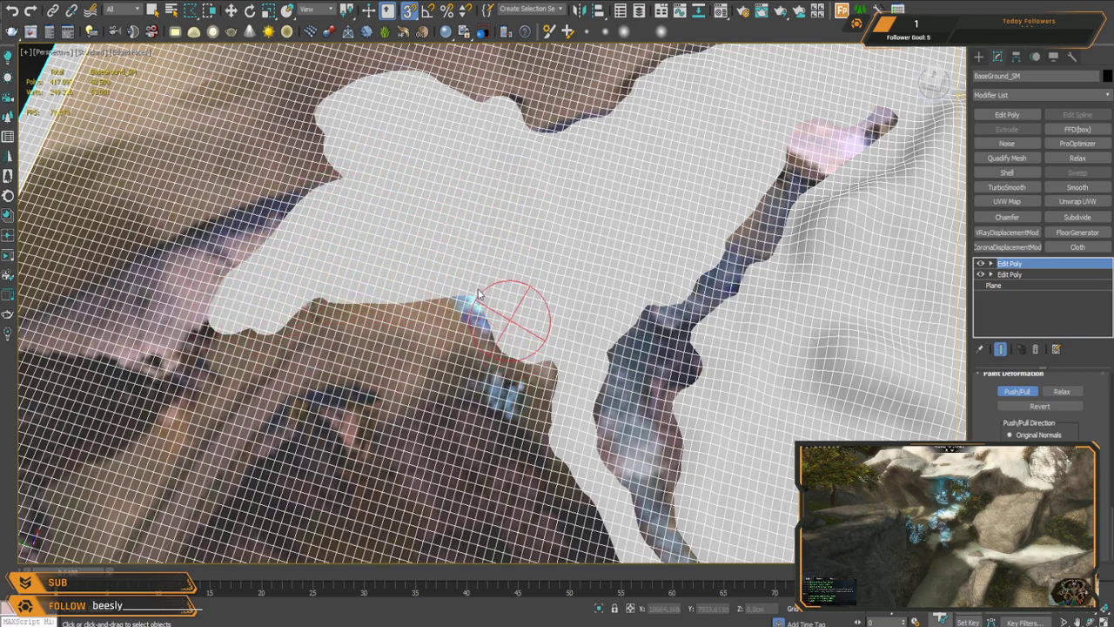
pyautogui.moveTo(546, 350)
pyautogui.mouseDown()
pyautogui.moveTo(527, 392)
pyautogui.moveTo(493, 340)
pyautogui.moveTo(451, 327)
pyautogui.moveTo(383, 396)
pyautogui.moveTo(348, 299)
pyautogui.moveTo(342, 424)
pyautogui.moveTo(292, 335)
pyautogui.moveTo(235, 361)
pyautogui.moveTo(213, 401)
pyautogui.moveTo(258, 451)
pyautogui.moveTo(193, 377)
pyautogui.moveTo(184, 387)
pyautogui.mouseUp()
# Step: Push/Pull a wide raised band from the extended plateau along the rocks toward the back of the Keep
pyautogui.moveTo(442, 343)
pyautogui.keyDown('alt'); pyautogui.mouseDown(button='middle')
pyautogui.moveTo(427, 354)
pyautogui.moveTo(444, 225)
pyautogui.moveTo(552, 281)
pyautogui.moveTo(523, 313)
pyautogui.moveTo(567, 304)
pyautogui.moveTo(579, 353)
pyautogui.mouseUp(button='middle'); pyautogui.keyUp('alt')
pyautogui.scroll(12, 579, 353)
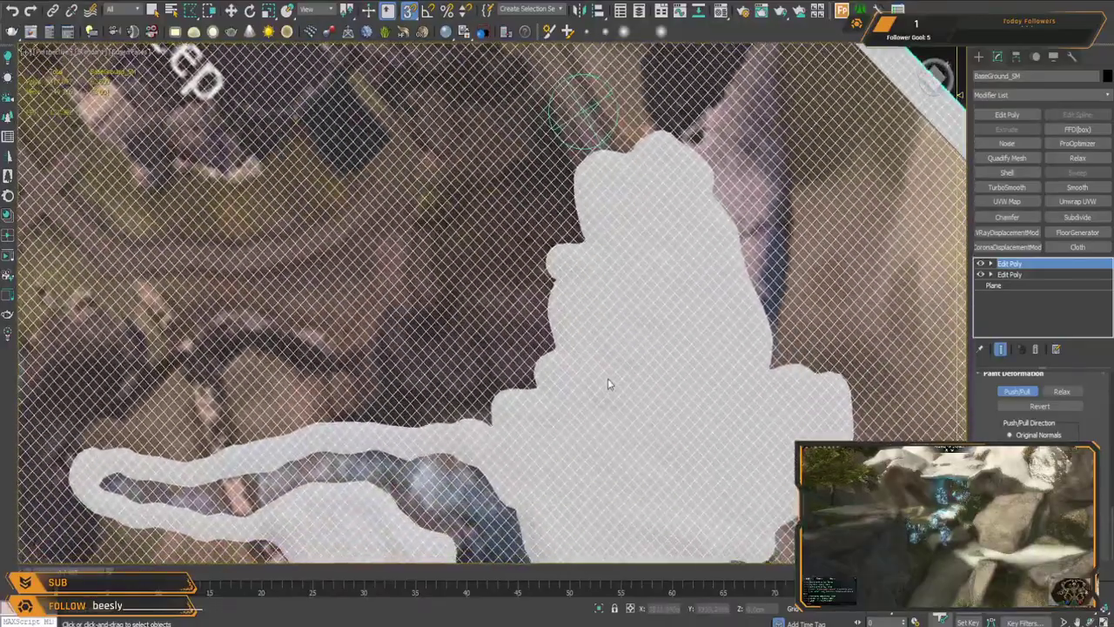
pyautogui.moveTo(651, 169)
pyautogui.mouseDown(button='middle')
pyautogui.moveTo(612, 441)
pyautogui.moveTo(616, 388)
pyautogui.mouseUp(button='middle')
pyautogui.moveTo(607, 338)
pyautogui.mouseDown()
pyautogui.moveTo(595, 244)
pyautogui.moveTo(530, 199)
pyautogui.moveTo(481, 129)
pyautogui.moveTo(426, 87)
pyautogui.moveTo(366, 115)
pyautogui.moveTo(390, 117)
pyautogui.moveTo(408, 210)
pyautogui.moveTo(452, 212)
pyautogui.moveTo(417, 250)
pyautogui.moveTo(442, 265)
pyautogui.moveTo(522, 253)
pyautogui.moveTo(557, 270)
pyautogui.moveTo(589, 350)
pyautogui.moveTo(561, 376)
pyautogui.mouseUp()
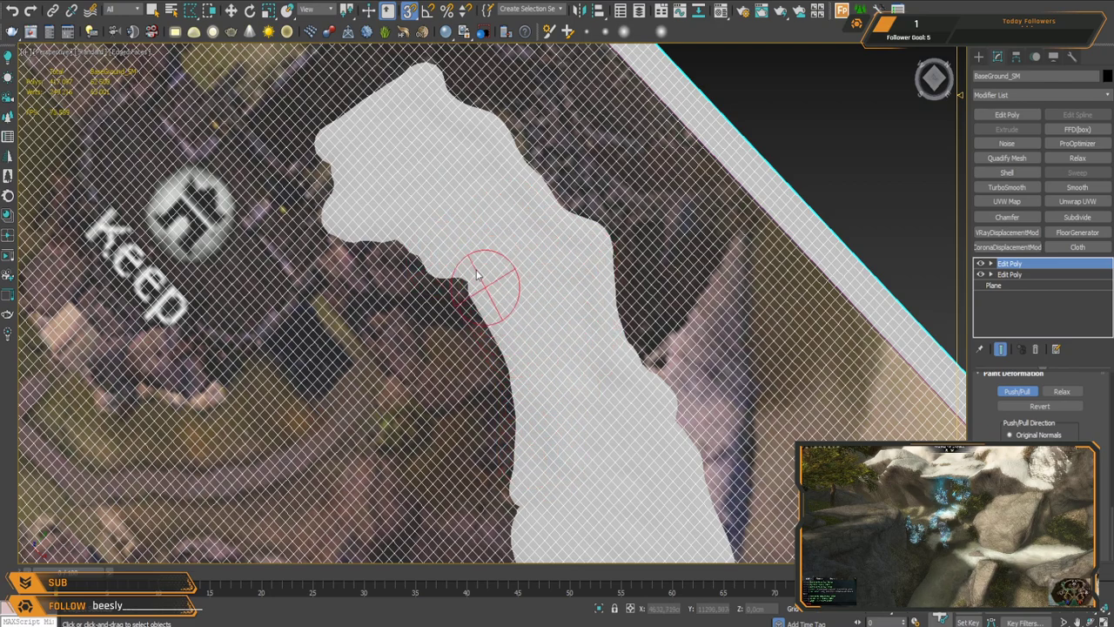
# Step: Continue the raised Push/Pull band along the rocks behind the Keep
pyautogui.moveTo(386, 102)
pyautogui.mouseDown(button='middle')
pyautogui.moveTo(620, 260)
pyautogui.moveTo(660, 359)
pyautogui.mouseUp(button='middle')
pyautogui.moveTo(659, 325)
pyautogui.mouseDown()
pyautogui.moveTo(607, 370)
pyautogui.moveTo(627, 306)
pyautogui.moveTo(566, 341)
pyautogui.moveTo(526, 324)
pyautogui.moveTo(536, 286)
pyautogui.mouseUp()
pyautogui.moveTo(471, 326)
pyautogui.mouseDown()
pyautogui.moveTo(500, 266)
pyautogui.moveTo(533, 244)
pyautogui.moveTo(585, 235)
pyautogui.moveTo(552, 177)
pyautogui.moveTo(528, 169)
pyautogui.moveTo(487, 195)
pyautogui.moveTo(455, 189)
pyautogui.moveTo(459, 113)
pyautogui.moveTo(399, 88)
pyautogui.moveTo(386, 120)
pyautogui.moveTo(474, 202)
pyautogui.mouseUp()
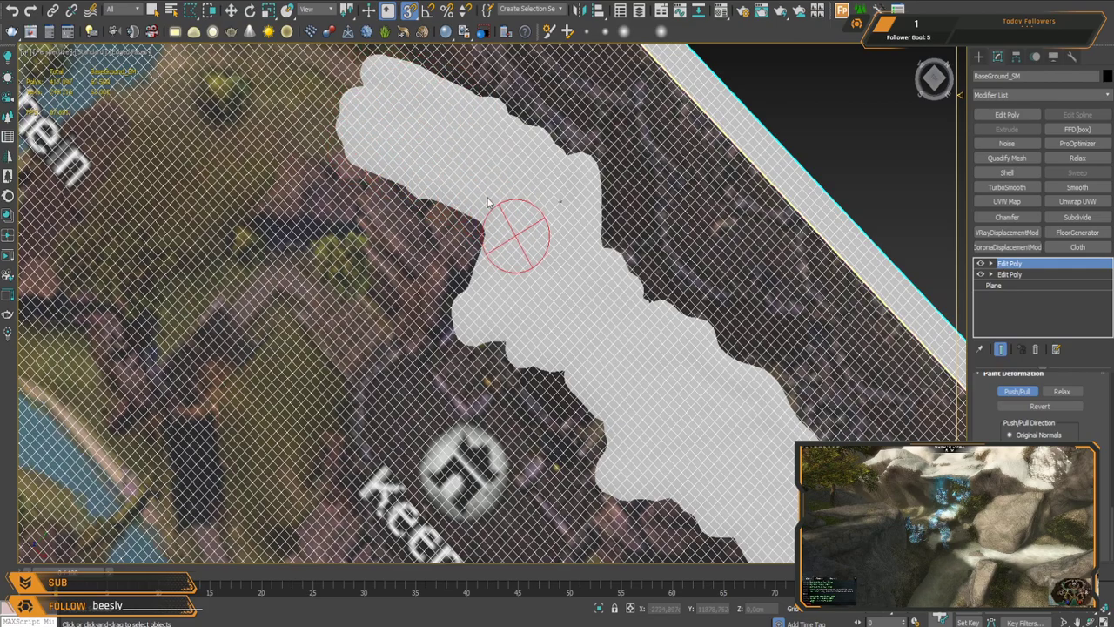
# Step: Push/Pull the band onward to the river beside Chieftain Utahein and fill the grassy ground there
pyautogui.moveTo(344, 143); pyautogui.dragTo(644, 259, button='middle')
pyautogui.moveTo(578, 229)
pyautogui.mouseDown()
pyautogui.moveTo(612, 226)
pyautogui.moveTo(572, 226)
pyautogui.mouseUp()
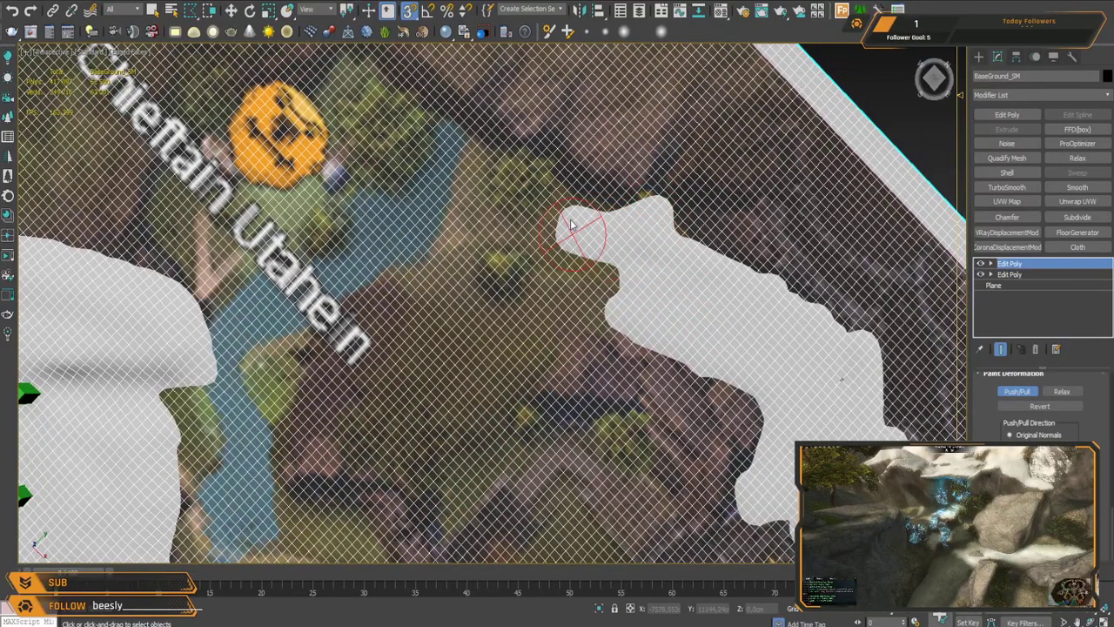
pyautogui.moveTo(526, 183); pyautogui.dragTo(481, 179)
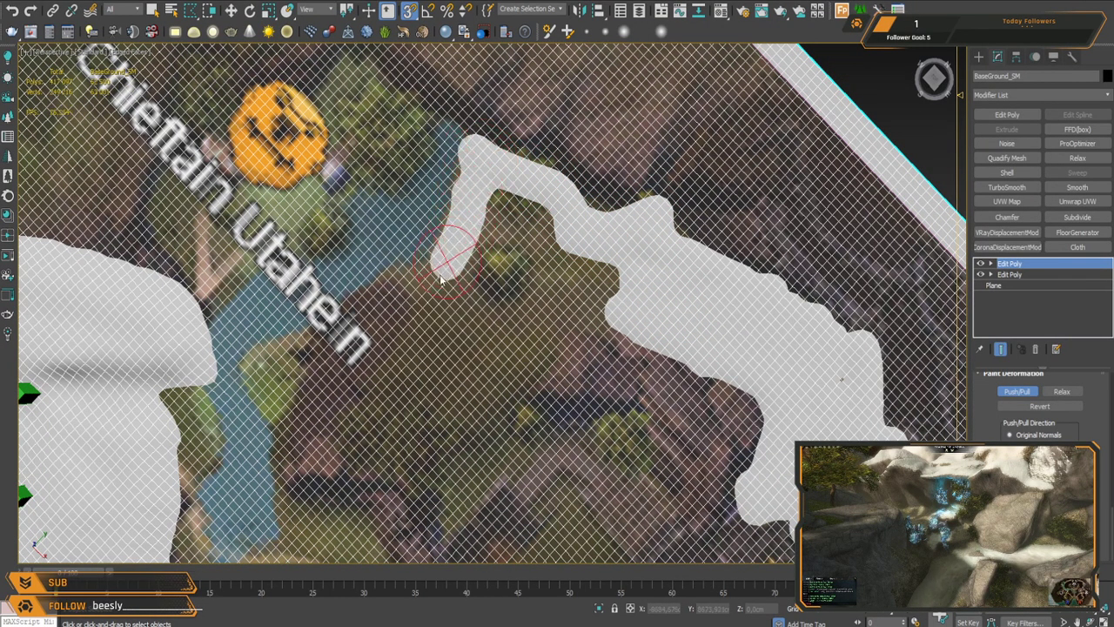
pyautogui.moveTo(451, 376)
pyautogui.mouseDown()
pyautogui.moveTo(530, 366)
pyautogui.moveTo(609, 323)
pyautogui.moveTo(430, 341)
pyautogui.moveTo(580, 283)
pyautogui.moveTo(477, 294)
pyautogui.moveTo(526, 213)
pyautogui.moveTo(463, 260)
pyautogui.moveTo(543, 245)
pyautogui.mouseUp()
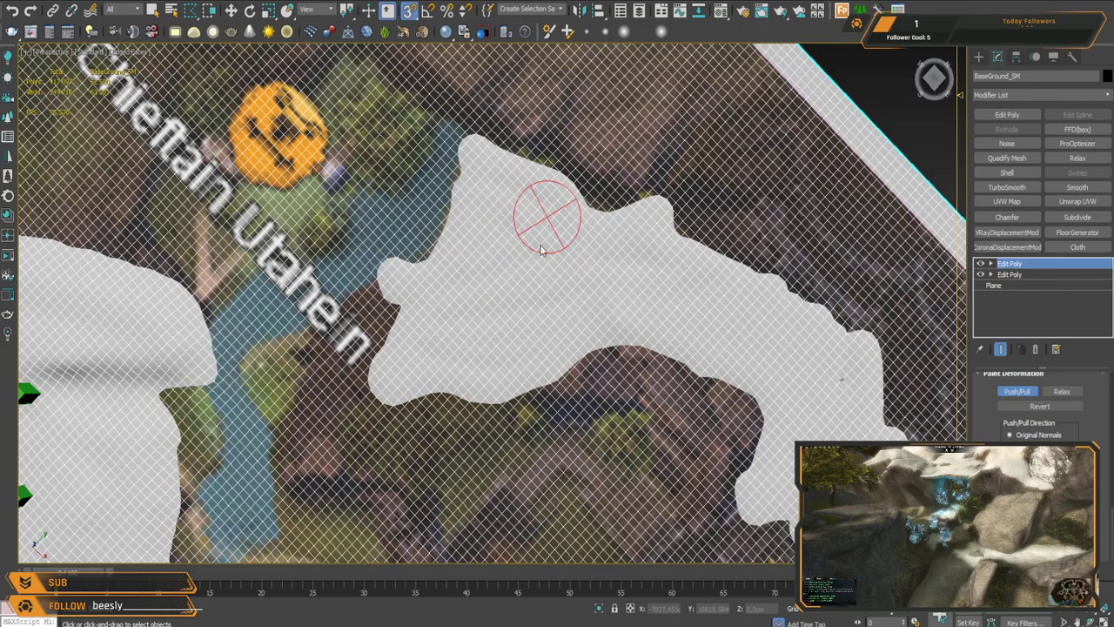
# Step: Push/Pull the edges of the raised ground along the river bank opposite Chieftain Utahein
pyautogui.moveTo(427, 297)
pyautogui.keyDown('alt'); pyautogui.mouseDown(button='middle')
pyautogui.moveTo(547, 316)
pyautogui.moveTo(542, 281)
pyautogui.moveTo(547, 301)
pyautogui.moveTo(580, 323)
pyautogui.moveTo(597, 286)
pyautogui.mouseUp(button='middle'); pyautogui.keyUp('alt')
pyautogui.scroll(4, 597, 286)
pyautogui.moveTo(536, 275)
pyautogui.mouseDown()
pyautogui.moveTo(512, 301)
pyautogui.moveTo(511, 291)
pyautogui.moveTo(473, 291)
pyautogui.moveTo(378, 373)
pyautogui.moveTo(293, 397)
pyautogui.moveTo(289, 448)
pyautogui.moveTo(468, 401)
pyautogui.mouseUp()
pyautogui.moveTo(527, 391); pyautogui.dragTo(512, 261, button='middle')
pyautogui.scroll(-3, 512, 261)
pyautogui.moveTo(595, 134); pyautogui.dragTo(609, 101)
# Step: Push/Pull the Keep-side river bank down to the river bend and fill the ground behind it
pyautogui.moveTo(555, 355)
pyautogui.mouseDown(button='middle')
pyautogui.moveTo(528, 291)
pyautogui.moveTo(558, 277)
pyautogui.moveTo(641, 155)
pyautogui.mouseUp(button='middle')
pyautogui.moveTo(590, 227)
pyautogui.keyDown('alt'); pyautogui.mouseDown(button='middle')
pyautogui.moveTo(540, 251)
pyautogui.moveTo(551, 335)
pyautogui.mouseUp(button='middle'); pyautogui.keyUp('alt')
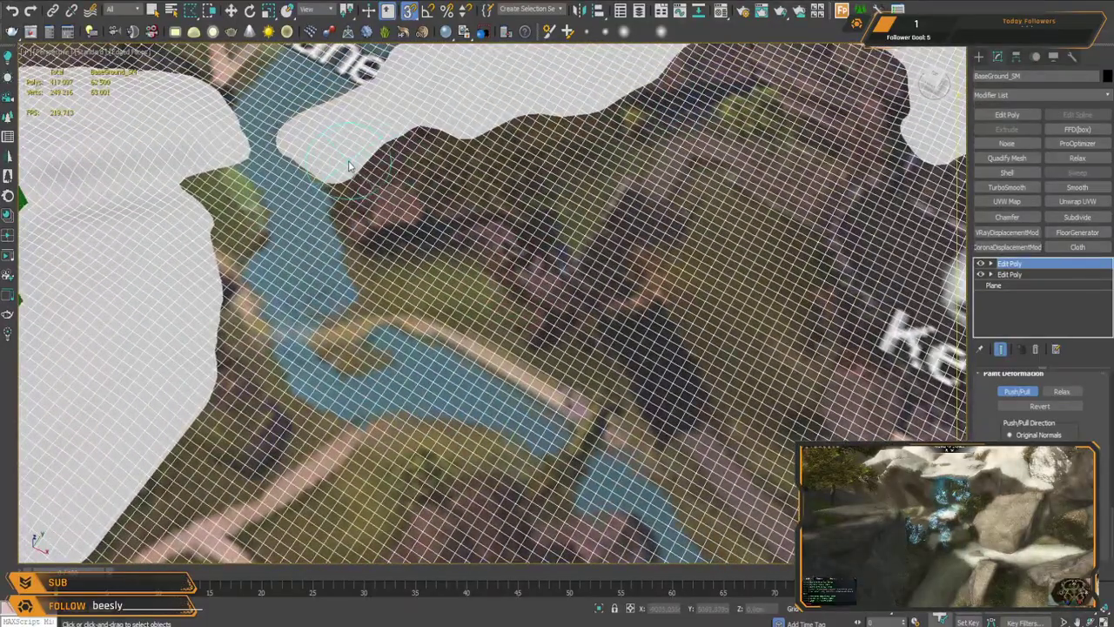
pyautogui.moveTo(349, 166); pyautogui.dragTo(361, 202)
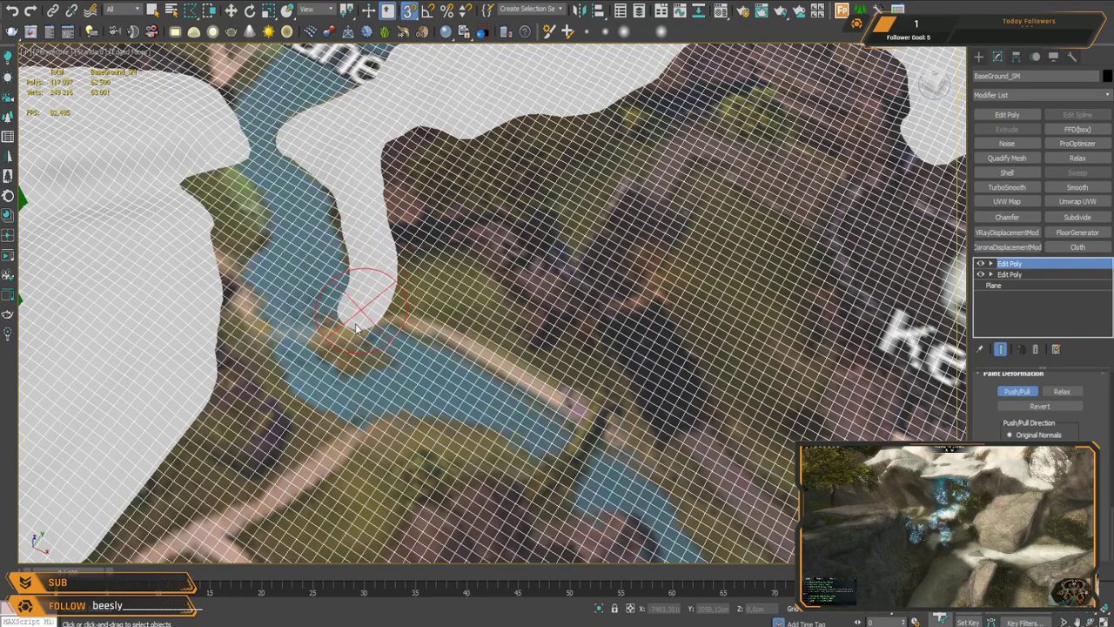
pyautogui.moveTo(357, 326); pyautogui.dragTo(370, 326)
pyautogui.moveTo(428, 296)
pyautogui.mouseDown()
pyautogui.moveTo(535, 376)
pyautogui.moveTo(563, 342)
pyautogui.moveTo(473, 258)
pyautogui.moveTo(423, 259)
pyautogui.moveTo(468, 155)
pyautogui.moveTo(446, 178)
pyautogui.moveTo(393, 171)
pyautogui.mouseUp()
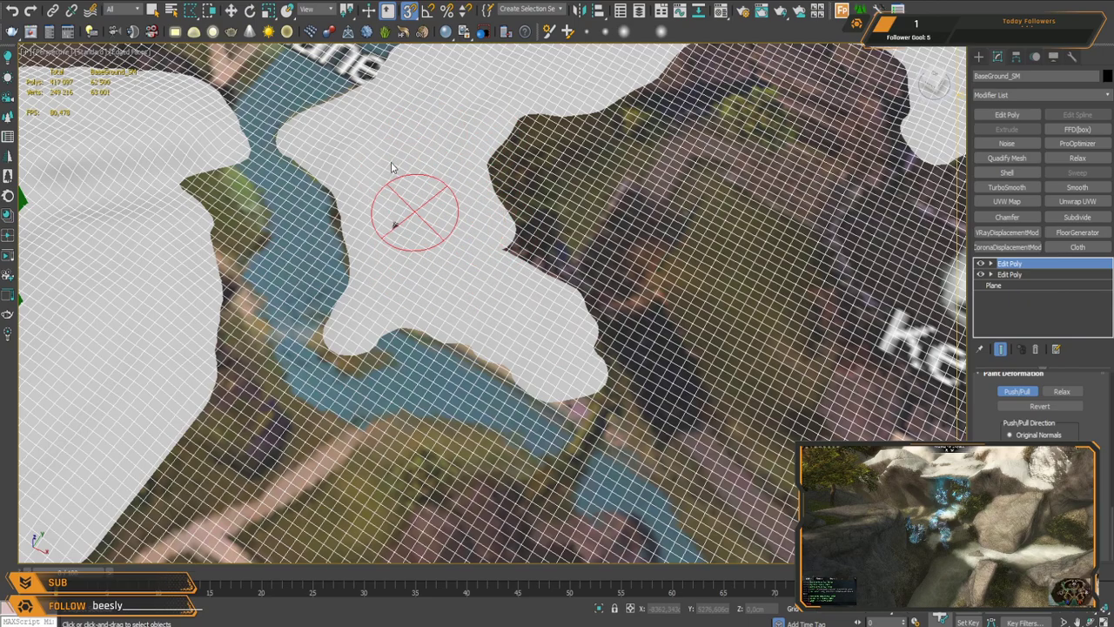
pyautogui.moveTo(403, 220)
pyautogui.mouseDown()
pyautogui.moveTo(500, 116)
pyautogui.moveTo(511, 194)
pyautogui.moveTo(505, 186)
pyautogui.moveTo(538, 234)
pyautogui.mouseUp()
# Step: Turn off the edged faces display over the sculpted terrain around the Keep
pyautogui.scroll(-5, 538, 233)
pyautogui.moveTo(467, 269)
pyautogui.keyDown('alt'); pyautogui.mouseDown(button='middle')
pyautogui.moveTo(564, 240)
pyautogui.moveTo(563, 306)
pyautogui.moveTo(585, 312)
pyautogui.moveTo(450, 385)
pyautogui.mouseUp(button='middle'); pyautogui.keyUp('alt')
pyautogui.scroll(5, 524, 258)
pyautogui.scroll(-5, 525, 256)
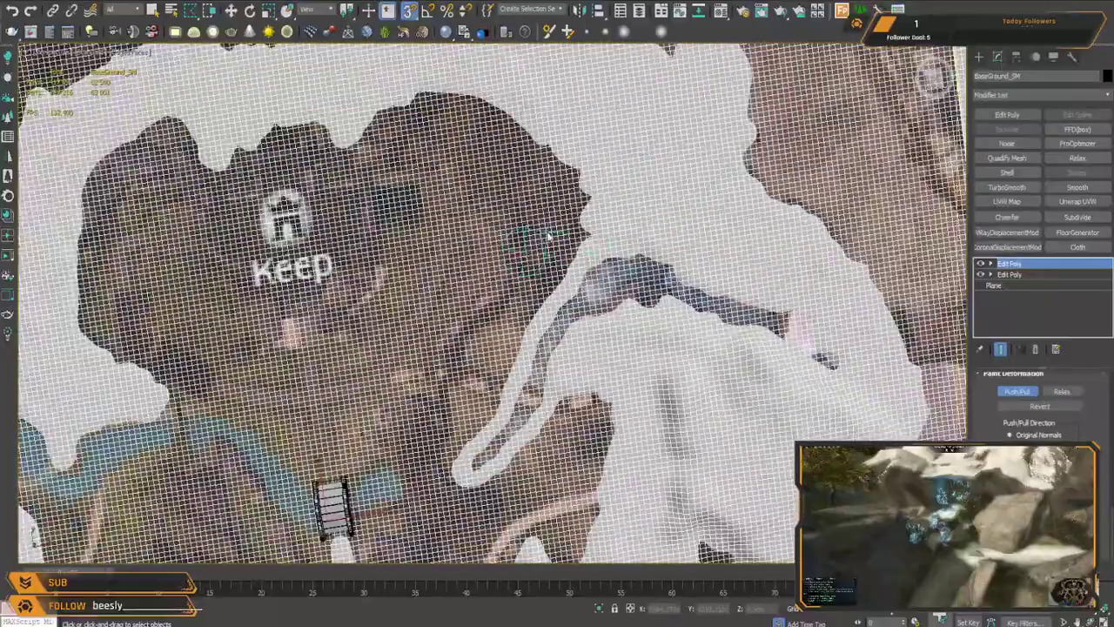
pyautogui.press('F4')
pyautogui.moveTo(549, 219); pyautogui.dragTo(560, 273, button='middle')
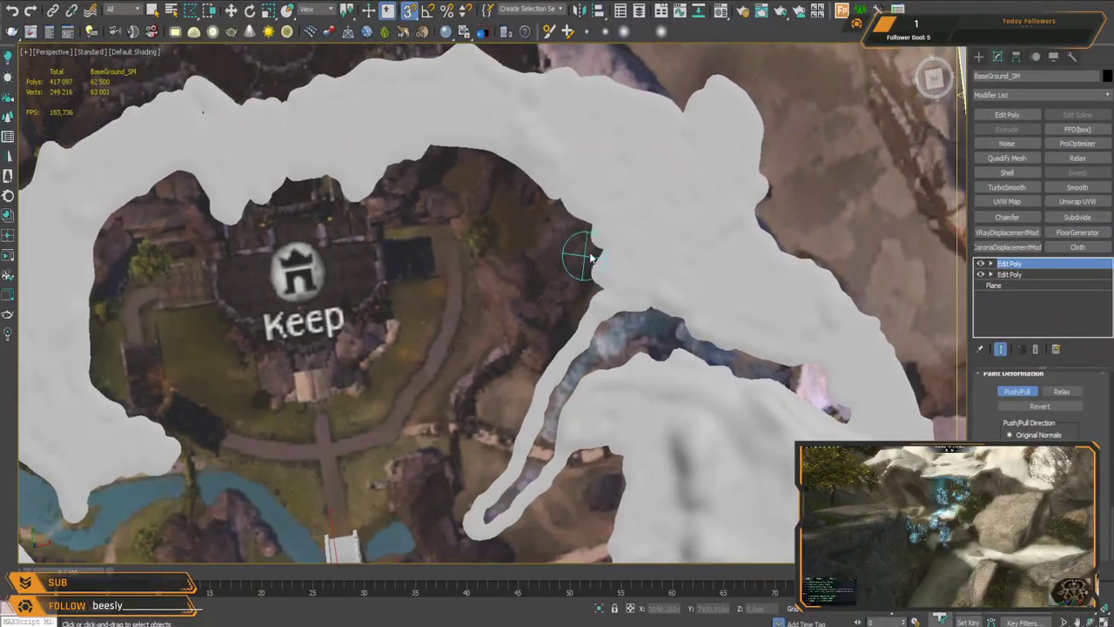
# Step: Examine the raised ridge behind the Keep up close for gaps and review the overall terrain shape
pyautogui.moveTo(450, 291); pyautogui.dragTo(481, 281, button='middle')
pyautogui.moveTo(733, 358); pyautogui.dragTo(700, 183, button='middle')
pyautogui.moveTo(355, 179); pyautogui.dragTo(511, 289, button='middle')
pyautogui.keyDown('alt'); pyautogui.moveTo(625, 340); pyautogui.dragTo(649, 295, button='middle'); pyautogui.keyUp('alt')
pyautogui.scroll(8, 560, 257)
pyautogui.moveTo(561, 258); pyautogui.dragTo(474, 219, button='middle')
pyautogui.scroll(-4, 587, 215)
pyautogui.moveTo(524, 304); pyautogui.dragTo(635, 157, button='middle')
pyautogui.scroll(9, 502, 146)
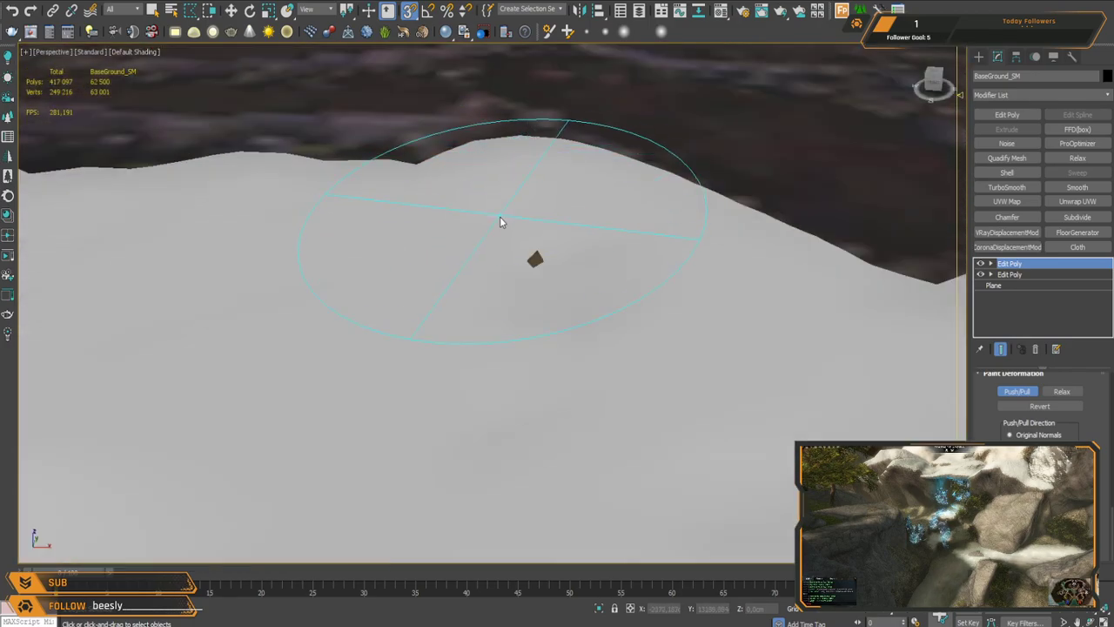
pyautogui.scroll(-6, 498, 222)
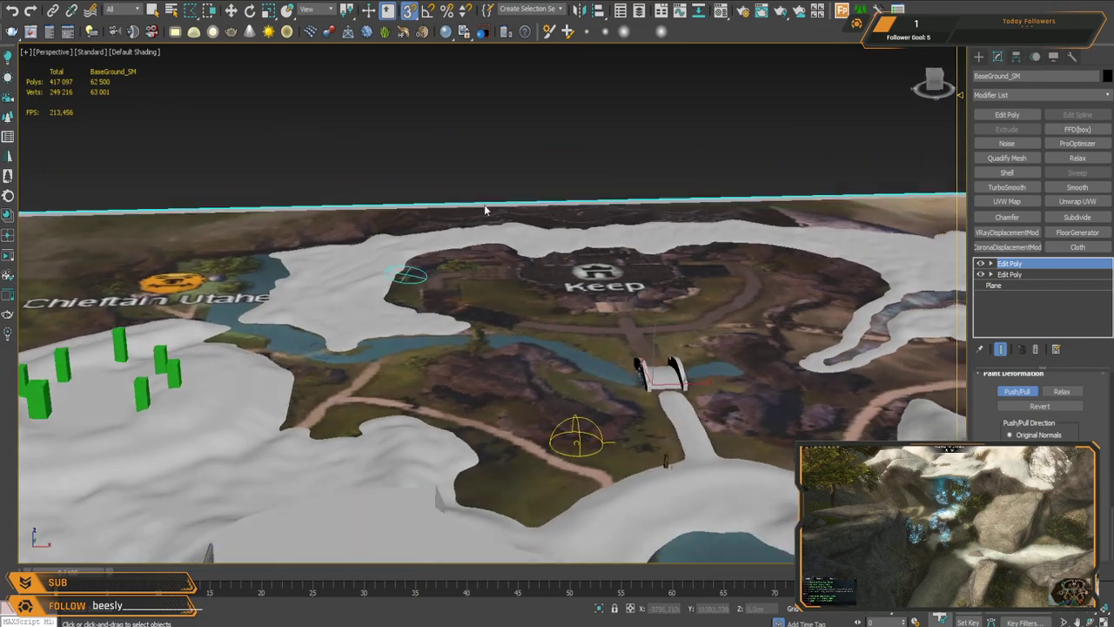
pyautogui.scroll(-5, 513, 194)
pyautogui.scroll(6, 478, 214)
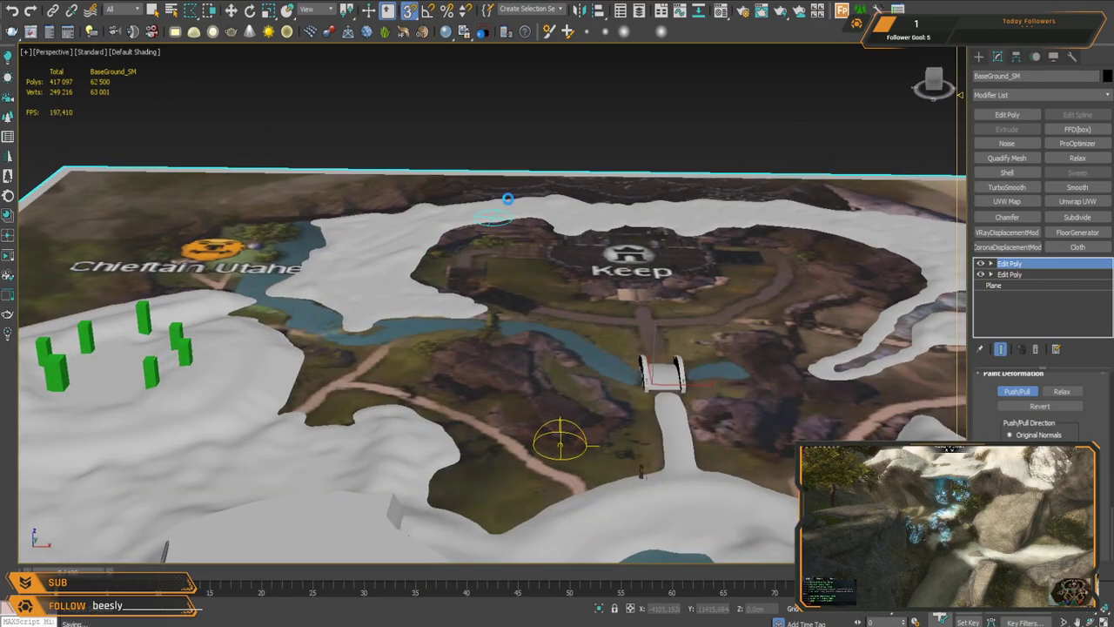
# Step: Push/Pull the ground around the Chieftain Utahein marker and join it to the plateau with the green boxes
pyautogui.moveTo(398, 291); pyautogui.dragTo(443, 321, button='middle')
pyautogui.scroll(3, 440, 305)
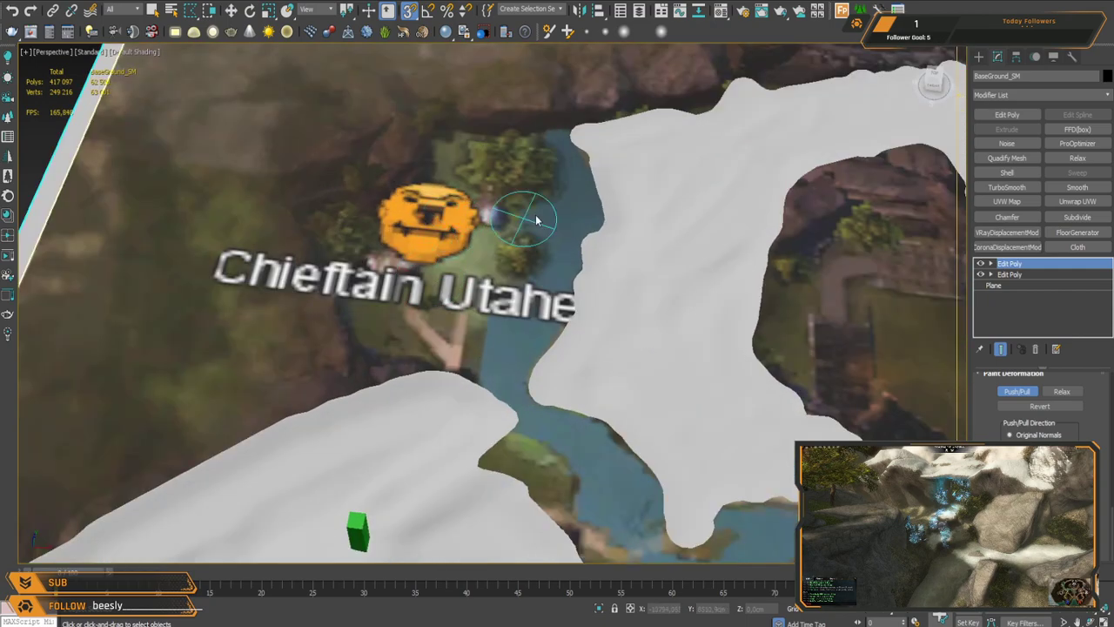
pyautogui.keyDown('alt'); pyautogui.moveTo(536, 221); pyautogui.dragTo(529, 215, button='middle'); pyautogui.keyUp('alt')
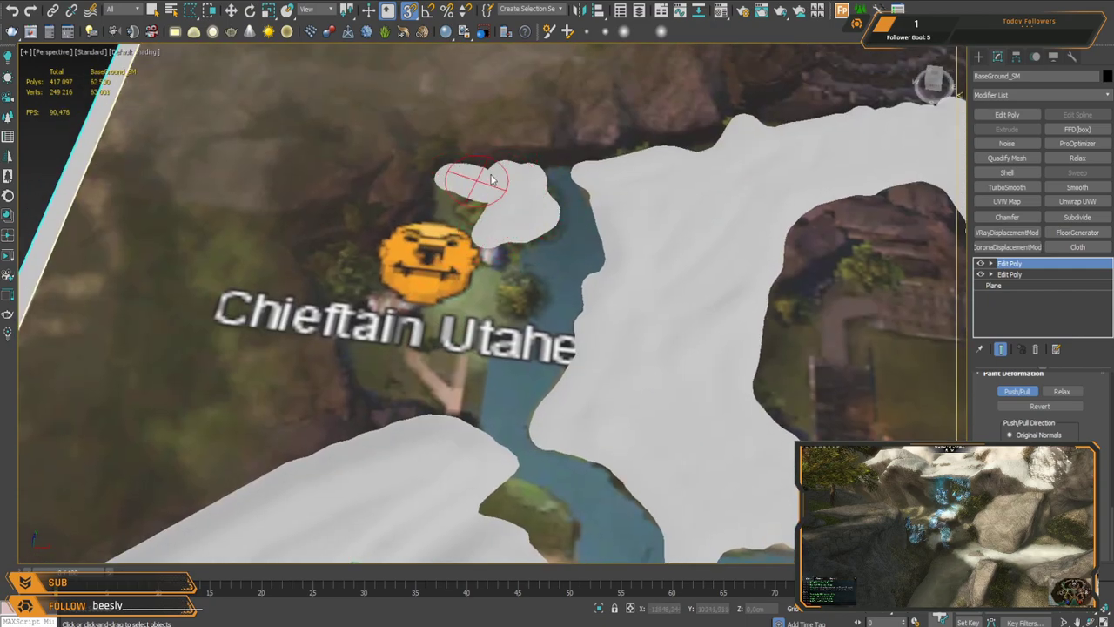
pyautogui.moveTo(403, 175); pyautogui.dragTo(361, 231)
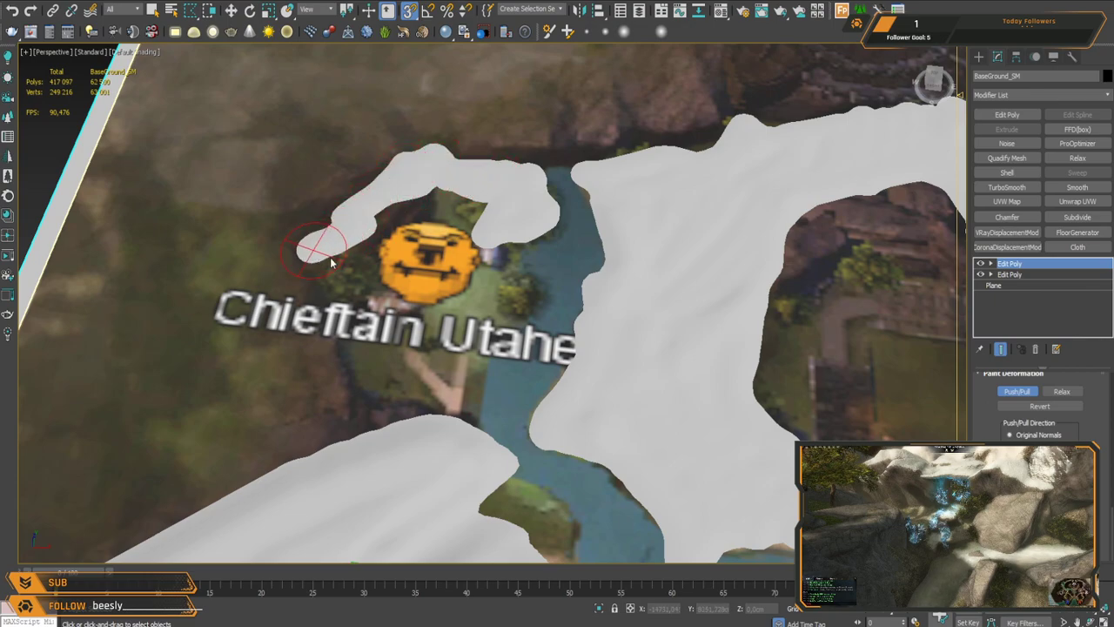
pyautogui.moveTo(449, 201); pyautogui.dragTo(397, 235)
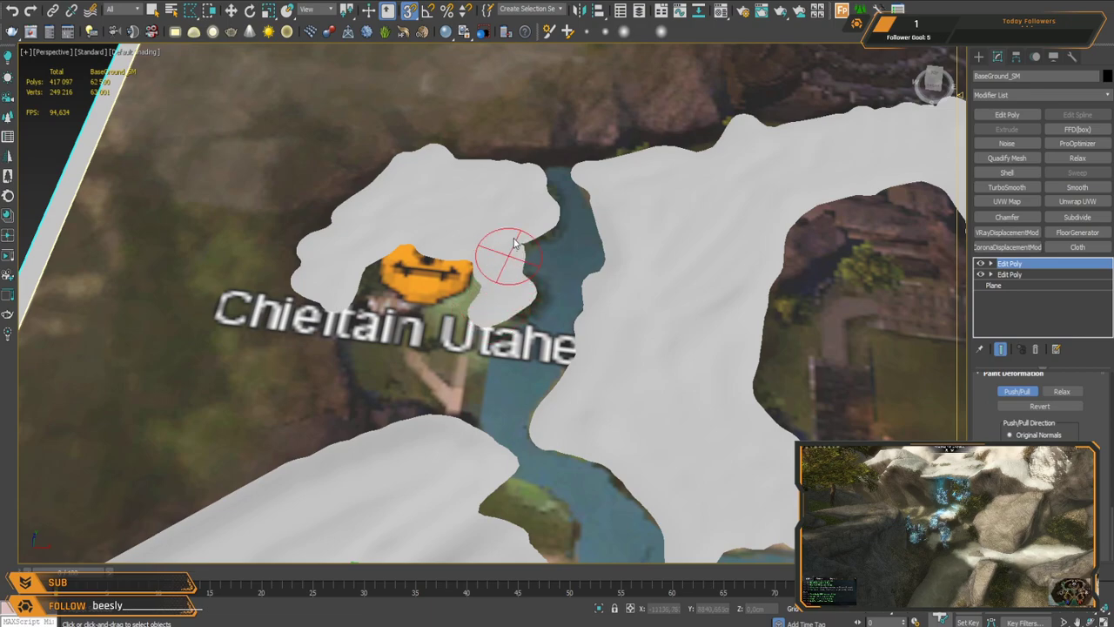
pyautogui.moveTo(439, 432)
pyautogui.mouseDown()
pyautogui.moveTo(451, 348)
pyautogui.moveTo(415, 249)
pyautogui.moveTo(470, 271)
pyautogui.mouseUp()
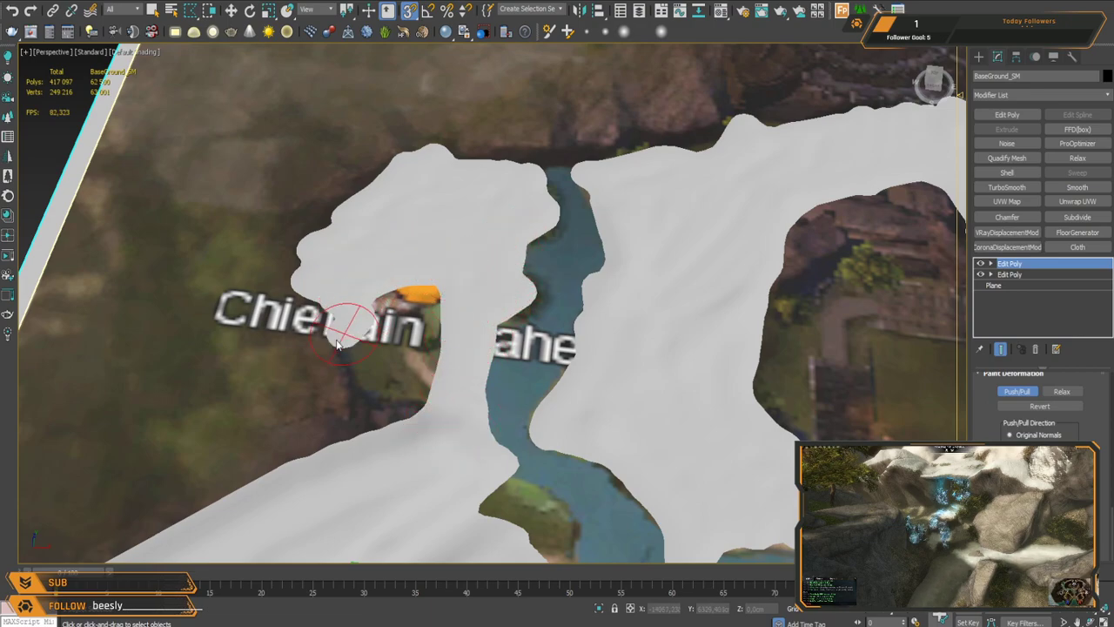
pyautogui.moveTo(366, 421)
pyautogui.mouseDown()
pyautogui.moveTo(400, 452)
pyautogui.moveTo(405, 306)
pyautogui.moveTo(388, 422)
pyautogui.moveTo(364, 364)
pyautogui.mouseUp()
# Step: Push/Pull a raised bank from the green-box plateau along the river's outer side toward the bridge
pyautogui.moveTo(400, 370); pyautogui.dragTo(418, 228, button='middle')
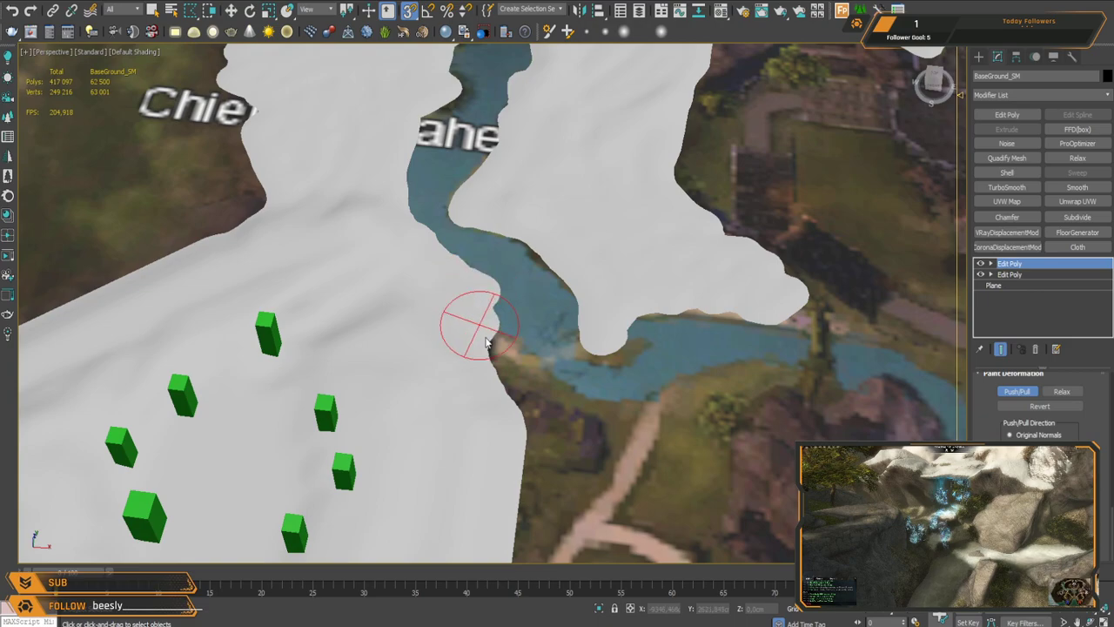
pyautogui.moveTo(540, 418); pyautogui.dragTo(614, 430)
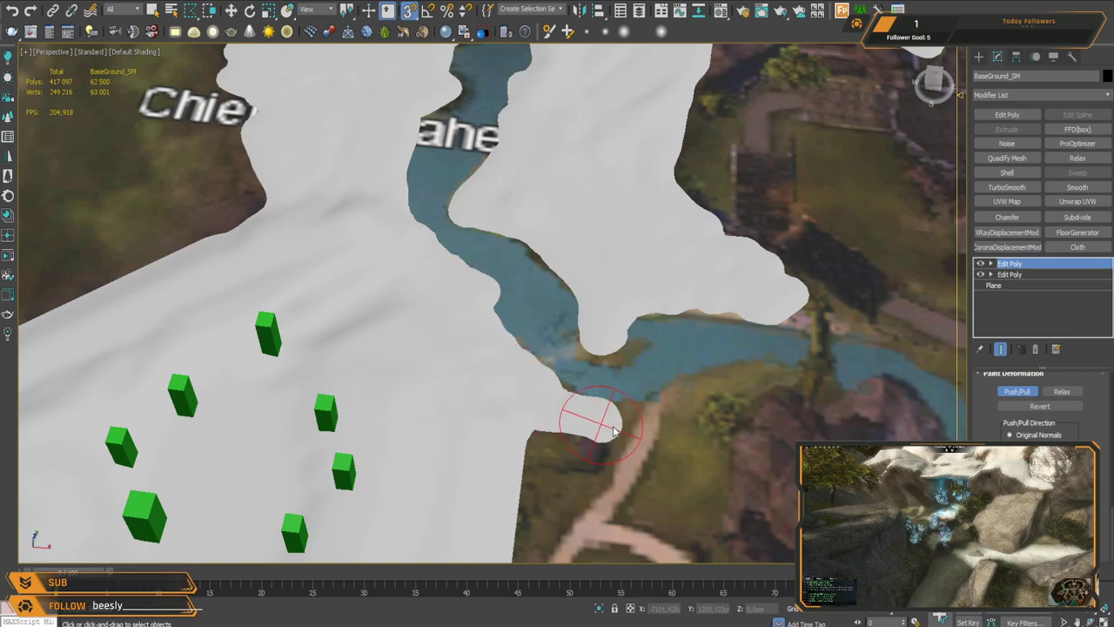
pyautogui.moveTo(688, 412); pyautogui.dragTo(750, 392)
pyautogui.moveTo(781, 392); pyautogui.dragTo(457, 277, button='middle')
pyautogui.moveTo(511, 187); pyautogui.dragTo(577, 202)
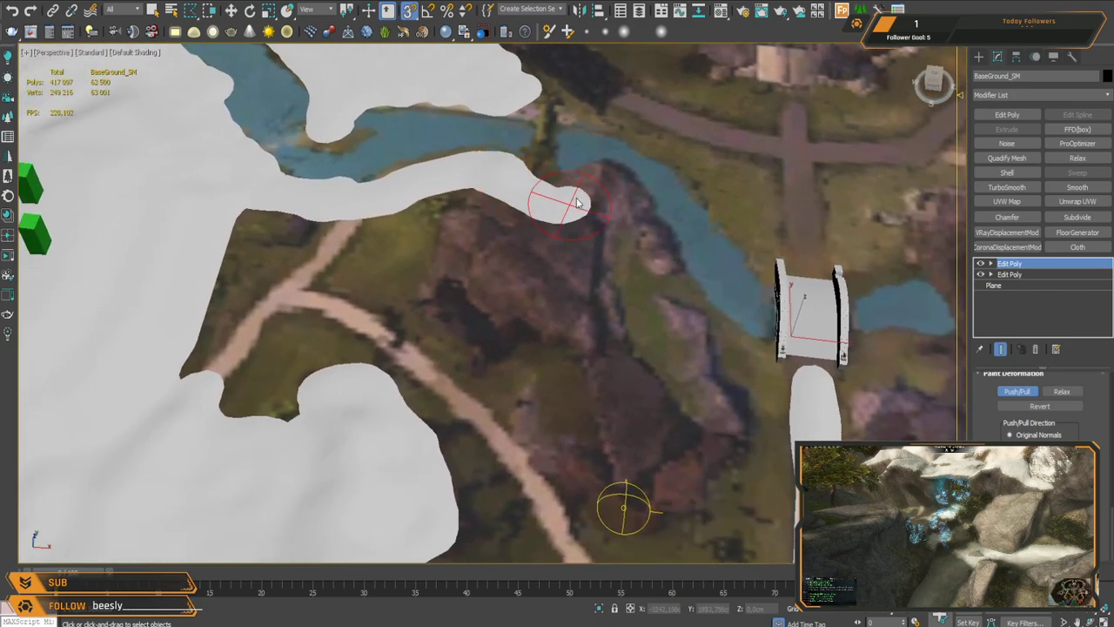
# Step: Push/Pull the ground between the river bank, the plateau and the bridge path, filling the grassy area
pyautogui.moveTo(670, 271)
pyautogui.mouseDown()
pyautogui.moveTo(727, 386)
pyautogui.moveTo(672, 357)
pyautogui.moveTo(612, 262)
pyautogui.moveTo(539, 231)
pyautogui.moveTo(425, 207)
pyautogui.moveTo(300, 239)
pyautogui.moveTo(409, 248)
pyautogui.moveTo(238, 284)
pyautogui.moveTo(381, 299)
pyautogui.moveTo(244, 309)
pyautogui.moveTo(302, 317)
pyautogui.moveTo(284, 365)
pyautogui.moveTo(358, 322)
pyautogui.moveTo(440, 393)
pyautogui.moveTo(535, 380)
pyautogui.mouseUp()
pyautogui.moveTo(583, 287)
pyautogui.mouseDown()
pyautogui.moveTo(614, 300)
pyautogui.moveTo(549, 287)
pyautogui.moveTo(491, 326)
pyautogui.moveTo(463, 313)
pyautogui.moveTo(629, 358)
pyautogui.moveTo(527, 407)
pyautogui.moveTo(661, 418)
pyautogui.moveTo(699, 447)
pyautogui.moveTo(766, 420)
pyautogui.moveTo(696, 491)
pyautogui.mouseUp()
pyautogui.moveTo(680, 474)
pyautogui.mouseDown(button='middle')
pyautogui.moveTo(593, 193)
pyautogui.moveTo(577, 226)
pyautogui.mouseUp(button='middle')
pyautogui.moveTo(559, 252)
pyautogui.mouseDown()
pyautogui.moveTo(473, 253)
pyautogui.moveTo(391, 198)
pyautogui.moveTo(362, 304)
pyautogui.moveTo(307, 394)
pyautogui.mouseUp()
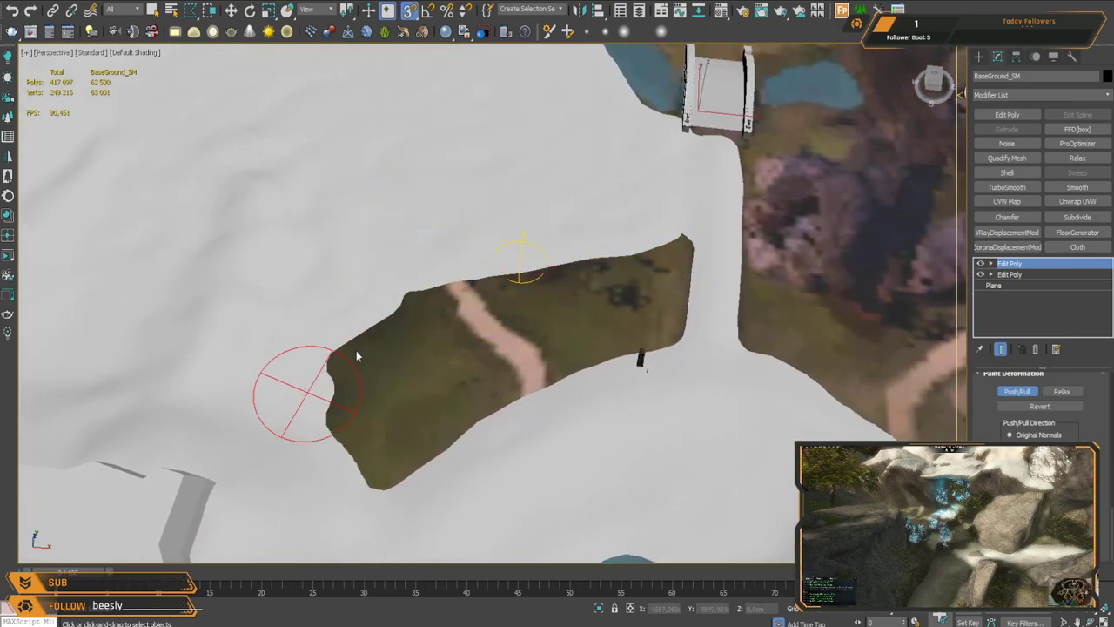
pyautogui.moveTo(400, 409)
pyautogui.mouseDown()
pyautogui.moveTo(408, 440)
pyautogui.moveTo(631, 331)
pyautogui.moveTo(559, 317)
pyautogui.moveTo(604, 269)
pyautogui.moveTo(411, 343)
pyautogui.moveTo(488, 343)
pyautogui.mouseUp()
# Step: Push/Pull a curved raised band around the front of the Keep, inside the curved road
pyautogui.moveTo(688, 298); pyautogui.dragTo(378, 457, button='middle')
pyautogui.moveTo(538, 246); pyautogui.dragTo(703, 430, button='middle')
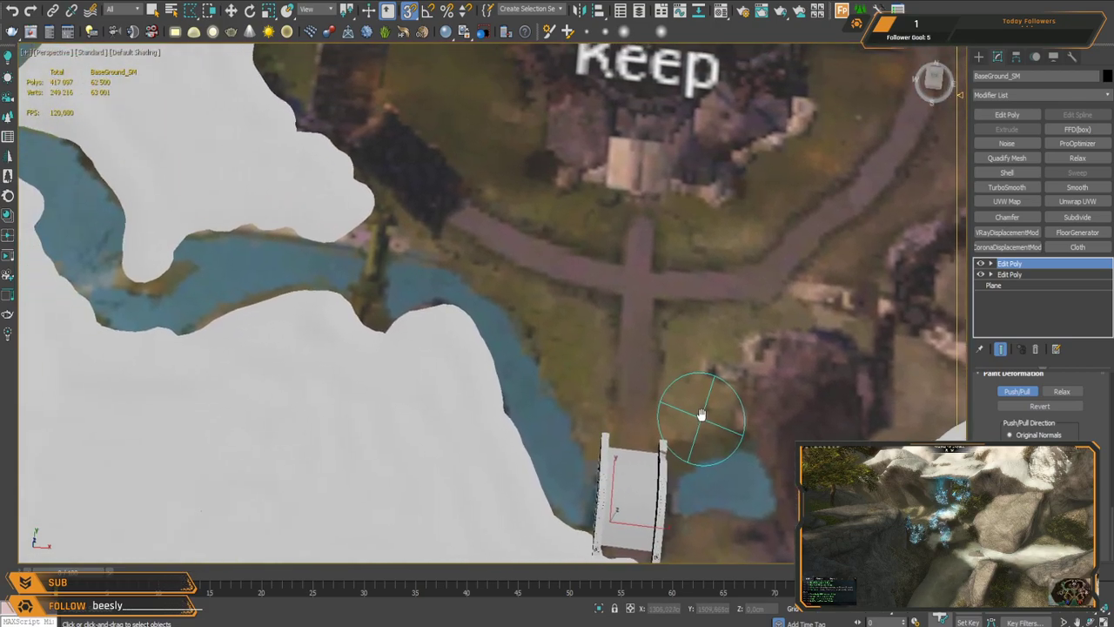
pyautogui.moveTo(591, 277)
pyautogui.mouseDown(button='middle')
pyautogui.moveTo(598, 436)
pyautogui.moveTo(406, 304)
pyautogui.moveTo(281, 427)
pyautogui.moveTo(316, 383)
pyautogui.moveTo(236, 343)
pyautogui.moveTo(249, 326)
pyautogui.moveTo(609, 269)
pyautogui.moveTo(620, 332)
pyautogui.mouseUp(button='middle')
pyautogui.moveTo(666, 149); pyautogui.dragTo(688, 159)
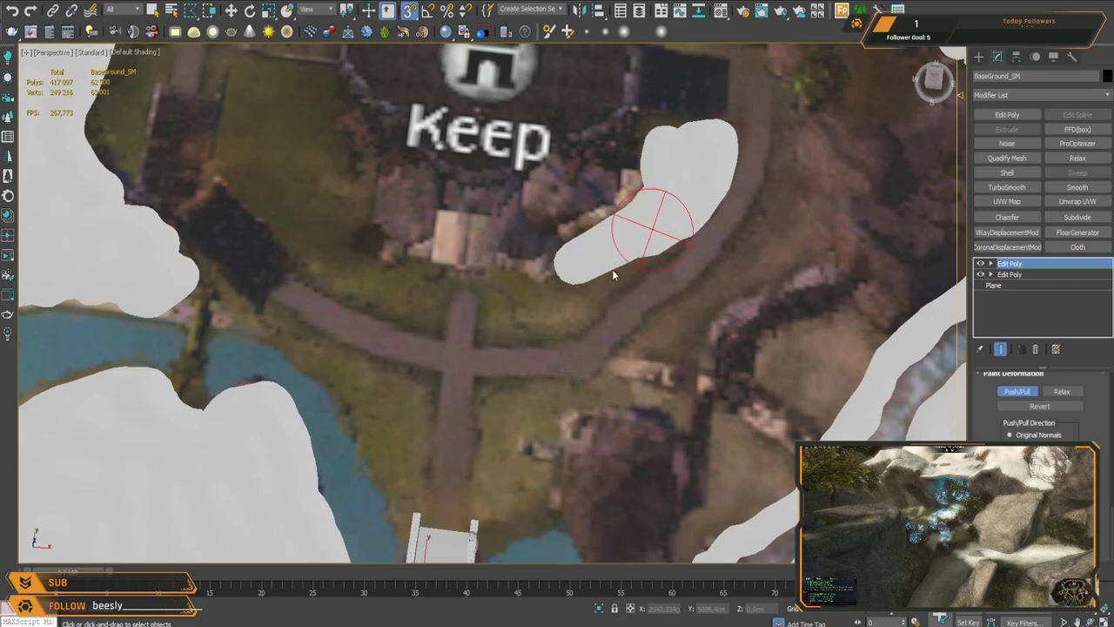
pyautogui.moveTo(559, 322)
pyautogui.mouseDown()
pyautogui.moveTo(530, 291)
pyautogui.moveTo(552, 286)
pyautogui.moveTo(490, 308)
pyautogui.moveTo(451, 296)
pyautogui.mouseUp()
pyautogui.moveTo(235, 196)
pyautogui.mouseDown()
pyautogui.moveTo(241, 125)
pyautogui.moveTo(289, 83)
pyautogui.moveTo(324, 112)
pyautogui.moveTo(352, 185)
pyautogui.moveTo(334, 209)
pyautogui.moveTo(273, 183)
pyautogui.mouseUp()
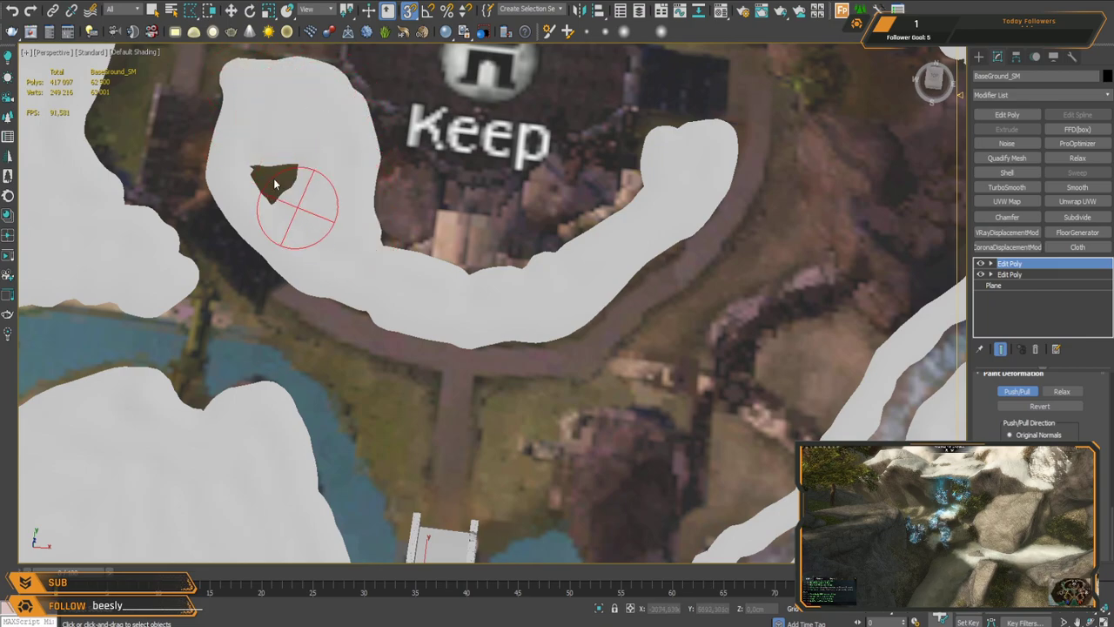
pyautogui.moveTo(296, 186)
pyautogui.mouseDown(button='middle')
pyautogui.moveTo(513, 288)
pyautogui.moveTo(527, 262)
pyautogui.mouseUp(button='middle')
pyautogui.moveTo(586, 338)
pyautogui.mouseDown(button='middle')
pyautogui.moveTo(513, 277)
pyautogui.moveTo(601, 319)
pyautogui.moveTo(569, 251)
pyautogui.moveTo(403, 423)
pyautogui.moveTo(456, 209)
pyautogui.mouseUp(button='middle')
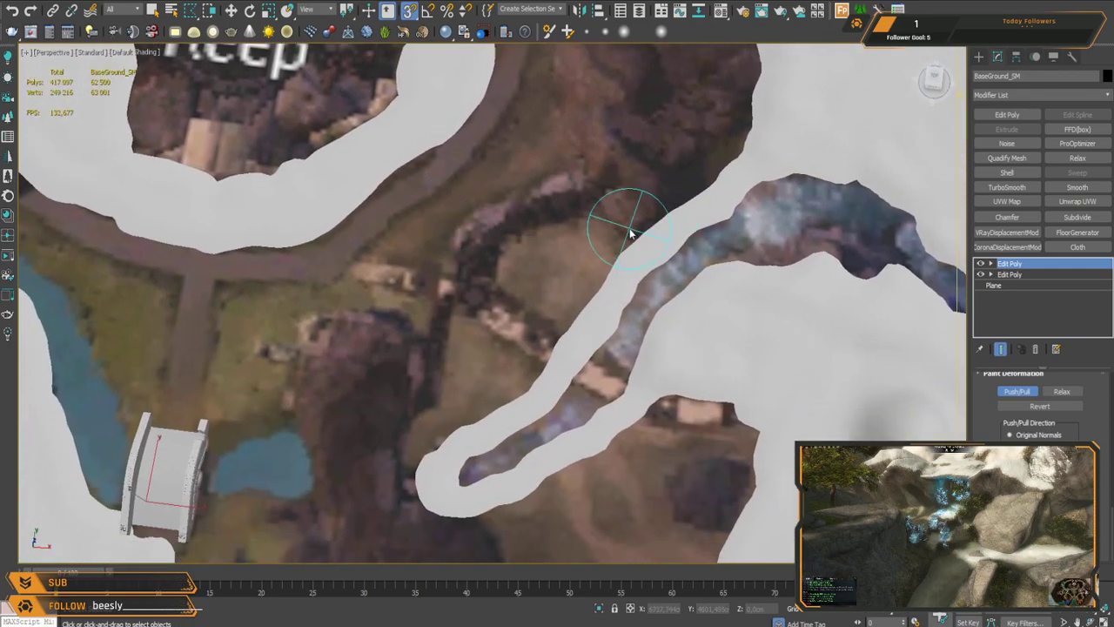
# Step: Push/Pull the ground between the stream, the bridge and the Keep road, continuing along the river's Keep-side bank
pyautogui.moveTo(619, 239); pyautogui.dragTo(568, 235)
pyautogui.moveTo(508, 264)
pyautogui.mouseDown()
pyautogui.moveTo(510, 288)
pyautogui.moveTo(535, 300)
pyautogui.moveTo(462, 306)
pyautogui.moveTo(459, 372)
pyautogui.moveTo(517, 323)
pyautogui.moveTo(505, 348)
pyautogui.moveTo(438, 378)
pyautogui.moveTo(368, 342)
pyautogui.moveTo(424, 355)
pyautogui.moveTo(320, 352)
pyautogui.moveTo(323, 402)
pyautogui.moveTo(378, 383)
pyautogui.moveTo(326, 417)
pyautogui.moveTo(342, 505)
pyautogui.mouseUp()
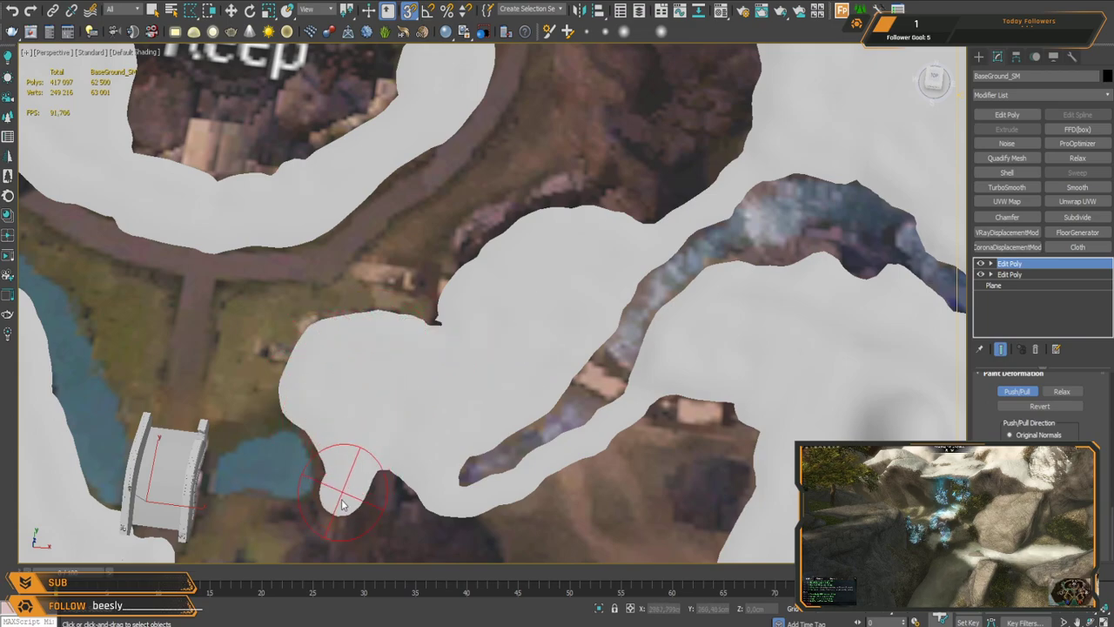
pyautogui.moveTo(291, 385)
pyautogui.mouseDown()
pyautogui.moveTo(238, 389)
pyautogui.moveTo(280, 411)
pyautogui.mouseUp()
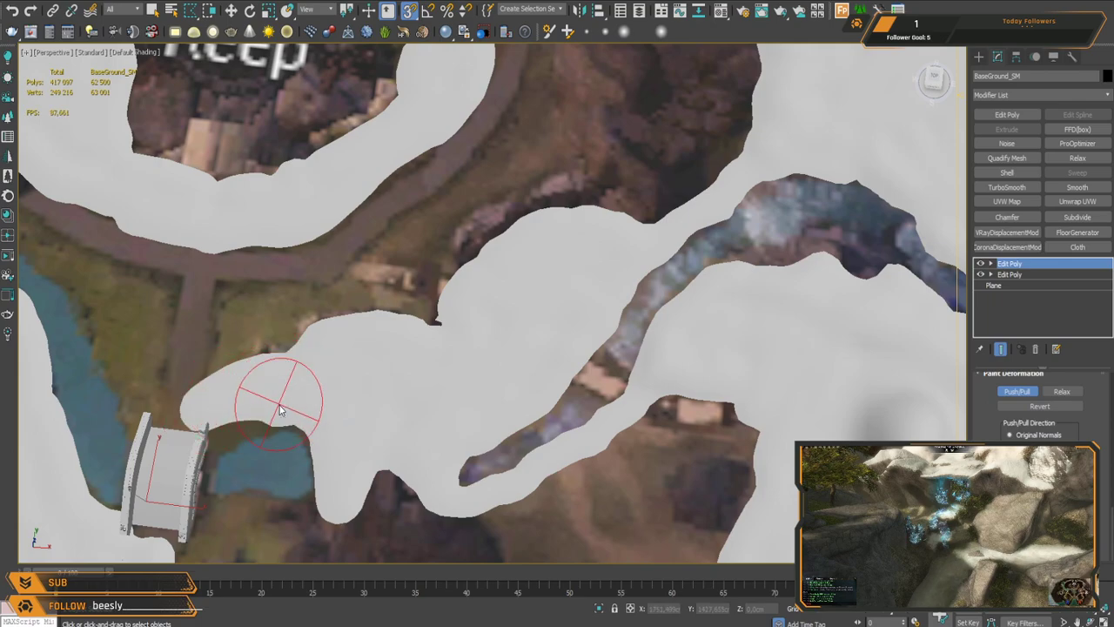
pyautogui.moveTo(146, 394)
pyautogui.mouseDown()
pyautogui.moveTo(124, 374)
pyautogui.moveTo(104, 319)
pyautogui.moveTo(149, 299)
pyautogui.moveTo(297, 314)
pyautogui.moveTo(283, 324)
pyautogui.moveTo(146, 327)
pyautogui.moveTo(228, 353)
pyautogui.mouseUp()
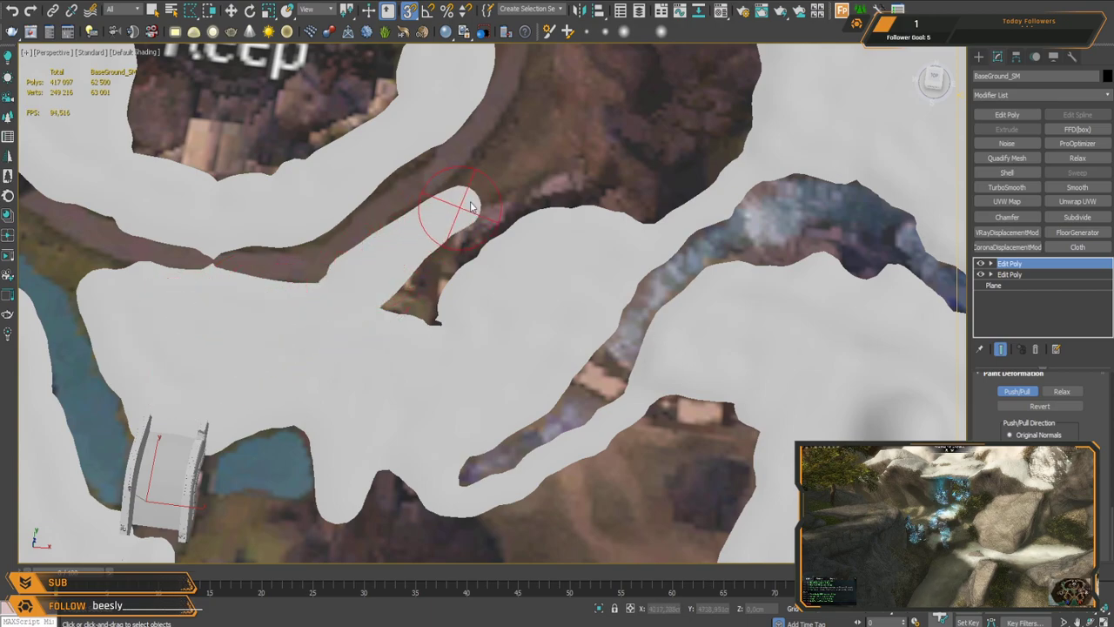
pyautogui.moveTo(414, 279)
pyautogui.mouseDown()
pyautogui.moveTo(431, 323)
pyautogui.moveTo(430, 282)
pyautogui.mouseUp()
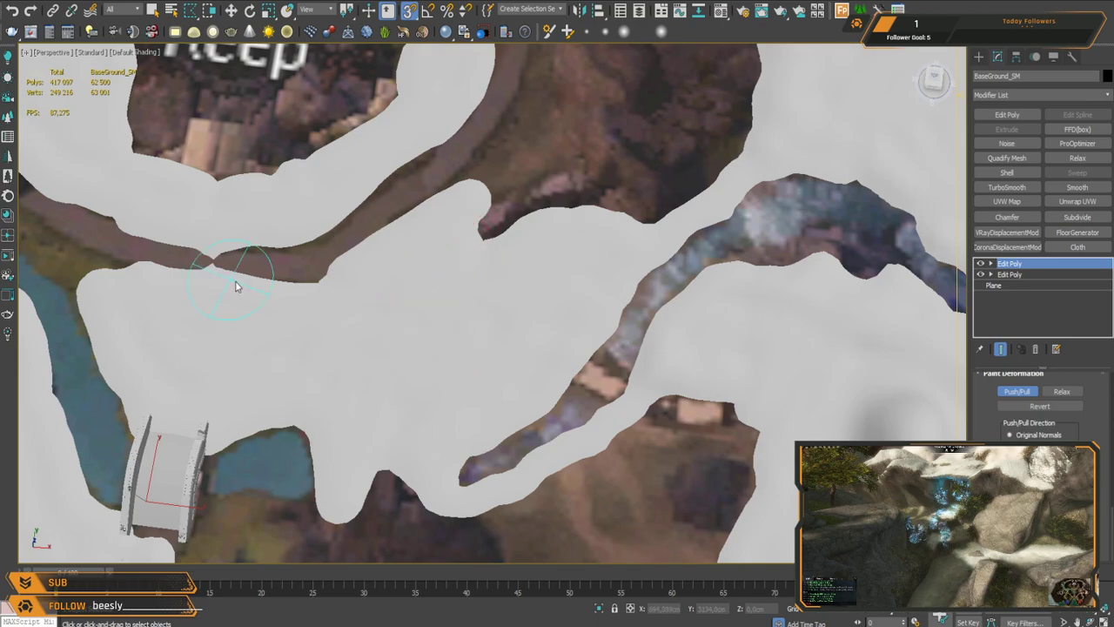
pyautogui.moveTo(232, 286); pyautogui.dragTo(635, 311, button='middle')
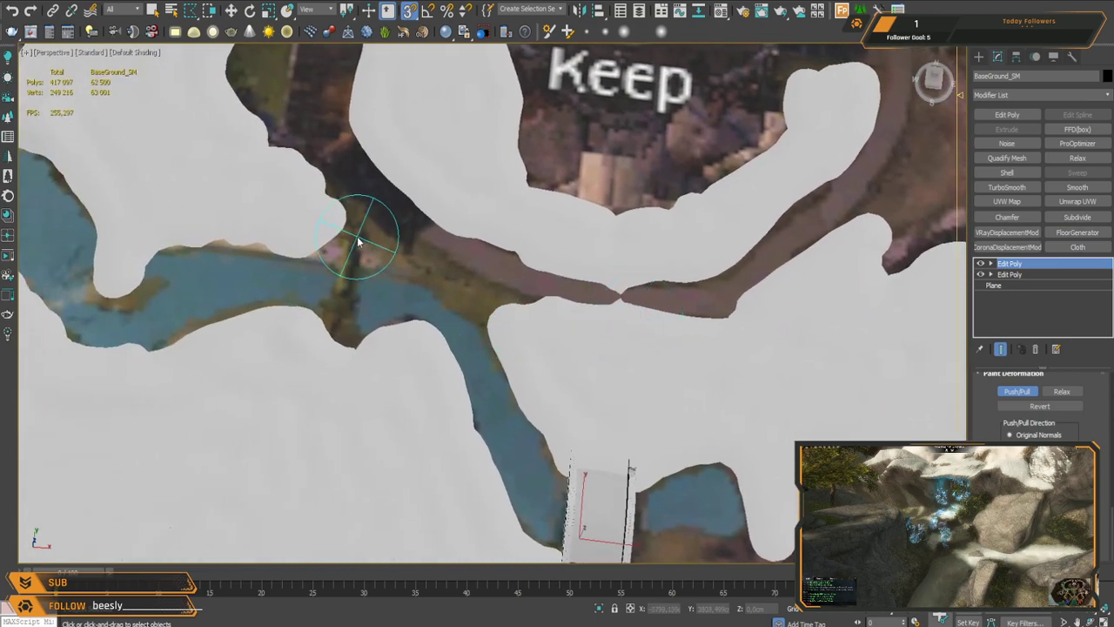
pyautogui.moveTo(400, 252)
pyautogui.mouseDown()
pyautogui.moveTo(352, 223)
pyautogui.moveTo(508, 311)
pyautogui.mouseUp()
# Step: Push/Pull the ground around the light dirt path and rocks south of the stream, filling the area up to the bridge and its pool
pyautogui.scroll(-3, 536, 393)
pyautogui.moveTo(549, 396); pyautogui.dragTo(472, 286, button='middle')
pyautogui.moveTo(547, 416); pyautogui.dragTo(565, 323, button='middle')
pyautogui.scroll(3, 653, 402)
pyautogui.moveTo(652, 405); pyautogui.dragTo(451, 401, button='middle')
pyautogui.scroll(-4, 722, 323)
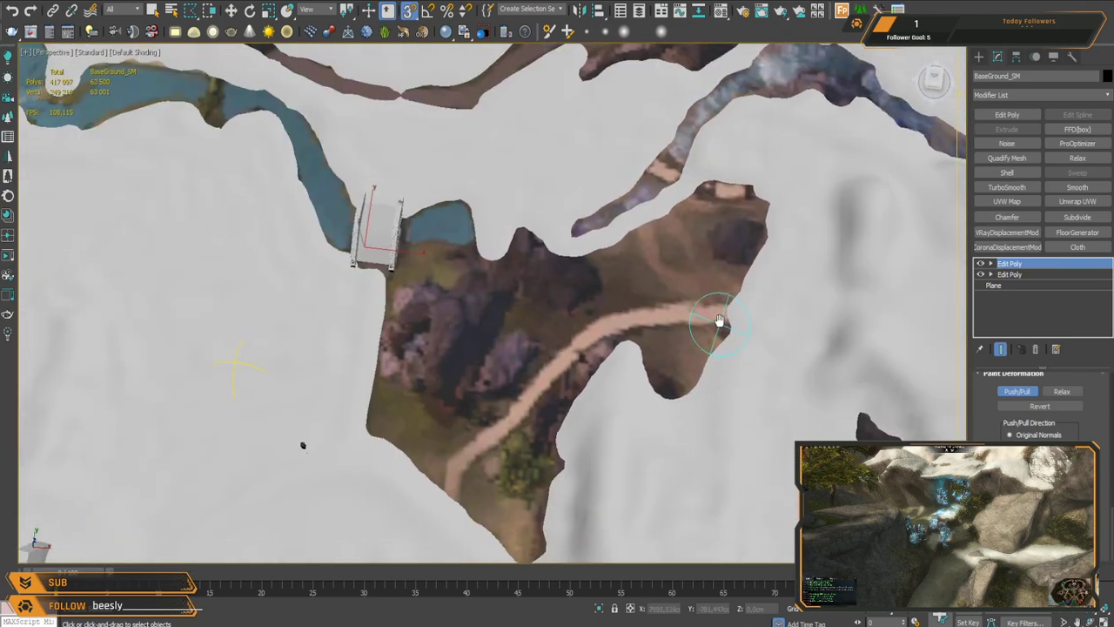
pyautogui.moveTo(671, 253)
pyautogui.mouseDown()
pyautogui.moveTo(701, 209)
pyautogui.moveTo(694, 268)
pyautogui.mouseUp()
pyautogui.moveTo(697, 317)
pyautogui.mouseDown()
pyautogui.moveTo(701, 329)
pyautogui.moveTo(660, 361)
pyautogui.mouseUp()
pyautogui.moveTo(664, 270)
pyautogui.mouseDown()
pyautogui.moveTo(639, 228)
pyautogui.moveTo(583, 269)
pyautogui.mouseUp()
pyautogui.moveTo(522, 250)
pyautogui.mouseDown()
pyautogui.moveTo(521, 281)
pyautogui.moveTo(582, 288)
pyautogui.moveTo(584, 362)
pyautogui.moveTo(544, 461)
pyautogui.moveTo(562, 451)
pyautogui.mouseUp()
pyautogui.moveTo(537, 551)
pyautogui.mouseDown()
pyautogui.moveTo(522, 477)
pyautogui.moveTo(529, 413)
pyautogui.moveTo(478, 526)
pyautogui.moveTo(469, 457)
pyautogui.mouseUp()
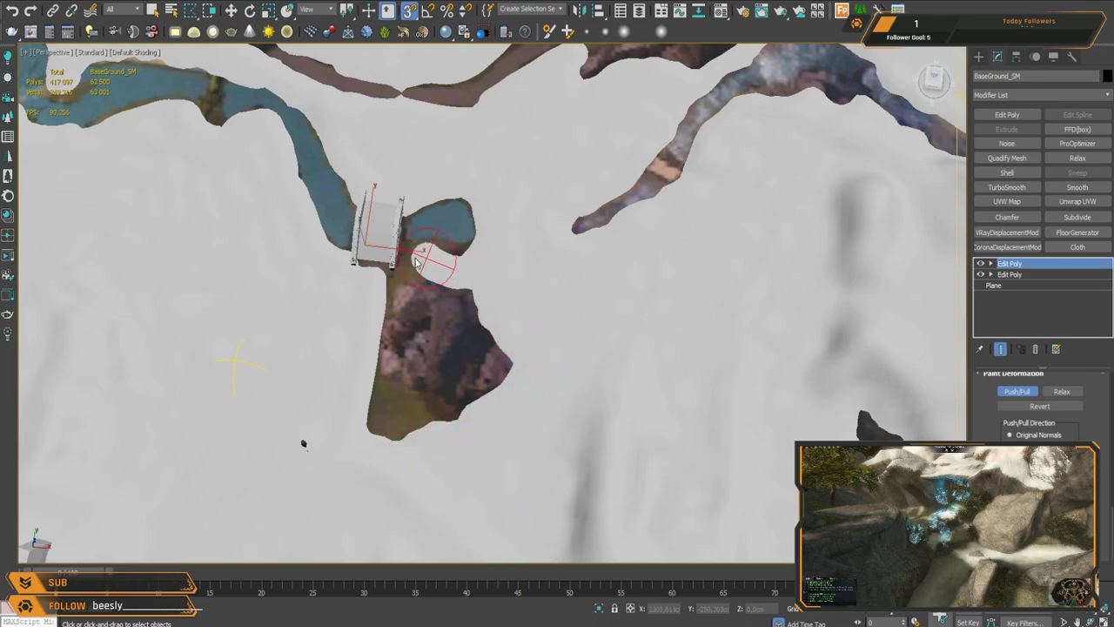
pyautogui.moveTo(367, 276); pyautogui.dragTo(391, 315)
pyautogui.moveTo(375, 353)
pyautogui.mouseDown()
pyautogui.moveTo(435, 348)
pyautogui.moveTo(479, 375)
pyautogui.moveTo(492, 366)
pyautogui.moveTo(401, 380)
pyautogui.moveTo(569, 388)
pyautogui.mouseUp()
# Step: Examine the raised terrain's overall shape and the river bend beside the Keep from above and at low angles
pyautogui.scroll(-3, 437, 349)
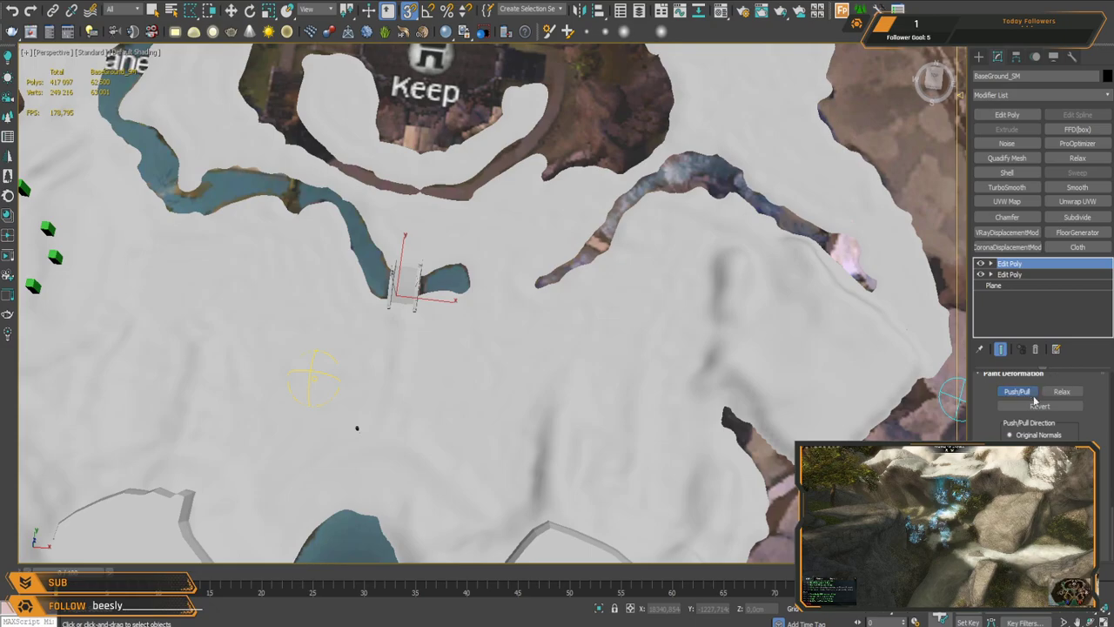
pyautogui.press('r')
pyautogui.scroll(-6, 537, 314)
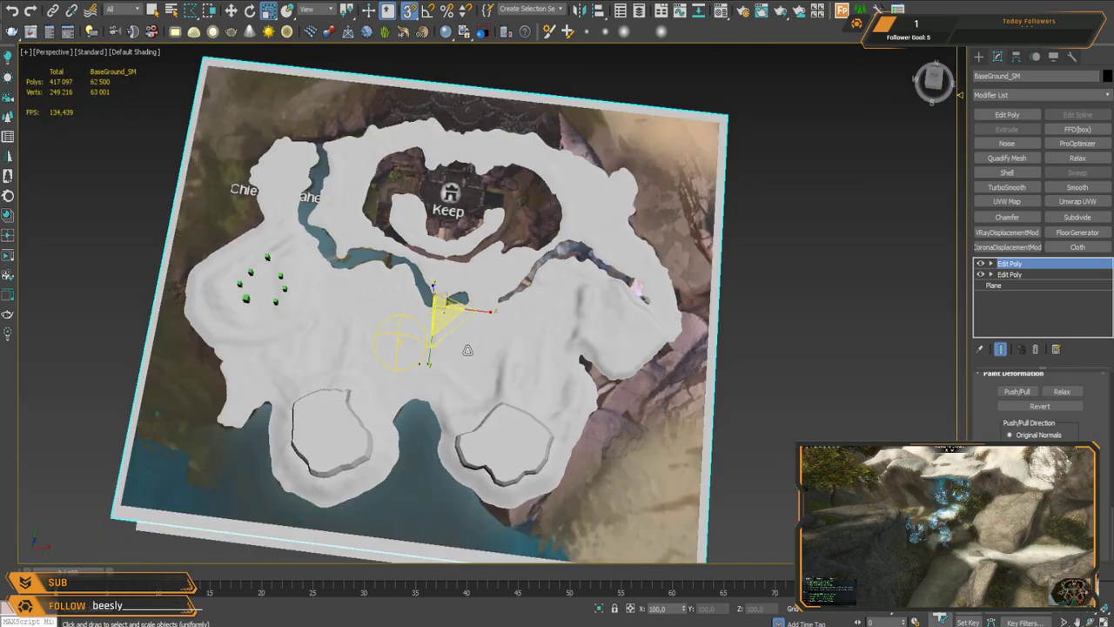
pyautogui.keyDown('alt'); pyautogui.moveTo(522, 313); pyautogui.dragTo(540, 365, button='middle'); pyautogui.keyUp('alt')
pyautogui.scroll(4, 561, 392)
pyautogui.press('w')
pyautogui.keyDown('alt'); pyautogui.moveTo(499, 315); pyautogui.dragTo(551, 359, button='middle'); pyautogui.keyUp('alt')
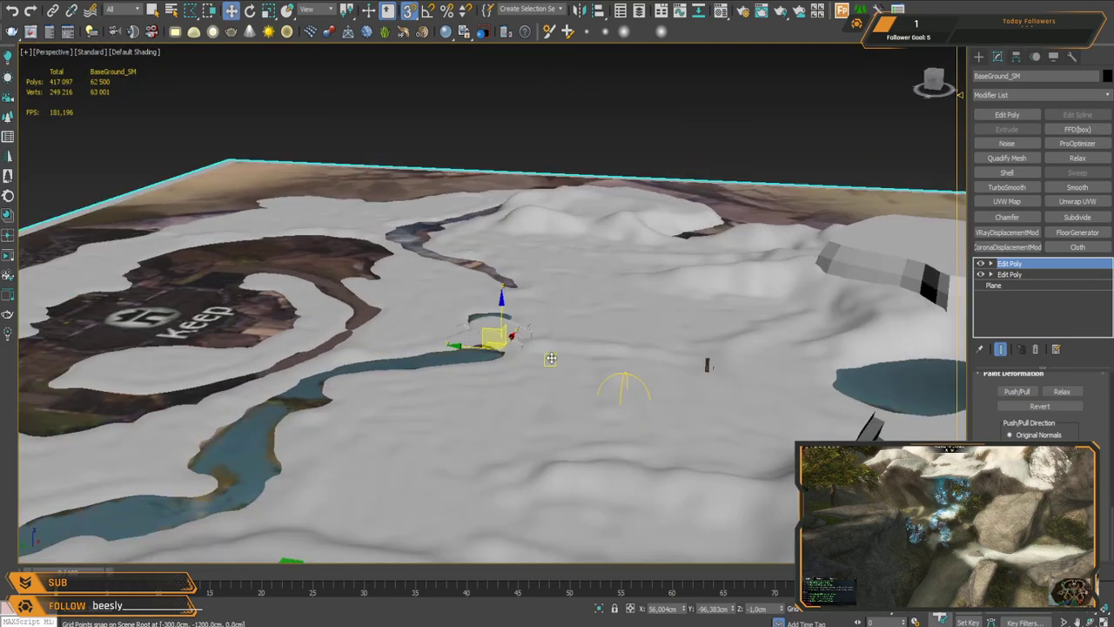
pyautogui.moveTo(624, 311); pyautogui.dragTo(570, 333, button='middle')
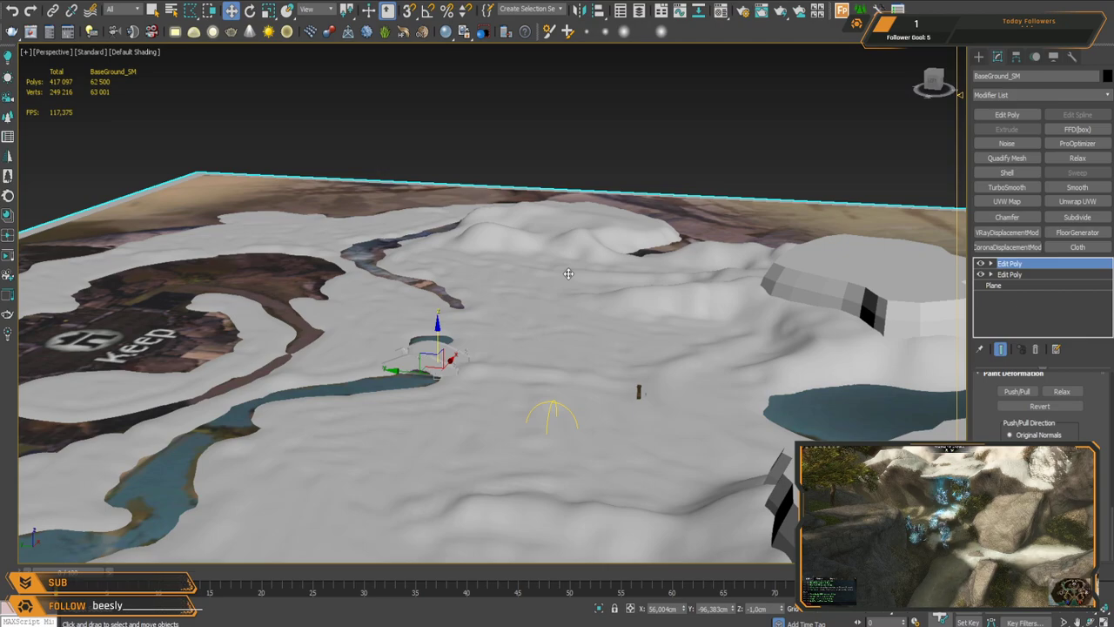
pyautogui.keyDown('alt'); pyautogui.moveTo(523, 313); pyautogui.dragTo(554, 364, button='middle'); pyautogui.keyUp('alt')
pyautogui.scroll(5, 549, 278)
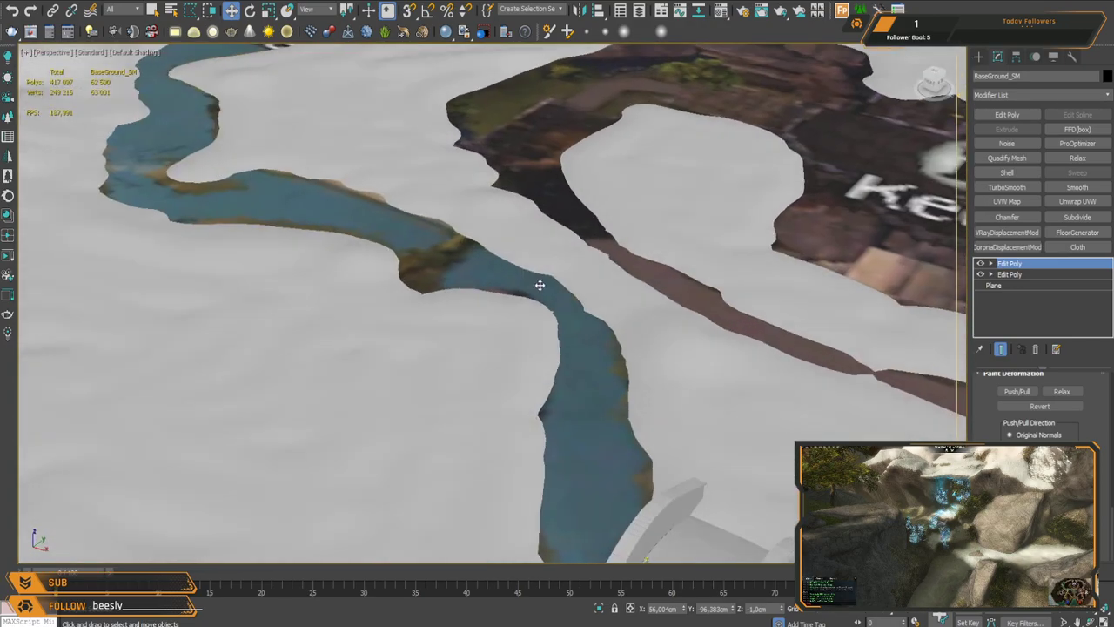
pyautogui.keyDown('alt'); pyautogui.moveTo(541, 283); pyautogui.dragTo(535, 288, button='middle'); pyautogui.keyUp('alt')
pyautogui.scroll(-6, 536, 287)
# Step: Push/Pull the brown patch at the narrow river crossing to extend the bank into the river
pyautogui.scroll(10, 518, 287)
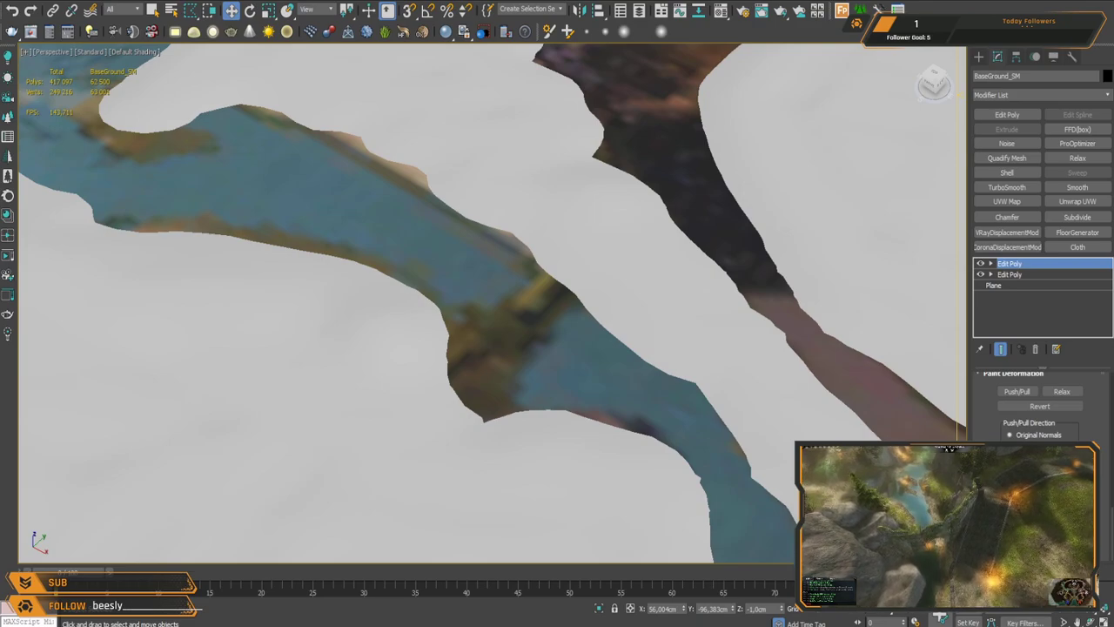
pyautogui.moveTo(500, 346); pyautogui.dragTo(520, 329, button='middle')
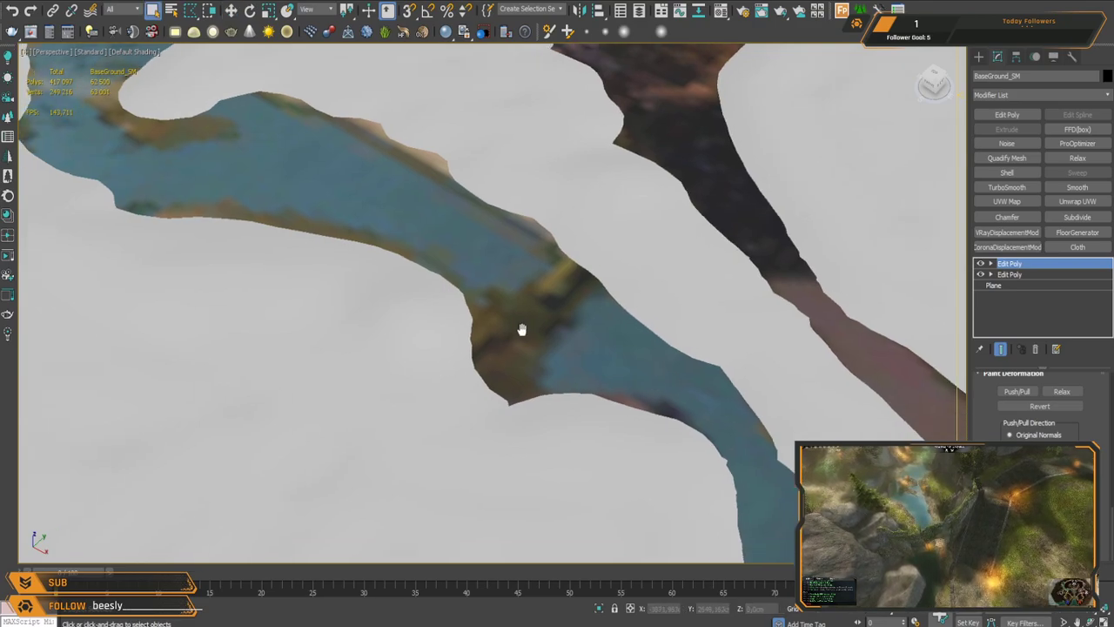
pyautogui.scroll(-4, 522, 328)
pyautogui.keyDown('alt'); pyautogui.moveTo(595, 316); pyautogui.dragTo(605, 356, button='middle'); pyautogui.keyUp('alt')
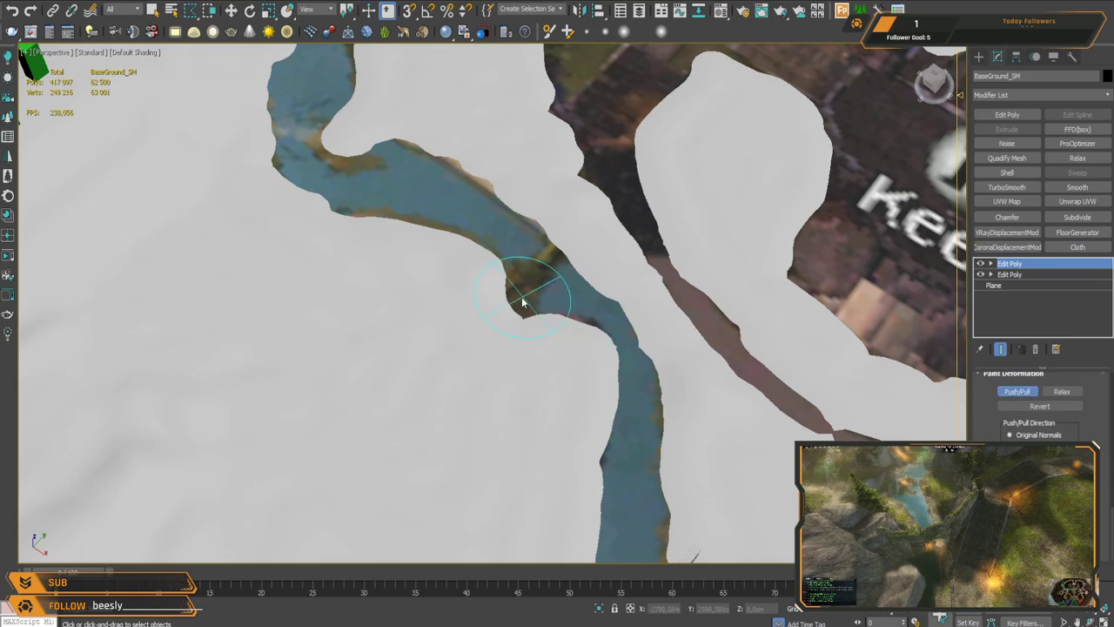
pyautogui.moveTo(523, 302); pyautogui.dragTo(519, 300)
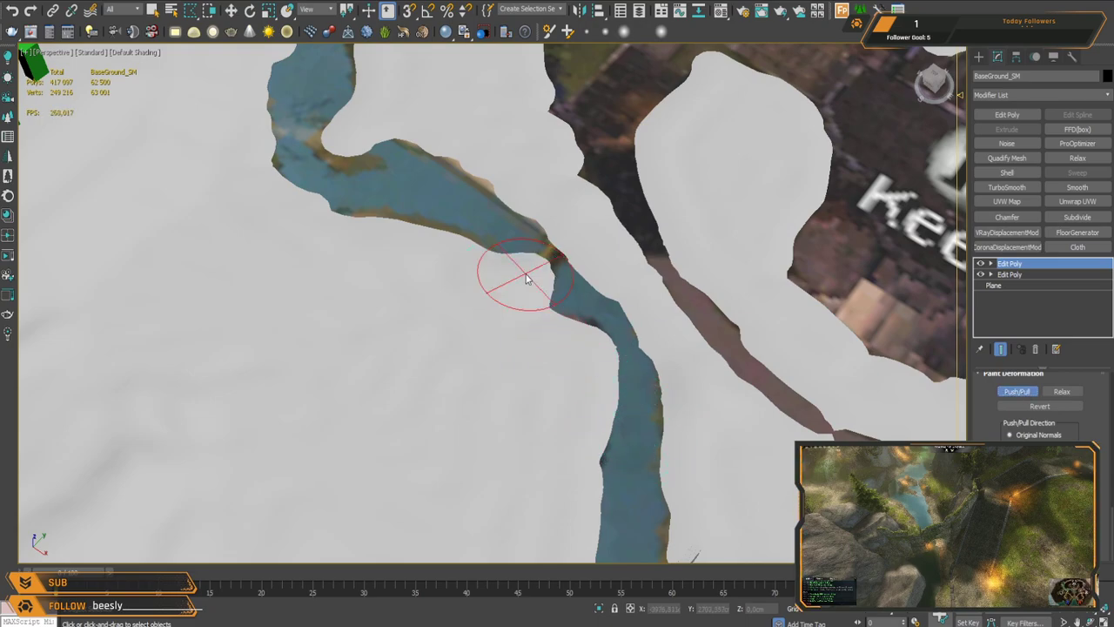
# Step: Show edged faces and relax the ground in front of the bridge's near end
pyautogui.scroll(-5, 614, 375)
pyautogui.scroll(4, 609, 287)
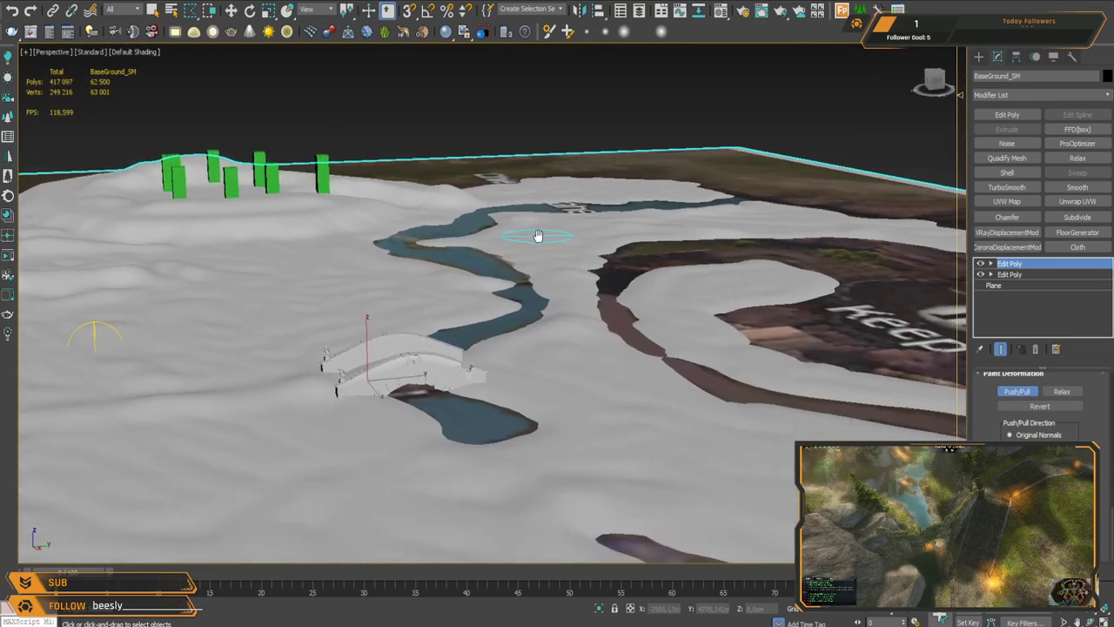
pyautogui.keyDown('alt'); pyautogui.moveTo(415, 241); pyautogui.dragTo(613, 310, button='middle'); pyautogui.keyUp('alt')
pyautogui.scroll(5, 614, 311)
pyautogui.keyDown('alt'); pyautogui.moveTo(612, 368); pyautogui.dragTo(727, 370, button='middle'); pyautogui.keyUp('alt')
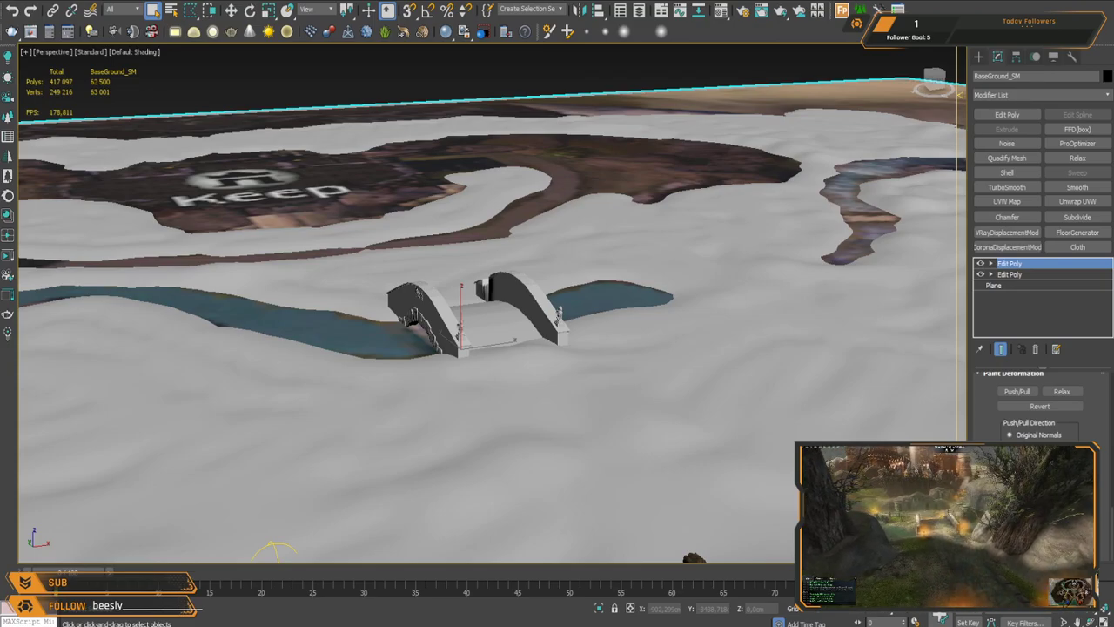
pyautogui.keyDown('alt'); pyautogui.moveTo(563, 336); pyautogui.dragTo(477, 315, button='middle'); pyautogui.keyUp('alt')
pyautogui.scroll(3, 477, 315)
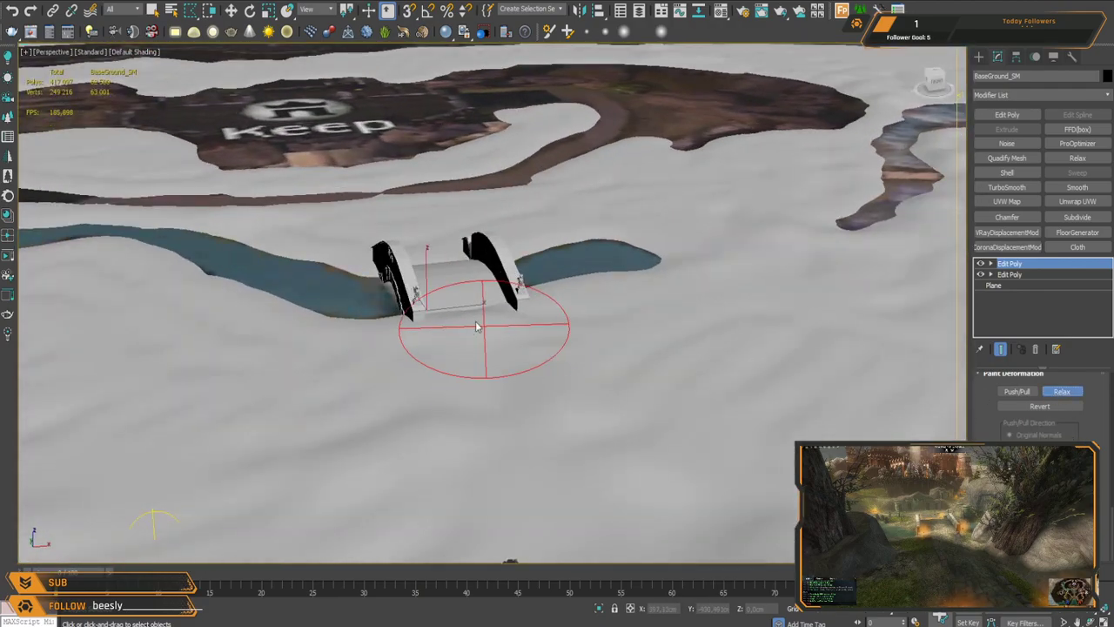
pyautogui.moveTo(468, 321)
pyautogui.keyDown('alt'); pyautogui.mouseDown(button='middle')
pyautogui.moveTo(634, 366)
pyautogui.moveTo(662, 350)
pyautogui.moveTo(588, 276)
pyautogui.moveTo(632, 316)
pyautogui.moveTo(603, 338)
pyautogui.mouseUp(button='middle'); pyautogui.keyUp('alt')
pyautogui.press('F4')
pyautogui.scroll(3, 566, 335)
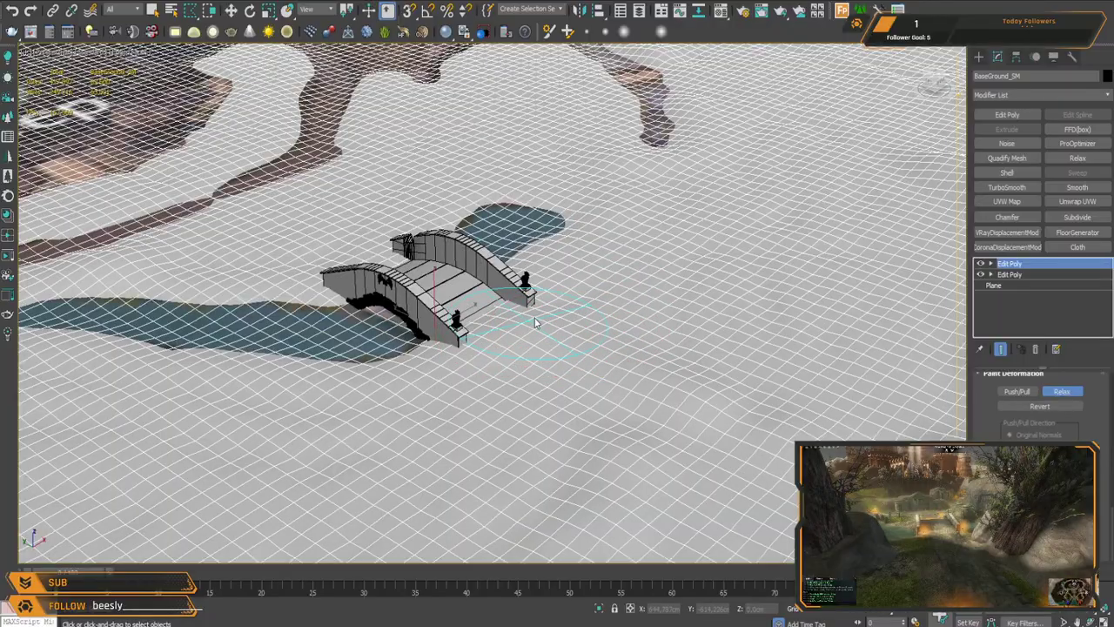
pyautogui.moveTo(548, 333); pyautogui.dragTo(617, 380)
pyautogui.moveTo(620, 382)
pyautogui.keyDown('alt'); pyautogui.mouseDown(button='middle')
pyautogui.moveTo(634, 341)
pyautogui.moveTo(578, 351)
pyautogui.moveTo(607, 359)
pyautogui.moveTo(604, 388)
pyautogui.moveTo(488, 296)
pyautogui.moveTo(510, 287)
pyautogui.moveTo(645, 361)
pyautogui.mouseUp(button='middle'); pyautogui.keyUp('alt')
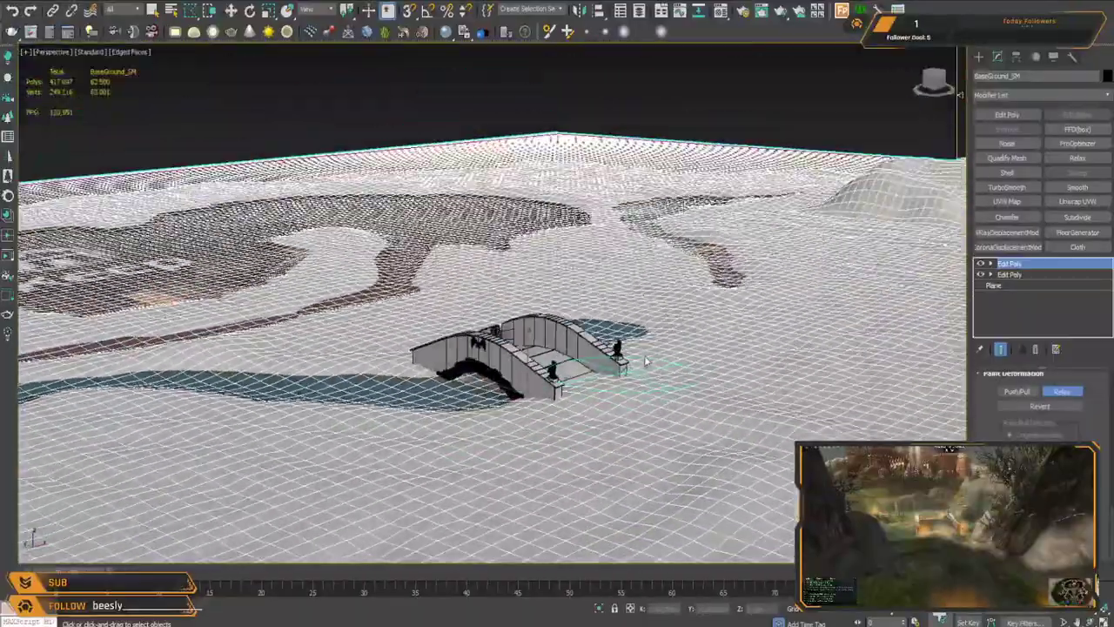
# Step: Examine the ground's mesh and heights around the bridge, the green-box plateau, the lake and the Keep
pyautogui.keyDown('alt'); pyautogui.moveTo(600, 283); pyautogui.dragTo(587, 316, button='middle'); pyautogui.keyUp('alt')
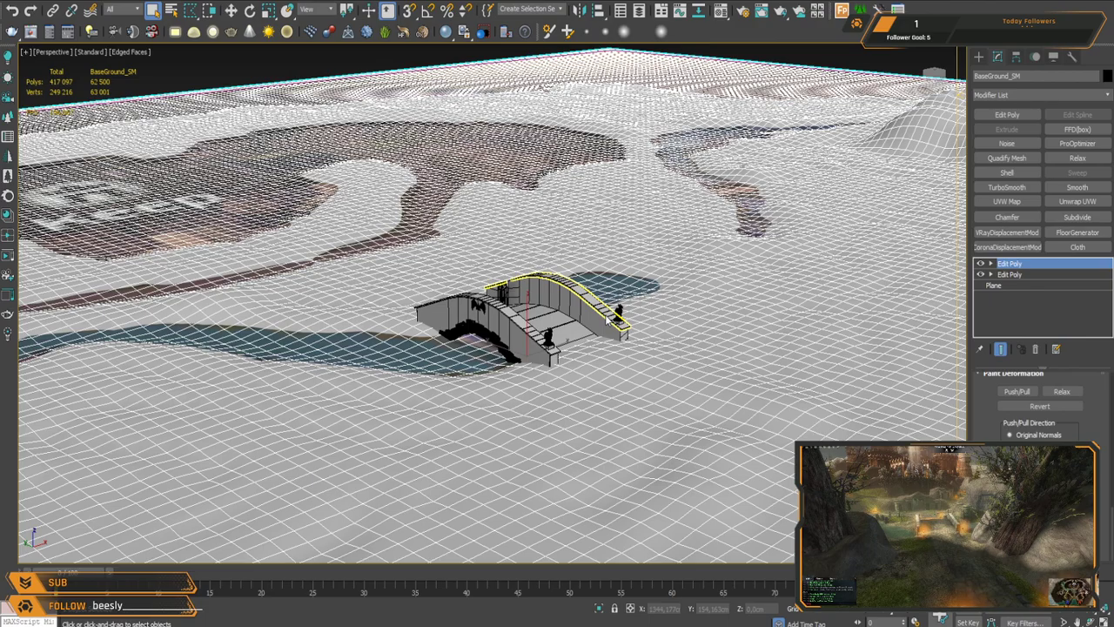
pyautogui.scroll(-3, 531, 313)
pyautogui.moveTo(557, 322); pyautogui.dragTo(383, 292, button='middle')
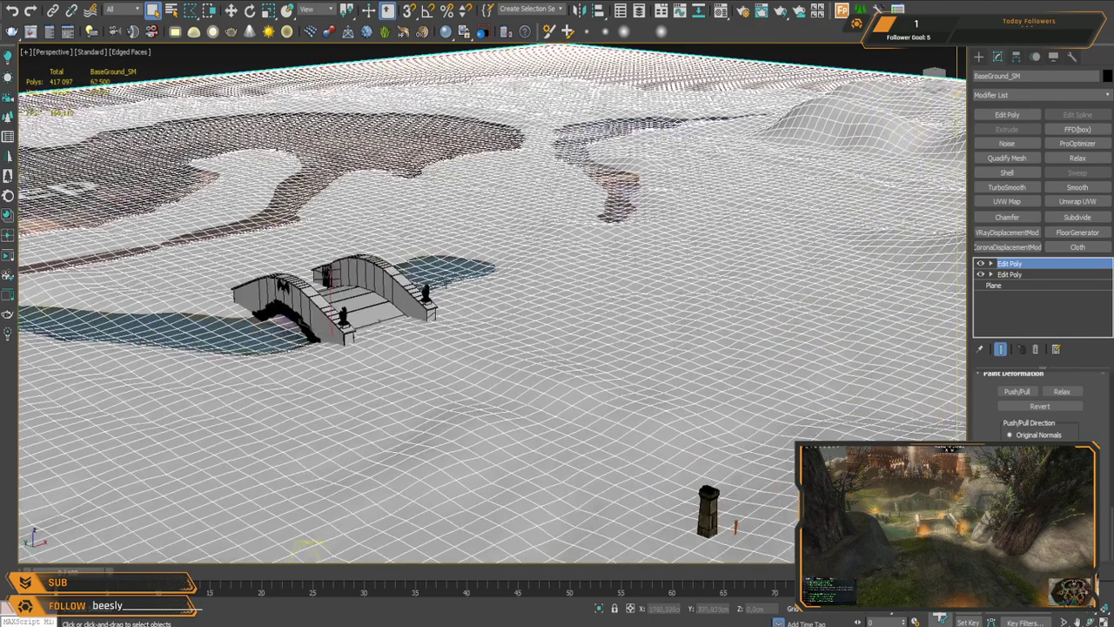
pyautogui.keyDown('alt'); pyautogui.moveTo(470, 261); pyautogui.dragTo(479, 305, button='middle'); pyautogui.keyUp('alt')
pyautogui.moveTo(477, 83); pyautogui.dragTo(517, 239, button='middle')
pyautogui.scroll(5, 524, 238)
pyautogui.keyDown('alt'); pyautogui.moveTo(536, 292); pyautogui.dragTo(618, 298, button='middle'); pyautogui.keyUp('alt')
pyautogui.scroll(5, 597, 280)
pyautogui.moveTo(487, 308); pyautogui.dragTo(440, 292, button='middle')
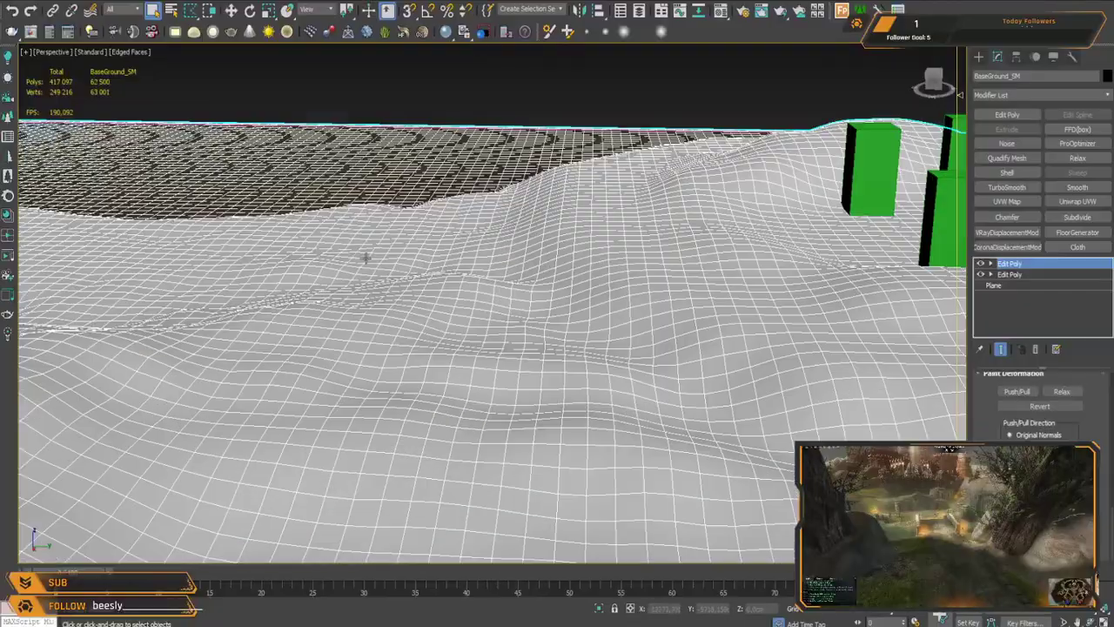
pyautogui.moveTo(365, 257); pyautogui.dragTo(522, 337, button='middle')
pyautogui.scroll(-3, 624, 291)
pyautogui.moveTo(539, 277); pyautogui.dragTo(545, 306, button='middle')
pyautogui.scroll(-3, 507, 250)
pyautogui.scroll(4, 517, 249)
pyautogui.scroll(-3, 563, 292)
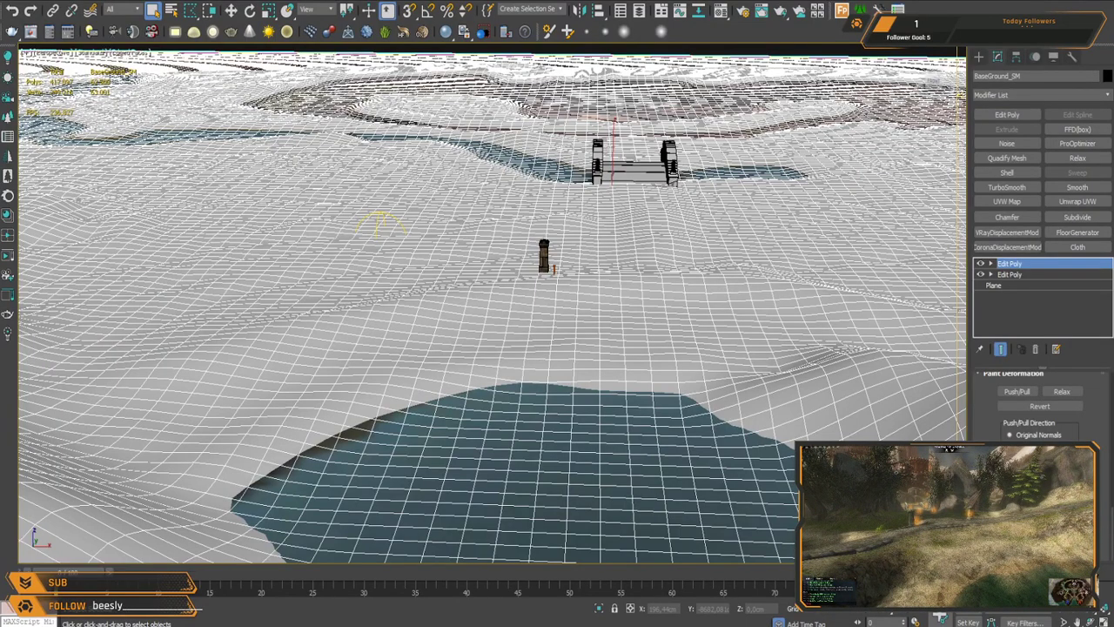
pyautogui.moveTo(601, 289); pyautogui.dragTo(549, 350, button='middle')
pyautogui.moveTo(688, 265); pyautogui.dragTo(549, 277, button='middle')
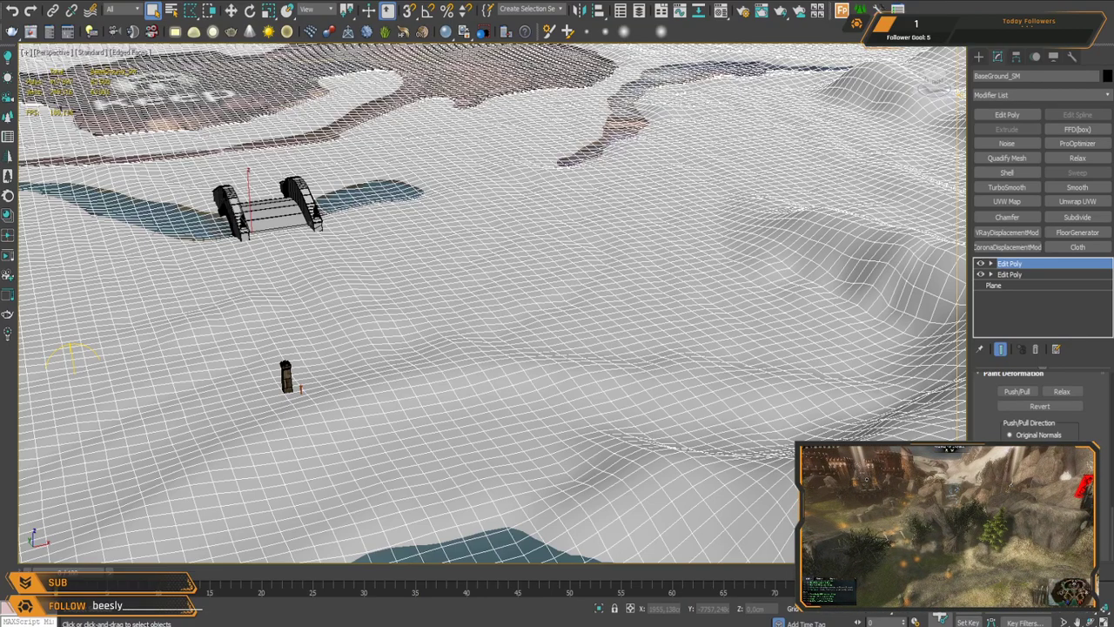
pyautogui.keyDown('alt'); pyautogui.moveTo(507, 466); pyautogui.dragTo(592, 347, button='middle'); pyautogui.keyUp('alt')
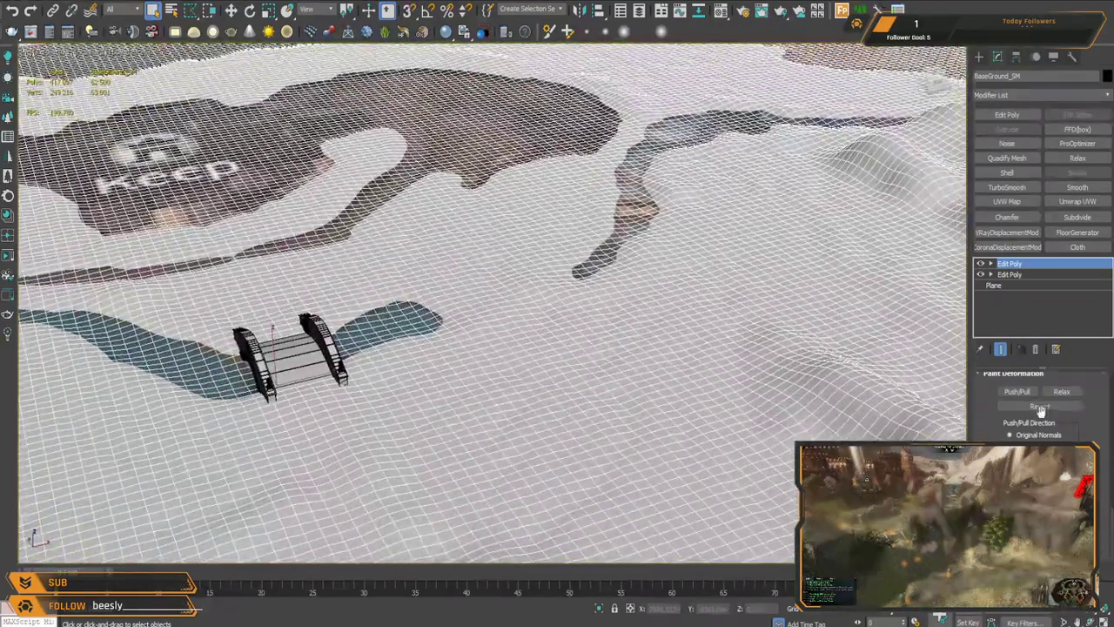
pyautogui.keyDown('alt'); pyautogui.moveTo(509, 357); pyautogui.dragTo(568, 296, button='middle'); pyautogui.keyUp('alt')
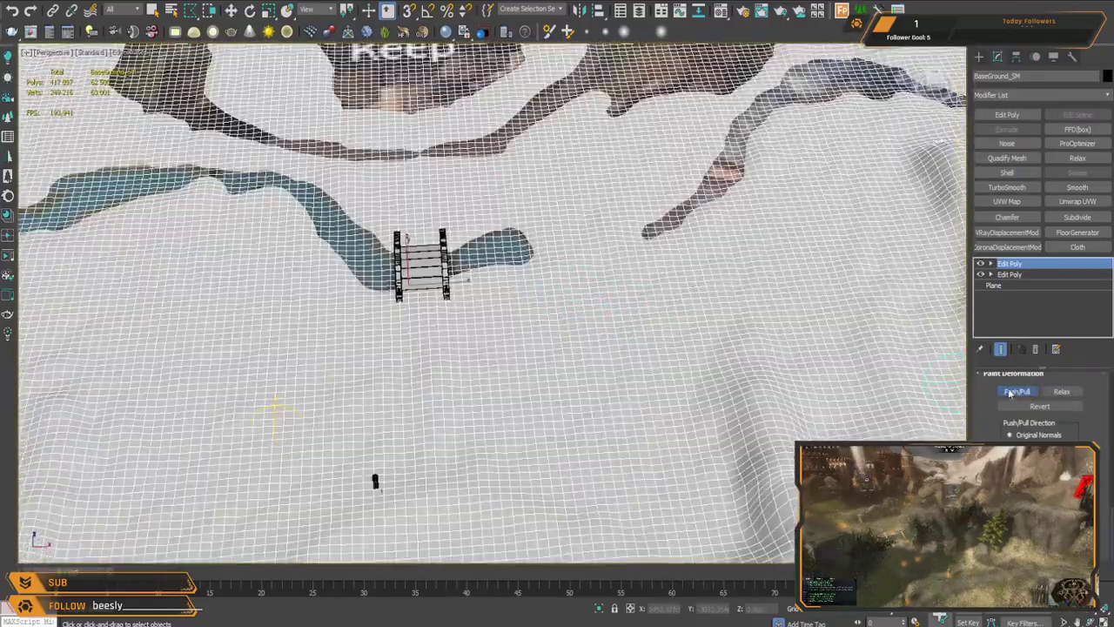
pyautogui.moveTo(481, 360); pyautogui.dragTo(529, 352, button='middle')
# Step: Lower the base ground by about 138 cm so the reference map shows through everywhere except the highest areas
pyautogui.scroll(-8, 496, 333)
pyautogui.scroll(6, 529, 353)
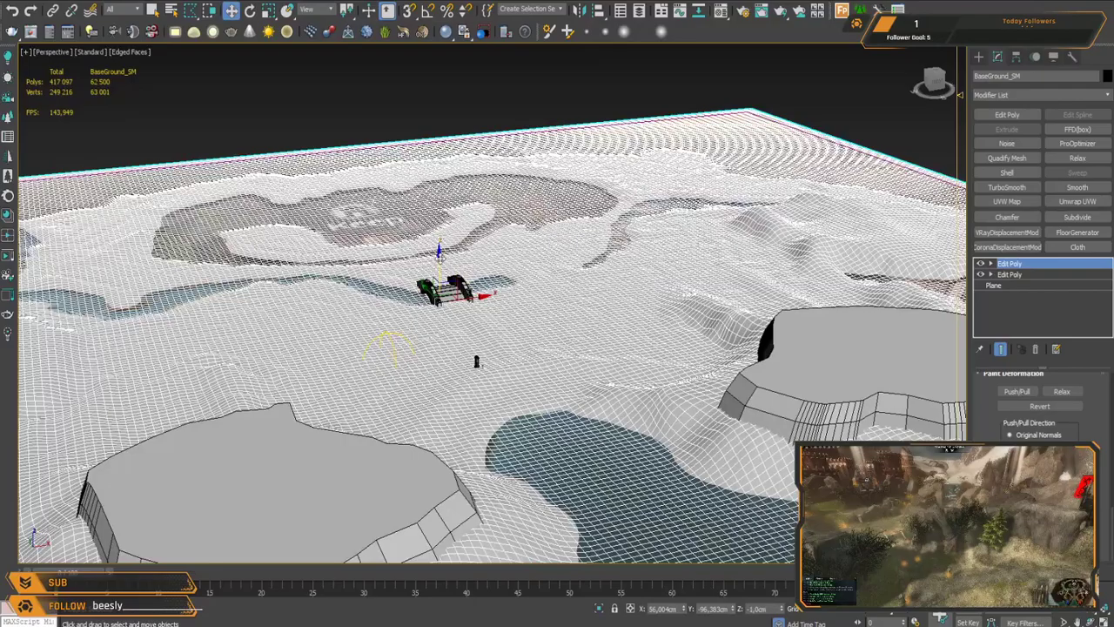
pyautogui.moveTo(438, 256); pyautogui.dragTo(437, 255)
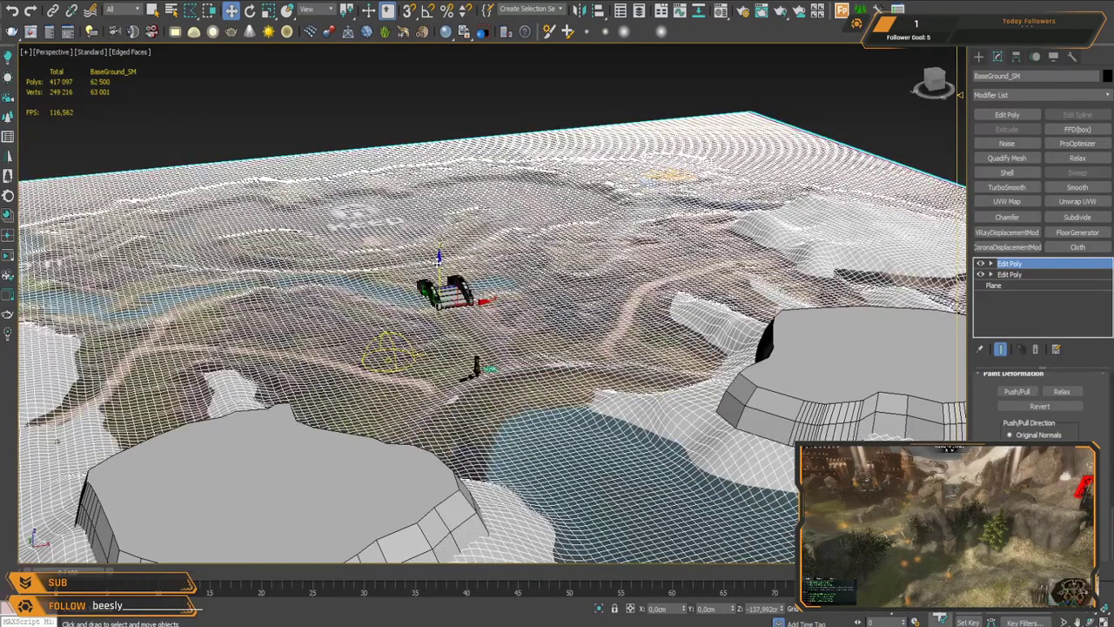
# Step: Examine the rock areas, paths and river around the bridge on the reference map from above without edged faces
pyautogui.keyDown('alt'); pyautogui.moveTo(528, 296); pyautogui.dragTo(544, 327, button='middle'); pyautogui.keyUp('alt')
pyautogui.scroll(4, 548, 324)
pyautogui.click(1017, 392)
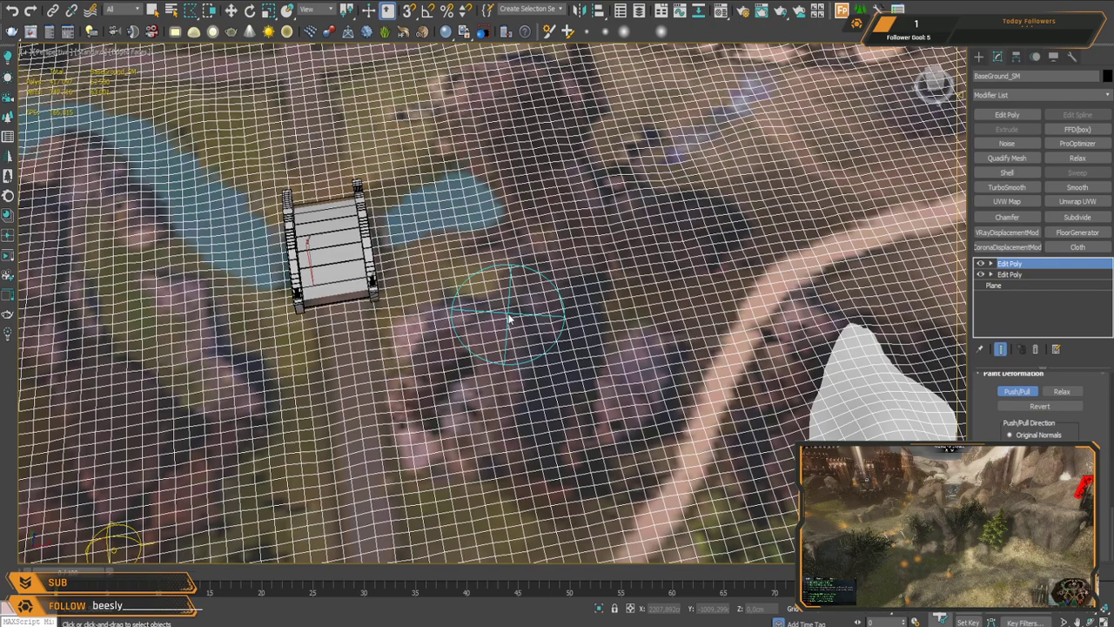
pyautogui.moveTo(507, 350); pyautogui.dragTo(482, 333, button='middle')
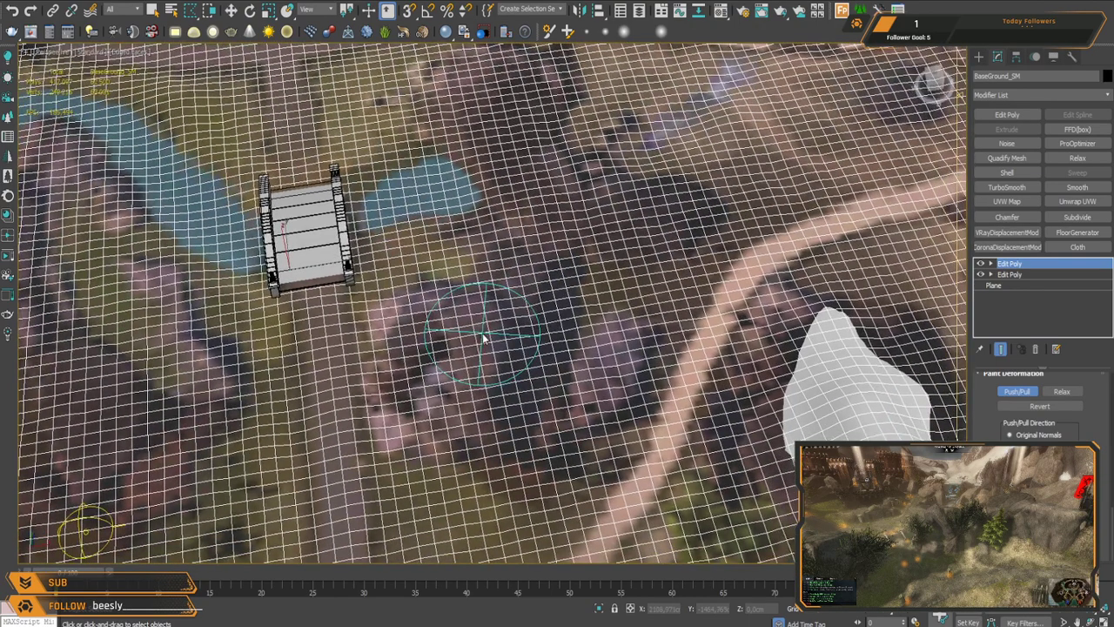
pyautogui.scroll(-10, 485, 340)
pyautogui.scroll(10, 488, 328)
pyautogui.scroll(-8, 489, 328)
pyautogui.scroll(4, 557, 300)
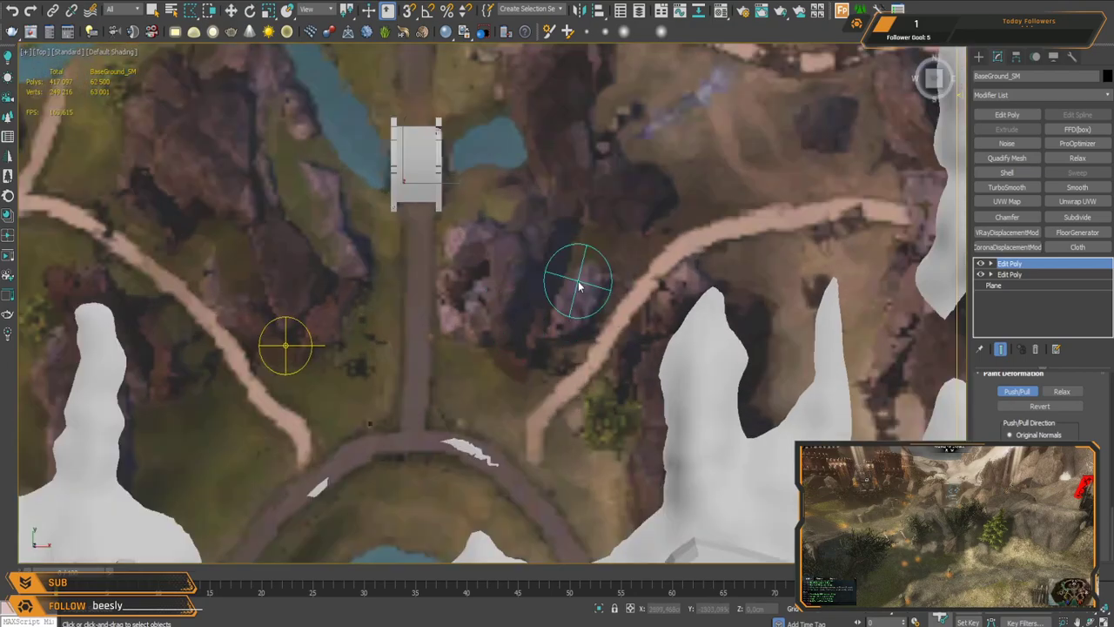
pyautogui.scroll(-2, 557, 287)
pyautogui.scroll(3, 580, 323)
pyautogui.scroll(-3, 617, 316)
pyautogui.scroll(2, 618, 310)
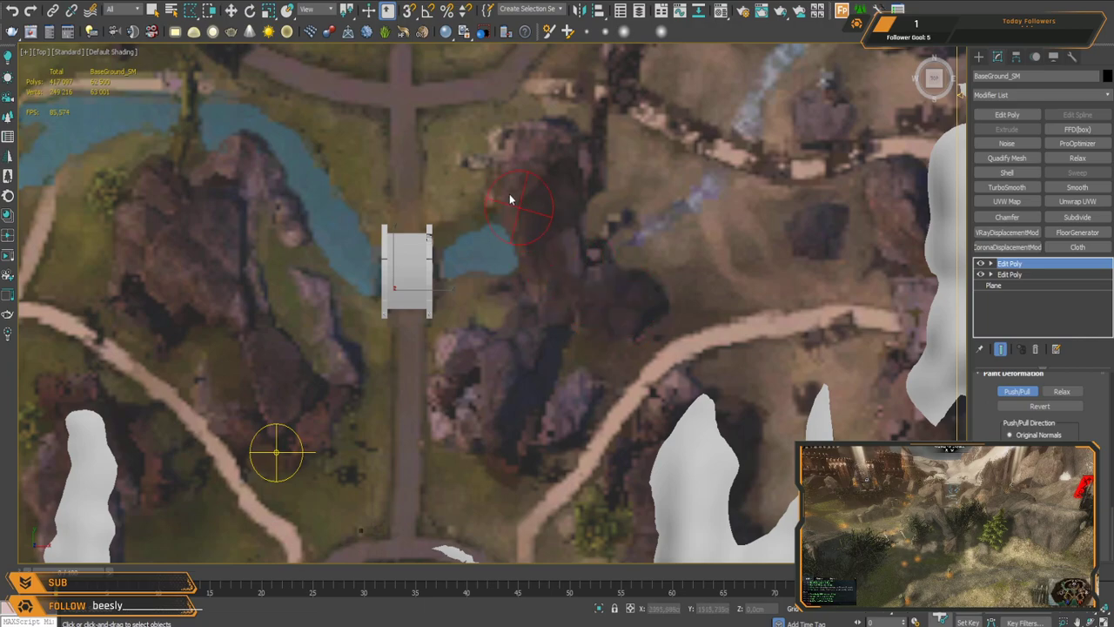
# Step: Push/Pull the dark rock area beyond the pond beside the bridge and show edged faces in perspective
pyautogui.moveTo(552, 188); pyautogui.dragTo(563, 199)
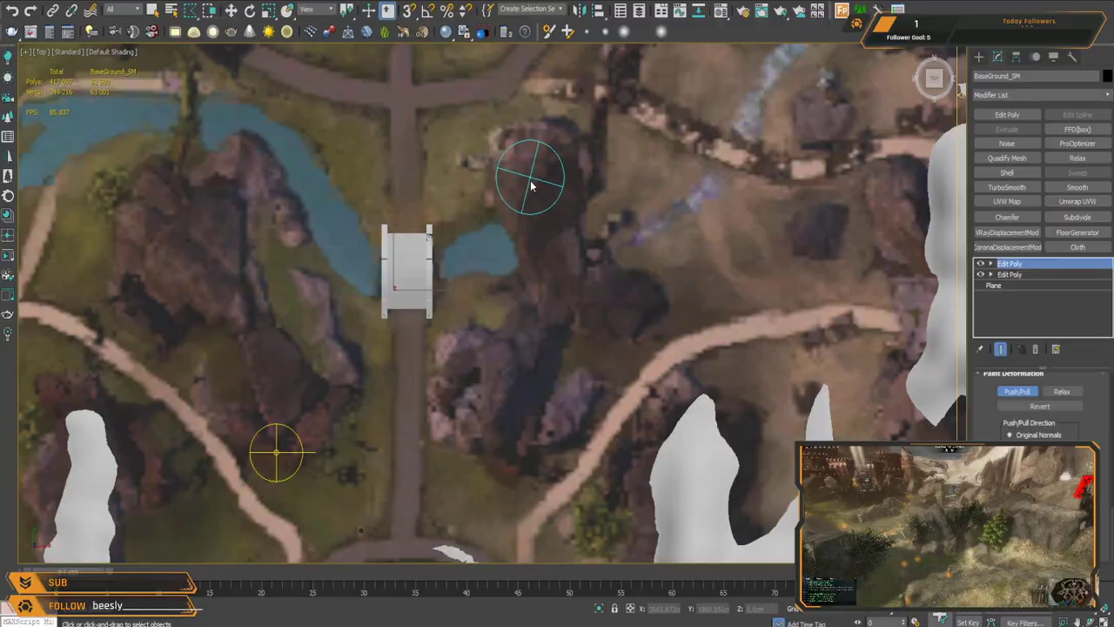
pyautogui.press('p')
pyautogui.keyDown('alt'); pyautogui.moveTo(564, 290); pyautogui.dragTo(585, 196, button='middle'); pyautogui.keyUp('alt')
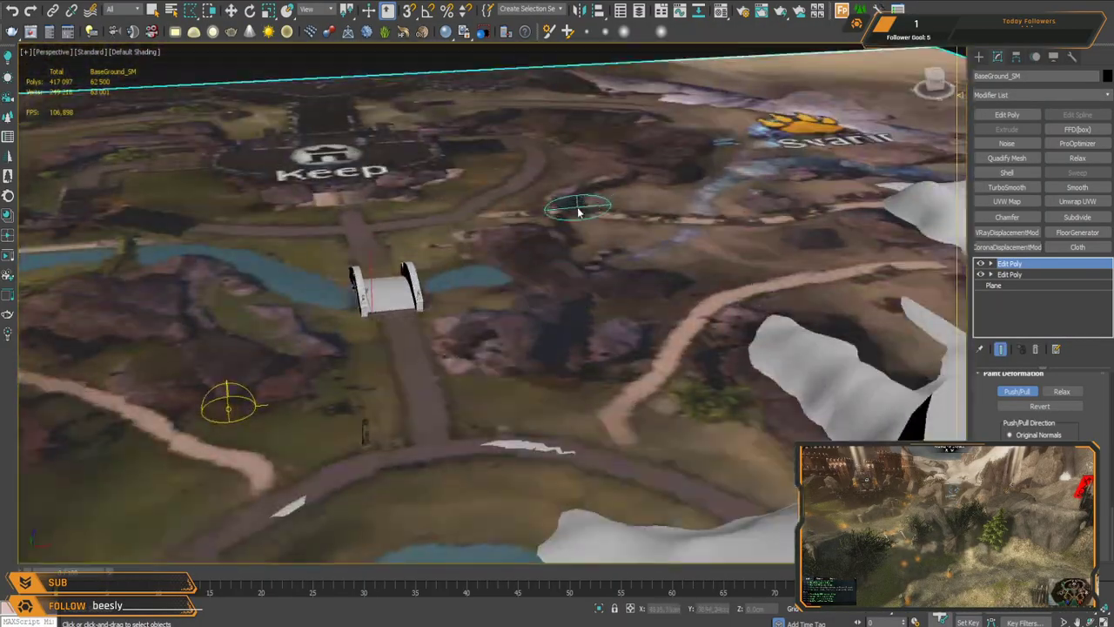
pyautogui.press('F4')
pyautogui.moveTo(577, 322)
pyautogui.keyDown('alt'); pyautogui.mouseDown(button='middle')
pyautogui.moveTo(577, 374)
pyautogui.moveTo(575, 303)
pyautogui.moveTo(579, 335)
pyautogui.mouseUp(button='middle'); pyautogui.keyUp('alt')
# Step: Try raising the whole base ground above the reference map and undo the move
pyautogui.press('w')
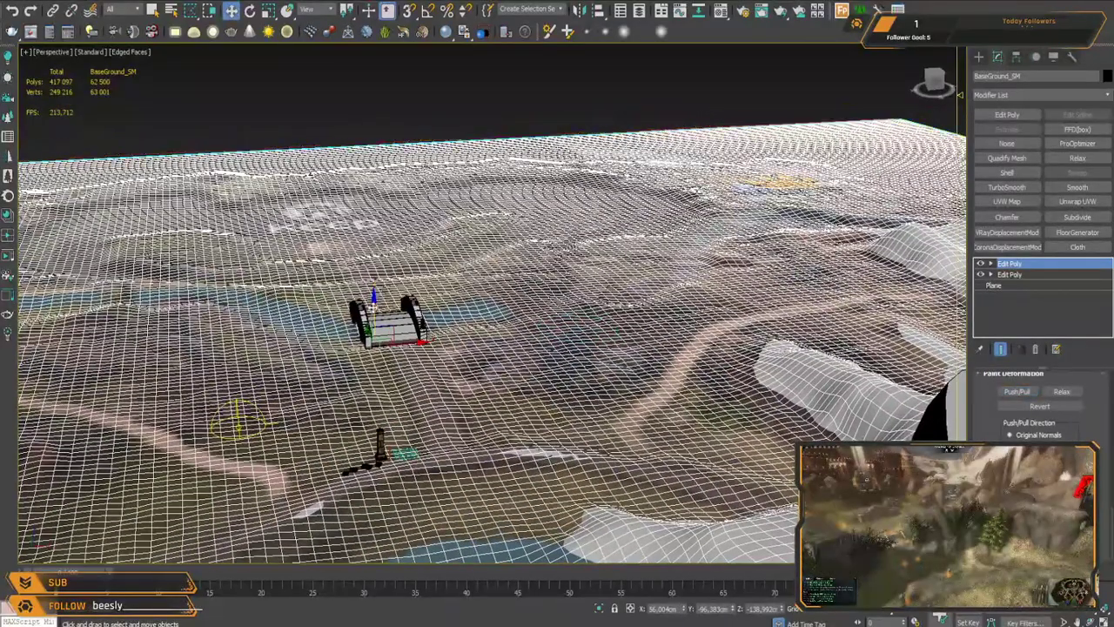
pyautogui.moveTo(375, 304); pyautogui.dragTo(372, 260)
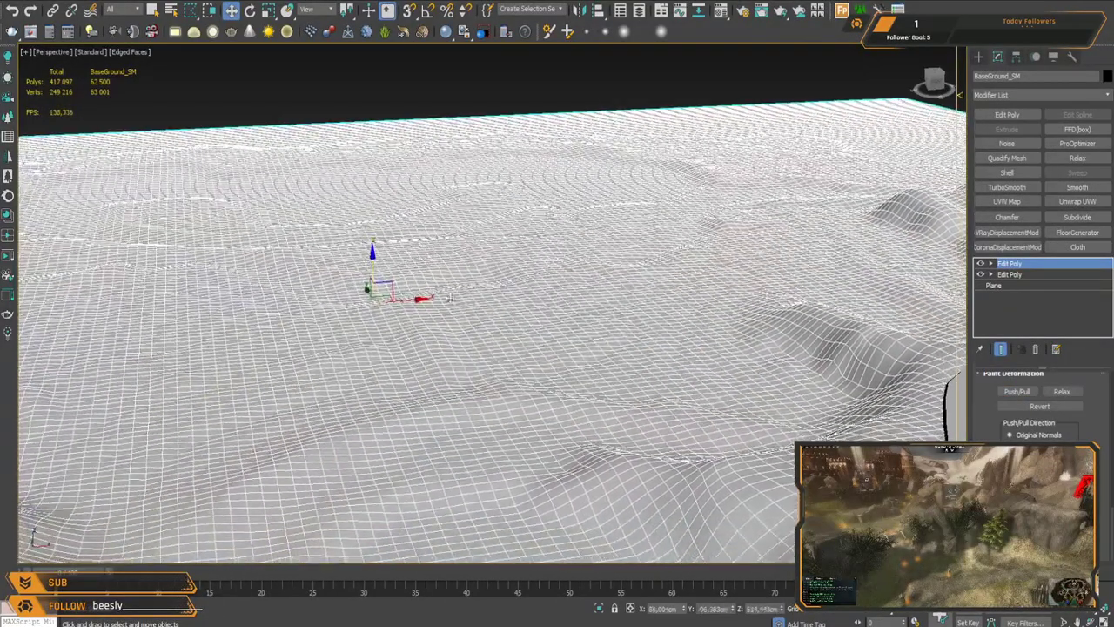
pyautogui.hotkey('alt', 'q')
pyautogui.click(1017, 392)
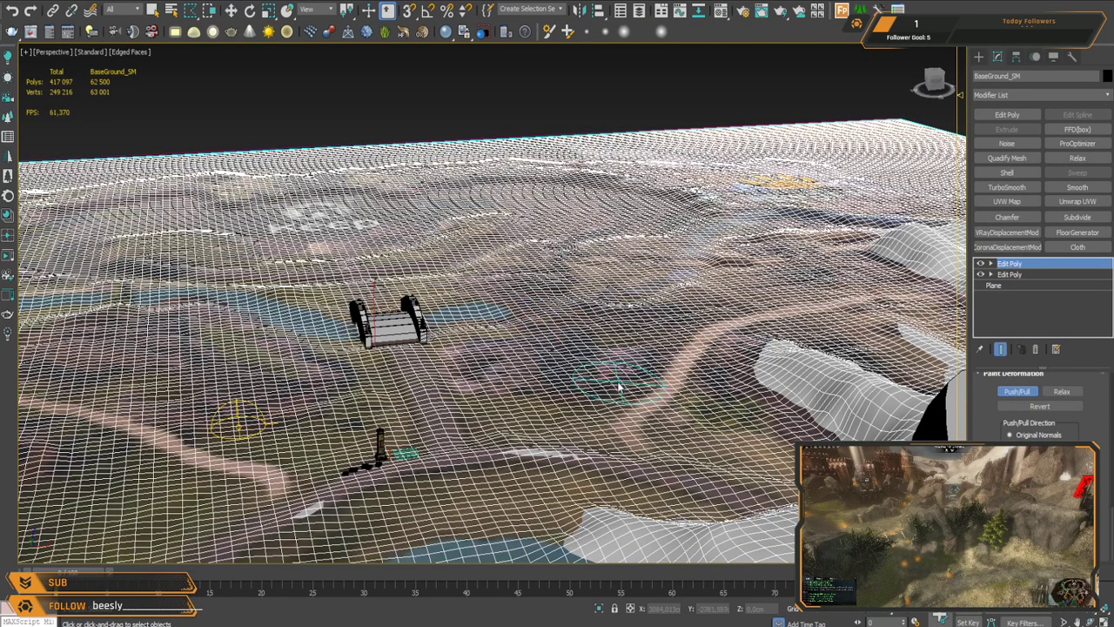
pyautogui.press('w')
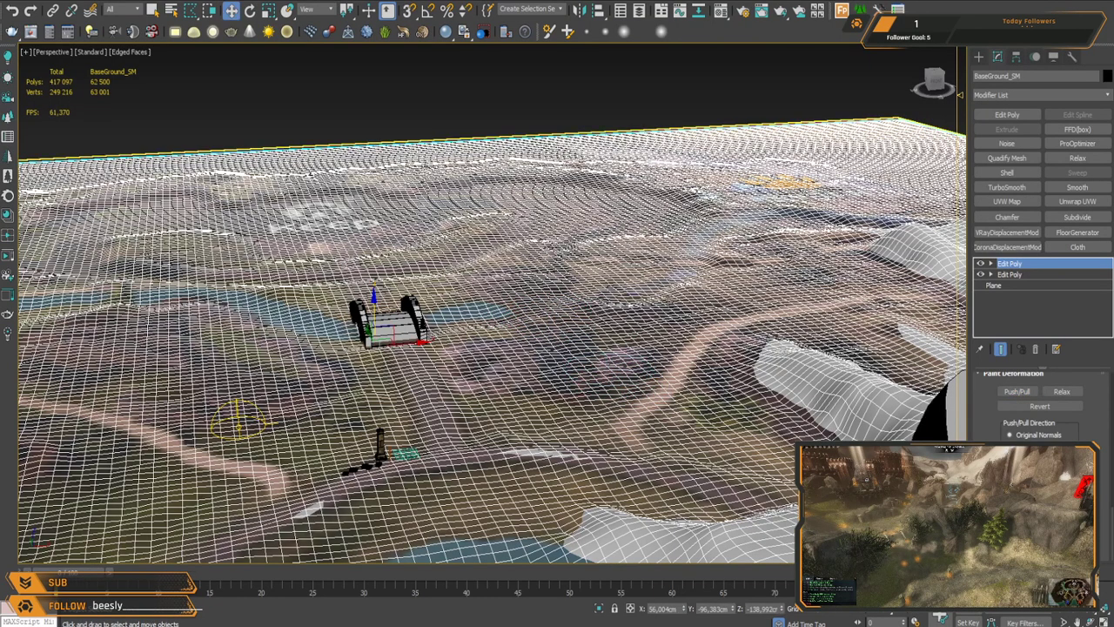
pyautogui.scroll(-5, 607, 302)
pyautogui.moveTo(534, 286)
pyautogui.mouseDown()
pyautogui.moveTo(535, 254)
pyautogui.moveTo(533, 266)
pyautogui.mouseUp()
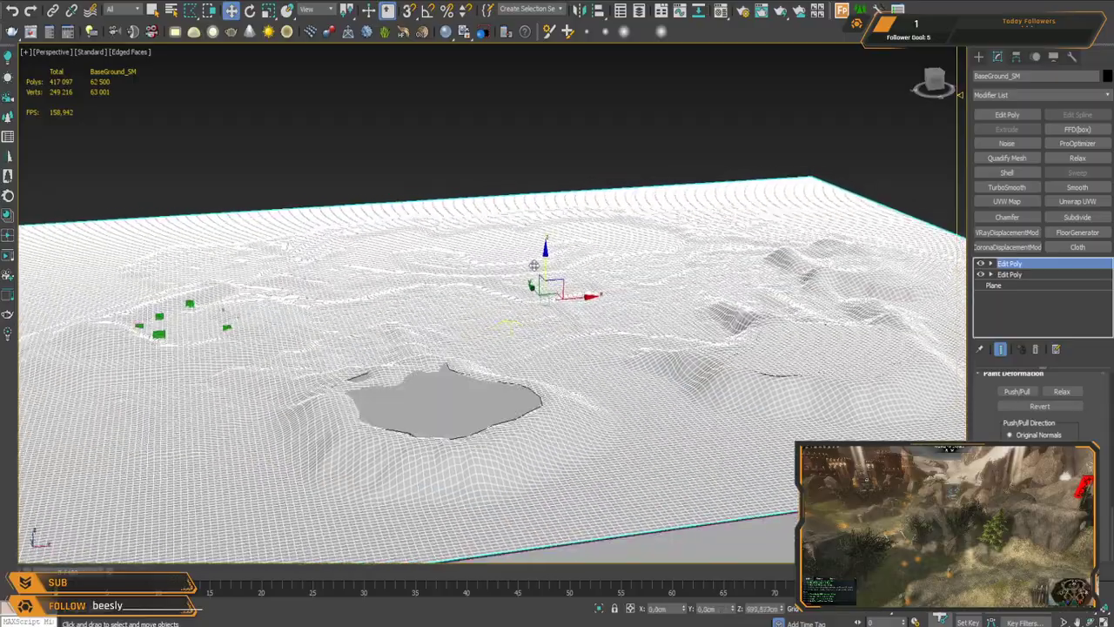
pyautogui.hotkey('ctrl', 'z')
# Step: Push/Pull a first narrow ridge on the rocks between the bridge road and the curved eastern path
pyautogui.keyDown('alt'); pyautogui.moveTo(696, 329); pyautogui.dragTo(648, 265, button='middle'); pyautogui.keyUp('alt')
pyautogui.scroll(6, 649, 327)
pyautogui.keyDown('alt'); pyautogui.moveTo(442, 424); pyautogui.dragTo(428, 383, button='middle'); pyautogui.keyUp('alt')
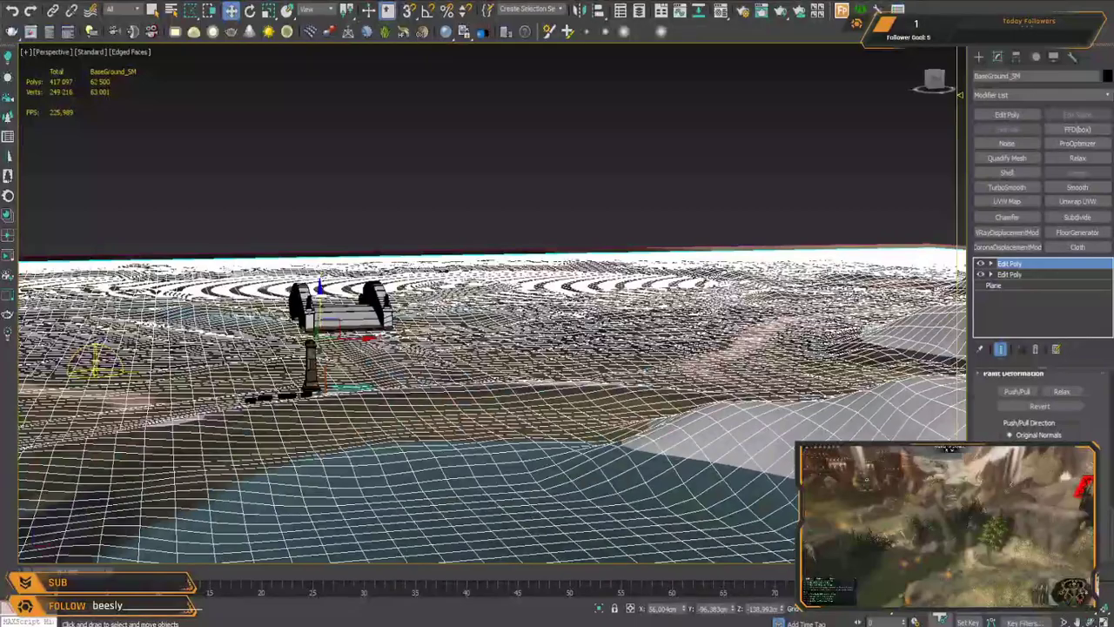
pyautogui.keyDown('alt'); pyautogui.moveTo(600, 262); pyautogui.dragTo(585, 369, button='middle'); pyautogui.keyUp('alt')
pyautogui.click(1021, 395)
pyautogui.moveTo(568, 396); pyautogui.dragTo(498, 374)
pyautogui.moveTo(591, 399); pyautogui.dragTo(573, 409)
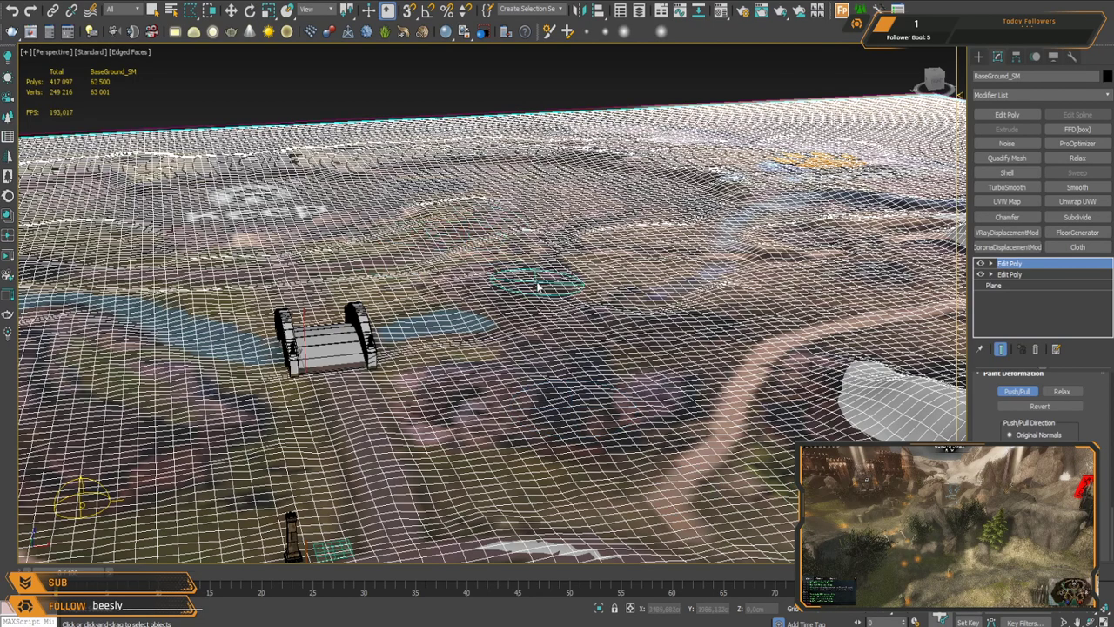
pyautogui.moveTo(579, 423); pyautogui.dragTo(599, 412)
# Step: Raise the rock formation around the pond's far end from above, following the dark rocks southeast with Push/Pull
pyautogui.press('t')
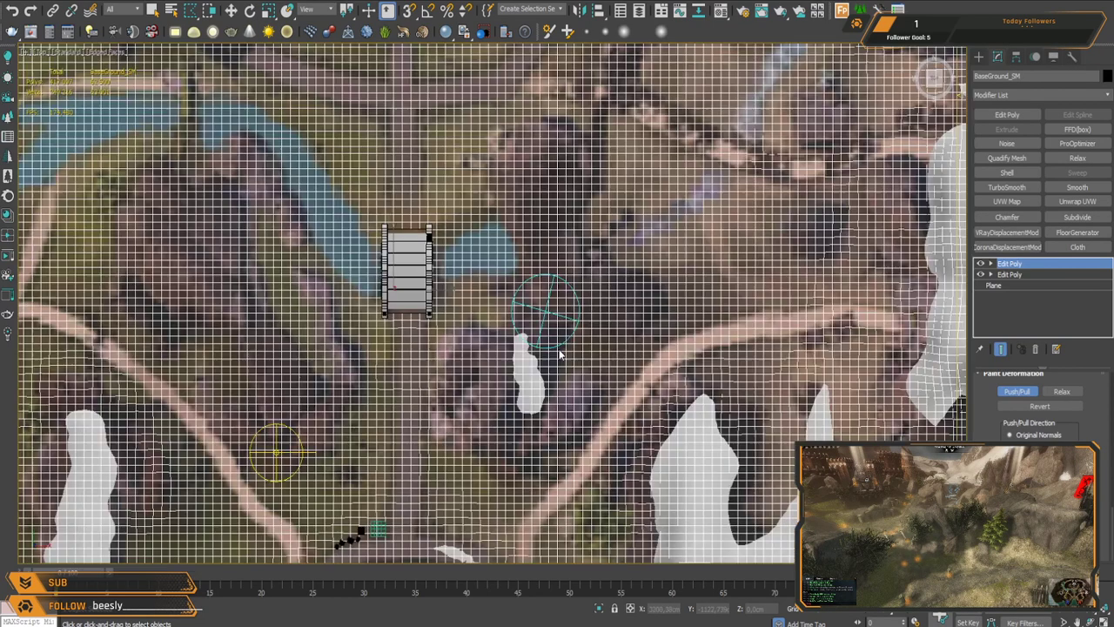
pyautogui.scroll(-4, 566, 296)
pyautogui.scroll(4, 552, 233)
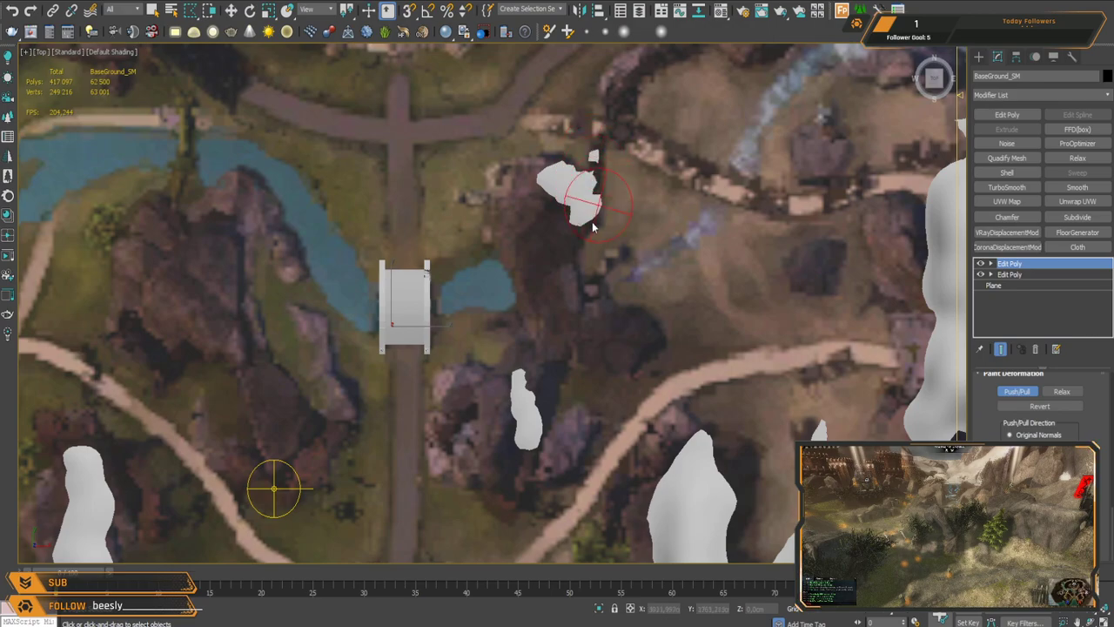
pyautogui.moveTo(549, 231); pyautogui.dragTo(538, 183)
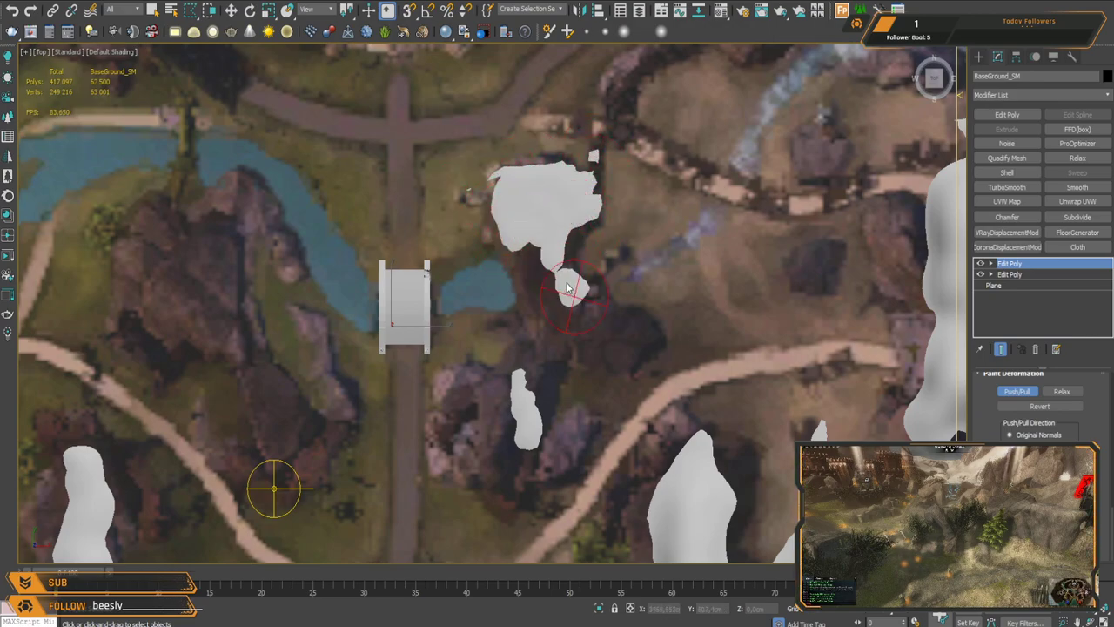
pyautogui.moveTo(573, 328); pyautogui.dragTo(516, 256)
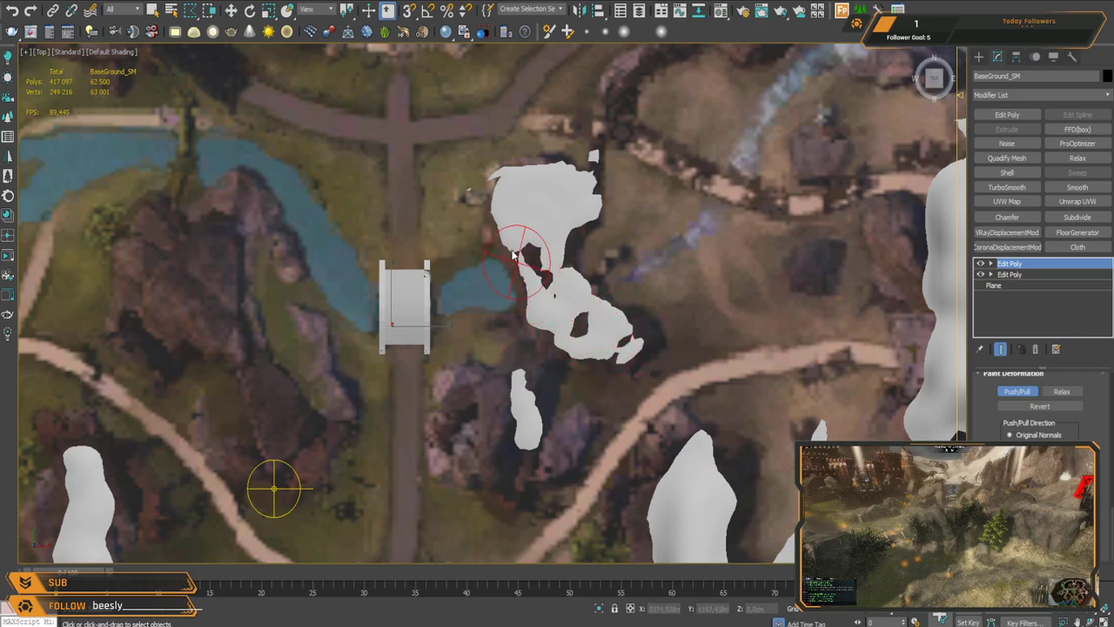
# Step: Connect the raised rocks to the narrow ridge and extend them south over the rocks beside the bridge road
pyautogui.moveTo(573, 334)
pyautogui.mouseDown()
pyautogui.moveTo(548, 348)
pyautogui.moveTo(535, 381)
pyautogui.mouseUp()
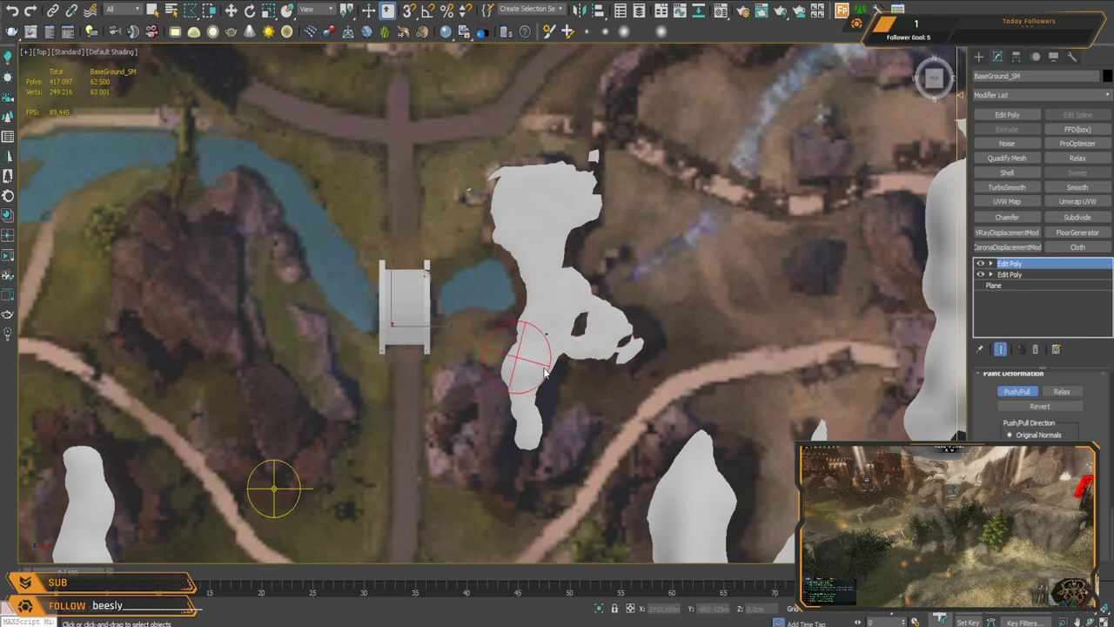
pyautogui.moveTo(571, 327)
pyautogui.mouseDown()
pyautogui.moveTo(544, 391)
pyautogui.moveTo(568, 443)
pyautogui.mouseUp()
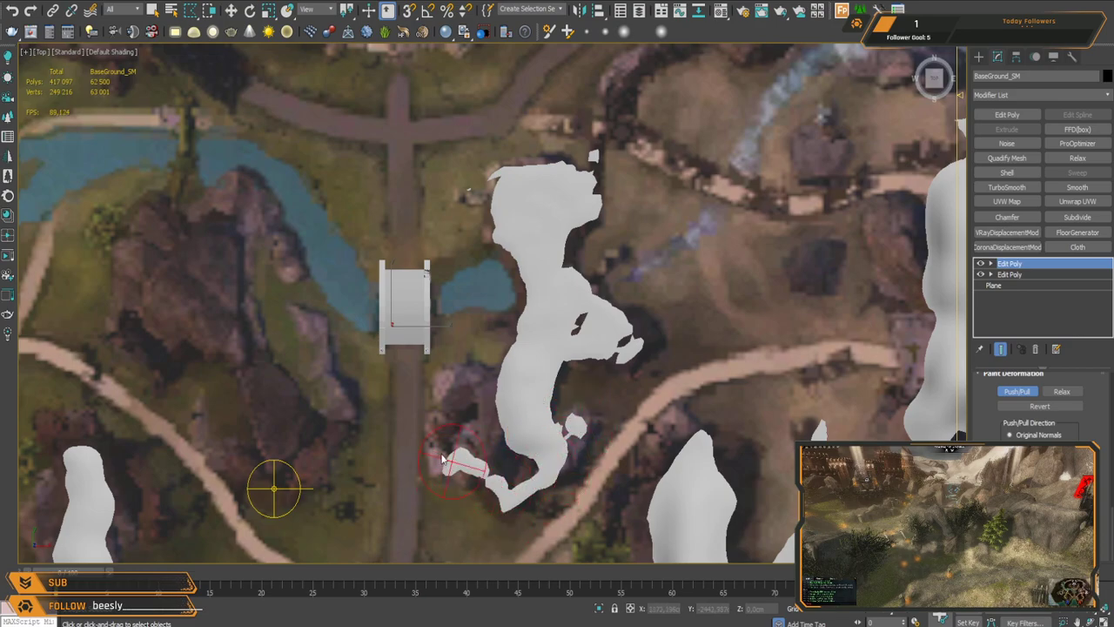
pyautogui.moveTo(486, 371)
pyautogui.mouseDown()
pyautogui.moveTo(461, 410)
pyautogui.moveTo(497, 398)
pyautogui.moveTo(524, 473)
pyautogui.moveTo(510, 457)
pyautogui.mouseUp()
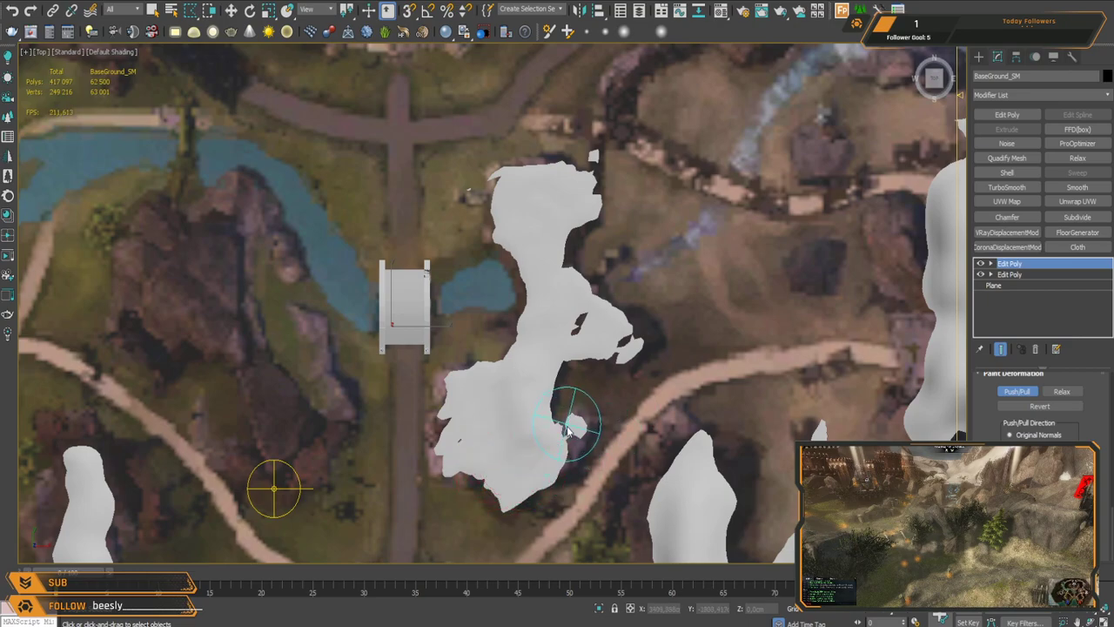
pyautogui.moveTo(567, 427); pyautogui.dragTo(494, 480)
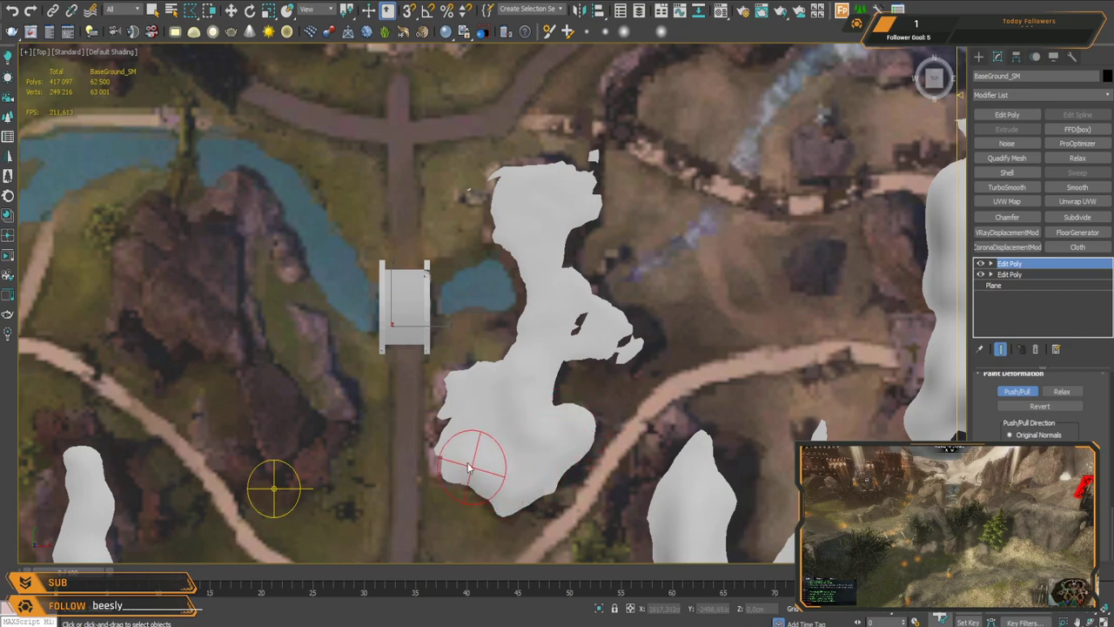
# Step: Fill the gaps and round out the outline of the eastern rock formation, including its side spur
pyautogui.moveTo(468, 437)
pyautogui.mouseDown()
pyautogui.moveTo(464, 399)
pyautogui.moveTo(513, 388)
pyautogui.moveTo(557, 324)
pyautogui.moveTo(638, 338)
pyautogui.mouseUp()
pyautogui.moveTo(572, 317)
pyautogui.mouseDown()
pyautogui.moveTo(559, 257)
pyautogui.moveTo(567, 207)
pyautogui.moveTo(547, 191)
pyautogui.moveTo(499, 194)
pyautogui.mouseUp()
pyautogui.moveTo(621, 317)
pyautogui.mouseDown(button='middle')
pyautogui.moveTo(658, 236)
pyautogui.moveTo(648, 256)
pyautogui.mouseUp(button='middle')
pyautogui.moveTo(583, 151)
pyautogui.mouseDown()
pyautogui.moveTo(571, 141)
pyautogui.moveTo(589, 235)
pyautogui.moveTo(636, 274)
pyautogui.moveTo(581, 258)
pyautogui.moveTo(551, 318)
pyautogui.moveTo(496, 367)
pyautogui.moveTo(534, 339)
pyautogui.moveTo(561, 382)
pyautogui.mouseUp()
# Step: Build up the height of the eastern rock formation's southern part in perspective with Push/Pull
pyautogui.press('p')
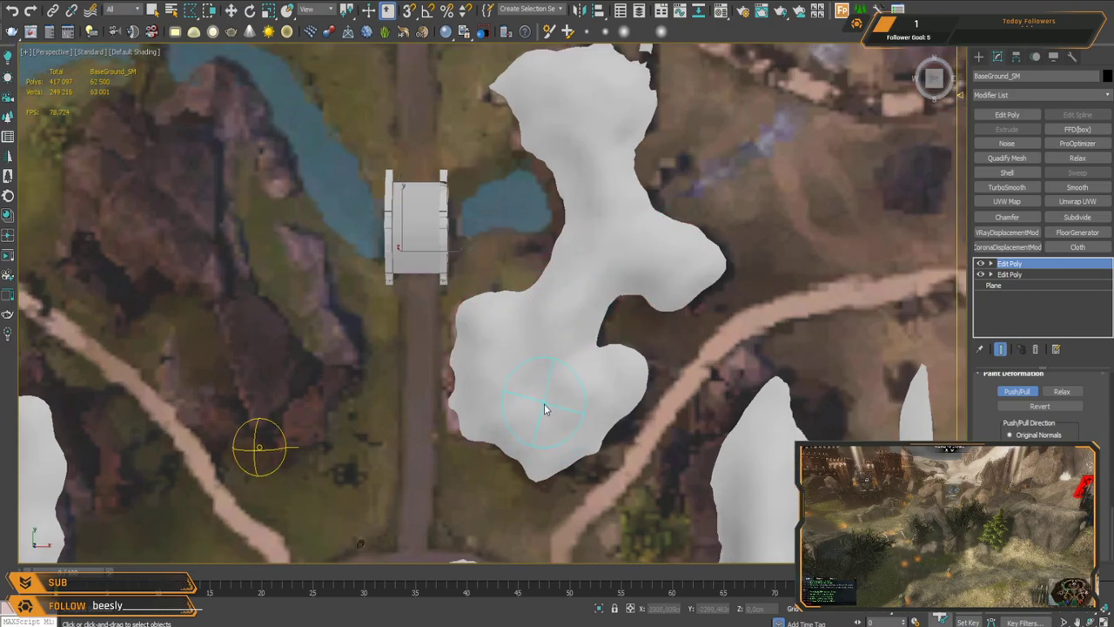
pyautogui.scroll(-3, 552, 404)
pyautogui.moveTo(577, 403)
pyautogui.keyDown('alt'); pyautogui.mouseDown(button='middle')
pyautogui.moveTo(587, 331)
pyautogui.moveTo(573, 322)
pyautogui.moveTo(522, 410)
pyautogui.mouseUp(button='middle'); pyautogui.keyUp('alt')
pyautogui.scroll(2, 574, 321)
pyautogui.scroll(2, 574, 322)
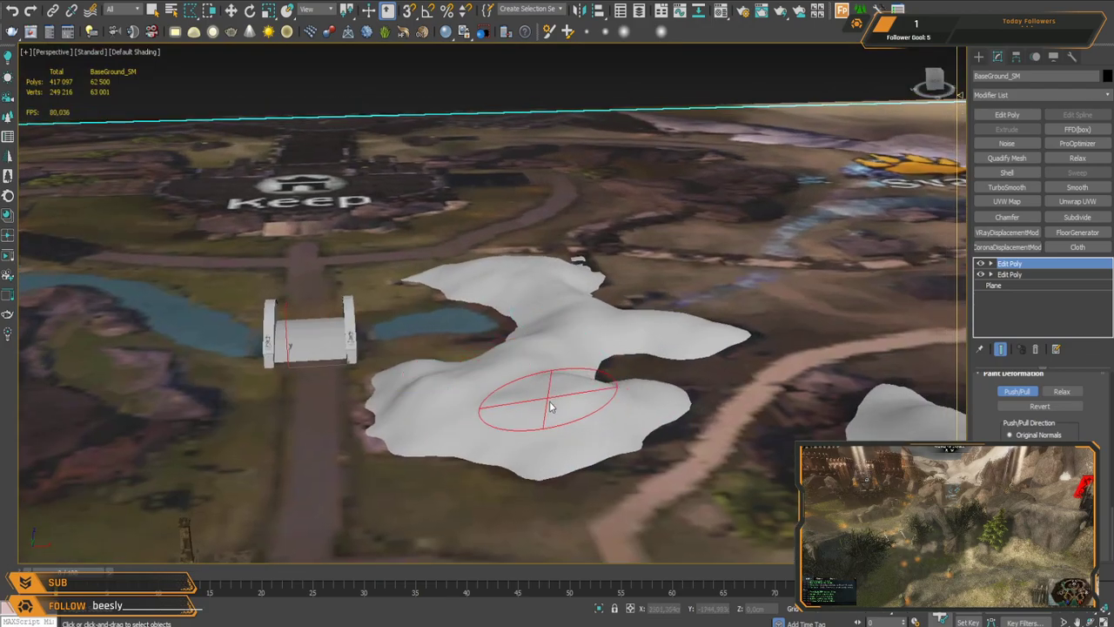
pyautogui.moveTo(564, 340); pyautogui.dragTo(557, 355, button='middle')
pyautogui.moveTo(603, 431); pyautogui.dragTo(574, 425)
pyautogui.moveTo(431, 397)
pyautogui.mouseDown()
pyautogui.moveTo(490, 403)
pyautogui.moveTo(514, 390)
pyautogui.mouseUp()
pyautogui.keyDown('alt'); pyautogui.moveTo(550, 351); pyautogui.dragTo(548, 386, button='middle'); pyautogui.keyUp('alt')
pyautogui.moveTo(536, 385)
pyautogui.mouseDown()
pyautogui.moveTo(552, 329)
pyautogui.moveTo(659, 340)
pyautogui.moveTo(539, 288)
pyautogui.moveTo(559, 299)
pyautogui.moveTo(530, 274)
pyautogui.moveTo(550, 258)
pyautogui.moveTo(515, 255)
pyautogui.moveTo(557, 282)
pyautogui.moveTo(547, 410)
pyautogui.mouseUp()
pyautogui.moveTo(475, 429)
pyautogui.mouseDown()
pyautogui.moveTo(463, 418)
pyautogui.moveTo(550, 434)
pyautogui.mouseUp()
# Step: Push/Pull a tall ridge along the eastern rock formation, linking its southern mass to the northern end
pyautogui.moveTo(552, 432)
pyautogui.keyDown('alt'); pyautogui.mouseDown(button='middle')
pyautogui.moveTo(577, 390)
pyautogui.moveTo(550, 367)
pyautogui.moveTo(591, 379)
pyautogui.mouseUp(button='middle'); pyautogui.keyUp('alt')
pyautogui.moveTo(585, 349); pyautogui.dragTo(600, 324)
pyautogui.keyDown('alt'); pyautogui.moveTo(609, 314); pyautogui.dragTo(607, 355, button='middle'); pyautogui.keyUp('alt')
pyautogui.moveTo(597, 364)
pyautogui.mouseDown()
pyautogui.moveTo(591, 371)
pyautogui.moveTo(604, 342)
pyautogui.mouseUp()
pyautogui.moveTo(608, 336)
pyautogui.keyDown('alt'); pyautogui.mouseDown(button='middle')
pyautogui.moveTo(608, 352)
pyautogui.moveTo(590, 341)
pyautogui.mouseUp(button='middle'); pyautogui.keyUp('alt')
pyautogui.moveTo(589, 341); pyautogui.dragTo(609, 303)
pyautogui.keyDown('alt'); pyautogui.moveTo(610, 304); pyautogui.dragTo(638, 262, button='middle'); pyautogui.keyUp('alt')
pyautogui.moveTo(638, 262)
pyautogui.mouseDown()
pyautogui.moveTo(592, 261)
pyautogui.moveTo(534, 410)
pyautogui.mouseUp()
pyautogui.moveTo(534, 410)
pyautogui.keyDown('alt'); pyautogui.mouseDown(button='middle')
pyautogui.moveTo(589, 298)
pyautogui.moveTo(664, 274)
pyautogui.mouseUp(button='middle'); pyautogui.keyUp('alt')
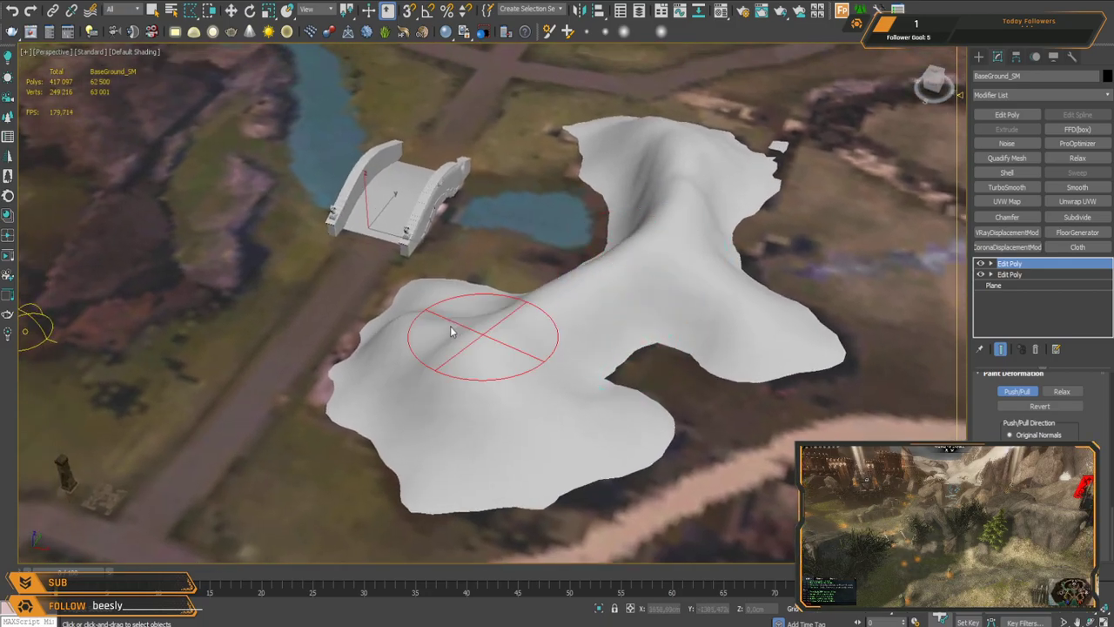
# Step: Paint first Push/Pull strokes from above over the large rock area between the river and the forked western path
pyautogui.moveTo(510, 385)
pyautogui.keyDown('alt'); pyautogui.mouseDown(button='middle')
pyautogui.moveTo(574, 338)
pyautogui.moveTo(626, 245)
pyautogui.moveTo(659, 313)
pyautogui.moveTo(583, 331)
pyautogui.moveTo(658, 263)
pyautogui.moveTo(597, 265)
pyautogui.moveTo(629, 286)
pyautogui.mouseUp(button='middle'); pyautogui.keyUp('alt')
pyautogui.scroll(-3, 653, 283)
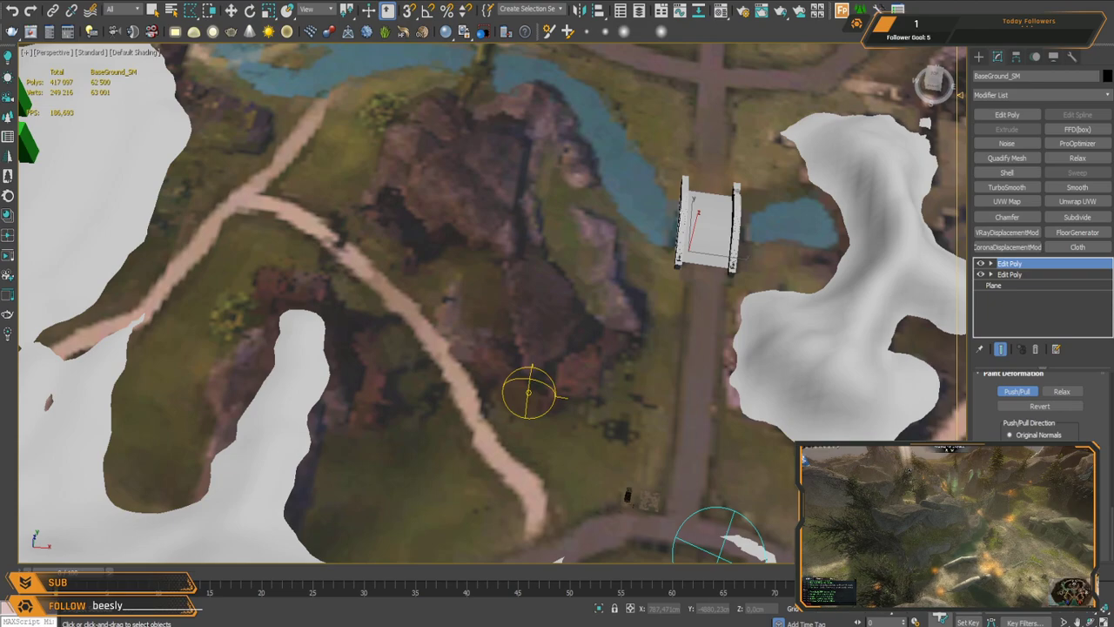
pyautogui.moveTo(526, 221)
pyautogui.mouseDown(button='middle')
pyautogui.moveTo(502, 264)
pyautogui.moveTo(471, 265)
pyautogui.mouseUp(button='middle')
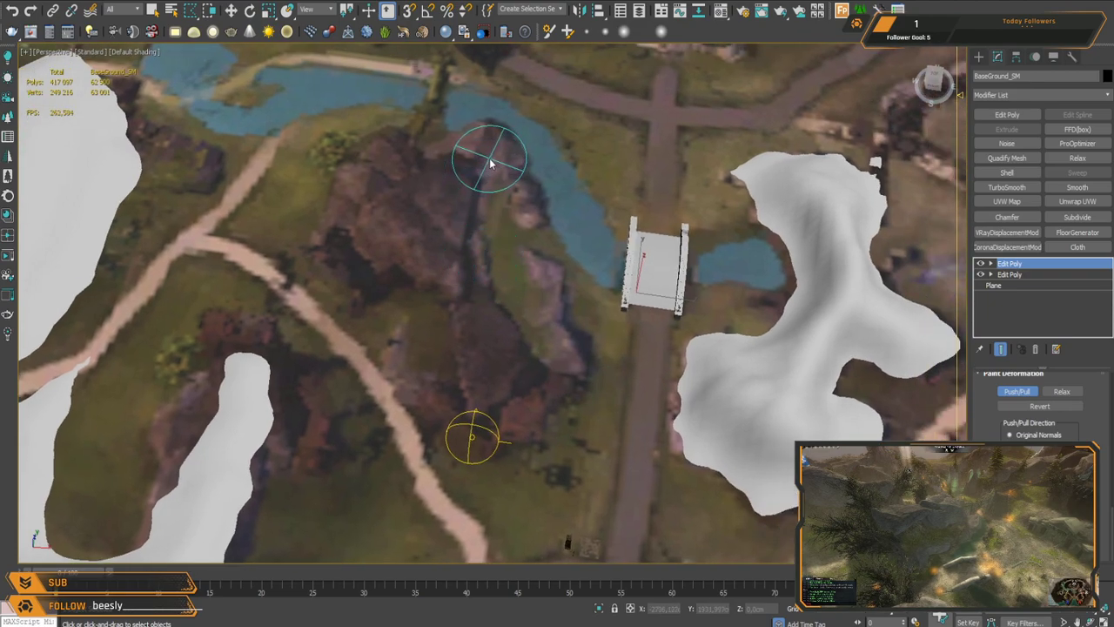
pyautogui.press('t')
pyautogui.scroll(2, 488, 218)
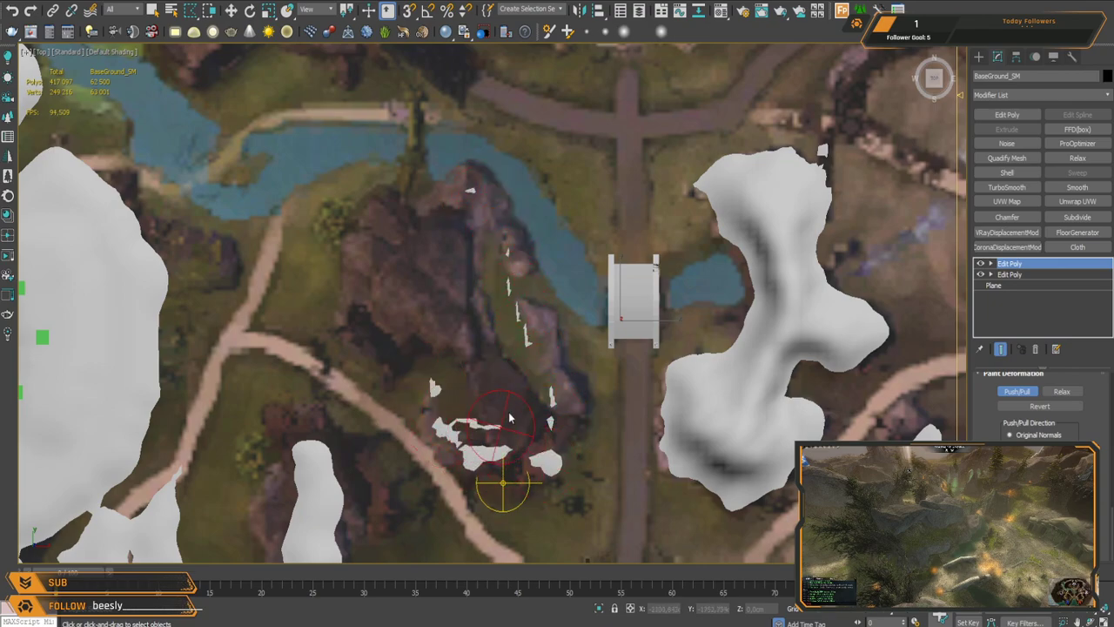
pyautogui.moveTo(510, 419); pyautogui.dragTo(477, 376)
pyautogui.moveTo(465, 271)
pyautogui.mouseDown()
pyautogui.moveTo(463, 228)
pyautogui.moveTo(388, 213)
pyautogui.moveTo(363, 285)
pyautogui.moveTo(383, 335)
pyautogui.moveTo(422, 352)
pyautogui.moveTo(442, 287)
pyautogui.mouseUp()
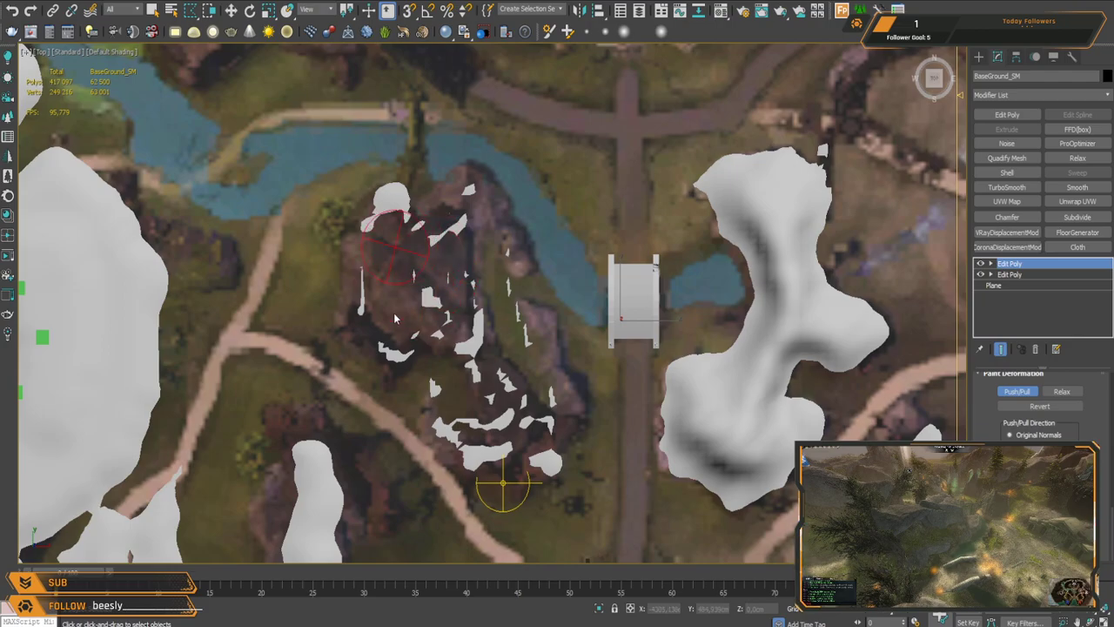
# Step: Push/Pull the scattered patches west of the bridge up into a connected rock mound in perspective
pyautogui.press('p')
pyautogui.keyDown('alt'); pyautogui.moveTo(560, 378); pyautogui.dragTo(512, 276, button='middle'); pyautogui.keyUp('alt')
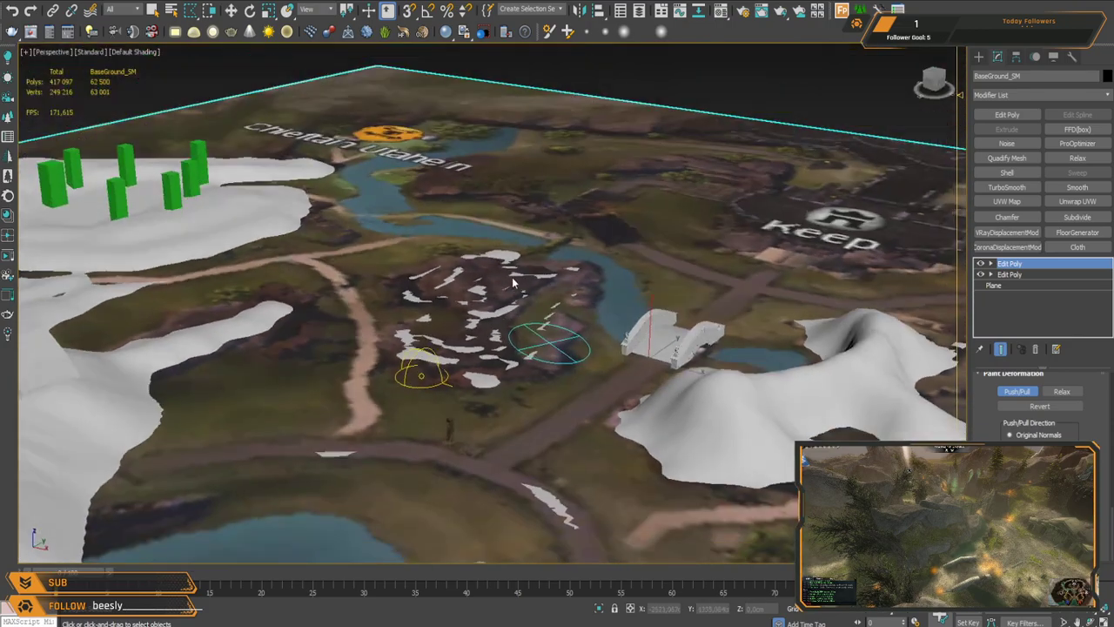
pyautogui.scroll(3, 523, 312)
pyautogui.keyDown('alt'); pyautogui.moveTo(599, 309); pyautogui.dragTo(599, 280, button='middle'); pyautogui.keyUp('alt')
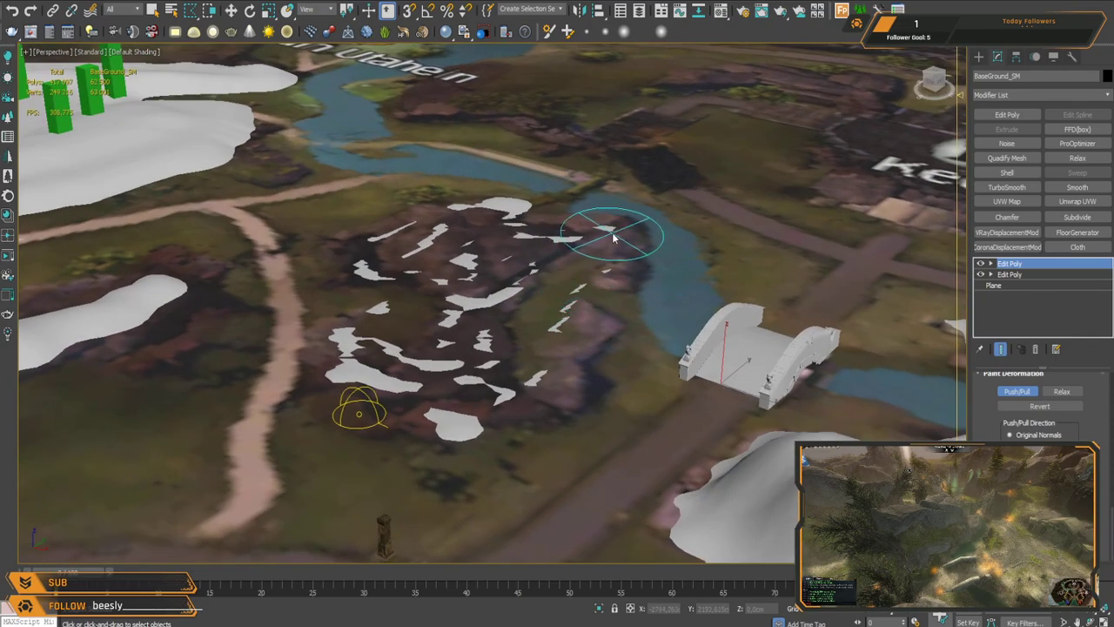
pyautogui.moveTo(612, 231)
pyautogui.mouseDown()
pyautogui.moveTo(575, 334)
pyautogui.moveTo(539, 329)
pyautogui.moveTo(528, 368)
pyautogui.moveTo(457, 396)
pyautogui.moveTo(405, 389)
pyautogui.moveTo(365, 366)
pyautogui.moveTo(402, 313)
pyautogui.moveTo(399, 279)
pyautogui.moveTo(376, 250)
pyautogui.moveTo(452, 222)
pyautogui.moveTo(500, 250)
pyautogui.moveTo(529, 252)
pyautogui.moveTo(533, 237)
pyautogui.mouseUp()
pyautogui.keyDown('alt'); pyautogui.moveTo(538, 287); pyautogui.dragTo(540, 388, button='middle'); pyautogui.keyUp('alt')
pyautogui.moveTo(526, 409)
pyautogui.mouseDown()
pyautogui.moveTo(564, 361)
pyautogui.moveTo(557, 289)
pyautogui.moveTo(512, 342)
pyautogui.moveTo(505, 378)
pyautogui.mouseUp()
pyautogui.moveTo(444, 409)
pyautogui.mouseDown()
pyautogui.moveTo(430, 389)
pyautogui.moveTo(445, 332)
pyautogui.moveTo(360, 306)
pyautogui.moveTo(390, 302)
pyautogui.mouseUp()
# Step: Raise a central ridge along the length of the western rock mound and show edged faces
pyautogui.moveTo(392, 303)
pyautogui.keyDown('alt'); pyautogui.mouseDown(button='middle')
pyautogui.moveTo(438, 323)
pyautogui.moveTo(488, 285)
pyautogui.mouseUp(button='middle'); pyautogui.keyUp('alt')
pyautogui.moveTo(427, 193)
pyautogui.mouseDown()
pyautogui.moveTo(373, 182)
pyautogui.moveTo(452, 261)
pyautogui.moveTo(459, 362)
pyautogui.moveTo(483, 451)
pyautogui.moveTo(500, 458)
pyautogui.moveTo(469, 422)
pyautogui.moveTo(495, 423)
pyautogui.mouseUp()
pyautogui.moveTo(550, 423); pyautogui.dragTo(525, 367, button='middle')
pyautogui.moveTo(496, 393)
pyautogui.mouseDown()
pyautogui.moveTo(571, 436)
pyautogui.moveTo(492, 380)
pyautogui.moveTo(545, 397)
pyautogui.mouseUp()
pyautogui.press('F4')
pyautogui.keyDown('alt'); pyautogui.moveTo(546, 389); pyautogui.dragTo(589, 430, button='middle'); pyautogui.keyUp('alt')
pyautogui.moveTo(577, 445)
pyautogui.mouseDown()
pyautogui.moveTo(534, 398)
pyautogui.moveTo(534, 293)
pyautogui.moveTo(526, 338)
pyautogui.moveTo(539, 385)
pyautogui.moveTo(480, 368)
pyautogui.moveTo(531, 293)
pyautogui.moveTo(522, 343)
pyautogui.moveTo(488, 263)
pyautogui.moveTo(421, 261)
pyautogui.moveTo(444, 349)
pyautogui.moveTo(398, 273)
pyautogui.moveTo(423, 261)
pyautogui.moveTo(462, 291)
pyautogui.moveTo(418, 219)
pyautogui.moveTo(480, 323)
pyautogui.moveTo(464, 409)
pyautogui.moveTo(485, 360)
pyautogui.moveTo(510, 398)
pyautogui.moveTo(514, 373)
pyautogui.moveTo(477, 233)
pyautogui.moveTo(418, 235)
pyautogui.moveTo(381, 214)
pyautogui.moveTo(328, 252)
pyautogui.moveTo(403, 222)
pyautogui.moveTo(423, 187)
pyautogui.moveTo(403, 187)
pyautogui.moveTo(428, 217)
pyautogui.moveTo(394, 199)
pyautogui.moveTo(455, 266)
pyautogui.moveTo(487, 389)
pyautogui.moveTo(468, 269)
pyautogui.mouseUp()
# Step: Build up the front peak and the crest of the western rock mound with further Push/Pull strokes
pyautogui.scroll(3, 522, 343)
pyautogui.scroll(2, 462, 291)
pyautogui.moveTo(580, 320)
pyautogui.mouseDown(button='middle')
pyautogui.moveTo(520, 249)
pyautogui.moveTo(497, 313)
pyautogui.mouseUp(button='middle')
pyautogui.moveTo(453, 353)
pyautogui.mouseDown()
pyautogui.moveTo(498, 272)
pyautogui.moveTo(467, 317)
pyautogui.mouseUp()
pyautogui.moveTo(471, 381)
pyautogui.mouseDown()
pyautogui.moveTo(462, 398)
pyautogui.moveTo(463, 287)
pyautogui.moveTo(416, 287)
pyautogui.moveTo(432, 357)
pyautogui.moveTo(448, 251)
pyautogui.moveTo(470, 228)
pyautogui.mouseUp()
# Step: Relax the crest and slopes of the western rock mound to smooth its uneven mesh
pyautogui.click(1062, 391)
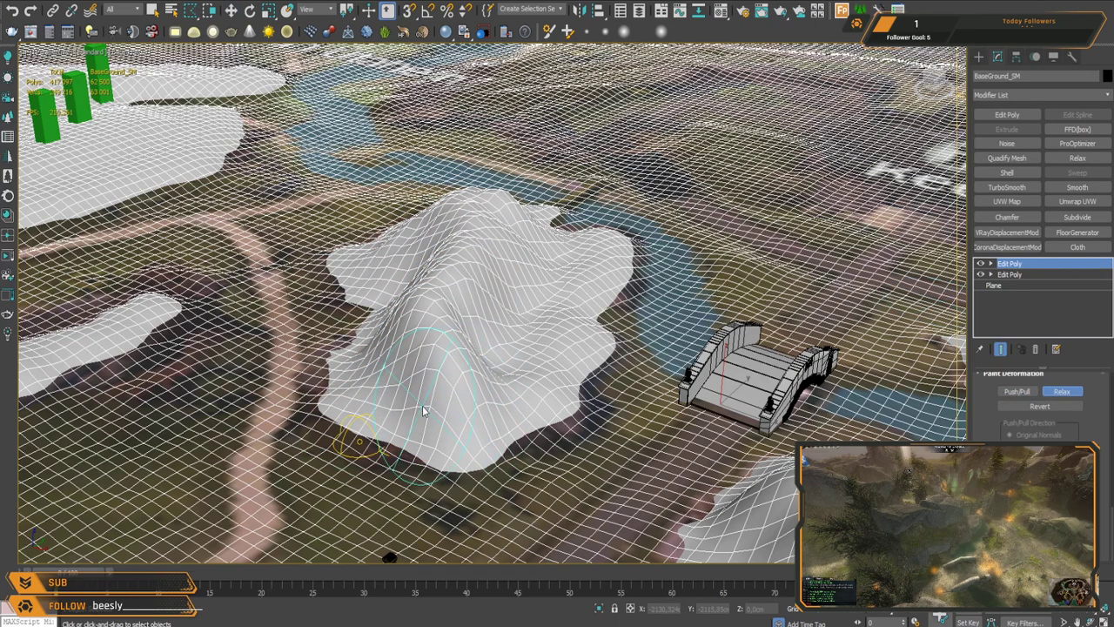
pyautogui.moveTo(553, 352)
pyautogui.mouseDown()
pyautogui.moveTo(557, 281)
pyautogui.moveTo(545, 309)
pyautogui.mouseUp()
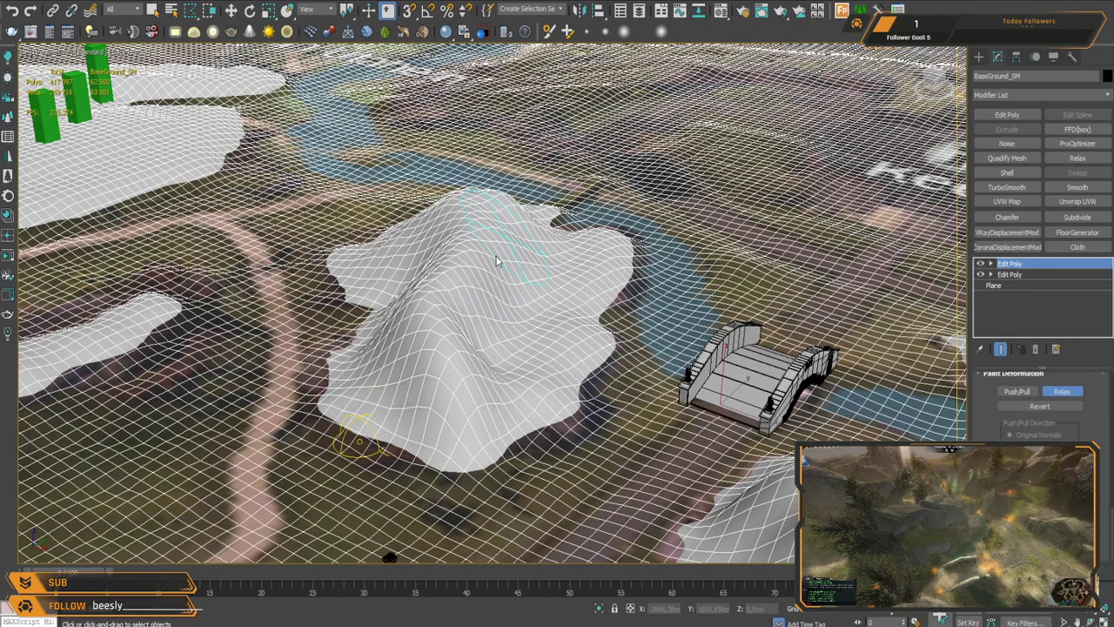
pyautogui.keyDown('alt'); pyautogui.moveTo(522, 236); pyautogui.dragTo(337, 242, button='middle'); pyautogui.keyUp('alt')
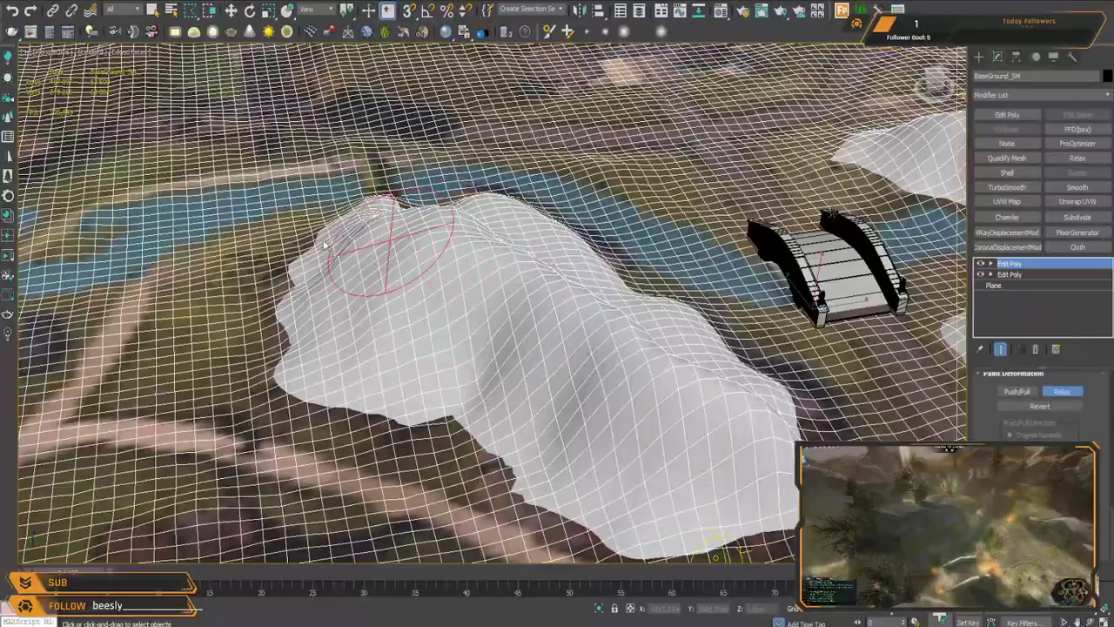
pyautogui.moveTo(598, 319)
pyautogui.keyDown('alt'); pyautogui.mouseDown(button='middle')
pyautogui.moveTo(669, 369)
pyautogui.moveTo(622, 343)
pyautogui.moveTo(606, 268)
pyautogui.moveTo(635, 309)
pyautogui.moveTo(642, 347)
pyautogui.moveTo(623, 343)
pyautogui.moveTo(631, 357)
pyautogui.mouseUp(button='middle'); pyautogui.keyUp('alt')
# Step: Push/Pull the slope of the western rock mound that faces the river and bridge
pyautogui.click(1017, 392)
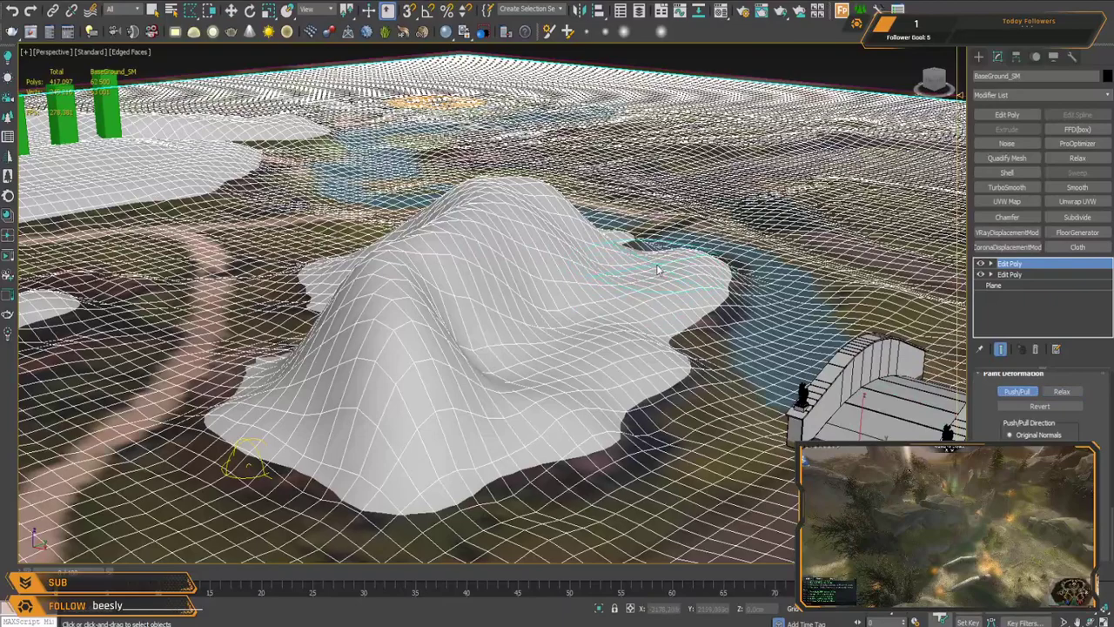
pyautogui.moveTo(633, 319)
pyautogui.mouseDown()
pyautogui.moveTo(609, 328)
pyautogui.moveTo(566, 385)
pyautogui.mouseUp()
pyautogui.moveTo(632, 296)
pyautogui.mouseDown()
pyautogui.moveTo(582, 336)
pyautogui.moveTo(649, 285)
pyautogui.moveTo(590, 315)
pyautogui.moveTo(643, 269)
pyautogui.moveTo(568, 368)
pyautogui.moveTo(643, 279)
pyautogui.moveTo(609, 386)
pyautogui.mouseUp()
pyautogui.moveTo(610, 386)
pyautogui.keyDown('alt'); pyautogui.mouseDown(button='middle')
pyautogui.moveTo(610, 360)
pyautogui.moveTo(641, 368)
pyautogui.moveTo(512, 380)
pyautogui.mouseUp(button='middle'); pyautogui.keyUp('alt')
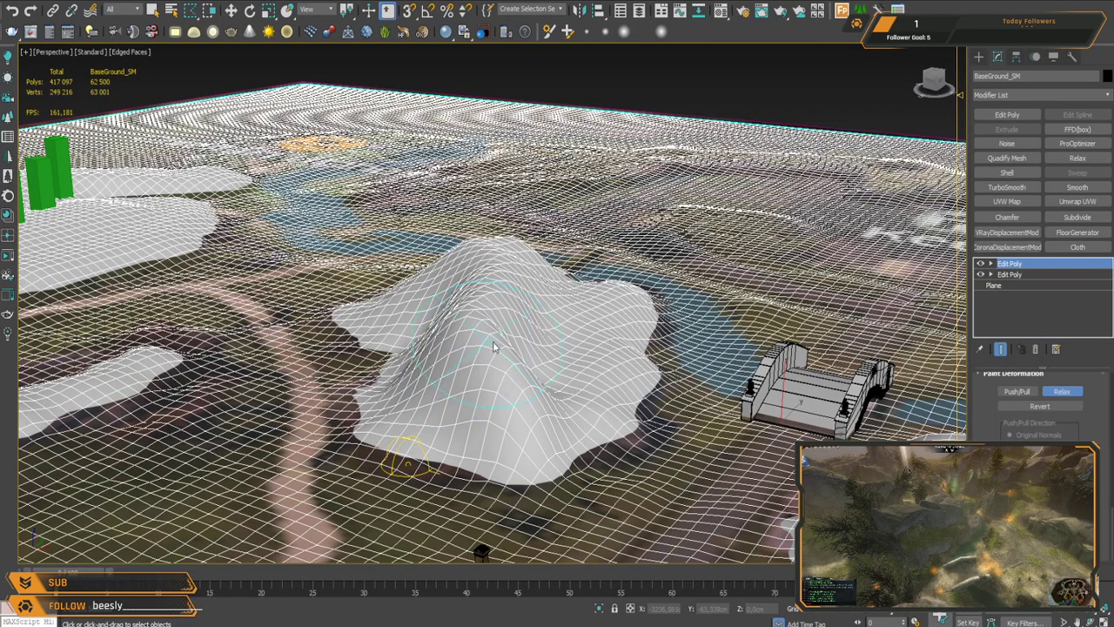
# Step: Relax the river-facing slope of the western rock mound with a last stroke and leave the Relax brush
pyautogui.moveTo(514, 342)
pyautogui.mouseDown()
pyautogui.moveTo(492, 350)
pyautogui.moveTo(582, 360)
pyautogui.mouseUp()
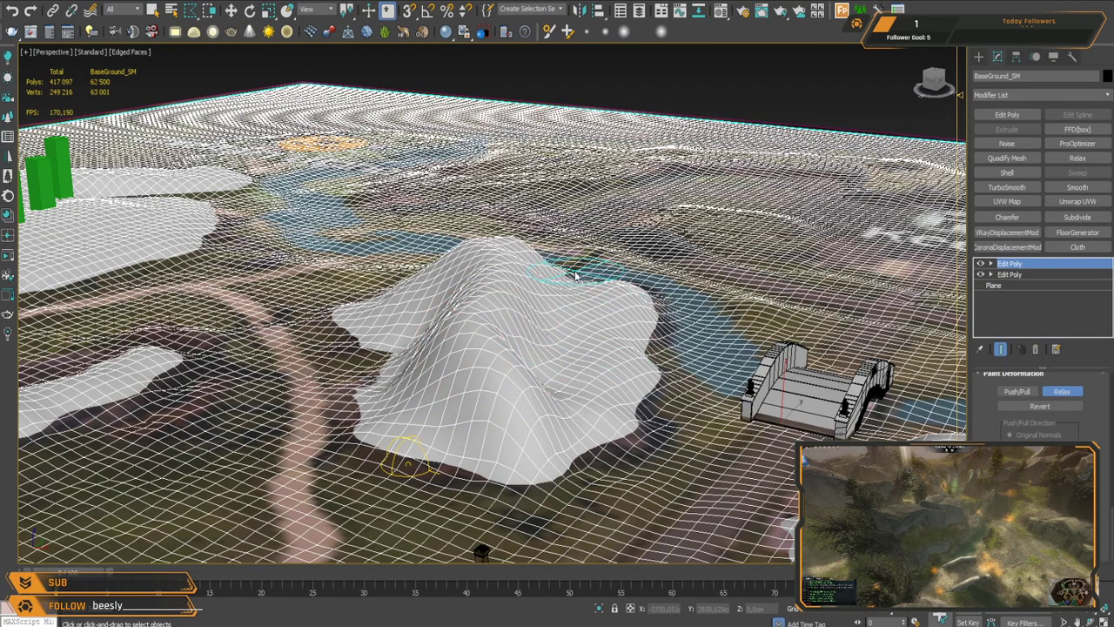
pyautogui.moveTo(575, 276)
pyautogui.keyDown('alt'); pyautogui.mouseDown(button='middle')
pyautogui.moveTo(599, 296)
pyautogui.moveTo(564, 269)
pyautogui.moveTo(570, 228)
pyautogui.moveTo(473, 254)
pyautogui.mouseUp(button='middle'); pyautogui.keyUp('alt')
pyautogui.scroll(-6, 590, 289)
pyautogui.click(1064, 392)
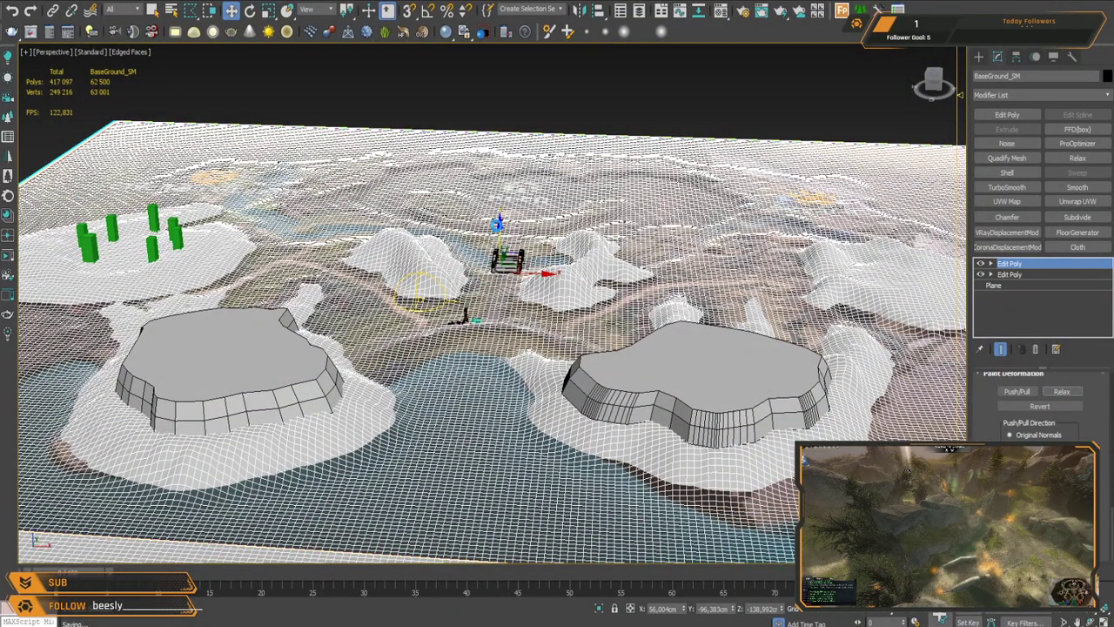
# Step: Set the base ground's Z position to 0 cm
pyautogui.moveTo(563, 301); pyautogui.dragTo(568, 213, button='middle')
pyautogui.scroll(-4, 551, 388)
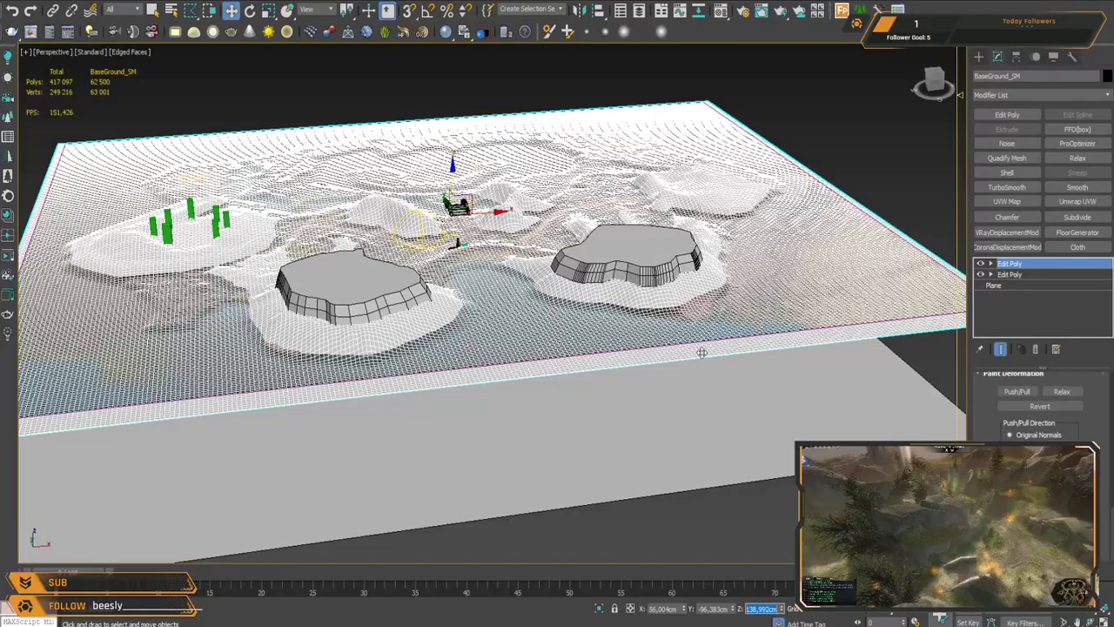
pyautogui.keyDown('alt'); pyautogui.moveTo(702, 353); pyautogui.dragTo(641, 383, button='middle'); pyautogui.keyUp('alt')
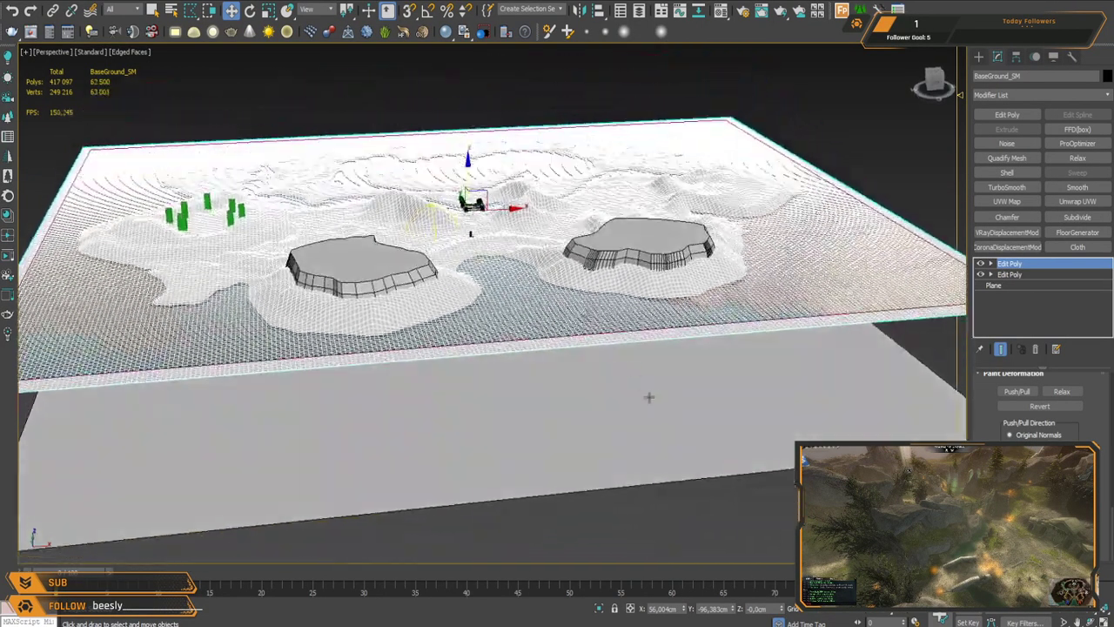
# Step: Make the Water_SM plane blue and raise it to the level of the river beds, with edged faces hidden
pyautogui.click(641, 383)
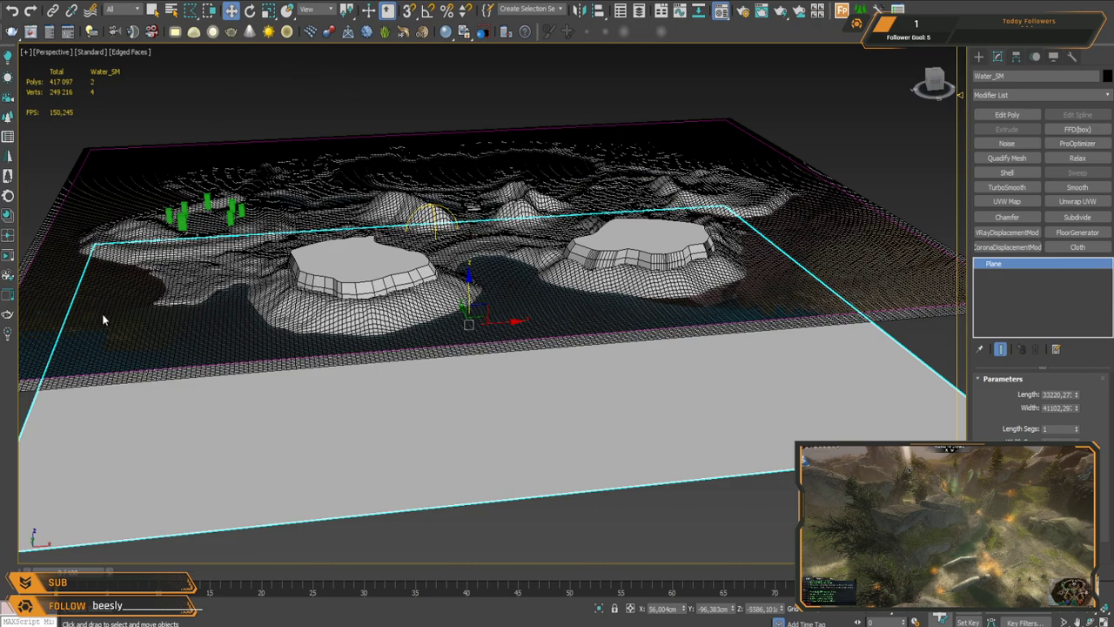
pyautogui.moveTo(86, 261); pyautogui.dragTo(90, 257)
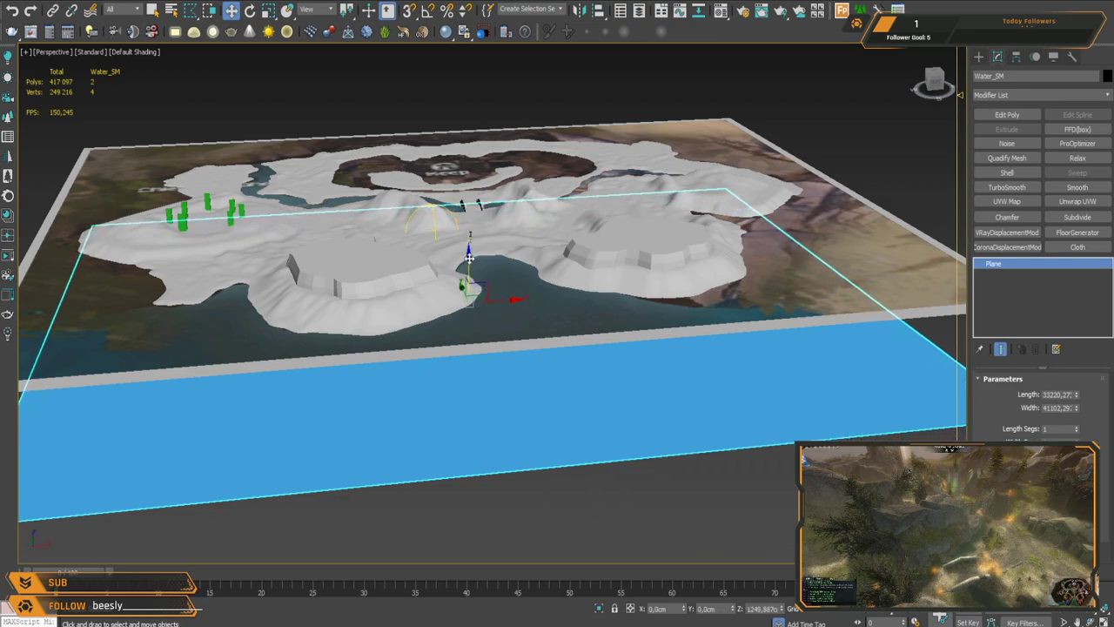
pyautogui.moveTo(469, 257); pyautogui.dragTo(468, 194)
pyautogui.scroll(3, 463, 205)
pyautogui.moveTo(462, 209); pyautogui.dragTo(455, 182, button='middle')
pyautogui.moveTo(455, 180); pyautogui.dragTo(452, 127)
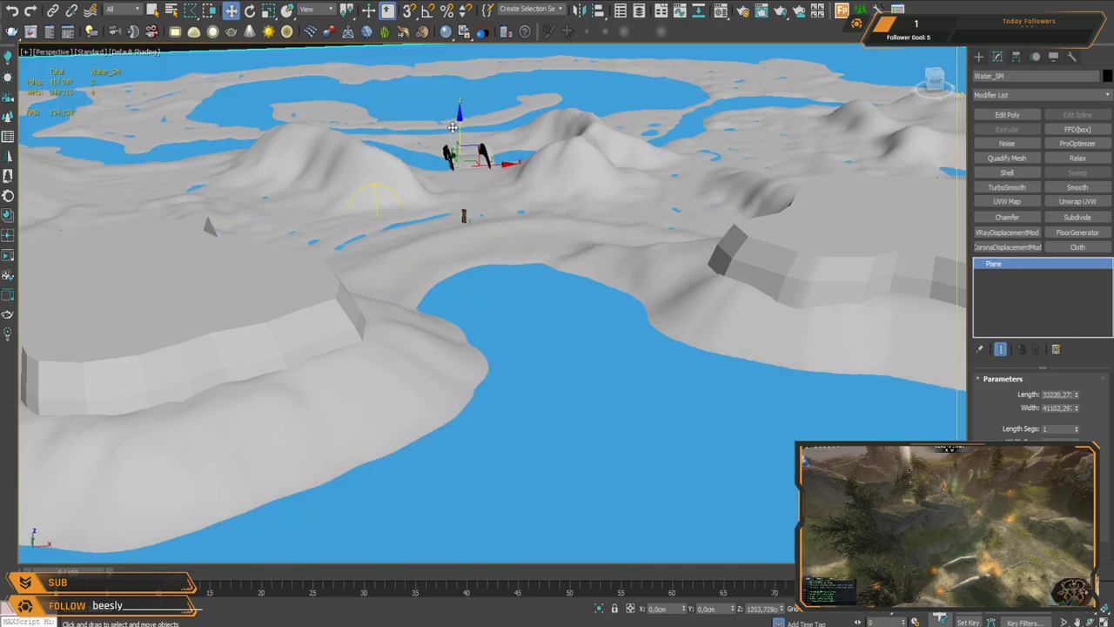
# Step: Set the water plane's Z position to 40 cm
pyautogui.keyDown('alt'); pyautogui.moveTo(606, 252); pyautogui.dragTo(421, 268, button='middle'); pyautogui.keyUp('alt')
pyautogui.scroll(-4, 629, 241)
pyautogui.scroll(3, 421, 268)
pyautogui.scroll(5, 462, 305)
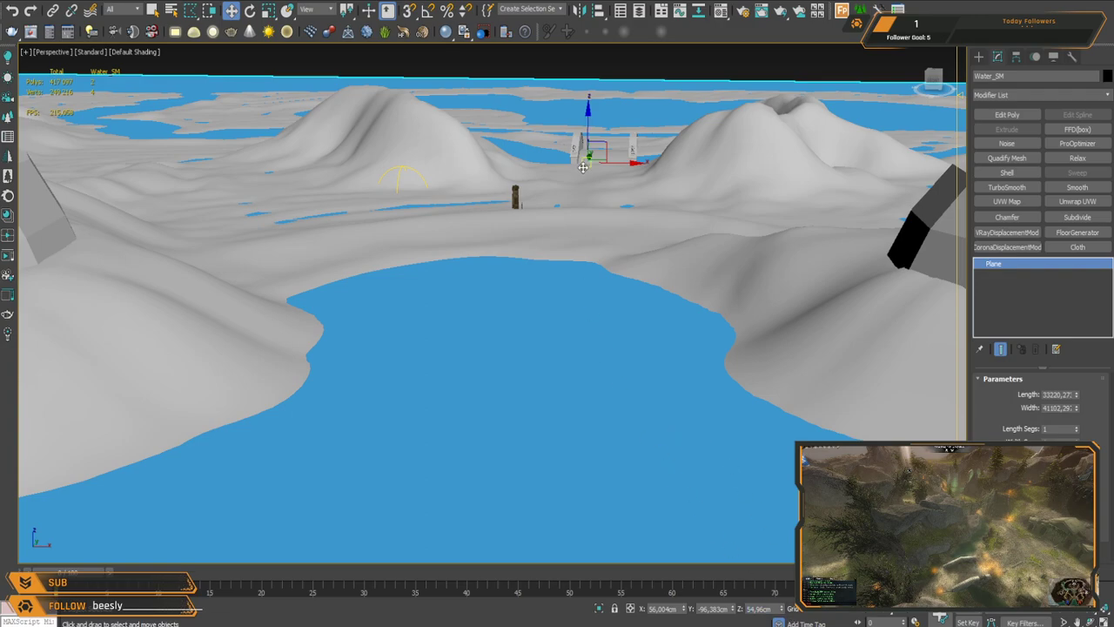
pyautogui.moveTo(590, 117); pyautogui.dragTo(589, 117)
pyautogui.write('40')
pyautogui.press('Return')
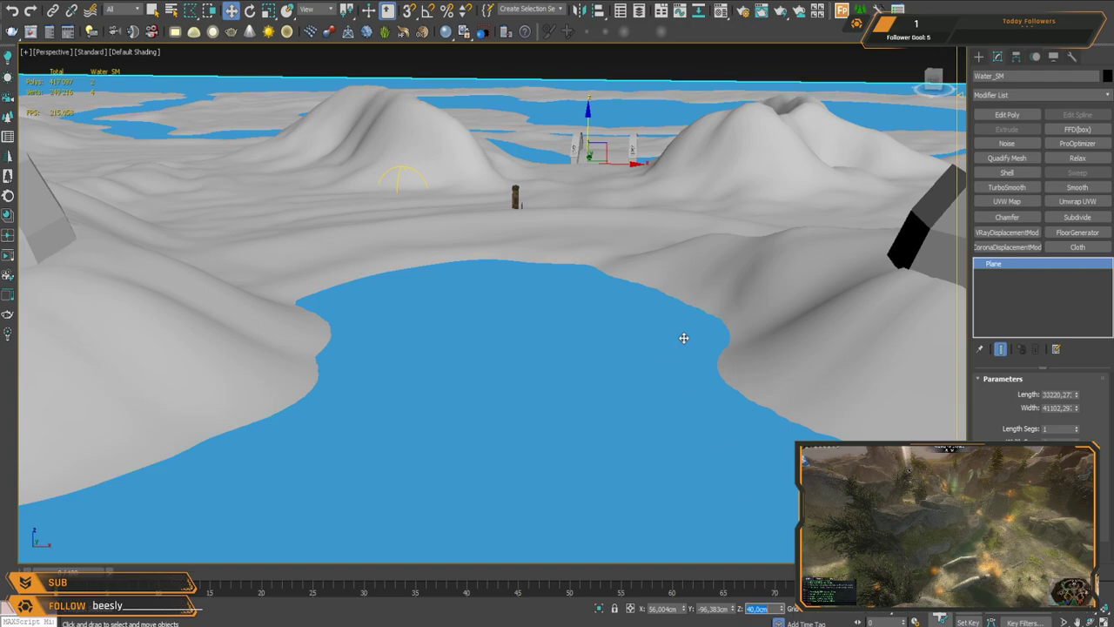
# Step: Try Z positions of 25, 35 and 40 cm for the water plane, and settle on 45 cm
pyautogui.write('25')
pyautogui.press('Return')
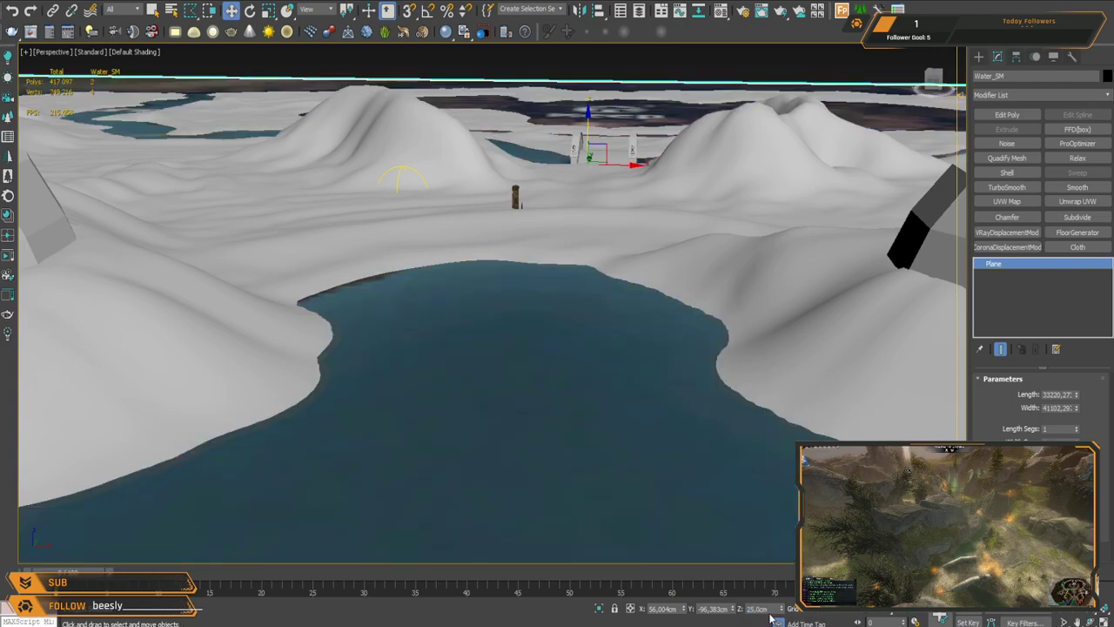
pyautogui.write('35')
pyautogui.press('Return')
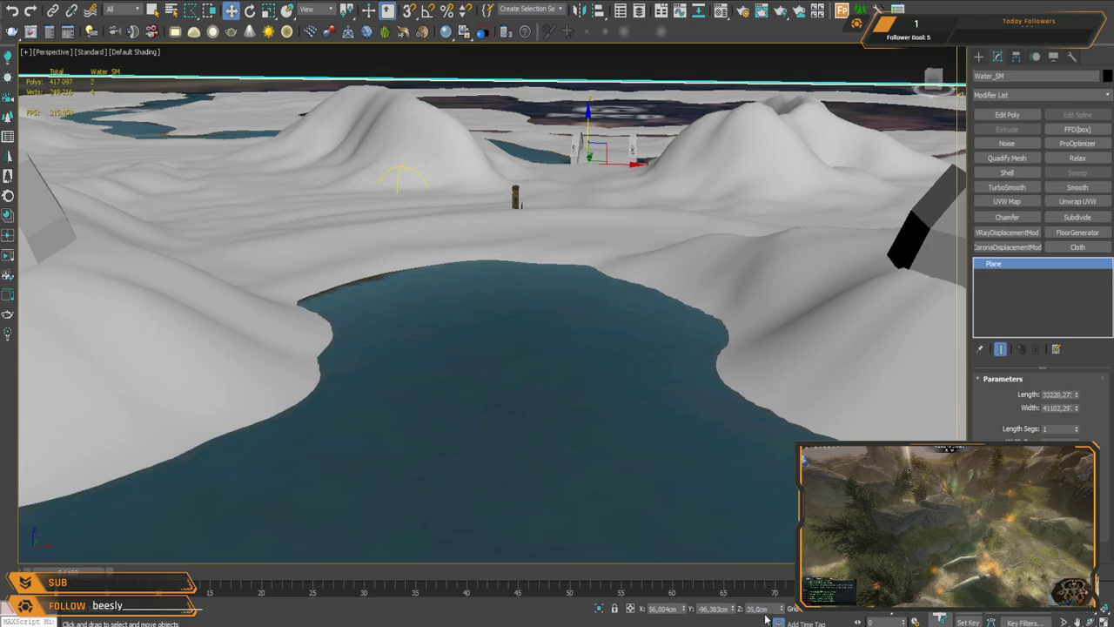
pyautogui.write('40')
pyautogui.press('Return')
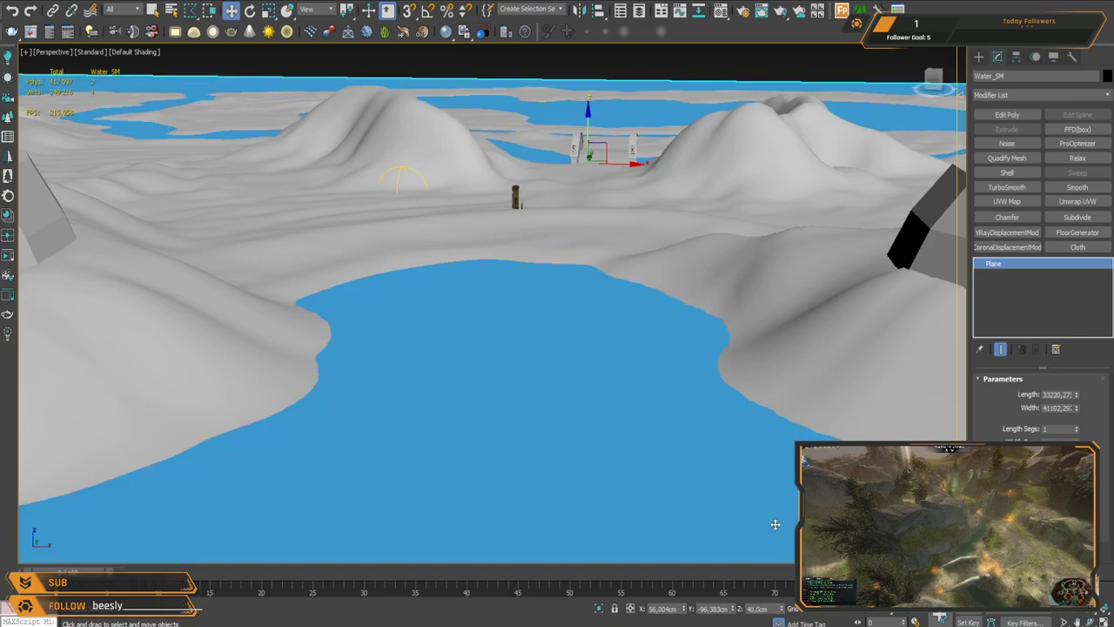
pyautogui.write('45')
pyautogui.press('Return')
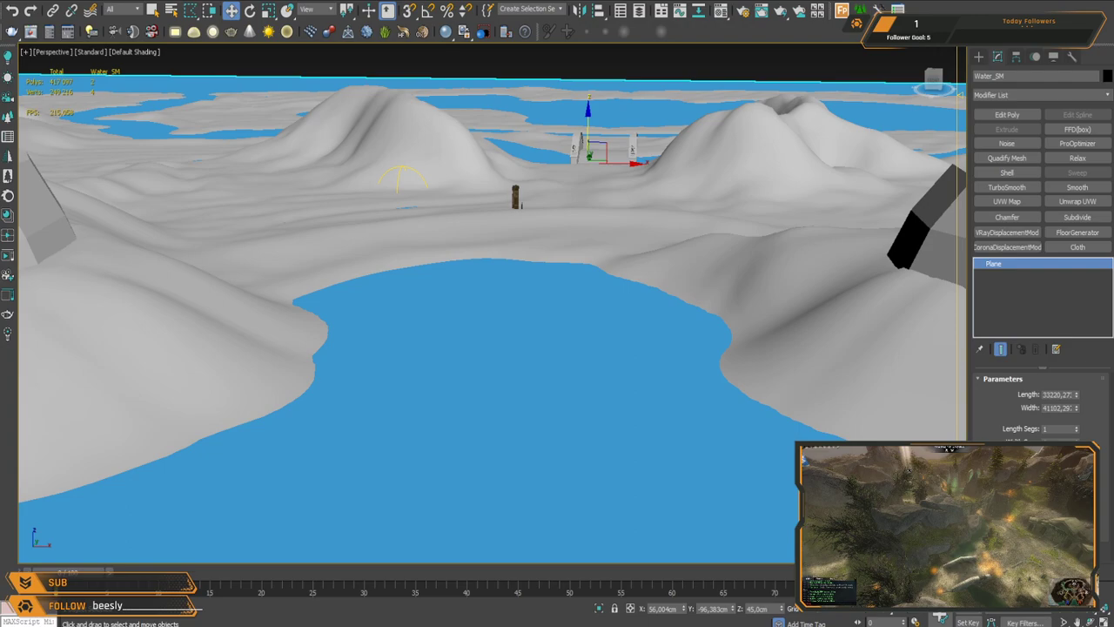
# Step: Show edged faces on the base ground and Push/Pull up the low spots where water pokes through south of the western mound
pyautogui.keyDown('alt'); pyautogui.moveTo(577, 360); pyautogui.dragTo(598, 303, button='middle'); pyautogui.keyUp('alt')
pyautogui.scroll(5, 598, 303)
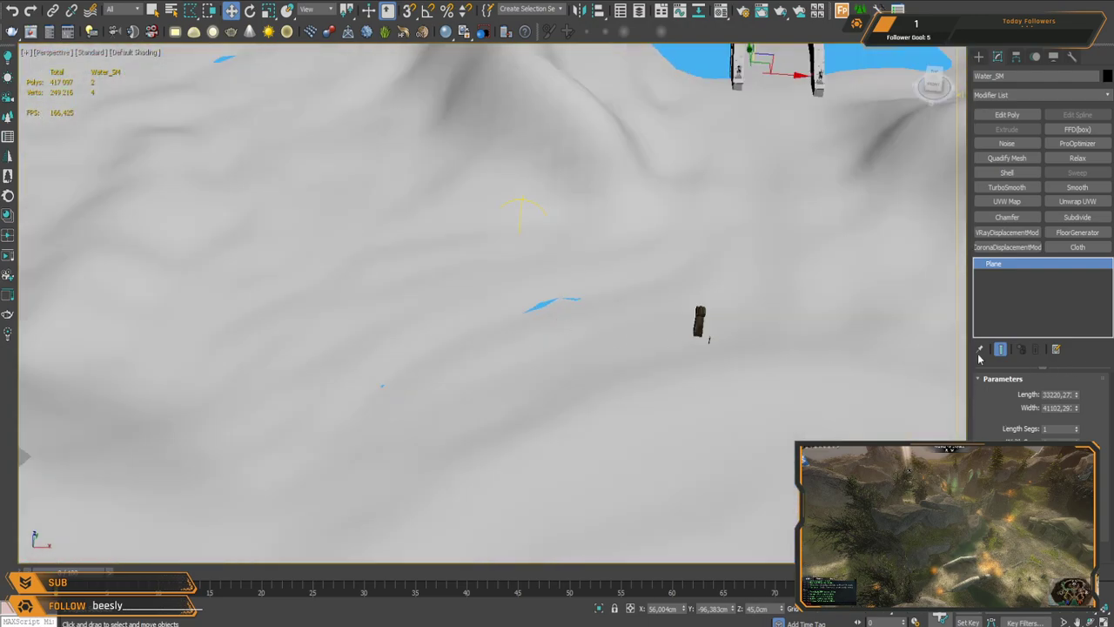
pyautogui.click(795, 175)
pyautogui.press('F4')
pyautogui.scroll(-10, 1015, 399)
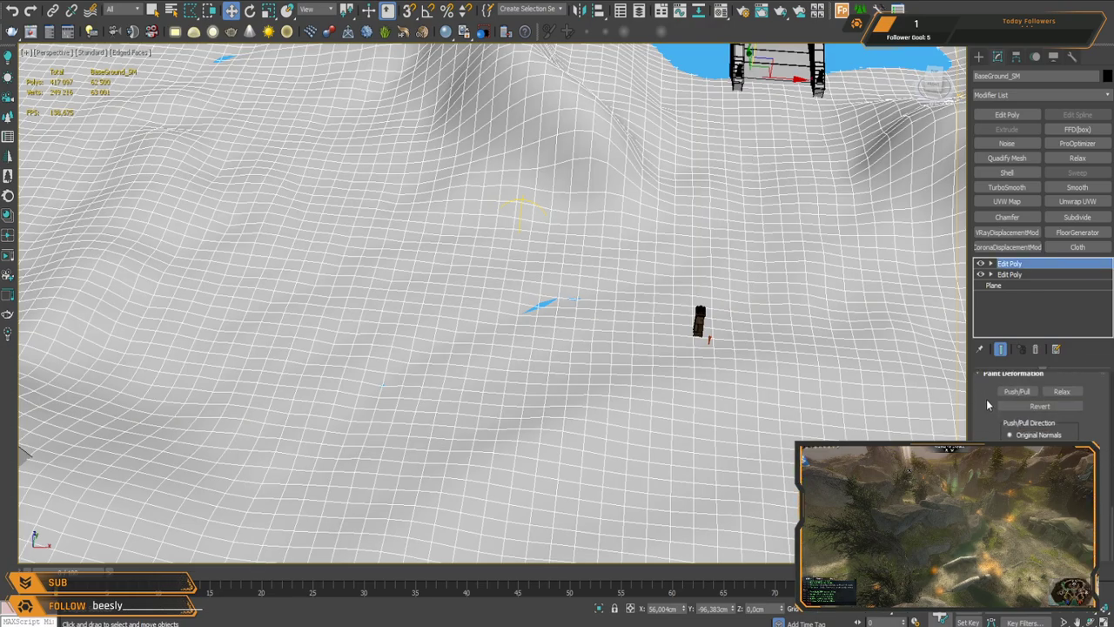
pyautogui.click(1016, 392)
pyautogui.moveTo(550, 298); pyautogui.dragTo(550, 297)
pyautogui.moveTo(375, 186); pyautogui.dragTo(578, 404, button='middle')
pyautogui.click(406, 248)
# Step: Push/Pull up the remaining low spots where water pokes through the ground along the eastern stream and at the eastern tip
pyautogui.moveTo(406, 249); pyautogui.dragTo(564, 458, button='middle')
pyautogui.moveTo(498, 224); pyautogui.dragTo(368, 454, button='middle')
pyautogui.moveTo(784, 319); pyautogui.dragTo(336, 350, button='middle')
pyautogui.moveTo(724, 379); pyautogui.dragTo(379, 214, button='middle')
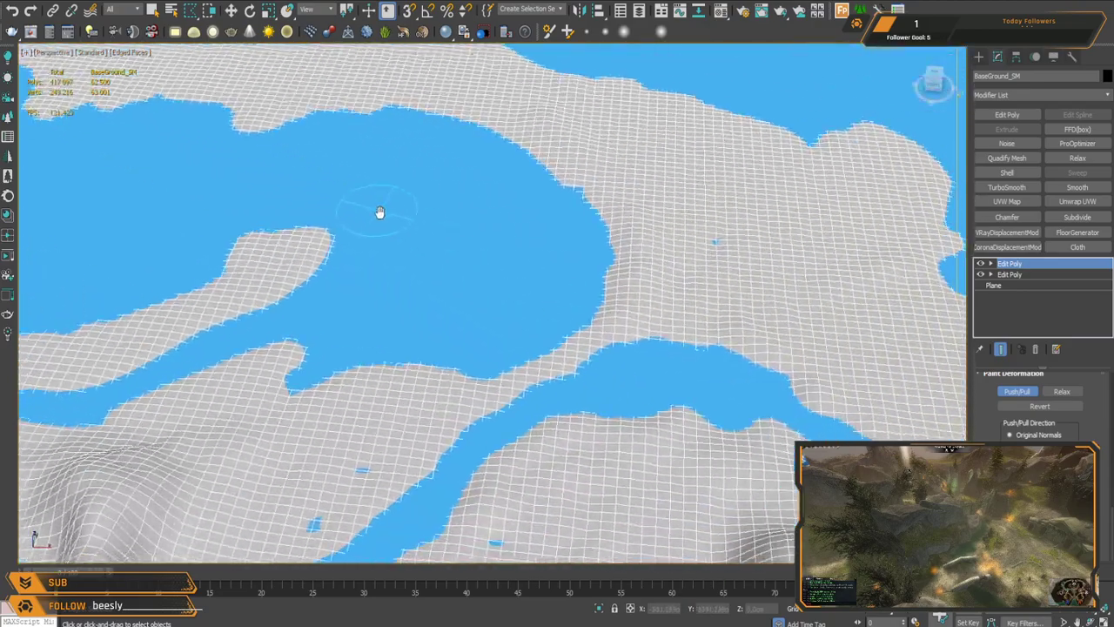
pyautogui.moveTo(619, 313); pyautogui.dragTo(529, 276, button='middle')
pyautogui.keyDown('alt'); pyautogui.moveTo(474, 482); pyautogui.dragTo(521, 217, button='middle'); pyautogui.keyUp('alt')
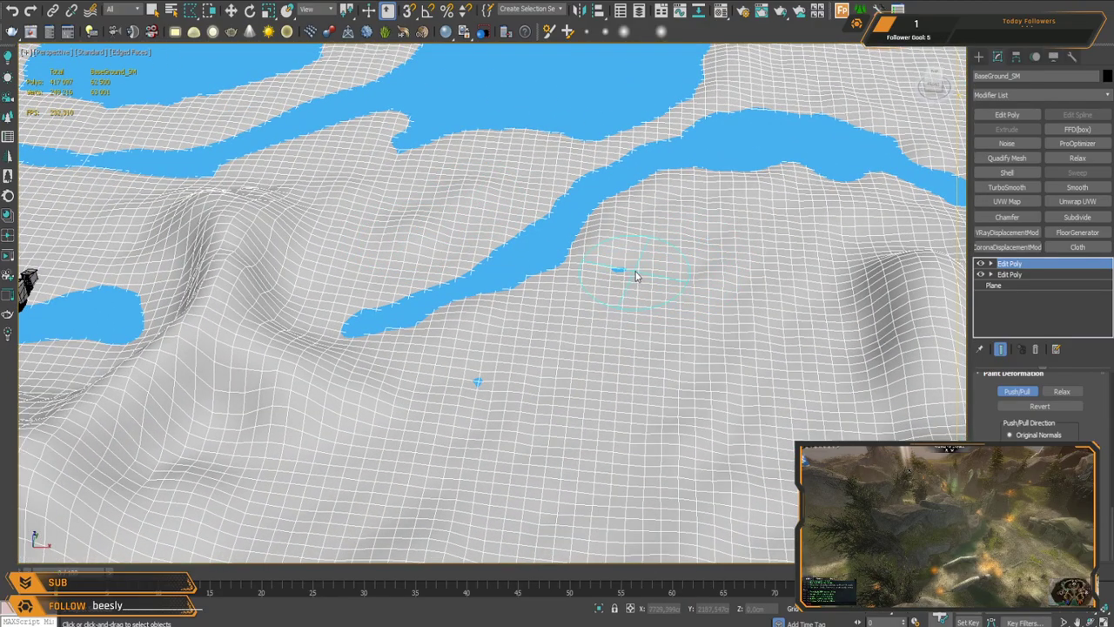
pyautogui.scroll(-5, 614, 439)
pyautogui.moveTo(614, 439); pyautogui.dragTo(404, 357, button='middle')
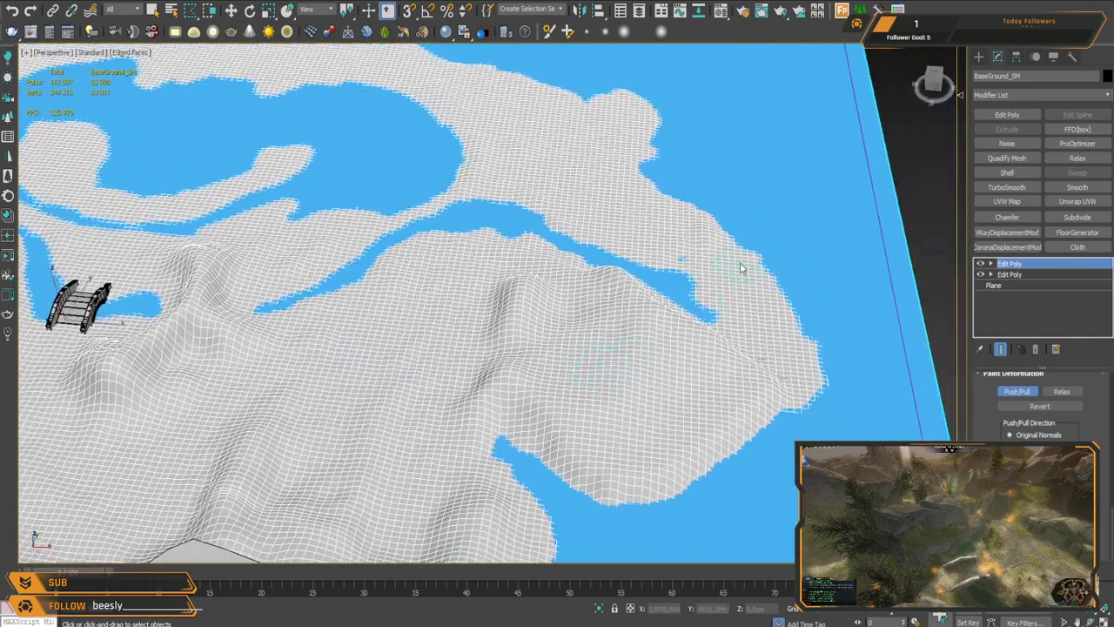
pyautogui.moveTo(705, 350); pyautogui.dragTo(648, 342, button='middle')
pyautogui.scroll(4, 760, 378)
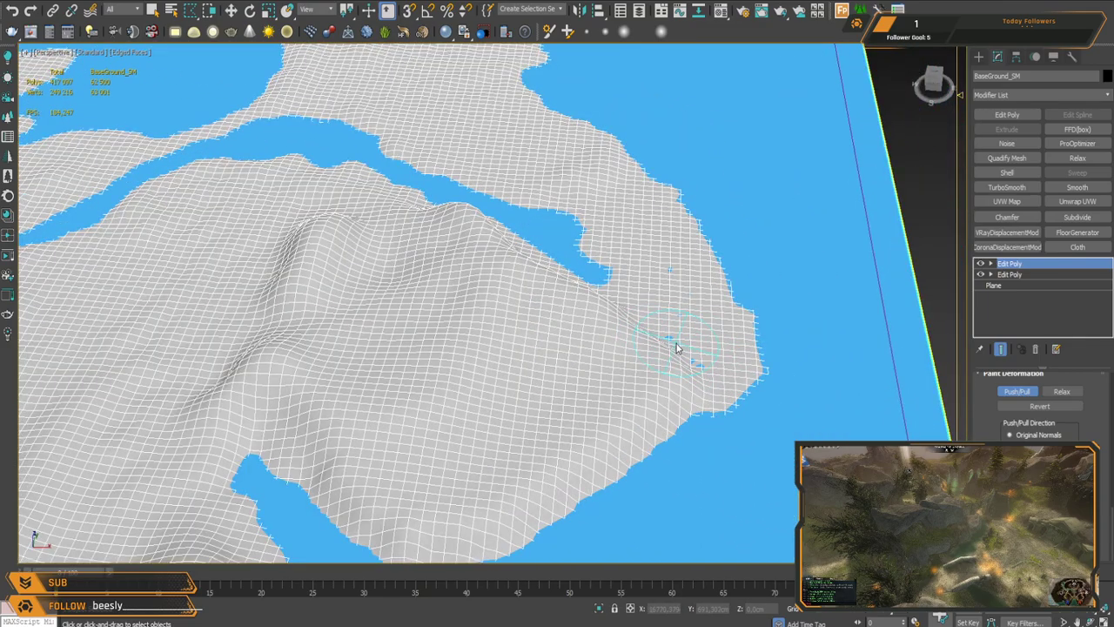
# Step: Examine the ground around the bay, the plateaus and the bridge for remaining spots of water poking through
pyautogui.scroll(-4, 360, 353)
pyautogui.moveTo(359, 353); pyautogui.dragTo(497, 179, button='middle')
pyautogui.moveTo(392, 295); pyautogui.dragTo(615, 305, button='middle')
pyautogui.moveTo(396, 321); pyautogui.dragTo(660, 188, button='middle')
pyautogui.keyDown('alt'); pyautogui.moveTo(666, 300); pyautogui.dragTo(613, 206, button='middle'); pyautogui.keyUp('alt')
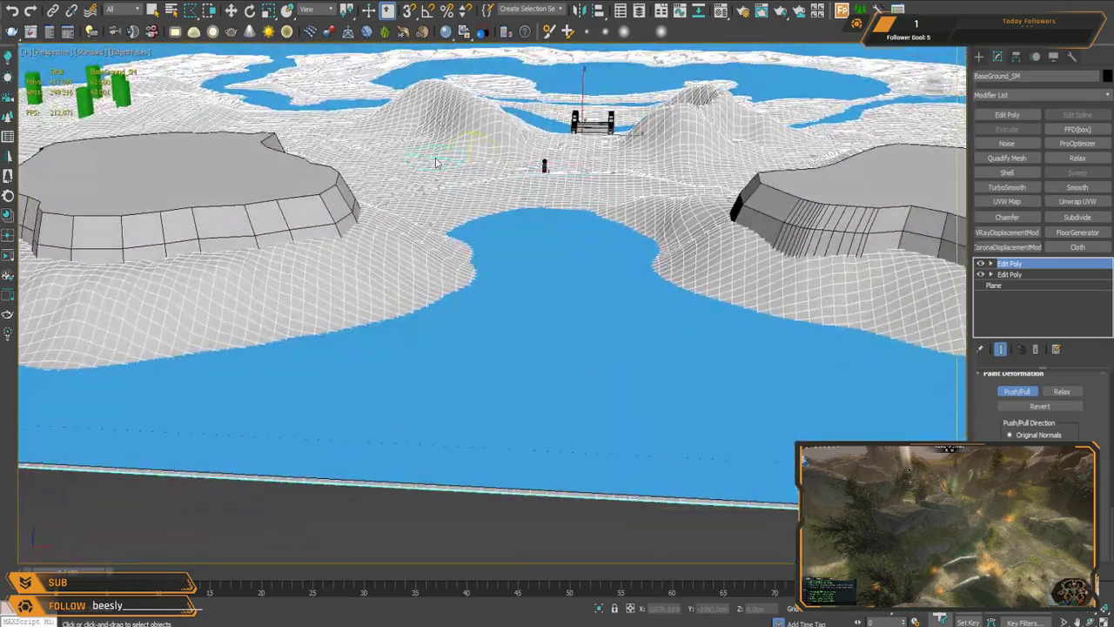
pyautogui.scroll(3, 443, 166)
pyautogui.scroll(3, 475, 181)
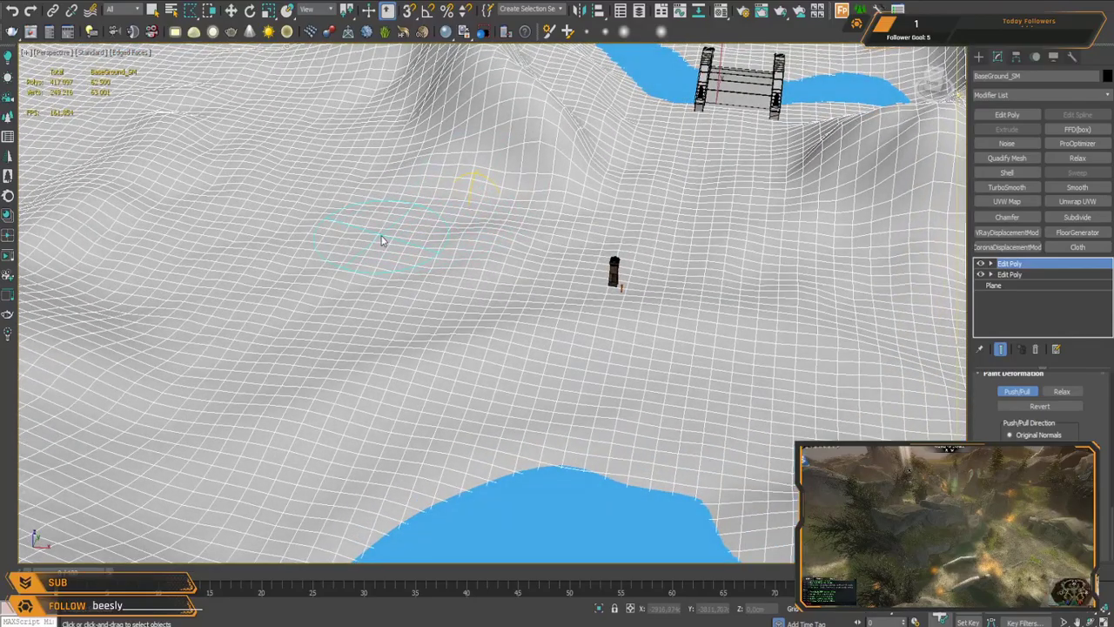
pyautogui.scroll(-7, 442, 286)
pyautogui.moveTo(452, 298); pyautogui.dragTo(642, 194, button='middle')
pyautogui.keyDown('alt'); pyautogui.moveTo(520, 264); pyautogui.dragTo(569, 294, button='middle'); pyautogui.keyUp('alt')
pyautogui.scroll(5, 592, 313)
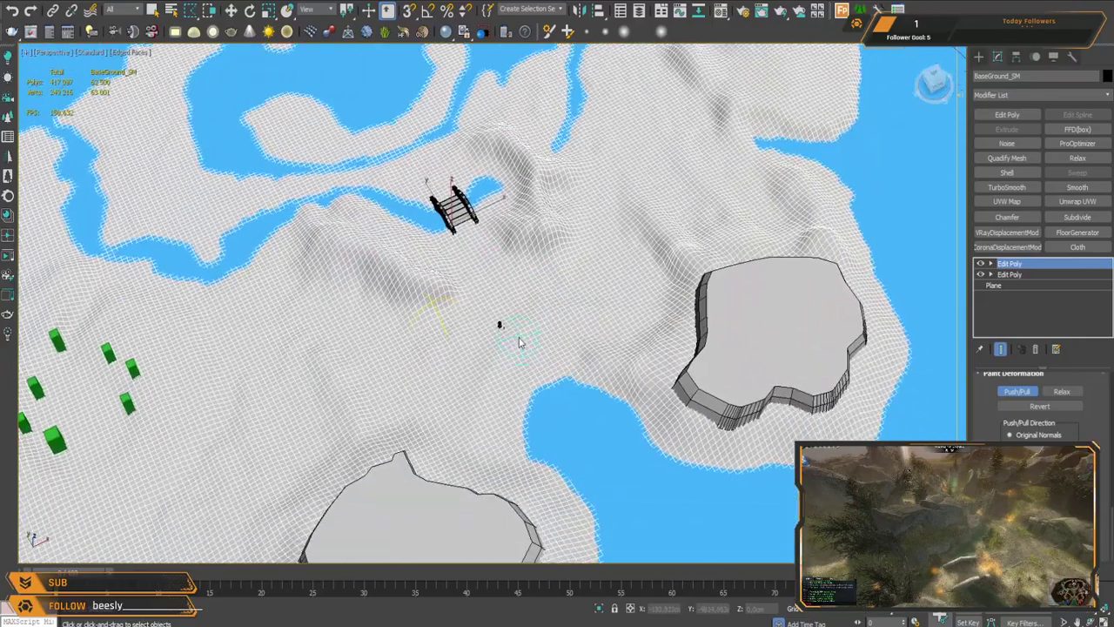
# Step: Leave the Push/Pull brush for the Move tool and save the scene
pyautogui.press('w')
pyautogui.moveTo(493, 385)
pyautogui.keyDown('alt'); pyautogui.mouseDown(button='middle')
pyautogui.moveTo(488, 363)
pyautogui.moveTo(512, 302)
pyautogui.moveTo(519, 342)
pyautogui.mouseUp(button='middle'); pyautogui.keyUp('alt')
pyautogui.hotkey('ctrl', 's')
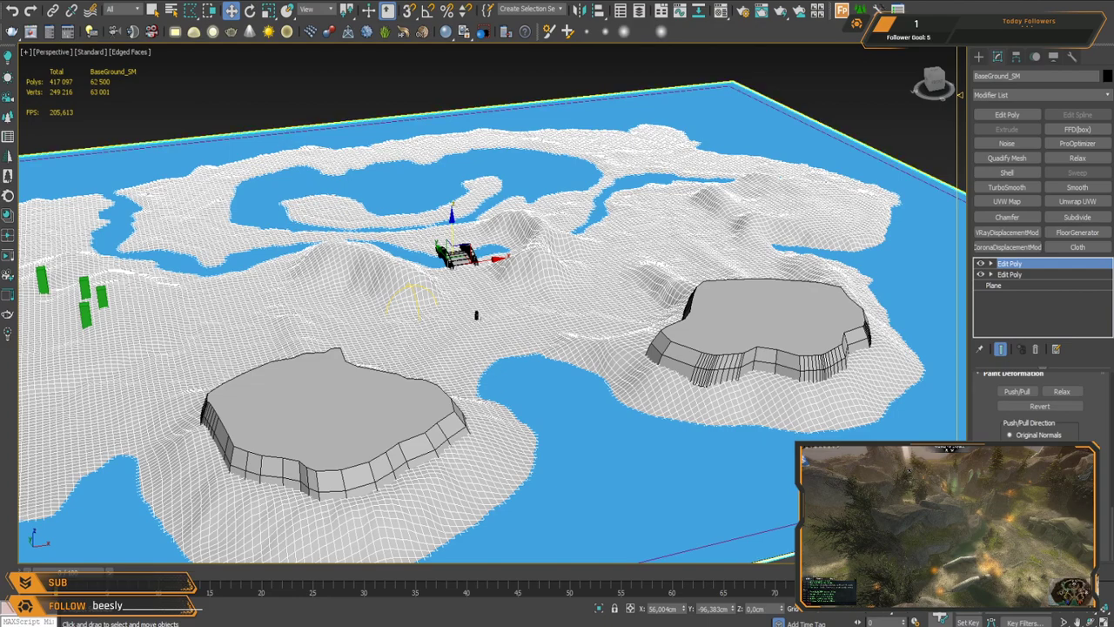
# Step: Hide the water plane to reveal the Keep area on the reference map, and select the base ground
pyautogui.keyDown('alt'); pyautogui.moveTo(568, 292); pyautogui.dragTo(541, 326, button='middle'); pyautogui.keyUp('alt')
pyautogui.moveTo(541, 326); pyautogui.dragTo(604, 338, button='middle')
pyautogui.scroll(5, 553, 339)
pyautogui.scroll(-10, 552, 340)
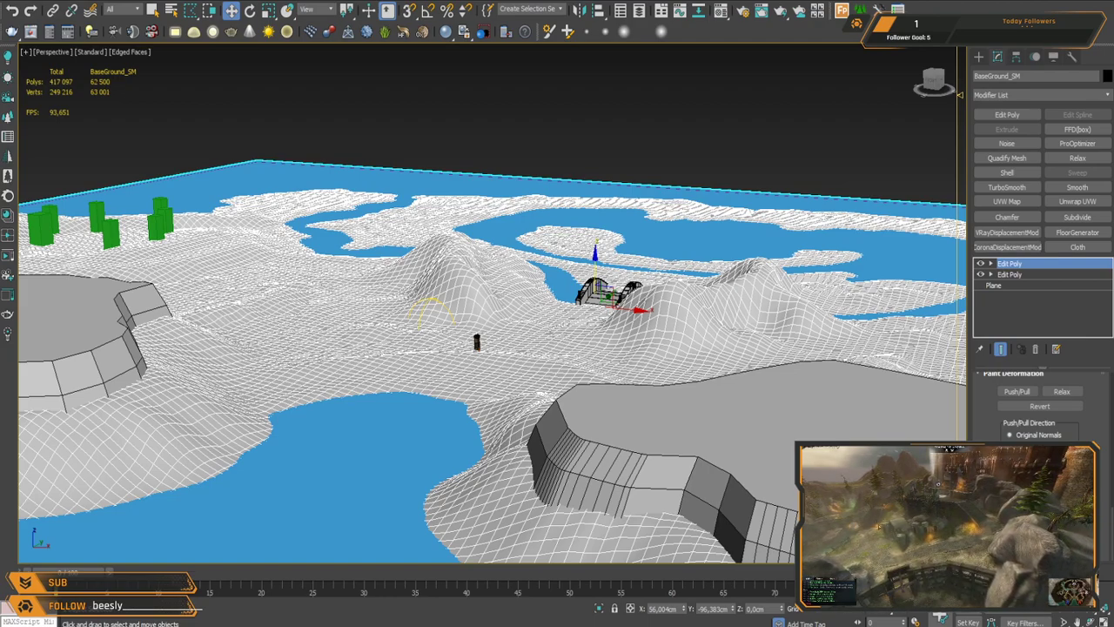
pyautogui.moveTo(493, 233); pyautogui.dragTo(552, 406, button='middle')
pyautogui.moveTo(487, 315); pyautogui.dragTo(575, 415, button='middle')
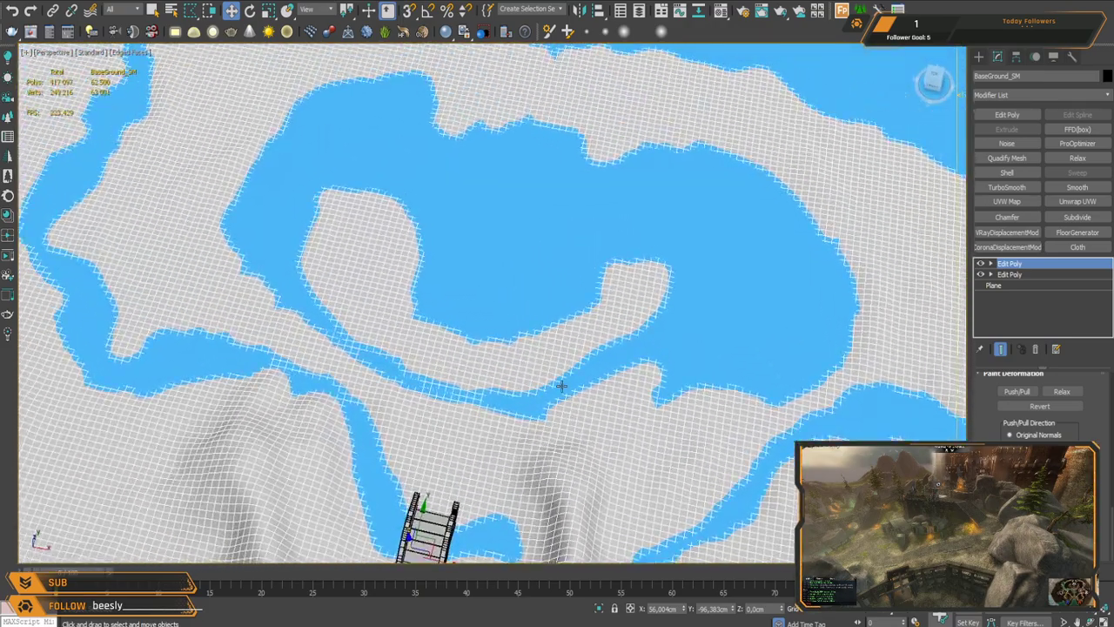
pyautogui.scroll(-8, 602, 343)
pyautogui.click(711, 209)
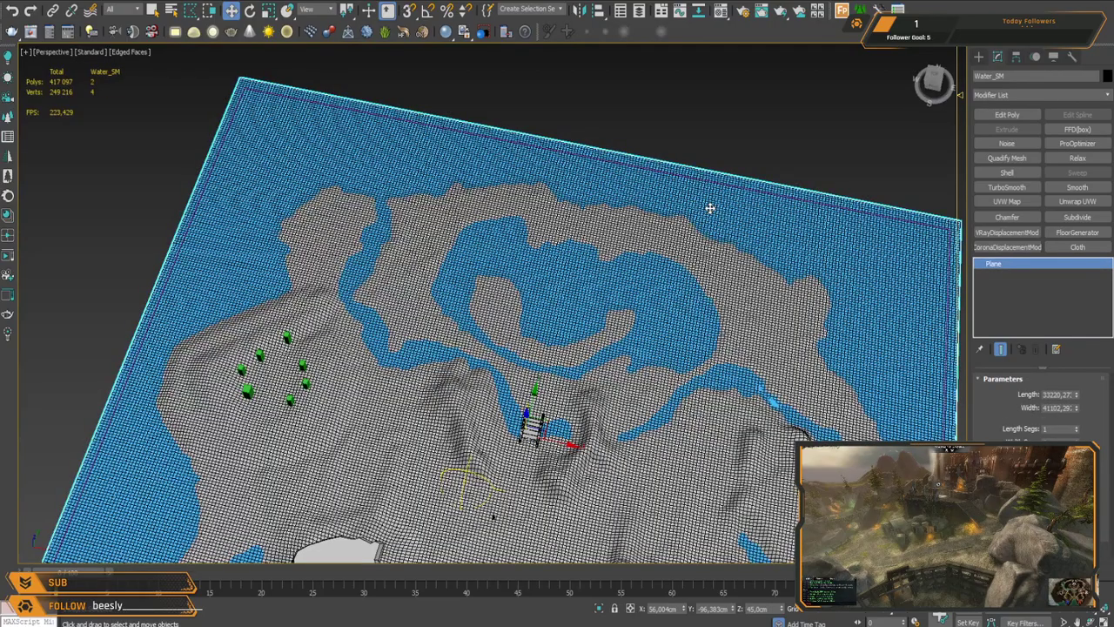
pyautogui.hotkey('alt', 'h')
pyautogui.moveTo(576, 350); pyautogui.dragTo(578, 291, button='middle')
pyautogui.scroll(5, 648, 294)
pyautogui.keyDown('alt'); pyautogui.moveTo(654, 297); pyautogui.dragTo(608, 293, button='middle'); pyautogui.keyUp('alt')
pyautogui.click(816, 270)
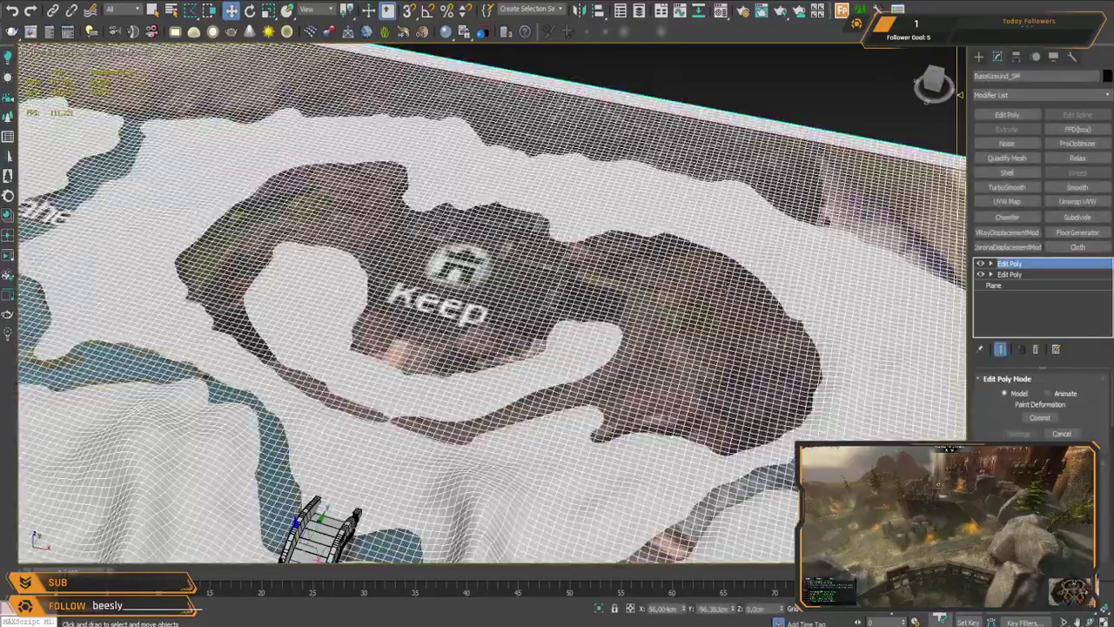
pyautogui.keyDown('alt'); pyautogui.moveTo(625, 338); pyautogui.dragTo(610, 279, button='middle'); pyautogui.keyUp('alt')
pyautogui.moveTo(565, 318); pyautogui.dragTo(595, 250, button='middle')
pyautogui.moveTo(397, 340); pyautogui.dragTo(397, 322)
pyautogui.hotkey('ctrl', 'z')
# Step: Push/Pull the ground up over the exposed reference map across the centre and east of the Keep area
pyautogui.keyDown('alt'); pyautogui.moveTo(644, 267); pyautogui.dragTo(593, 493, button='middle'); pyautogui.keyUp('alt')
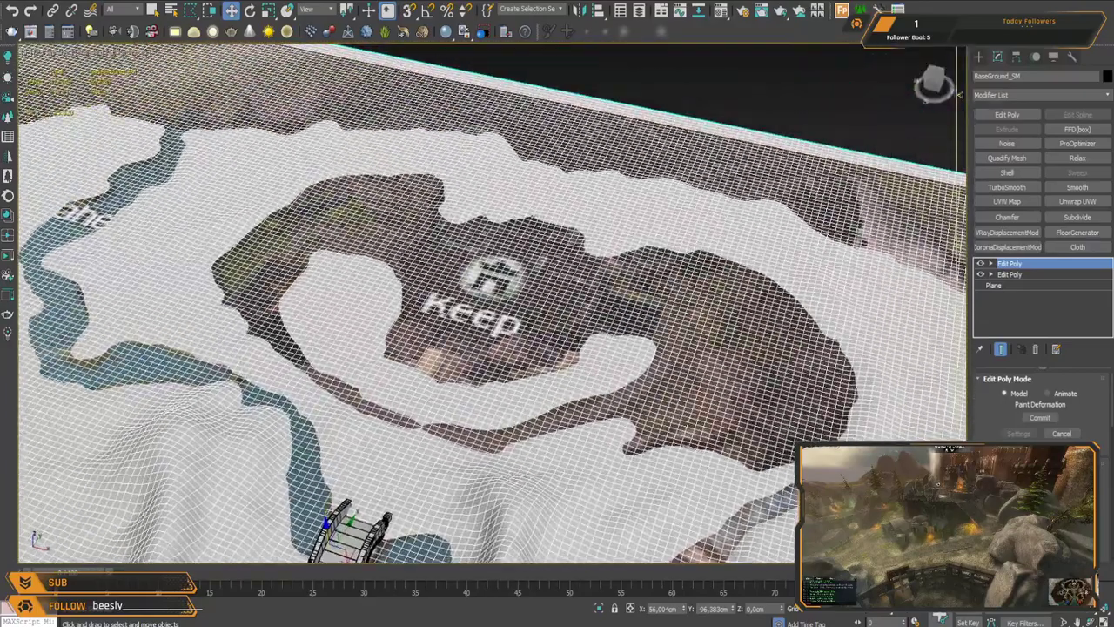
pyautogui.scroll(3, 716, 324)
pyautogui.moveTo(716, 324); pyautogui.dragTo(593, 298, button='middle')
pyautogui.scroll(-4, 995, 423)
pyautogui.scroll(-3, 997, 424)
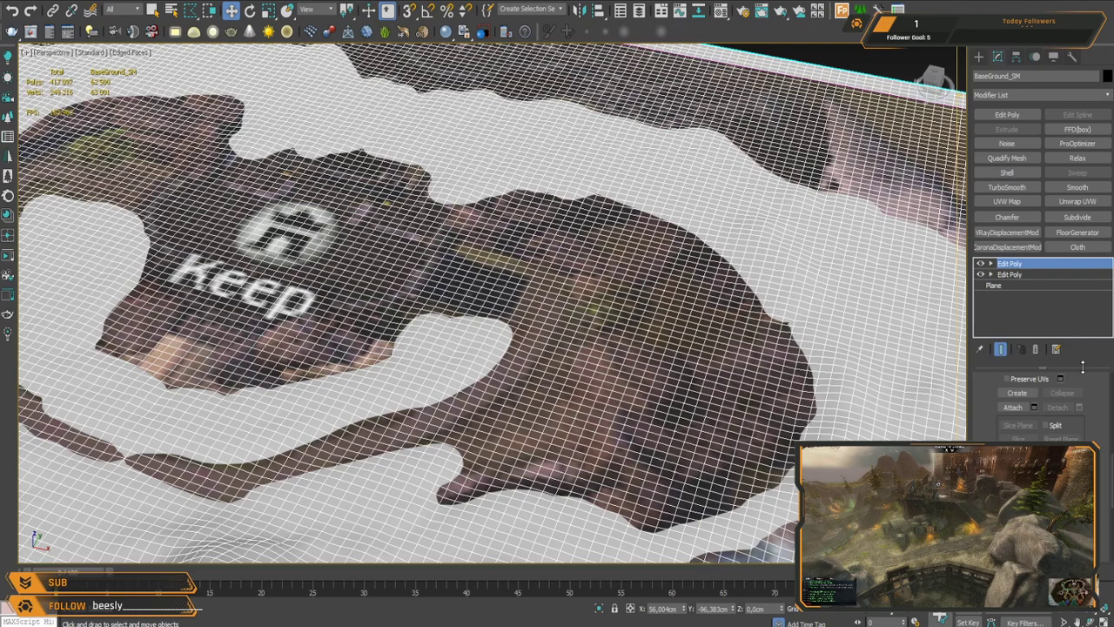
pyautogui.scroll(5, 998, 425)
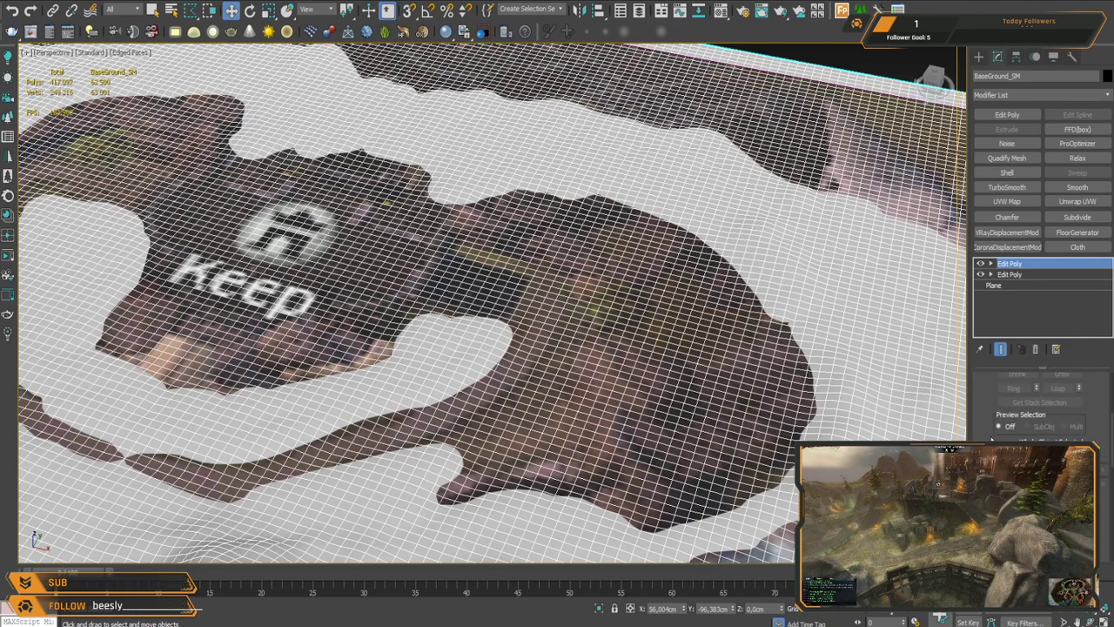
pyautogui.scroll(-5, 1041, 400)
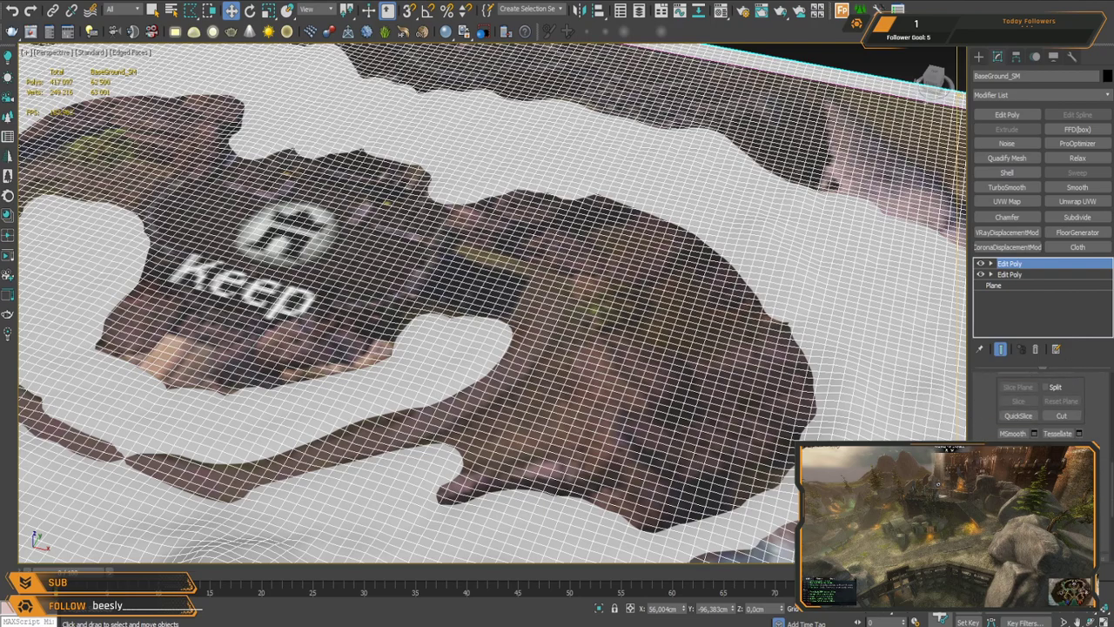
pyautogui.scroll(-5, 1004, 397)
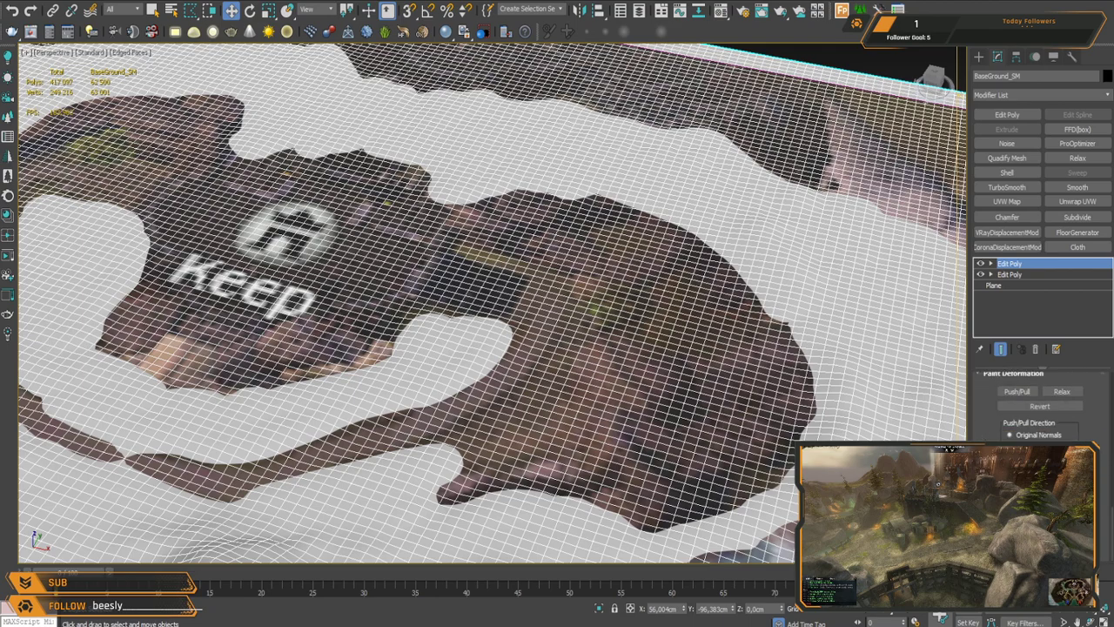
pyautogui.click(1005, 394)
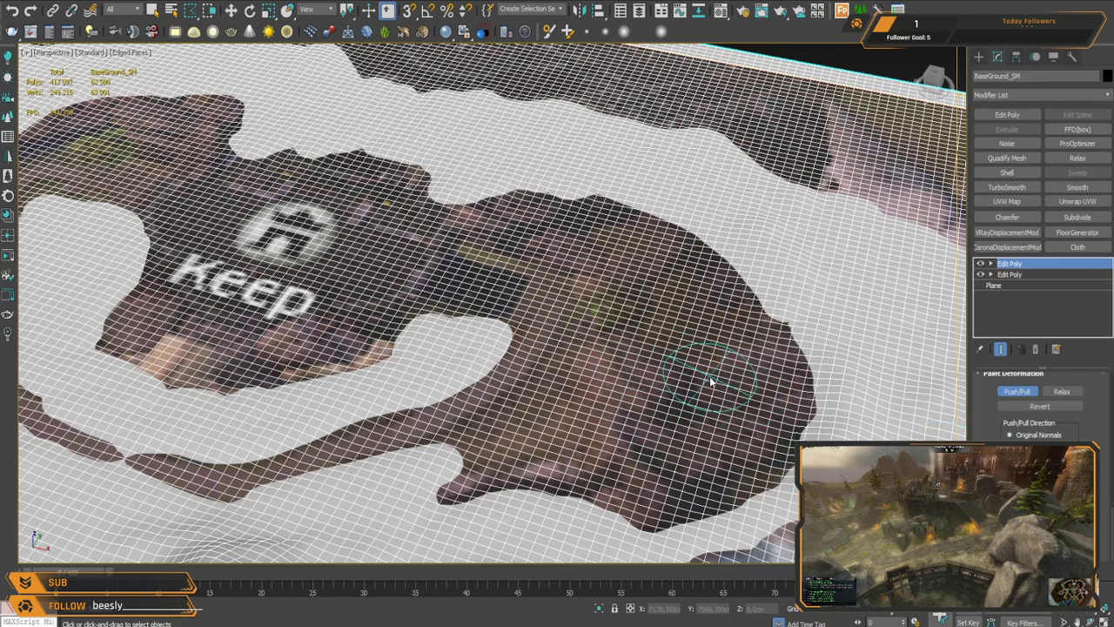
pyautogui.moveTo(558, 256); pyautogui.dragTo(551, 253, button='middle')
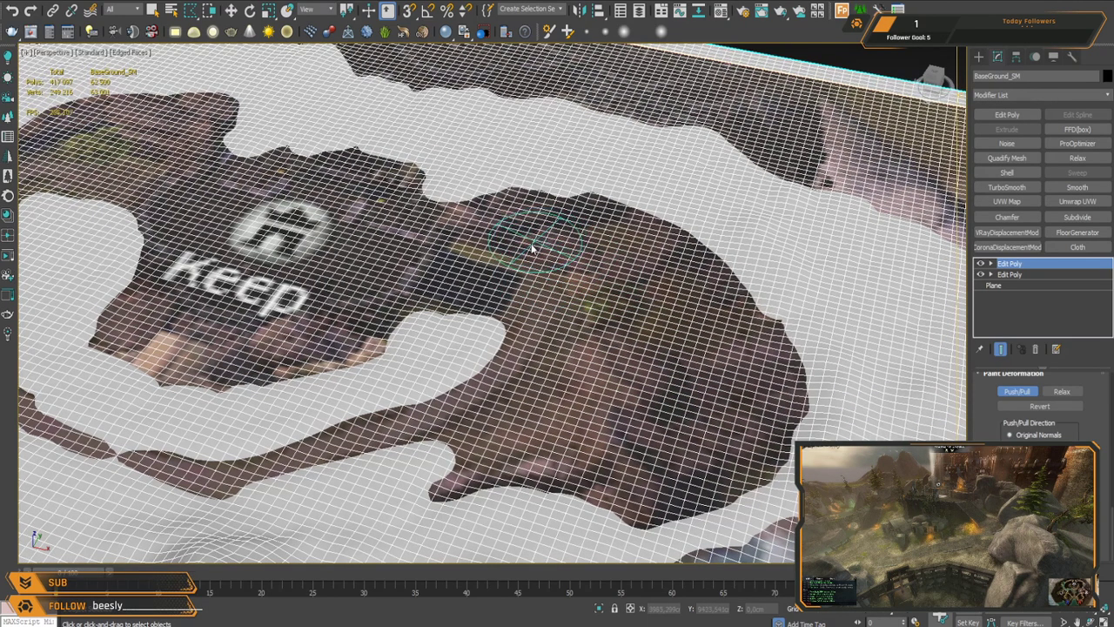
pyautogui.moveTo(522, 248)
pyautogui.mouseDown()
pyautogui.moveTo(487, 220)
pyautogui.moveTo(592, 218)
pyautogui.moveTo(631, 233)
pyautogui.moveTo(566, 253)
pyautogui.moveTo(599, 287)
pyautogui.moveTo(688, 306)
pyautogui.moveTo(719, 330)
pyautogui.moveTo(746, 369)
pyautogui.moveTo(717, 454)
pyautogui.moveTo(655, 470)
pyautogui.moveTo(453, 461)
pyautogui.moveTo(558, 324)
pyautogui.moveTo(620, 364)
pyautogui.moveTo(583, 396)
pyautogui.moveTo(600, 383)
pyautogui.moveTo(423, 261)
pyautogui.moveTo(402, 191)
pyautogui.moveTo(233, 129)
pyautogui.moveTo(151, 138)
pyautogui.moveTo(169, 157)
pyautogui.moveTo(135, 344)
pyautogui.moveTo(178, 331)
pyautogui.moveTo(293, 353)
pyautogui.moveTo(393, 294)
pyautogui.moveTo(217, 283)
pyautogui.moveTo(356, 241)
pyautogui.moveTo(381, 259)
pyautogui.moveTo(284, 181)
pyautogui.moveTo(308, 199)
pyautogui.moveTo(204, 218)
pyautogui.moveTo(308, 239)
pyautogui.mouseUp()
# Step: Push/Pull up the remaining low ground along the western rim of the Keep area
pyautogui.moveTo(309, 239)
pyautogui.mouseDown(button='middle')
pyautogui.moveTo(329, 266)
pyautogui.moveTo(390, 143)
pyautogui.mouseUp(button='middle')
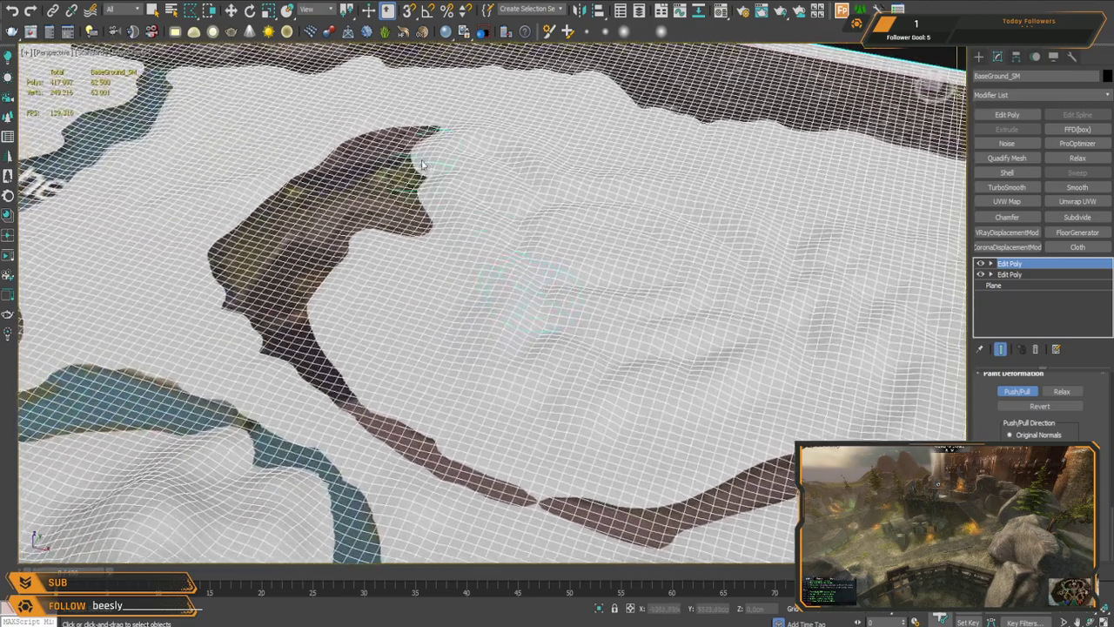
pyautogui.moveTo(386, 172)
pyautogui.mouseDown()
pyautogui.moveTo(417, 222)
pyautogui.moveTo(313, 196)
pyautogui.moveTo(288, 254)
pyautogui.moveTo(249, 280)
pyautogui.moveTo(251, 291)
pyautogui.moveTo(322, 301)
pyautogui.mouseUp()
pyautogui.keyDown('alt'); pyautogui.moveTo(494, 290); pyautogui.dragTo(604, 304, button='middle'); pyautogui.keyUp('alt')
# Step: In the top view, lower the whole base ground to Z -267.65 cm to uncover the Keep on the reference map
pyautogui.press('w')
pyautogui.moveTo(1003, 411); pyautogui.dragTo(1004, 575)
pyautogui.press('1')
pyautogui.keyDown('alt'); pyautogui.moveTo(549, 319); pyautogui.dragTo(538, 339, button='middle'); pyautogui.keyUp('alt')
pyautogui.press('t')
pyautogui.scroll(-7, 534, 298)
pyautogui.moveTo(602, 215); pyautogui.dragTo(586, 227, button='middle')
pyautogui.scroll(5, 571, 218)
pyautogui.moveTo(539, 192); pyautogui.dragTo(579, 216, button='middle')
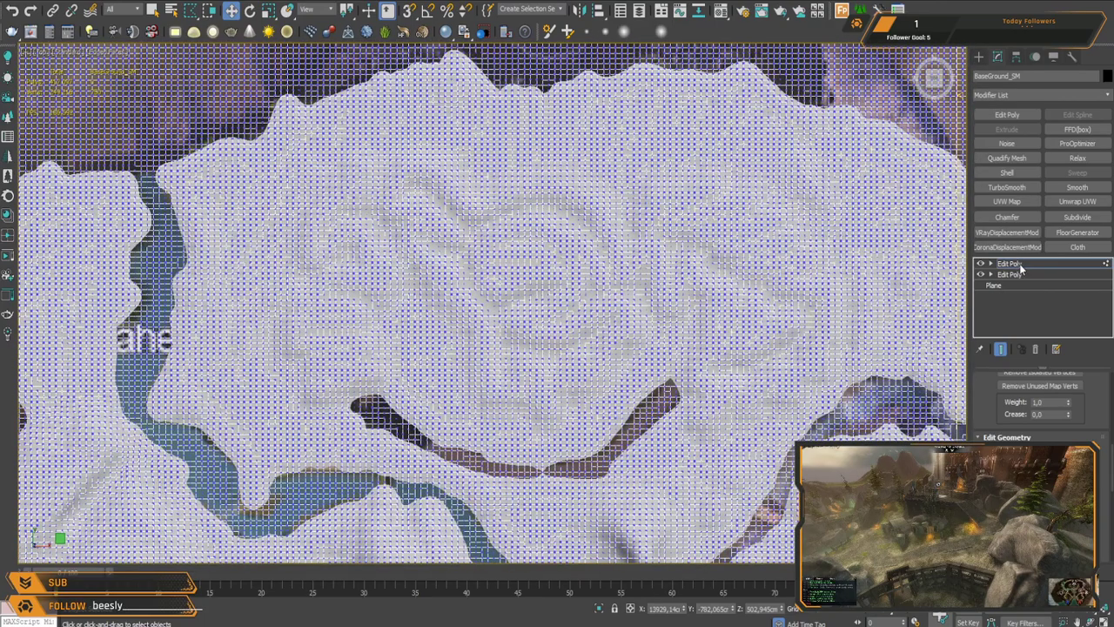
pyautogui.click(1047, 263)
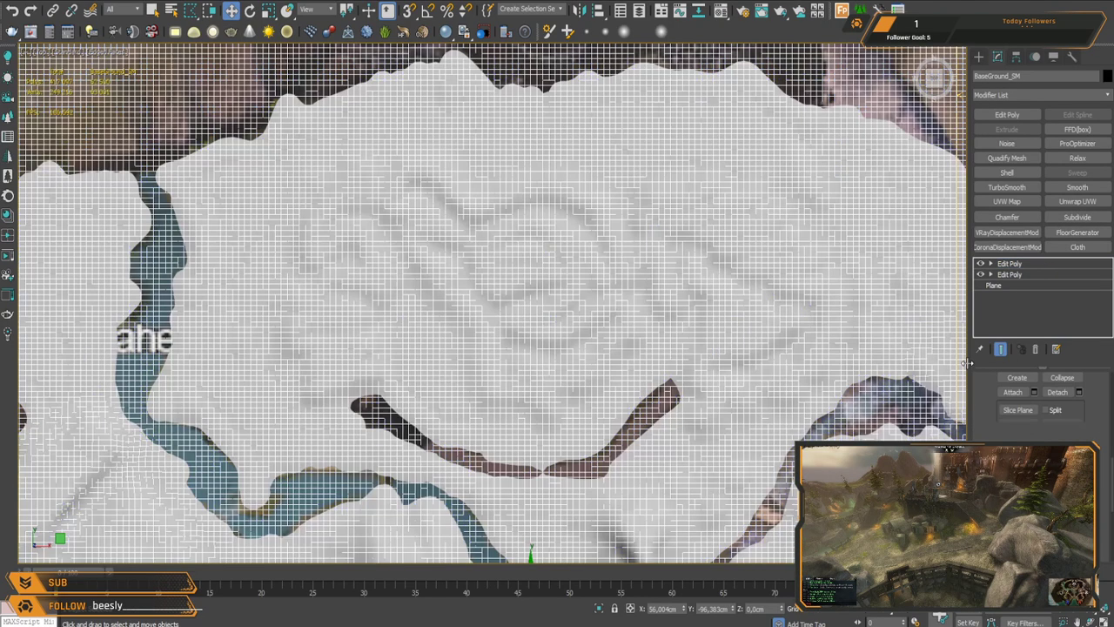
pyautogui.moveTo(781, 610); pyautogui.dragTo(782, 622)
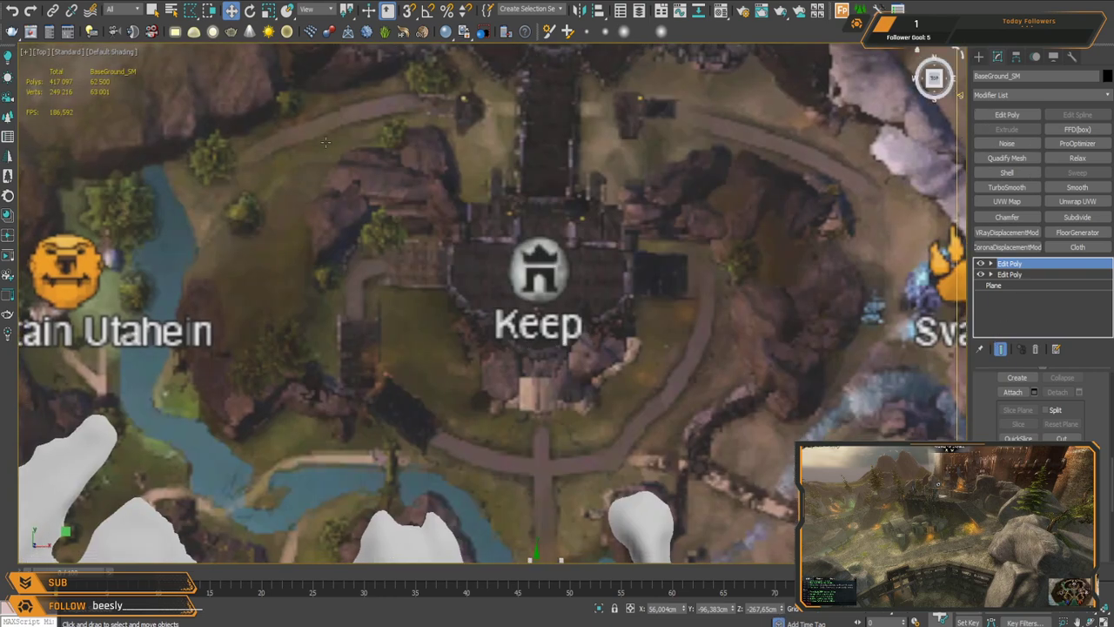
# Step: Select the base ground vertices over the Keep and its western and eastern rock formations with a freehand outline
pyautogui.press('1')
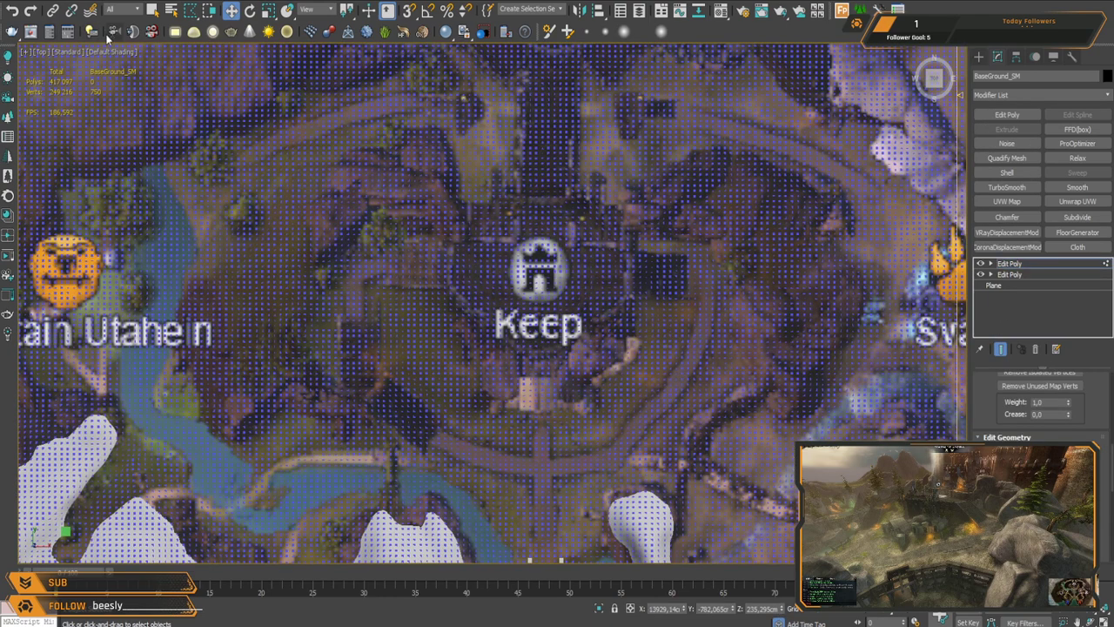
pyautogui.moveTo(444, 183); pyautogui.dragTo(413, 230, button='middle')
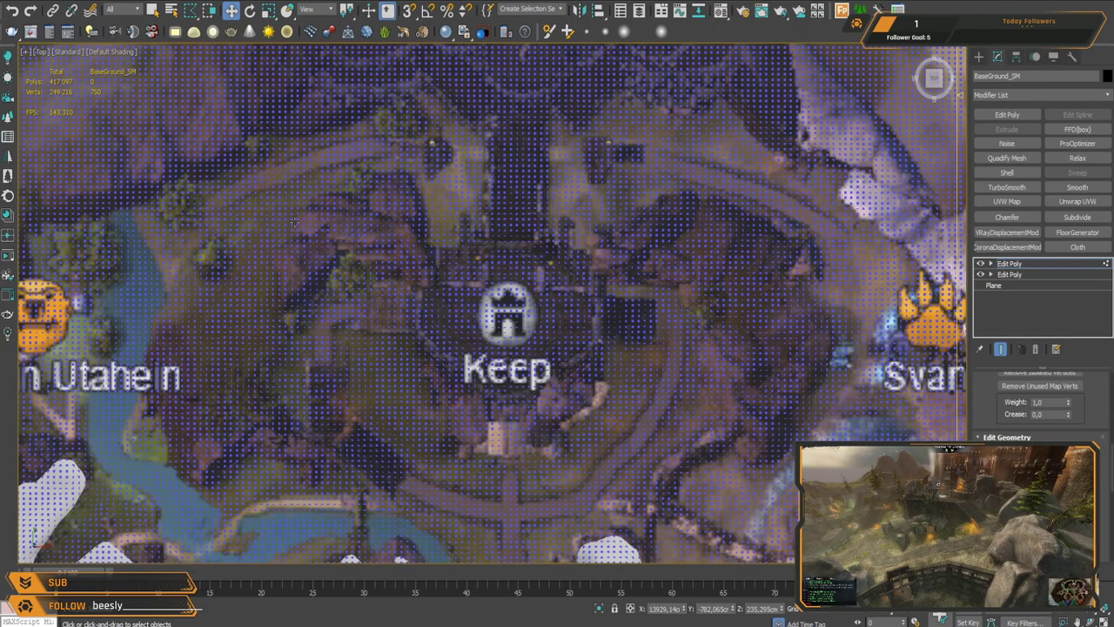
pyautogui.click(305, 233)
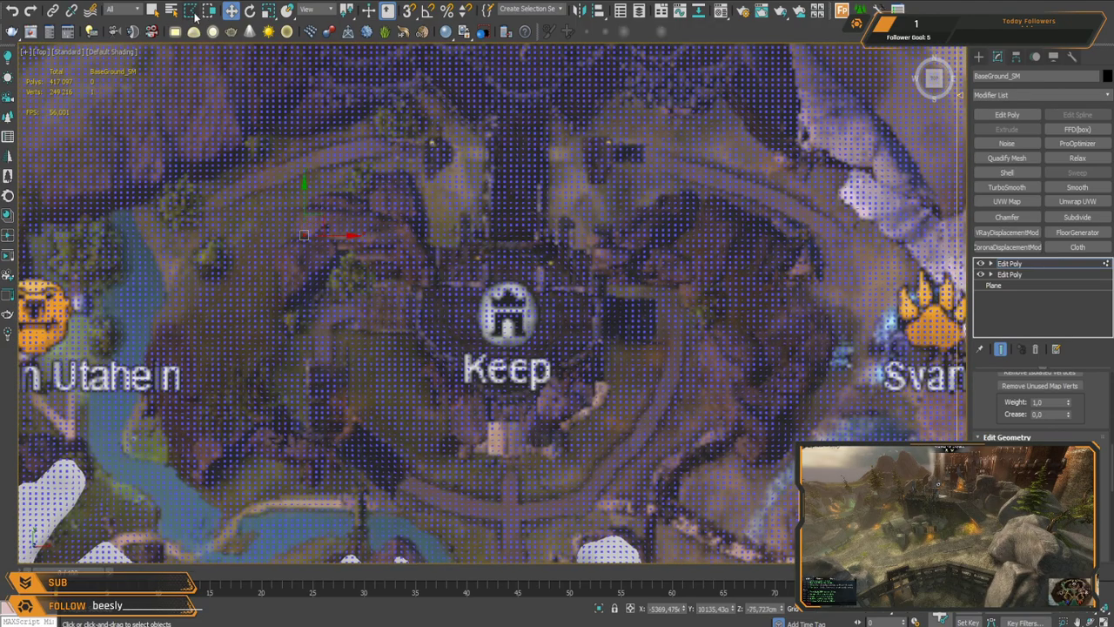
pyautogui.click(153, 12)
pyautogui.click(156, 12)
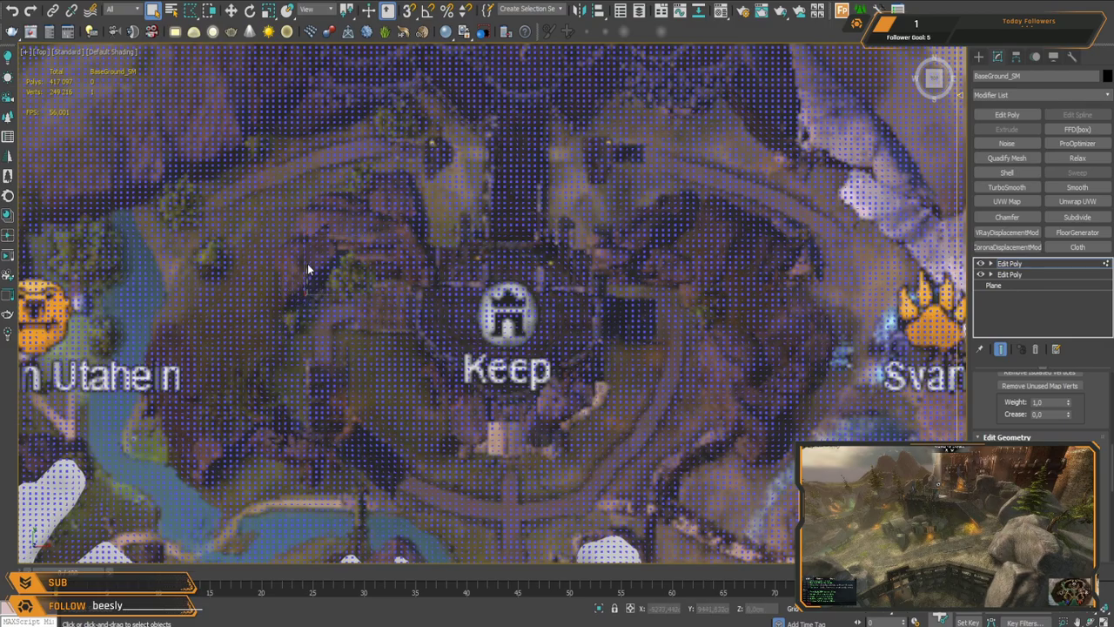
pyautogui.moveTo(360, 220); pyautogui.dragTo(402, 241)
pyautogui.moveTo(482, 260); pyautogui.dragTo(520, 261)
pyautogui.moveTo(651, 236)
pyautogui.mouseDown()
pyautogui.moveTo(699, 219)
pyautogui.moveTo(793, 270)
pyautogui.mouseUp()
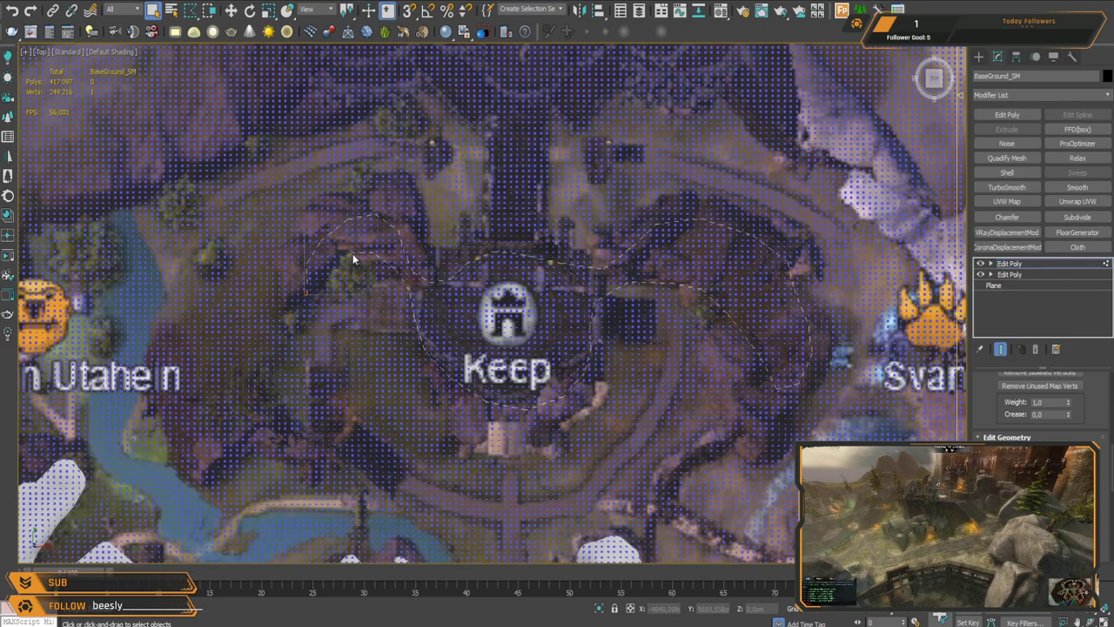
pyautogui.moveTo(323, 292); pyautogui.dragTo(307, 296)
# Step: Enable soft selection for the Keep vertices with a falloff of about 1652 cm
pyautogui.scroll(5, 1041, 405)
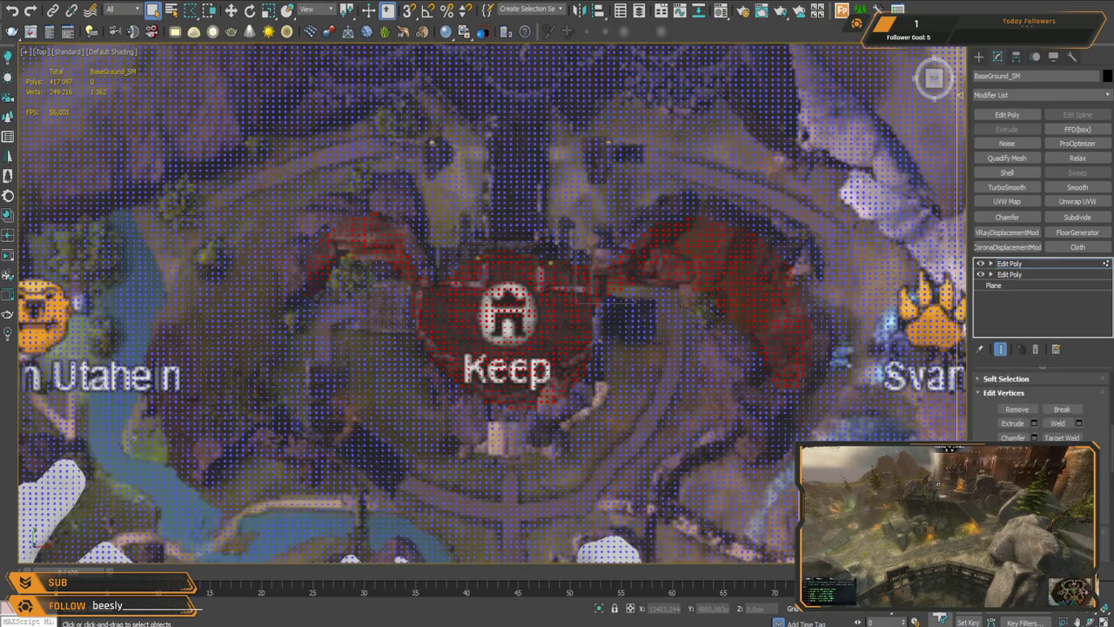
pyautogui.click(1006, 435)
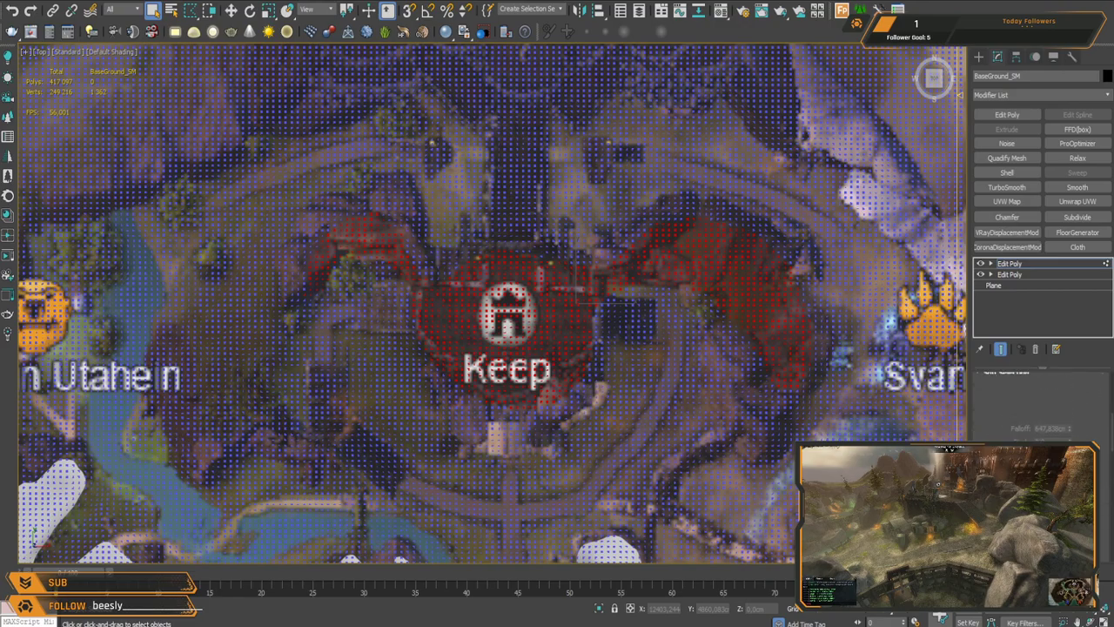
pyautogui.click(1003, 407)
pyautogui.moveTo(1070, 436); pyautogui.dragTo(1074, 360)
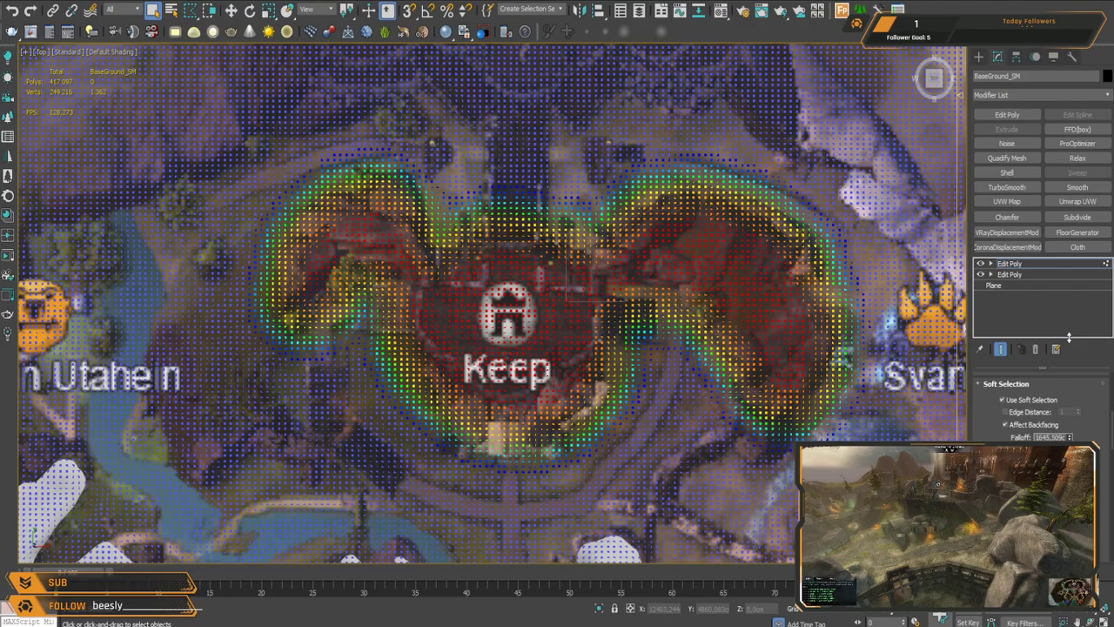
# Step: Return the whole base ground to Z 0 cm in the perspective view
pyautogui.press('w')
pyautogui.scroll(1, 562, 348)
pyautogui.keyDown('alt'); pyautogui.moveTo(564, 423); pyautogui.dragTo(637, 304, button='middle'); pyautogui.keyUp('alt')
pyautogui.scroll(2, 590, 292)
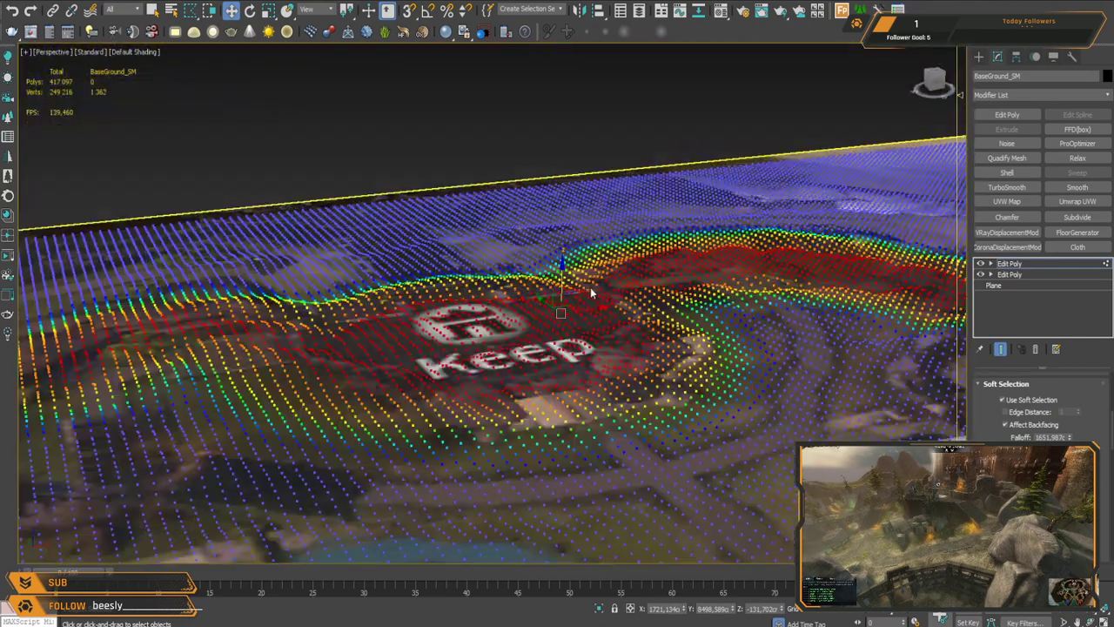
pyautogui.click(1056, 268)
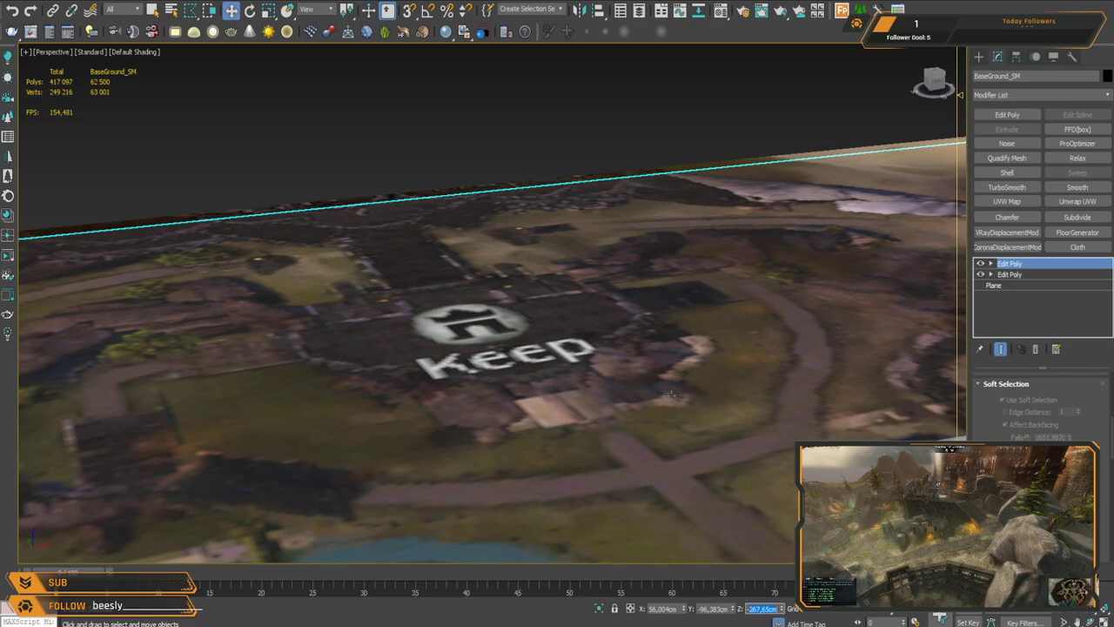
pyautogui.press('Return')
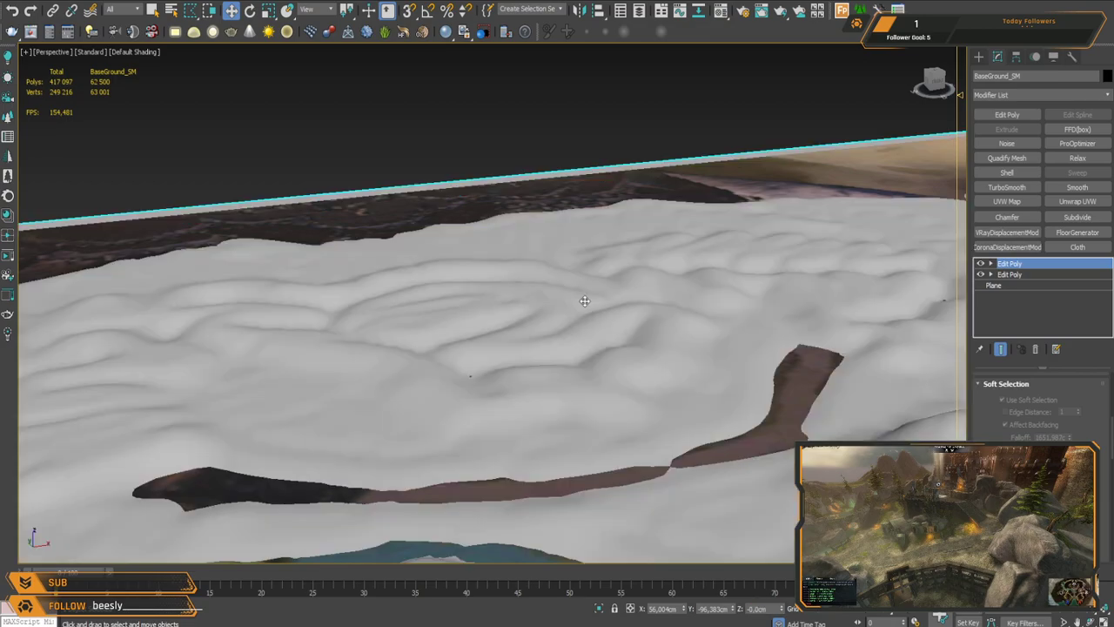
# Step: Raise the soft-selected Keep vertices to about Z 625 cm to form a plateau
pyautogui.press('1')
pyautogui.moveTo(584, 301); pyautogui.dragTo(591, 316, button='middle')
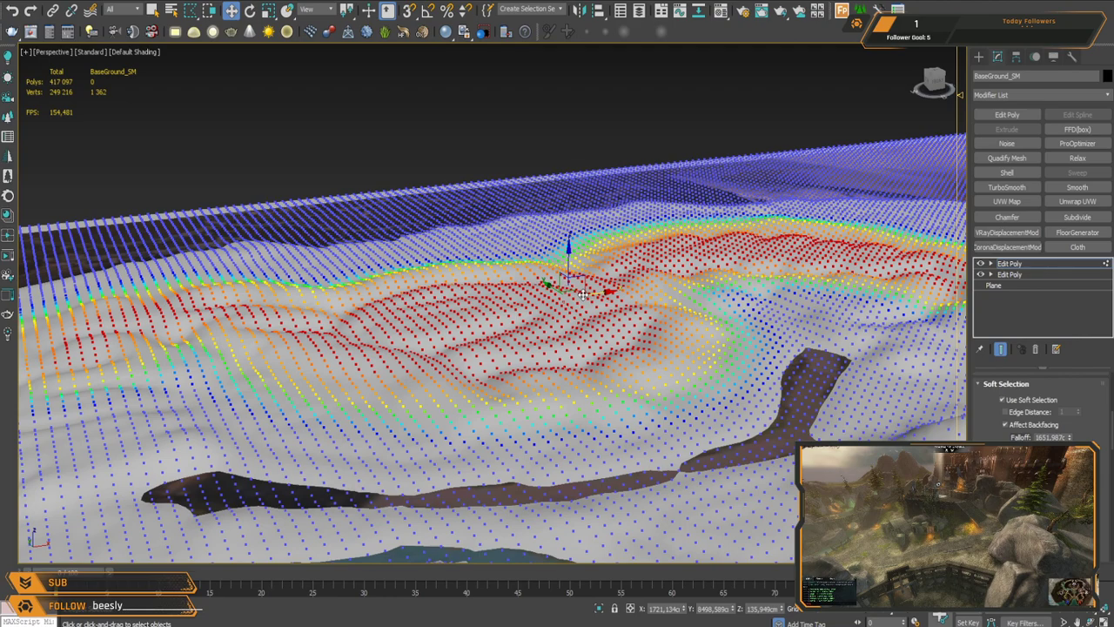
pyautogui.moveTo(571, 258); pyautogui.dragTo(569, 215)
pyautogui.moveTo(692, 302); pyautogui.dragTo(580, 253, button='middle')
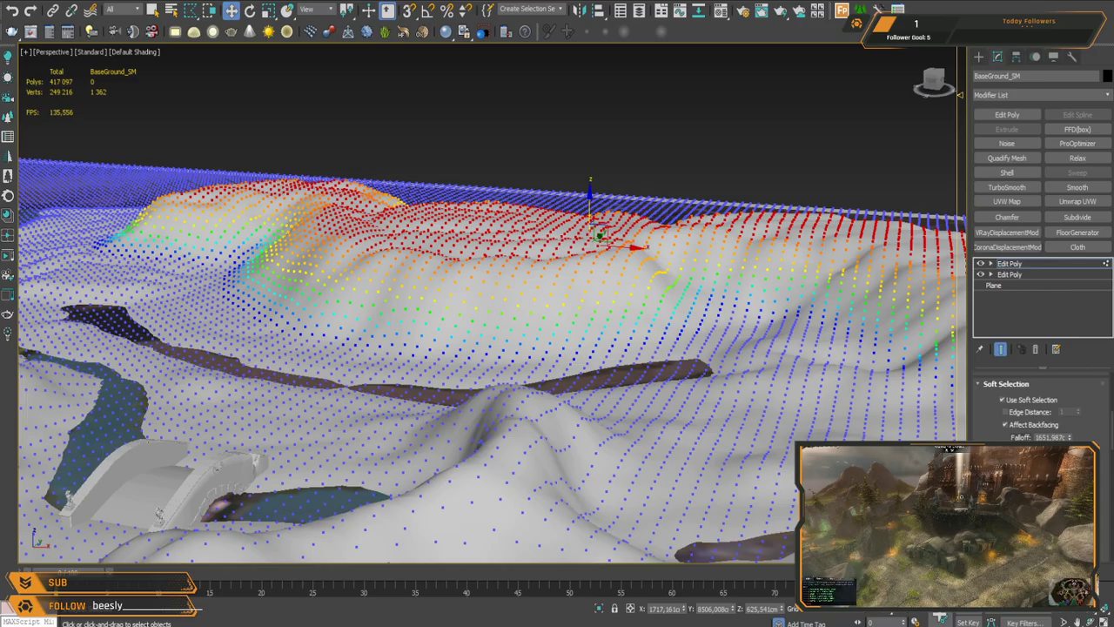
pyautogui.moveTo(580, 311); pyautogui.dragTo(569, 373, button='middle')
pyautogui.keyDown('alt'); pyautogui.moveTo(675, 336); pyautogui.dragTo(634, 342, button='middle'); pyautogui.keyUp('alt')
# Step: Scale and raise the soft-selected Keep plateau vertices to about Z 795 cm, and save the scene
pyautogui.press('r')
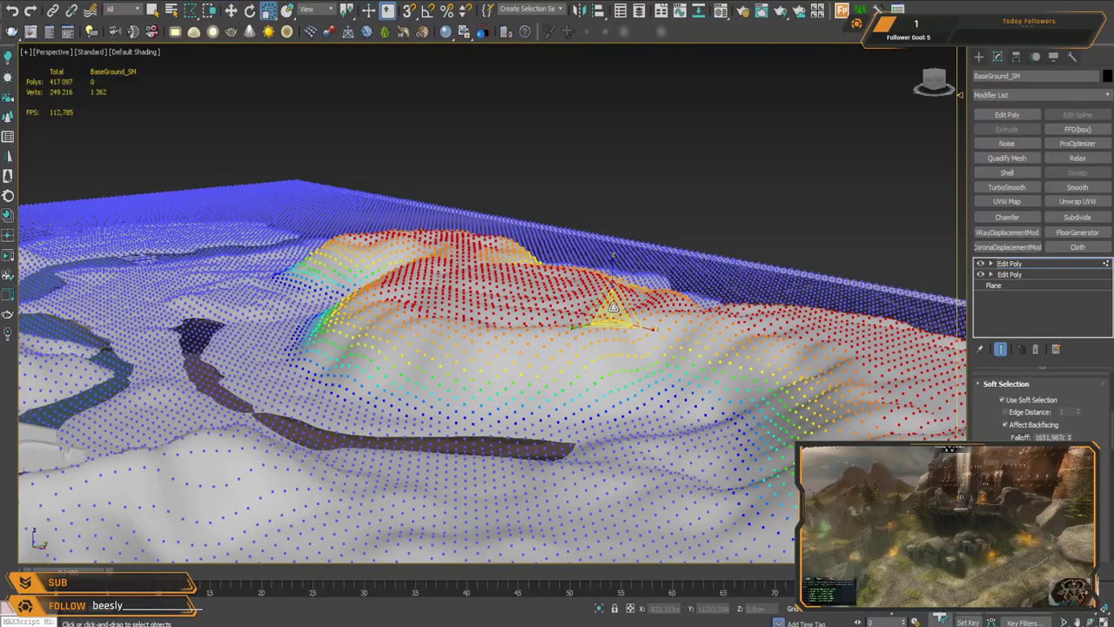
pyautogui.moveTo(612, 307); pyautogui.dragTo(614, 264)
pyautogui.press('w')
pyautogui.keyDown('alt'); pyautogui.moveTo(505, 346); pyautogui.dragTo(585, 317, button='middle'); pyautogui.keyUp('alt')
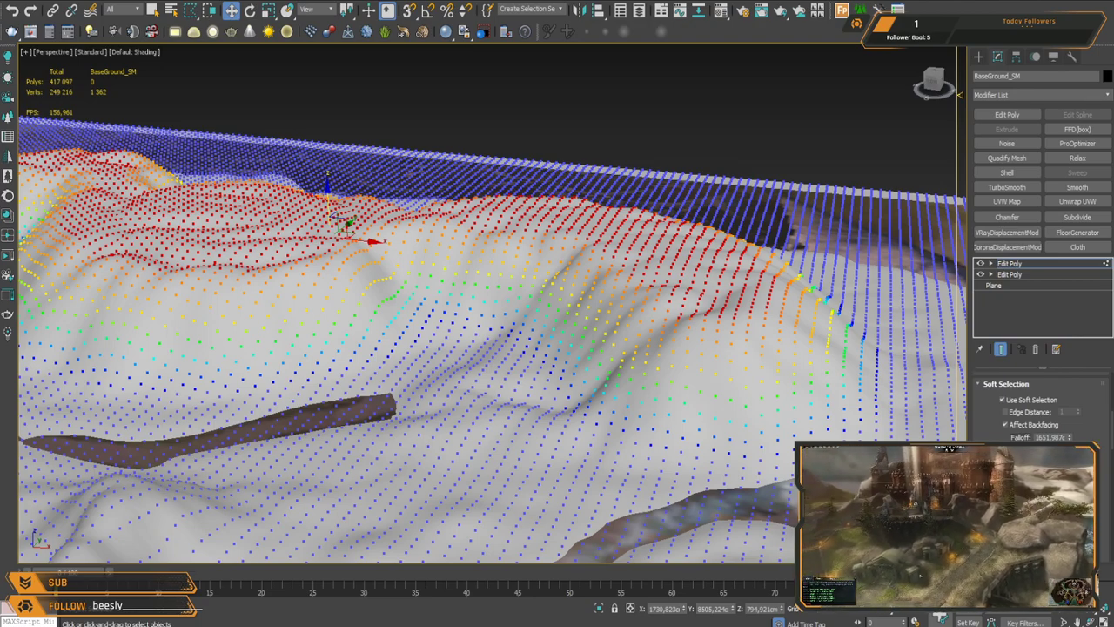
pyautogui.moveTo(646, 351); pyautogui.dragTo(592, 358, button='middle')
pyautogui.hotkey('ctrl', 's')
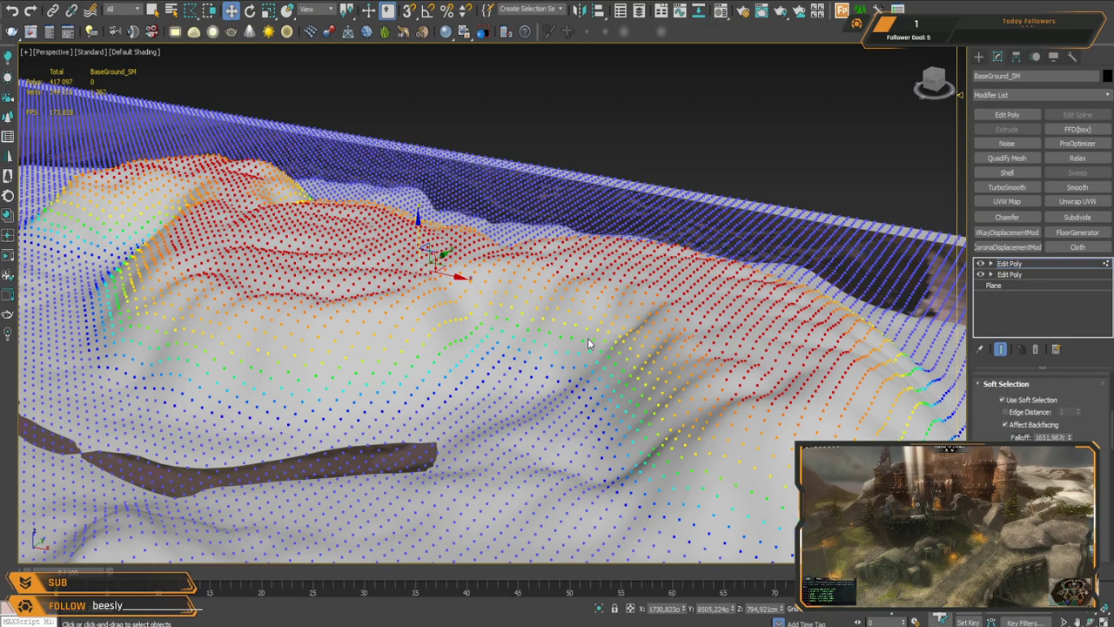
# Step: Raise the Keep plateau vertices further, to about Z 889 cm
pyautogui.moveTo(358, 271); pyautogui.dragTo(544, 304, button='middle')
pyautogui.moveTo(486, 232); pyautogui.dragTo(488, 239)
pyautogui.press('w')
# Step: Examine the Keep plateau's height against the foreground hills and the bridge from across the water
pyautogui.scroll(-3, 486, 237)
pyautogui.keyDown('alt'); pyautogui.moveTo(465, 339); pyautogui.dragTo(555, 333, button='middle'); pyautogui.keyUp('alt')
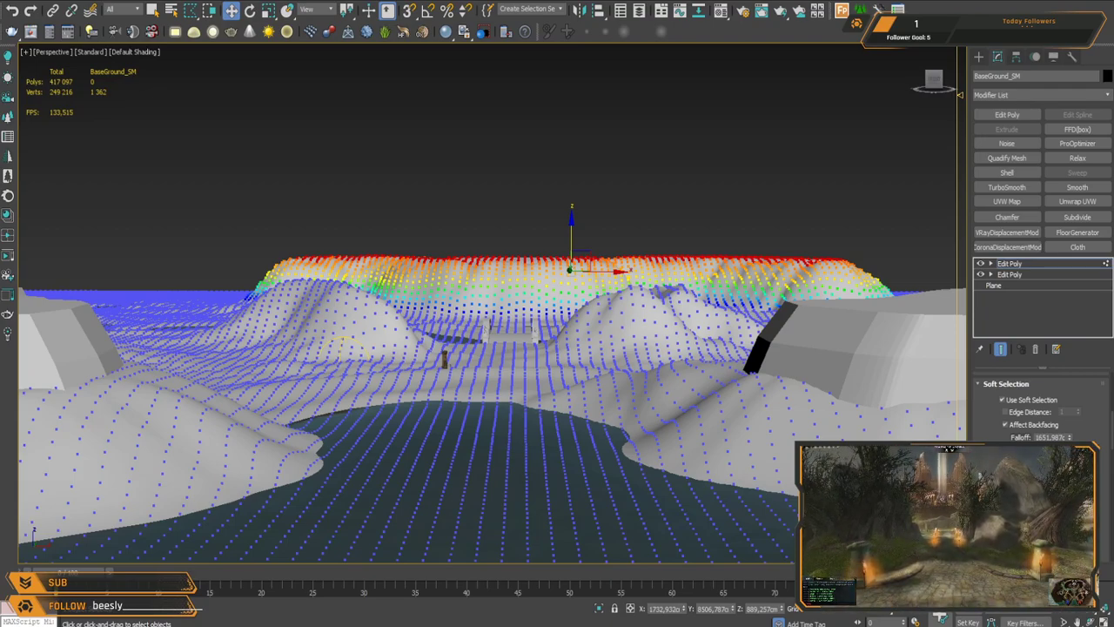
pyautogui.scroll(6, 524, 368)
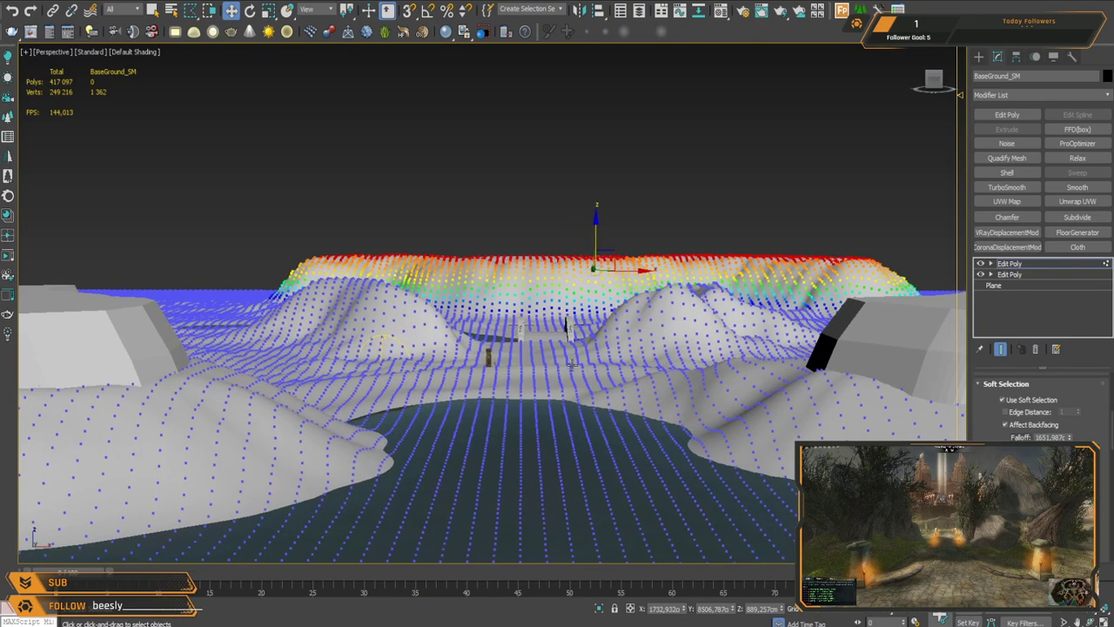
pyautogui.scroll(-3, 592, 357)
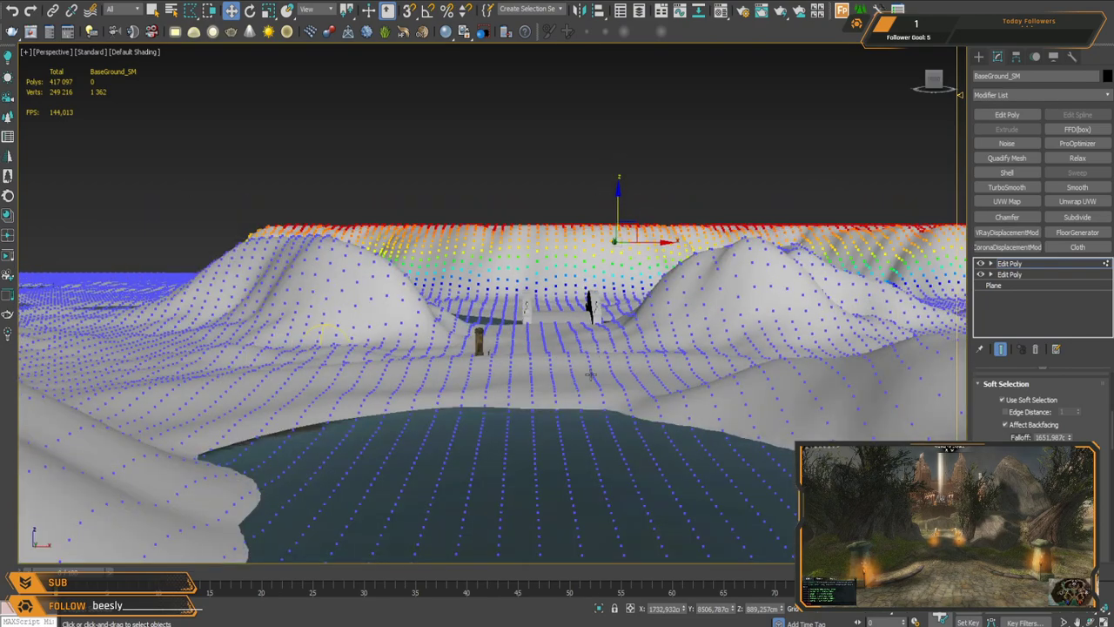
pyautogui.scroll(2, 629, 393)
pyautogui.keyDown('alt'); pyautogui.moveTo(613, 358); pyautogui.dragTo(600, 357, button='middle'); pyautogui.keyUp('alt')
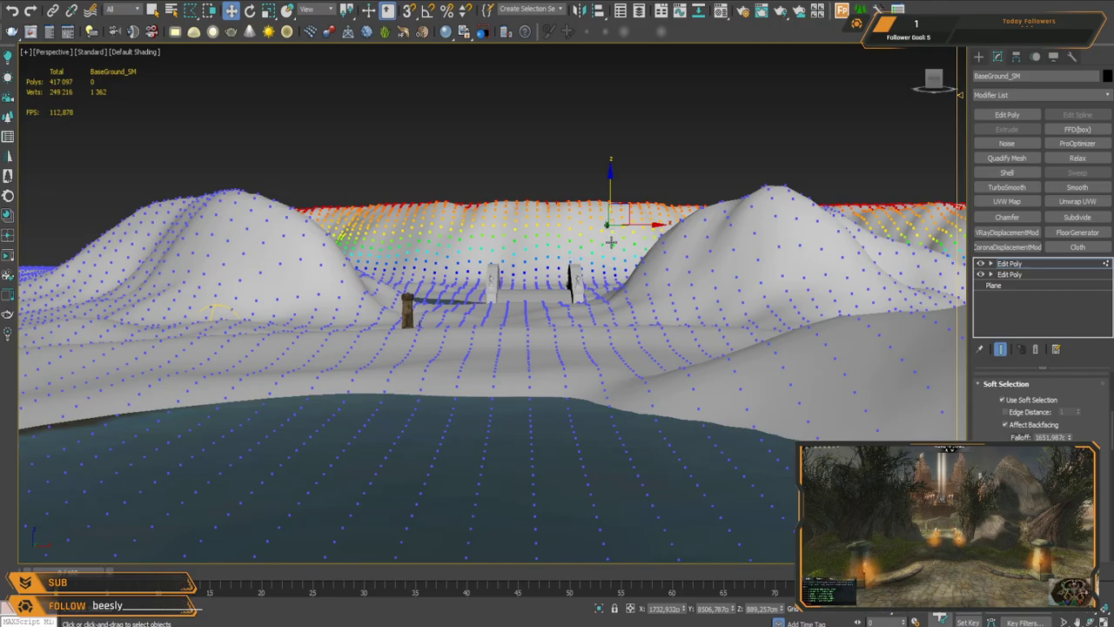
pyautogui.keyDown('alt'); pyautogui.moveTo(631, 251); pyautogui.dragTo(574, 300, button='middle'); pyautogui.keyUp('alt')
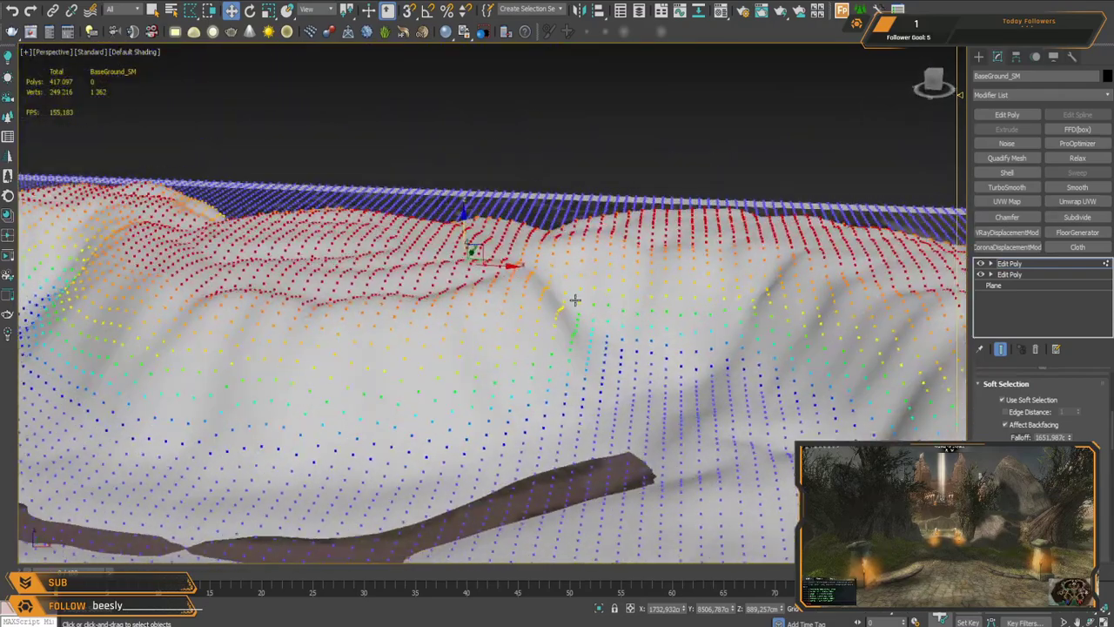
# Step: Leave vertex editing on BaseGround_SM, activate the Push/Pull paint deformation brush and display the mesh edges
pyautogui.click(1038, 265)
pyautogui.scroll(-5, 986, 409)
pyautogui.scroll(-5, 989, 425)
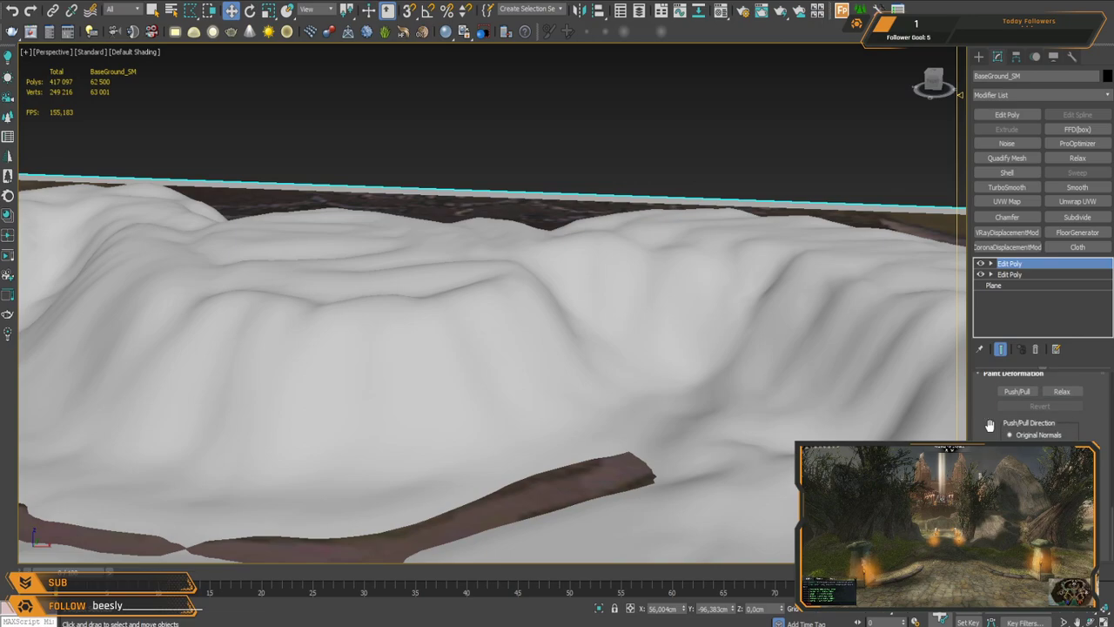
pyautogui.click(1016, 392)
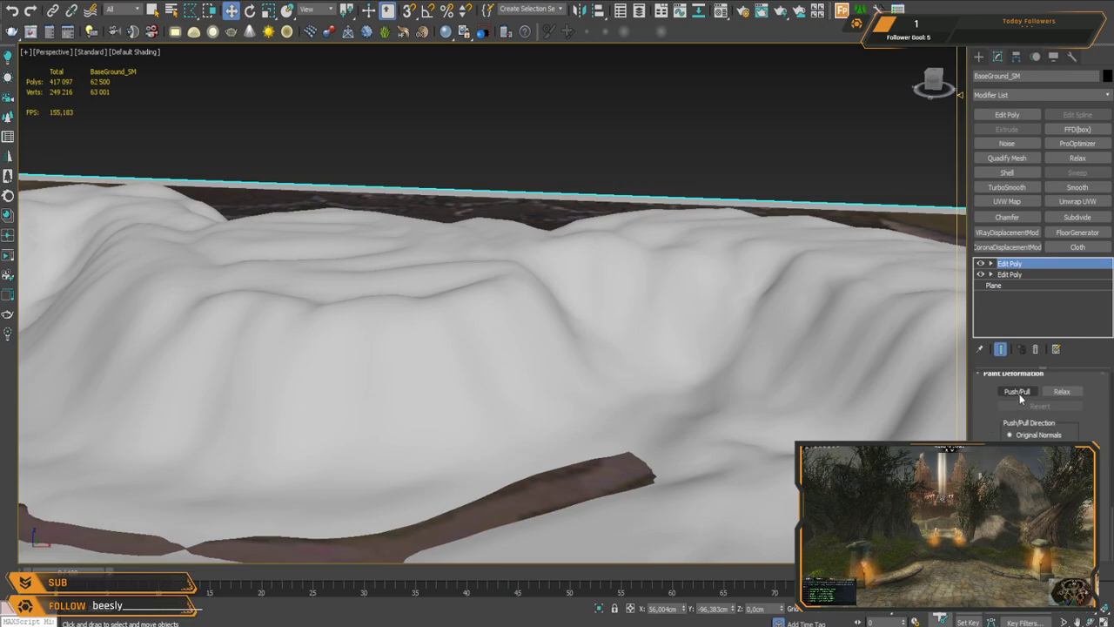
pyautogui.moveTo(634, 305)
pyautogui.keyDown('alt'); pyautogui.mouseDown(button='middle')
pyautogui.moveTo(638, 335)
pyautogui.moveTo(693, 279)
pyautogui.moveTo(495, 332)
pyautogui.mouseUp(button='middle'); pyautogui.keyUp('alt')
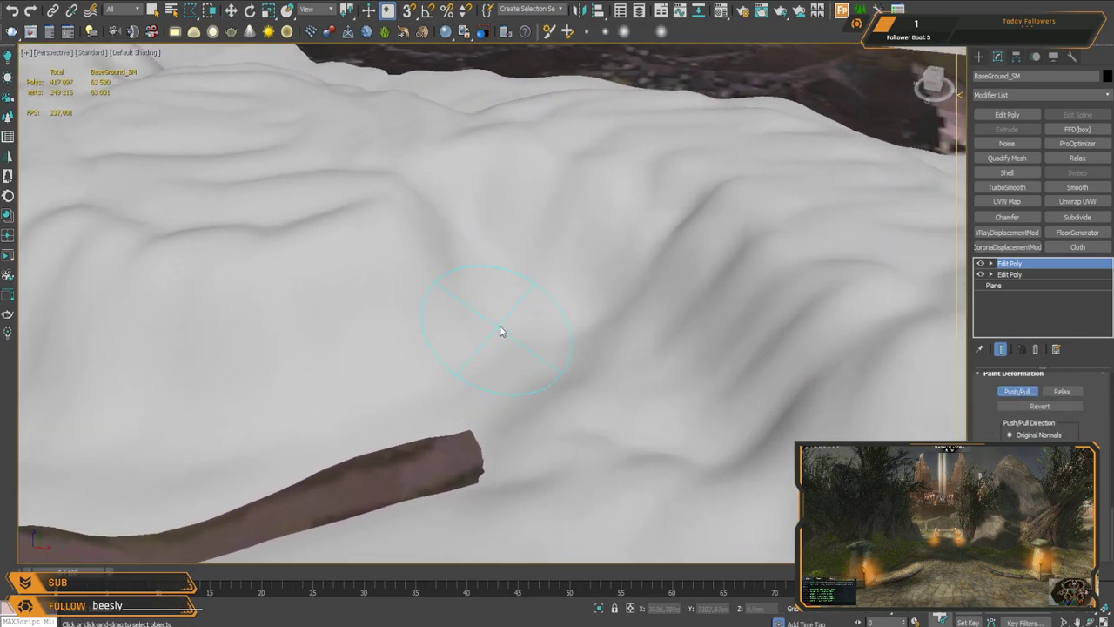
pyautogui.press('F4')
# Step: Build up the gully on the east side of the Keep plateau with Push/Pull strokes
pyautogui.moveTo(516, 279); pyautogui.dragTo(545, 270, button='middle')
pyautogui.scroll(3, 545, 270)
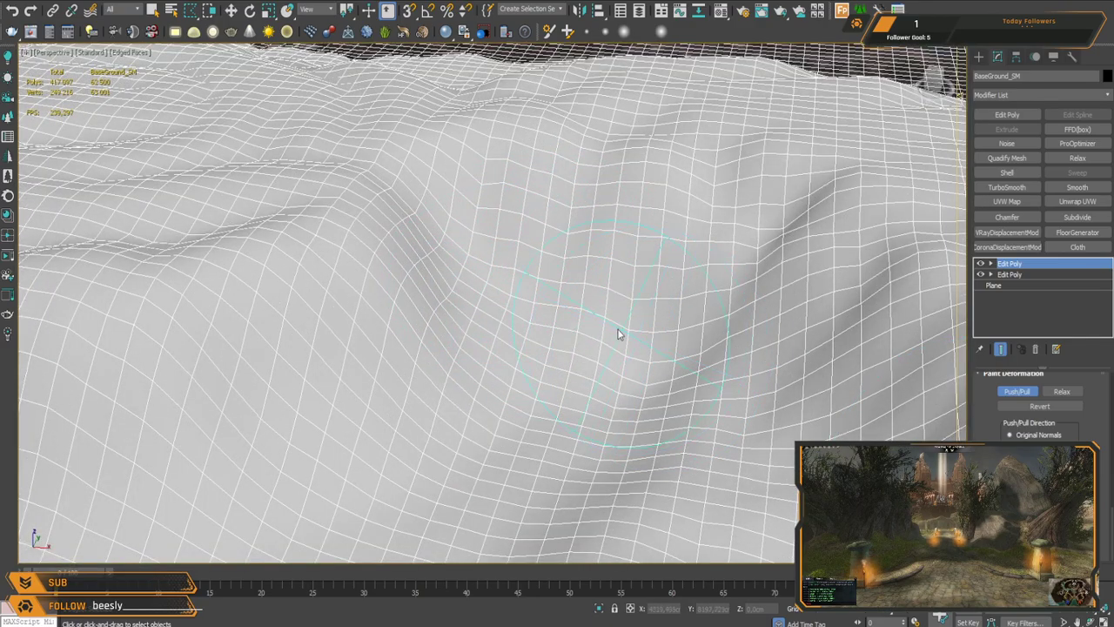
pyautogui.scroll(-5, 538, 266)
pyautogui.scroll(4, 527, 279)
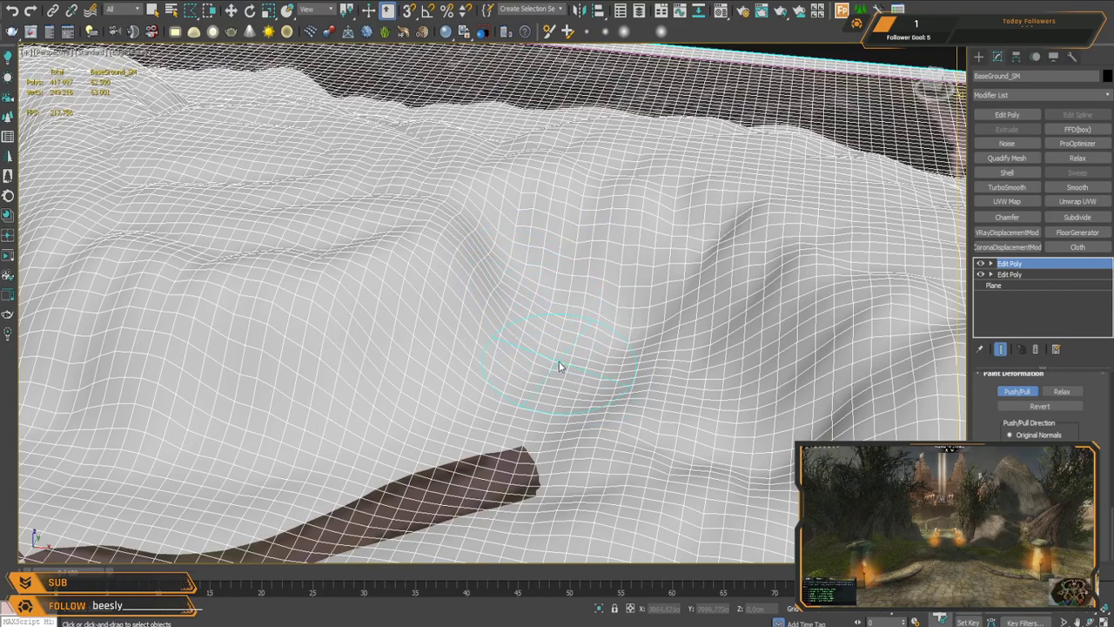
pyautogui.moveTo(520, 271); pyautogui.dragTo(555, 298)
pyautogui.hotkey('ctrl', 'z')
pyautogui.keyDown('alt'); pyautogui.moveTo(571, 329); pyautogui.dragTo(545, 304, button='middle'); pyautogui.keyUp('alt')
pyautogui.scroll(-1, 557, 312)
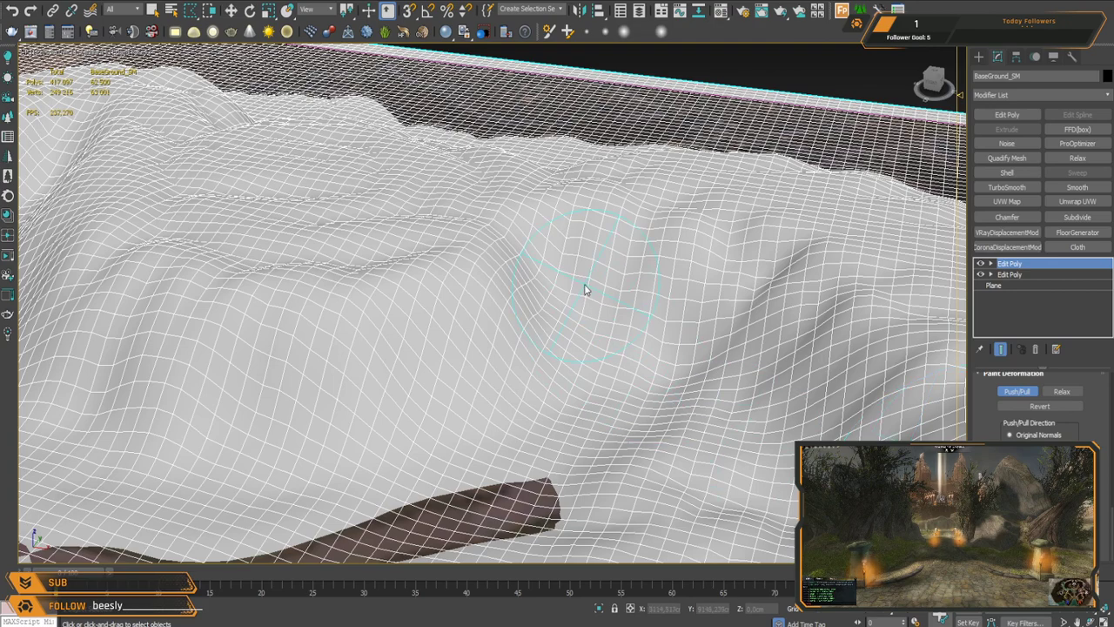
pyautogui.moveTo(560, 287)
pyautogui.mouseDown()
pyautogui.moveTo(596, 299)
pyautogui.moveTo(612, 334)
pyautogui.moveTo(618, 298)
pyautogui.moveTo(707, 428)
pyautogui.moveTo(615, 292)
pyautogui.mouseUp()
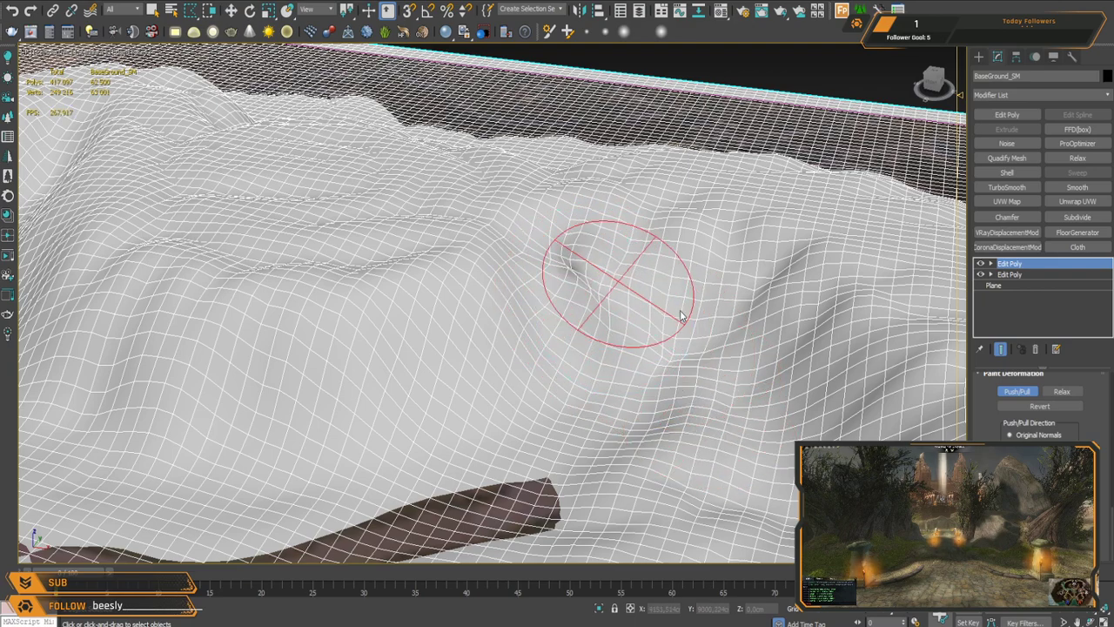
# Step: Smooth the eastern gully and the front slope of the Keep plateau with the Relax brush
pyautogui.moveTo(646, 388)
pyautogui.mouseDown(button='middle')
pyautogui.moveTo(623, 353)
pyautogui.moveTo(505, 255)
pyautogui.moveTo(521, 294)
pyautogui.mouseUp(button='middle')
pyautogui.click(1073, 391)
pyautogui.moveTo(491, 217)
pyautogui.mouseDown()
pyautogui.moveTo(516, 199)
pyautogui.moveTo(578, 305)
pyautogui.moveTo(613, 452)
pyautogui.moveTo(525, 196)
pyautogui.moveTo(628, 355)
pyautogui.mouseUp()
pyautogui.scroll(-5, 525, 234)
pyautogui.moveTo(525, 234); pyautogui.dragTo(561, 282, button='middle')
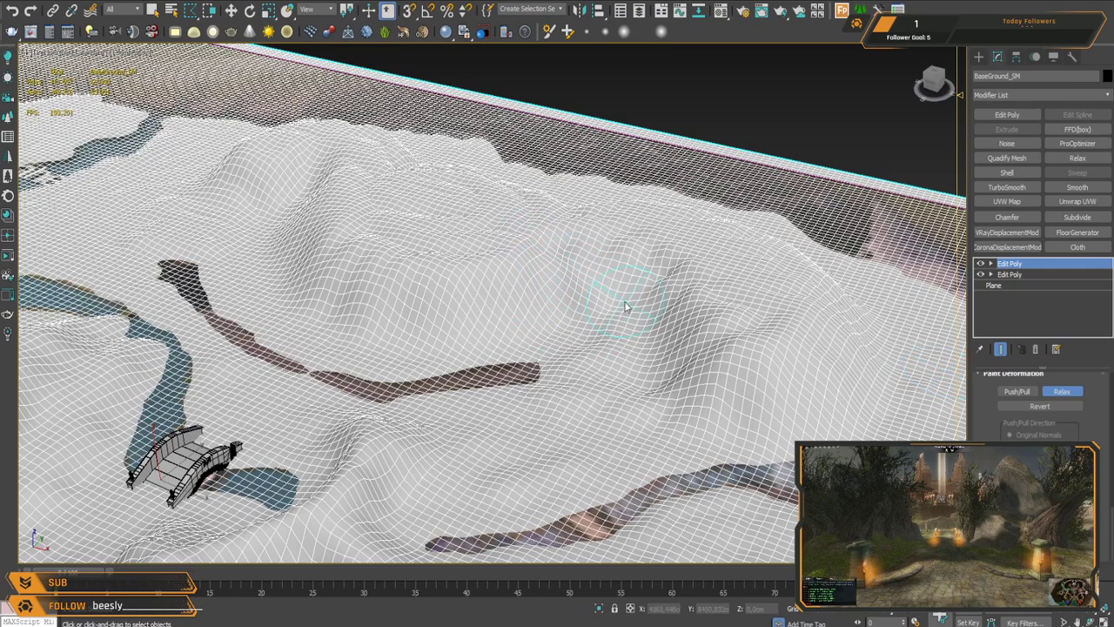
pyautogui.keyDown('alt'); pyautogui.moveTo(625, 306); pyautogui.dragTo(618, 324, button='middle'); pyautogui.keyUp('alt')
pyautogui.moveTo(651, 318)
pyautogui.mouseDown()
pyautogui.moveTo(763, 279)
pyautogui.moveTo(653, 236)
pyautogui.moveTo(605, 280)
pyautogui.mouseUp()
pyautogui.moveTo(544, 385)
pyautogui.mouseDown()
pyautogui.moveTo(522, 357)
pyautogui.moveTo(392, 387)
pyautogui.moveTo(165, 326)
pyautogui.moveTo(128, 267)
pyautogui.moveTo(148, 248)
pyautogui.mouseUp()
# Step: Relax the rim and slopes at the western part of the Keep plateau
pyautogui.moveTo(206, 274); pyautogui.dragTo(401, 332, button='middle')
pyautogui.scroll(4, 366, 305)
pyautogui.moveTo(306, 230)
pyautogui.mouseDown()
pyautogui.moveTo(388, 193)
pyautogui.moveTo(392, 235)
pyautogui.mouseUp()
pyautogui.keyDown('alt'); pyautogui.moveTo(352, 344); pyautogui.dragTo(539, 301, button='middle'); pyautogui.keyUp('alt')
pyautogui.moveTo(409, 352); pyautogui.dragTo(649, 367, button='middle')
pyautogui.moveTo(606, 335)
pyautogui.mouseDown()
pyautogui.moveTo(601, 298)
pyautogui.moveTo(522, 326)
pyautogui.moveTo(528, 311)
pyautogui.moveTo(652, 333)
pyautogui.moveTo(570, 348)
pyautogui.moveTo(644, 340)
pyautogui.moveTo(584, 316)
pyautogui.moveTo(459, 297)
pyautogui.moveTo(540, 334)
pyautogui.moveTo(679, 342)
pyautogui.moveTo(607, 312)
pyautogui.moveTo(390, 324)
pyautogui.mouseUp()
pyautogui.moveTo(390, 323)
pyautogui.keyDown('alt'); pyautogui.mouseDown(button='middle')
pyautogui.moveTo(433, 342)
pyautogui.moveTo(653, 281)
pyautogui.moveTo(685, 287)
pyautogui.mouseUp(button='middle'); pyautogui.keyUp('alt')
pyautogui.moveTo(488, 249)
pyautogui.mouseDown()
pyautogui.moveTo(408, 231)
pyautogui.moveTo(212, 318)
pyautogui.moveTo(407, 311)
pyautogui.moveTo(505, 404)
pyautogui.moveTo(325, 306)
pyautogui.mouseUp()
# Step: Relax the hills and slopes along the back of the Keep plateau
pyautogui.moveTo(325, 307)
pyautogui.keyDown('alt'); pyautogui.mouseDown(button='middle')
pyautogui.moveTo(552, 305)
pyautogui.moveTo(497, 223)
pyautogui.moveTo(545, 352)
pyautogui.moveTo(510, 200)
pyautogui.moveTo(583, 308)
pyautogui.moveTo(547, 371)
pyautogui.mouseUp(button='middle'); pyautogui.keyUp('alt')
pyautogui.scroll(-3, 497, 223)
pyautogui.scroll(-3, 510, 199)
pyautogui.scroll(4, 547, 371)
pyautogui.moveTo(548, 371); pyautogui.dragTo(492, 330)
pyautogui.moveTo(492, 331)
pyautogui.keyDown('alt'); pyautogui.mouseDown(button='middle')
pyautogui.moveTo(567, 315)
pyautogui.moveTo(639, 359)
pyautogui.mouseUp(button='middle'); pyautogui.keyUp('alt')
pyautogui.scroll(2, 640, 358)
pyautogui.moveTo(727, 383)
pyautogui.mouseDown()
pyautogui.moveTo(716, 341)
pyautogui.moveTo(537, 301)
pyautogui.moveTo(447, 258)
pyautogui.moveTo(289, 253)
pyautogui.mouseUp()
pyautogui.keyDown('alt'); pyautogui.moveTo(293, 284); pyautogui.dragTo(586, 285, button='middle'); pyautogui.keyUp('alt')
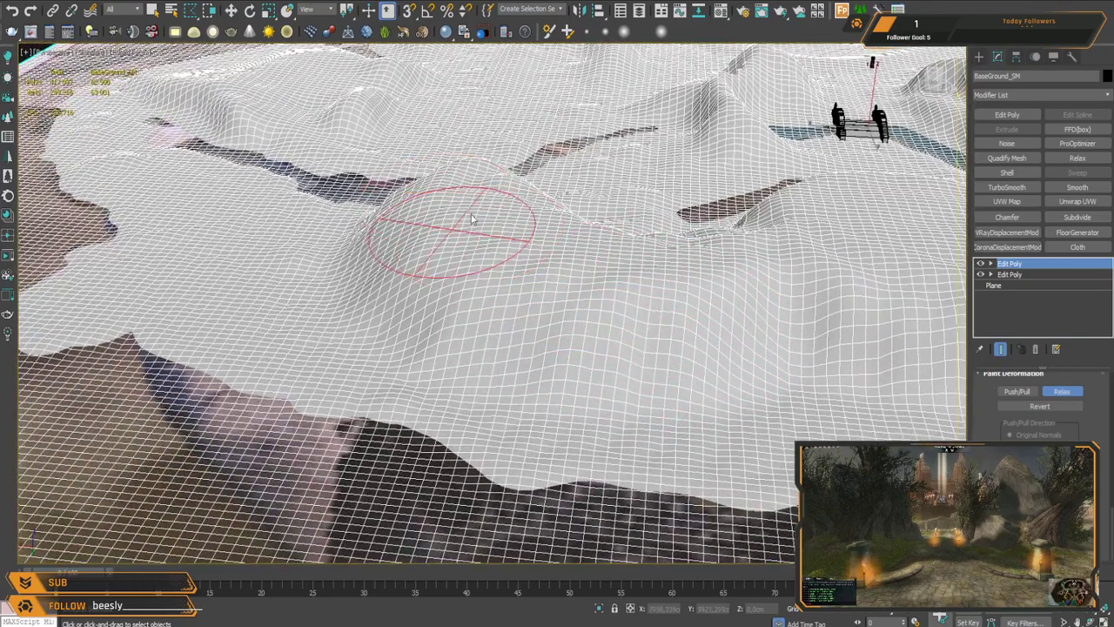
# Step: Smooth the plateau's front slope next to the eastern gully with the Relax brush
pyautogui.moveTo(463, 314); pyautogui.dragTo(419, 374, button='middle')
pyautogui.moveTo(566, 364)
pyautogui.keyDown('alt'); pyautogui.mouseDown(button='middle')
pyautogui.moveTo(584, 414)
pyautogui.moveTo(579, 436)
pyautogui.mouseUp(button='middle'); pyautogui.keyUp('alt')
pyautogui.moveTo(579, 436)
pyautogui.mouseDown(button='middle')
pyautogui.moveTo(597, 268)
pyautogui.moveTo(625, 186)
pyautogui.mouseUp(button='middle')
pyautogui.moveTo(745, 324); pyautogui.dragTo(590, 296, button='middle')
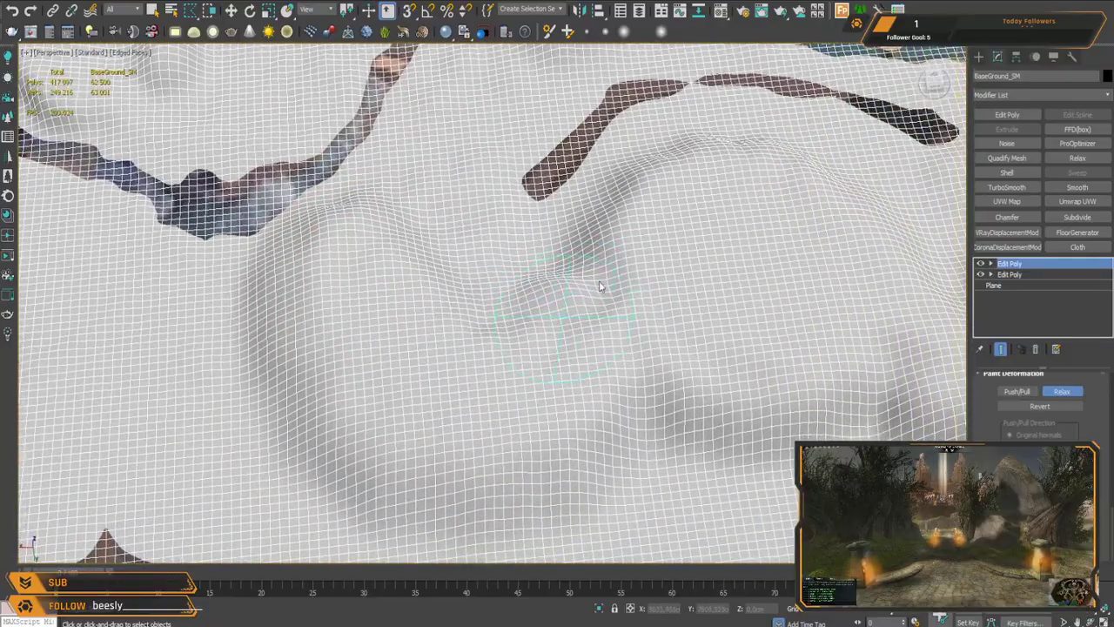
pyautogui.moveTo(522, 324)
pyautogui.keyDown('alt'); pyautogui.mouseDown(button='middle')
pyautogui.moveTo(545, 319)
pyautogui.moveTo(683, 195)
pyautogui.moveTo(423, 443)
pyautogui.moveTo(525, 368)
pyautogui.mouseUp(button='middle'); pyautogui.keyUp('alt')
pyautogui.moveTo(705, 309); pyautogui.dragTo(640, 376, button='middle')
pyautogui.scroll(3, 640, 376)
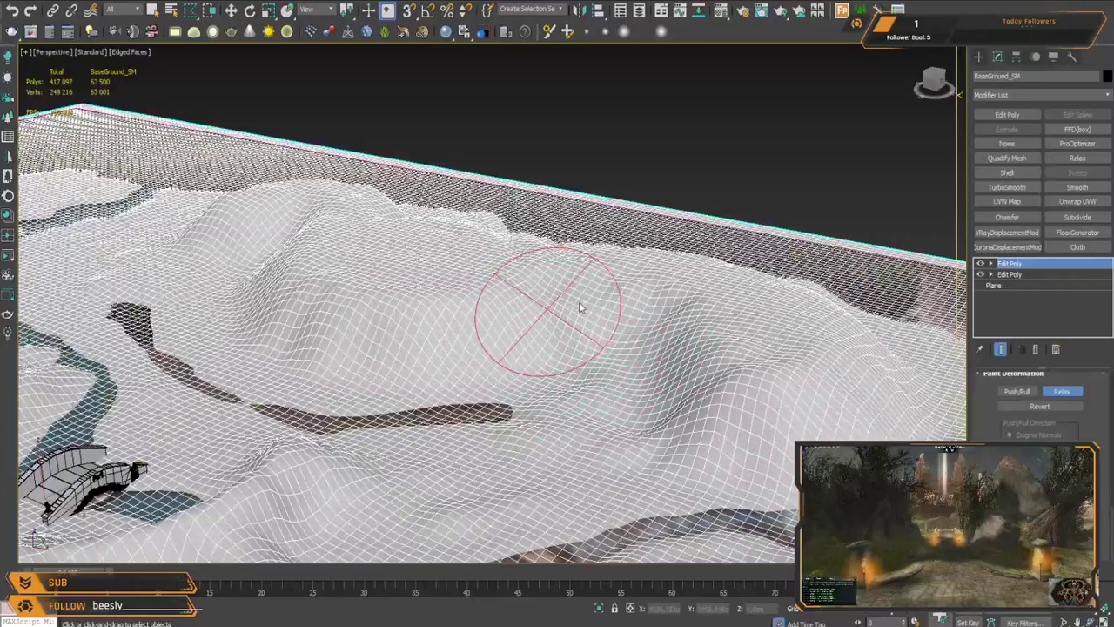
# Step: Reshape the eastern gully between the Keep plateau and the neighbouring hill with further Push/Pull strokes
pyautogui.scroll(3, 587, 314)
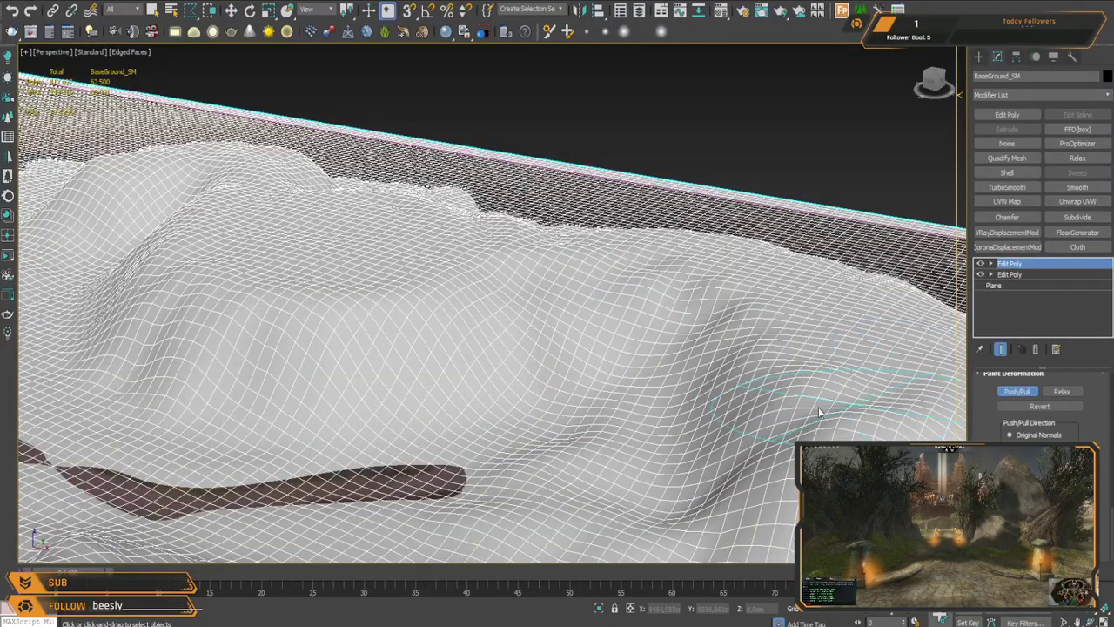
pyautogui.keyDown('alt'); pyautogui.moveTo(547, 317); pyautogui.dragTo(561, 365, button='middle'); pyautogui.keyUp('alt')
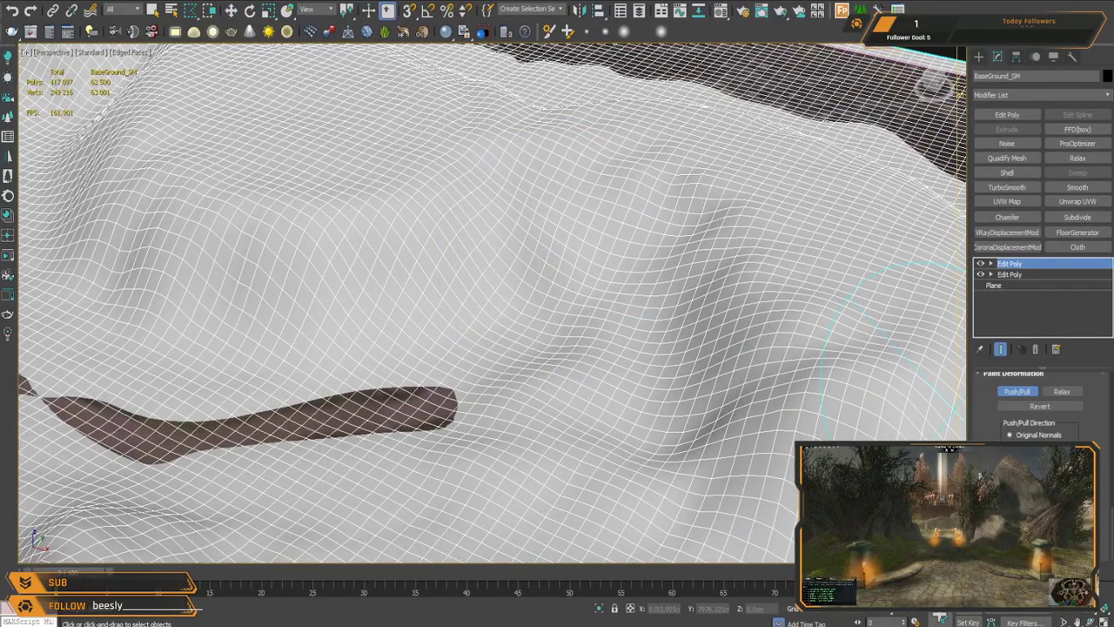
pyautogui.keyDown('alt'); pyautogui.moveTo(532, 241); pyautogui.dragTo(923, 402, button='middle'); pyautogui.keyUp('alt')
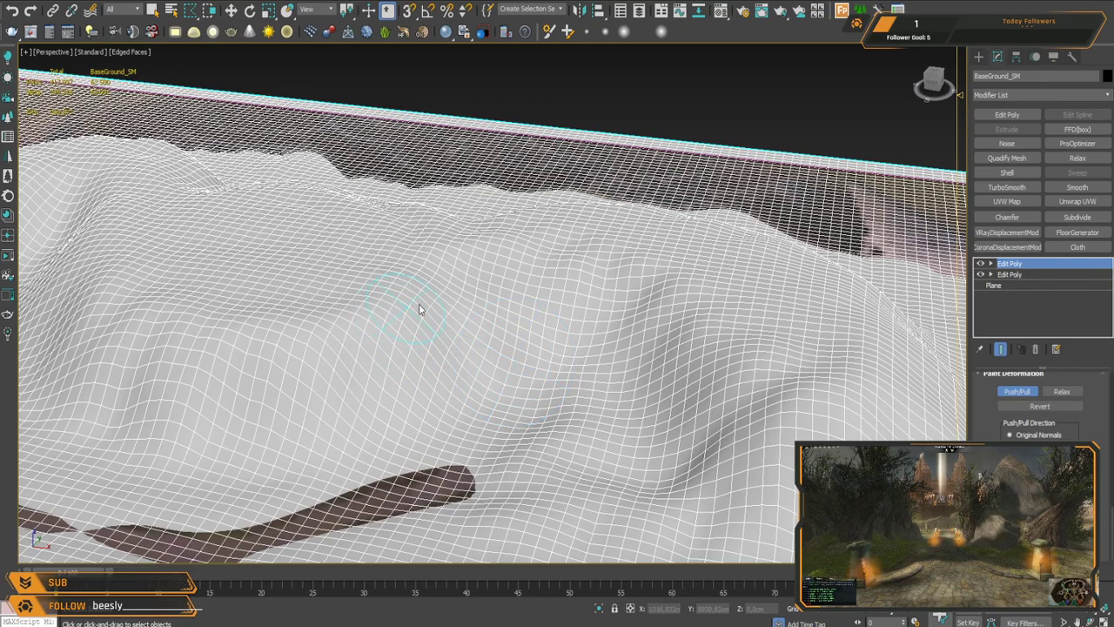
pyautogui.scroll(2, 500, 350)
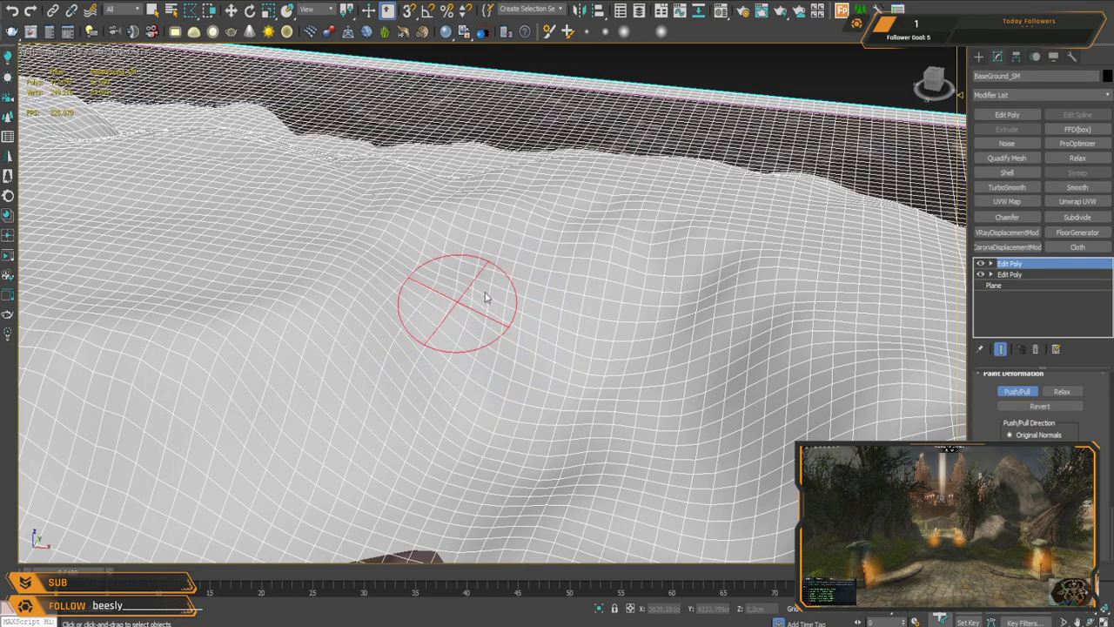
pyautogui.moveTo(635, 467)
pyautogui.mouseDown()
pyautogui.moveTo(567, 354)
pyautogui.moveTo(592, 348)
pyautogui.moveTo(551, 374)
pyautogui.moveTo(464, 271)
pyautogui.mouseUp()
pyautogui.keyDown('alt'); pyautogui.moveTo(464, 272); pyautogui.dragTo(602, 316, button='middle'); pyautogui.keyUp('alt')
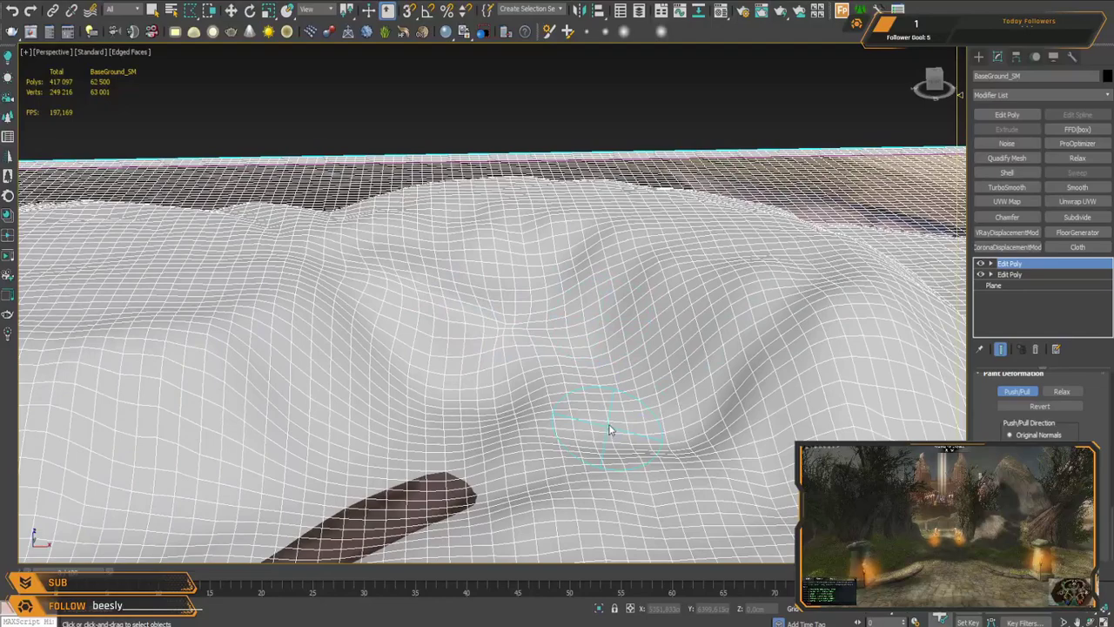
pyautogui.moveTo(609, 429)
pyautogui.mouseDown()
pyautogui.moveTo(648, 421)
pyautogui.moveTo(628, 402)
pyautogui.moveTo(608, 431)
pyautogui.moveTo(655, 445)
pyautogui.moveTo(592, 391)
pyautogui.moveTo(595, 421)
pyautogui.mouseUp()
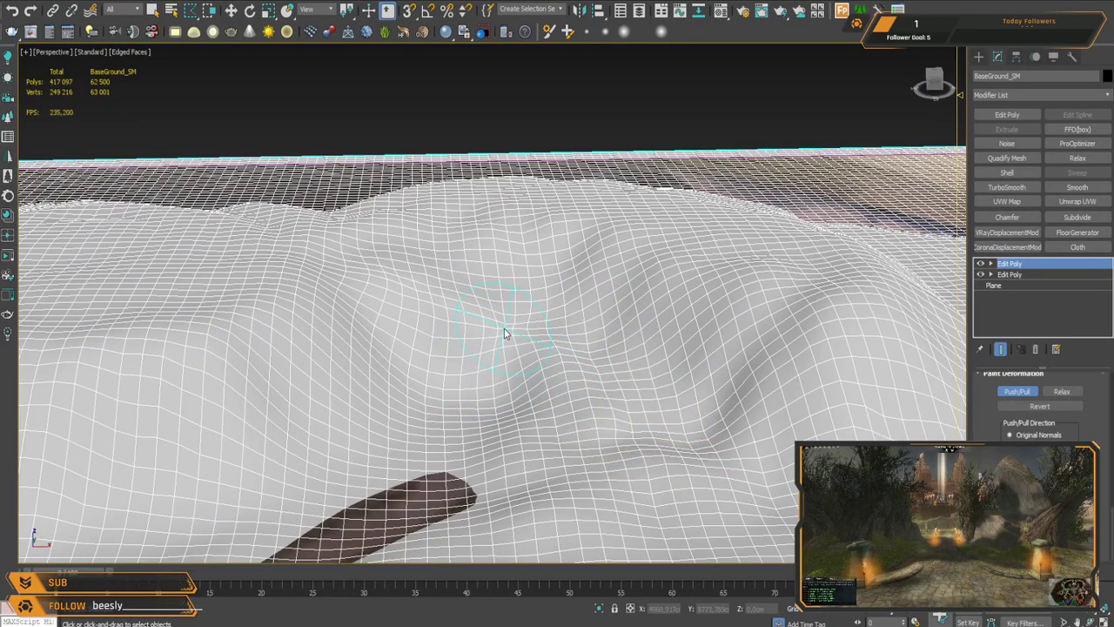
pyautogui.moveTo(468, 361)
pyautogui.mouseDown()
pyautogui.moveTo(383, 326)
pyautogui.moveTo(510, 348)
pyautogui.moveTo(441, 357)
pyautogui.moveTo(537, 365)
pyautogui.mouseUp()
pyautogui.moveTo(537, 366)
pyautogui.keyDown('alt'); pyautogui.mouseDown(button='middle')
pyautogui.moveTo(540, 352)
pyautogui.moveTo(394, 280)
pyautogui.mouseUp(button='middle'); pyautogui.keyUp('alt')
pyautogui.moveTo(394, 280)
pyautogui.mouseDown()
pyautogui.moveTo(515, 293)
pyautogui.moveTo(535, 331)
pyautogui.mouseUp()
pyautogui.moveTo(535, 331)
pyautogui.keyDown('alt'); pyautogui.mouseDown(button='middle')
pyautogui.moveTo(472, 276)
pyautogui.moveTo(377, 255)
pyautogui.moveTo(462, 291)
pyautogui.moveTo(408, 273)
pyautogui.moveTo(423, 293)
pyautogui.mouseUp(button='middle'); pyautogui.keyUp('alt')
# Step: Relax the reshaped eastern gully and the ground at its foot
pyautogui.moveTo(436, 298)
pyautogui.mouseDown()
pyautogui.moveTo(410, 298)
pyautogui.moveTo(410, 261)
pyautogui.moveTo(440, 362)
pyautogui.mouseUp()
pyautogui.moveTo(435, 313); pyautogui.dragTo(460, 303)
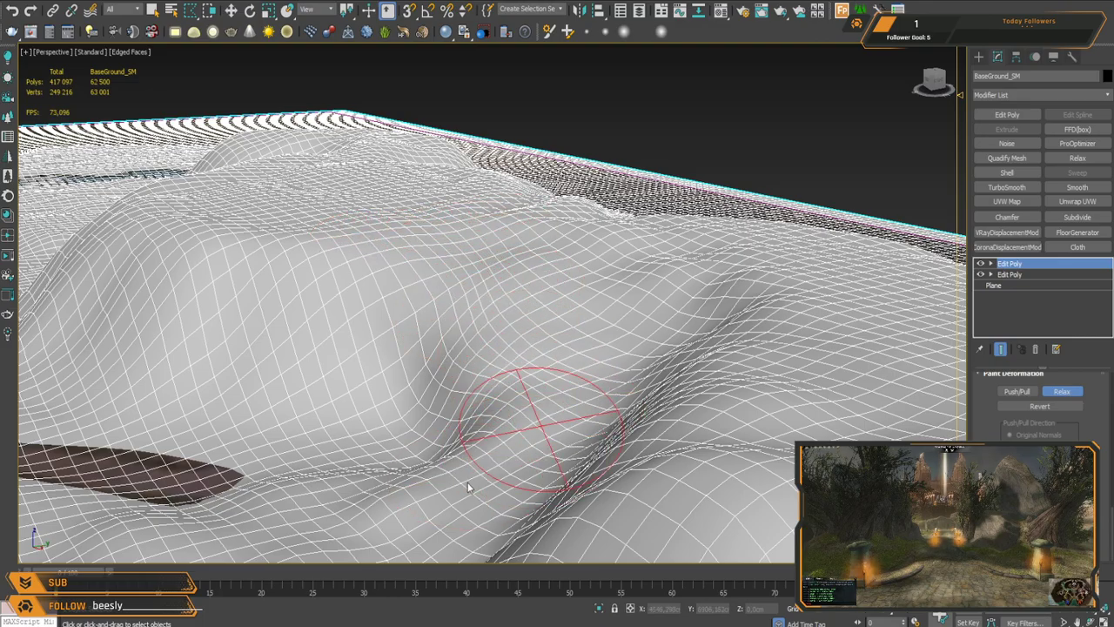
pyautogui.moveTo(529, 368)
pyautogui.keyDown('alt'); pyautogui.mouseDown(button='middle')
pyautogui.moveTo(652, 294)
pyautogui.moveTo(604, 331)
pyautogui.mouseUp(button='middle'); pyautogui.keyUp('alt')
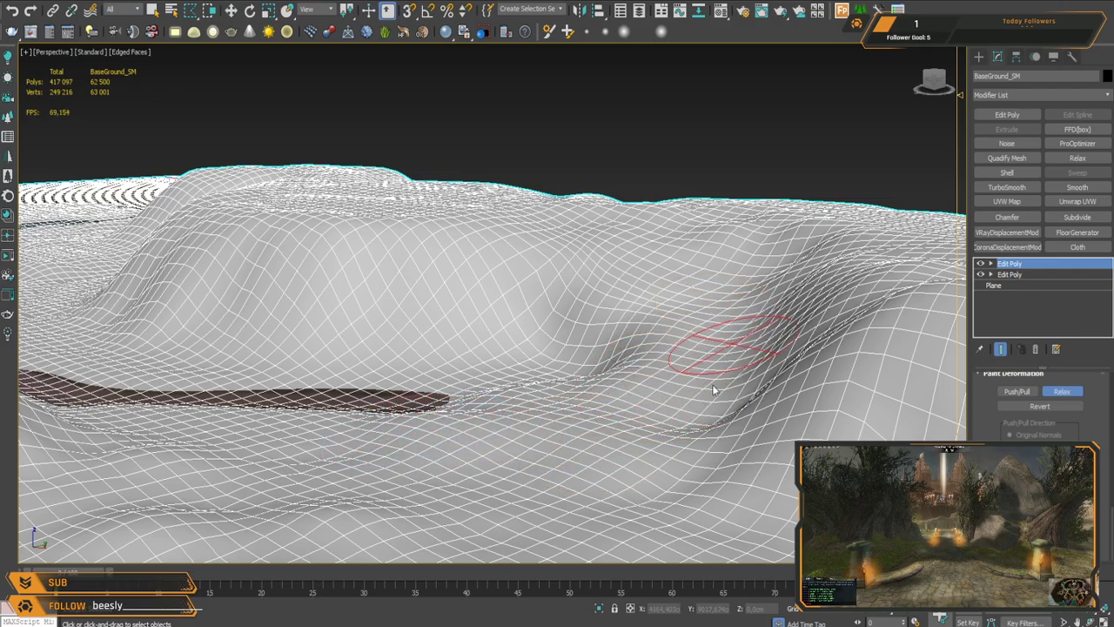
pyautogui.moveTo(626, 418)
pyautogui.keyDown('alt'); pyautogui.mouseDown(button='middle')
pyautogui.moveTo(740, 465)
pyautogui.moveTo(666, 418)
pyautogui.mouseUp(button='middle'); pyautogui.keyUp('alt')
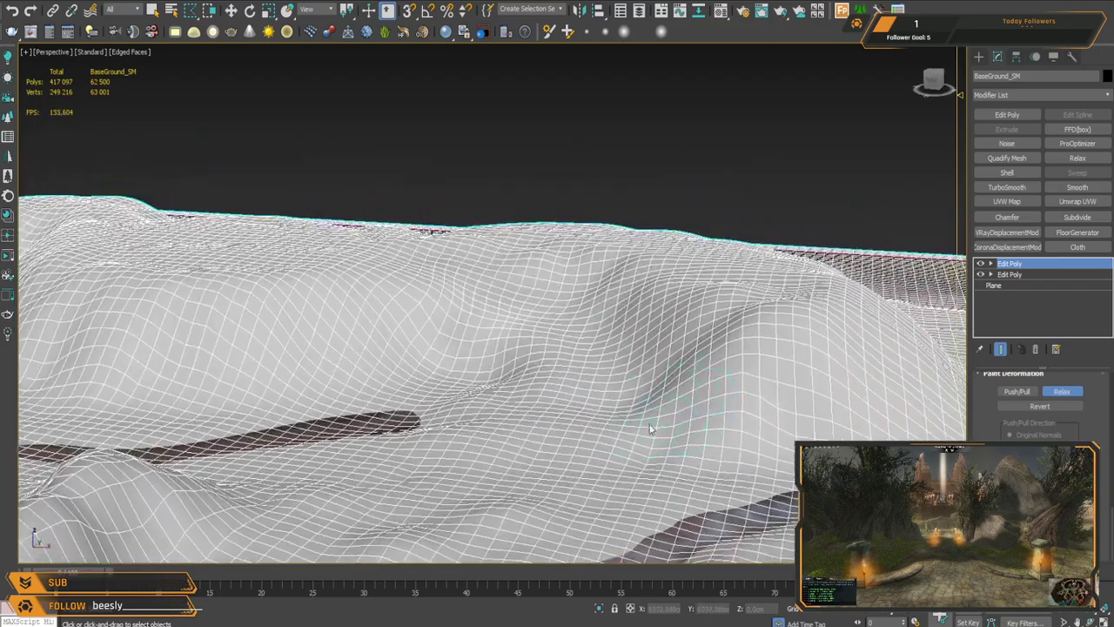
pyautogui.keyDown('alt'); pyautogui.moveTo(499, 316); pyautogui.dragTo(537, 293, button='middle'); pyautogui.keyUp('alt')
# Step: Push up the floor of the notch at the plateau's western end and relax the result
pyautogui.keyDown('alt'); pyautogui.moveTo(554, 251); pyautogui.dragTo(512, 216, button='middle'); pyautogui.keyUp('alt')
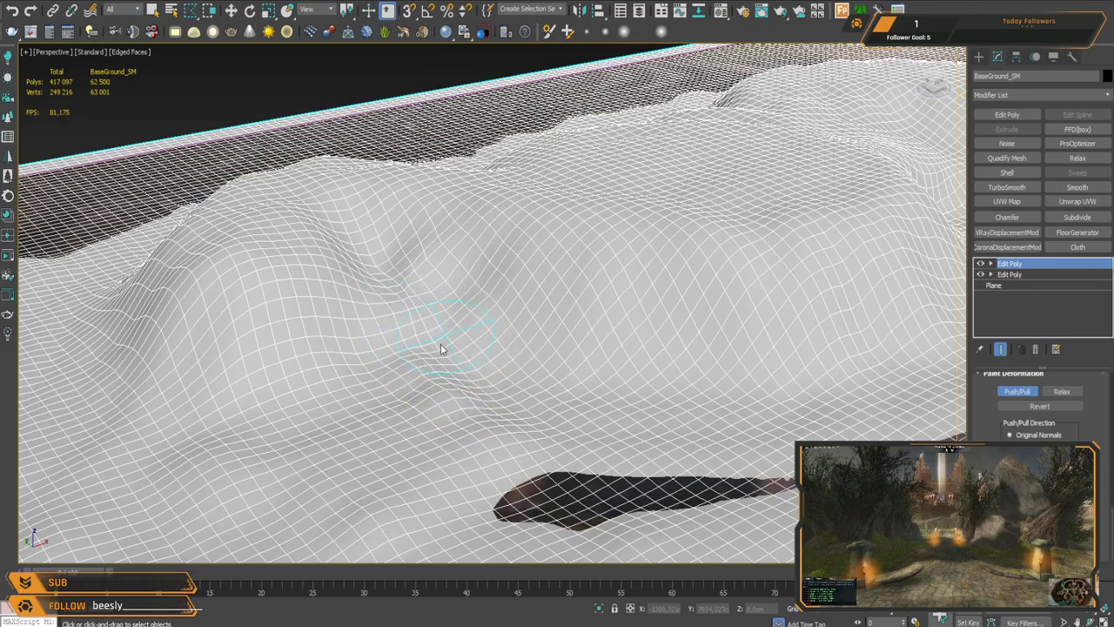
pyautogui.moveTo(400, 378)
pyautogui.keyDown('alt'); pyautogui.mouseDown(button='middle')
pyautogui.moveTo(513, 395)
pyautogui.moveTo(572, 356)
pyautogui.moveTo(403, 336)
pyautogui.moveTo(399, 363)
pyautogui.mouseUp(button='middle'); pyautogui.keyUp('alt')
pyautogui.scroll(-3, 399, 363)
pyautogui.moveTo(470, 292); pyautogui.dragTo(477, 357, button='middle')
pyautogui.moveTo(408, 326)
pyautogui.keyDown('alt'); pyautogui.mouseDown(button='middle')
pyautogui.moveTo(408, 361)
pyautogui.moveTo(408, 334)
pyautogui.mouseUp(button='middle'); pyautogui.keyUp('alt')
pyautogui.scroll(2, 461, 286)
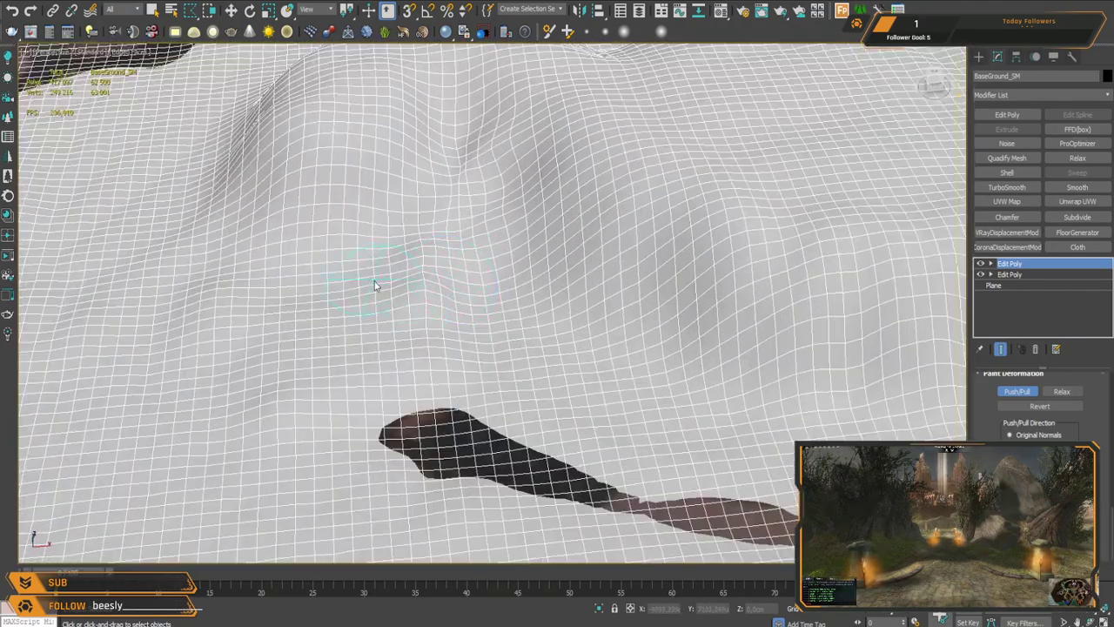
pyautogui.moveTo(502, 338); pyautogui.dragTo(478, 261)
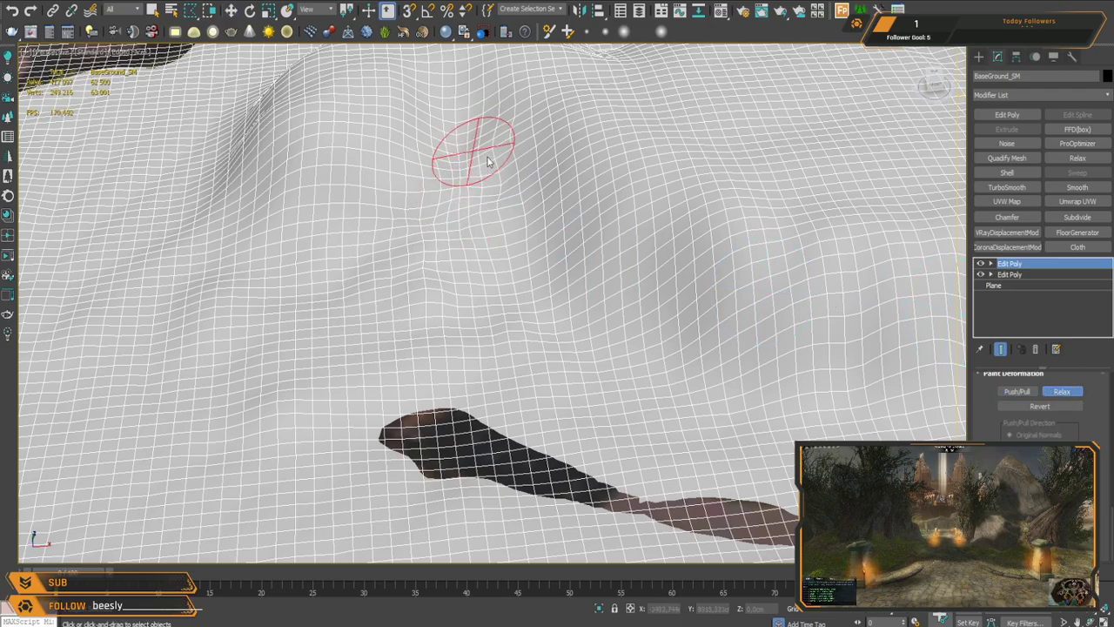
# Step: Pull up the slope between the western hill and the Keep plateau with Push/Pull strokes
pyautogui.moveTo(453, 251)
pyautogui.keyDown('alt'); pyautogui.mouseDown(button='middle')
pyautogui.moveTo(522, 256)
pyautogui.moveTo(434, 324)
pyautogui.mouseUp(button='middle'); pyautogui.keyUp('alt')
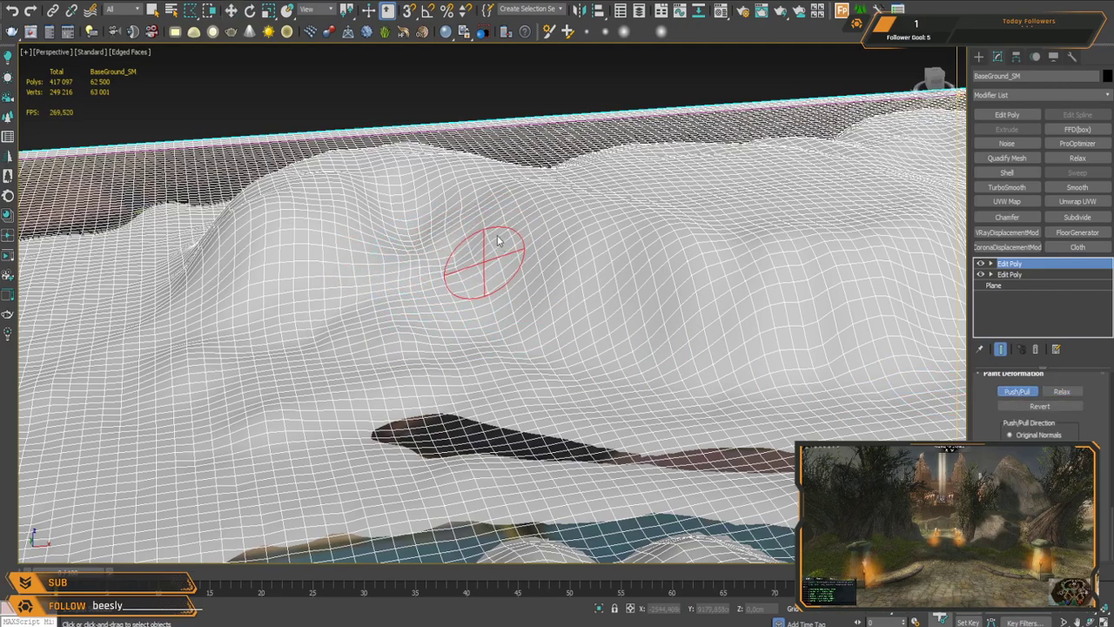
pyautogui.moveTo(478, 225)
pyautogui.mouseDown()
pyautogui.moveTo(440, 226)
pyautogui.moveTo(461, 238)
pyautogui.moveTo(426, 263)
pyautogui.moveTo(447, 317)
pyautogui.mouseUp()
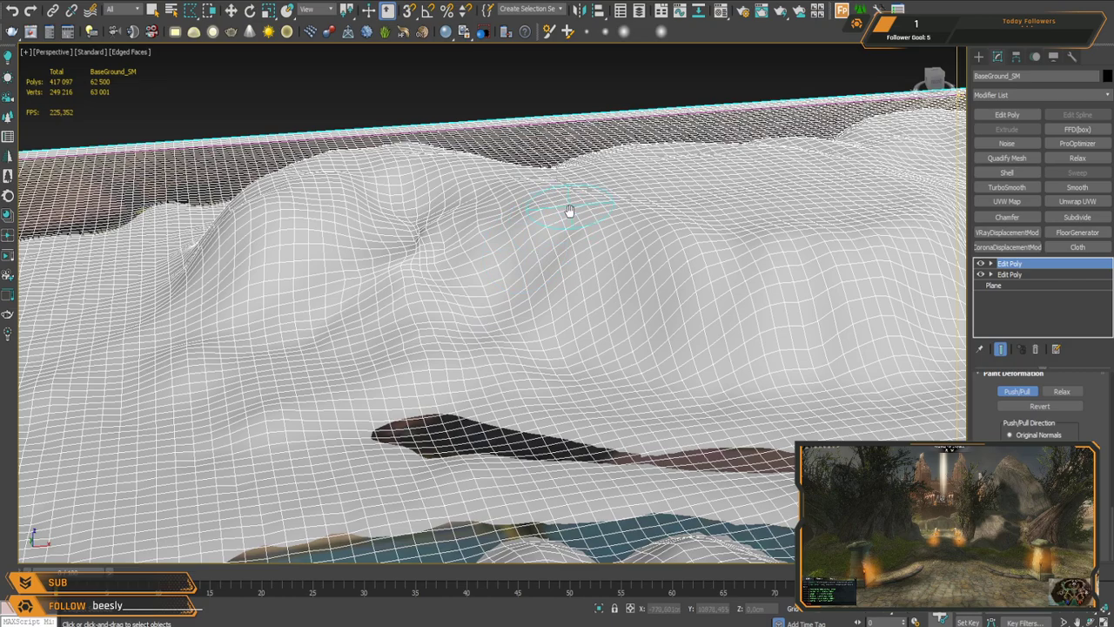
pyautogui.moveTo(552, 209); pyautogui.dragTo(545, 259, button='middle')
# Step: Smooth the western notch and its surrounding slopes with the Relax brush
pyautogui.moveTo(567, 255); pyautogui.dragTo(466, 249)
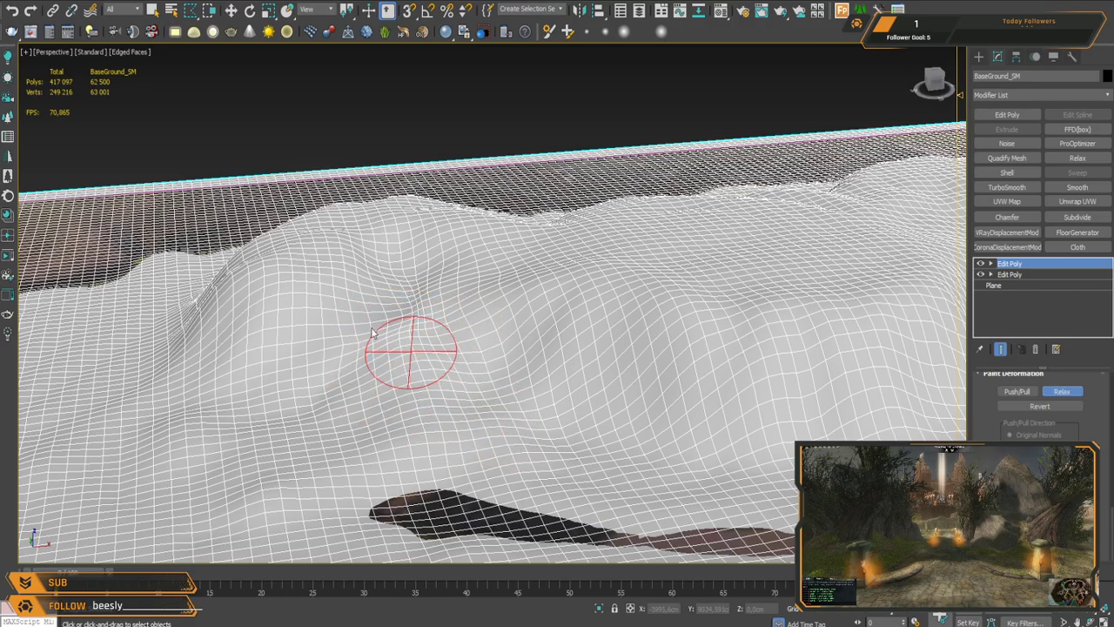
pyautogui.moveTo(424, 352)
pyautogui.keyDown('alt'); pyautogui.mouseDown(button='middle')
pyautogui.moveTo(517, 368)
pyautogui.moveTo(694, 241)
pyautogui.moveTo(708, 280)
pyautogui.mouseUp(button='middle'); pyautogui.keyUp('alt')
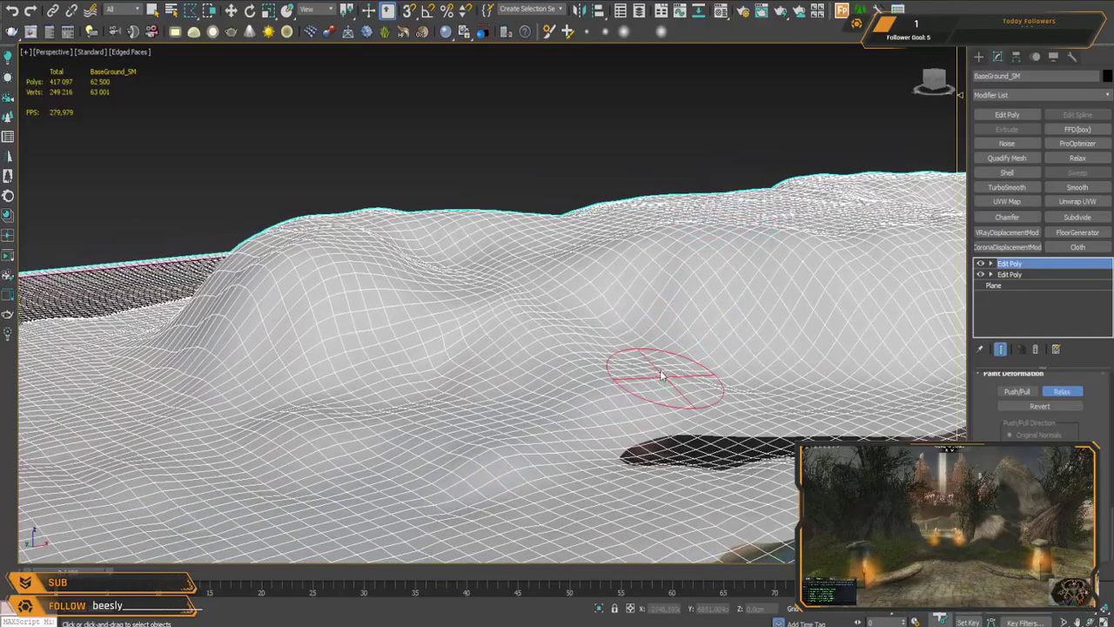
pyautogui.moveTo(517, 308)
pyautogui.mouseDown(button='middle')
pyautogui.moveTo(522, 340)
pyautogui.moveTo(587, 319)
pyautogui.moveTo(582, 348)
pyautogui.moveTo(677, 253)
pyautogui.mouseUp(button='middle')
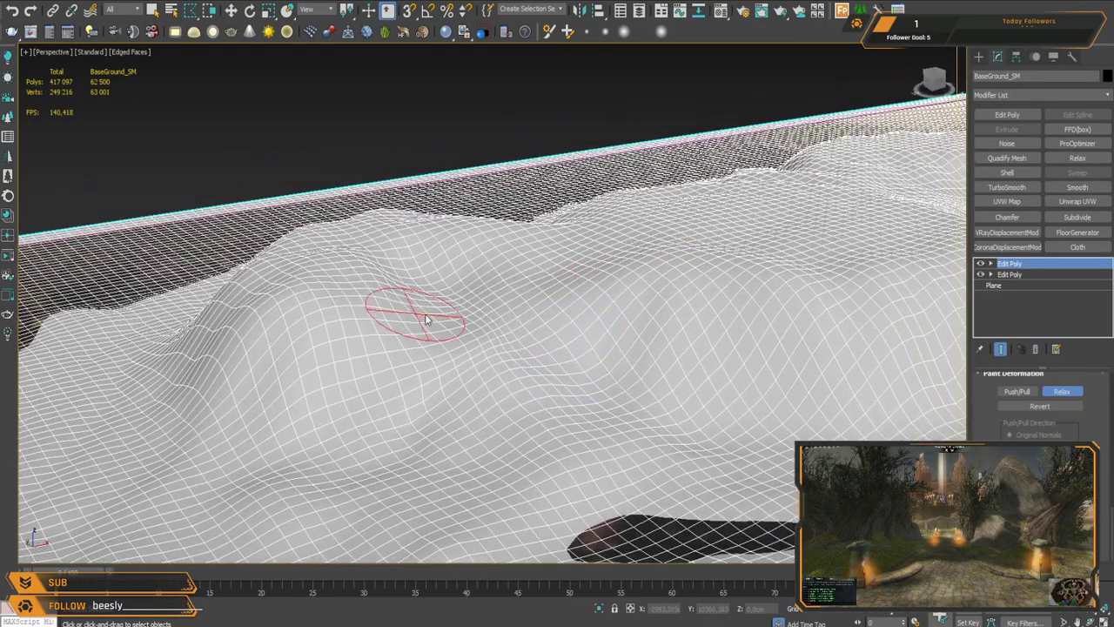
pyautogui.moveTo(466, 401)
pyautogui.keyDown('alt'); pyautogui.mouseDown(button='middle')
pyautogui.moveTo(604, 393)
pyautogui.moveTo(704, 231)
pyautogui.moveTo(674, 266)
pyautogui.moveTo(479, 352)
pyautogui.mouseUp(button='middle'); pyautogui.keyUp('alt')
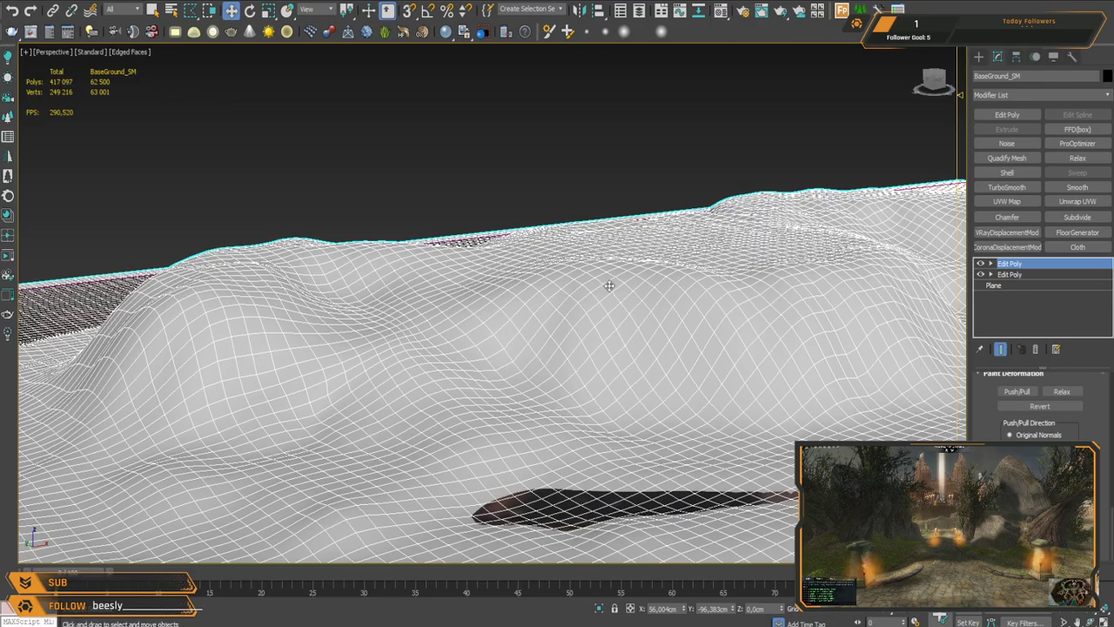
# Step: Lower the whole BaseGround_SM mesh by about 107 cm to expose the reference map around the raised areas
pyautogui.scroll(-4, 517, 366)
pyautogui.keyDown('alt'); pyautogui.moveTo(586, 345); pyautogui.dragTo(543, 214, button='middle'); pyautogui.keyUp('alt')
pyautogui.scroll(-5, 544, 214)
pyautogui.moveTo(653, 257); pyautogui.dragTo(541, 305, button='middle')
pyautogui.moveTo(542, 305); pyautogui.dragTo(573, 291, button='middle')
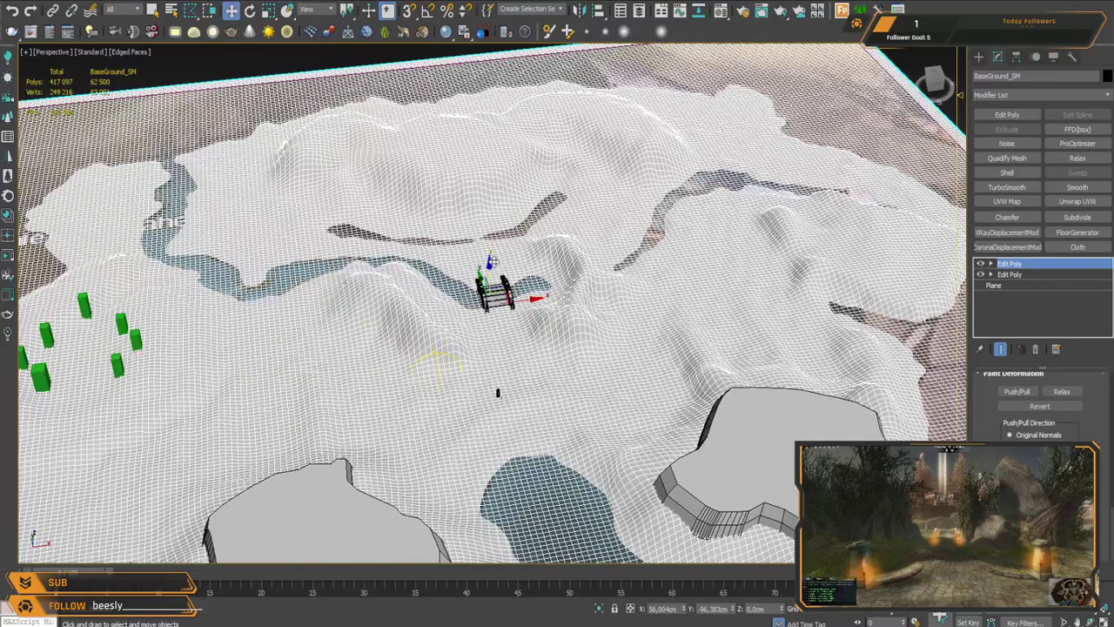
pyautogui.moveTo(489, 261); pyautogui.dragTo(488, 277)
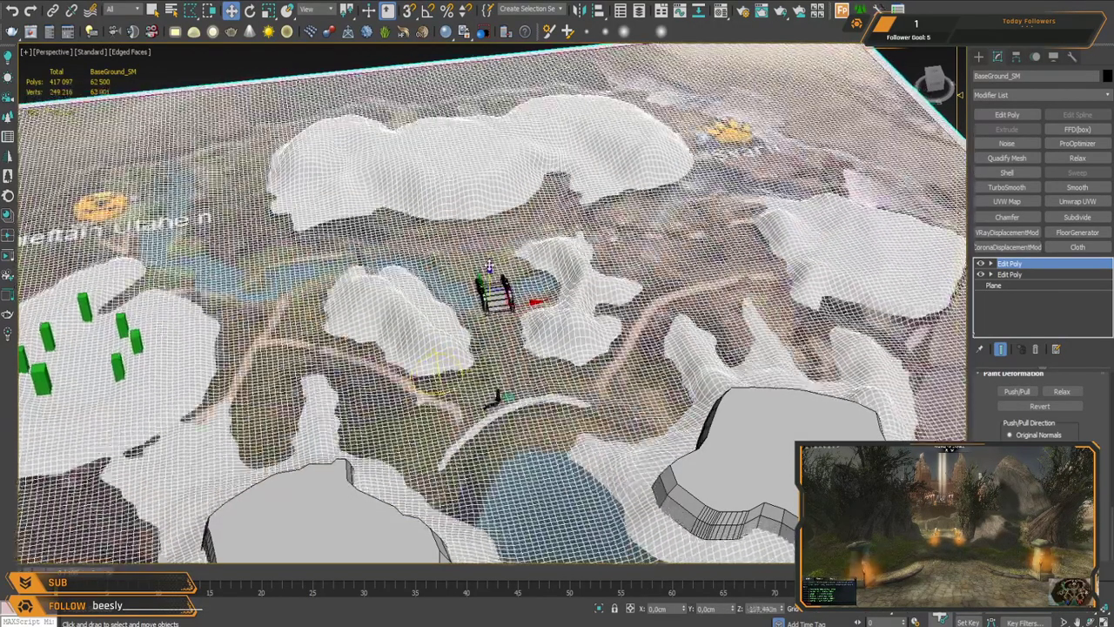
# Step: In the shaded top view without mesh edges, extend the plateau's western end toward the river near Chieftain Utahein using Push/Pull
pyautogui.press('t')
pyautogui.moveTo(490, 266); pyautogui.dragTo(542, 259, button='middle')
pyautogui.press('F4')
pyautogui.scroll(-2, 552, 242)
pyautogui.click(1016, 391)
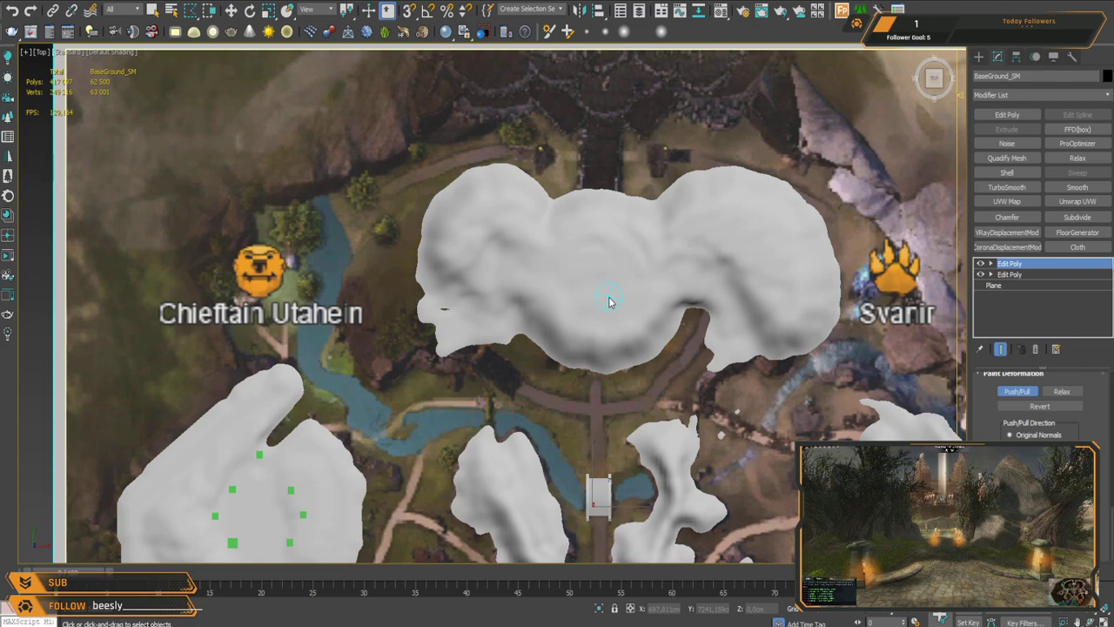
pyautogui.moveTo(595, 301); pyautogui.dragTo(590, 325, button='middle')
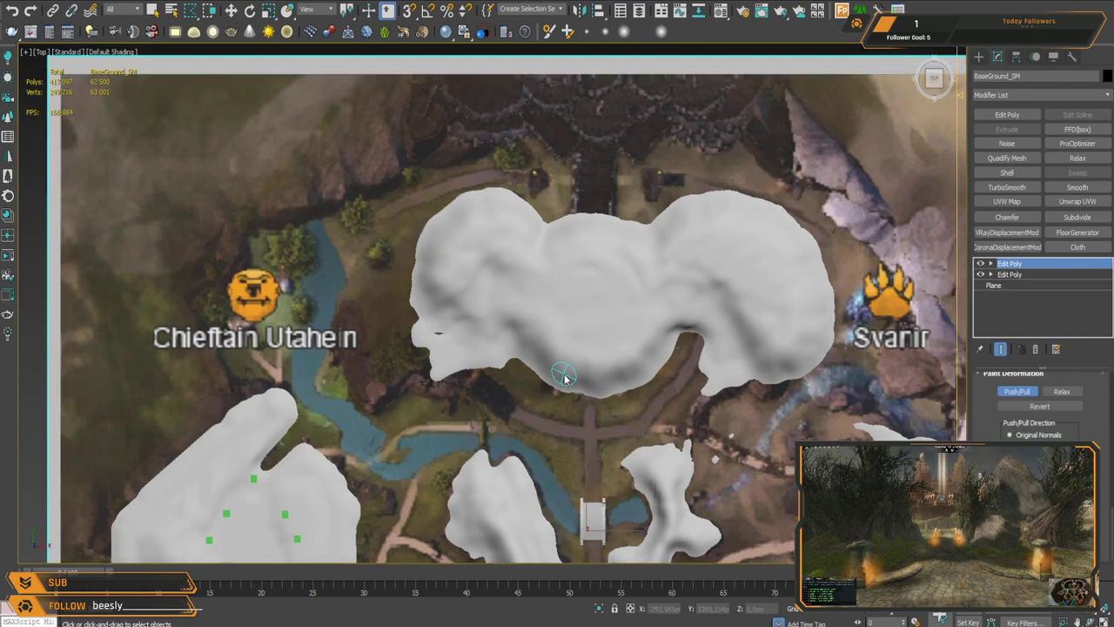
pyautogui.scroll(2, 436, 323)
pyautogui.moveTo(514, 242); pyautogui.dragTo(491, 283, button='middle')
pyautogui.moveTo(467, 200)
pyautogui.mouseDown()
pyautogui.moveTo(398, 269)
pyautogui.moveTo(384, 360)
pyautogui.moveTo(398, 378)
pyautogui.moveTo(461, 366)
pyautogui.moveTo(447, 353)
pyautogui.moveTo(486, 320)
pyautogui.moveTo(450, 243)
pyautogui.moveTo(422, 338)
pyautogui.moveTo(452, 283)
pyautogui.moveTo(450, 249)
pyautogui.moveTo(442, 323)
pyautogui.moveTo(427, 289)
pyautogui.moveTo(480, 340)
pyautogui.moveTo(448, 336)
pyautogui.moveTo(431, 287)
pyautogui.moveTo(448, 239)
pyautogui.moveTo(416, 309)
pyautogui.moveTo(418, 297)
pyautogui.mouseUp()
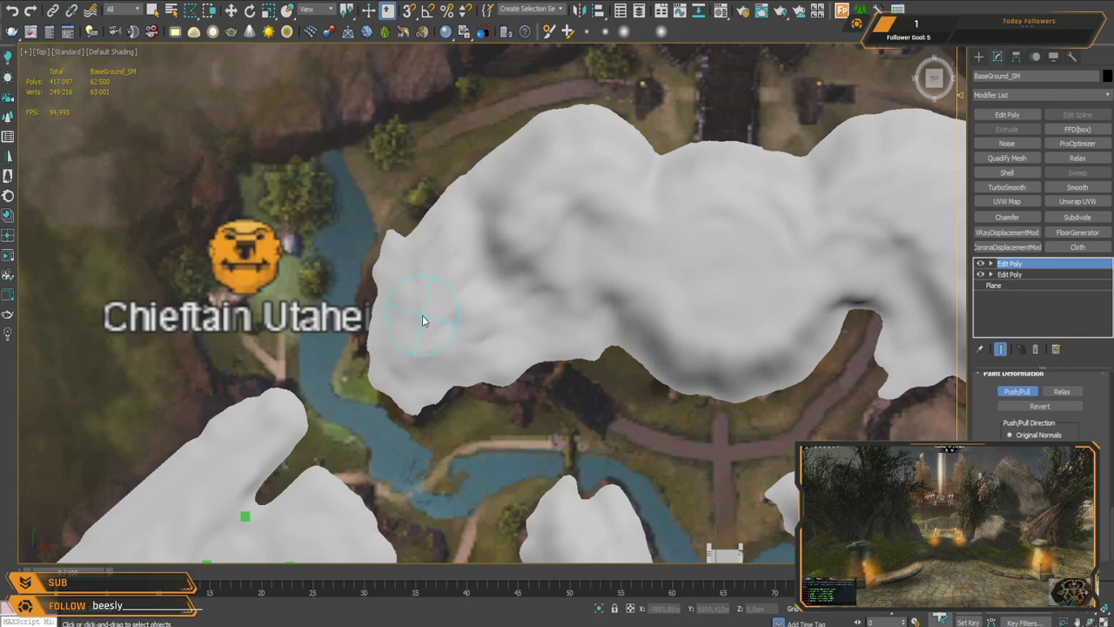
# Step: Continue raising the new western extension of the plateau with Push/Pull in the perspective view
pyautogui.press('p')
pyautogui.scroll(4, 466, 339)
pyautogui.keyDown('alt'); pyautogui.moveTo(470, 336); pyautogui.dragTo(481, 304, button='middle'); pyautogui.keyUp('alt')
pyautogui.moveTo(481, 305)
pyautogui.mouseDown(button='middle')
pyautogui.moveTo(491, 358)
pyautogui.moveTo(510, 238)
pyautogui.moveTo(484, 288)
pyautogui.moveTo(575, 340)
pyautogui.moveTo(477, 235)
pyautogui.moveTo(569, 281)
pyautogui.moveTo(605, 276)
pyautogui.moveTo(447, 232)
pyautogui.moveTo(511, 299)
pyautogui.moveTo(504, 347)
pyautogui.mouseUp(button='middle')
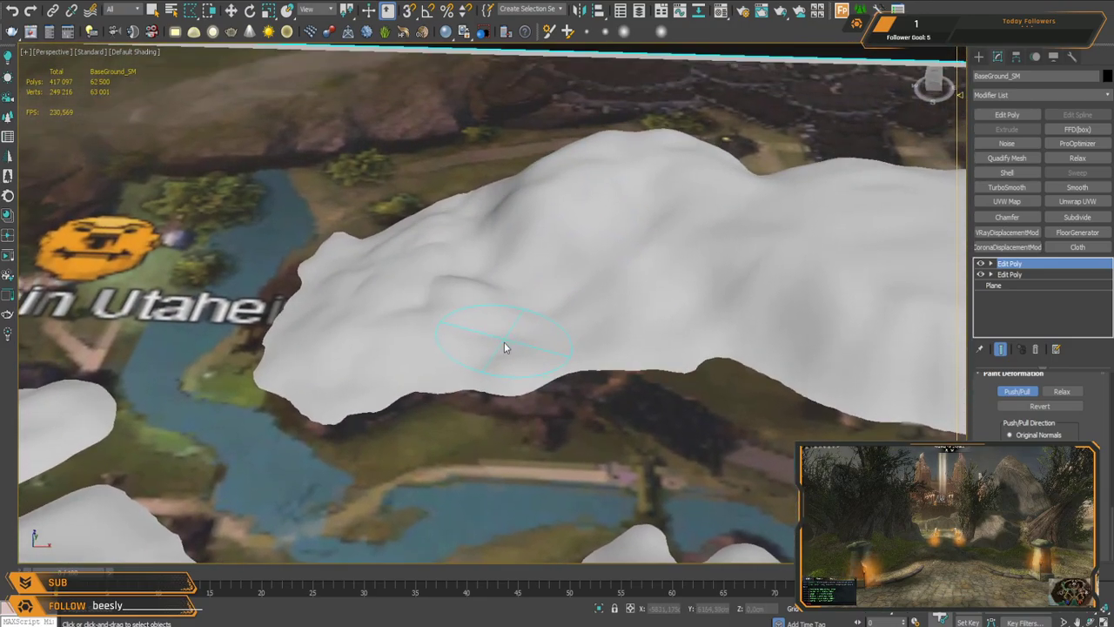
pyautogui.moveTo(488, 339)
pyautogui.mouseDown()
pyautogui.moveTo(418, 279)
pyautogui.moveTo(472, 229)
pyautogui.moveTo(343, 299)
pyautogui.moveTo(383, 301)
pyautogui.mouseUp()
pyautogui.moveTo(413, 306)
pyautogui.keyDown('alt'); pyautogui.mouseDown(button='middle')
pyautogui.moveTo(465, 310)
pyautogui.moveTo(518, 341)
pyautogui.mouseUp(button='middle'); pyautogui.keyUp('alt')
# Step: Relax the bumps on the western extension with mesh edges displayed, and reactivate the Push/Pull brush
pyautogui.press('F4')
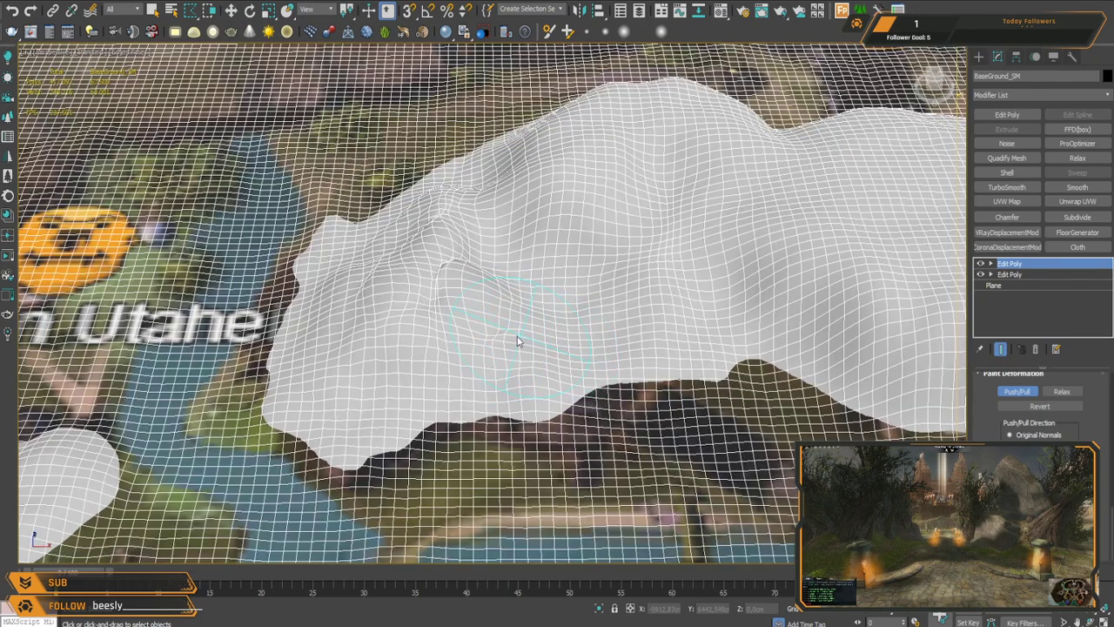
pyautogui.click(1062, 391)
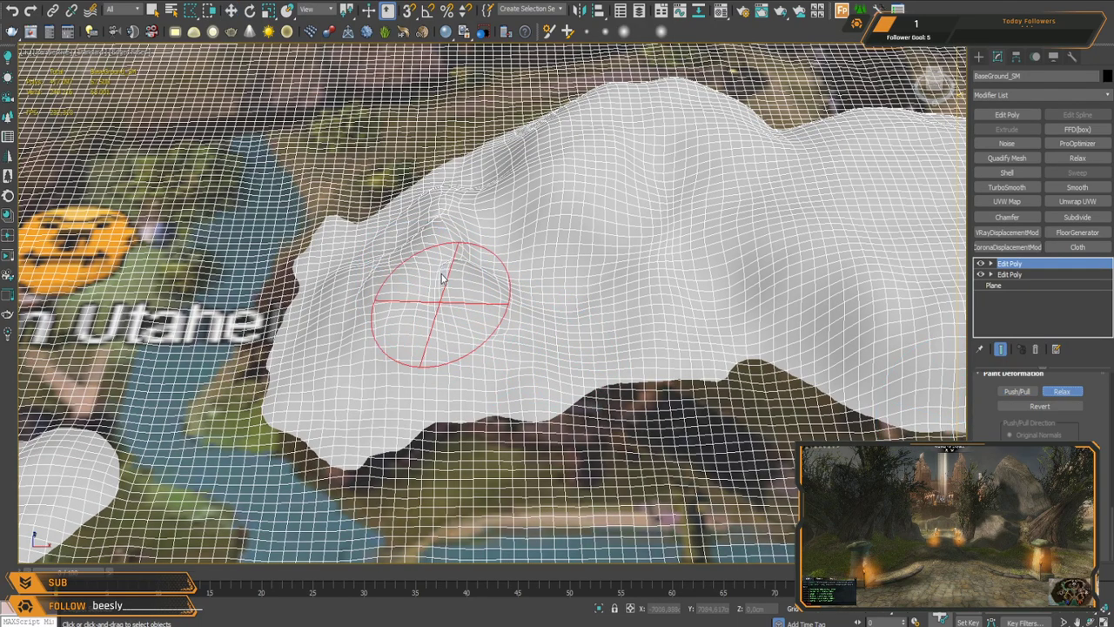
pyautogui.moveTo(451, 268)
pyautogui.mouseDown()
pyautogui.moveTo(431, 204)
pyautogui.moveTo(444, 208)
pyautogui.moveTo(444, 323)
pyautogui.moveTo(489, 196)
pyautogui.moveTo(424, 272)
pyautogui.moveTo(375, 393)
pyautogui.moveTo(371, 351)
pyautogui.moveTo(487, 194)
pyautogui.moveTo(447, 251)
pyautogui.moveTo(456, 294)
pyautogui.moveTo(470, 282)
pyautogui.moveTo(464, 293)
pyautogui.mouseUp()
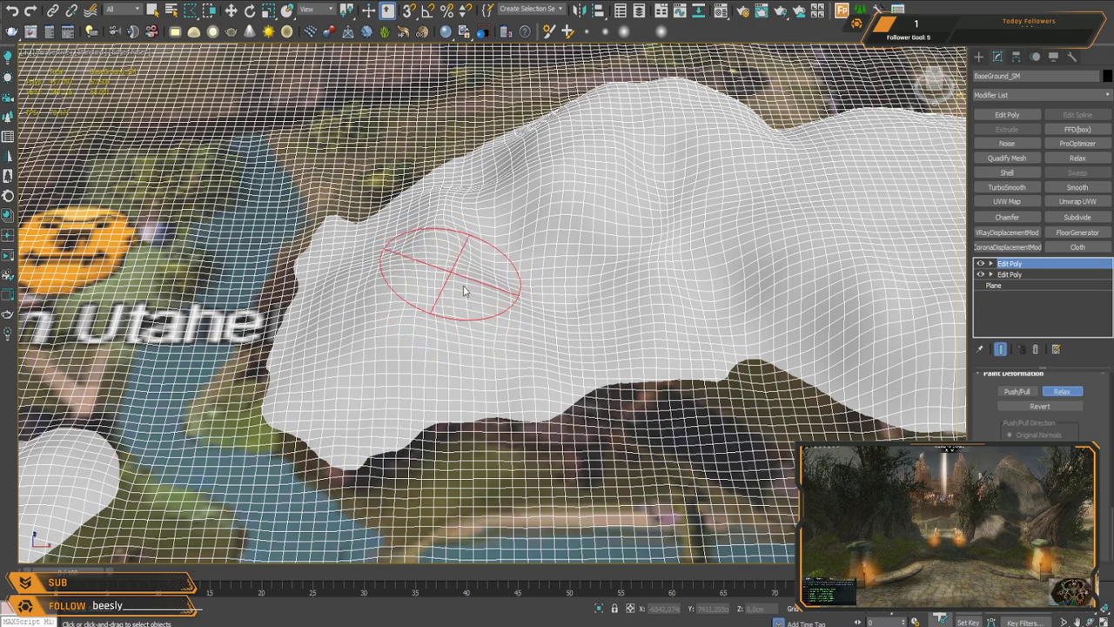
pyautogui.click(1010, 391)
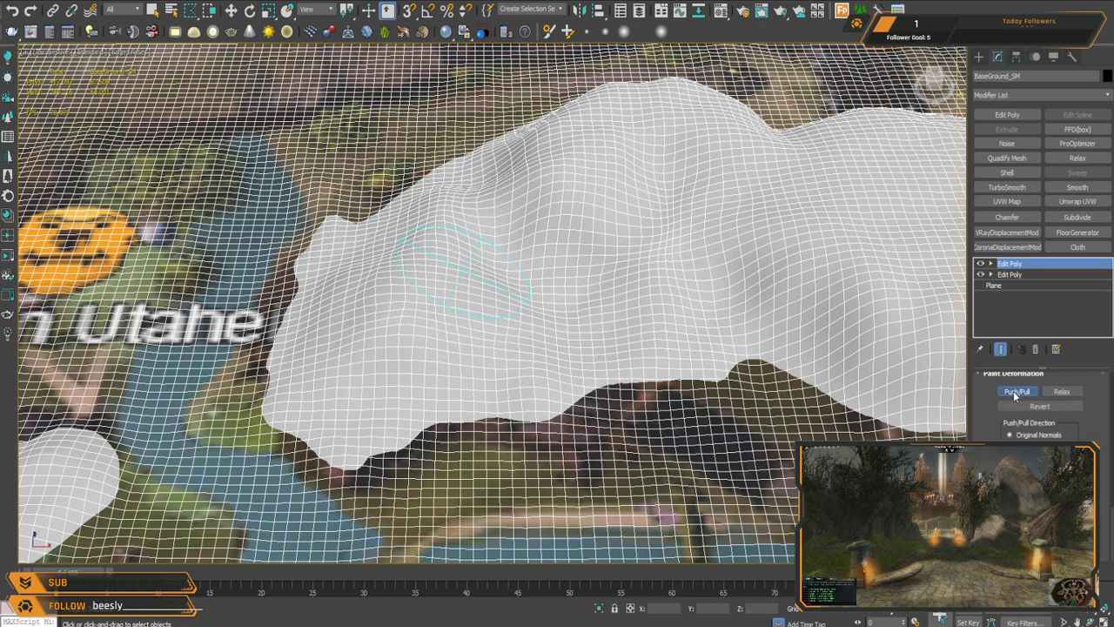
# Step: Shape folds on the western slopes of the large northern hill with Push/Pull paint strokes
pyautogui.moveTo(445, 306)
pyautogui.mouseDown()
pyautogui.moveTo(425, 284)
pyautogui.moveTo(451, 313)
pyautogui.mouseUp()
pyautogui.moveTo(417, 284)
pyautogui.keyDown('alt'); pyautogui.mouseDown(button='middle')
pyautogui.moveTo(347, 396)
pyautogui.moveTo(522, 271)
pyautogui.mouseUp(button='middle'); pyautogui.keyUp('alt')
pyautogui.moveTo(452, 263)
pyautogui.mouseDown()
pyautogui.moveTo(405, 335)
pyautogui.moveTo(393, 448)
pyautogui.mouseUp()
pyautogui.keyDown('alt'); pyautogui.moveTo(394, 448); pyautogui.dragTo(445, 264, button='middle'); pyautogui.keyUp('alt')
pyautogui.moveTo(466, 327); pyautogui.dragTo(410, 267)
pyautogui.moveTo(410, 267)
pyautogui.keyDown('alt'); pyautogui.mouseDown(button='middle')
pyautogui.moveTo(580, 252)
pyautogui.moveTo(437, 366)
pyautogui.moveTo(463, 305)
pyautogui.moveTo(417, 316)
pyautogui.moveTo(510, 291)
pyautogui.moveTo(585, 233)
pyautogui.moveTo(596, 267)
pyautogui.mouseUp(button='middle'); pyautogui.keyUp('alt')
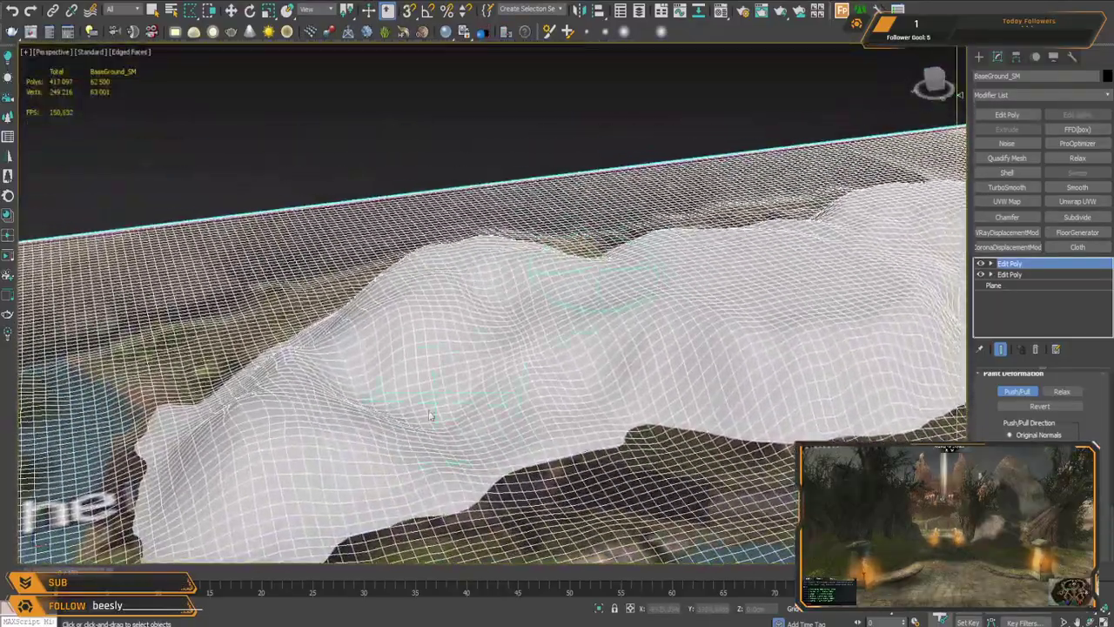
pyautogui.moveTo(421, 439)
pyautogui.mouseDown()
pyautogui.moveTo(389, 406)
pyautogui.moveTo(371, 407)
pyautogui.mouseUp()
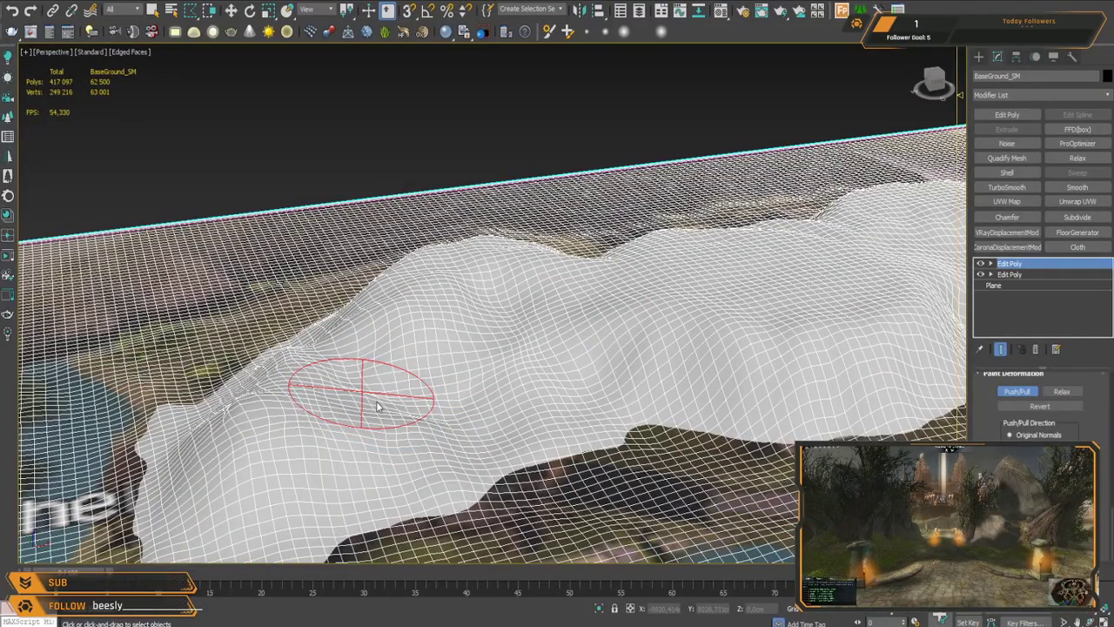
# Step: Sculpt the large hill's southwestern foot beside the river with Push/Pull strokes, working with the mesh edges hidden
pyautogui.moveTo(398, 427)
pyautogui.keyDown('alt'); pyautogui.mouseDown(button='middle')
pyautogui.moveTo(472, 343)
pyautogui.moveTo(483, 302)
pyautogui.moveTo(432, 326)
pyautogui.mouseUp(button='middle'); pyautogui.keyUp('alt')
pyautogui.keyDown('alt'); pyautogui.moveTo(538, 351); pyautogui.dragTo(536, 384, button='middle'); pyautogui.keyUp('alt')
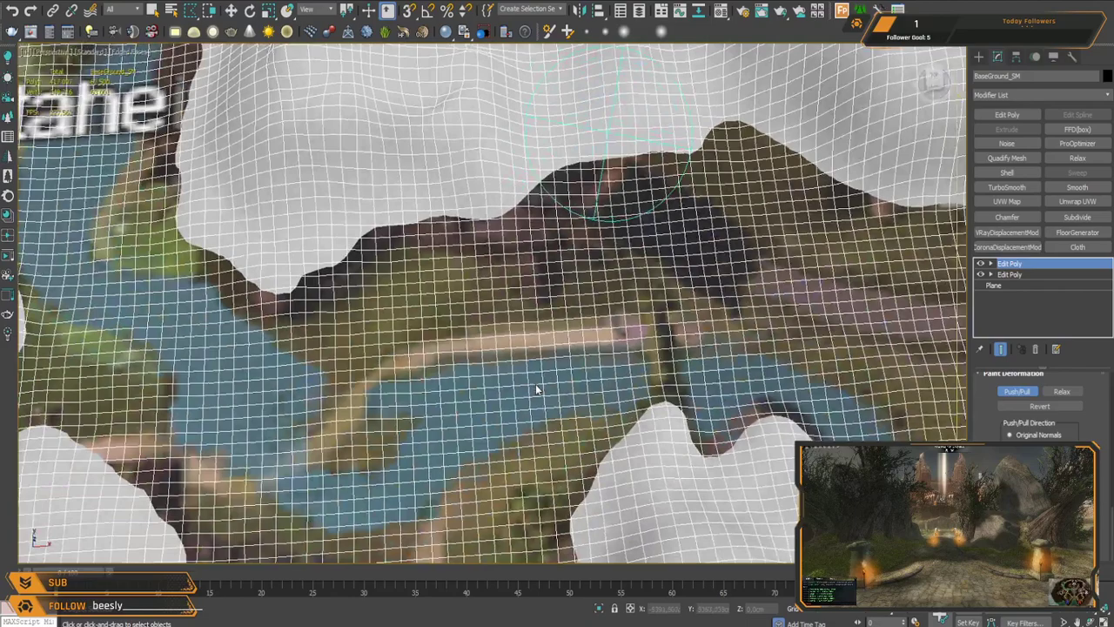
pyautogui.press('t')
pyautogui.press('F4')
pyautogui.scroll(3, 572, 399)
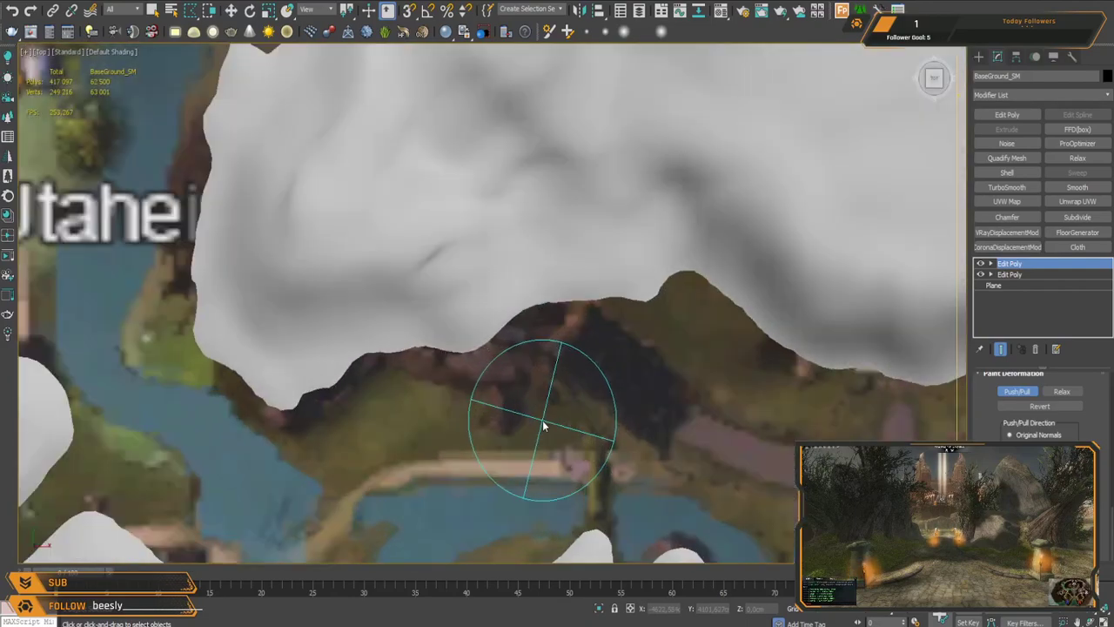
pyautogui.moveTo(351, 427)
pyautogui.mouseDown(button='middle')
pyautogui.moveTo(392, 328)
pyautogui.moveTo(375, 410)
pyautogui.moveTo(392, 350)
pyautogui.mouseUp(button='middle')
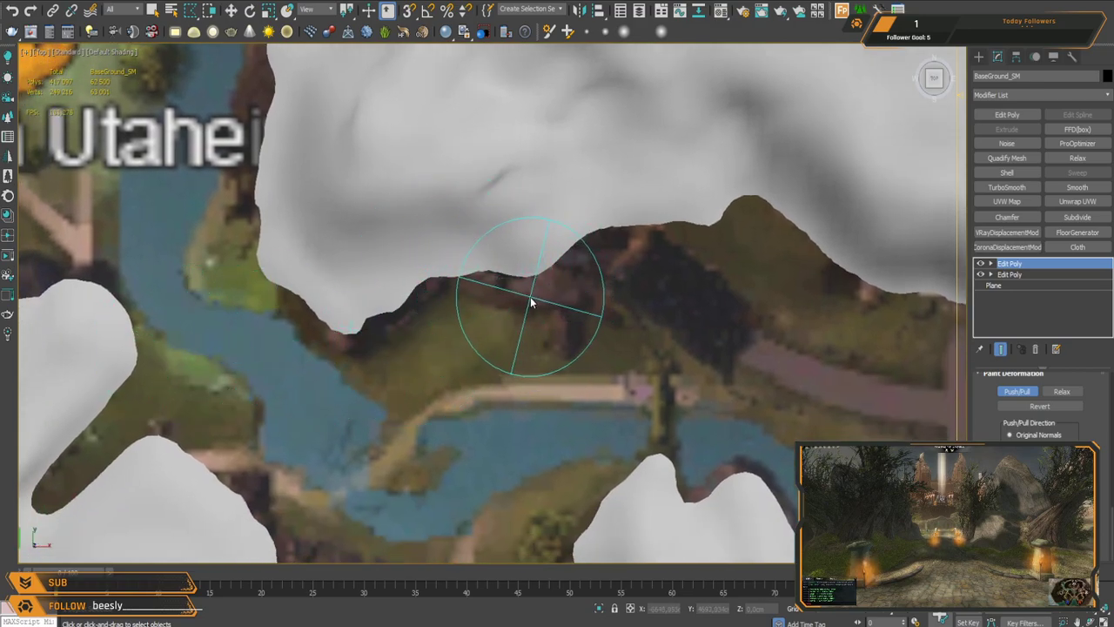
pyautogui.moveTo(551, 331)
pyautogui.mouseDown()
pyautogui.moveTo(492, 294)
pyautogui.moveTo(394, 294)
pyautogui.moveTo(435, 314)
pyautogui.mouseUp()
pyautogui.scroll(1, 507, 347)
pyautogui.keyDown('alt'); pyautogui.moveTo(493, 338); pyautogui.dragTo(508, 263, button='middle'); pyautogui.keyUp('alt')
pyautogui.moveTo(511, 322)
pyautogui.keyDown('alt'); pyautogui.mouseDown(button='middle')
pyautogui.moveTo(513, 281)
pyautogui.moveTo(493, 349)
pyautogui.mouseUp(button='middle'); pyautogui.keyUp('alt')
pyautogui.moveTo(493, 349)
pyautogui.mouseDown()
pyautogui.moveTo(457, 350)
pyautogui.moveTo(469, 297)
pyautogui.mouseUp()
pyautogui.moveTo(497, 348)
pyautogui.keyDown('alt'); pyautogui.mouseDown(button='middle')
pyautogui.moveTo(622, 281)
pyautogui.moveTo(461, 308)
pyautogui.moveTo(545, 197)
pyautogui.mouseUp(button='middle'); pyautogui.keyUp('alt')
pyautogui.moveTo(545, 197)
pyautogui.mouseDown()
pyautogui.moveTo(525, 223)
pyautogui.moveTo(455, 252)
pyautogui.moveTo(467, 219)
pyautogui.moveTo(540, 219)
pyautogui.moveTo(505, 229)
pyautogui.moveTo(523, 225)
pyautogui.moveTo(490, 189)
pyautogui.moveTo(437, 245)
pyautogui.mouseUp()
# Step: Leave paint deformation, show the mesh edges again and set the ground mesh's Z position to 0
pyautogui.click(1064, 391)
pyautogui.press('F4')
pyautogui.click(1051, 395)
pyautogui.scroll(-3, 529, 313)
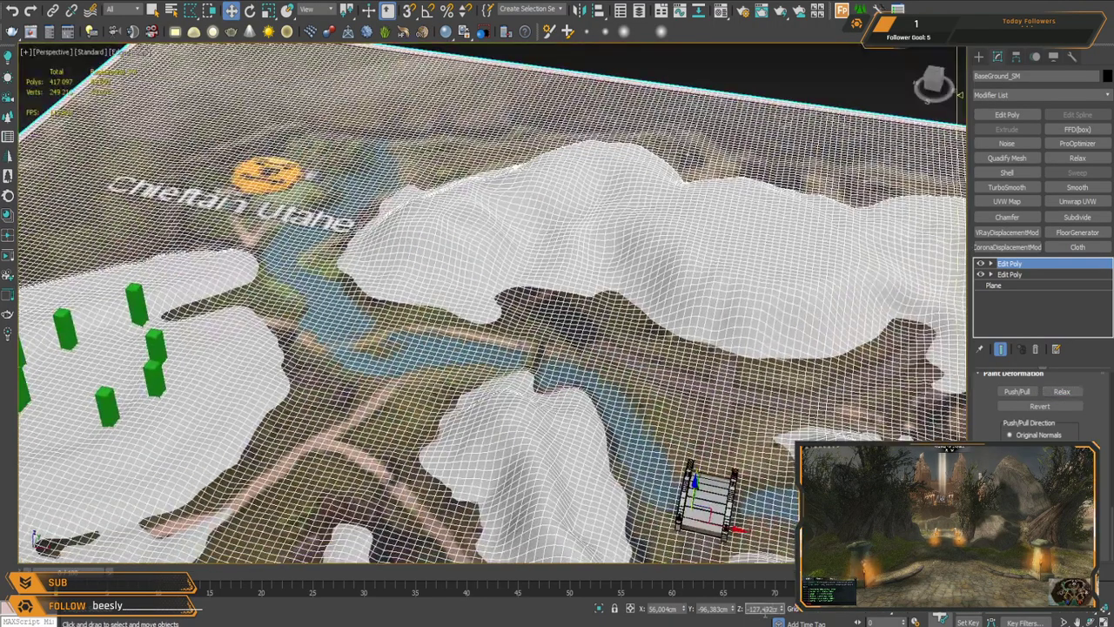
pyautogui.doubleClick(765, 610)
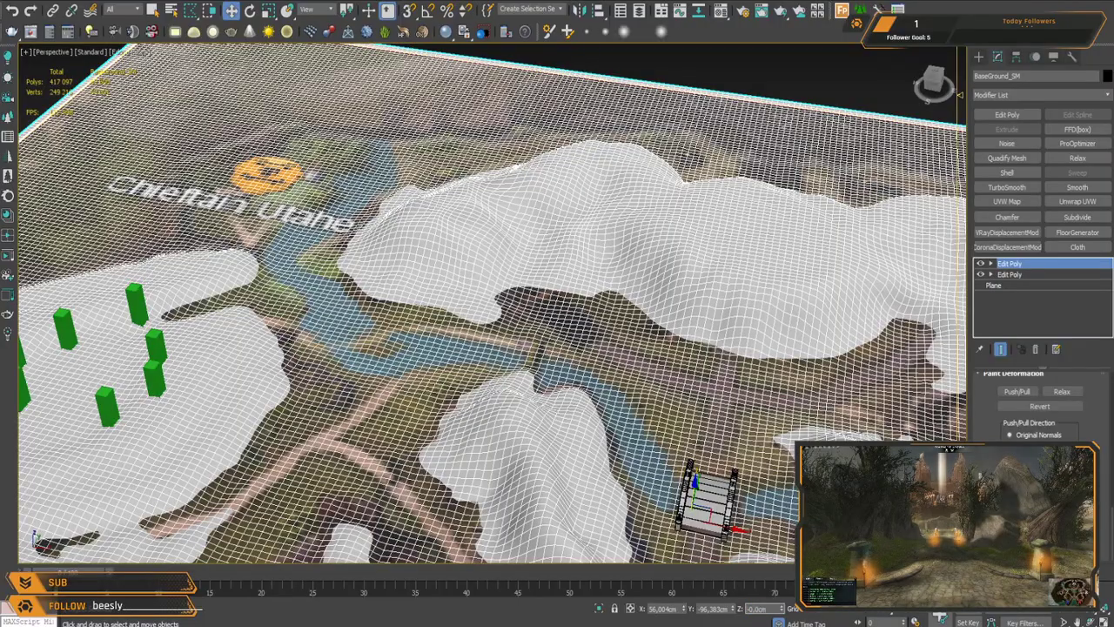
pyautogui.write('0')
pyautogui.press('Return')
# Step: Inspect the moved ground around the hills and save the scene
pyautogui.keyDown('alt'); pyautogui.moveTo(531, 383); pyautogui.dragTo(443, 343, button='middle'); pyautogui.keyUp('alt')
pyautogui.scroll(-3, 636, 229)
pyautogui.scroll(4, 501, 221)
pyautogui.scroll(-2, 501, 222)
pyautogui.hotkey('ctrl', 's')
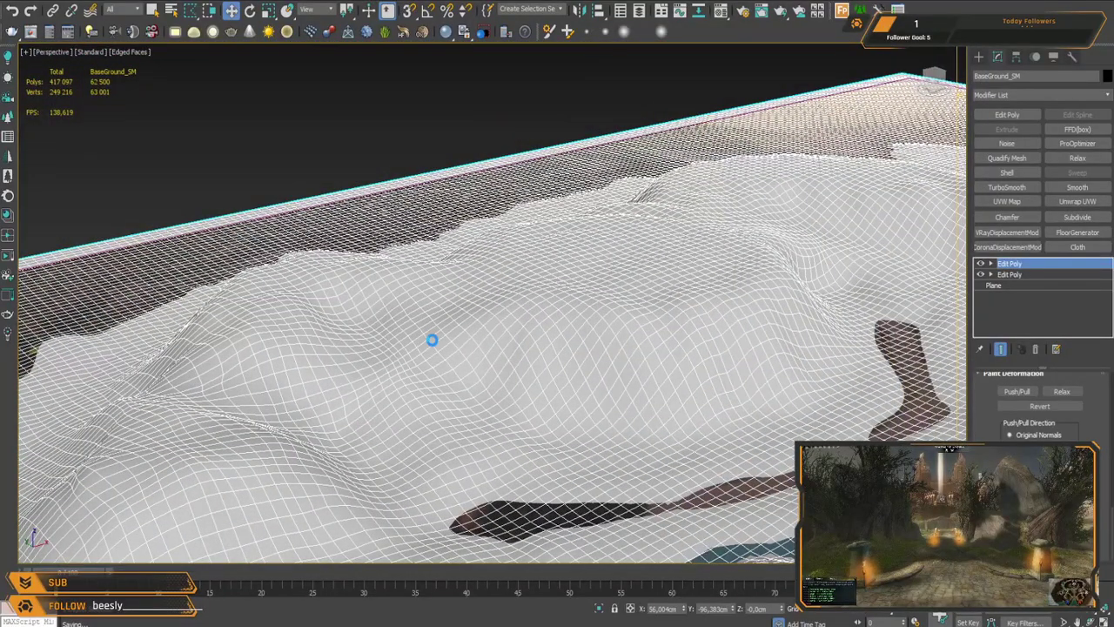
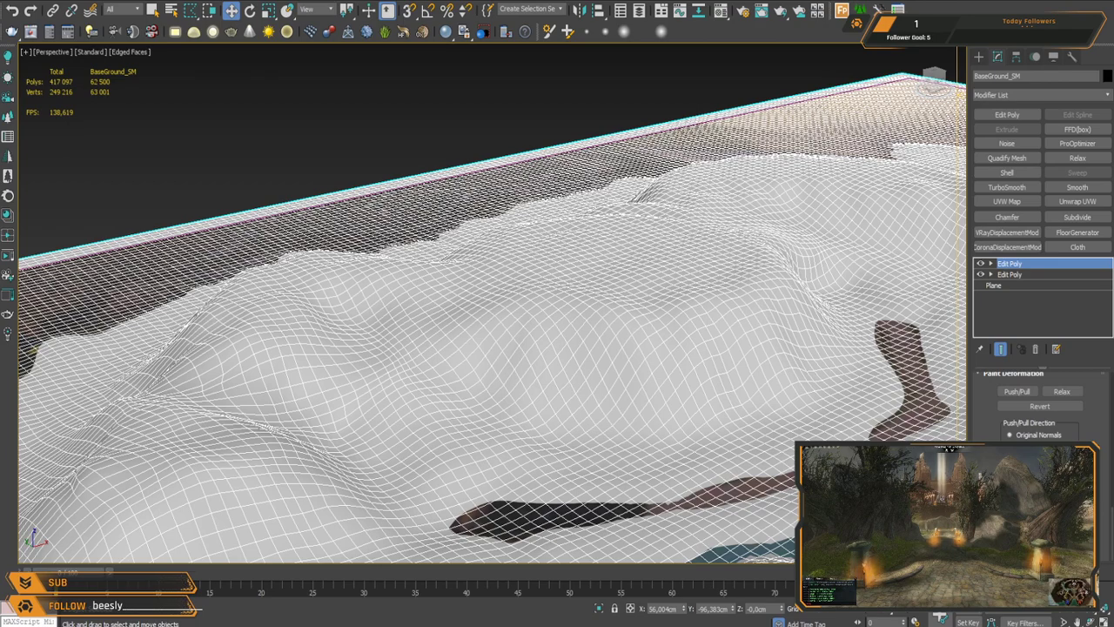
# Step: Close the brown gap between the northern hills and the river by raising the ground with Push/Pull strokes
pyautogui.moveTo(533, 355); pyautogui.dragTo(667, 293, button='middle')
pyautogui.scroll(-3, 666, 294)
pyautogui.moveTo(679, 355); pyautogui.dragTo(632, 275, button='middle')
pyautogui.scroll(-2, 632, 275)
pyautogui.scroll(-3, 635, 271)
pyautogui.moveTo(836, 220); pyautogui.dragTo(591, 312, button='middle')
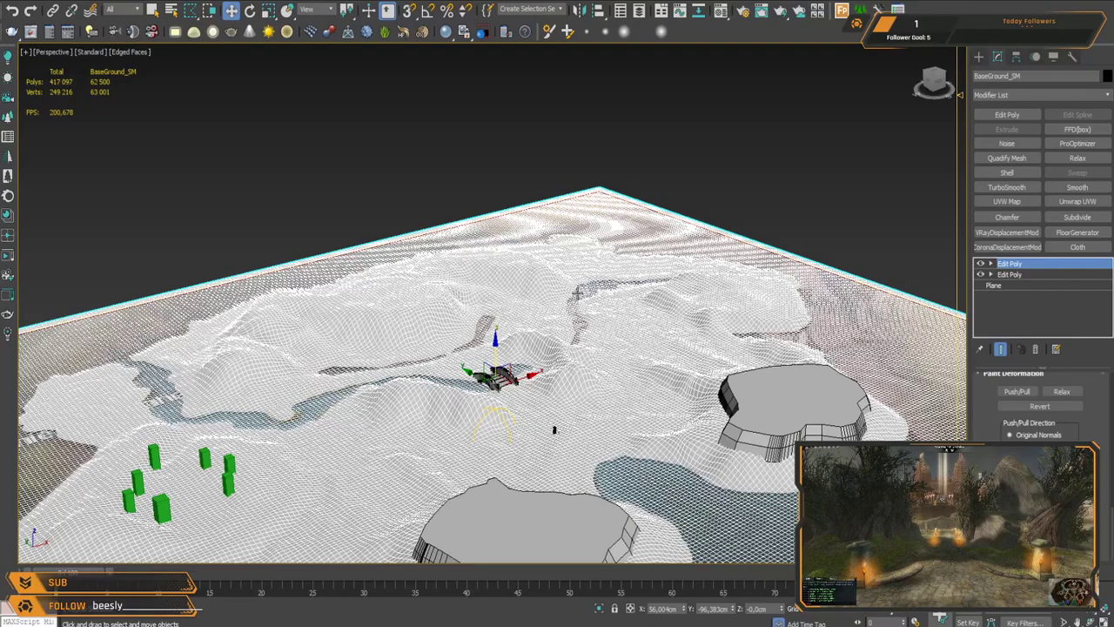
pyautogui.press('F4')
pyautogui.scroll(5, 575, 307)
pyautogui.keyDown('alt'); pyautogui.moveTo(570, 311); pyautogui.dragTo(555, 354, button='middle'); pyautogui.keyUp('alt')
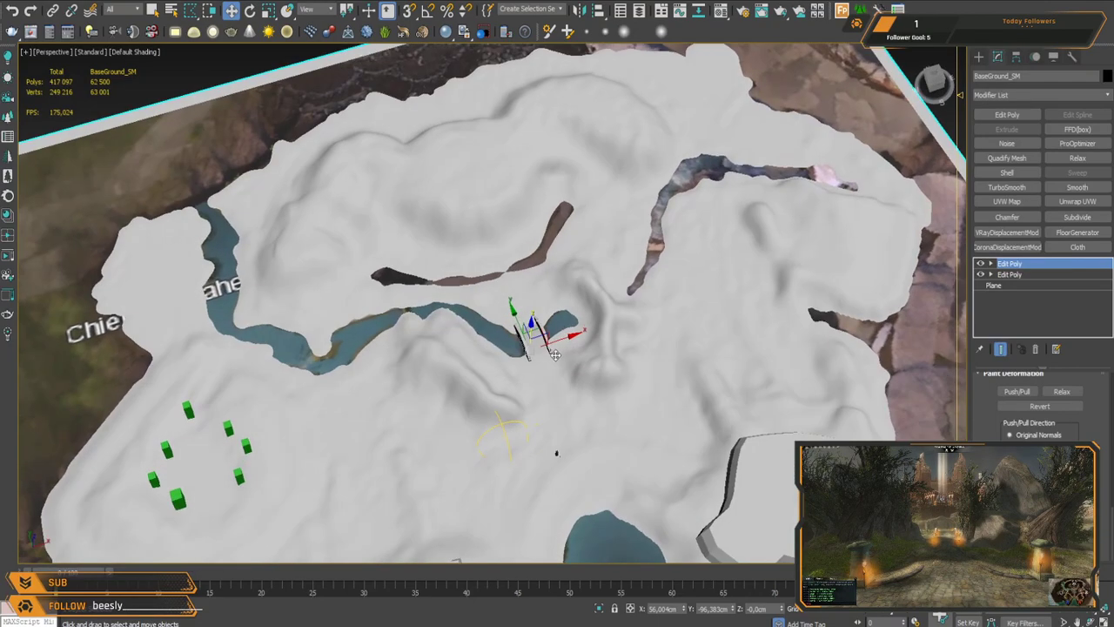
pyautogui.scroll(8, 545, 355)
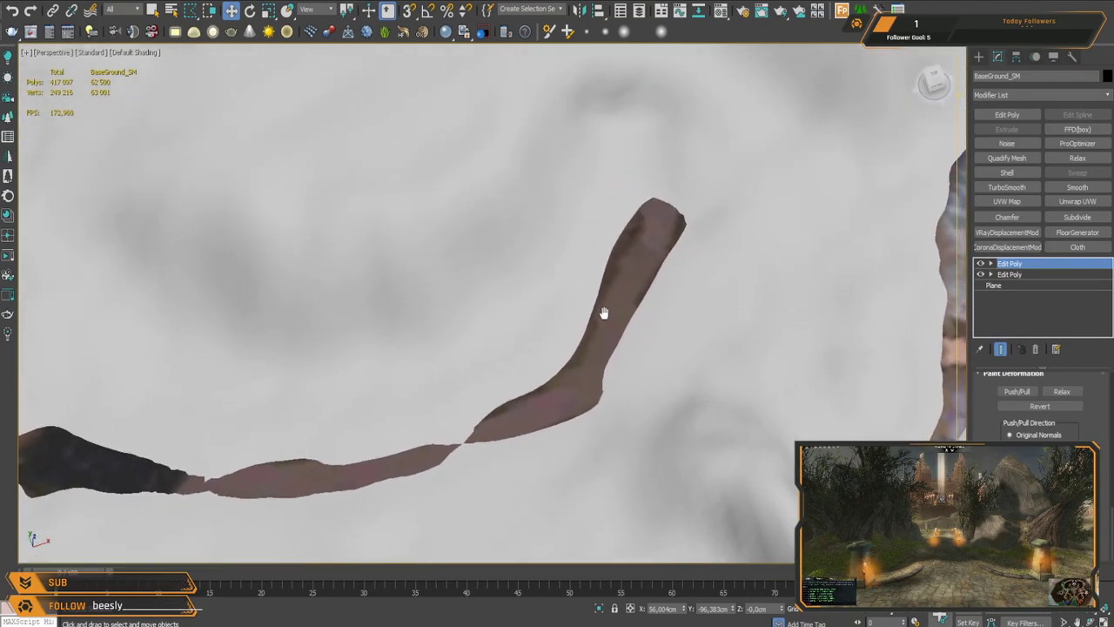
pyautogui.keyDown('alt'); pyautogui.moveTo(591, 295); pyautogui.dragTo(647, 339, button='middle'); pyautogui.keyUp('alt')
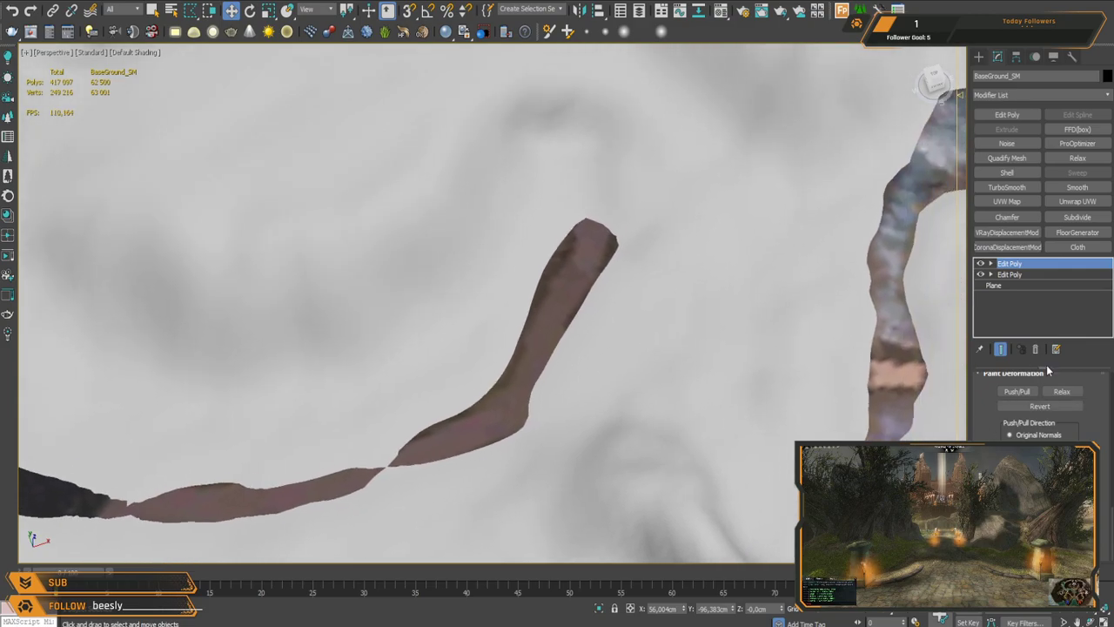
pyautogui.click(1017, 390)
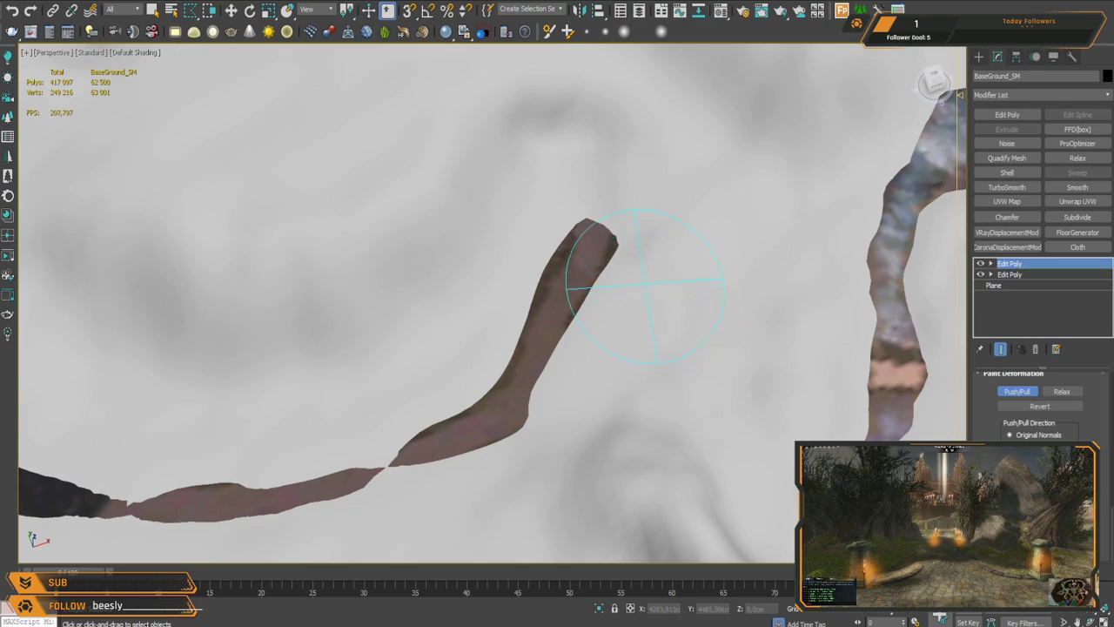
pyautogui.moveTo(602, 267); pyautogui.dragTo(704, 98, button='middle')
pyautogui.moveTo(658, 127)
pyautogui.mouseDown()
pyautogui.moveTo(564, 247)
pyautogui.moveTo(356, 325)
pyautogui.moveTo(317, 295)
pyautogui.mouseUp()
pyautogui.moveTo(307, 294); pyautogui.dragTo(618, 238, button='middle')
pyautogui.moveTo(344, 273); pyautogui.dragTo(601, 283)
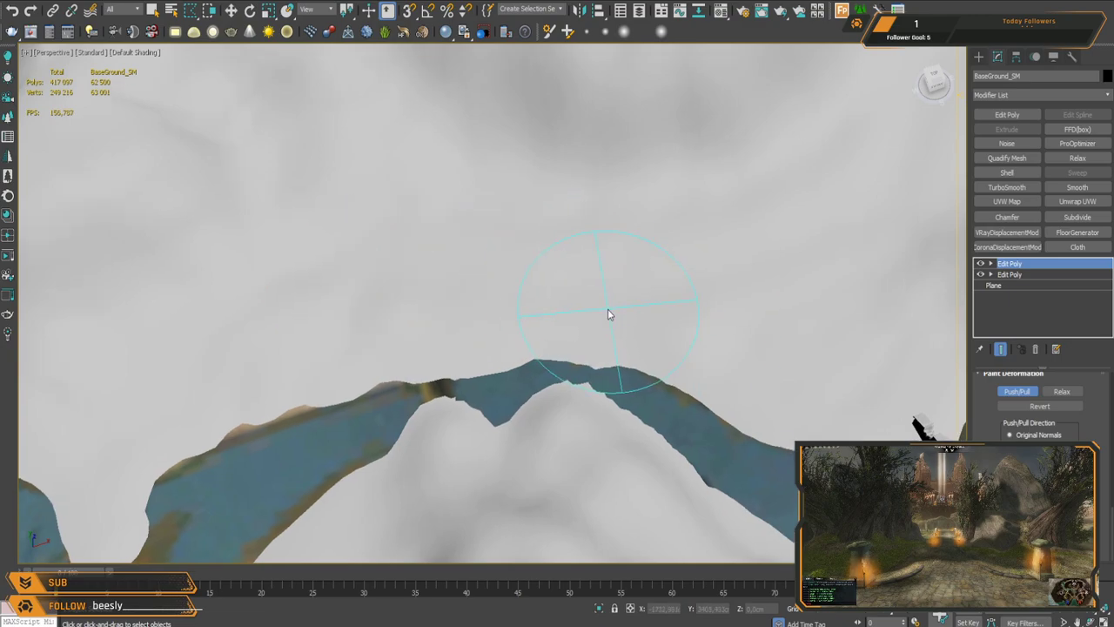
# Step: Smooth the filled strip north of the river with the Relax brush and save the scene
pyautogui.scroll(-3, 607, 308)
pyautogui.scroll(-4, 642, 348)
pyautogui.click(1062, 391)
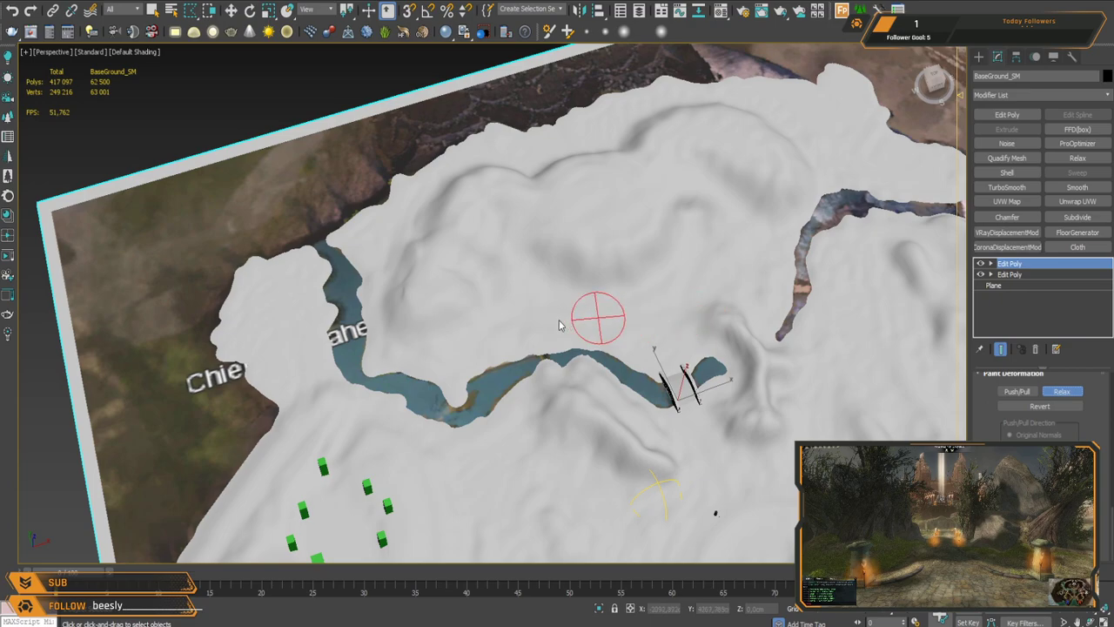
pyautogui.press('w')
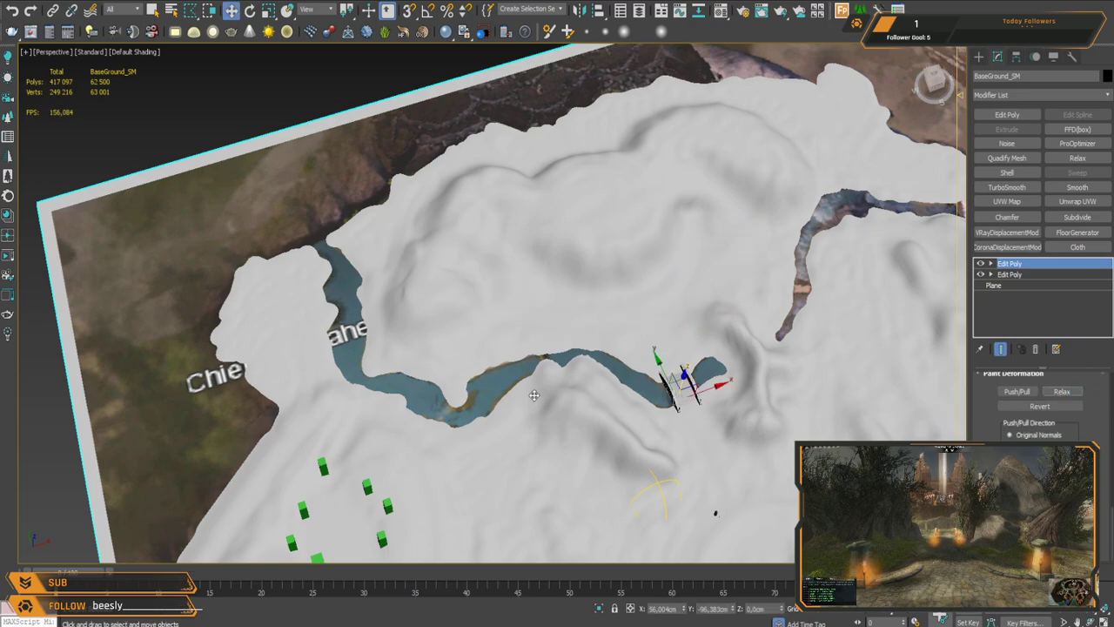
pyautogui.hotkey('ctrl', 's')
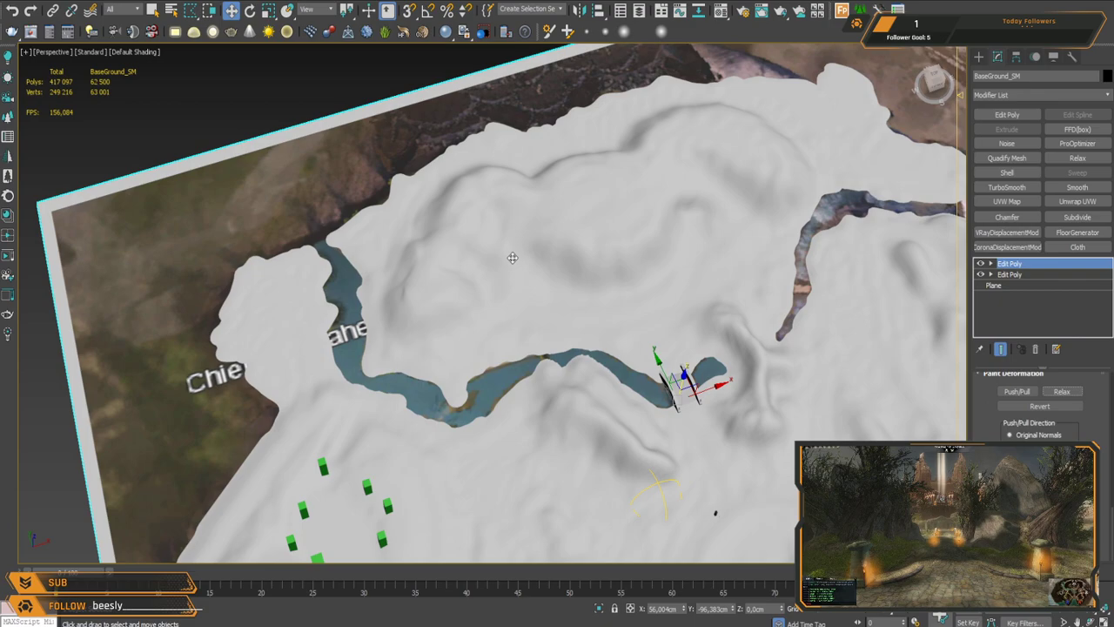
# Step: Examine the whole terrain against the reference map in perspective and top views, with and without mesh edges
pyautogui.moveTo(292, 330); pyautogui.dragTo(469, 228, button='middle')
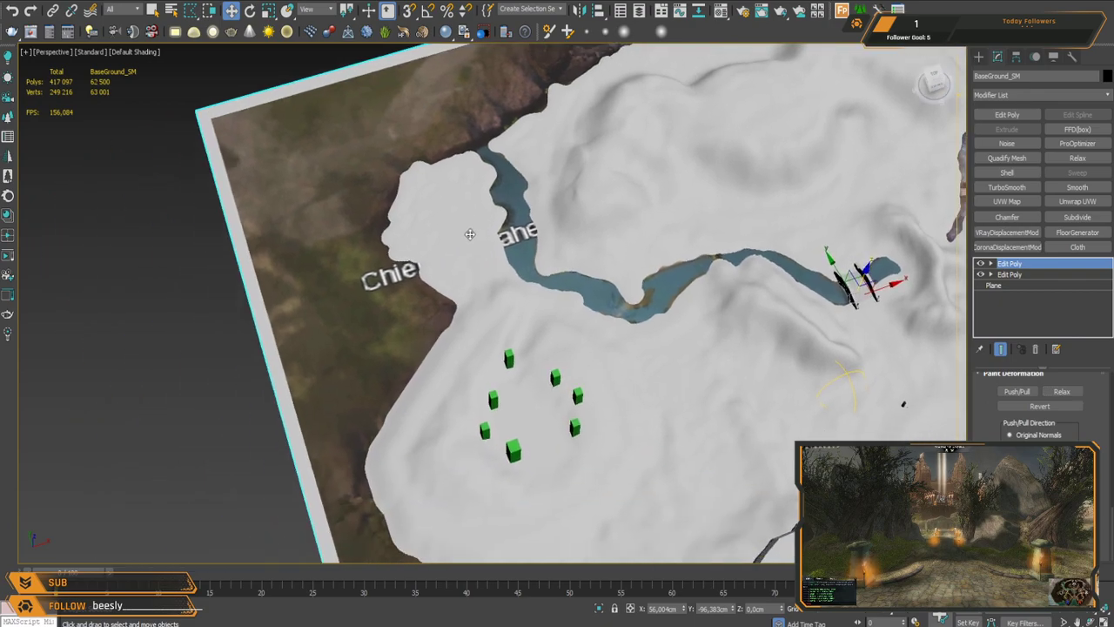
pyautogui.scroll(-3, 470, 235)
pyautogui.moveTo(659, 186); pyautogui.dragTo(320, 214, button='middle')
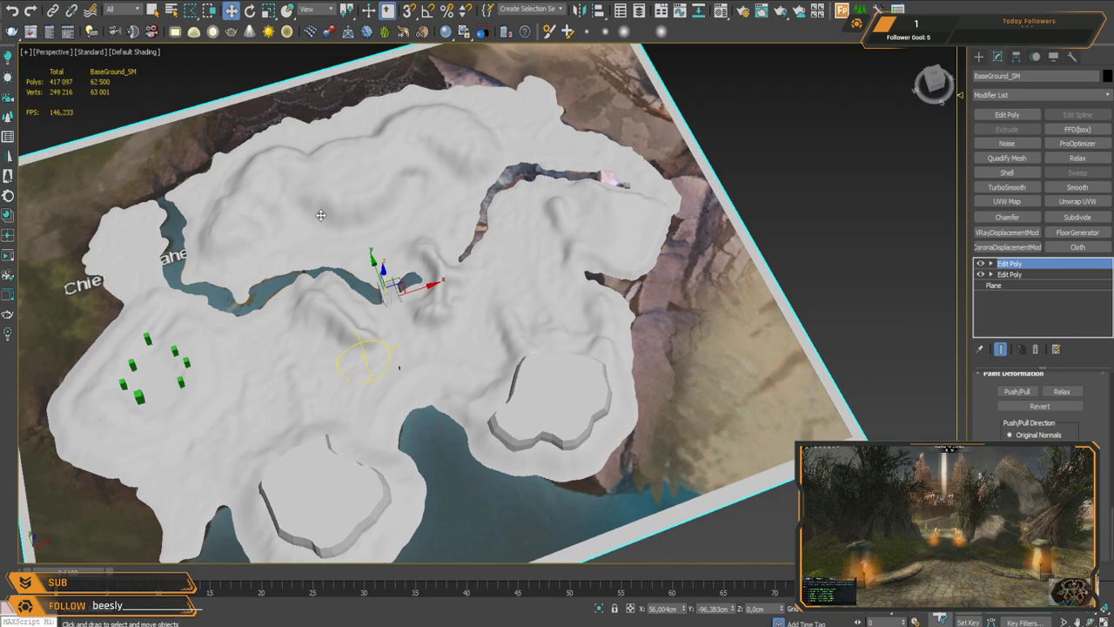
pyautogui.moveTo(331, 225); pyautogui.dragTo(458, 142, button='middle')
pyautogui.moveTo(541, 244); pyautogui.dragTo(524, 354, button='middle')
pyautogui.scroll(-3, 532, 279)
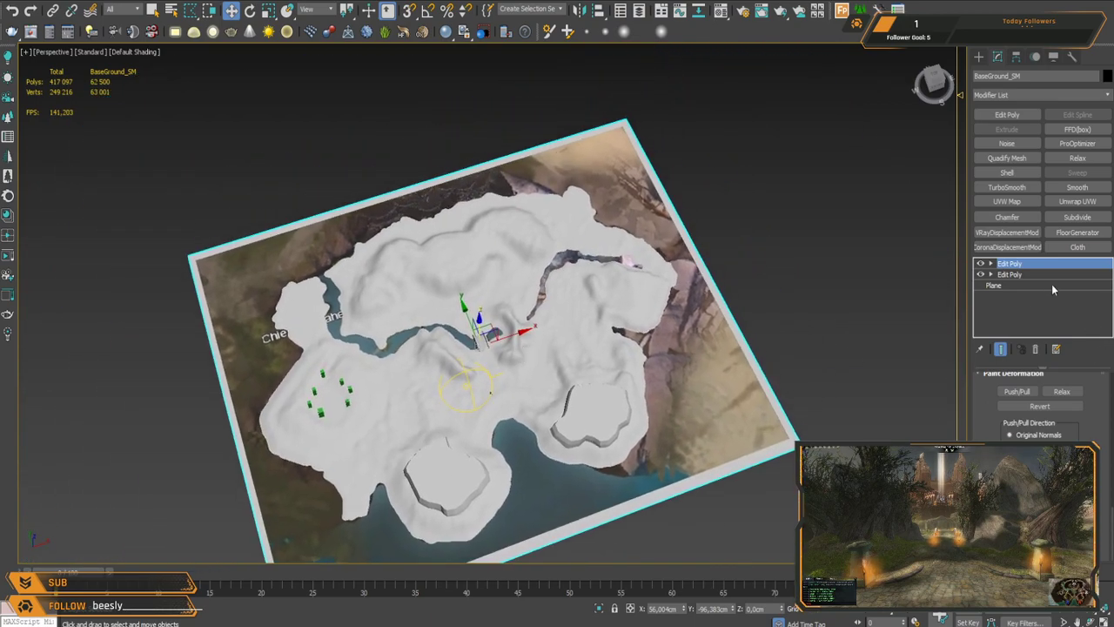
pyautogui.press('F4')
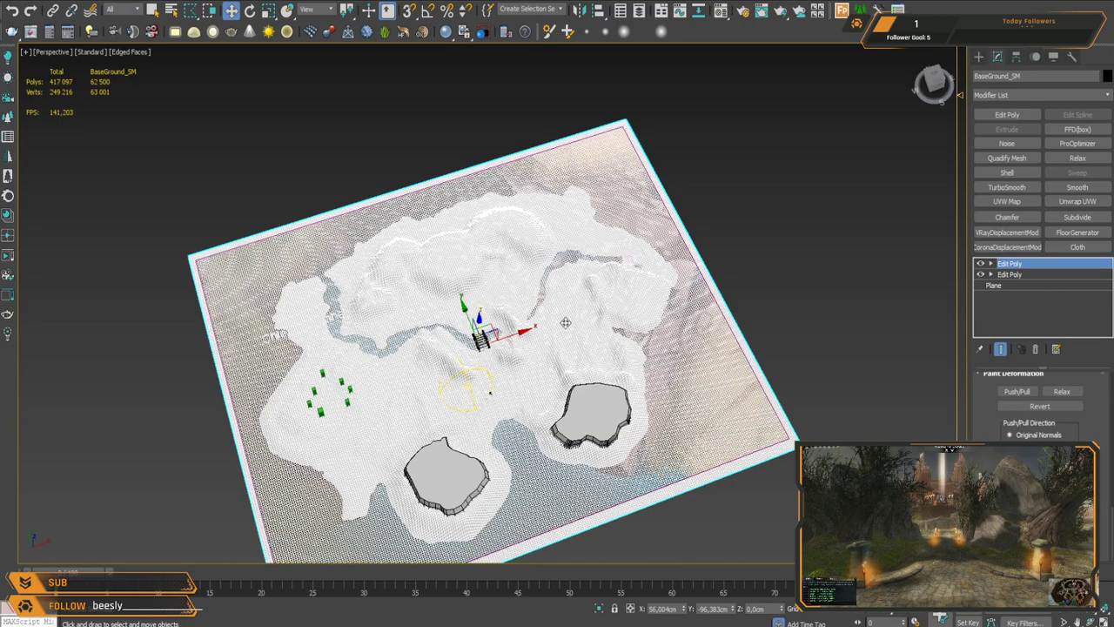
pyautogui.press('t')
pyautogui.scroll(-8, 565, 315)
pyautogui.moveTo(722, 303); pyautogui.dragTo(605, 258, button='middle')
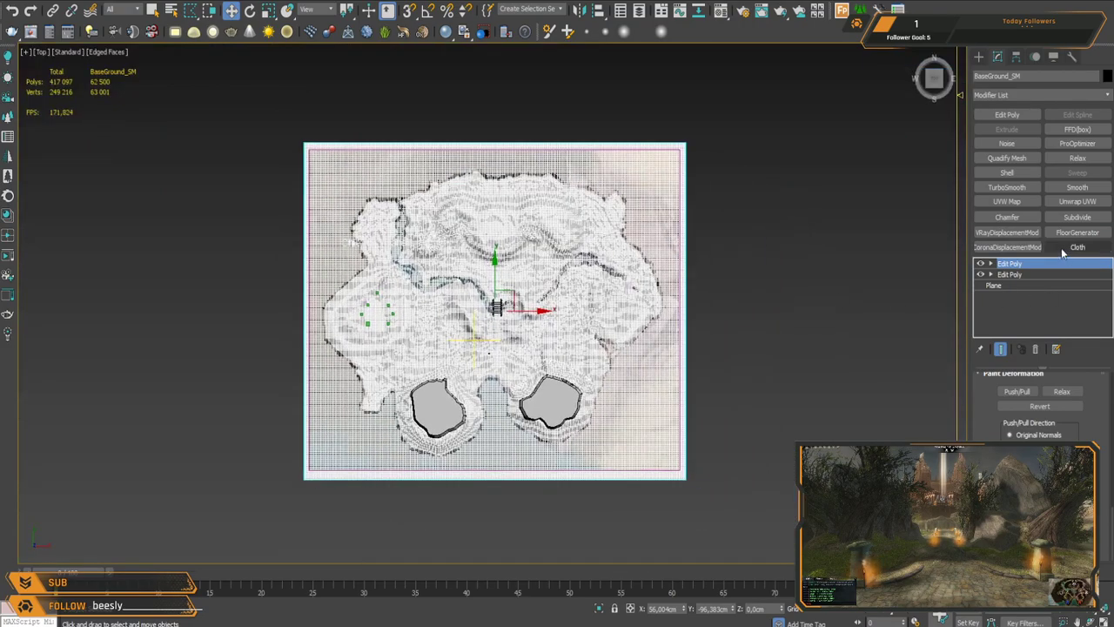
pyautogui.scroll(4, 574, 271)
pyautogui.scroll(-2, 576, 275)
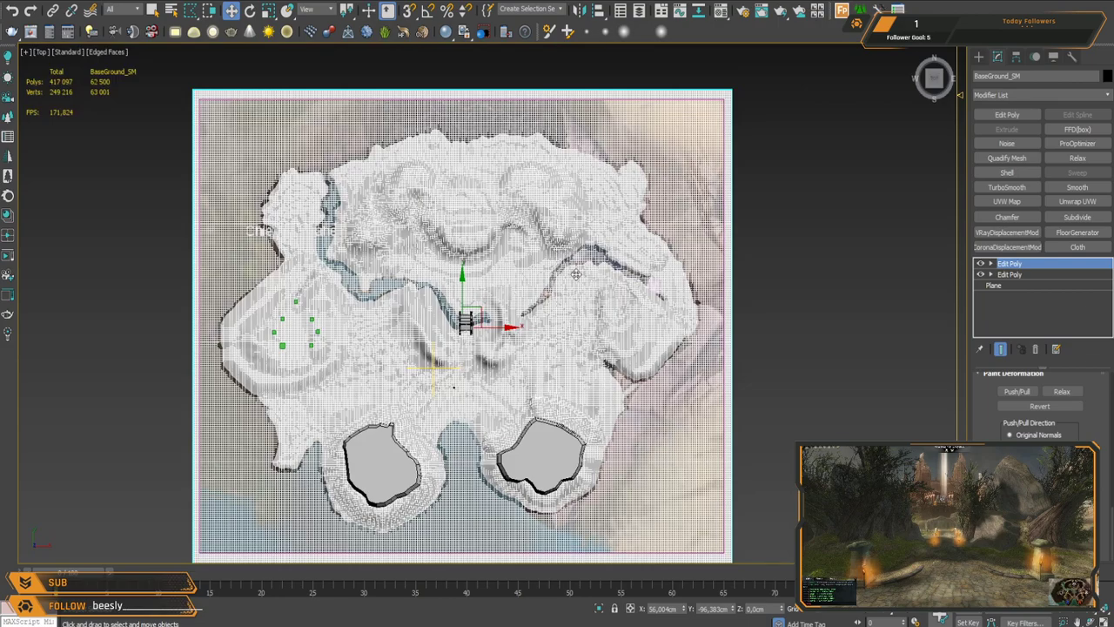
pyautogui.press('F4')
# Step: Switch the ground mesh's upper Edit Poly modifier to vertex editing with the plain selection tool active
pyautogui.click(152, 11)
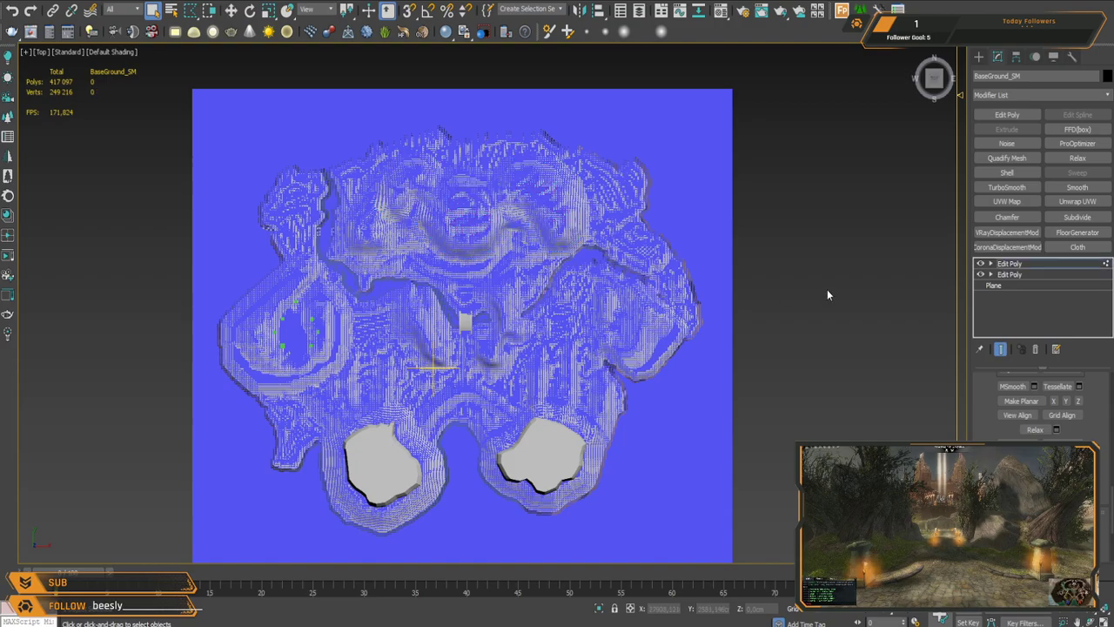
pyautogui.scroll(5, 508, 154)
pyautogui.moveTo(616, 172); pyautogui.dragTo(532, 174, button='middle')
pyautogui.scroll(-3, 452, 204)
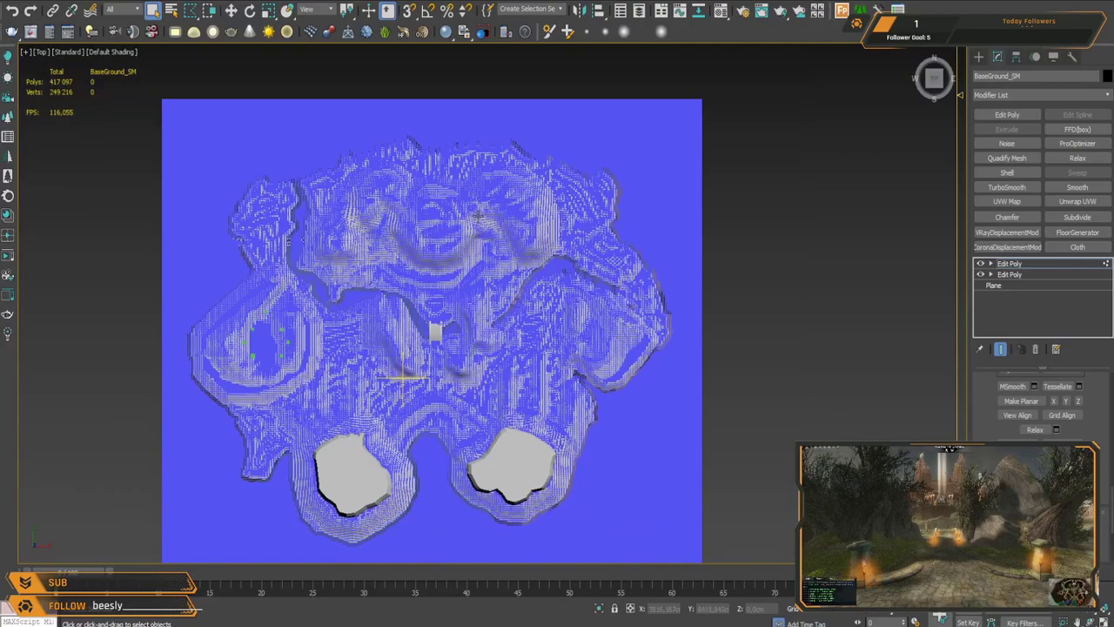
pyautogui.scroll(5, 535, 163)
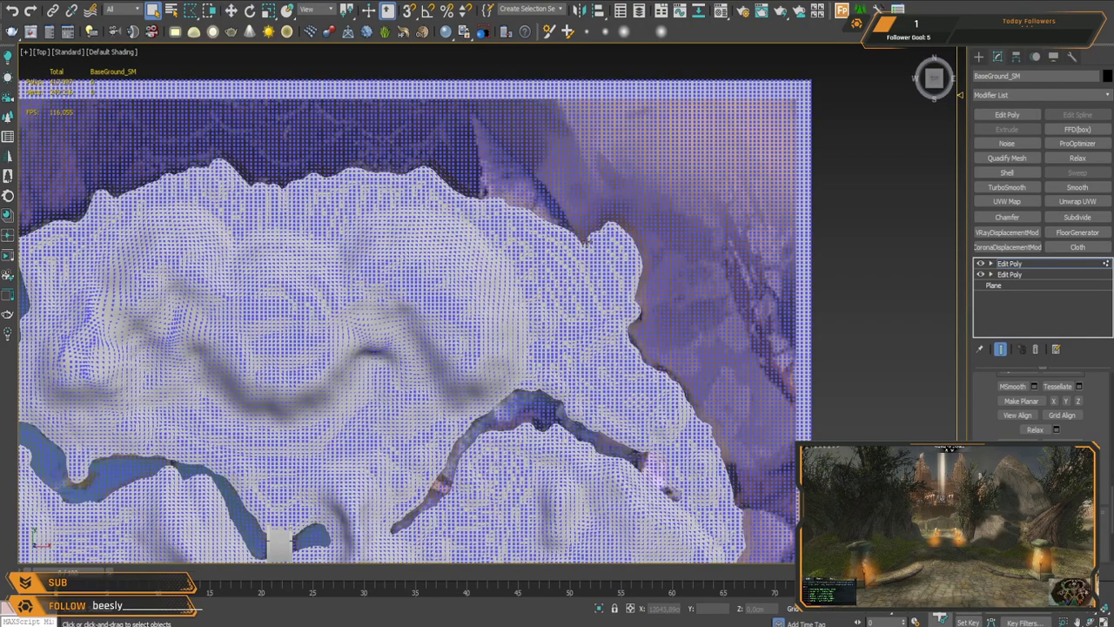
pyautogui.moveTo(565, 238); pyautogui.dragTo(512, 203, button='middle')
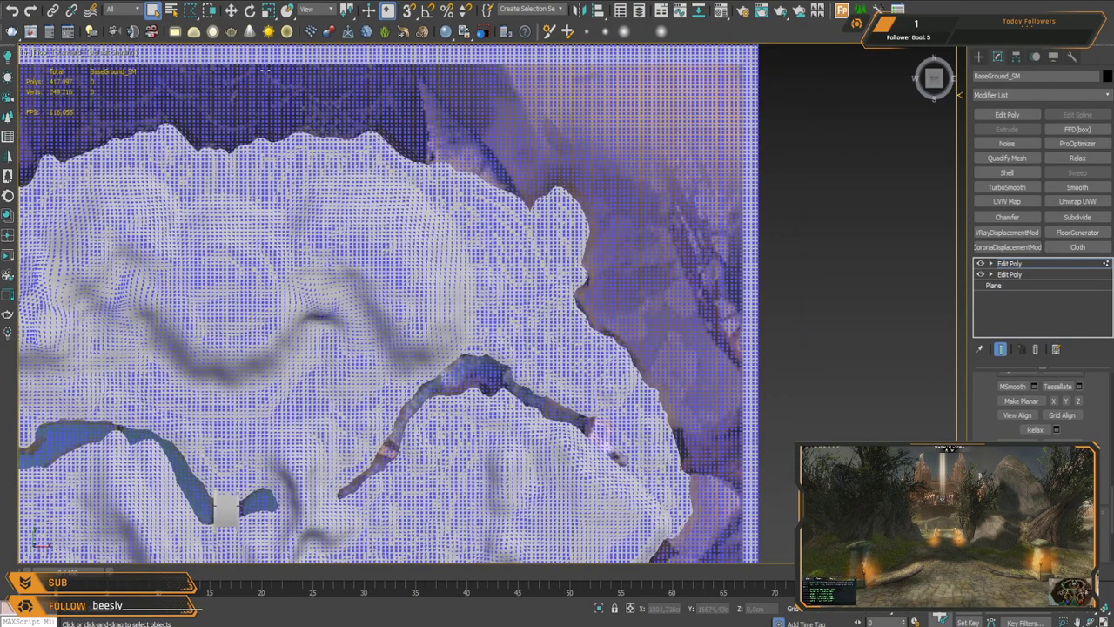
pyautogui.moveTo(424, 152); pyautogui.dragTo(398, 186, button='middle')
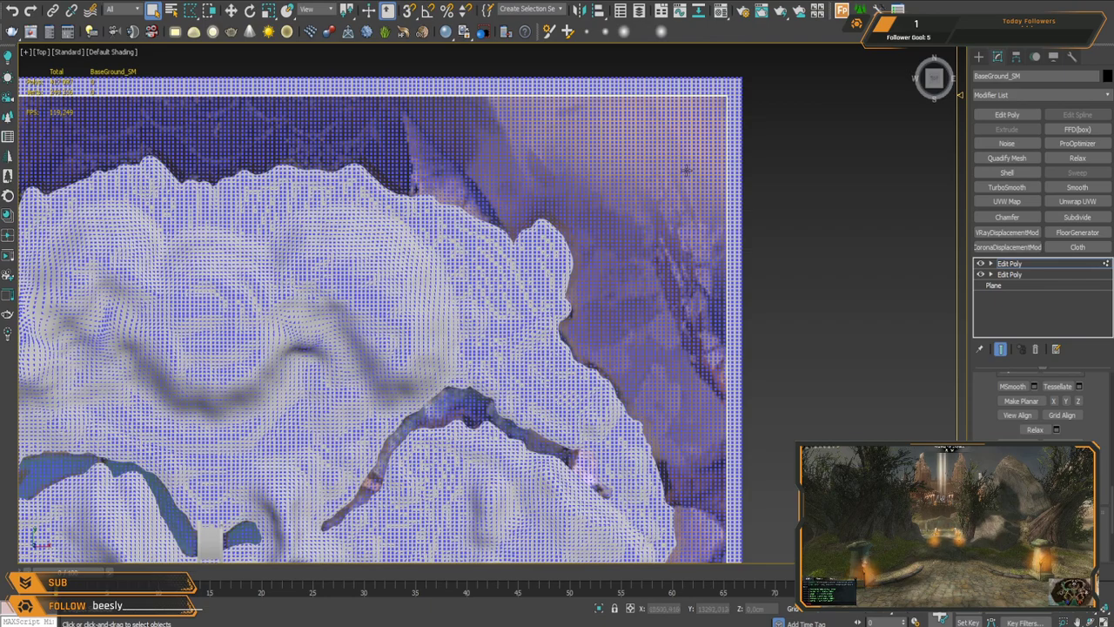
pyautogui.moveTo(289, 213); pyautogui.dragTo(705, 216, button='middle')
pyautogui.moveTo(251, 251); pyautogui.dragTo(369, 220, button='middle')
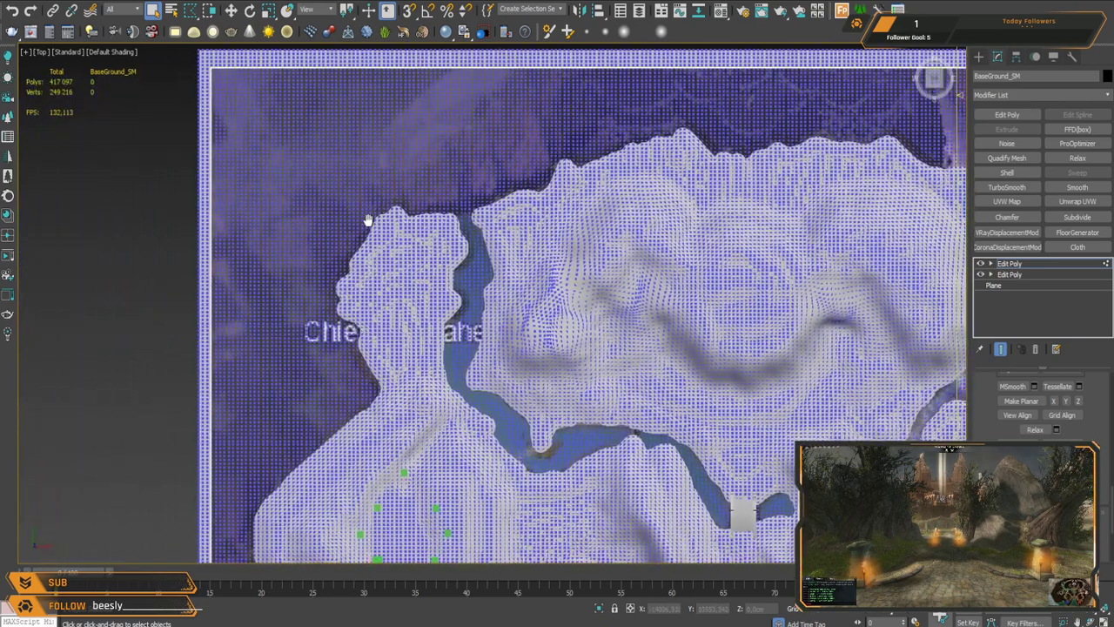
pyautogui.click(394, 183)
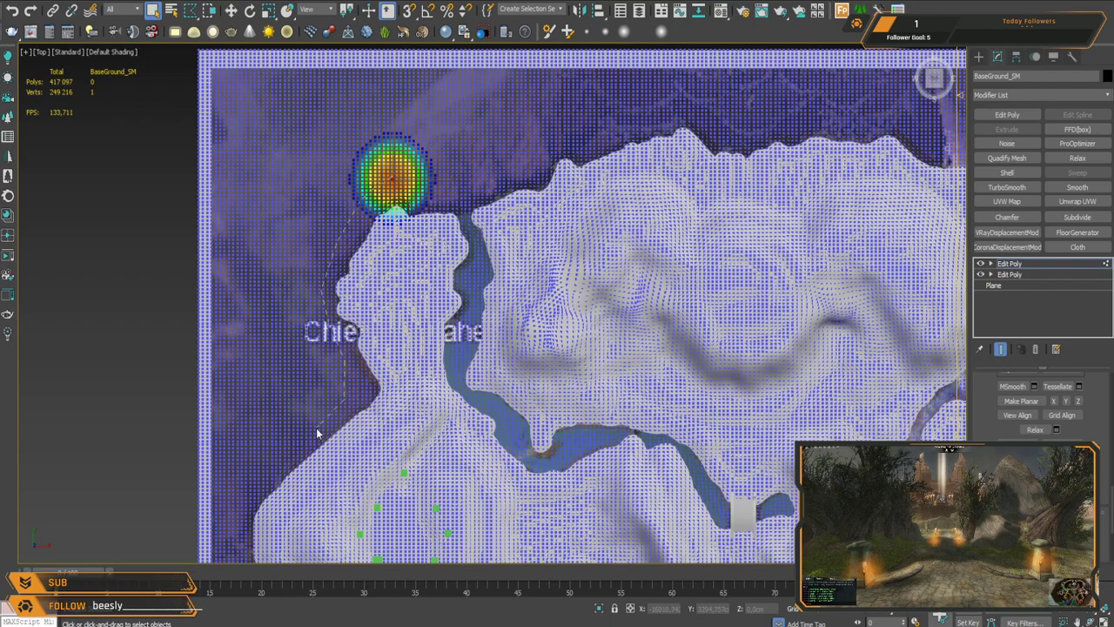
pyautogui.moveTo(280, 451); pyautogui.dragTo(306, 389, button='middle')
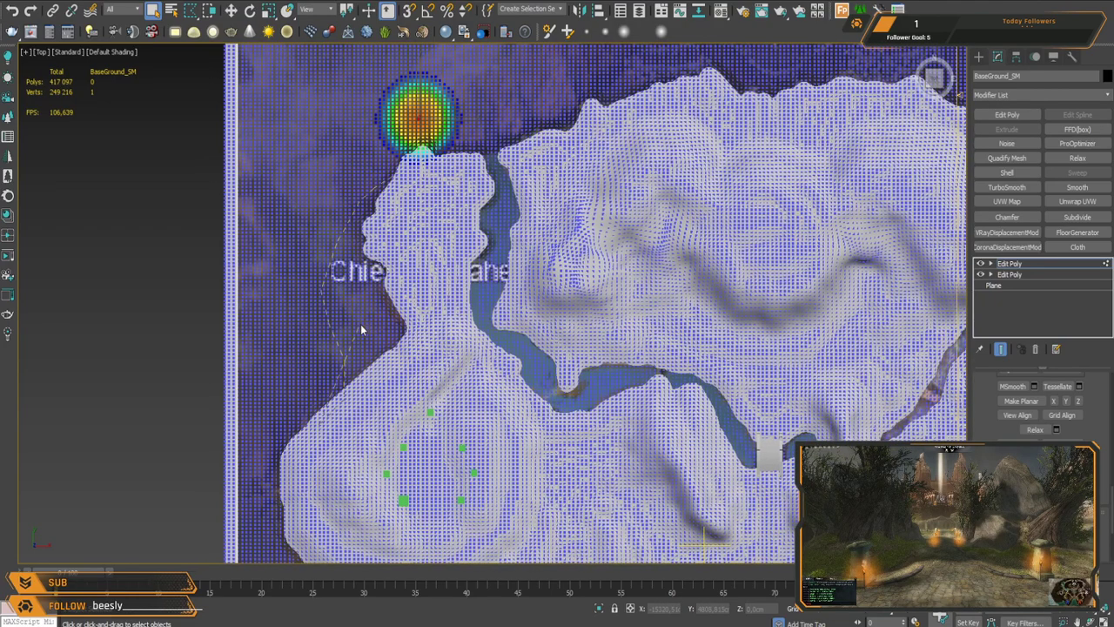
pyautogui.moveTo(361, 324); pyautogui.dragTo(376, 302)
pyautogui.hotkey('ctrl', 'z')
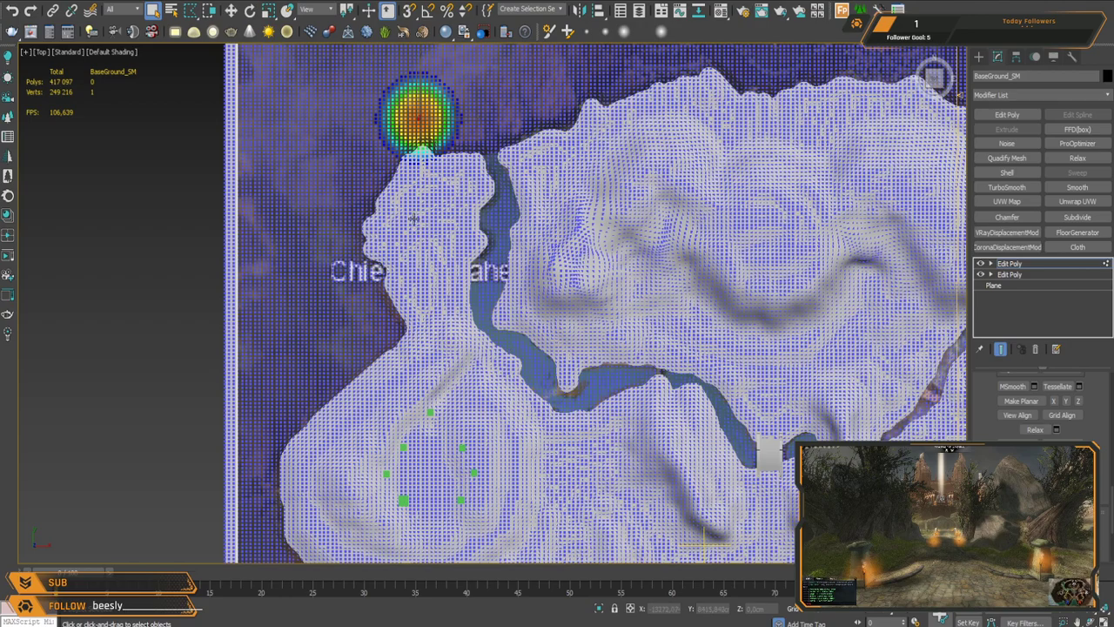
# Step: Lasso the terrain border vertices around the northwestern corner and raise them into a plateau at about Z 1278 cm
pyautogui.moveTo(410, 204); pyautogui.dragTo(409, 258, button='middle')
pyautogui.moveTo(526, 186); pyautogui.dragTo(485, 219, button='middle')
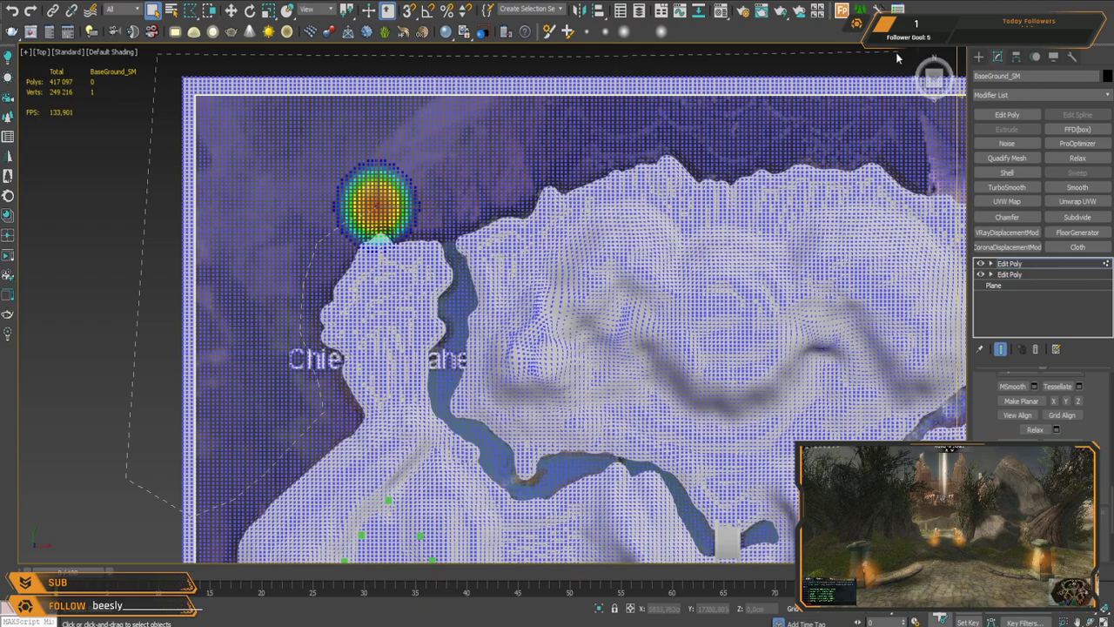
pyautogui.moveTo(887, 128)
pyautogui.mouseDown()
pyautogui.moveTo(885, 138)
pyautogui.moveTo(779, 150)
pyautogui.moveTo(661, 144)
pyautogui.mouseUp()
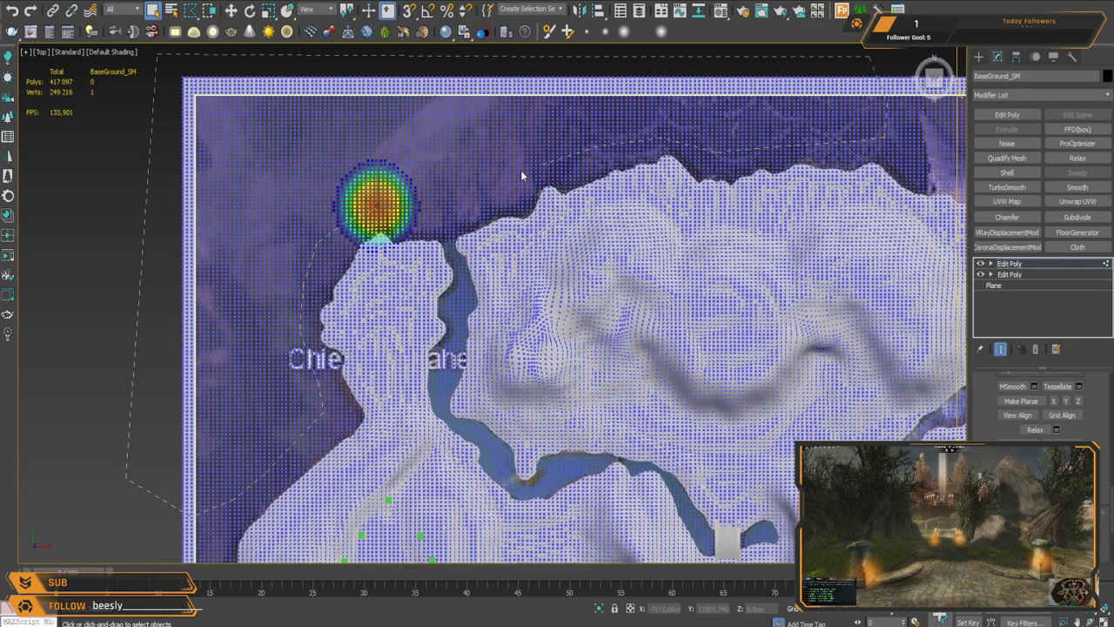
pyautogui.moveTo(488, 202); pyautogui.dragTo(383, 209)
pyautogui.press('p')
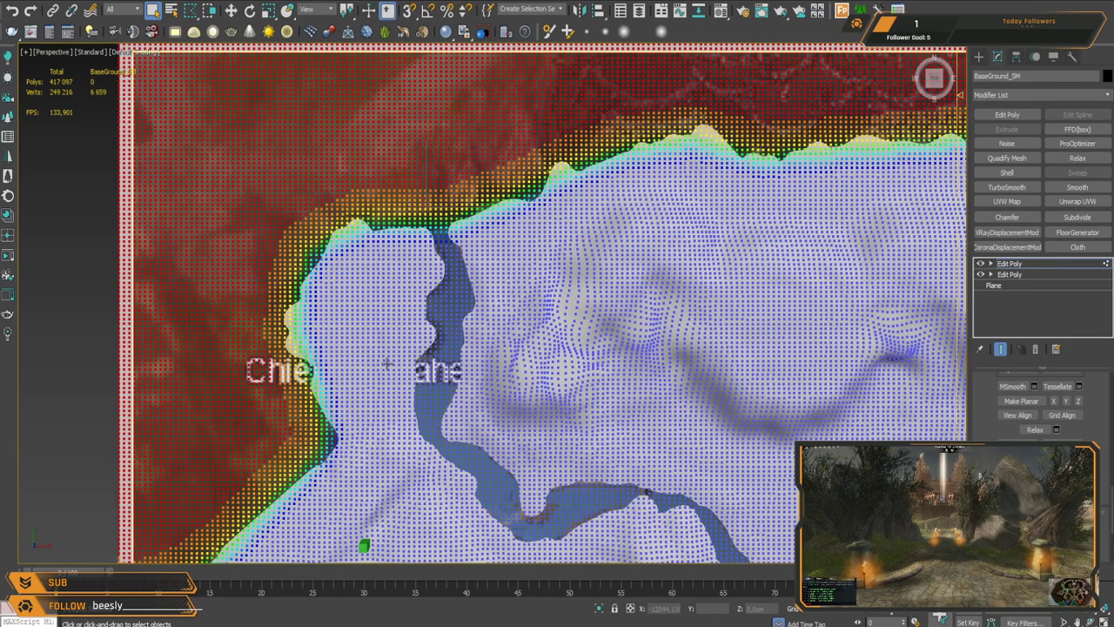
pyautogui.keyDown('alt'); pyautogui.moveTo(388, 405); pyautogui.dragTo(454, 368, button='middle'); pyautogui.keyUp('alt')
pyautogui.press('w')
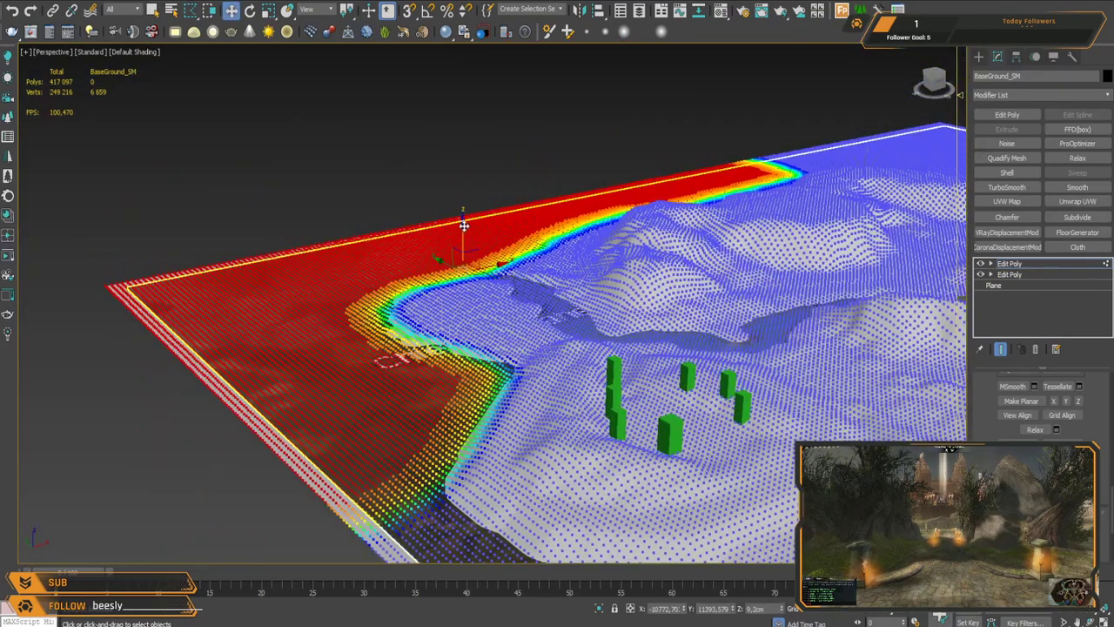
pyautogui.moveTo(463, 228); pyautogui.dragTo(446, 185)
pyautogui.moveTo(617, 281)
pyautogui.keyDown('alt'); pyautogui.mouseDown(button='middle')
pyautogui.moveTo(612, 232)
pyautogui.moveTo(613, 271)
pyautogui.mouseUp(button='middle'); pyautogui.keyUp('alt')
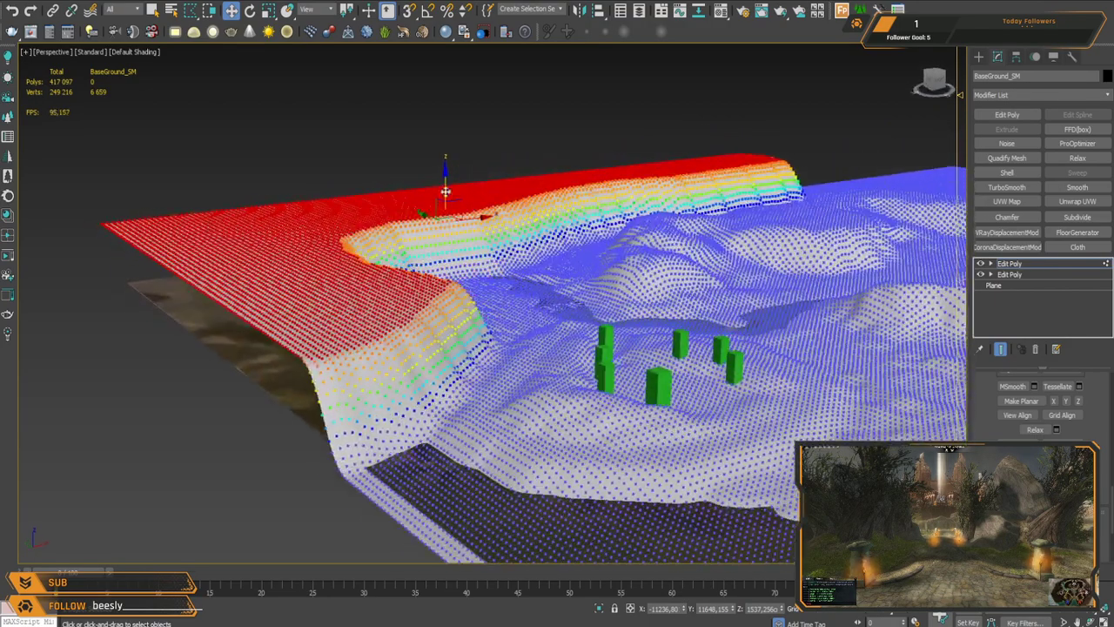
pyautogui.moveTo(444, 174); pyautogui.dragTo(447, 179)
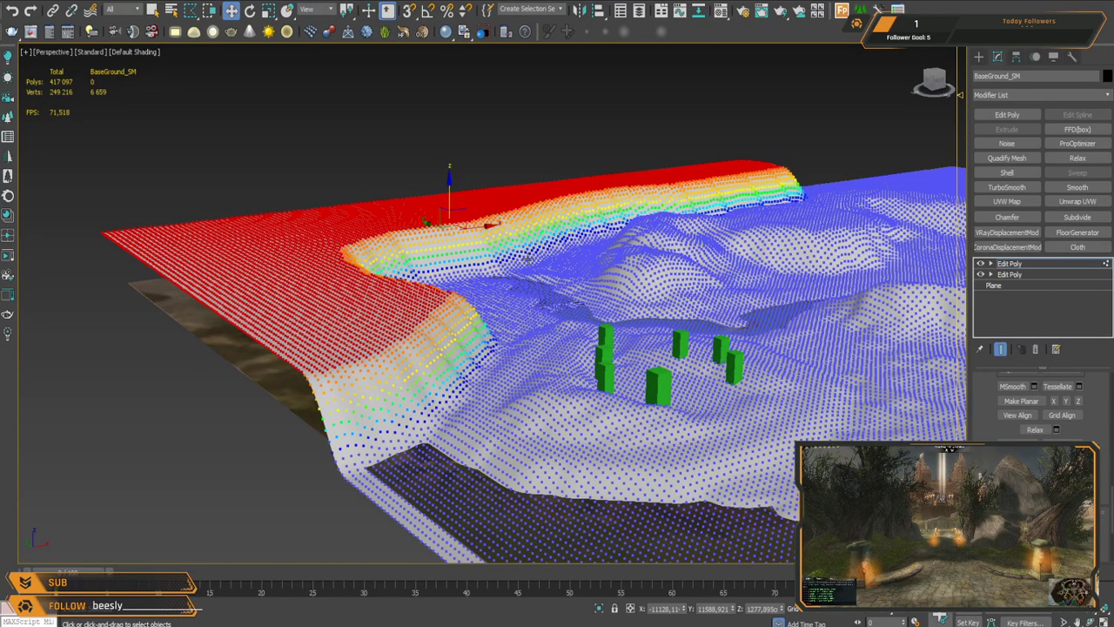
# Step: Lasso the border vertices around the northeastern corner along the terrain edge and raise them to about Z 1742 cm
pyautogui.keyDown('alt'); pyautogui.moveTo(447, 179); pyautogui.dragTo(266, 266, button='middle'); pyautogui.keyUp('alt')
pyautogui.press('t')
pyautogui.moveTo(526, 246); pyautogui.dragTo(445, 267, button='middle')
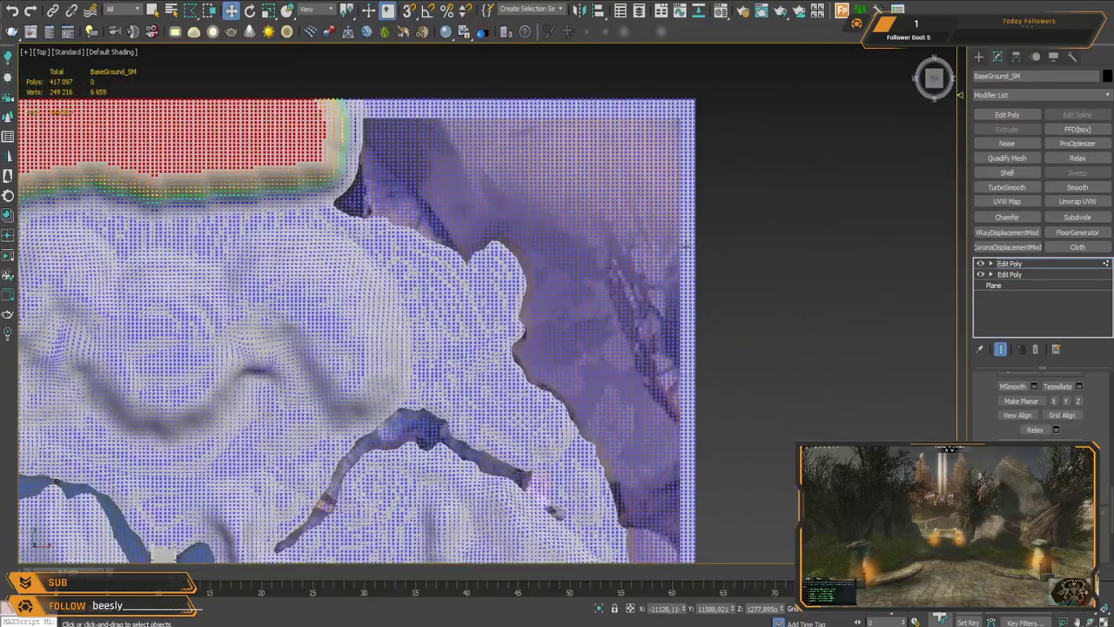
pyautogui.click(152, 10)
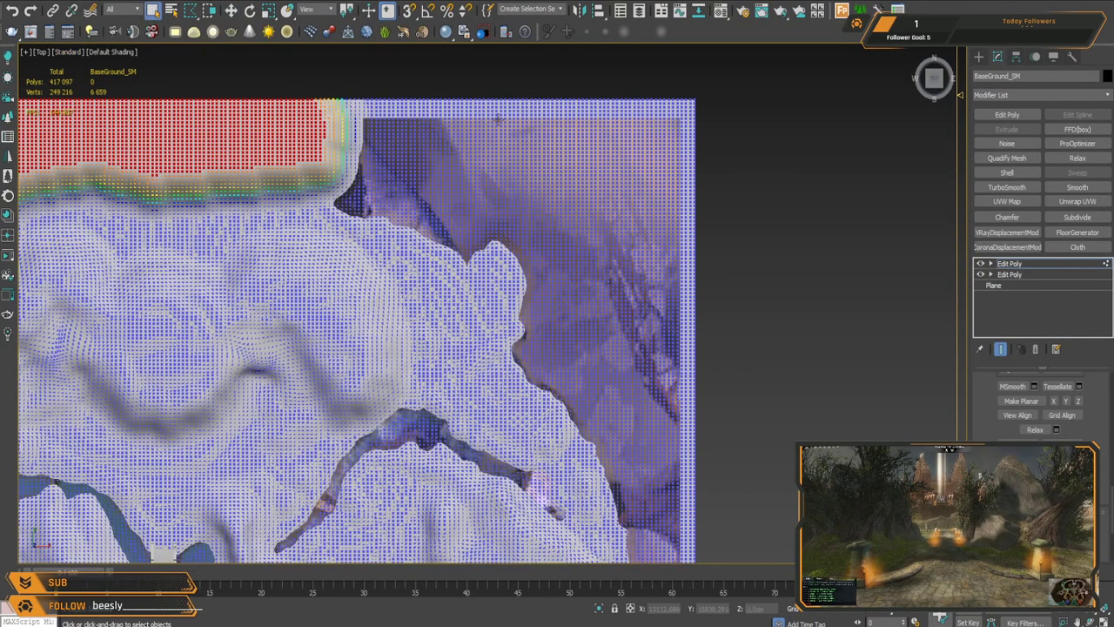
pyautogui.click(389, 77)
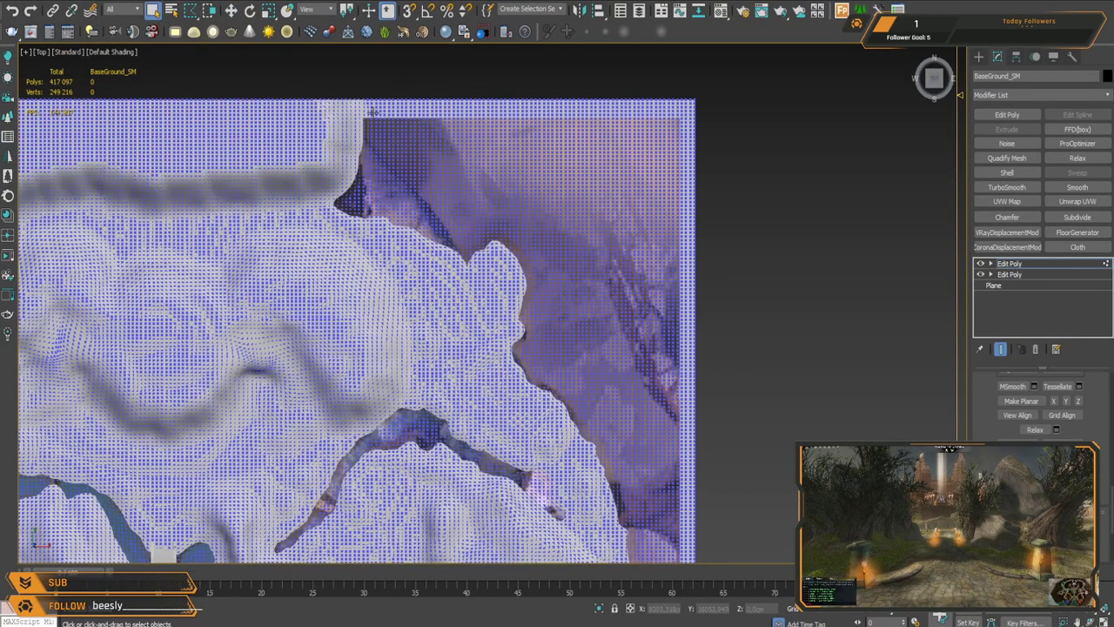
pyautogui.moveTo(381, 70)
pyautogui.mouseDown()
pyautogui.moveTo(352, 173)
pyautogui.moveTo(369, 195)
pyautogui.mouseUp()
pyautogui.moveTo(458, 231); pyautogui.dragTo(496, 227)
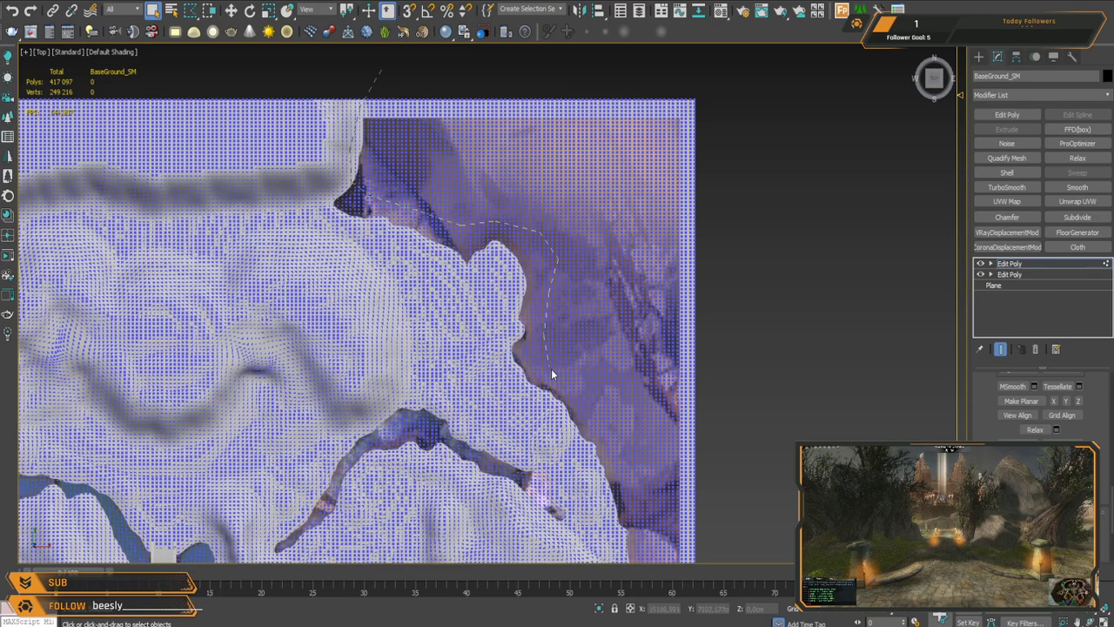
pyautogui.moveTo(620, 471)
pyautogui.mouseDown()
pyautogui.moveTo(634, 520)
pyautogui.moveTo(684, 546)
pyautogui.moveTo(767, 372)
pyautogui.mouseUp()
pyautogui.moveTo(750, 86)
pyautogui.mouseDown()
pyautogui.moveTo(381, 69)
pyautogui.moveTo(374, 82)
pyautogui.mouseUp()
pyautogui.press('p')
pyautogui.keyDown('alt'); pyautogui.moveTo(601, 390); pyautogui.dragTo(594, 279, button='middle'); pyautogui.keyUp('alt')
pyautogui.press('w')
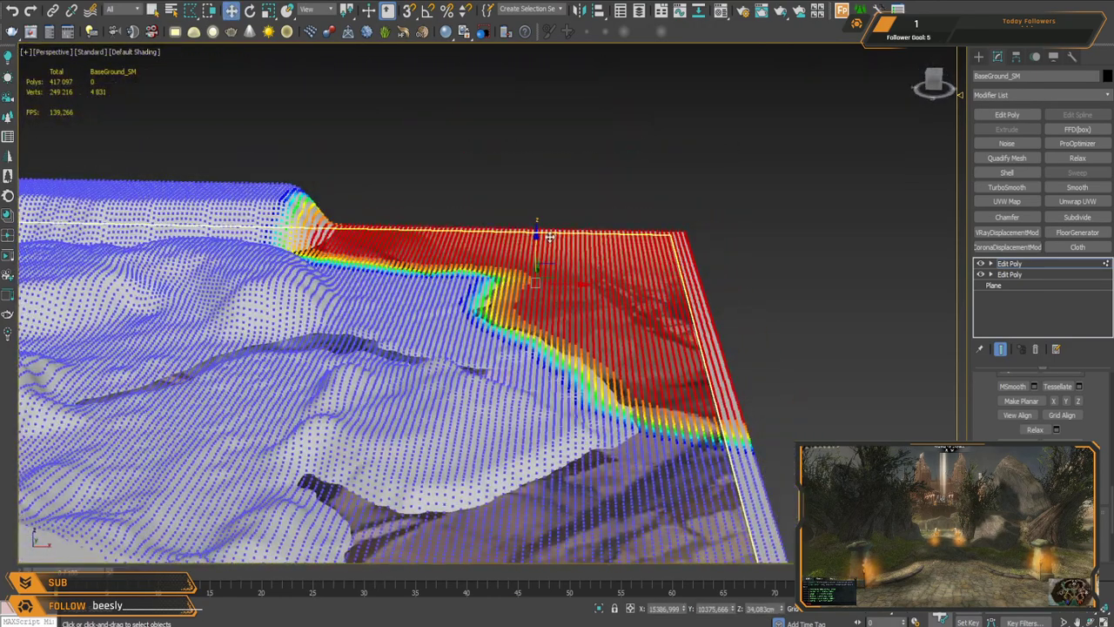
pyautogui.moveTo(537, 219); pyautogui.dragTo(542, 171)
pyautogui.keyDown('alt'); pyautogui.moveTo(483, 309); pyautogui.dragTo(546, 296, button='middle'); pyautogui.keyUp('alt')
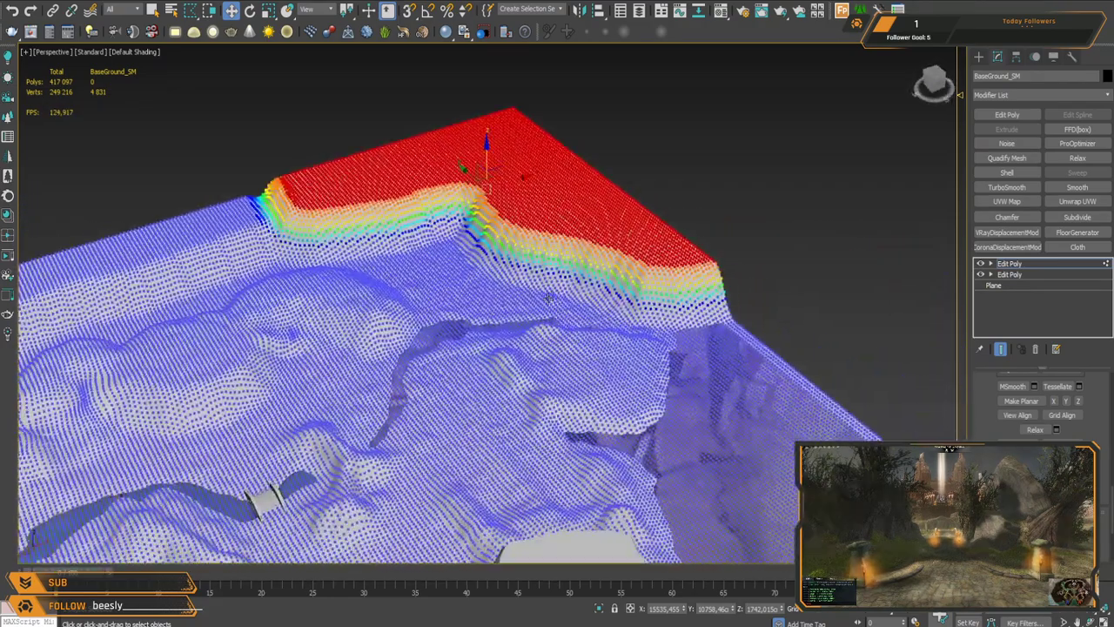
# Step: Lasso the border vertices around the southeastern corner outside the sculpted land and raise them to about Z 1970 cm
pyautogui.press('t')
pyautogui.moveTo(577, 332); pyautogui.dragTo(550, 217, button='middle')
pyautogui.scroll(-2, 550, 217)
pyautogui.moveTo(549, 368); pyautogui.dragTo(560, 281, button='middle')
pyautogui.moveTo(597, 328); pyautogui.dragTo(618, 264, button='middle')
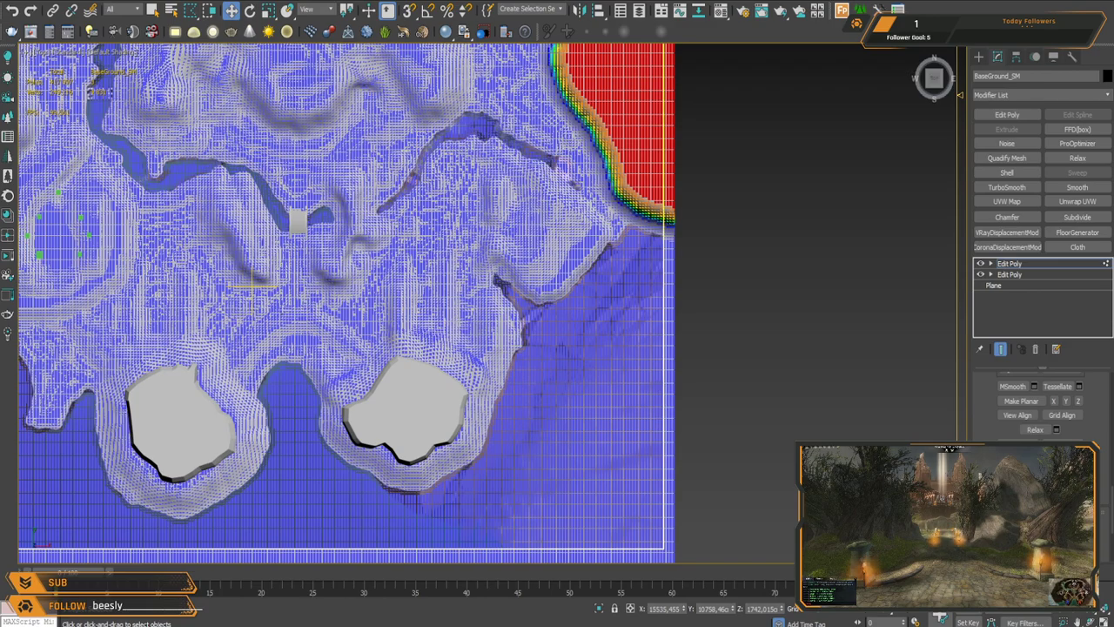
pyautogui.moveTo(584, 325); pyautogui.dragTo(589, 293, button='middle')
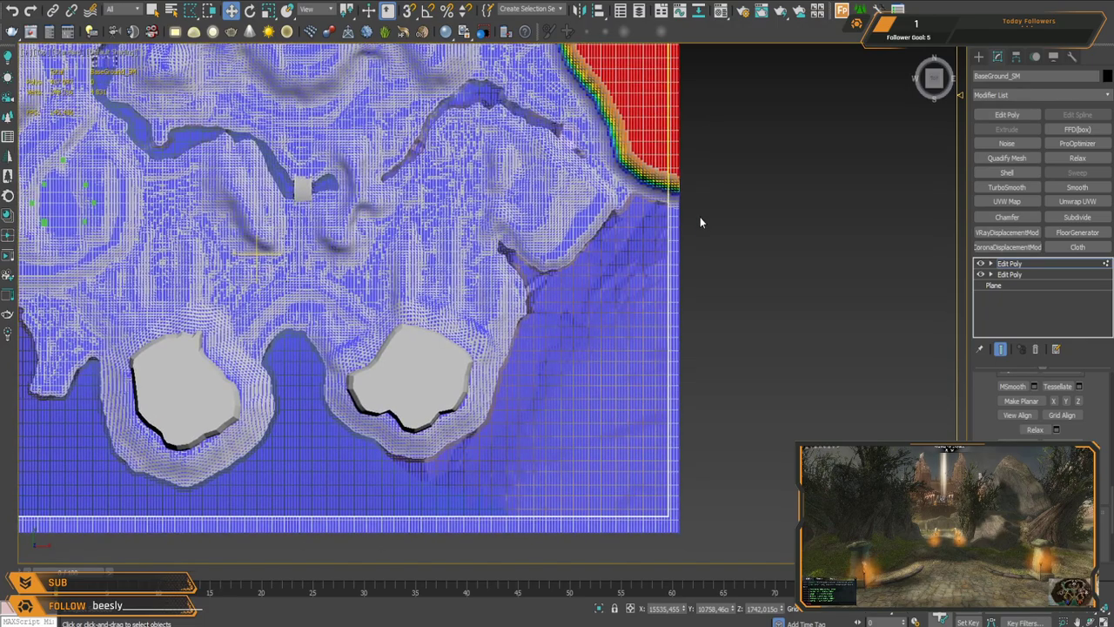
pyautogui.click(153, 10)
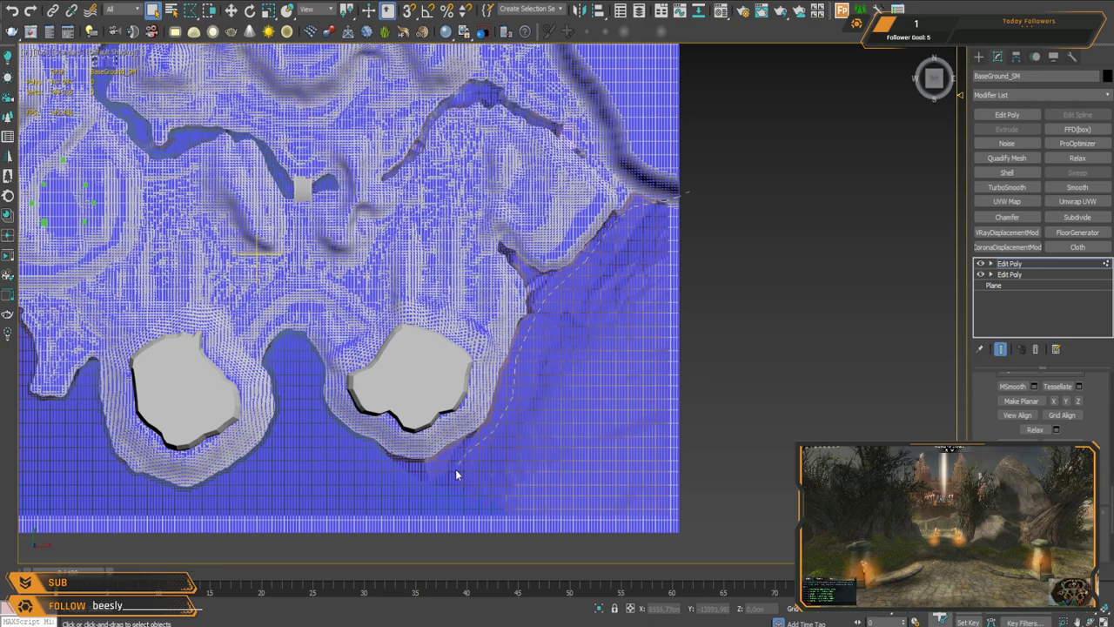
pyautogui.moveTo(495, 543)
pyautogui.mouseDown()
pyautogui.moveTo(650, 553)
pyautogui.moveTo(740, 528)
pyautogui.mouseUp()
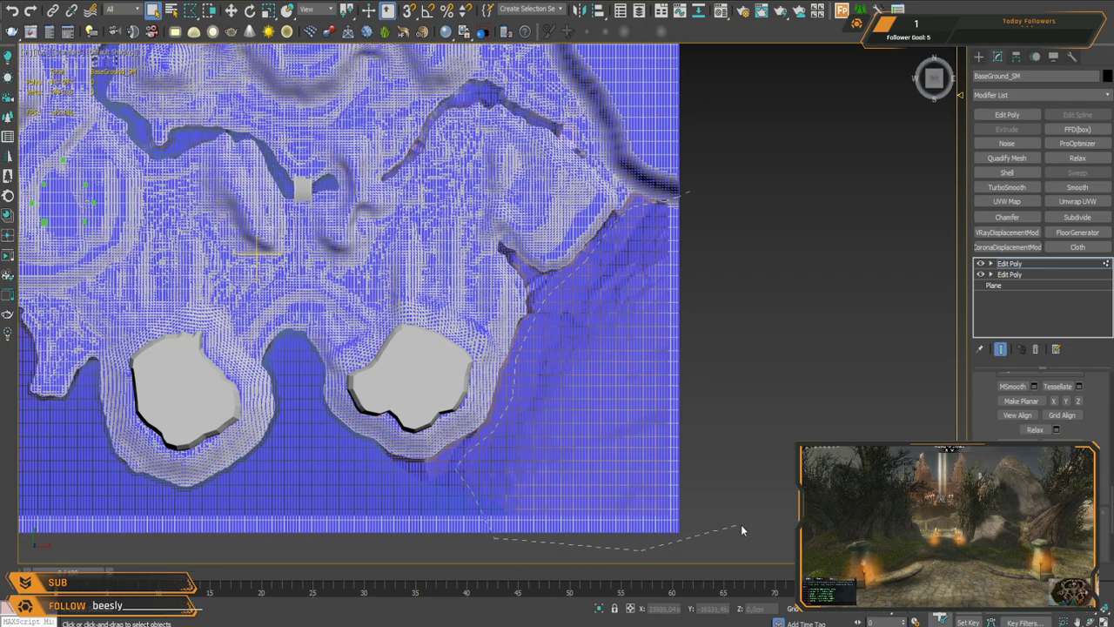
pyautogui.moveTo(691, 189); pyautogui.dragTo(688, 192)
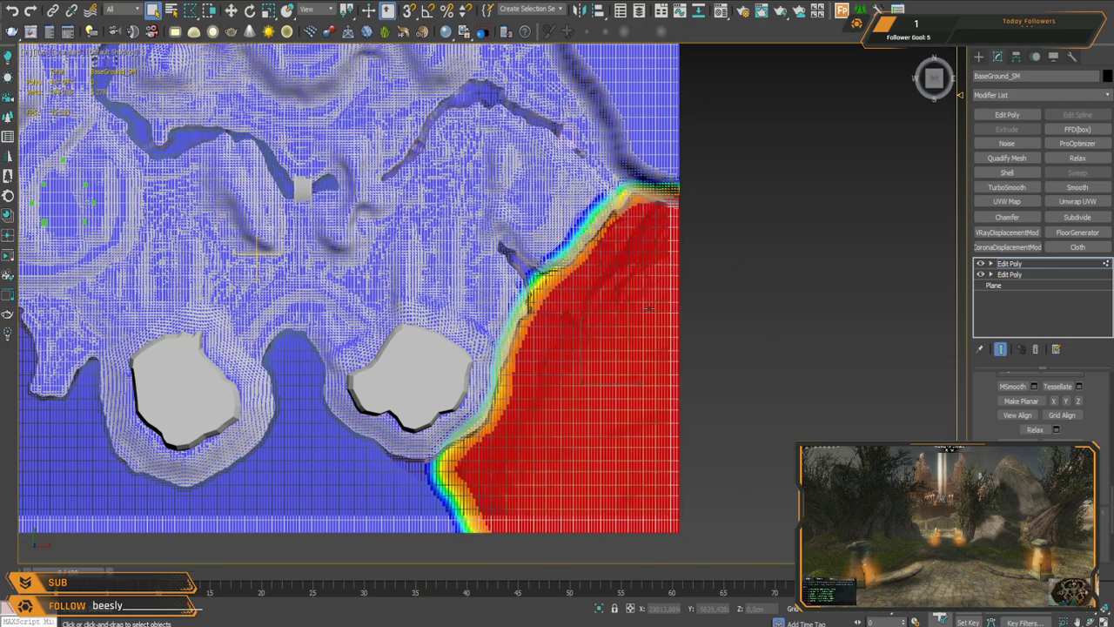
pyautogui.scroll(1, 648, 308)
pyautogui.keyDown('alt'); pyautogui.moveTo(548, 405); pyautogui.dragTo(519, 341, button='middle'); pyautogui.keyUp('alt')
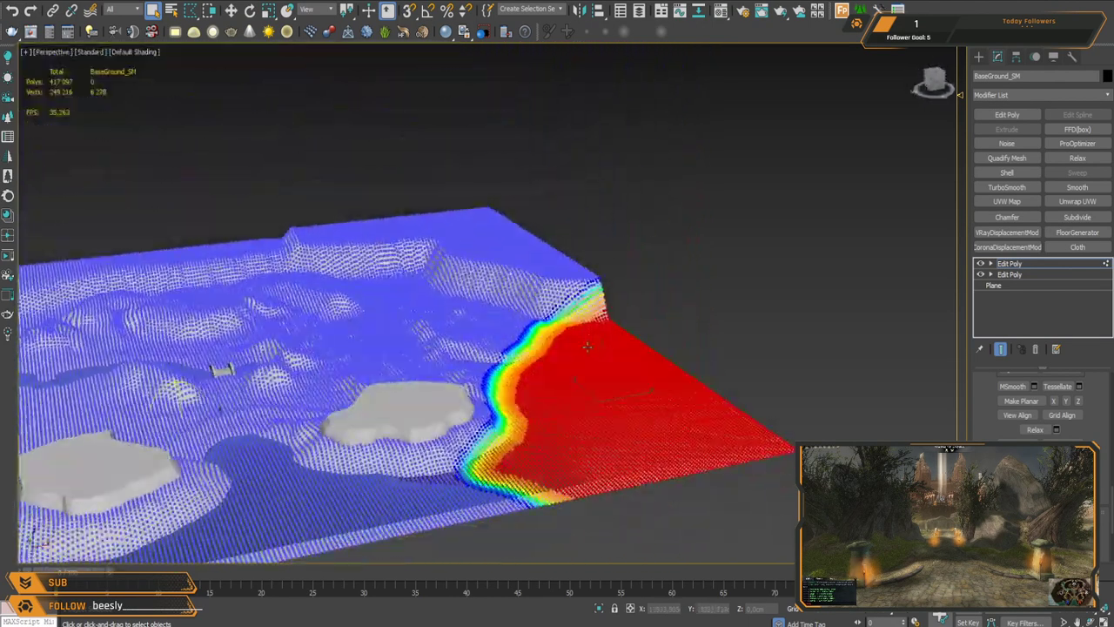
pyautogui.press('w')
pyautogui.moveTo(599, 353); pyautogui.dragTo(606, 330)
pyautogui.keyDown('alt'); pyautogui.moveTo(565, 403); pyautogui.dragTo(595, 346, button='middle'); pyautogui.keyUp('alt')
pyautogui.moveTo(600, 326); pyautogui.dragTo(604, 299)
pyautogui.keyDown('alt'); pyautogui.moveTo(604, 299); pyautogui.dragTo(873, 312, button='middle'); pyautogui.keyUp('alt')
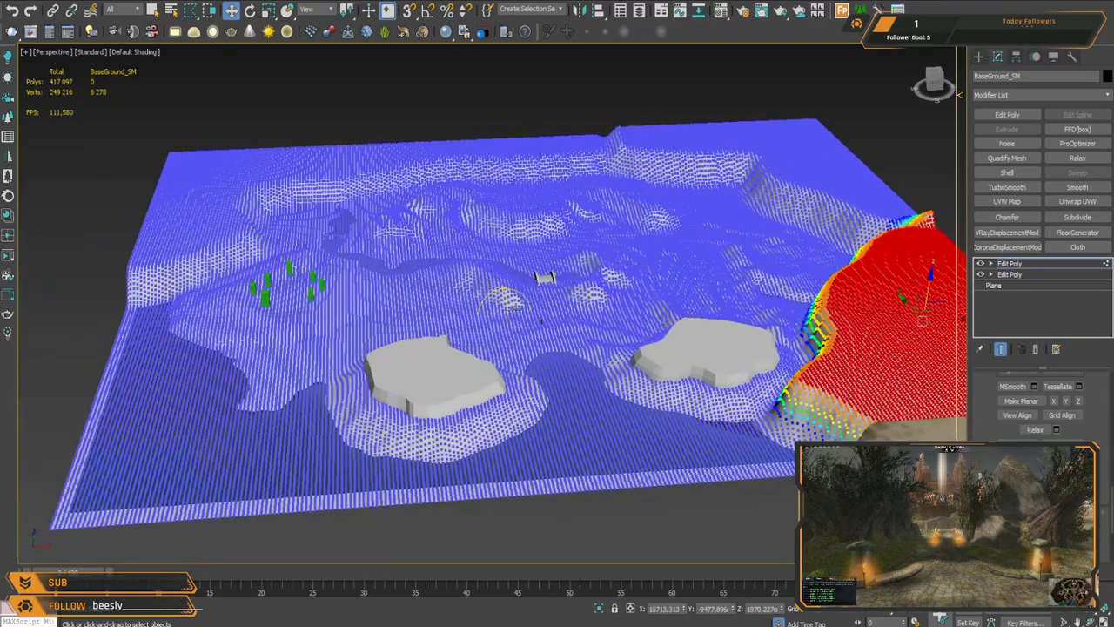
# Step: Lasso the southwestern border vertices down to the water and raise them to about Z 1820 cm
pyautogui.press('t')
pyautogui.moveTo(320, 314); pyautogui.dragTo(723, 310, button='middle')
pyautogui.moveTo(407, 281); pyautogui.dragTo(344, 228, button='middle')
pyautogui.scroll(2, 354, 302)
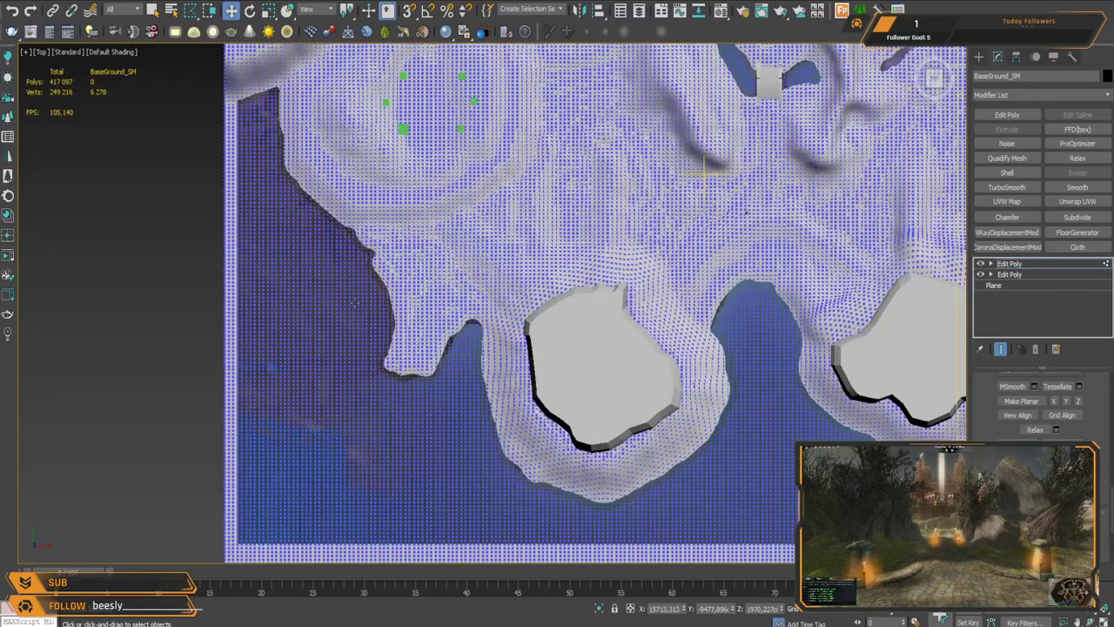
pyautogui.scroll(2, 204, 277)
pyautogui.scroll(-2, 221, 271)
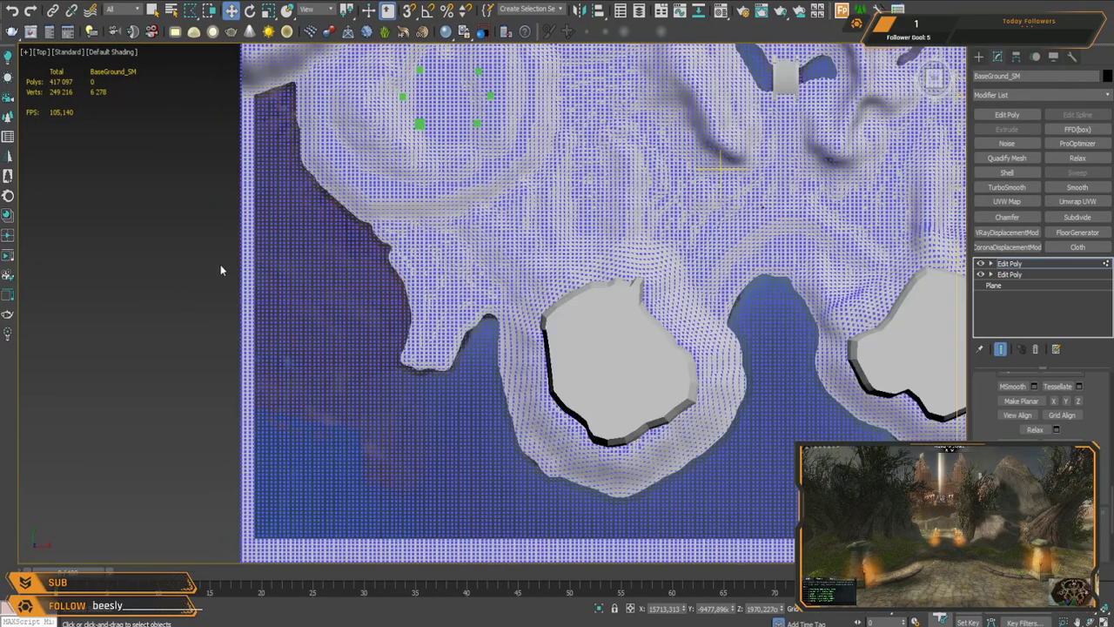
pyautogui.press('q')
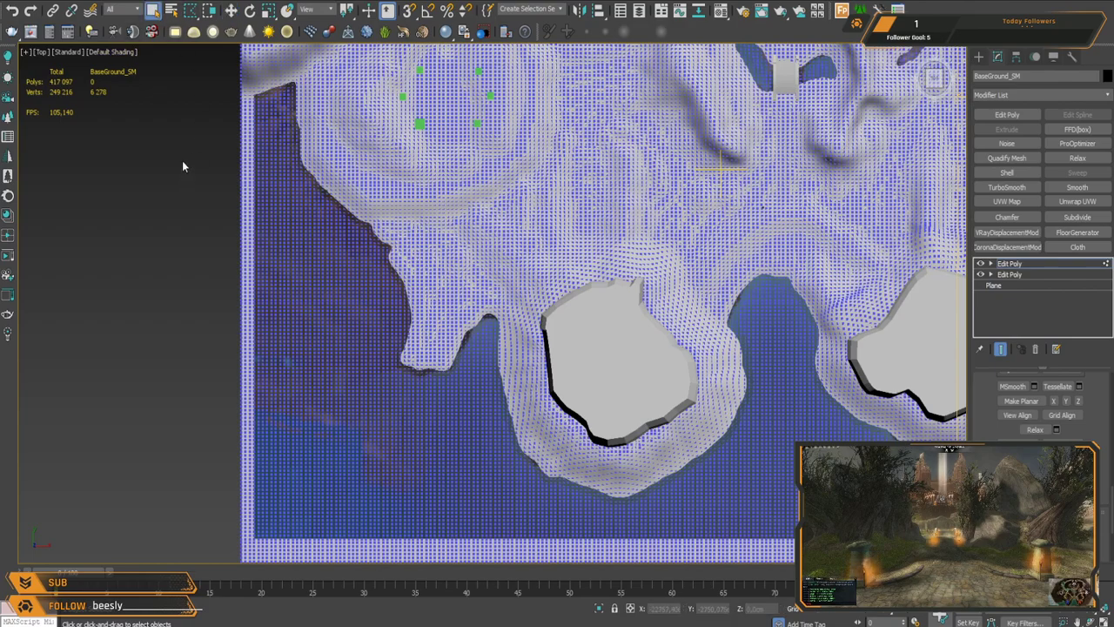
pyautogui.moveTo(177, 120)
pyautogui.mouseDown()
pyautogui.moveTo(215, 99)
pyautogui.moveTo(284, 90)
pyautogui.mouseUp()
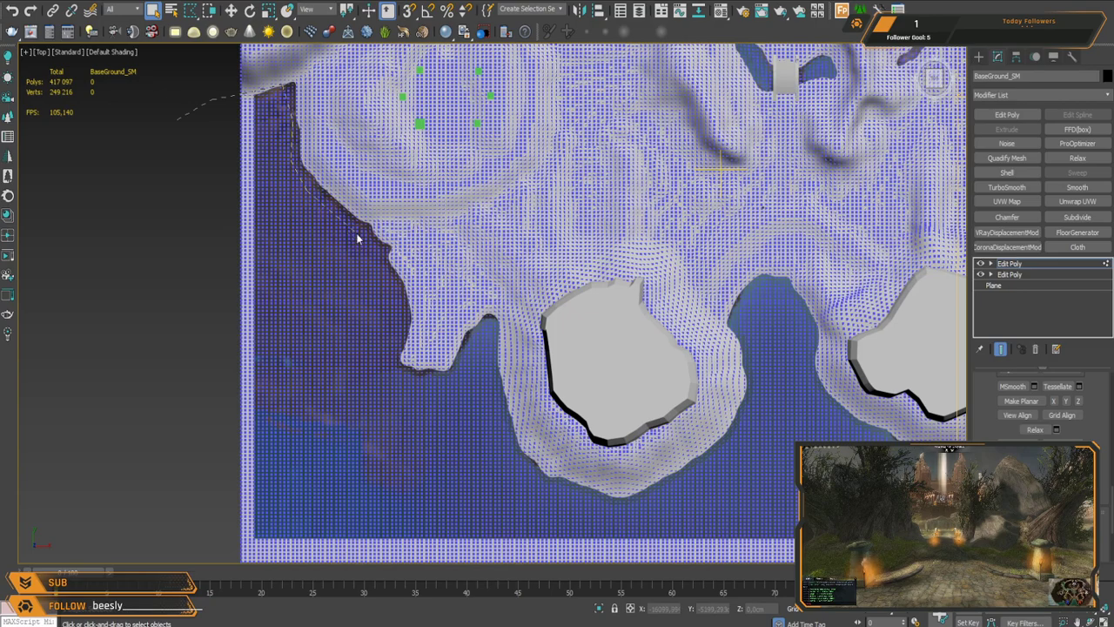
pyautogui.moveTo(357, 237)
pyautogui.mouseDown()
pyautogui.moveTo(428, 243)
pyautogui.moveTo(409, 242)
pyautogui.moveTo(453, 284)
pyautogui.moveTo(454, 320)
pyautogui.moveTo(435, 353)
pyautogui.moveTo(380, 370)
pyautogui.moveTo(334, 426)
pyautogui.moveTo(217, 416)
pyautogui.moveTo(200, 183)
pyautogui.mouseUp()
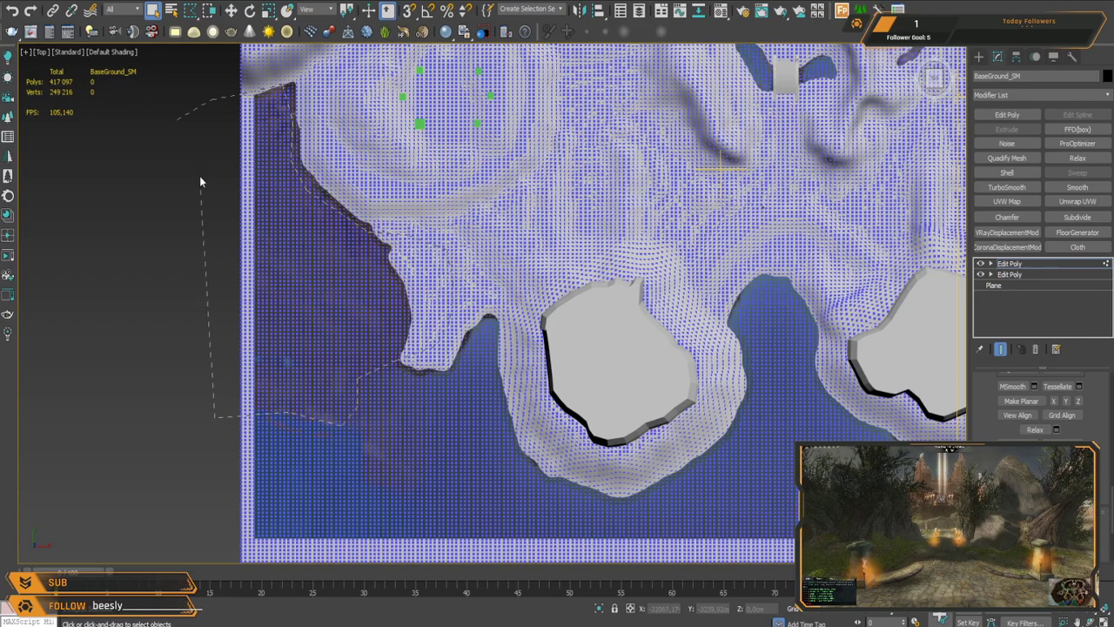
pyautogui.moveTo(176, 120); pyautogui.dragTo(177, 118)
pyautogui.press('p')
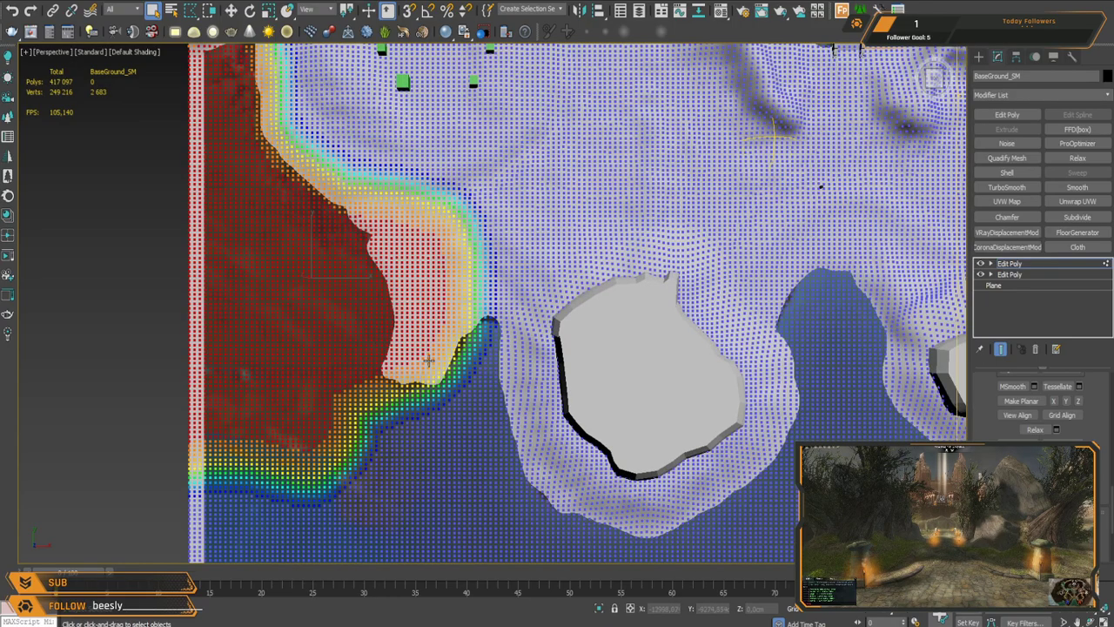
pyautogui.moveTo(428, 362)
pyautogui.keyDown('alt'); pyautogui.mouseDown(button='middle')
pyautogui.moveTo(386, 276)
pyautogui.moveTo(395, 270)
pyautogui.mouseUp(button='middle'); pyautogui.keyUp('alt')
pyautogui.moveTo(551, 294); pyautogui.dragTo(612, 347, button='middle')
pyautogui.press('w')
pyautogui.moveTo(358, 274); pyautogui.dragTo(356, 215)
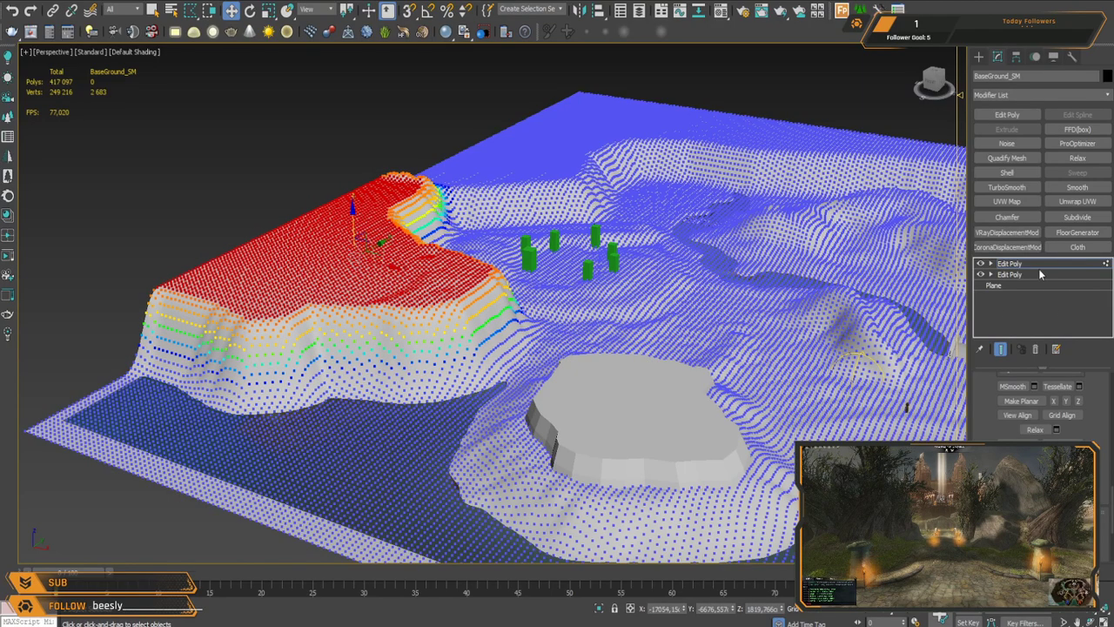
# Step: Leave vertex editing on the ground mesh and save the scene
pyautogui.click(1031, 264)
pyautogui.keyDown('alt'); pyautogui.moveTo(669, 296); pyautogui.dragTo(495, 279, button='middle'); pyautogui.keyUp('alt')
pyautogui.hotkey('ctrl', 's')
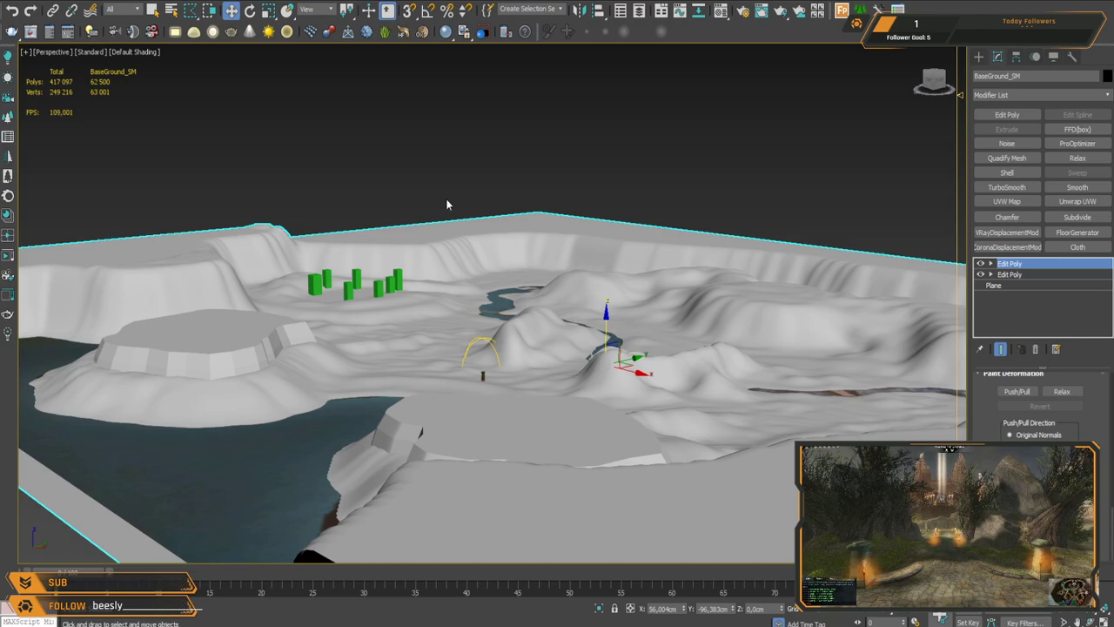
pyautogui.keyDown('alt'); pyautogui.moveTo(449, 203); pyautogui.dragTo(542, 365, button='middle'); pyautogui.keyUp('alt')
pyautogui.press('w')
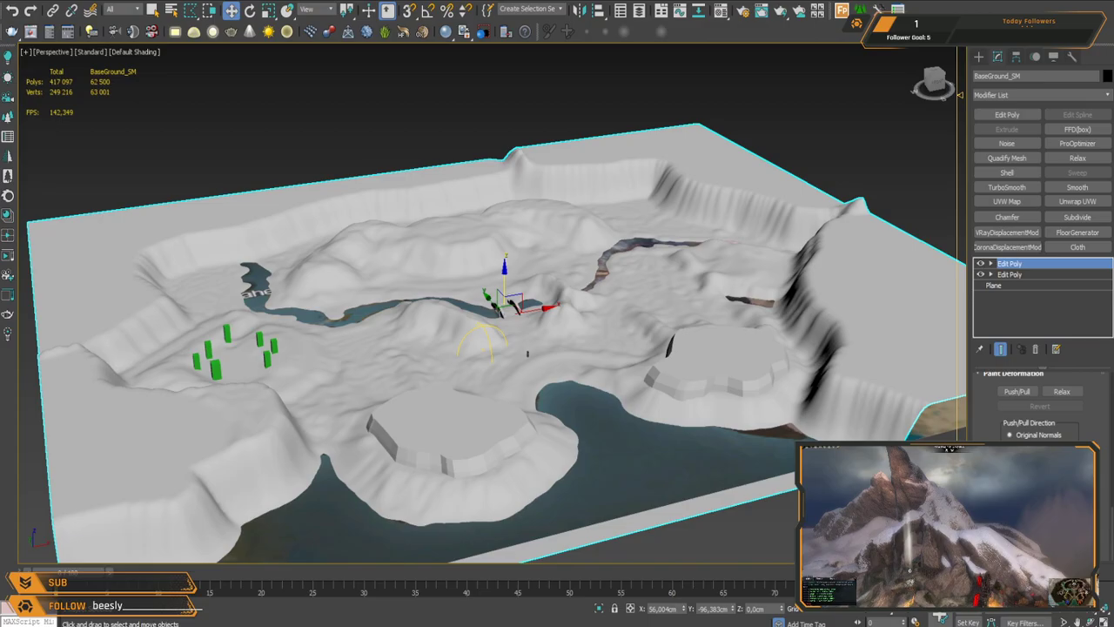
# Step: Examine the raised border cliffs from several angles and return the ground mesh to vertex editing in the top view
pyautogui.moveTo(702, 343)
pyautogui.keyDown('alt'); pyautogui.mouseDown(button='middle')
pyautogui.moveTo(770, 283)
pyautogui.moveTo(702, 339)
pyautogui.mouseUp(button='middle'); pyautogui.keyUp('alt')
pyautogui.scroll(3, 701, 339)
pyautogui.moveTo(766, 300); pyautogui.dragTo(703, 359, button='middle')
pyautogui.press('1')
pyautogui.keyDown('alt'); pyautogui.moveTo(624, 337); pyautogui.dragTo(420, 343, button='middle'); pyautogui.keyUp('alt')
pyautogui.scroll(-3, 419, 343)
pyautogui.keyDown('alt'); pyautogui.moveTo(627, 259); pyautogui.dragTo(262, 320, button='middle'); pyautogui.keyUp('alt')
pyautogui.press('t')
pyautogui.scroll(-2, 261, 320)
pyautogui.moveTo(558, 288); pyautogui.dragTo(473, 297, button='middle')
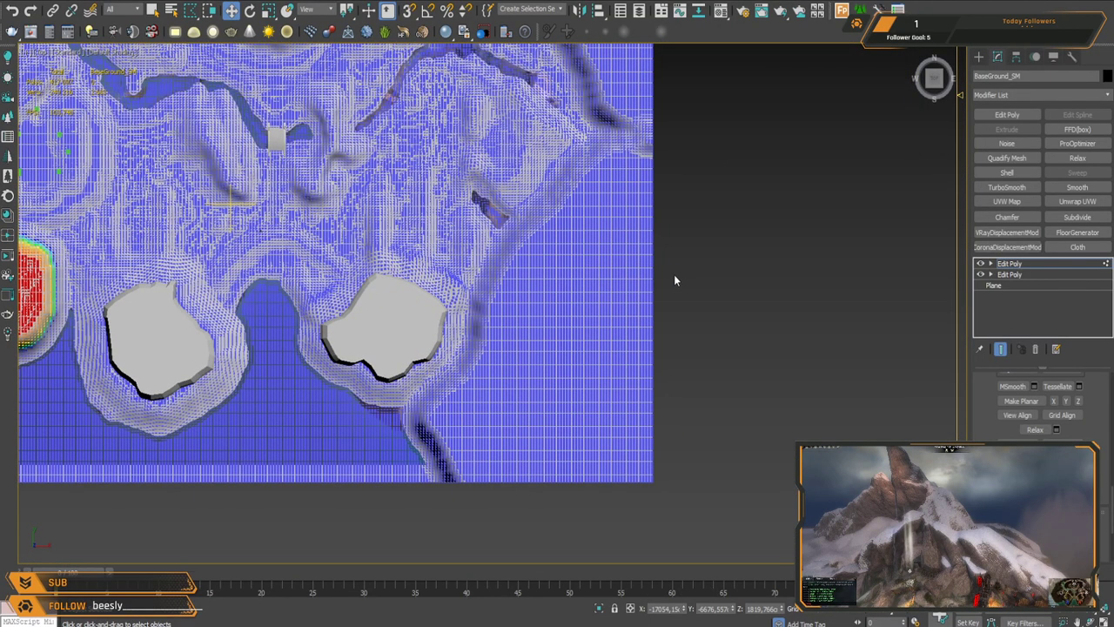
# Step: Lasso the vertices inside the raised southeastern plateau with the plain selection tool
pyautogui.click(626, 242)
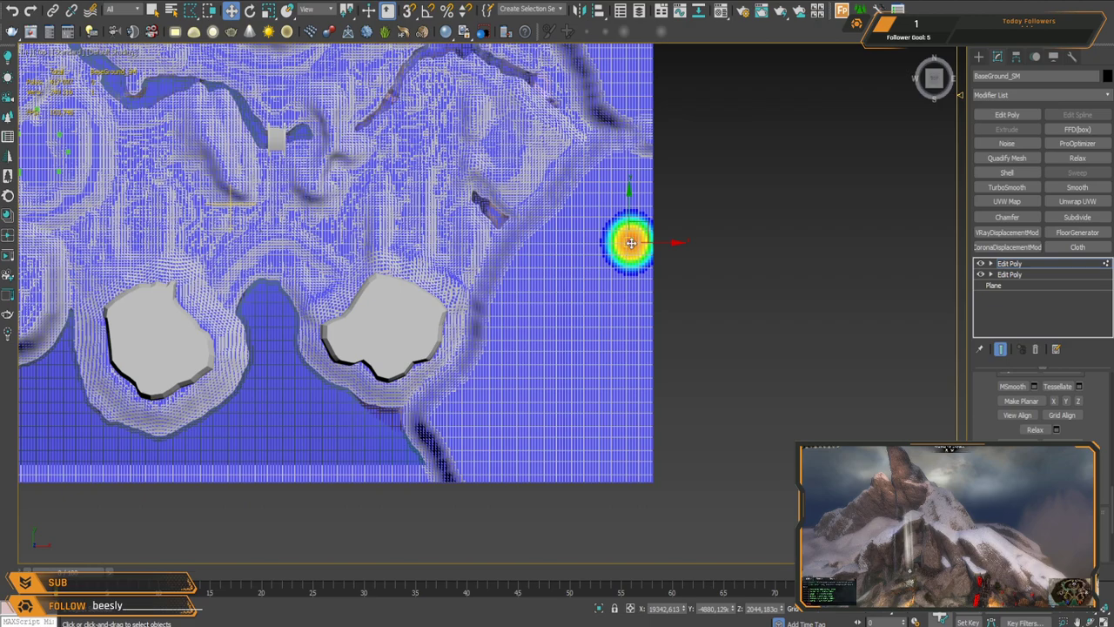
pyautogui.click(617, 238)
pyautogui.click(628, 242)
pyautogui.click(153, 11)
pyautogui.click(623, 246)
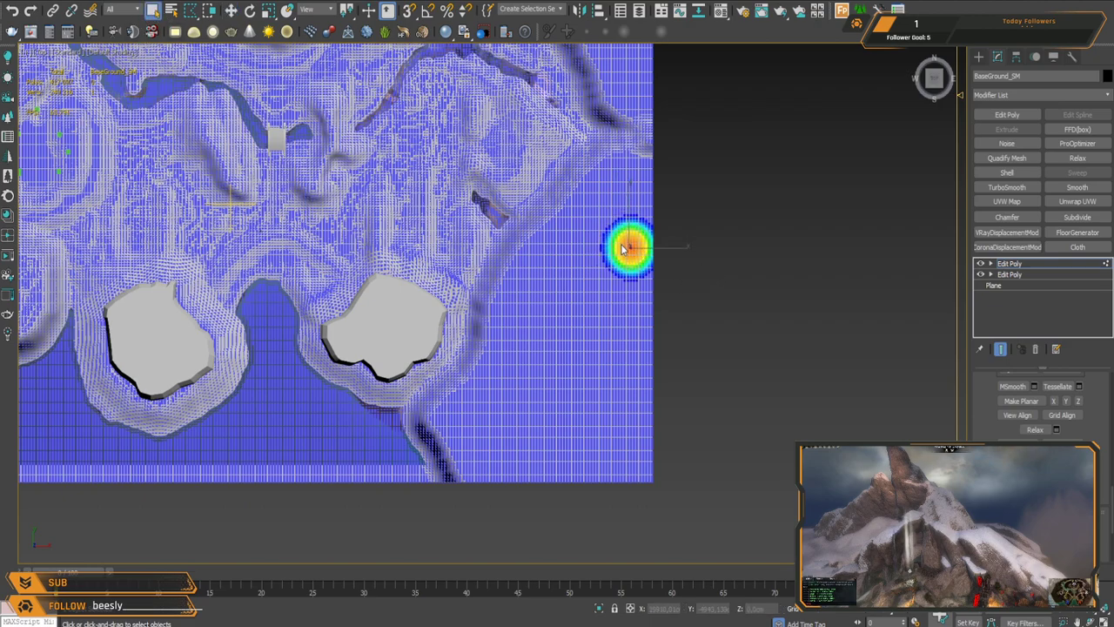
pyautogui.moveTo(631, 257); pyautogui.dragTo(640, 321)
pyautogui.moveTo(632, 249); pyautogui.dragTo(644, 283)
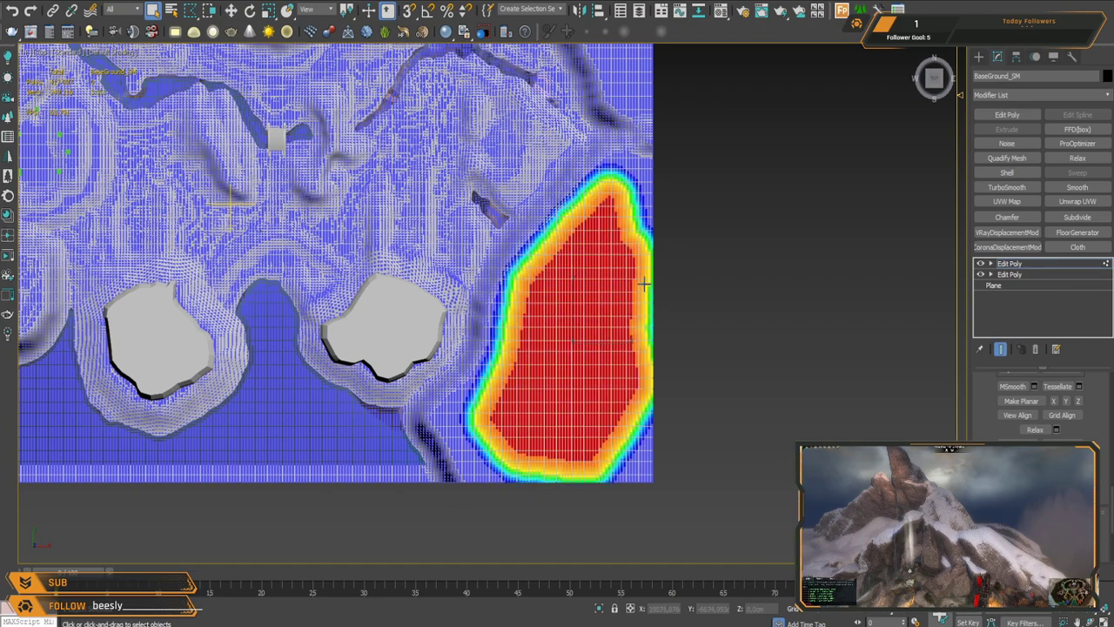
pyautogui.scroll(-5, 597, 291)
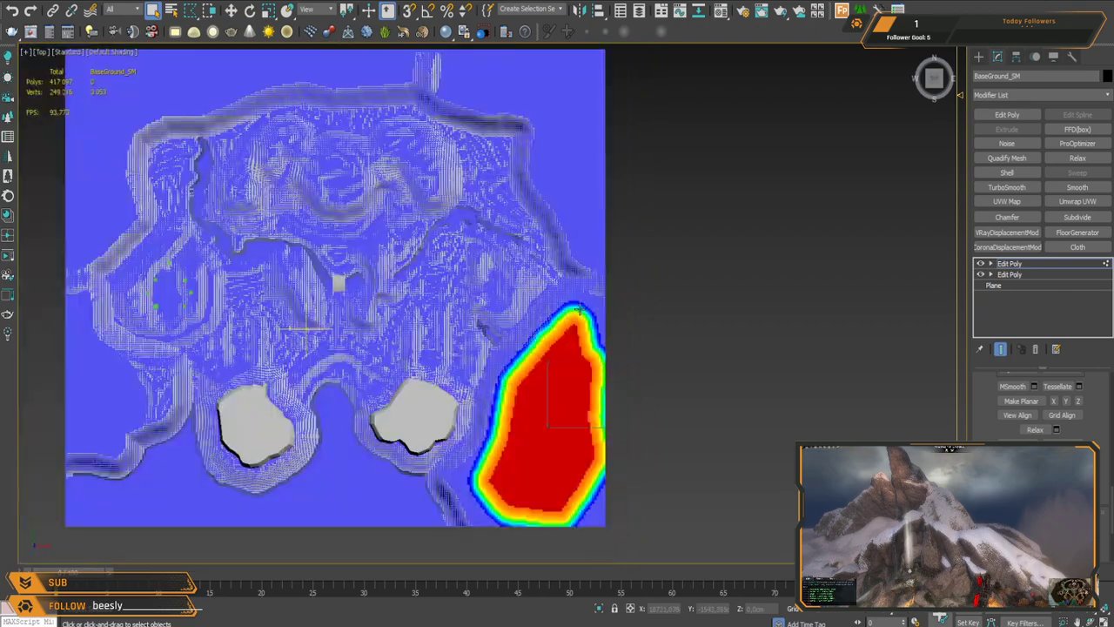
pyautogui.click(576, 100)
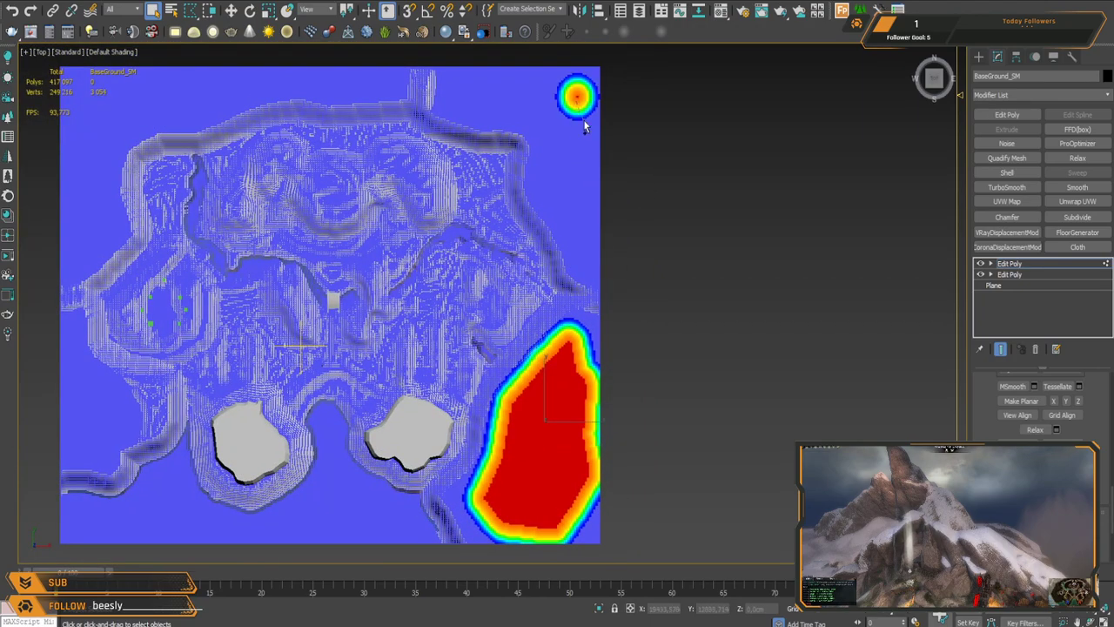
pyautogui.moveTo(585, 122)
pyautogui.mouseDown()
pyautogui.moveTo(597, 178)
pyautogui.moveTo(590, 260)
pyautogui.mouseUp()
pyautogui.moveTo(547, 84); pyautogui.dragTo(574, 104)
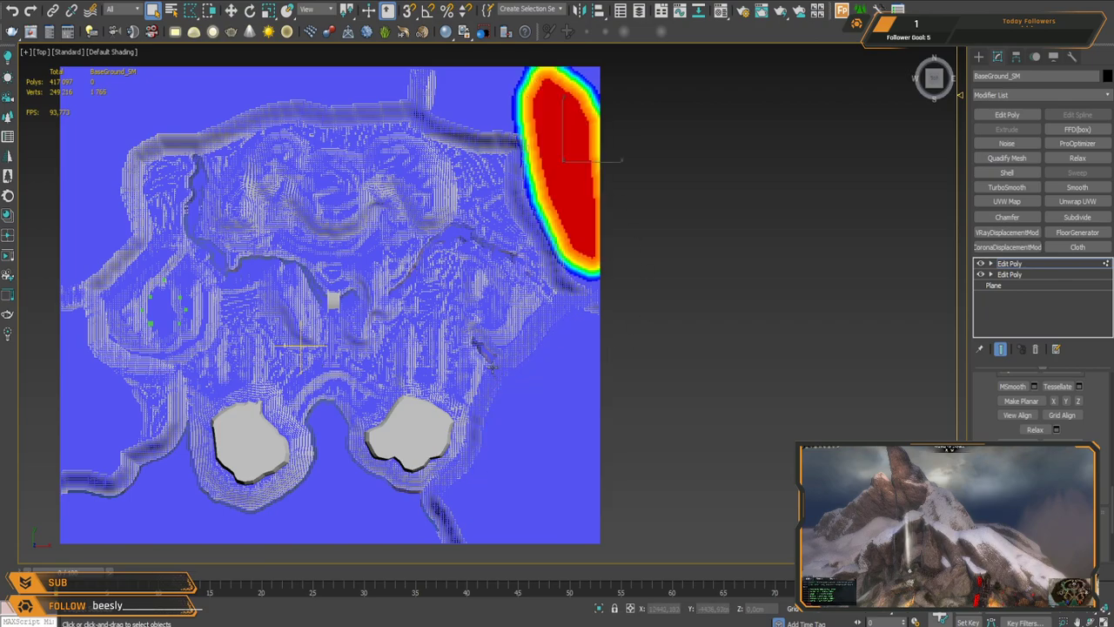
pyautogui.hotkey('ctrl', 'z')
pyautogui.moveTo(553, 118); pyautogui.dragTo(638, 178)
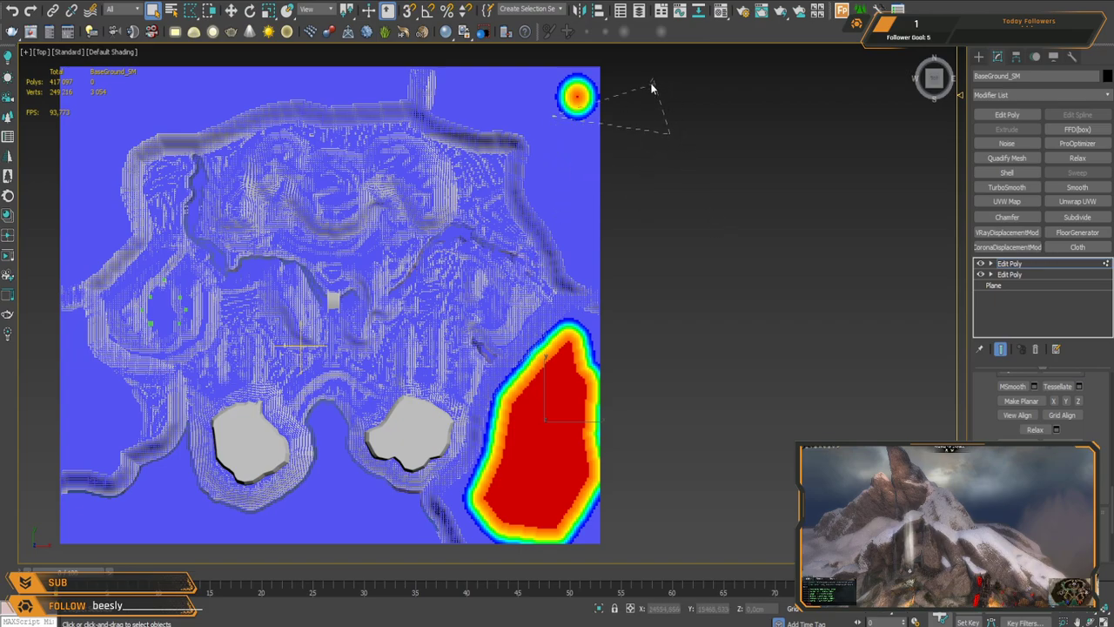
pyautogui.moveTo(661, 103); pyautogui.dragTo(652, 82)
pyautogui.hotkey('ctrl', 'z')
pyautogui.hotkey('ctrl', 'z')
# Step: Hide the edged faces and raise the selected southeastern plateau vertices to about Z 2721 cm in the perspective view
pyautogui.press('p')
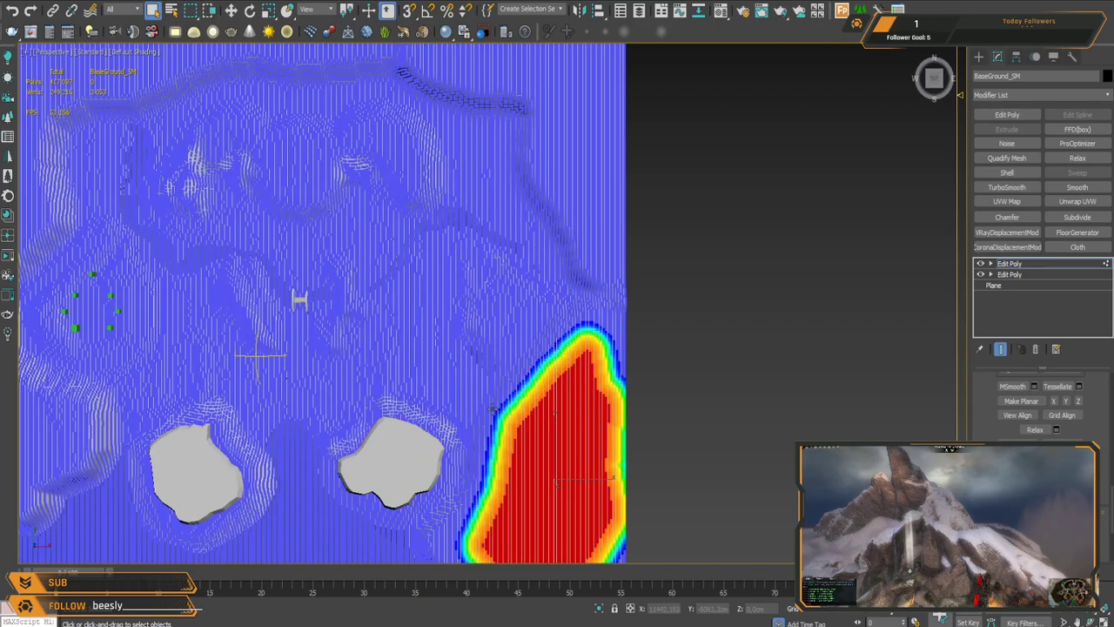
pyautogui.keyDown('alt'); pyautogui.moveTo(493, 413); pyautogui.dragTo(576, 353, button='middle'); pyautogui.keyUp('alt')
pyautogui.scroll(4, 576, 353)
pyautogui.press('F4')
pyautogui.press('w')
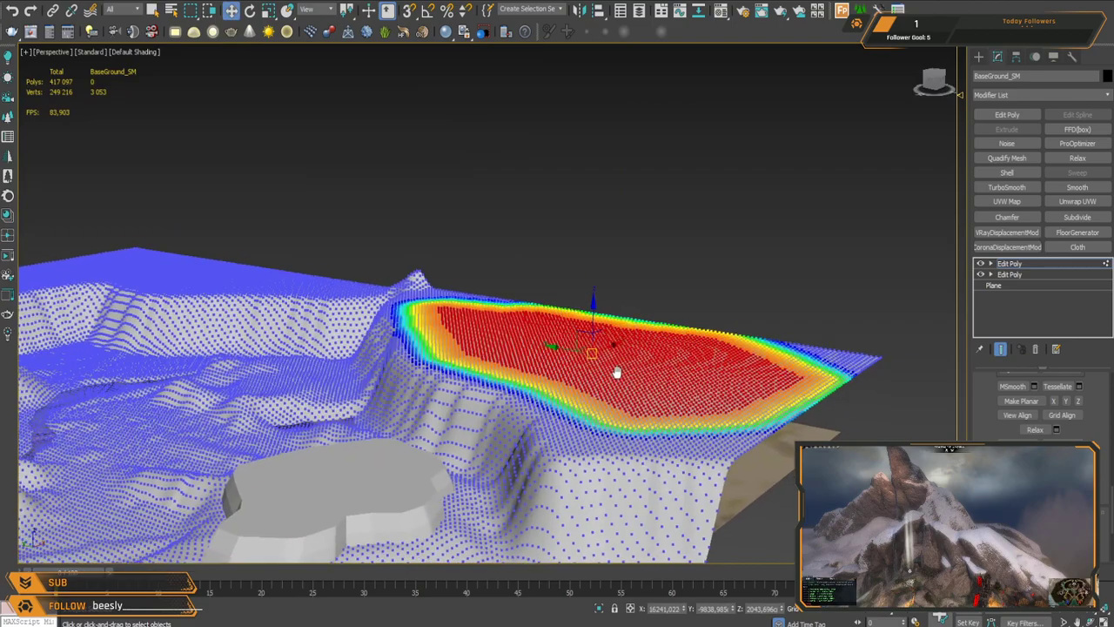
pyautogui.press('F4')
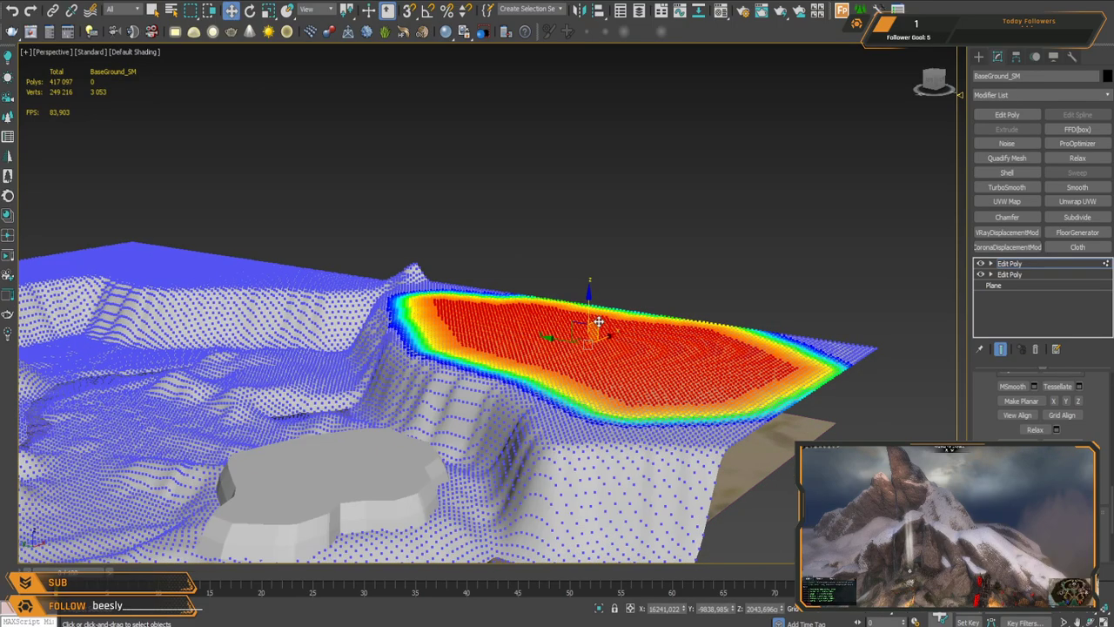
pyautogui.keyDown('alt'); pyautogui.moveTo(565, 393); pyautogui.dragTo(603, 376, button='middle'); pyautogui.keyUp('alt')
pyautogui.moveTo(590, 318); pyautogui.dragTo(592, 279)
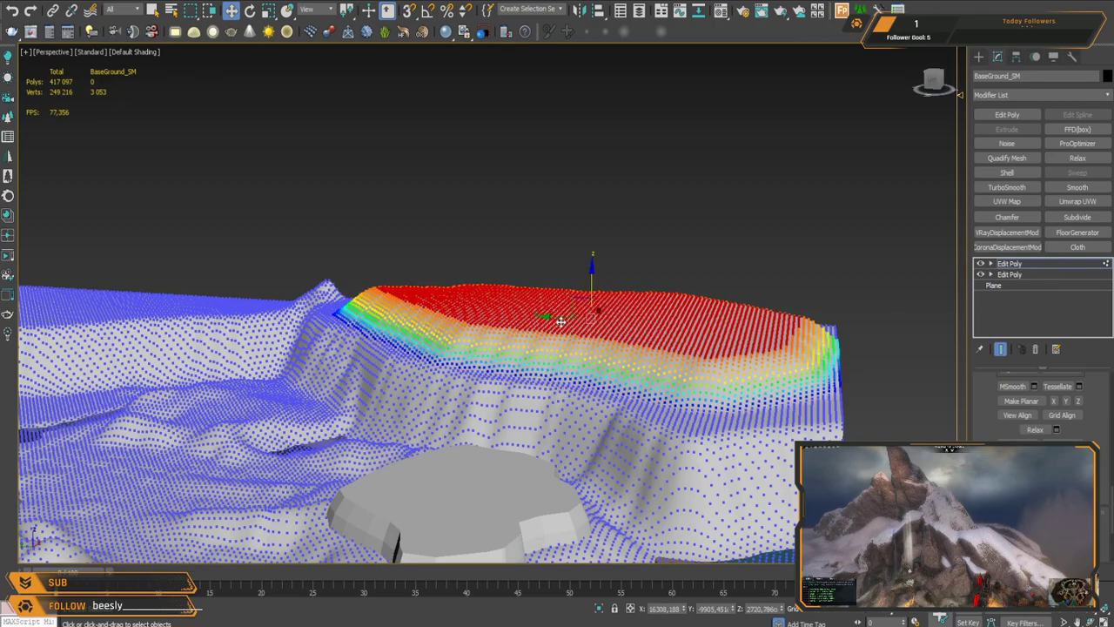
# Step: Deselect a strip across the middle of the southeastern plateau and raise the remaining vertices to about Z 3904 cm
pyautogui.keyDown('alt'); pyautogui.moveTo(615, 353); pyautogui.dragTo(616, 354); pyautogui.keyUp('alt')
pyautogui.moveTo(592, 268); pyautogui.dragTo(632, 319)
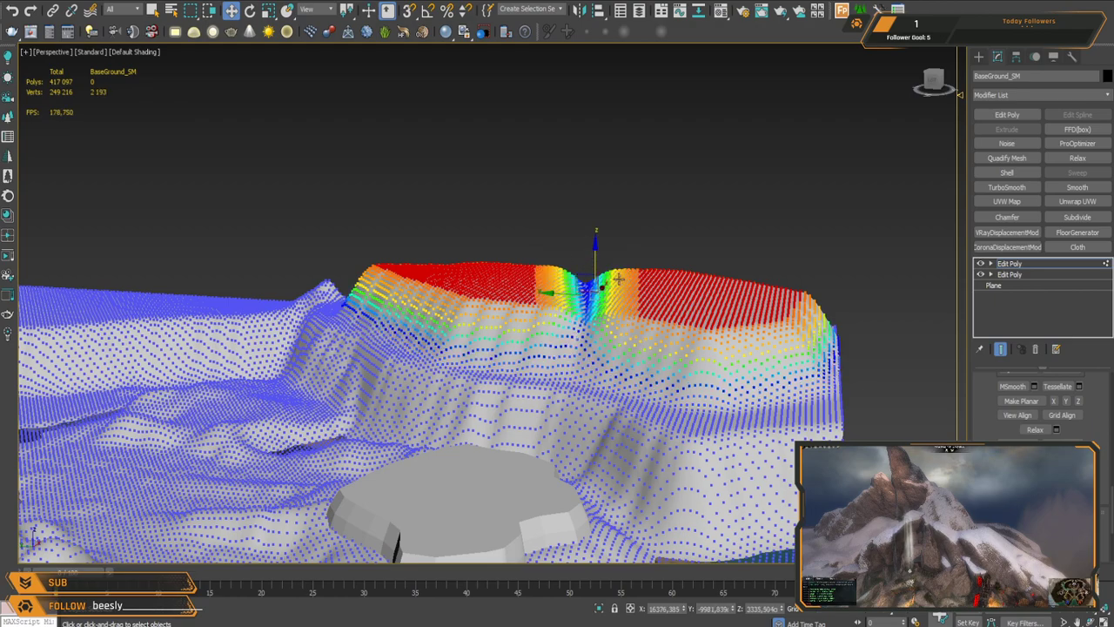
pyautogui.moveTo(595, 249); pyautogui.dragTo(597, 225)
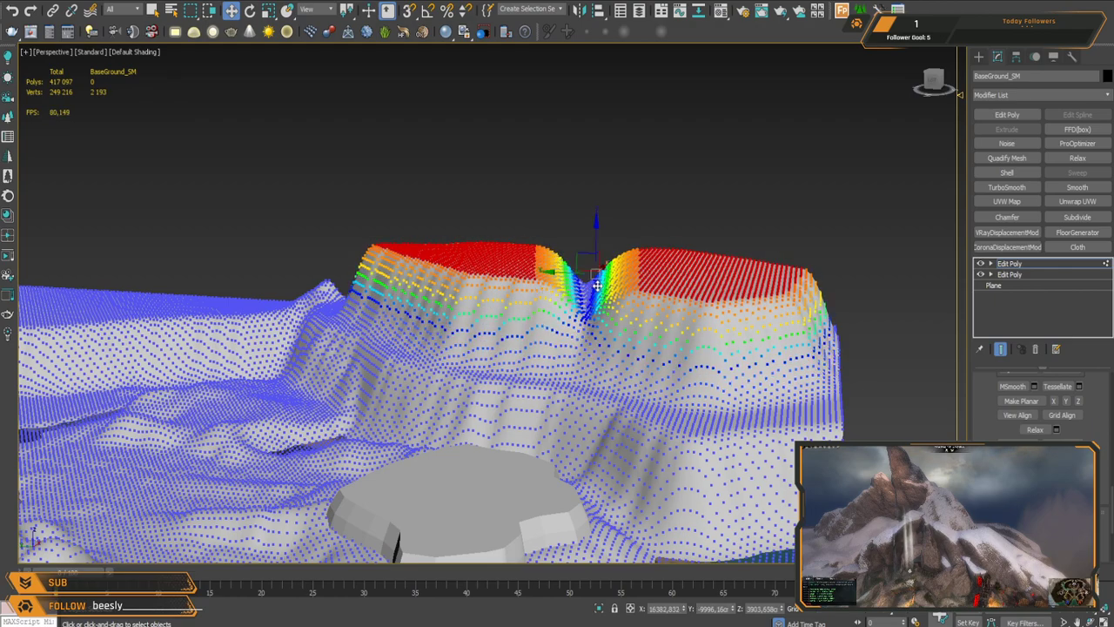
pyautogui.keyDown('alt'); pyautogui.moveTo(575, 272); pyautogui.dragTo(606, 286, button='middle'); pyautogui.keyUp('alt')
pyautogui.keyDown('alt'); pyautogui.moveTo(550, 200); pyautogui.dragTo(545, 222, button='middle'); pyautogui.keyUp('alt')
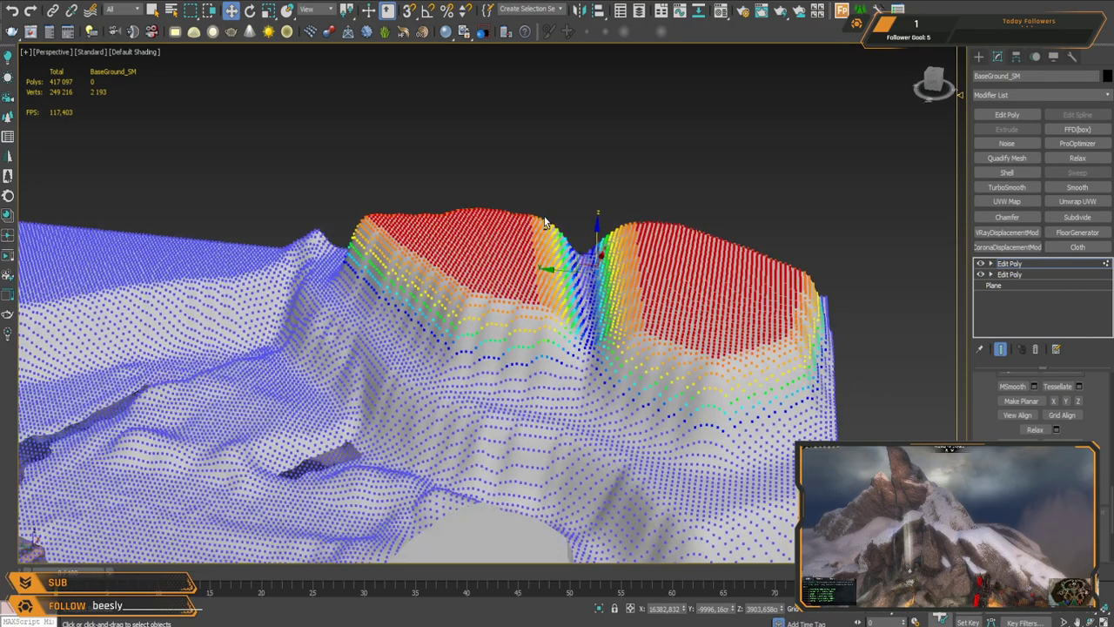
# Step: Select a rectangular patch of vertices on top of the plateau's northern part in the top view
pyautogui.keyDown('alt'); pyautogui.moveTo(563, 325); pyautogui.dragTo(602, 304, button='middle'); pyautogui.keyUp('alt')
pyautogui.press('t')
pyautogui.scroll(6, 548, 400)
pyautogui.moveTo(543, 398); pyautogui.dragTo(507, 281, button='middle')
pyautogui.click(775, 322)
pyautogui.moveTo(480, 284); pyautogui.dragTo(591, 373)
pyautogui.moveTo(602, 405); pyautogui.dragTo(603, 411)
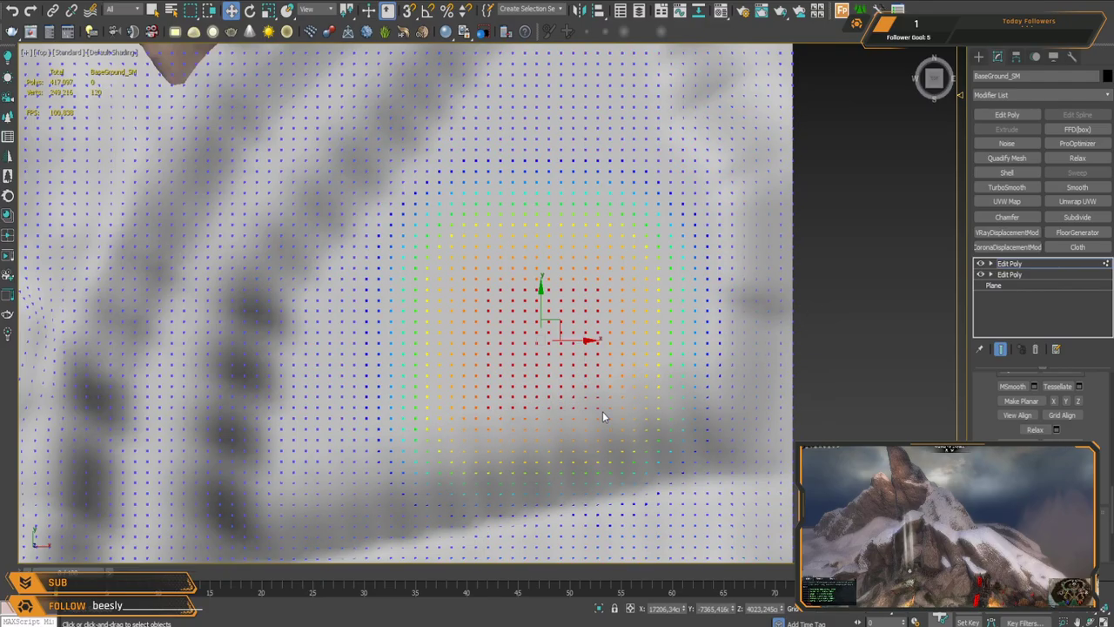
# Step: Try to raise the selected patch into a steep peak about Z 6462 cm high and narrow its top by scaling
pyautogui.press('p')
pyautogui.keyDown('alt'); pyautogui.moveTo(561, 385); pyautogui.dragTo(640, 287, button='middle'); pyautogui.keyUp('alt')
pyautogui.moveTo(570, 329); pyautogui.dragTo(568, 290)
pyautogui.keyDown('alt'); pyautogui.moveTo(571, 264); pyautogui.dragTo(574, 298, button='middle'); pyautogui.keyUp('alt')
pyautogui.press('r')
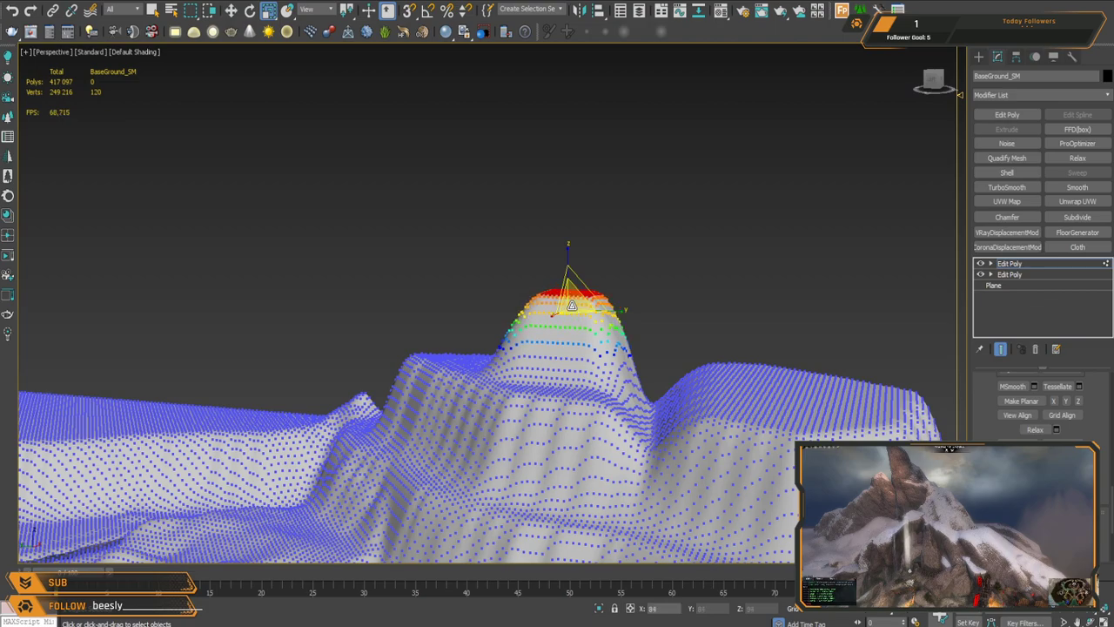
pyautogui.press('w')
pyautogui.press('r')
pyautogui.keyDown('alt'); pyautogui.moveTo(568, 252); pyautogui.dragTo(554, 169, button='middle'); pyautogui.keyUp('alt')
pyautogui.press('w')
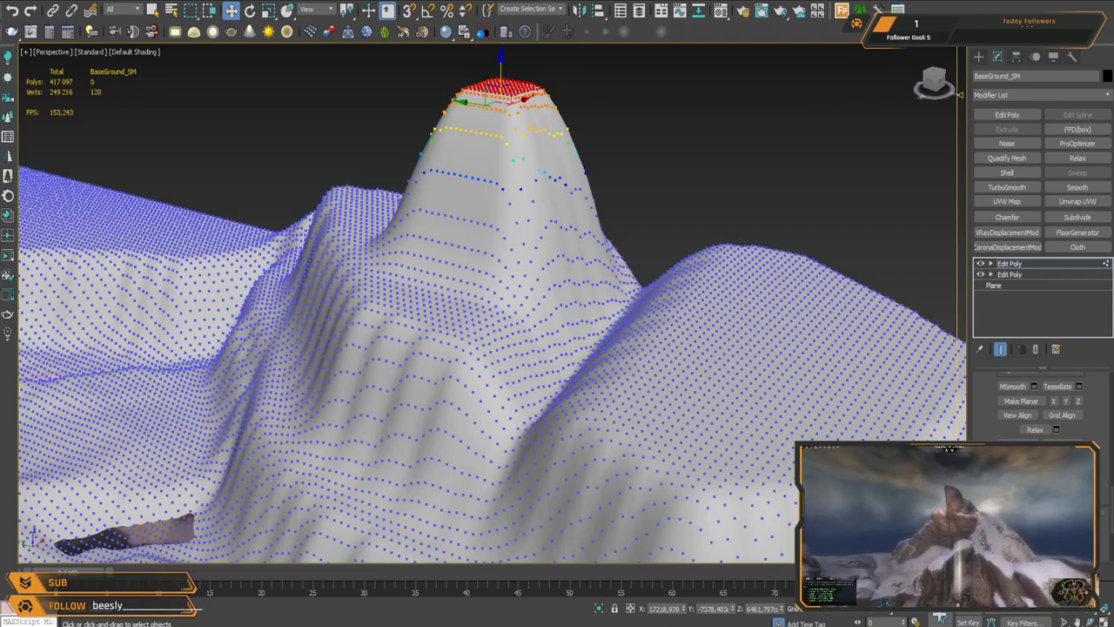
pyautogui.keyDown('alt'); pyautogui.moveTo(578, 155); pyautogui.dragTo(631, 374, button='middle'); pyautogui.keyUp('alt')
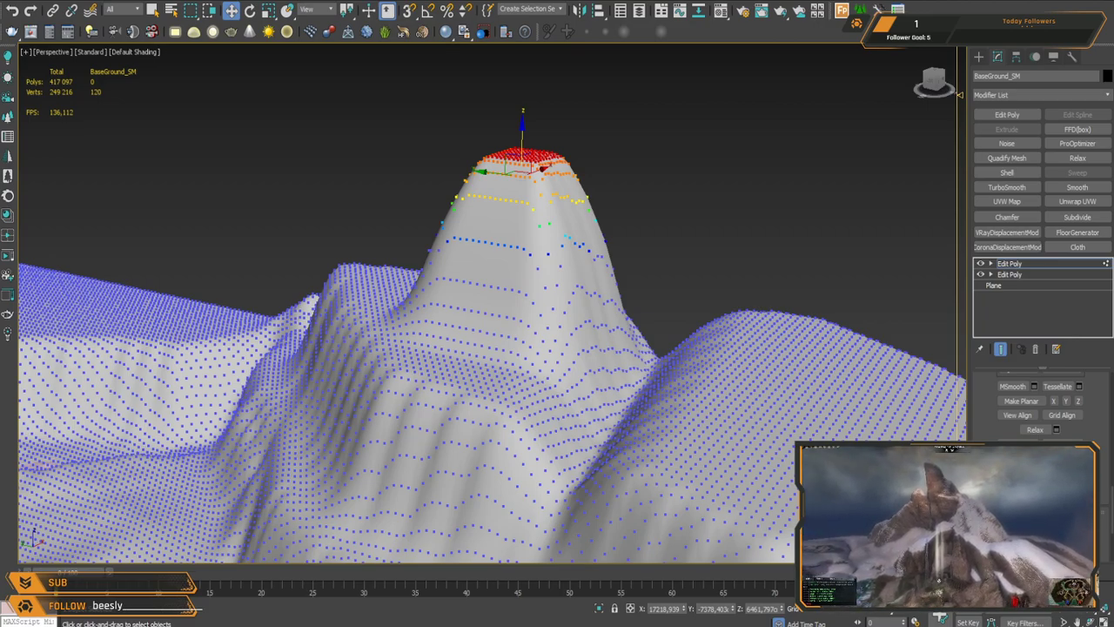
pyautogui.keyDown('alt'); pyautogui.moveTo(674, 343); pyautogui.dragTo(670, 318, button='middle'); pyautogui.keyUp('alt')
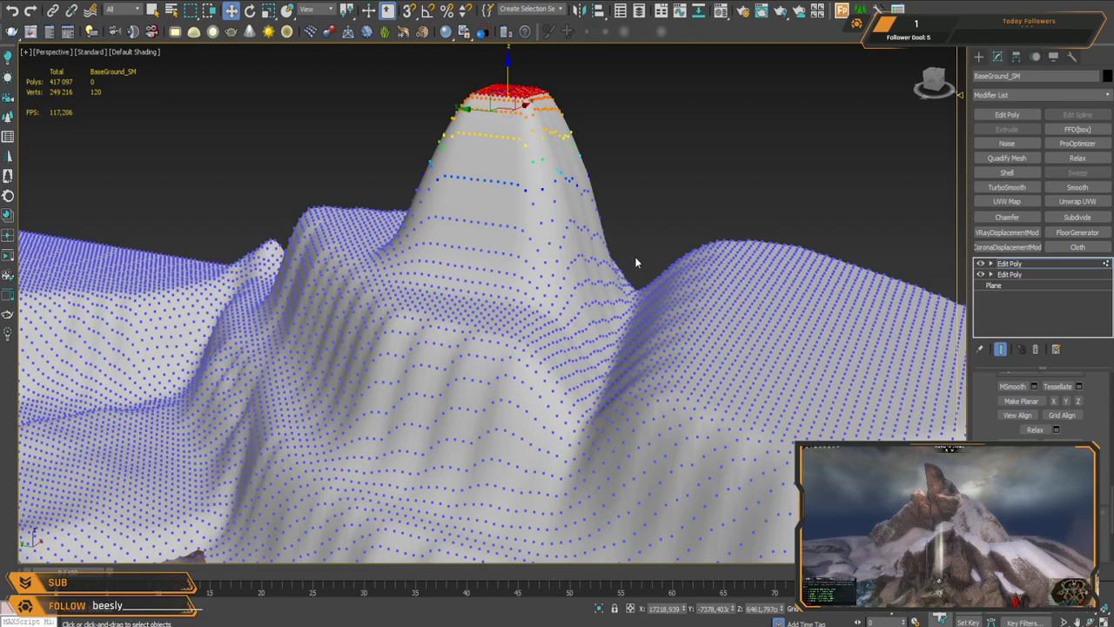
# Step: Undo the moves and scalings that formed the steep peak from the selected patch
pyautogui.hotkey('ctrl', 'z')
pyautogui.hotkey('ctrl', 'z')
pyautogui.hotkey('ctrl', 'z')
pyautogui.hotkey('ctrl', 'z')
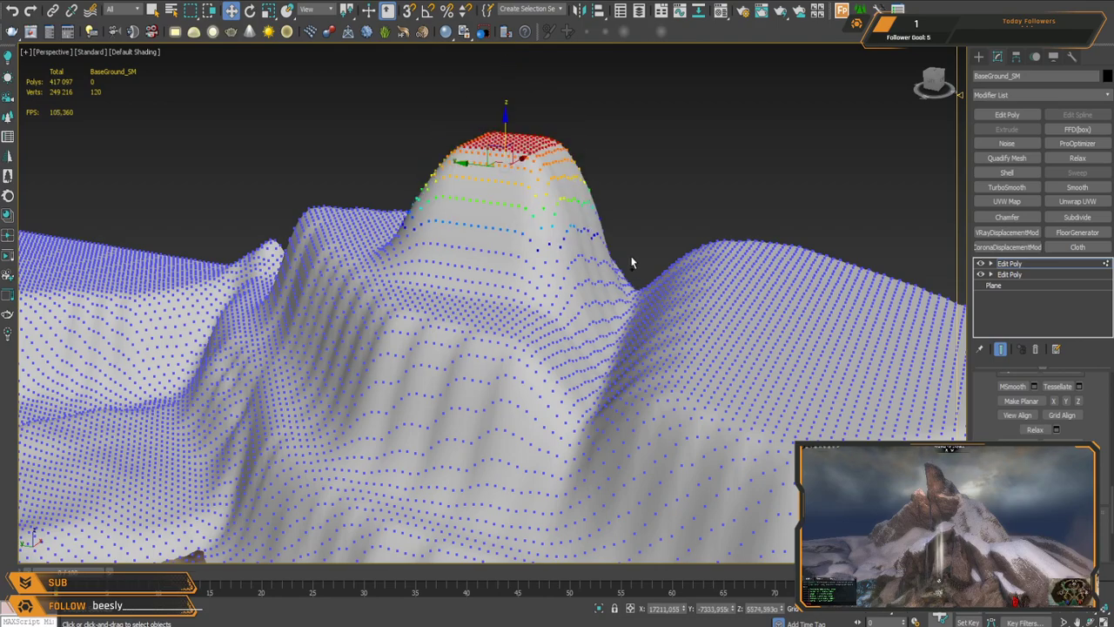
pyautogui.hotkey('ctrl', 'z')
pyautogui.hotkey('ctrl', 'z')
pyautogui.hotkey('ctrl', 'z')
pyautogui.keyDown('alt'); pyautogui.moveTo(639, 307); pyautogui.dragTo(623, 326, button='middle'); pyautogui.keyUp('alt')
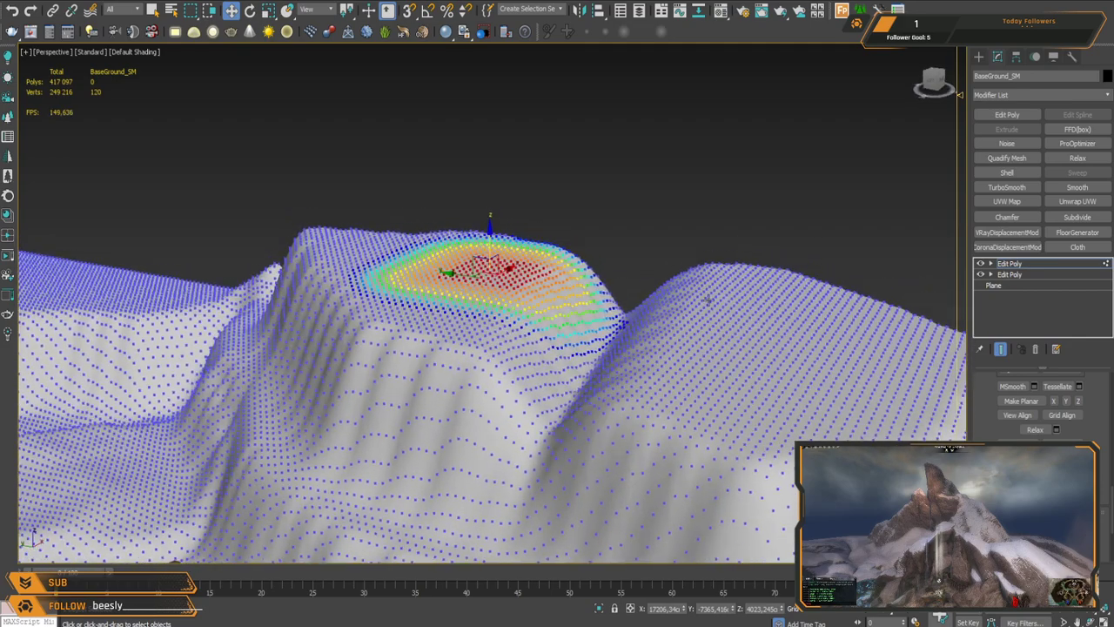
# Step: Leave vertex editing and raise a small bump on the plateau's northern part with Push/Pull paint deformation
pyautogui.click(1009, 264)
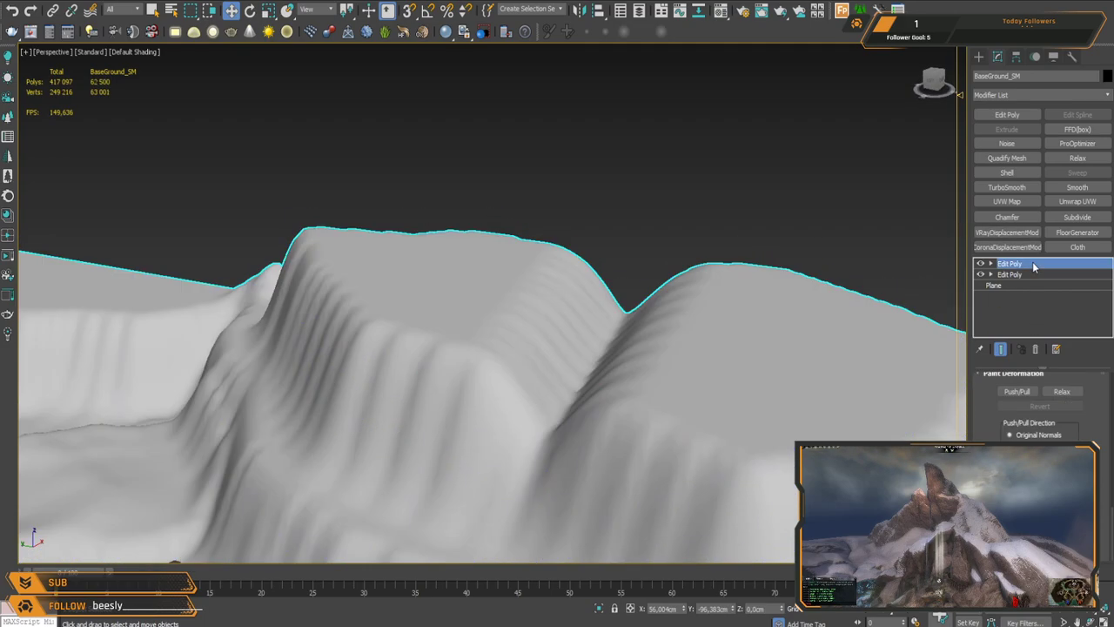
pyautogui.click(1016, 392)
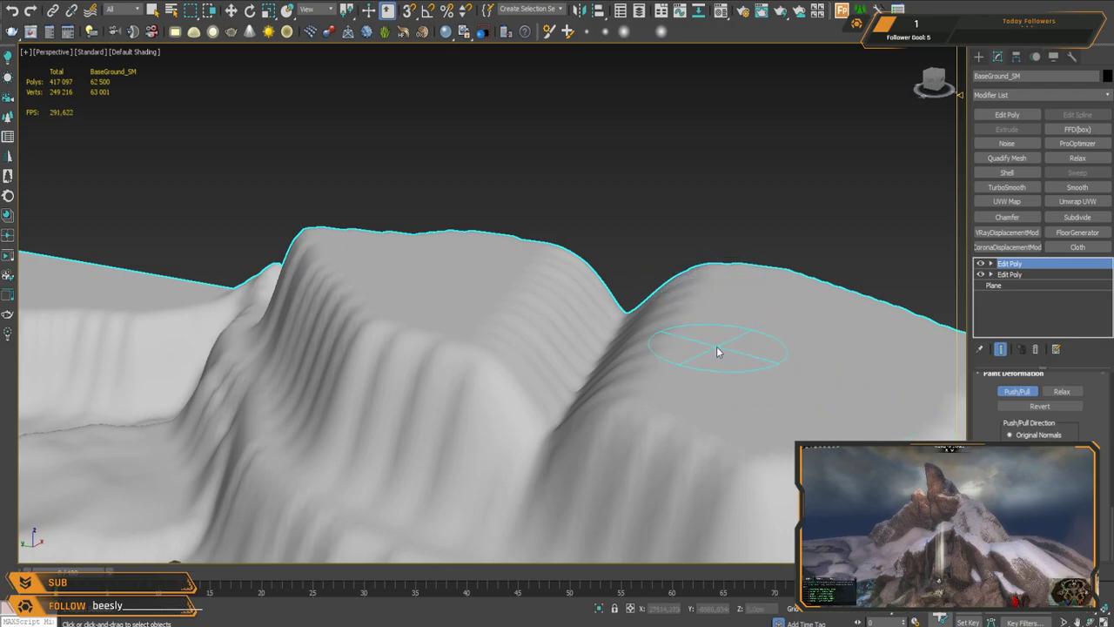
pyautogui.click(490, 283)
pyautogui.moveTo(602, 341)
pyautogui.keyDown('alt'); pyautogui.mouseDown(button='middle')
pyautogui.moveTo(591, 312)
pyautogui.moveTo(604, 406)
pyautogui.moveTo(580, 381)
pyautogui.moveTo(566, 331)
pyautogui.moveTo(601, 320)
pyautogui.moveTo(605, 211)
pyautogui.moveTo(646, 204)
pyautogui.moveTo(679, 251)
pyautogui.moveTo(676, 241)
pyautogui.moveTo(556, 323)
pyautogui.moveTo(593, 353)
pyautogui.mouseUp(button='middle'); pyautogui.keyUp('alt')
pyautogui.scroll(-4, 607, 344)
pyautogui.moveTo(452, 258); pyautogui.dragTo(485, 303, button='middle')
pyautogui.moveTo(492, 266); pyautogui.dragTo(528, 317, button='middle')
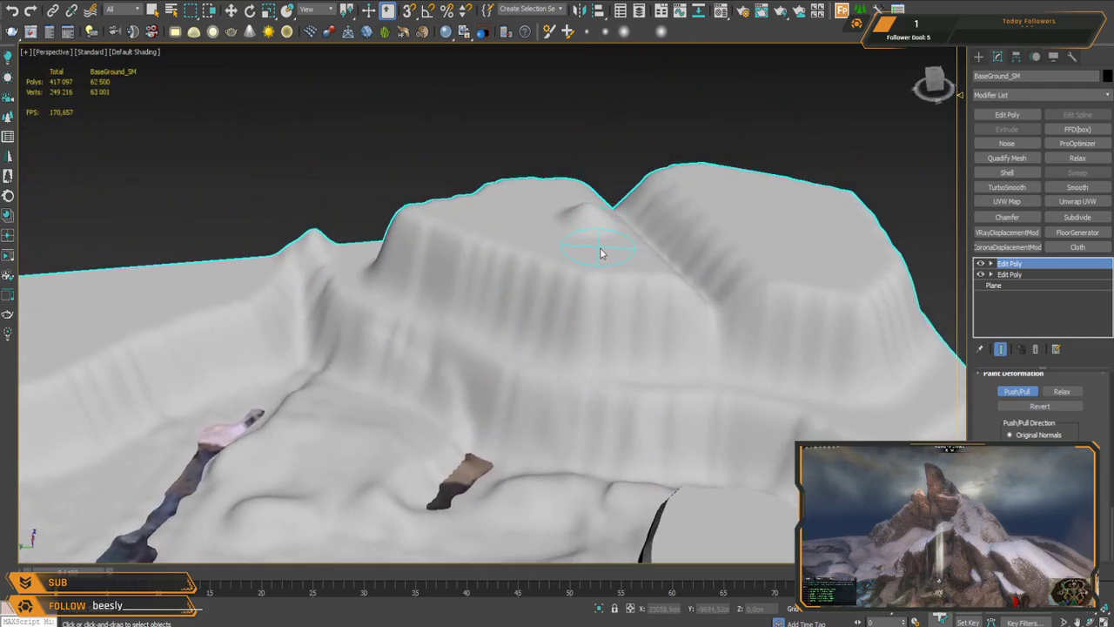
# Step: Paint more Push/Pull strokes to build the bump into a peak with a ridge running down to the gully
pyautogui.moveTo(590, 244)
pyautogui.keyDown('alt'); pyautogui.mouseDown(button='middle')
pyautogui.moveTo(613, 238)
pyautogui.moveTo(601, 252)
pyautogui.mouseUp(button='middle'); pyautogui.keyUp('alt')
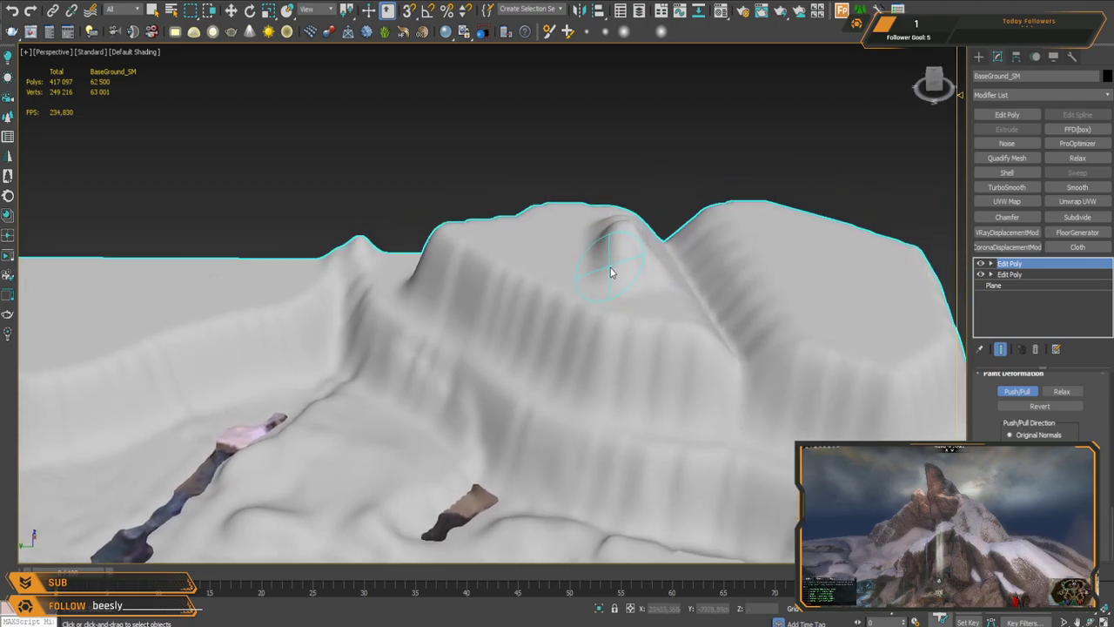
pyautogui.moveTo(599, 246)
pyautogui.mouseDown()
pyautogui.moveTo(636, 283)
pyautogui.moveTo(649, 278)
pyautogui.mouseUp()
pyautogui.moveTo(664, 276)
pyautogui.keyDown('alt'); pyautogui.mouseDown(button='middle')
pyautogui.moveTo(647, 281)
pyautogui.moveTo(570, 228)
pyautogui.mouseUp(button='middle'); pyautogui.keyUp('alt')
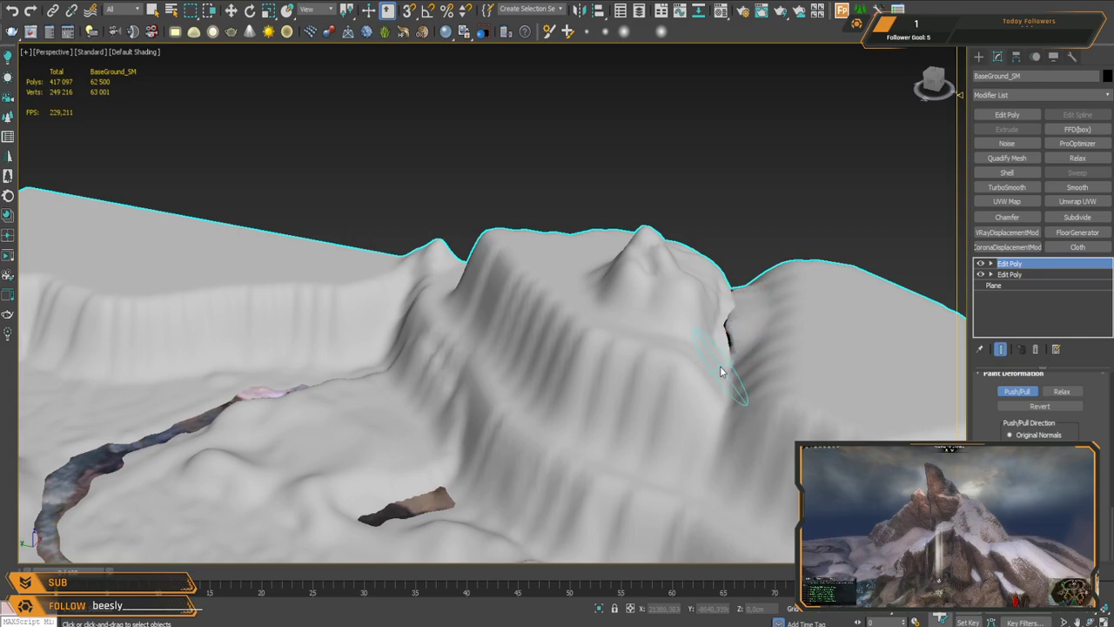
pyautogui.moveTo(730, 318)
pyautogui.mouseDown()
pyautogui.moveTo(738, 335)
pyautogui.moveTo(719, 300)
pyautogui.moveTo(734, 309)
pyautogui.mouseUp()
pyautogui.moveTo(689, 284); pyautogui.dragTo(622, 290, button='middle')
# Step: Try to smooth the overlapping folds between the new peak and the gully with Relax paint strokes
pyautogui.click(1048, 396)
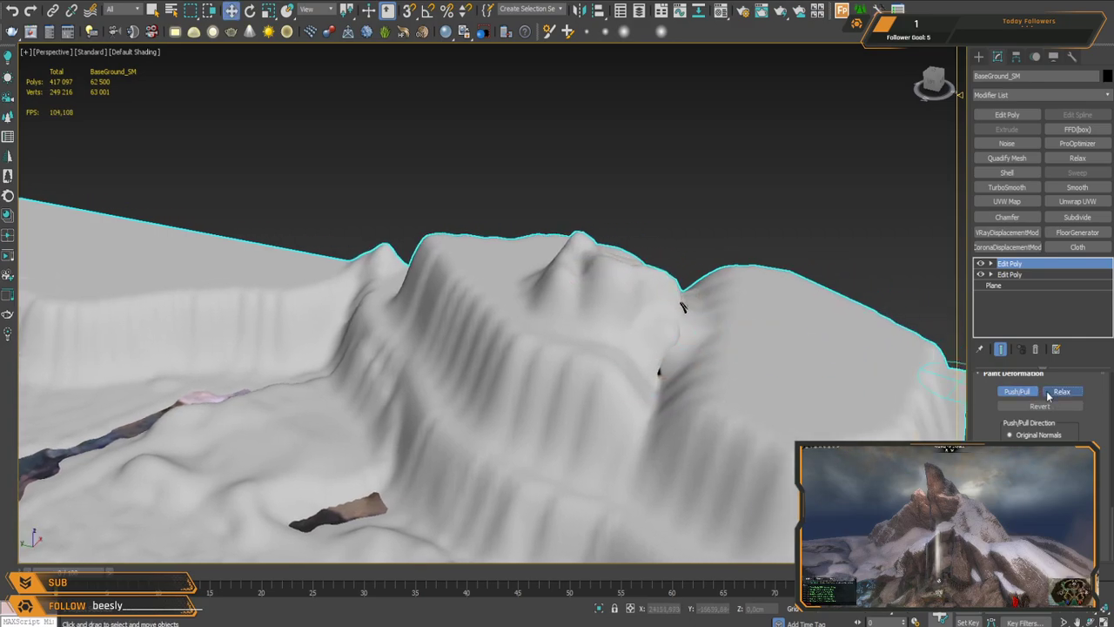
pyautogui.click(1049, 392)
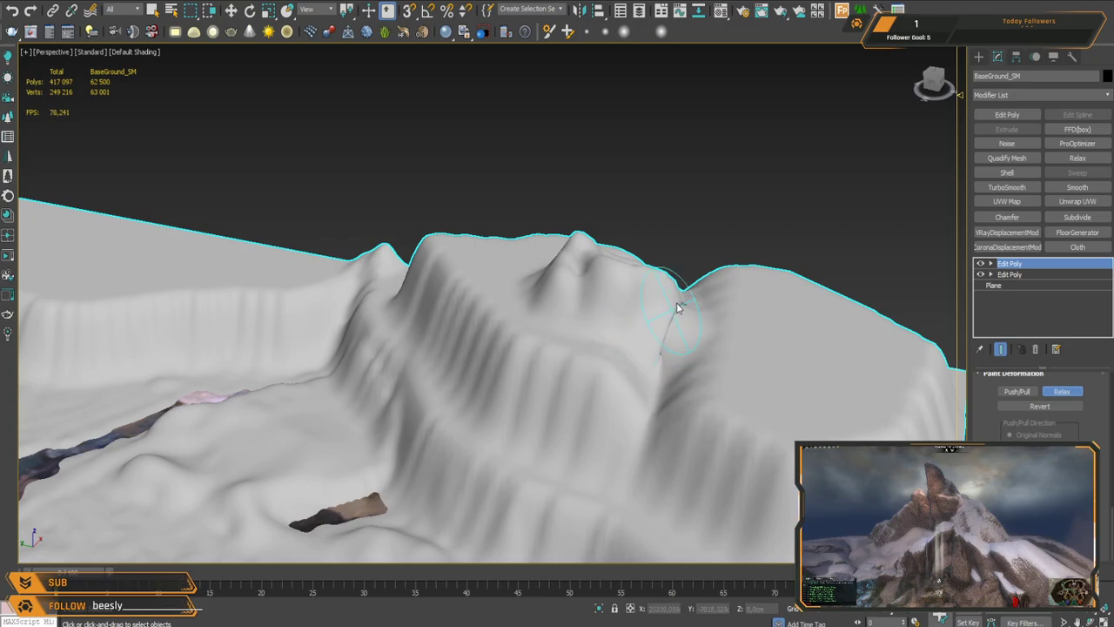
pyautogui.moveTo(648, 359); pyautogui.dragTo(671, 321)
pyautogui.scroll(4, 699, 323)
pyautogui.keyDown('alt'); pyautogui.moveTo(699, 323); pyautogui.dragTo(545, 216, button='middle'); pyautogui.keyUp('alt')
pyautogui.scroll(-2, 557, 228)
pyautogui.moveTo(574, 240); pyautogui.dragTo(605, 244)
# Step: Undo the Relax strokes and the last Push/Pull strokes along the slope beside the gully
pyautogui.hotkey('ctrl', 'z')
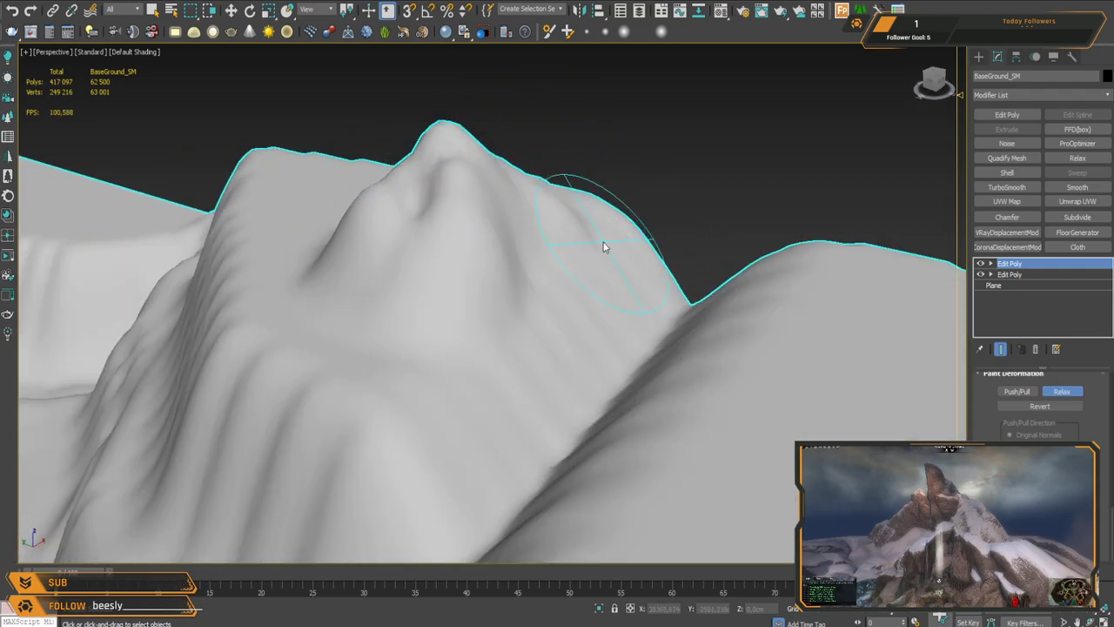
pyautogui.moveTo(586, 265); pyautogui.dragTo(594, 264, button='middle')
pyautogui.click(31, 11)
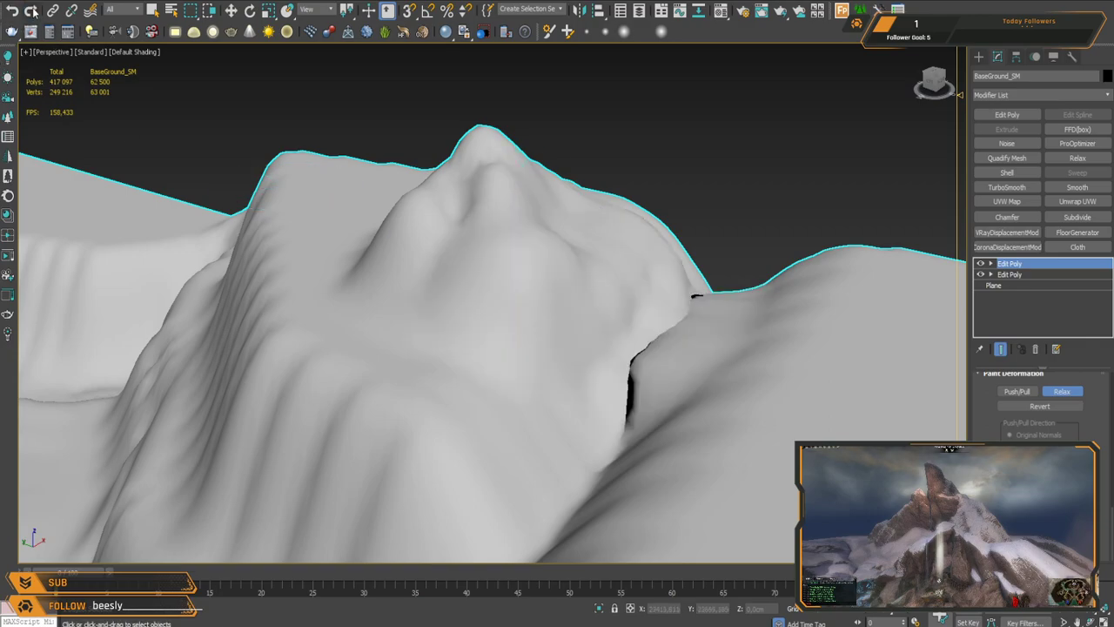
pyautogui.hotkey('ctrl', 'z')
pyautogui.moveTo(667, 354)
pyautogui.keyDown('alt'); pyautogui.mouseDown(button='middle')
pyautogui.moveTo(636, 343)
pyautogui.moveTo(708, 333)
pyautogui.mouseUp(button='middle'); pyautogui.keyUp('alt')
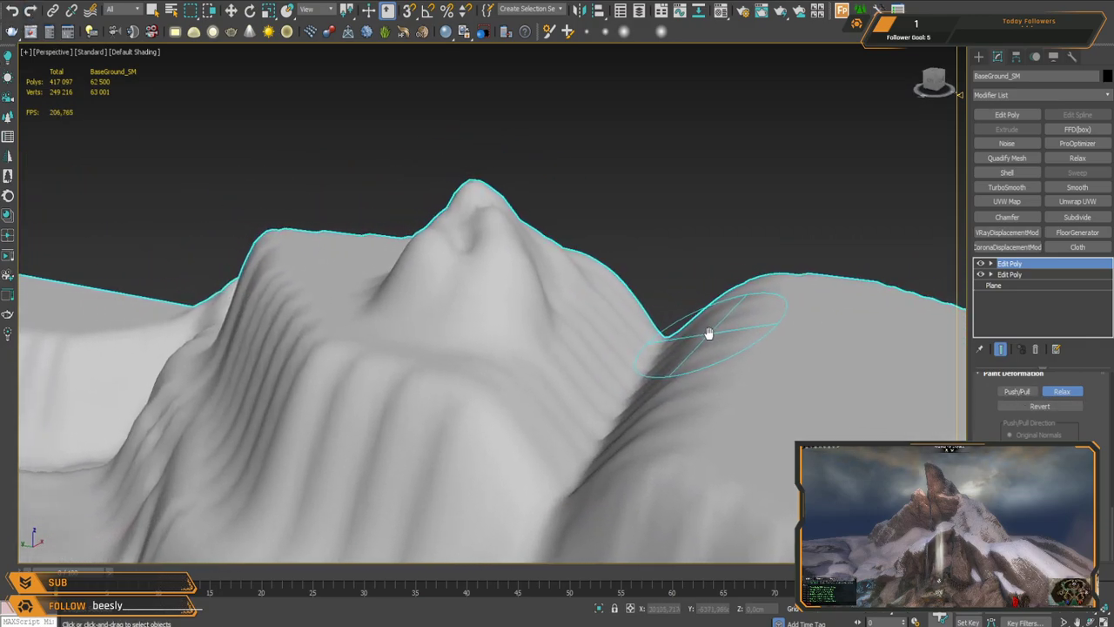
# Step: Paint Push/Pull strokes on the slope beside the peak and along the gully to bulge the rock outward
pyautogui.click(1014, 392)
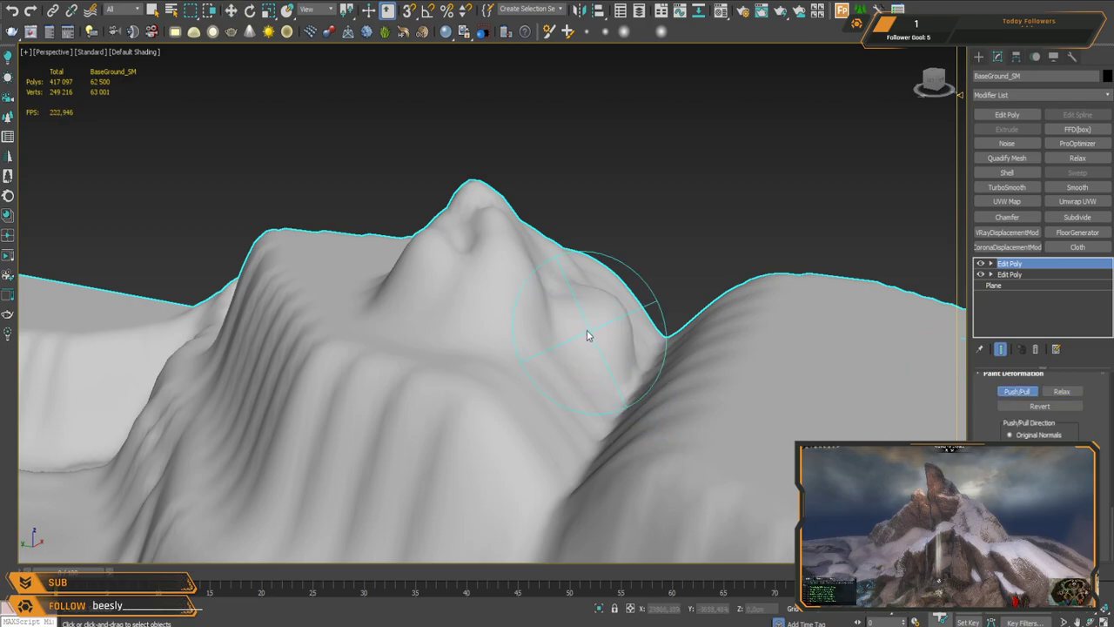
pyautogui.click(651, 371)
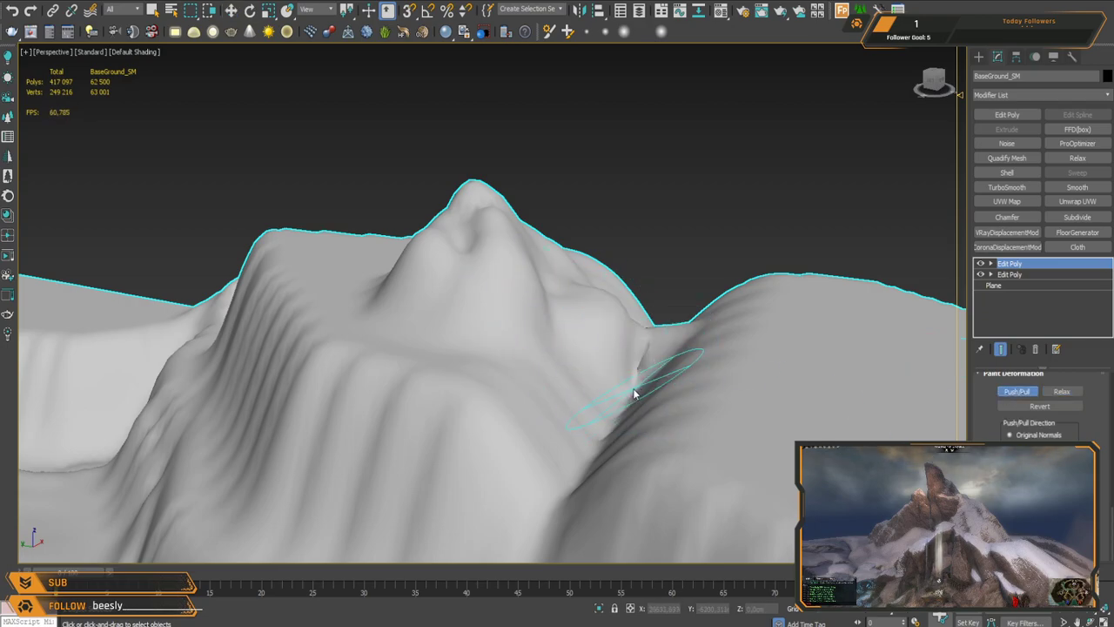
pyautogui.click(633, 388)
pyautogui.click(633, 388)
pyautogui.moveTo(642, 378)
pyautogui.keyDown('alt'); pyautogui.mouseDown(button='middle')
pyautogui.moveTo(653, 358)
pyautogui.moveTo(640, 345)
pyautogui.mouseUp(button='middle'); pyautogui.keyUp('alt')
pyautogui.scroll(-2, 727, 279)
pyautogui.moveTo(729, 280); pyautogui.dragTo(672, 288, button='middle')
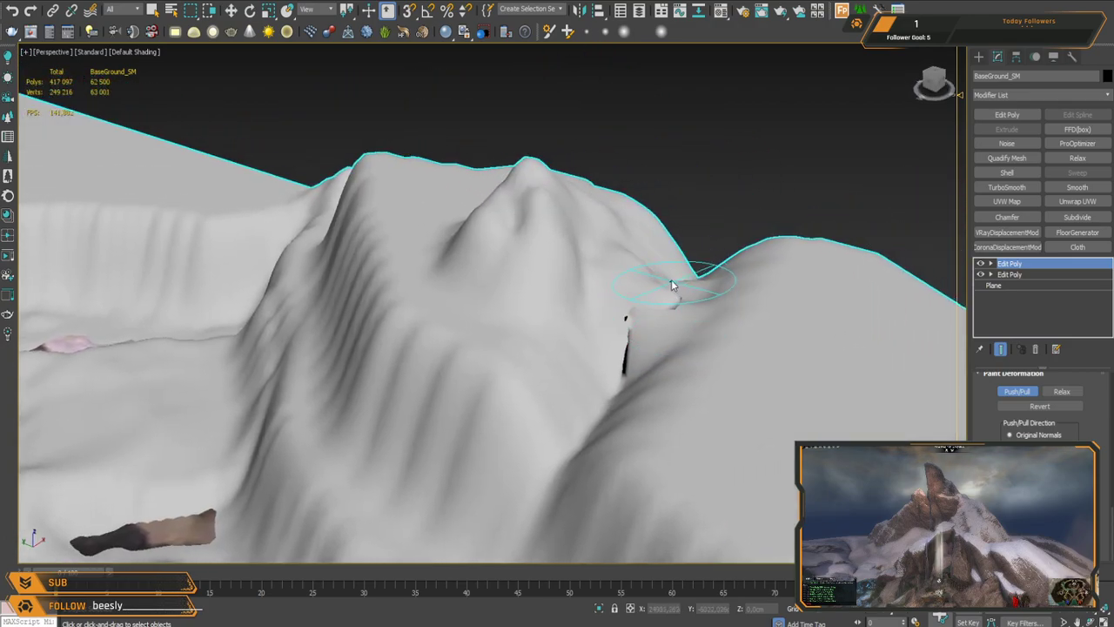
pyautogui.click(678, 277)
pyautogui.click(626, 357)
pyautogui.moveTo(625, 357)
pyautogui.mouseDown()
pyautogui.moveTo(659, 279)
pyautogui.moveTo(636, 269)
pyautogui.moveTo(648, 276)
pyautogui.mouseUp()
# Step: Return the ground mesh to vertex editing and select the vertices around the torn gully beside the peak
pyautogui.press('1')
pyautogui.keyDown('alt'); pyautogui.moveTo(606, 253); pyautogui.dragTo(637, 214, button='middle'); pyautogui.keyUp('alt')
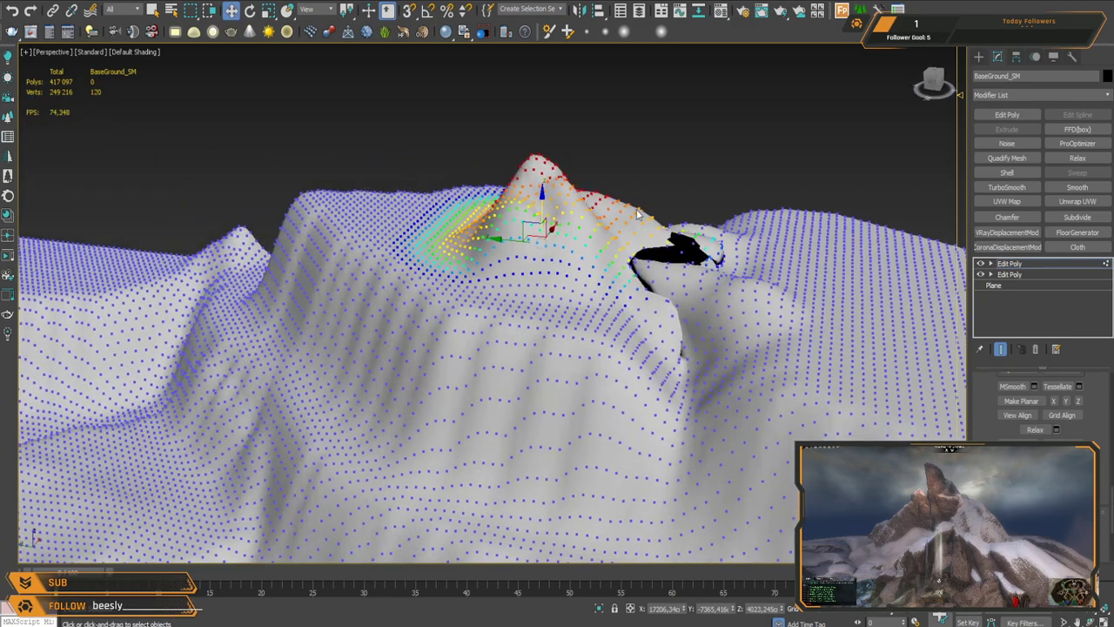
pyautogui.moveTo(751, 367); pyautogui.dragTo(747, 366)
pyautogui.scroll(-5, 1039, 409)
pyautogui.scroll(12, 1039, 409)
pyautogui.scroll(2, 1041, 405)
pyautogui.click(1079, 437)
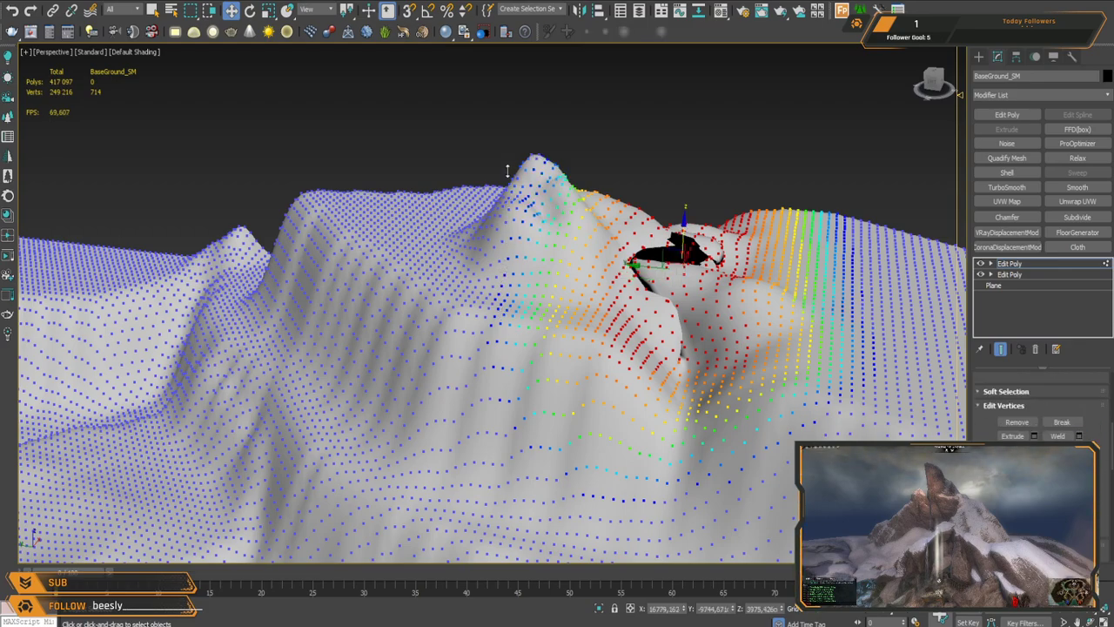
pyautogui.moveTo(539, 575); pyautogui.dragTo(539, 540)
pyautogui.hotkey('ctrl', 'z')
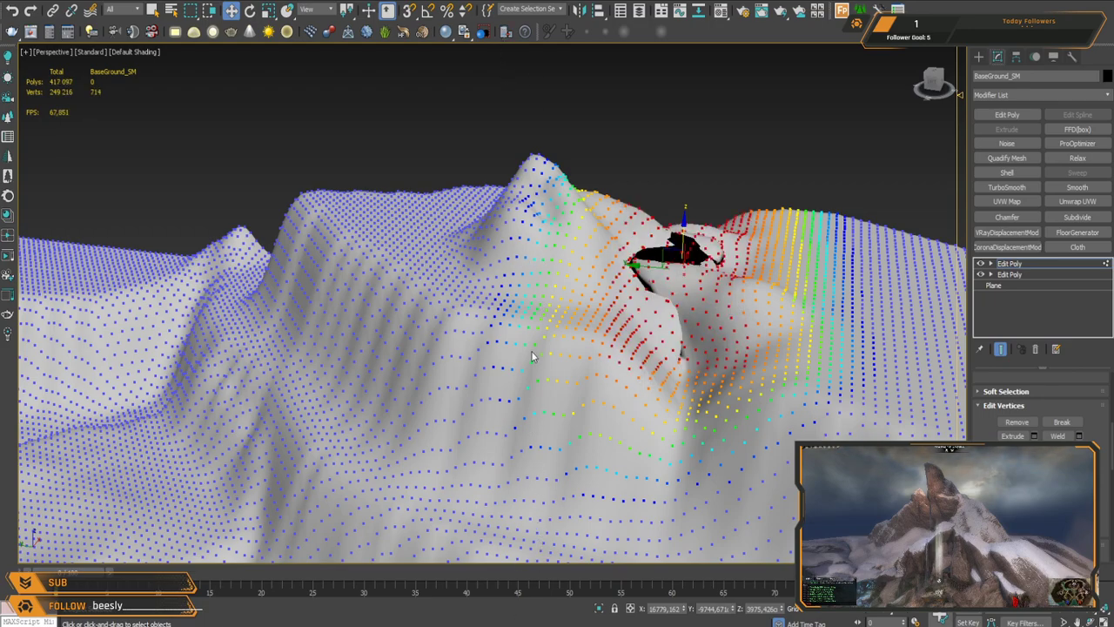
pyautogui.keyDown('alt'); pyautogui.moveTo(616, 328); pyautogui.dragTo(575, 333, button='middle'); pyautogui.keyUp('alt')
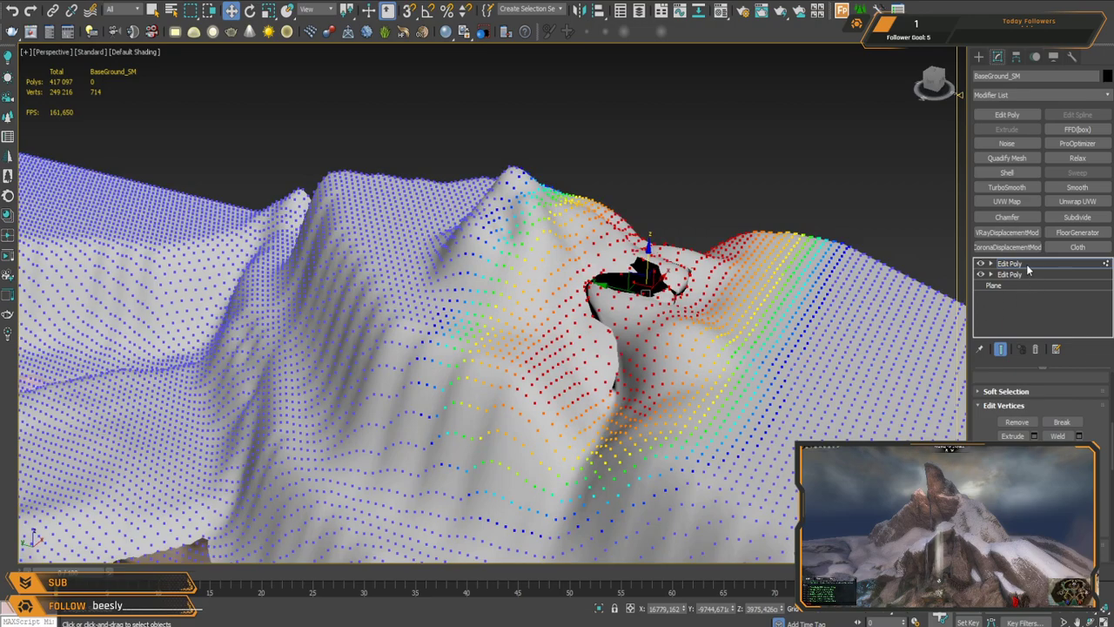
# Step: Leave vertex editing and undo the latest sculpting changes to the gully beside the peak
pyautogui.click(1027, 265)
pyautogui.hotkey('ctrl', 'z')
pyautogui.hotkey('ctrl', 'z')
pyautogui.hotkey('ctrl', 'z')
pyautogui.hotkey('ctrl', 'z')
pyautogui.hotkey('ctrl', 'z')
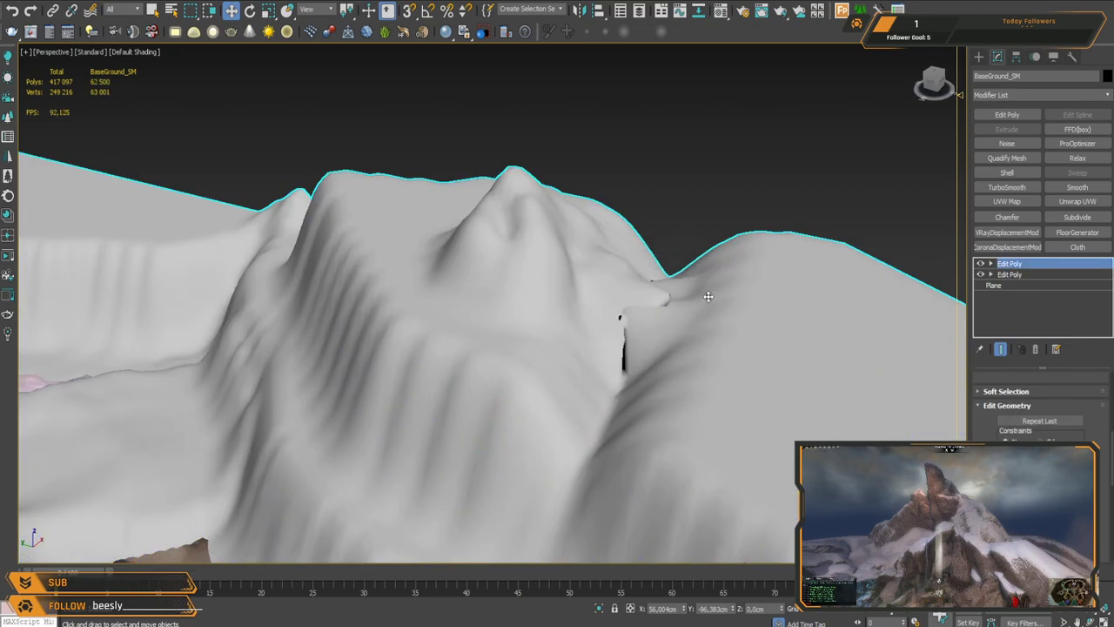
# Step: Select the vertices around the gully beside the peak, scale them vertically to level the dip, and activate Push/Pull painting
pyautogui.keyDown('alt'); pyautogui.moveTo(706, 296); pyautogui.dragTo(620, 298, button='middle'); pyautogui.keyUp('alt')
pyautogui.press('1')
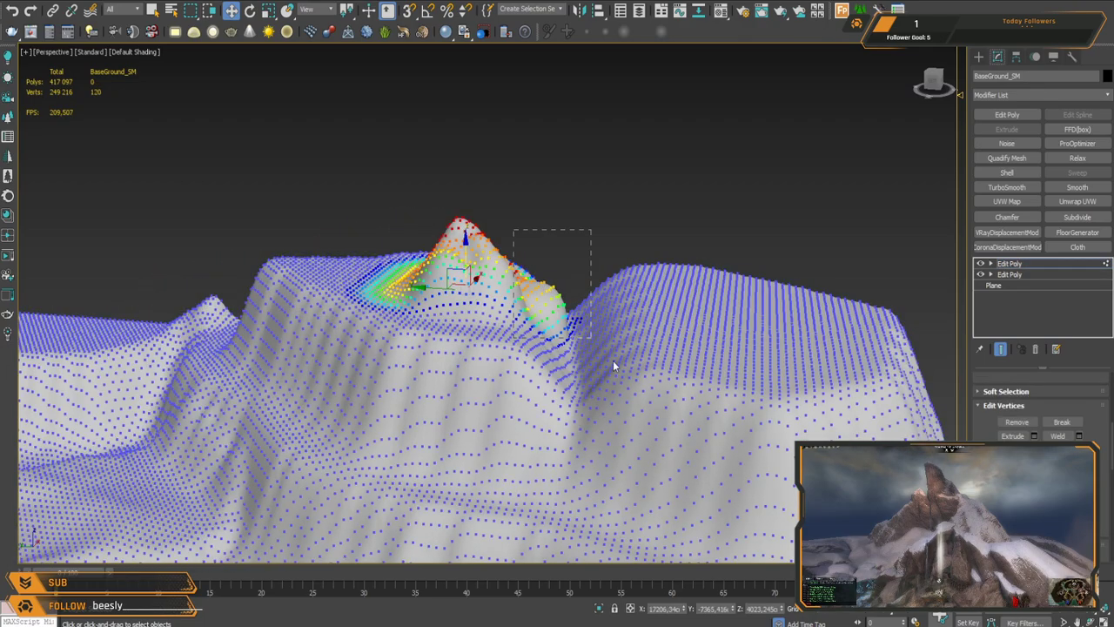
pyautogui.moveTo(613, 360); pyautogui.dragTo(661, 415)
pyautogui.press('r')
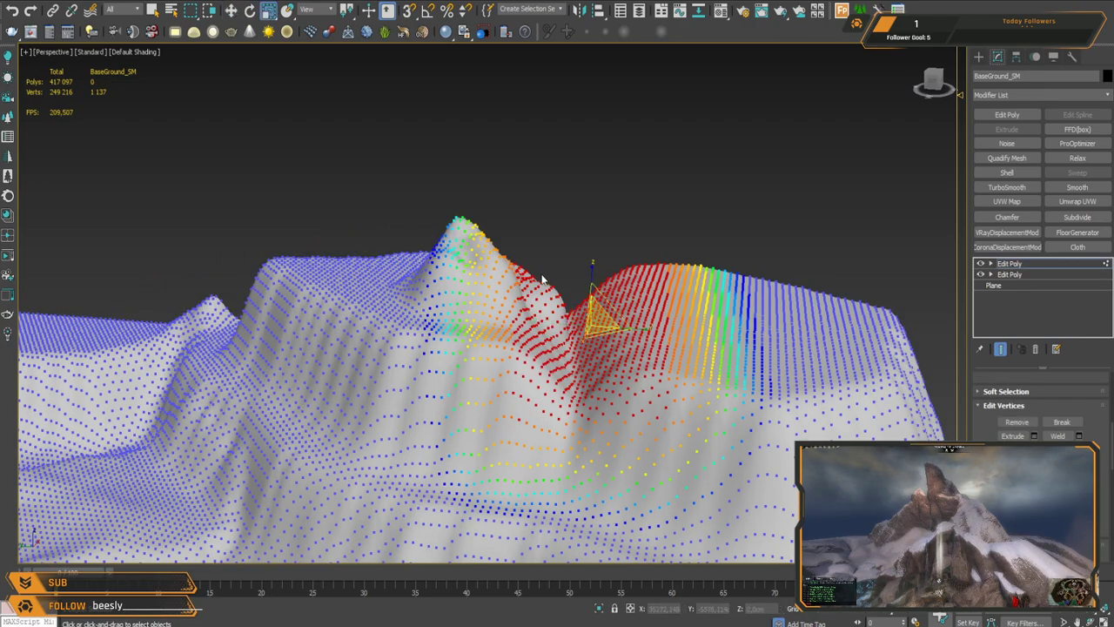
pyautogui.moveTo(593, 267)
pyautogui.mouseDown()
pyautogui.moveTo(597, 279)
pyautogui.moveTo(596, 248)
pyautogui.mouseUp()
pyautogui.moveTo(570, 262)
pyautogui.keyDown('alt'); pyautogui.mouseDown(button='middle')
pyautogui.moveTo(543, 277)
pyautogui.moveTo(552, 268)
pyautogui.moveTo(557, 292)
pyautogui.moveTo(564, 277)
pyautogui.mouseUp(button='middle'); pyautogui.keyUp('alt')
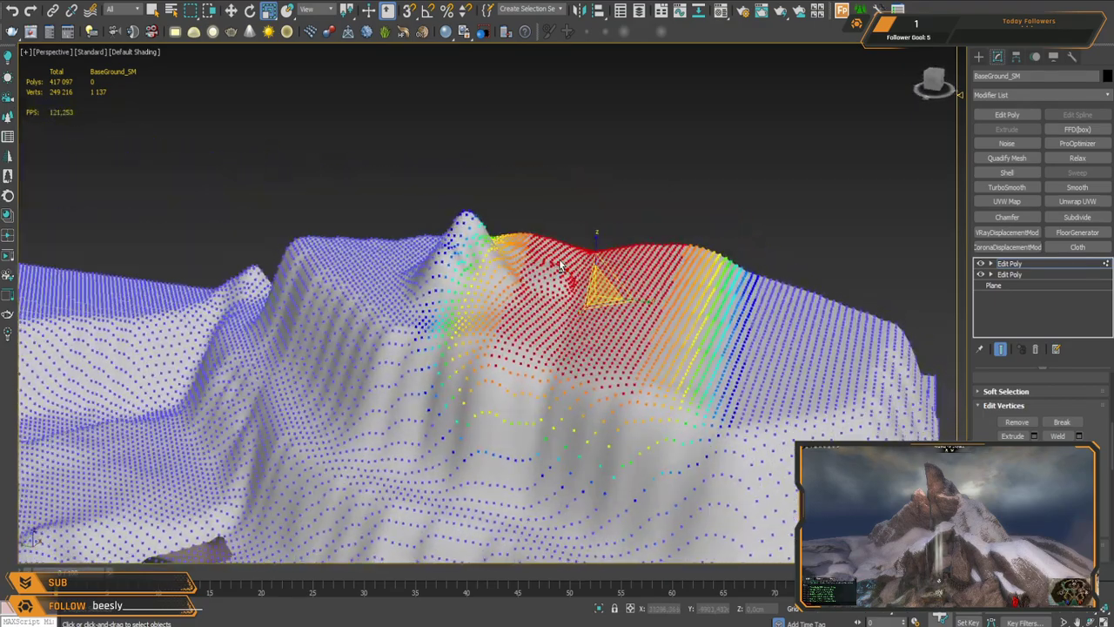
pyautogui.scroll(-10, 1021, 436)
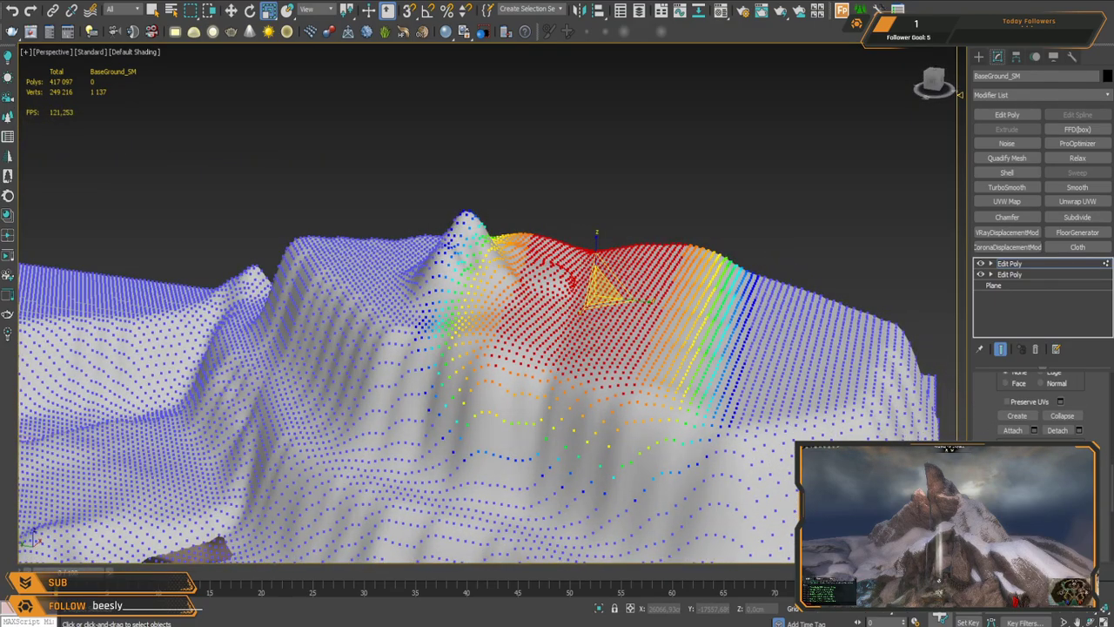
pyautogui.click(1016, 431)
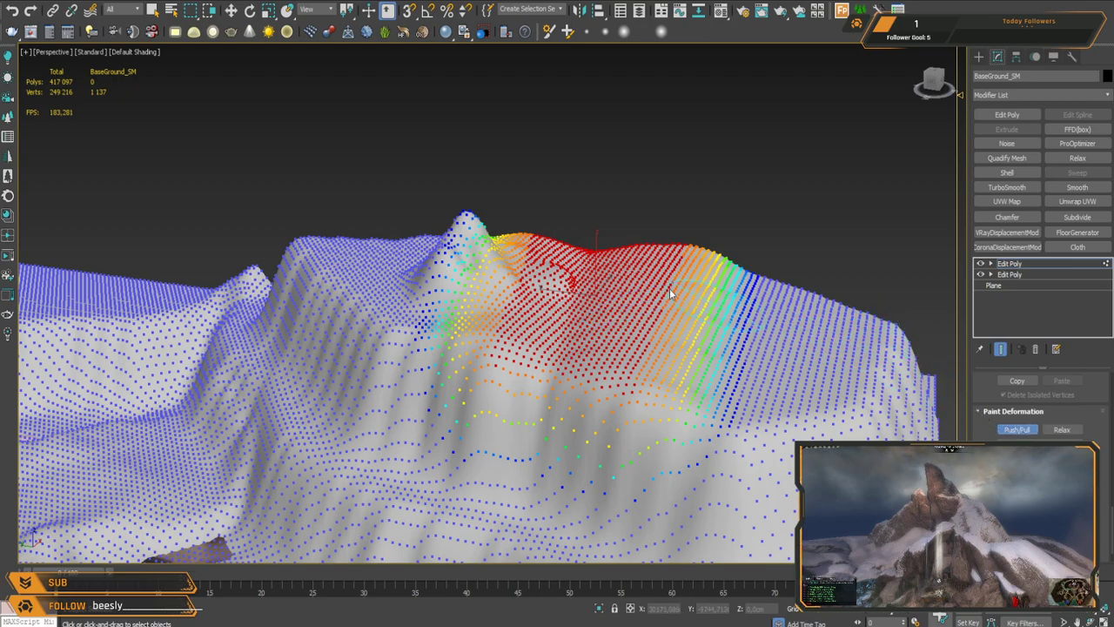
pyautogui.scroll(3, 538, 261)
pyautogui.keyDown('alt'); pyautogui.moveTo(538, 261); pyautogui.dragTo(529, 258, button='middle'); pyautogui.keyUp('alt')
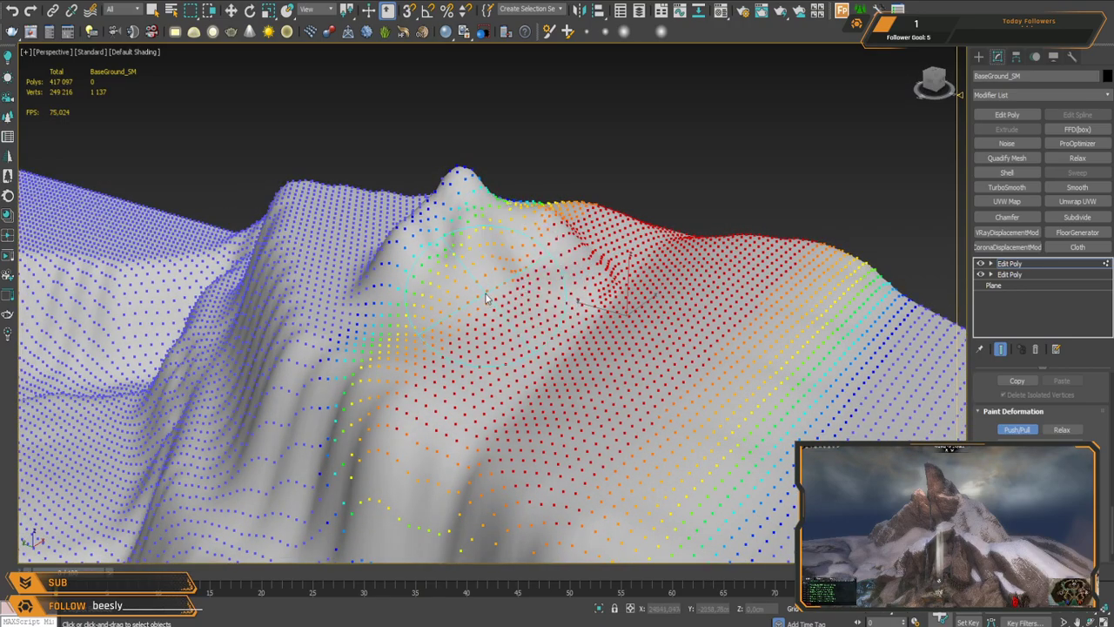
# Step: Return to vertex editing, soft-select the vertices at the peak's top, and raise them into a taller summit
pyautogui.press('1')
pyautogui.keyDown('alt'); pyautogui.moveTo(465, 290); pyautogui.dragTo(648, 289, button='middle'); pyautogui.keyUp('alt')
pyautogui.moveTo(648, 289); pyautogui.dragTo(551, 342, button='middle')
pyautogui.press('1')
pyautogui.moveTo(596, 306); pyautogui.dragTo(596, 306)
pyautogui.moveTo(595, 306)
pyautogui.keyDown('alt'); pyautogui.mouseDown(button='middle')
pyautogui.moveTo(607, 368)
pyautogui.moveTo(599, 288)
pyautogui.mouseUp(button='middle'); pyautogui.keyUp('alt')
pyautogui.moveTo(537, 206); pyautogui.dragTo(539, 157)
pyautogui.keyDown('alt'); pyautogui.moveTo(539, 156); pyautogui.dragTo(525, 134, button='middle'); pyautogui.keyUp('alt')
pyautogui.moveTo(531, 98); pyautogui.dragTo(531, 92)
pyautogui.keyDown('alt'); pyautogui.moveTo(533, 98); pyautogui.dragTo(601, 211, button='middle'); pyautogui.keyUp('alt')
pyautogui.scroll(-5, 634, 240)
pyautogui.scroll(4, 600, 210)
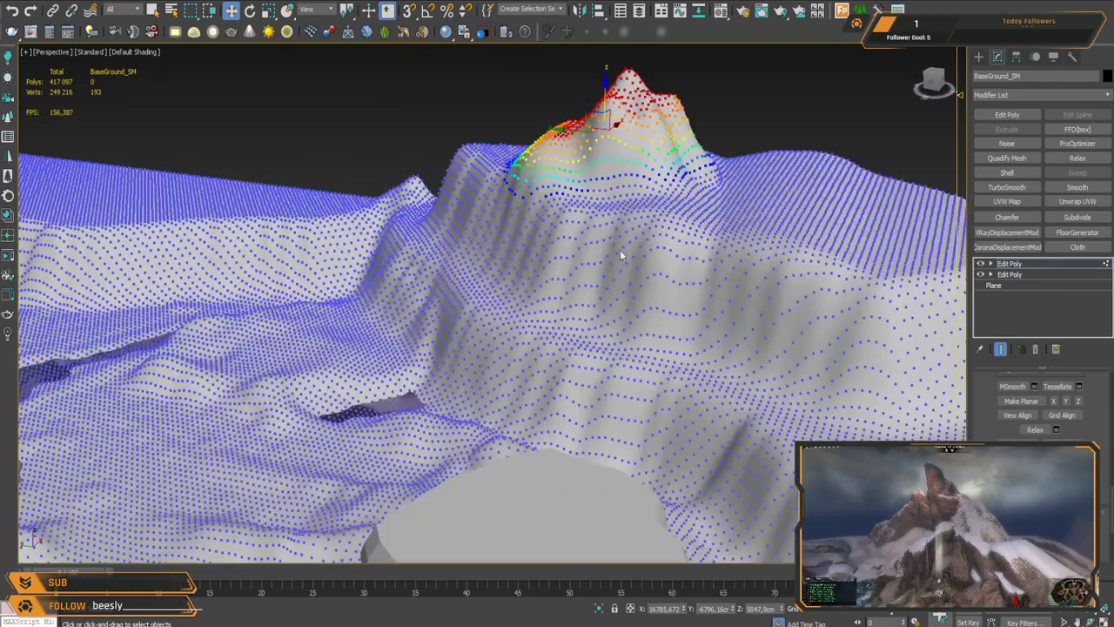
# Step: Leave vertex editing and paint a Push/Pull stroke on the lower cliff between the small peak and the main plateau
pyautogui.click(1051, 263)
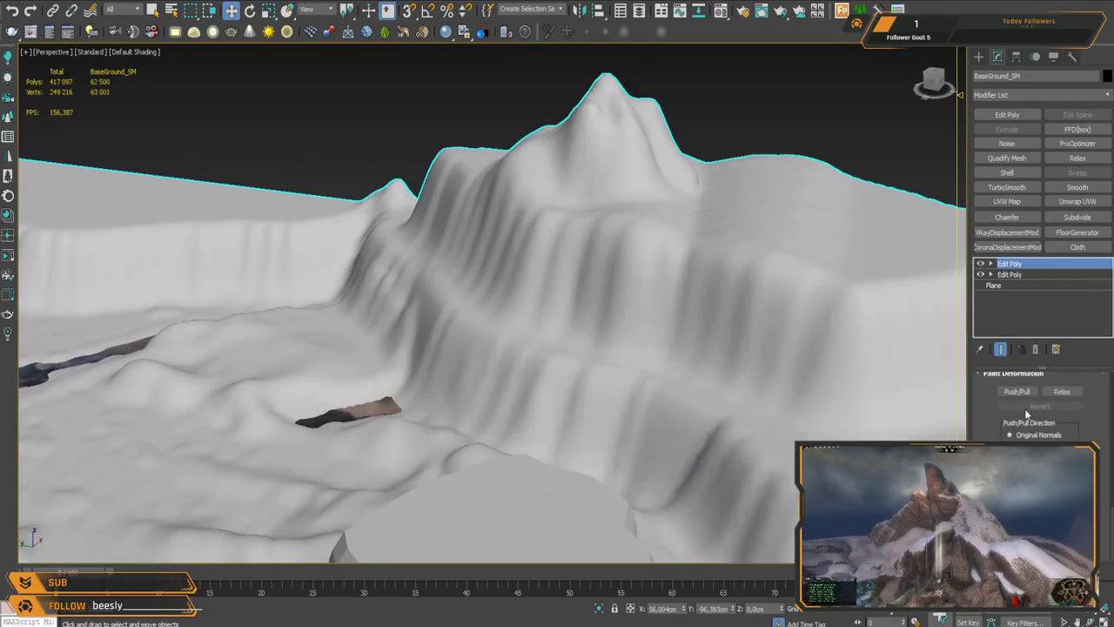
pyautogui.click(1018, 393)
pyautogui.moveTo(513, 337)
pyautogui.keyDown('alt'); pyautogui.mouseDown(button='middle')
pyautogui.moveTo(480, 308)
pyautogui.moveTo(537, 307)
pyautogui.mouseUp(button='middle'); pyautogui.keyUp('alt')
pyautogui.moveTo(398, 303)
pyautogui.keyDown('alt'); pyautogui.mouseDown(button='middle')
pyautogui.moveTo(434, 336)
pyautogui.moveTo(480, 333)
pyautogui.mouseUp(button='middle'); pyautogui.keyUp('alt')
pyautogui.moveTo(451, 304); pyautogui.dragTo(385, 364)
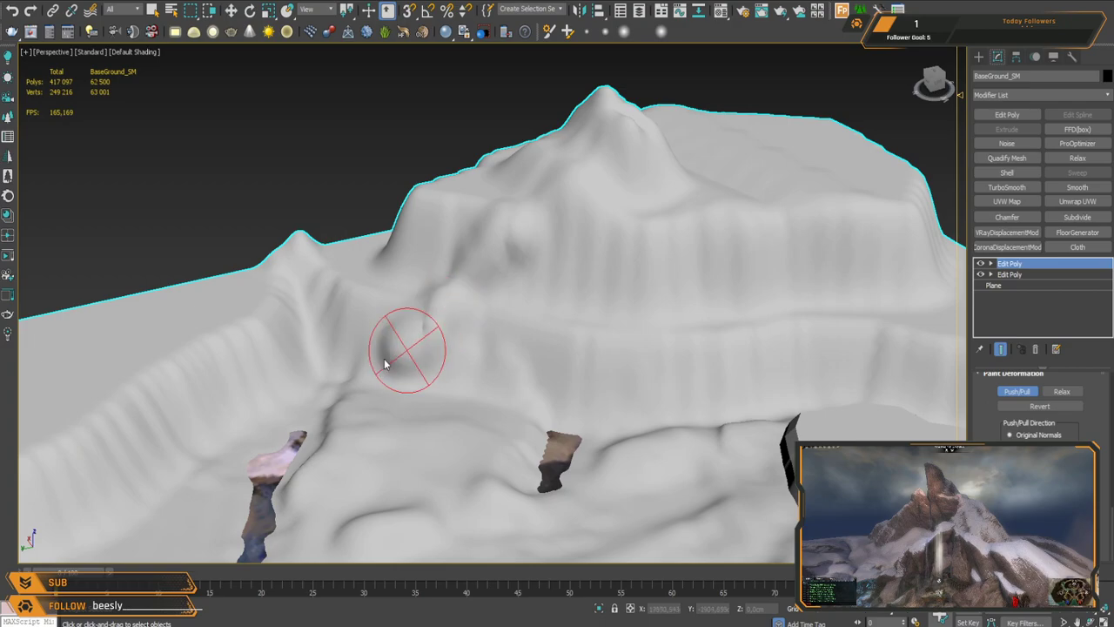
# Step: Smooth the new bulge and its creases on the lower cliff with Relax paint strokes
pyautogui.scroll(8, 418, 380)
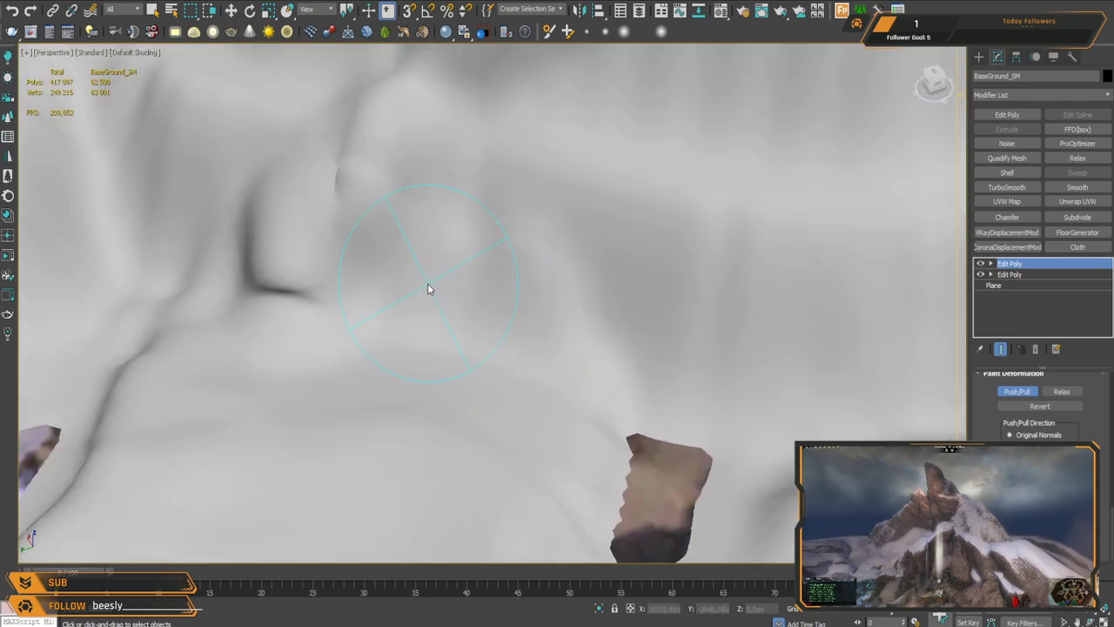
pyautogui.scroll(-5, 429, 285)
pyautogui.moveTo(433, 281); pyautogui.dragTo(934, 374, button='middle')
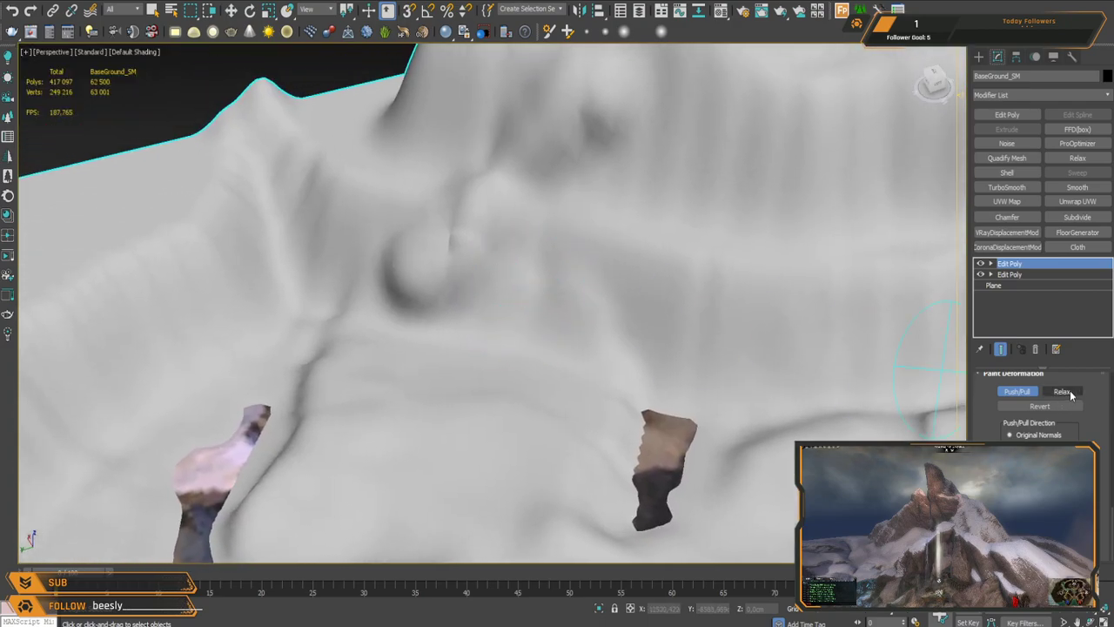
pyautogui.moveTo(482, 280)
pyautogui.mouseDown()
pyautogui.moveTo(447, 232)
pyautogui.moveTo(400, 307)
pyautogui.moveTo(483, 185)
pyautogui.mouseUp()
pyautogui.moveTo(587, 261)
pyautogui.mouseDown(button='middle')
pyautogui.moveTo(564, 313)
pyautogui.moveTo(679, 325)
pyautogui.moveTo(403, 168)
pyautogui.mouseUp(button='middle')
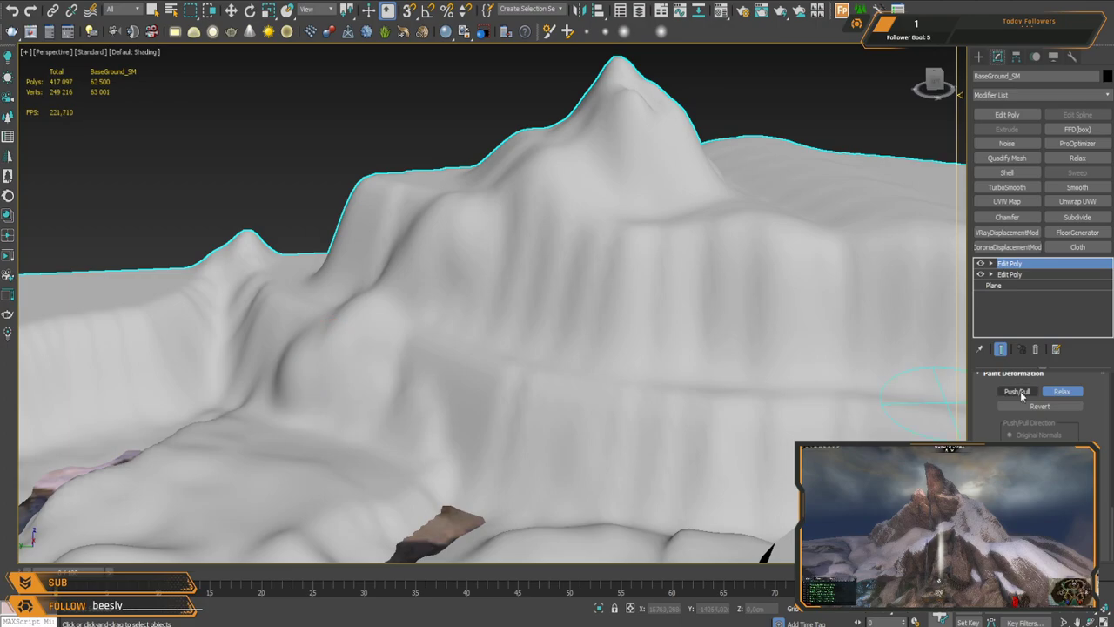
# Step: Paint Push/Pull bumps along the ridge and onto the main peak, and switch to Relax to soften them
pyautogui.moveTo(278, 423)
pyautogui.keyDown('alt'); pyautogui.mouseDown(button='middle')
pyautogui.moveTo(406, 303)
pyautogui.moveTo(505, 172)
pyautogui.moveTo(537, 241)
pyautogui.moveTo(313, 232)
pyautogui.moveTo(457, 274)
pyautogui.moveTo(612, 236)
pyautogui.moveTo(511, 219)
pyautogui.mouseUp(button='middle'); pyautogui.keyUp('alt')
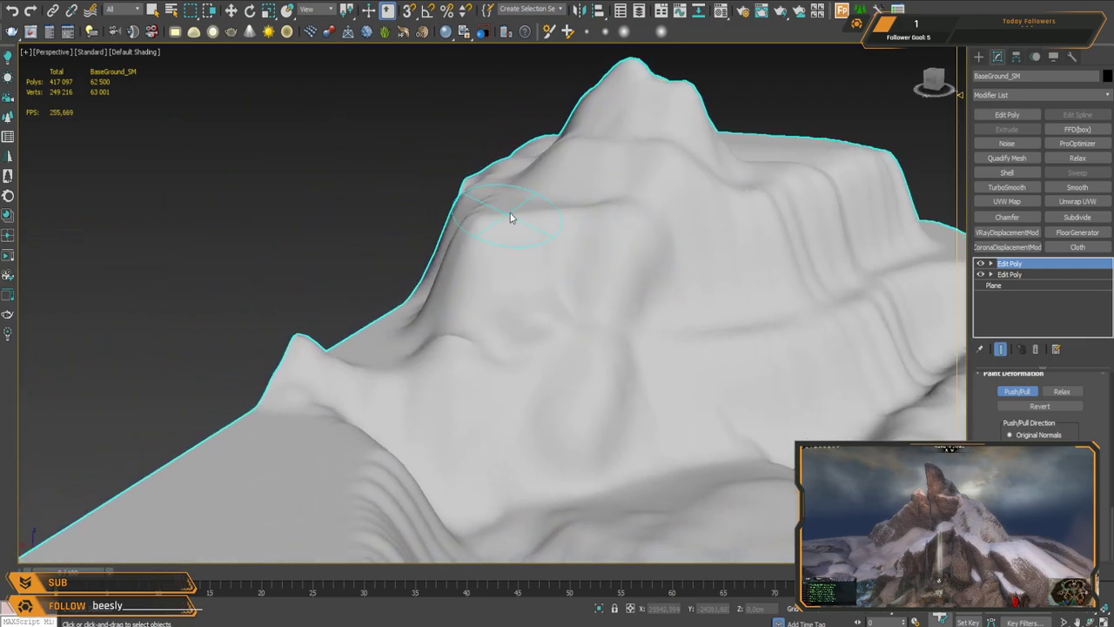
pyautogui.moveTo(572, 188)
pyautogui.keyDown('alt'); pyautogui.mouseDown(button='middle')
pyautogui.moveTo(497, 294)
pyautogui.moveTo(740, 184)
pyautogui.moveTo(427, 241)
pyautogui.moveTo(412, 286)
pyautogui.moveTo(507, 256)
pyautogui.moveTo(398, 278)
pyautogui.moveTo(499, 229)
pyautogui.mouseUp(button='middle'); pyautogui.keyUp('alt')
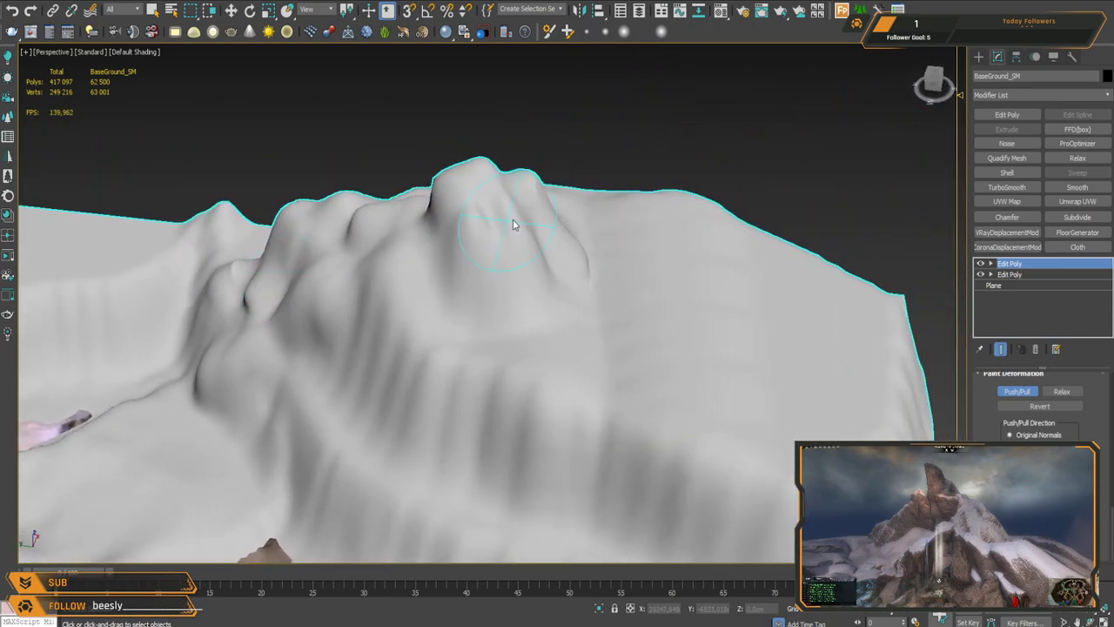
pyautogui.moveTo(484, 210)
pyautogui.mouseDown()
pyautogui.moveTo(508, 205)
pyautogui.moveTo(483, 176)
pyautogui.moveTo(477, 202)
pyautogui.mouseUp()
pyautogui.click(1051, 395)
pyautogui.moveTo(477, 202)
pyautogui.keyDown('alt'); pyautogui.mouseDown(button='middle')
pyautogui.moveTo(577, 304)
pyautogui.moveTo(688, 244)
pyautogui.mouseUp(button='middle'); pyautogui.keyUp('alt')
pyautogui.keyDown('alt'); pyautogui.moveTo(588, 207); pyautogui.dragTo(409, 248, button='middle'); pyautogui.keyUp('alt')
# Step: Paint a Push/Pull ridge from the peak's foot across the plateau and smooth the fold at its start with Relax
pyautogui.click(1015, 392)
pyautogui.click(452, 256)
pyautogui.moveTo(661, 268); pyautogui.dragTo(605, 276, button='middle')
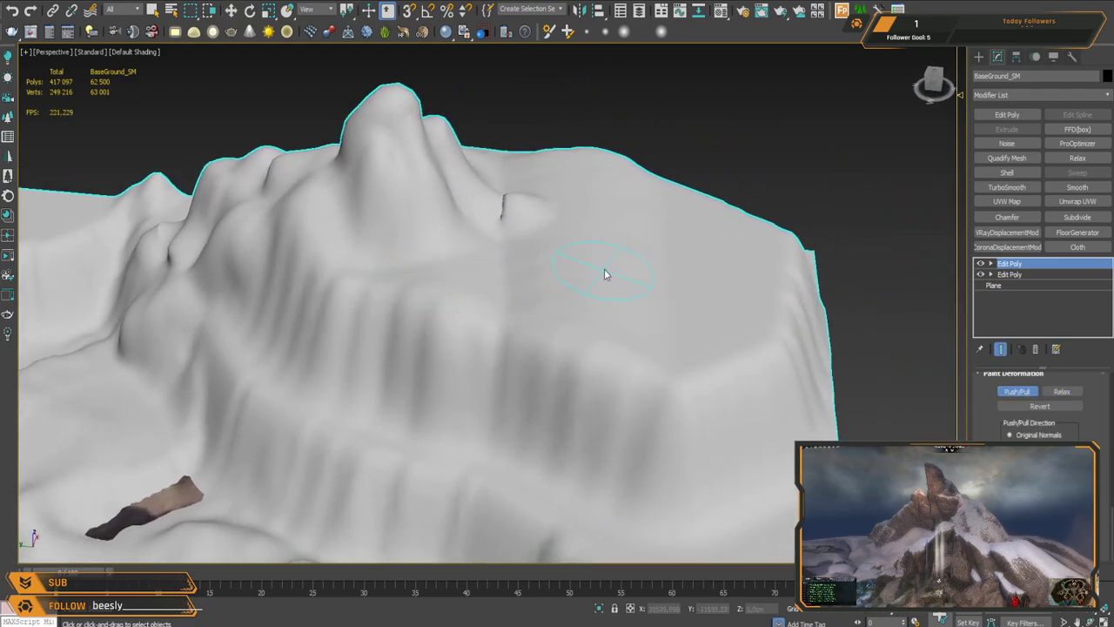
pyautogui.moveTo(551, 237); pyautogui.dragTo(632, 292)
pyautogui.click(1062, 392)
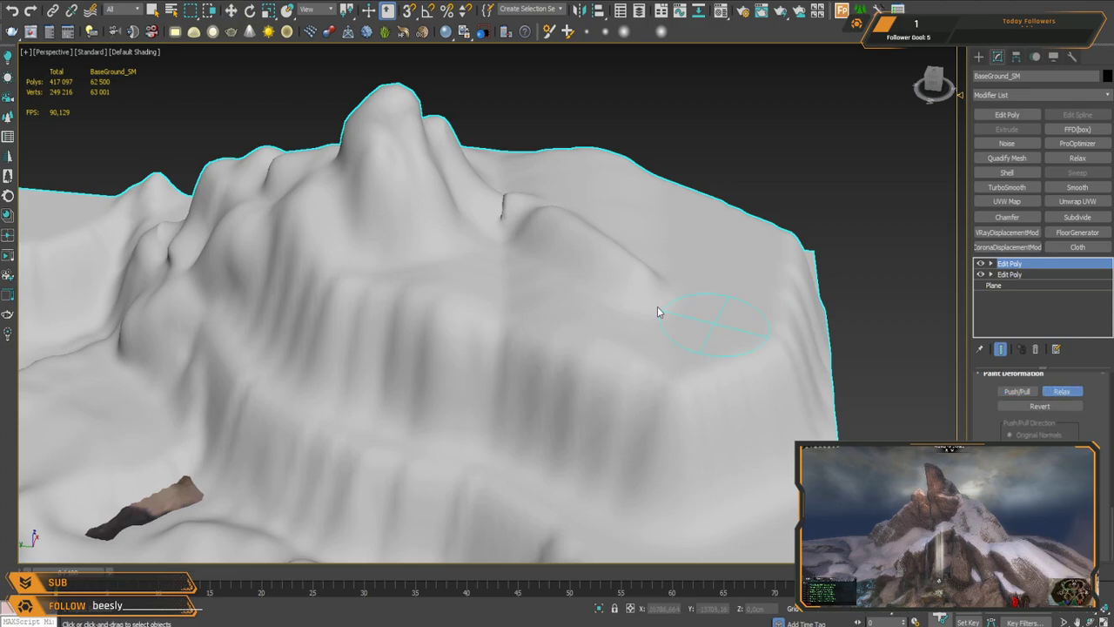
pyautogui.moveTo(534, 208)
pyautogui.mouseDown()
pyautogui.moveTo(510, 212)
pyautogui.moveTo(508, 197)
pyautogui.moveTo(513, 209)
pyautogui.moveTo(485, 210)
pyautogui.mouseUp()
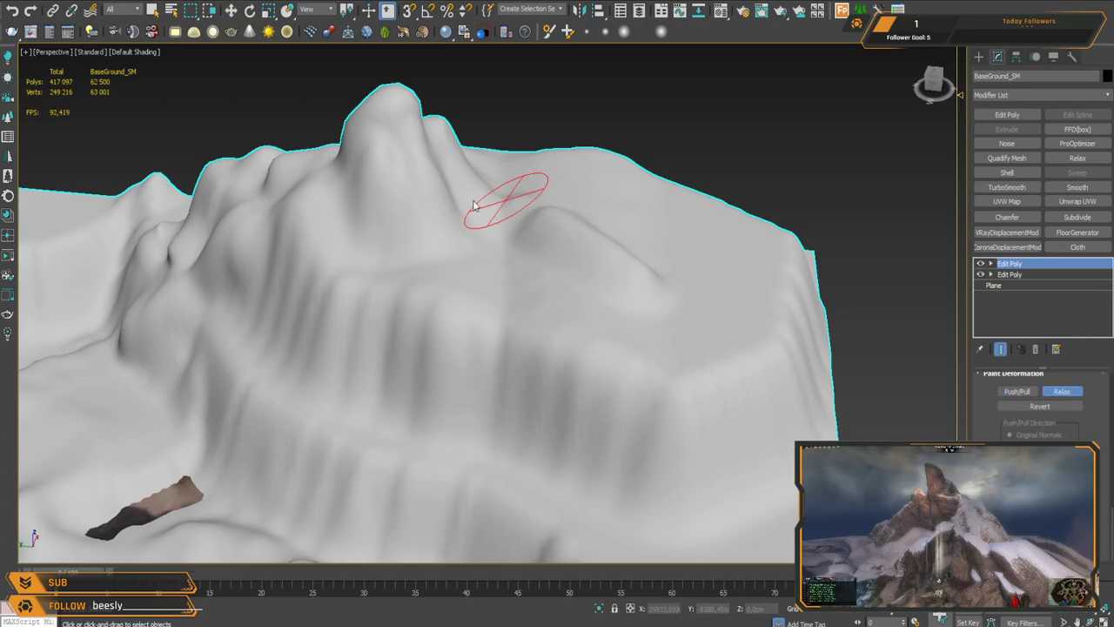
# Step: Fill the dip between the peak and the plateau ridge with a Push/Pull dab and relax the resulting tear
pyautogui.click(1012, 391)
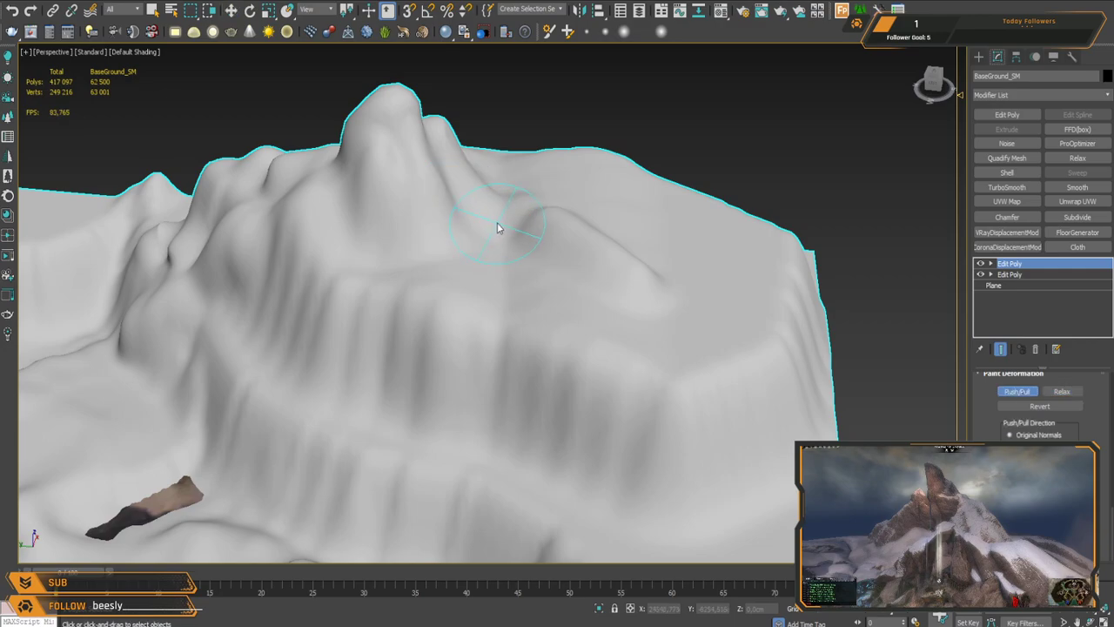
pyautogui.click(497, 225)
pyautogui.click(1061, 390)
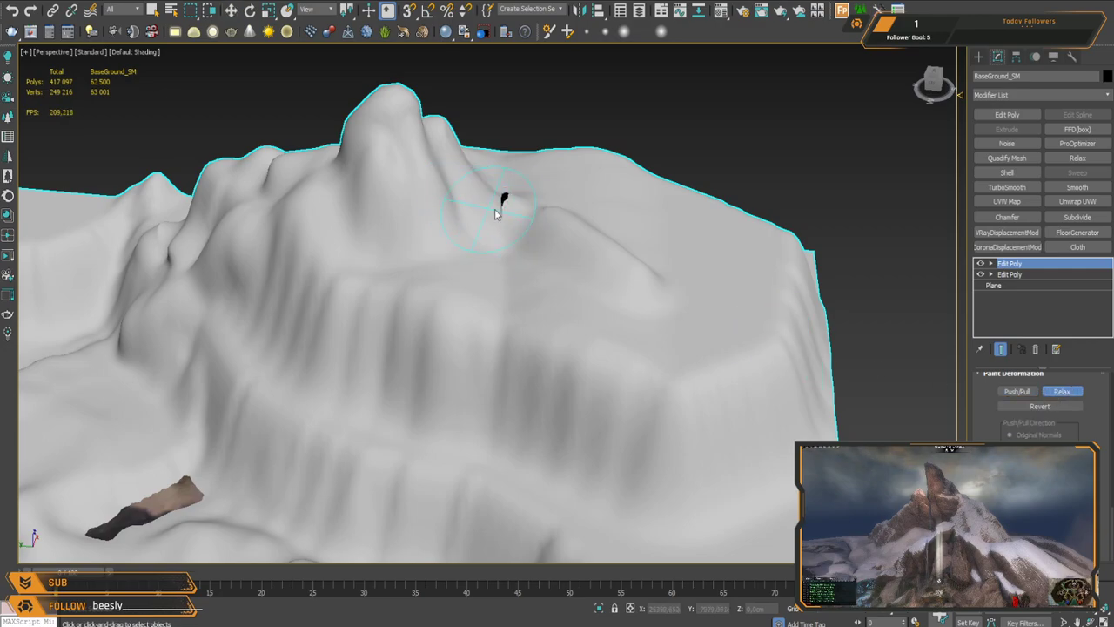
pyautogui.moveTo(503, 189)
pyautogui.mouseDown()
pyautogui.moveTo(504, 210)
pyautogui.moveTo(508, 198)
pyautogui.mouseUp()
pyautogui.moveTo(657, 263)
pyautogui.keyDown('alt'); pyautogui.mouseDown(button='middle')
pyautogui.moveTo(534, 252)
pyautogui.moveTo(575, 259)
pyautogui.mouseUp(button='middle'); pyautogui.keyUp('alt')
# Step: Build up the peak's foot with another Push/Pull stroke and relax it into the plateau ridge
pyautogui.click(1019, 391)
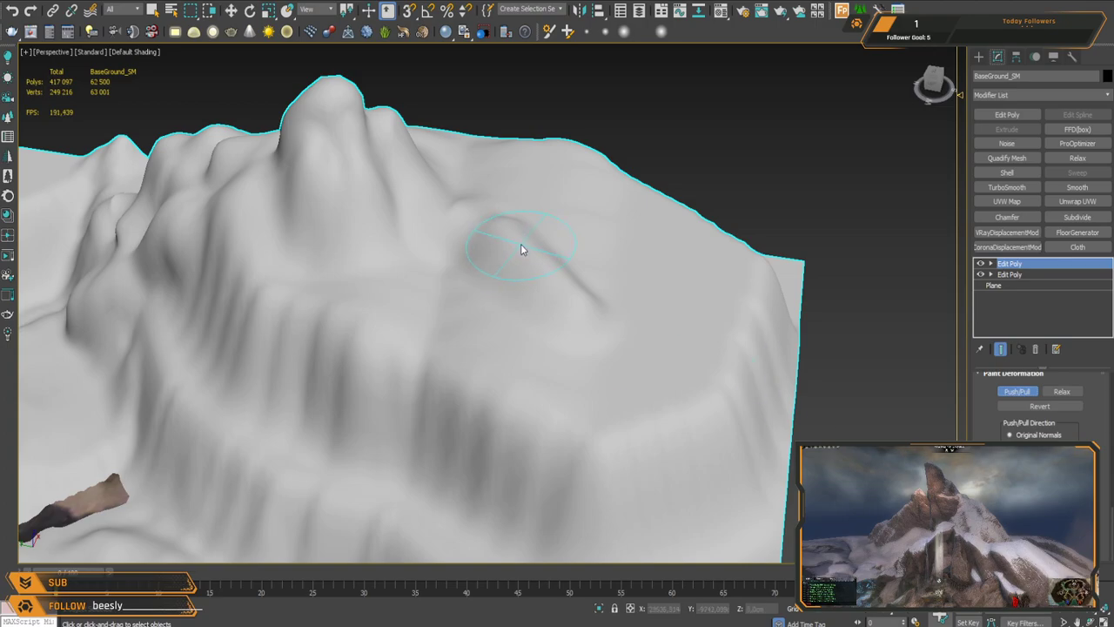
pyautogui.moveTo(460, 216)
pyautogui.mouseDown()
pyautogui.moveTo(453, 200)
pyautogui.moveTo(448, 212)
pyautogui.moveTo(466, 184)
pyautogui.moveTo(445, 232)
pyautogui.moveTo(470, 198)
pyautogui.mouseUp()
pyautogui.click(1061, 393)
pyautogui.moveTo(519, 244); pyautogui.dragTo(458, 220)
pyautogui.moveTo(457, 221)
pyautogui.mouseDown(button='middle')
pyautogui.moveTo(432, 219)
pyautogui.moveTo(552, 221)
pyautogui.moveTo(525, 204)
pyautogui.moveTo(583, 156)
pyautogui.mouseUp(button='middle')
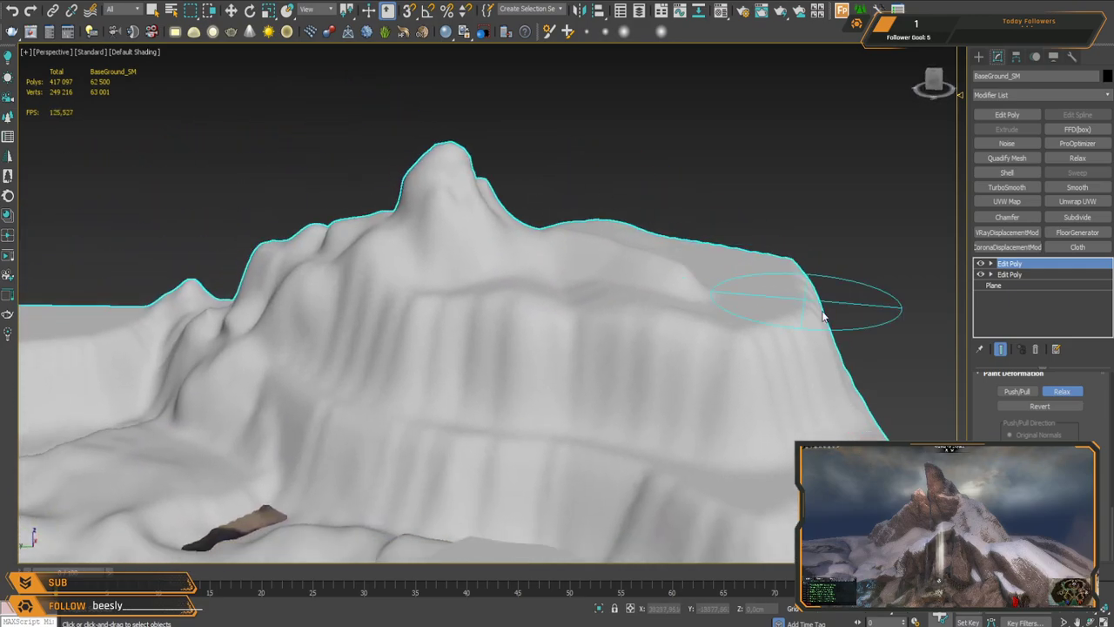
# Step: Paint several Push/Pull strokes over the saddle and slope beside the peak and smooth them with Relax
pyautogui.click(1017, 390)
pyautogui.click(526, 246)
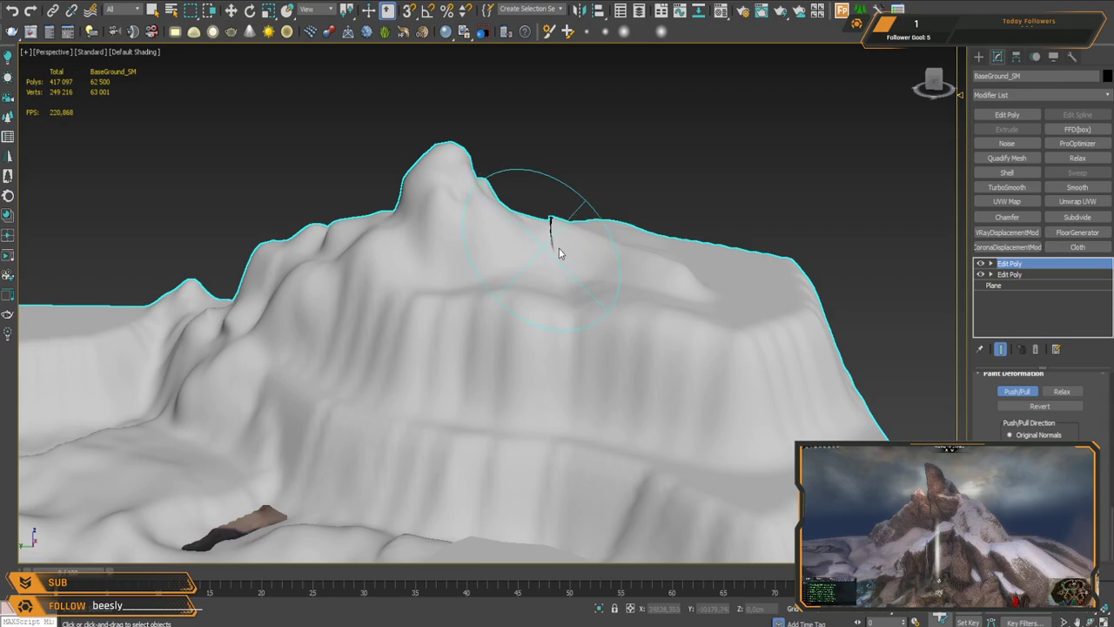
pyautogui.moveTo(653, 239); pyautogui.dragTo(629, 275, button='middle')
pyautogui.click(529, 273)
pyautogui.click(522, 261)
pyautogui.keyDown('alt'); pyautogui.moveTo(542, 259); pyautogui.dragTo(566, 304, button='middle'); pyautogui.keyUp('alt')
pyautogui.moveTo(566, 305)
pyautogui.mouseDown(button='middle')
pyautogui.moveTo(600, 216)
pyautogui.moveTo(557, 372)
pyautogui.mouseUp(button='middle')
pyautogui.moveTo(531, 246)
pyautogui.mouseDown()
pyautogui.moveTo(585, 269)
pyautogui.moveTo(520, 237)
pyautogui.moveTo(557, 249)
pyautogui.moveTo(572, 194)
pyautogui.mouseUp()
pyautogui.moveTo(518, 349)
pyautogui.mouseDown(button='middle')
pyautogui.moveTo(542, 239)
pyautogui.moveTo(587, 187)
pyautogui.mouseUp(button='middle')
pyautogui.moveTo(640, 348); pyautogui.dragTo(601, 189, button='middle')
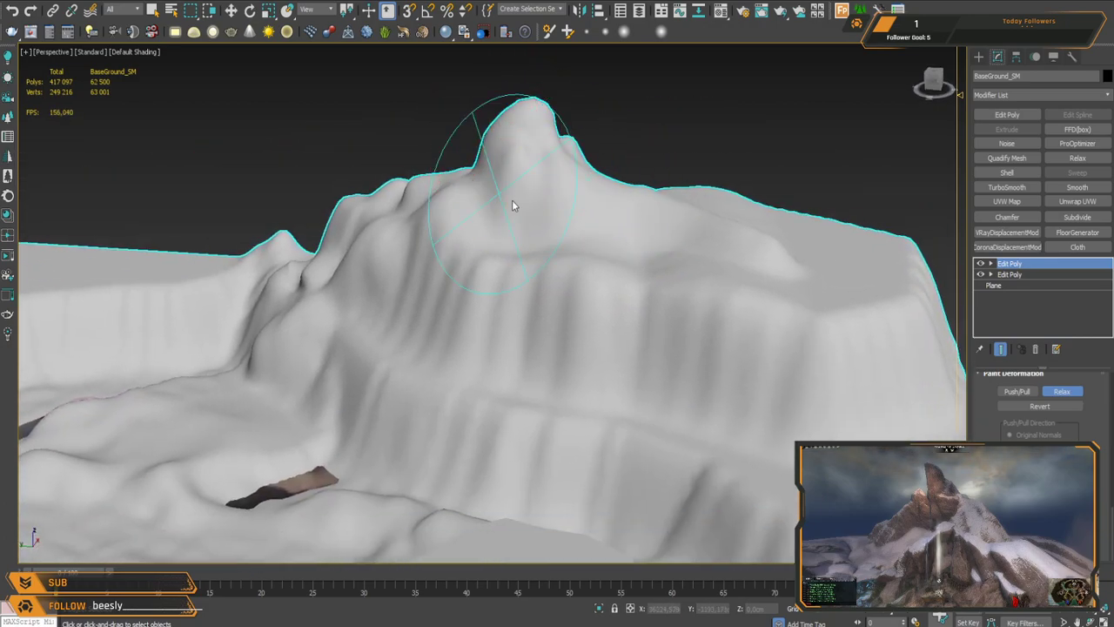
# Step: Try to bulge the upper cliff face below the peak with a Push/Pull stroke, and undo it
pyautogui.click(1017, 391)
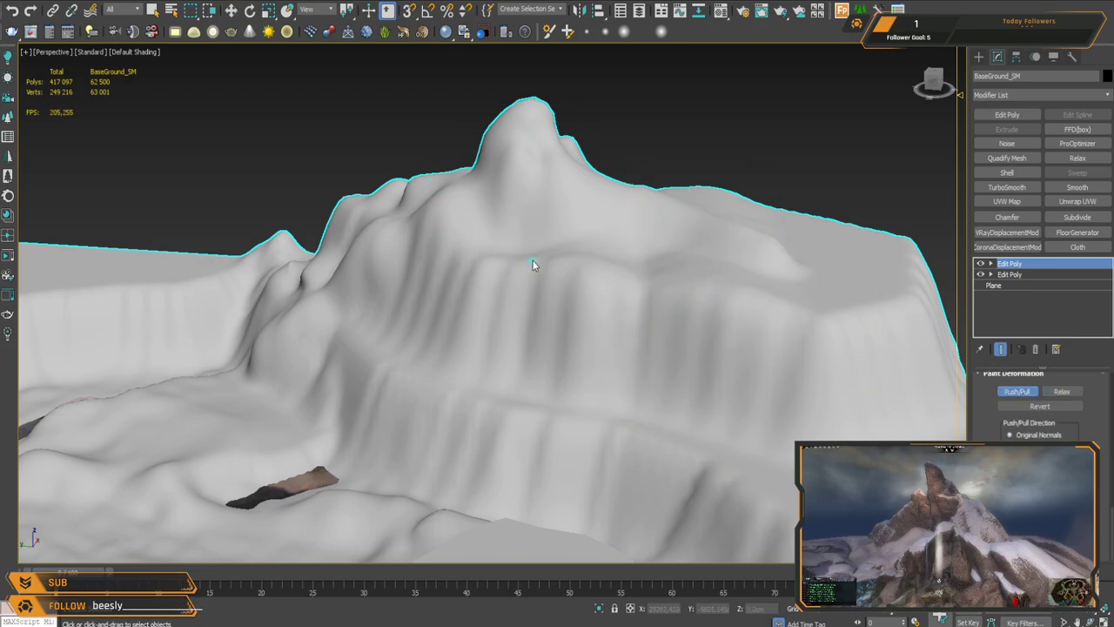
pyautogui.moveTo(587, 296); pyautogui.dragTo(535, 256, button='middle')
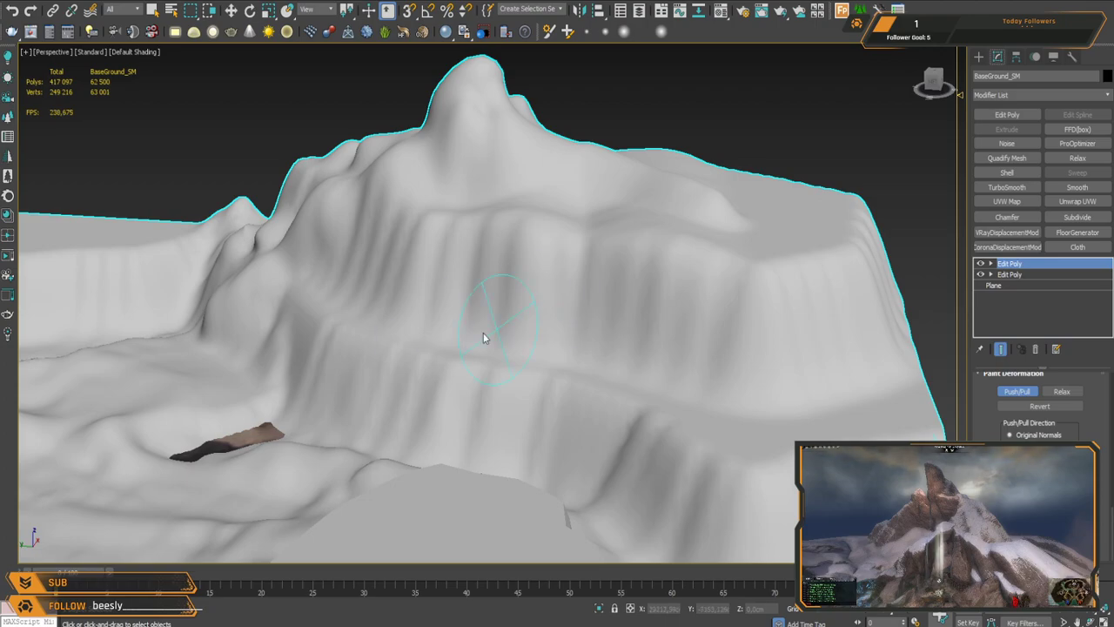
pyautogui.keyDown('alt'); pyautogui.moveTo(448, 274); pyautogui.dragTo(502, 268, button='middle'); pyautogui.keyUp('alt')
pyautogui.moveTo(502, 269); pyautogui.dragTo(512, 287)
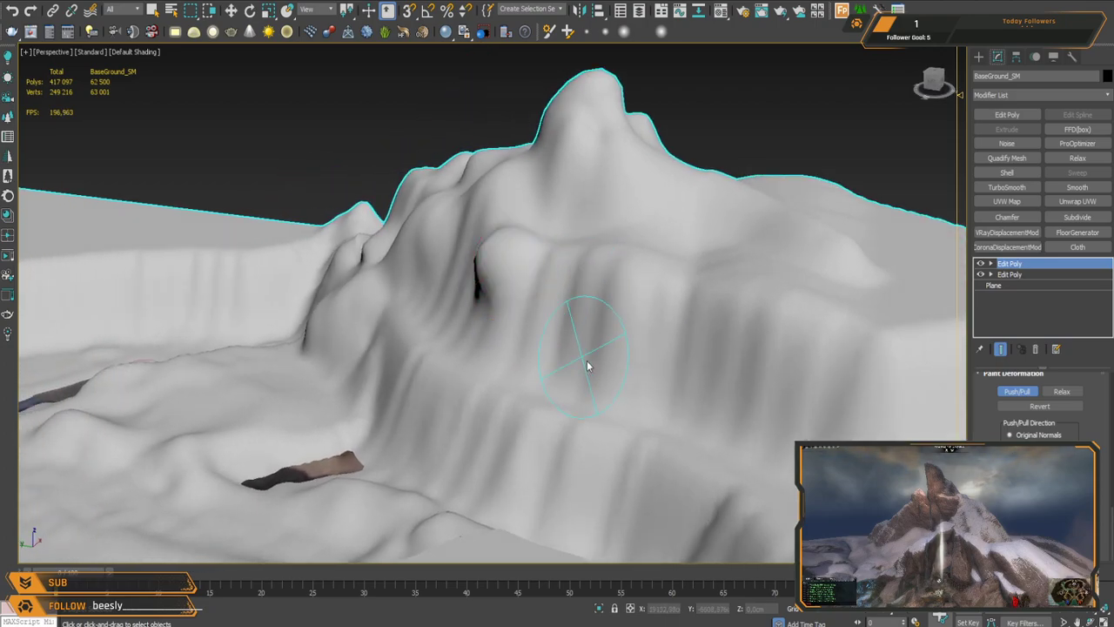
pyautogui.keyDown('alt'); pyautogui.moveTo(589, 364); pyautogui.dragTo(575, 311, button='middle'); pyautogui.keyUp('alt')
pyautogui.hotkey('ctrl', 'z')
# Step: Paint Push/Pull on the upper cliff near the plateau's outer corner, alternating between the Relax and Push/Pull brushes
pyautogui.keyDown('alt'); pyautogui.moveTo(499, 325); pyautogui.dragTo(595, 325, button='middle'); pyautogui.keyUp('alt')
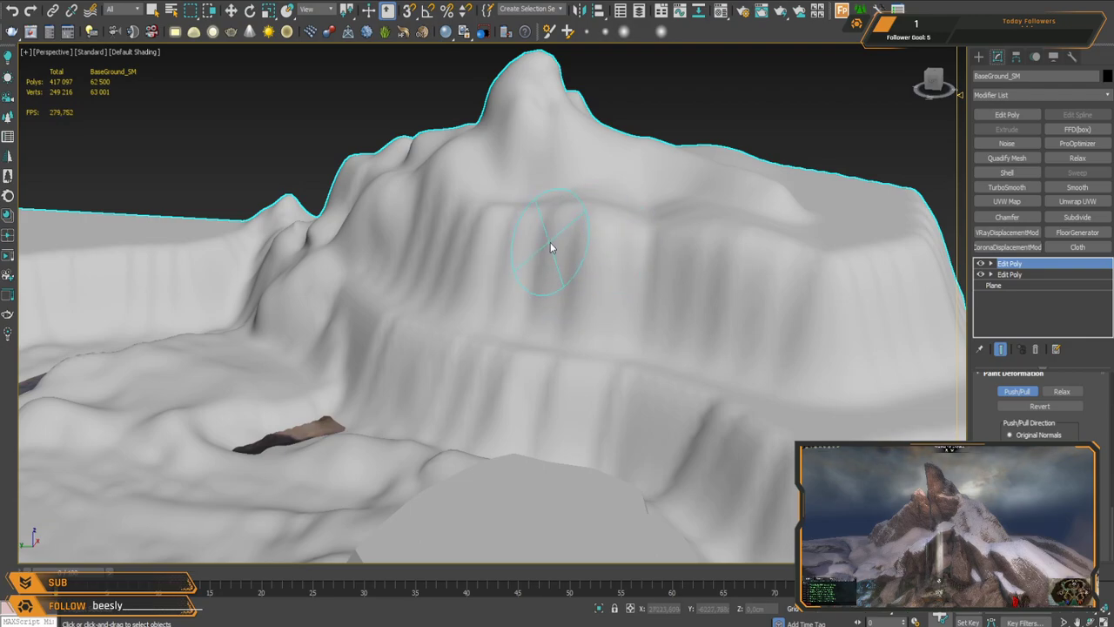
pyautogui.moveTo(581, 235); pyautogui.dragTo(566, 259, button='middle')
pyautogui.moveTo(530, 330)
pyautogui.keyDown('alt'); pyautogui.mouseDown(button='middle')
pyautogui.moveTo(537, 266)
pyautogui.moveTo(739, 307)
pyautogui.mouseUp(button='middle'); pyautogui.keyUp('alt')
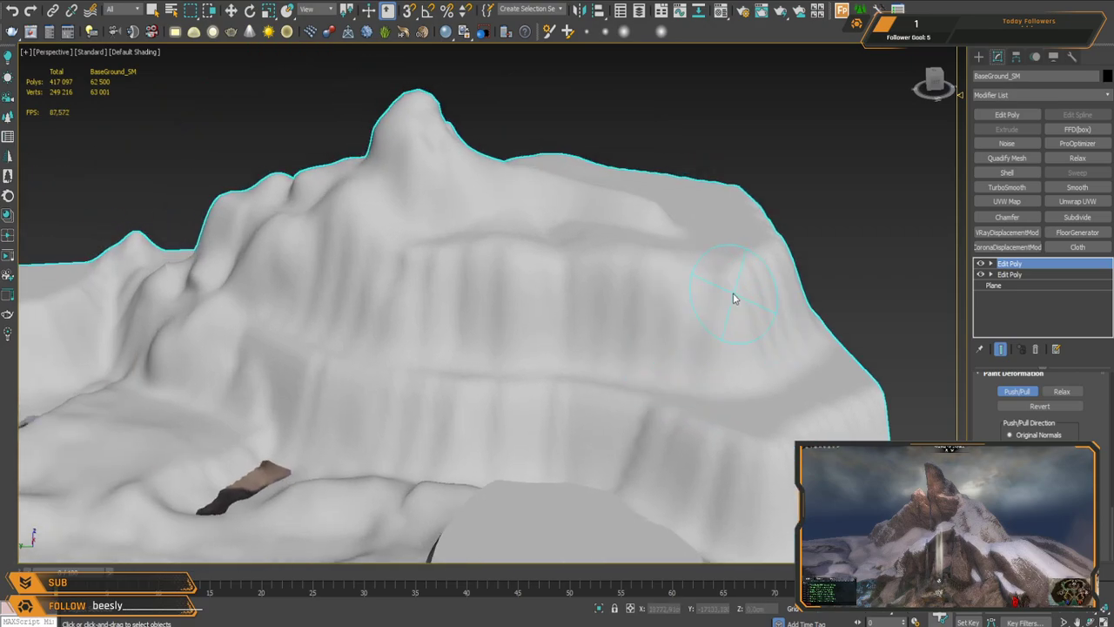
pyautogui.click(712, 300)
pyautogui.click(1061, 392)
pyautogui.click(1017, 392)
# Step: Paint Push/Pull dabs on the edge of the lower ledge above the flat rock platform
pyautogui.moveTo(613, 315)
pyautogui.mouseDown(button='middle')
pyautogui.moveTo(655, 303)
pyautogui.moveTo(740, 306)
pyautogui.moveTo(773, 249)
pyautogui.moveTo(719, 349)
pyautogui.moveTo(721, 370)
pyautogui.mouseUp(button='middle')
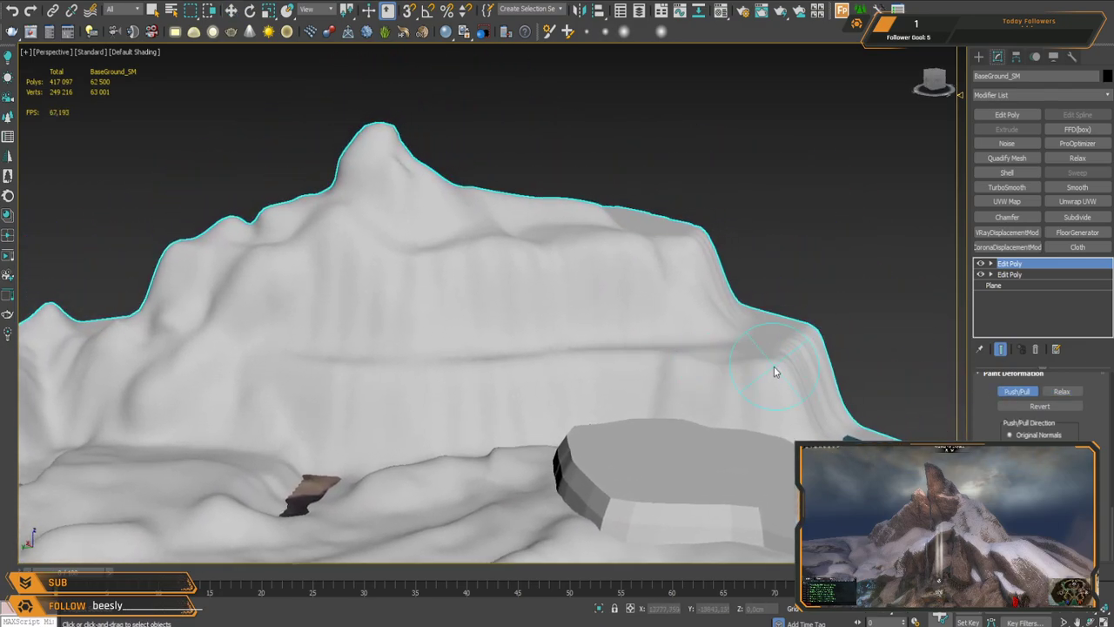
pyautogui.click(690, 355)
pyautogui.click(679, 374)
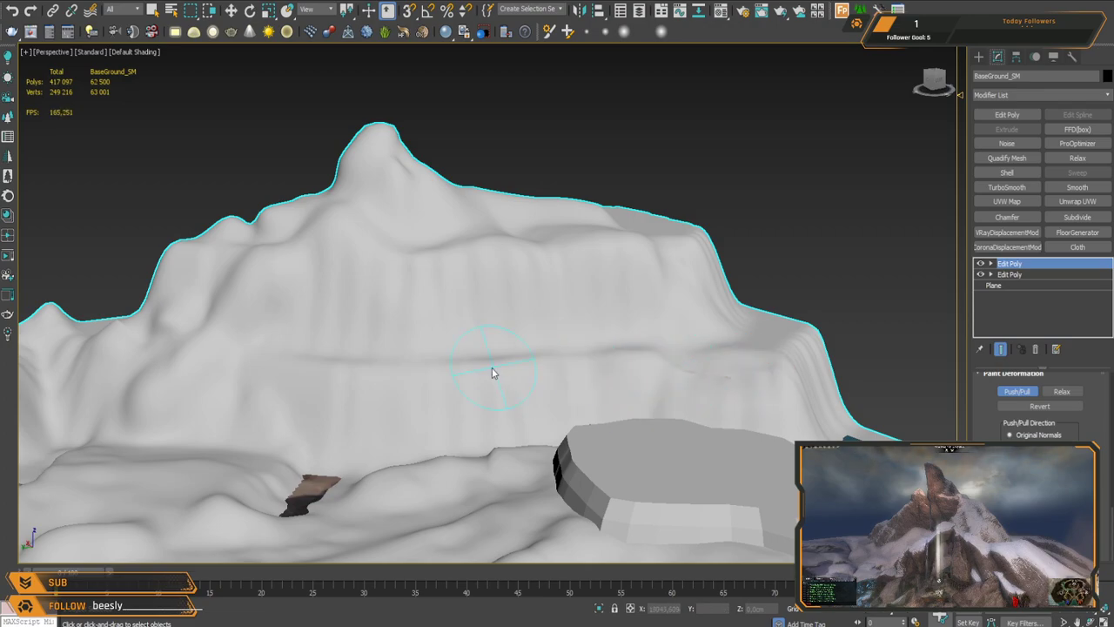
# Step: Sculpt Push/Pull bulges down the middle of the cliff face below the peak and soften them with Relax
pyautogui.moveTo(467, 360)
pyautogui.keyDown('alt'); pyautogui.mouseDown(button='middle')
pyautogui.moveTo(427, 369)
pyautogui.moveTo(298, 288)
pyautogui.mouseUp(button='middle'); pyautogui.keyUp('alt')
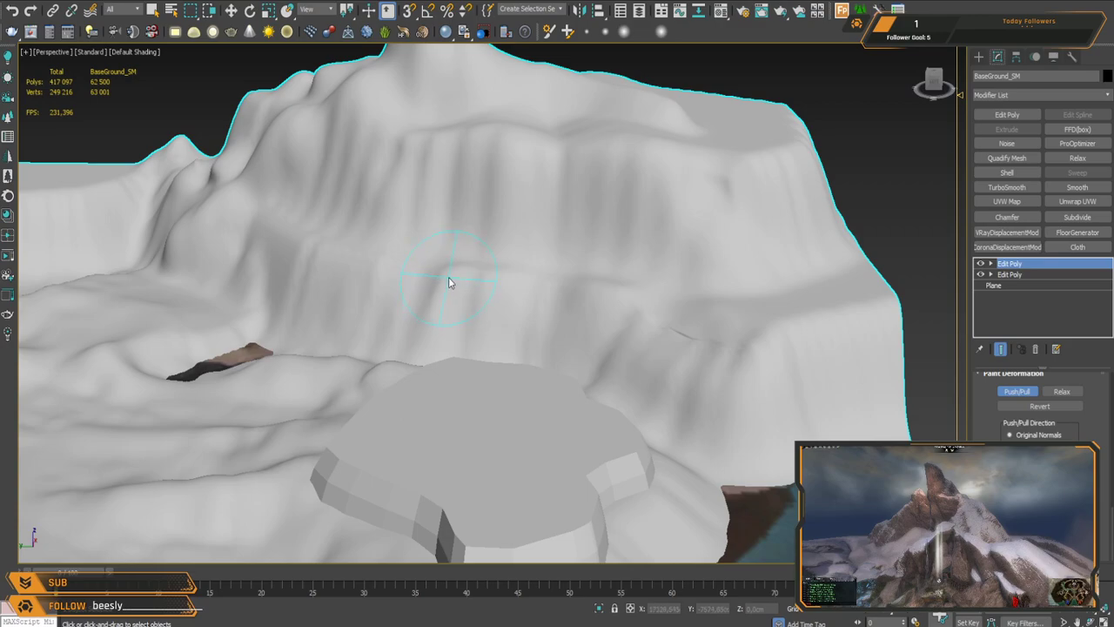
pyautogui.keyDown('alt'); pyautogui.moveTo(485, 204); pyautogui.dragTo(567, 206, button='middle'); pyautogui.keyUp('alt')
pyautogui.moveTo(548, 190)
pyautogui.mouseDown()
pyautogui.moveTo(621, 276)
pyautogui.moveTo(587, 275)
pyautogui.mouseUp()
pyautogui.click(1062, 392)
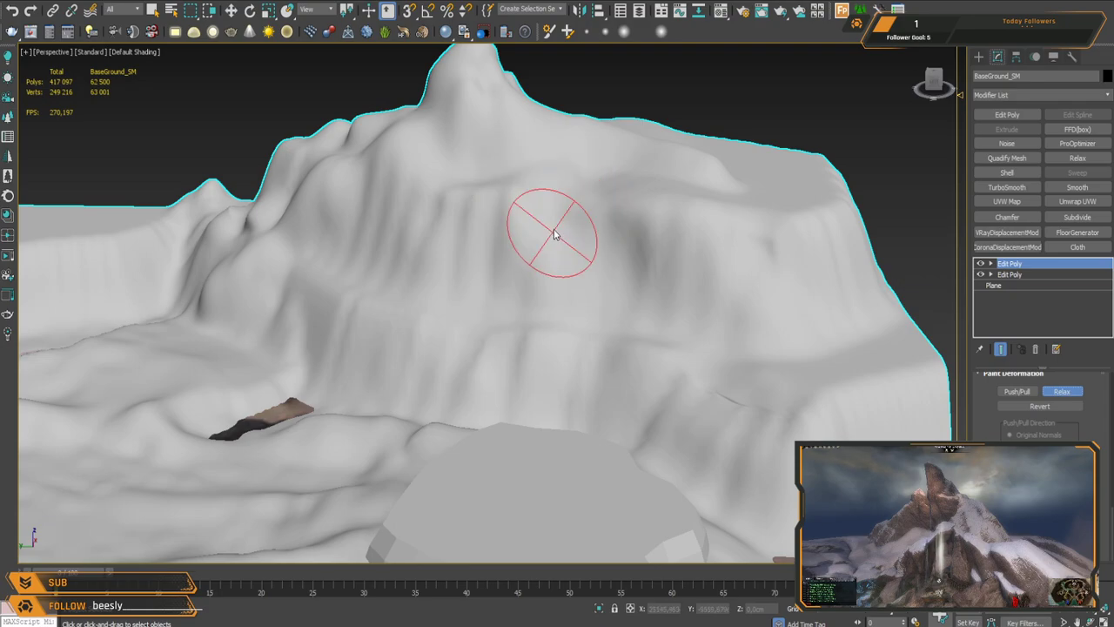
# Step: Paint Push/Pull strokes on the upper cliff's outer shoulder to bulge the rock outward
pyautogui.click(1015, 391)
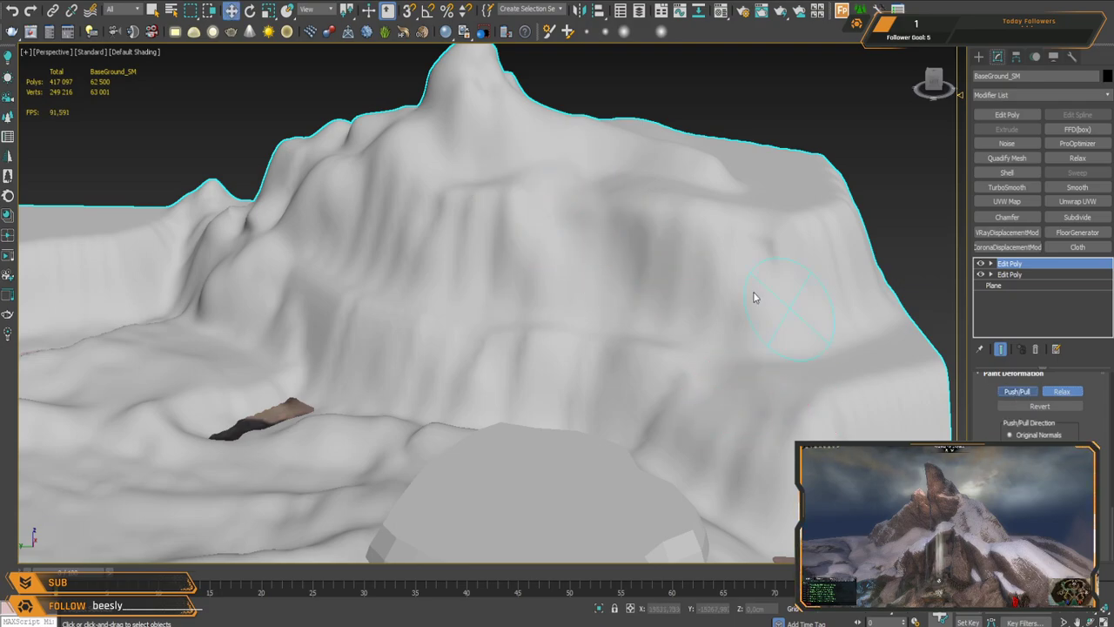
pyautogui.moveTo(801, 314); pyautogui.dragTo(752, 333, button='middle')
pyautogui.moveTo(799, 243)
pyautogui.mouseDown()
pyautogui.moveTo(791, 237)
pyautogui.moveTo(786, 266)
pyautogui.moveTo(737, 231)
pyautogui.moveTo(766, 259)
pyautogui.mouseUp()
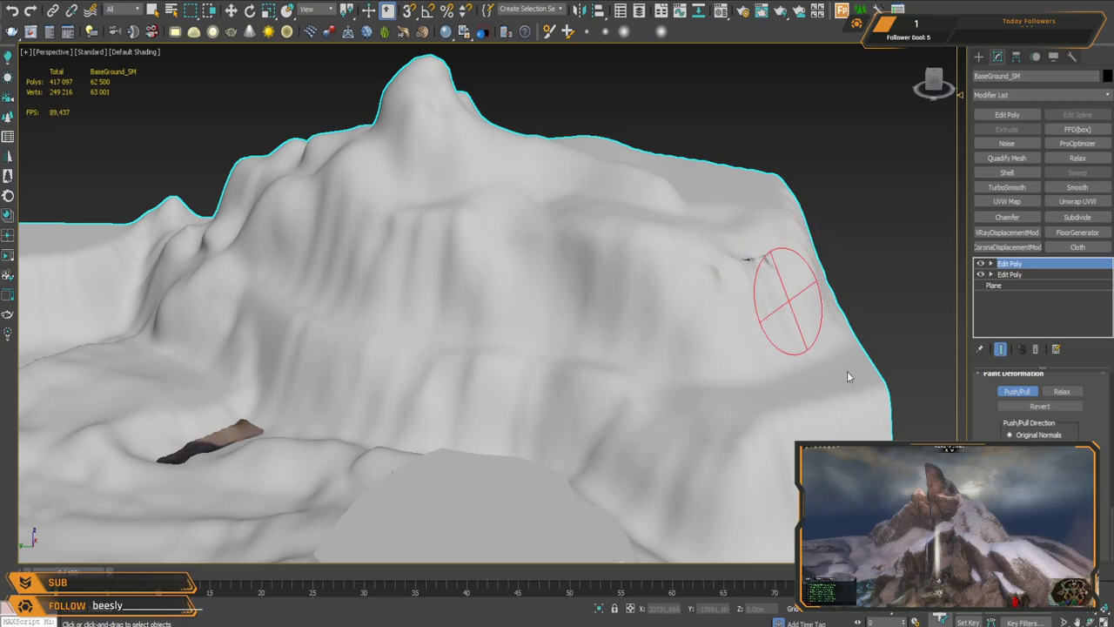
# Step: Smooth the upper cliff's outer shoulder with Relax strokes and add a short Push/Pull stroke to it
pyautogui.click(1062, 391)
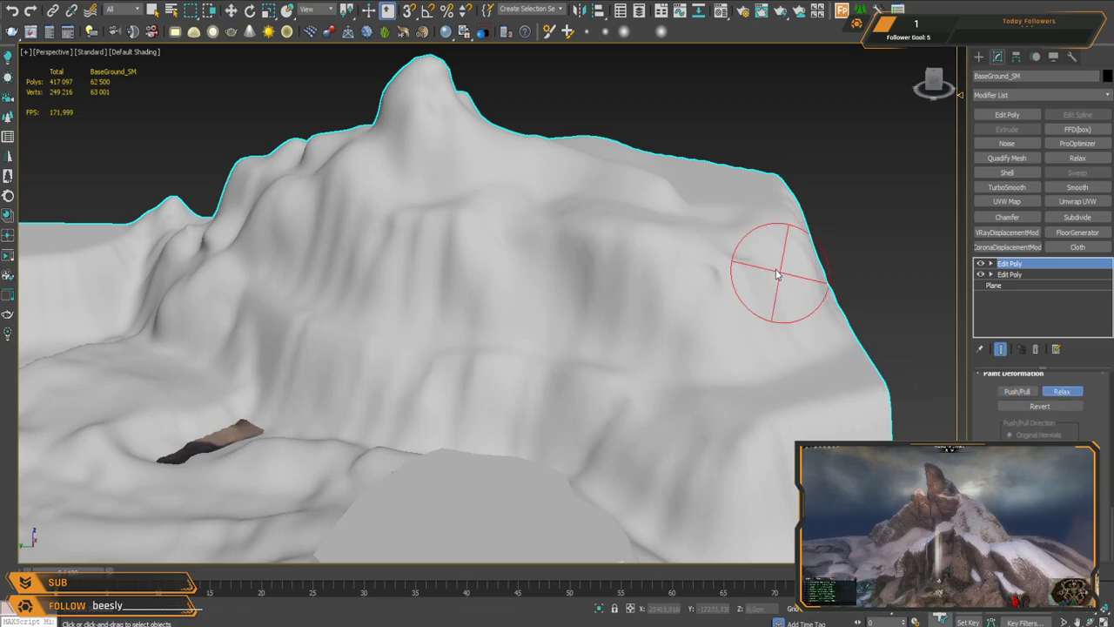
pyautogui.moveTo(747, 263)
pyautogui.mouseDown()
pyautogui.moveTo(727, 261)
pyautogui.moveTo(789, 337)
pyautogui.mouseUp()
pyautogui.click(1062, 394)
pyautogui.moveTo(744, 299)
pyautogui.mouseDown()
pyautogui.moveTo(753, 280)
pyautogui.moveTo(750, 318)
pyautogui.moveTo(745, 305)
pyautogui.moveTo(756, 326)
pyautogui.mouseUp()
pyautogui.click(1025, 391)
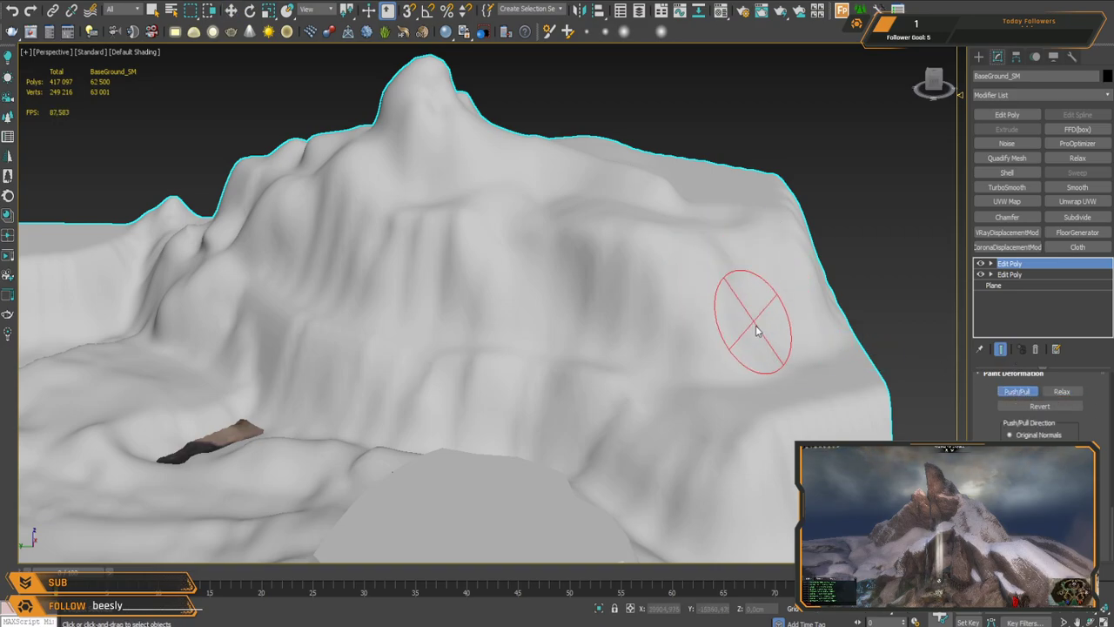
pyautogui.scroll(3, 645, 349)
pyautogui.moveTo(778, 255)
pyautogui.mouseDown()
pyautogui.moveTo(815, 251)
pyautogui.moveTo(793, 246)
pyautogui.mouseUp()
pyautogui.scroll(-3, 557, 244)
pyautogui.moveTo(557, 245)
pyautogui.mouseDown(button='middle')
pyautogui.moveTo(622, 275)
pyautogui.moveTo(492, 281)
pyautogui.moveTo(560, 255)
pyautogui.moveTo(578, 279)
pyautogui.moveTo(410, 211)
pyautogui.moveTo(702, 231)
pyautogui.moveTo(901, 342)
pyautogui.mouseUp(button='middle')
# Step: Paint Push/Pull dabs down the cliff face below the peak and soften the new bulges with Relax
pyautogui.click(1015, 392)
pyautogui.keyDown('alt'); pyautogui.moveTo(535, 343); pyautogui.dragTo(477, 296, button='middle'); pyautogui.keyUp('alt')
pyautogui.click(480, 220)
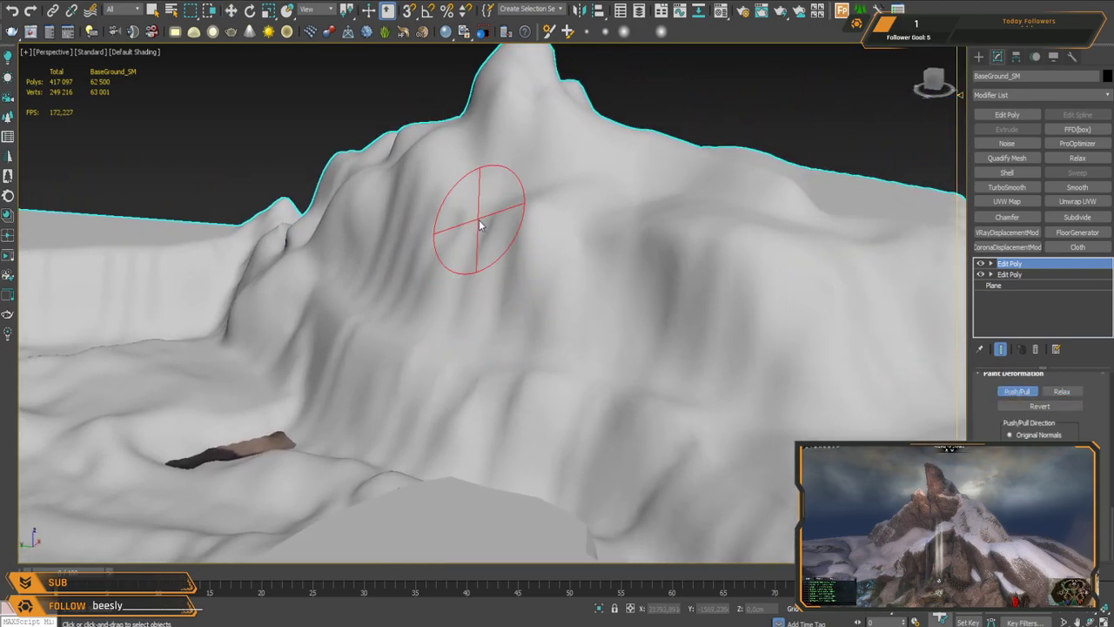
pyautogui.click(485, 260)
pyautogui.click(481, 289)
pyautogui.moveTo(481, 294)
pyautogui.mouseDown()
pyautogui.moveTo(456, 219)
pyautogui.moveTo(457, 228)
pyautogui.mouseUp()
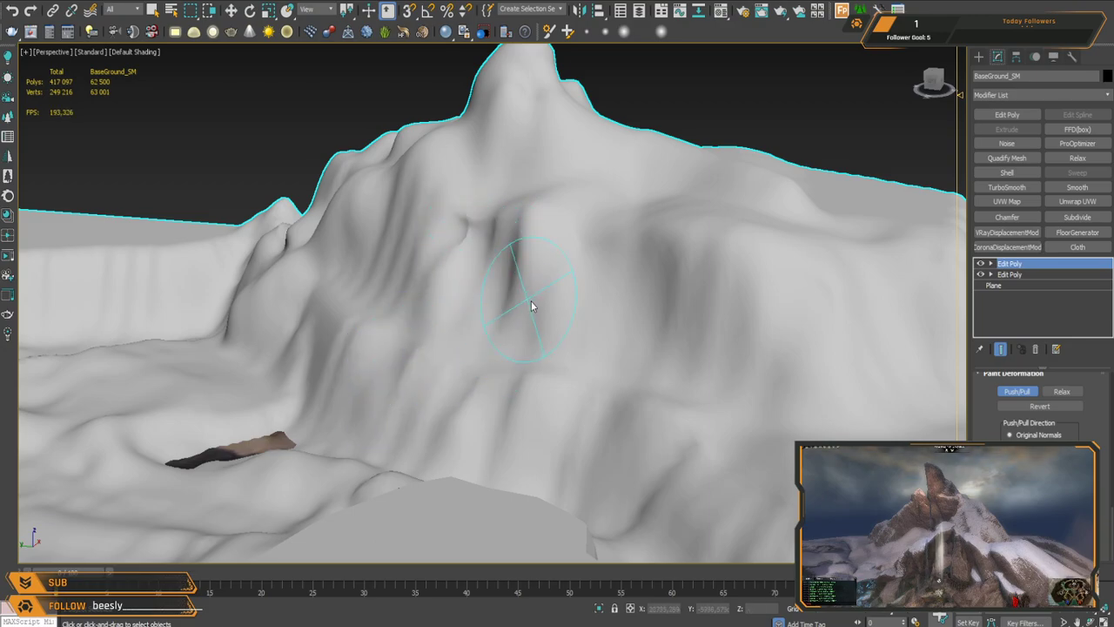
pyautogui.moveTo(529, 302); pyautogui.dragTo(554, 305, button='middle')
pyautogui.click(1074, 390)
pyautogui.moveTo(494, 225)
pyautogui.mouseDown()
pyautogui.moveTo(496, 262)
pyautogui.moveTo(553, 294)
pyautogui.mouseUp()
pyautogui.moveTo(646, 348); pyautogui.dragTo(710, 340, button='middle')
# Step: Sculpt the cliff's inner flank below the ridge with Push/Pull to form protruding rock buttresses
pyautogui.click(1014, 392)
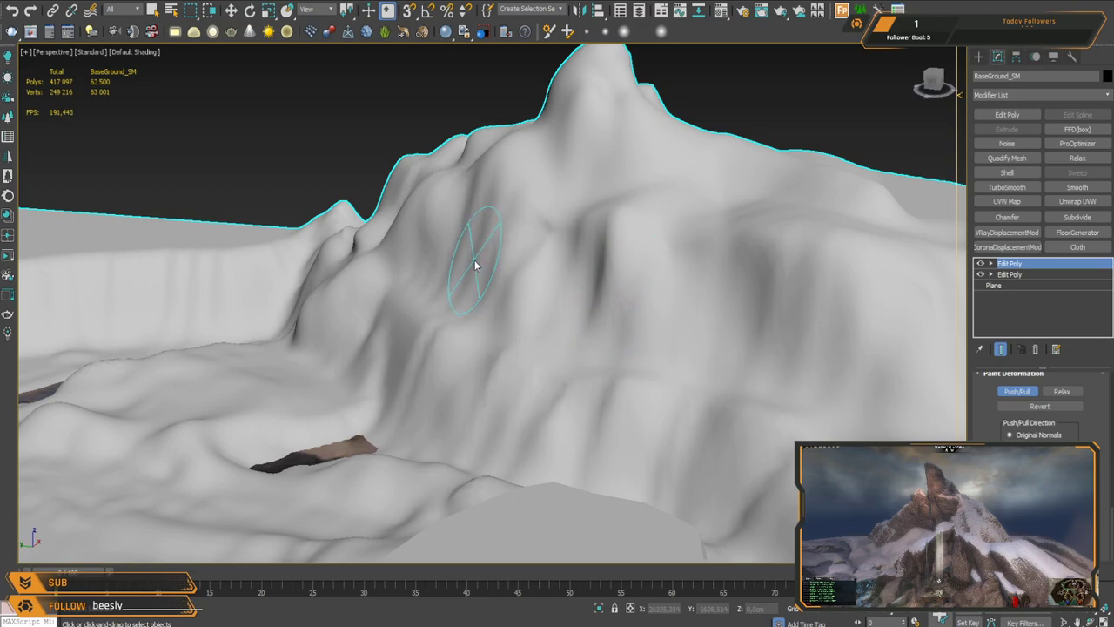
pyautogui.keyDown('alt'); pyautogui.moveTo(490, 321); pyautogui.dragTo(453, 294, button='middle'); pyautogui.keyUp('alt')
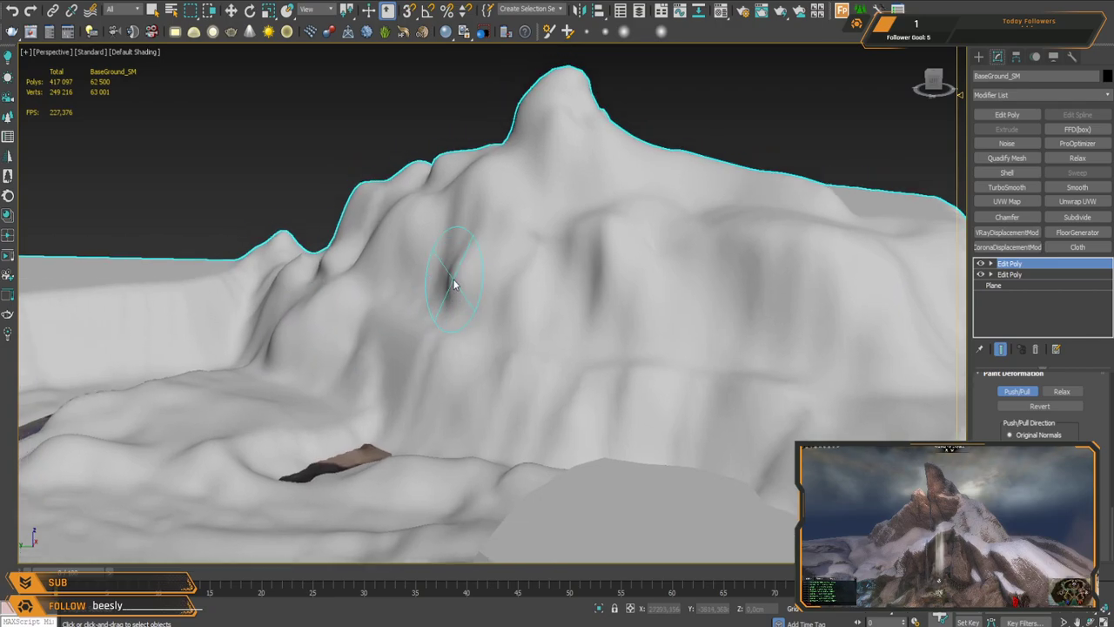
pyautogui.keyDown('alt'); pyautogui.moveTo(452, 284); pyautogui.dragTo(589, 348, button='middle'); pyautogui.keyUp('alt')
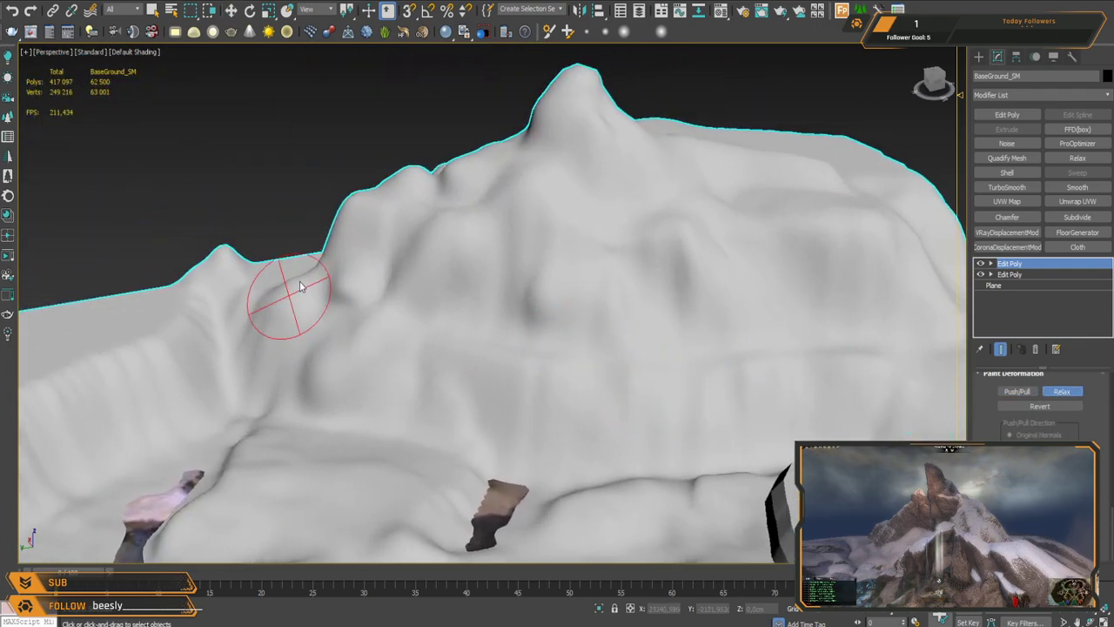
pyautogui.keyDown('alt'); pyautogui.moveTo(528, 301); pyautogui.dragTo(690, 266, button='middle'); pyautogui.keyUp('alt')
pyautogui.keyDown('alt'); pyautogui.moveTo(740, 341); pyautogui.dragTo(552, 310, button='middle'); pyautogui.keyUp('alt')
pyautogui.keyDown('alt'); pyautogui.moveTo(492, 350); pyautogui.dragTo(518, 236, button='middle'); pyautogui.keyUp('alt')
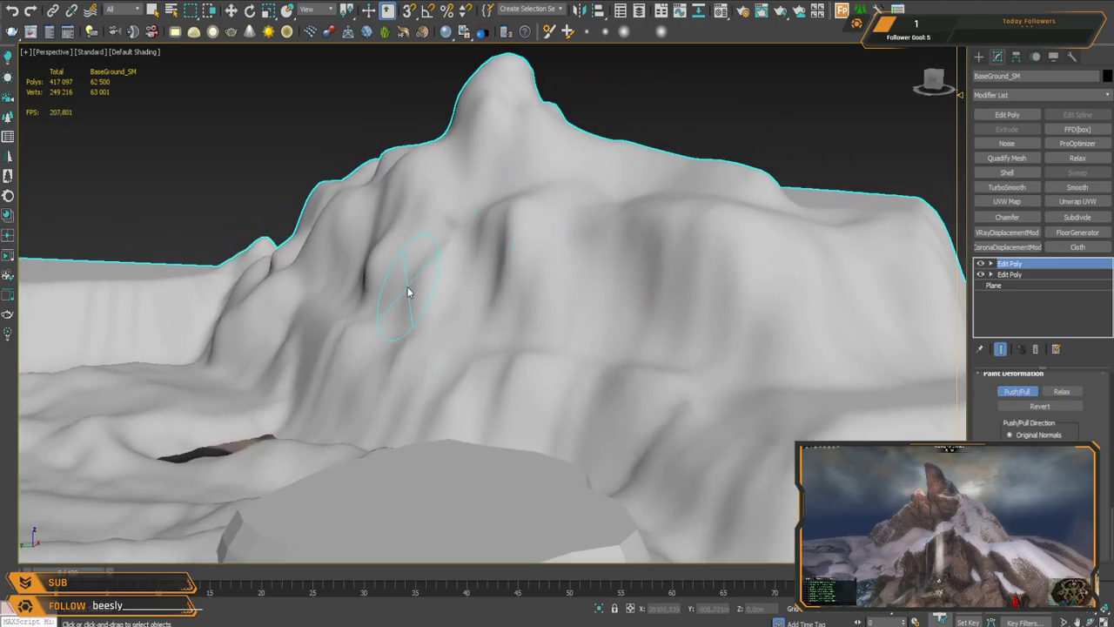
# Step: Relax the sharp crease between the sculpted bulges on the cliff's inner flank
pyautogui.keyDown('alt'); pyautogui.moveTo(319, 311); pyautogui.dragTo(679, 302, button='middle'); pyautogui.keyUp('alt')
pyautogui.scroll(3, 513, 303)
pyautogui.click(1062, 393)
pyautogui.moveTo(529, 316); pyautogui.dragTo(512, 333)
pyautogui.moveTo(683, 333)
pyautogui.mouseDown(button='middle')
pyautogui.moveTo(559, 322)
pyautogui.moveTo(625, 315)
pyautogui.moveTo(594, 276)
pyautogui.moveTo(599, 286)
pyautogui.moveTo(523, 282)
pyautogui.moveTo(547, 272)
pyautogui.mouseUp(button='middle')
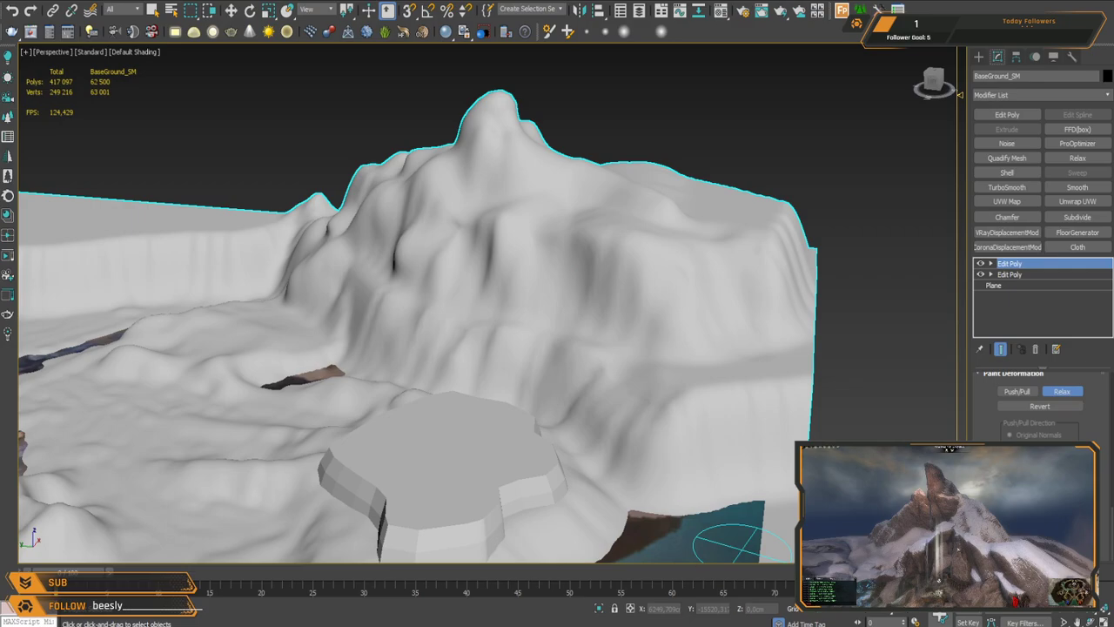
# Step: Paint Push/Pull strokes along the ridge descending from the peak and relax the crease between its knobs
pyautogui.keyDown('alt'); pyautogui.moveTo(547, 273); pyautogui.dragTo(945, 364, button='middle'); pyautogui.keyUp('alt')
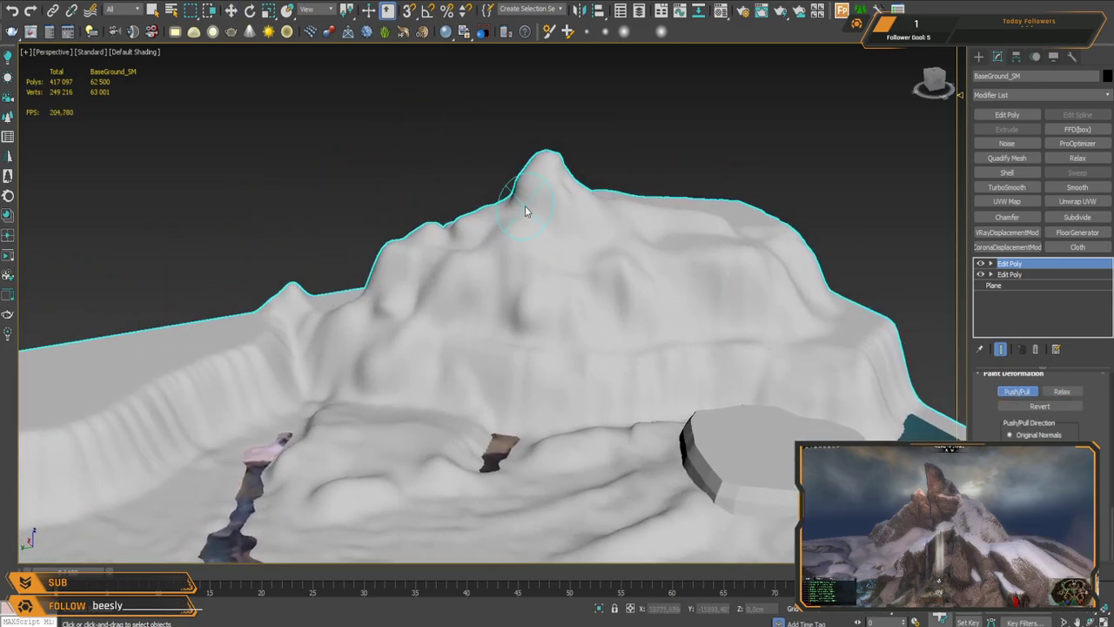
pyautogui.scroll(4, 524, 212)
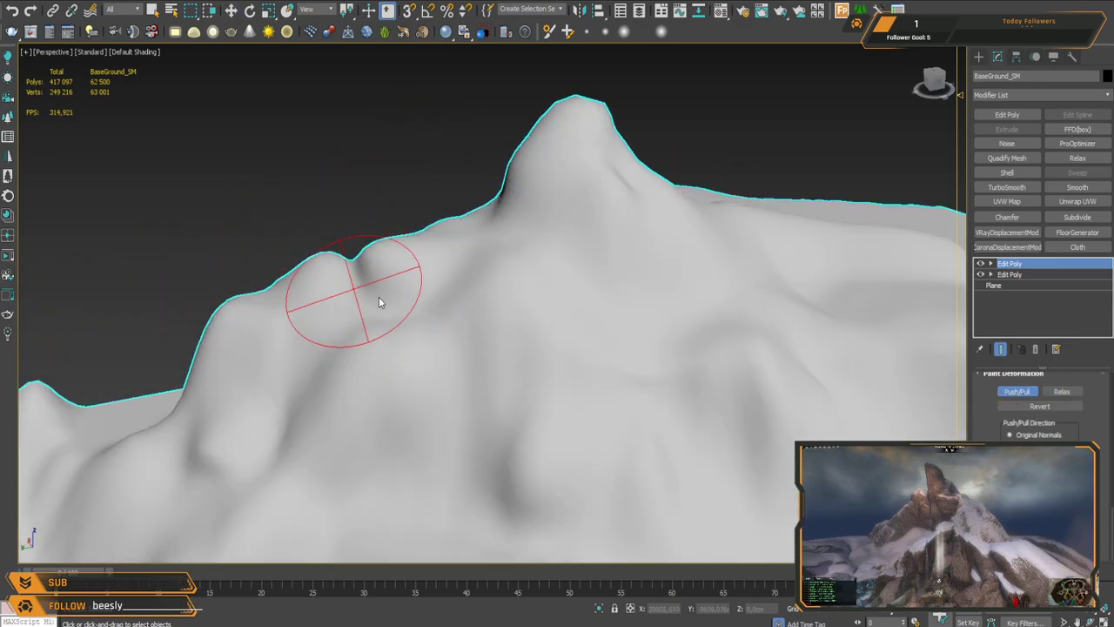
pyautogui.moveTo(465, 288); pyautogui.dragTo(374, 284)
pyautogui.moveTo(441, 274); pyautogui.dragTo(340, 292)
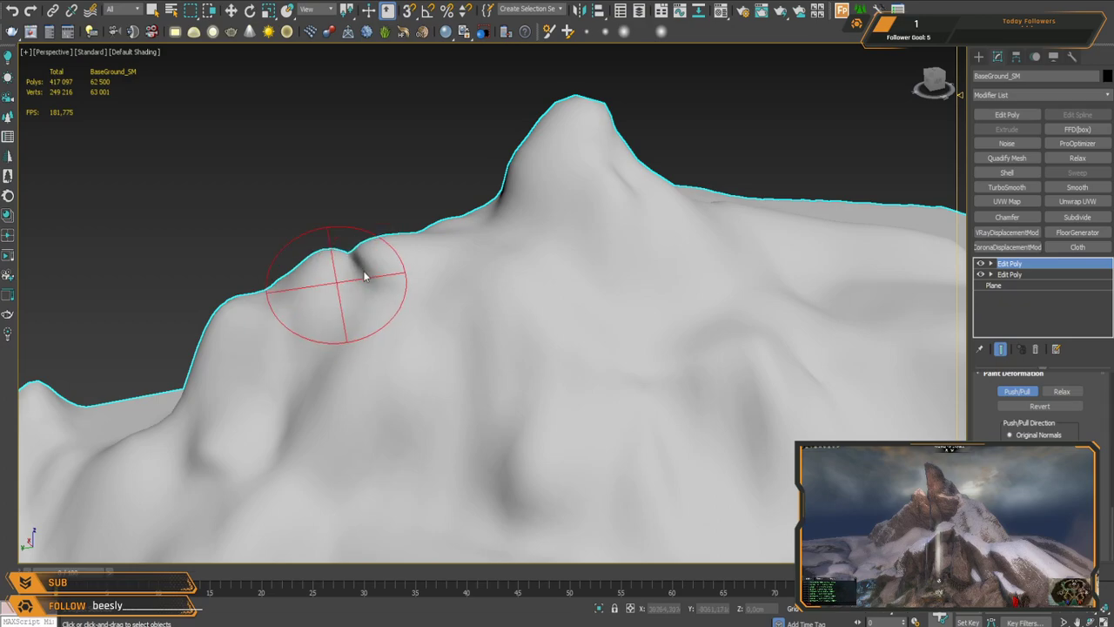
pyautogui.moveTo(473, 279)
pyautogui.keyDown('alt'); pyautogui.mouseDown(button='middle')
pyautogui.moveTo(575, 314)
pyautogui.moveTo(559, 416)
pyautogui.mouseUp(button='middle'); pyautogui.keyUp('alt')
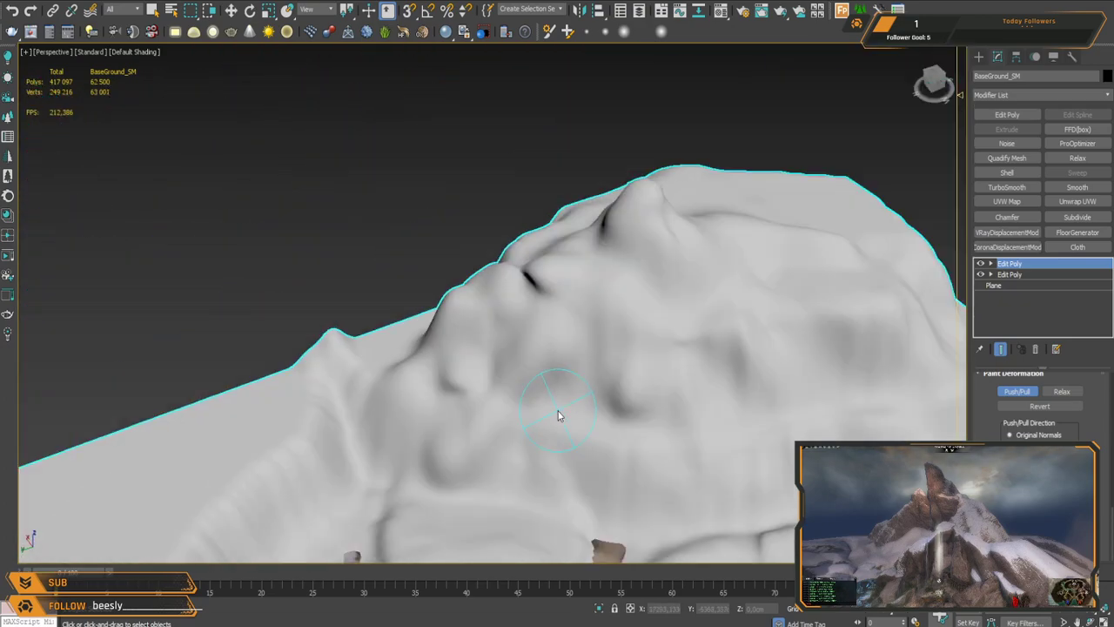
pyautogui.keyDown('alt'); pyautogui.moveTo(571, 283); pyautogui.dragTo(932, 381, button='middle'); pyautogui.keyUp('alt')
pyautogui.click(1061, 393)
pyautogui.moveTo(519, 287)
pyautogui.mouseDown()
pyautogui.moveTo(497, 276)
pyautogui.moveTo(531, 265)
pyautogui.mouseUp()
# Step: Build up the ridge next to the peak with another Push/Pull stroke and smooth the resulting fold with Relax
pyautogui.click(1016, 392)
pyautogui.moveTo(474, 300)
pyautogui.mouseDown()
pyautogui.moveTo(565, 261)
pyautogui.moveTo(479, 287)
pyautogui.moveTo(505, 303)
pyautogui.moveTo(546, 289)
pyautogui.mouseUp()
pyautogui.keyDown('alt'); pyautogui.moveTo(635, 286); pyautogui.dragTo(356, 288, button='middle'); pyautogui.keyUp('alt')
pyautogui.moveTo(436, 286); pyautogui.dragTo(790, 366, button='middle')
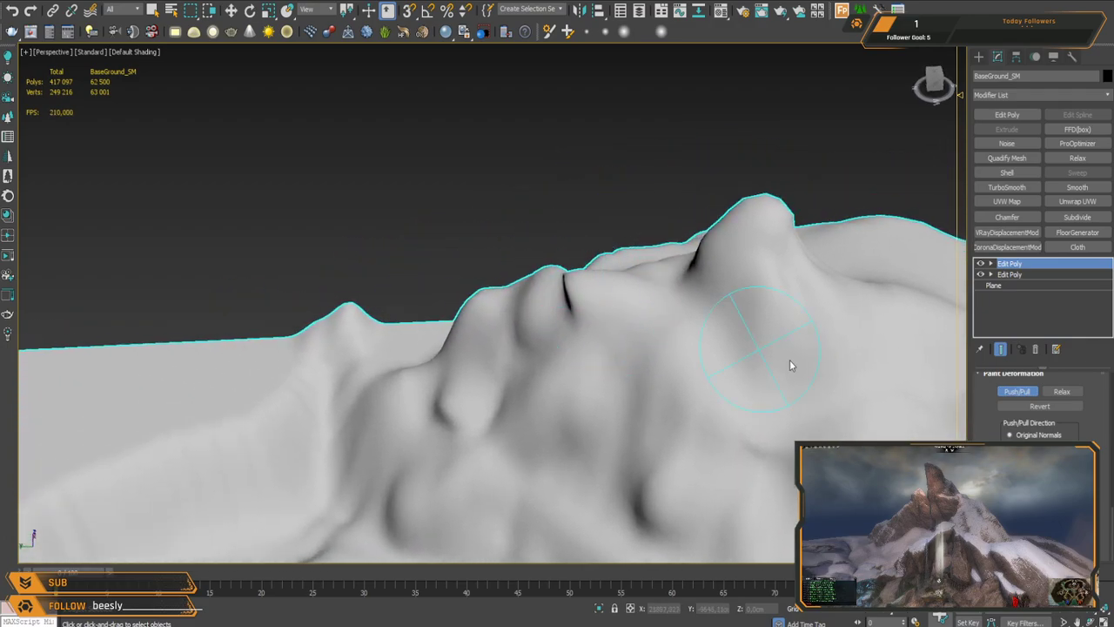
pyautogui.click(1062, 393)
pyautogui.moveTo(567, 290)
pyautogui.mouseDown()
pyautogui.moveTo(542, 316)
pyautogui.moveTo(564, 298)
pyautogui.mouseUp()
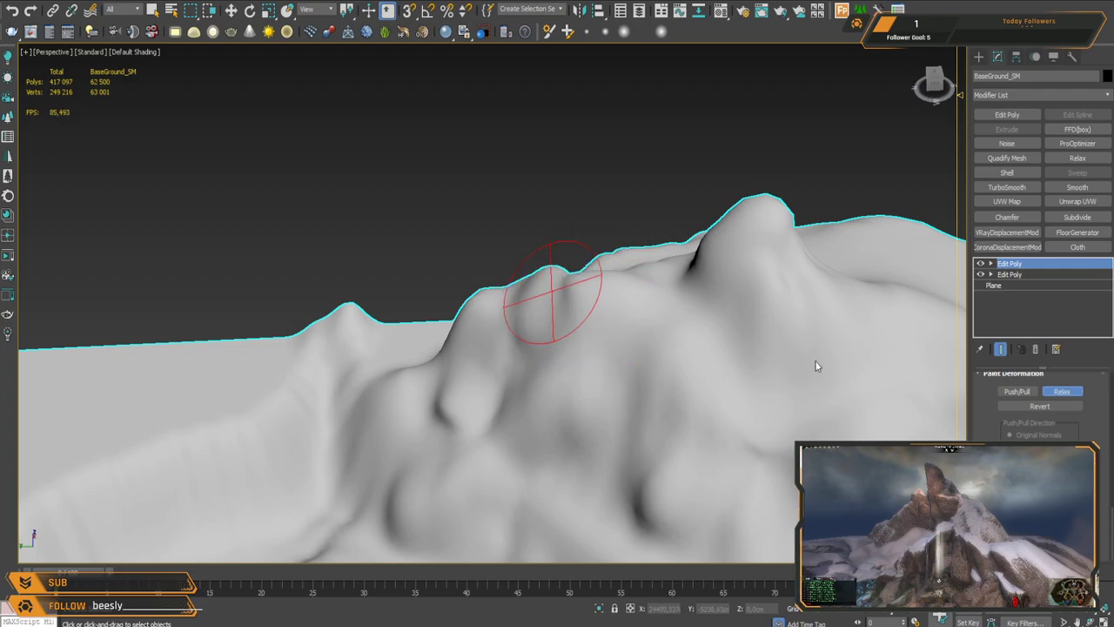
# Step: Paint Push/Pull strokes around the peak's base and outer slope, and relax the crease on its flank
pyautogui.click(1015, 391)
pyautogui.moveTo(599, 300); pyautogui.dragTo(631, 298)
pyautogui.moveTo(860, 298)
pyautogui.mouseDown()
pyautogui.moveTo(789, 296)
pyautogui.moveTo(879, 334)
pyautogui.mouseUp()
pyautogui.moveTo(775, 335); pyautogui.dragTo(513, 317, button='middle')
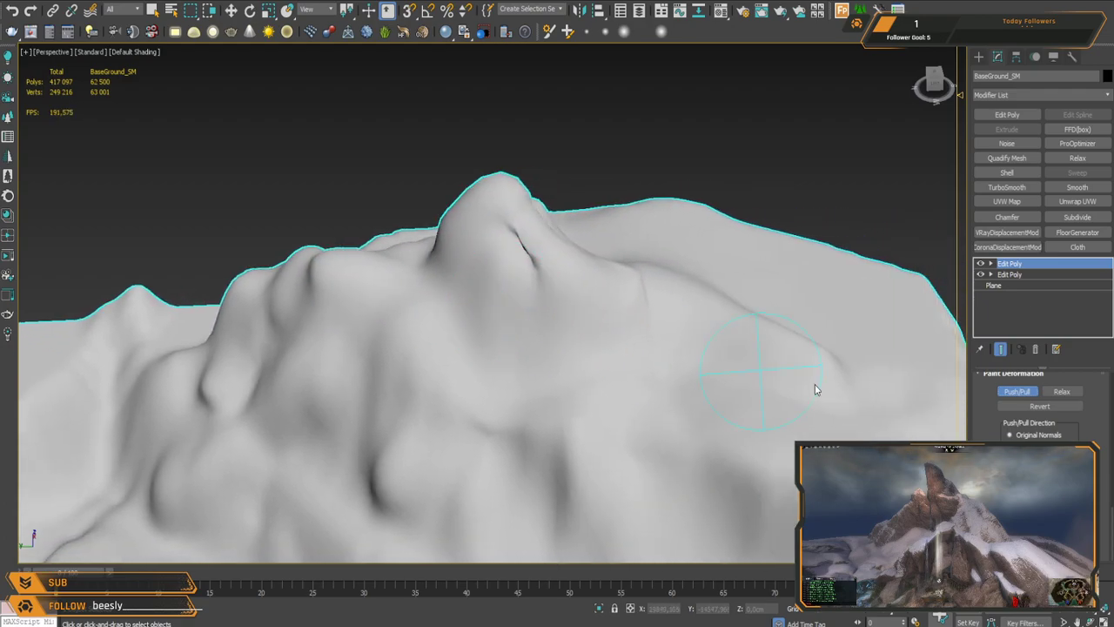
pyautogui.click(1062, 391)
pyautogui.moveTo(567, 269); pyautogui.dragTo(519, 253)
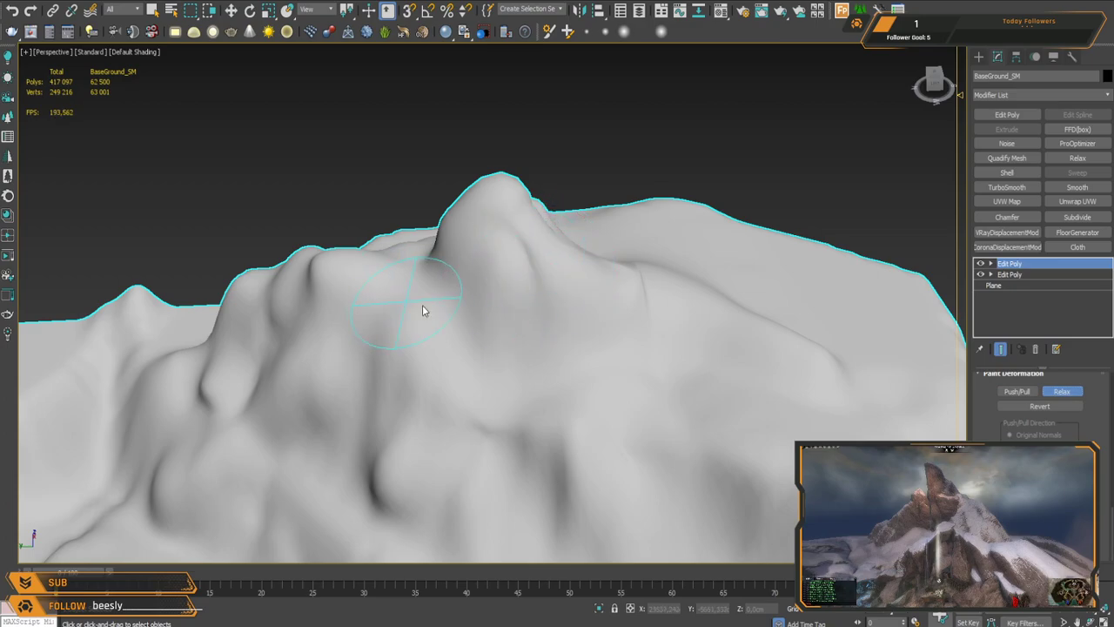
# Step: Sculpt short Push/Pull strokes on the peak's flank and adjoining ridge to broaden the rock mass
pyautogui.keyDown('alt'); pyautogui.moveTo(409, 309); pyautogui.dragTo(739, 310, button='middle'); pyautogui.keyUp('alt')
pyautogui.moveTo(739, 311); pyautogui.dragTo(740, 289)
pyautogui.moveTo(740, 289)
pyautogui.keyDown('alt'); pyautogui.mouseDown(button='middle')
pyautogui.moveTo(607, 316)
pyautogui.moveTo(708, 296)
pyautogui.moveTo(462, 218)
pyautogui.moveTo(657, 206)
pyautogui.moveTo(525, 243)
pyautogui.moveTo(722, 368)
pyautogui.moveTo(505, 117)
pyautogui.moveTo(522, 229)
pyautogui.moveTo(427, 236)
pyautogui.moveTo(517, 229)
pyautogui.moveTo(567, 162)
pyautogui.moveTo(580, 368)
pyautogui.moveTo(586, 281)
pyautogui.mouseUp(button='middle'); pyautogui.keyUp('alt')
pyautogui.moveTo(586, 281)
pyautogui.mouseDown()
pyautogui.moveTo(604, 271)
pyautogui.moveTo(534, 208)
pyautogui.moveTo(549, 319)
pyautogui.mouseUp()
pyautogui.moveTo(429, 313); pyautogui.dragTo(518, 313, button='middle')
pyautogui.moveTo(612, 277); pyautogui.dragTo(611, 271)
pyautogui.keyDown('alt'); pyautogui.moveTo(441, 336); pyautogui.dragTo(547, 331, button='middle'); pyautogui.keyUp('alt')
pyautogui.scroll(3, 584, 351)
pyautogui.moveTo(584, 351)
pyautogui.keyDown('alt'); pyautogui.mouseDown(button='middle')
pyautogui.moveTo(480, 304)
pyautogui.moveTo(605, 298)
pyautogui.moveTo(658, 326)
pyautogui.moveTo(634, 471)
pyautogui.mouseUp(button='middle'); pyautogui.keyUp('alt')
pyautogui.scroll(2, 658, 327)
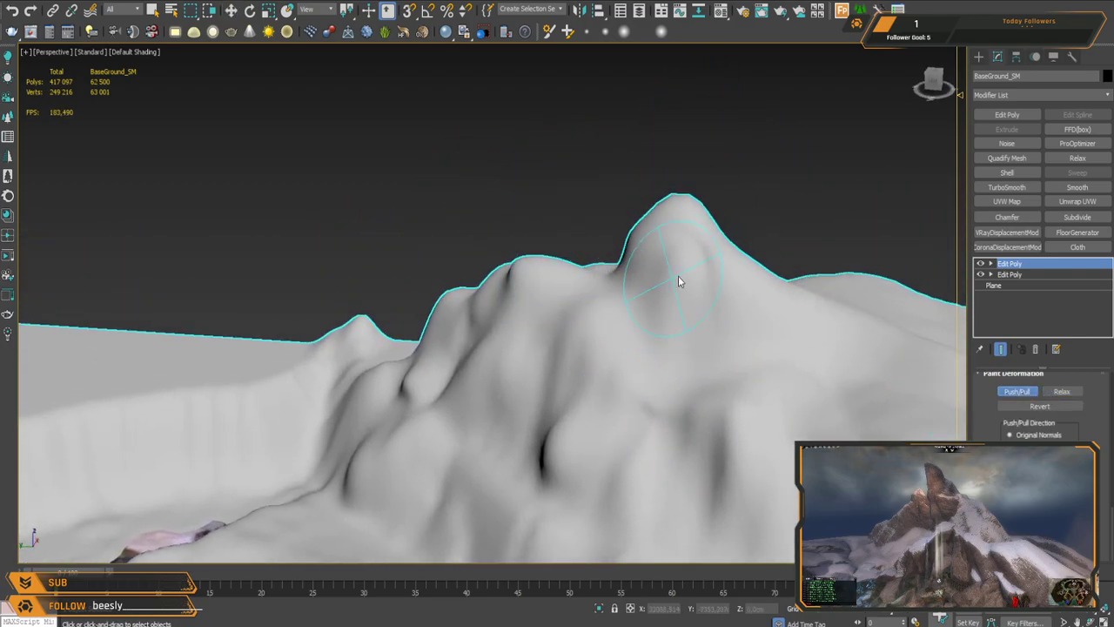
# Step: Raise the ridge beside the main peak into a second summit with Push/Pull and switch to Relax
pyautogui.moveTo(645, 268); pyautogui.dragTo(571, 298)
pyautogui.moveTo(565, 301)
pyautogui.keyDown('alt'); pyautogui.mouseDown(button='middle')
pyautogui.moveTo(624, 340)
pyautogui.moveTo(655, 496)
pyautogui.mouseUp(button='middle'); pyautogui.keyUp('alt')
pyautogui.moveTo(606, 307)
pyautogui.mouseDown()
pyautogui.moveTo(627, 301)
pyautogui.moveTo(620, 288)
pyautogui.moveTo(592, 306)
pyautogui.moveTo(618, 300)
pyautogui.mouseUp()
pyautogui.moveTo(554, 316); pyautogui.dragTo(570, 312, button='middle')
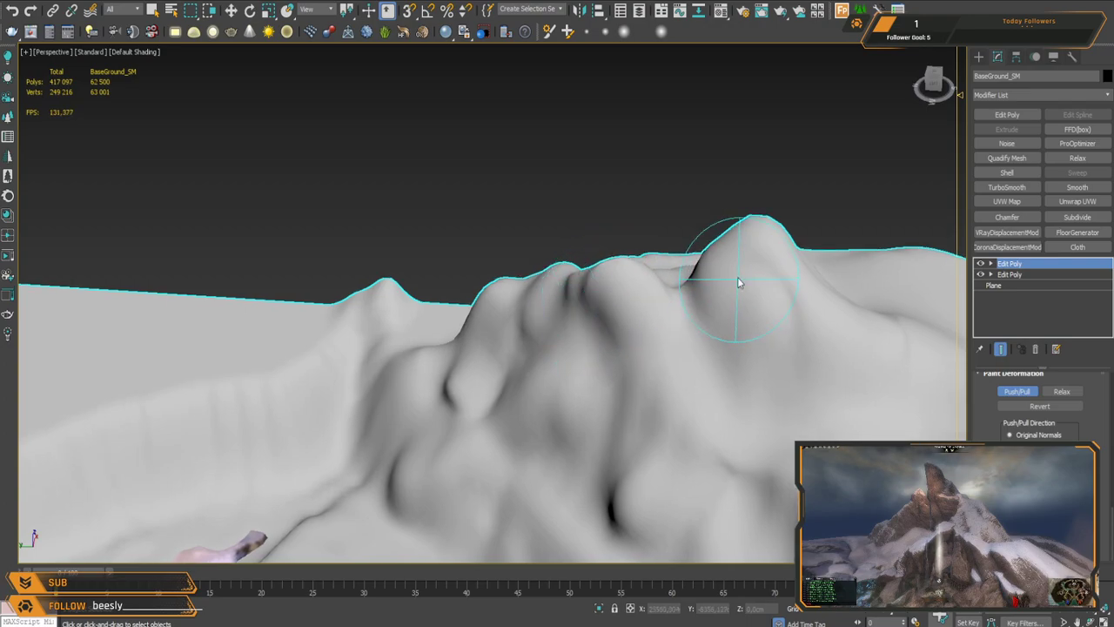
pyautogui.moveTo(746, 266); pyautogui.dragTo(741, 267)
pyautogui.click(1056, 393)
pyautogui.moveTo(570, 353)
pyautogui.keyDown('alt'); pyautogui.mouseDown(button='middle')
pyautogui.moveTo(604, 204)
pyautogui.moveTo(661, 271)
pyautogui.moveTo(661, 224)
pyautogui.moveTo(690, 293)
pyautogui.moveTo(602, 249)
pyautogui.moveTo(644, 287)
pyautogui.moveTo(516, 244)
pyautogui.mouseUp(button='middle'); pyautogui.keyUp('alt')
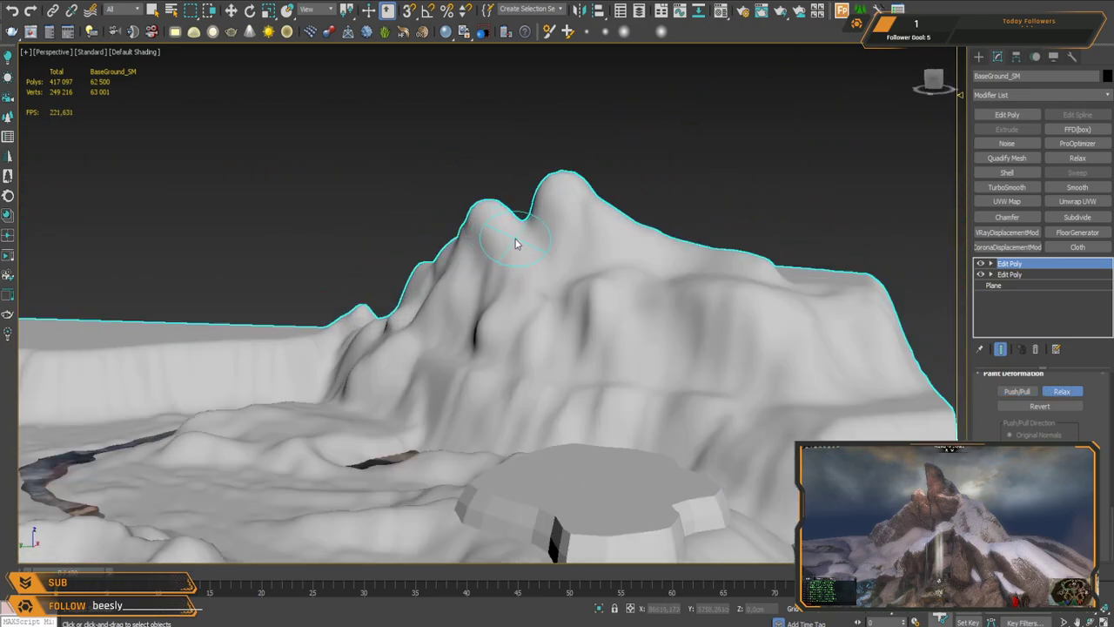
# Step: Leave the paint brush by activating the Move tool and save the scene
pyautogui.press('w')
pyautogui.keyDown('alt'); pyautogui.moveTo(580, 301); pyautogui.dragTo(653, 239, button='middle'); pyautogui.keyUp('alt')
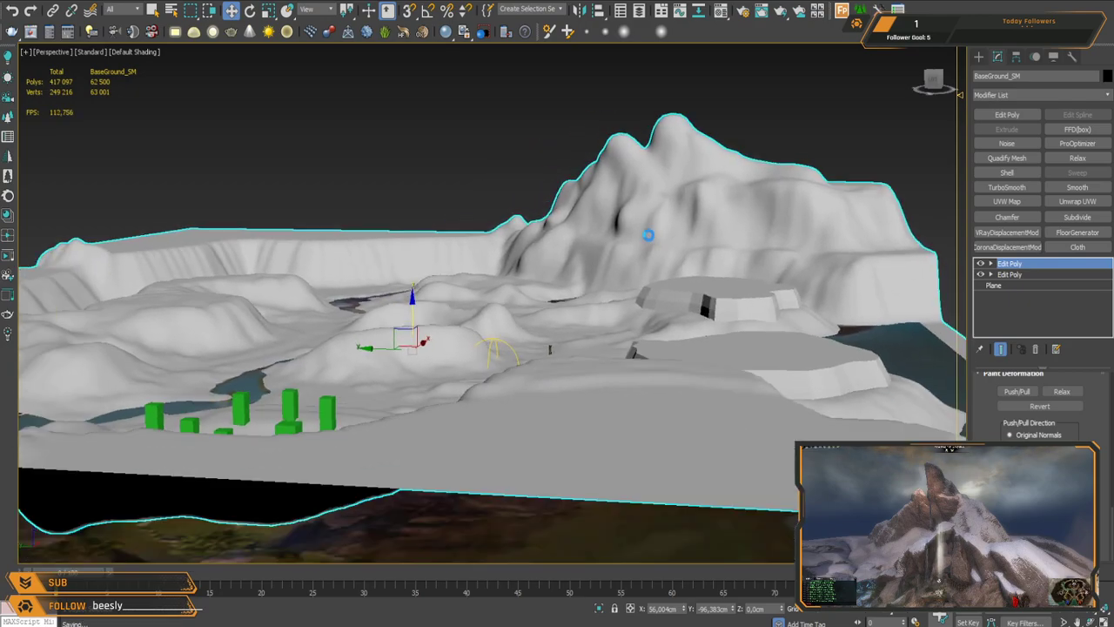
pyautogui.keyDown('alt'); pyautogui.moveTo(590, 225); pyautogui.dragTo(566, 296, button='middle'); pyautogui.keyUp('alt')
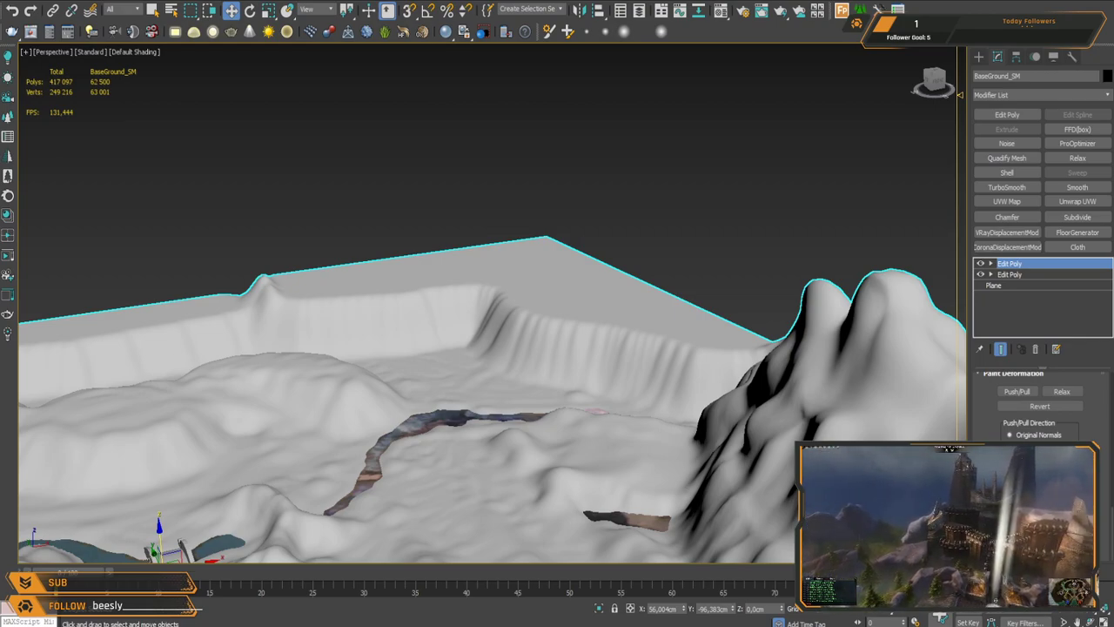
# Step: Raise a broad hill on the flat plateau at the border's opposite corner with Push/Pull, with edged faces displayed
pyautogui.keyDown('alt'); pyautogui.moveTo(558, 357); pyautogui.dragTo(527, 258, button='middle'); pyautogui.keyUp('alt')
pyautogui.scroll(3, 527, 259)
pyautogui.click(1015, 391)
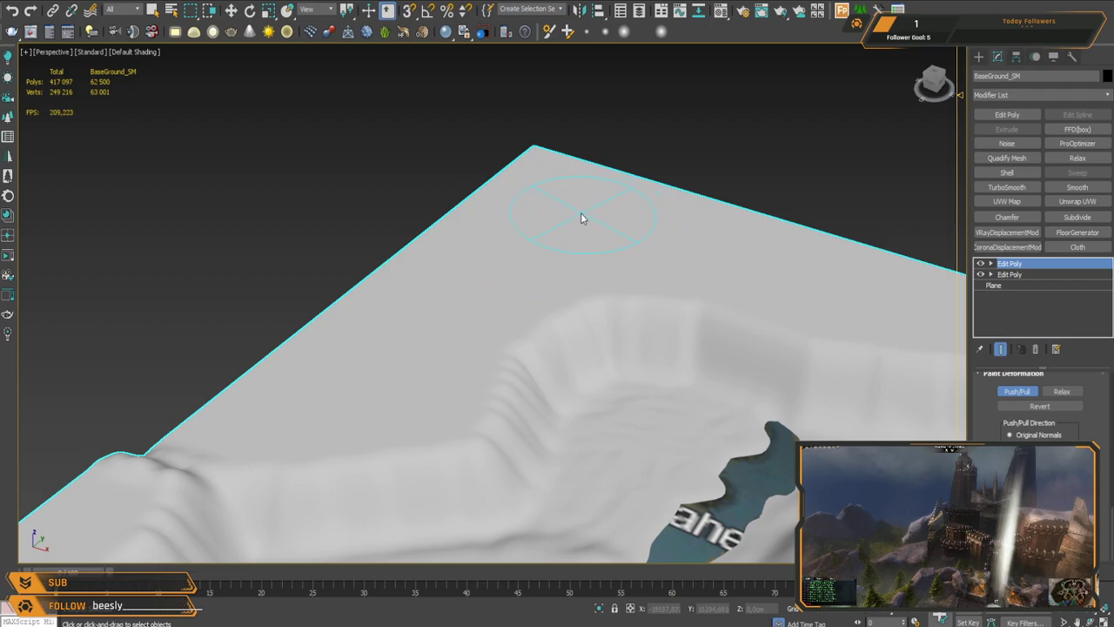
pyautogui.moveTo(581, 218)
pyautogui.mouseDown()
pyautogui.moveTo(490, 249)
pyautogui.moveTo(385, 323)
pyautogui.moveTo(564, 217)
pyautogui.moveTo(442, 281)
pyautogui.moveTo(426, 303)
pyautogui.moveTo(560, 232)
pyautogui.moveTo(402, 330)
pyautogui.moveTo(394, 320)
pyautogui.moveTo(428, 302)
pyautogui.moveTo(418, 329)
pyautogui.moveTo(464, 325)
pyautogui.moveTo(433, 336)
pyautogui.moveTo(458, 356)
pyautogui.moveTo(438, 331)
pyautogui.moveTo(355, 363)
pyautogui.moveTo(460, 336)
pyautogui.mouseUp()
pyautogui.press('F4')
pyautogui.scroll(2, 499, 334)
pyautogui.moveTo(539, 337)
pyautogui.keyDown('alt'); pyautogui.mouseDown(button='middle')
pyautogui.moveTo(490, 259)
pyautogui.moveTo(344, 235)
pyautogui.mouseUp(button='middle'); pyautogui.keyUp('alt')
pyautogui.moveTo(427, 200)
pyautogui.mouseDown()
pyautogui.moveTo(458, 195)
pyautogui.moveTo(484, 288)
pyautogui.mouseUp()
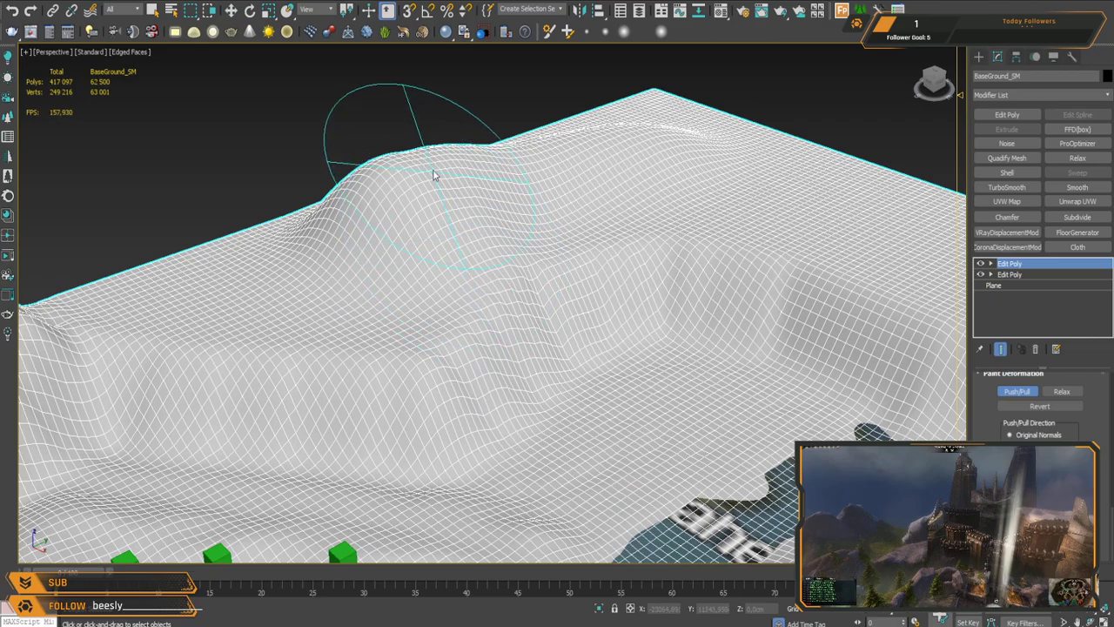
# Step: Extend the corner hill along the plateau with Push/Pull and raise a taller peak near the corner
pyautogui.moveTo(330, 247); pyautogui.dragTo(291, 250)
pyautogui.moveTo(425, 207); pyautogui.dragTo(238, 282, button='middle')
pyautogui.moveTo(470, 227)
pyautogui.mouseDown()
pyautogui.moveTo(514, 204)
pyautogui.moveTo(495, 187)
pyautogui.moveTo(436, 202)
pyautogui.moveTo(470, 222)
pyautogui.moveTo(468, 190)
pyautogui.moveTo(441, 197)
pyautogui.moveTo(460, 182)
pyautogui.moveTo(466, 197)
pyautogui.mouseUp()
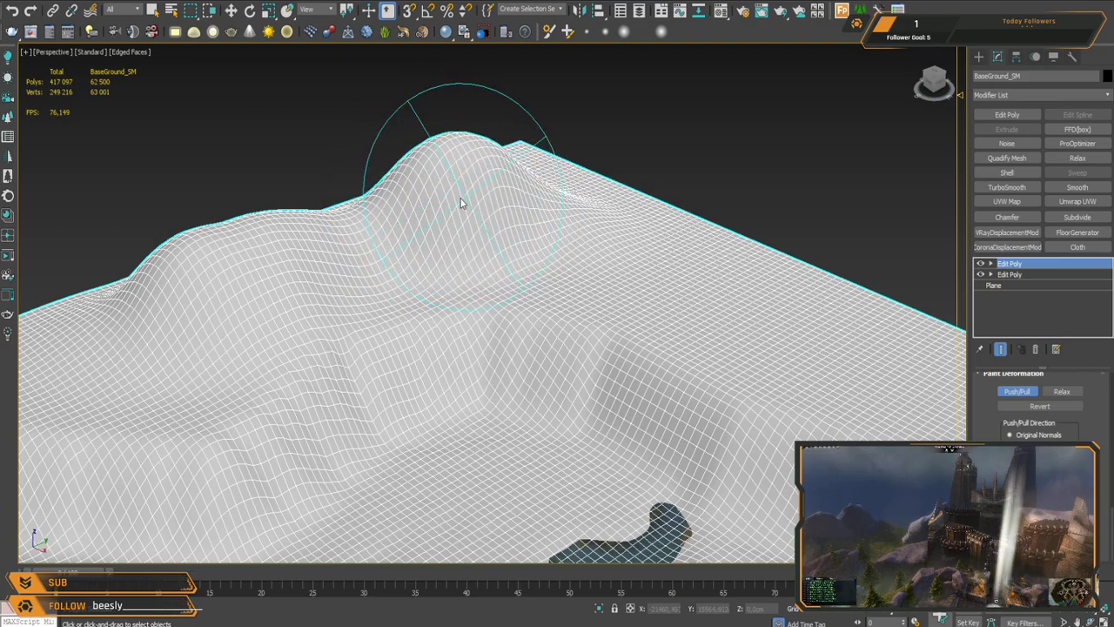
pyautogui.moveTo(493, 192)
pyautogui.keyDown('alt'); pyautogui.mouseDown(button='middle')
pyautogui.moveTo(540, 169)
pyautogui.moveTo(575, 206)
pyautogui.mouseUp(button='middle'); pyautogui.keyUp('alt')
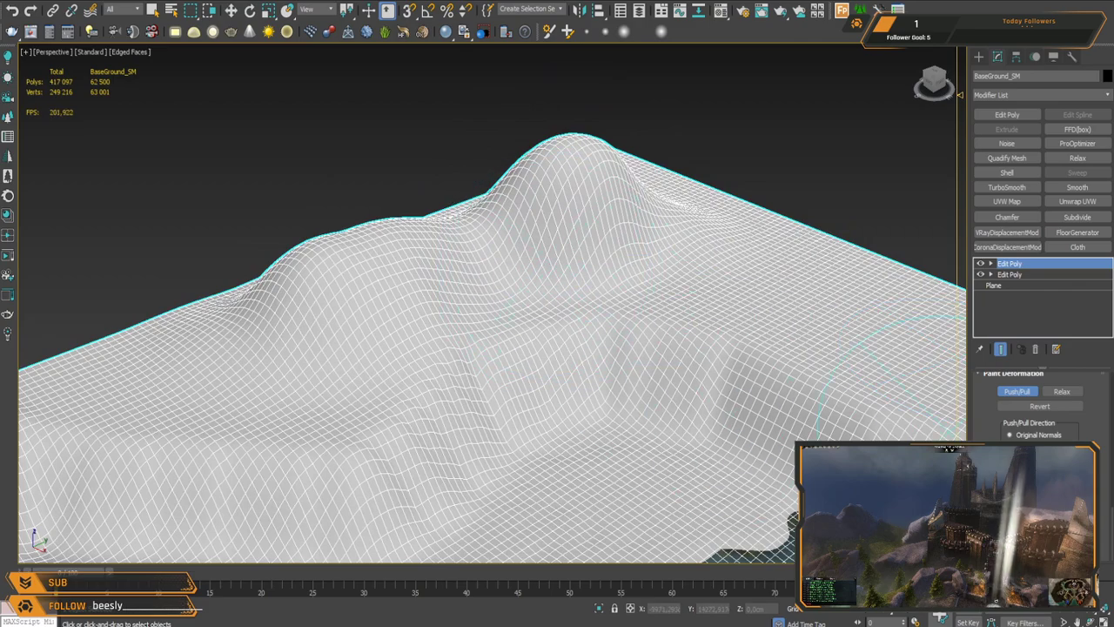
# Step: Paint Push/Pull spurs down the slopes of the corner peak and the lower hill with a smaller brush
pyautogui.keyDown('alt'); pyautogui.moveTo(666, 252); pyautogui.dragTo(605, 211, button='middle'); pyautogui.keyUp('alt')
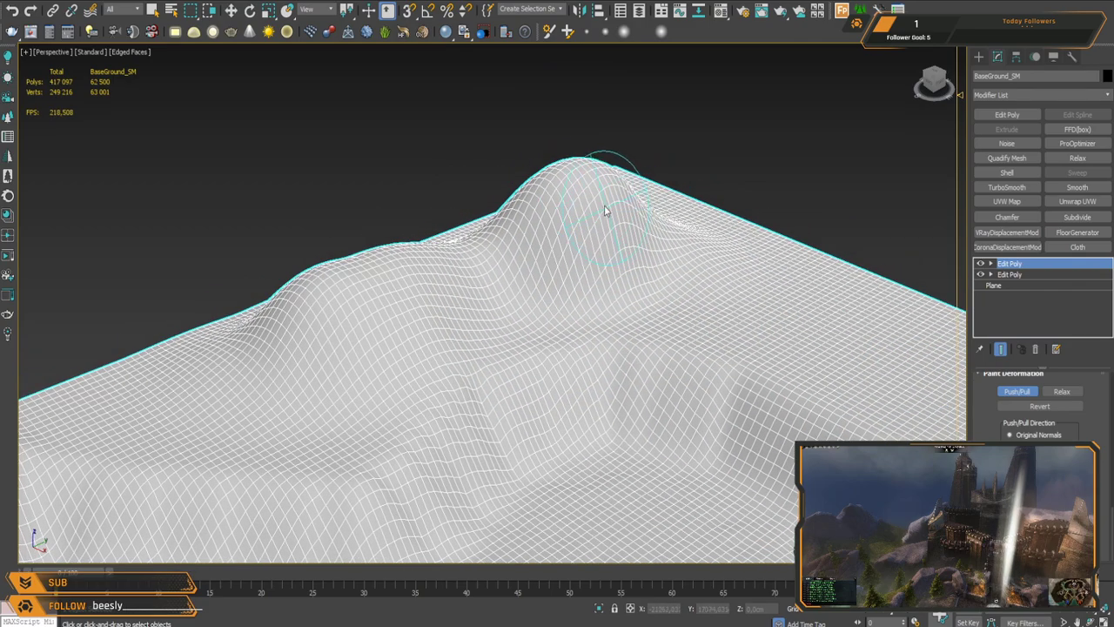
pyautogui.moveTo(662, 252)
pyautogui.mouseDown()
pyautogui.moveTo(706, 264)
pyautogui.moveTo(699, 254)
pyautogui.moveTo(716, 279)
pyautogui.mouseUp()
pyautogui.moveTo(568, 278)
pyautogui.mouseDown()
pyautogui.moveTo(575, 310)
pyautogui.moveTo(561, 308)
pyautogui.moveTo(554, 297)
pyautogui.moveTo(591, 305)
pyautogui.mouseUp()
pyautogui.moveTo(267, 383)
pyautogui.mouseDown()
pyautogui.moveTo(280, 365)
pyautogui.moveTo(244, 415)
pyautogui.mouseUp()
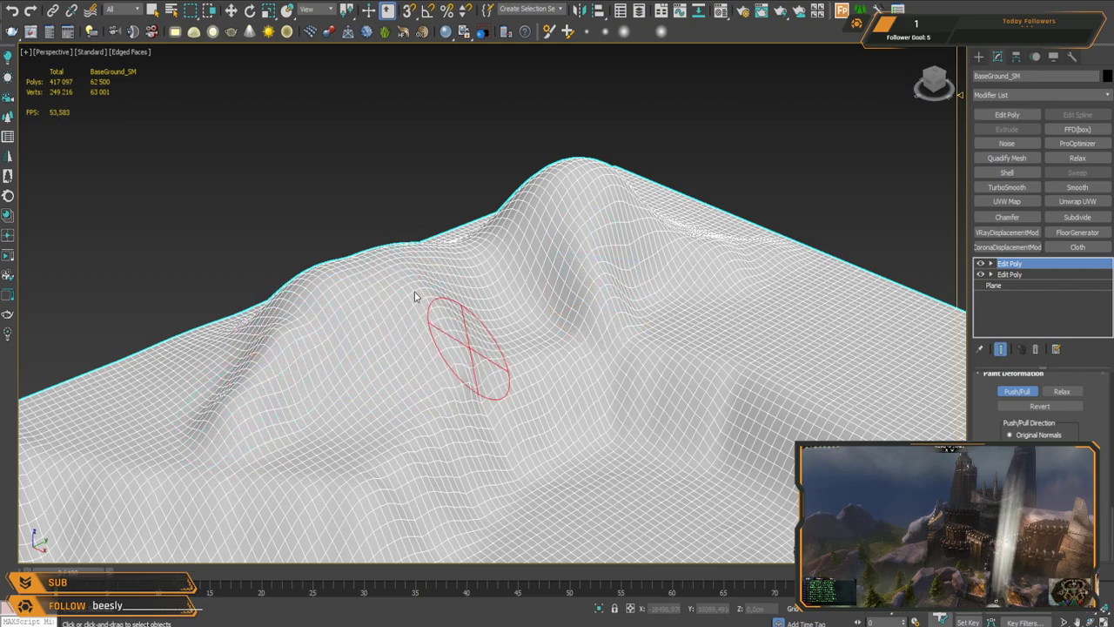
# Step: Build up the saddle and crest of the corner mountain with Push/Pull strokes to steepen its summit
pyautogui.keyDown('alt'); pyautogui.moveTo(473, 348); pyautogui.dragTo(543, 311, button='middle'); pyautogui.keyUp('alt')
pyautogui.moveTo(547, 297)
pyautogui.mouseDown()
pyautogui.moveTo(494, 308)
pyautogui.moveTo(634, 301)
pyautogui.mouseUp()
pyautogui.keyDown('alt'); pyautogui.moveTo(649, 279); pyautogui.dragTo(561, 246, button='middle'); pyautogui.keyUp('alt')
pyautogui.moveTo(667, 251)
pyautogui.keyDown('alt'); pyautogui.mouseDown(button='middle')
pyautogui.moveTo(532, 281)
pyautogui.moveTo(460, 360)
pyautogui.moveTo(451, 200)
pyautogui.mouseUp(button='middle'); pyautogui.keyUp('alt')
pyautogui.moveTo(579, 236)
pyautogui.mouseDown()
pyautogui.moveTo(540, 249)
pyautogui.moveTo(528, 236)
pyautogui.moveTo(435, 241)
pyautogui.moveTo(522, 228)
pyautogui.moveTo(497, 223)
pyautogui.mouseUp()
pyautogui.moveTo(497, 223)
pyautogui.keyDown('alt'); pyautogui.mouseDown(button='middle')
pyautogui.moveTo(517, 182)
pyautogui.moveTo(484, 277)
pyautogui.mouseUp(button='middle'); pyautogui.keyUp('alt')
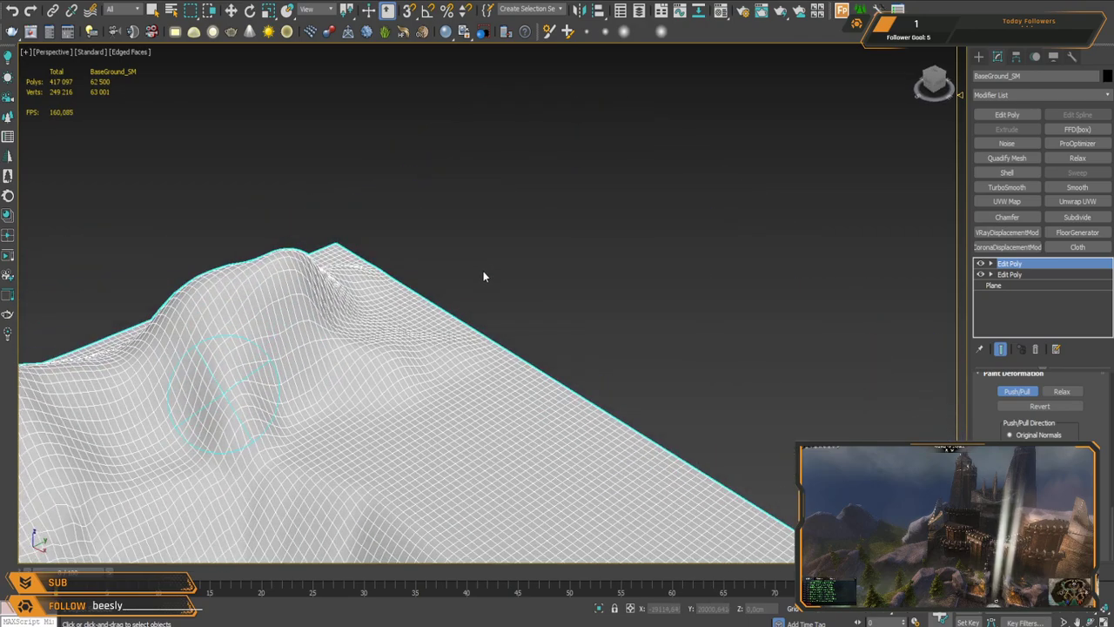
pyautogui.moveTo(355, 269)
pyautogui.keyDown('alt'); pyautogui.mouseDown(button='middle')
pyautogui.moveTo(541, 132)
pyautogui.moveTo(513, 212)
pyautogui.moveTo(520, 224)
pyautogui.moveTo(500, 214)
pyautogui.moveTo(515, 209)
pyautogui.moveTo(373, 319)
pyautogui.mouseUp(button='middle'); pyautogui.keyUp('alt')
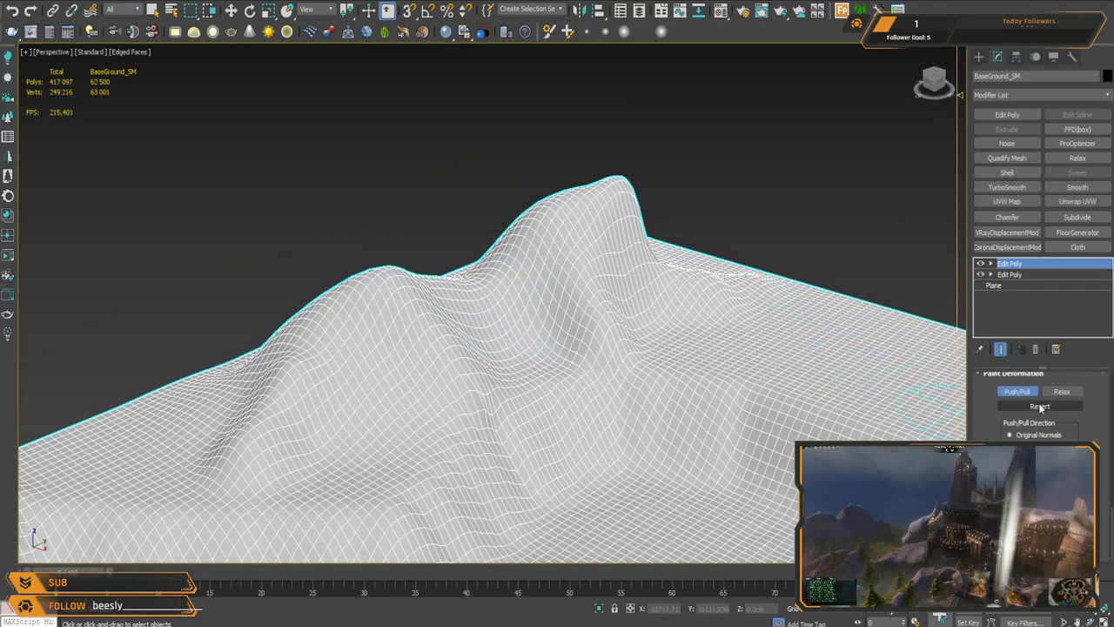
# Step: Paint fine Push/Pull strokes down the corner peak's face and outer foot to add small rocky bumps
pyautogui.moveTo(581, 326); pyautogui.dragTo(598, 246)
pyautogui.keyDown('alt'); pyautogui.moveTo(634, 232); pyautogui.dragTo(562, 269, button='middle'); pyautogui.keyUp('alt')
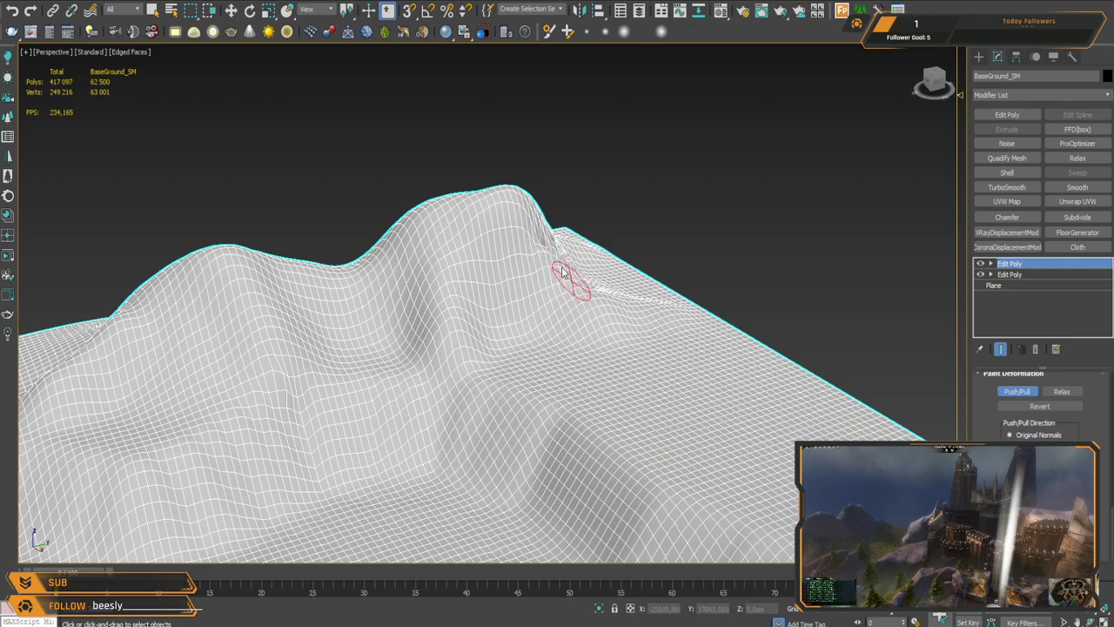
pyautogui.moveTo(544, 251); pyautogui.dragTo(660, 344)
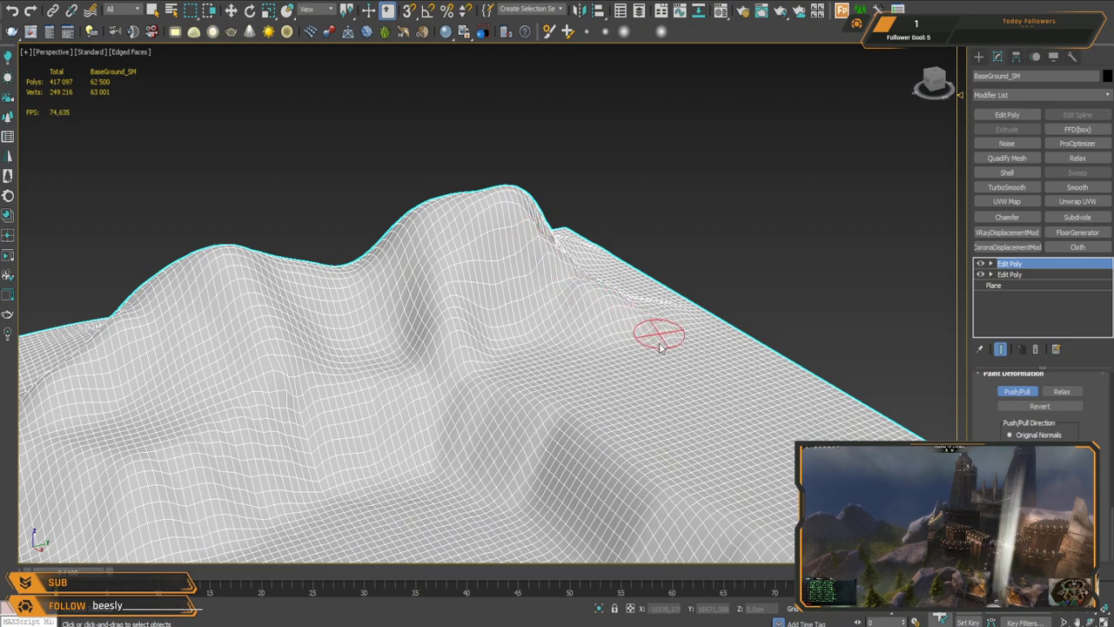
pyautogui.keyDown('alt'); pyautogui.moveTo(600, 365); pyautogui.dragTo(707, 292, button='middle'); pyautogui.keyUp('alt')
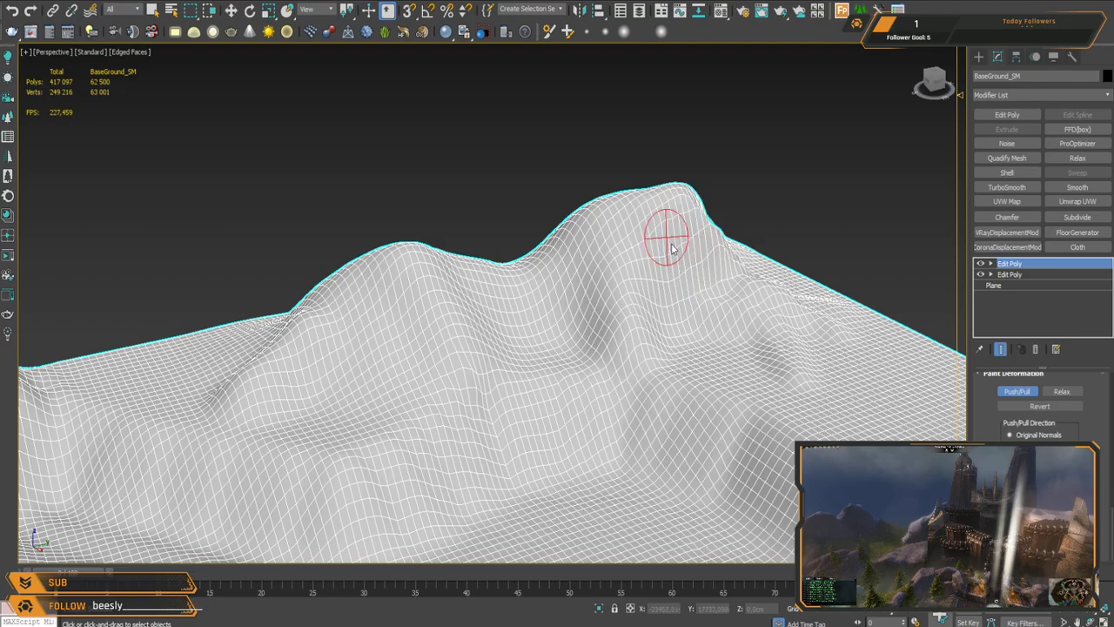
pyautogui.moveTo(533, 281)
pyautogui.mouseDown(button='middle')
pyautogui.moveTo(558, 283)
pyautogui.moveTo(383, 395)
pyautogui.moveTo(672, 284)
pyautogui.moveTo(614, 291)
pyautogui.moveTo(544, 345)
pyautogui.moveTo(214, 272)
pyautogui.mouseUp(button='middle')
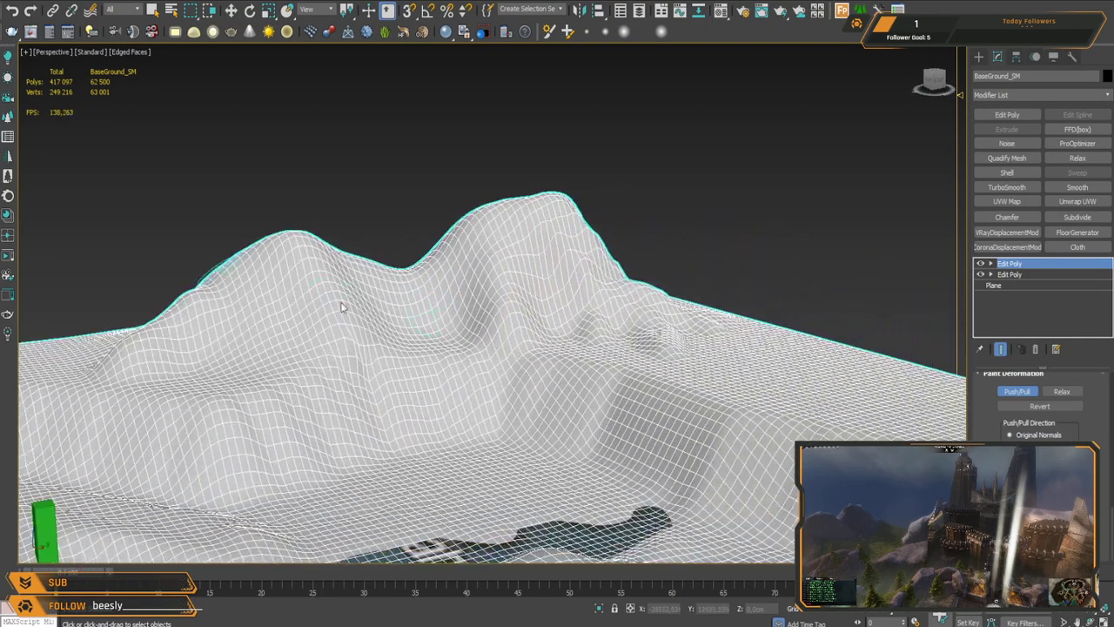
pyautogui.moveTo(389, 247); pyautogui.dragTo(466, 340, button='middle')
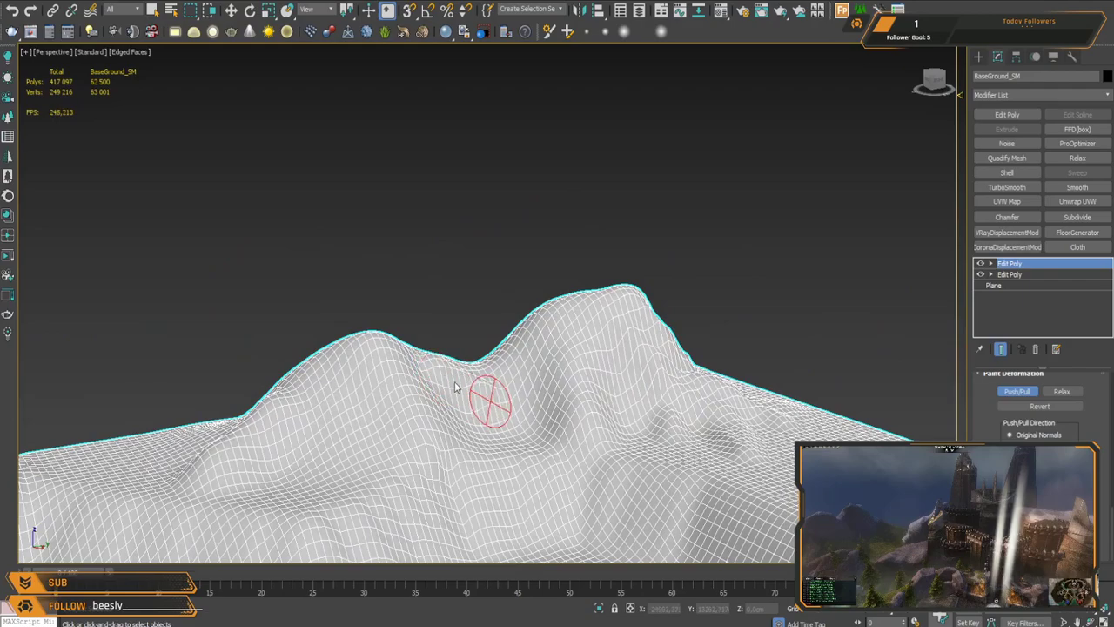
# Step: Paint Push/Pull bumps on the saddle slope and build up a small shoulder on the crest of the corner peak
pyautogui.moveTo(396, 360); pyautogui.dragTo(416, 361)
pyautogui.scroll(3, 433, 362)
pyautogui.moveTo(423, 398); pyautogui.dragTo(517, 350, button='middle')
pyautogui.moveTo(612, 369); pyautogui.dragTo(655, 418)
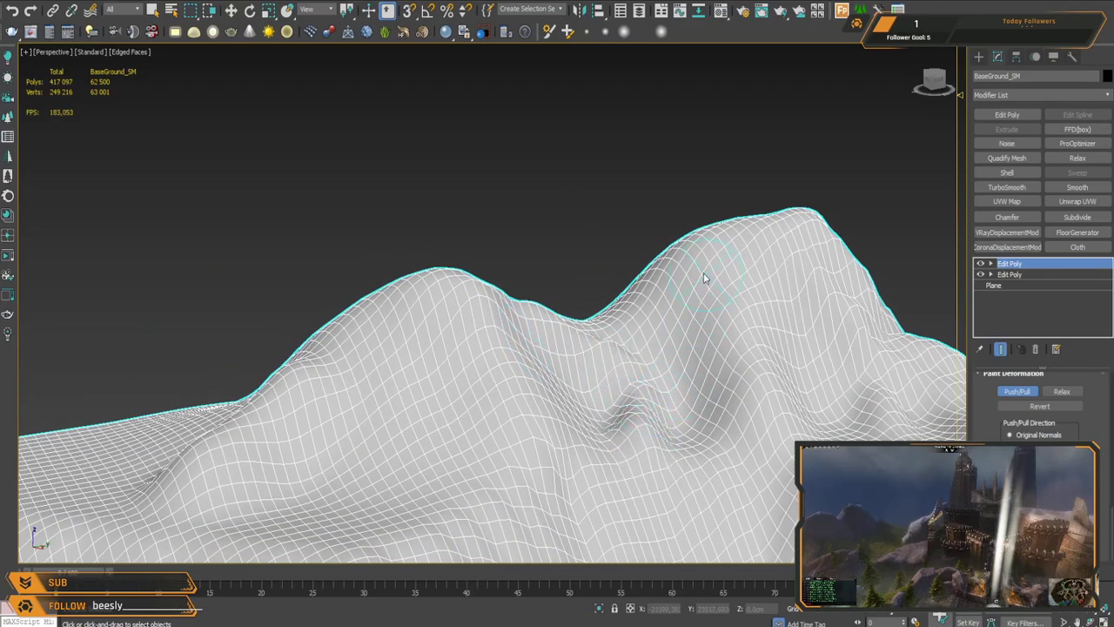
pyautogui.moveTo(718, 261); pyautogui.dragTo(707, 245)
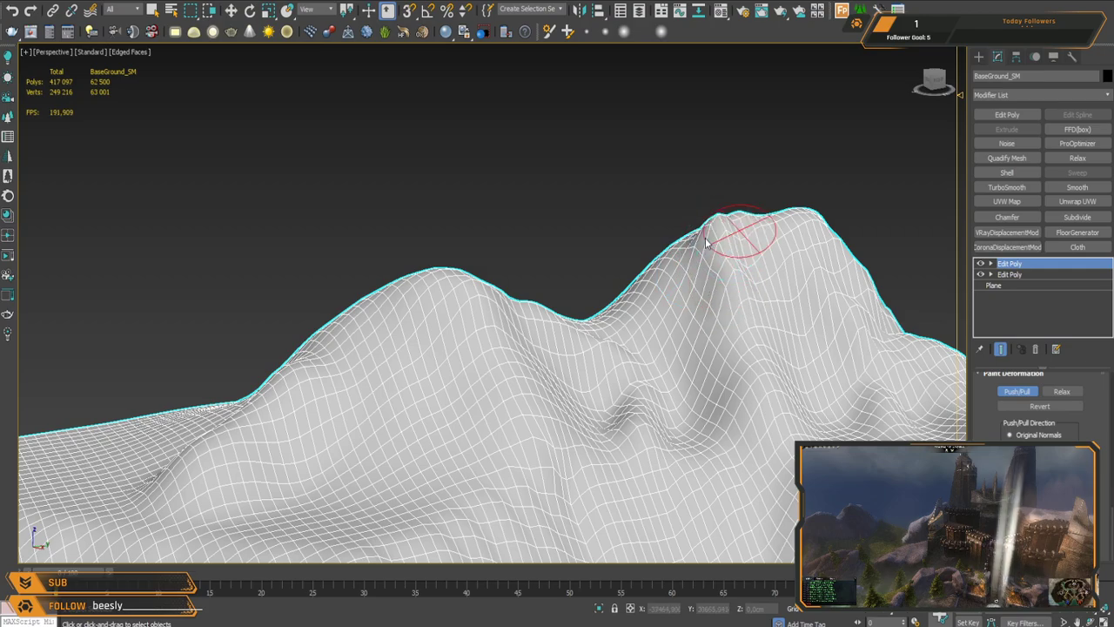
# Step: Paint Push/Pull ridges along the lower hill's outer shoulder, flank and crest
pyautogui.moveTo(676, 252)
pyautogui.keyDown('alt'); pyautogui.mouseDown(button='middle')
pyautogui.moveTo(609, 266)
pyautogui.moveTo(668, 224)
pyautogui.mouseUp(button='middle'); pyautogui.keyUp('alt')
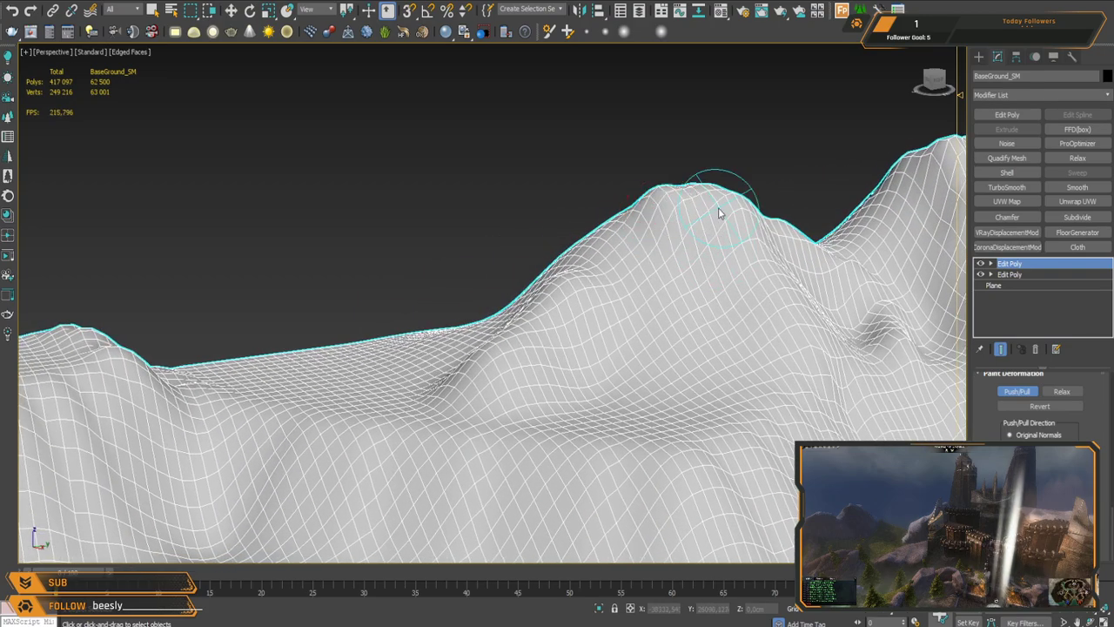
pyautogui.moveTo(697, 343)
pyautogui.keyDown('alt'); pyautogui.mouseDown(button='middle')
pyautogui.moveTo(601, 348)
pyautogui.moveTo(510, 373)
pyautogui.moveTo(730, 347)
pyautogui.mouseUp(button='middle'); pyautogui.keyUp('alt')
pyautogui.moveTo(469, 373)
pyautogui.mouseDown()
pyautogui.moveTo(559, 325)
pyautogui.moveTo(396, 383)
pyautogui.mouseUp()
pyautogui.moveTo(639, 331)
pyautogui.keyDown('alt'); pyautogui.mouseDown(button='middle')
pyautogui.moveTo(630, 304)
pyautogui.moveTo(585, 303)
pyautogui.mouseUp(button='middle'); pyautogui.keyUp('alt')
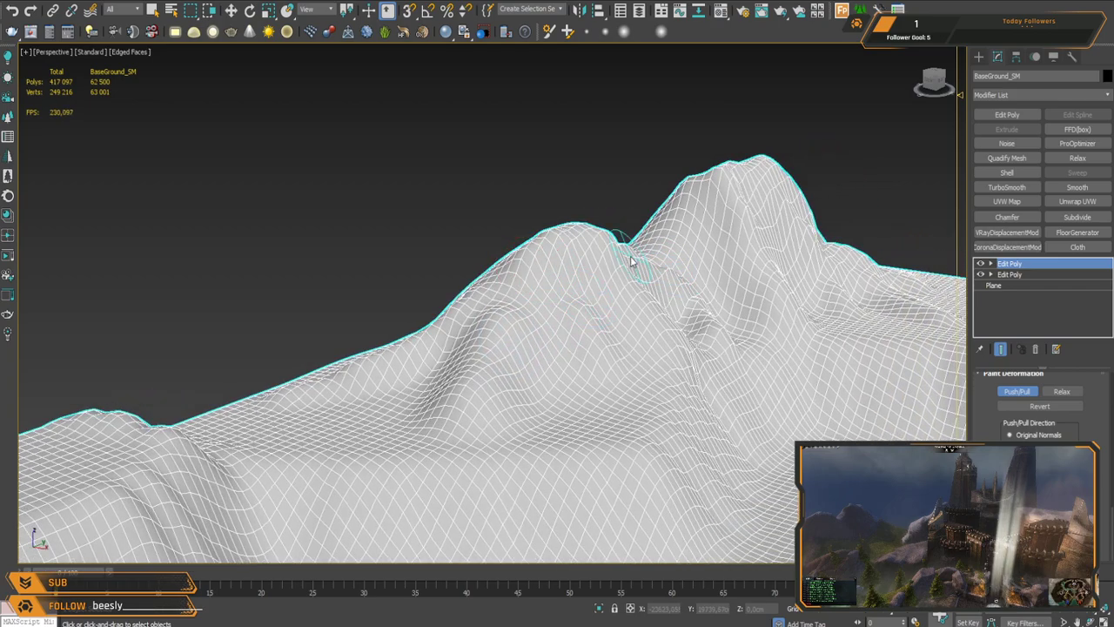
pyautogui.keyDown('alt'); pyautogui.moveTo(643, 263); pyautogui.dragTo(497, 196, button='middle'); pyautogui.keyUp('alt')
pyautogui.moveTo(426, 163); pyautogui.dragTo(527, 203)
# Step: Raise Push/Pull spurs down the lower hill's face and a bump on the cliff edge below it
pyautogui.moveTo(474, 242)
pyautogui.keyDown('alt'); pyautogui.mouseDown(button='middle')
pyautogui.moveTo(530, 281)
pyautogui.moveTo(499, 281)
pyautogui.moveTo(753, 271)
pyautogui.moveTo(684, 350)
pyautogui.moveTo(688, 230)
pyautogui.moveTo(669, 197)
pyautogui.moveTo(630, 300)
pyautogui.mouseUp(button='middle'); pyautogui.keyUp('alt')
pyautogui.scroll(-3, 672, 355)
pyautogui.scroll(4, 648, 336)
pyautogui.moveTo(626, 289)
pyautogui.mouseDown()
pyautogui.moveTo(590, 185)
pyautogui.moveTo(691, 312)
pyautogui.moveTo(688, 327)
pyautogui.mouseUp()
pyautogui.moveTo(484, 330); pyautogui.dragTo(622, 248, button='middle')
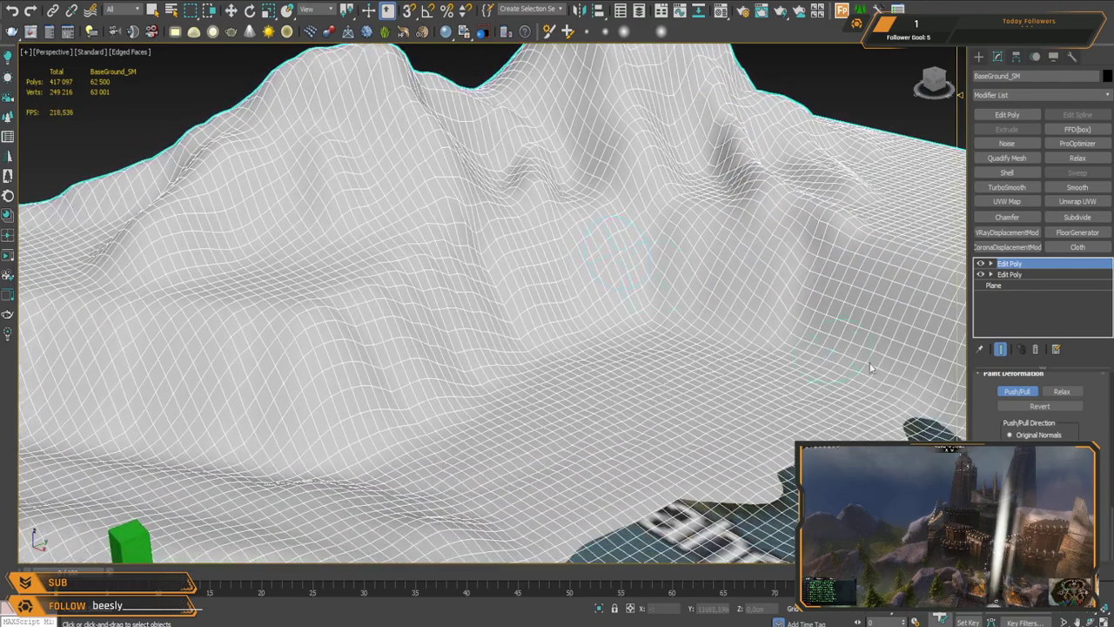
pyautogui.keyDown('alt'); pyautogui.moveTo(483, 277); pyautogui.dragTo(593, 278, button='middle'); pyautogui.keyUp('alt')
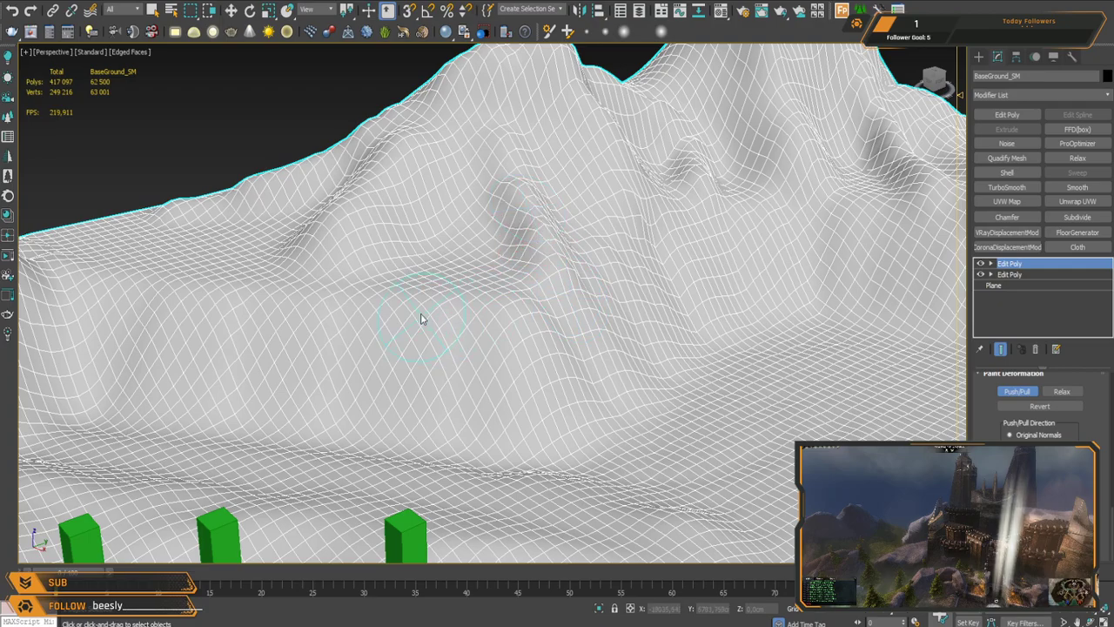
pyautogui.keyDown('alt'); pyautogui.moveTo(423, 322); pyautogui.dragTo(453, 282, button='middle'); pyautogui.keyUp('alt')
pyautogui.click(470, 243)
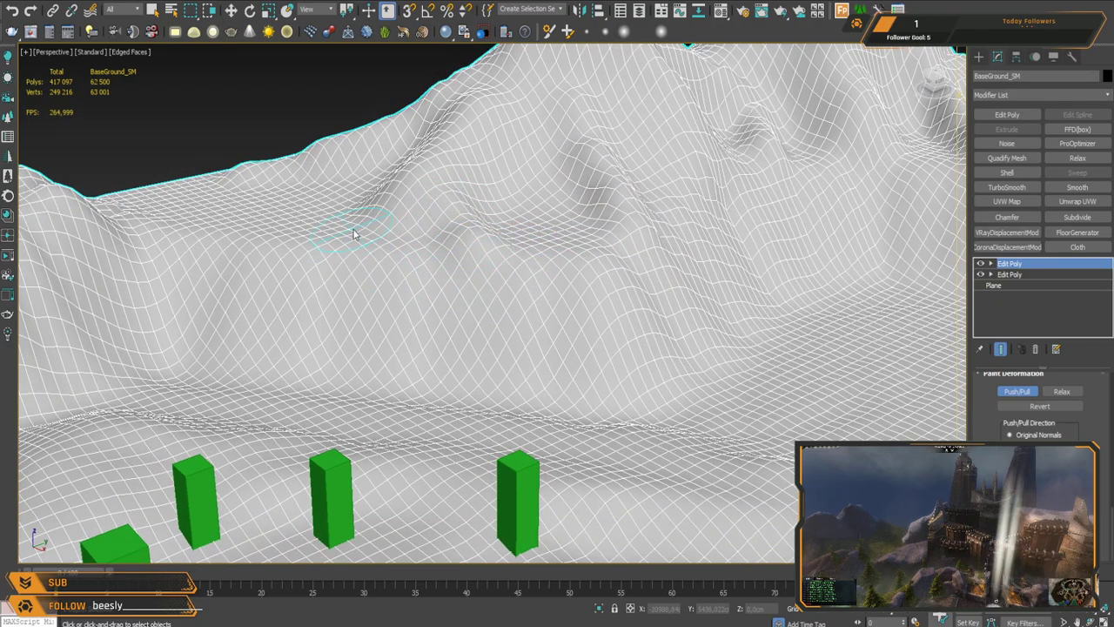
# Step: Paint short Push/Pull ridges along the cliff edge and face behind the green boxes
pyautogui.moveTo(323, 242); pyautogui.dragTo(302, 243)
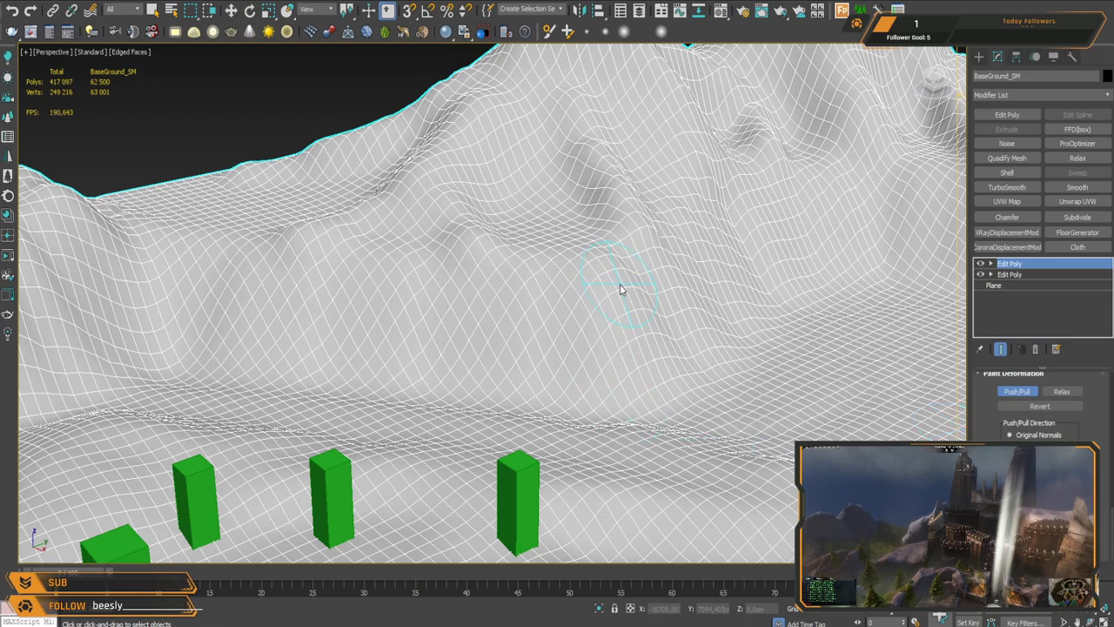
pyautogui.moveTo(386, 265); pyautogui.dragTo(388, 277)
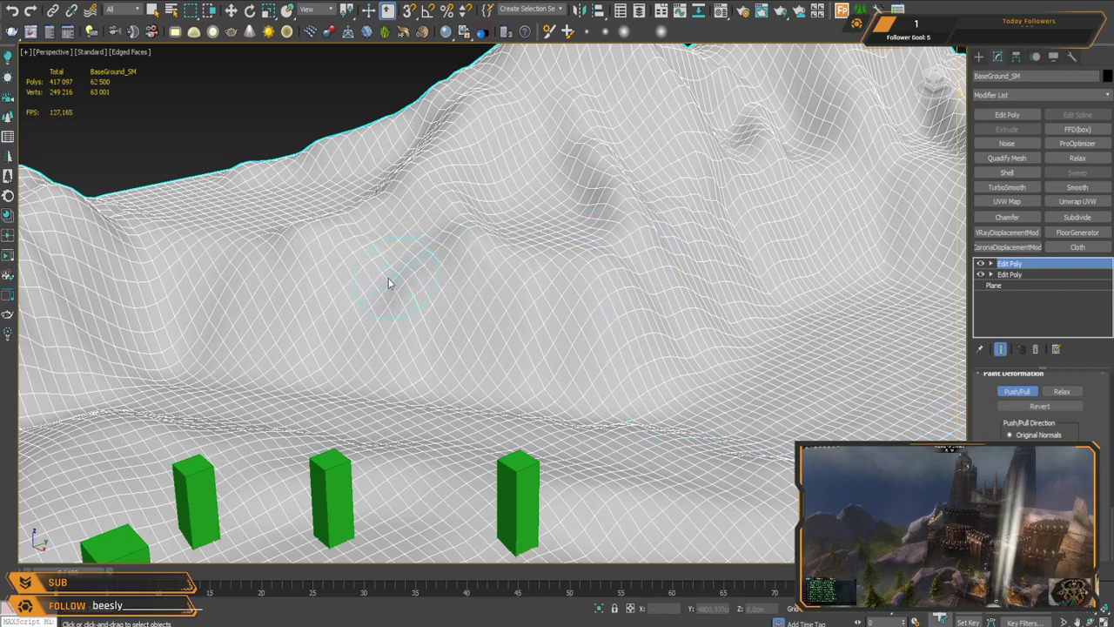
pyautogui.moveTo(223, 254)
pyautogui.mouseDown()
pyautogui.moveTo(227, 243)
pyautogui.moveTo(181, 273)
pyautogui.mouseUp()
pyautogui.moveTo(592, 273)
pyautogui.mouseDown()
pyautogui.moveTo(577, 260)
pyautogui.moveTo(601, 259)
pyautogui.mouseUp()
pyautogui.moveTo(771, 194)
pyautogui.mouseDown(button='middle')
pyautogui.moveTo(562, 209)
pyautogui.moveTo(607, 228)
pyautogui.mouseUp(button='middle')
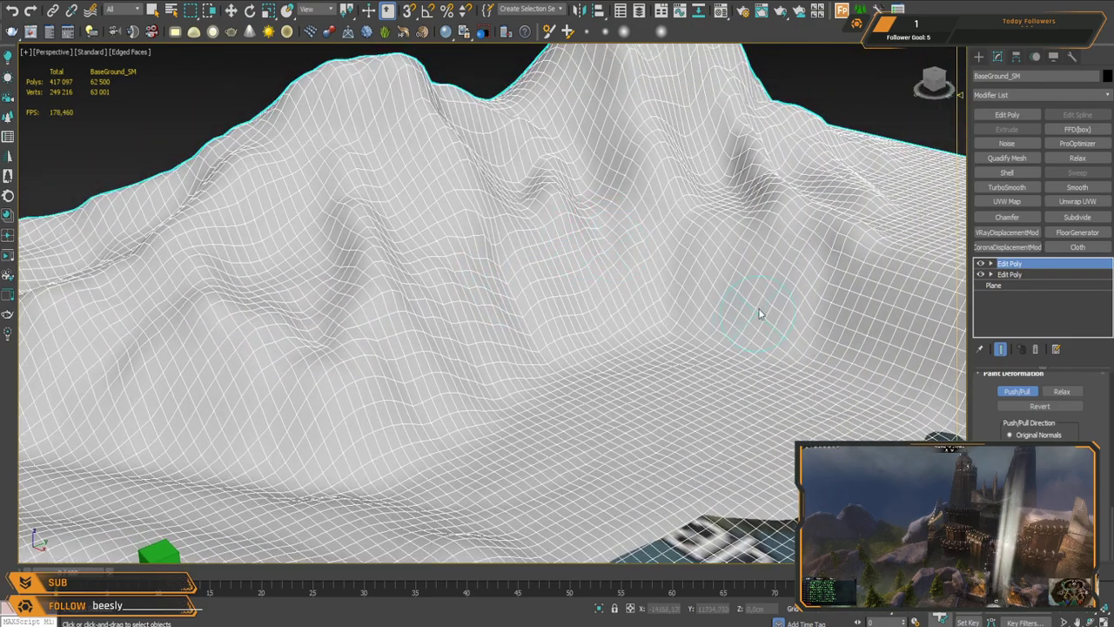
# Step: Add Push/Pull spurs at the foot of the corner peak and down the adjoining cliff face
pyautogui.moveTo(747, 247); pyautogui.dragTo(726, 211)
pyautogui.moveTo(845, 256)
pyautogui.mouseDown()
pyautogui.moveTo(826, 256)
pyautogui.moveTo(910, 278)
pyautogui.moveTo(901, 220)
pyautogui.mouseUp()
pyautogui.moveTo(428, 266); pyautogui.dragTo(475, 335)
pyautogui.scroll(-4, 511, 271)
pyautogui.moveTo(515, 271)
pyautogui.keyDown('alt'); pyautogui.mouseDown(button='middle')
pyautogui.moveTo(567, 272)
pyautogui.moveTo(632, 198)
pyautogui.moveTo(678, 178)
pyautogui.mouseUp(button='middle'); pyautogui.keyUp('alt')
pyautogui.moveTo(390, 265); pyautogui.dragTo(390, 303)
# Step: Start roughening the neighbouring flat plateau's inner cliff edge beside the green boxes with a Push/Pull stroke
pyautogui.moveTo(430, 260); pyautogui.dragTo(469, 252, button='middle')
pyautogui.scroll(-4, 468, 251)
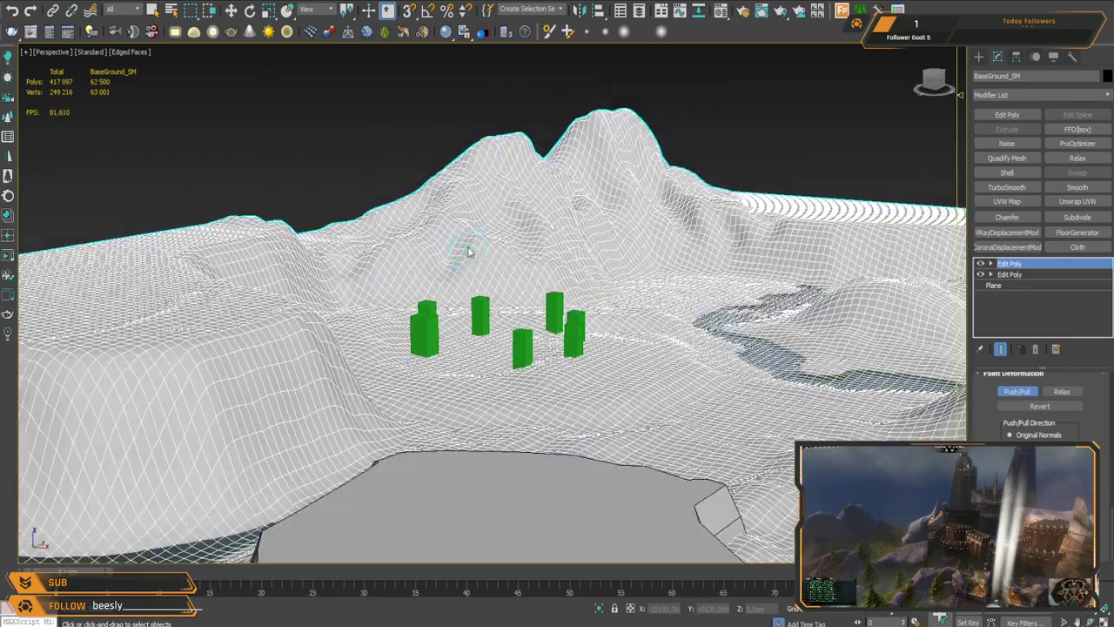
pyautogui.keyDown('alt'); pyautogui.moveTo(537, 214); pyautogui.dragTo(602, 312, button='middle'); pyautogui.keyUp('alt')
pyautogui.scroll(4, 602, 311)
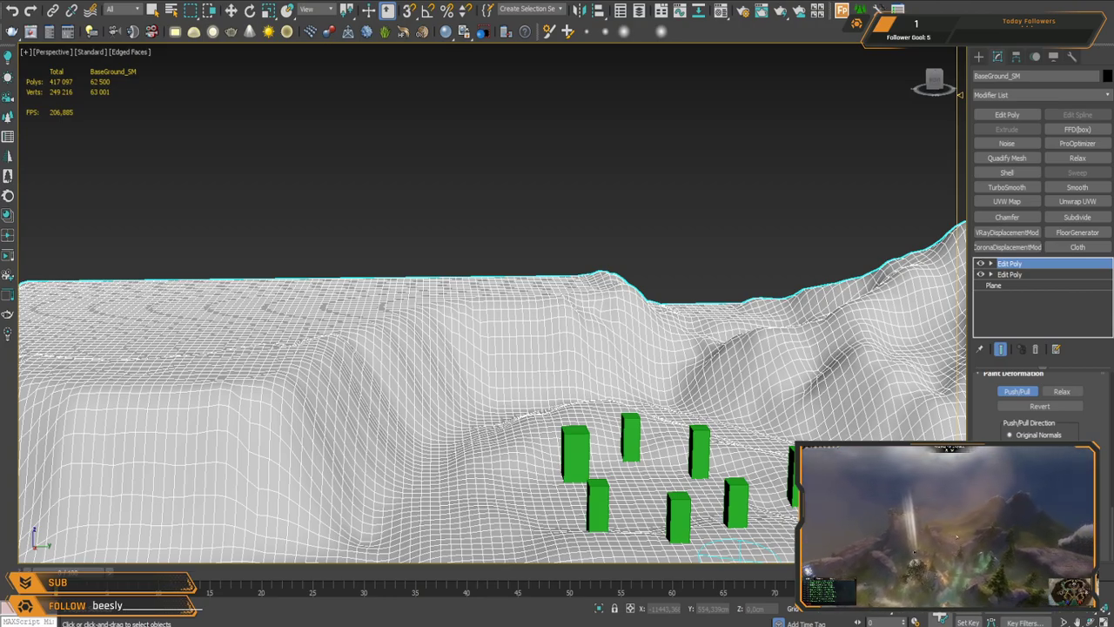
pyautogui.scroll(-4, 387, 370)
pyautogui.keyDown('alt'); pyautogui.moveTo(420, 305); pyautogui.dragTo(545, 256, button='middle'); pyautogui.keyUp('alt')
pyautogui.scroll(4, 574, 265)
pyautogui.moveTo(532, 279); pyautogui.dragTo(562, 317)
pyautogui.keyDown('alt'); pyautogui.moveTo(632, 247); pyautogui.dragTo(548, 185, button='middle'); pyautogui.keyUp('alt')
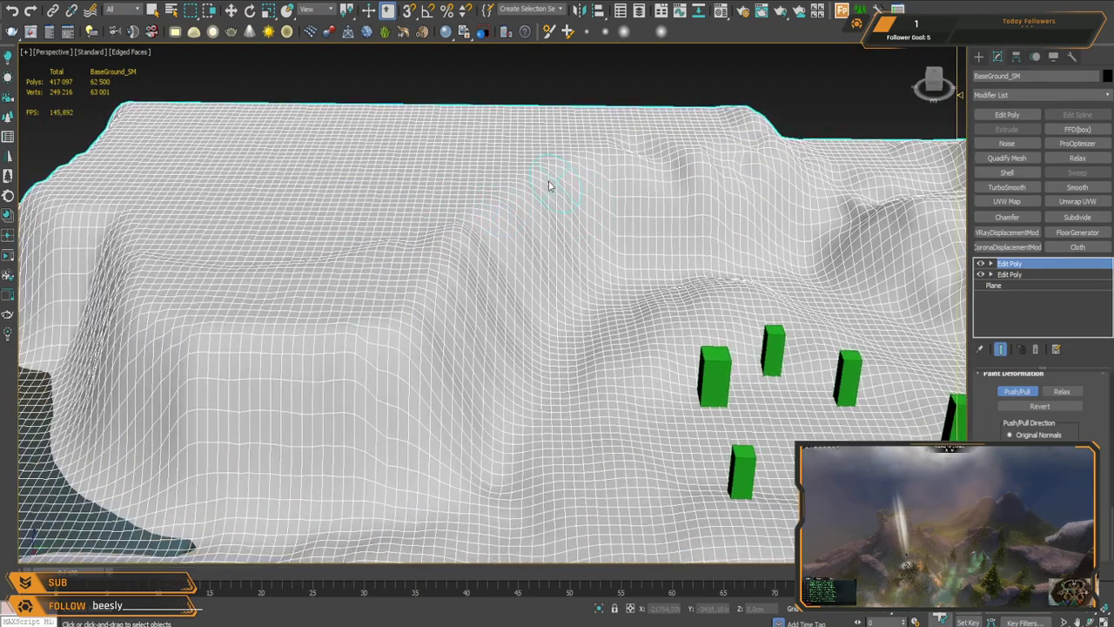
# Step: Paint Push/Pull bumps along the front rim of the plateau toward its water-side corner
pyautogui.moveTo(513, 225)
pyautogui.mouseDown()
pyautogui.moveTo(496, 226)
pyautogui.moveTo(478, 199)
pyautogui.moveTo(398, 179)
pyautogui.moveTo(493, 243)
pyautogui.moveTo(530, 224)
pyautogui.mouseUp()
pyautogui.moveTo(445, 244); pyautogui.dragTo(556, 146, button='middle')
pyautogui.moveTo(545, 201)
pyautogui.mouseDown()
pyautogui.moveTo(536, 226)
pyautogui.moveTo(562, 234)
pyautogui.mouseUp()
pyautogui.moveTo(446, 243)
pyautogui.mouseDown()
pyautogui.moveTo(323, 229)
pyautogui.moveTo(265, 198)
pyautogui.moveTo(284, 176)
pyautogui.mouseUp()
pyautogui.moveTo(150, 112)
pyautogui.mouseDown()
pyautogui.moveTo(186, 95)
pyautogui.moveTo(207, 103)
pyautogui.mouseUp()
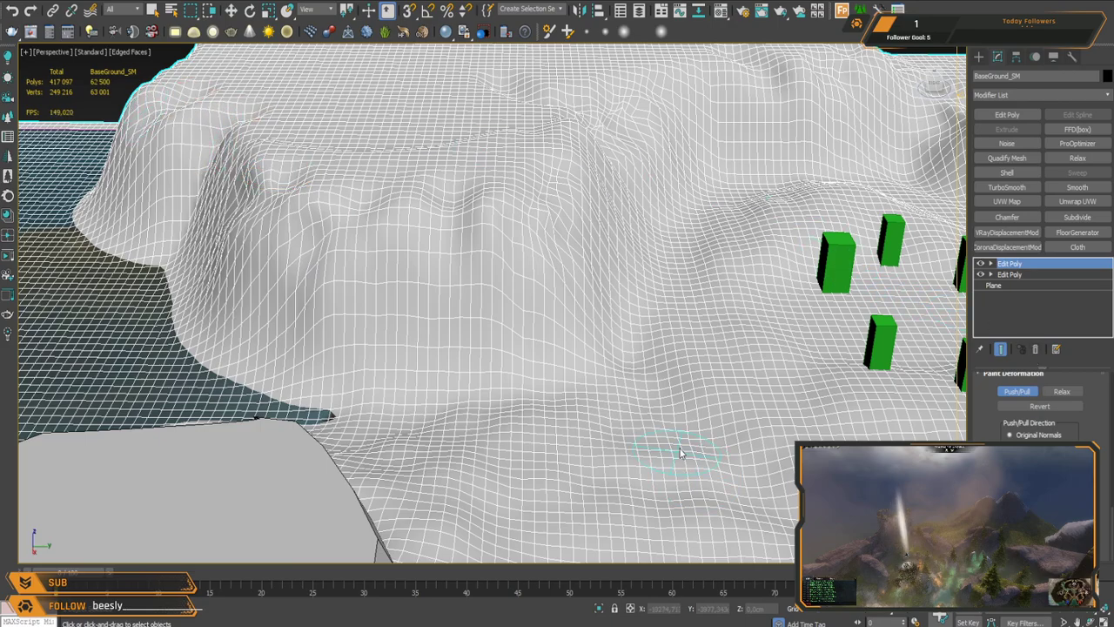
# Step: Raise larger Push/Pull knolls on the plateau's front rim and extend them back onto its top
pyautogui.moveTo(500, 321); pyautogui.dragTo(501, 356, button='middle')
pyautogui.moveTo(510, 203); pyautogui.dragTo(495, 177)
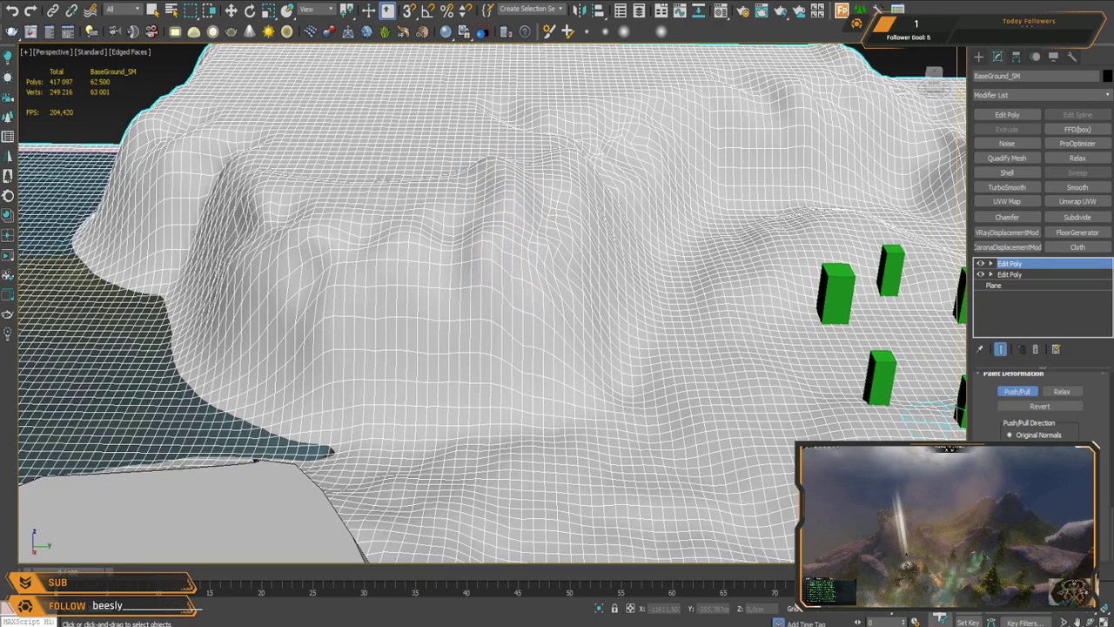
pyautogui.moveTo(504, 175); pyautogui.dragTo(470, 144)
pyautogui.moveTo(331, 212); pyautogui.dragTo(382, 121)
pyautogui.moveTo(350, 166); pyautogui.dragTo(338, 189)
# Step: Paint Push/Pull ridges across the plateau's top behind the front cliff edge
pyautogui.keyDown('alt'); pyautogui.moveTo(518, 231); pyautogui.dragTo(558, 165, button='middle'); pyautogui.keyUp('alt')
pyautogui.moveTo(548, 261)
pyautogui.mouseDown(button='middle')
pyautogui.moveTo(525, 188)
pyautogui.moveTo(516, 202)
pyautogui.mouseUp(button='middle')
pyautogui.moveTo(666, 293); pyautogui.dragTo(646, 268)
pyautogui.moveTo(552, 283)
pyautogui.mouseDown()
pyautogui.moveTo(427, 270)
pyautogui.moveTo(330, 287)
pyautogui.mouseUp()
pyautogui.moveTo(525, 280); pyautogui.dragTo(495, 302, button='middle')
pyautogui.moveTo(378, 293); pyautogui.dragTo(273, 282)
# Step: Raise uneven hills along the plateau's far rim and the wall behind the green boxes with Push/Pull
pyautogui.moveTo(314, 265); pyautogui.dragTo(529, 206, button='middle')
pyautogui.moveTo(370, 248); pyautogui.dragTo(454, 207)
pyautogui.moveTo(605, 219); pyautogui.dragTo(283, 270, button='middle')
pyautogui.moveTo(282, 253)
pyautogui.mouseDown()
pyautogui.moveTo(263, 242)
pyautogui.moveTo(383, 233)
pyautogui.mouseUp()
pyautogui.moveTo(553, 233)
pyautogui.mouseDown(button='middle')
pyautogui.moveTo(306, 265)
pyautogui.moveTo(585, 236)
pyautogui.mouseUp(button='middle')
pyautogui.keyDown('alt'); pyautogui.moveTo(366, 222); pyautogui.dragTo(614, 191, button='middle'); pyautogui.keyUp('alt')
pyautogui.moveTo(614, 191)
pyautogui.mouseDown()
pyautogui.moveTo(653, 196)
pyautogui.moveTo(397, 157)
pyautogui.mouseUp()
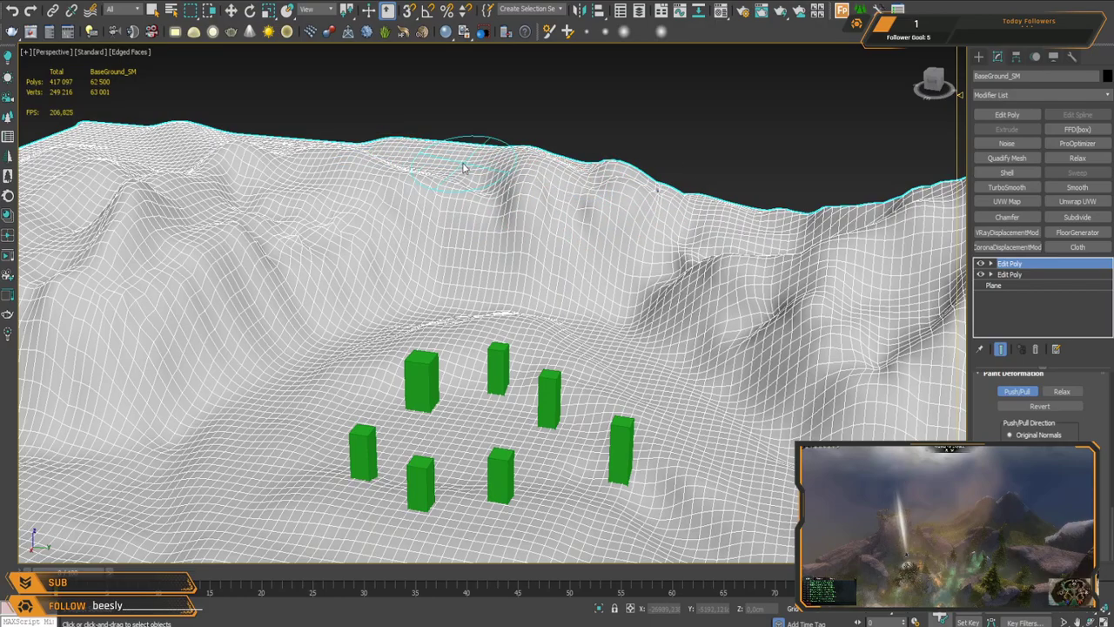
pyautogui.click(317, 228)
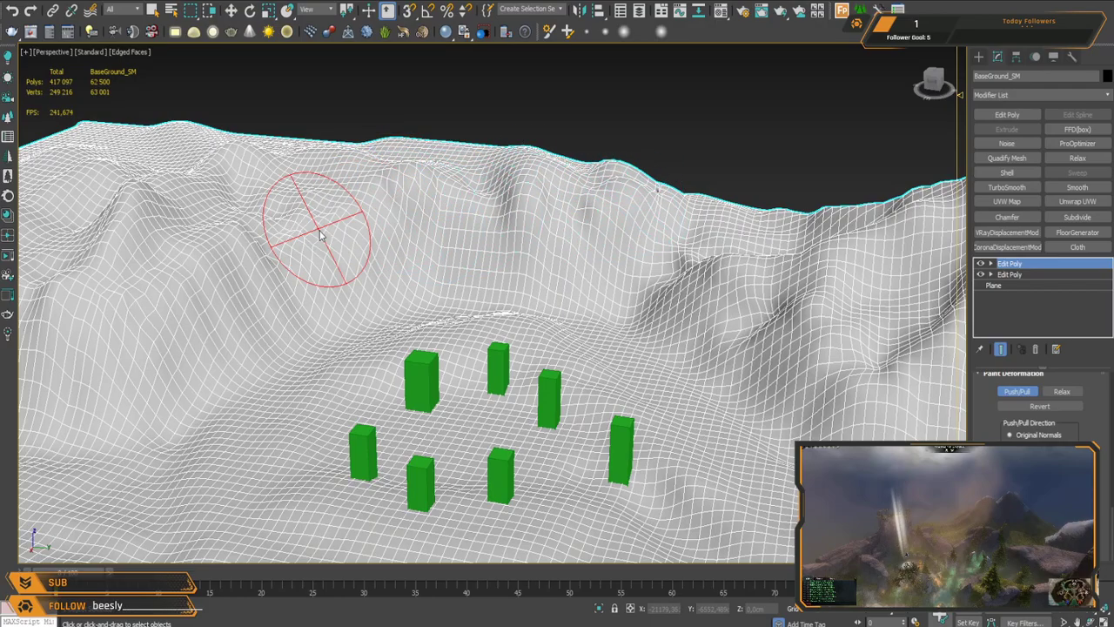
# Step: Soften the plateau's new ridges and the cliffs behind the green boxes with the Relax brush
pyautogui.moveTo(306, 274)
pyautogui.keyDown('alt'); pyautogui.mouseDown(button='middle')
pyautogui.moveTo(517, 214)
pyautogui.moveTo(514, 247)
pyautogui.mouseUp(button='middle'); pyautogui.keyUp('alt')
pyautogui.scroll(-4, 515, 214)
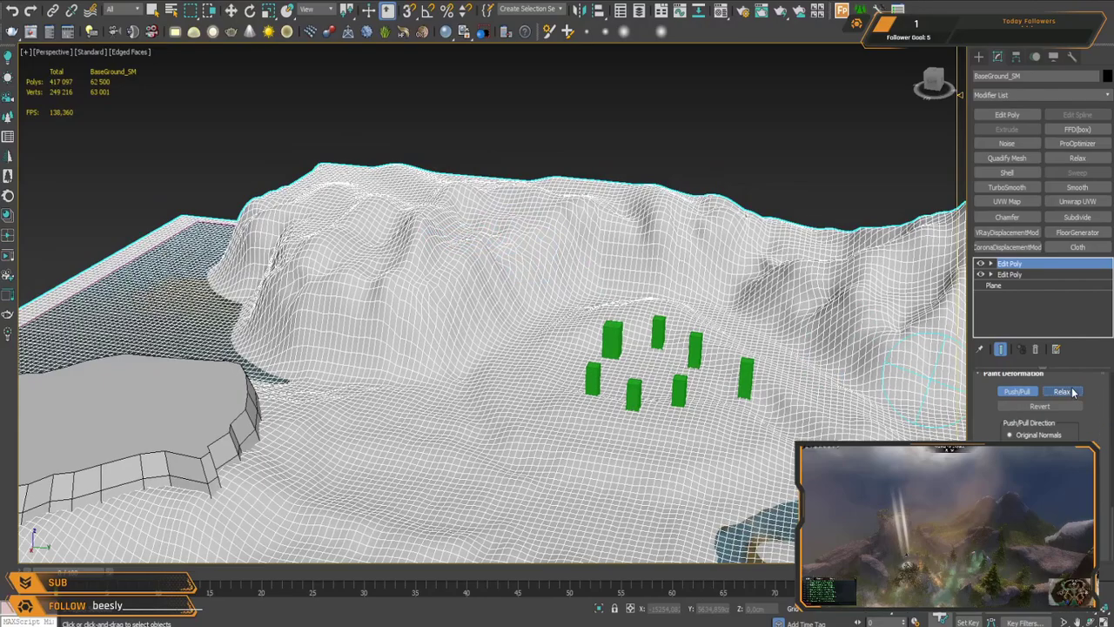
pyautogui.moveTo(474, 236)
pyautogui.mouseDown()
pyautogui.moveTo(587, 211)
pyautogui.moveTo(382, 239)
pyautogui.moveTo(376, 225)
pyautogui.mouseUp()
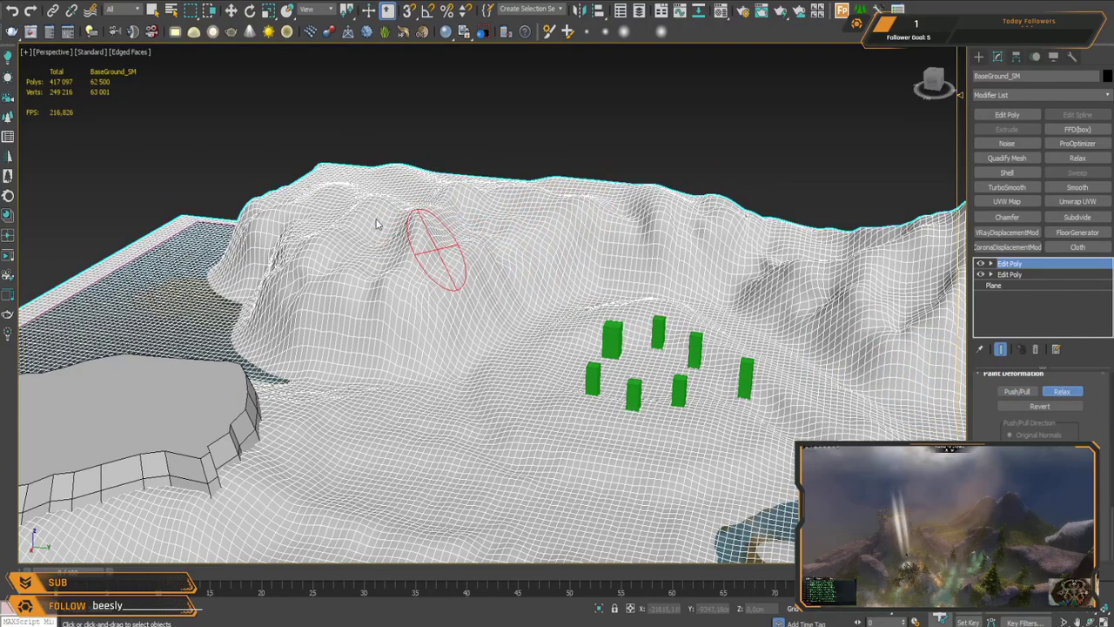
pyautogui.moveTo(294, 248)
pyautogui.mouseDown()
pyautogui.moveTo(418, 286)
pyautogui.moveTo(286, 211)
pyautogui.moveTo(361, 207)
pyautogui.mouseUp()
pyautogui.keyDown('alt'); pyautogui.moveTo(361, 207); pyautogui.dragTo(366, 222, button='middle'); pyautogui.keyUp('alt')
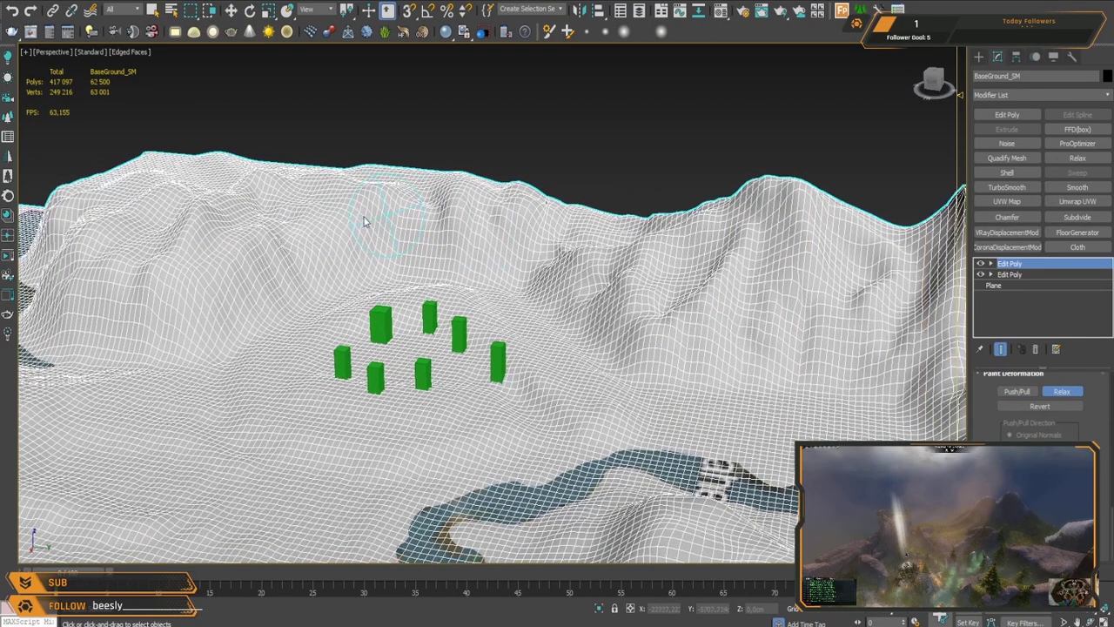
pyautogui.moveTo(551, 210); pyautogui.dragTo(587, 261)
# Step: Relax the faces and foot of the lower hill and corner peak
pyautogui.moveTo(474, 300)
pyautogui.keyDown('alt'); pyautogui.mouseDown(button='middle')
pyautogui.moveTo(612, 281)
pyautogui.moveTo(535, 274)
pyautogui.mouseUp(button='middle'); pyautogui.keyUp('alt')
pyautogui.moveTo(621, 192); pyautogui.dragTo(615, 265)
pyautogui.moveTo(875, 264); pyautogui.dragTo(715, 249, button='middle')
pyautogui.moveTo(694, 229)
pyautogui.mouseDown()
pyautogui.moveTo(654, 235)
pyautogui.moveTo(764, 228)
pyautogui.moveTo(714, 283)
pyautogui.moveTo(667, 273)
pyautogui.mouseUp()
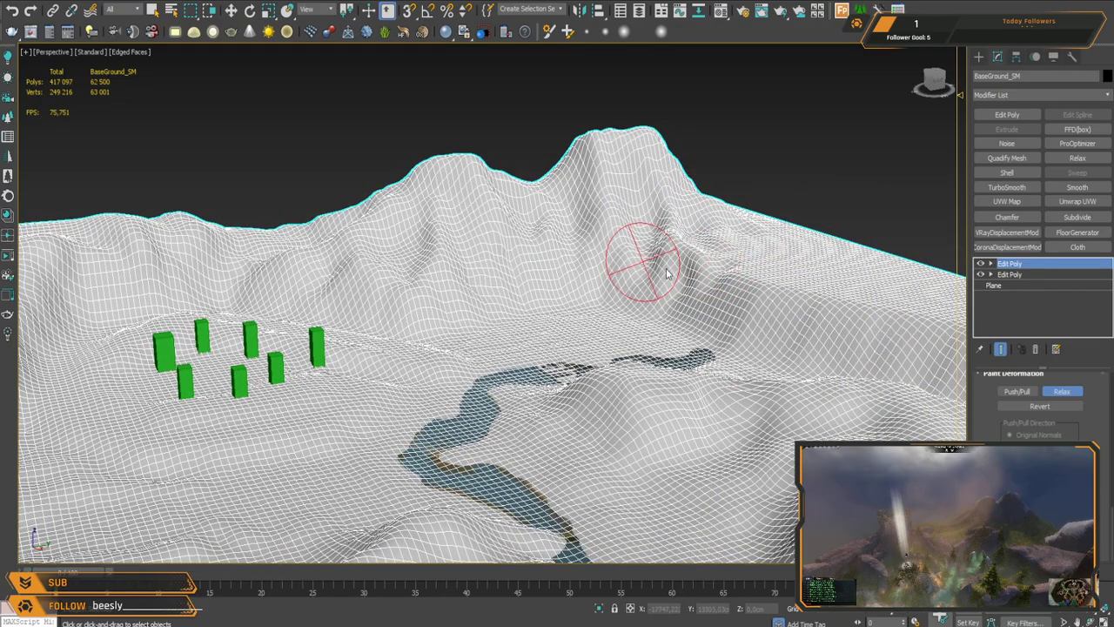
pyautogui.moveTo(475, 237); pyautogui.dragTo(389, 269)
# Step: Switch back to Push/Pull and paint spurs down the plateau's front cliff face
pyautogui.moveTo(326, 298); pyautogui.dragTo(456, 226, button='middle')
pyautogui.moveTo(444, 283)
pyautogui.keyDown('alt'); pyautogui.mouseDown(button='middle')
pyautogui.moveTo(472, 271)
pyautogui.moveTo(498, 276)
pyautogui.mouseUp(button='middle'); pyautogui.keyUp('alt')
pyautogui.moveTo(500, 283)
pyautogui.mouseDown(button='middle')
pyautogui.moveTo(540, 215)
pyautogui.moveTo(594, 258)
pyautogui.moveTo(462, 267)
pyautogui.moveTo(514, 301)
pyautogui.moveTo(522, 253)
pyautogui.moveTo(497, 293)
pyautogui.mouseUp(button='middle')
pyautogui.scroll(5, 509, 309)
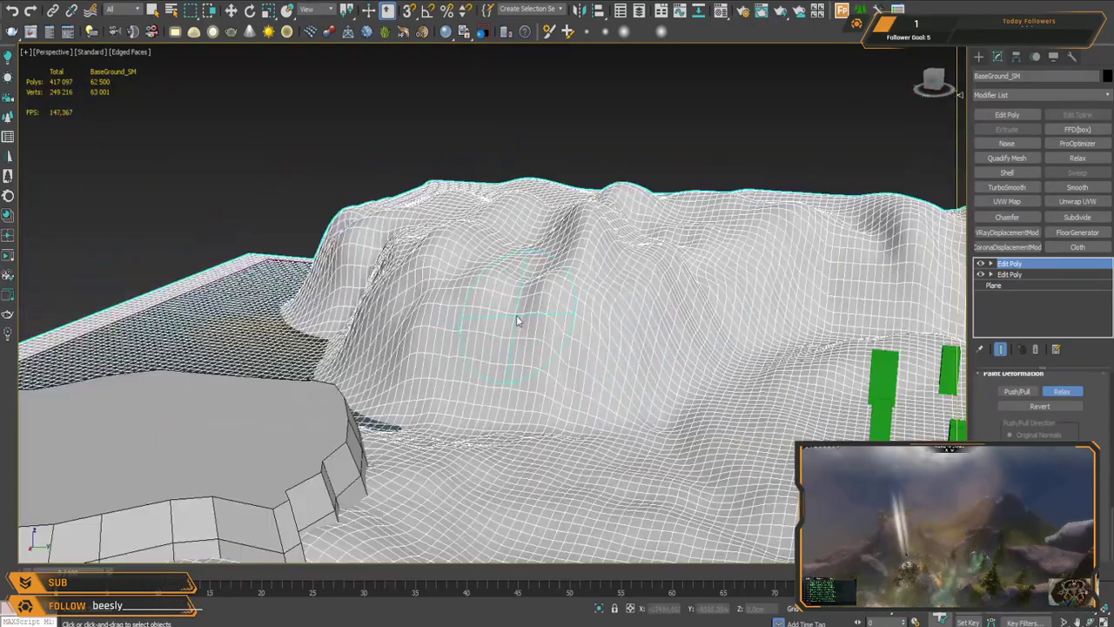
pyautogui.click(1028, 393)
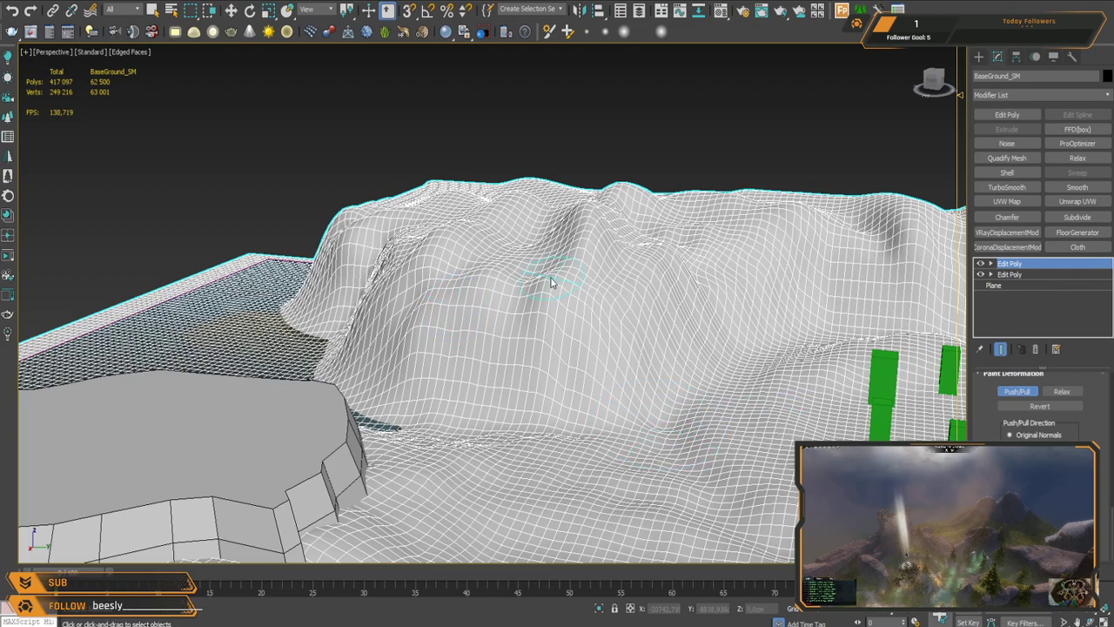
pyautogui.moveTo(465, 309); pyautogui.dragTo(402, 370)
pyautogui.moveTo(451, 334); pyautogui.dragTo(374, 413)
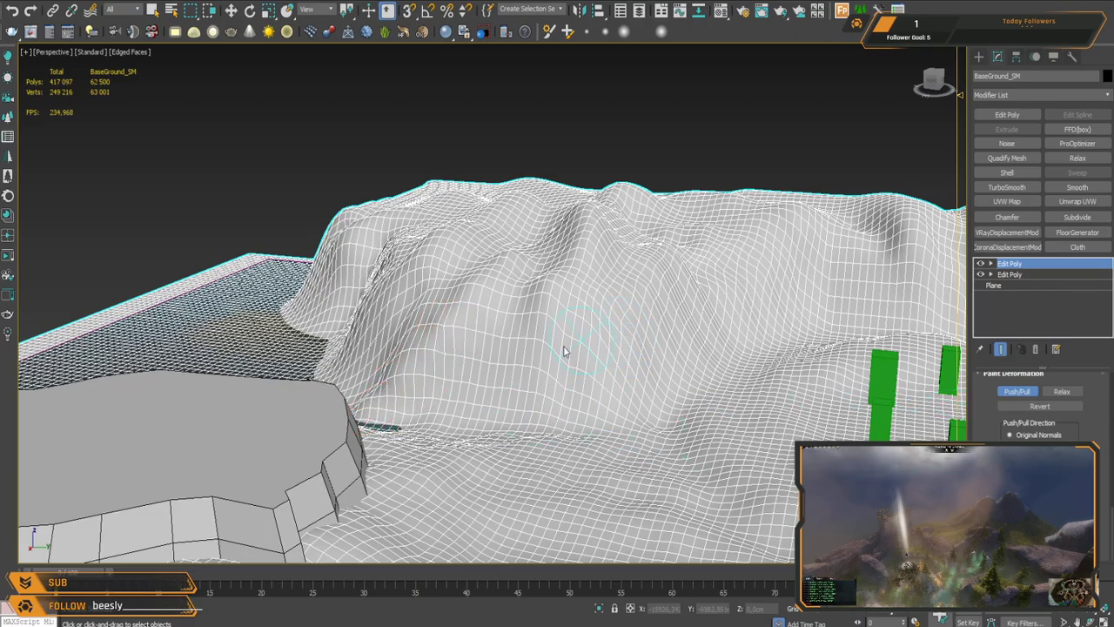
pyautogui.moveTo(569, 364); pyautogui.dragTo(606, 274, button='middle')
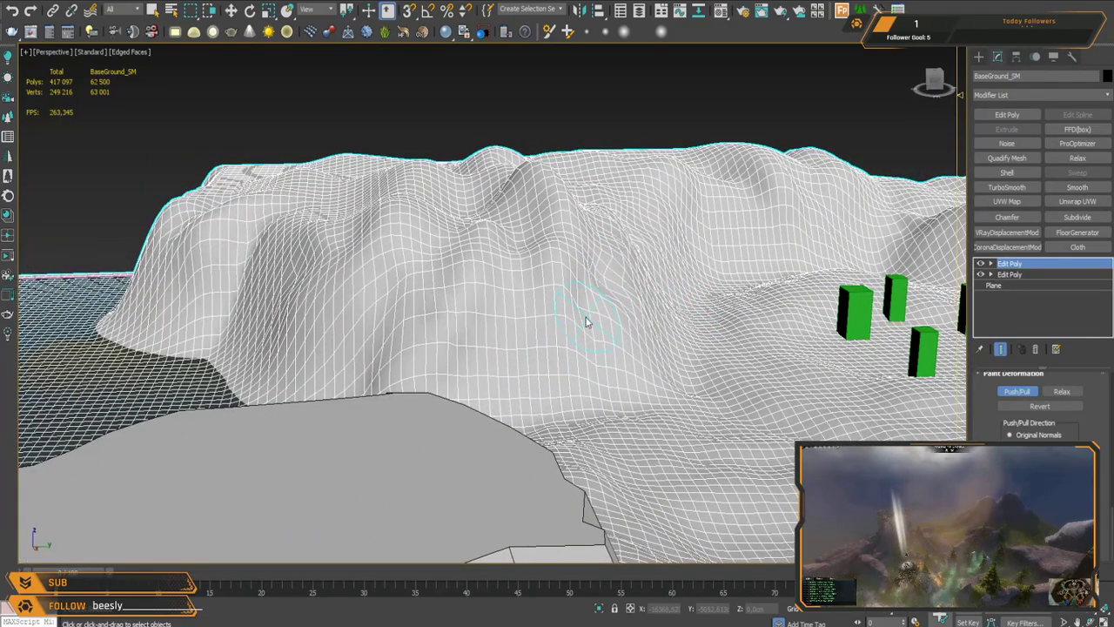
# Step: Pull rocky spurs from the foot of the plateau's water-side cliff out into the water with Push/Pull
pyautogui.keyDown('alt'); pyautogui.moveTo(600, 288); pyautogui.dragTo(416, 277, button='middle'); pyautogui.keyUp('alt')
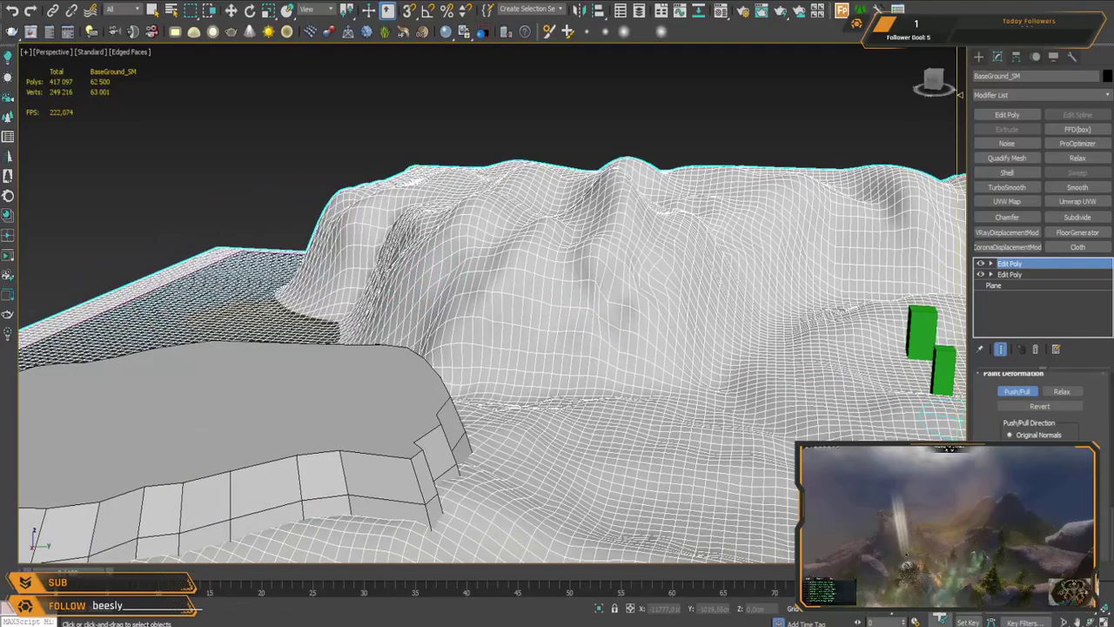
pyautogui.moveTo(564, 289)
pyautogui.keyDown('alt'); pyautogui.mouseDown(button='middle')
pyautogui.moveTo(422, 285)
pyautogui.moveTo(467, 323)
pyautogui.moveTo(557, 193)
pyautogui.moveTo(420, 356)
pyautogui.mouseUp(button='middle'); pyautogui.keyUp('alt')
pyautogui.moveTo(435, 228)
pyautogui.mouseDown()
pyautogui.moveTo(370, 238)
pyautogui.moveTo(412, 241)
pyautogui.moveTo(470, 178)
pyautogui.moveTo(391, 222)
pyautogui.moveTo(313, 244)
pyautogui.moveTo(341, 280)
pyautogui.moveTo(352, 277)
pyautogui.mouseUp()
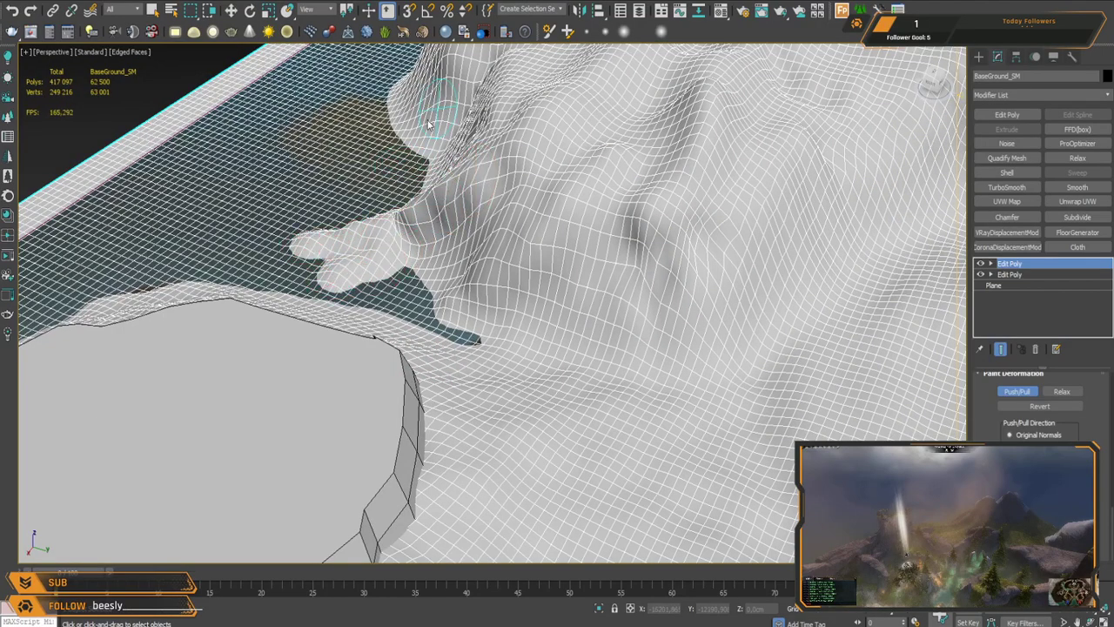
pyautogui.moveTo(428, 125); pyautogui.dragTo(360, 144)
pyautogui.moveTo(361, 144)
pyautogui.keyDown('alt'); pyautogui.mouseDown(button='middle')
pyautogui.moveTo(406, 219)
pyautogui.moveTo(406, 343)
pyautogui.moveTo(475, 229)
pyautogui.mouseUp(button='middle'); pyautogui.keyUp('alt')
pyautogui.moveTo(474, 217)
pyautogui.mouseDown()
pyautogui.moveTo(460, 235)
pyautogui.moveTo(459, 224)
pyautogui.moveTo(349, 256)
pyautogui.mouseUp()
pyautogui.moveTo(348, 256)
pyautogui.keyDown('alt'); pyautogui.mouseDown(button='middle')
pyautogui.moveTo(484, 278)
pyautogui.moveTo(543, 274)
pyautogui.moveTo(532, 303)
pyautogui.mouseUp(button='middle'); pyautogui.keyUp('alt')
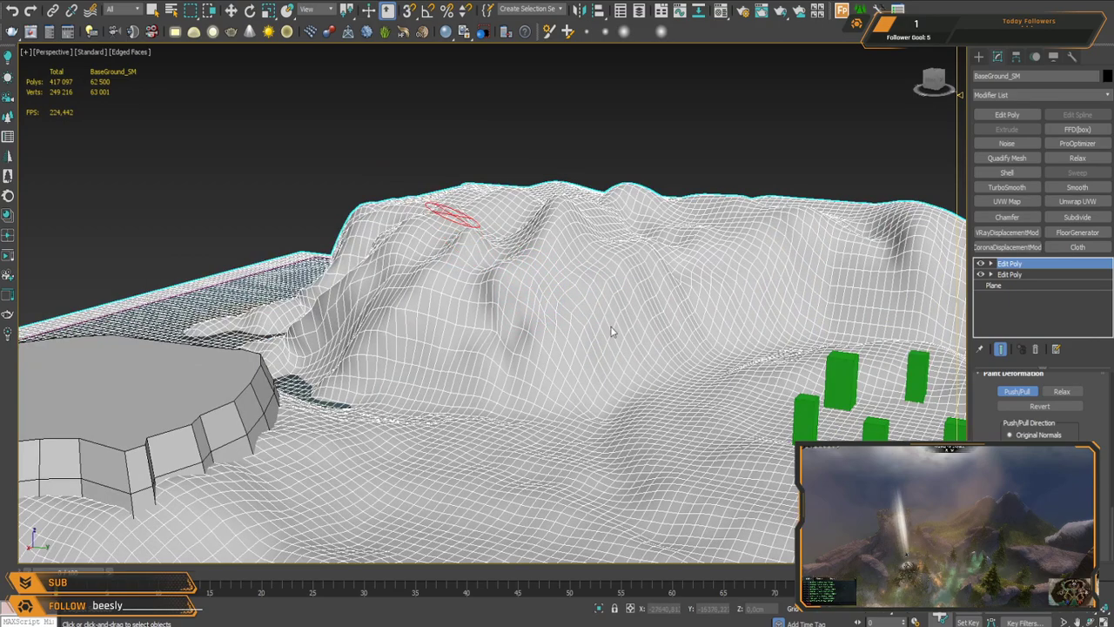
# Step: Smooth the plateau's water-side spurs, front cliff and ridge tops with the Relax brush
pyautogui.moveTo(610, 326); pyautogui.dragTo(525, 272, button='middle')
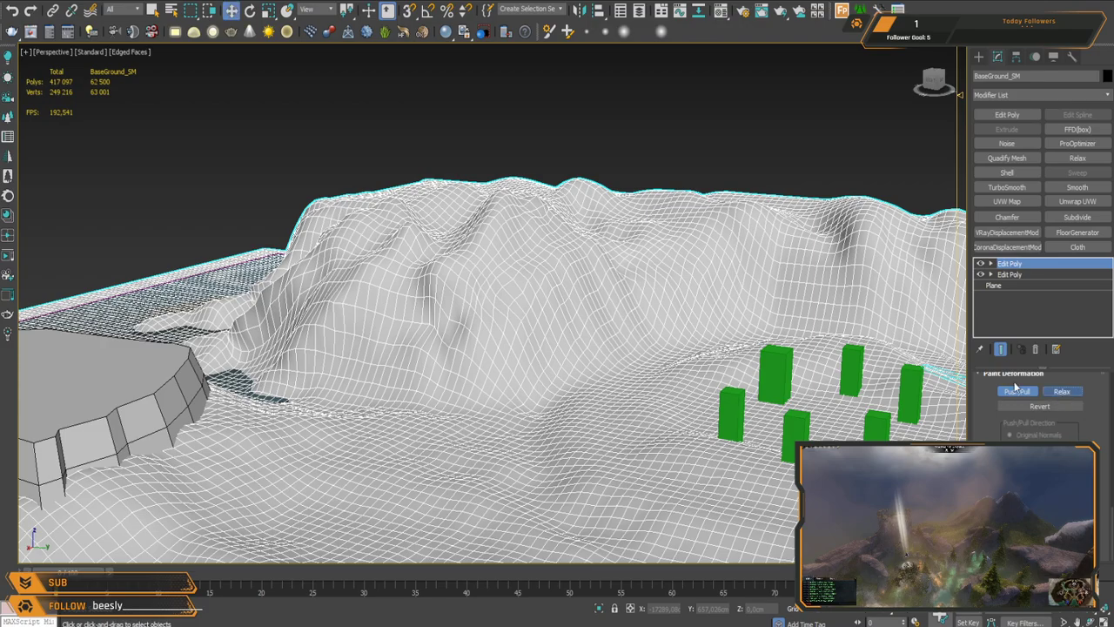
pyautogui.click(1060, 392)
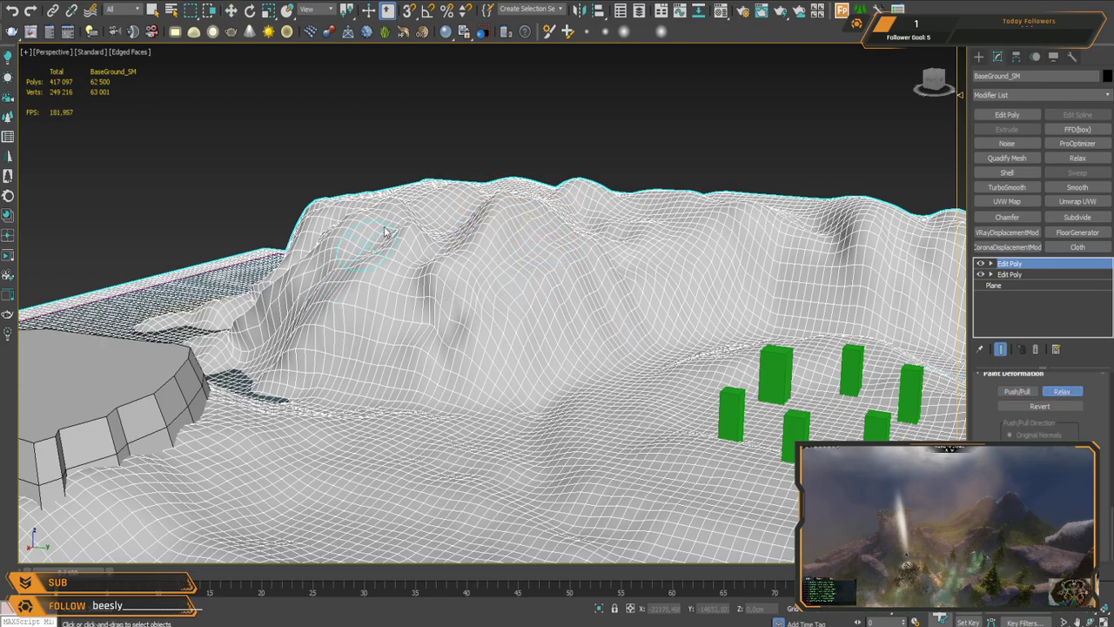
pyautogui.scroll(4, 296, 305)
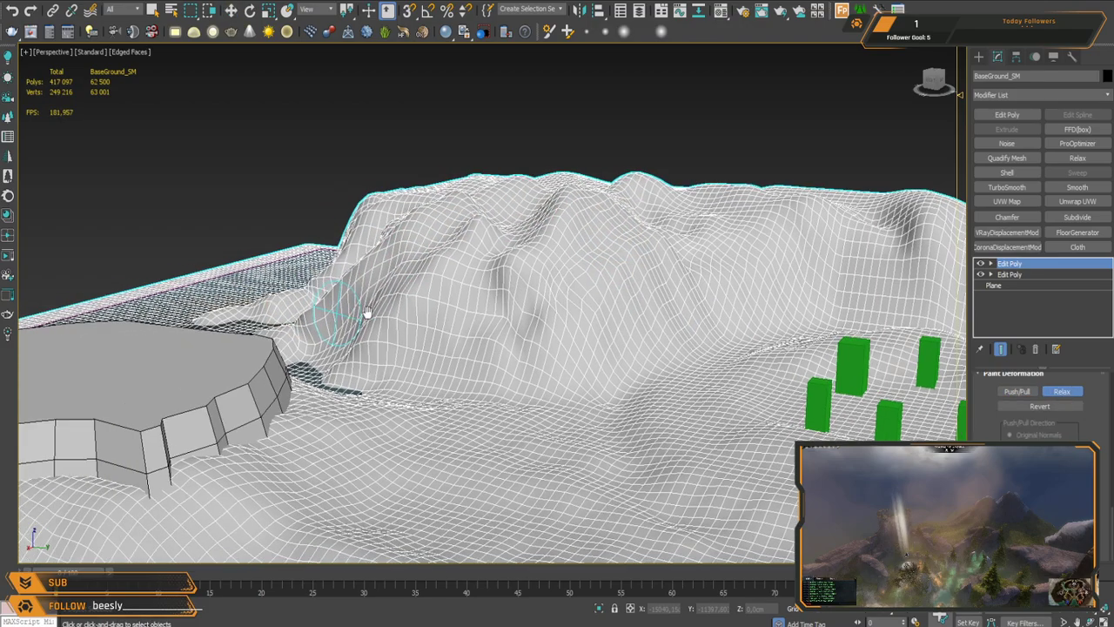
pyautogui.scroll(-5, 540, 329)
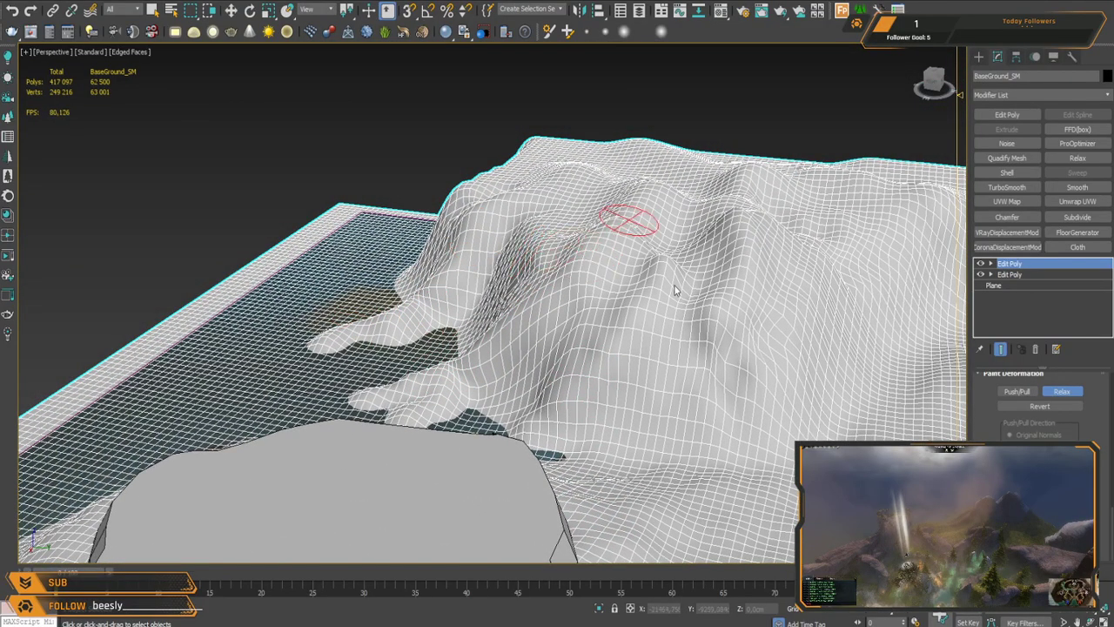
pyautogui.moveTo(665, 290); pyautogui.dragTo(320, 291, button='middle')
pyautogui.keyDown('alt'); pyautogui.moveTo(487, 289); pyautogui.dragTo(364, 193, button='middle'); pyautogui.keyUp('alt')
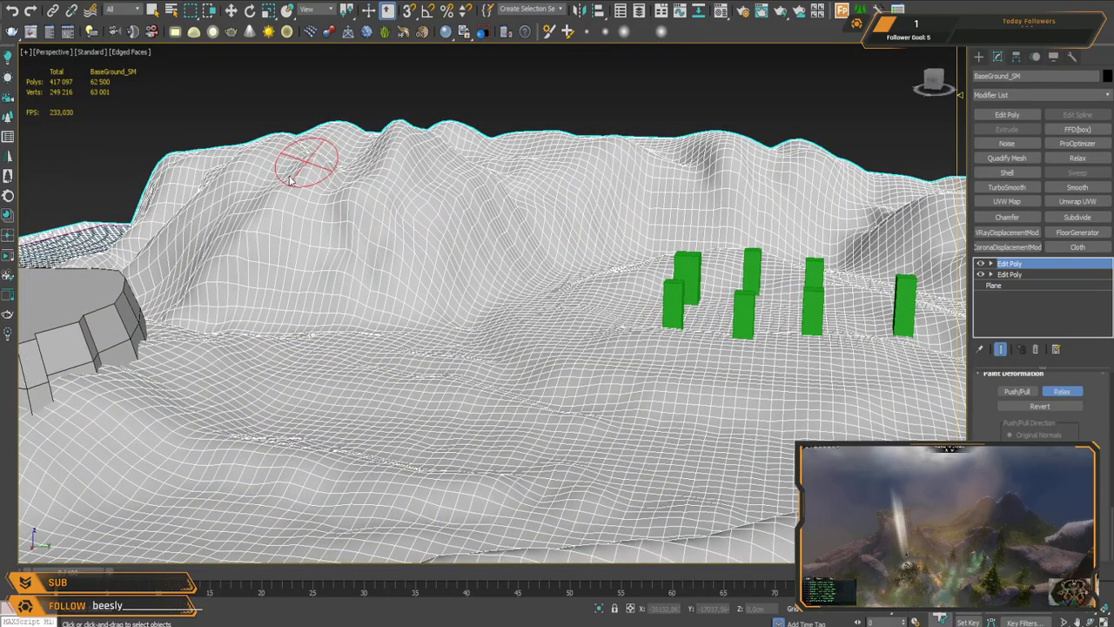
# Step: Exit Relax painting and activate the Move tool at object level on the terrain
pyautogui.press('w')
pyautogui.press('1')
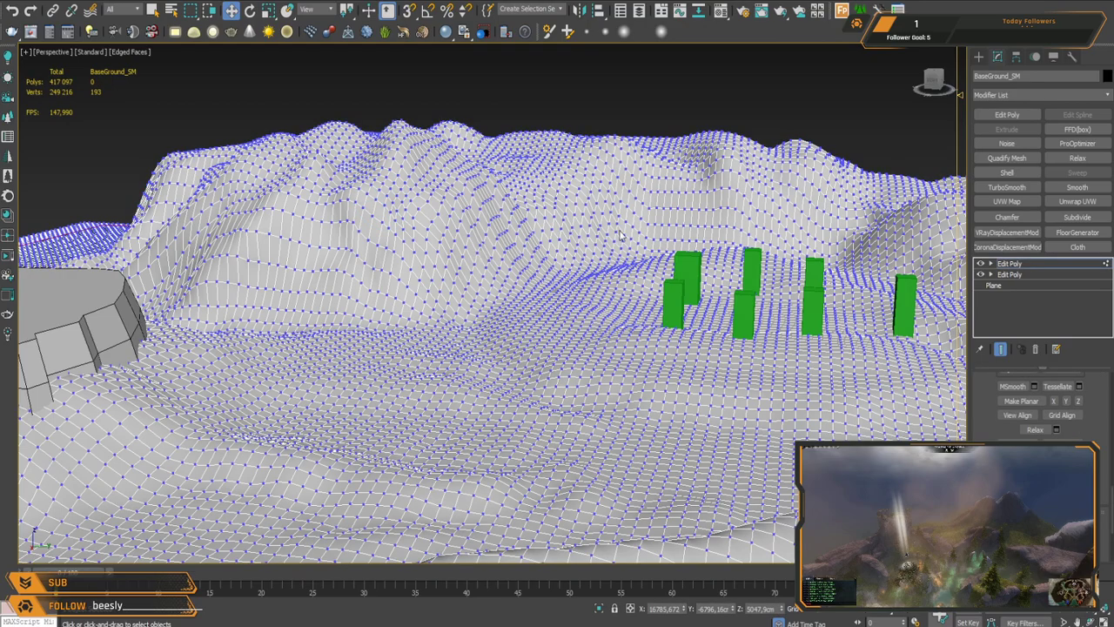
pyautogui.press('1')
pyautogui.keyDown('alt'); pyautogui.moveTo(597, 224); pyautogui.dragTo(573, 242, button='middle'); pyautogui.keyUp('alt')
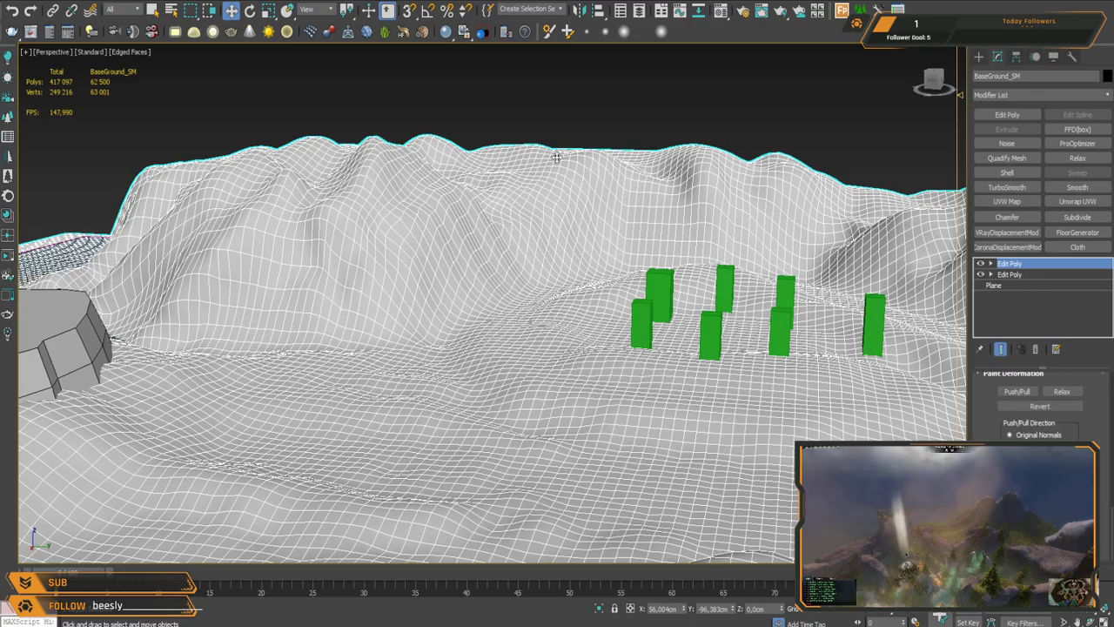
# Step: Inspect the sculpted cliffs, the river and the still flat back border of the terrain from several angles
pyautogui.keyDown('alt'); pyautogui.moveTo(574, 239); pyautogui.dragTo(449, 296, button='middle'); pyautogui.keyUp('alt')
pyautogui.scroll(5, 539, 324)
pyautogui.keyDown('alt'); pyautogui.moveTo(539, 324); pyautogui.dragTo(572, 351, button='middle'); pyautogui.keyUp('alt')
pyautogui.scroll(-4, 447, 293)
pyautogui.scroll(3, 571, 263)
pyautogui.moveTo(508, 287); pyautogui.dragTo(682, 228, button='middle')
pyautogui.scroll(-3, 682, 228)
pyautogui.keyDown('alt'); pyautogui.moveTo(617, 279); pyautogui.dragTo(525, 255, button='middle'); pyautogui.keyUp('alt')
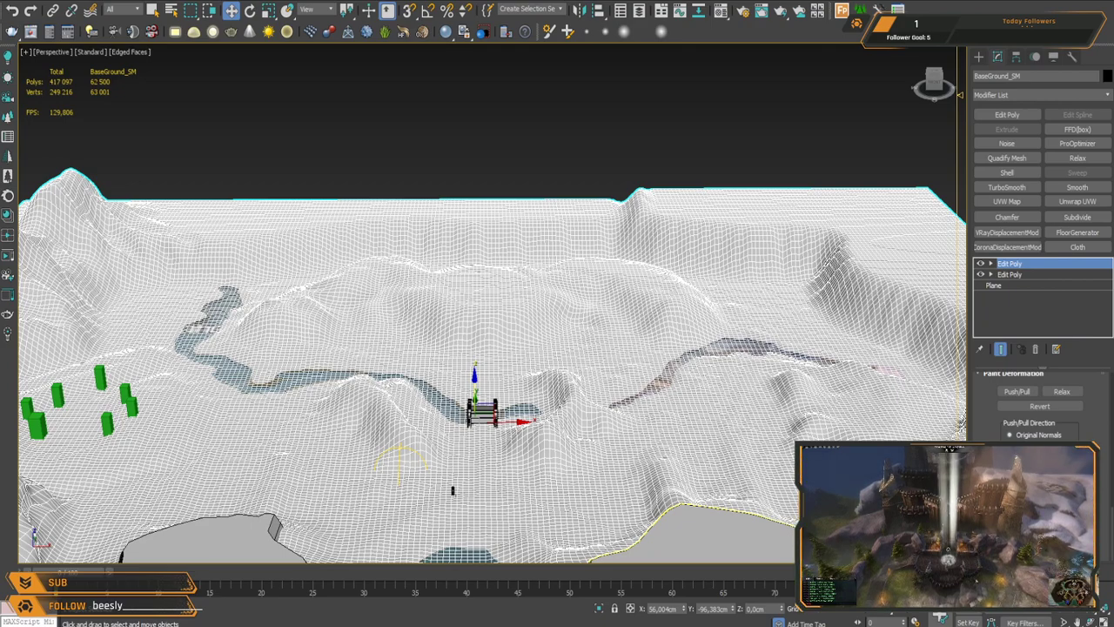
# Step: Create a large box in the top view over the hills behind the bridge, rising above the terrain's back border
pyautogui.press('t')
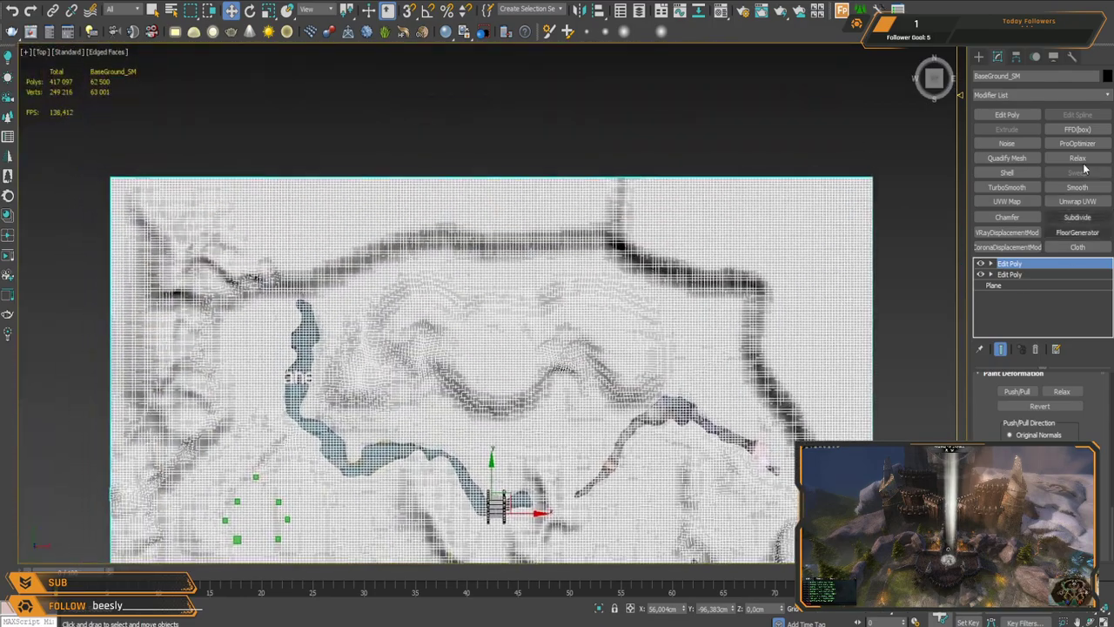
pyautogui.click(979, 56)
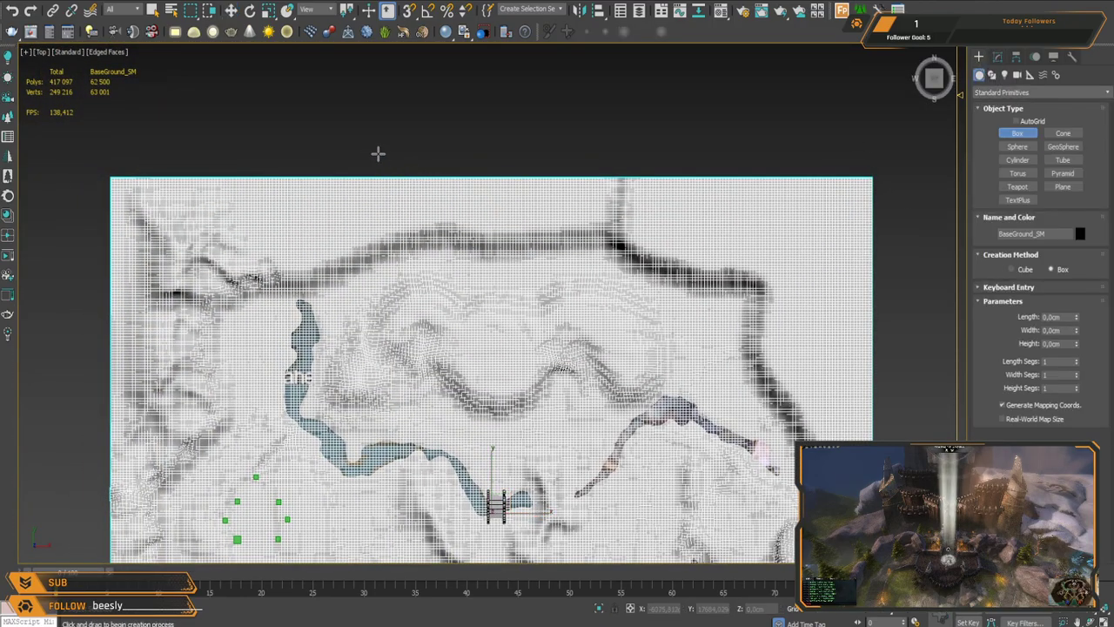
pyautogui.moveTo(344, 139); pyautogui.dragTo(643, 327)
pyautogui.click(634, 217)
pyautogui.press('w')
pyautogui.press('p')
pyautogui.keyDown('alt'); pyautogui.moveTo(532, 335); pyautogui.dragTo(547, 301, button='middle'); pyautogui.keyUp('alt')
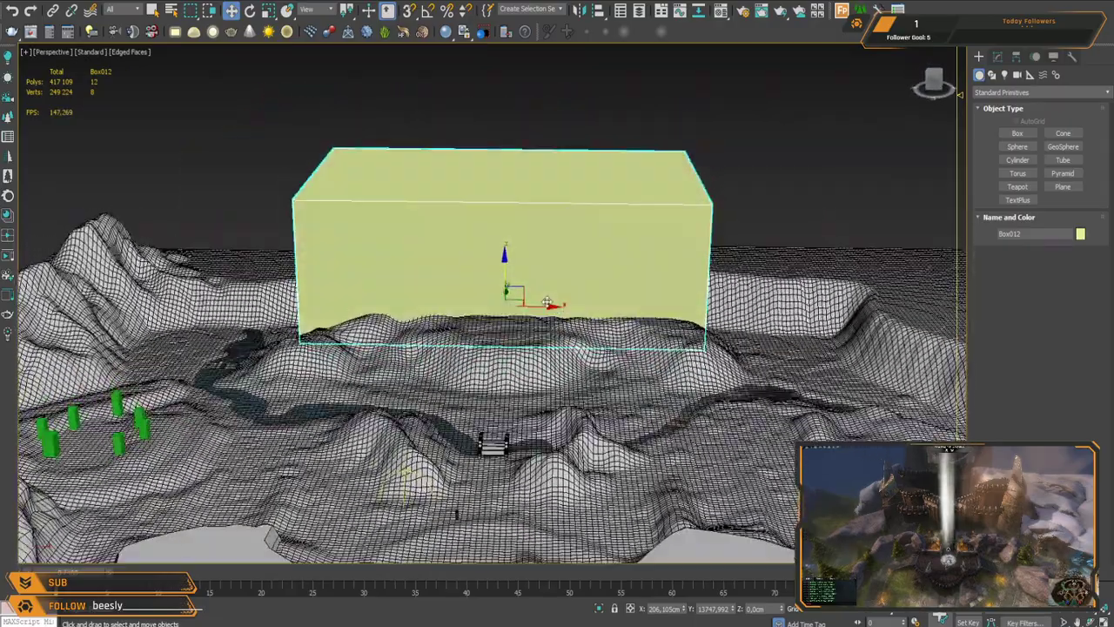
pyautogui.scroll(3, 547, 302)
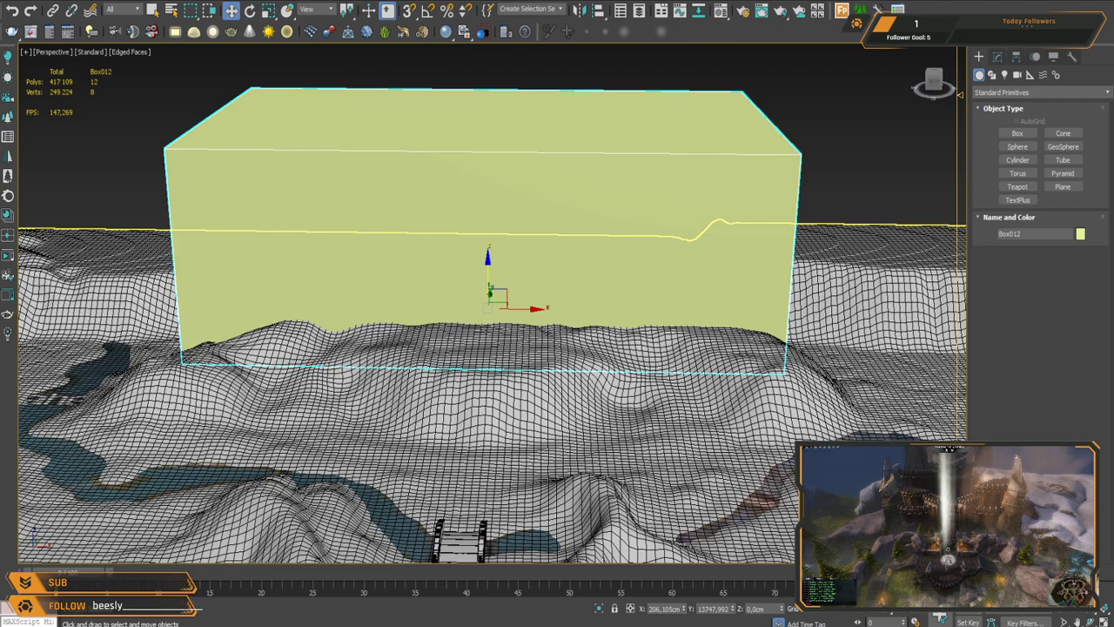
# Step: Scale the box slightly narrower along X and move it back along Y towards the terrain's rear border
pyautogui.press('r')
pyautogui.moveTo(541, 306); pyautogui.dragTo(530, 303)
pyautogui.keyDown('alt'); pyautogui.moveTo(526, 300); pyautogui.dragTo(562, 326, button='middle'); pyautogui.keyUp('alt')
pyautogui.press('w')
pyautogui.moveTo(517, 298); pyautogui.dragTo(596, 248)
pyautogui.keyDown('alt'); pyautogui.moveTo(596, 249); pyautogui.dragTo(642, 212, button='middle'); pyautogui.keyUp('alt')
pyautogui.scroll(-4, 809, 361)
pyautogui.moveTo(810, 361); pyautogui.dragTo(771, 390, button='middle')
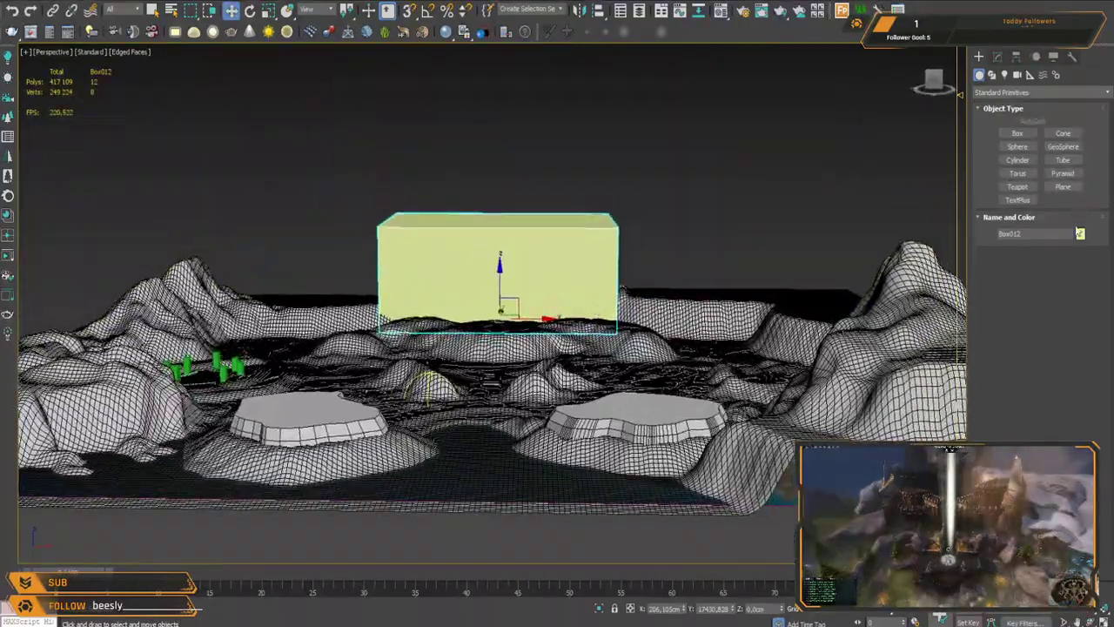
# Step: Set the box's object colour to black and give it the plain grey material
pyautogui.click(618, 380)
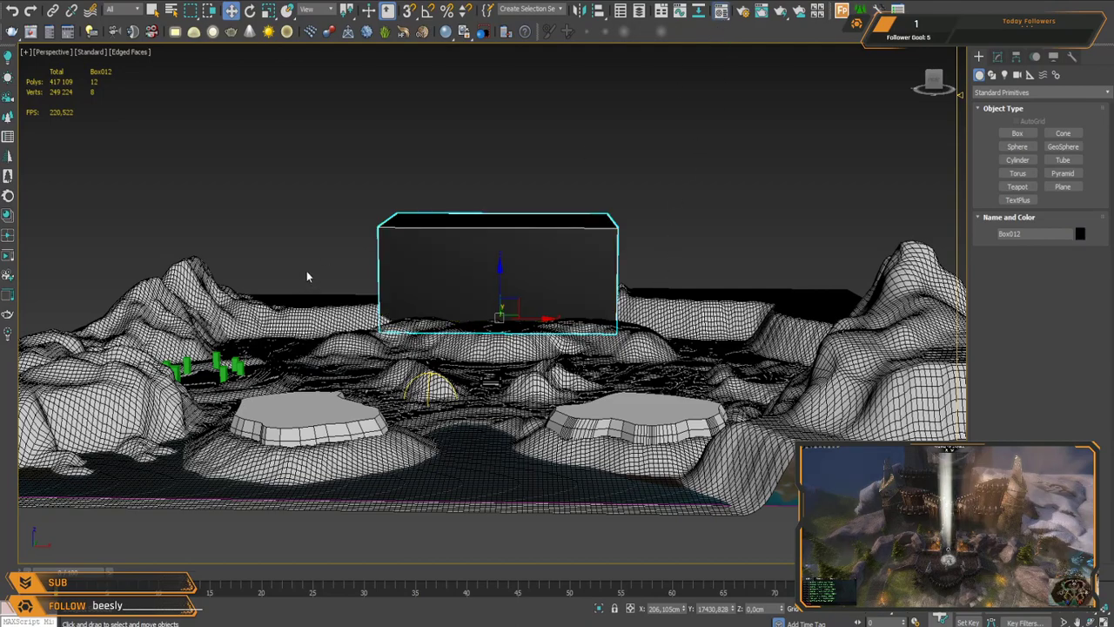
pyautogui.click(90, 264)
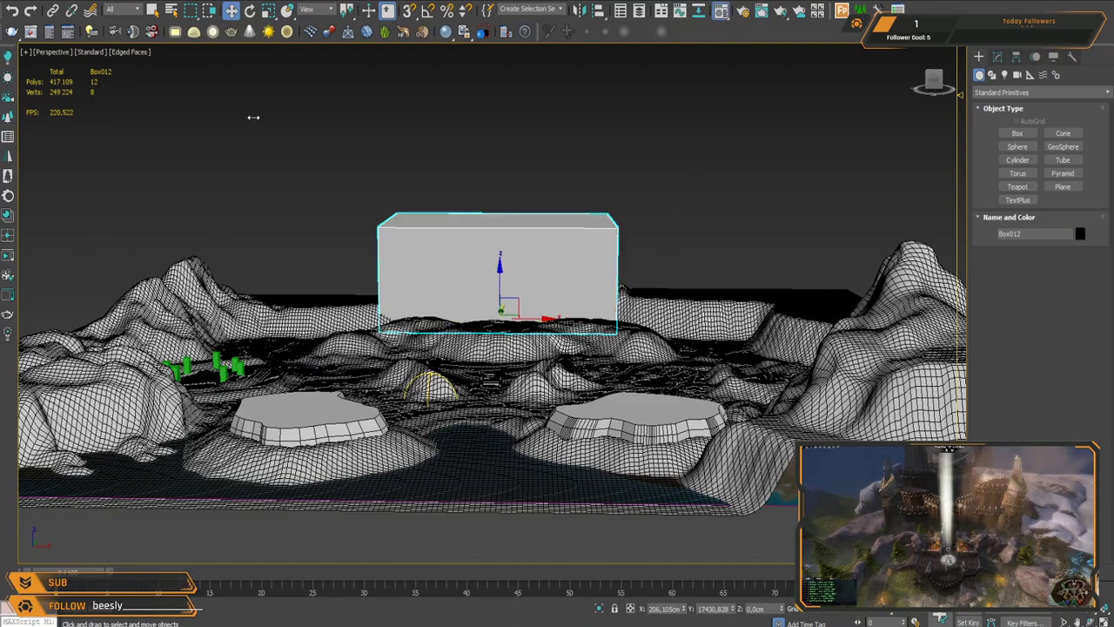
pyautogui.keyDown('alt'); pyautogui.moveTo(423, 232); pyautogui.dragTo(436, 263, button='middle'); pyautogui.keyUp('alt')
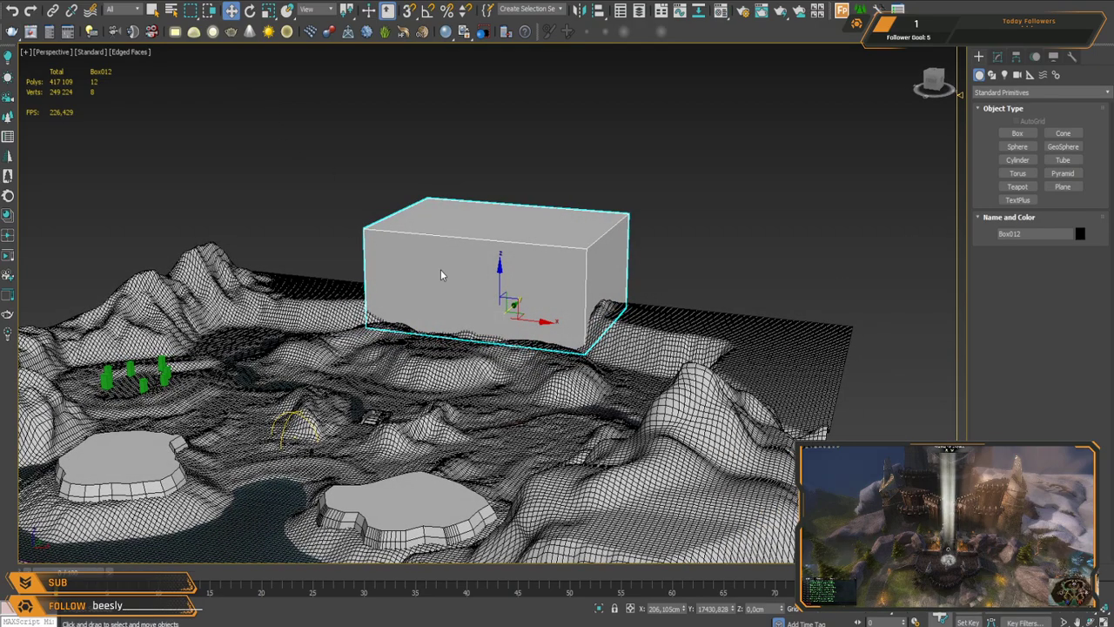
# Step: Examine the box's size and placement against the surrounding hills and the back border from several angles
pyautogui.scroll(6, 440, 275)
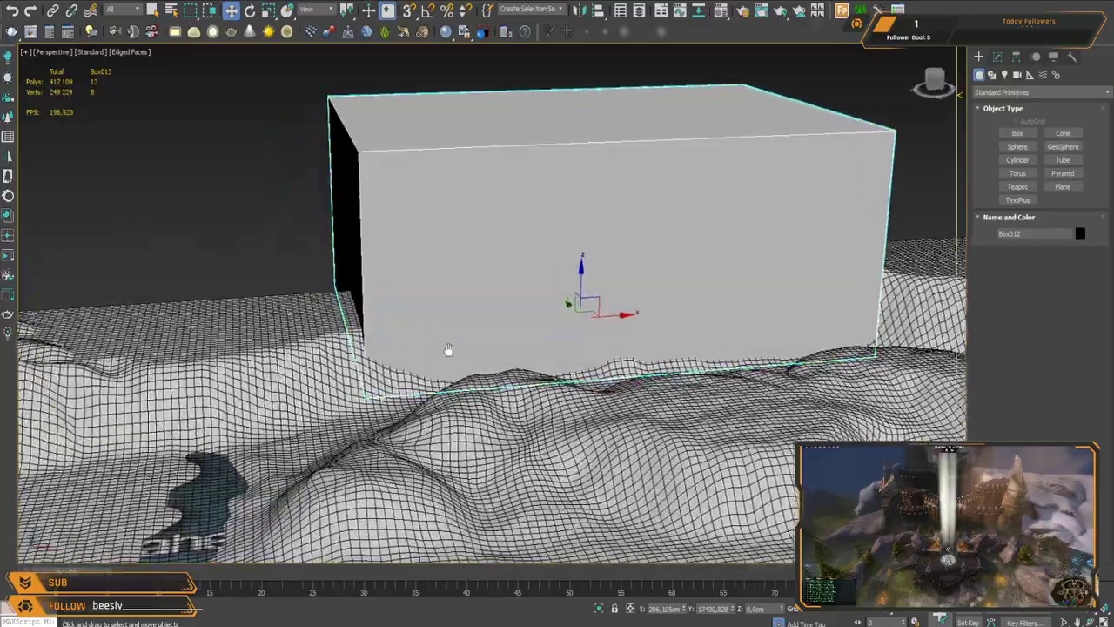
pyautogui.keyDown('alt'); pyautogui.moveTo(448, 349); pyautogui.dragTo(550, 274, button='middle'); pyautogui.keyUp('alt')
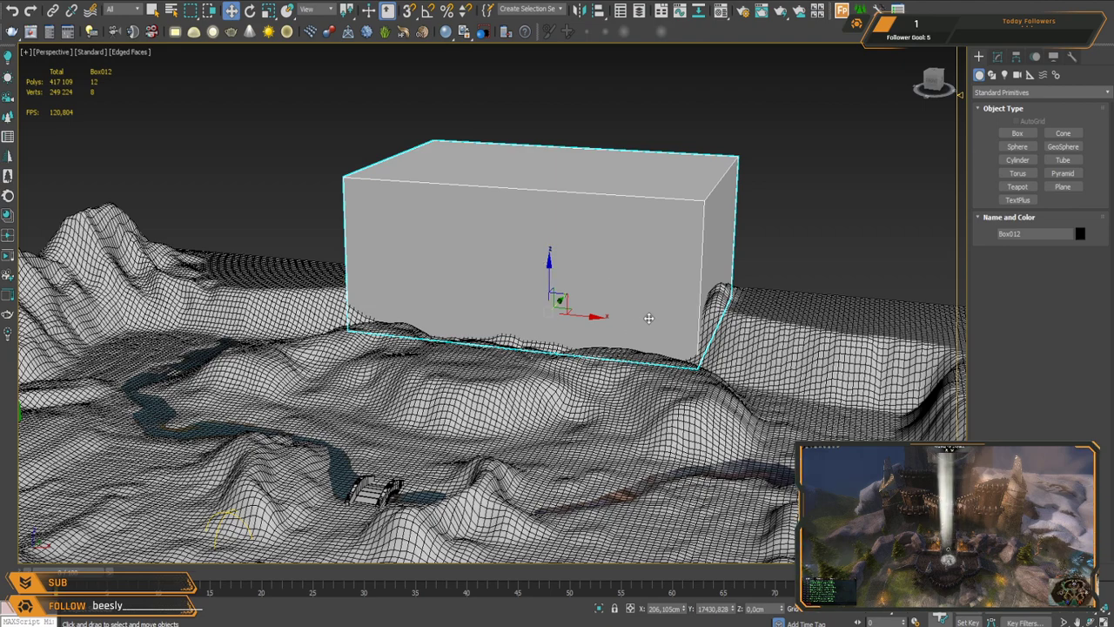
pyautogui.keyDown('alt'); pyautogui.moveTo(511, 317); pyautogui.dragTo(375, 512, button='middle'); pyautogui.keyUp('alt')
pyautogui.moveTo(178, 316); pyautogui.dragTo(366, 190, button='middle')
pyautogui.scroll(-5, 541, 343)
pyautogui.scroll(4, 541, 343)
pyautogui.keyDown('alt'); pyautogui.moveTo(542, 343); pyautogui.dragTo(609, 279, button='middle'); pyautogui.keyUp('alt')
pyautogui.moveTo(809, 83); pyautogui.dragTo(635, 239, button='middle')
pyautogui.scroll(4, 673, 180)
pyautogui.keyDown('alt'); pyautogui.moveTo(470, 313); pyautogui.dragTo(714, 342, button='middle'); pyautogui.keyUp('alt')
# Step: Select the terrain and raise low bumps along the back border beside the box with Push/Pull
pyautogui.click(523, 310)
pyautogui.keyDown('alt'); pyautogui.moveTo(523, 311); pyautogui.dragTo(496, 365, button='middle'); pyautogui.keyUp('alt')
pyautogui.click(998, 57)
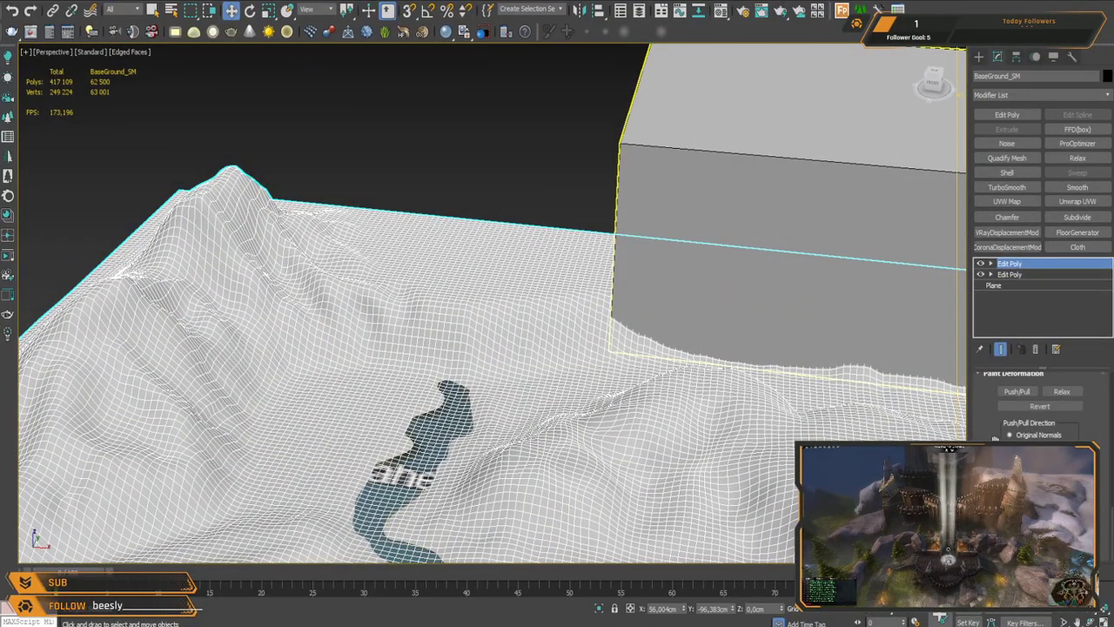
pyautogui.click(1015, 392)
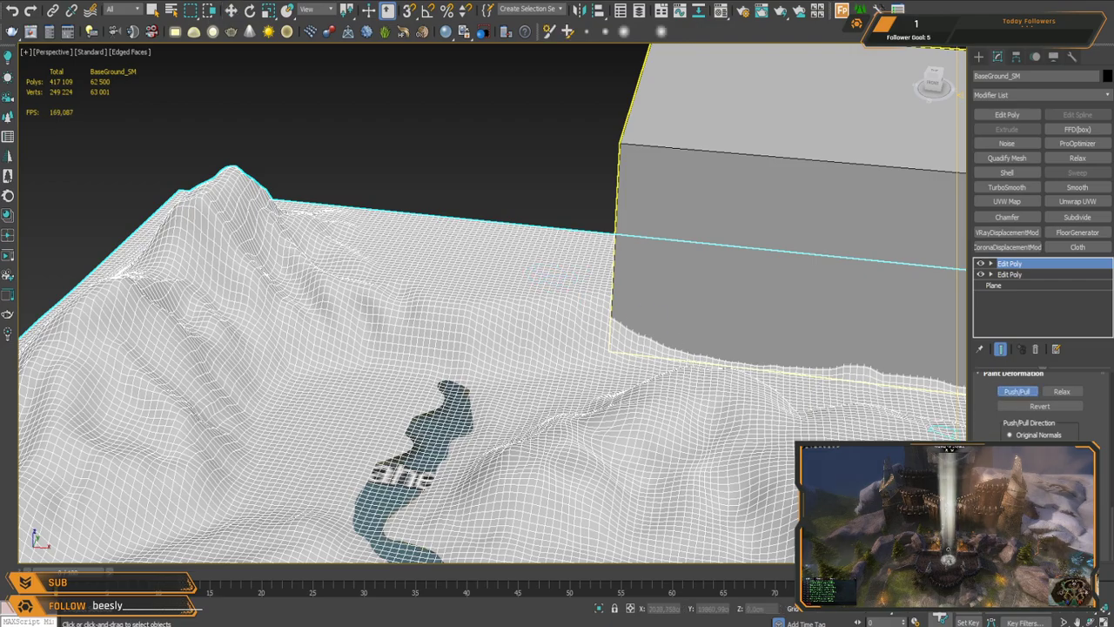
pyautogui.keyDown('alt'); pyautogui.moveTo(548, 290); pyautogui.dragTo(484, 304, button='middle'); pyautogui.keyUp('alt')
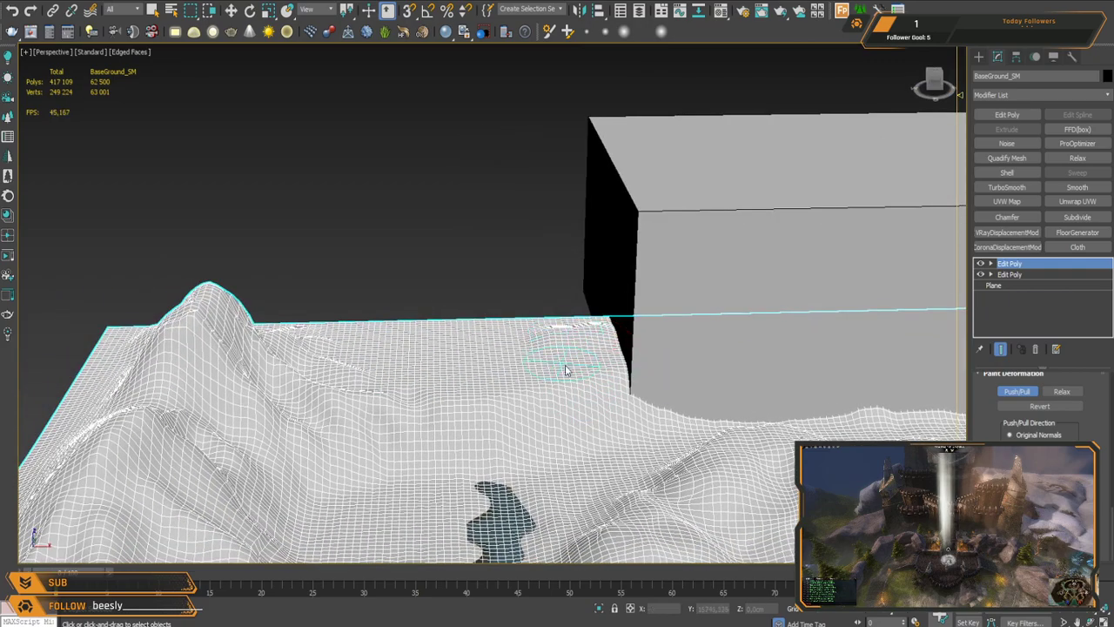
pyautogui.moveTo(585, 327); pyautogui.dragTo(578, 327)
pyautogui.moveTo(413, 348)
pyautogui.mouseDown()
pyautogui.moveTo(534, 338)
pyautogui.moveTo(488, 344)
pyautogui.mouseUp()
pyautogui.scroll(3, 530, 387)
pyautogui.keyDown('alt'); pyautogui.moveTo(559, 398); pyautogui.dragTo(480, 312, button='middle'); pyautogui.keyUp('alt')
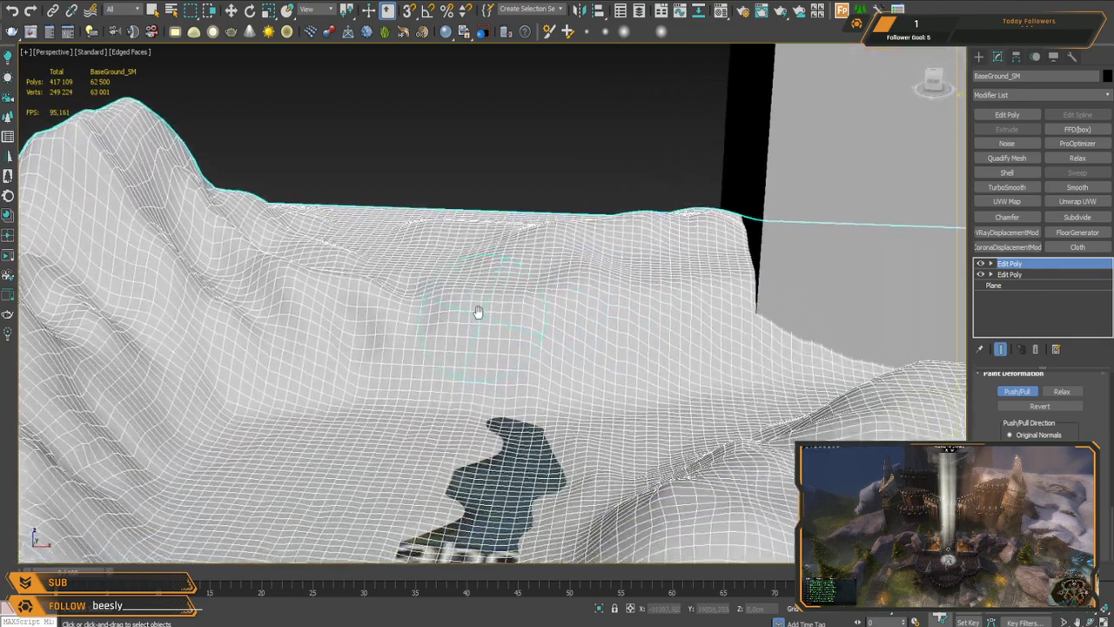
# Step: Build up a bumpy ridge line with Push/Pull along the back border between the mountain peak and the box
pyautogui.moveTo(389, 235)
pyautogui.mouseDown()
pyautogui.moveTo(268, 239)
pyautogui.moveTo(372, 236)
pyautogui.moveTo(318, 235)
pyautogui.mouseUp()
pyautogui.moveTo(523, 244)
pyautogui.mouseDown()
pyautogui.moveTo(610, 248)
pyautogui.moveTo(676, 235)
pyautogui.moveTo(686, 251)
pyautogui.moveTo(710, 246)
pyautogui.moveTo(621, 235)
pyautogui.moveTo(535, 249)
pyautogui.moveTo(326, 228)
pyautogui.moveTo(477, 231)
pyautogui.mouseUp()
pyautogui.moveTo(477, 232); pyautogui.dragTo(442, 319, button='middle')
pyautogui.moveTo(442, 319)
pyautogui.mouseDown()
pyautogui.moveTo(381, 334)
pyautogui.moveTo(488, 254)
pyautogui.mouseUp()
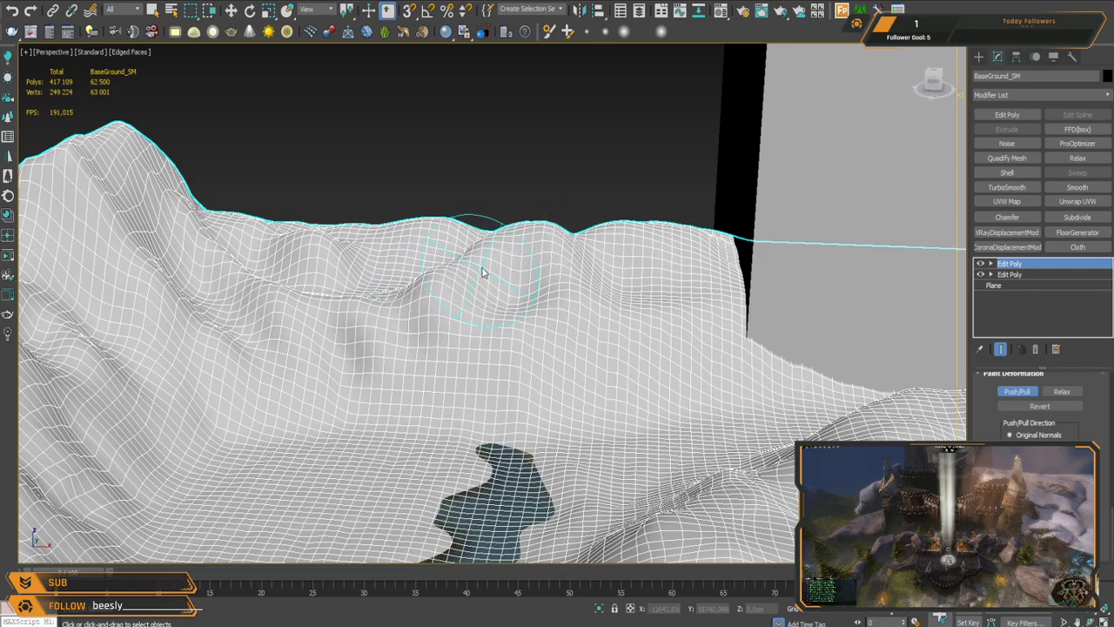
pyautogui.moveTo(498, 245)
pyautogui.keyDown('alt'); pyautogui.mouseDown(button='middle')
pyautogui.moveTo(528, 288)
pyautogui.moveTo(682, 324)
pyautogui.mouseUp(button='middle'); pyautogui.keyUp('alt')
pyautogui.moveTo(557, 286)
pyautogui.mouseDown()
pyautogui.moveTo(497, 281)
pyautogui.moveTo(523, 297)
pyautogui.mouseUp()
pyautogui.moveTo(523, 297)
pyautogui.keyDown('alt'); pyautogui.mouseDown(button='middle')
pyautogui.moveTo(428, 323)
pyautogui.moveTo(552, 235)
pyautogui.moveTo(551, 283)
pyautogui.mouseUp(button='middle'); pyautogui.keyUp('alt')
# Step: Raise a high peak on the back ridge next to the box and pull spurs down its face with Push/Pull
pyautogui.moveTo(551, 283)
pyautogui.mouseDown()
pyautogui.moveTo(391, 357)
pyautogui.moveTo(575, 296)
pyautogui.moveTo(657, 252)
pyautogui.moveTo(689, 217)
pyautogui.moveTo(597, 223)
pyautogui.mouseUp()
pyautogui.moveTo(597, 223)
pyautogui.keyDown('alt'); pyautogui.mouseDown(button='middle')
pyautogui.moveTo(614, 281)
pyautogui.moveTo(605, 258)
pyautogui.moveTo(708, 278)
pyautogui.moveTo(535, 241)
pyautogui.moveTo(592, 291)
pyautogui.moveTo(577, 295)
pyautogui.mouseUp(button='middle'); pyautogui.keyUp('alt')
pyautogui.moveTo(566, 286); pyautogui.dragTo(534, 249)
pyautogui.moveTo(534, 249); pyautogui.dragTo(646, 315, button='middle')
pyautogui.moveTo(428, 298)
pyautogui.mouseDown(button='middle')
pyautogui.moveTo(515, 242)
pyautogui.moveTo(465, 301)
pyautogui.moveTo(444, 191)
pyautogui.moveTo(437, 289)
pyautogui.mouseUp(button='middle')
pyautogui.moveTo(436, 290)
pyautogui.mouseDown()
pyautogui.moveTo(422, 291)
pyautogui.moveTo(505, 306)
pyautogui.moveTo(488, 309)
pyautogui.moveTo(531, 287)
pyautogui.moveTo(449, 306)
pyautogui.moveTo(575, 278)
pyautogui.moveTo(535, 293)
pyautogui.moveTo(564, 287)
pyautogui.mouseUp()
pyautogui.moveTo(564, 288)
pyautogui.keyDown('alt'); pyautogui.mouseDown(button='middle')
pyautogui.moveTo(621, 298)
pyautogui.moveTo(557, 154)
pyautogui.moveTo(628, 205)
pyautogui.moveTo(624, 301)
pyautogui.moveTo(527, 217)
pyautogui.mouseUp(button='middle'); pyautogui.keyUp('alt')
pyautogui.moveTo(528, 217)
pyautogui.mouseDown()
pyautogui.moveTo(533, 258)
pyautogui.moveTo(488, 199)
pyautogui.moveTo(511, 193)
pyautogui.moveTo(535, 244)
pyautogui.moveTo(523, 212)
pyautogui.moveTo(572, 229)
pyautogui.moveTo(562, 244)
pyautogui.moveTo(572, 256)
pyautogui.moveTo(632, 287)
pyautogui.mouseUp()
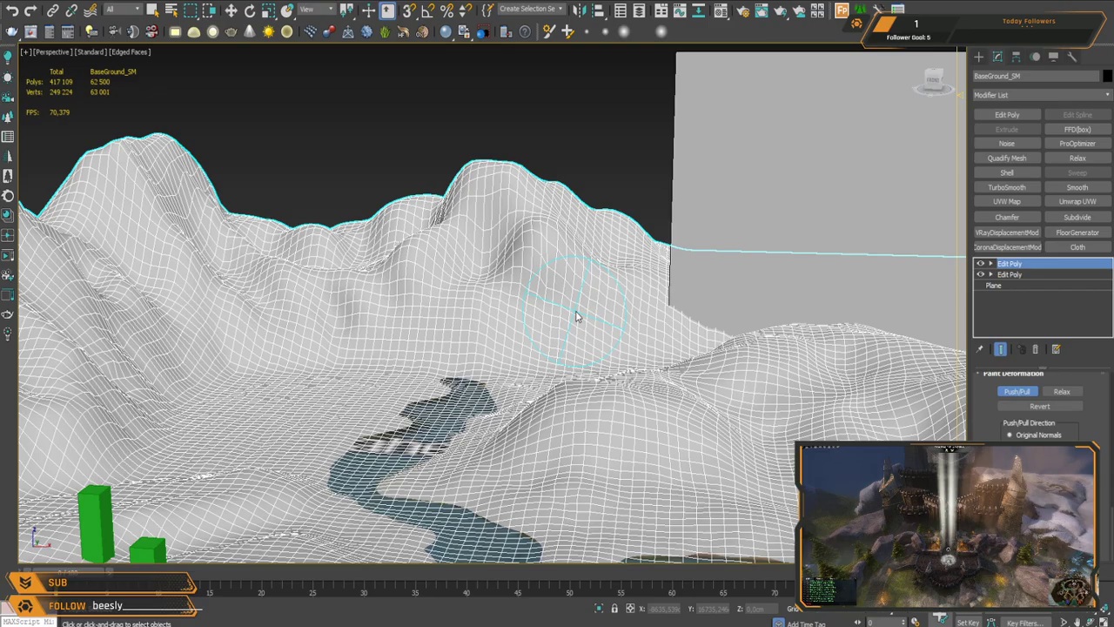
pyautogui.moveTo(541, 296)
pyautogui.keyDown('alt'); pyautogui.mouseDown(button='middle')
pyautogui.moveTo(514, 353)
pyautogui.moveTo(403, 334)
pyautogui.moveTo(521, 287)
pyautogui.moveTo(552, 247)
pyautogui.moveTo(576, 300)
pyautogui.mouseUp(button='middle'); pyautogui.keyUp('alt')
pyautogui.moveTo(543, 308)
pyautogui.mouseDown()
pyautogui.moveTo(566, 291)
pyautogui.moveTo(517, 311)
pyautogui.moveTo(567, 290)
pyautogui.moveTo(525, 318)
pyautogui.moveTo(514, 293)
pyautogui.moveTo(522, 300)
pyautogui.mouseUp()
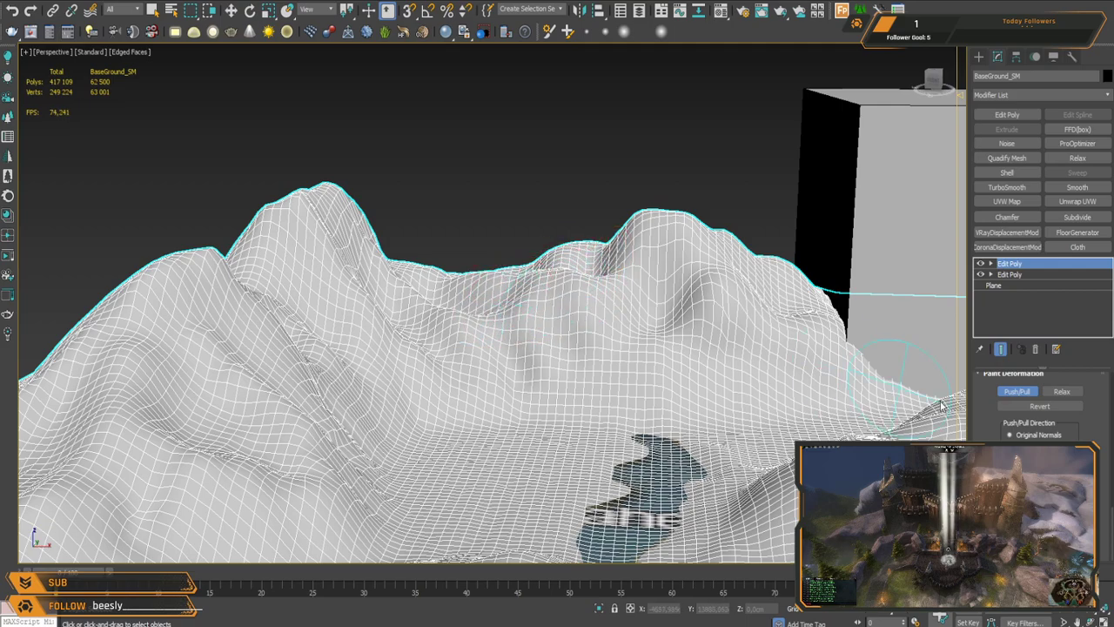
# Step: Smooth the new back ridge, its peak and its front slopes with the Relax brush
pyautogui.moveTo(596, 298)
pyautogui.mouseDown()
pyautogui.moveTo(504, 299)
pyautogui.moveTo(535, 266)
pyautogui.mouseUp()
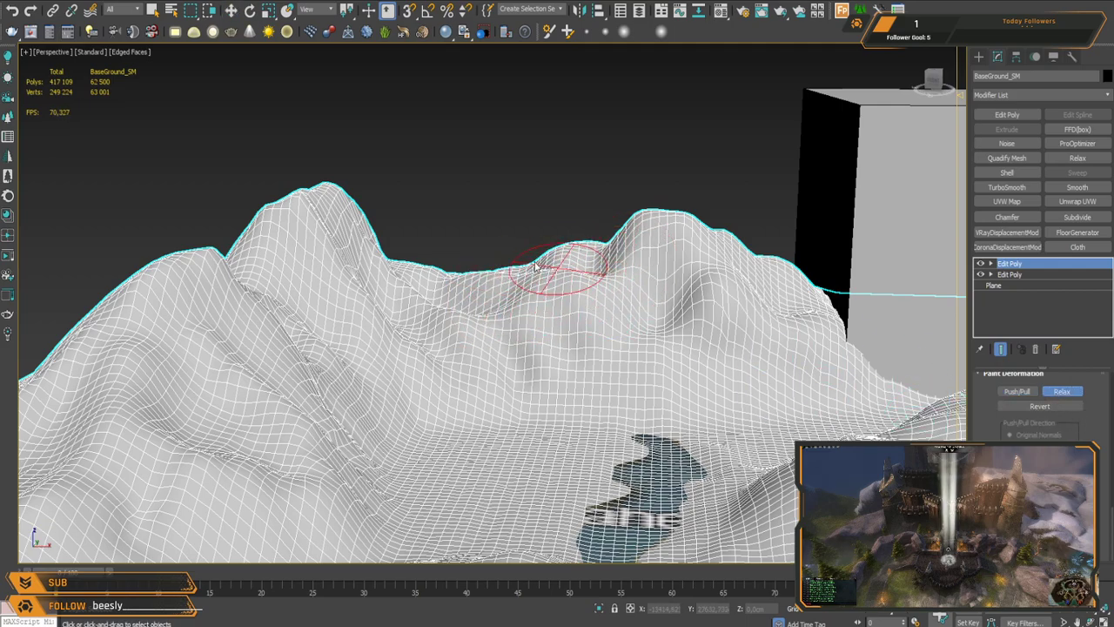
pyautogui.moveTo(535, 321)
pyautogui.mouseDown()
pyautogui.moveTo(758, 279)
pyautogui.moveTo(746, 296)
pyautogui.mouseUp()
pyautogui.moveTo(694, 291)
pyautogui.mouseDown(button='middle')
pyautogui.moveTo(679, 328)
pyautogui.moveTo(662, 336)
pyautogui.mouseUp(button='middle')
pyautogui.moveTo(602, 91); pyautogui.dragTo(578, 397, button='middle')
pyautogui.moveTo(512, 338); pyautogui.dragTo(593, 336)
# Step: Raise ridges and peaks with Push/Pull across the flat corner plateau on the other side of the box
pyautogui.moveTo(634, 409); pyautogui.dragTo(556, 242, button='middle')
pyautogui.scroll(-4, 557, 243)
pyautogui.keyDown('alt'); pyautogui.moveTo(632, 291); pyautogui.dragTo(653, 248, button='middle'); pyautogui.keyUp('alt')
pyautogui.moveTo(661, 261); pyautogui.dragTo(567, 317, button='middle')
pyautogui.moveTo(613, 265)
pyautogui.keyDown('alt'); pyautogui.mouseDown(button='middle')
pyautogui.moveTo(601, 296)
pyautogui.moveTo(571, 316)
pyautogui.moveTo(591, 315)
pyautogui.moveTo(663, 409)
pyautogui.mouseUp(button='middle'); pyautogui.keyUp('alt')
pyautogui.click(1017, 394)
pyautogui.moveTo(828, 408); pyautogui.dragTo(832, 353, button='middle')
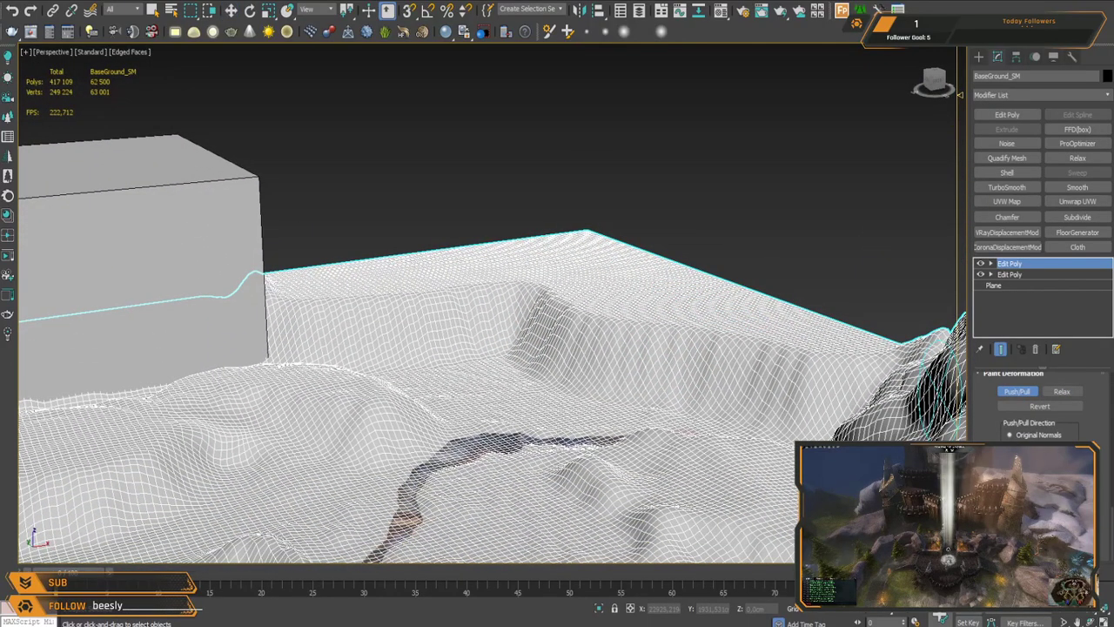
pyautogui.keyDown('alt'); pyautogui.moveTo(512, 280); pyautogui.dragTo(613, 263, button='middle'); pyautogui.keyUp('alt')
pyautogui.keyDown('alt'); pyautogui.moveTo(722, 370); pyautogui.dragTo(700, 337, button='middle'); pyautogui.keyUp('alt')
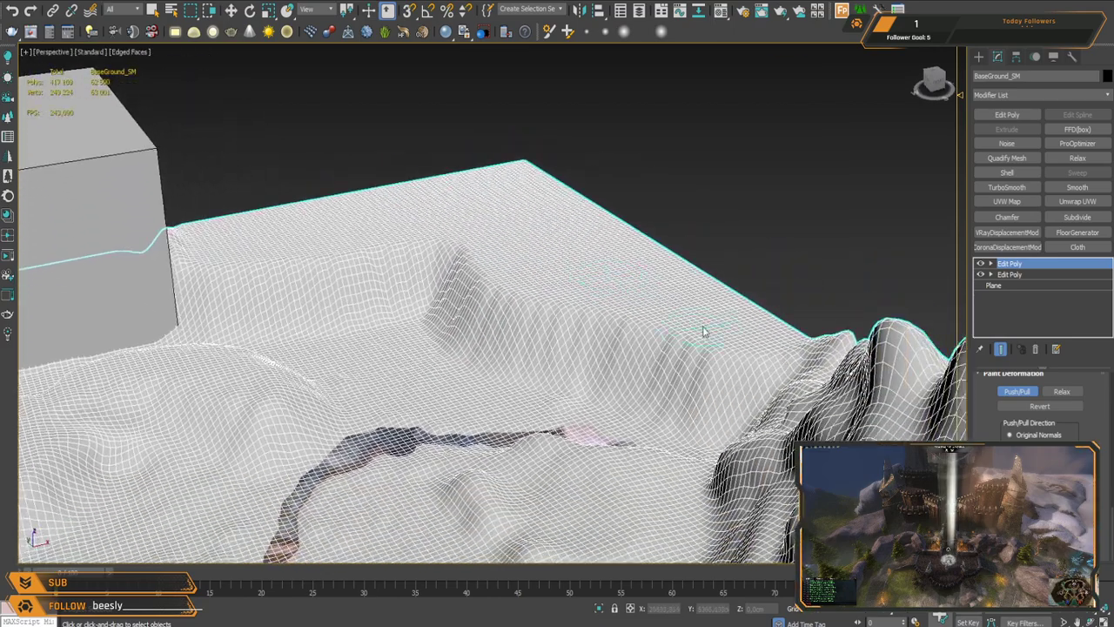
pyautogui.moveTo(750, 338)
pyautogui.mouseDown()
pyautogui.moveTo(712, 309)
pyautogui.moveTo(671, 299)
pyautogui.moveTo(619, 356)
pyautogui.moveTo(659, 279)
pyautogui.moveTo(704, 328)
pyautogui.moveTo(739, 326)
pyautogui.moveTo(680, 278)
pyautogui.moveTo(696, 290)
pyautogui.moveTo(649, 292)
pyautogui.mouseUp()
pyautogui.moveTo(542, 277)
pyautogui.mouseDown()
pyautogui.moveTo(549, 209)
pyautogui.moveTo(537, 238)
pyautogui.moveTo(540, 222)
pyautogui.mouseUp()
pyautogui.moveTo(450, 251)
pyautogui.mouseDown()
pyautogui.moveTo(458, 231)
pyautogui.moveTo(510, 203)
pyautogui.moveTo(501, 193)
pyautogui.moveTo(546, 221)
pyautogui.moveTo(502, 186)
pyautogui.mouseUp()
pyautogui.moveTo(564, 221)
pyautogui.mouseDown()
pyautogui.moveTo(585, 225)
pyautogui.moveTo(530, 255)
pyautogui.moveTo(520, 186)
pyautogui.moveTo(570, 215)
pyautogui.mouseUp()
pyautogui.moveTo(628, 268); pyautogui.dragTo(700, 289)
# Step: Pull rocky spurs and bumps out of the corner plateau's cliff beside the box with Push/Pull
pyautogui.moveTo(523, 307)
pyautogui.mouseDown(button='middle')
pyautogui.moveTo(639, 299)
pyautogui.moveTo(656, 326)
pyautogui.moveTo(641, 294)
pyautogui.moveTo(667, 288)
pyautogui.mouseUp(button='middle')
pyautogui.moveTo(624, 298)
pyautogui.mouseDown()
pyautogui.moveTo(697, 280)
pyautogui.moveTo(659, 255)
pyautogui.moveTo(683, 228)
pyautogui.moveTo(661, 259)
pyautogui.moveTo(677, 255)
pyautogui.mouseUp()
pyautogui.keyDown('alt'); pyautogui.moveTo(629, 290); pyautogui.dragTo(468, 308, button='middle'); pyautogui.keyUp('alt')
pyautogui.moveTo(398, 317)
pyautogui.mouseDown()
pyautogui.moveTo(330, 293)
pyautogui.moveTo(299, 326)
pyautogui.moveTo(385, 346)
pyautogui.moveTo(427, 306)
pyautogui.moveTo(456, 303)
pyautogui.moveTo(333, 309)
pyautogui.mouseUp()
pyautogui.keyDown('alt'); pyautogui.moveTo(532, 311); pyautogui.dragTo(644, 294, button='middle'); pyautogui.keyUp('alt')
pyautogui.moveTo(644, 296)
pyautogui.mouseDown()
pyautogui.moveTo(666, 323)
pyautogui.moveTo(654, 256)
pyautogui.moveTo(671, 405)
pyautogui.moveTo(648, 254)
pyautogui.moveTo(630, 250)
pyautogui.moveTo(637, 299)
pyautogui.moveTo(577, 244)
pyautogui.moveTo(652, 236)
pyautogui.moveTo(542, 223)
pyautogui.mouseUp()
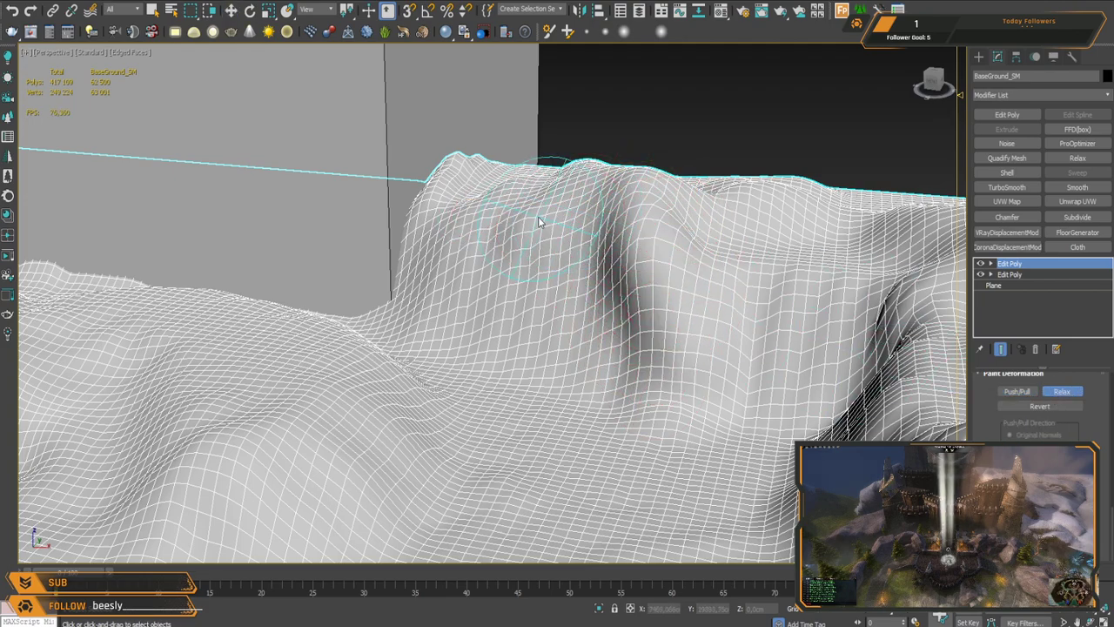
# Step: Relax the cliff beside the box, and build the corner plateau up into higher mountain peaks with Push/Pull
pyautogui.moveTo(790, 217); pyautogui.dragTo(714, 199)
pyautogui.moveTo(547, 212)
pyautogui.mouseDown(button='middle')
pyautogui.moveTo(569, 229)
pyautogui.moveTo(640, 244)
pyautogui.moveTo(629, 296)
pyautogui.mouseUp(button='middle')
pyautogui.scroll(-2, 641, 244)
pyautogui.moveTo(629, 296)
pyautogui.mouseDown(button='middle')
pyautogui.moveTo(618, 330)
pyautogui.moveTo(567, 235)
pyautogui.mouseUp(button='middle')
pyautogui.moveTo(567, 236)
pyautogui.mouseDown()
pyautogui.moveTo(647, 249)
pyautogui.moveTo(622, 241)
pyautogui.moveTo(635, 263)
pyautogui.moveTo(739, 286)
pyautogui.moveTo(622, 249)
pyautogui.moveTo(671, 274)
pyautogui.moveTo(627, 279)
pyautogui.moveTo(643, 262)
pyautogui.moveTo(592, 254)
pyautogui.moveTo(674, 261)
pyautogui.moveTo(634, 257)
pyautogui.moveTo(740, 287)
pyautogui.moveTo(717, 288)
pyautogui.moveTo(740, 304)
pyautogui.moveTo(718, 292)
pyautogui.moveTo(746, 287)
pyautogui.moveTo(699, 287)
pyautogui.mouseUp()
pyautogui.moveTo(699, 286)
pyautogui.keyDown('alt'); pyautogui.mouseDown(button='middle')
pyautogui.moveTo(557, 350)
pyautogui.moveTo(678, 305)
pyautogui.moveTo(666, 313)
pyautogui.moveTo(652, 232)
pyautogui.moveTo(562, 214)
pyautogui.moveTo(671, 240)
pyautogui.moveTo(686, 272)
pyautogui.mouseUp(button='middle'); pyautogui.keyUp('alt')
pyautogui.scroll(3, 686, 273)
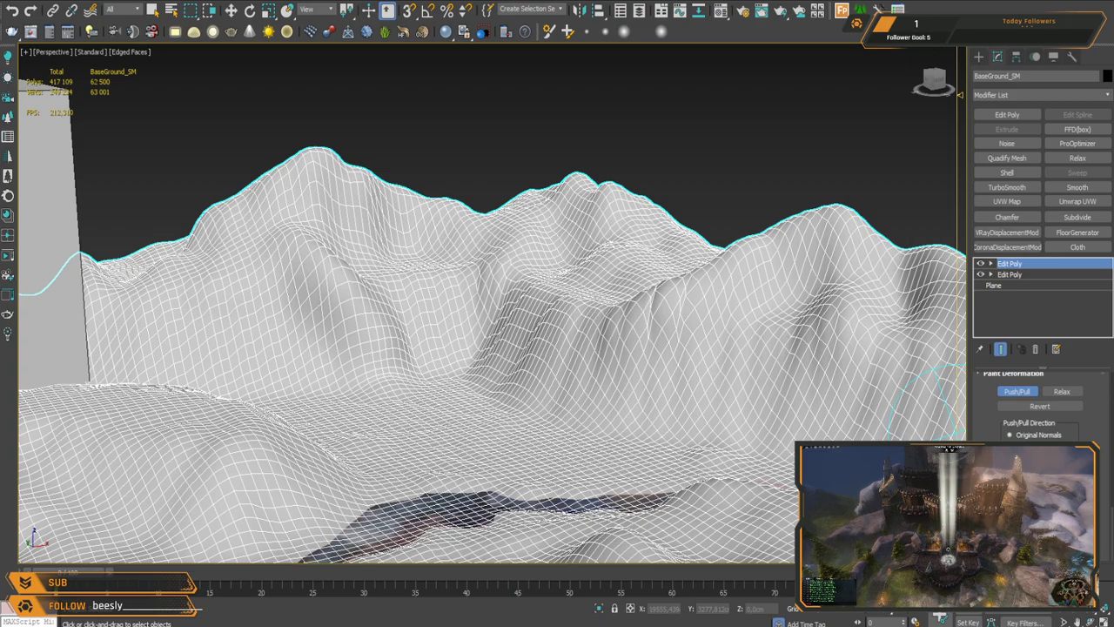
# Step: Shape the ledge in the corner between the back and side mountains with Push/Pull and smooth it with Relax
pyautogui.moveTo(571, 307); pyautogui.dragTo(562, 306, button='middle')
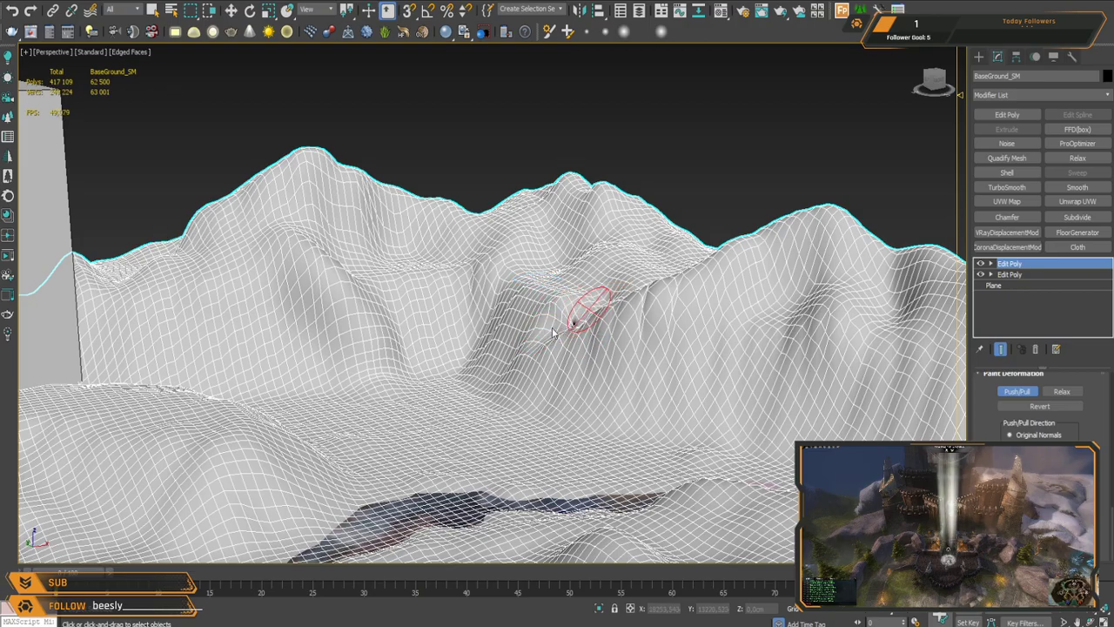
pyautogui.moveTo(484, 404)
pyautogui.keyDown('alt'); pyautogui.mouseDown(button='middle')
pyautogui.moveTo(659, 414)
pyautogui.moveTo(535, 219)
pyautogui.moveTo(571, 292)
pyautogui.mouseUp(button='middle'); pyautogui.keyUp('alt')
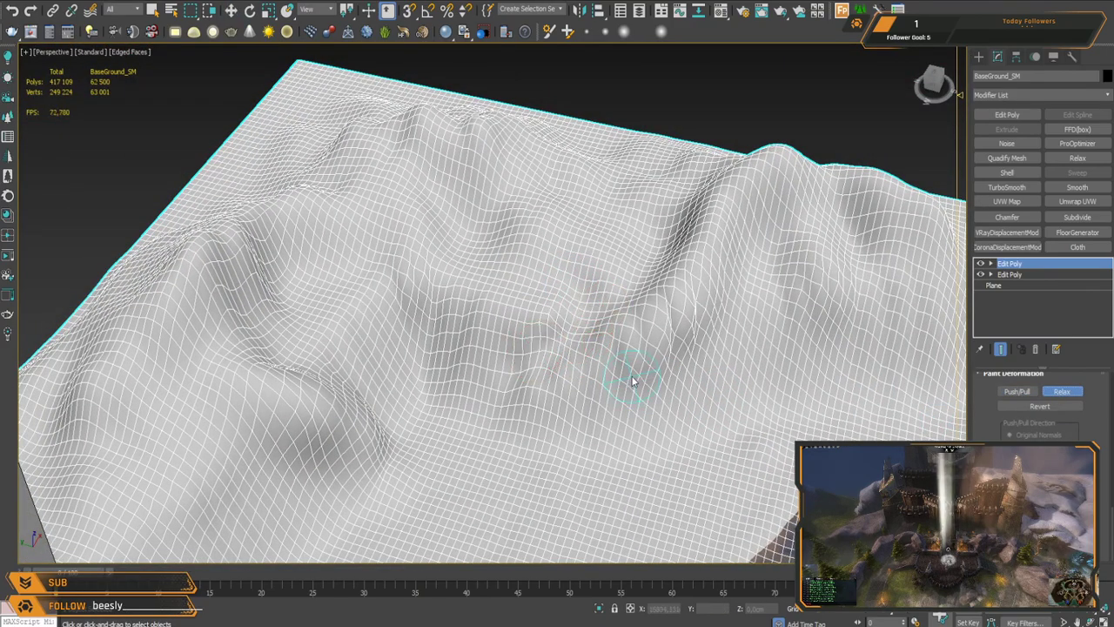
pyautogui.moveTo(632, 381); pyautogui.dragTo(632, 218, button='middle')
# Step: Paint gullies down the side mountain's river-facing slope with Push/Pull and soften them with the Relax brush
pyautogui.click(1011, 393)
pyautogui.moveTo(659, 276)
pyautogui.mouseDown(button='middle')
pyautogui.moveTo(567, 231)
pyautogui.moveTo(769, 384)
pyautogui.moveTo(670, 245)
pyautogui.mouseUp(button='middle')
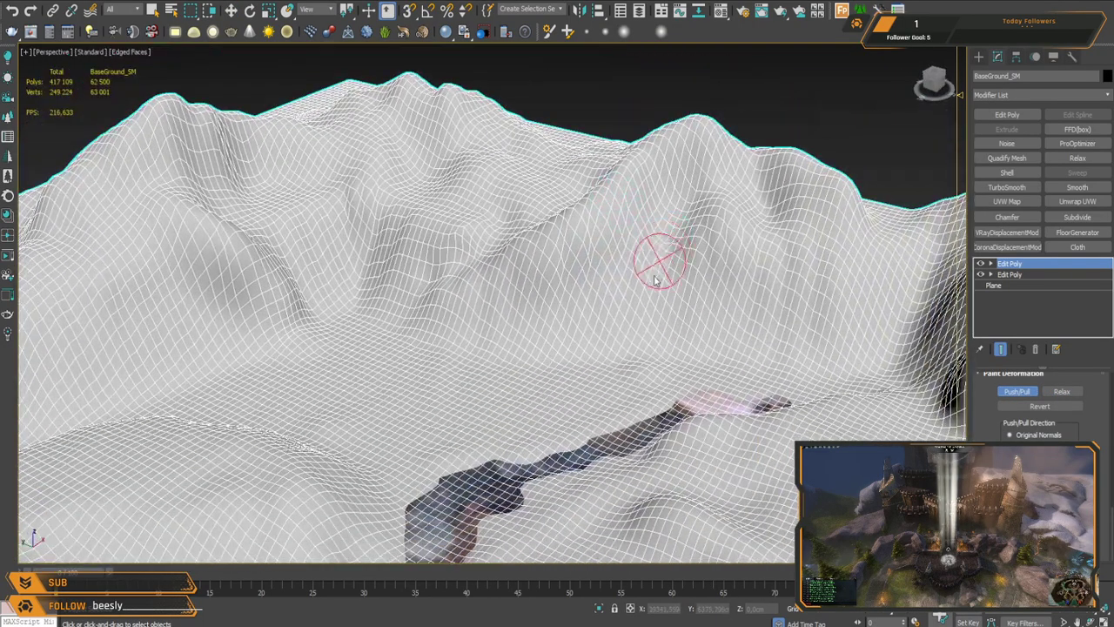
pyautogui.moveTo(667, 254); pyautogui.dragTo(620, 305)
pyautogui.moveTo(704, 288)
pyautogui.mouseDown(button='middle')
pyautogui.moveTo(651, 284)
pyautogui.moveTo(682, 351)
pyautogui.moveTo(542, 226)
pyautogui.mouseUp(button='middle')
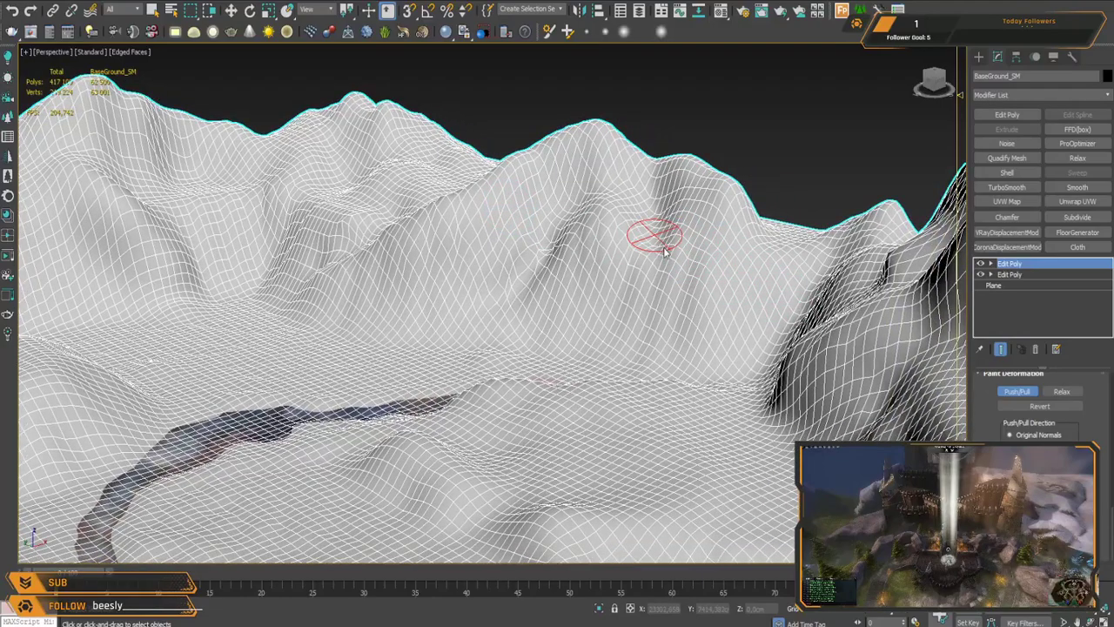
pyautogui.moveTo(663, 255); pyautogui.dragTo(676, 306)
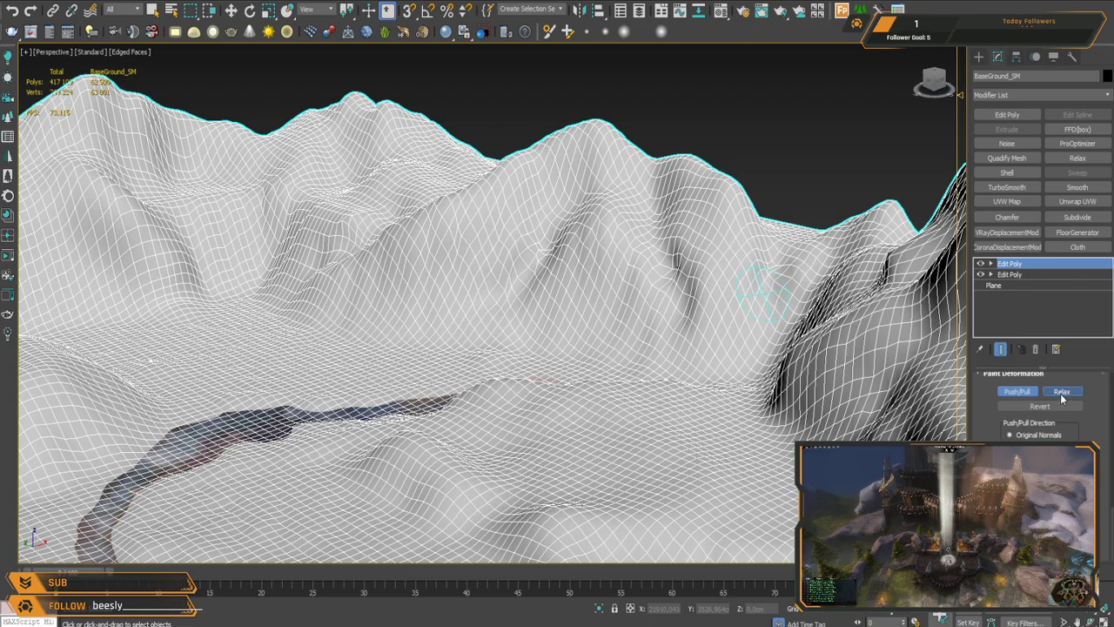
pyautogui.moveTo(678, 260); pyautogui.dragTo(691, 304)
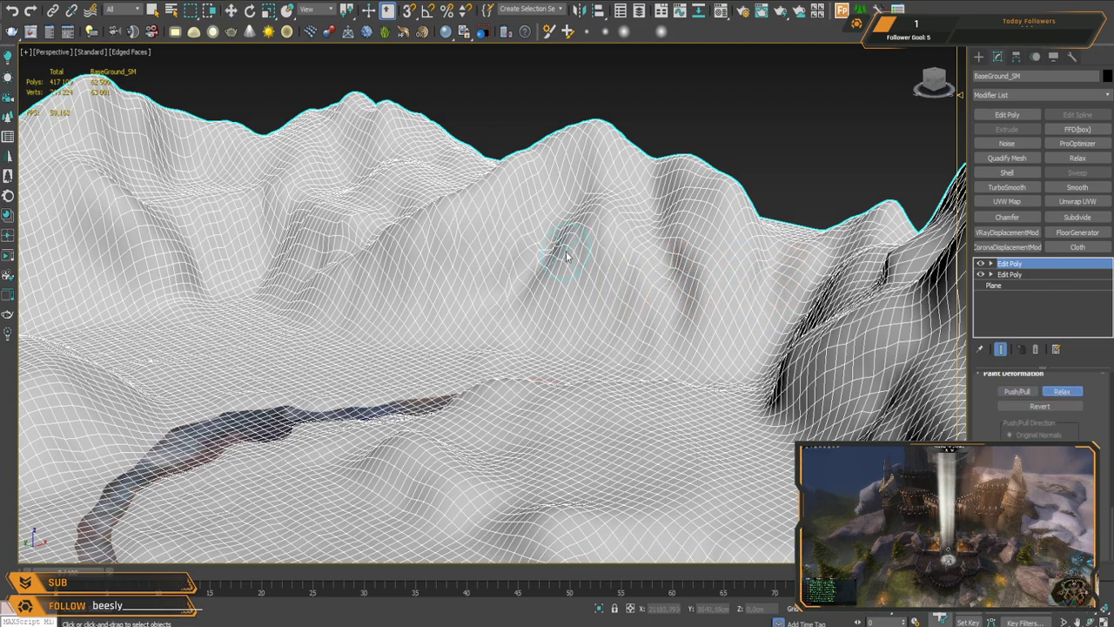
pyautogui.keyDown('alt'); pyautogui.moveTo(550, 252); pyautogui.dragTo(668, 314, button='middle'); pyautogui.keyUp('alt')
# Step: Sculpt the slope between the back mountain and the corner ledge with Push/Pull, and relax the back mountain's face
pyautogui.click(1020, 391)
pyautogui.moveTo(579, 317)
pyautogui.keyDown('alt'); pyautogui.mouseDown(button='middle')
pyautogui.moveTo(672, 316)
pyautogui.moveTo(640, 273)
pyautogui.mouseUp(button='middle'); pyautogui.keyUp('alt')
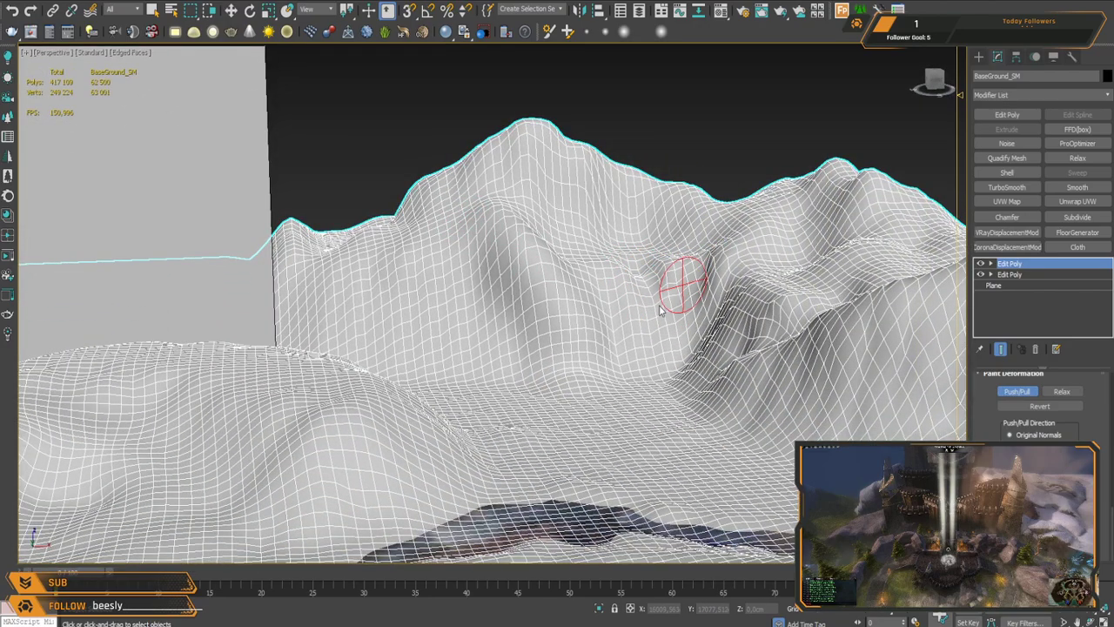
pyautogui.moveTo(681, 270); pyautogui.dragTo(689, 274)
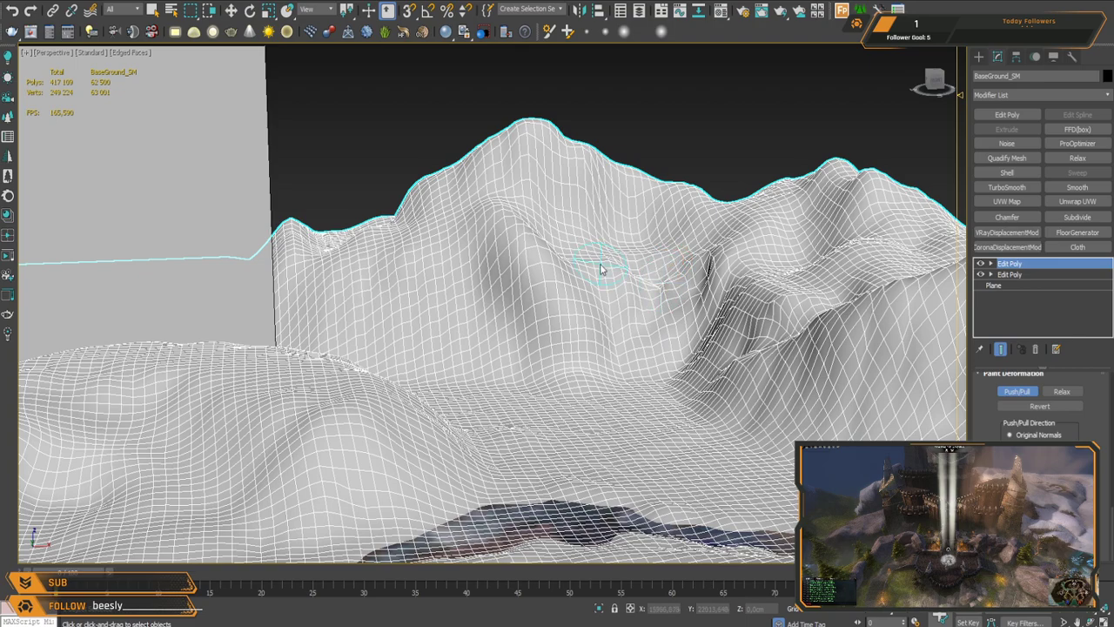
pyautogui.click(1060, 393)
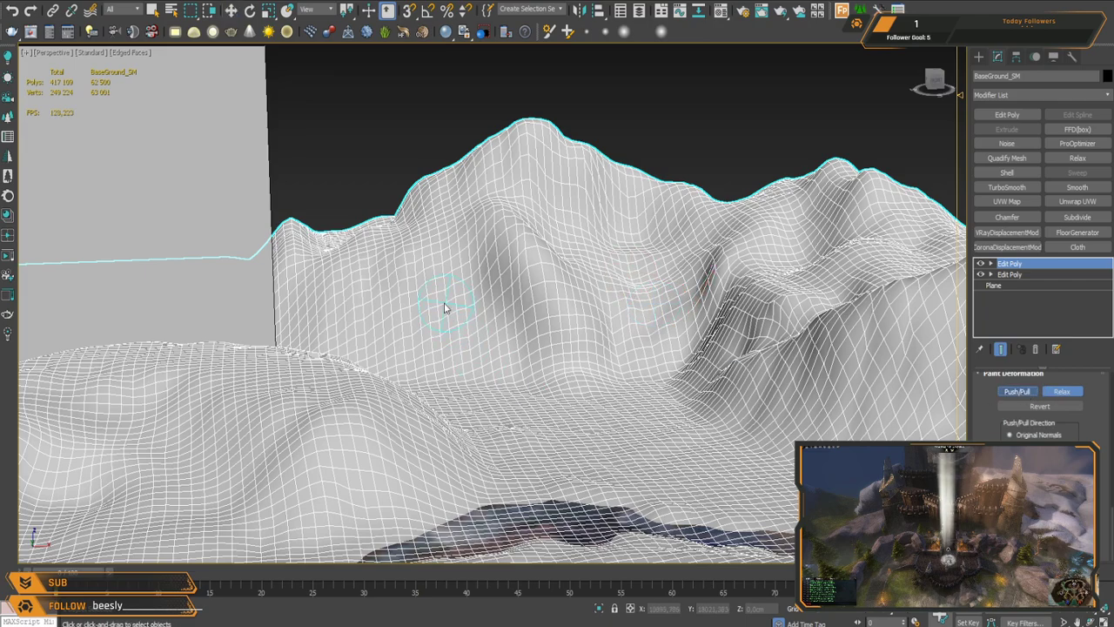
pyautogui.moveTo(451, 250)
pyautogui.mouseDown()
pyautogui.moveTo(360, 293)
pyautogui.moveTo(406, 278)
pyautogui.moveTo(371, 309)
pyautogui.moveTo(438, 285)
pyautogui.mouseUp()
# Step: Switch back to Push/Pull and carve gullies into the corner ledge between the back and side mountains
pyautogui.moveTo(449, 322); pyautogui.dragTo(633, 383, button='middle')
pyautogui.moveTo(634, 383); pyautogui.dragTo(587, 344, button='middle')
pyautogui.moveTo(619, 270); pyautogui.dragTo(653, 264, button='middle')
pyautogui.scroll(-4, 566, 169)
pyautogui.scroll(3, 654, 263)
pyautogui.moveTo(575, 231); pyautogui.dragTo(691, 273, button='middle')
pyautogui.scroll(2, 692, 274)
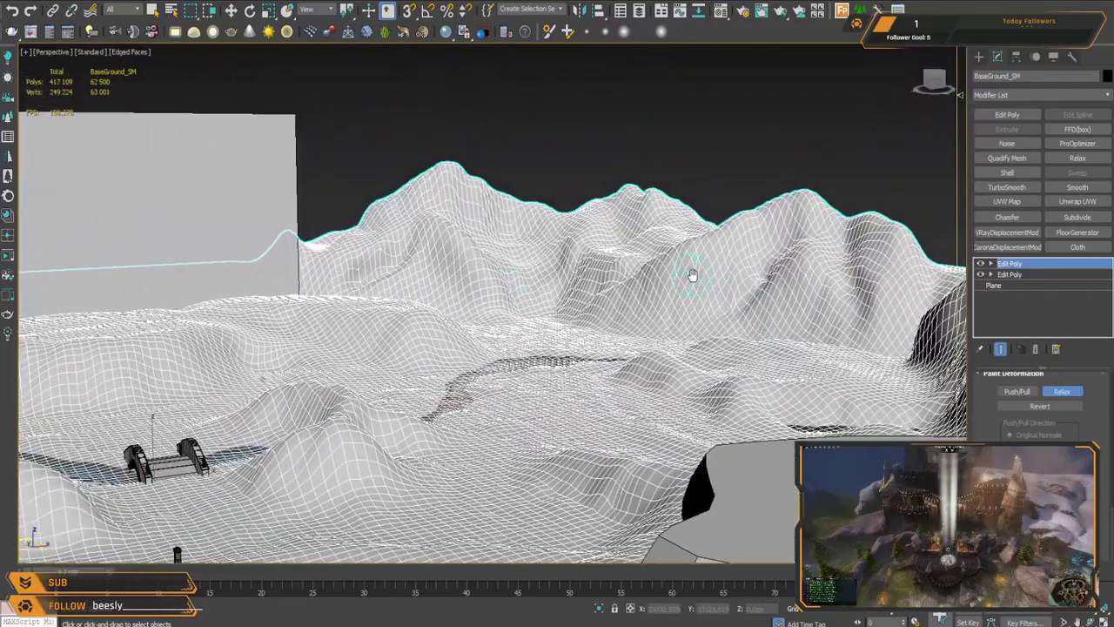
pyautogui.moveTo(628, 242); pyautogui.dragTo(649, 329, button='middle')
pyautogui.click(1017, 393)
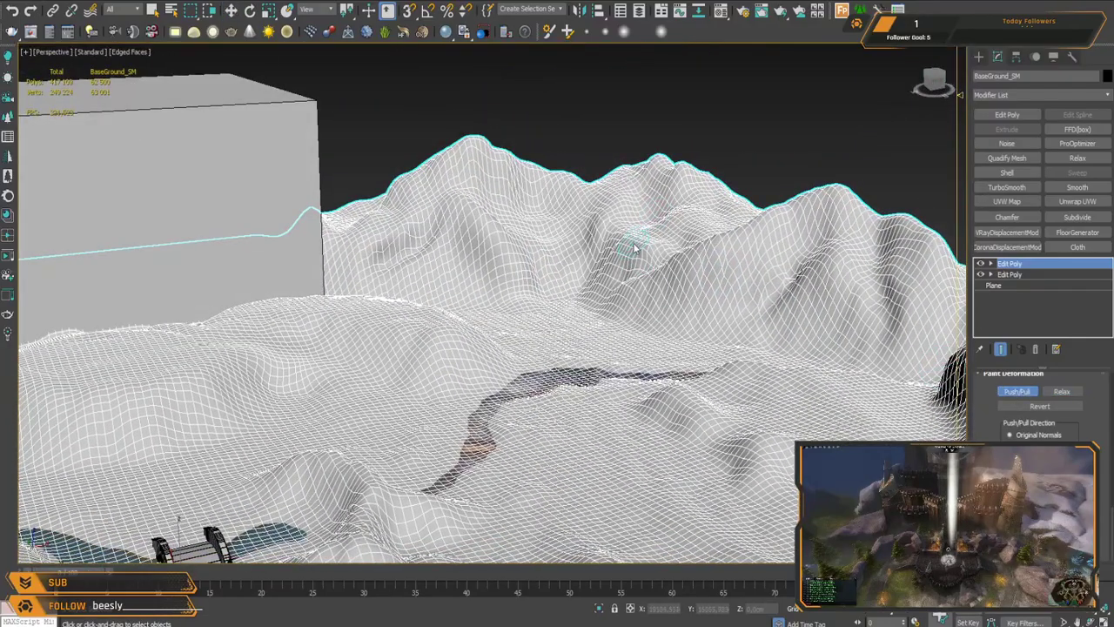
pyautogui.scroll(3, 604, 241)
pyautogui.moveTo(528, 286); pyautogui.dragTo(674, 299, button='middle')
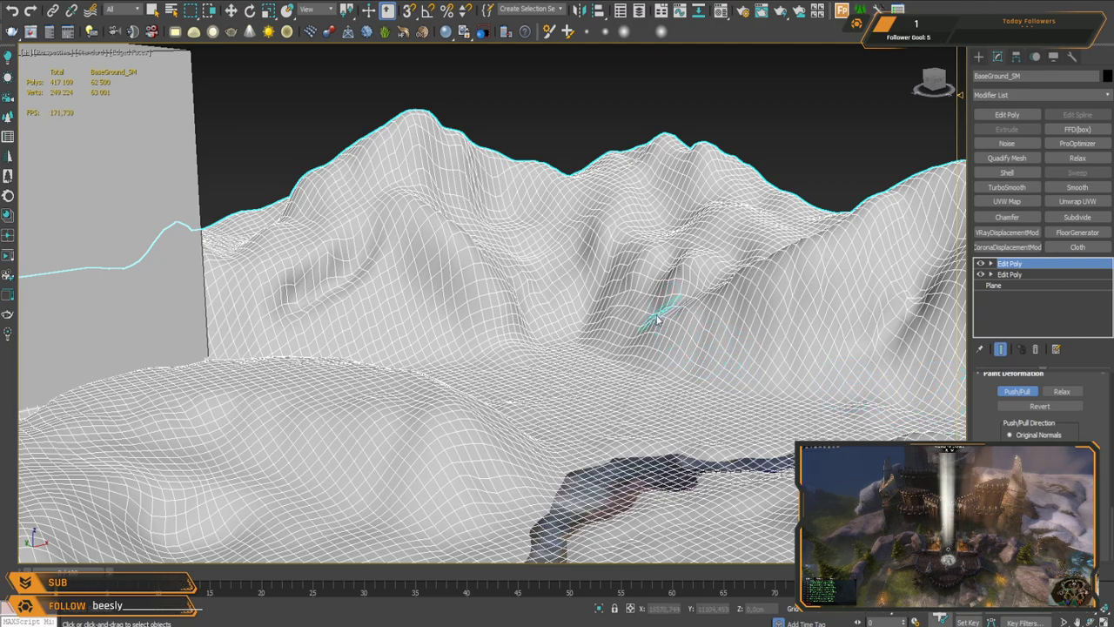
# Step: Carve out the foot of the corner ledge between the back and side mountains with Push/Pull and smooth it with Relax
pyautogui.moveTo(649, 314); pyautogui.dragTo(557, 342)
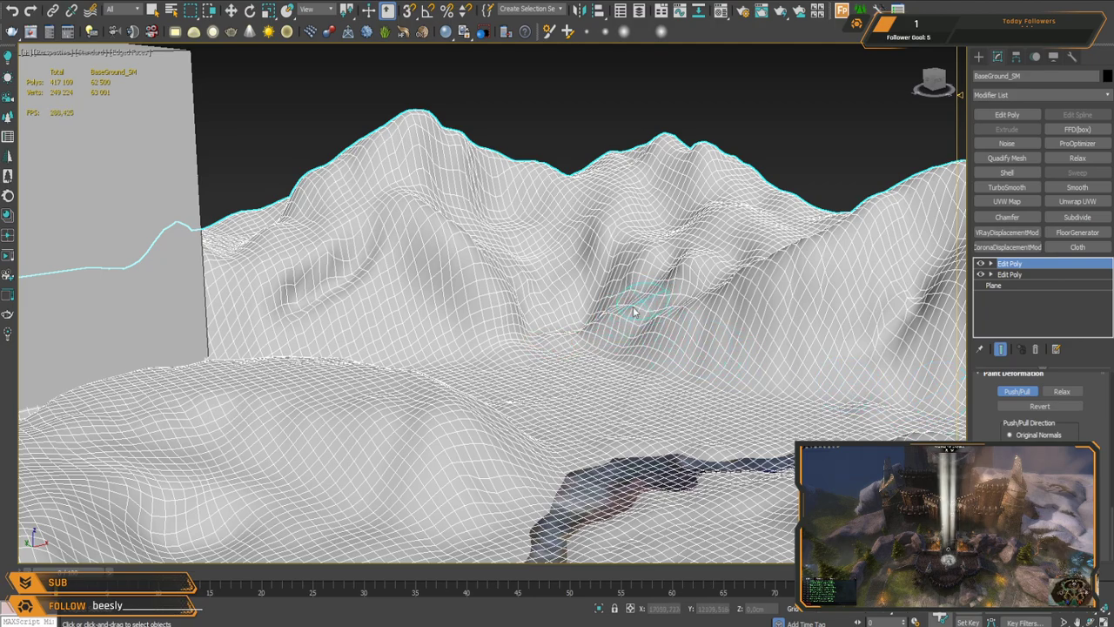
pyautogui.moveTo(663, 266); pyautogui.dragTo(640, 287)
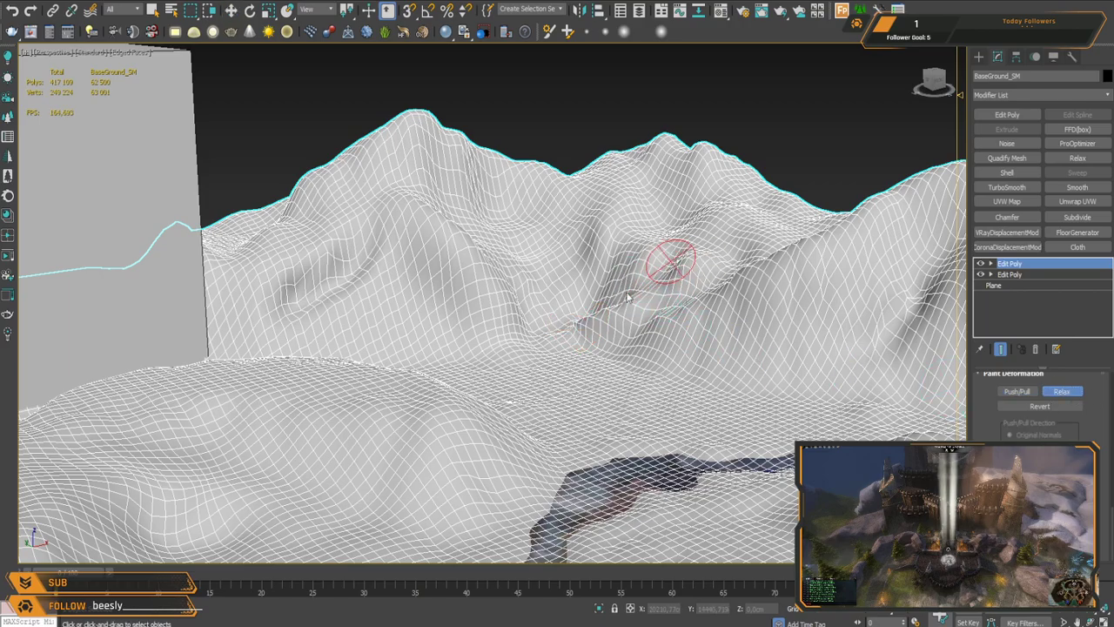
pyautogui.moveTo(581, 333); pyautogui.dragTo(684, 253)
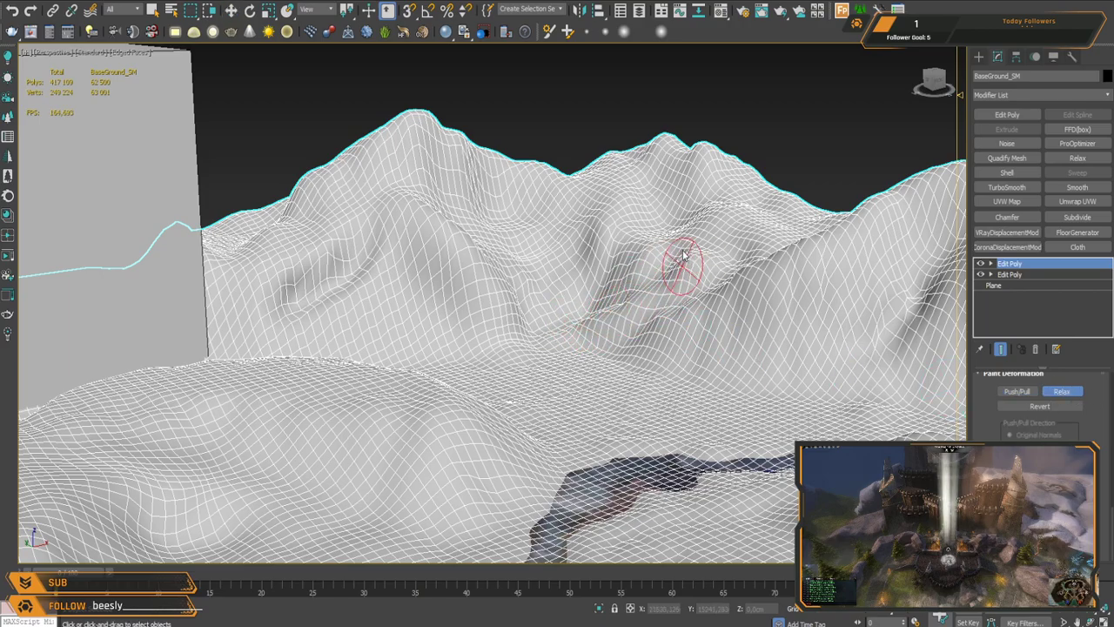
# Step: Leave the Relax brush, turn off the edged-faces display and examine the whole sculpted terrain from several angles
pyautogui.scroll(-10, 602, 361)
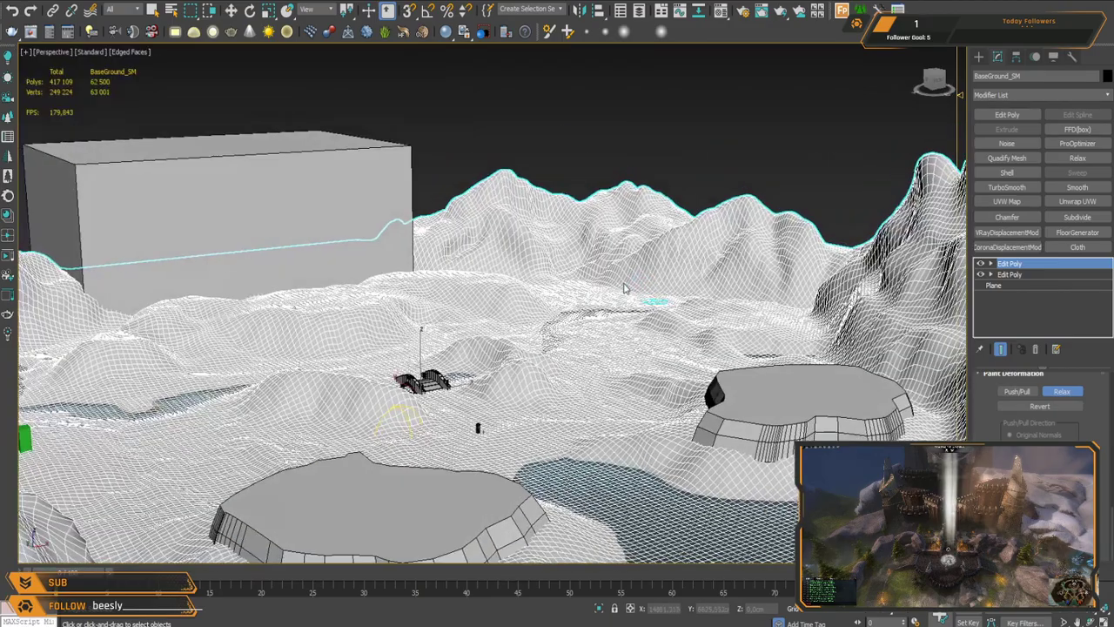
pyautogui.keyDown('alt'); pyautogui.moveTo(624, 288); pyautogui.dragTo(664, 274, button='middle'); pyautogui.keyUp('alt')
pyautogui.scroll(-4, 663, 273)
pyautogui.moveTo(604, 314)
pyautogui.keyDown('alt'); pyautogui.mouseDown(button='middle')
pyautogui.moveTo(528, 318)
pyautogui.moveTo(637, 315)
pyautogui.mouseUp(button='middle'); pyautogui.keyUp('alt')
pyautogui.press('F4')
pyautogui.scroll(3, 636, 315)
pyautogui.press('w')
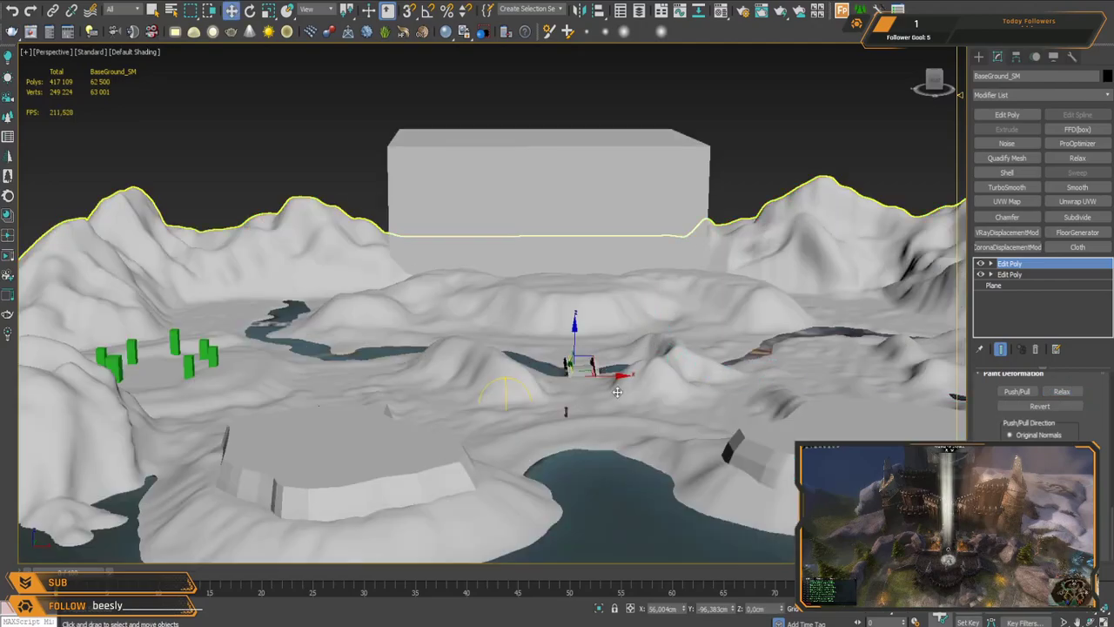
pyautogui.keyDown('alt'); pyautogui.moveTo(613, 396); pyautogui.dragTo(637, 372, button='middle'); pyautogui.keyUp('alt')
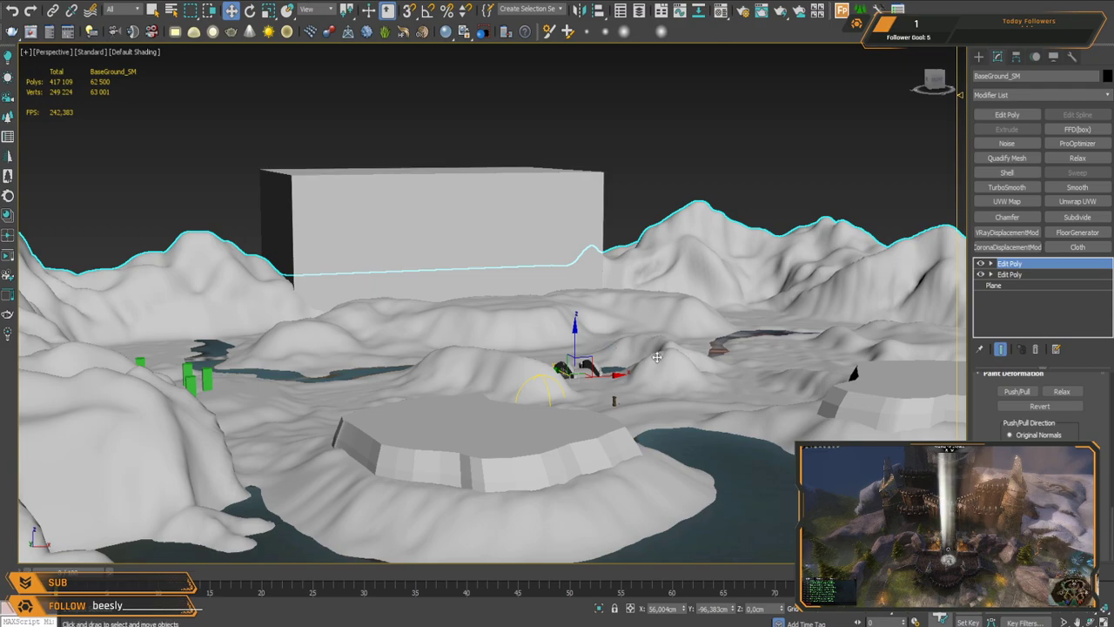
pyautogui.keyDown('alt'); pyautogui.moveTo(657, 357); pyautogui.dragTo(670, 355, button='middle'); pyautogui.keyUp('alt')
pyautogui.scroll(-4, 630, 282)
pyautogui.keyDown('alt'); pyautogui.moveTo(630, 282); pyautogui.dragTo(337, 324, button='middle'); pyautogui.keyUp('alt')
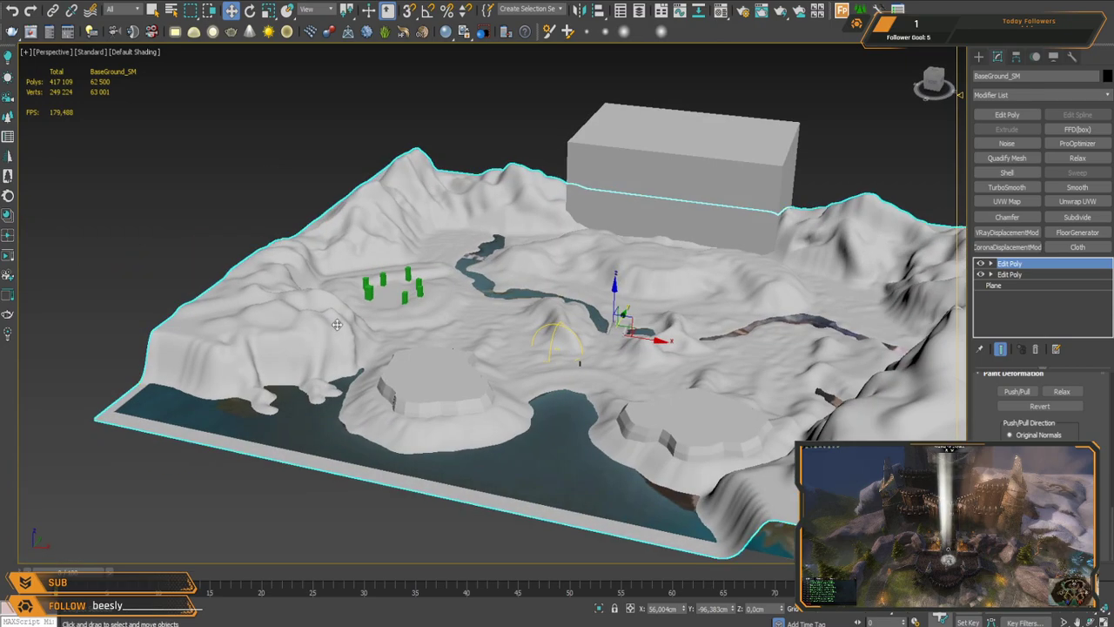
pyautogui.scroll(3, 337, 325)
pyautogui.keyDown('alt'); pyautogui.moveTo(487, 296); pyautogui.dragTo(476, 319, button='middle'); pyautogui.keyUp('alt')
pyautogui.scroll(4, 478, 319)
pyautogui.keyDown('alt'); pyautogui.moveTo(575, 248); pyautogui.dragTo(640, 370, button='middle'); pyautogui.keyUp('alt')
pyautogui.scroll(-3, 517, 230)
pyautogui.scroll(-3, 618, 275)
pyautogui.scroll(-4, 620, 319)
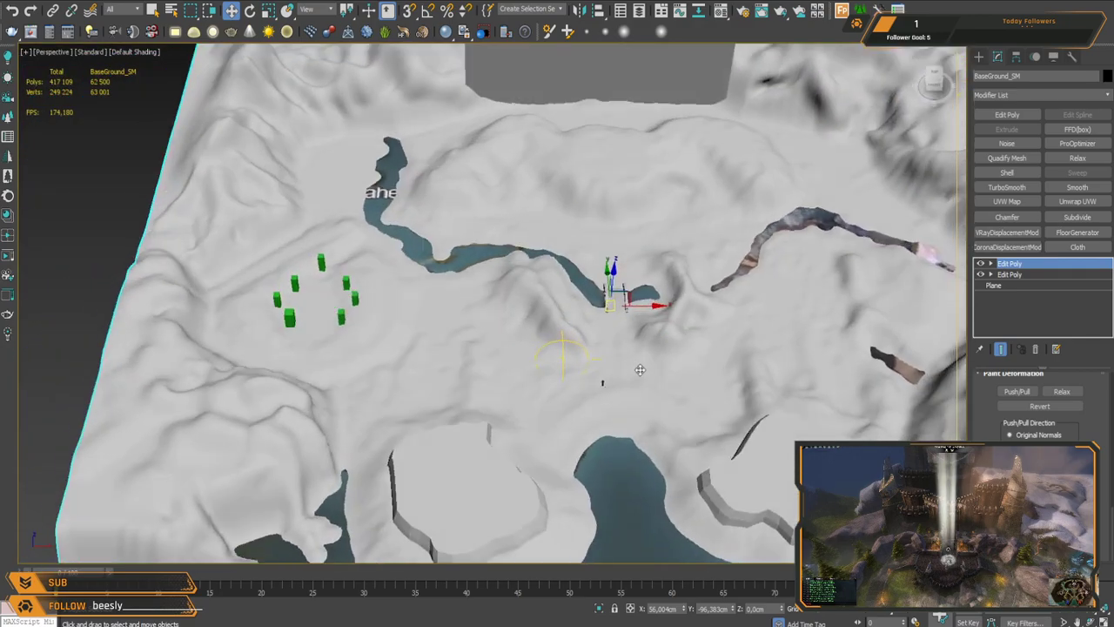
pyautogui.scroll(-3, 639, 370)
pyautogui.keyDown('alt'); pyautogui.moveTo(646, 301); pyautogui.dragTo(619, 237, button='middle'); pyautogui.keyUp('alt')
pyautogui.keyDown('alt'); pyautogui.moveTo(559, 438); pyautogui.dragTo(562, 387, button='middle'); pyautogui.keyUp('alt')
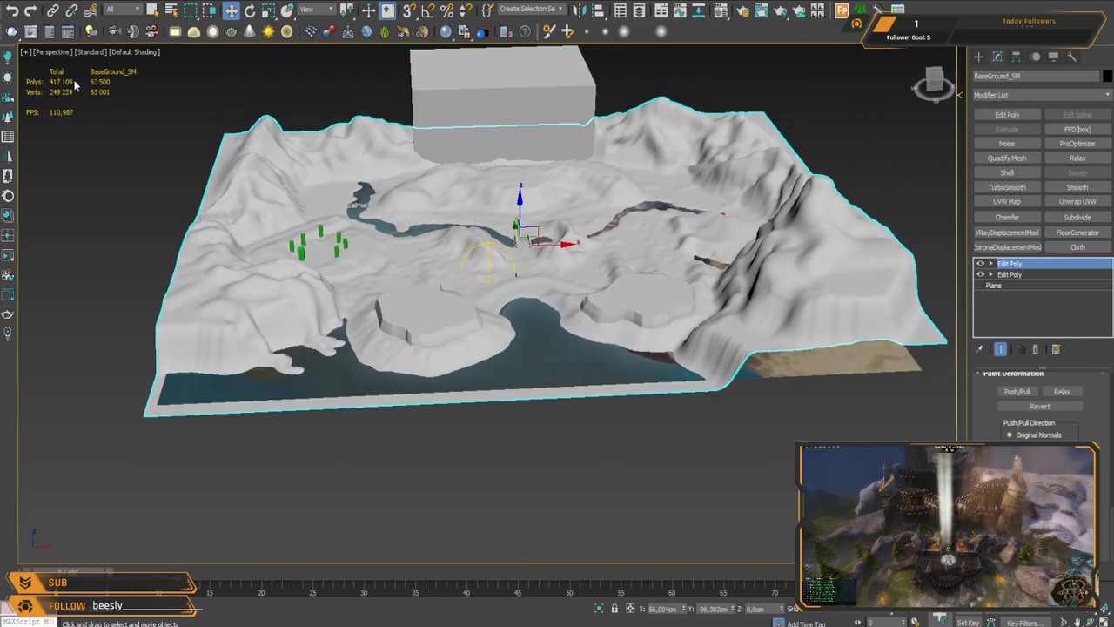
# Step: Show the plane under the terrain in plain blue instead of the reference image and inspect the shorelines and river
pyautogui.keyDown('alt'); pyautogui.moveTo(529, 325); pyautogui.dragTo(522, 383, button='middle'); pyautogui.keyUp('alt')
pyautogui.scroll(3, 567, 344)
pyautogui.moveTo(575, 326); pyautogui.dragTo(527, 160, button='middle')
pyautogui.keyDown('alt'); pyautogui.moveTo(553, 232); pyautogui.dragTo(530, 294, button='middle'); pyautogui.keyUp('alt')
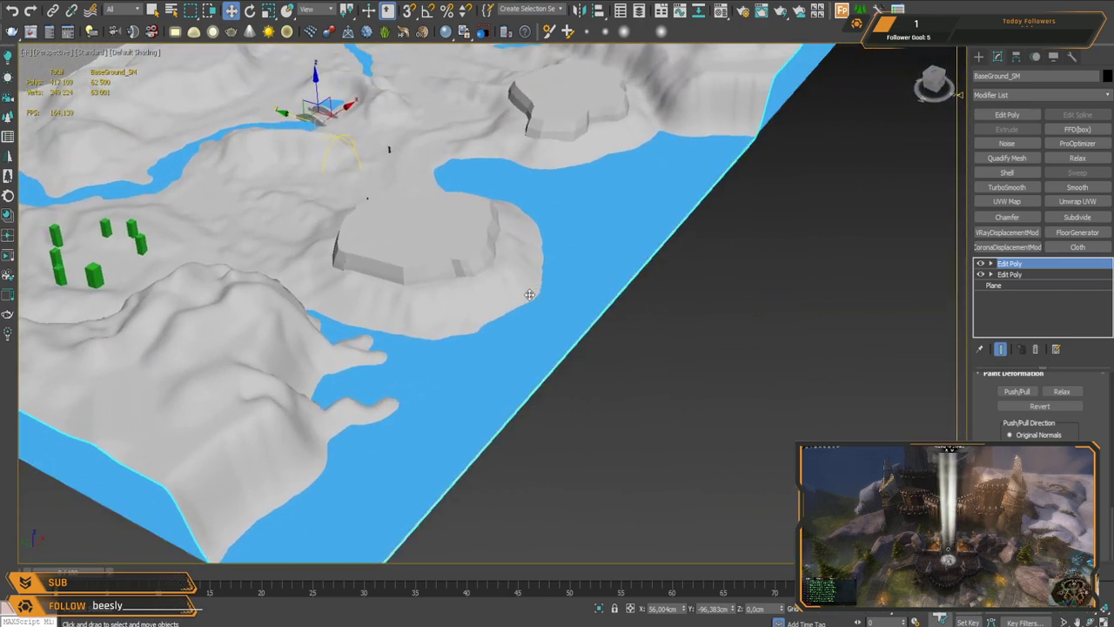
pyautogui.scroll(-3, 530, 293)
pyautogui.keyDown('alt'); pyautogui.moveTo(625, 248); pyautogui.dragTo(513, 300, button='middle'); pyautogui.keyUp('alt')
pyautogui.scroll(6, 510, 313)
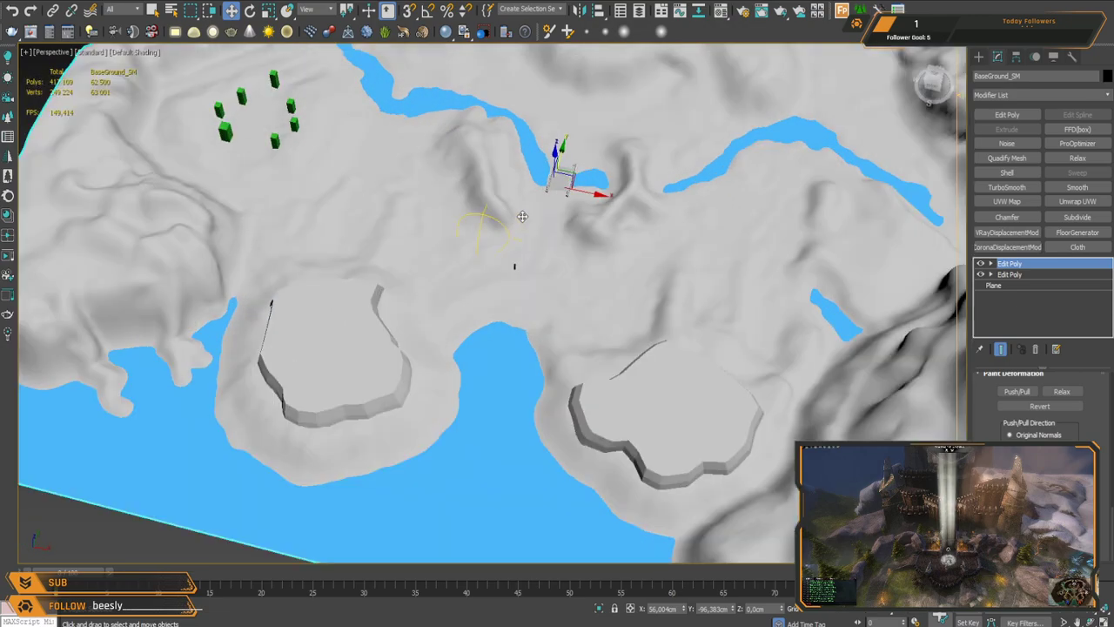
pyautogui.moveTo(537, 122); pyautogui.dragTo(594, 378, button='middle')
pyautogui.moveTo(527, 214); pyautogui.dragTo(611, 395, button='middle')
pyautogui.scroll(5, 370, 322)
pyautogui.moveTo(368, 317); pyautogui.dragTo(607, 216, button='middle')
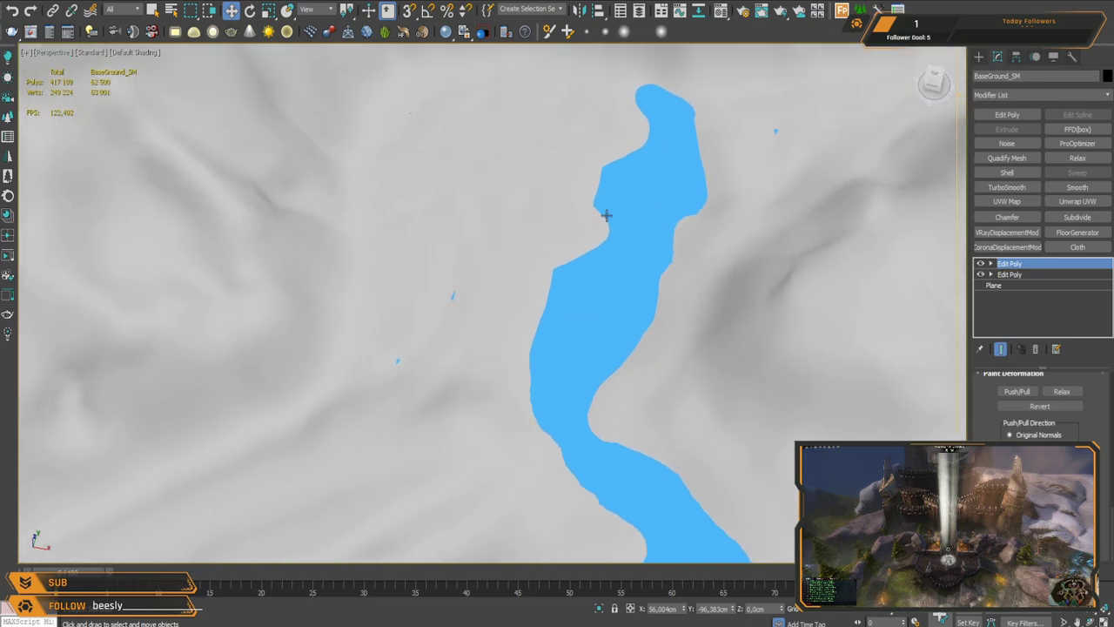
# Step: Patch the small holes in the ground beside the river's upper end with the Push/Pull brush, checking them against the mesh edges
pyautogui.press('F4')
pyautogui.click(1010, 264)
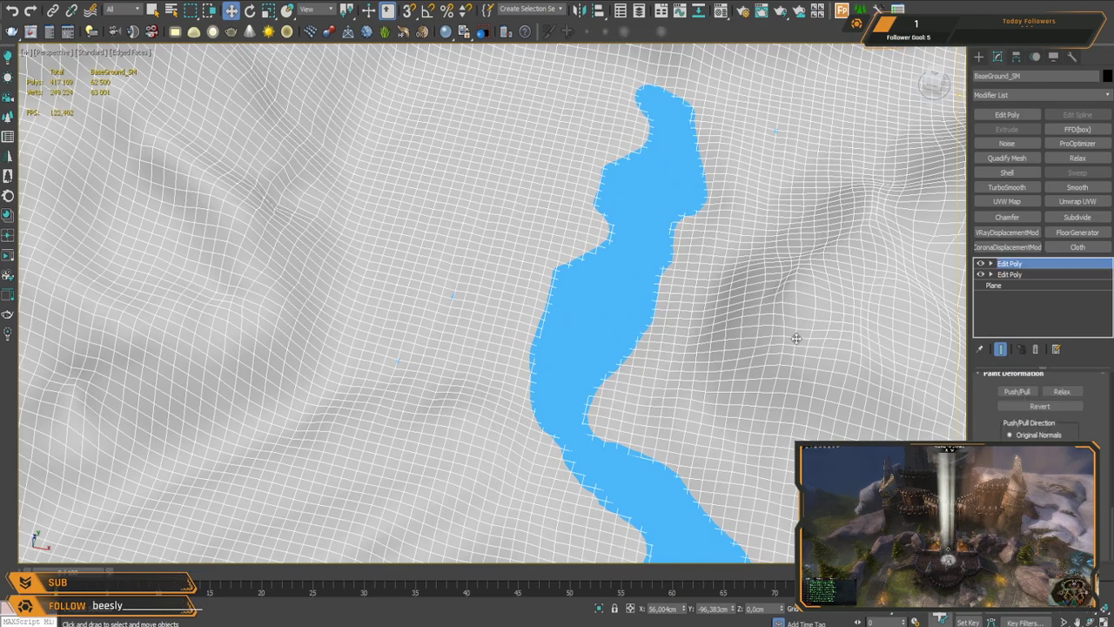
pyautogui.click(1015, 392)
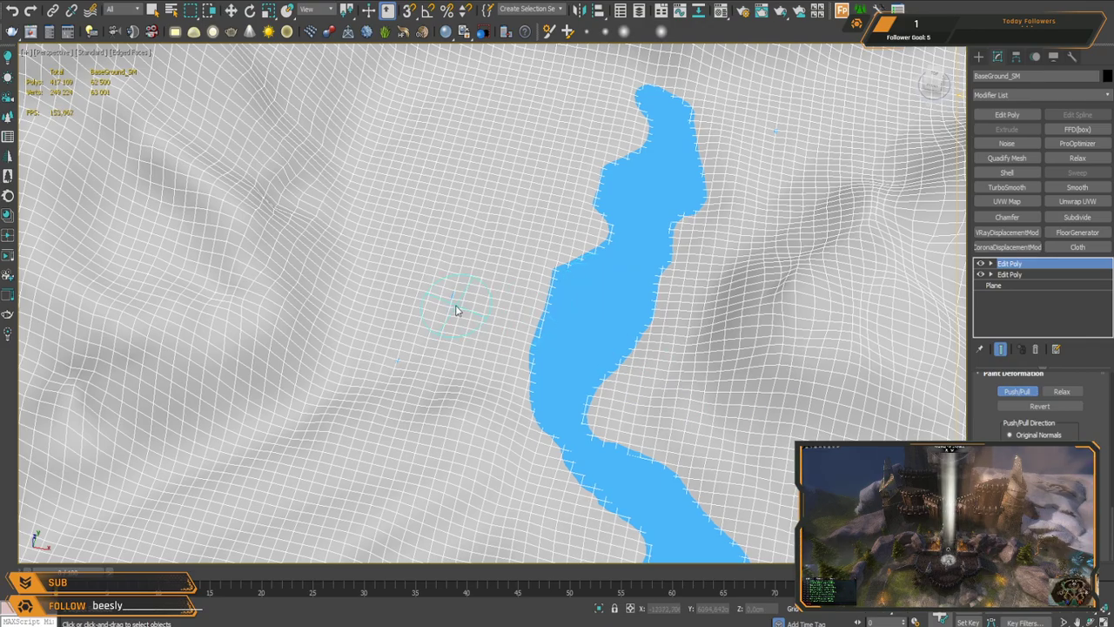
pyautogui.moveTo(470, 352); pyautogui.dragTo(465, 290, button='middle')
pyautogui.keyDown('alt'); pyautogui.moveTo(360, 252); pyautogui.dragTo(613, 367, button='middle'); pyautogui.keyUp('alt')
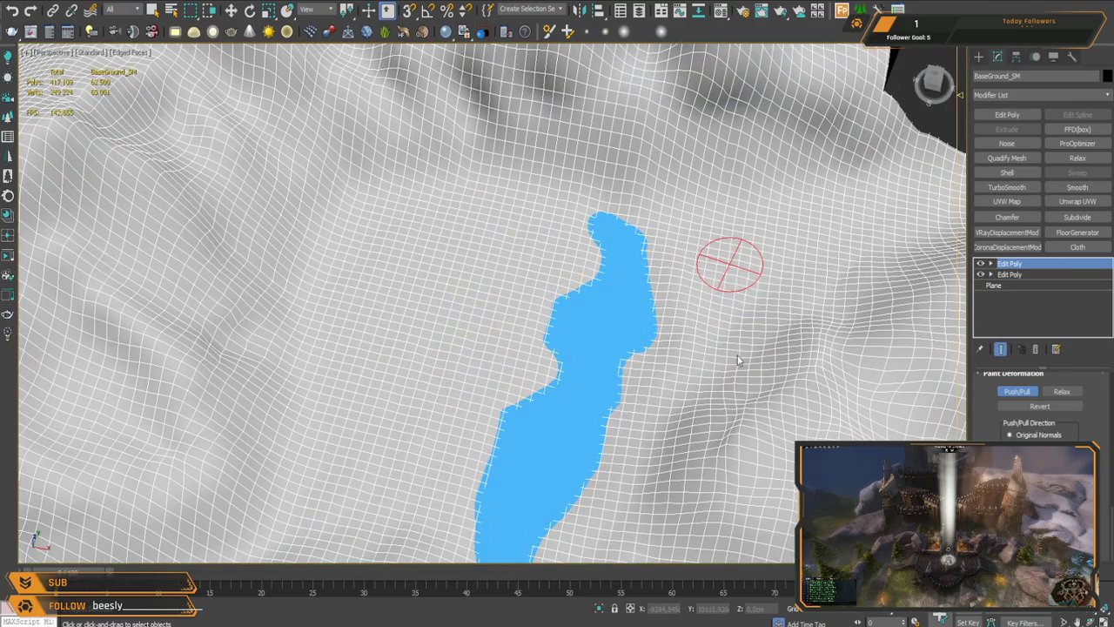
pyautogui.moveTo(696, 359); pyautogui.dragTo(582, 298, button='middle')
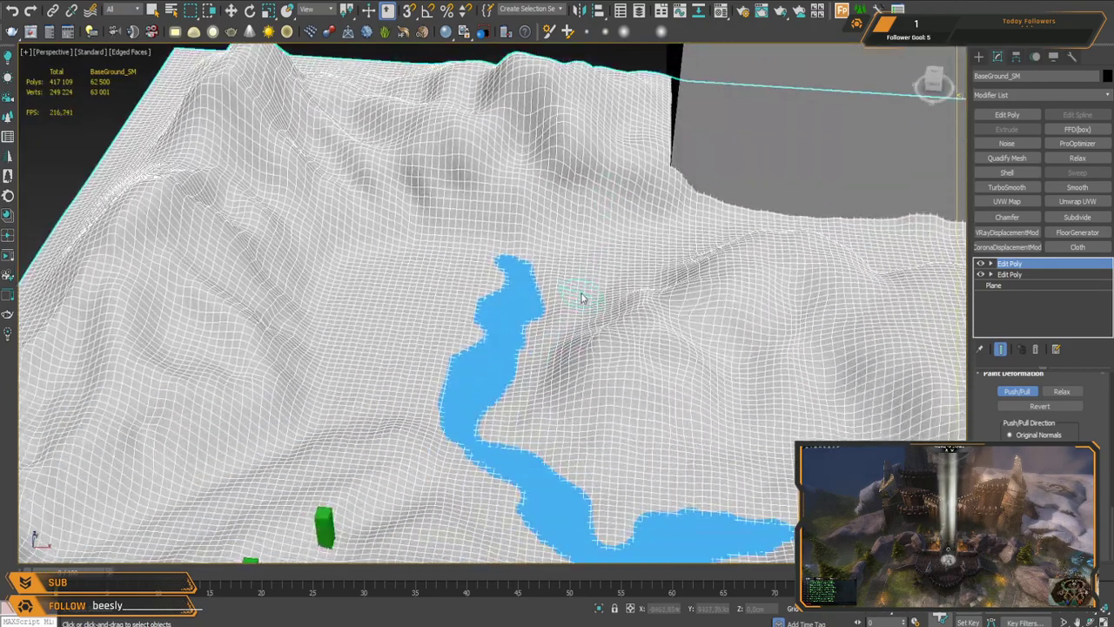
pyautogui.press('F4')
pyautogui.scroll(5, 442, 301)
pyautogui.moveTo(442, 402); pyautogui.dragTo(440, 290, button='middle')
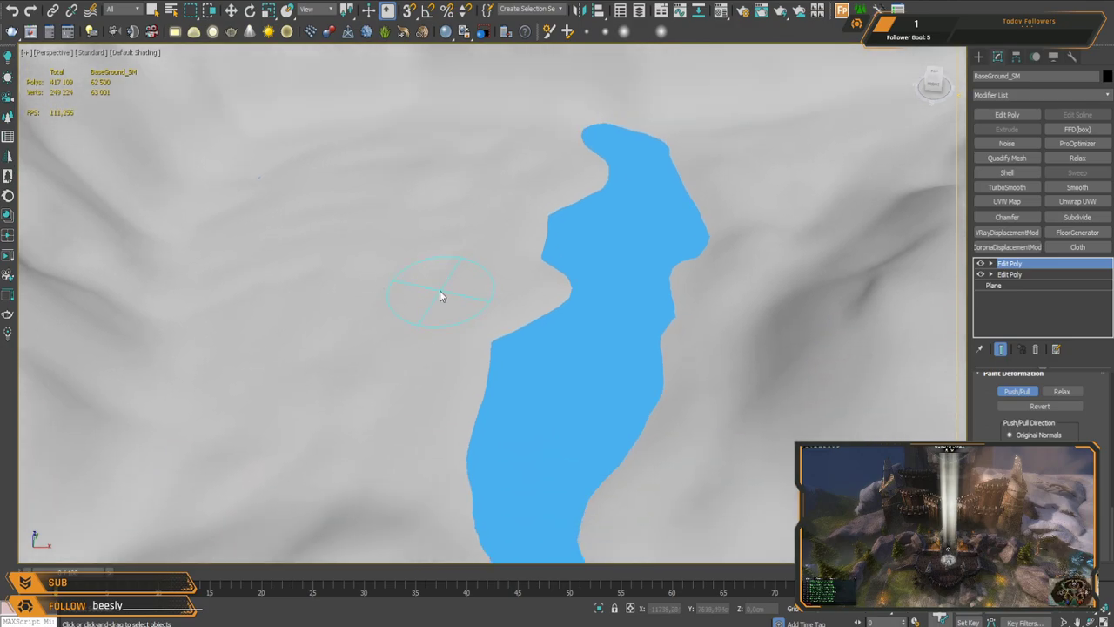
# Step: Inspect the river banks and the ground around the bay and the two platforms for spots where water pokes through
pyautogui.scroll(-4, 556, 268)
pyautogui.moveTo(671, 316); pyautogui.dragTo(550, 289, button='middle')
pyautogui.keyDown('alt'); pyautogui.moveTo(550, 289); pyautogui.dragTo(555, 374, button='middle'); pyautogui.keyUp('alt')
pyautogui.moveTo(701, 348); pyautogui.dragTo(453, 291, button='middle')
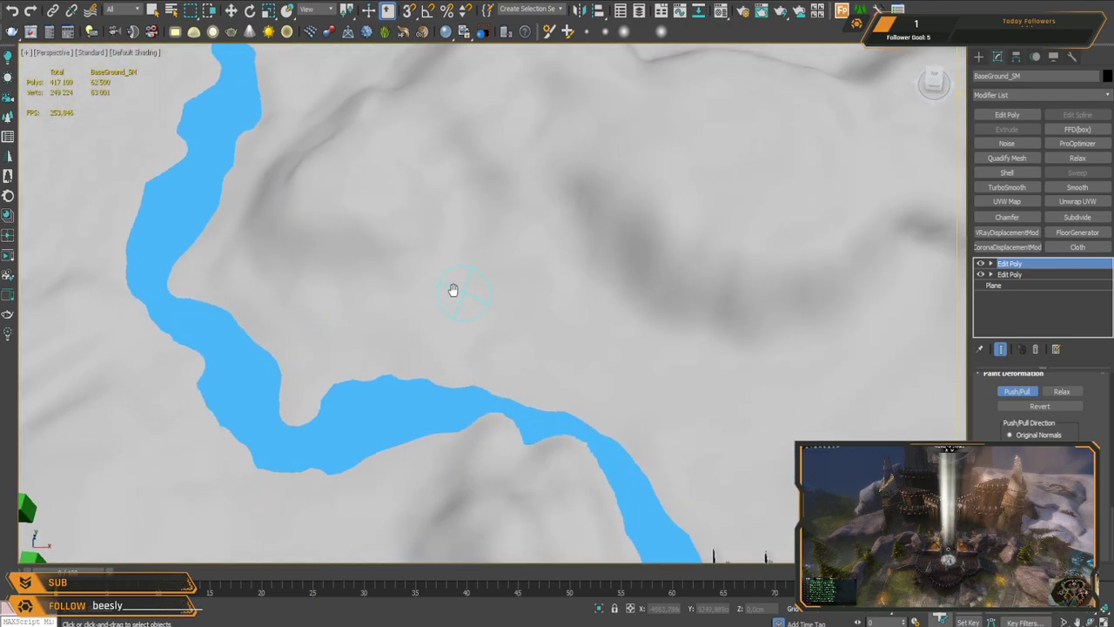
pyautogui.scroll(-4, 631, 307)
pyautogui.keyDown('alt'); pyautogui.moveTo(636, 309); pyautogui.dragTo(674, 287, button='middle'); pyautogui.keyUp('alt')
pyautogui.moveTo(779, 363); pyautogui.dragTo(466, 372, button='middle')
pyautogui.moveTo(666, 238)
pyautogui.keyDown('alt'); pyautogui.mouseDown(button='middle')
pyautogui.moveTo(662, 262)
pyautogui.moveTo(661, 227)
pyautogui.mouseUp(button='middle'); pyautogui.keyUp('alt')
pyautogui.moveTo(673, 324); pyautogui.dragTo(592, 183, button='middle')
pyautogui.scroll(-4, 592, 183)
pyautogui.moveTo(570, 383); pyautogui.dragTo(642, 218, button='middle')
pyautogui.moveTo(457, 301); pyautogui.dragTo(643, 282, button='middle')
pyautogui.scroll(4, 474, 272)
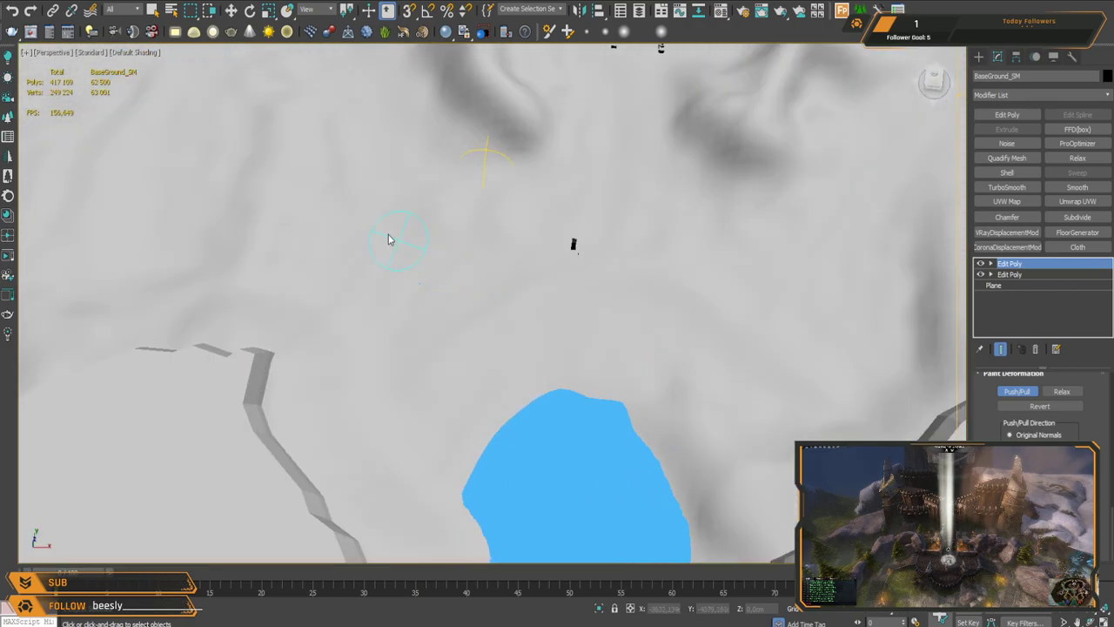
pyautogui.moveTo(364, 207); pyautogui.dragTo(677, 382, button='middle')
pyautogui.moveTo(308, 202); pyautogui.dragTo(378, 473, button='middle')
pyautogui.scroll(-2, 378, 473)
pyautogui.moveTo(596, 411); pyautogui.dragTo(313, 135, button='middle')
pyautogui.scroll(-3, 480, 290)
pyautogui.keyDown('alt'); pyautogui.moveTo(479, 290); pyautogui.dragTo(490, 246, button='middle'); pyautogui.keyUp('alt')
pyautogui.keyDown('alt'); pyautogui.moveTo(370, 288); pyautogui.dragTo(444, 294, button='middle'); pyautogui.keyUp('alt')
pyautogui.moveTo(610, 242); pyautogui.dragTo(477, 250, button='middle')
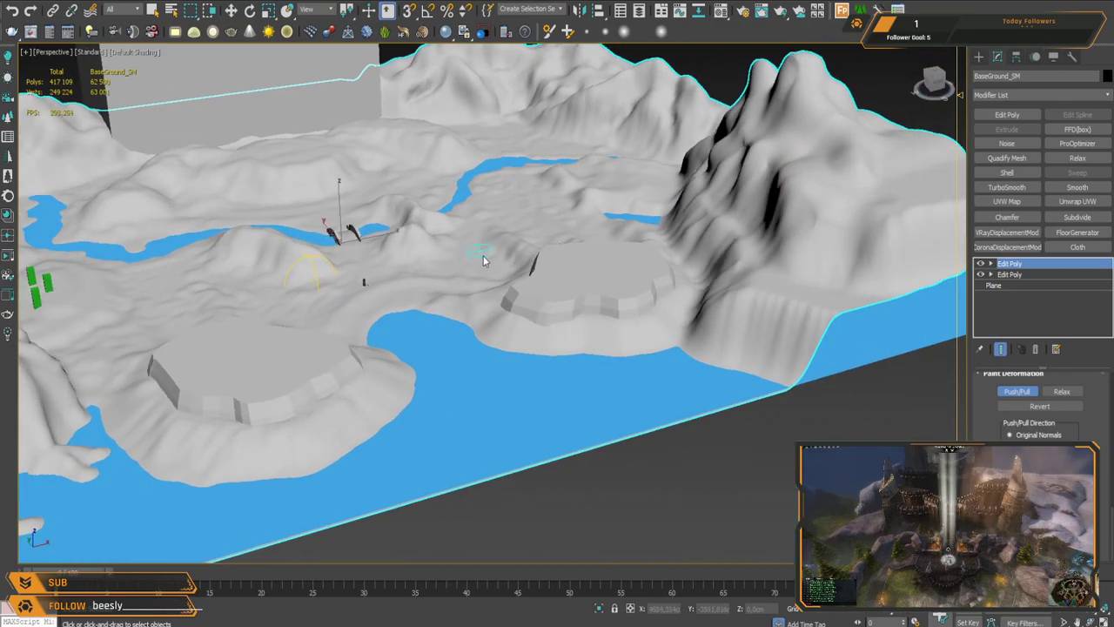
# Step: Sculpt an irregular shoreline in front of the platform beside the tall cliffs with Push/Pull
pyautogui.scroll(3, 477, 250)
pyautogui.keyDown('alt'); pyautogui.moveTo(623, 374); pyautogui.dragTo(739, 311, button='middle'); pyautogui.keyUp('alt')
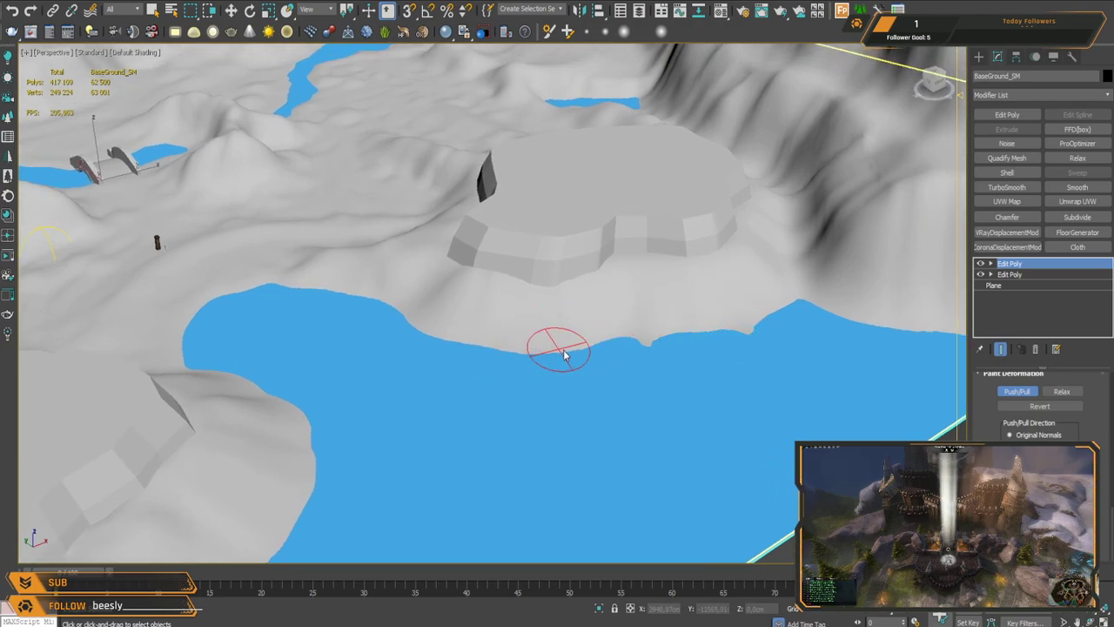
pyautogui.keyDown('alt'); pyautogui.moveTo(583, 384); pyautogui.dragTo(697, 329, button='middle'); pyautogui.keyUp('alt')
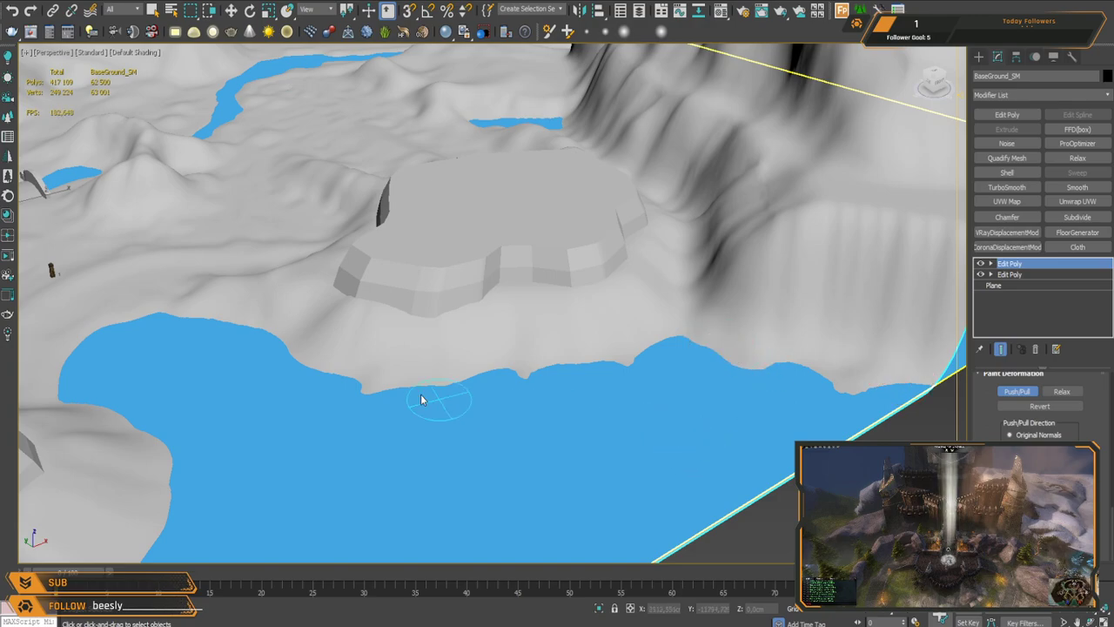
# Step: Roughen the bay's bank beside the cliff-side platform with notches and small headlands using Push/Pull
pyautogui.moveTo(454, 407); pyautogui.dragTo(620, 368, button='middle')
pyautogui.scroll(3, 489, 358)
pyautogui.keyDown('alt'); pyautogui.moveTo(523, 347); pyautogui.dragTo(579, 227, button='middle'); pyautogui.keyUp('alt')
pyautogui.moveTo(448, 357); pyautogui.dragTo(562, 276, button='middle')
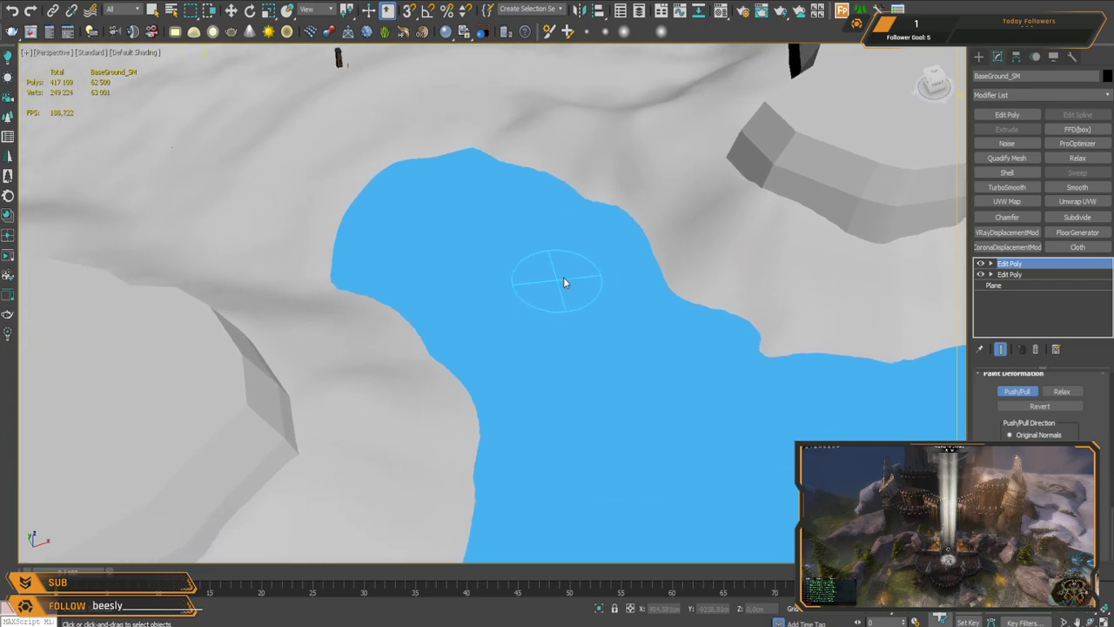
pyautogui.keyDown('alt'); pyautogui.moveTo(683, 361); pyautogui.dragTo(378, 362, button='middle'); pyautogui.keyUp('alt')
pyautogui.moveTo(178, 340); pyautogui.dragTo(470, 264, button='middle')
pyautogui.keyDown('alt'); pyautogui.moveTo(398, 323); pyautogui.dragTo(671, 283, button='middle'); pyautogui.keyUp('alt')
pyautogui.moveTo(265, 242); pyautogui.dragTo(505, 292, button='middle')
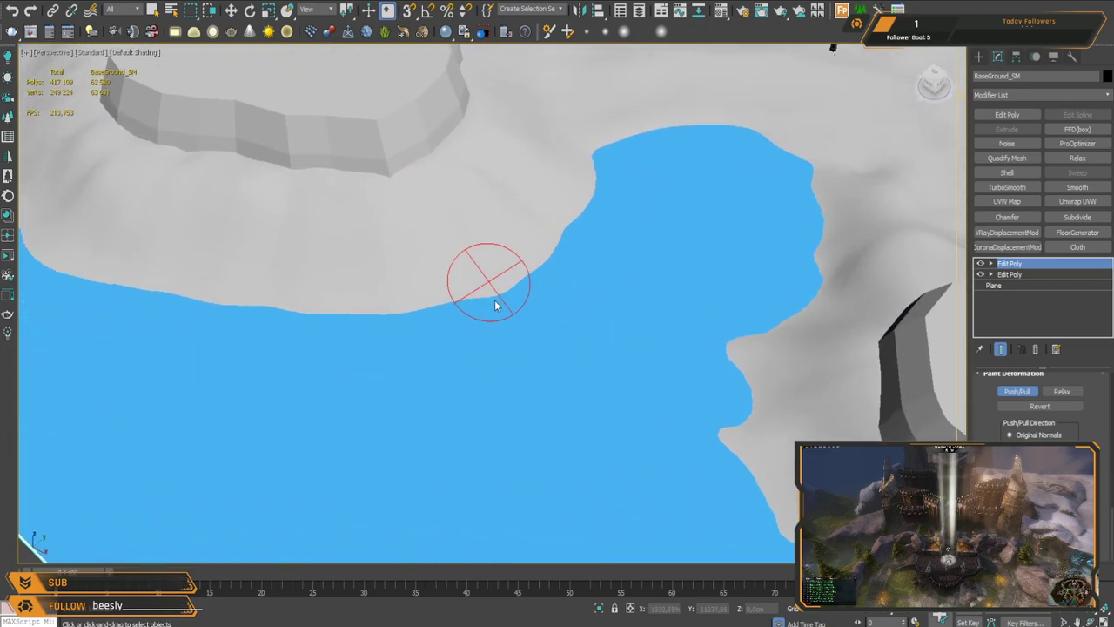
# Step: Break up the smooth shoreline in front of the opposite platform into small coves and points with Push/Pull
pyautogui.moveTo(378, 338)
pyautogui.mouseDown()
pyautogui.moveTo(288, 361)
pyautogui.moveTo(281, 338)
pyautogui.moveTo(217, 319)
pyautogui.mouseUp()
pyautogui.keyDown('alt'); pyautogui.moveTo(218, 318); pyautogui.dragTo(612, 299, button='middle'); pyautogui.keyUp('alt')
pyautogui.moveTo(414, 276)
pyautogui.mouseDown()
pyautogui.moveTo(388, 309)
pyautogui.moveTo(361, 248)
pyautogui.moveTo(389, 294)
pyautogui.moveTo(378, 293)
pyautogui.mouseUp()
pyautogui.moveTo(638, 336); pyautogui.dragTo(445, 336, button='middle')
pyautogui.moveTo(347, 285); pyautogui.dragTo(335, 286)
pyautogui.moveTo(586, 290); pyautogui.dragTo(418, 297, button='middle')
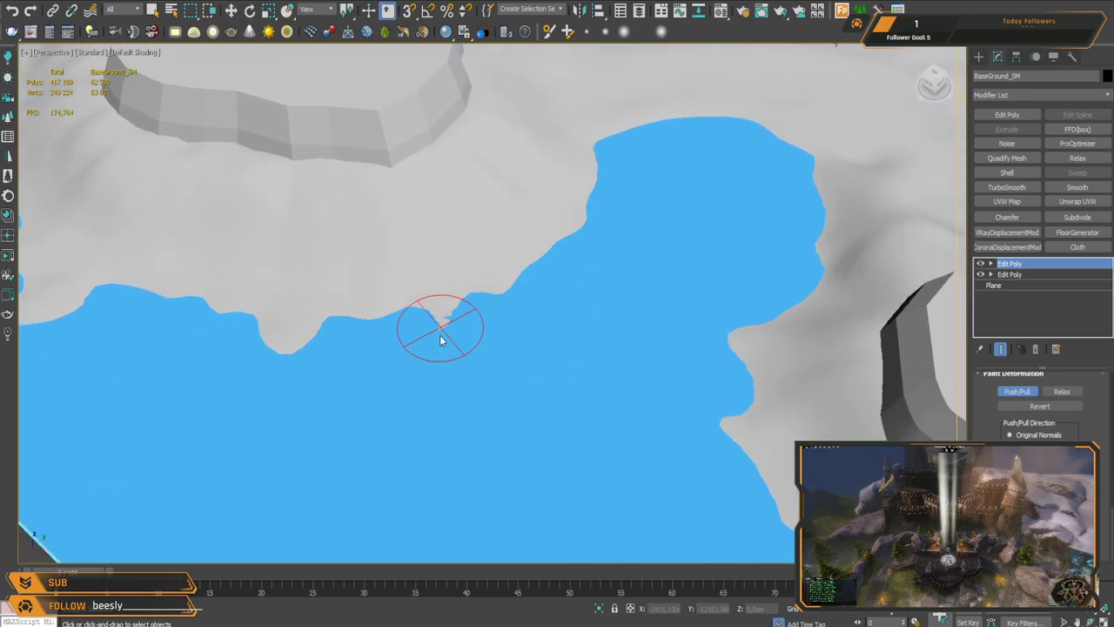
# Step: Cut small indentations into the banks at the head of the bay between the two platforms with Push/Pull
pyautogui.moveTo(665, 266)
pyautogui.mouseDown(button='middle')
pyautogui.moveTo(539, 338)
pyautogui.moveTo(590, 323)
pyautogui.moveTo(529, 287)
pyautogui.moveTo(471, 319)
pyautogui.moveTo(572, 261)
pyautogui.mouseUp(button='middle')
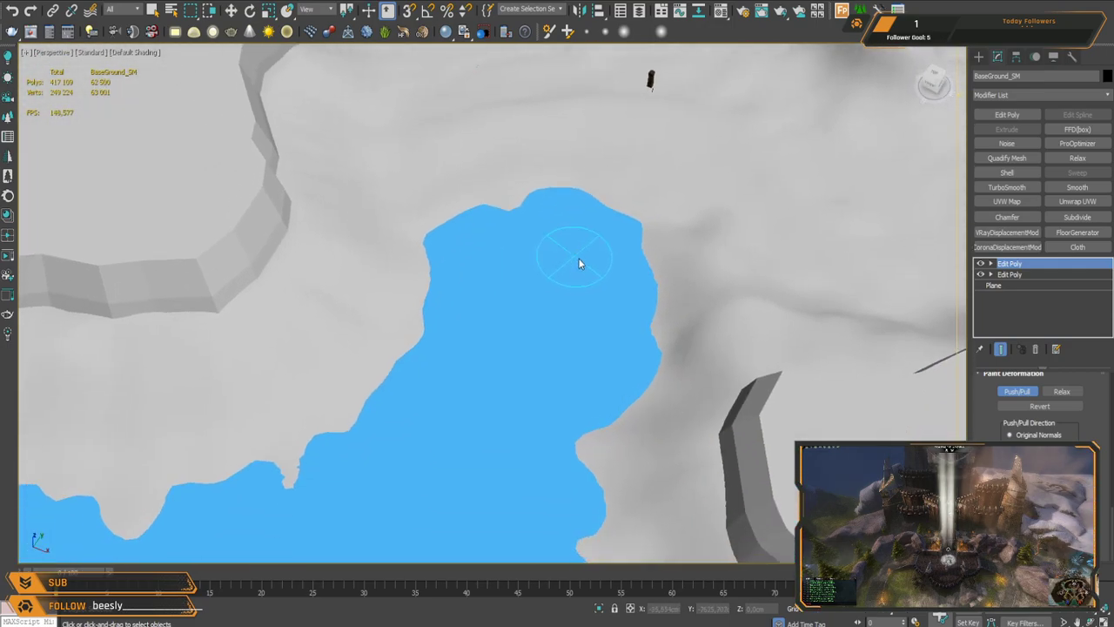
pyautogui.keyDown('alt'); pyautogui.moveTo(734, 298); pyautogui.dragTo(476, 246, button='middle'); pyautogui.keyUp('alt')
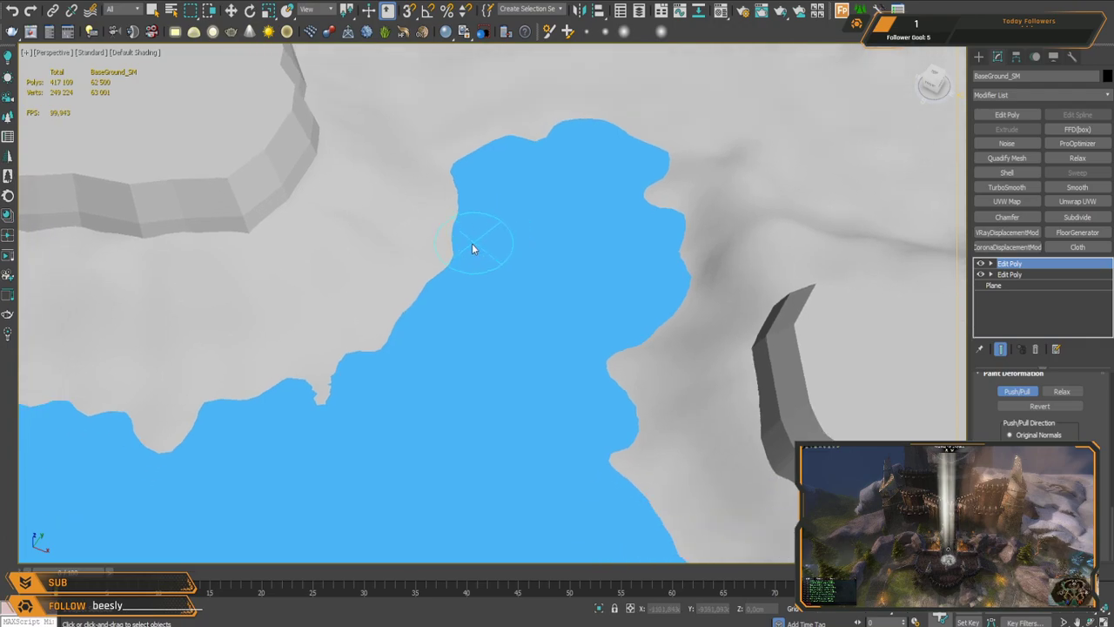
pyautogui.keyDown('alt'); pyautogui.moveTo(420, 292); pyautogui.dragTo(630, 431, button='middle'); pyautogui.keyUp('alt')
pyautogui.scroll(-3, 629, 431)
pyautogui.keyDown('alt'); pyautogui.moveTo(562, 356); pyautogui.dragTo(345, 437, button='middle'); pyautogui.keyUp('alt')
# Step: Reshape the banks at the river's upper end with the Push/Pull brush
pyautogui.scroll(-2, 545, 276)
pyautogui.moveTo(715, 308)
pyautogui.mouseDown(button='middle')
pyautogui.moveTo(421, 266)
pyautogui.moveTo(517, 276)
pyautogui.moveTo(323, 199)
pyautogui.moveTo(560, 366)
pyautogui.moveTo(657, 416)
pyautogui.moveTo(558, 201)
pyautogui.mouseUp(button='middle')
pyautogui.scroll(3, 804, 263)
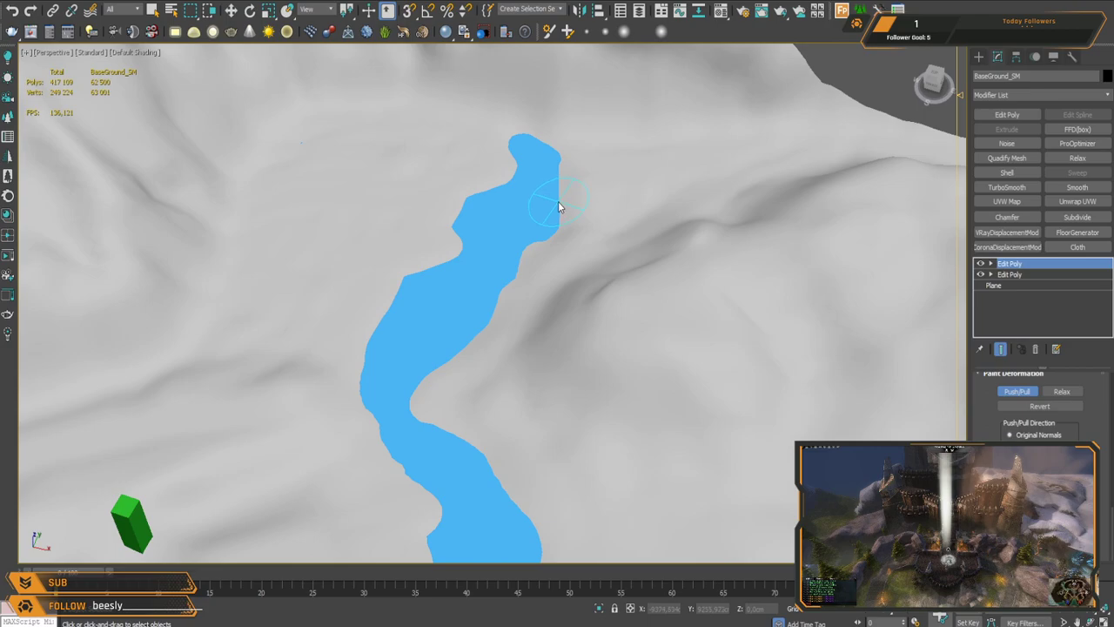
pyautogui.scroll(4, 476, 196)
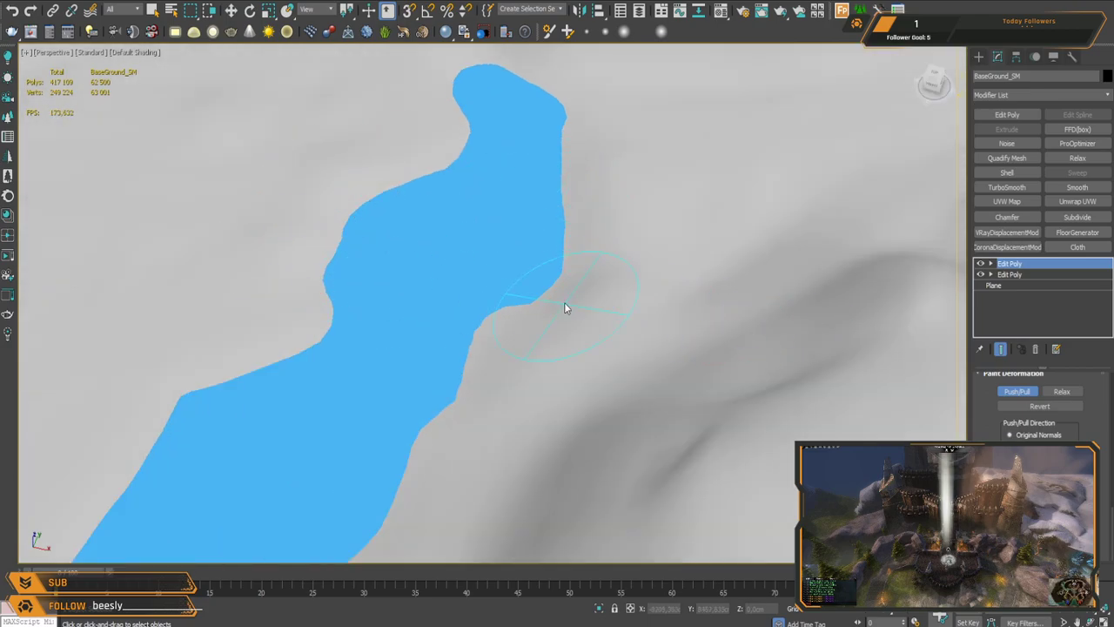
# Step: Exit the paint brush and examine the hills between the river and the large placeholder box
pyautogui.scroll(-3, 610, 292)
pyautogui.scroll(-3, 609, 315)
pyautogui.keyDown('alt'); pyautogui.moveTo(572, 380); pyautogui.dragTo(641, 288, button='middle'); pyautogui.keyUp('alt')
pyautogui.scroll(-5, 643, 288)
pyautogui.keyDown('alt'); pyautogui.moveTo(492, 262); pyautogui.dragTo(623, 248, button='middle'); pyautogui.keyUp('alt')
pyautogui.keyDown('alt'); pyautogui.moveTo(403, 319); pyautogui.dragTo(738, 299, button='middle'); pyautogui.keyUp('alt')
pyautogui.press('w')
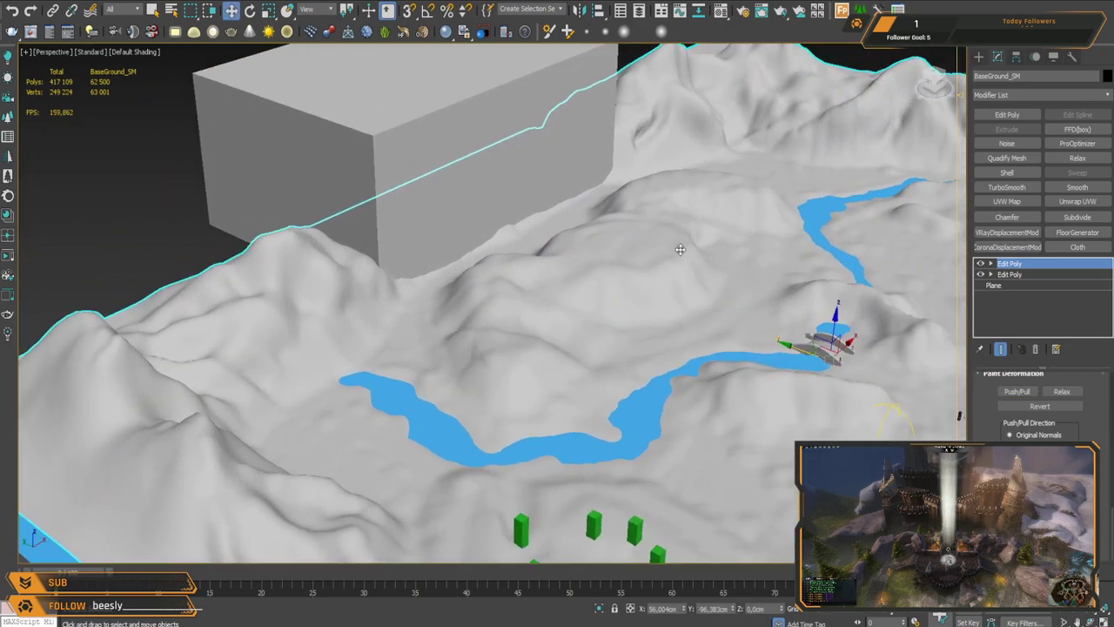
pyautogui.moveTo(596, 126); pyautogui.dragTo(502, 271, button='middle')
pyautogui.scroll(3, 501, 365)
pyautogui.moveTo(501, 373); pyautogui.dragTo(572, 298, button='middle')
pyautogui.scroll(2, 579, 317)
pyautogui.keyDown('alt'); pyautogui.moveTo(545, 346); pyautogui.dragTo(511, 311, button='middle'); pyautogui.keyUp('alt')
# Step: Create a box about 2677 cm long, 1653 cm wide and 551 cm high at the middle of the placeholder box's front edge
pyautogui.click(978, 58)
pyautogui.click(1017, 132)
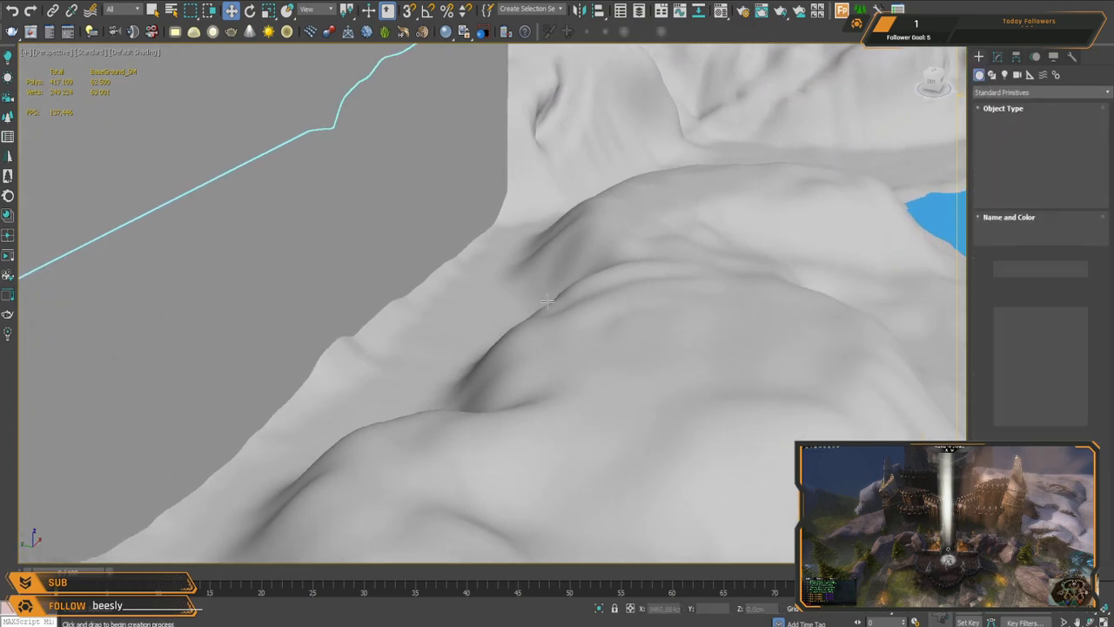
pyautogui.keyDown('alt'); pyautogui.moveTo(615, 263); pyautogui.dragTo(514, 316, button='middle'); pyautogui.keyUp('alt')
pyautogui.scroll(3, 527, 305)
pyautogui.press('t')
pyautogui.scroll(3, 488, 201)
pyautogui.moveTo(479, 220); pyautogui.dragTo(541, 330)
pyautogui.click(538, 307)
pyautogui.press('w')
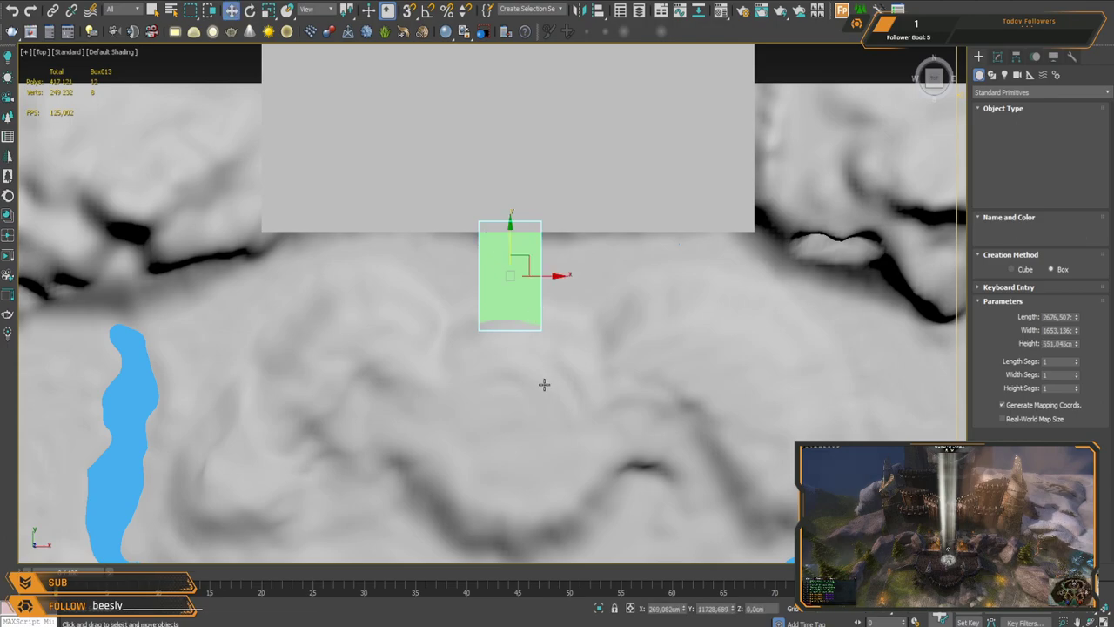
# Step: Push/Pull the BaseGround_SM slope between the hill and the green entrance box, with edged faces displayed
pyautogui.press('p')
pyautogui.scroll(-3, 513, 403)
pyautogui.keyDown('alt'); pyautogui.moveTo(496, 422); pyautogui.dragTo(597, 207, button='middle'); pyautogui.keyUp('alt')
pyautogui.scroll(5, 528, 330)
pyautogui.keyDown('alt'); pyautogui.moveTo(556, 254); pyautogui.dragTo(580, 261, button='middle'); pyautogui.keyUp('alt')
pyautogui.click(746, 222)
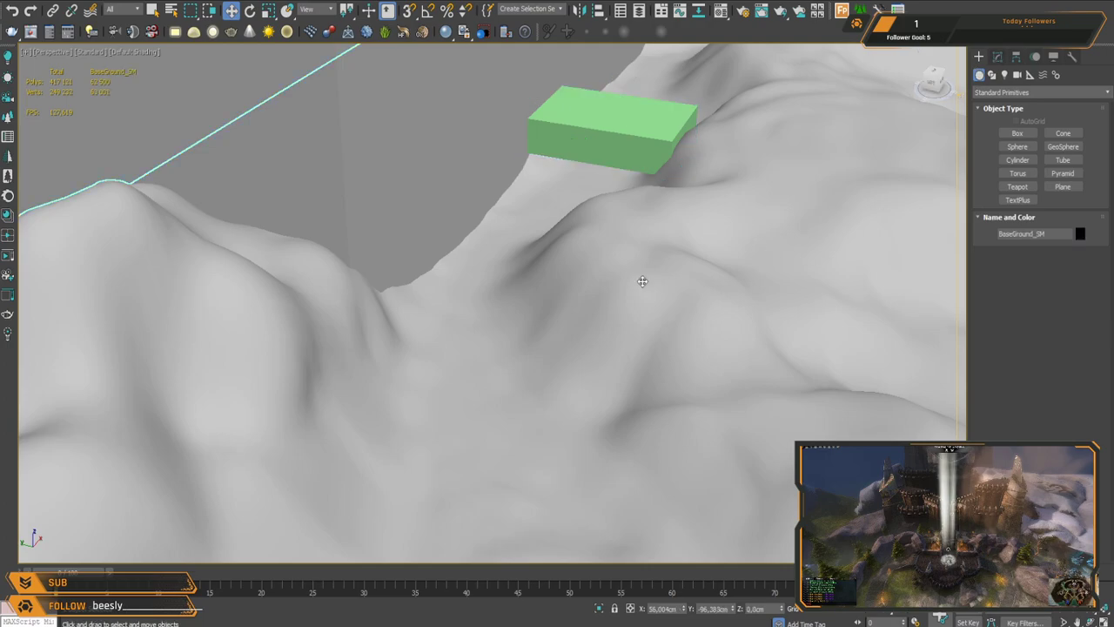
pyautogui.press('F4')
pyautogui.click(997, 56)
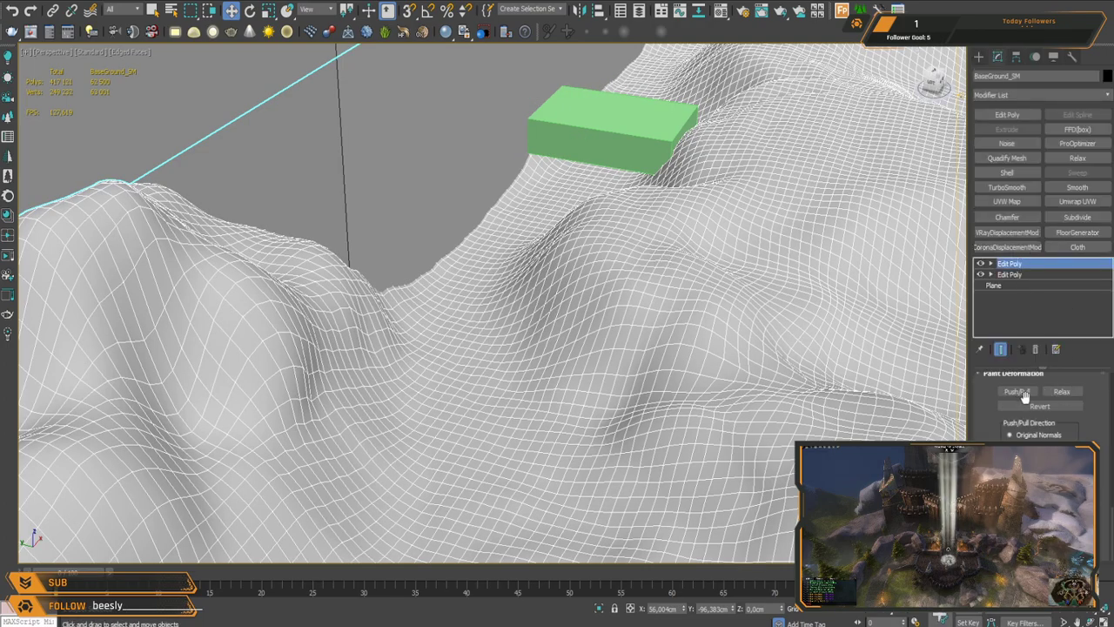
pyautogui.click(1018, 392)
pyautogui.keyDown('alt'); pyautogui.moveTo(510, 310); pyautogui.dragTo(499, 325, button='middle'); pyautogui.keyUp('alt')
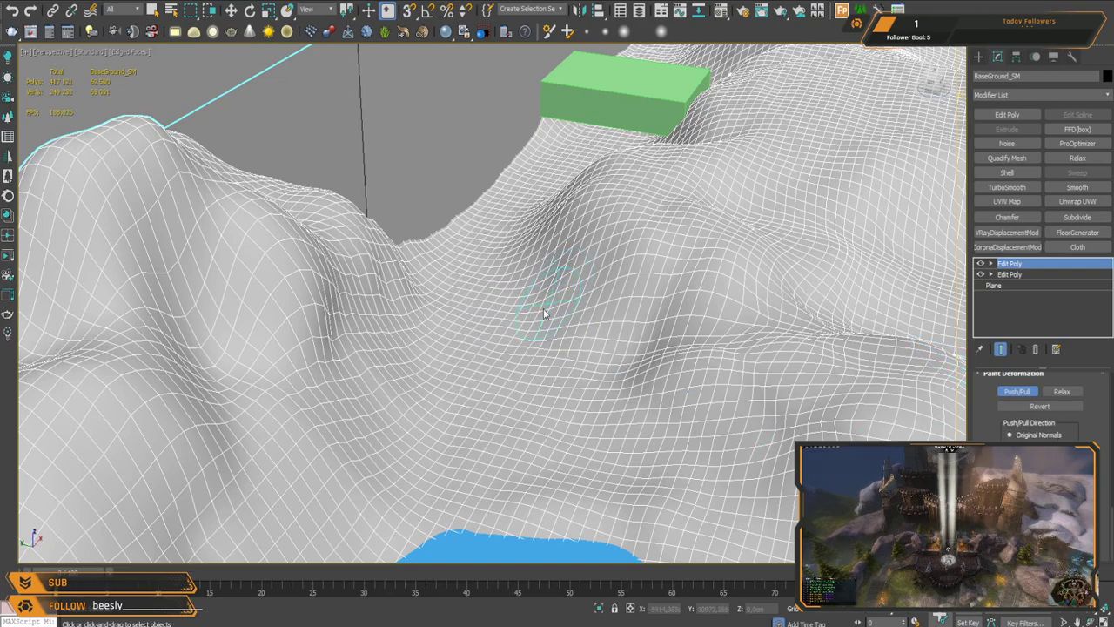
pyautogui.keyDown('alt'); pyautogui.moveTo(491, 300); pyautogui.dragTo(586, 129, button='middle'); pyautogui.keyUp('alt')
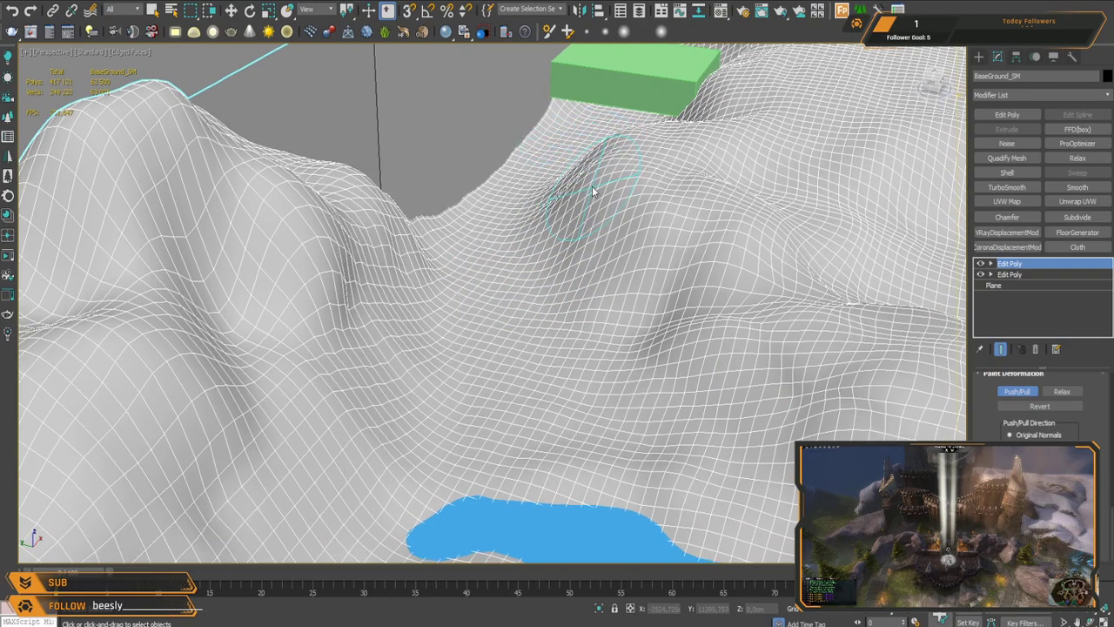
pyautogui.moveTo(586, 126)
pyautogui.mouseDown()
pyautogui.moveTo(518, 174)
pyautogui.moveTo(492, 231)
pyautogui.moveTo(500, 331)
pyautogui.mouseUp()
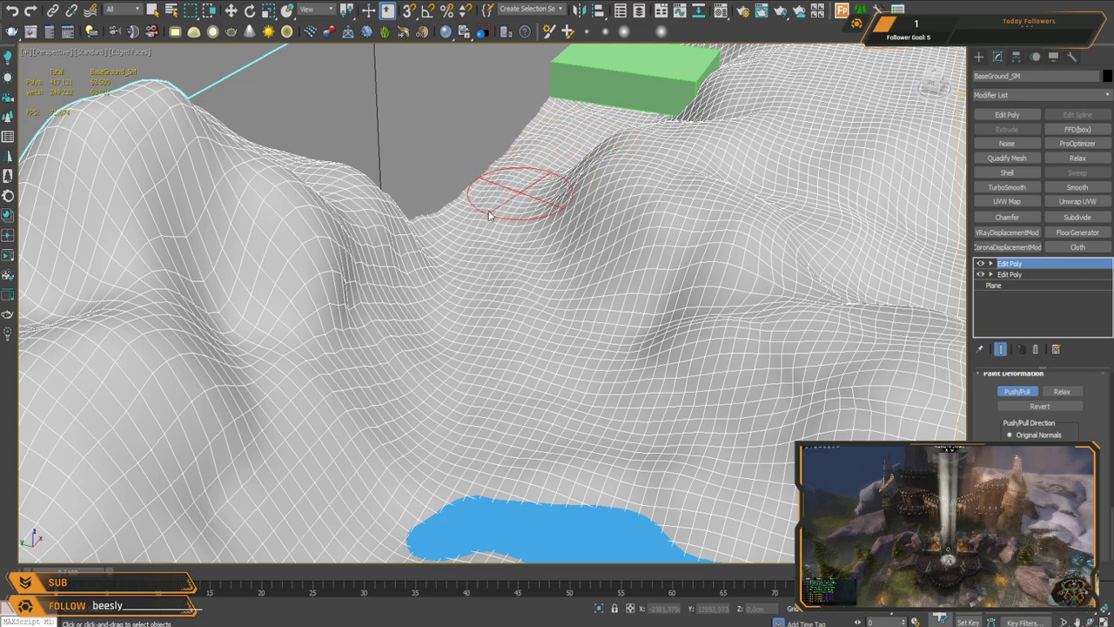
# Step: Smooth the slope leading up to the entrance box with the Relax brush
pyautogui.click(1062, 392)
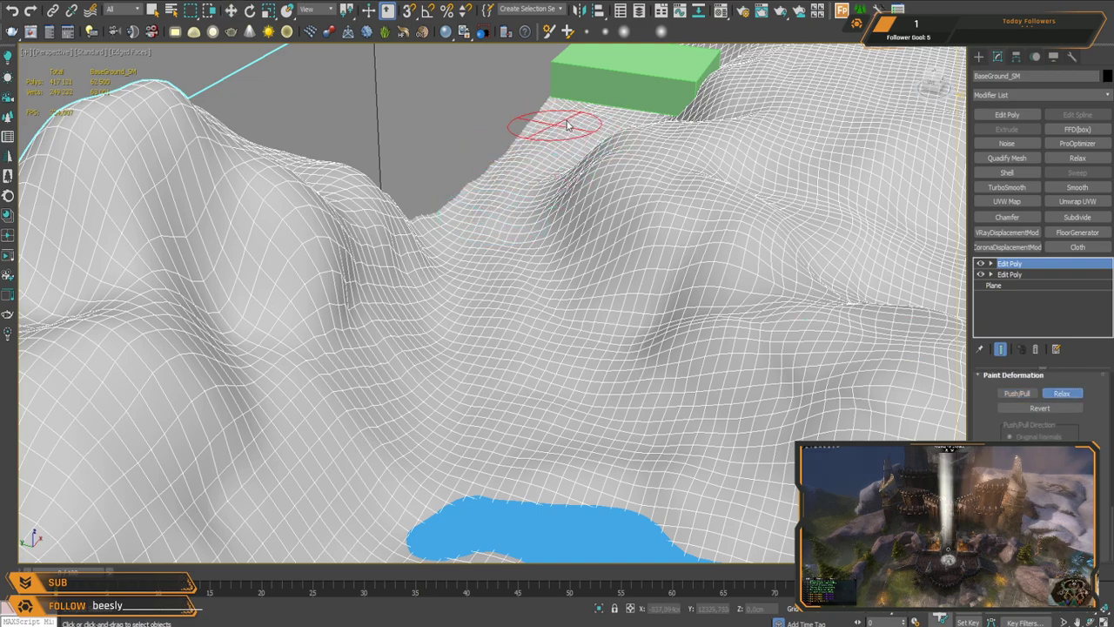
pyautogui.moveTo(501, 343)
pyautogui.mouseDown()
pyautogui.moveTo(537, 410)
pyautogui.moveTo(512, 303)
pyautogui.moveTo(505, 356)
pyautogui.mouseUp()
pyautogui.moveTo(546, 158)
pyautogui.mouseDown()
pyautogui.moveTo(564, 125)
pyautogui.moveTo(524, 242)
pyautogui.mouseUp()
pyautogui.scroll(3, 568, 315)
pyautogui.moveTo(566, 274)
pyautogui.keyDown('alt'); pyautogui.mouseDown(button='middle')
pyautogui.moveTo(590, 232)
pyautogui.moveTo(605, 253)
pyautogui.mouseUp(button='middle'); pyautogui.keyUp('alt')
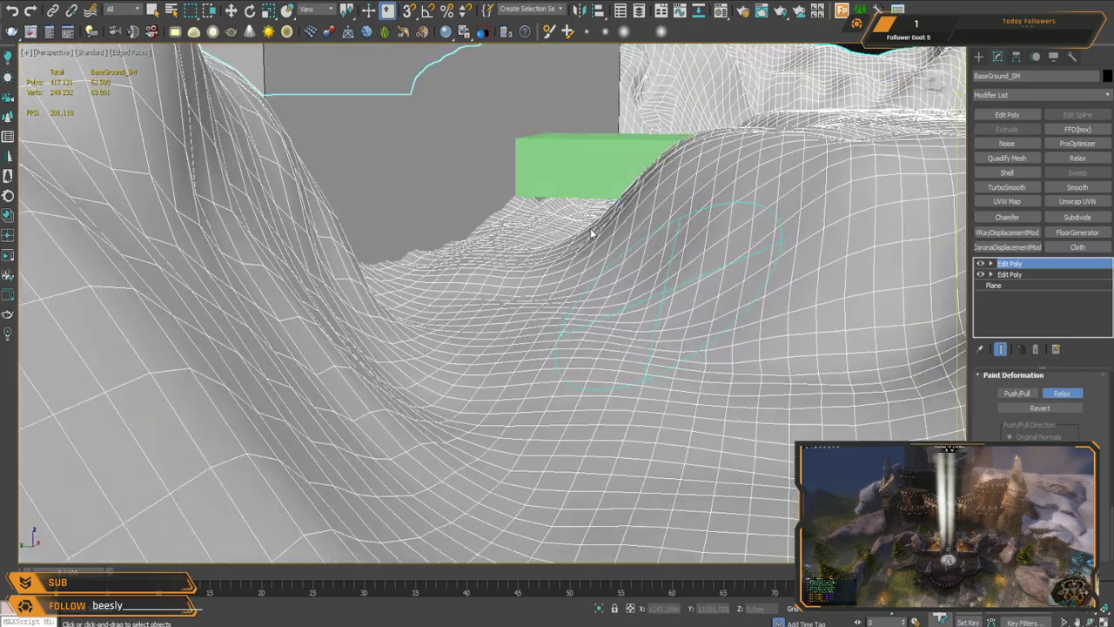
pyautogui.scroll(-8, 614, 267)
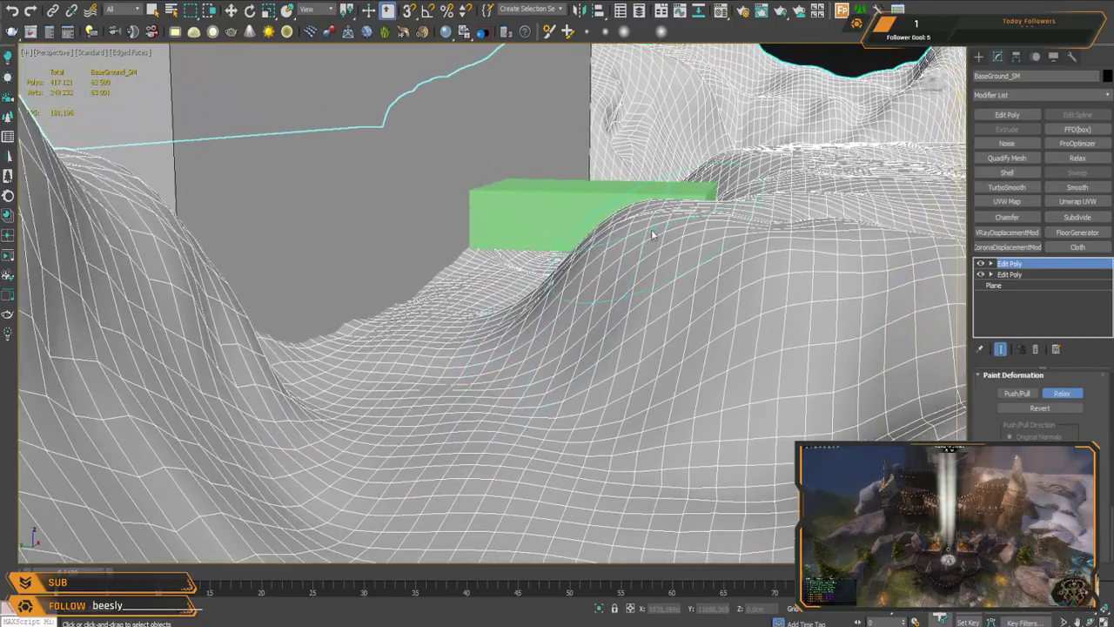
pyautogui.moveTo(614, 267)
pyautogui.keyDown('alt'); pyautogui.mouseDown(button='middle')
pyautogui.moveTo(622, 287)
pyautogui.moveTo(686, 269)
pyautogui.moveTo(659, 304)
pyautogui.mouseUp(button='middle'); pyautogui.keyUp('alt')
pyautogui.scroll(6, 659, 304)
pyautogui.moveTo(672, 235)
pyautogui.keyDown('alt'); pyautogui.mouseDown(button='middle')
pyautogui.moveTo(699, 326)
pyautogui.moveTo(562, 232)
pyautogui.moveTo(575, 236)
pyautogui.mouseUp(button='middle'); pyautogui.keyUp('alt')
# Step: Reshape the hillside in front of the entrance box with the Push/Pull brush
pyautogui.click(1016, 393)
pyautogui.moveTo(527, 303)
pyautogui.keyDown('alt'); pyautogui.mouseDown(button='middle')
pyautogui.moveTo(518, 315)
pyautogui.moveTo(526, 304)
pyautogui.mouseUp(button='middle'); pyautogui.keyUp('alt')
pyautogui.keyDown('alt'); pyautogui.moveTo(550, 249); pyautogui.dragTo(544, 272, button='middle'); pyautogui.keyUp('alt')
pyautogui.moveTo(475, 246)
pyautogui.mouseDown()
pyautogui.moveTo(573, 336)
pyautogui.moveTo(593, 383)
pyautogui.mouseUp()
pyautogui.moveTo(450, 245)
pyautogui.mouseDown()
pyautogui.moveTo(531, 280)
pyautogui.moveTo(597, 417)
pyautogui.mouseUp()
pyautogui.moveTo(598, 417); pyautogui.dragTo(736, 224, button='middle')
pyautogui.moveTo(736, 224)
pyautogui.mouseDown()
pyautogui.moveTo(722, 214)
pyautogui.moveTo(644, 266)
pyautogui.mouseUp()
# Step: Push/Pull further contours into the hill and valley beside the entrance box from other viewing angles
pyautogui.moveTo(551, 295)
pyautogui.keyDown('alt'); pyautogui.mouseDown(button='middle')
pyautogui.moveTo(682, 233)
pyautogui.moveTo(650, 219)
pyautogui.mouseUp(button='middle'); pyautogui.keyUp('alt')
pyautogui.moveTo(649, 218)
pyautogui.mouseDown()
pyautogui.moveTo(642, 205)
pyautogui.moveTo(701, 254)
pyautogui.mouseUp()
pyautogui.keyDown('alt'); pyautogui.moveTo(702, 255); pyautogui.dragTo(626, 249, button='middle'); pyautogui.keyUp('alt')
pyautogui.moveTo(626, 246); pyautogui.dragTo(713, 342)
pyautogui.moveTo(634, 238); pyautogui.dragTo(576, 320, button='middle')
pyautogui.moveTo(573, 319); pyautogui.dragTo(559, 299)
pyautogui.moveTo(528, 264)
pyautogui.mouseDown()
pyautogui.moveTo(480, 215)
pyautogui.moveTo(539, 256)
pyautogui.moveTo(478, 220)
pyautogui.moveTo(424, 161)
pyautogui.moveTo(567, 435)
pyautogui.moveTo(569, 470)
pyautogui.mouseUp()
# Step: Relax the freshly sculpted slopes around the entrance box and leave the paint brush
pyautogui.click(1062, 394)
pyautogui.moveTo(583, 383); pyautogui.dragTo(657, 184, button='middle')
pyautogui.moveTo(644, 305)
pyautogui.mouseDown()
pyautogui.moveTo(549, 359)
pyautogui.moveTo(520, 357)
pyautogui.moveTo(737, 398)
pyautogui.moveTo(710, 295)
pyautogui.moveTo(631, 285)
pyautogui.mouseUp()
pyautogui.moveTo(612, 187); pyautogui.dragTo(592, 325, button='middle')
pyautogui.moveTo(814, 274)
pyautogui.mouseDown()
pyautogui.moveTo(777, 198)
pyautogui.moveTo(786, 201)
pyautogui.moveTo(771, 212)
pyautogui.mouseUp()
pyautogui.moveTo(746, 373)
pyautogui.keyDown('alt'); pyautogui.mouseDown(button='middle')
pyautogui.moveTo(692, 362)
pyautogui.moveTo(779, 324)
pyautogui.mouseUp(button='middle'); pyautogui.keyUp('alt')
pyautogui.moveTo(777, 288)
pyautogui.mouseDown()
pyautogui.moveTo(694, 280)
pyautogui.moveTo(681, 209)
pyautogui.moveTo(668, 235)
pyautogui.moveTo(738, 341)
pyautogui.moveTo(744, 280)
pyautogui.mouseUp()
pyautogui.moveTo(777, 361); pyautogui.dragTo(788, 260)
pyautogui.click(1060, 385)
# Step: Assign the grey material to the green entrance box in front of the large placeholder box
pyautogui.moveTo(453, 326)
pyautogui.keyDown('alt'); pyautogui.mouseDown(button='middle')
pyautogui.moveTo(566, 311)
pyautogui.moveTo(542, 309)
pyautogui.moveTo(563, 294)
pyautogui.mouseUp(button='middle'); pyautogui.keyUp('alt')
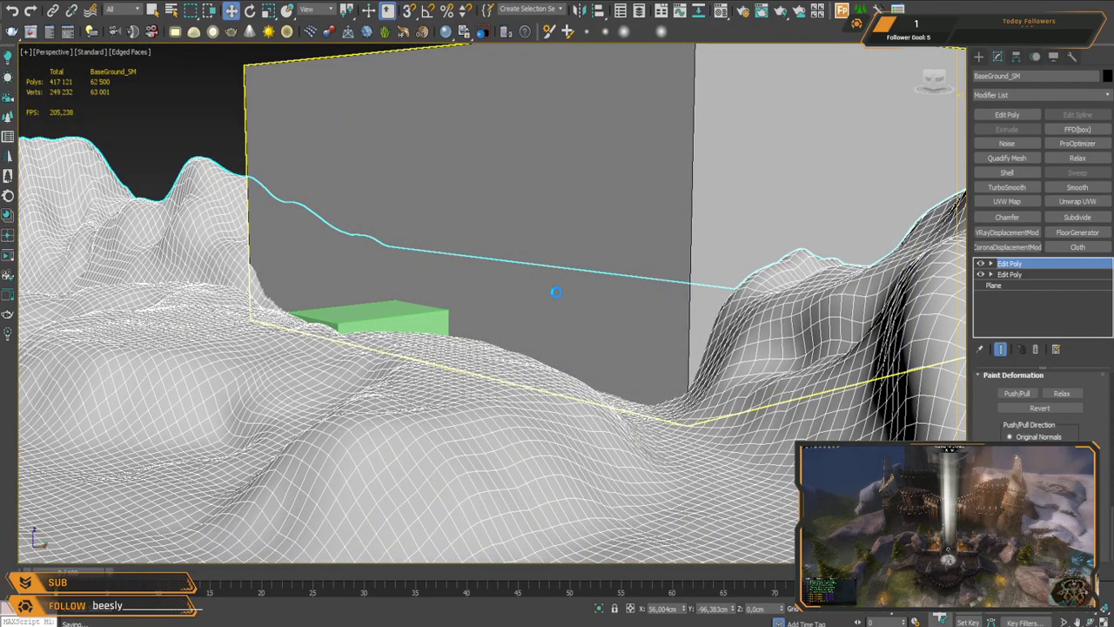
pyautogui.moveTo(592, 345); pyautogui.dragTo(610, 316, button='middle')
pyautogui.scroll(-1, 604, 286)
pyautogui.moveTo(504, 271); pyautogui.dragTo(586, 336, button='middle')
pyautogui.scroll(-5, 488, 368)
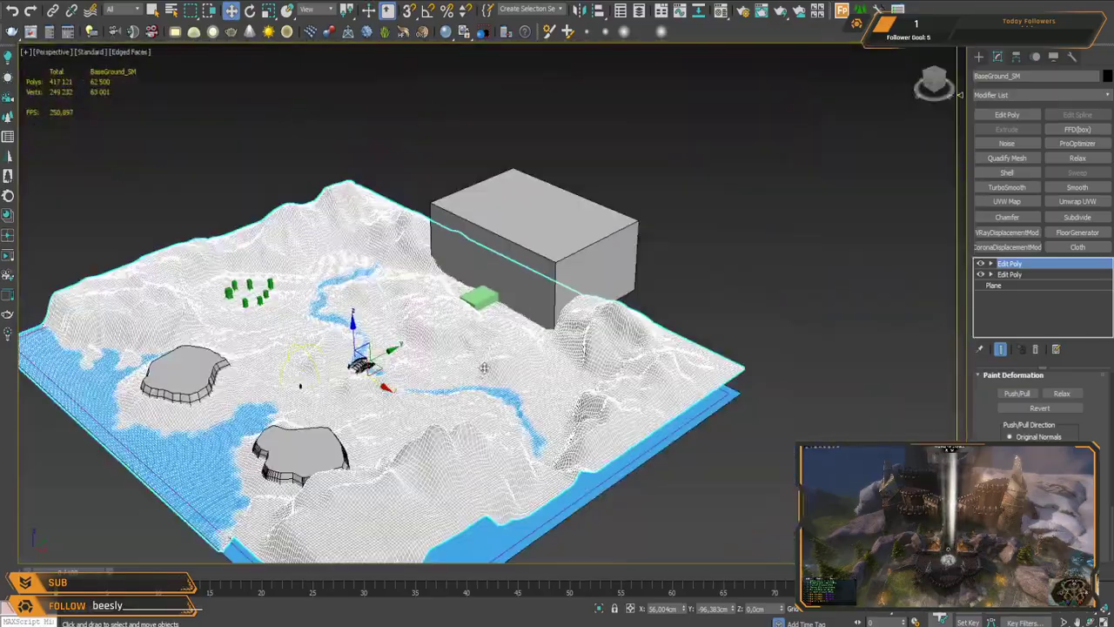
pyautogui.moveTo(487, 368); pyautogui.dragTo(649, 282, button='middle')
pyautogui.scroll(3, 631, 304)
pyautogui.keyDown('alt'); pyautogui.moveTo(557, 356); pyautogui.dragTo(588, 453, button='middle'); pyautogui.keyUp('alt')
pyautogui.click(553, 263)
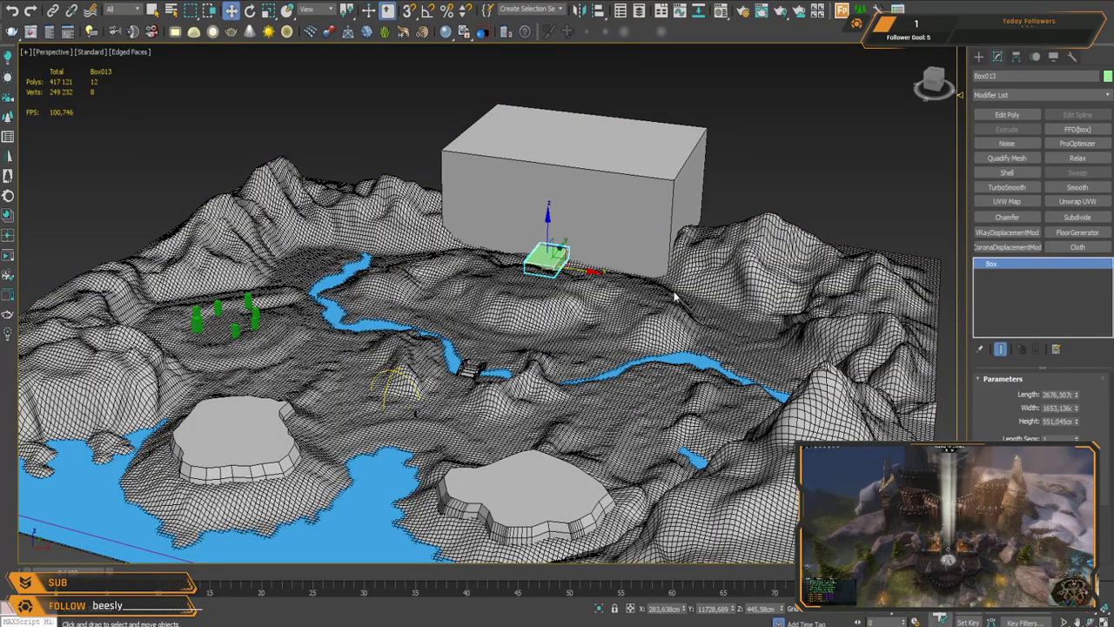
pyautogui.click(644, 337)
pyautogui.click(721, 12)
pyautogui.click(87, 271)
pyautogui.click(237, 83)
pyautogui.moveTo(418, 296); pyautogui.dragTo(447, 209, button='middle')
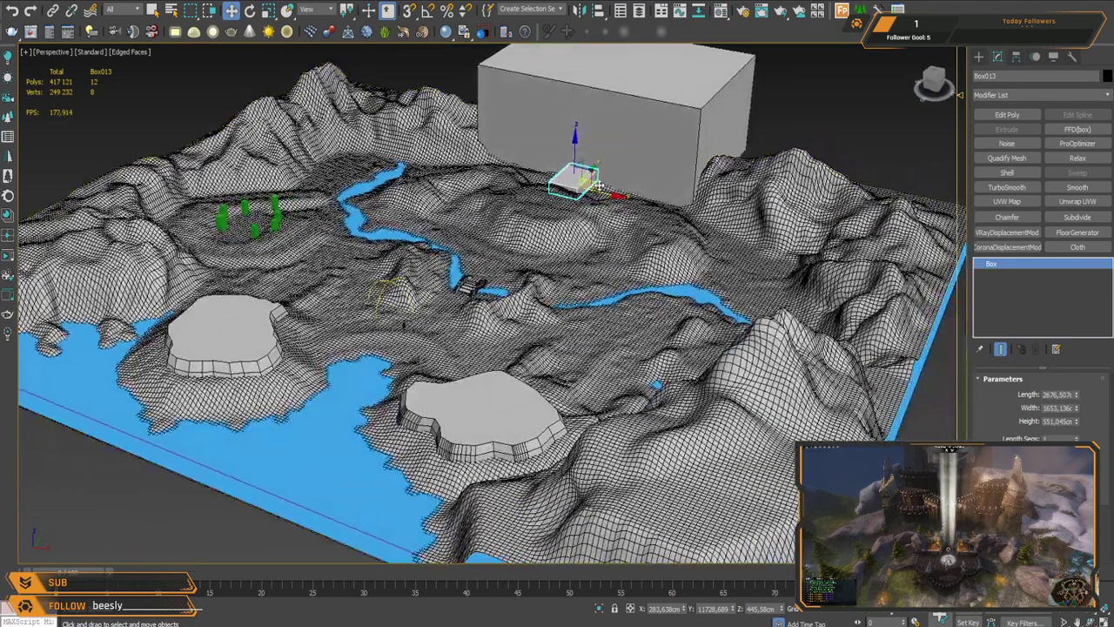
# Step: Turn off the edged faces display and save the scene
pyautogui.press('F4')
pyautogui.scroll(4, 597, 216)
pyautogui.hotkey('ctrl', 's')
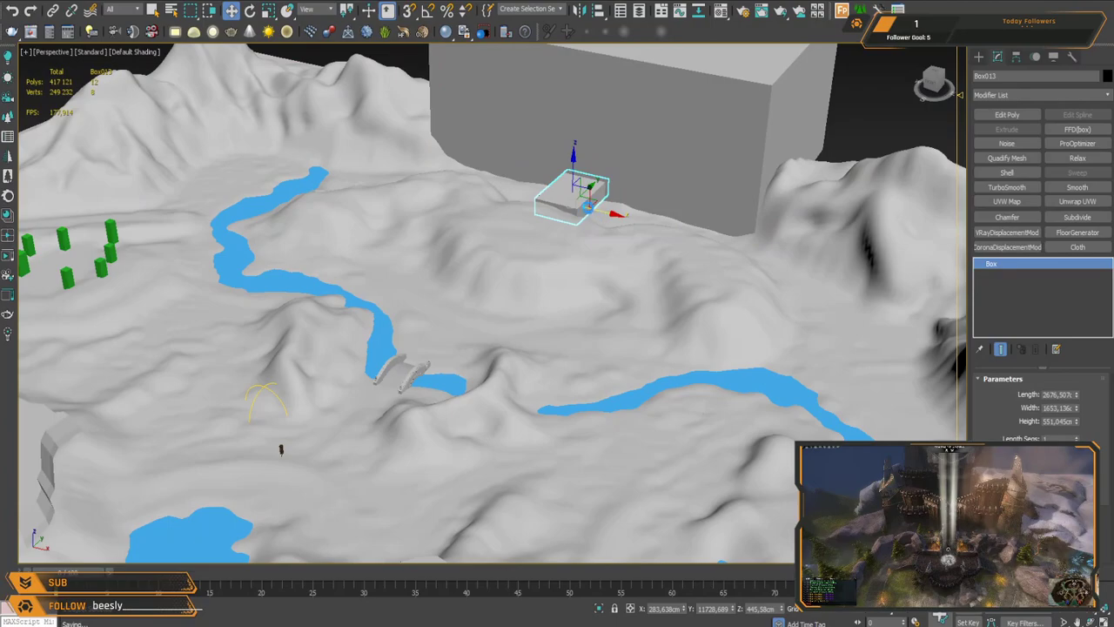
# Step: Examine the terrain layout from the bay up to the entrance box and along the river
pyautogui.scroll(5, 594, 286)
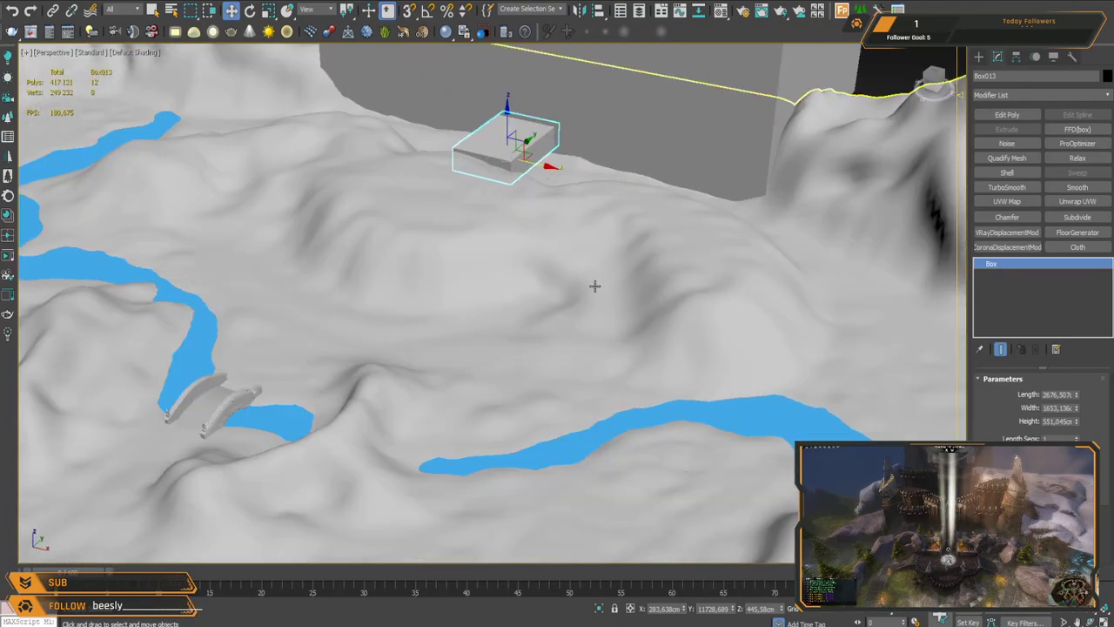
pyautogui.scroll(-10, 514, 317)
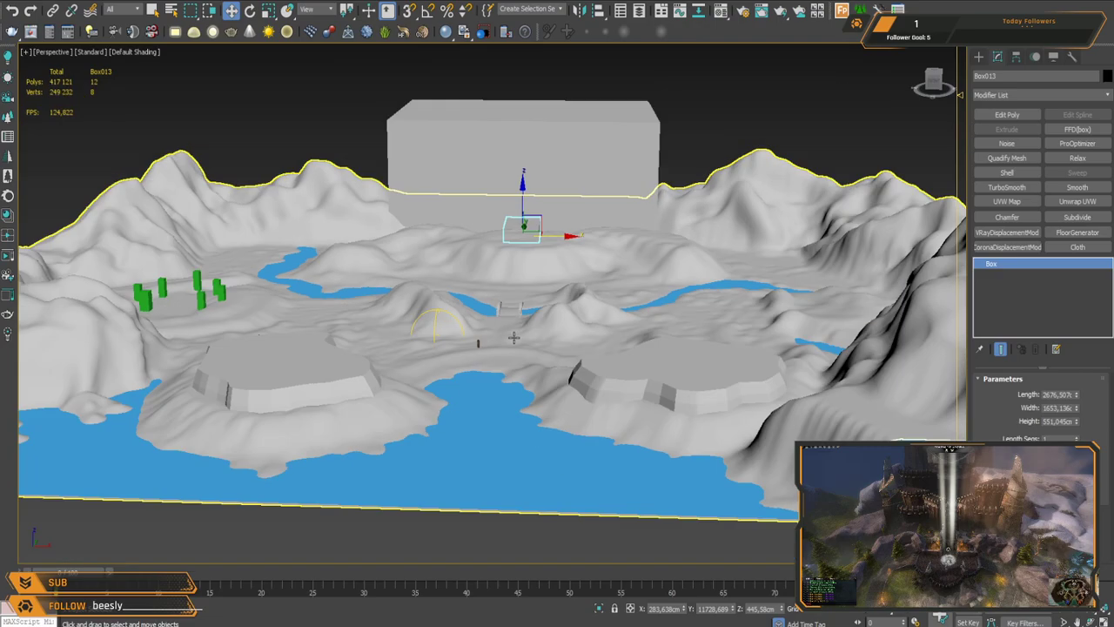
pyautogui.moveTo(514, 304); pyautogui.dragTo(574, 269, button='middle')
pyautogui.scroll(-3, 477, 291)
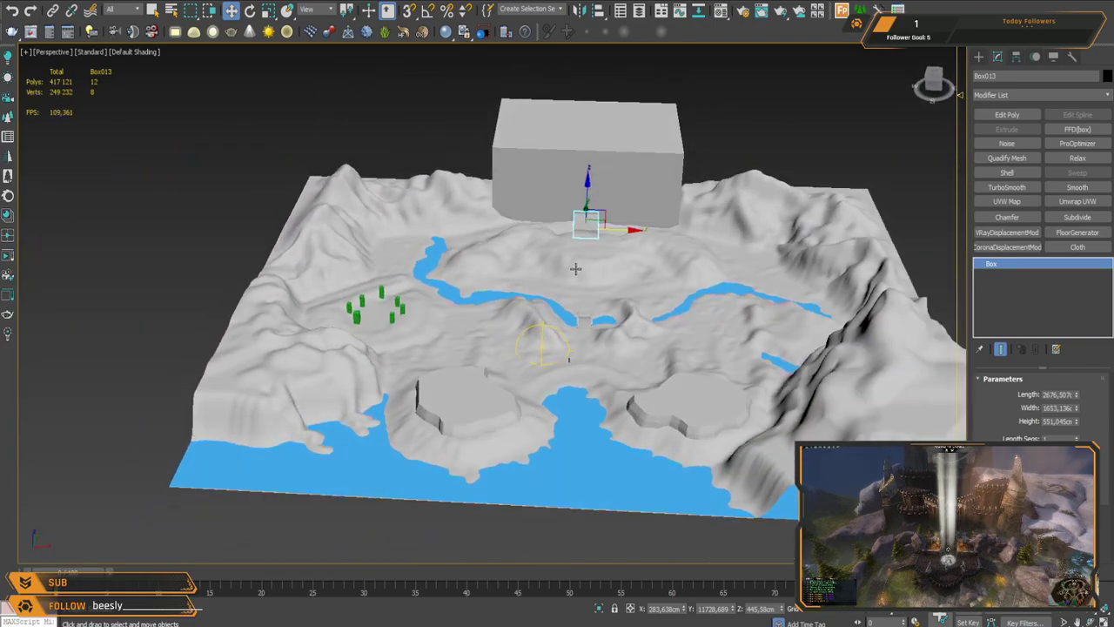
pyautogui.scroll(5, 490, 333)
pyautogui.keyDown('alt'); pyautogui.moveTo(699, 211); pyautogui.dragTo(480, 299, button='middle'); pyautogui.keyUp('alt')
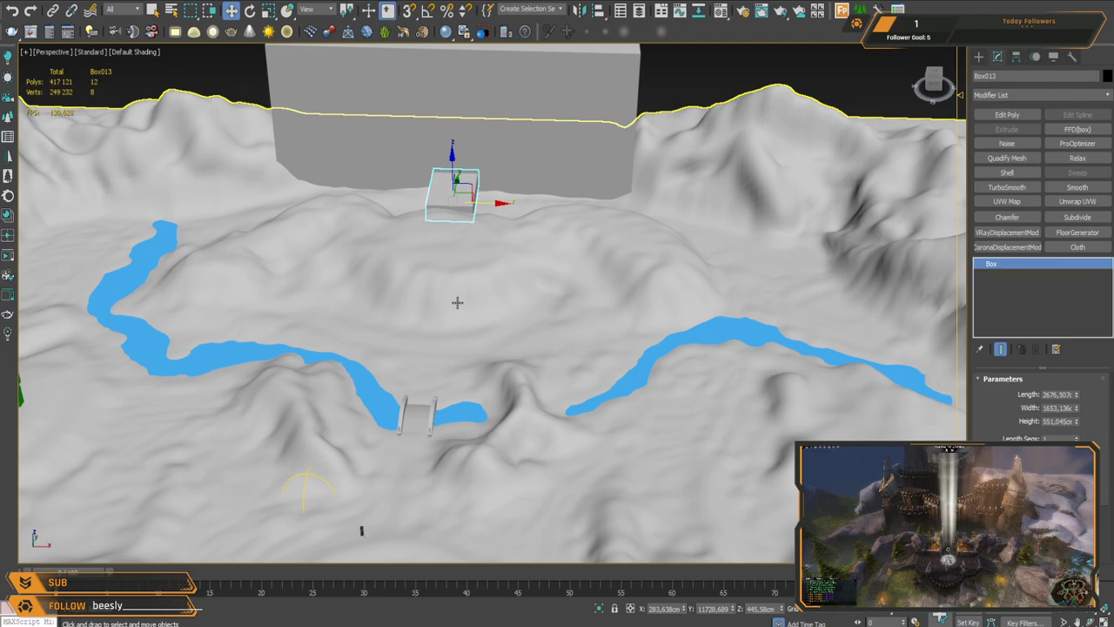
pyautogui.moveTo(443, 331); pyautogui.dragTo(618, 251, button='middle')
pyautogui.scroll(-5, 546, 248)
pyautogui.scroll(5, 772, 157)
pyautogui.scroll(-3, 803, 171)
pyautogui.moveTo(803, 172); pyautogui.dragTo(616, 225, button='middle')
pyautogui.scroll(2, 609, 228)
pyautogui.scroll(3, 536, 231)
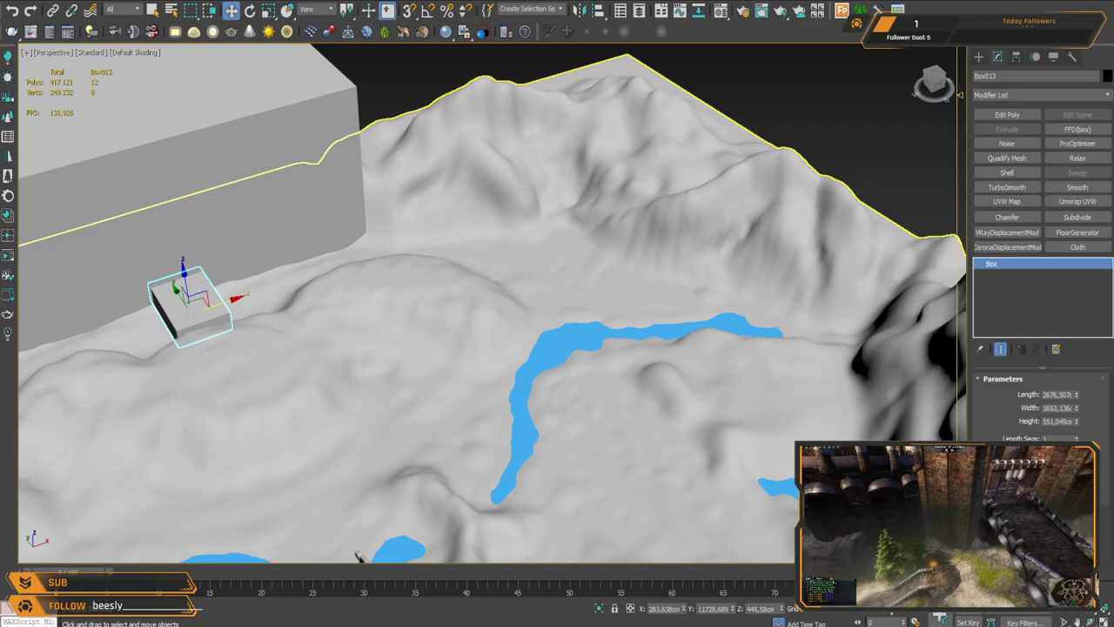
# Step: Examine the mountains, hills and river around the large placeholder box from both sides
pyautogui.moveTo(607, 301); pyautogui.dragTo(403, 378, button='middle')
pyautogui.scroll(4, 403, 378)
pyautogui.keyDown('alt'); pyautogui.moveTo(497, 282); pyautogui.dragTo(685, 356, button='middle'); pyautogui.keyUp('alt')
pyautogui.scroll(-1, 554, 343)
pyautogui.scroll(-3, 697, 278)
pyautogui.scroll(-2, 572, 322)
pyautogui.scroll(-3, 578, 300)
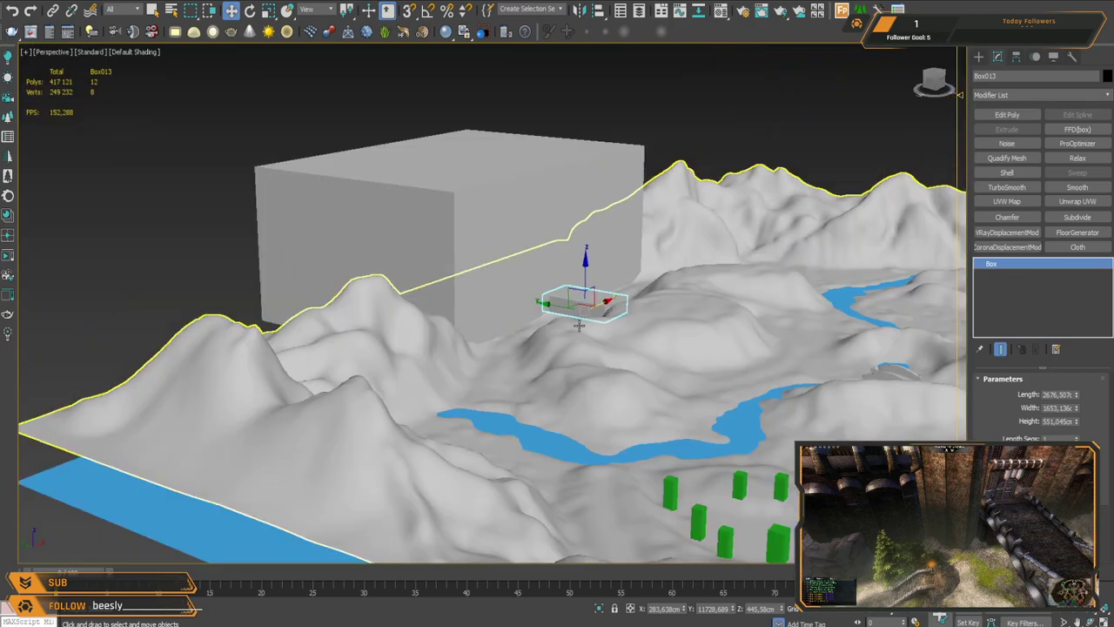
pyautogui.scroll(-2, 591, 271)
pyautogui.keyDown('alt'); pyautogui.moveTo(591, 271); pyautogui.dragTo(556, 298, button='middle'); pyautogui.keyUp('alt')
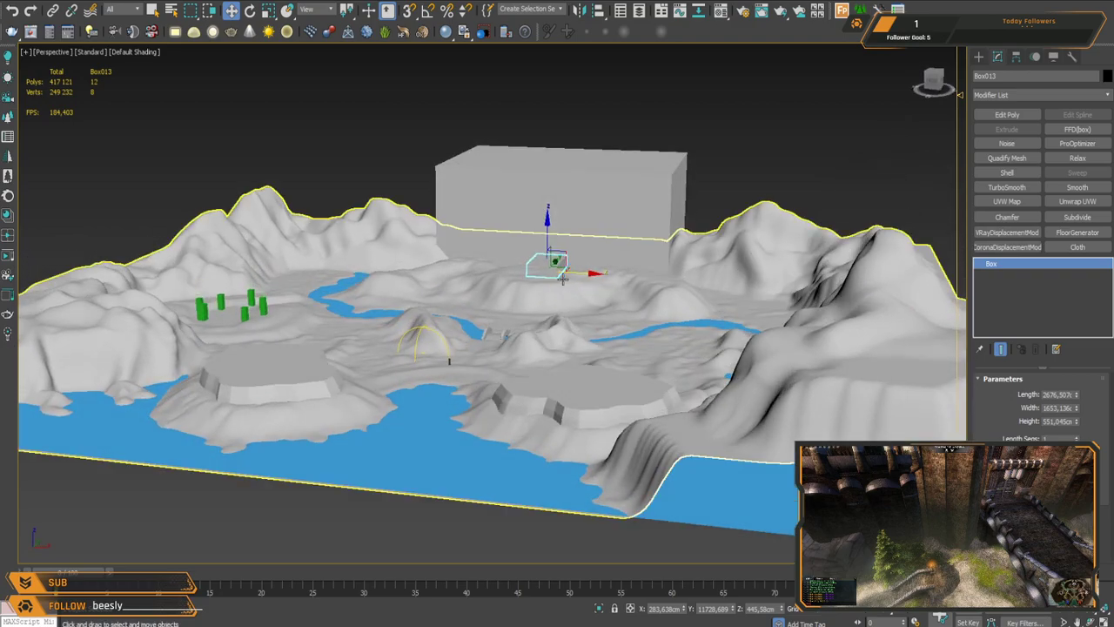
pyautogui.scroll(5, 549, 339)
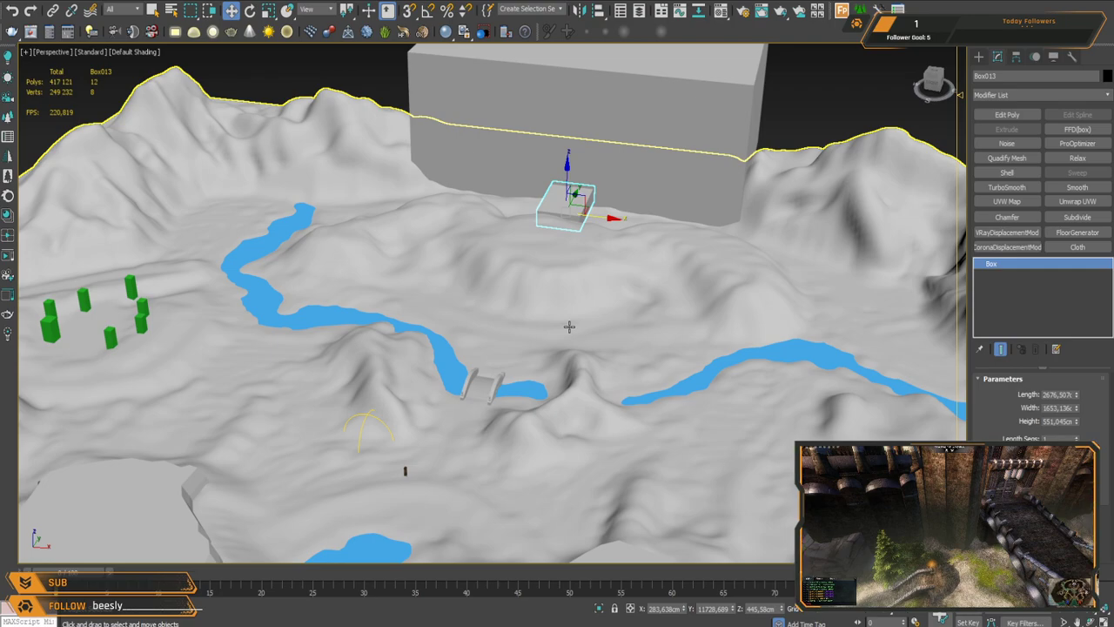
pyautogui.moveTo(486, 413); pyautogui.dragTo(568, 281, button='middle')
pyautogui.keyDown('alt'); pyautogui.moveTo(434, 273); pyautogui.dragTo(494, 349, button='middle'); pyautogui.keyUp('alt')
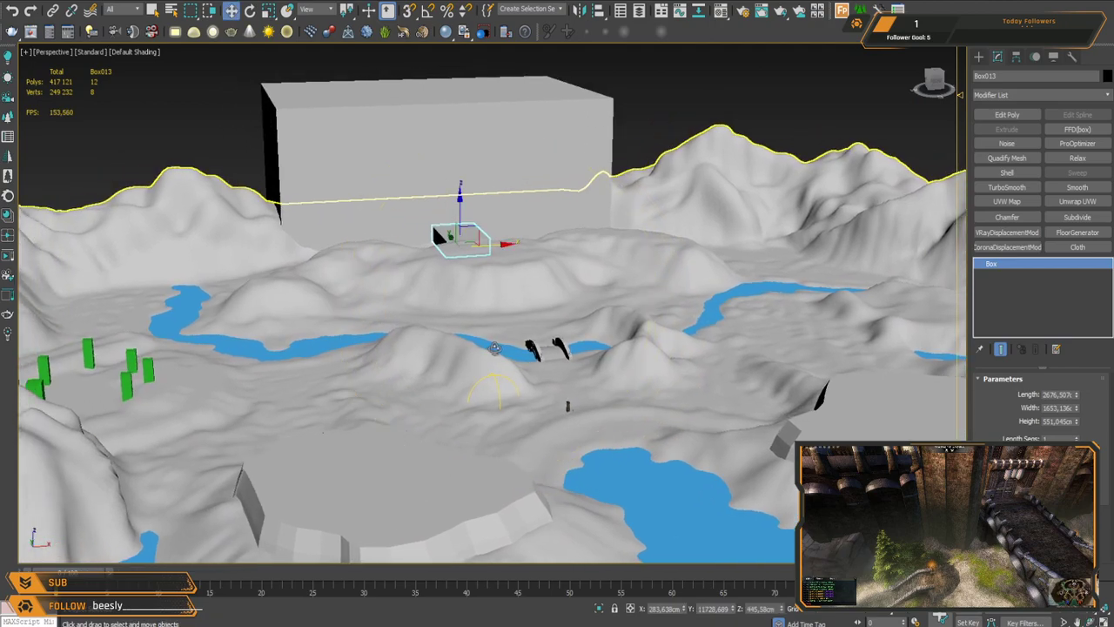
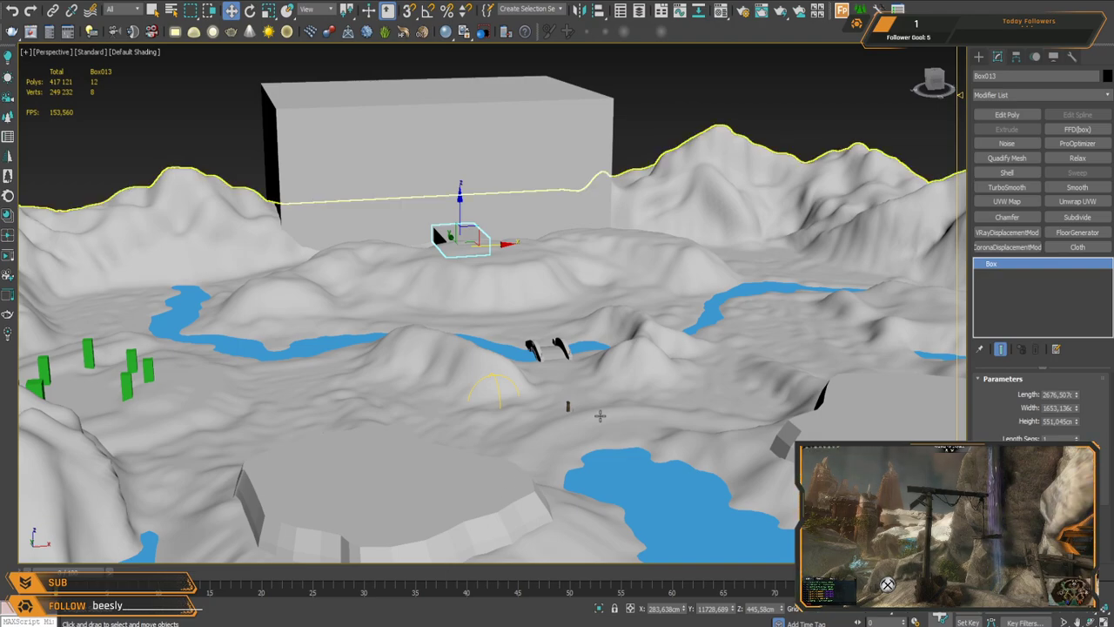
# Step: Examine the river's upper end and the ridge separating it from the small pool below the cliffs
pyautogui.moveTo(527, 386); pyautogui.dragTo(453, 355, button='middle')
pyautogui.moveTo(369, 284); pyautogui.dragTo(387, 307, button='middle')
pyautogui.keyDown('alt'); pyautogui.moveTo(463, 301); pyautogui.dragTo(478, 283, button='middle'); pyautogui.keyUp('alt')
pyautogui.moveTo(574, 286); pyautogui.dragTo(463, 310, button='middle')
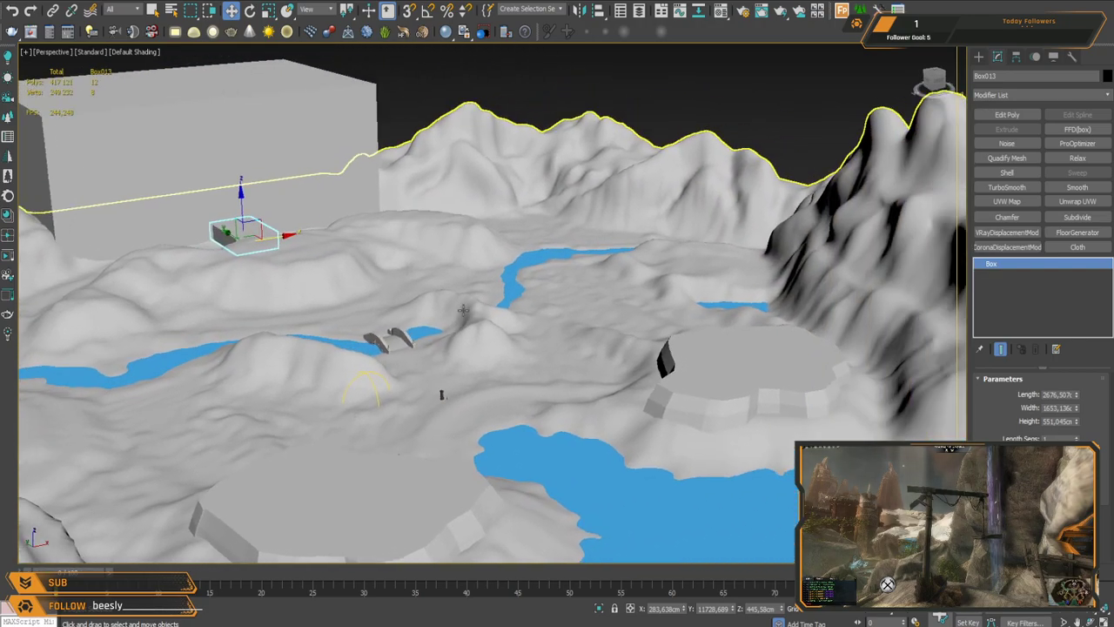
pyautogui.scroll(5, 616, 253)
pyautogui.moveTo(757, 276); pyautogui.dragTo(612, 358, button='middle')
pyautogui.scroll(3, 582, 341)
pyautogui.scroll(-2, 583, 340)
pyautogui.scroll(-4, 620, 364)
pyautogui.moveTo(654, 398); pyautogui.dragTo(462, 376, button='middle')
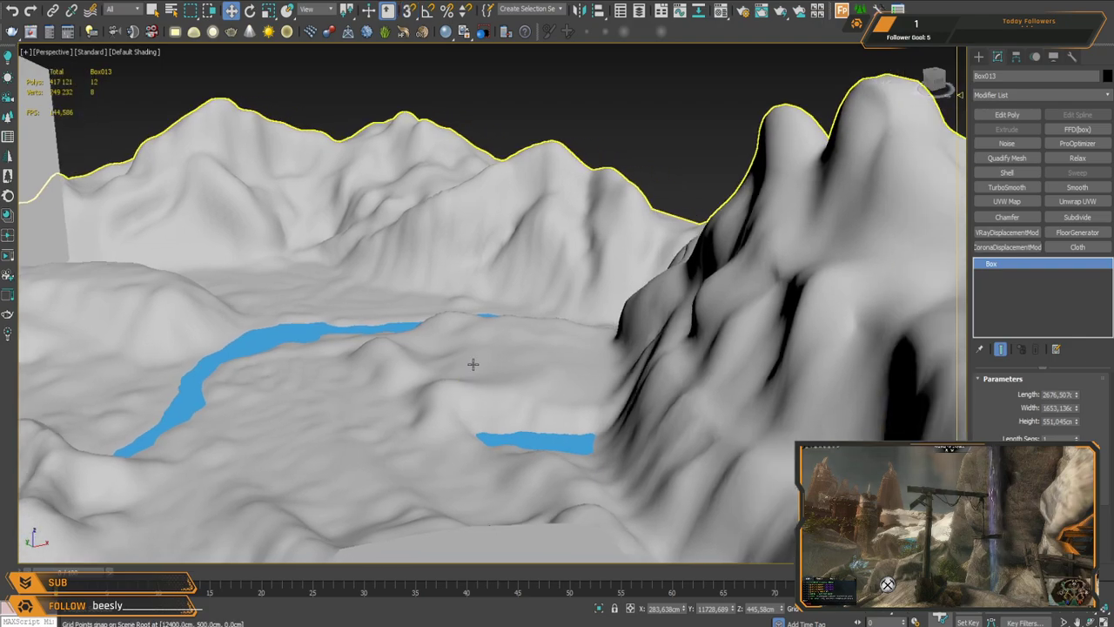
pyautogui.scroll(-4, 457, 380)
pyautogui.scroll(8, 488, 397)
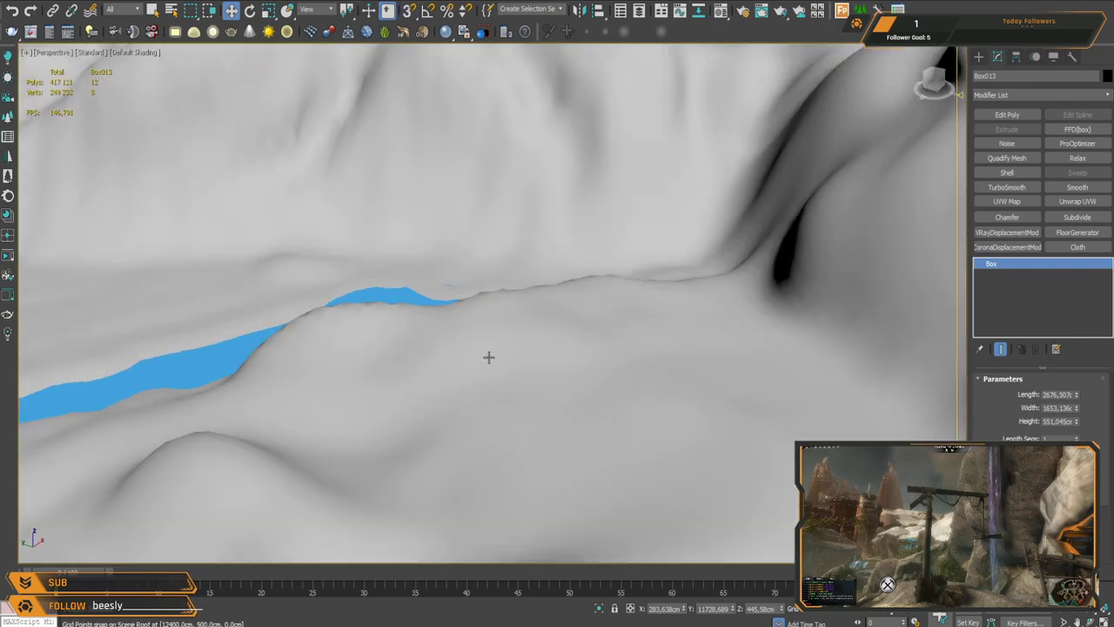
pyautogui.scroll(-3, 489, 357)
pyautogui.moveTo(509, 374); pyautogui.dragTo(554, 447, button='middle')
pyautogui.moveTo(492, 470); pyautogui.dragTo(537, 413, button='middle')
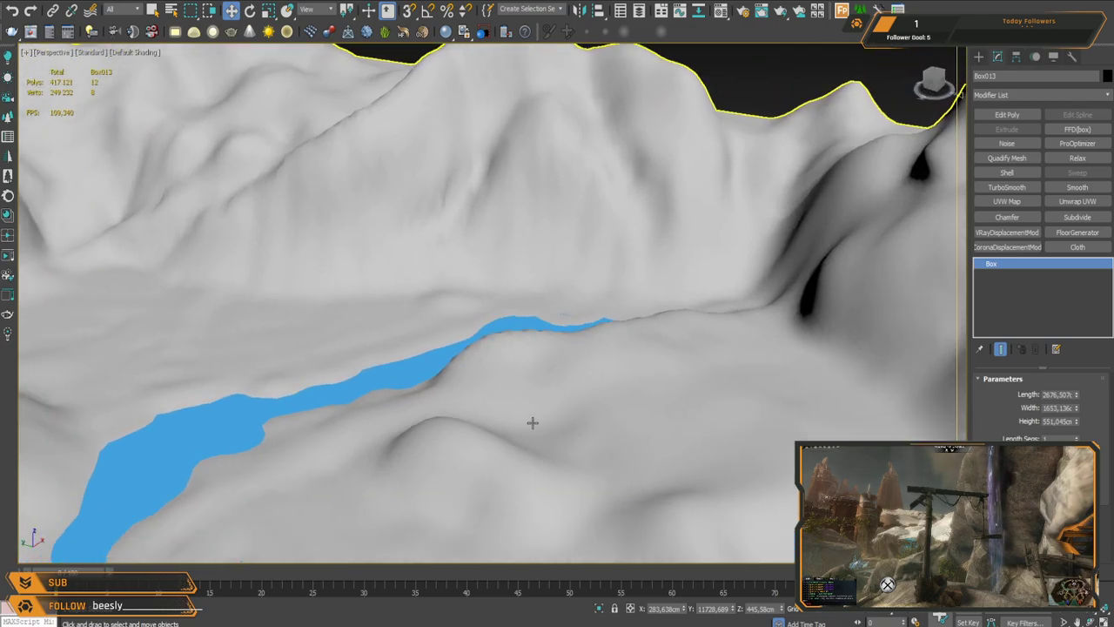
pyautogui.keyDown('alt'); pyautogui.moveTo(463, 426); pyautogui.dragTo(641, 381, button='middle'); pyautogui.keyUp('alt')
# Step: Reshape the BaseGround_SM ridge beside the river's upper end with the Push/Pull brush
pyautogui.click(717, 364)
pyautogui.scroll(-3, 642, 380)
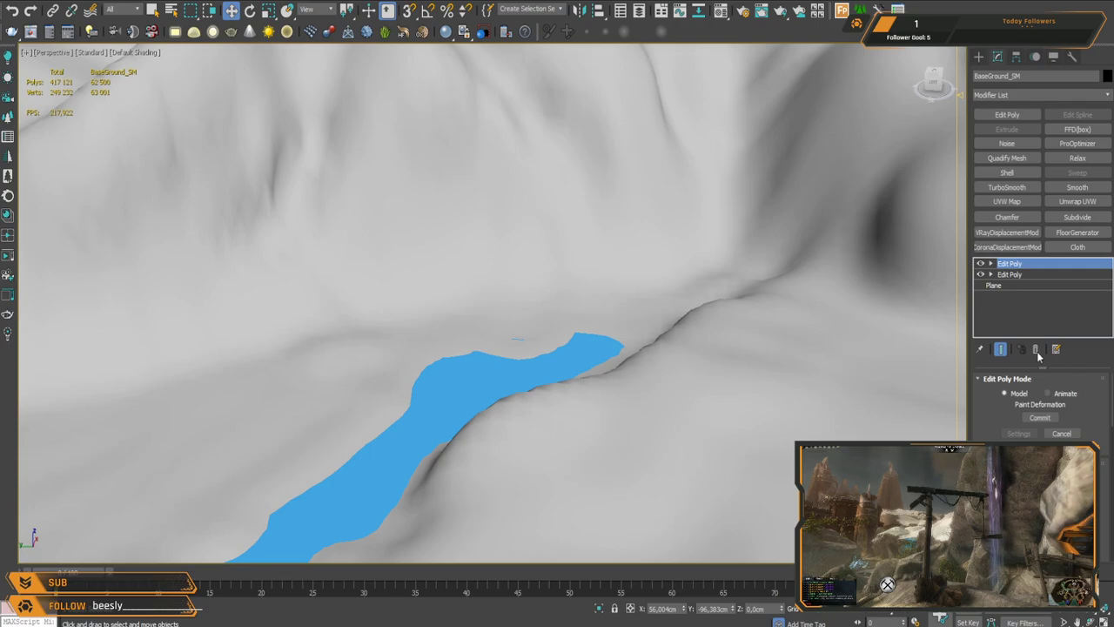
pyautogui.scroll(-5, 1047, 433)
pyautogui.scroll(-5, 1048, 435)
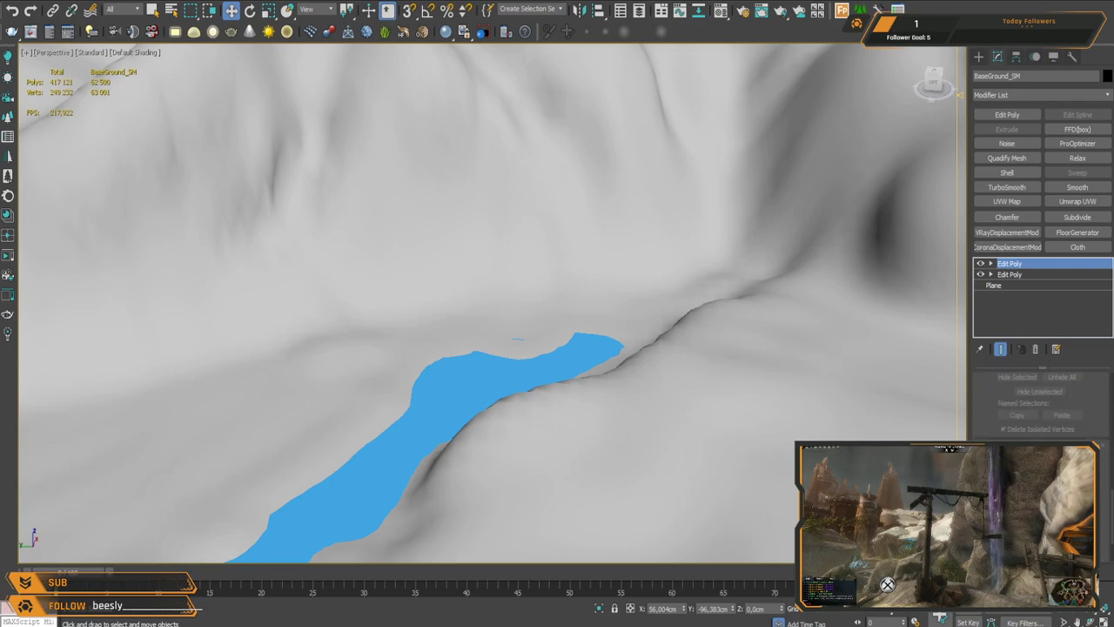
pyautogui.click(1020, 467)
pyautogui.moveTo(715, 312); pyautogui.dragTo(697, 327)
pyautogui.keyDown('alt'); pyautogui.moveTo(563, 442); pyautogui.dragTo(571, 393, button='middle'); pyautogui.keyUp('alt')
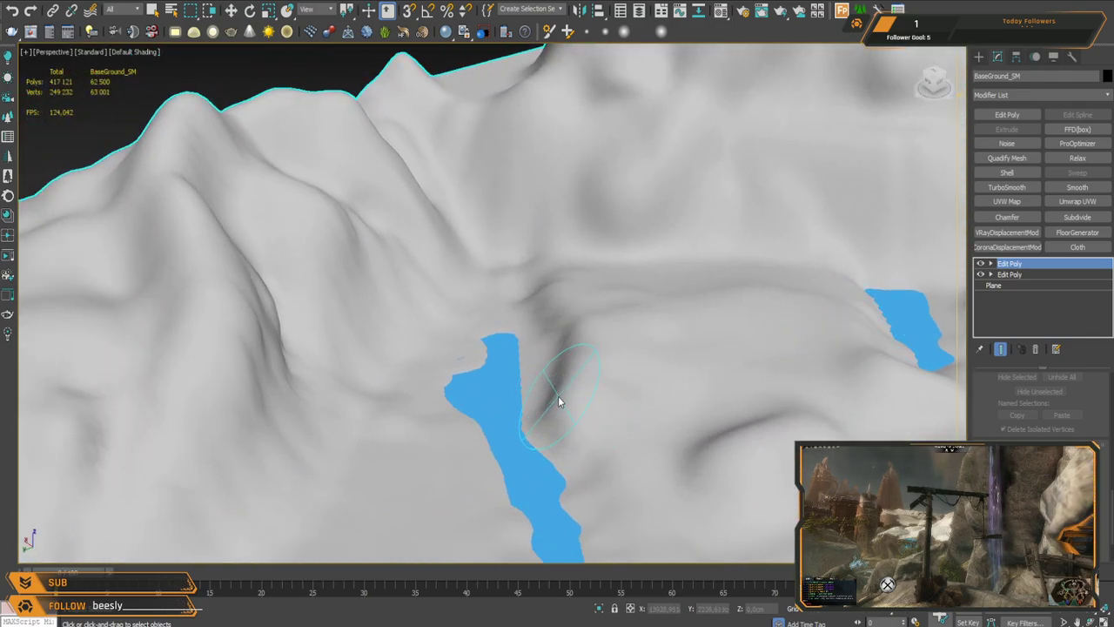
# Step: Exit the Push/Pull brush at the river's upper end and save the scene
pyautogui.scroll(8, 467, 373)
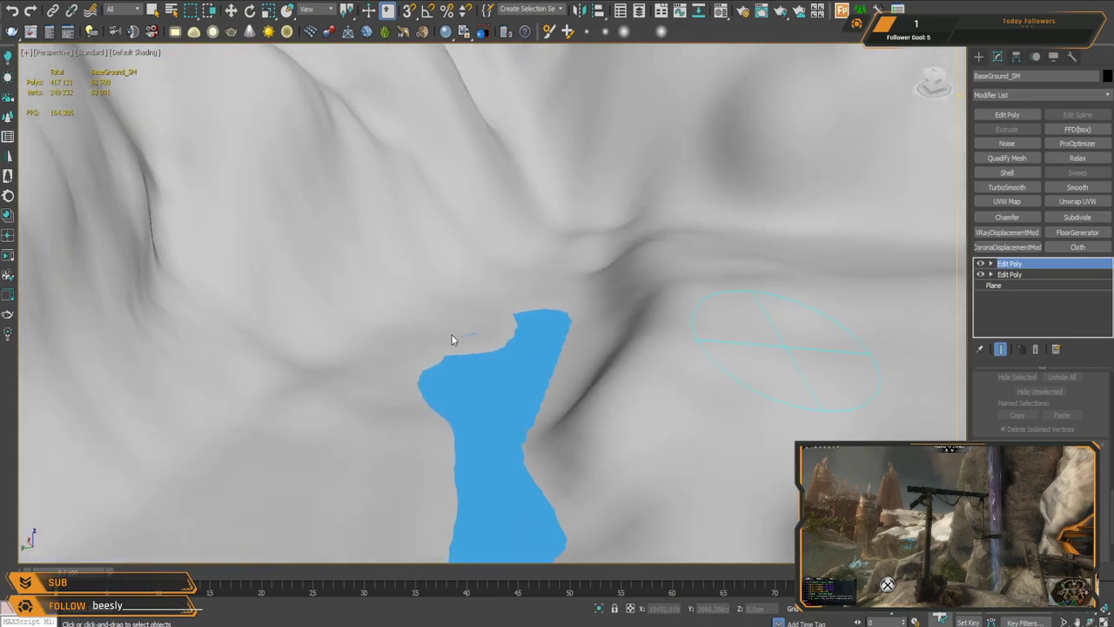
pyautogui.moveTo(577, 348); pyautogui.dragTo(348, 308, button='middle')
pyautogui.press('w')
pyautogui.moveTo(583, 265); pyautogui.dragTo(492, 321, button='middle')
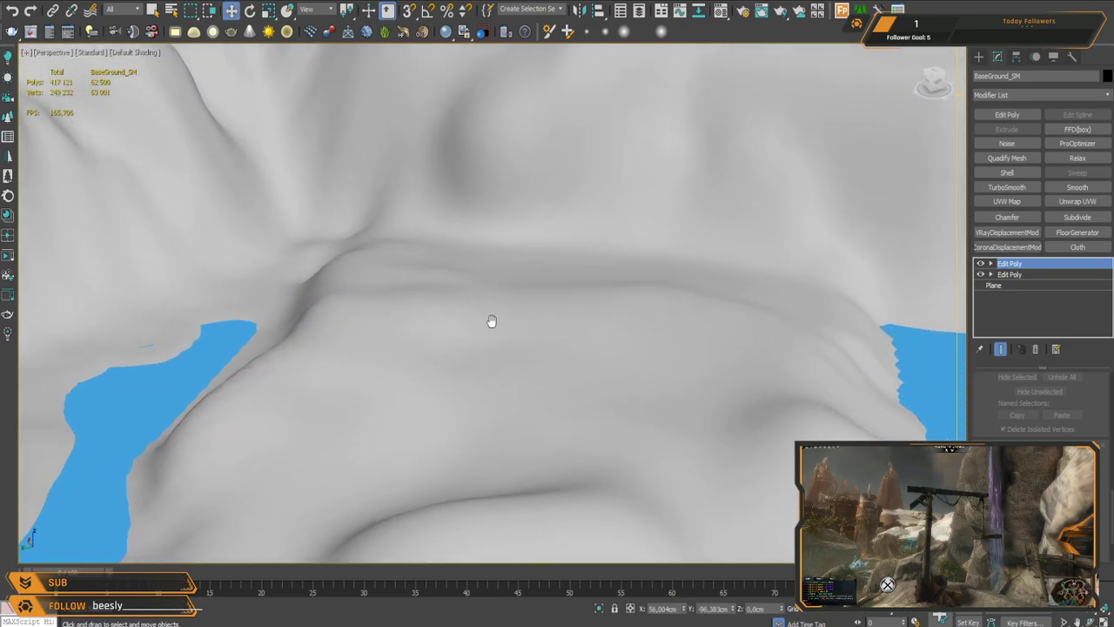
pyautogui.hotkey('ctrl', 's')
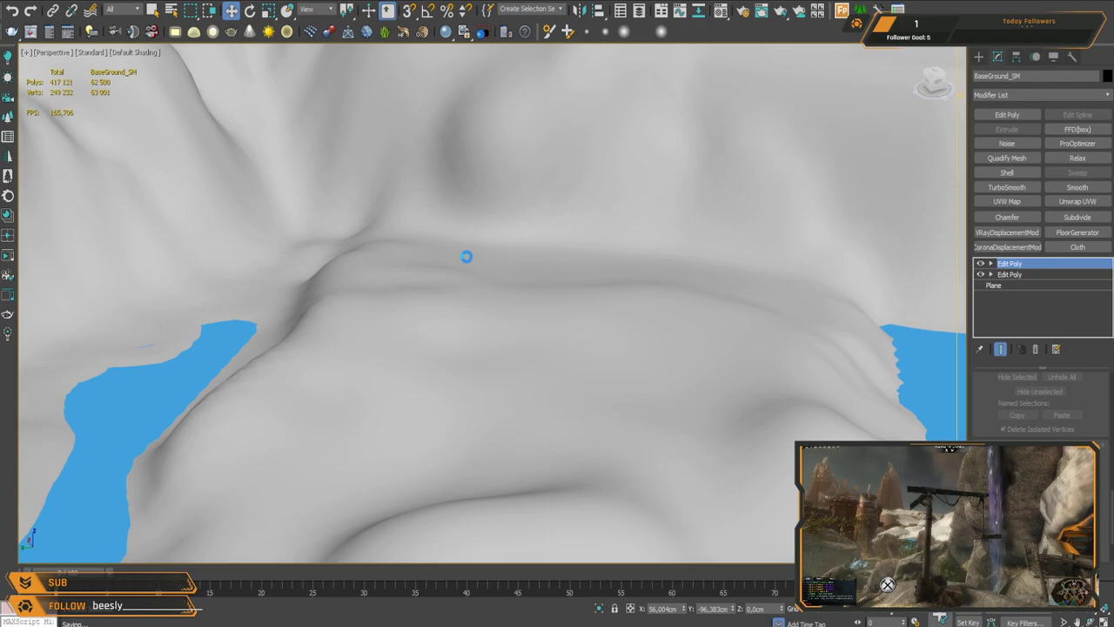
# Step: Examine the ground between the river's upper end and the small pool below the cliffs
pyautogui.keyDown('alt'); pyautogui.moveTo(465, 267); pyautogui.dragTo(514, 279, button='middle'); pyautogui.keyUp('alt')
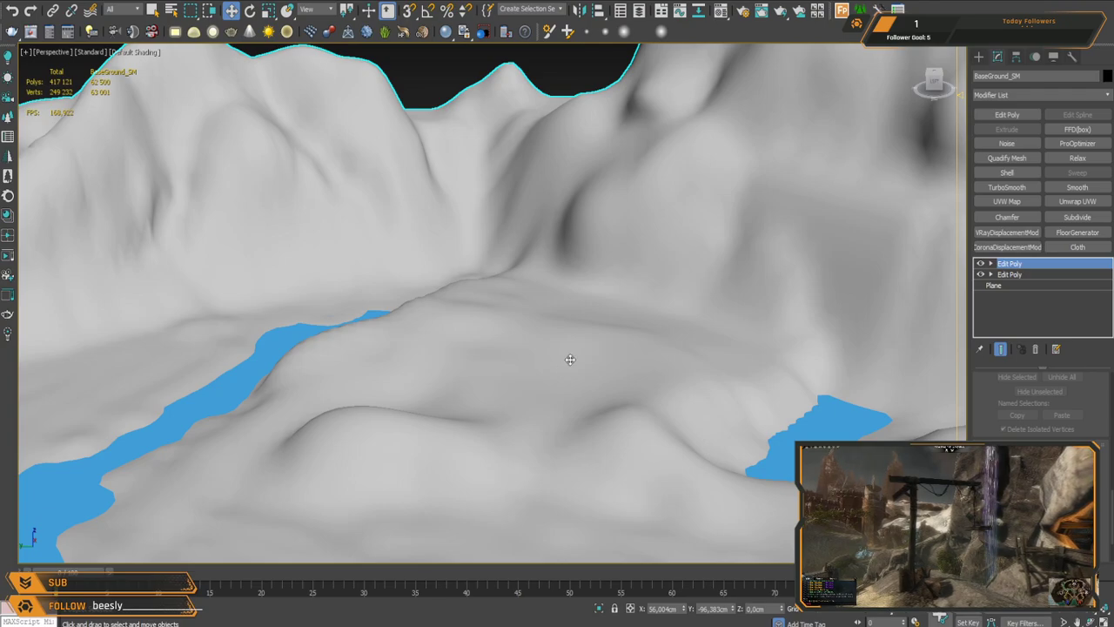
pyautogui.scroll(-3, 526, 407)
pyautogui.moveTo(525, 406); pyautogui.dragTo(495, 308, button='middle')
pyautogui.scroll(-5, 629, 366)
pyautogui.scroll(5, 565, 353)
pyautogui.scroll(-2, 530, 310)
pyautogui.scroll(-3, 495, 308)
pyautogui.moveTo(565, 301); pyautogui.dragTo(503, 403, button='middle')
pyautogui.scroll(-3, 500, 298)
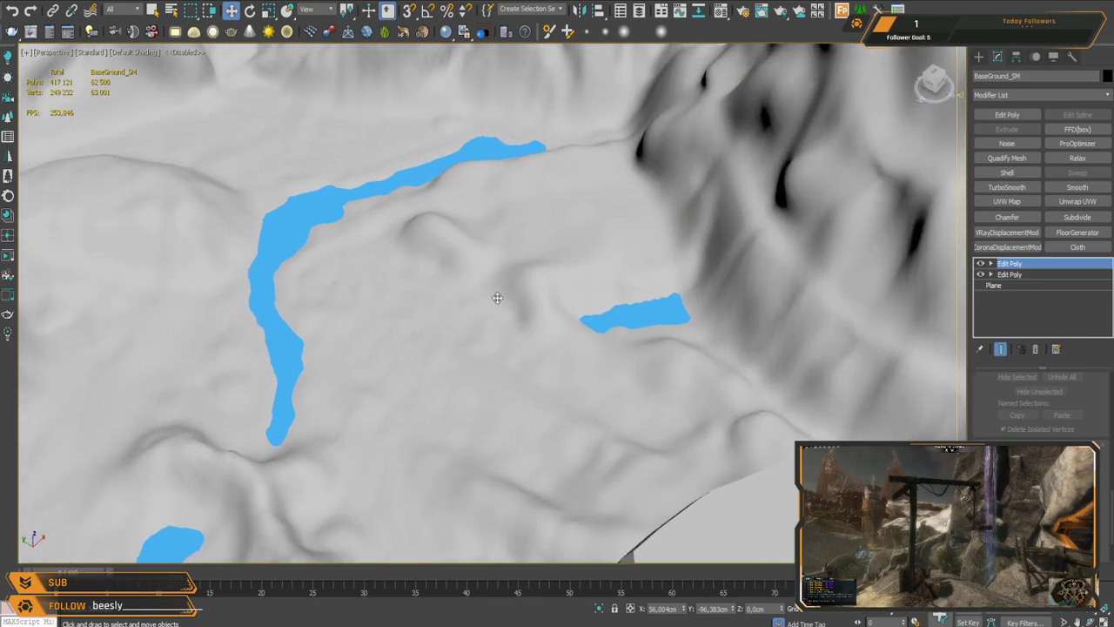
# Step: Create a narrow cylinder about 112.6 cm in radius and 464.5 cm high on the ground beside the river's upper end
pyautogui.scroll(5, 500, 308)
pyautogui.moveTo(531, 235); pyautogui.dragTo(538, 336, button='middle')
pyautogui.click(979, 57)
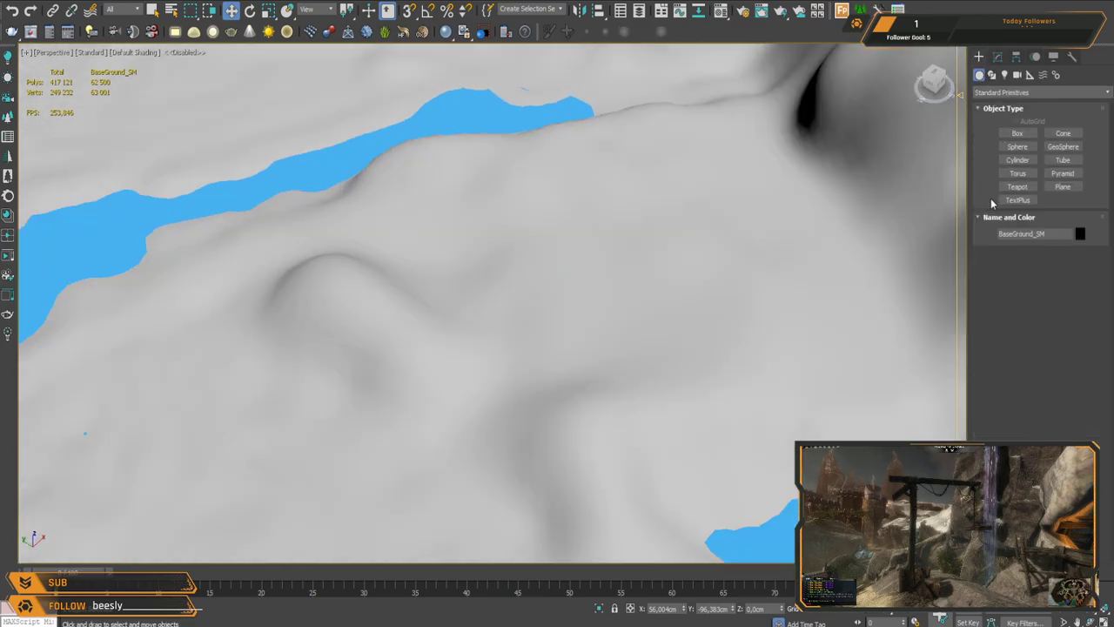
pyautogui.click(1023, 161)
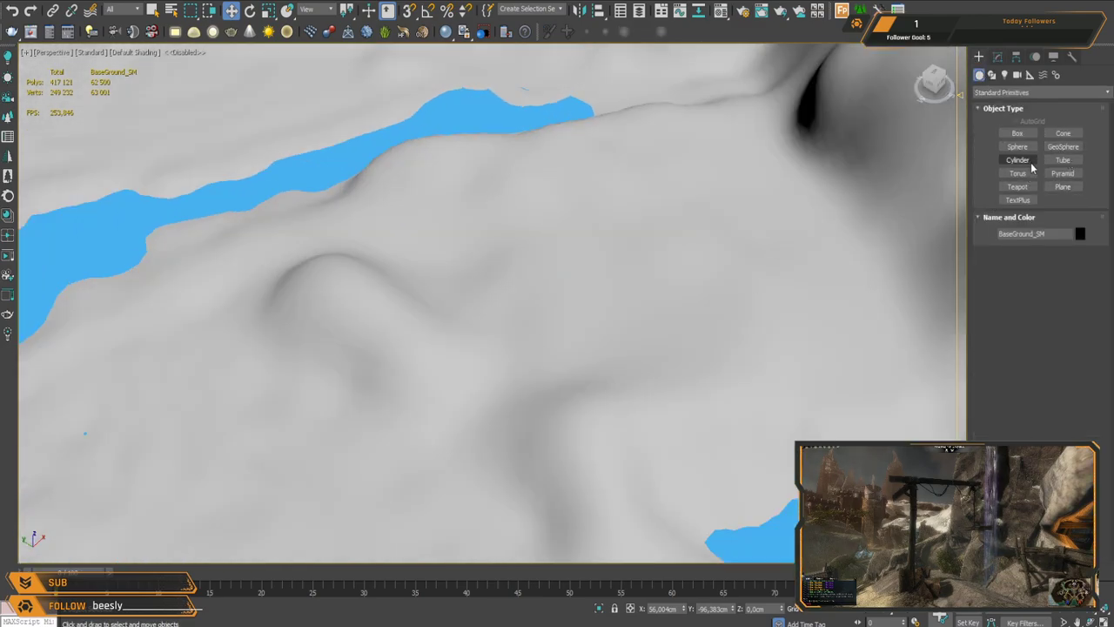
pyautogui.scroll(-3, 513, 250)
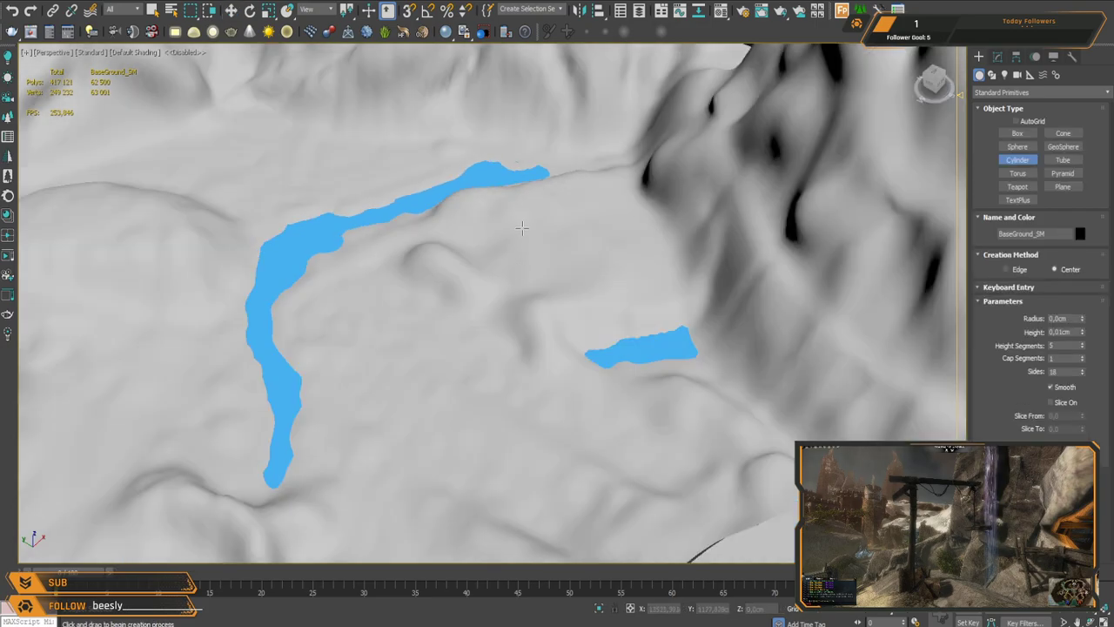
pyautogui.moveTo(522, 228); pyautogui.dragTo(514, 261, button='middle')
pyautogui.press('t')
pyautogui.scroll(-5, 515, 261)
pyautogui.scroll(6, 718, 477)
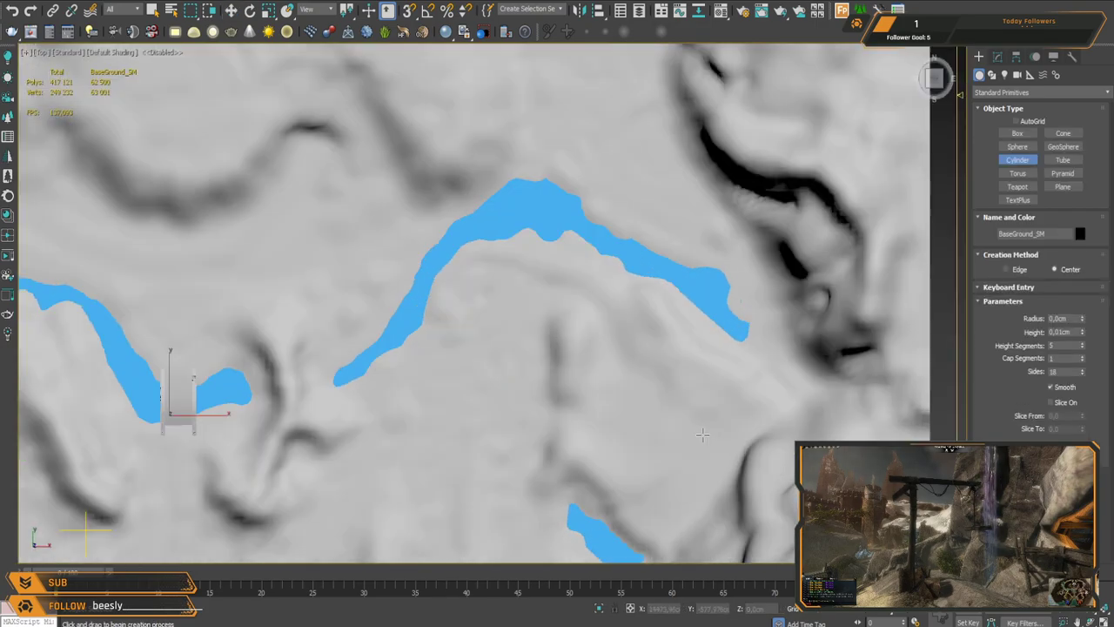
pyautogui.scroll(5, 703, 434)
pyautogui.press('F3')
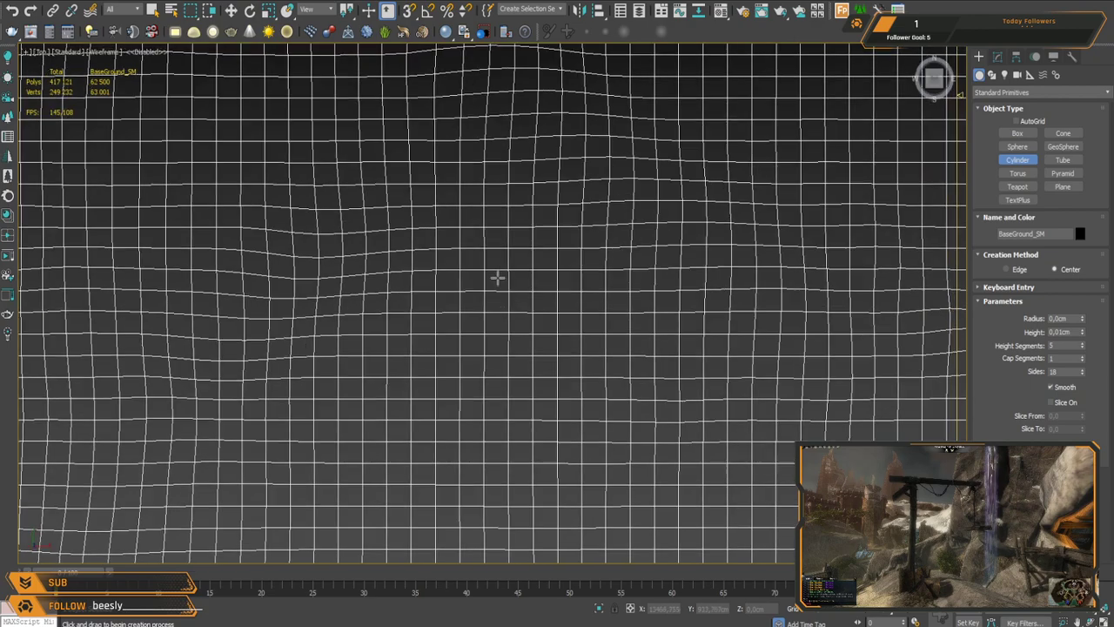
pyautogui.moveTo(497, 278); pyautogui.dragTo(513, 278)
# Step: Raise the new cylinder along Z until it stands on the terrain surface beside the river's upper end
pyautogui.press('w')
pyautogui.press('p')
pyautogui.keyDown('alt'); pyautogui.moveTo(541, 370); pyautogui.dragTo(557, 314, button='middle'); pyautogui.keyUp('alt')
pyautogui.moveTo(525, 288); pyautogui.dragTo(527, 199)
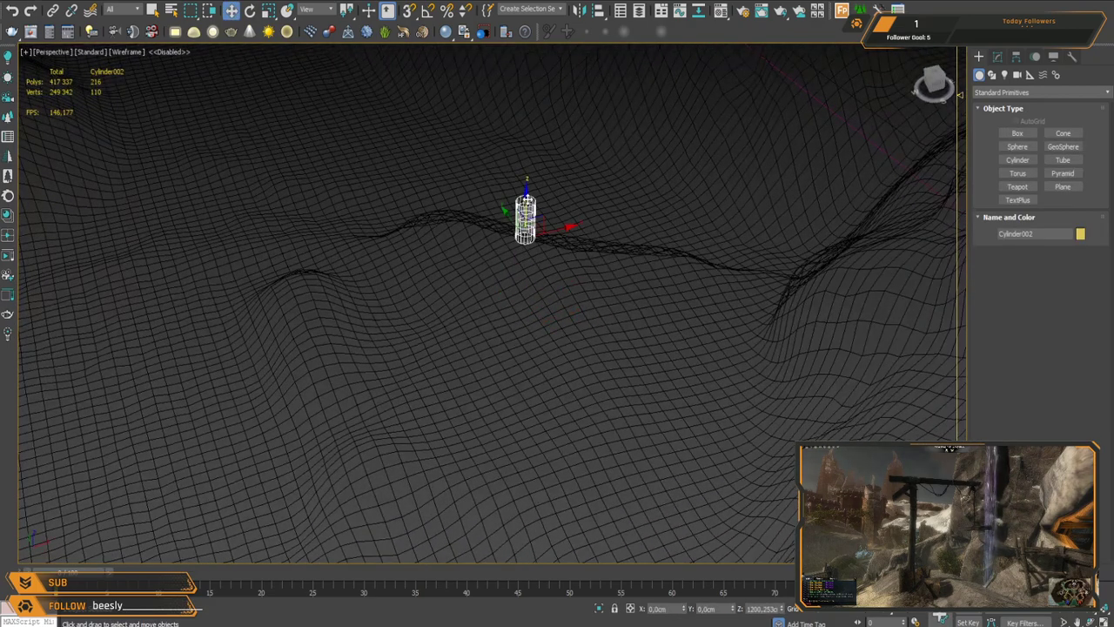
pyautogui.press('F3')
pyautogui.scroll(6, 552, 296)
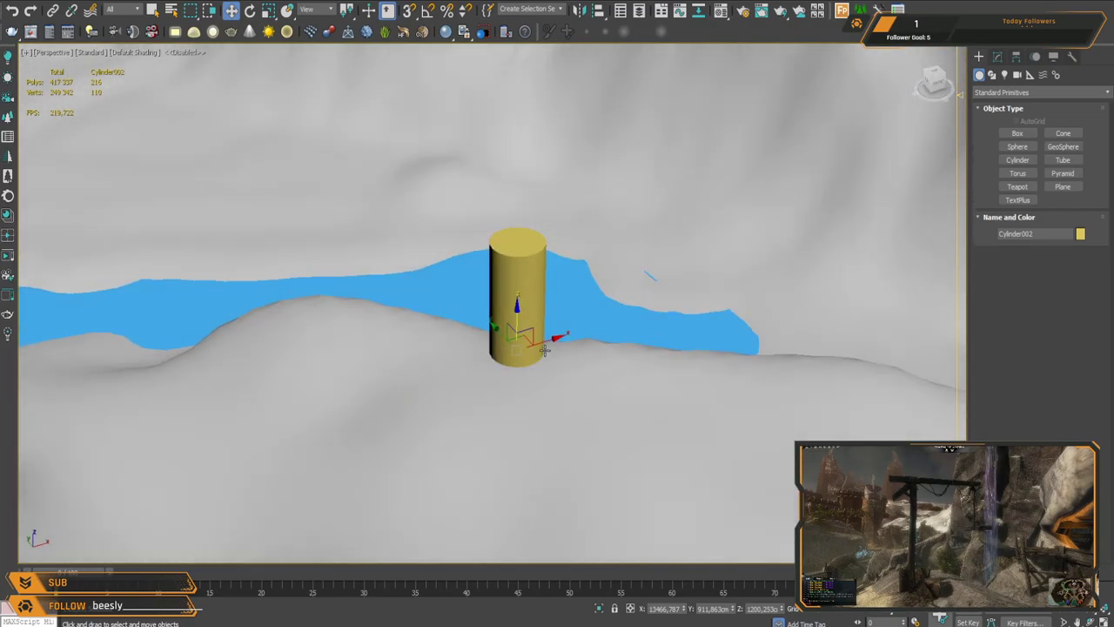
pyautogui.moveTo(544, 349); pyautogui.dragTo(544, 275, button='middle')
# Step: Isolate the cylinder, display its edged faces and raise its number of sides by two
pyautogui.hotkey('alt', 'q')
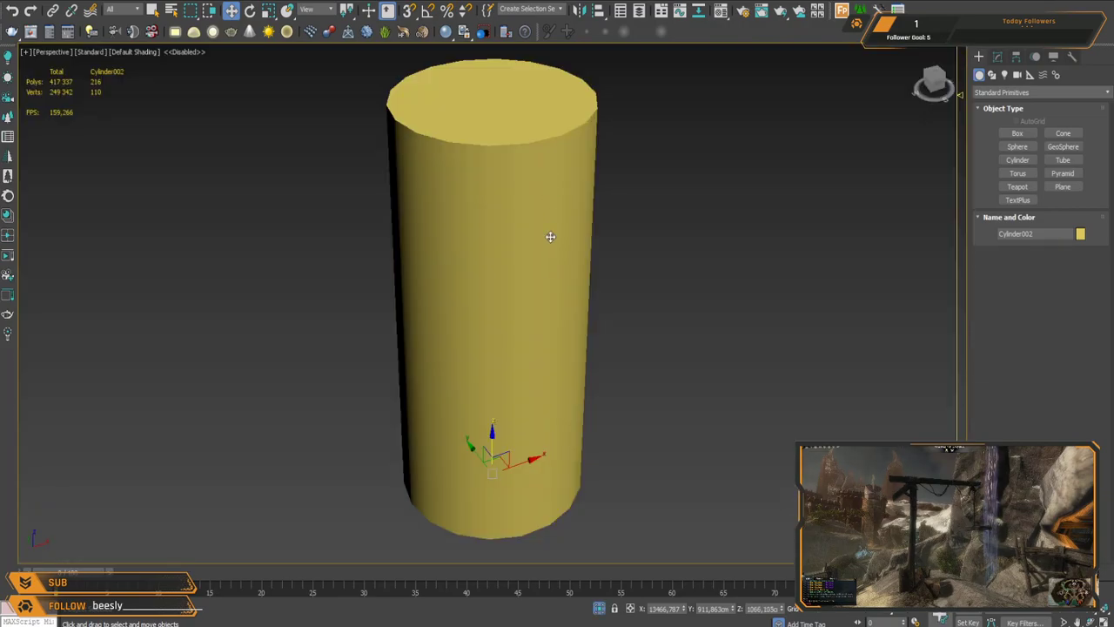
pyautogui.scroll(-5, 552, 216)
pyautogui.click(995, 60)
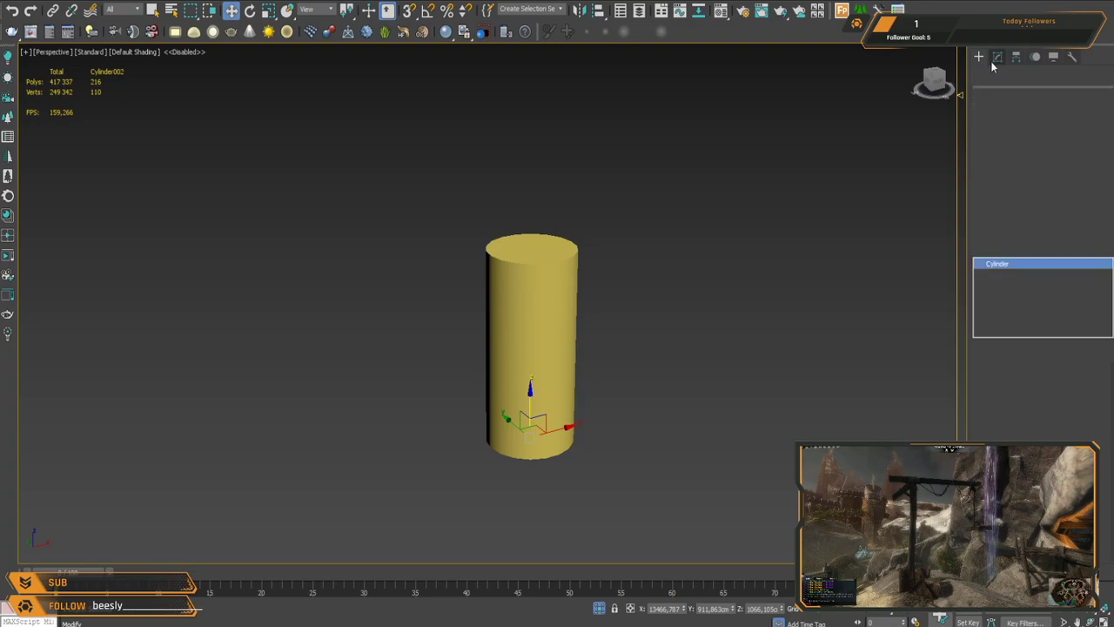
pyautogui.moveTo(734, 267); pyautogui.dragTo(718, 285, button='middle')
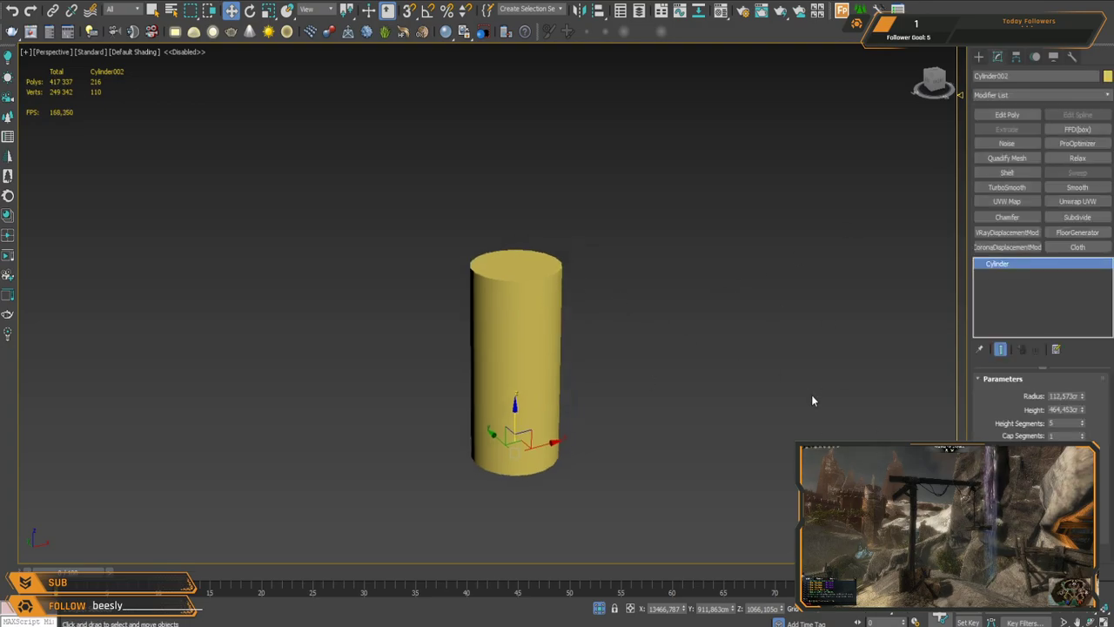
pyautogui.press('F4')
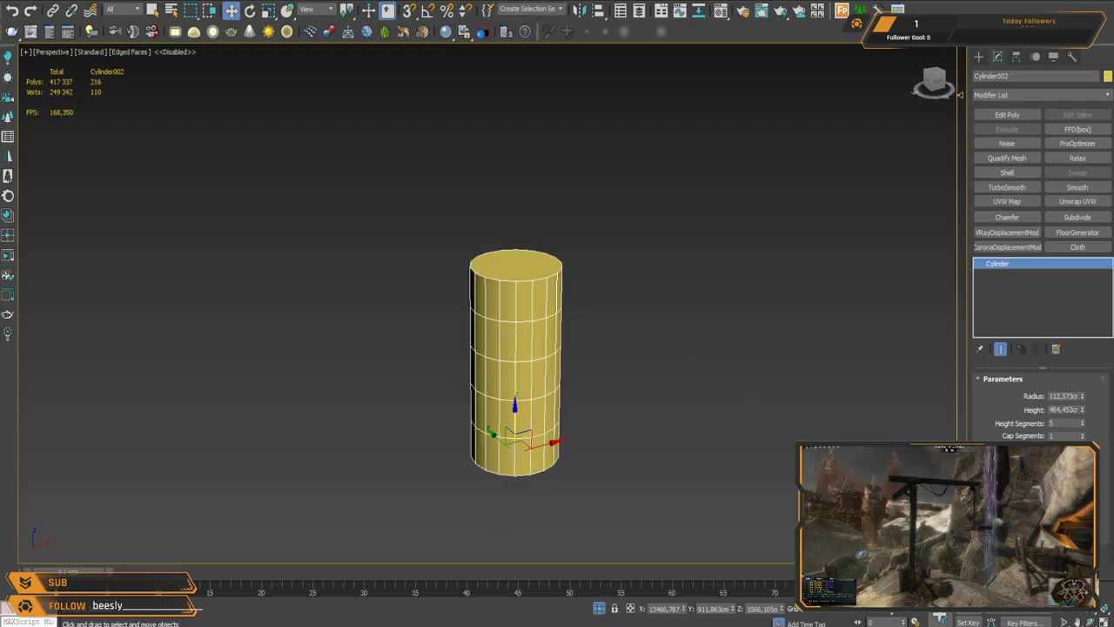
pyautogui.moveTo(570, 375)
pyautogui.keyDown('alt'); pyautogui.mouseDown(button='middle')
pyautogui.moveTo(589, 338)
pyautogui.moveTo(555, 363)
pyautogui.moveTo(577, 413)
pyautogui.moveTo(613, 407)
pyautogui.moveTo(631, 310)
pyautogui.mouseUp(button='middle'); pyautogui.keyUp('alt')
pyautogui.doubleClick(1082, 447)
# Step: Add an Edit Poly modifier to the cylinder and move its upper vertex rings up to stretch it into a tall column
pyautogui.moveTo(630, 310); pyautogui.dragTo(592, 349, button='middle')
pyautogui.scroll(-3, 585, 311)
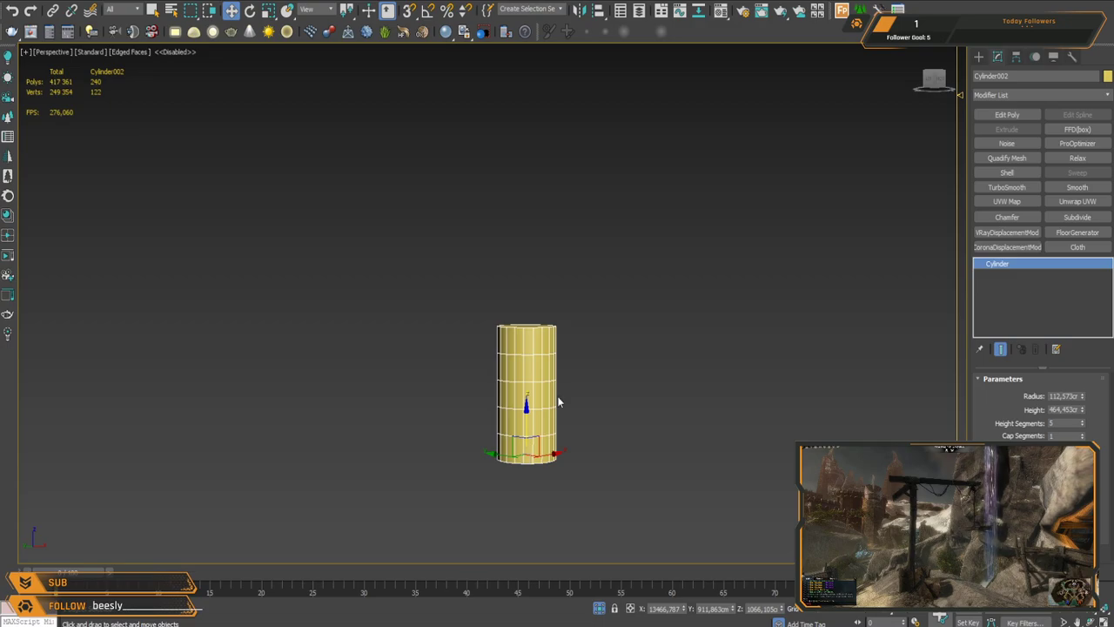
pyautogui.moveTo(545, 418); pyautogui.dragTo(543, 432, button='middle')
pyautogui.moveTo(708, 318); pyautogui.dragTo(682, 336, button='middle')
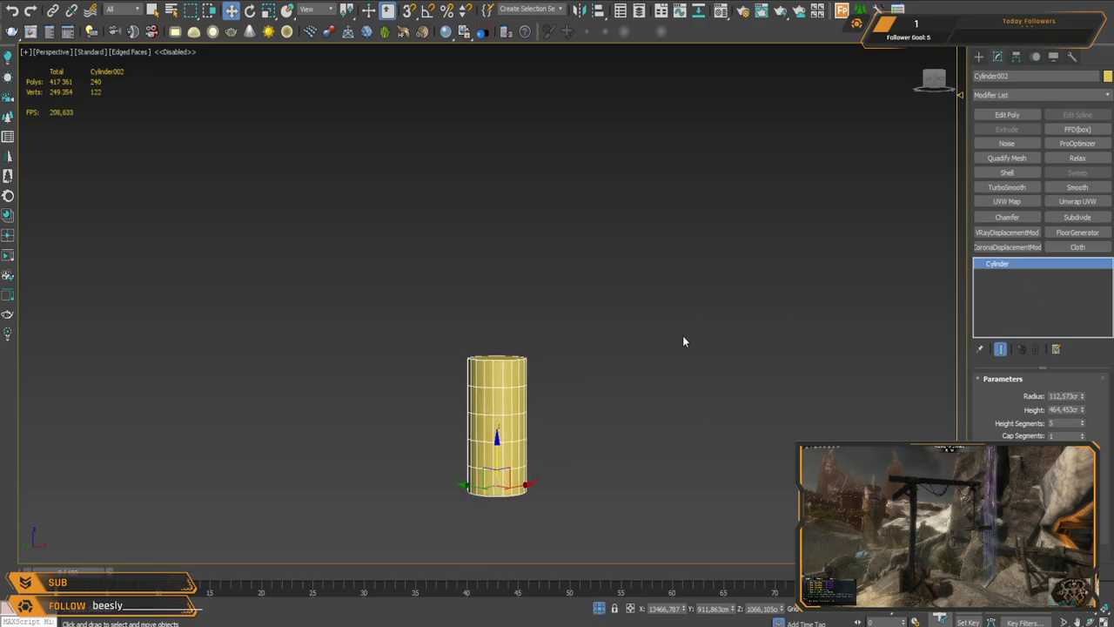
pyautogui.click(1006, 114)
pyautogui.moveTo(607, 426); pyautogui.dragTo(607, 426)
pyautogui.scroll(-5, 582, 404)
pyautogui.moveTo(599, 360); pyautogui.dragTo(591, 376, button='middle')
pyautogui.moveTo(538, 363); pyautogui.dragTo(598, 250)
pyautogui.press('1')
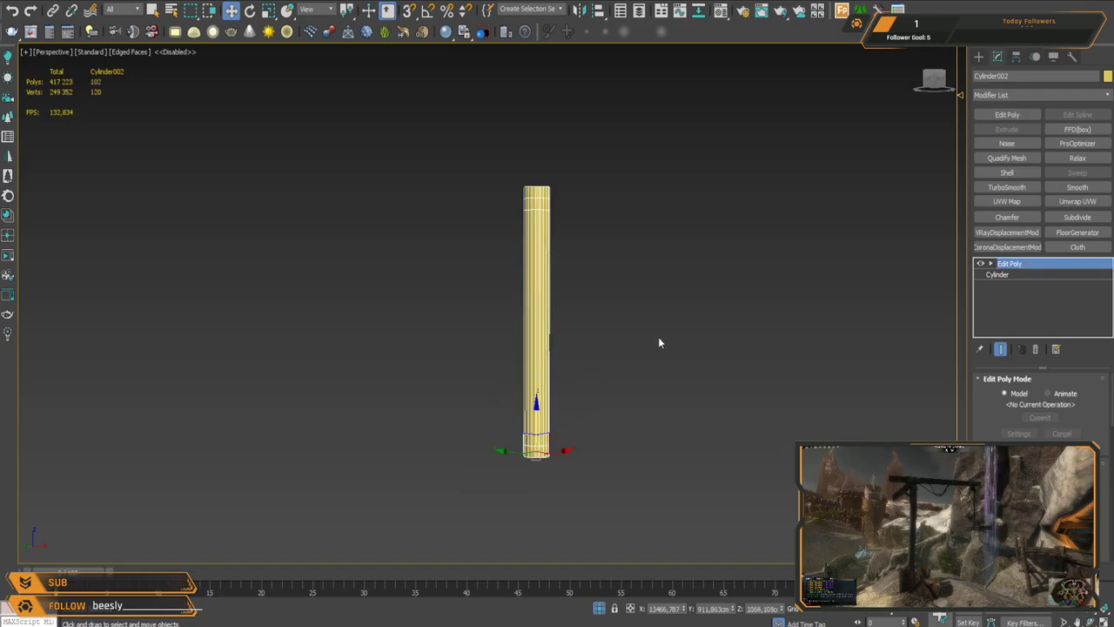
# Step: Exit isolation and sink the column into the ridge beside the river at X 13637.528, Y 1002.613 and Z 531.294 cm
pyautogui.hotkey('alt', 'q')
pyautogui.scroll(-7, 514, 315)
pyautogui.scroll(3, 541, 295)
pyautogui.keyDown('alt'); pyautogui.moveTo(514, 363); pyautogui.dragTo(522, 347, button='middle'); pyautogui.keyUp('alt')
pyautogui.scroll(2, 523, 346)
pyautogui.moveTo(519, 287); pyautogui.dragTo(524, 366)
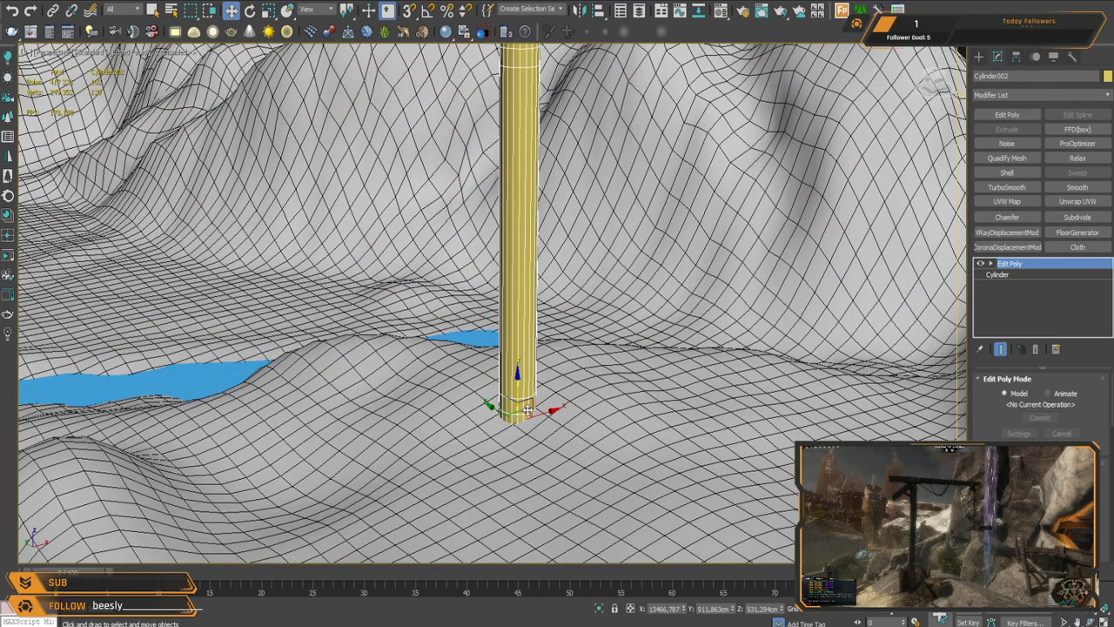
pyautogui.scroll(-10, 527, 409)
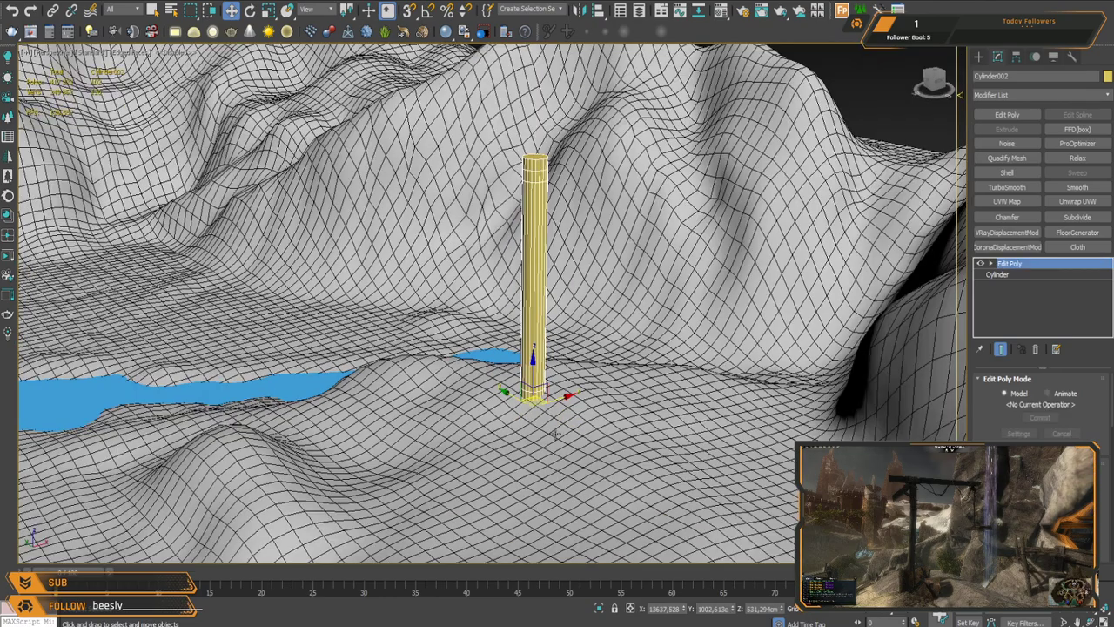
pyautogui.scroll(10, 561, 422)
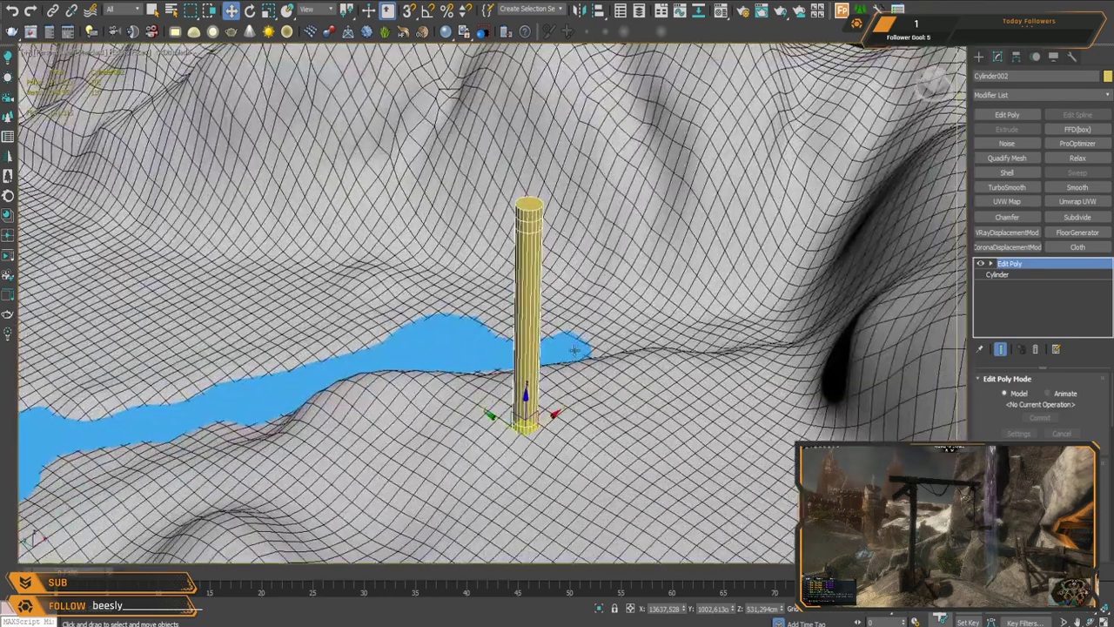
# Step: Scale the column down to about 53.3% in X and Y, keeping its full height
pyautogui.press('r')
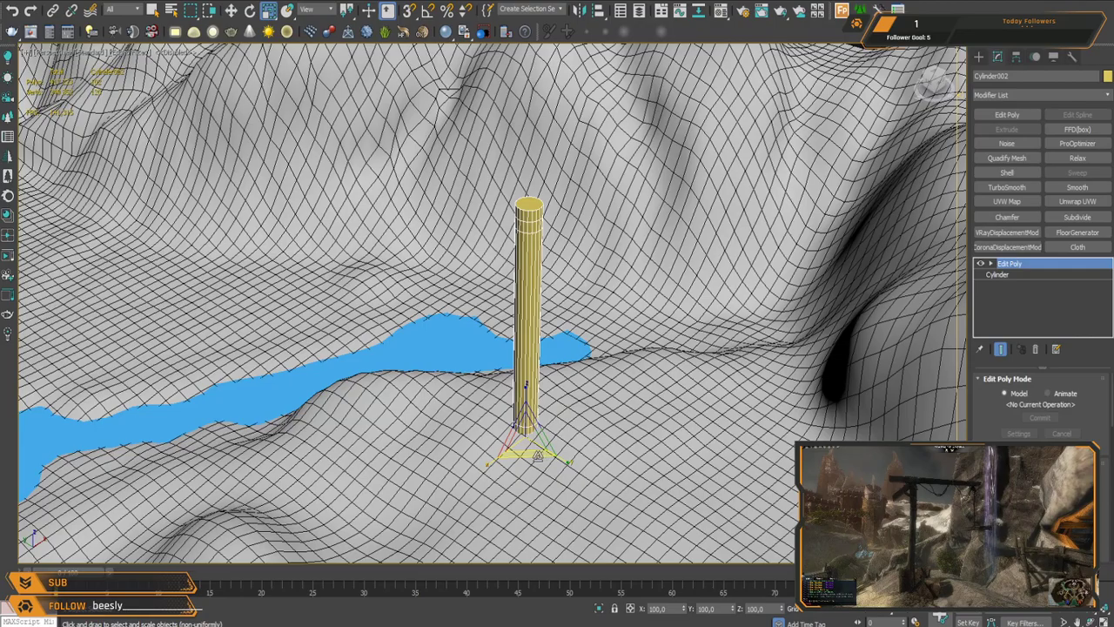
pyautogui.moveTo(536, 448); pyautogui.dragTo(535, 422)
pyautogui.keyDown('alt'); pyautogui.moveTo(534, 421); pyautogui.dragTo(578, 439, button='middle'); pyautogui.keyUp('alt')
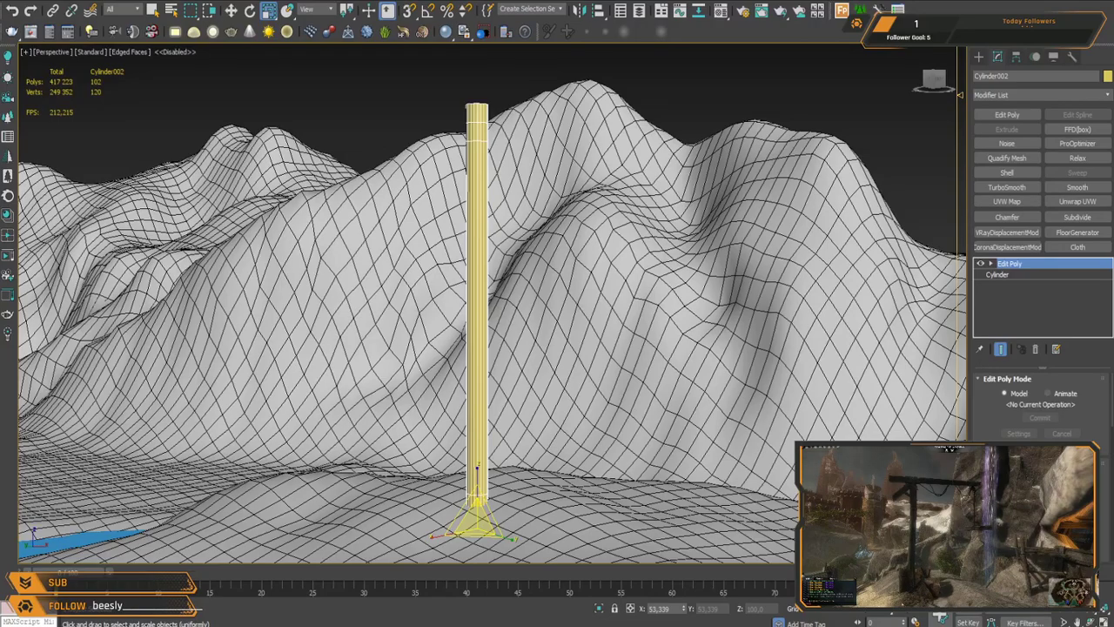
pyautogui.keyDown('alt'); pyautogui.moveTo(527, 398); pyautogui.dragTo(535, 412, button='middle'); pyautogui.keyUp('alt')
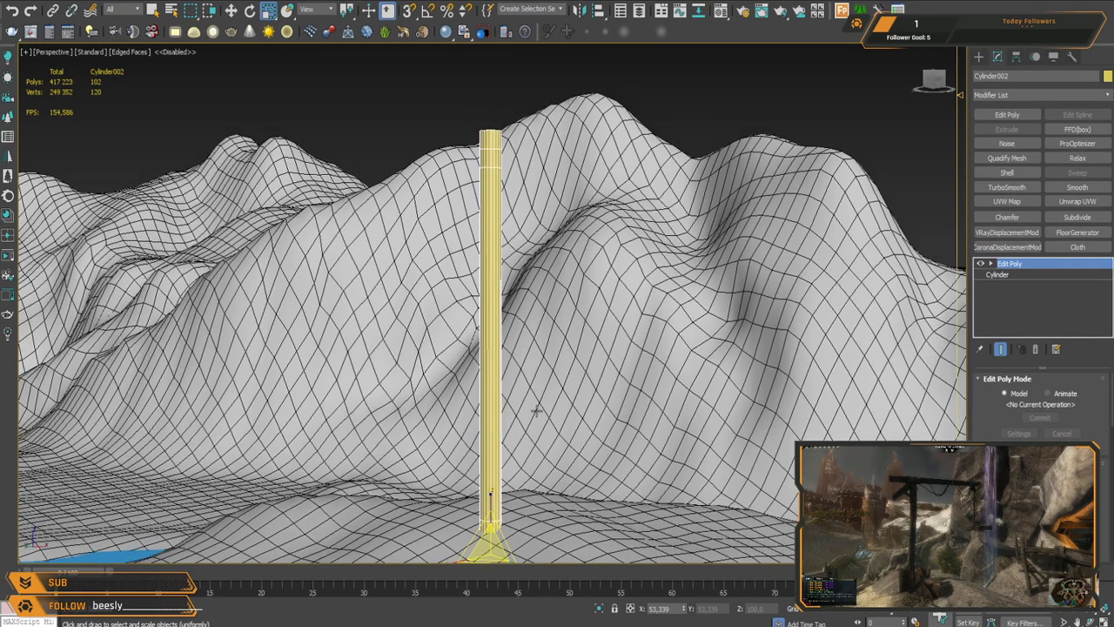
# Step: Move the column's two lower inner vertex rings up along Z towards the middle of its height
pyautogui.press('1')
pyautogui.press('F3')
pyautogui.moveTo(486, 455); pyautogui.dragTo(495, 381, button='middle')
pyautogui.moveTo(437, 416); pyautogui.dragTo(514, 492)
pyautogui.press('w')
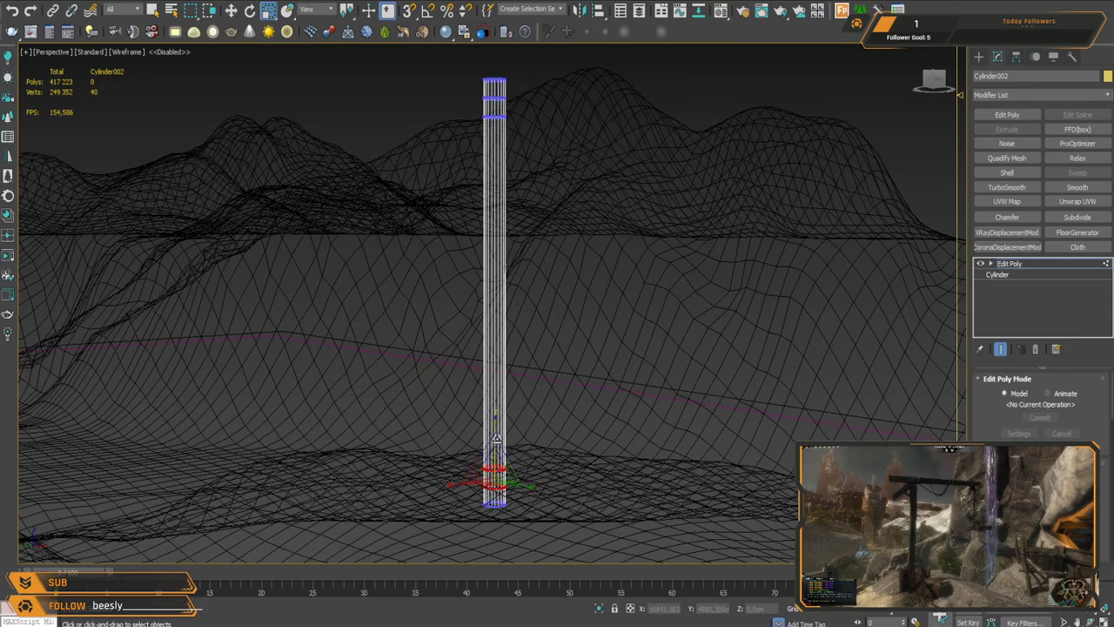
pyautogui.moveTo(494, 428); pyautogui.dragTo(494, 300)
pyautogui.press('F3')
pyautogui.scroll(3, 529, 292)
pyautogui.moveTo(529, 292)
pyautogui.mouseDown(button='middle')
pyautogui.moveTo(530, 313)
pyautogui.moveTo(518, 308)
pyautogui.mouseUp(button='middle')
pyautogui.scroll(-3, 529, 312)
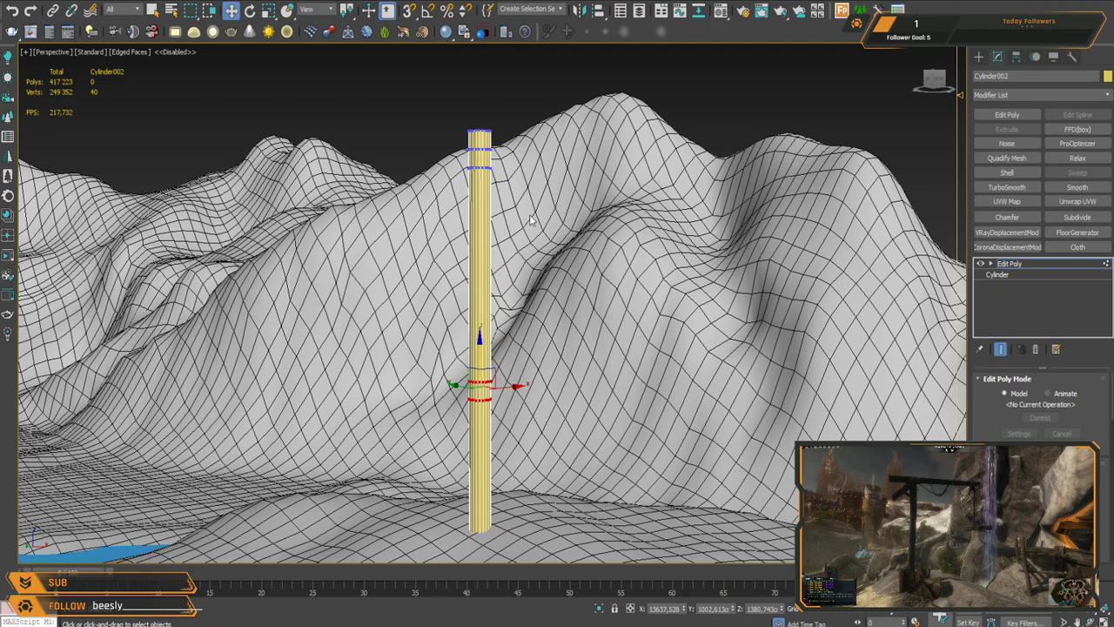
# Step: Offset the column's upper vertex rings slightly along X to start a bend near its top
pyautogui.moveTo(419, 225); pyautogui.dragTo(478, 149)
pyautogui.moveTo(508, 187); pyautogui.dragTo(511, 187)
pyautogui.moveTo(427, 257); pyautogui.dragTo(512, 181)
pyautogui.keyDown('alt'); pyautogui.moveTo(523, 277); pyautogui.dragTo(532, 247, button='middle'); pyautogui.keyUp('alt')
pyautogui.keyDown('alt'); pyautogui.moveTo(470, 188); pyautogui.dragTo(531, 230, button='middle'); pyautogui.keyUp('alt')
pyautogui.moveTo(531, 230); pyautogui.dragTo(531, 230)
# Step: Raise the column's middle vertex rings to spread them along its height and nudge them along X for a slight curve
pyautogui.moveTo(449, 383); pyautogui.dragTo(530, 413)
pyautogui.moveTo(493, 358); pyautogui.dragTo(493, 338)
pyautogui.moveTo(415, 321); pyautogui.dragTo(510, 373)
pyautogui.moveTo(492, 331); pyautogui.dragTo(492, 292)
pyautogui.moveTo(528, 329); pyautogui.dragTo(530, 329)
pyautogui.moveTo(461, 371); pyautogui.dragTo(533, 436)
pyautogui.moveTo(458, 306); pyautogui.dragTo(560, 371)
pyautogui.moveTo(526, 330); pyautogui.dragTo(532, 329)
pyautogui.moveTo(432, 214); pyautogui.dragTo(541, 236)
# Step: Connect the vertical edges in the column's upper middle section with a new edge loop and shift it about 7.7 cm along X
pyautogui.press('2')
pyautogui.moveTo(439, 304); pyautogui.dragTo(576, 291)
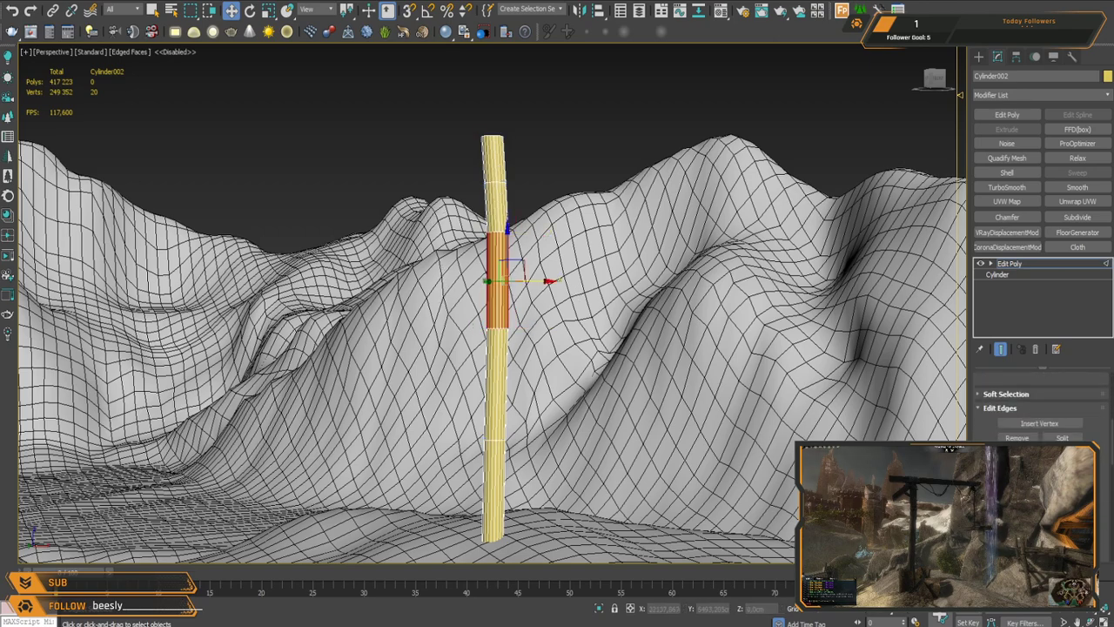
pyautogui.hotkey('ctrl', 'shift', 'e')
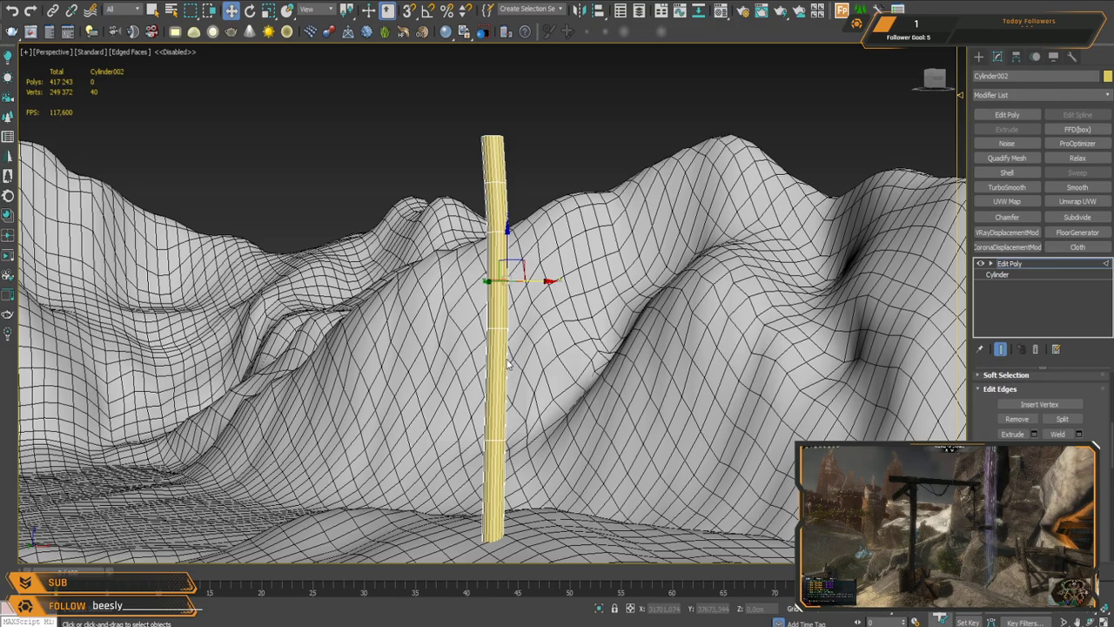
pyautogui.moveTo(526, 281); pyautogui.dragTo(528, 280)
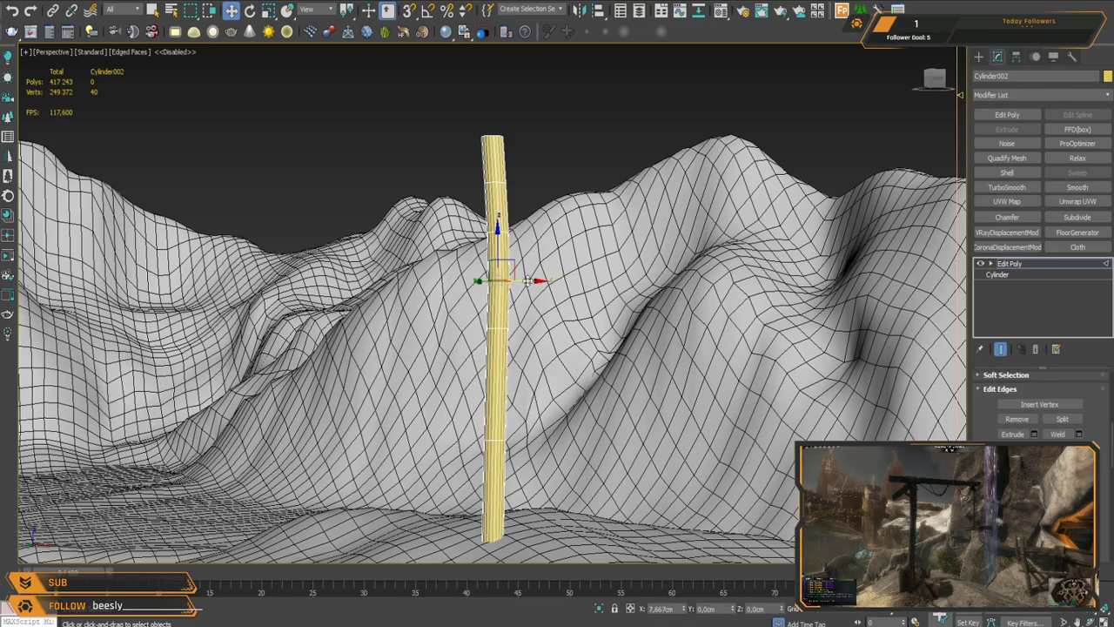
# Step: Nudge the column's top two vertex rings along X and adjust the height of the third ring from the top
pyautogui.keyDown('alt'); pyautogui.moveTo(524, 339); pyautogui.dragTo(463, 146, button='middle'); pyautogui.keyUp('alt')
pyautogui.press('1')
pyautogui.moveTo(435, 105); pyautogui.dragTo(578, 211)
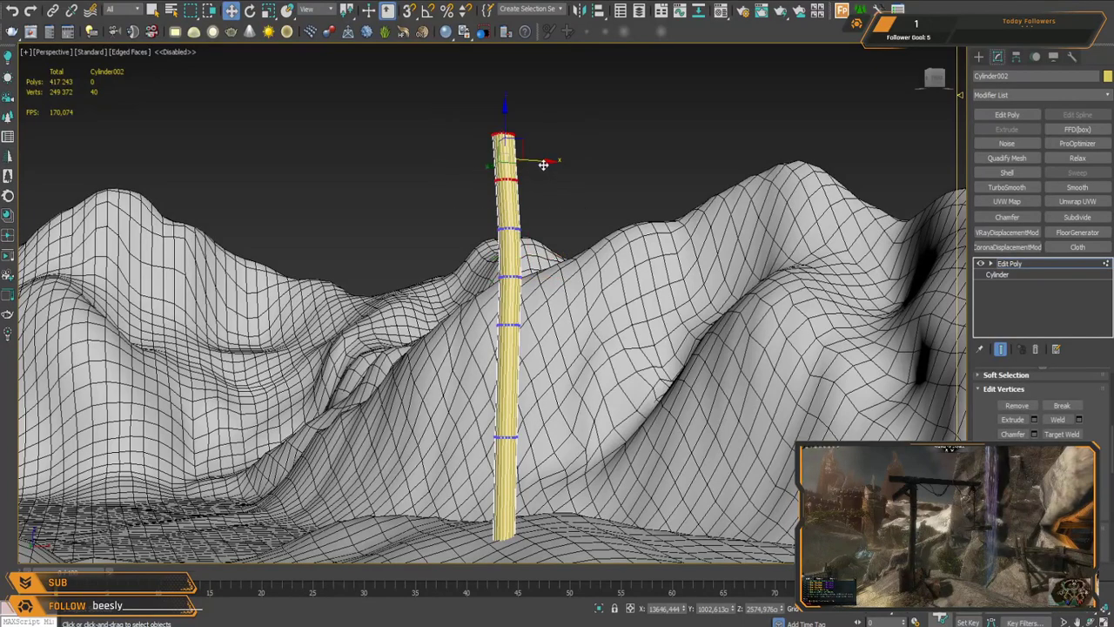
pyautogui.moveTo(543, 162); pyautogui.dragTo(544, 162)
pyautogui.click(579, 252)
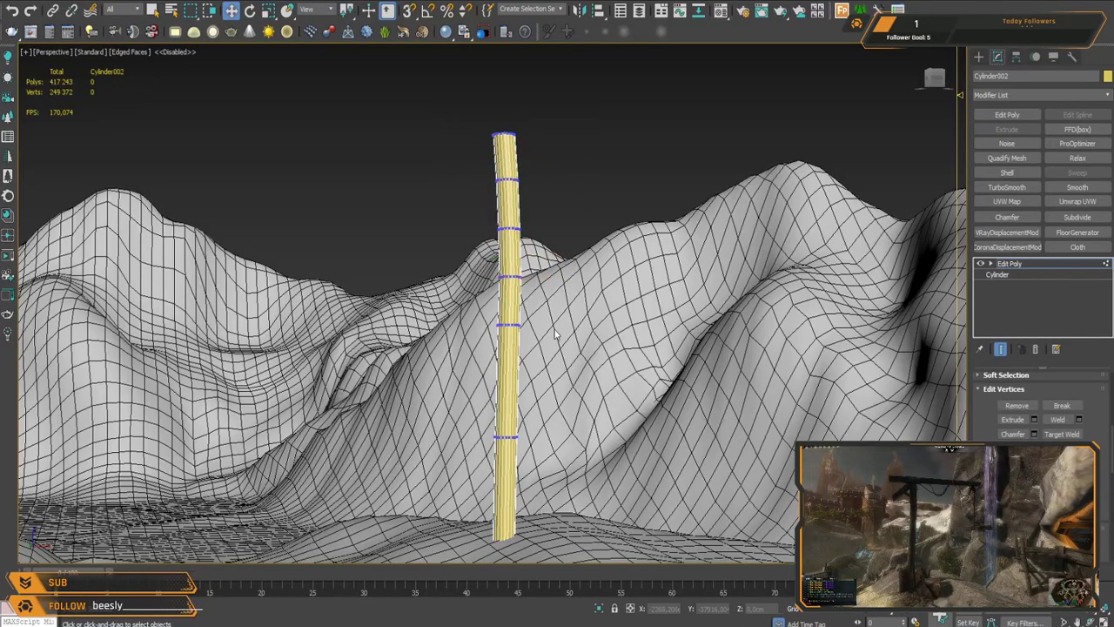
pyautogui.moveTo(555, 330); pyautogui.dragTo(548, 341, button='middle')
pyautogui.moveTo(489, 252); pyautogui.dragTo(502, 208)
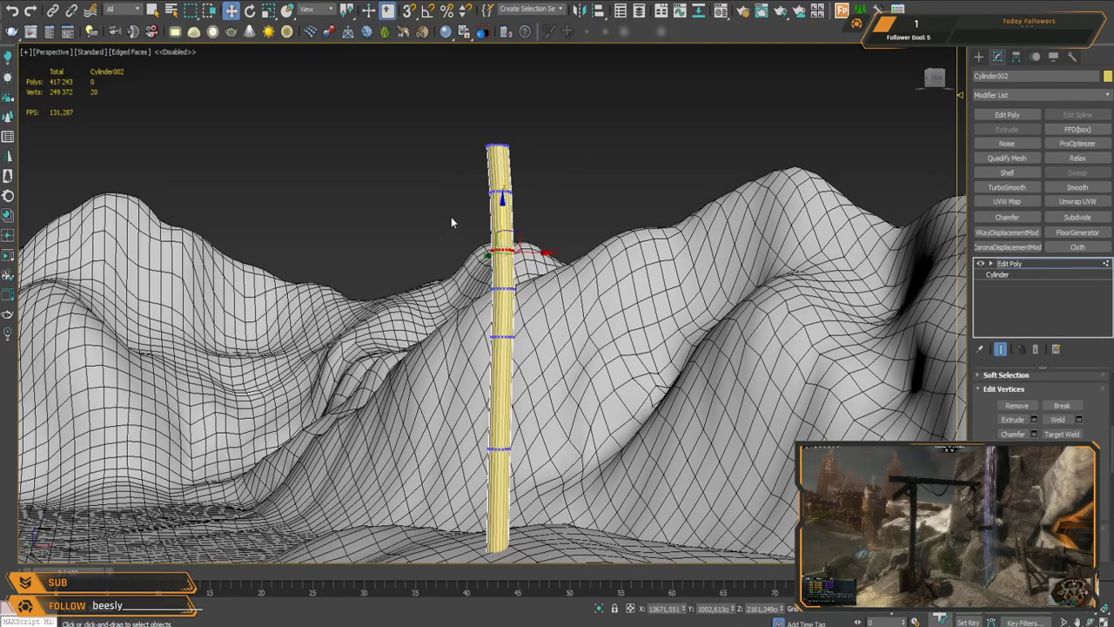
# Step: Add an edge loop to the column between its second and third rings from the top
pyautogui.press('2')
pyautogui.click(1058, 463)
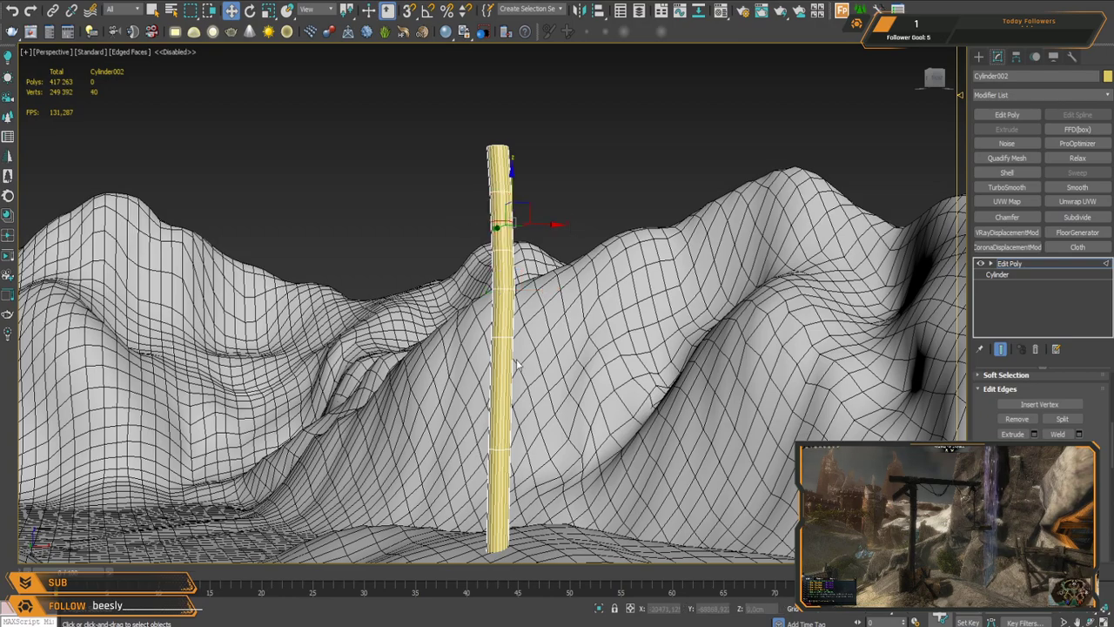
# Step: Nudge the selected upper edge loops of the pole along X to give it a slight bend
pyautogui.moveTo(529, 221); pyautogui.dragTo(532, 222)
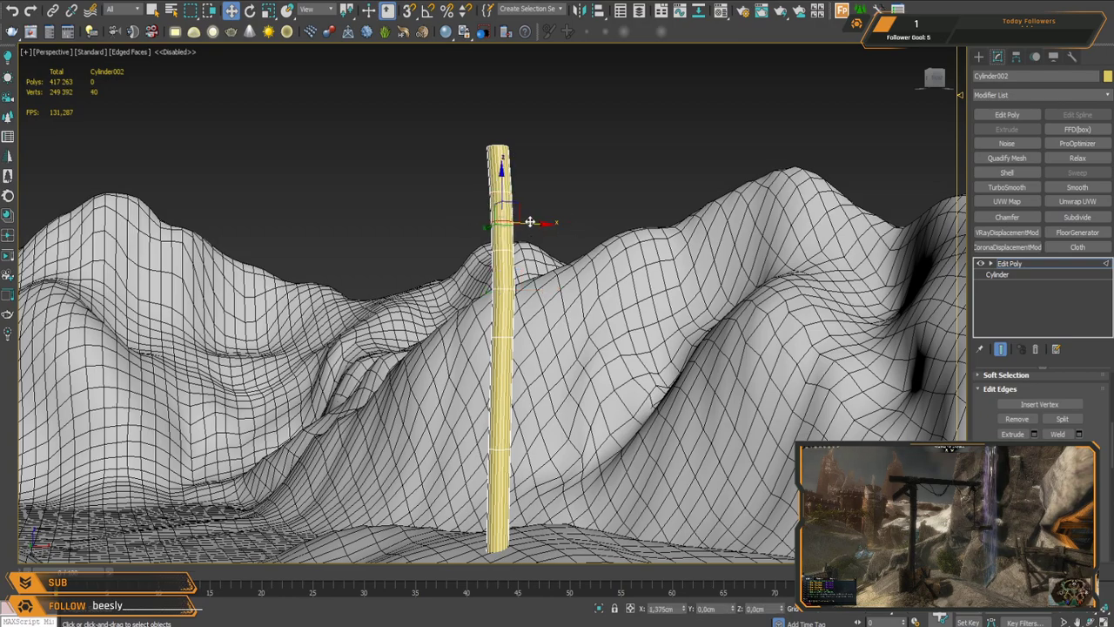
pyautogui.keyDown('alt'); pyautogui.moveTo(538, 261); pyautogui.dragTo(552, 304, button='middle'); pyautogui.keyUp('alt')
pyautogui.scroll(5, 530, 232)
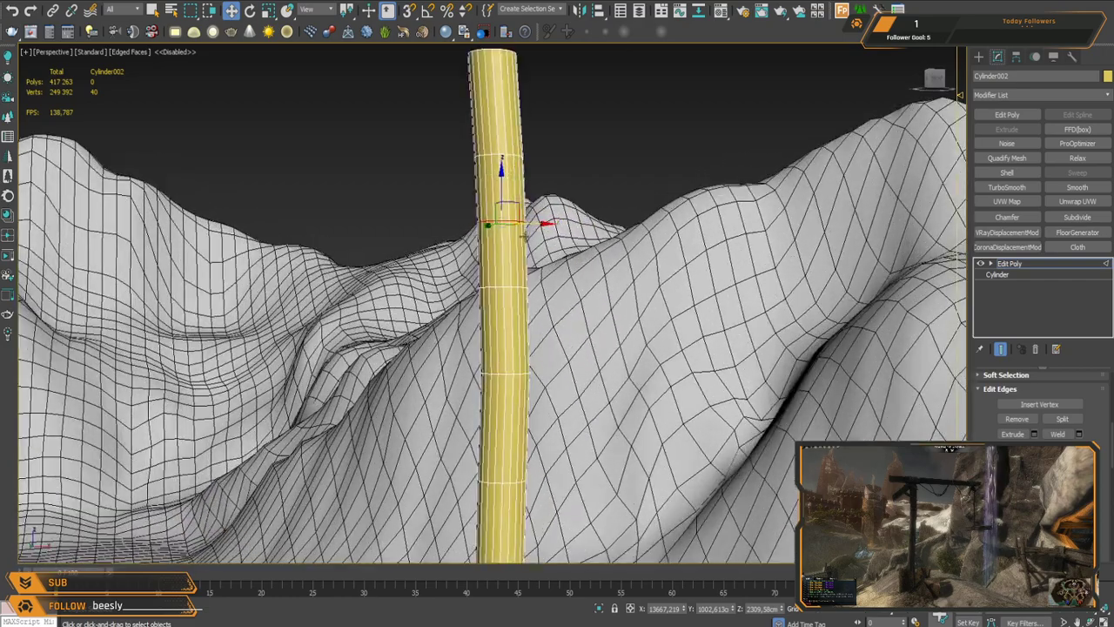
pyautogui.scroll(-5, 529, 264)
pyautogui.scroll(3, 540, 263)
pyautogui.scroll(1, 488, 269)
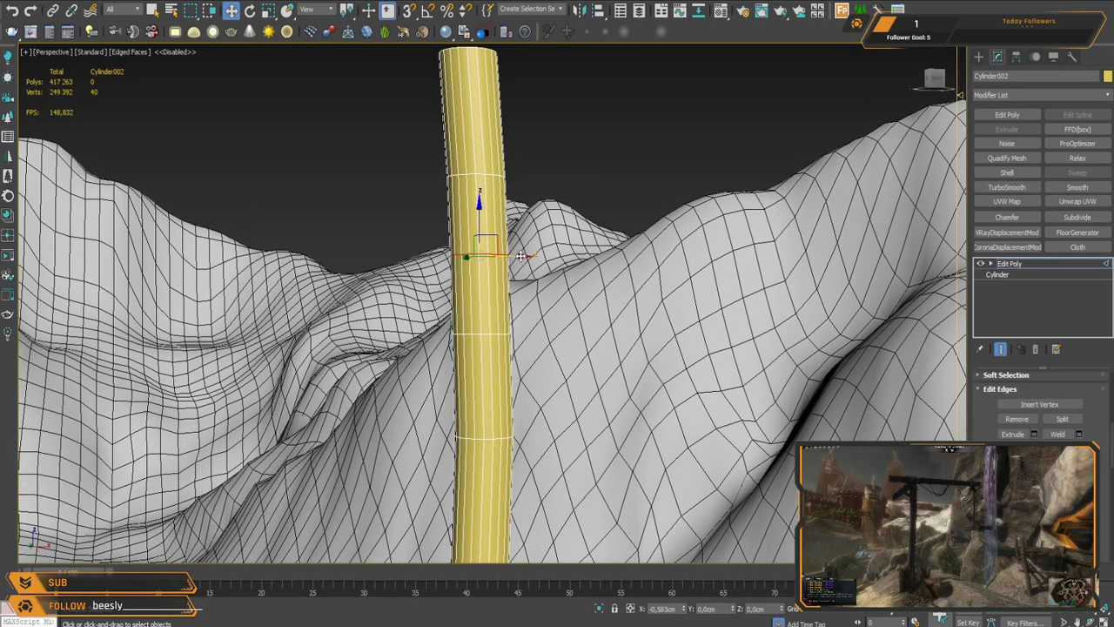
pyautogui.scroll(-3, 522, 270)
pyautogui.scroll(4, 528, 283)
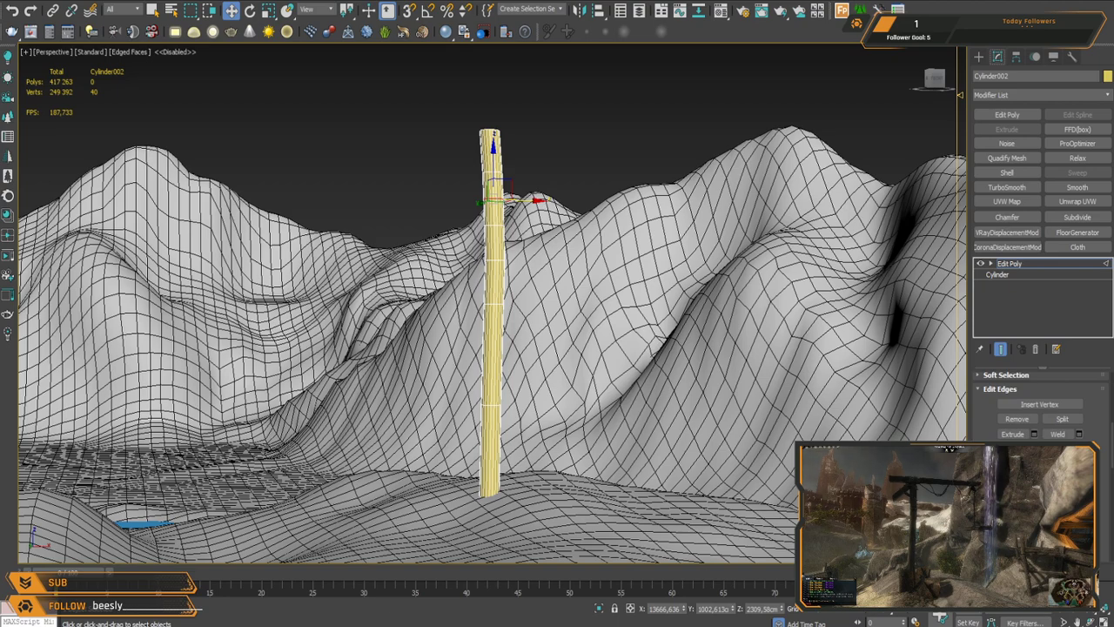
# Step: Return from edge editing to the whole object and scale the pole thinner in its horizontal plane
pyautogui.keyDown('alt'); pyautogui.moveTo(463, 260); pyautogui.dragTo(510, 364, button='middle'); pyautogui.keyUp('alt')
pyautogui.press('r')
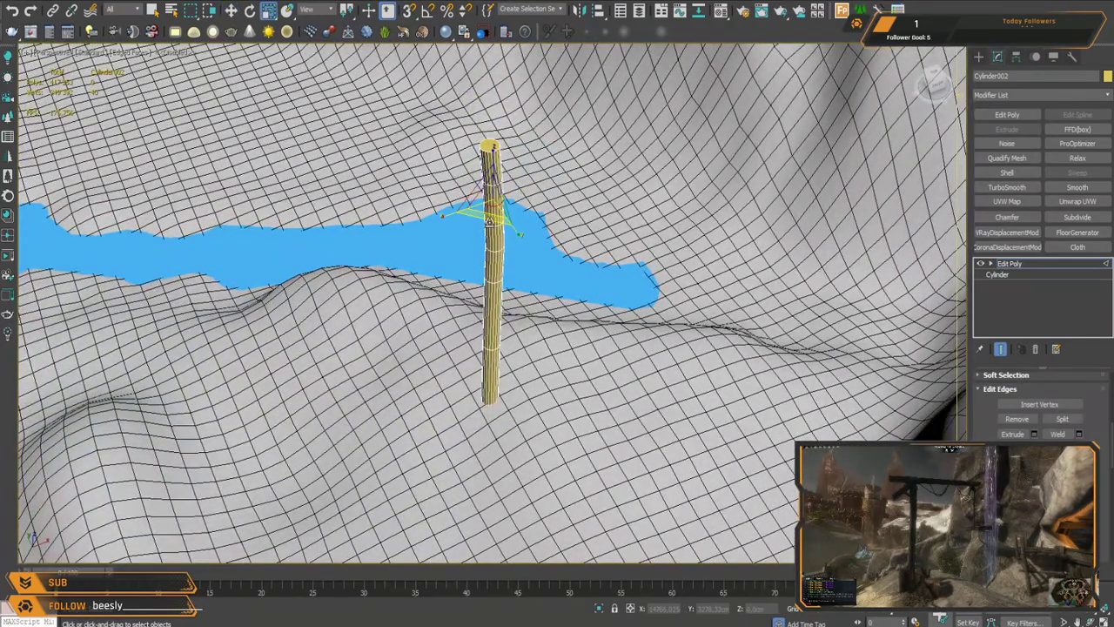
pyautogui.click(1035, 269)
pyautogui.moveTo(496, 427); pyautogui.dragTo(497, 430)
pyautogui.keyDown('alt'); pyautogui.moveTo(494, 418); pyautogui.dragTo(514, 187, button='middle'); pyautogui.keyUp('alt')
pyautogui.moveTo(514, 183); pyautogui.dragTo(505, 252, button='middle')
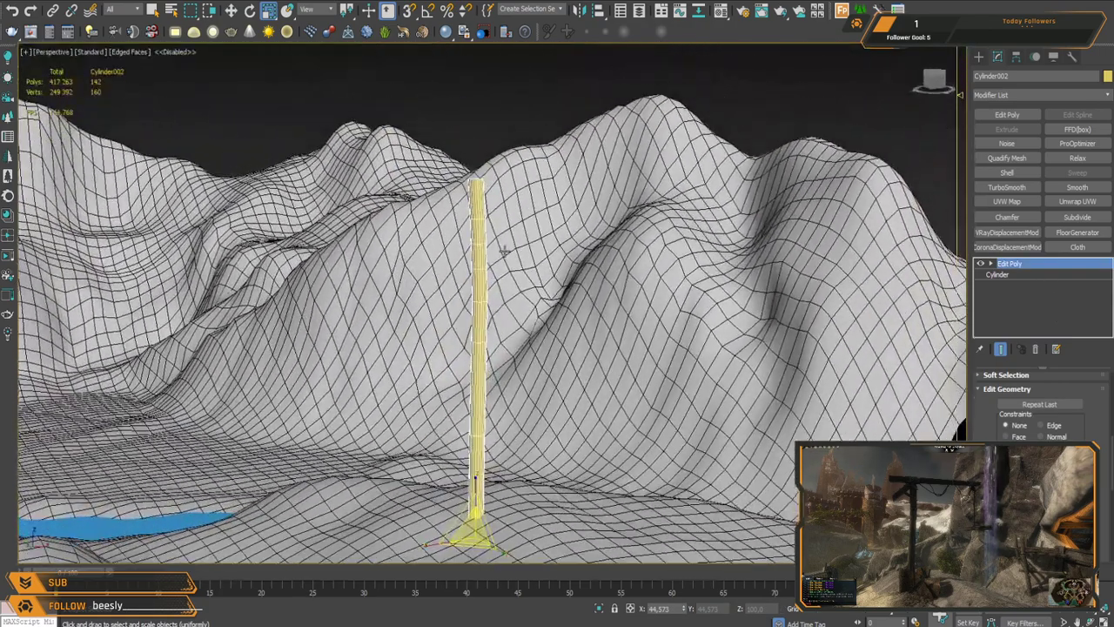
# Step: Create a box with AutoGrid on the pole's top face, about 59 cm long, 108 cm wide and 54 cm high
pyautogui.scroll(3, 472, 228)
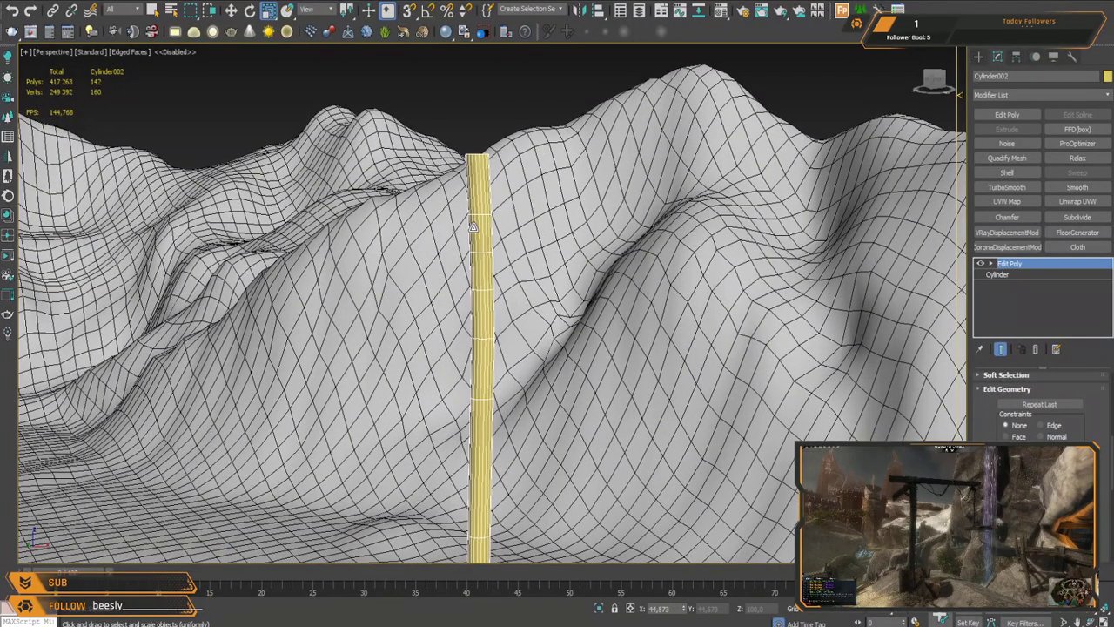
pyautogui.keyDown('alt'); pyautogui.moveTo(493, 239); pyautogui.dragTo(496, 332, button='middle'); pyautogui.keyUp('alt')
pyautogui.click(978, 56)
pyautogui.click(1016, 133)
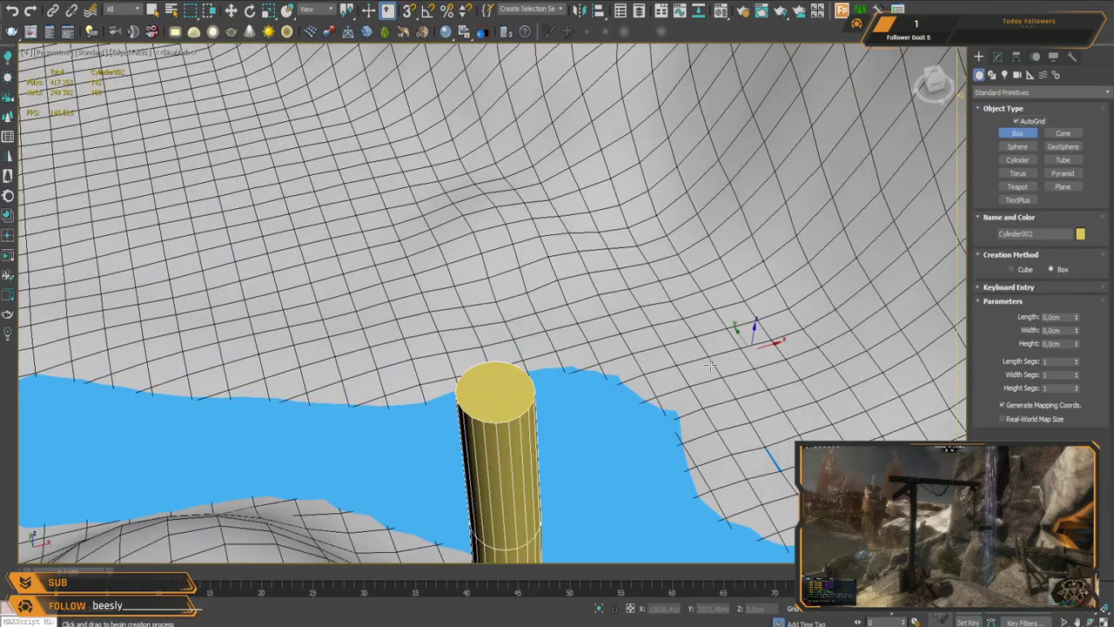
pyautogui.moveTo(489, 387); pyautogui.dragTo(579, 396)
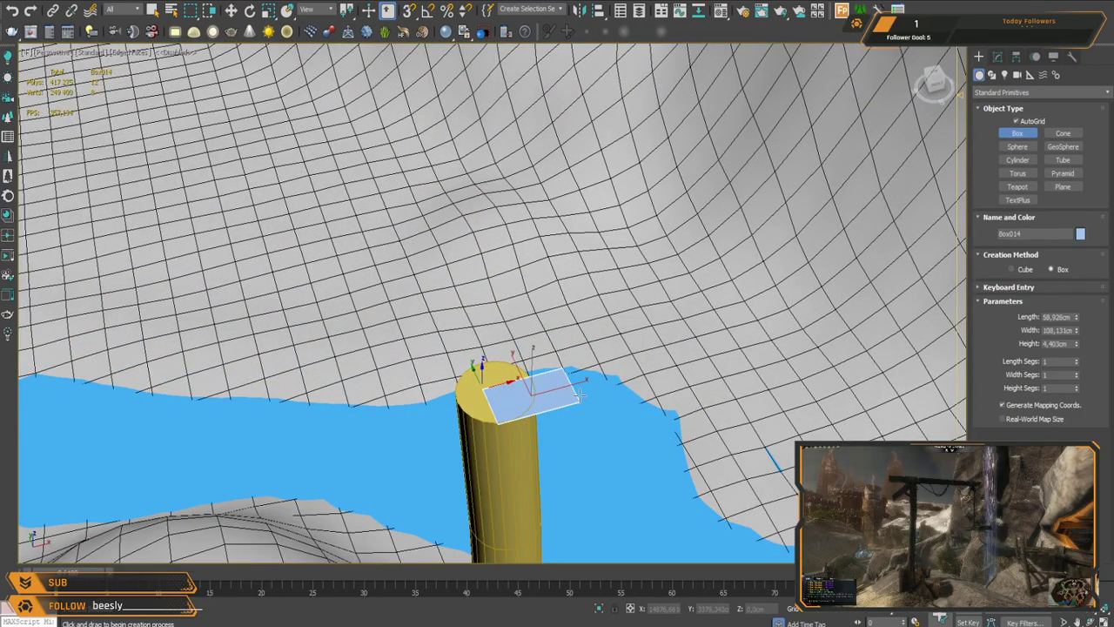
pyautogui.click(583, 369)
pyautogui.rightClick(596, 396)
# Step: Scale up the new box and shift it along X over the pole's top
pyautogui.press('w')
pyautogui.moveTo(596, 395); pyautogui.dragTo(568, 251, button='middle')
pyautogui.scroll(-5, 580, 304)
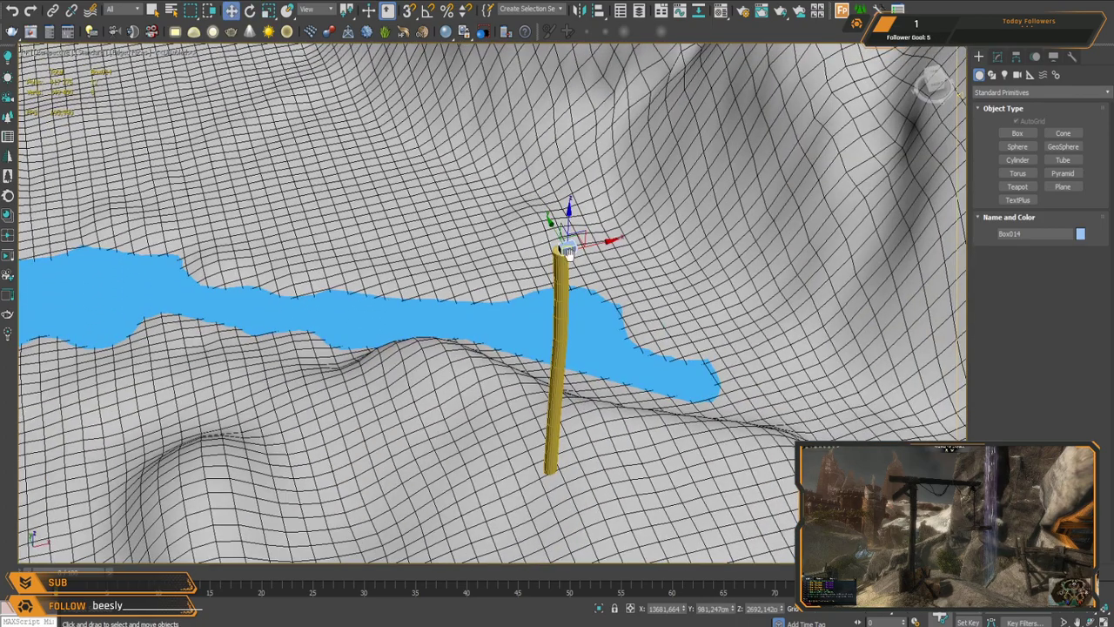
pyautogui.scroll(4, 568, 250)
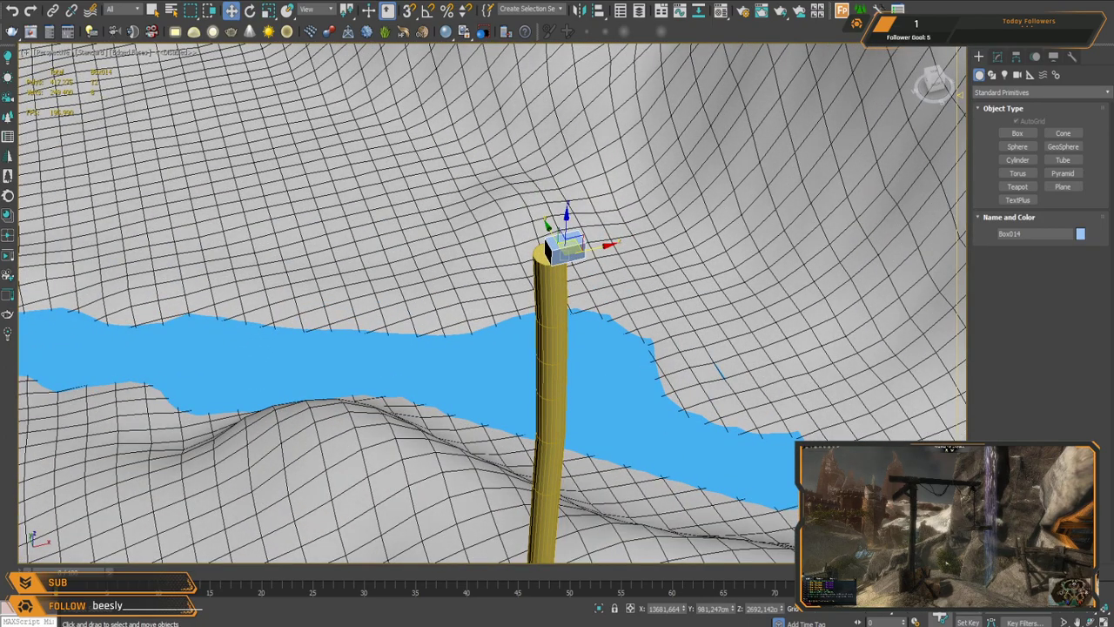
pyautogui.keyDown('alt'); pyautogui.moveTo(571, 301); pyautogui.dragTo(571, 271, button='middle'); pyautogui.keyUp('alt')
pyautogui.scroll(4, 573, 272)
pyautogui.press('r')
pyautogui.moveTo(548, 277); pyautogui.dragTo(546, 230)
pyautogui.press('w')
pyautogui.keyDown('alt'); pyautogui.moveTo(571, 288); pyautogui.dragTo(542, 335, button='middle'); pyautogui.keyUp('alt')
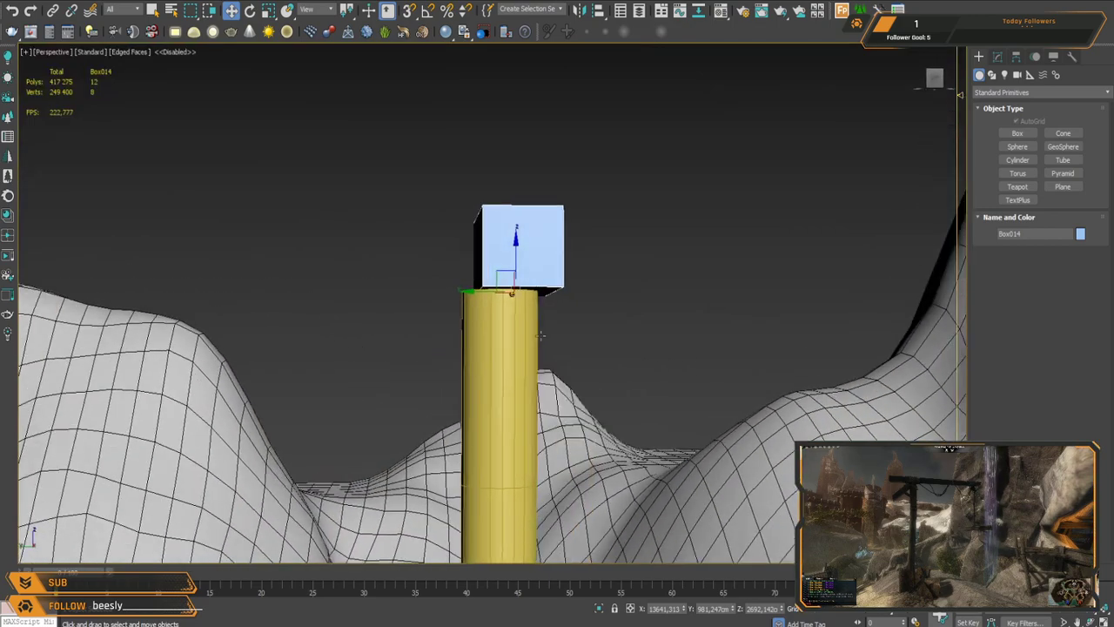
# Step: Enlarge the box until it overhangs the pole on all sides, and centre it over the pole's top
pyautogui.press('r')
pyautogui.moveTo(490, 305); pyautogui.dragTo(513, 297)
pyautogui.keyDown('alt'); pyautogui.moveTo(512, 297); pyautogui.dragTo(499, 310, button='middle'); pyautogui.keyUp('alt')
pyautogui.keyDown('alt'); pyautogui.moveTo(595, 325); pyautogui.dragTo(566, 425, button='middle'); pyautogui.keyUp('alt')
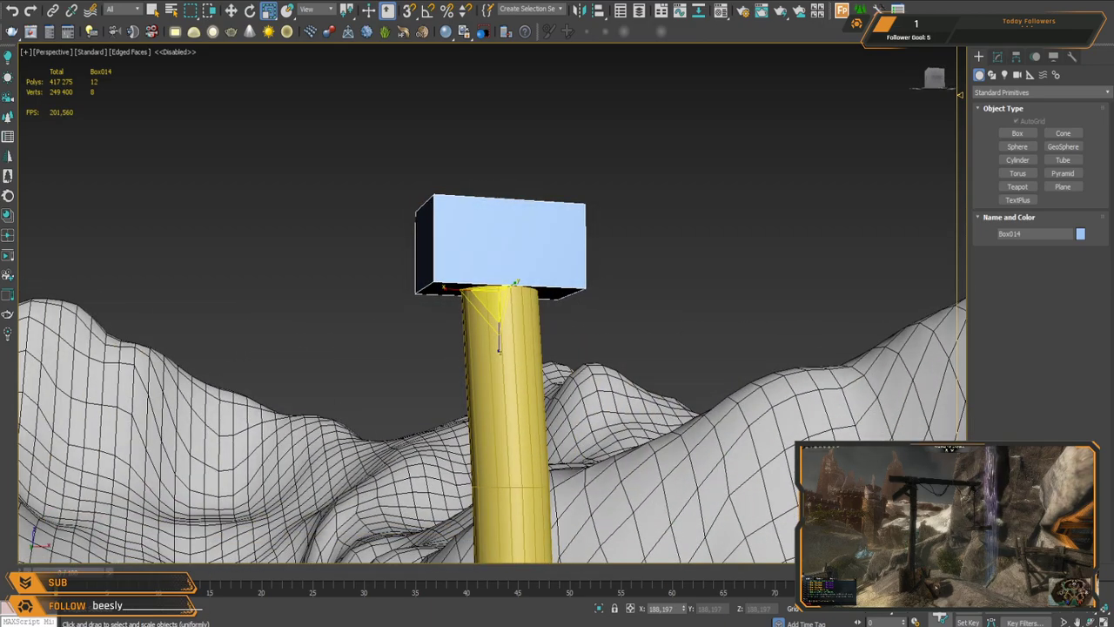
pyautogui.keyDown('alt'); pyautogui.moveTo(538, 369); pyautogui.dragTo(583, 313, button='middle'); pyautogui.keyUp('alt')
pyautogui.hotkey('ctrl', 'e')
pyautogui.moveTo(445, 287); pyautogui.dragTo(513, 299)
pyautogui.press('w')
pyautogui.keyDown('alt'); pyautogui.moveTo(513, 300); pyautogui.dragTo(555, 313, button='middle'); pyautogui.keyUp('alt')
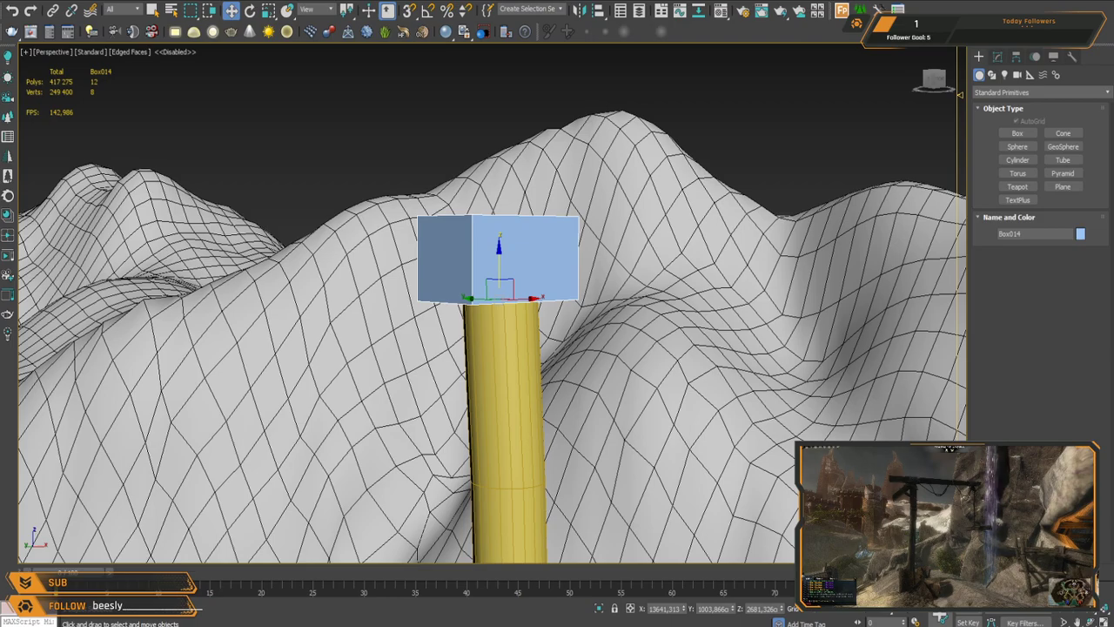
# Step: Copy the box along X and shift the copy so it protrudes from the opposite side of the original
pyautogui.moveTo(525, 341)
pyautogui.keyDown('alt'); pyautogui.mouseDown(button='middle')
pyautogui.moveTo(575, 325)
pyautogui.moveTo(530, 334)
pyautogui.moveTo(525, 317)
pyautogui.mouseUp(button='middle'); pyautogui.keyUp('alt')
pyautogui.keyDown('shift'); pyautogui.moveTo(528, 298); pyautogui.dragTo(550, 301); pyautogui.keyUp('shift')
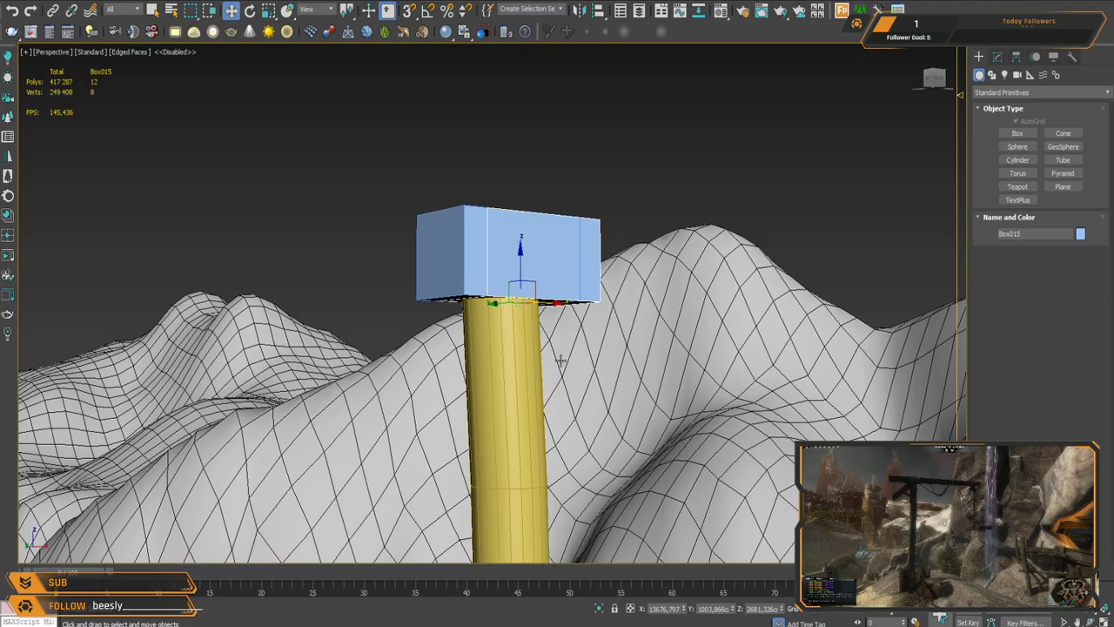
pyautogui.keyDown('alt'); pyautogui.moveTo(560, 365); pyautogui.dragTo(553, 322, button='middle'); pyautogui.keyUp('alt')
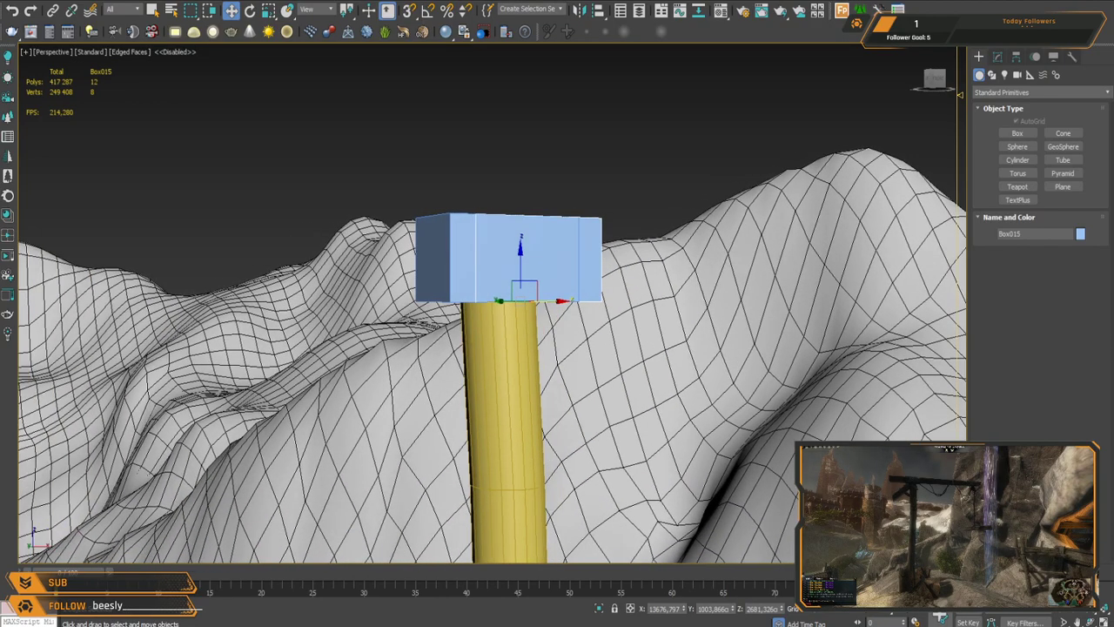
pyautogui.keyDown('alt'); pyautogui.moveTo(572, 254); pyautogui.dragTo(599, 292, button='middle'); pyautogui.keyUp('alt')
pyautogui.moveTo(546, 296); pyautogui.dragTo(497, 301)
# Step: Centre the copied box's pivot on the object and scale the copy slightly smaller than the original box
pyautogui.press('r')
pyautogui.keyDown('alt'); pyautogui.moveTo(498, 301); pyautogui.dragTo(540, 383, button='middle'); pyautogui.keyUp('alt')
pyautogui.click(998, 56)
pyautogui.click(1040, 145)
pyautogui.click(1040, 210)
pyautogui.click(998, 56)
pyautogui.press('w')
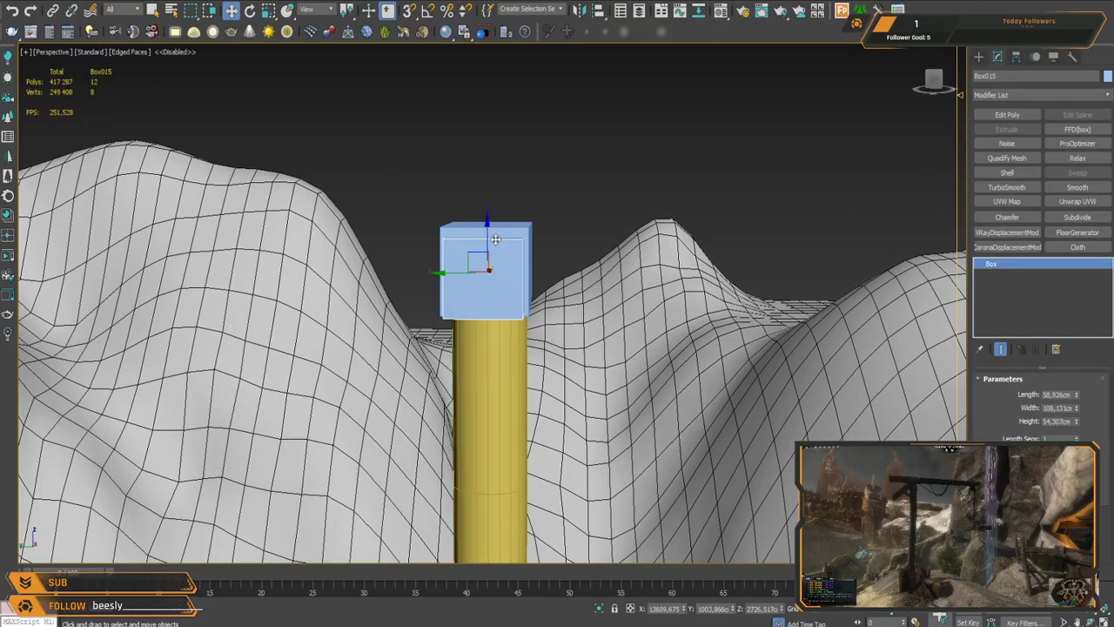
# Step: Add a Chamfer modifier to the larger box on top of the pole
pyautogui.keyDown('alt'); pyautogui.moveTo(488, 234); pyautogui.dragTo(562, 257, button='middle'); pyautogui.keyUp('alt')
pyautogui.scroll(2, 568, 259)
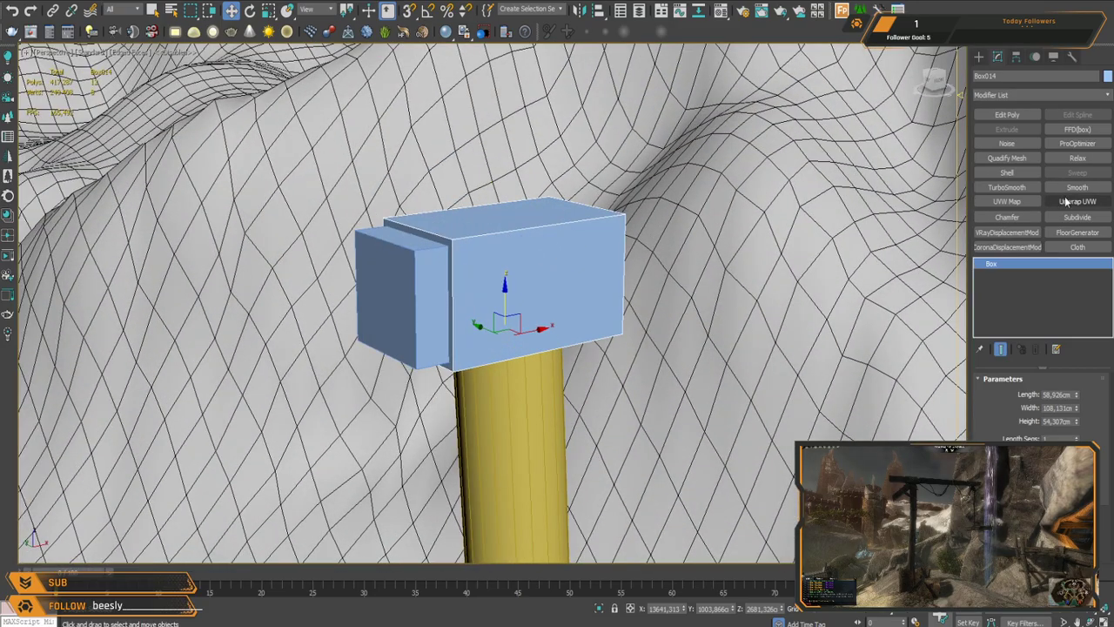
pyautogui.click(1007, 217)
pyautogui.keyDown('alt'); pyautogui.moveTo(489, 327); pyautogui.dragTo(547, 341, button='middle'); pyautogui.keyUp('alt')
# Step: Add Edit Poly to the smaller box and pull its short-end vertices outward along X
pyautogui.click(412, 279)
pyautogui.scroll(-2, 515, 305)
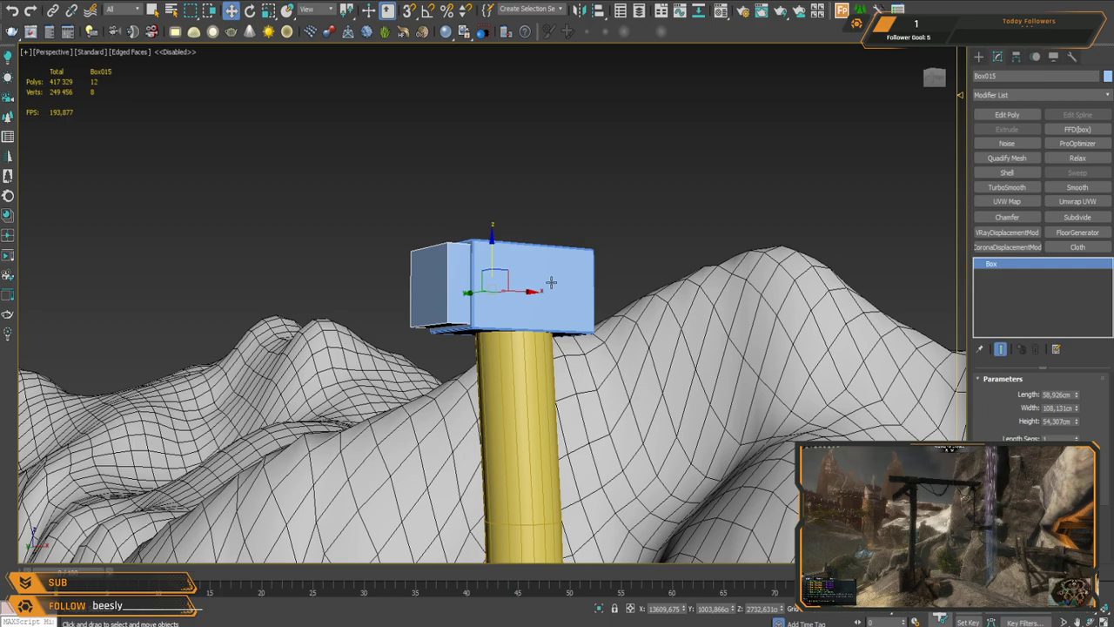
pyautogui.scroll(-2, 554, 324)
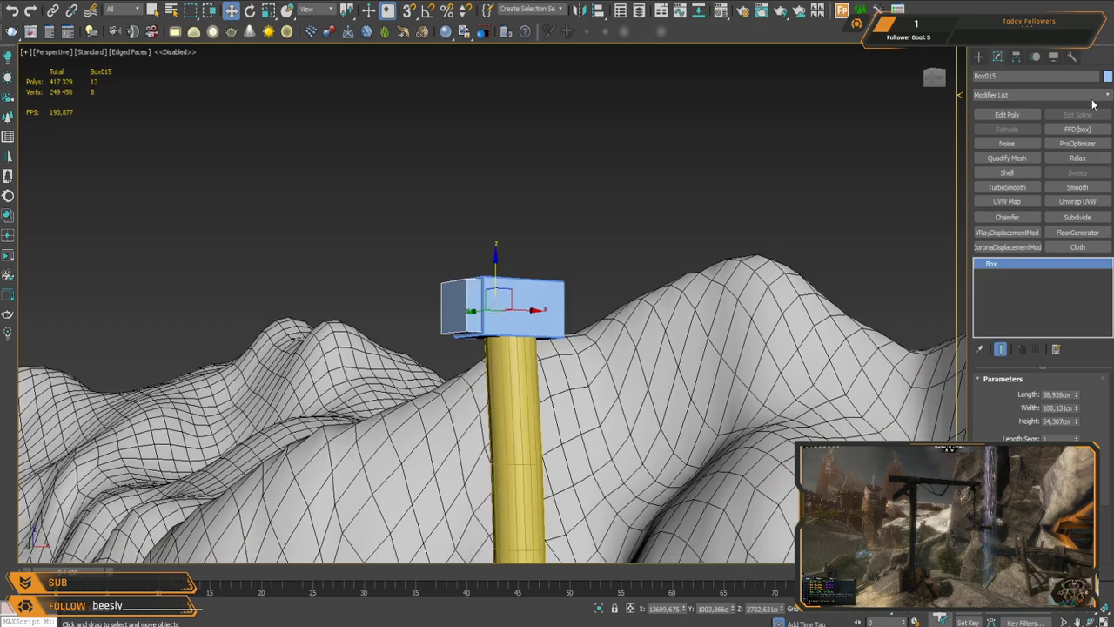
pyautogui.click(1002, 120)
pyautogui.keyDown('alt'); pyautogui.moveTo(523, 293); pyautogui.dragTo(377, 249, button='middle'); pyautogui.keyUp('alt')
pyautogui.press('1')
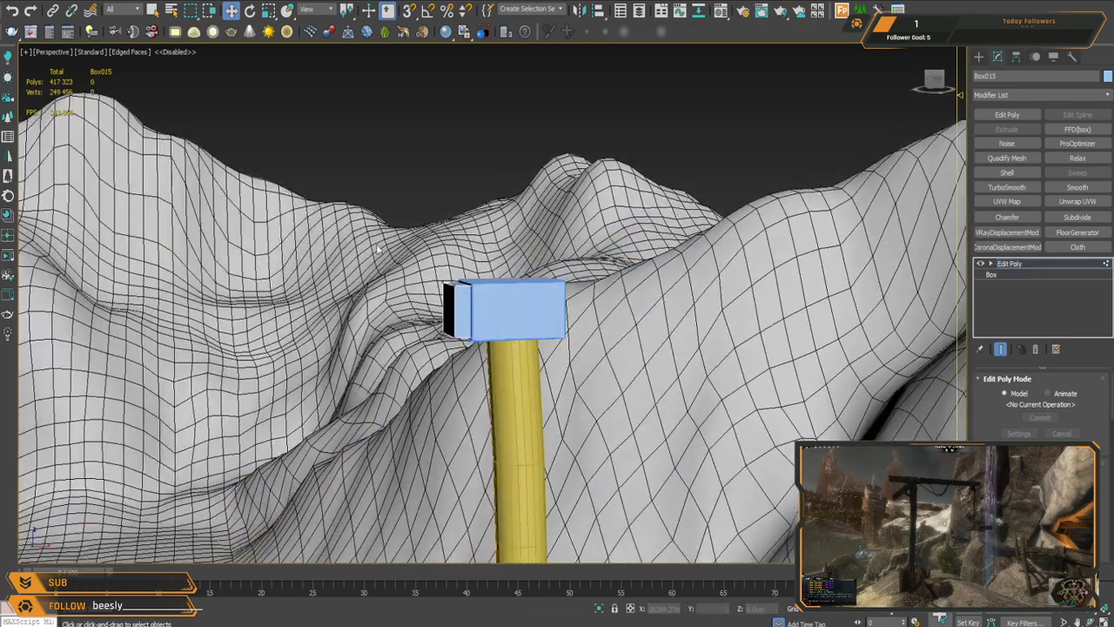
pyautogui.moveTo(481, 307); pyautogui.dragTo(405, 306)
# Step: Stretch the opposite end of the smaller box far past the pole to form a crossbeam, and finish vertex editing
pyautogui.keyDown('alt'); pyautogui.moveTo(511, 332); pyautogui.dragTo(479, 326, button='middle'); pyautogui.keyUp('alt')
pyautogui.moveTo(520, 263); pyautogui.dragTo(635, 372)
pyautogui.moveTo(596, 315); pyautogui.dragTo(858, 315)
pyautogui.scroll(-3, 696, 348)
pyautogui.moveTo(663, 409); pyautogui.dragTo(667, 297, button='middle')
pyautogui.scroll(-3, 630, 293)
pyautogui.hotkey('shift', 'z')
pyautogui.hotkey('shift', 'z')
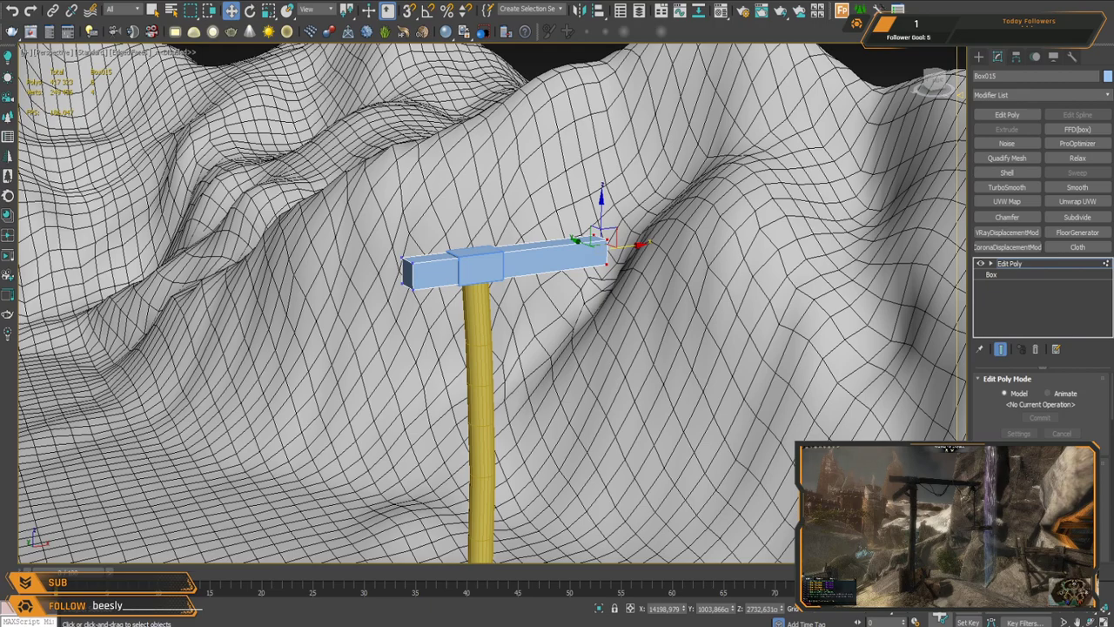
pyautogui.hotkey('shift', 'z')
pyautogui.hotkey('shift', 'z')
pyautogui.hotkey('shift', 'z')
pyautogui.hotkey('shift', 'z')
pyautogui.moveTo(439, 249); pyautogui.dragTo(432, 249)
pyautogui.press('1')
# Step: Copy the crossbeam straight down to just below the original
pyautogui.keyDown('shift'); pyautogui.moveTo(472, 212); pyautogui.dragTo(473, 240); pyautogui.keyUp('shift')
pyautogui.click(523, 357)
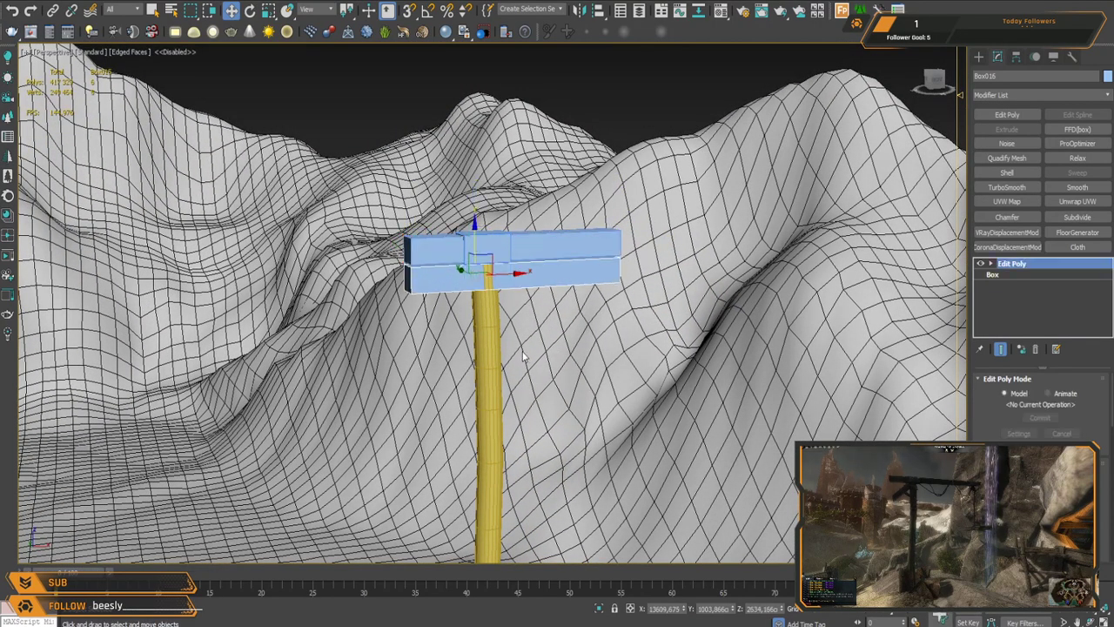
pyautogui.scroll(5, 479, 303)
pyautogui.keyDown('alt'); pyautogui.moveTo(479, 304); pyautogui.dragTo(508, 281, button='middle'); pyautogui.keyUp('alt')
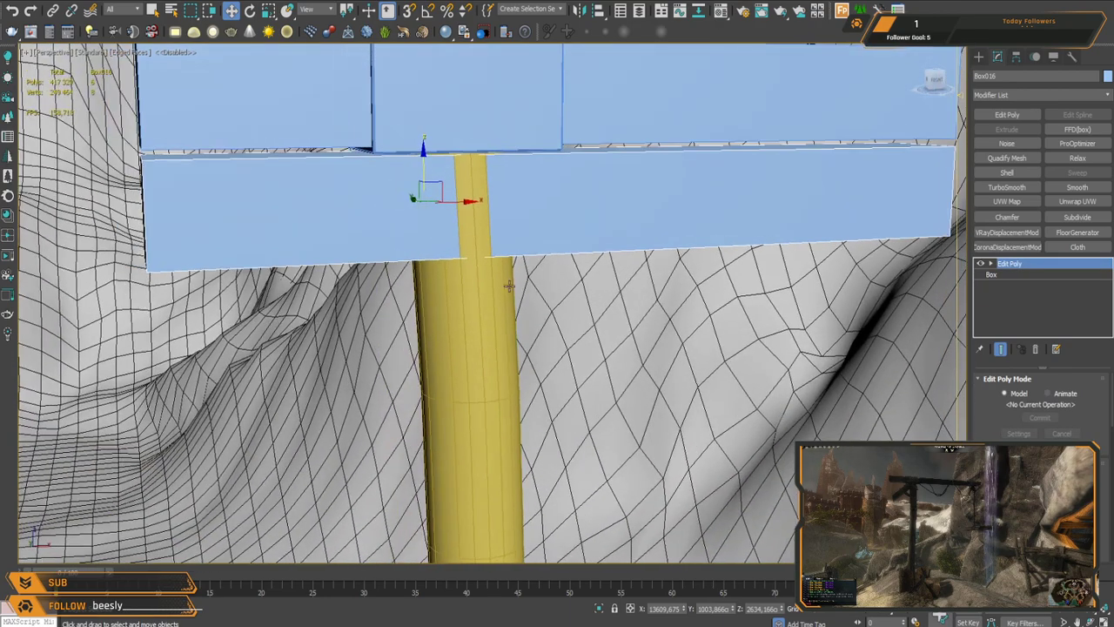
pyautogui.scroll(-5, 517, 304)
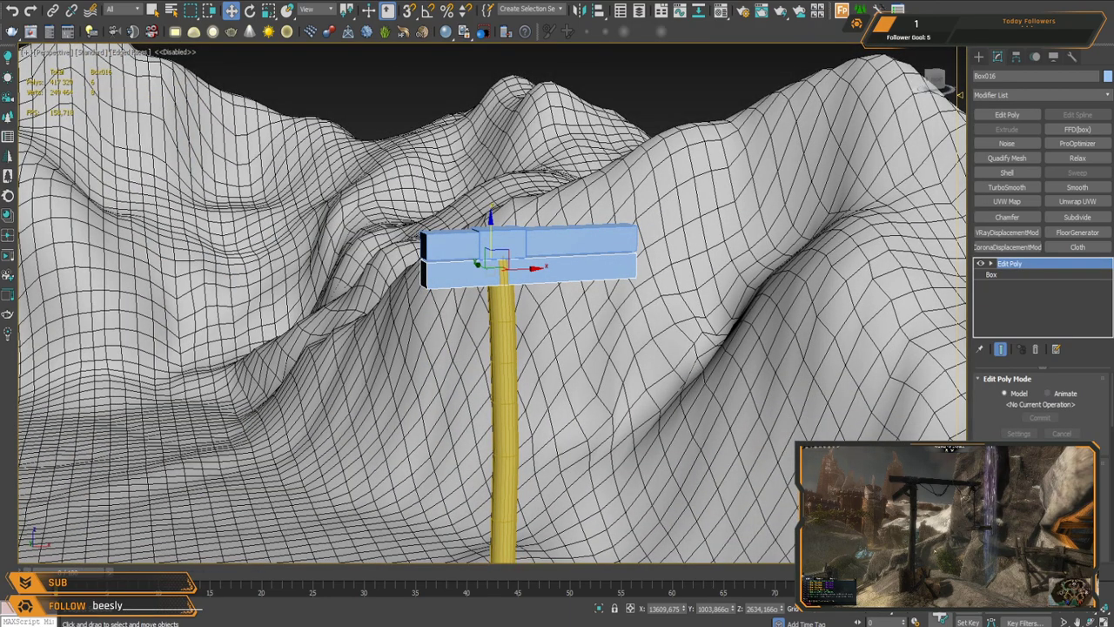
pyautogui.scroll(5, 481, 283)
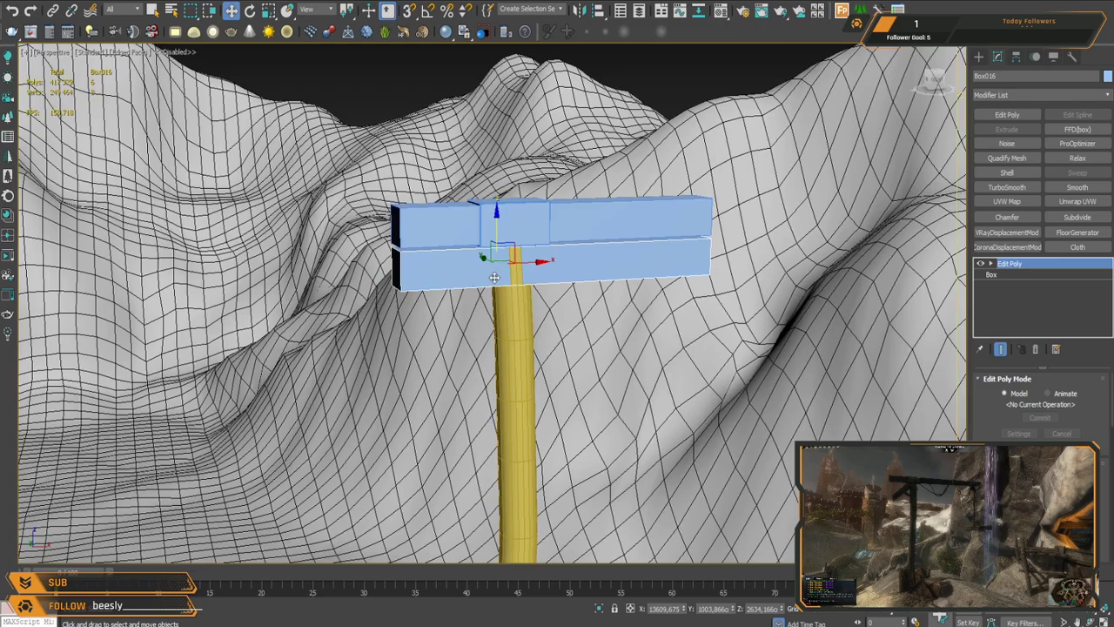
# Step: Shorten the lower beam copy by moving its long-end vertices back along X toward the pole
pyautogui.keyDown('alt'); pyautogui.moveTo(493, 283); pyautogui.dragTo(493, 259, button='middle'); pyautogui.keyUp('alt')
pyautogui.press('1')
pyautogui.moveTo(725, 144); pyautogui.dragTo(875, 339)
pyautogui.moveTo(842, 255); pyautogui.dragTo(622, 255)
pyautogui.press('1')
# Step: Rotate the shortened copy into a diagonal brace below the crossbeam and scale it thinner
pyautogui.press('e')
pyautogui.moveTo(464, 233); pyautogui.dragTo(491, 195)
pyautogui.press('w')
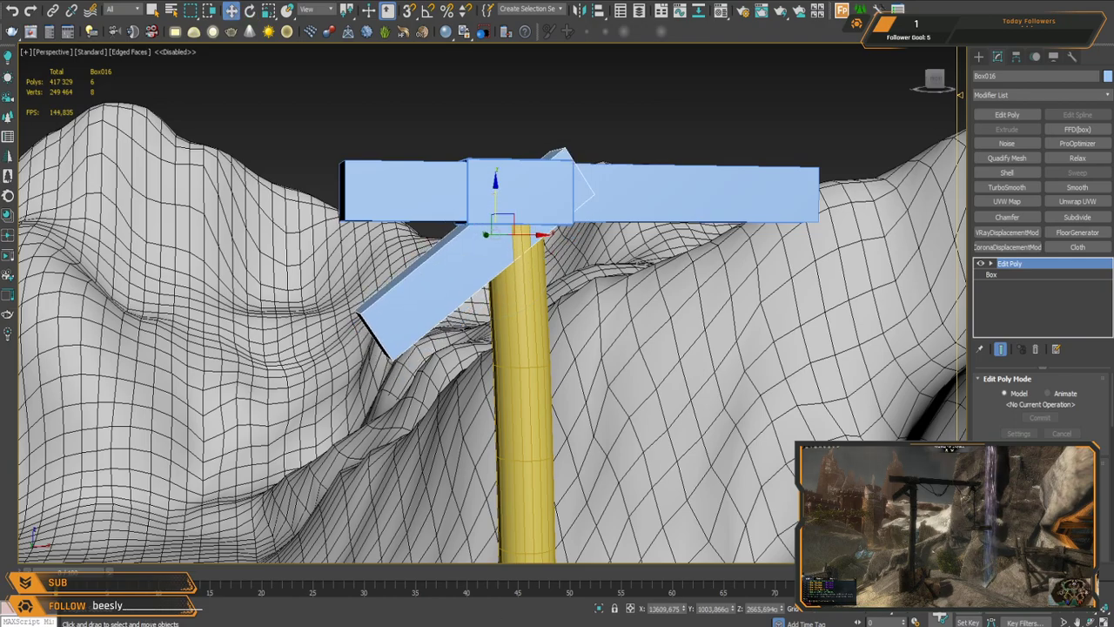
pyautogui.keyDown('alt'); pyautogui.moveTo(482, 390); pyautogui.dragTo(526, 240, button='middle'); pyautogui.keyUp('alt')
pyautogui.press('r')
pyautogui.moveTo(526, 239); pyautogui.dragTo(514, 250)
pyautogui.keyDown('alt'); pyautogui.moveTo(507, 328); pyautogui.dragTo(517, 256, button='middle'); pyautogui.keyUp('alt')
# Step: Shift the diagonal brace against the pole and adjust its rotation to a steeper tilt
pyautogui.press('w')
pyautogui.moveTo(423, 250); pyautogui.dragTo(441, 253)
pyautogui.keyDown('alt'); pyautogui.moveTo(441, 253); pyautogui.dragTo(535, 369, button='middle'); pyautogui.keyUp('alt')
pyautogui.press('e')
pyautogui.moveTo(545, 323); pyautogui.dragTo(547, 319)
# Step: Move the brace's upper end face along its local axis until it is hidden inside the box atop the pole
pyautogui.press('4')
pyautogui.keyDown('alt'); pyautogui.moveTo(587, 274); pyautogui.dragTo(569, 208, button='middle'); pyautogui.keyUp('alt')
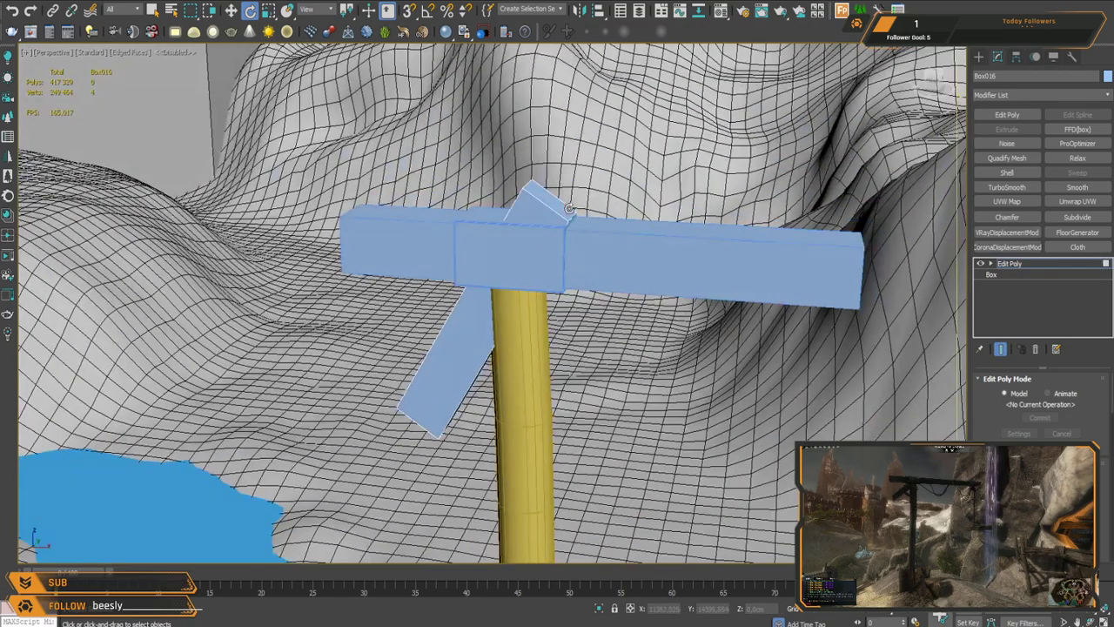
pyautogui.click(564, 206)
pyautogui.press('w')
pyautogui.click(331, 60)
pyautogui.moveTo(574, 162); pyautogui.dragTo(547, 209)
pyautogui.keyDown('alt'); pyautogui.moveTo(545, 212); pyautogui.dragTo(500, 318, button='middle'); pyautogui.keyUp('alt')
# Step: Adjust the brace's lower end face along its local Z axis and finish polygon editing
pyautogui.click(410, 412)
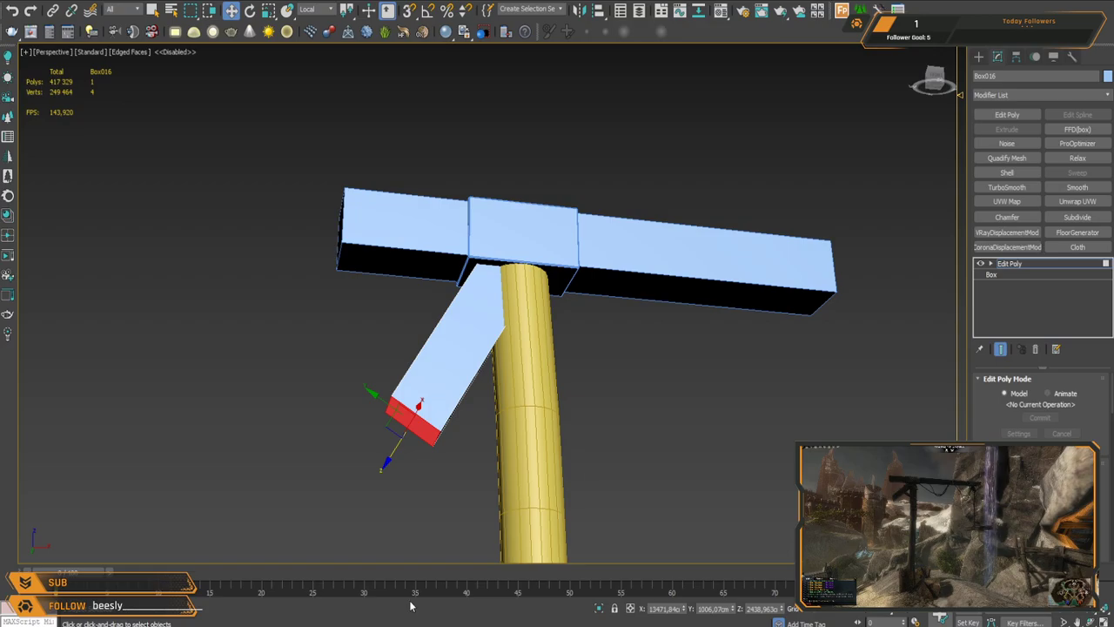
pyautogui.keyDown('alt'); pyautogui.moveTo(524, 353); pyautogui.dragTo(503, 386, button='middle'); pyautogui.keyUp('alt')
pyautogui.moveTo(388, 466); pyautogui.dragTo(389, 466)
pyautogui.keyDown('alt'); pyautogui.moveTo(389, 465); pyautogui.dragTo(549, 246, button='middle'); pyautogui.keyUp('alt')
pyautogui.scroll(3, 430, 450)
pyautogui.scroll(-5, 519, 375)
pyautogui.scroll(2, 436, 444)
pyautogui.scroll(3, 481, 273)
pyautogui.press('4')
pyautogui.scroll(-2, 508, 265)
pyautogui.click(484, 229)
pyautogui.click(473, 214)
pyautogui.press('4')
# Step: Isolate the pole, joint box, crossbeam and brace from the terrain, and clear the selection
pyautogui.moveTo(453, 153); pyautogui.dragTo(554, 286)
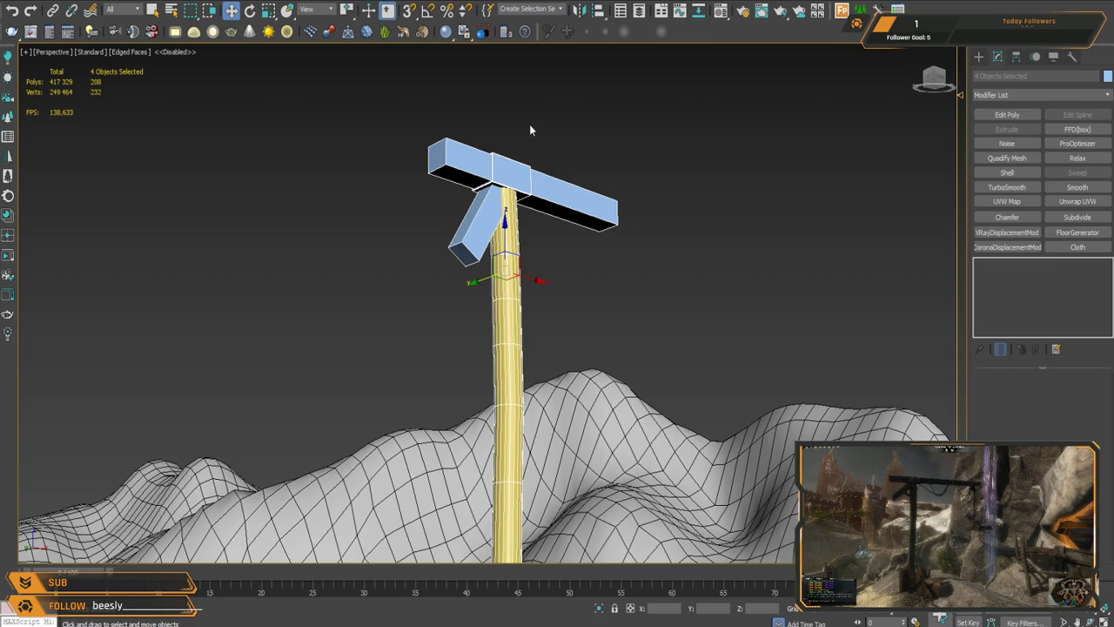
pyautogui.hotkey('alt', 'q')
pyautogui.click(600, 300)
pyautogui.keyDown('alt'); pyautogui.moveTo(521, 202); pyautogui.dragTo(515, 336, button='middle'); pyautogui.keyUp('alt')
pyautogui.scroll(5, 484, 244)
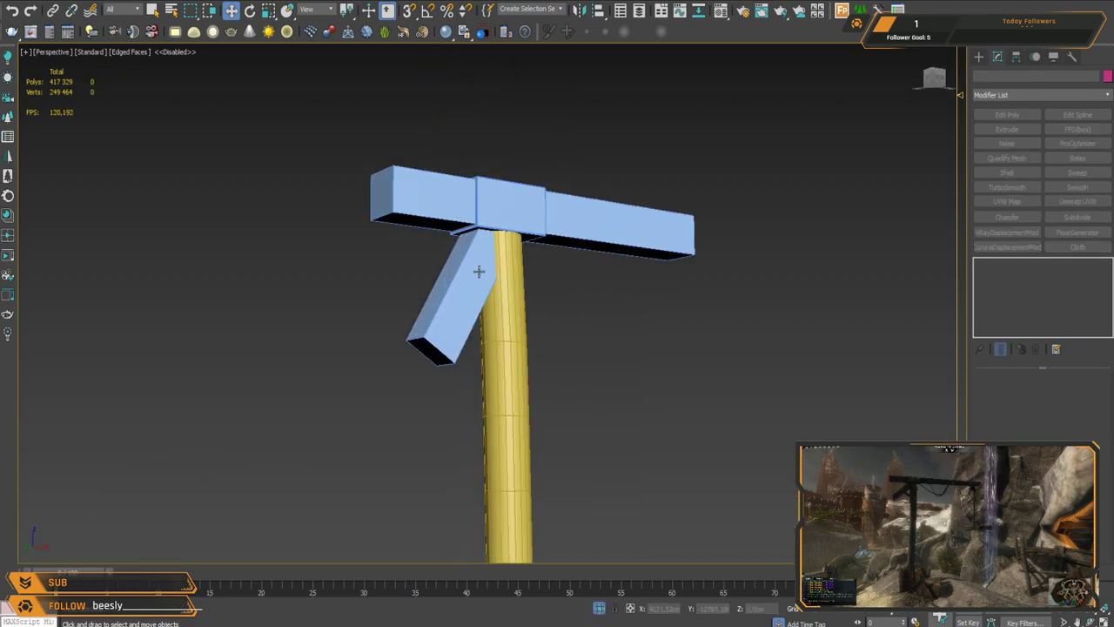
# Step: Add a Chamfer modifier to the diagonal brace
pyautogui.click(480, 271)
pyautogui.scroll(1, 483, 268)
pyautogui.keyDown('alt'); pyautogui.moveTo(483, 277); pyautogui.dragTo(489, 305, button='middle'); pyautogui.keyUp('alt')
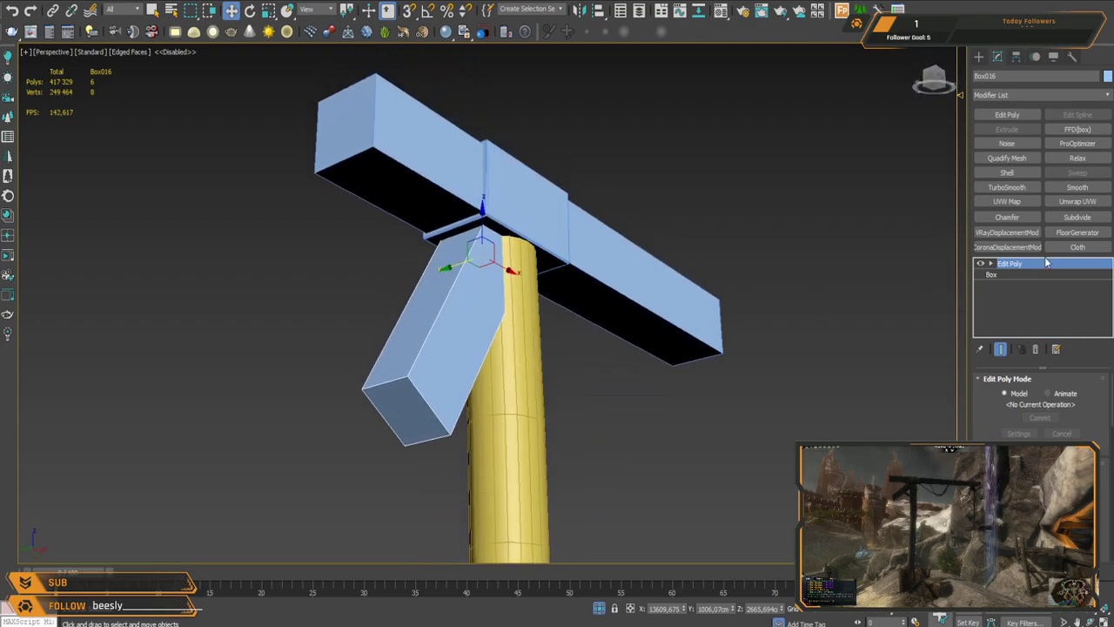
pyautogui.click(1004, 215)
pyautogui.keyDown('alt'); pyautogui.moveTo(526, 253); pyautogui.dragTo(490, 261, button='middle'); pyautogui.keyUp('alt')
# Step: Lengthen the crossbeam by moving its long-end vertices outward along X in the View coordinate system, to about X 14757 cm
pyautogui.click(408, 167)
pyautogui.scroll(-3, 551, 235)
pyautogui.moveTo(551, 235)
pyautogui.keyDown('alt'); pyautogui.mouseDown(button='middle')
pyautogui.moveTo(542, 266)
pyautogui.moveTo(562, 276)
pyautogui.moveTo(549, 257)
pyautogui.mouseUp(button='middle'); pyautogui.keyUp('alt')
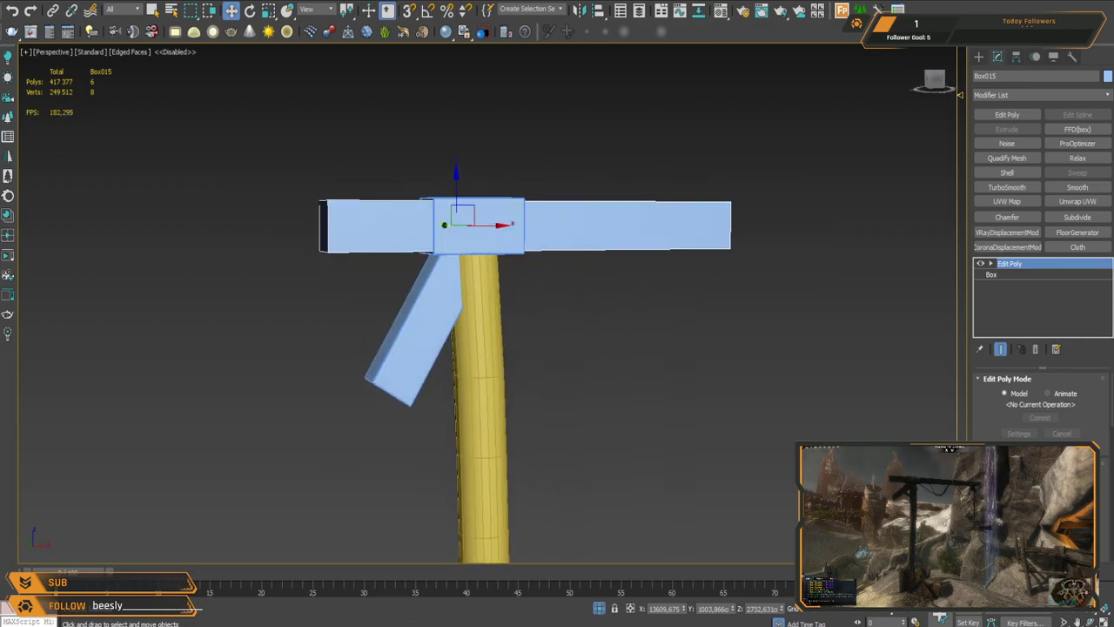
pyautogui.moveTo(508, 310); pyautogui.dragTo(447, 338, button='middle')
pyautogui.scroll(-3, 513, 322)
pyautogui.moveTo(624, 300); pyautogui.dragTo(586, 312, button='middle')
pyautogui.press('1')
pyautogui.moveTo(534, 237); pyautogui.dragTo(611, 329)
pyautogui.keyDown('alt'); pyautogui.moveTo(609, 335); pyautogui.dragTo(599, 394, button='middle'); pyautogui.keyUp('alt')
pyautogui.click(310, 19)
pyautogui.click(320, 27)
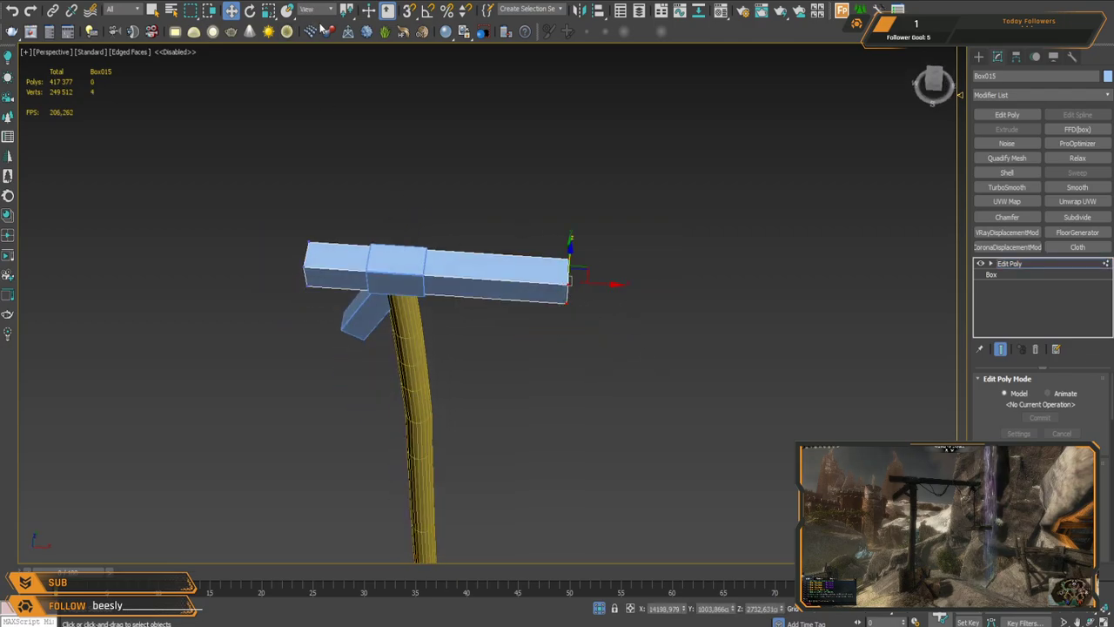
pyautogui.moveTo(599, 282); pyautogui.dragTo(769, 299)
pyautogui.keyDown('alt'); pyautogui.moveTo(769, 298); pyautogui.dragTo(776, 256, button='middle'); pyautogui.keyUp('alt')
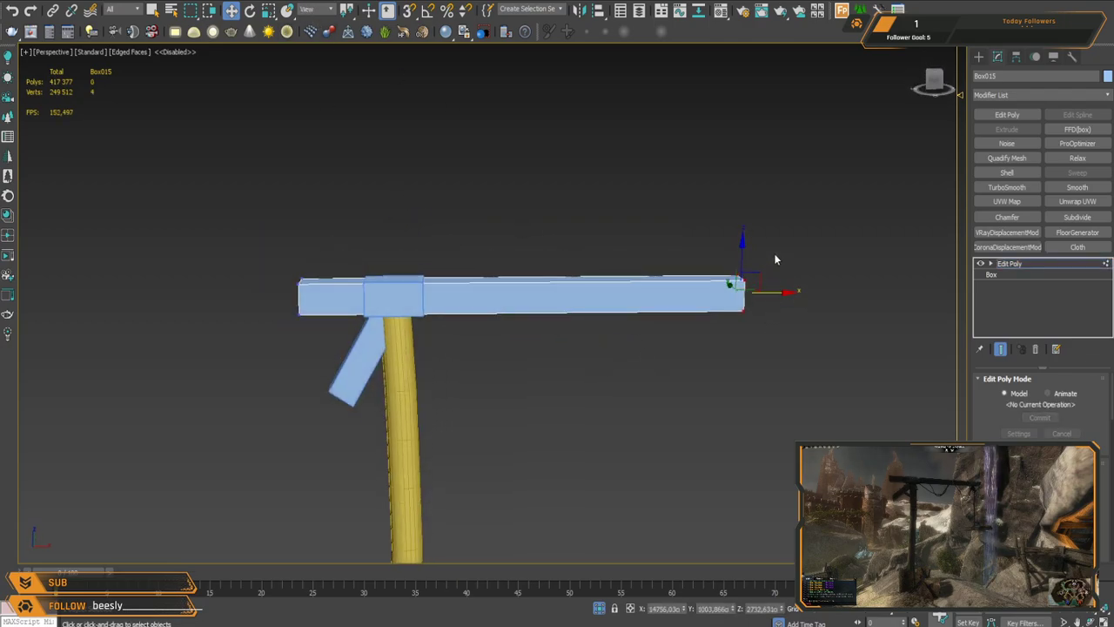
# Step: Taper the crossbeam slightly by scaling down its long-end vertices along Z
pyautogui.press('r')
pyautogui.moveTo(738, 283); pyautogui.dragTo(738, 302)
pyautogui.keyDown('alt'); pyautogui.moveTo(736, 301); pyautogui.dragTo(699, 308, button='middle'); pyautogui.keyUp('alt')
pyautogui.keyDown('alt'); pyautogui.moveTo(636, 439); pyautogui.dragTo(646, 451, button='middle'); pyautogui.keyUp('alt')
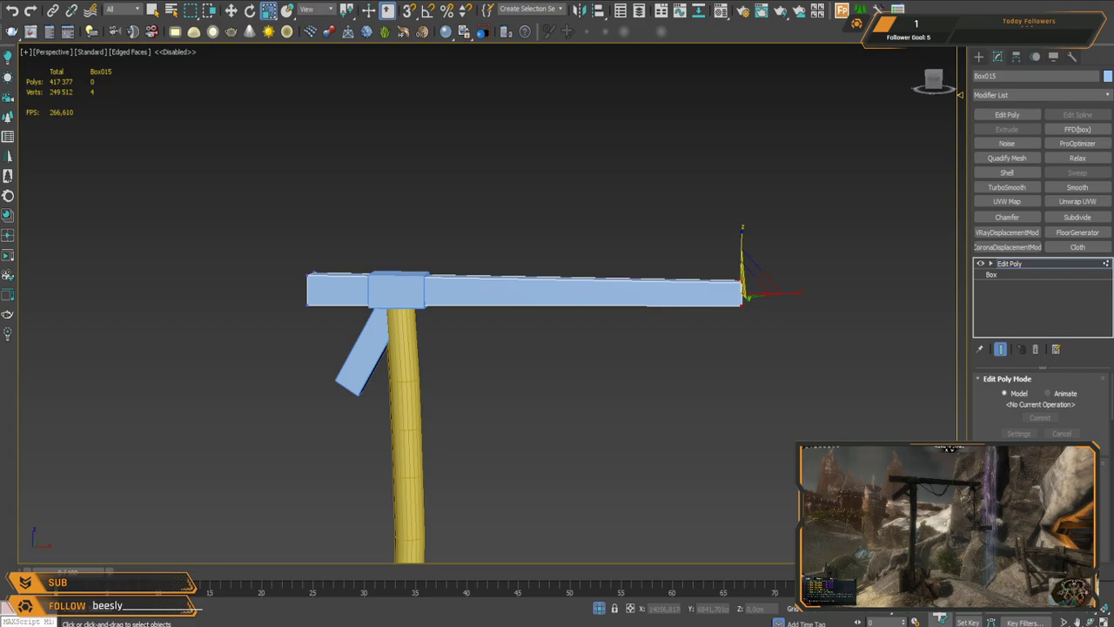
# Step: Slant the crossbeam's long end by moving its upper end vertices outward along X to about 14788 cm
pyautogui.moveTo(806, 288); pyautogui.dragTo(748, 300, button='middle')
pyautogui.scroll(3, 767, 304)
pyautogui.press('w')
pyautogui.moveTo(661, 244); pyautogui.dragTo(768, 282)
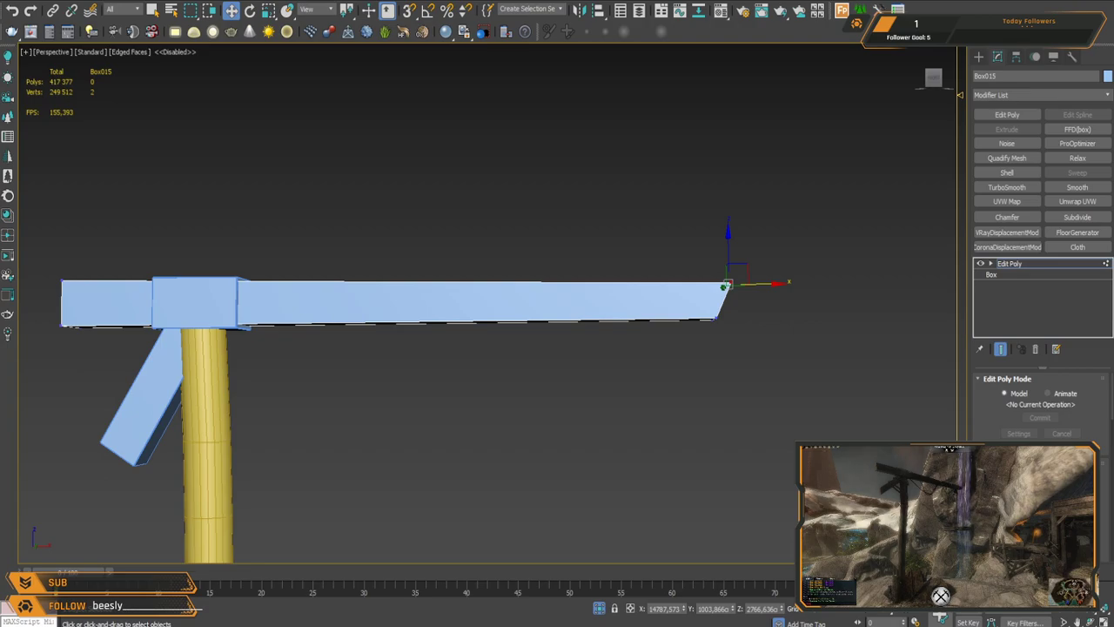
pyautogui.scroll(-6, 589, 348)
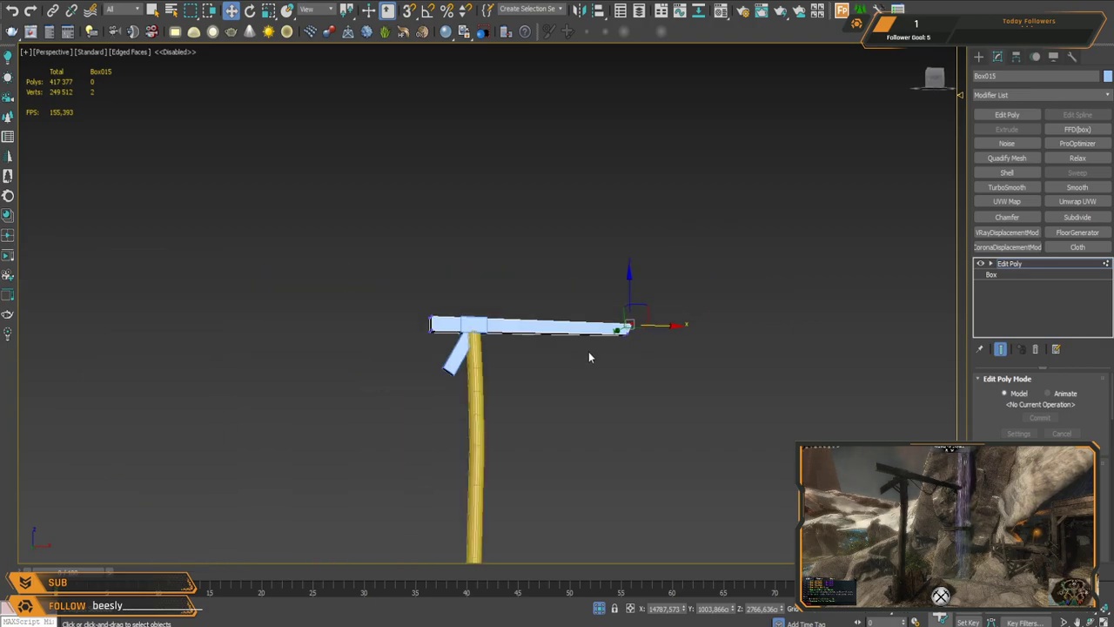
# Step: Move all four vertices of the crossbeam's slanted end outward to about X 14824 cm and finish vertex editing
pyautogui.moveTo(589, 354); pyautogui.dragTo(594, 228, button='middle')
pyautogui.keyDown('alt'); pyautogui.moveTo(594, 228); pyautogui.dragTo(622, 241, button='middle'); pyautogui.keyUp('alt')
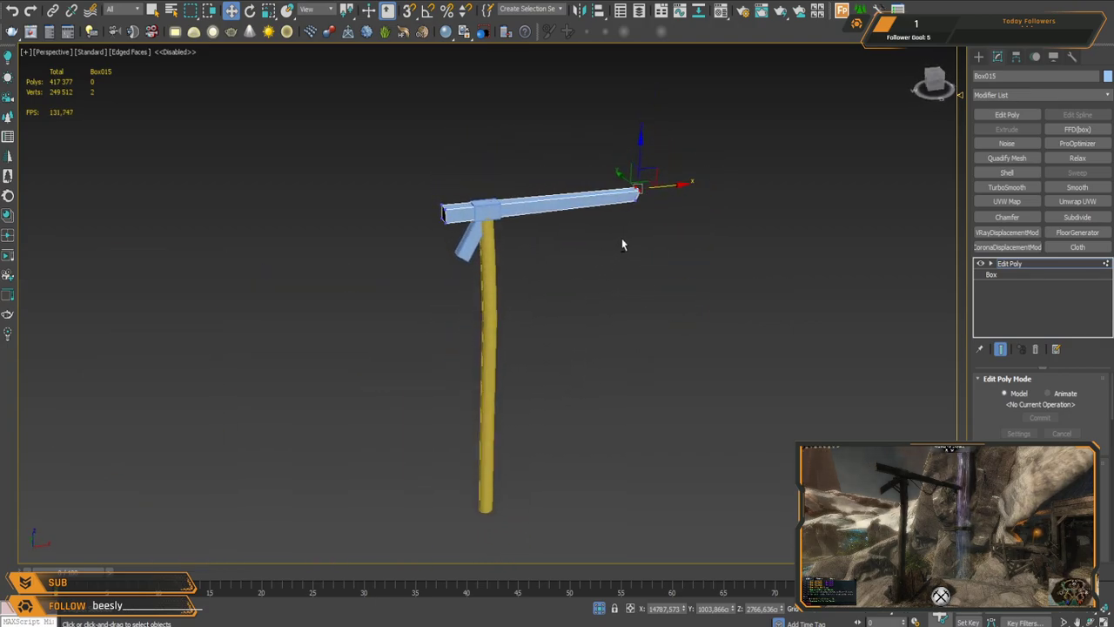
pyautogui.scroll(4, 620, 234)
pyautogui.moveTo(616, 228); pyautogui.dragTo(674, 207)
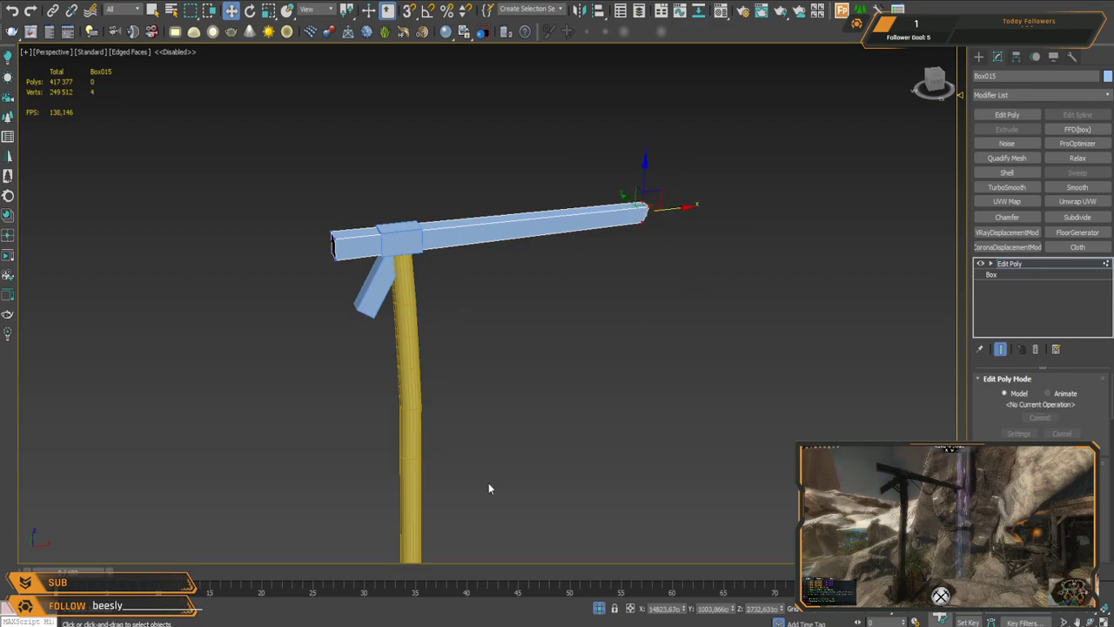
pyautogui.press('1')
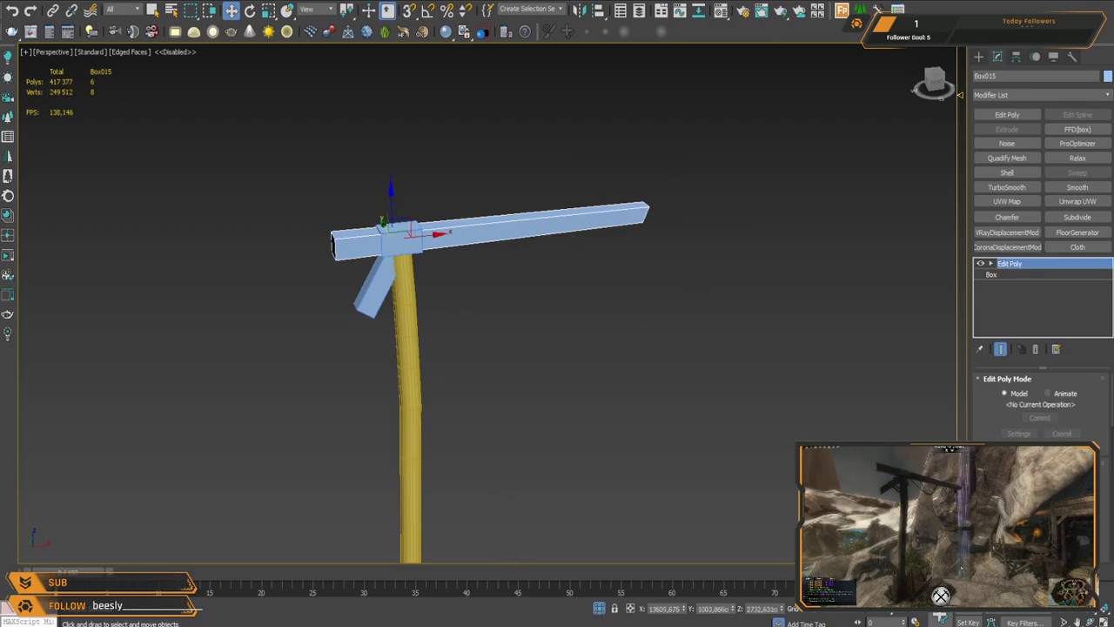
# Step: Copy the joint box along the crossbeam and place the copy near the slanted end, at about X 14603 cm
pyautogui.moveTo(580, 329); pyautogui.dragTo(553, 366, button='middle')
pyautogui.click(378, 282)
pyautogui.keyDown('shift'); pyautogui.moveTo(405, 287); pyautogui.dragTo(583, 265); pyautogui.keyUp('shift')
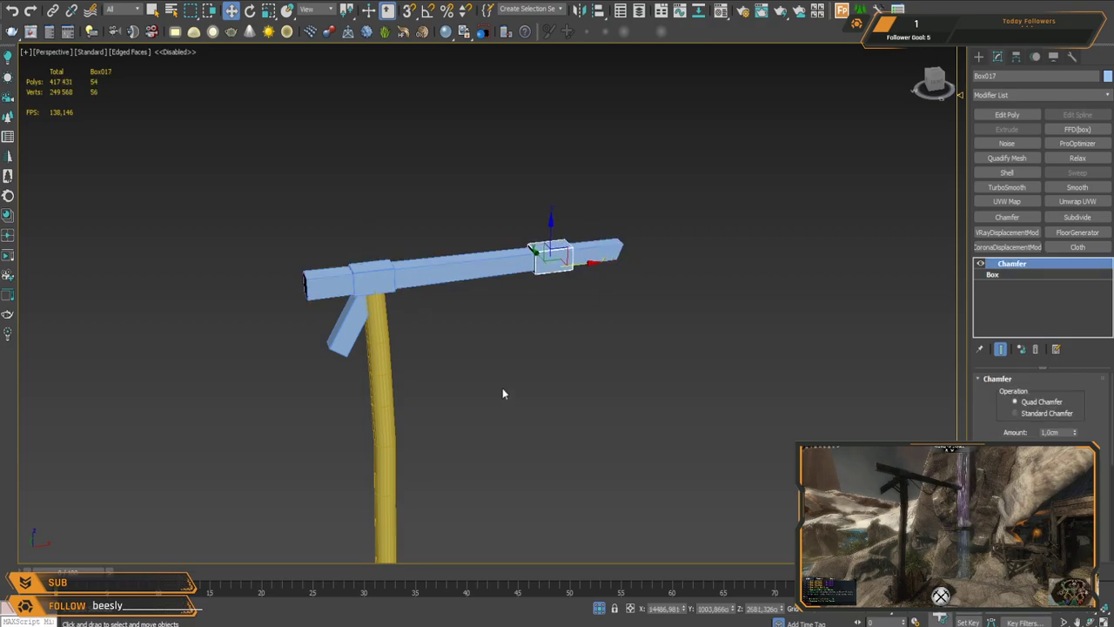
pyautogui.press('z')
pyautogui.moveTo(511, 311); pyautogui.dragTo(590, 301)
pyautogui.keyDown('alt'); pyautogui.moveTo(590, 301); pyautogui.dragTo(600, 262, button='middle'); pyautogui.keyUp('alt')
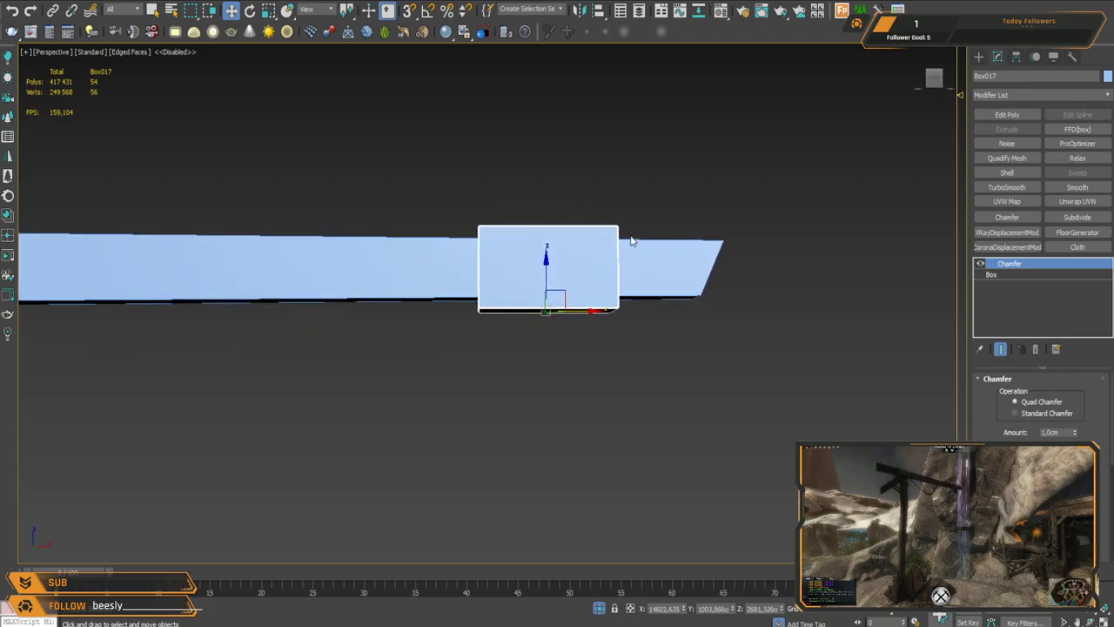
# Step: Insert an Edit Poly modifier beneath the Chamfer on the copied joint box and start editing its vertices
pyautogui.click(1028, 116)
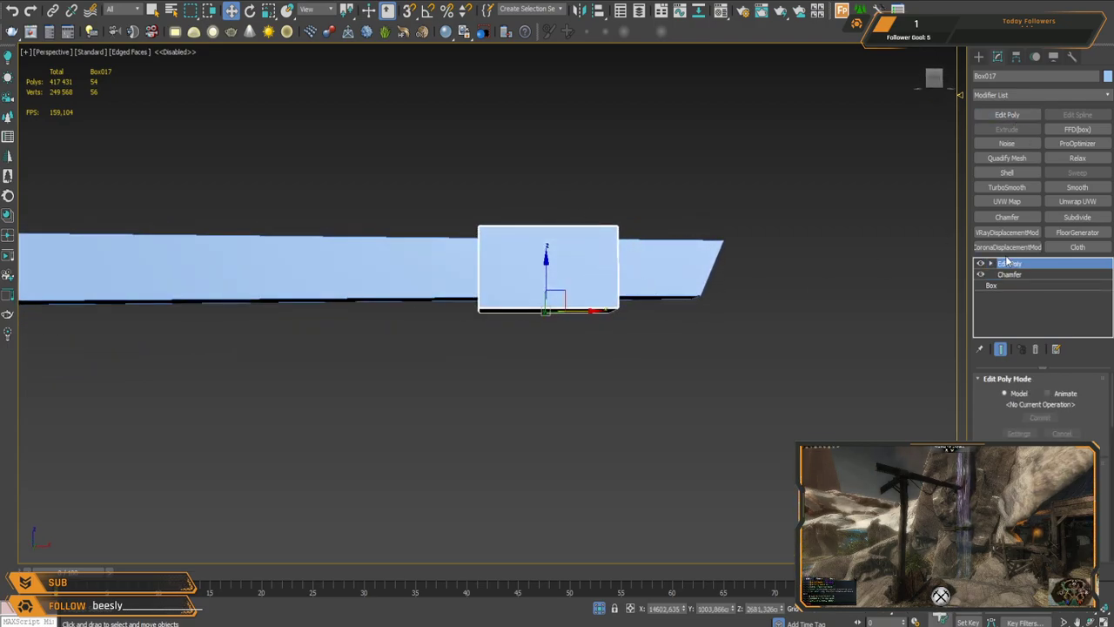
pyautogui.hotkey('ctrl', 'z')
pyautogui.click(1009, 275)
pyautogui.click(982, 264)
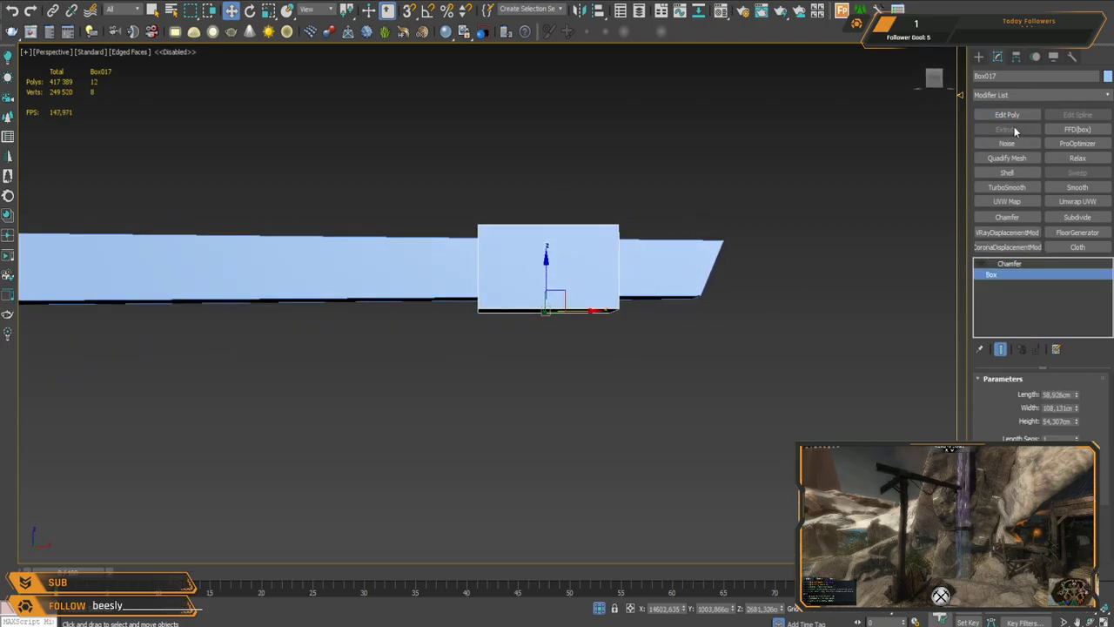
pyautogui.press('1')
# Step: Scale down groups of the copied box's vertices to fit the tapered crossbeam, then finish vertex editing with the Chamfer shown
pyautogui.moveTo(601, 233)
pyautogui.keyDown('alt'); pyautogui.mouseDown(button='middle')
pyautogui.moveTo(577, 241)
pyautogui.moveTo(582, 228)
pyautogui.mouseUp(button='middle'); pyautogui.keyUp('alt')
pyautogui.moveTo(585, 193); pyautogui.dragTo(667, 341)
pyautogui.keyDown('alt'); pyautogui.moveTo(671, 253); pyautogui.dragTo(669, 283, button='middle'); pyautogui.keyUp('alt')
pyautogui.press('r')
pyautogui.moveTo(618, 256); pyautogui.dragTo(619, 263)
pyautogui.keyDown('alt'); pyautogui.moveTo(618, 264); pyautogui.dragTo(390, 208, button='middle'); pyautogui.keyUp('alt')
pyautogui.moveTo(390, 207); pyautogui.dragTo(515, 367)
pyautogui.keyDown('alt'); pyautogui.moveTo(498, 290); pyautogui.dragTo(516, 305, button='middle'); pyautogui.keyUp('alt')
pyautogui.moveTo(480, 260); pyautogui.dragTo(481, 269)
pyautogui.keyDown('alt'); pyautogui.moveTo(666, 290); pyautogui.dragTo(576, 256, button='middle'); pyautogui.keyUp('alt')
pyautogui.moveTo(552, 195); pyautogui.dragTo(636, 311)
pyautogui.moveTo(601, 255); pyautogui.dragTo(601, 262)
pyautogui.keyDown('alt'); pyautogui.moveTo(550, 314); pyautogui.dragTo(630, 323, button='middle'); pyautogui.keyUp('alt')
pyautogui.press('1')
pyautogui.click(980, 264)
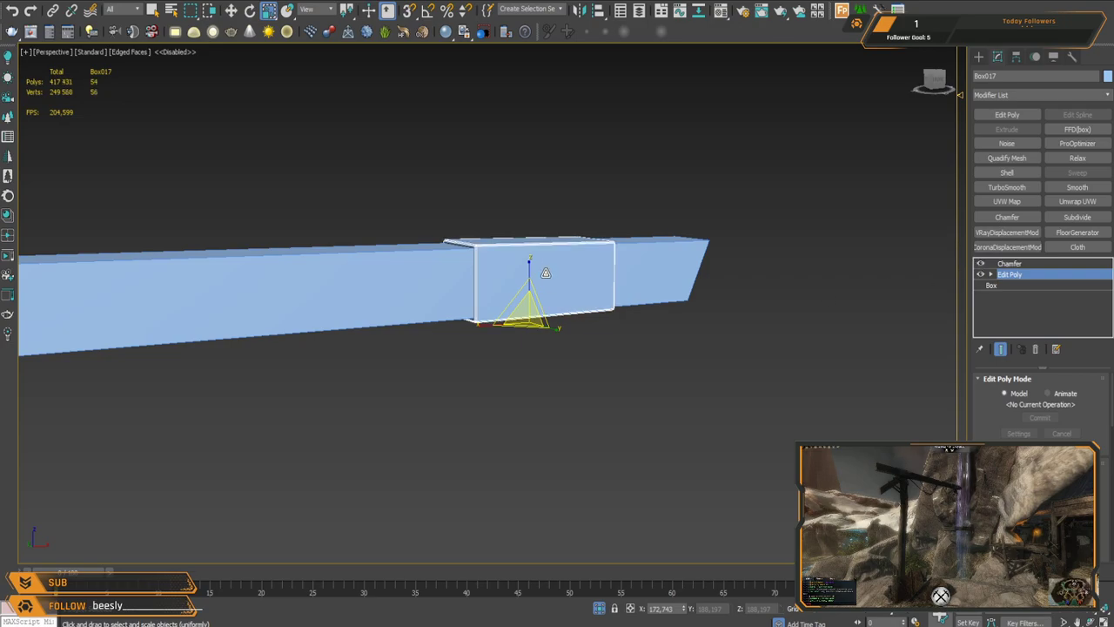
# Step: Shift the copied box slightly outward along the crossbeam to about X 14608 cm
pyautogui.keyDown('alt'); pyautogui.moveTo(545, 273); pyautogui.dragTo(537, 243, button='middle'); pyautogui.keyUp('alt')
pyautogui.scroll(-10, 630, 256)
pyautogui.moveTo(635, 274); pyautogui.dragTo(594, 242, button='middle')
pyautogui.scroll(-6, 617, 212)
pyautogui.scroll(8, 598, 209)
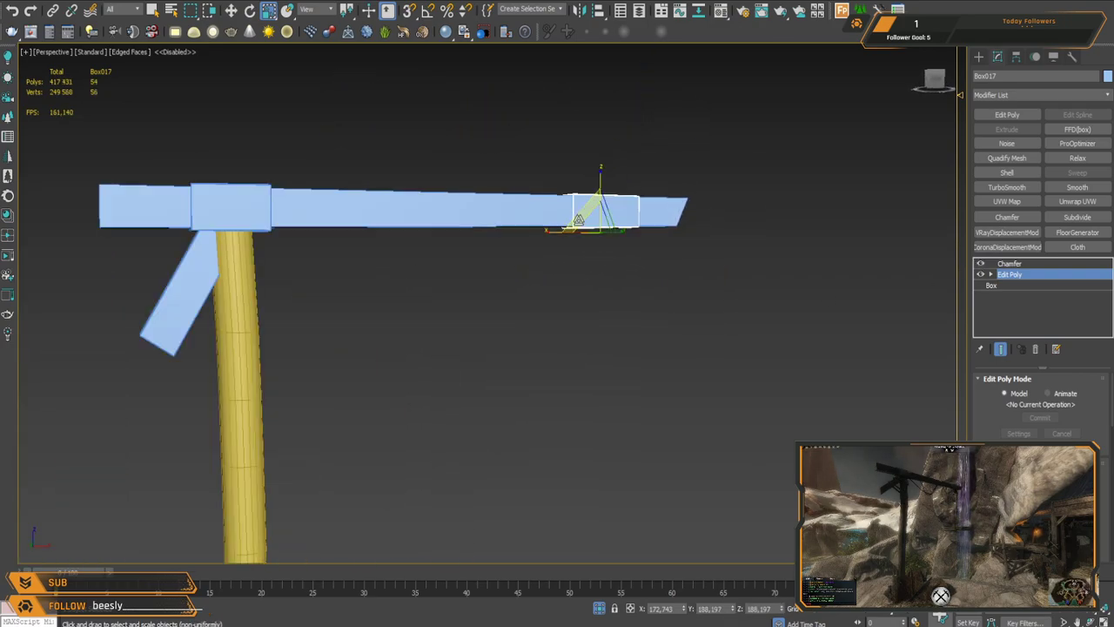
pyautogui.moveTo(462, 230); pyautogui.dragTo(536, 225, button='middle')
pyautogui.keyDown('alt'); pyautogui.moveTo(646, 224); pyautogui.dragTo(695, 204, button='middle'); pyautogui.keyUp('alt')
pyautogui.moveTo(695, 203); pyautogui.dragTo(647, 217, button='middle')
pyautogui.press('w')
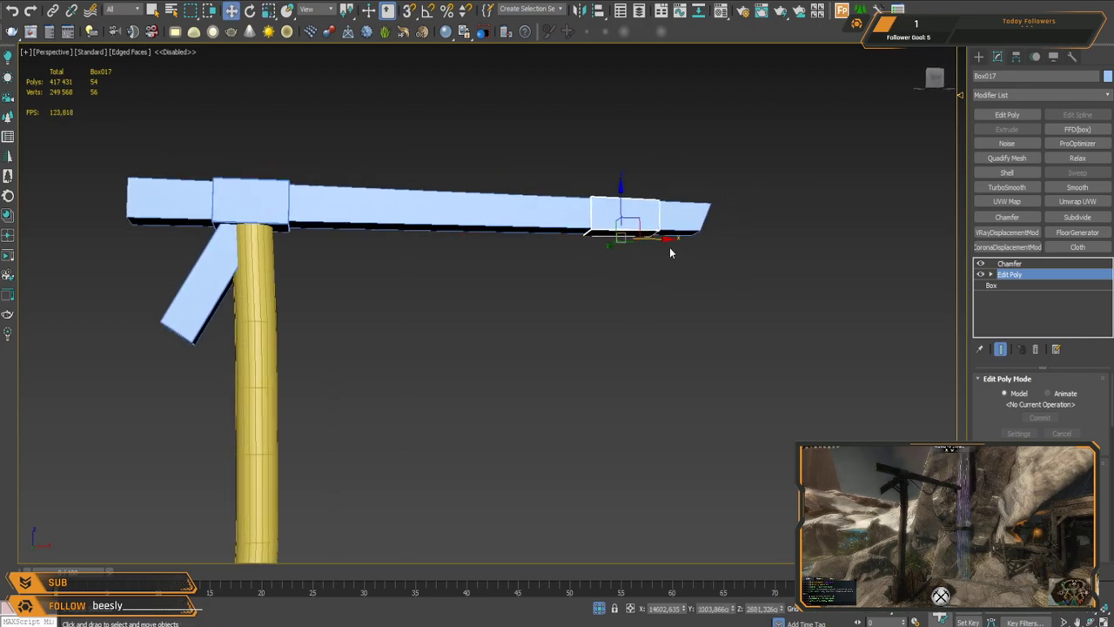
pyautogui.moveTo(657, 241); pyautogui.dragTo(659, 238)
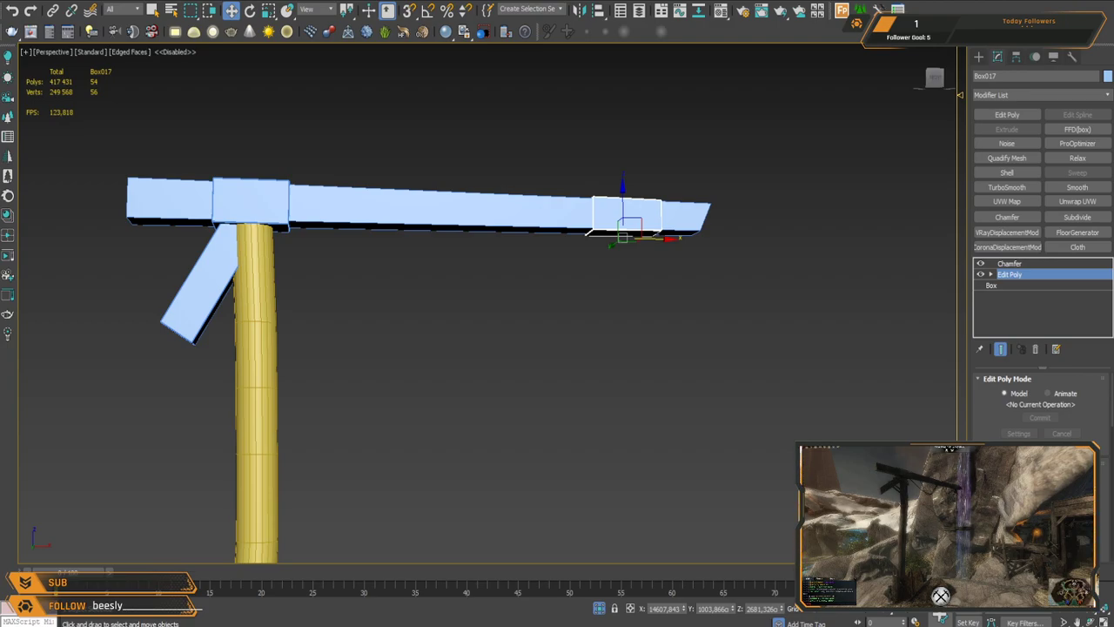
# Step: Connect the crossbeam's ring of long edges with one edge loop, positioned toward the copied box at about X 14284 cm
pyautogui.keyDown('alt'); pyautogui.moveTo(547, 255); pyautogui.dragTo(530, 316, button='middle'); pyautogui.keyUp('alt')
pyautogui.click(530, 316)
pyautogui.press('2')
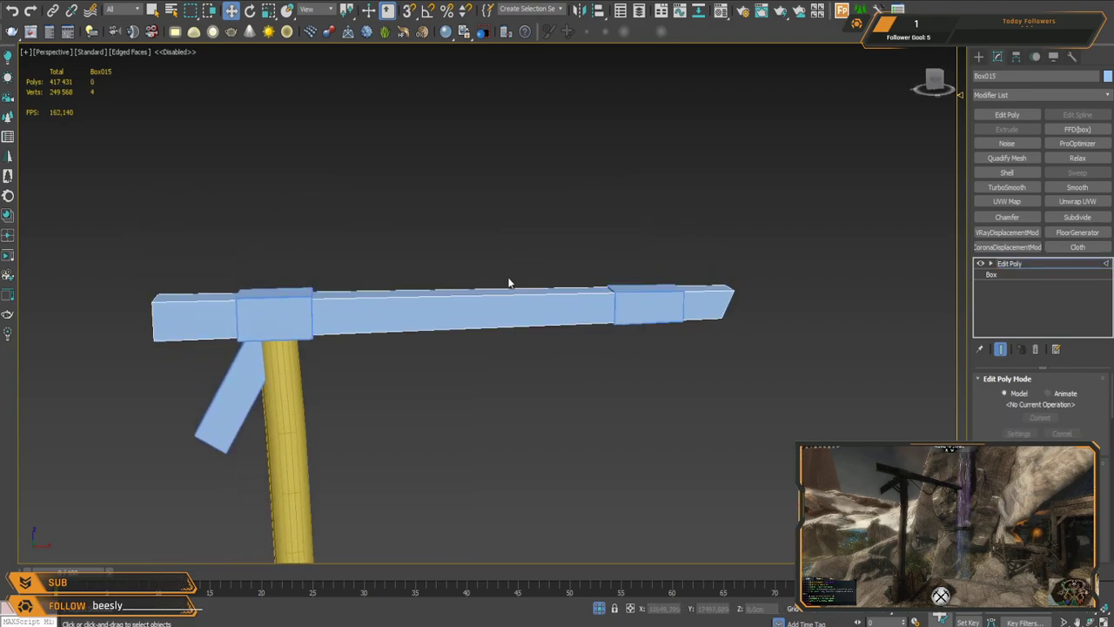
pyautogui.click(507, 294)
pyautogui.hotkey('alt', 'r')
pyautogui.scroll(-3, 1040, 409)
pyautogui.scroll(-2, 1041, 409)
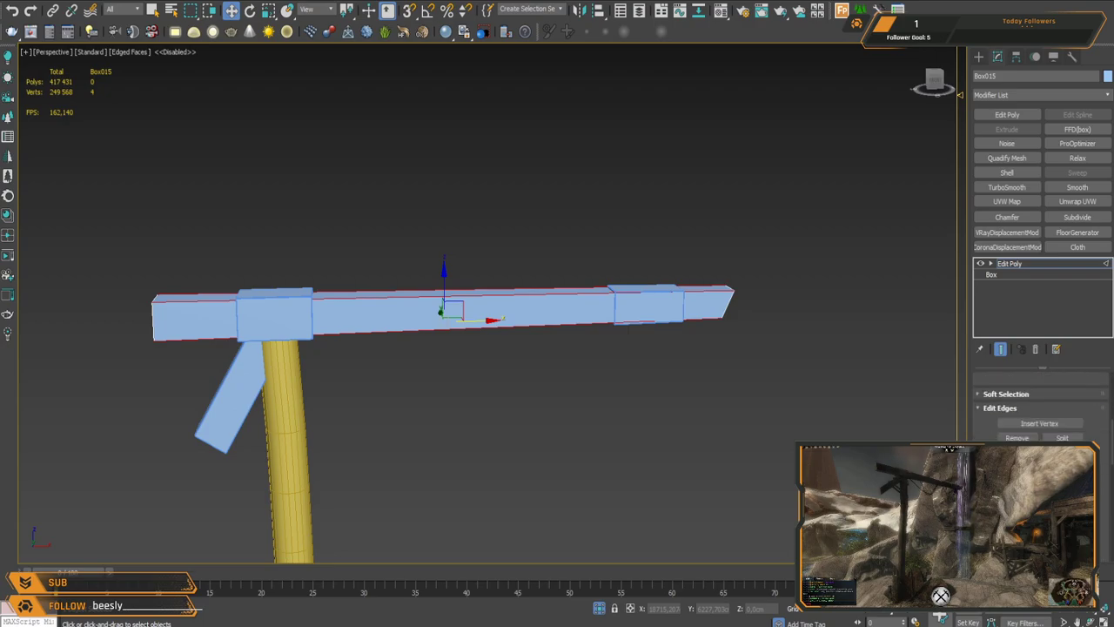
pyautogui.click(1062, 480)
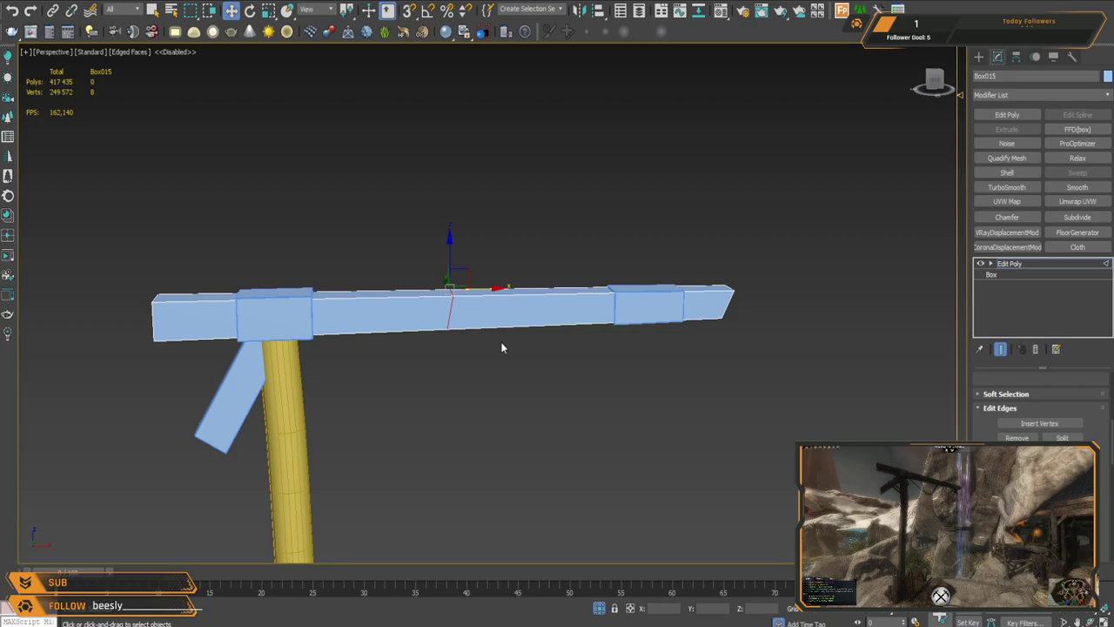
pyautogui.click(525, 309)
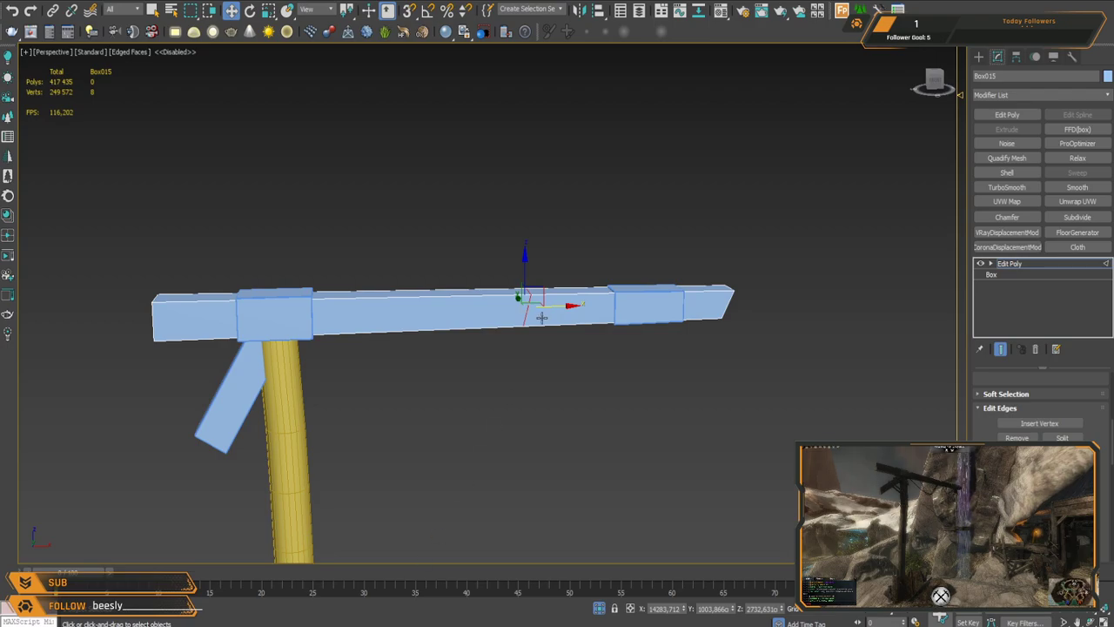
# Step: Create a separate spline shape from the crossbeam's edge loop, finish edge editing and select the new shape
pyautogui.scroll(3, 542, 318)
pyautogui.scroll(-2, 1062, 441)
pyautogui.click(1033, 423)
pyautogui.click(1034, 265)
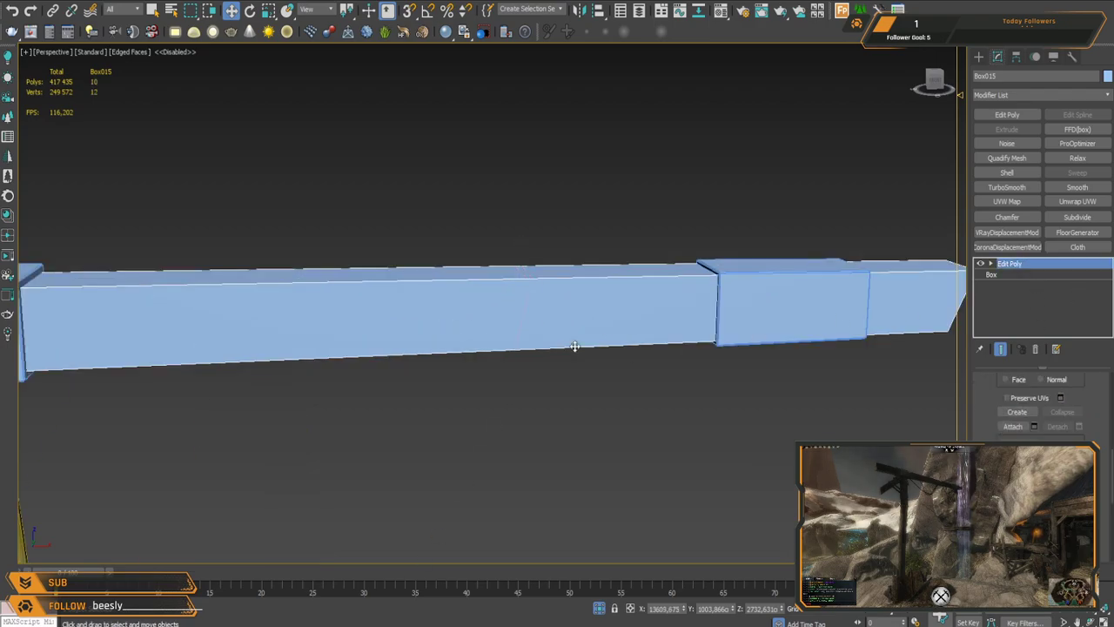
pyautogui.click(525, 297)
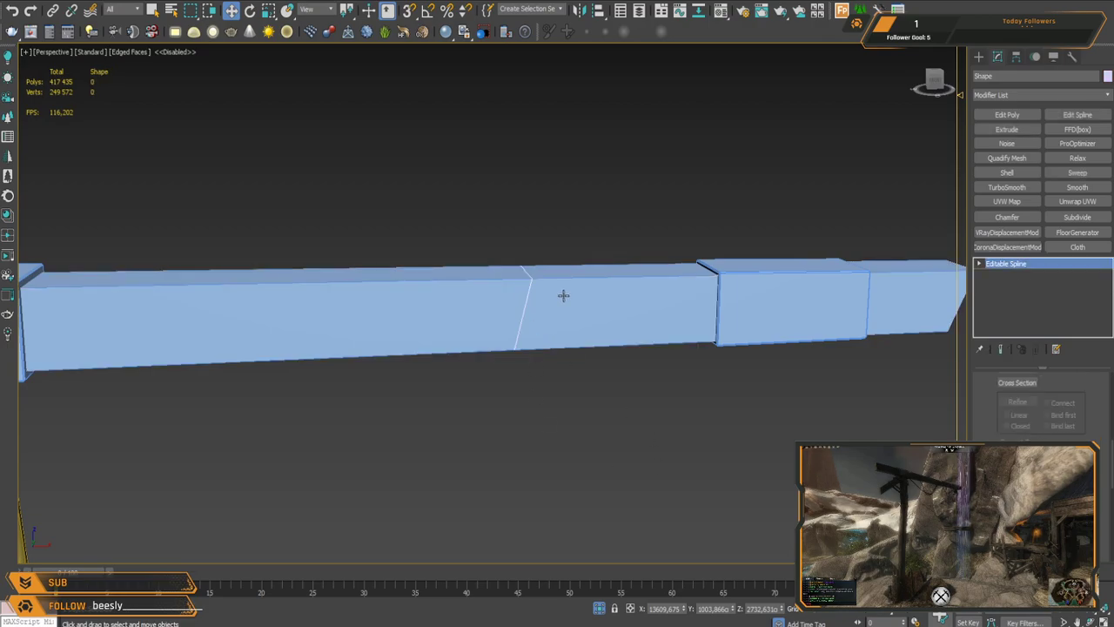
# Step: Apply a Sweep modifier with the built-in Cylinder section to the loop spline around the crossbeam
pyautogui.keyDown('alt'); pyautogui.moveTo(563, 296); pyautogui.dragTo(557, 291, button='middle'); pyautogui.keyUp('alt')
pyautogui.press('1')
pyautogui.press('r')
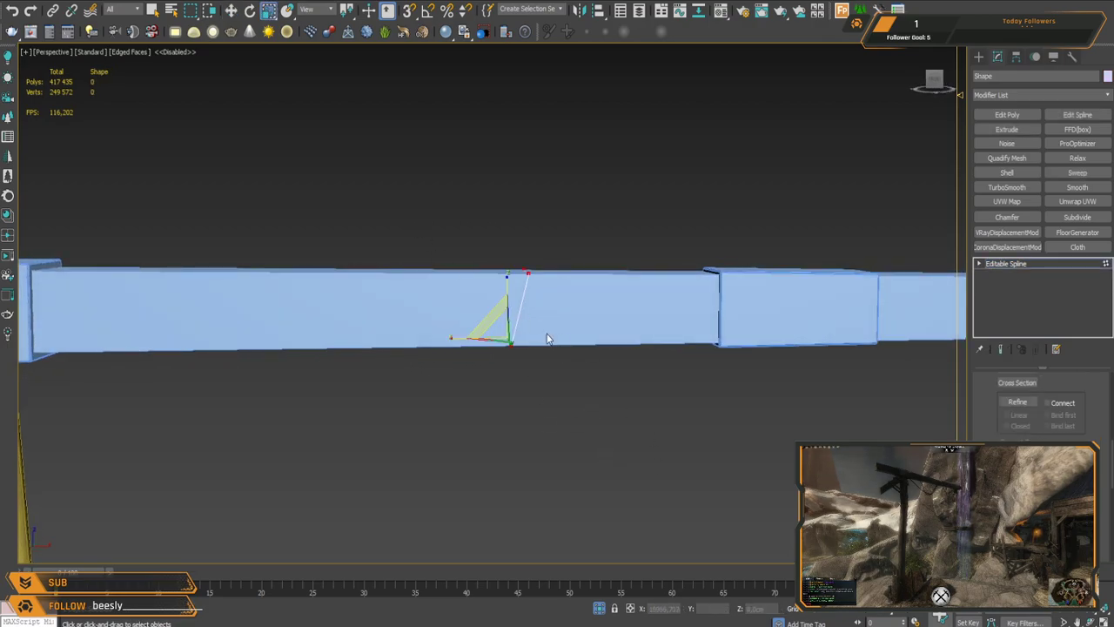
pyautogui.moveTo(949, 284); pyautogui.dragTo(947, 289, button='middle')
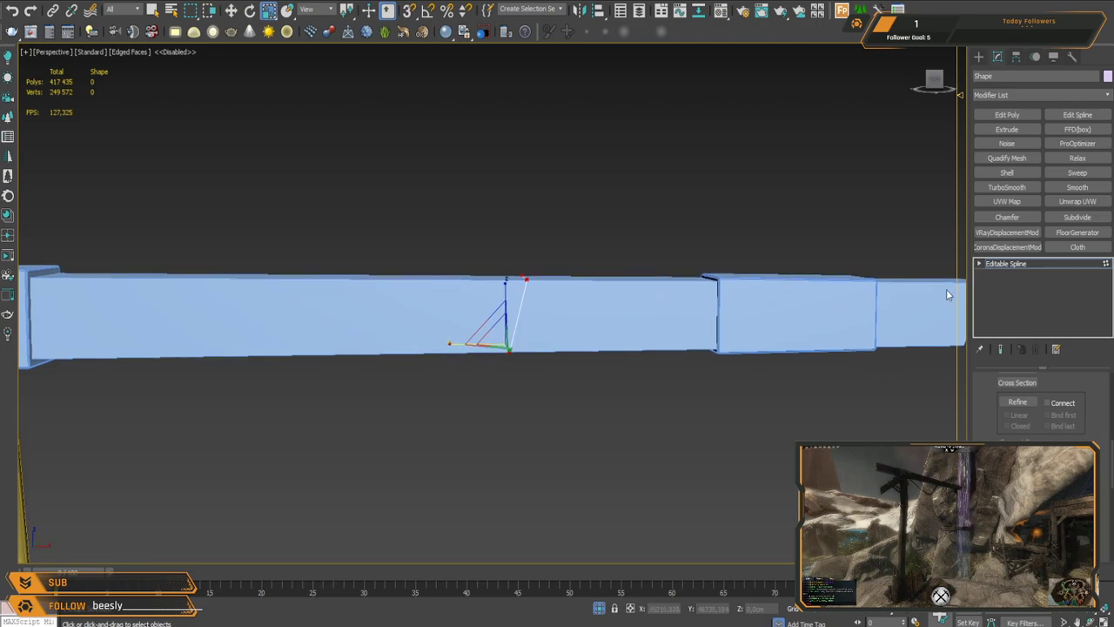
pyautogui.click(1077, 173)
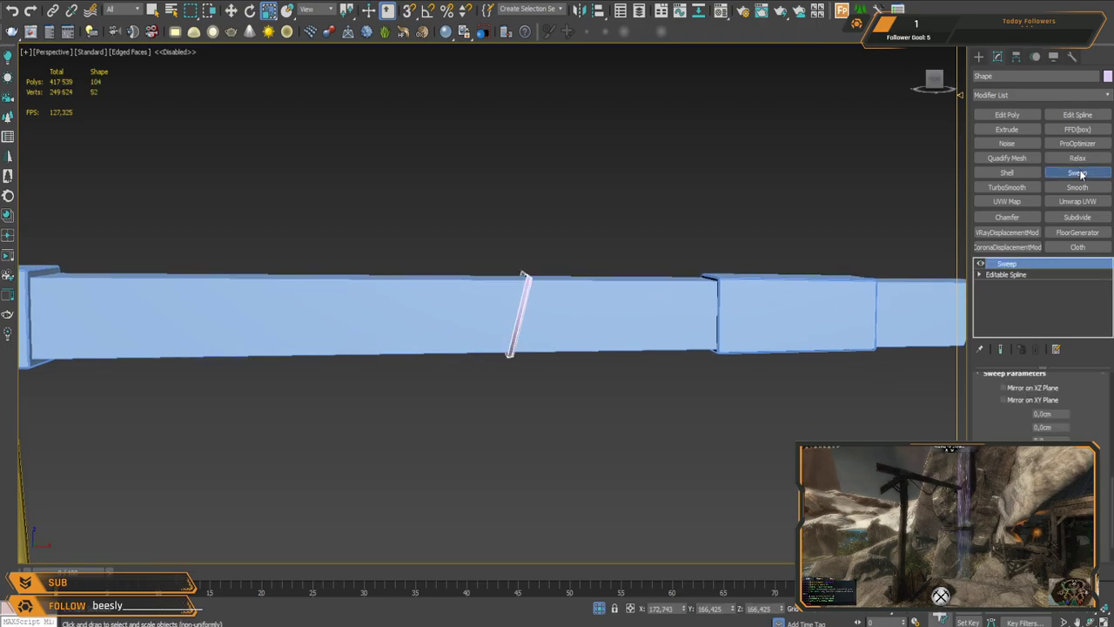
pyautogui.scroll(5, 1022, 416)
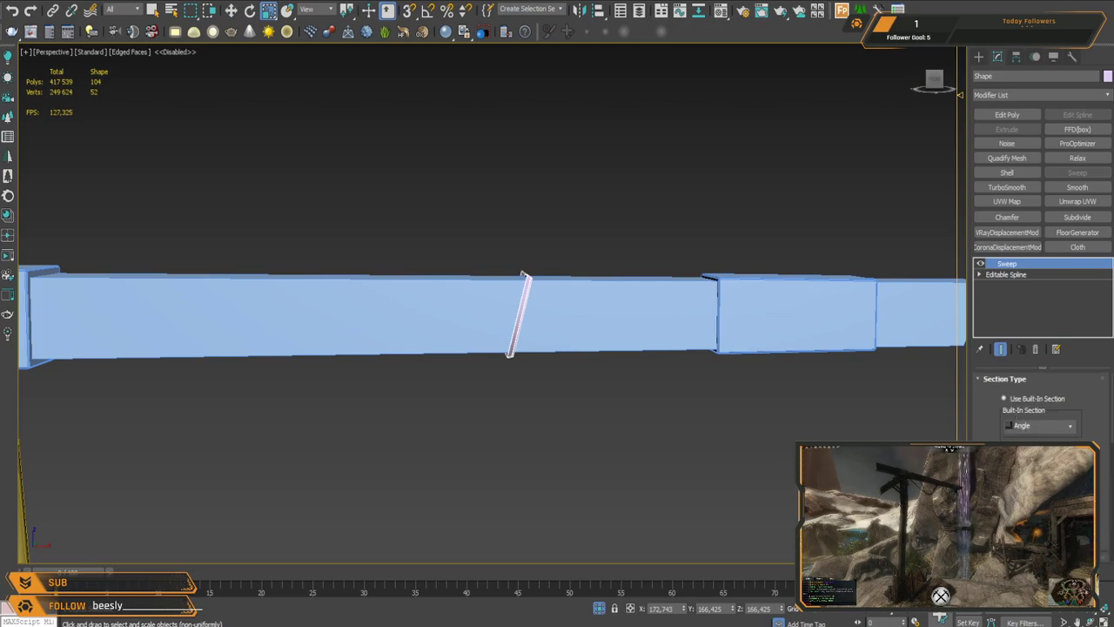
pyautogui.click(1028, 478)
pyautogui.moveTo(513, 301)
pyautogui.keyDown('alt'); pyautogui.mouseDown(button='middle')
pyautogui.moveTo(525, 321)
pyautogui.moveTo(516, 311)
pyautogui.mouseUp(button='middle'); pyautogui.keyUp('alt')
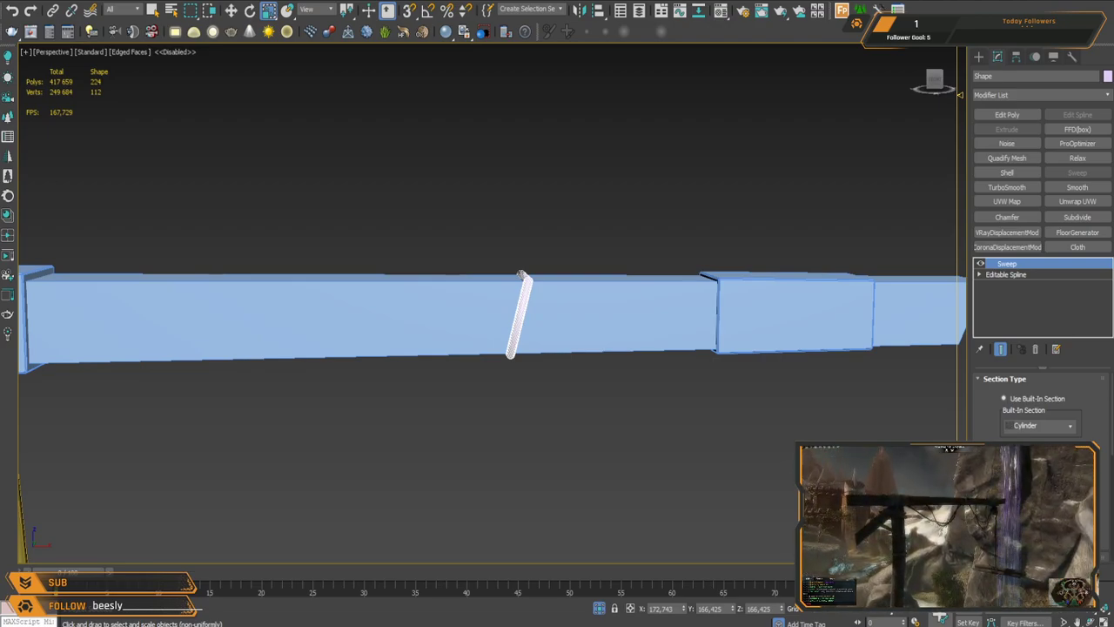
# Step: Add an Edit Poly modifier to the swept loop and move its lower vertices along X so the loop stands vertical
pyautogui.click(1008, 115)
pyautogui.scroll(5, 524, 285)
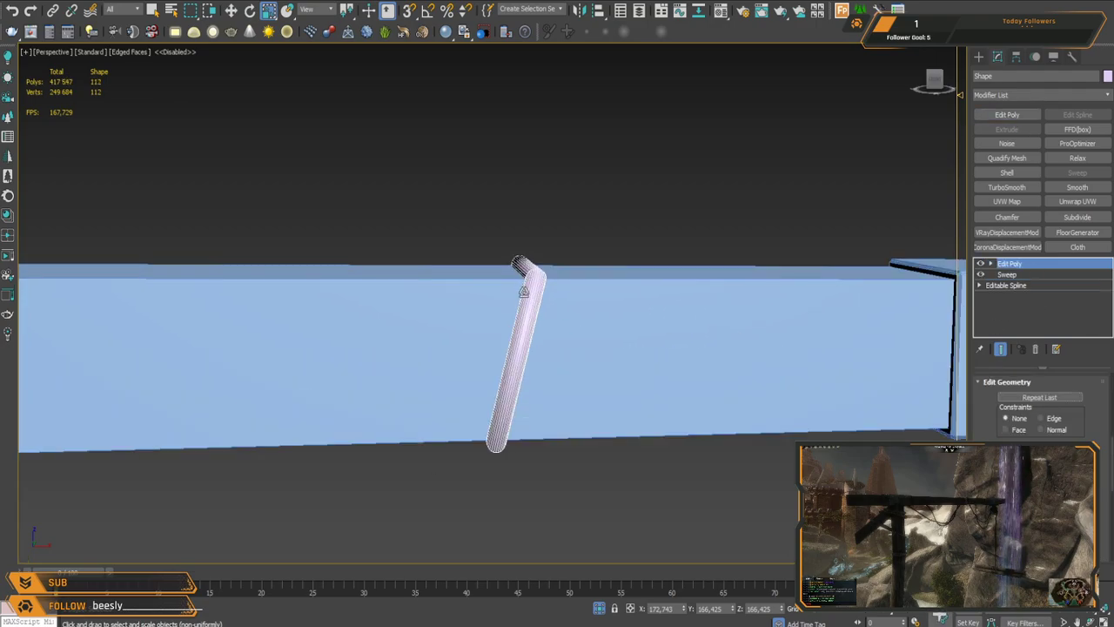
pyautogui.press('1')
pyautogui.scroll(-3, 528, 312)
pyautogui.keyDown('alt'); pyautogui.moveTo(546, 334); pyautogui.dragTo(540, 318, button='middle'); pyautogui.keyUp('alt')
pyautogui.moveTo(423, 372); pyautogui.dragTo(583, 456)
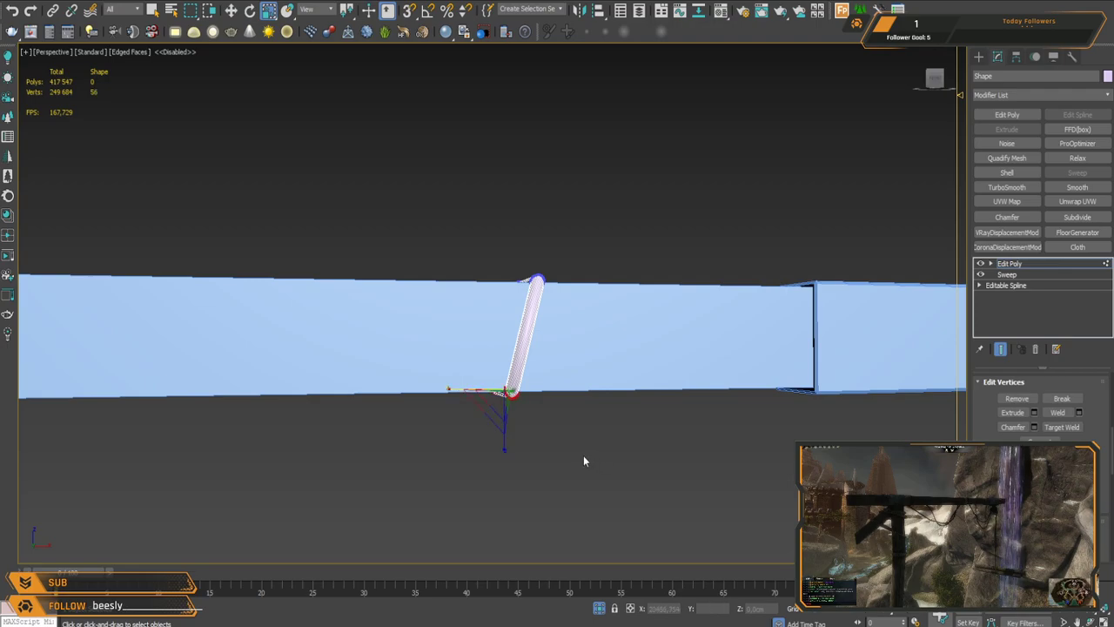
pyautogui.press('w')
pyautogui.moveTo(567, 409)
pyautogui.keyDown('alt'); pyautogui.mouseDown(button='middle')
pyautogui.moveTo(570, 372)
pyautogui.moveTo(550, 398)
pyautogui.mouseUp(button='middle'); pyautogui.keyUp('alt')
pyautogui.moveTo(550, 397); pyautogui.dragTo(571, 391)
pyautogui.moveTo(467, 236); pyautogui.dragTo(568, 286)
pyautogui.keyDown('alt'); pyautogui.moveTo(542, 347); pyautogui.dragTo(608, 374, button='middle'); pyautogui.keyUp('alt')
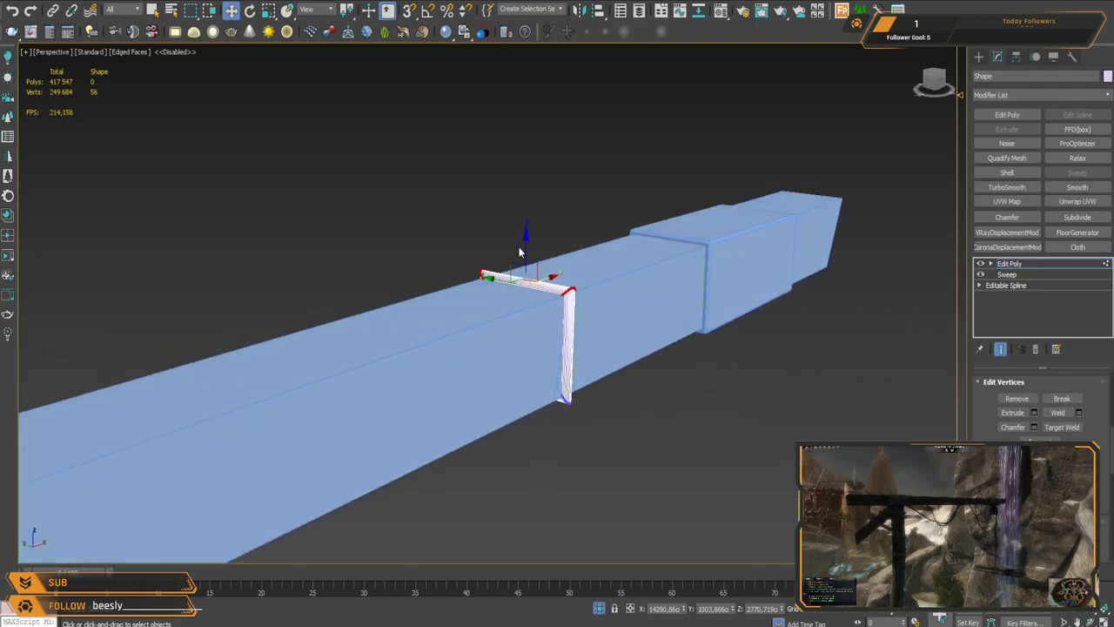
pyautogui.keyDown('alt'); pyautogui.moveTo(525, 241); pyautogui.dragTo(575, 312, button='middle'); pyautogui.keyUp('alt')
pyautogui.click(1064, 262)
# Step: Adjust the thickness and section settings of the loop's Sweep so it wraps closely around the crossbeam
pyautogui.keyDown('alt'); pyautogui.moveTo(780, 304); pyautogui.dragTo(645, 306, button='middle'); pyautogui.keyUp('alt')
pyautogui.click(1055, 274)
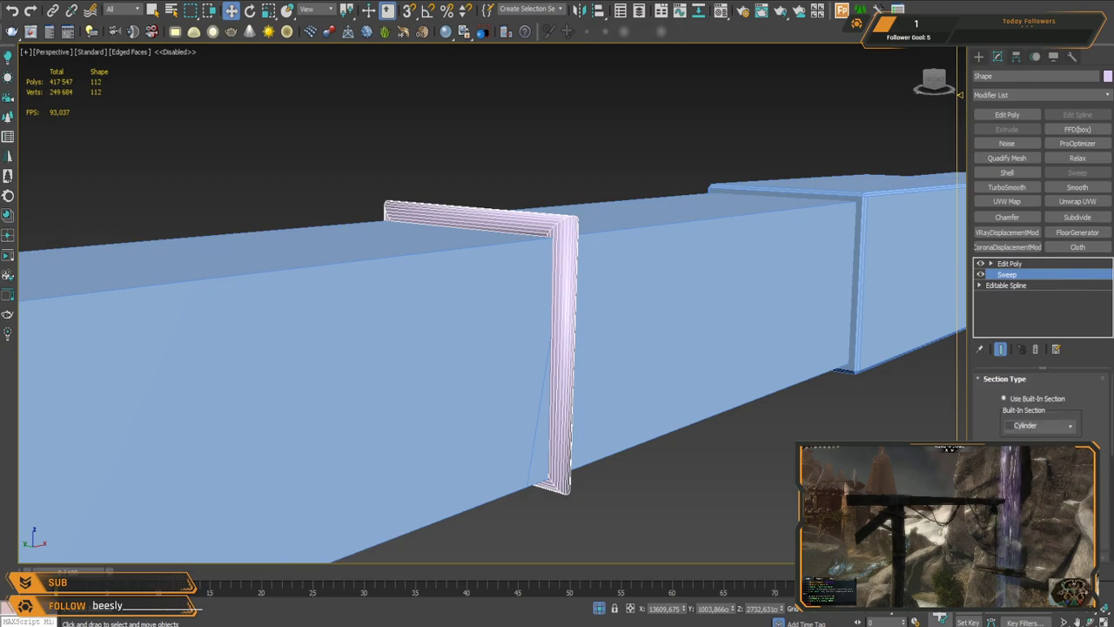
pyautogui.scroll(-4, 1041, 405)
pyautogui.moveTo(1082, 459); pyautogui.dragTo(1082, 488)
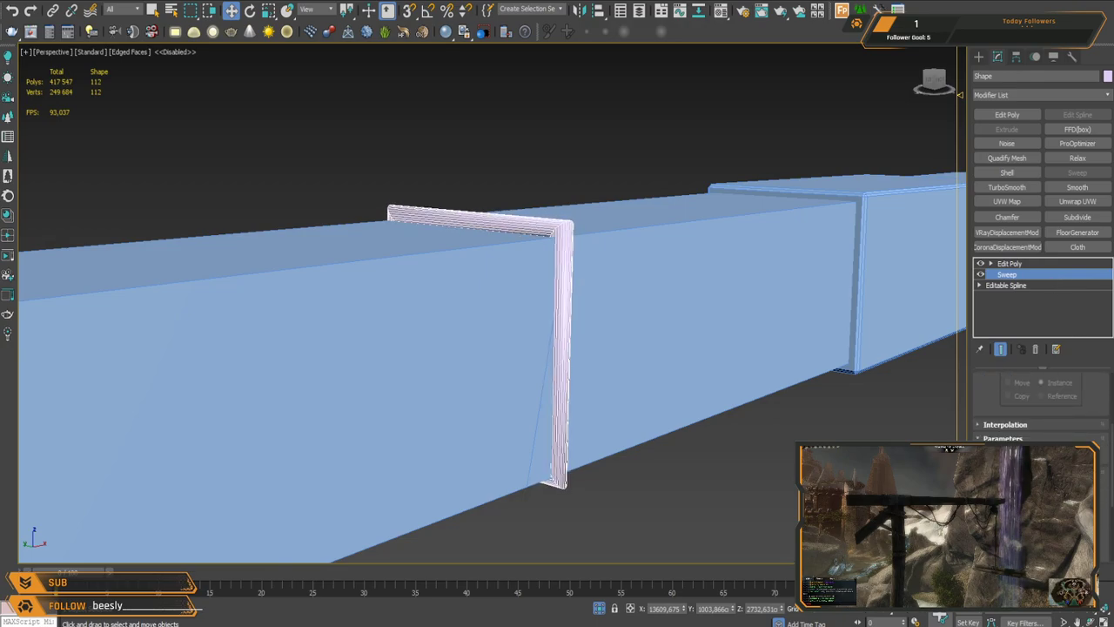
pyautogui.moveTo(1082, 487); pyautogui.dragTo(1075, 458)
pyautogui.moveTo(699, 433); pyautogui.dragTo(720, 414, button='middle')
pyautogui.moveTo(1080, 549)
pyautogui.mouseDown()
pyautogui.moveTo(1079, 529)
pyautogui.moveTo(1079, 539)
pyautogui.mouseUp()
pyautogui.keyDown('alt'); pyautogui.moveTo(588, 372); pyautogui.dragTo(610, 339, button='middle'); pyautogui.keyUp('alt')
# Step: Add a Chamfer modifier above the loop's Edit Poly and set its amount to 0.15 cm
pyautogui.click(1043, 264)
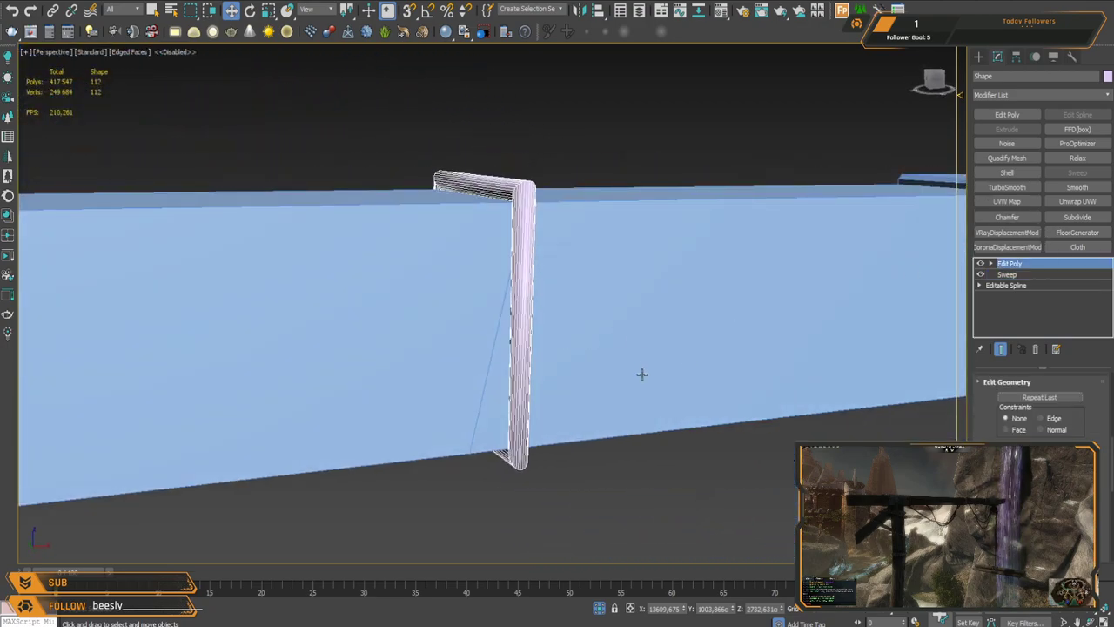
pyautogui.keyDown('alt'); pyautogui.moveTo(641, 373); pyautogui.dragTo(660, 329, button='middle'); pyautogui.keyUp('alt')
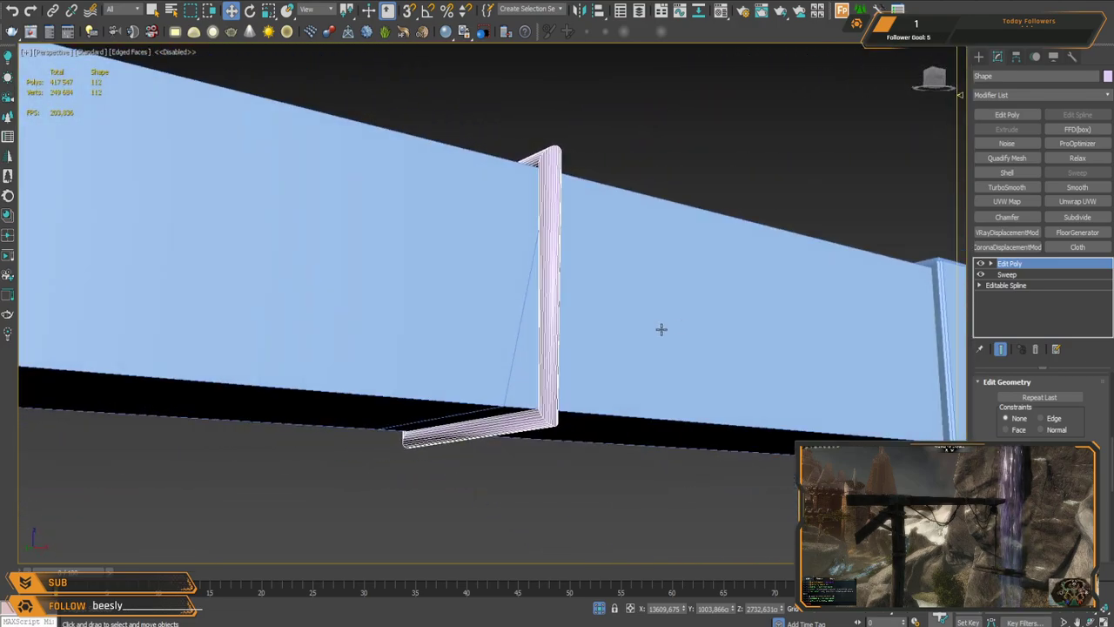
pyautogui.click(1015, 217)
pyautogui.keyDown('alt'); pyautogui.moveTo(747, 278); pyautogui.dragTo(635, 324, button='middle'); pyautogui.keyUp('alt')
pyautogui.scroll(5, 554, 193)
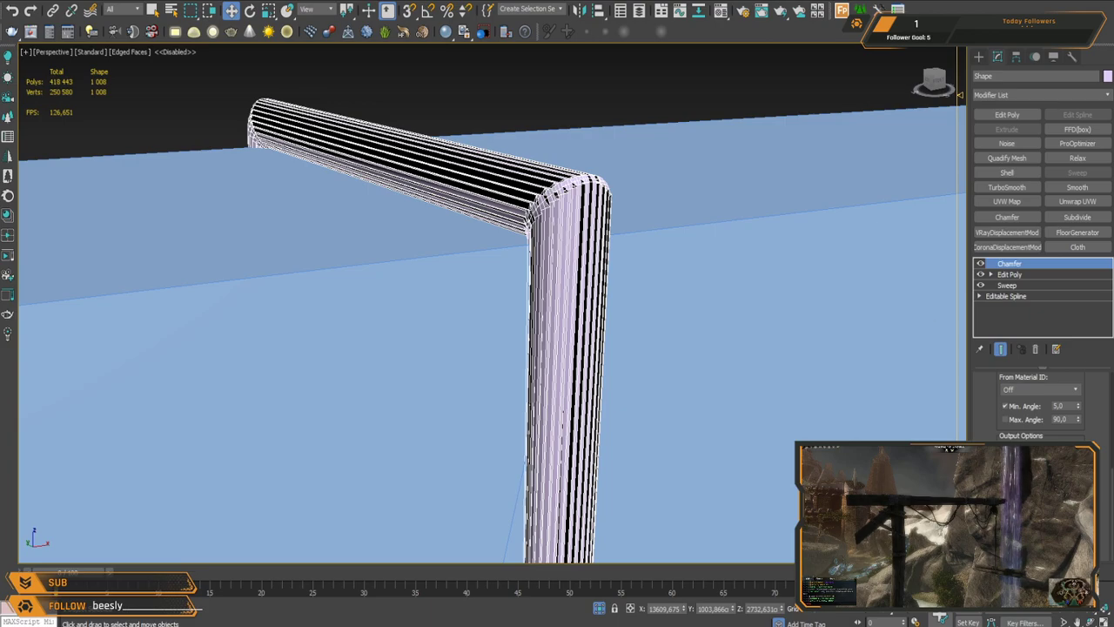
pyautogui.scroll(10, 1085, 403)
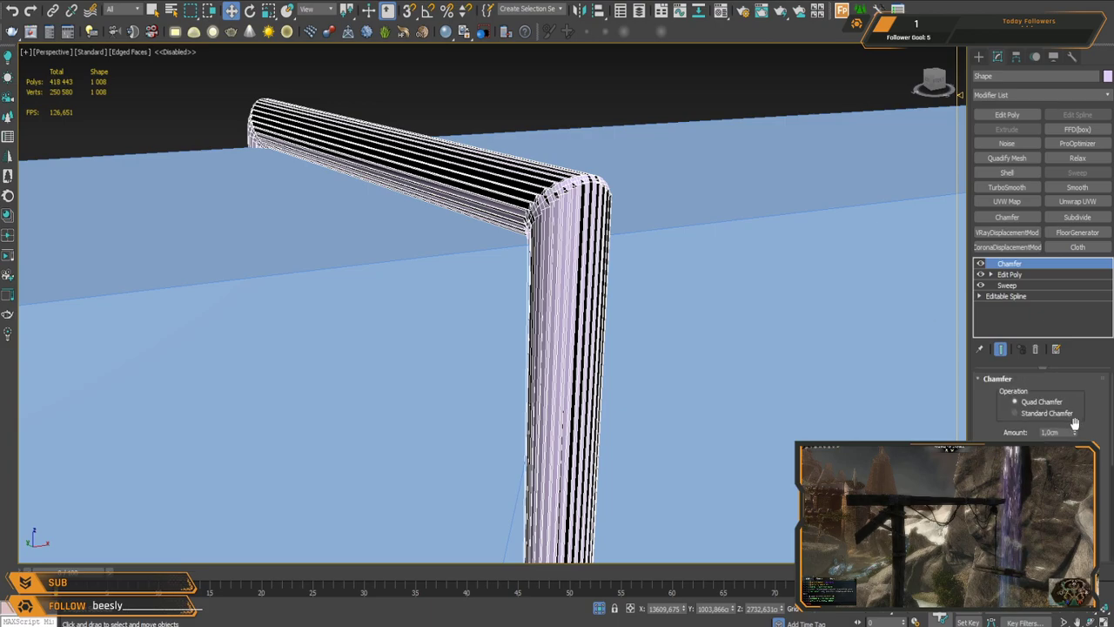
pyautogui.moveTo(1076, 436); pyautogui.dragTo(1075, 486)
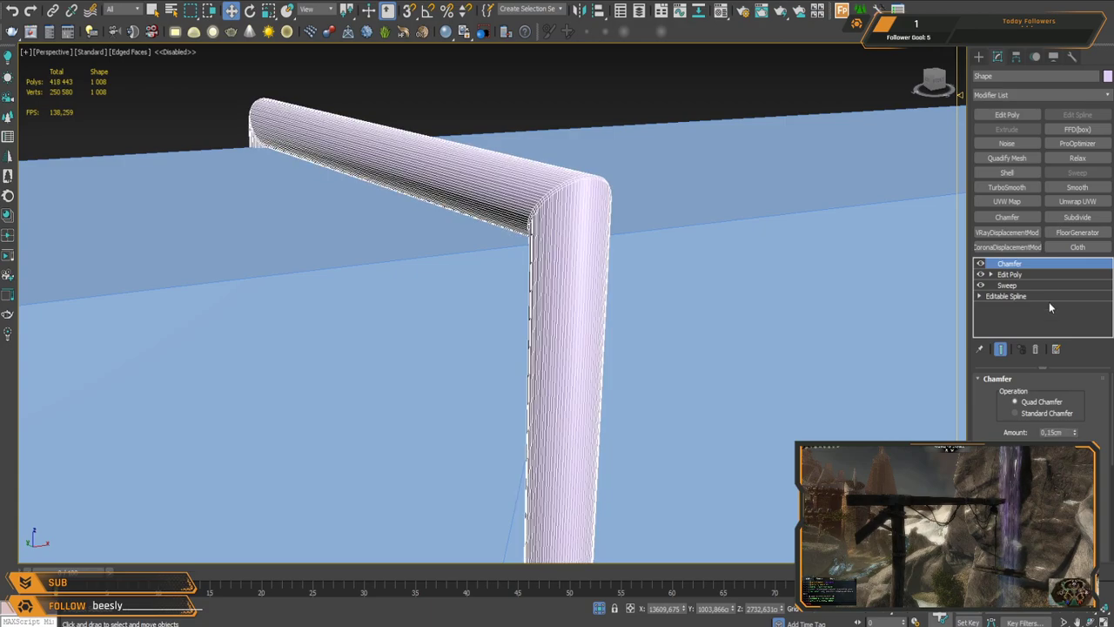
# Step: Remove the loop's Chamfer modifier and connect the long edges of its top and bottom sides with two edge rings near the corners
pyautogui.click(1007, 187)
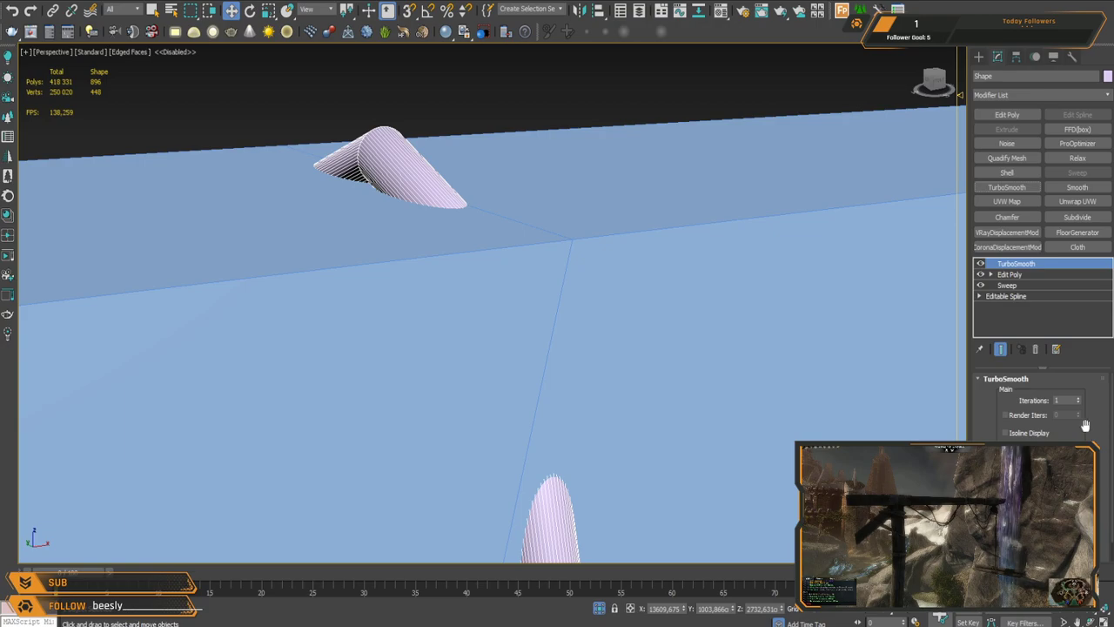
pyautogui.hotkey('ctrl', 'z')
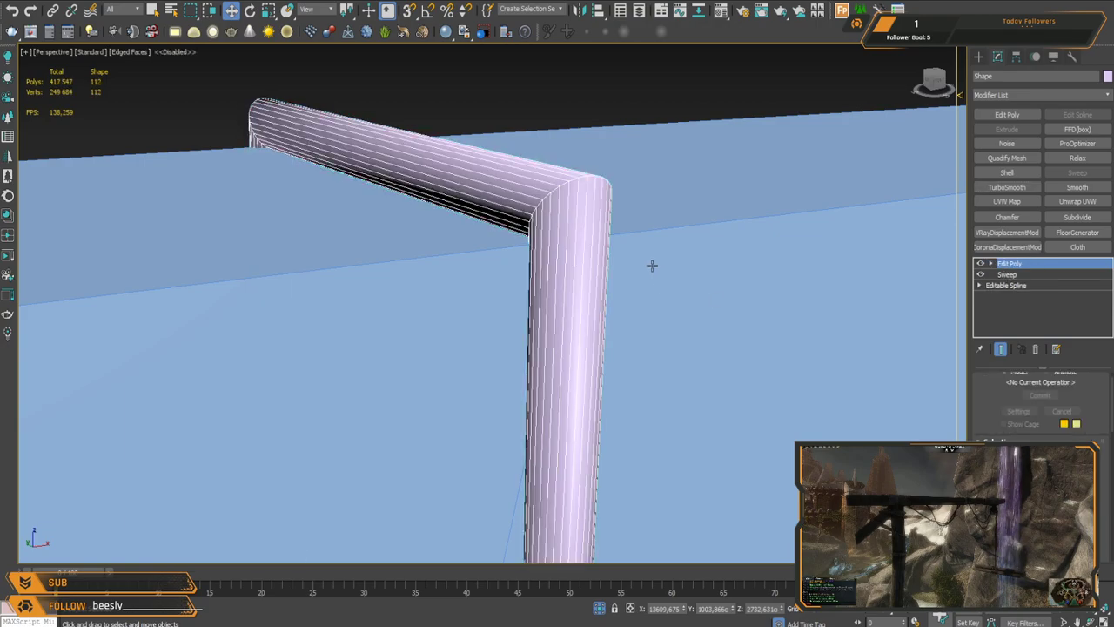
pyautogui.scroll(-4, 649, 268)
pyautogui.keyDown('alt'); pyautogui.moveTo(686, 338); pyautogui.dragTo(658, 425, button='middle'); pyautogui.keyUp('alt')
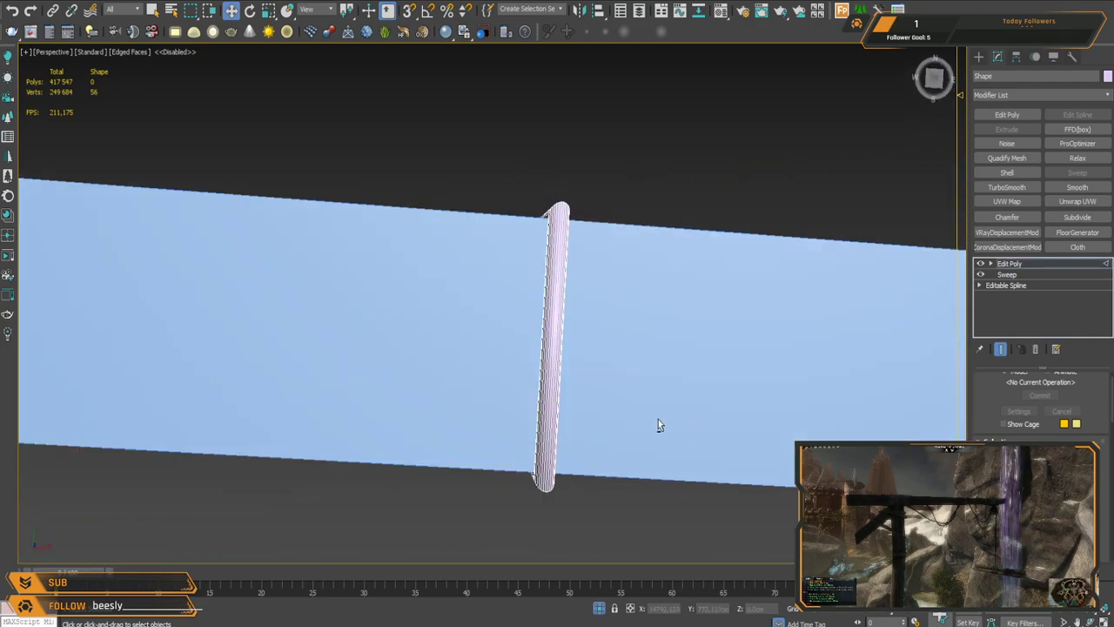
pyautogui.moveTo(593, 359); pyautogui.dragTo(515, 334)
pyautogui.keyDown('alt'); pyautogui.moveTo(649, 427); pyautogui.dragTo(683, 327, button='middle'); pyautogui.keyUp('alt')
pyautogui.scroll(-5, 1040, 406)
pyautogui.hotkey('ctrl', 'shift', 'e')
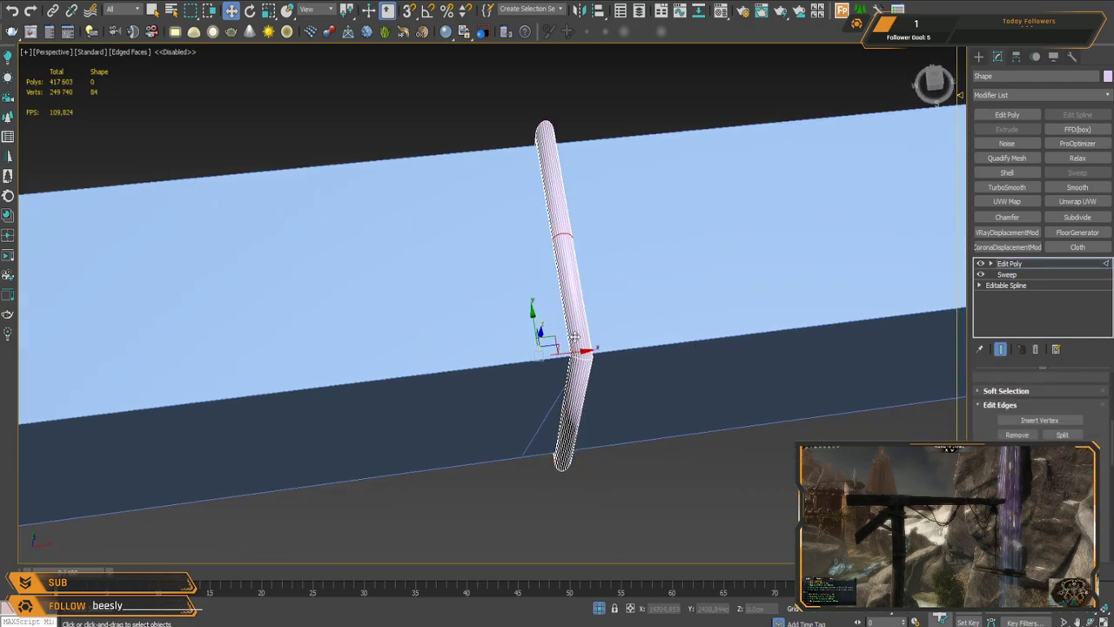
pyautogui.moveTo(503, 306)
pyautogui.mouseDown()
pyautogui.moveTo(501, 344)
pyautogui.moveTo(503, 298)
pyautogui.moveTo(503, 327)
pyautogui.mouseUp()
pyautogui.click(460, 88)
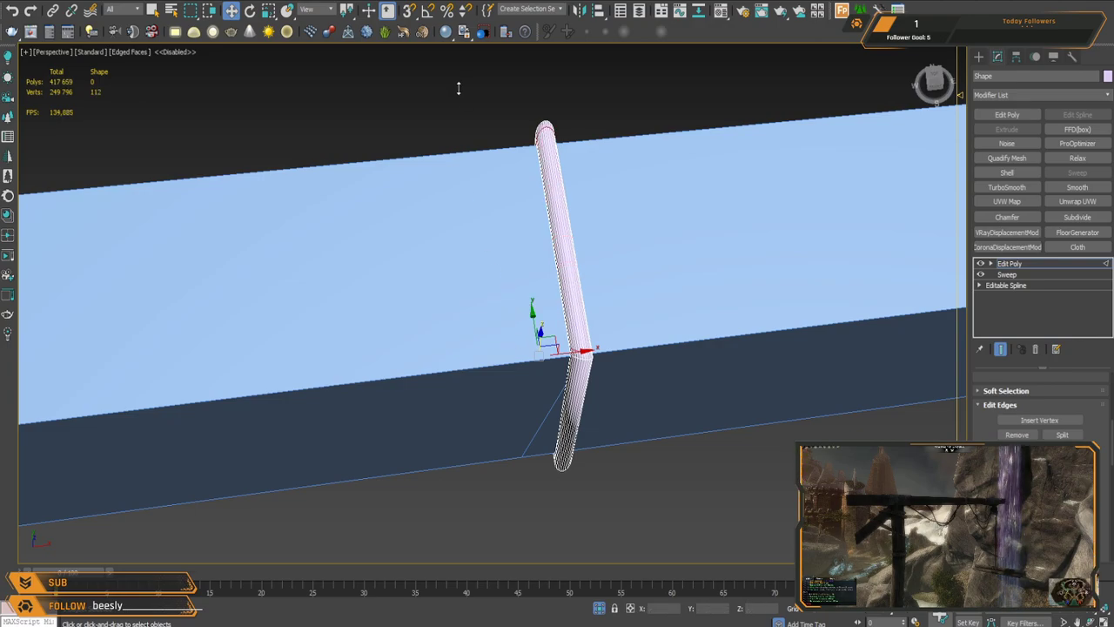
# Step: Connect the long edges of the loop's vertical sides with two edge rings near the corners
pyautogui.keyDown('alt'); pyautogui.moveTo(460, 92); pyautogui.dragTo(550, 159, button='middle'); pyautogui.keyUp('alt')
pyautogui.click(499, 358)
pyautogui.keyDown('alt'); pyautogui.moveTo(499, 358); pyautogui.dragTo(533, 290, button='middle'); pyautogui.keyUp('alt')
pyautogui.moveTo(454, 263); pyautogui.dragTo(756, 325)
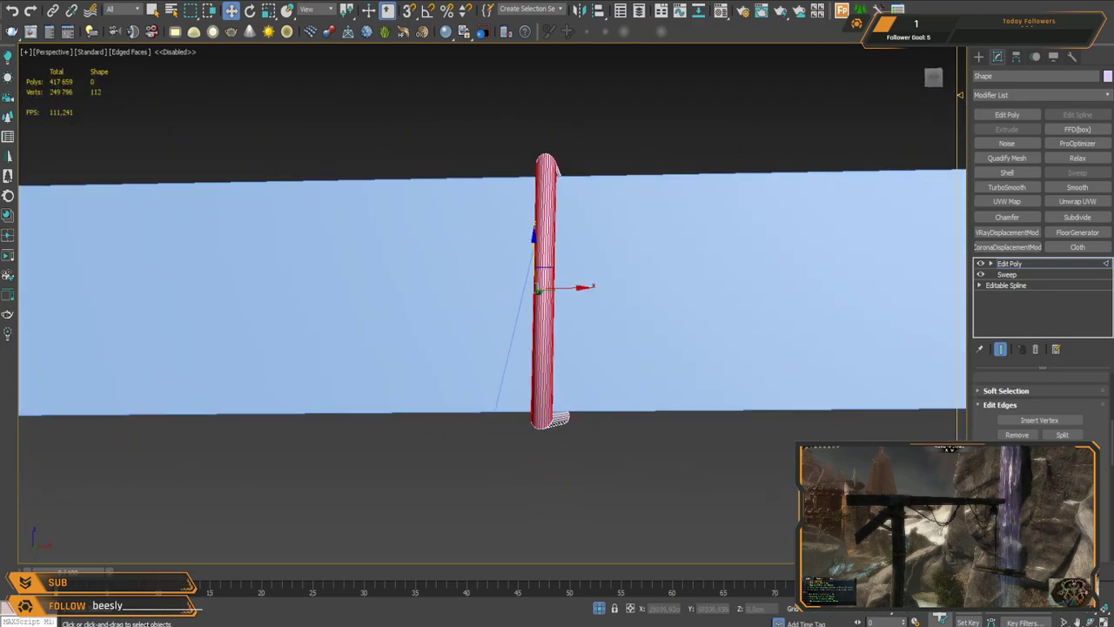
pyautogui.hotkey('ctrl', 'shift', 'e')
pyautogui.keyDown('alt'); pyautogui.moveTo(498, 372); pyautogui.dragTo(1073, 310, button='middle'); pyautogui.keyUp('alt')
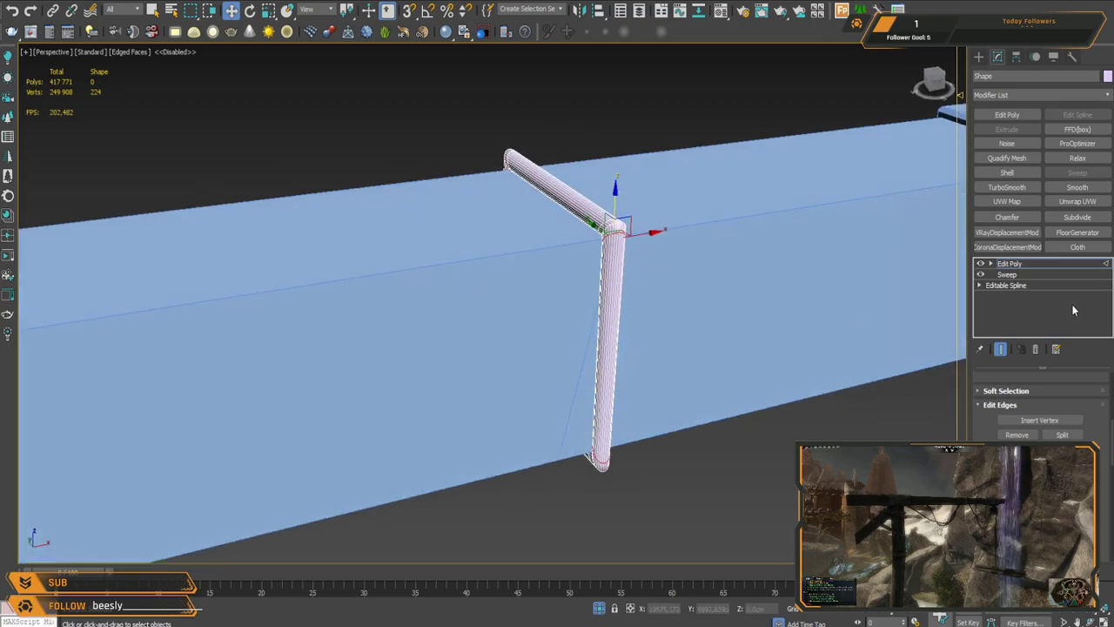
# Step: Add a TurboSmooth modifier with one iteration above the loop's Edit Poly
pyautogui.click(1036, 264)
pyautogui.click(1005, 188)
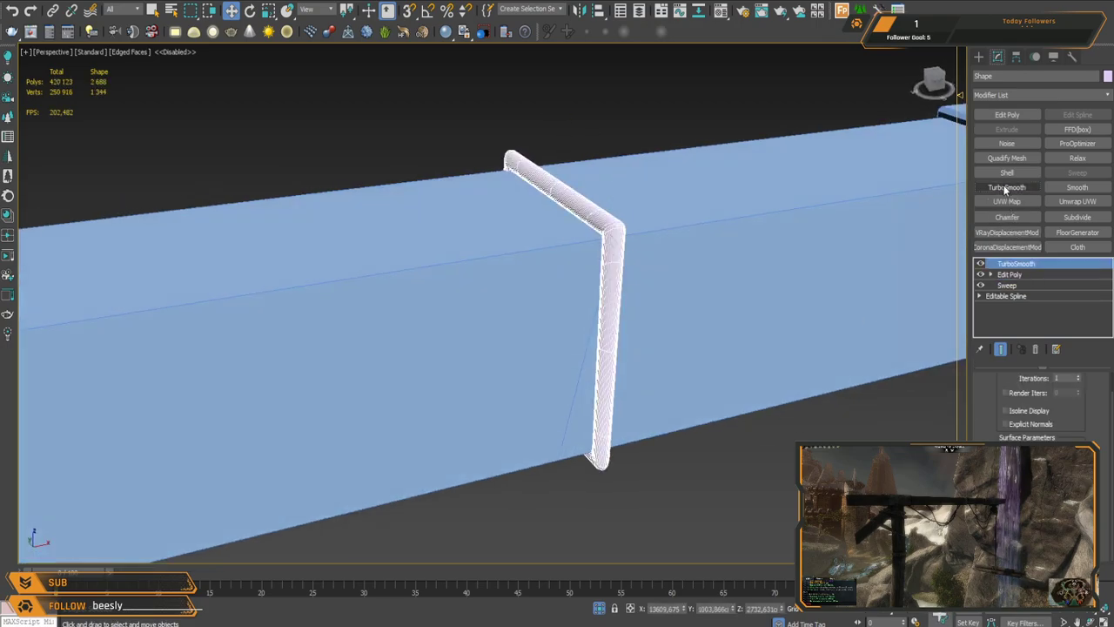
pyautogui.scroll(6, 649, 214)
pyautogui.moveTo(551, 271)
pyautogui.keyDown('alt'); pyautogui.mouseDown(button='middle')
pyautogui.moveTo(604, 246)
pyautogui.moveTo(562, 254)
pyautogui.mouseUp(button='middle'); pyautogui.keyUp('alt')
pyautogui.keyDown('alt'); pyautogui.moveTo(580, 275); pyautogui.dragTo(597, 226, button='middle'); pyautogui.keyUp('alt')
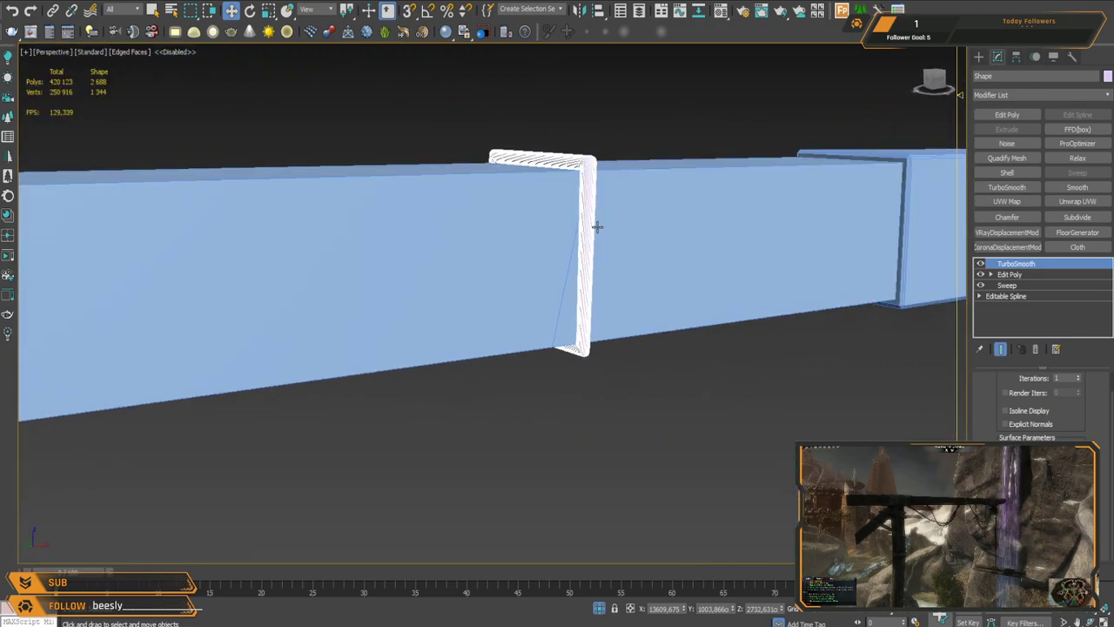
pyautogui.scroll(5, 597, 226)
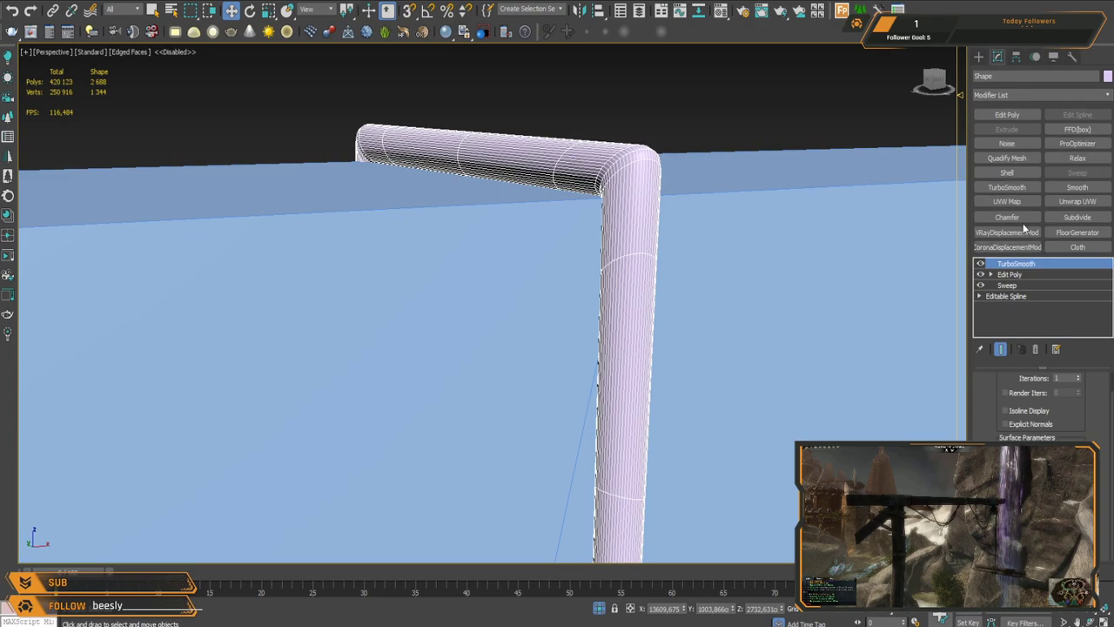
# Step: Add a Smooth modifier on top of the loop's TurboSmooth and enable Auto Smooth
pyautogui.click(1076, 189)
pyautogui.scroll(-3, 719, 266)
pyautogui.scroll(-3, 698, 264)
pyautogui.click(1002, 395)
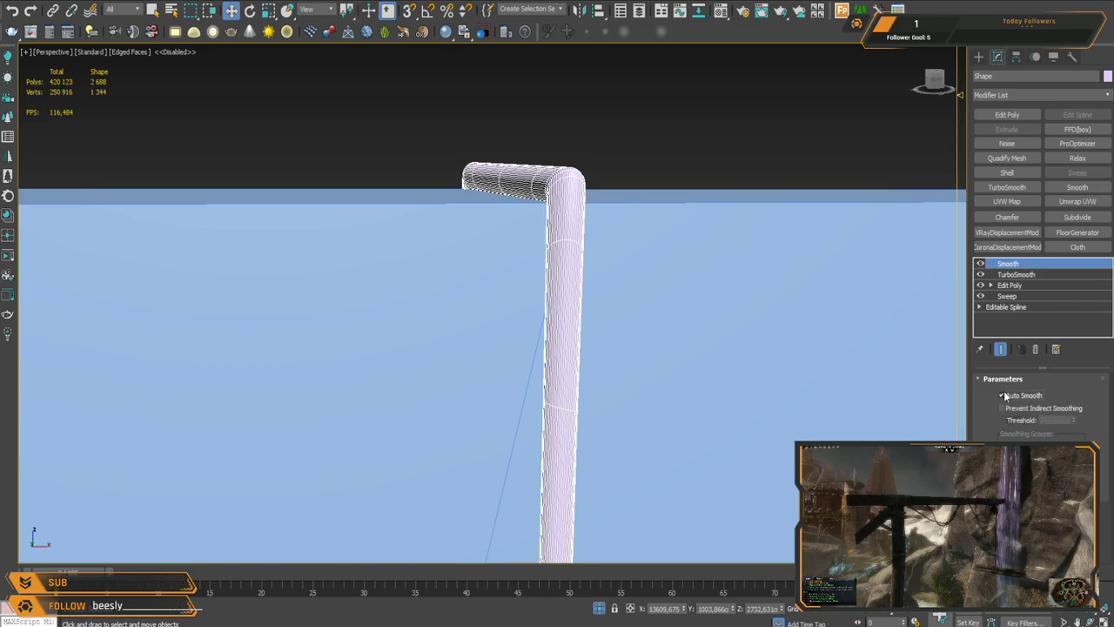
# Step: Hide the edged faces and examine the loop and the whole post and crossbeam against the reference
pyautogui.keyDown('alt'); pyautogui.moveTo(602, 301); pyautogui.dragTo(586, 283, button='middle'); pyautogui.keyUp('alt')
pyautogui.press('F4')
pyautogui.scroll(-10, 586, 278)
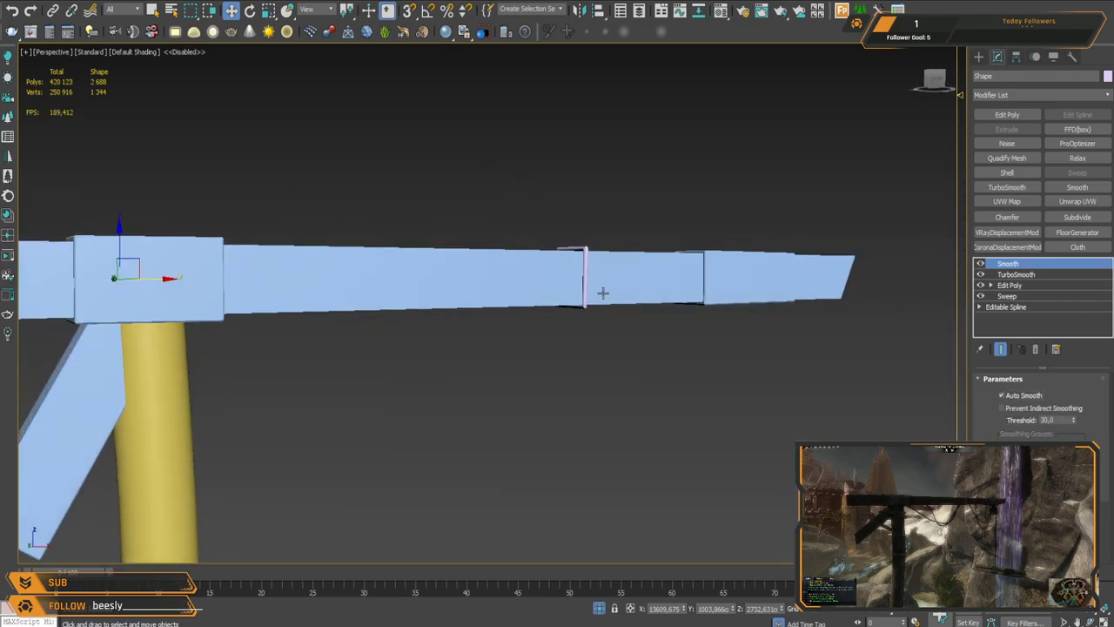
pyautogui.scroll(3, 600, 313)
pyautogui.scroll(3, 600, 241)
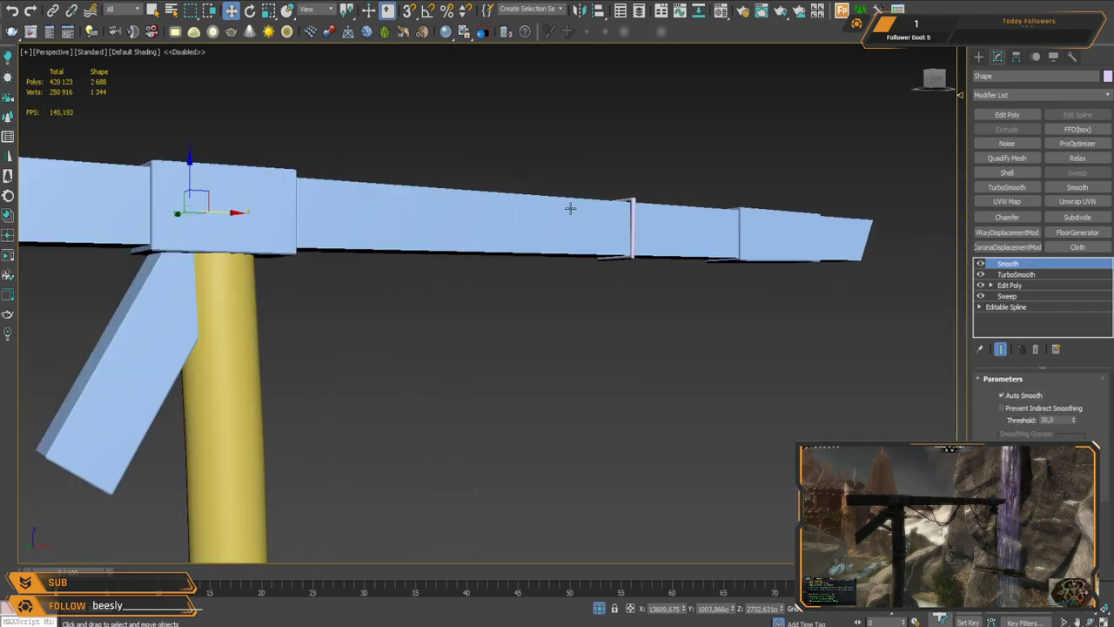
pyautogui.scroll(-4, 500, 209)
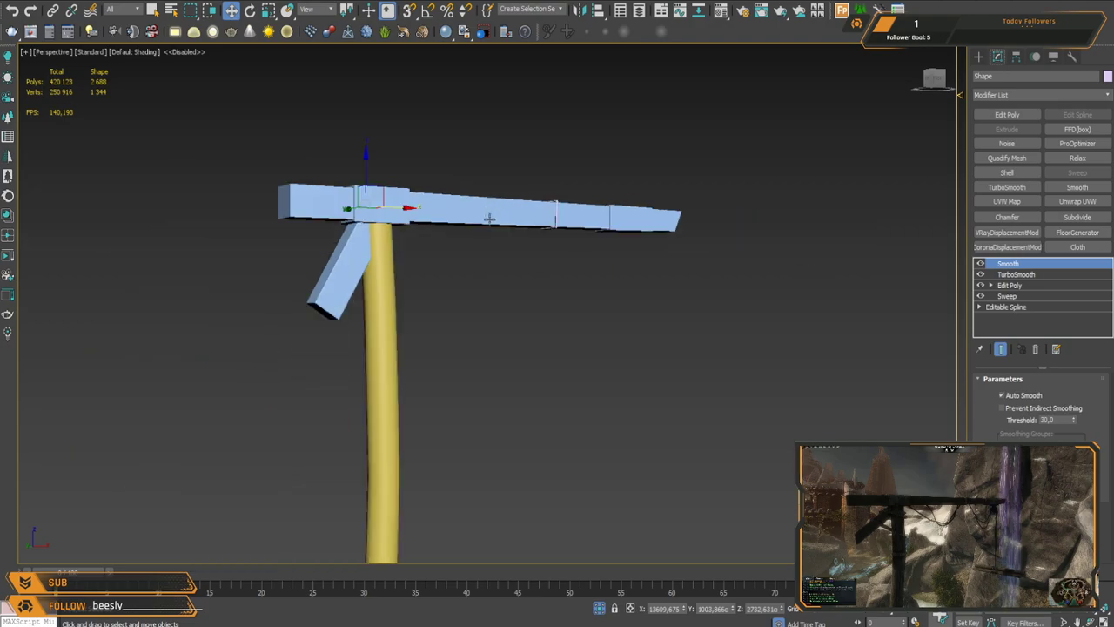
pyautogui.keyDown('alt'); pyautogui.moveTo(550, 262); pyautogui.dragTo(546, 287, button='middle'); pyautogui.keyUp('alt')
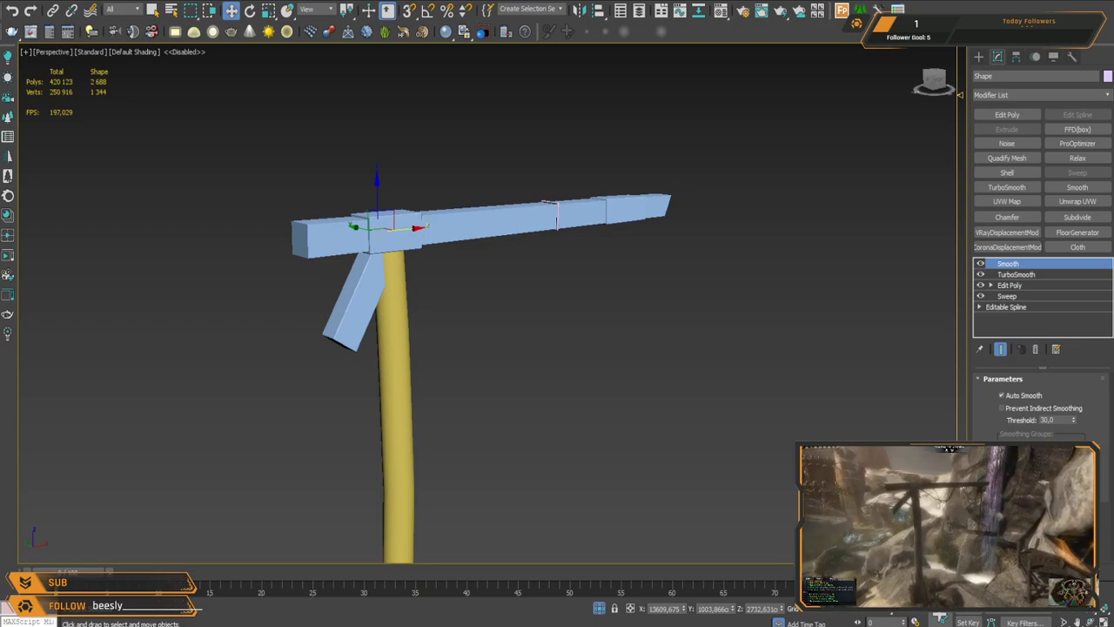
# Step: Show edged faces again and create a spline shape from the single horizontal edge ring around the post below the brace
pyautogui.moveTo(461, 356); pyautogui.dragTo(464, 287, button='middle')
pyautogui.click(445, 285)
pyautogui.press('F4')
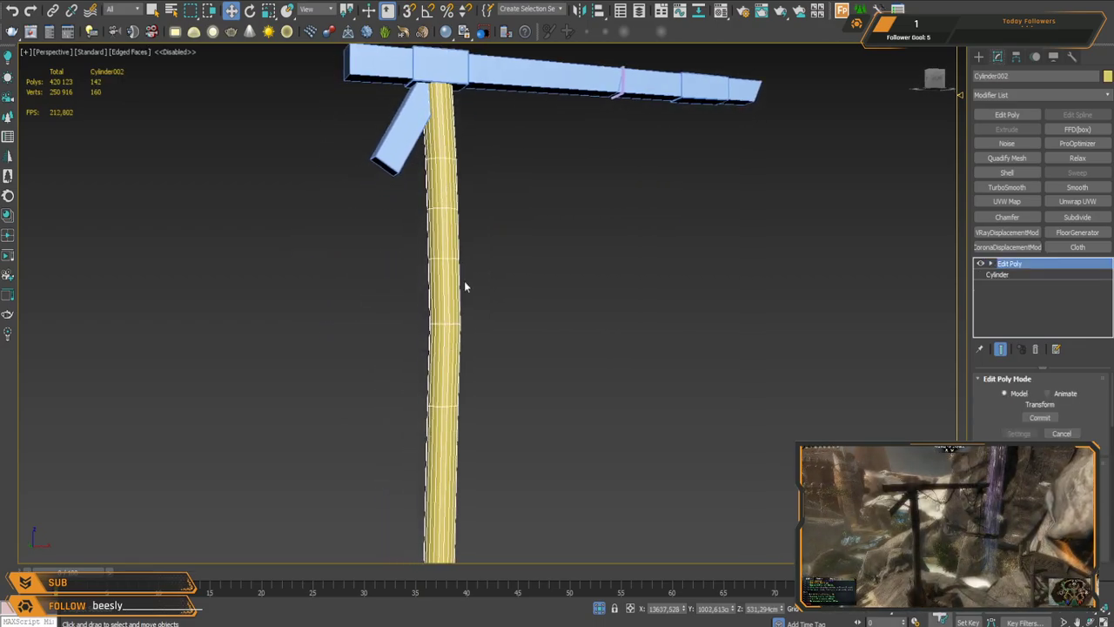
pyautogui.press('2')
pyautogui.moveTo(392, 295); pyautogui.dragTo(521, 347)
pyautogui.keyDown('alt'); pyautogui.moveTo(387, 358); pyautogui.dragTo(546, 428); pyautogui.keyUp('alt')
pyautogui.keyDown('alt'); pyautogui.moveTo(387, 283); pyautogui.dragTo(656, 320); pyautogui.keyUp('alt')
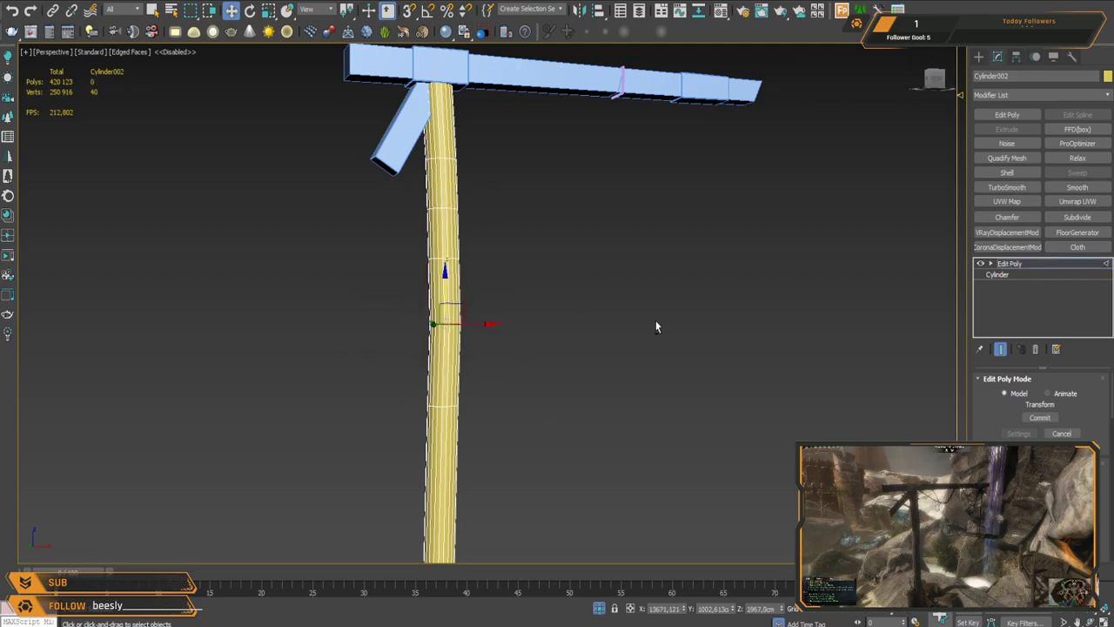
pyautogui.scroll(-2, 1040, 407)
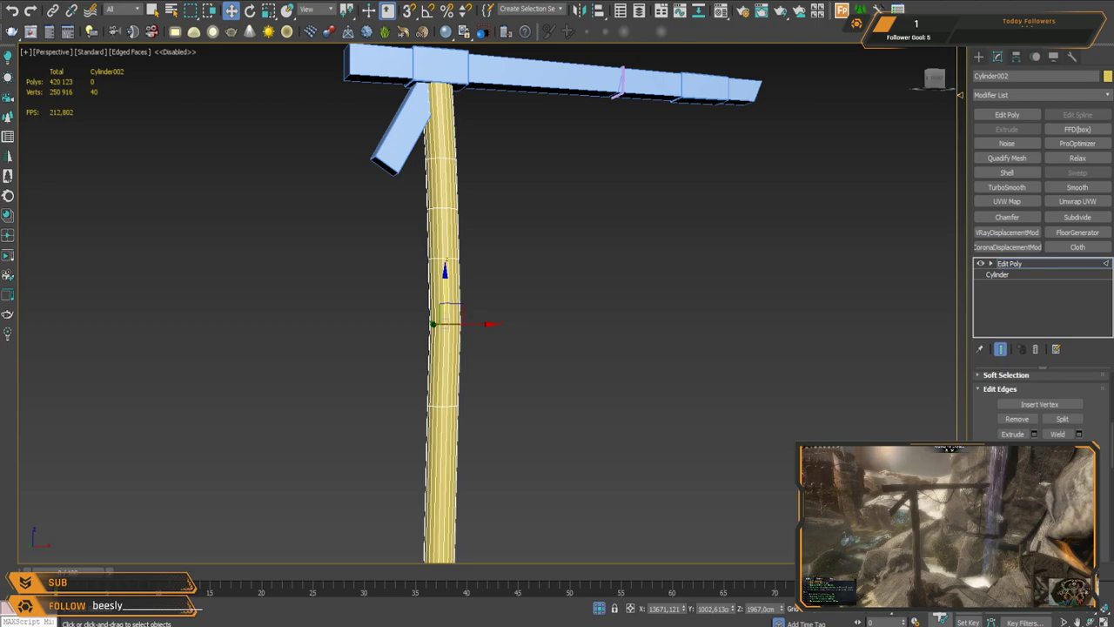
pyautogui.click(1025, 269)
pyautogui.moveTo(562, 118); pyautogui.dragTo(563, 166, button='middle')
pyautogui.click(624, 123)
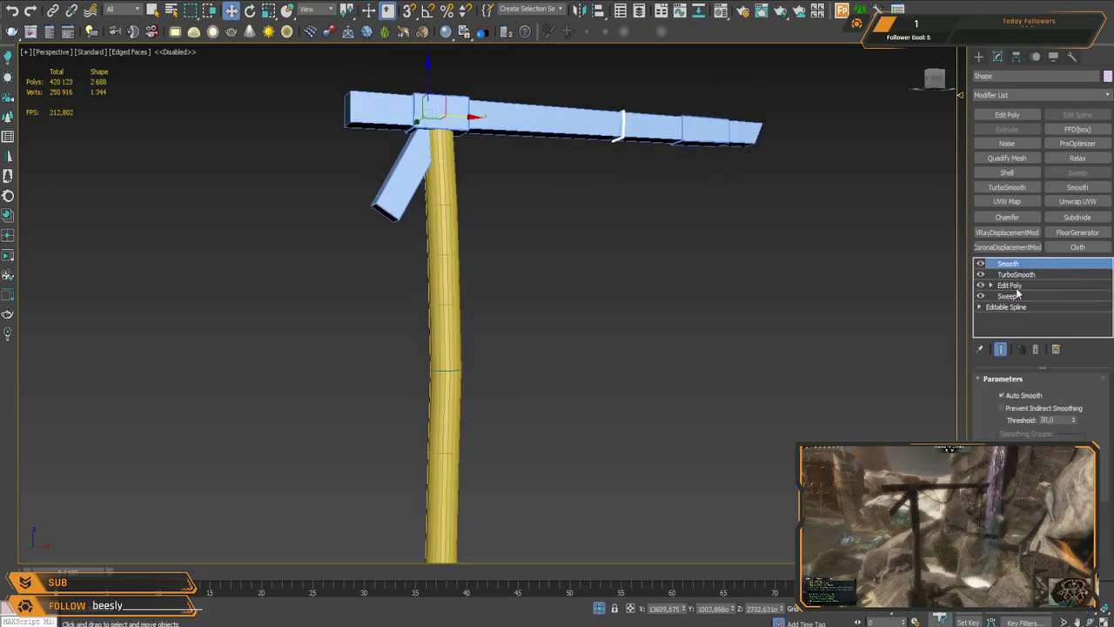
pyautogui.click(1035, 349)
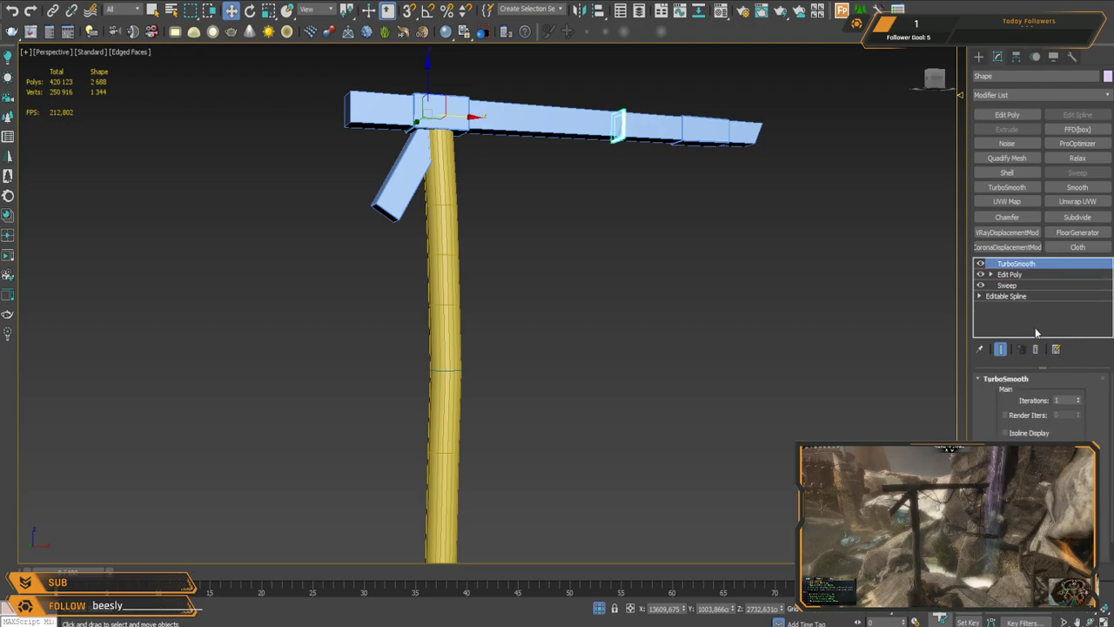
pyautogui.hotkey('ctrl', 'z')
# Step: Try a Sweep modifier on the ring spline around the post, adjust its thickness, and remove the modifier again
pyautogui.click(452, 369)
pyautogui.click(452, 369)
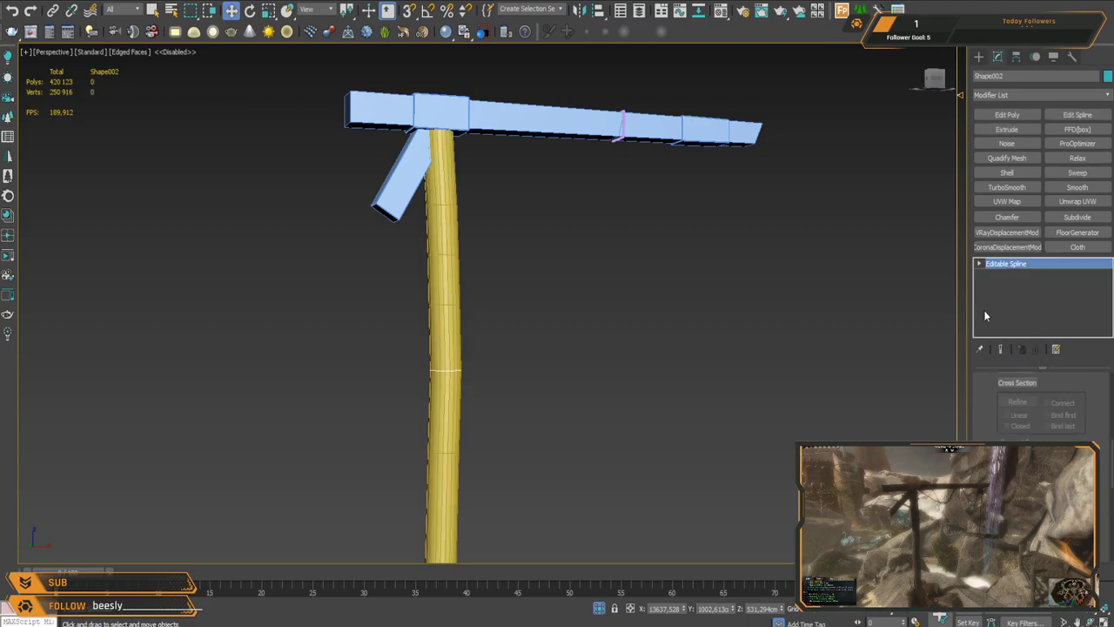
pyautogui.click(1078, 172)
pyautogui.scroll(8, 442, 374)
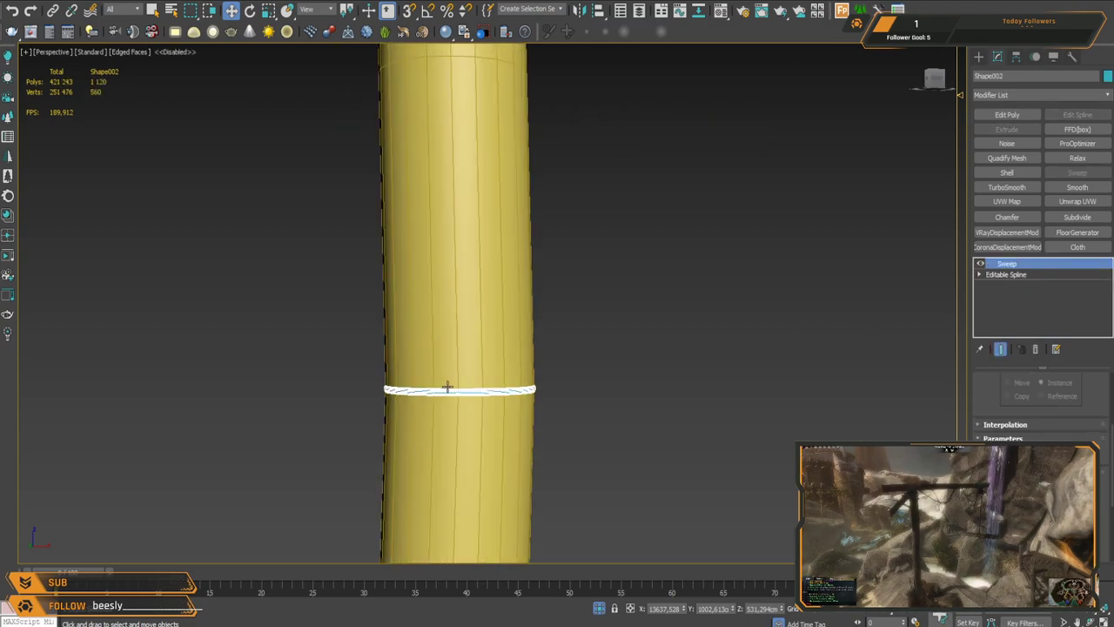
pyautogui.keyDown('alt'); pyautogui.moveTo(531, 401); pyautogui.dragTo(503, 421, button='middle'); pyautogui.keyUp('alt')
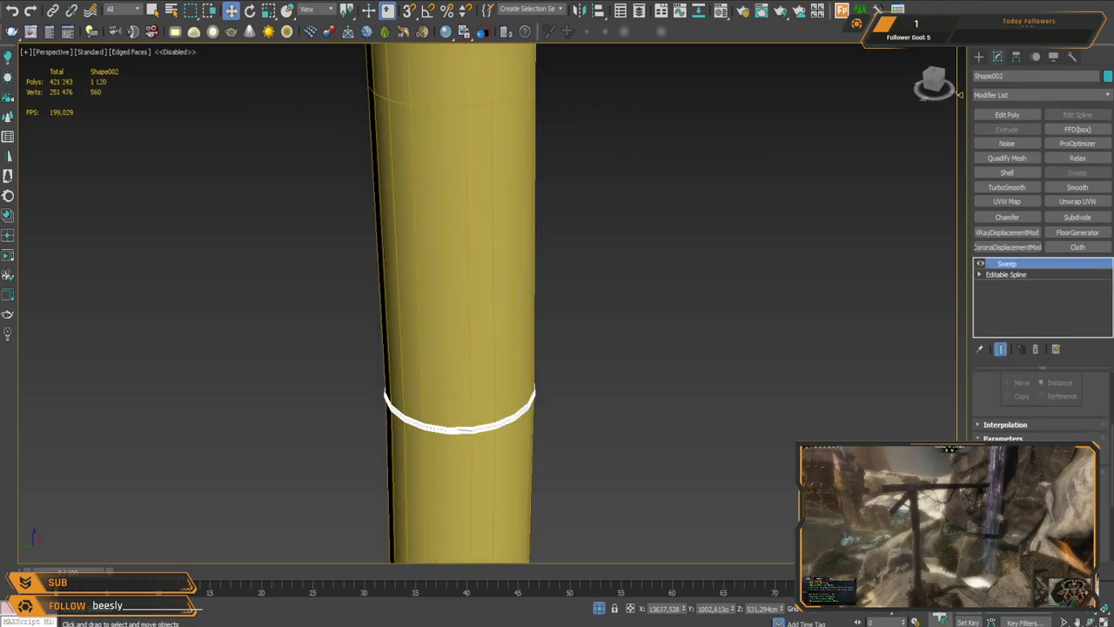
pyautogui.click(1071, 454)
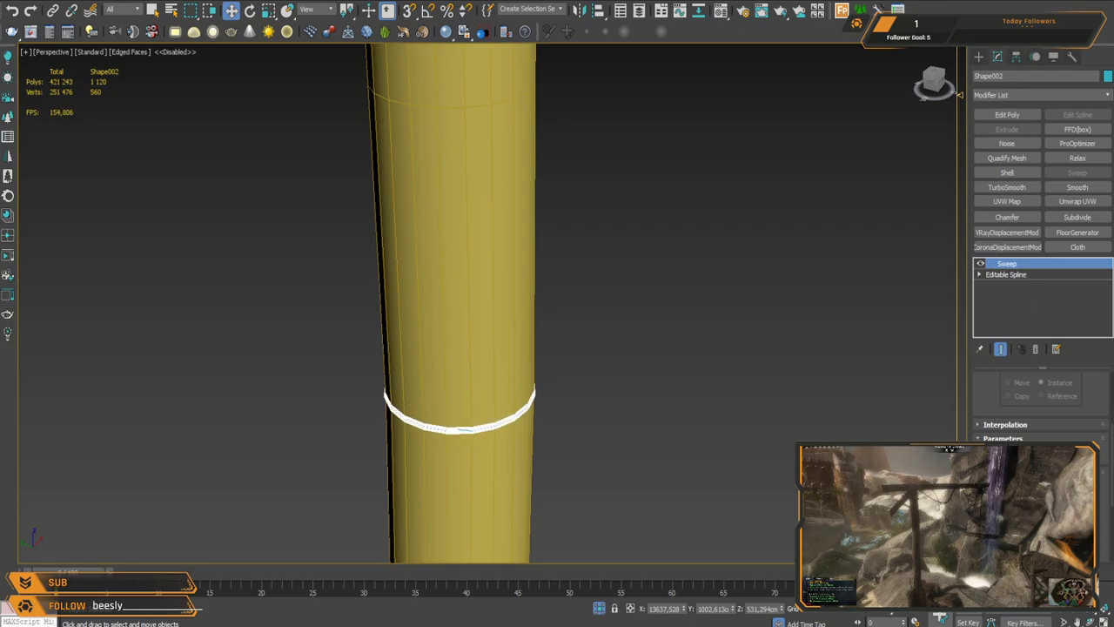
pyautogui.moveTo(1070, 522); pyautogui.dragTo(1006, 155)
pyautogui.scroll(5, 548, 396)
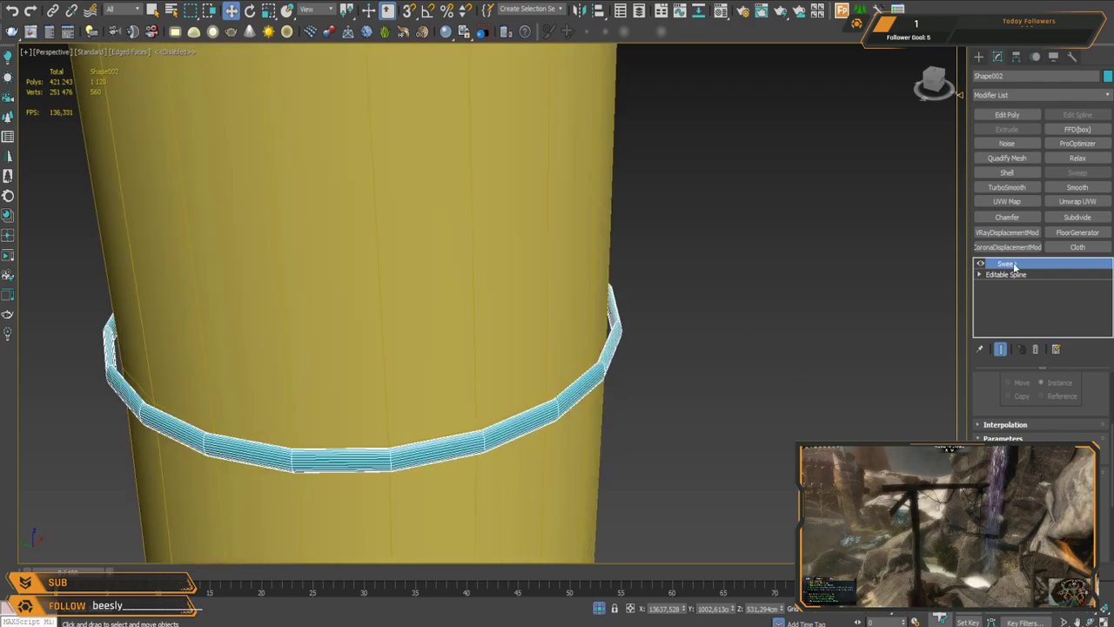
pyautogui.press('Delete')
# Step: Reset the XForm of the post's ring spline, collapse it to an Editable Spline and select all its vertices
pyautogui.click(1073, 58)
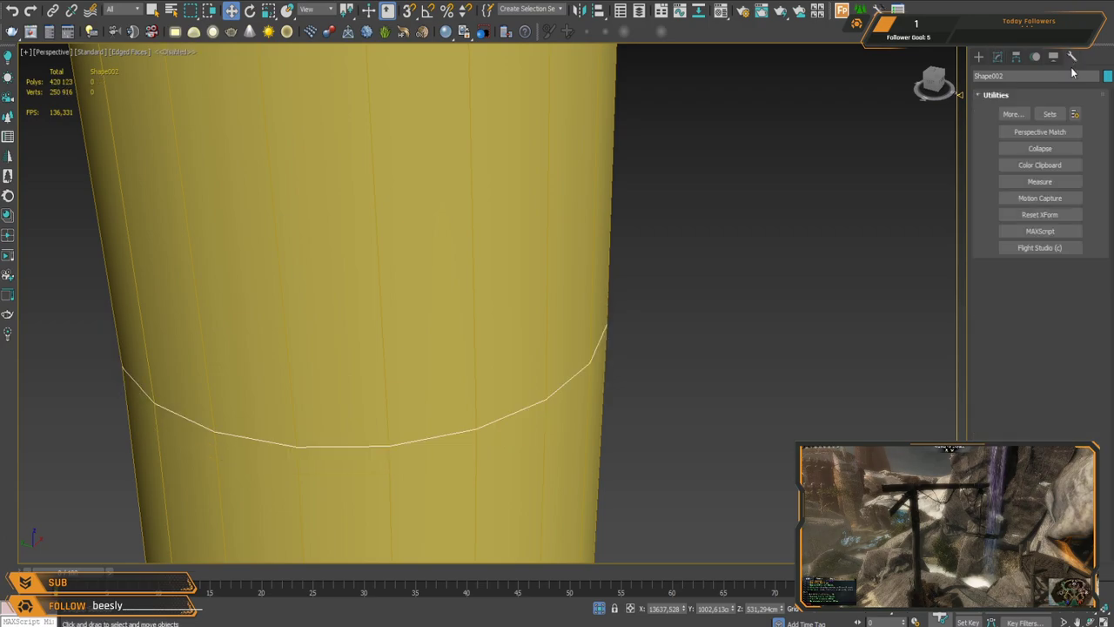
pyautogui.click(1049, 216)
pyautogui.click(1039, 292)
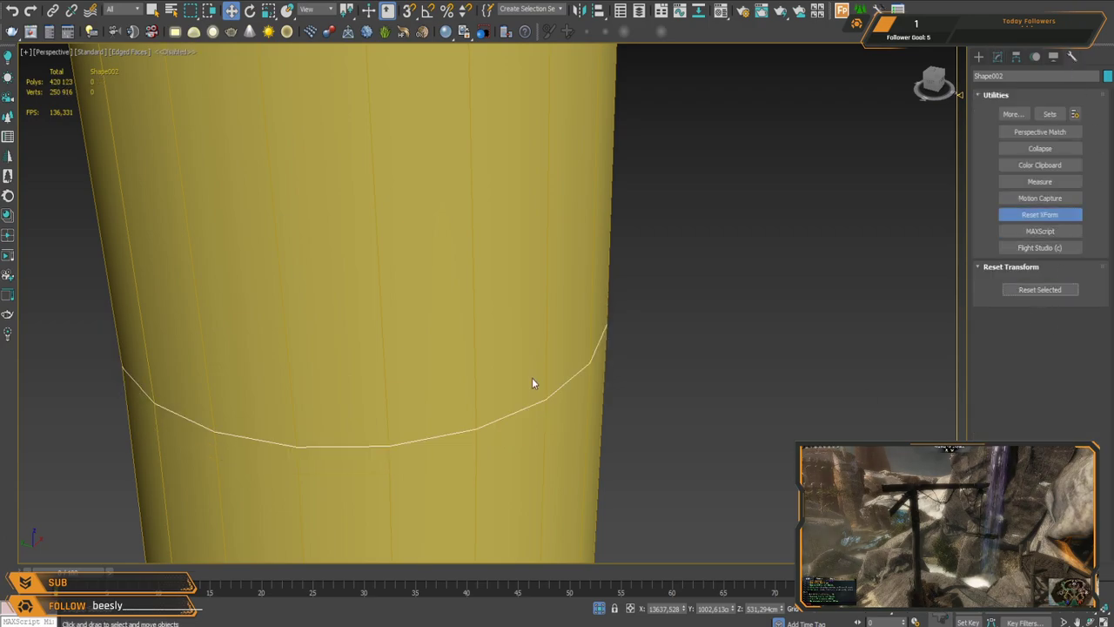
pyautogui.click(997, 57)
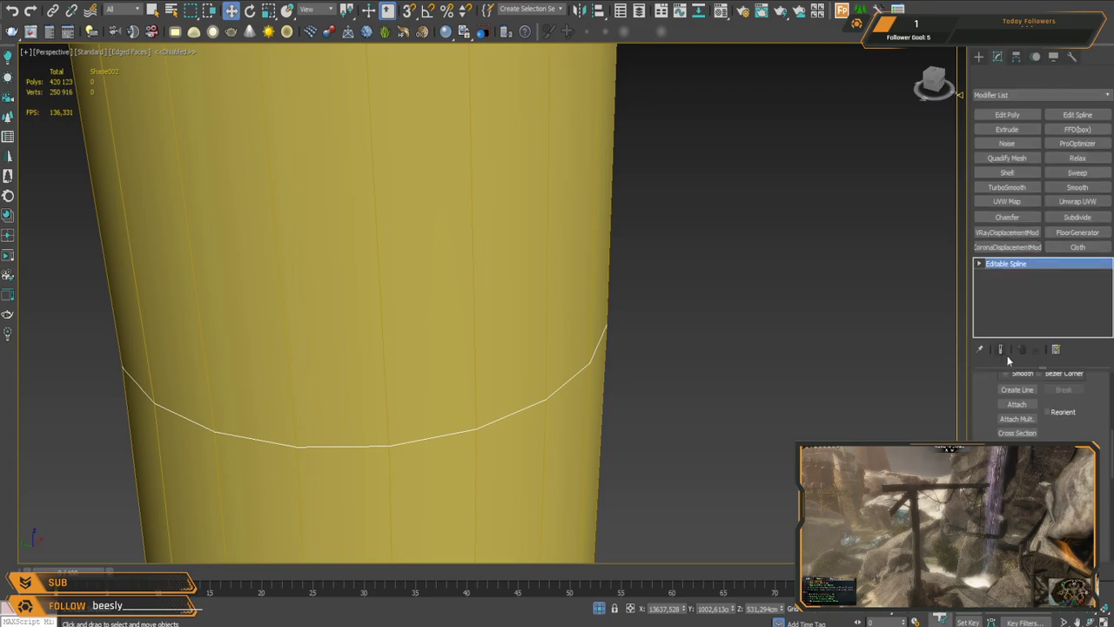
pyautogui.press('1')
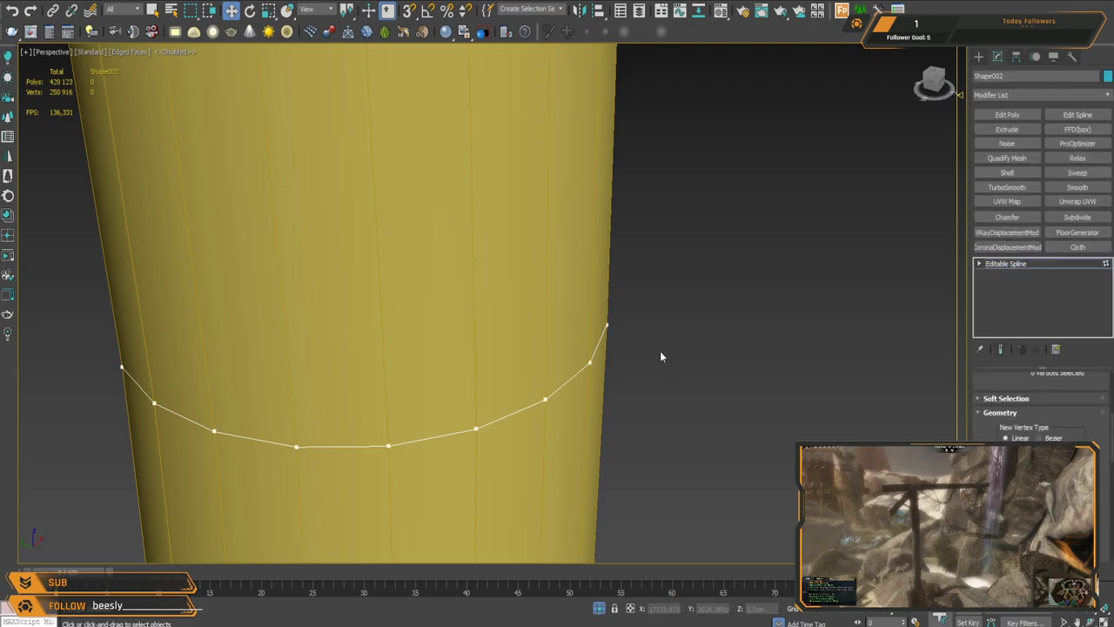
pyautogui.hotkey('ctrl', 'a')
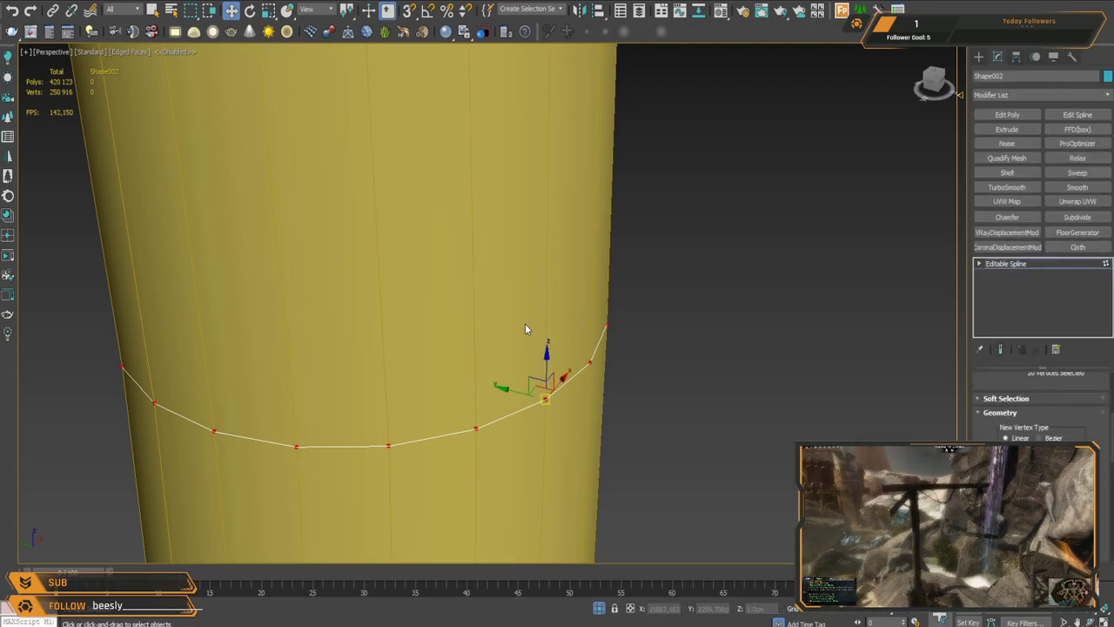
pyautogui.click(604, 341)
pyautogui.press('1')
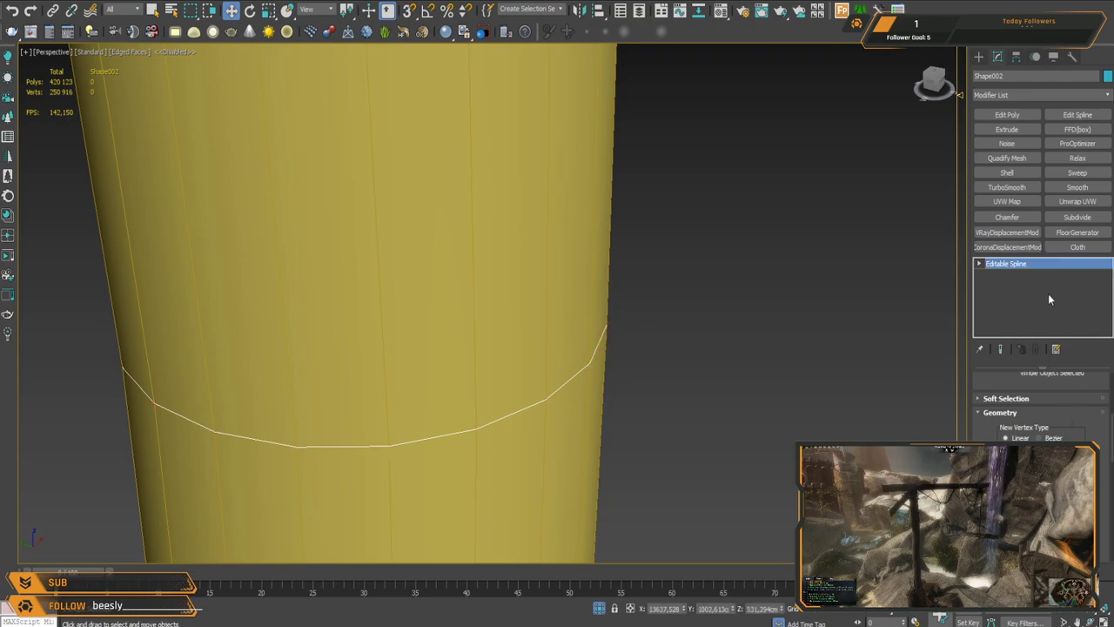
# Step: Apply a Sweep modifier with the built-in Cylinder section to the post's ring spline and thicken it around the post
pyautogui.click(1078, 173)
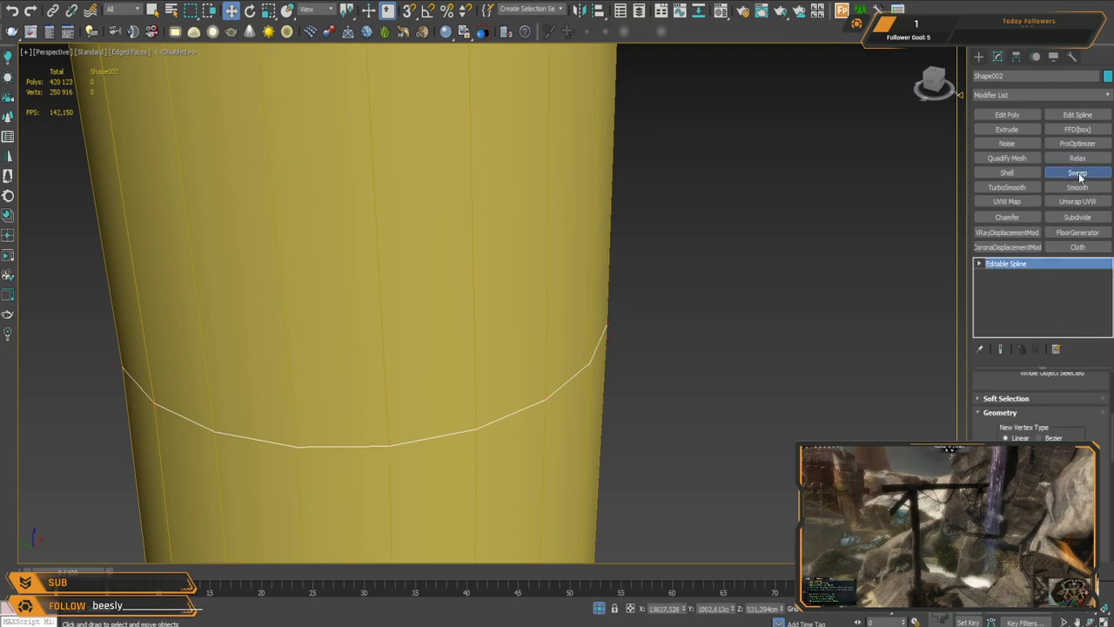
pyautogui.moveTo(1068, 514); pyautogui.dragTo(1068, 462)
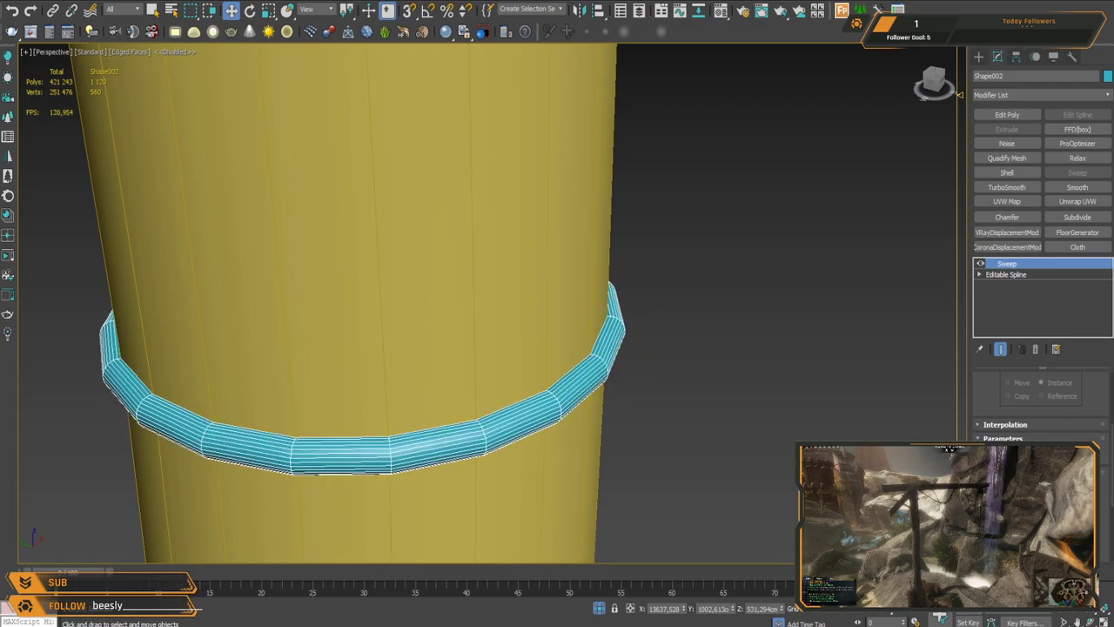
pyautogui.scroll(-4, 530, 381)
pyautogui.keyDown('alt'); pyautogui.moveTo(532, 380); pyautogui.dragTo(527, 337, button='middle'); pyautogui.keyUp('alt')
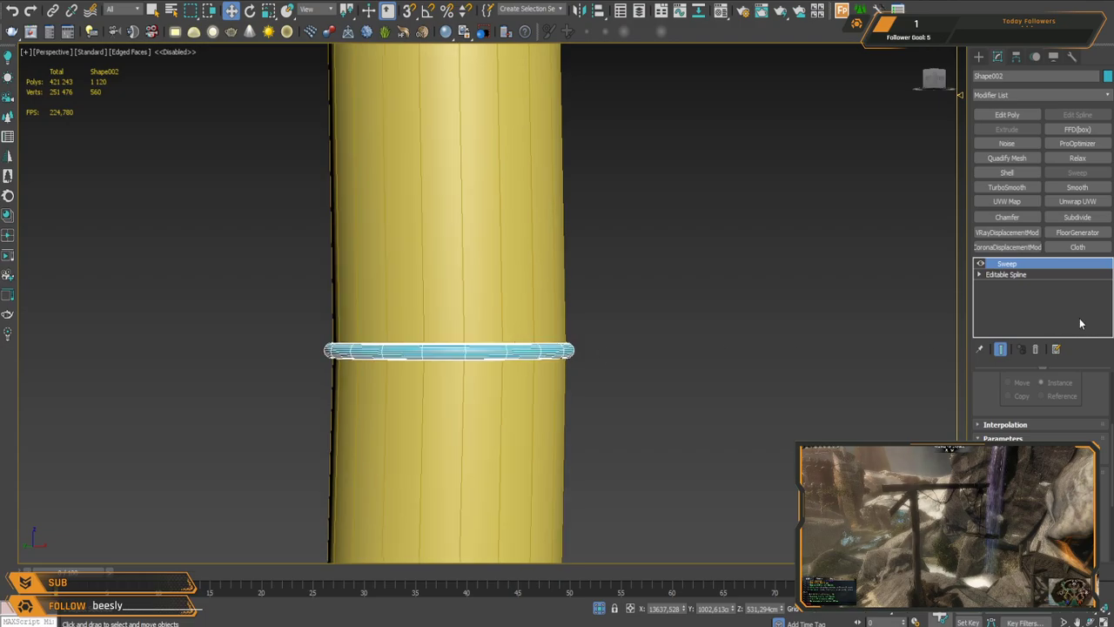
pyautogui.click(701, 385)
pyautogui.click(493, 352)
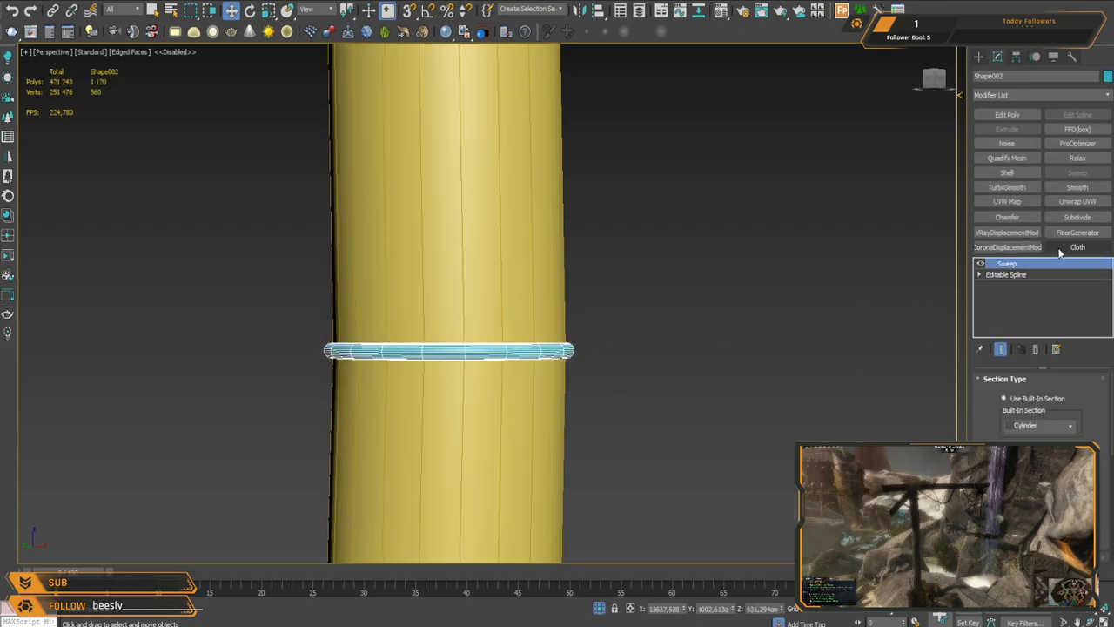
# Step: Draw a rectangle spline about 158 cm long and 131 cm wide between the brace's lower end and the post
pyautogui.click(804, 343)
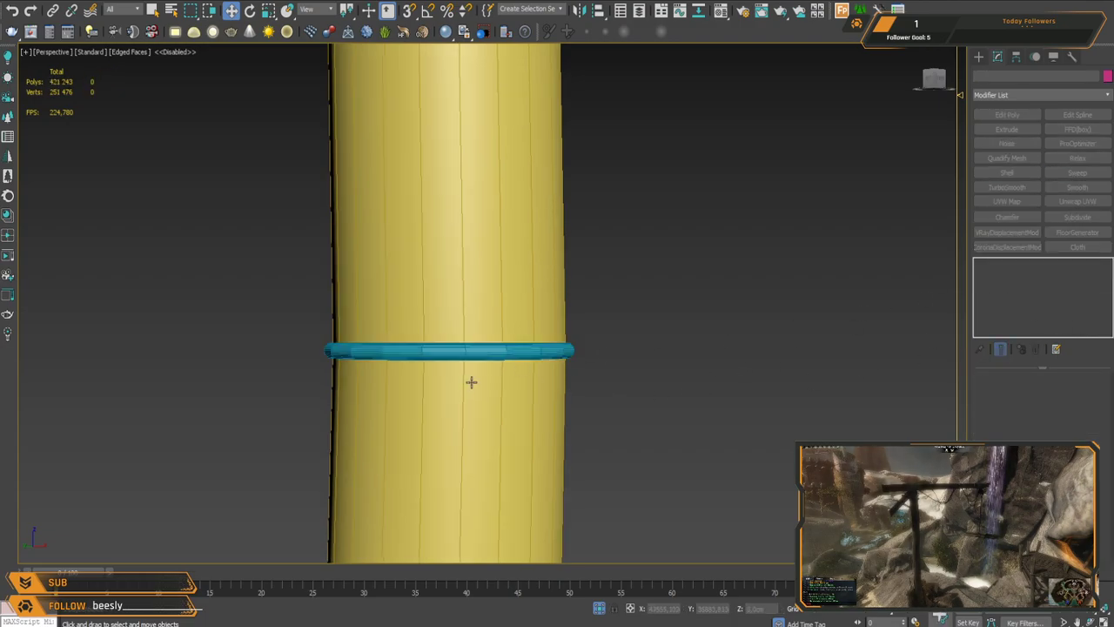
pyautogui.scroll(-8, 500, 353)
pyautogui.keyDown('alt'); pyautogui.moveTo(514, 349); pyautogui.dragTo(536, 301, button='middle'); pyautogui.keyUp('alt')
pyautogui.scroll(5, 492, 272)
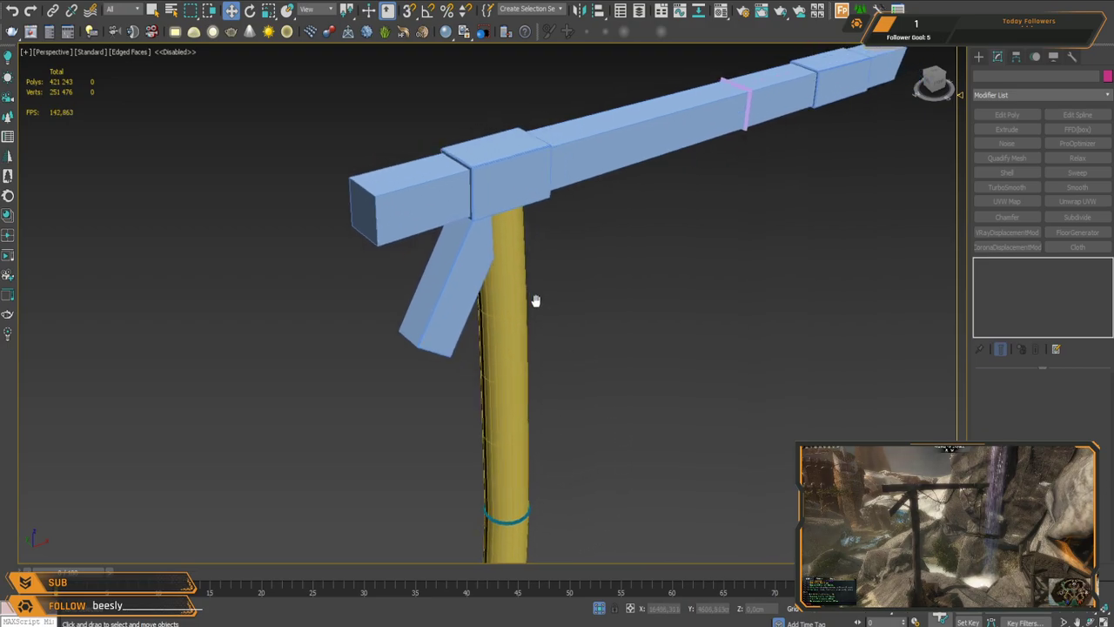
pyautogui.click(979, 58)
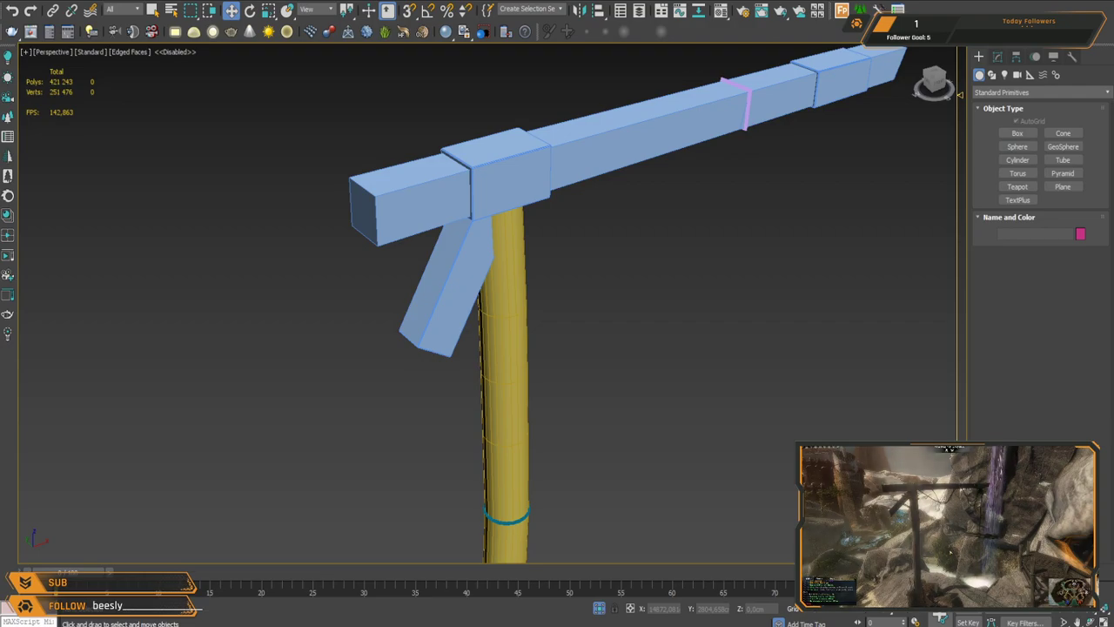
pyautogui.moveTo(624, 379); pyautogui.dragTo(624, 398, button='middle')
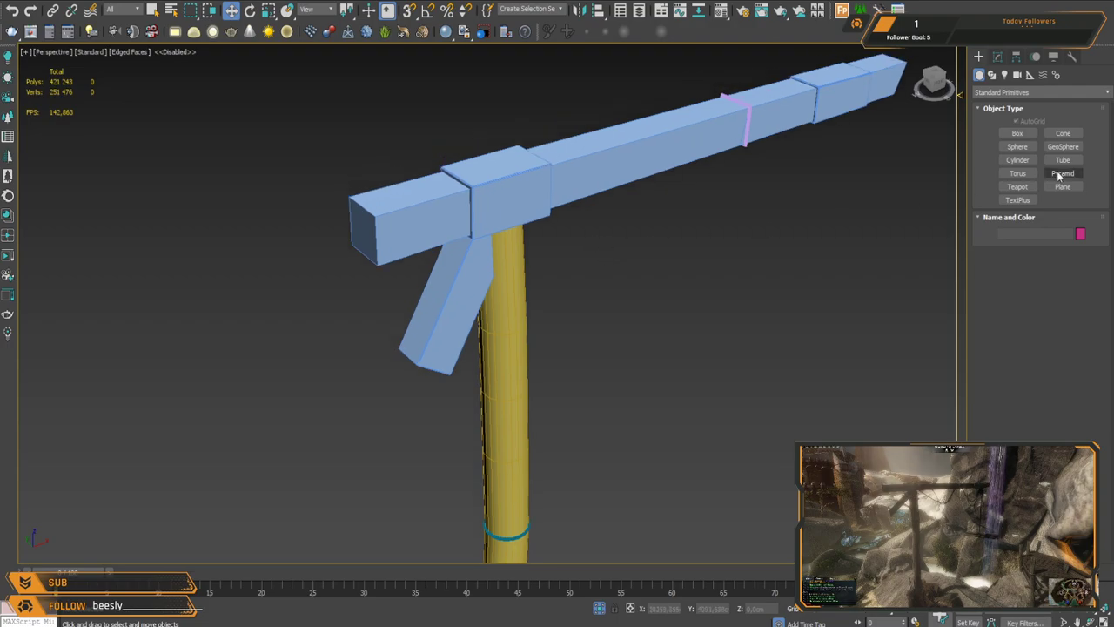
pyautogui.click(994, 75)
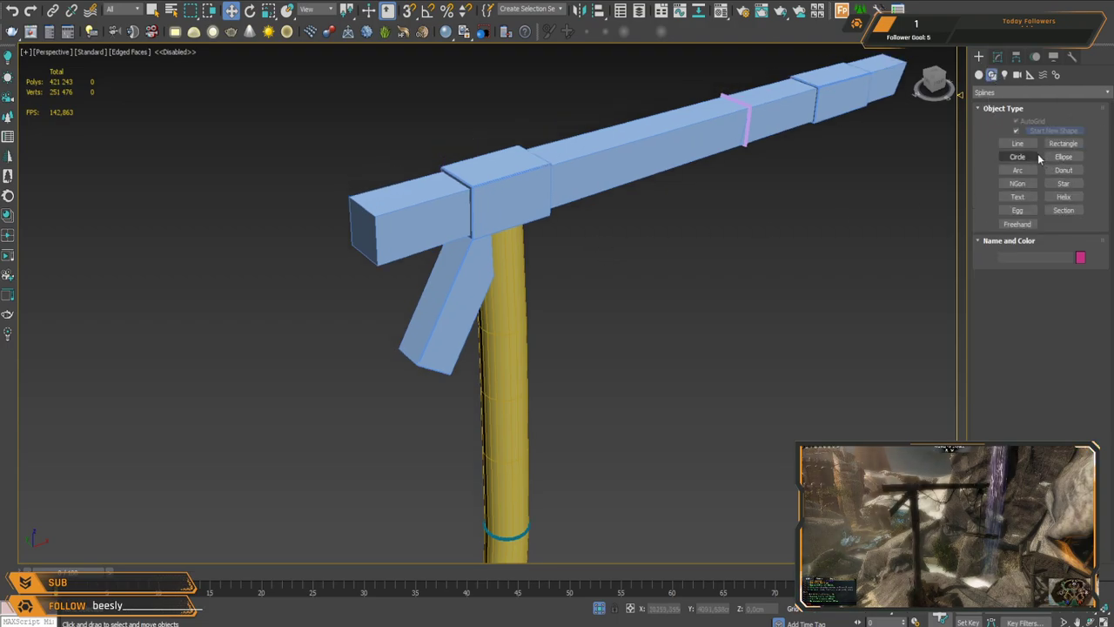
pyautogui.click(1064, 143)
pyautogui.moveTo(481, 395); pyautogui.dragTo(481, 347, button='middle')
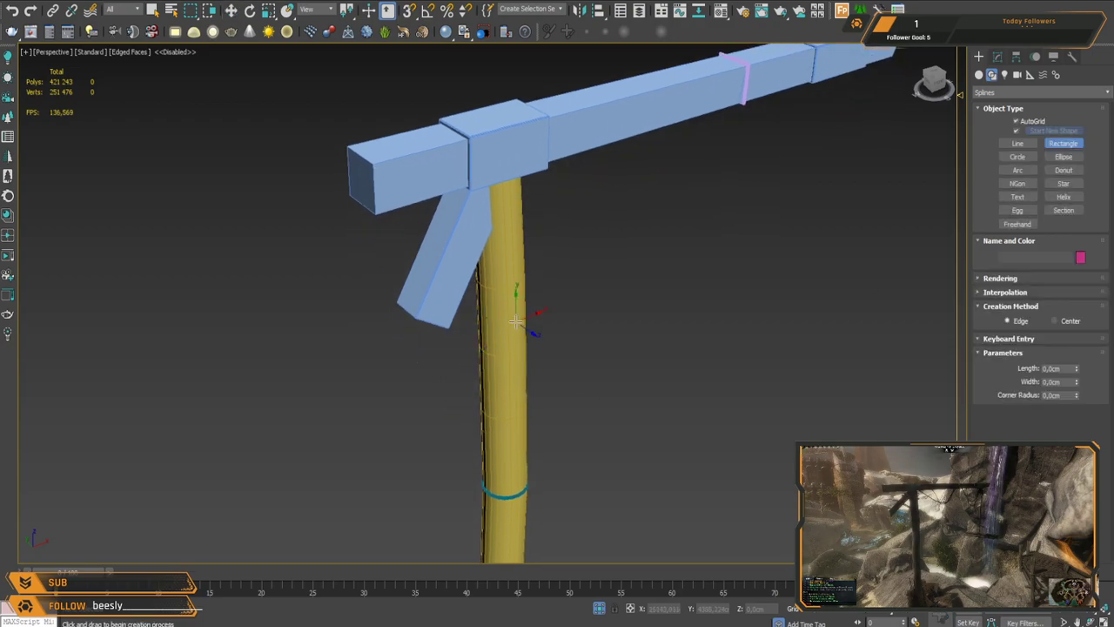
pyautogui.moveTo(448, 269); pyautogui.dragTo(503, 325)
pyautogui.press('w')
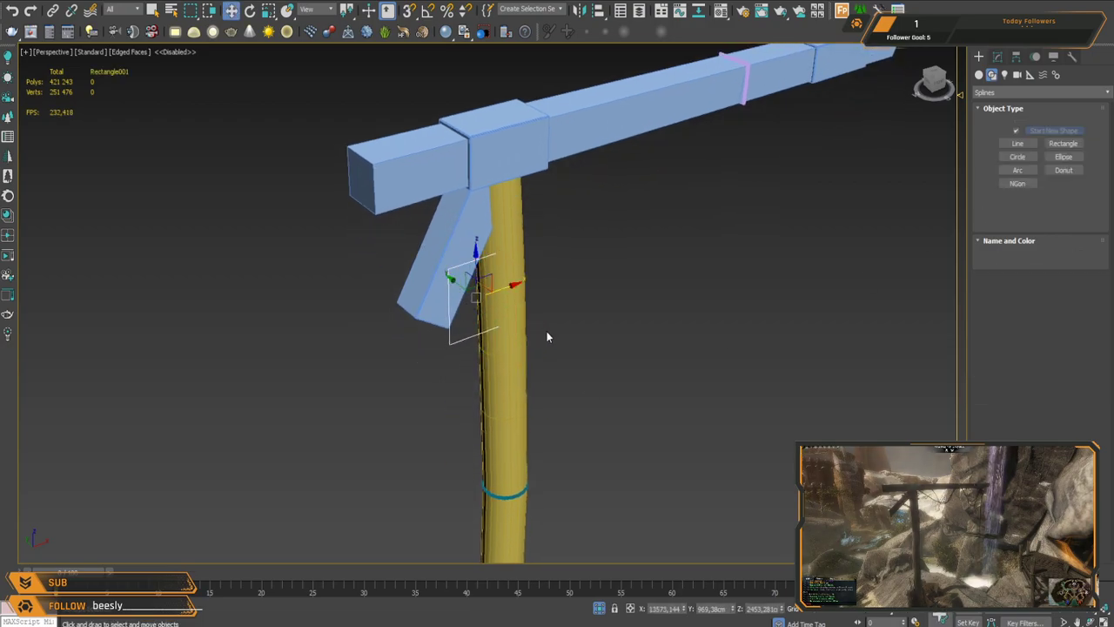
# Step: Convert the rectangle to an Editable Spline and select all its vertices
pyautogui.scroll(8, 544, 335)
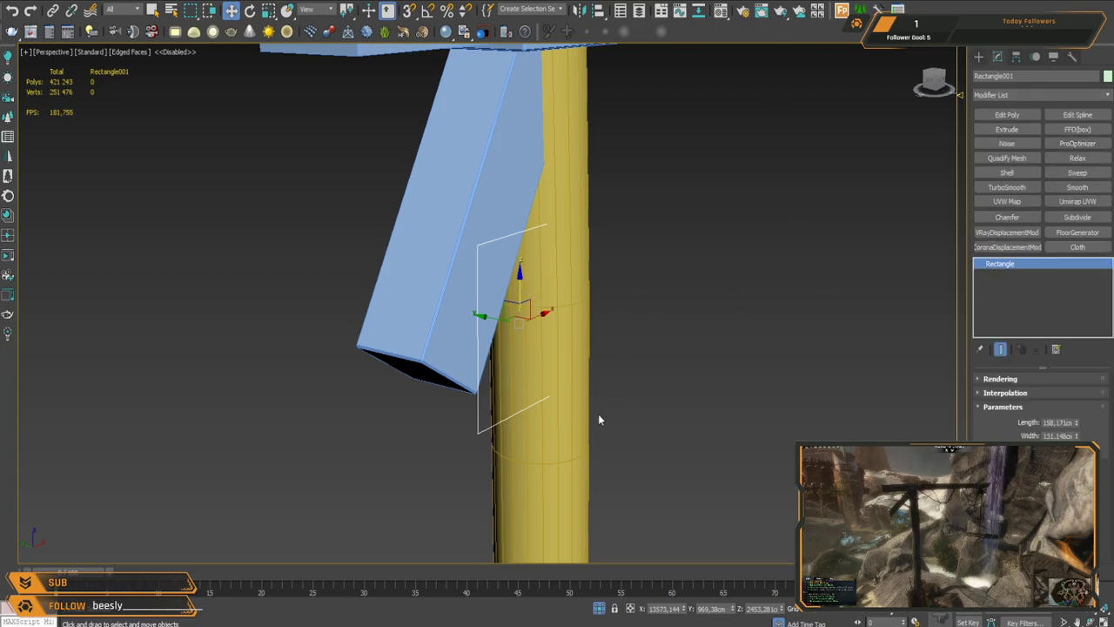
pyautogui.keyDown('alt'); pyautogui.moveTo(552, 298); pyautogui.dragTo(479, 294, button='middle'); pyautogui.keyUp('alt')
pyautogui.press('1')
pyautogui.moveTo(403, 202); pyautogui.dragTo(766, 465)
pyautogui.keyDown('alt'); pyautogui.moveTo(543, 375); pyautogui.dragTo(646, 405, button='middle'); pyautogui.keyUp('alt')
pyautogui.press('e')
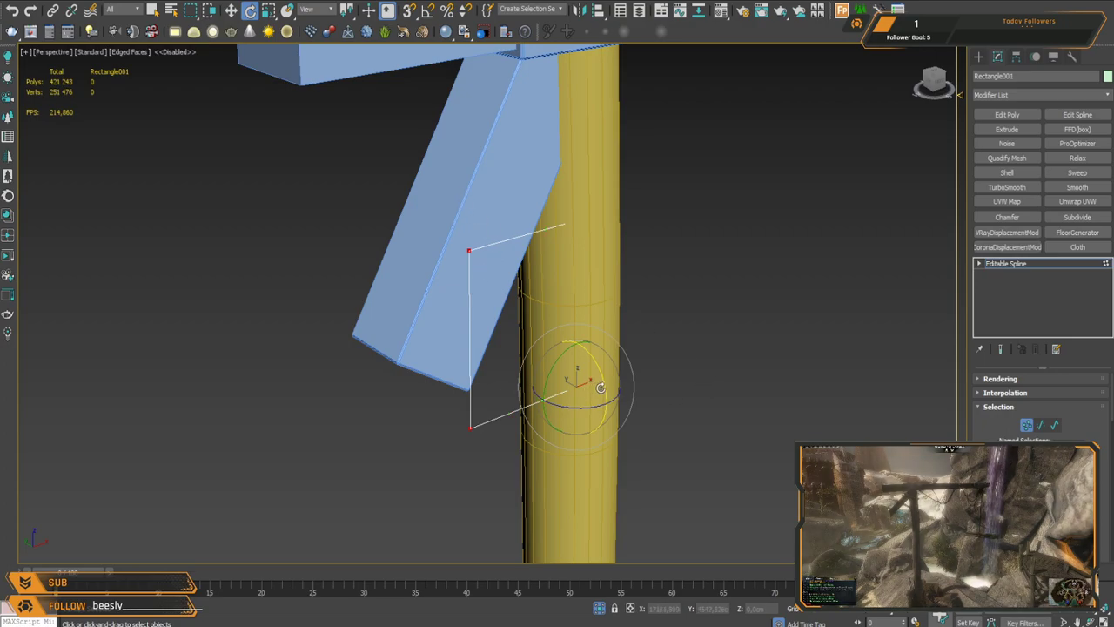
# Step: Turn on angle snap and rotate the whole rectangle spline so it slants from the brace down to the post
pyautogui.click(1010, 267)
pyautogui.moveTo(555, 320); pyautogui.dragTo(515, 174)
pyautogui.hotkey('ctrl', 'z')
pyautogui.click(428, 12)
pyautogui.moveTo(552, 317); pyautogui.dragTo(542, 259)
pyautogui.keyDown('alt'); pyautogui.moveTo(596, 381); pyautogui.dragTo(597, 323, button='middle'); pyautogui.keyUp('alt')
pyautogui.moveTo(488, 295); pyautogui.dragTo(502, 229)
# Step: Move the rectangle spline's vertices in pairs, outward past the brace and past the post, so the loop encloses both
pyautogui.press('w')
pyautogui.press('1')
pyautogui.moveTo(368, 177); pyautogui.dragTo(502, 263)
pyautogui.moveTo(476, 216); pyautogui.dragTo(441, 206)
pyautogui.moveTo(589, 275); pyautogui.dragTo(642, 307)
pyautogui.moveTo(596, 255); pyautogui.dragTo(657, 304)
pyautogui.keyDown('alt'); pyautogui.moveTo(655, 313); pyautogui.dragTo(653, 389, button='middle'); pyautogui.keyUp('alt')
pyautogui.moveTo(646, 381)
pyautogui.mouseDown()
pyautogui.moveTo(659, 386)
pyautogui.moveTo(659, 374)
pyautogui.mouseUp()
pyautogui.keyDown('alt'); pyautogui.moveTo(659, 374); pyautogui.dragTo(328, 164, button='middle'); pyautogui.keyUp('alt')
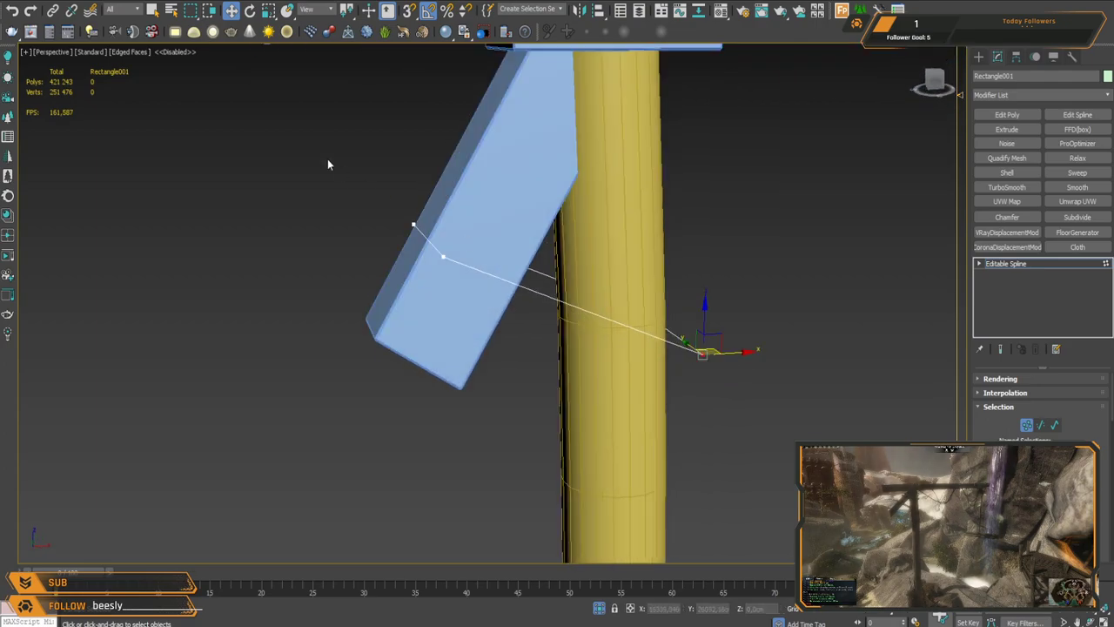
# Step: Shift the loop's brace-side vertices to line up with the outer edges of the diagonal brace
pyautogui.keyDown('alt'); pyautogui.moveTo(492, 279); pyautogui.dragTo(540, 274, button='middle'); pyautogui.keyUp('alt')
pyautogui.moveTo(472, 202); pyautogui.dragTo(553, 311)
pyautogui.moveTo(459, 282); pyautogui.dragTo(393, 269)
pyautogui.moveTo(450, 228); pyautogui.dragTo(485, 273, button='middle')
pyautogui.click(478, 287)
# Step: Refine the loop spline with extra vertices at the brace's inner edge, along the post's sides and behind the post
pyautogui.keyDown('alt'); pyautogui.moveTo(504, 340); pyautogui.dragTo(853, 426, button='middle'); pyautogui.keyUp('alt')
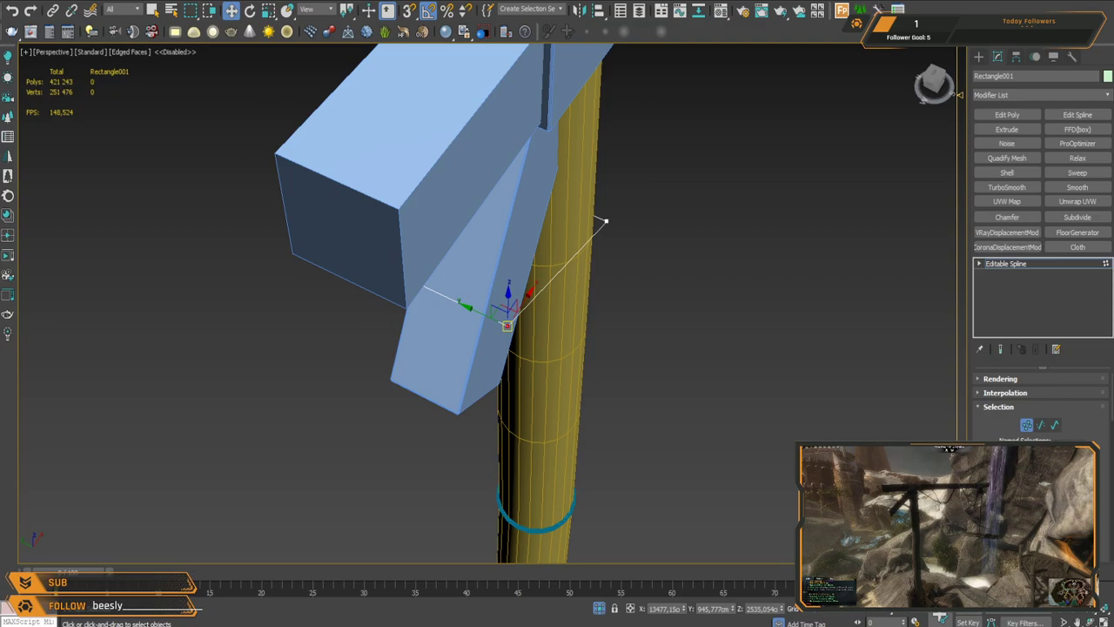
pyautogui.scroll(-5, 1043, 392)
pyautogui.click(729, 392)
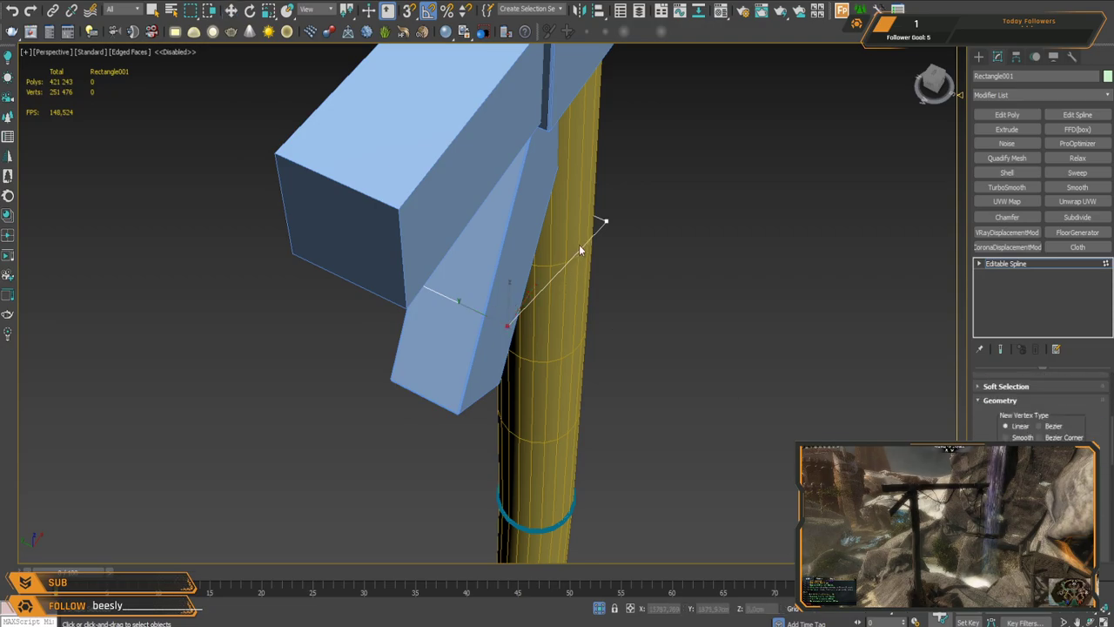
pyautogui.keyDown('alt'); pyautogui.moveTo(593, 284); pyautogui.dragTo(442, 342, button='middle'); pyautogui.keyUp('alt')
pyautogui.keyDown('alt'); pyautogui.moveTo(604, 349); pyautogui.dragTo(591, 392, button='middle'); pyautogui.keyUp('alt')
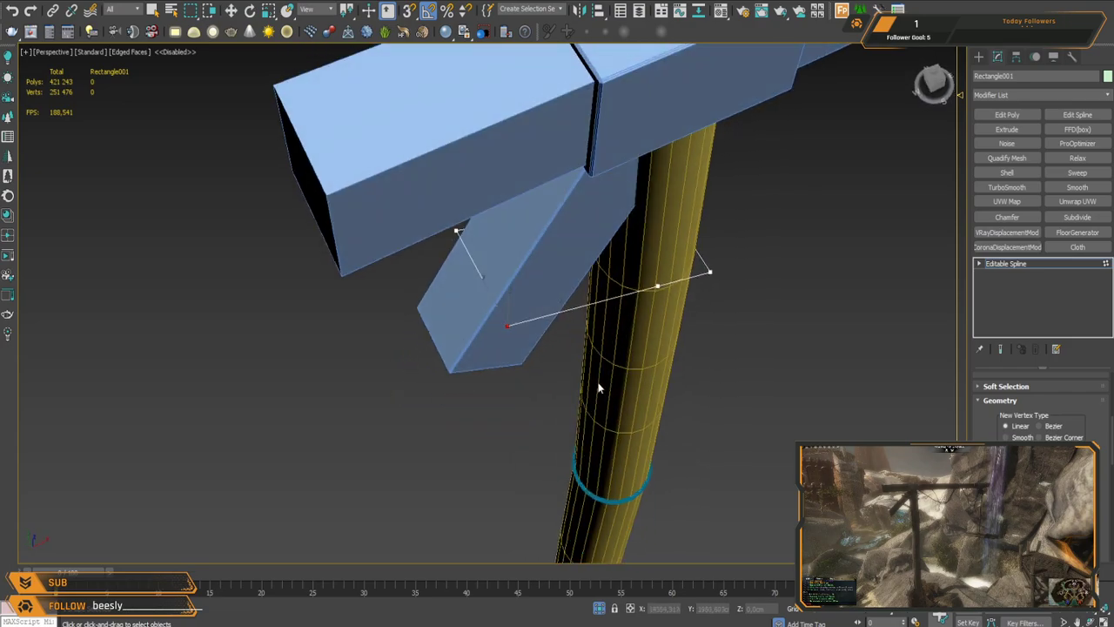
pyautogui.keyDown('alt'); pyautogui.moveTo(672, 332); pyautogui.dragTo(618, 316, button='middle'); pyautogui.keyUp('alt')
pyautogui.press('w')
pyautogui.keyDown('alt'); pyautogui.moveTo(557, 386); pyautogui.dragTo(601, 410, button='middle'); pyautogui.keyUp('alt')
pyautogui.press('q')
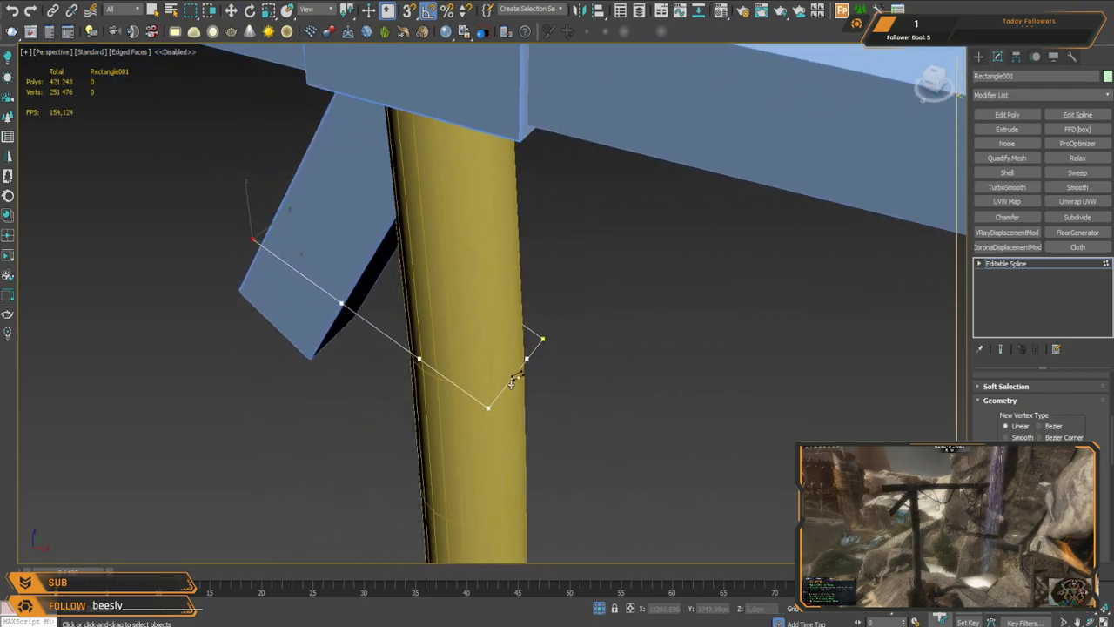
# Step: Move the loop's two post-side corner vertices in toward the post's round surface
pyautogui.press('w')
pyautogui.scroll(3, 501, 444)
pyautogui.click(487, 429)
pyautogui.keyDown('alt'); pyautogui.moveTo(492, 434); pyautogui.dragTo(502, 441, button='middle'); pyautogui.keyUp('alt')
pyautogui.moveTo(513, 429); pyautogui.dragTo(498, 397)
pyautogui.click(612, 326)
pyautogui.keyDown('alt'); pyautogui.moveTo(629, 342); pyautogui.dragTo(649, 335, button='middle'); pyautogui.keyUp('alt')
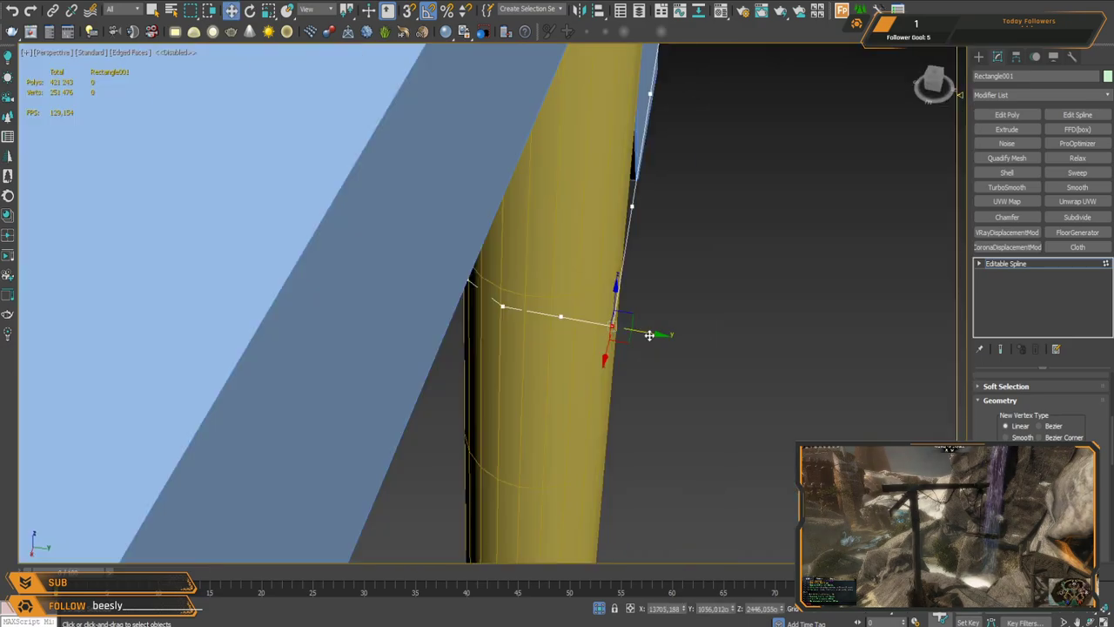
pyautogui.moveTo(622, 345); pyautogui.dragTo(512, 318)
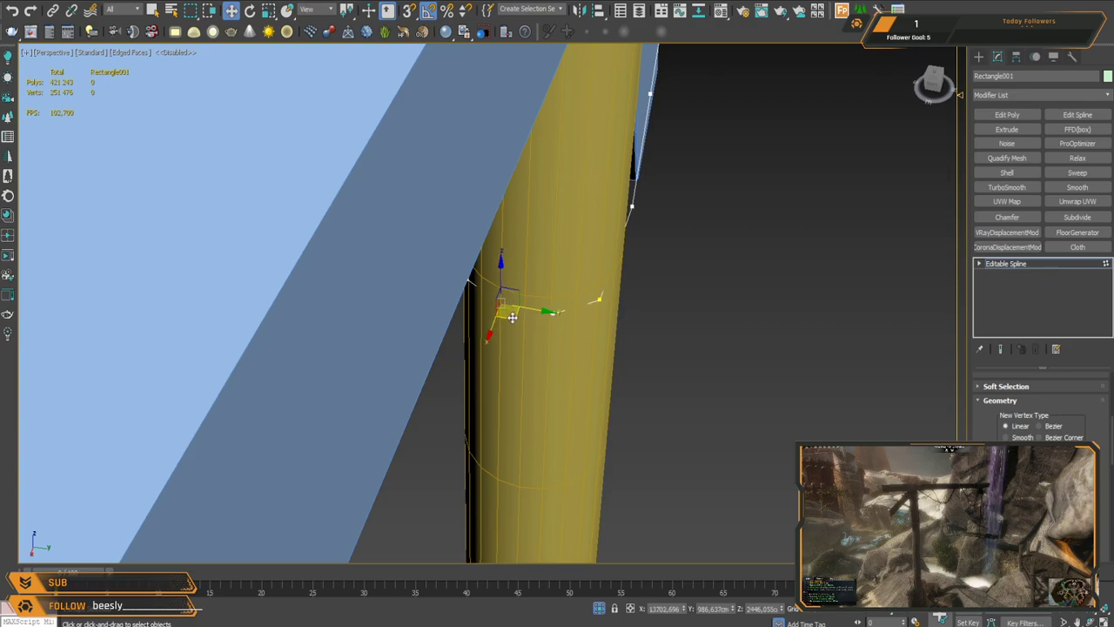
# Step: Reposition the refined vertices on the post's sides so the loop follows the round cross-section
pyautogui.keyDown('alt'); pyautogui.moveTo(505, 318); pyautogui.dragTo(601, 398, button='middle'); pyautogui.keyUp('alt')
pyautogui.moveTo(662, 398); pyautogui.dragTo(683, 406)
pyautogui.keyDown('alt'); pyautogui.moveTo(683, 405); pyautogui.dragTo(623, 340, button='middle'); pyautogui.keyUp('alt')
pyautogui.moveTo(593, 308); pyautogui.dragTo(566, 334)
pyautogui.keyDown('alt'); pyautogui.moveTo(566, 335); pyautogui.dragTo(542, 307, button='middle'); pyautogui.keyUp('alt')
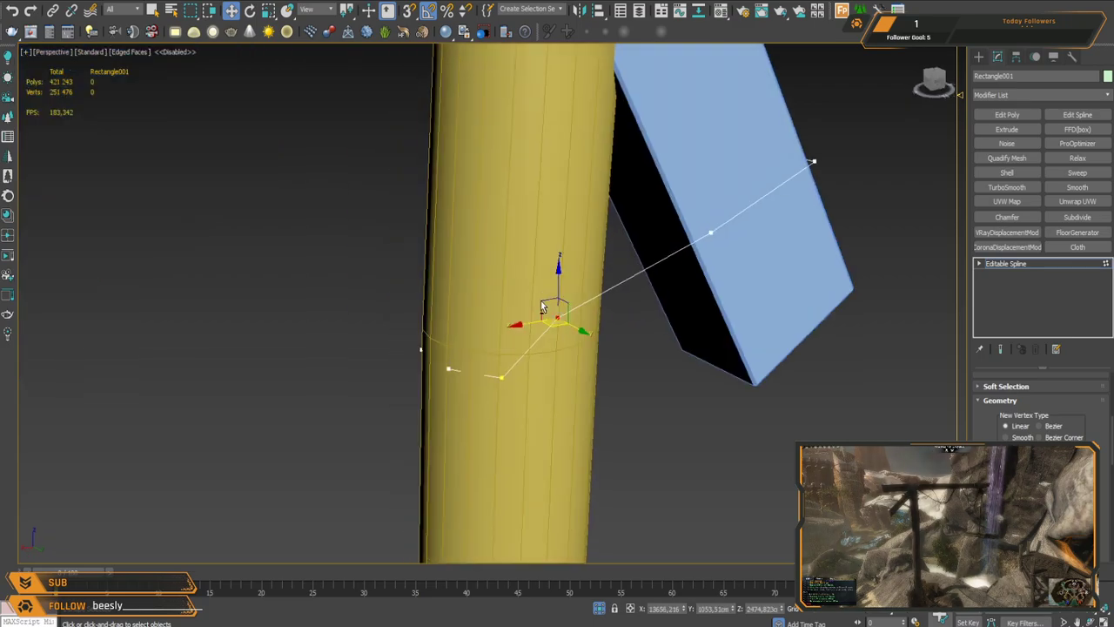
# Step: Adjust the heights of the individual vertices around the post so the loop keeps an even slant
pyautogui.click(506, 379)
pyautogui.click(506, 379)
pyautogui.moveTo(501, 342); pyautogui.dragTo(500, 313)
pyautogui.click(559, 318)
pyautogui.moveTo(561, 285); pyautogui.dragTo(561, 293)
pyautogui.click(449, 371)
pyautogui.keyDown('alt'); pyautogui.moveTo(450, 320); pyautogui.dragTo(577, 386, button='middle'); pyautogui.keyUp('alt')
pyautogui.moveTo(584, 341); pyautogui.dragTo(584, 325)
pyautogui.click(641, 376)
pyautogui.keyDown('alt'); pyautogui.moveTo(640, 376); pyautogui.dragTo(641, 365, button='middle'); pyautogui.keyUp('alt')
pyautogui.click(649, 406)
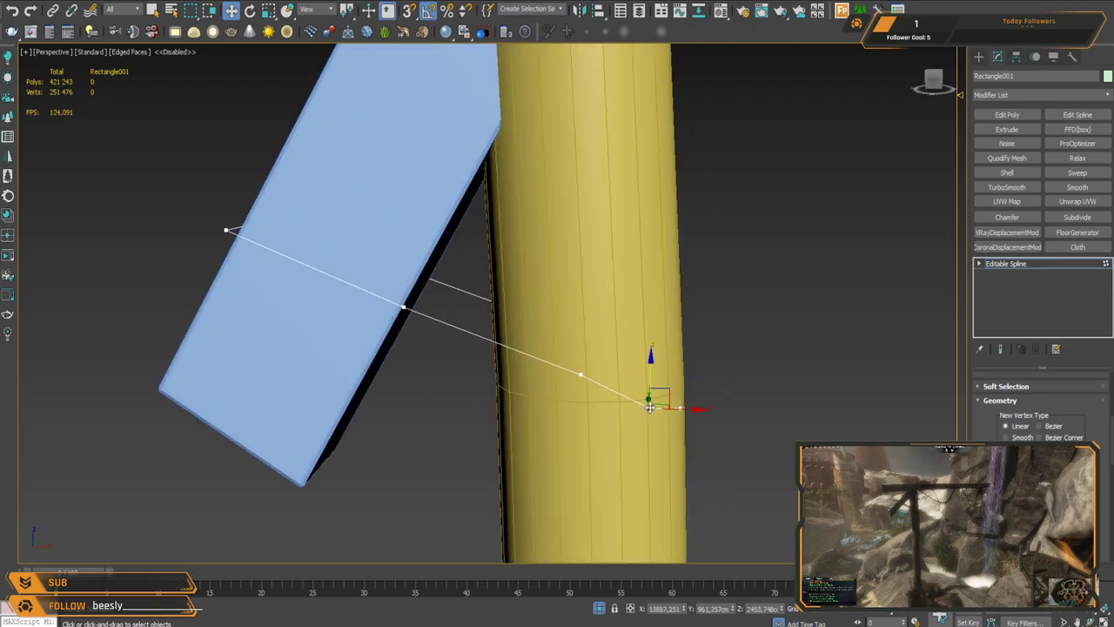
pyautogui.moveTo(581, 340); pyautogui.dragTo(580, 354)
# Step: Fine-tune the remaining vertices at the back of the post so they sit close to its surface
pyautogui.moveTo(455, 310); pyautogui.dragTo(558, 352, button='middle')
pyautogui.keyDown('alt'); pyautogui.moveTo(558, 352); pyautogui.dragTo(586, 401, button='middle'); pyautogui.keyUp('alt')
pyautogui.moveTo(587, 400); pyautogui.dragTo(591, 304, button='middle')
pyautogui.click(568, 364)
pyautogui.click(565, 361)
pyautogui.keyDown('alt'); pyautogui.moveTo(566, 362); pyautogui.dragTo(578, 341, button='middle'); pyautogui.keyUp('alt')
pyautogui.moveTo(577, 340); pyautogui.dragTo(542, 304)
pyautogui.moveTo(542, 304)
pyautogui.keyDown('alt'); pyautogui.mouseDown(button='middle')
pyautogui.moveTo(537, 344)
pyautogui.moveTo(541, 317)
pyautogui.mouseUp(button='middle'); pyautogui.keyUp('alt')
pyautogui.moveTo(555, 311); pyautogui.dragTo(568, 308)
pyautogui.moveTo(476, 338); pyautogui.dragTo(482, 339, button='middle')
# Step: Box-select the next loop vertices, shift them sideways and lower them slightly to fit the brace
pyautogui.moveTo(369, 296); pyautogui.dragTo(437, 352)
pyautogui.keyDown('alt'); pyautogui.moveTo(437, 352); pyautogui.dragTo(517, 377, button='middle'); pyautogui.keyUp('alt')
pyautogui.moveTo(373, 297); pyautogui.dragTo(315, 280)
pyautogui.keyDown('alt'); pyautogui.moveTo(315, 281); pyautogui.dragTo(351, 231, button='middle'); pyautogui.keyUp('alt')
pyautogui.moveTo(329, 222); pyautogui.dragTo(329, 230)
pyautogui.keyDown('alt'); pyautogui.moveTo(329, 231); pyautogui.dragTo(418, 248, button='middle'); pyautogui.keyUp('alt')
# Step: Move the loop vertex on the brace's rear side to the brace's inner edge, in line with the slant
pyautogui.moveTo(177, 279); pyautogui.dragTo(557, 313, button='middle')
pyautogui.keyDown('alt'); pyautogui.moveTo(488, 300); pyautogui.dragTo(611, 296, button='middle'); pyautogui.keyUp('alt')
pyautogui.moveTo(611, 296); pyautogui.dragTo(630, 279)
pyautogui.keyDown('alt'); pyautogui.moveTo(667, 348); pyautogui.dragTo(633, 381, button='middle'); pyautogui.keyUp('alt')
pyautogui.moveTo(555, 333); pyautogui.dragTo(522, 325)
pyautogui.keyDown('alt'); pyautogui.moveTo(522, 325); pyautogui.dragTo(593, 273, button='middle'); pyautogui.keyUp('alt')
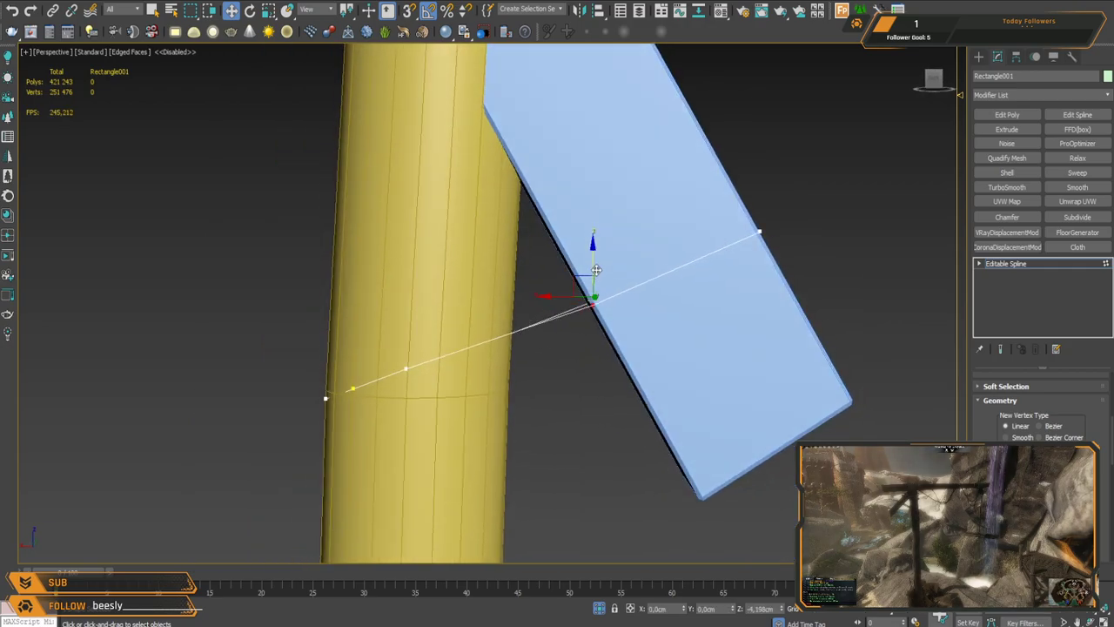
pyautogui.keyDown('alt'); pyautogui.moveTo(741, 298); pyautogui.dragTo(566, 329, button='middle'); pyautogui.keyUp('alt')
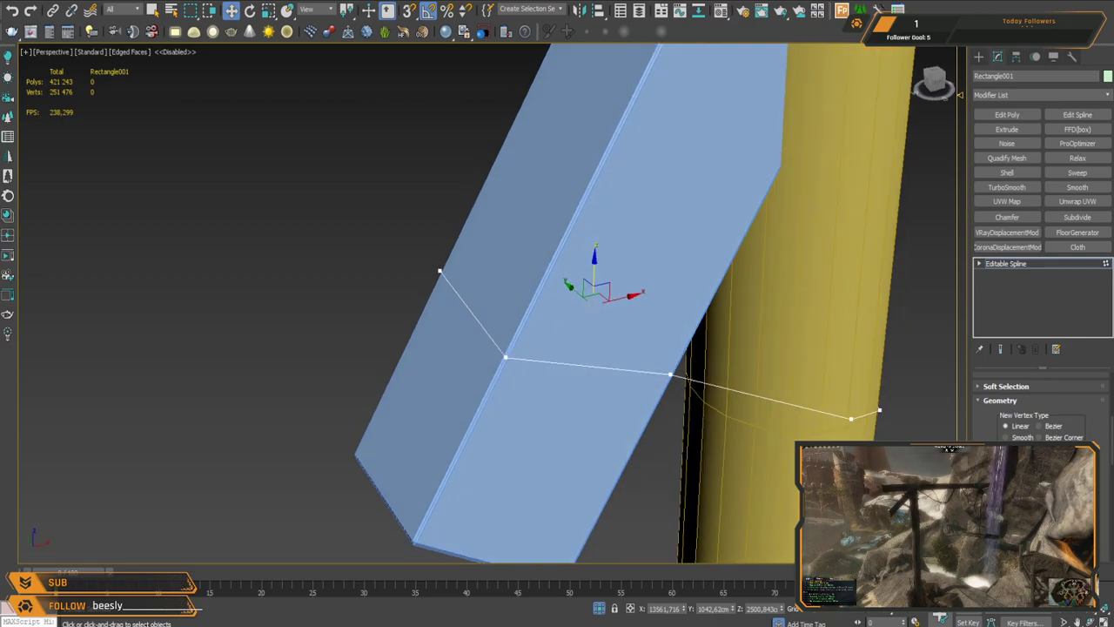
# Step: Insert a vertex midway across the brace's outer face and move it slightly off the face
pyautogui.press('q')
pyautogui.press('w')
pyautogui.click(472, 314)
pyautogui.moveTo(474, 273); pyautogui.dragTo(486, 304)
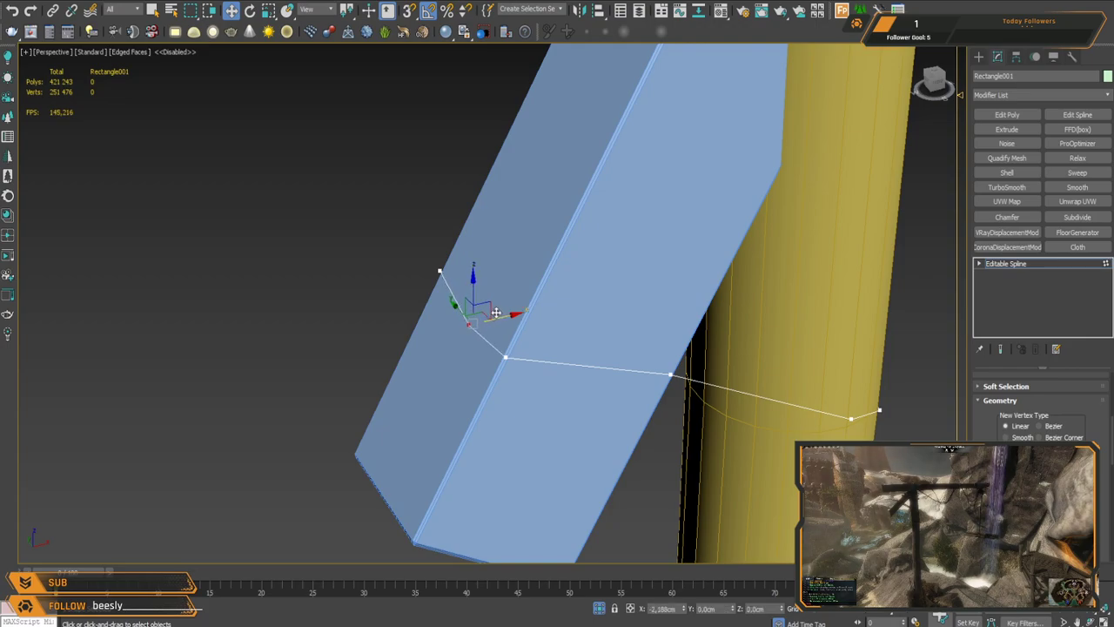
# Step: Apply a Sweep modifier to the loop spline and convert all of the spline's vertices to Smooth
pyautogui.click(1047, 264)
pyautogui.click(1078, 172)
pyautogui.moveTo(733, 280); pyautogui.dragTo(662, 254, button='middle')
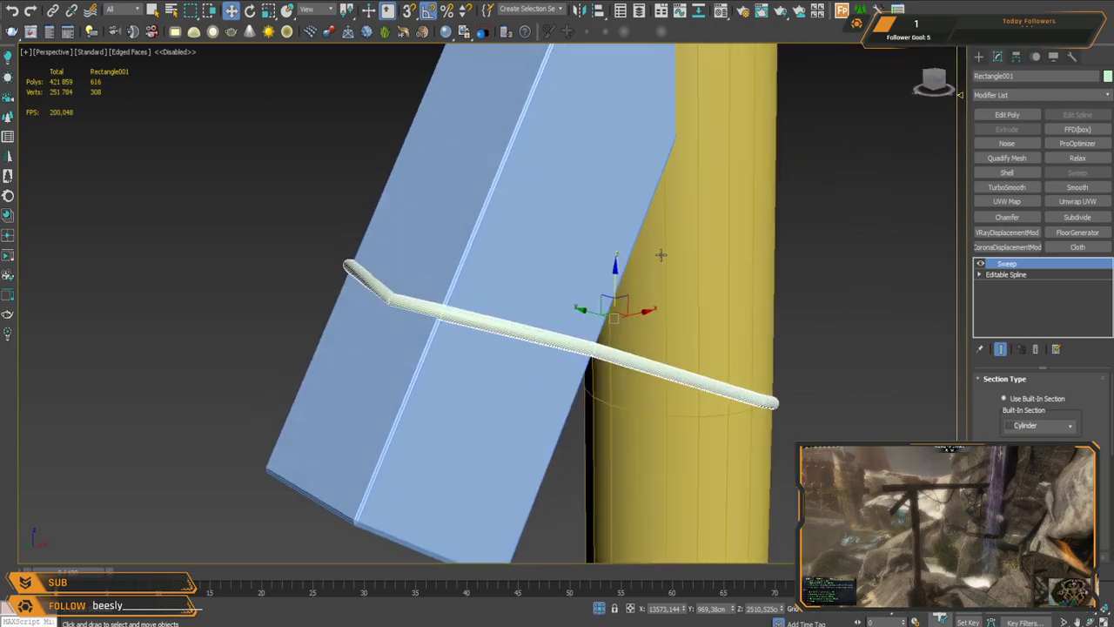
pyautogui.click(1029, 275)
pyautogui.press('1')
pyautogui.hotkey('ctrl', 'a')
pyautogui.click(442, 309)
pyautogui.click(424, 244)
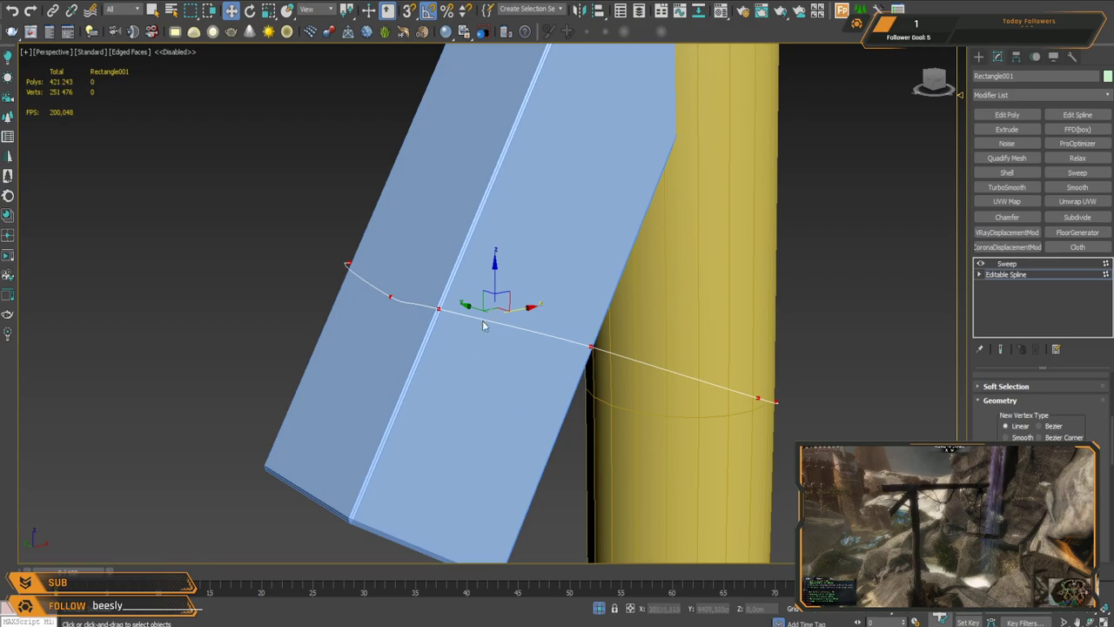
# Step: Shift the middle vertex on the brace's outer face slightly to even out the loop's curve
pyautogui.keyDown('alt'); pyautogui.moveTo(487, 326); pyautogui.dragTo(510, 331, button='middle'); pyautogui.keyUp('alt')
pyautogui.click(485, 355)
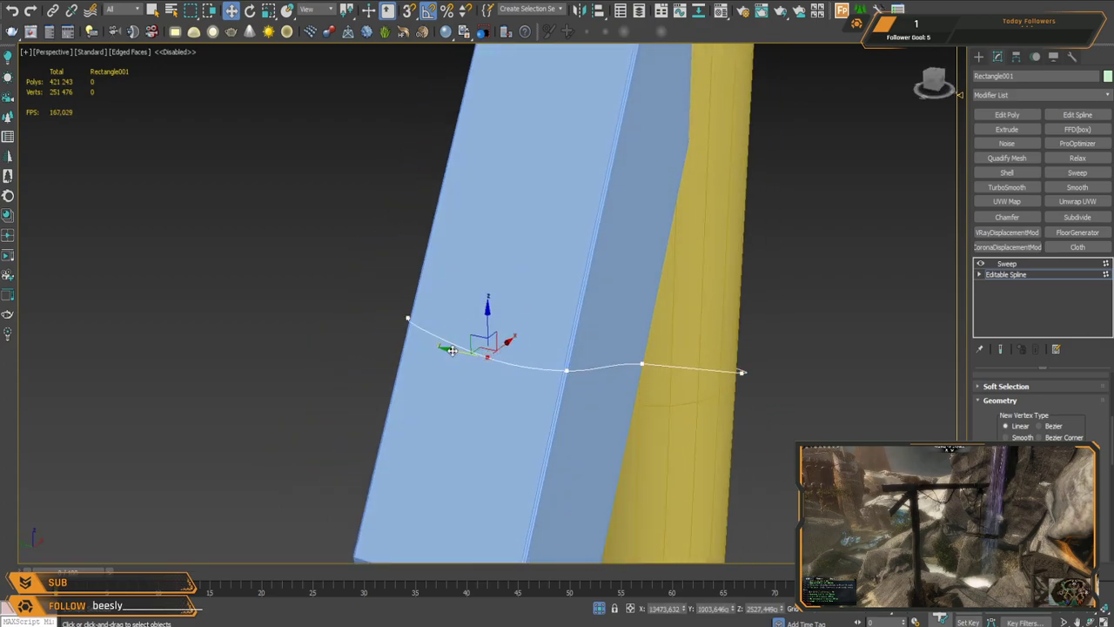
pyautogui.moveTo(441, 346); pyautogui.dragTo(435, 344)
# Step: Move the smoothed vertices around the post so the curve hugs the post's round contour
pyautogui.keyDown('alt'); pyautogui.moveTo(689, 416); pyautogui.dragTo(601, 366, button='middle'); pyautogui.keyUp('alt')
pyautogui.click(521, 422)
pyautogui.keyDown('alt'); pyautogui.moveTo(607, 437); pyautogui.dragTo(536, 349, button='middle'); pyautogui.keyUp('alt')
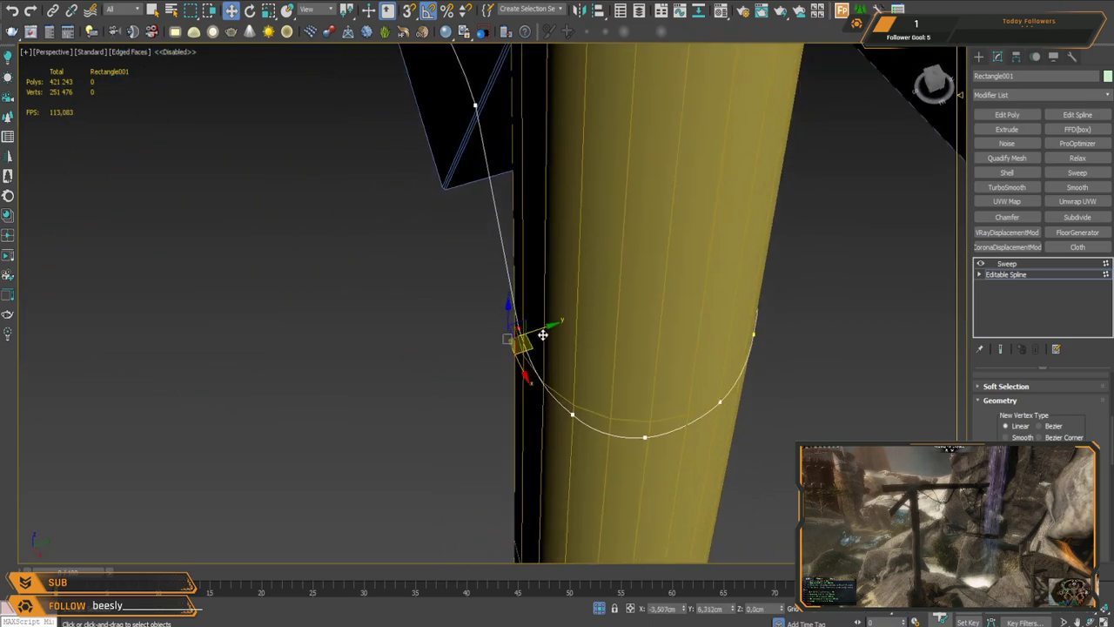
pyautogui.click(572, 416)
pyautogui.keyDown('alt'); pyautogui.moveTo(572, 416); pyautogui.dragTo(600, 444, button='middle'); pyautogui.keyUp('alt')
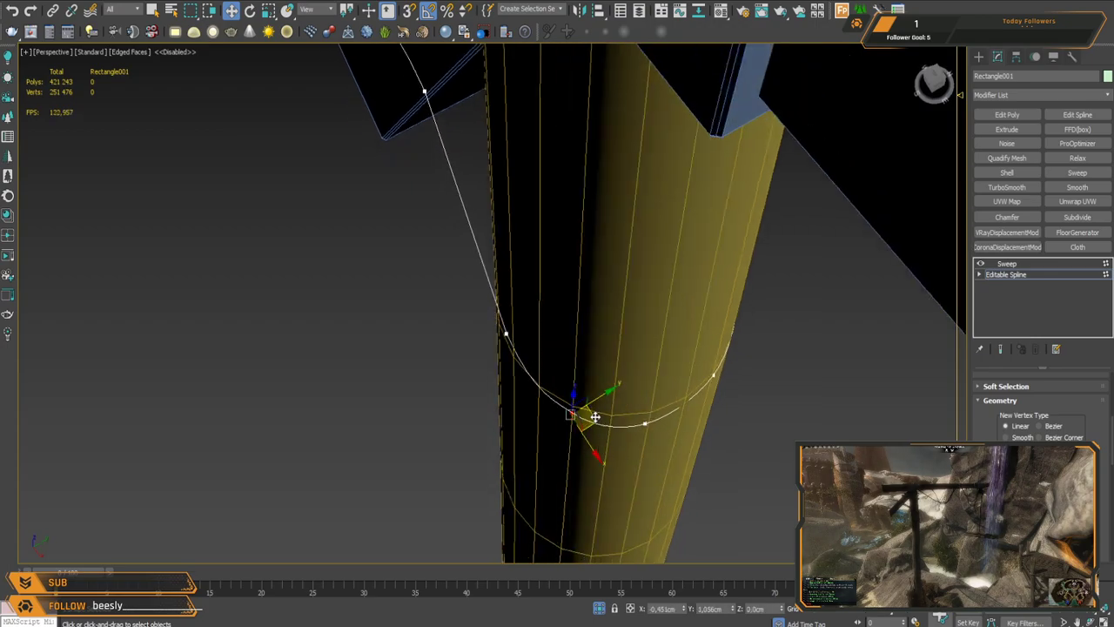
pyautogui.moveTo(592, 415); pyautogui.dragTo(670, 431)
pyautogui.keyDown('alt'); pyautogui.moveTo(670, 431); pyautogui.dragTo(626, 346, button='middle'); pyautogui.keyUp('alt')
pyautogui.keyDown('alt'); pyautogui.moveTo(626, 347); pyautogui.dragTo(615, 316, button='middle'); pyautogui.keyUp('alt')
pyautogui.scroll(3, 519, 375)
pyautogui.click(611, 323)
pyautogui.moveTo(612, 340); pyautogui.dragTo(636, 322)
pyautogui.keyDown('alt'); pyautogui.moveTo(635, 322); pyautogui.dragTo(691, 359, button='middle'); pyautogui.keyUp('alt')
# Step: Move the vertex at the brace's outer corner, convert it to Bezier and shorten its handle to tighten the curve
pyautogui.scroll(4, 796, 315)
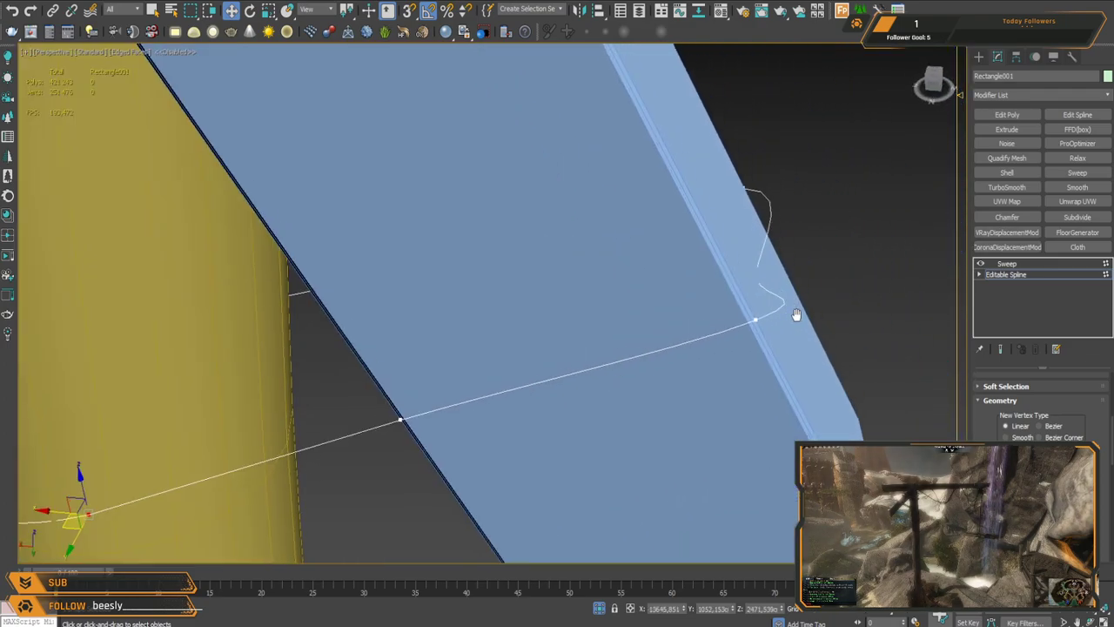
pyautogui.click(760, 285)
pyautogui.click(756, 321)
pyautogui.moveTo(740, 329); pyautogui.dragTo(712, 322)
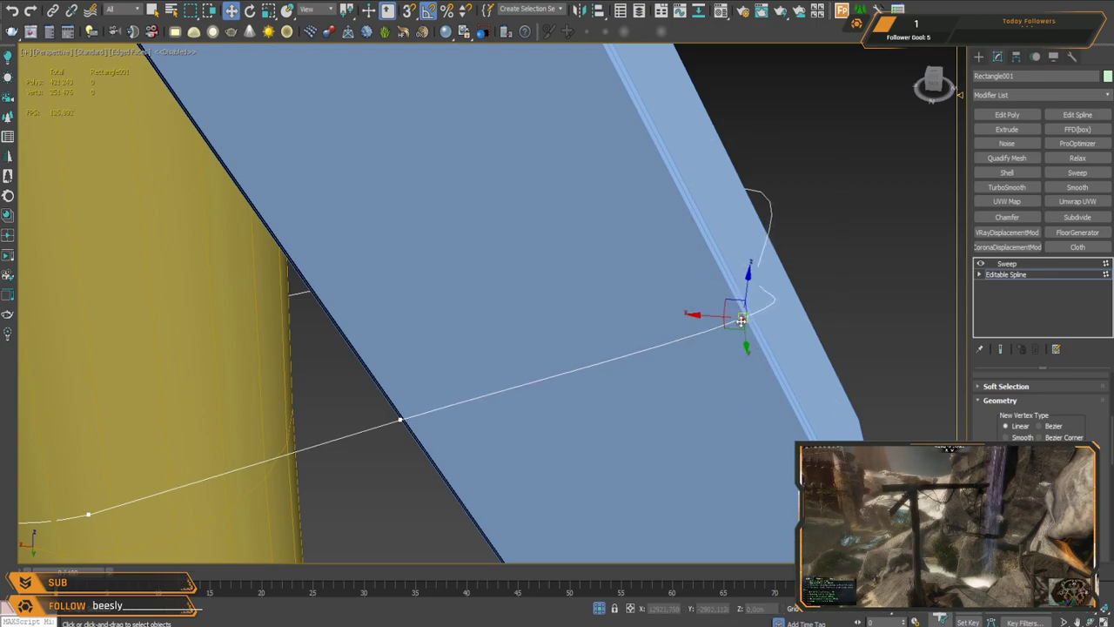
pyautogui.click(728, 231)
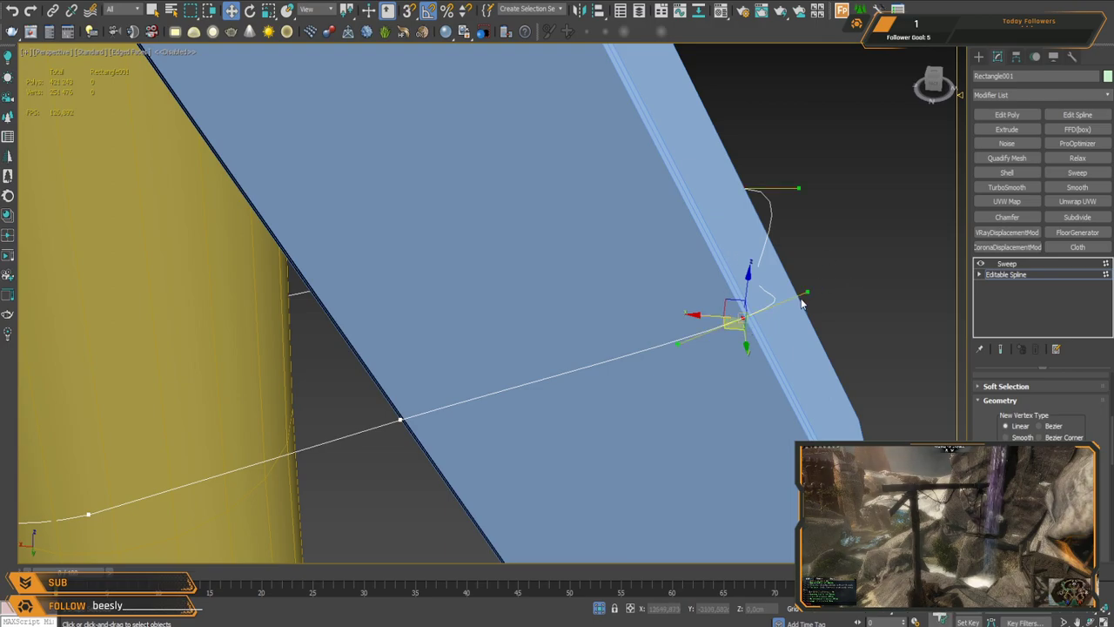
pyautogui.moveTo(807, 290); pyautogui.dragTo(776, 302)
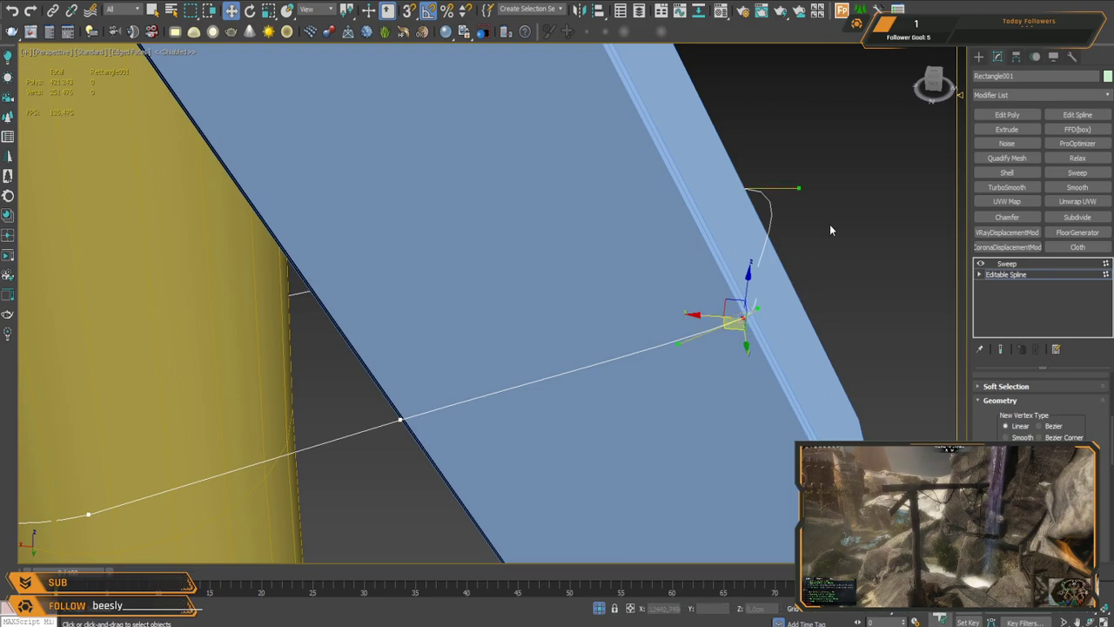
pyautogui.moveTo(750, 263)
pyautogui.mouseDown()
pyautogui.moveTo(786, 288)
pyautogui.moveTo(749, 281)
pyautogui.mouseUp()
pyautogui.keyDown('alt'); pyautogui.moveTo(838, 240); pyautogui.dragTo(775, 253, button='middle'); pyautogui.keyUp('alt')
pyautogui.moveTo(781, 165); pyautogui.dragTo(727, 223)
# Step: Return to the loop's Sweep modifier, inspect the rope around brace and post, and adjust the section's radius
pyautogui.keyDown('alt'); pyautogui.moveTo(748, 240); pyautogui.dragTo(586, 248, button='middle'); pyautogui.keyUp('alt')
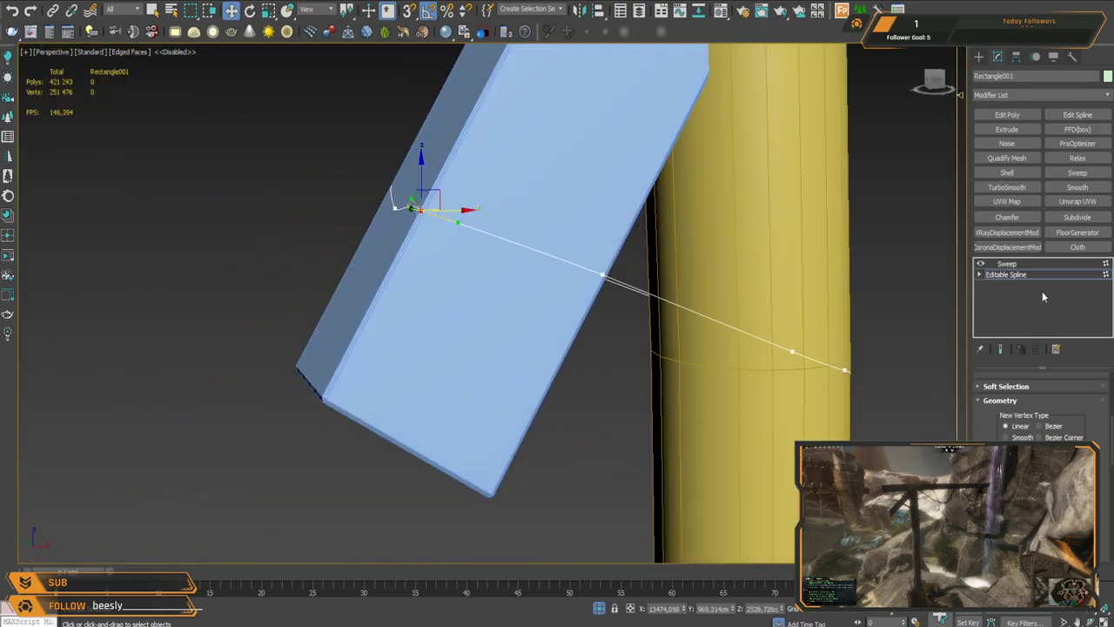
pyautogui.click(1008, 263)
pyautogui.keyDown('alt'); pyautogui.moveTo(512, 281); pyautogui.dragTo(687, 264, button='middle'); pyautogui.keyUp('alt')
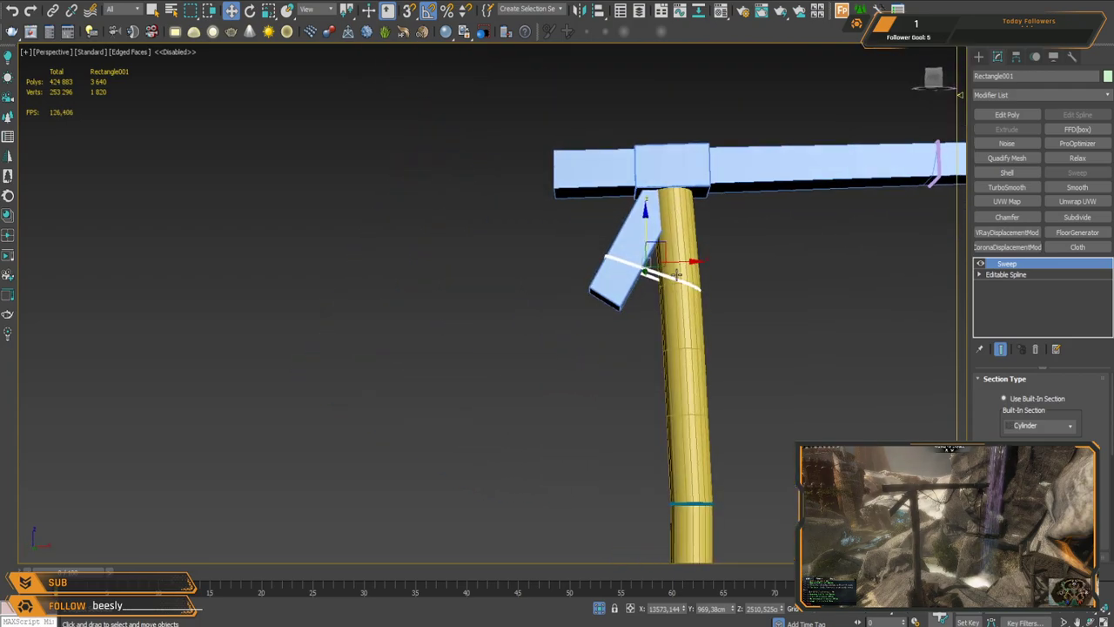
pyautogui.scroll(3, 684, 269)
pyautogui.scroll(3, 662, 287)
pyautogui.scroll(5, 609, 335)
pyautogui.keyDown('alt'); pyautogui.moveTo(590, 348); pyautogui.dragTo(583, 376, button='middle'); pyautogui.keyUp('alt')
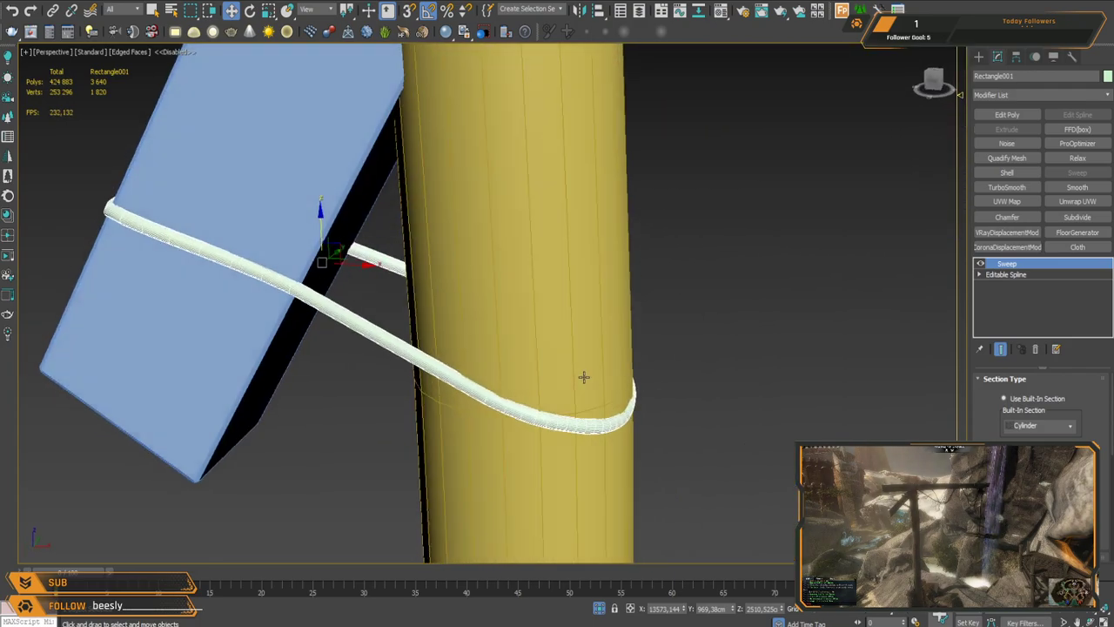
pyautogui.scroll(-3, 1042, 400)
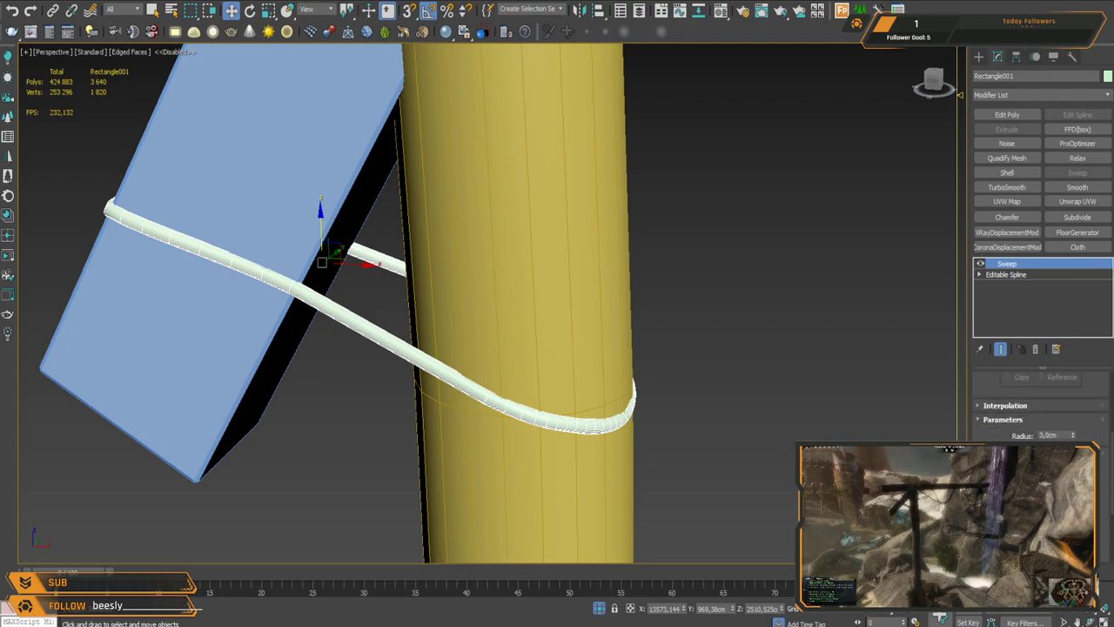
pyautogui.moveTo(1074, 436); pyautogui.dragTo(1068, 437)
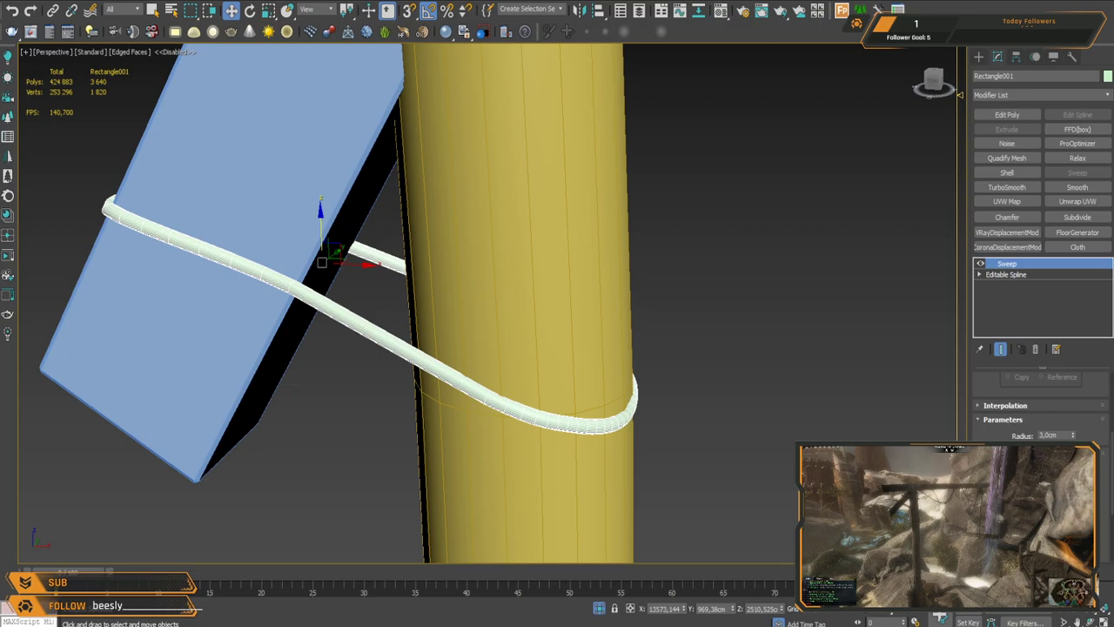
# Step: Deselect the finished rope loop and save the scene
pyautogui.keyDown('alt'); pyautogui.moveTo(481, 333); pyautogui.dragTo(503, 307, button='middle'); pyautogui.keyUp('alt')
pyautogui.scroll(-5, 503, 306)
pyautogui.scroll(-10, 503, 307)
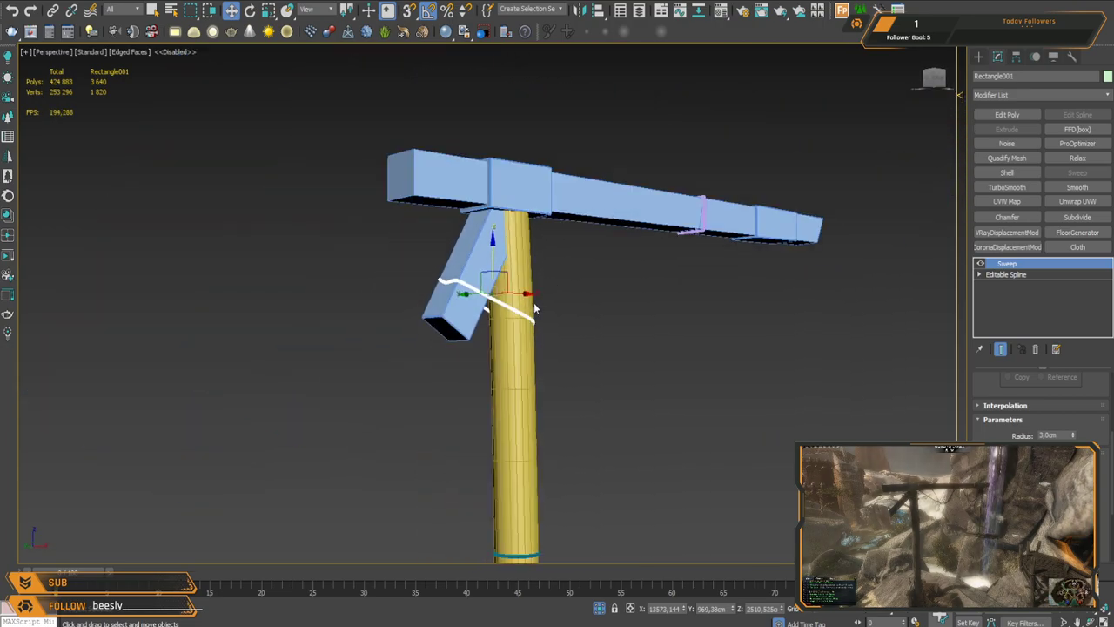
pyautogui.click(566, 295)
pyautogui.hotkey('ctrl', 's')
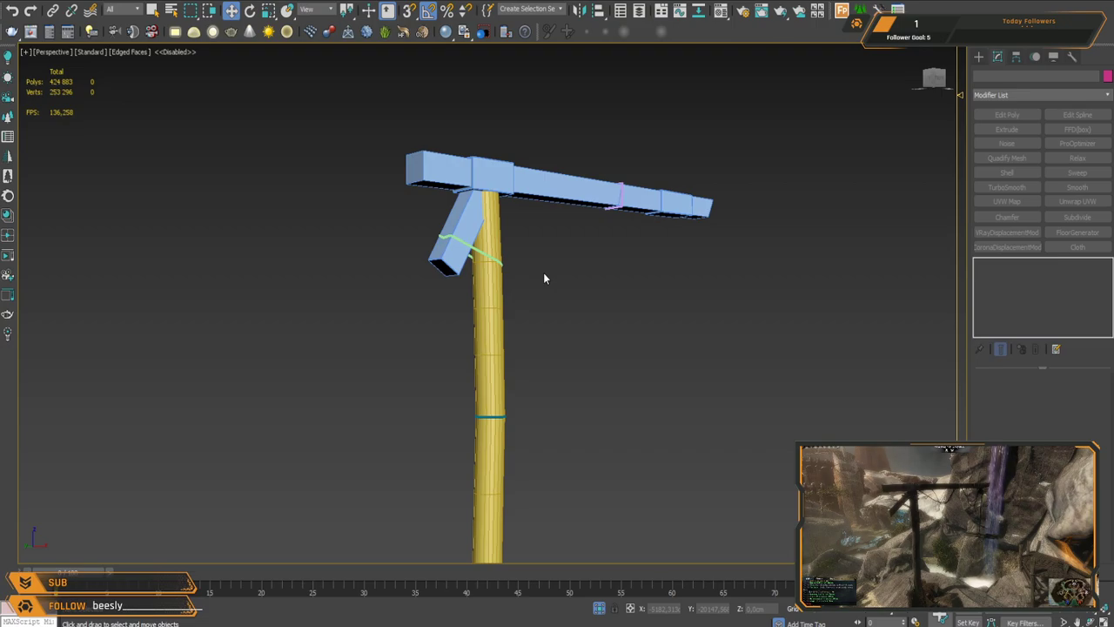
pyautogui.scroll(-5, 537, 274)
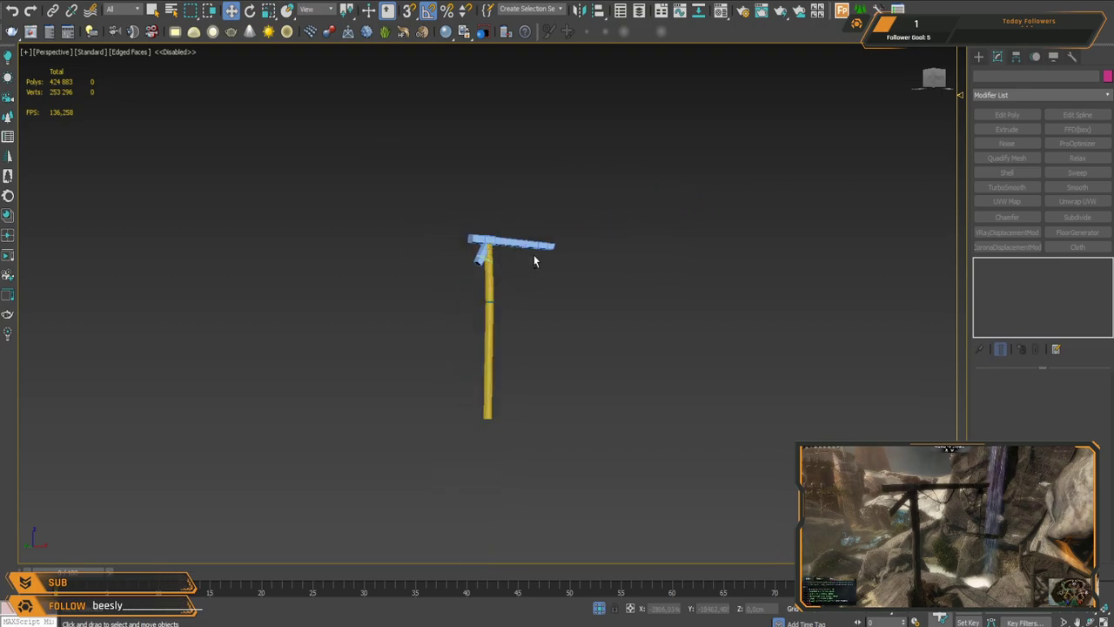
# Step: Copy the rope loop up the post to just below the crossbeam joint and fine-tune the copy's position
pyautogui.scroll(6, 479, 197)
pyautogui.click(453, 245)
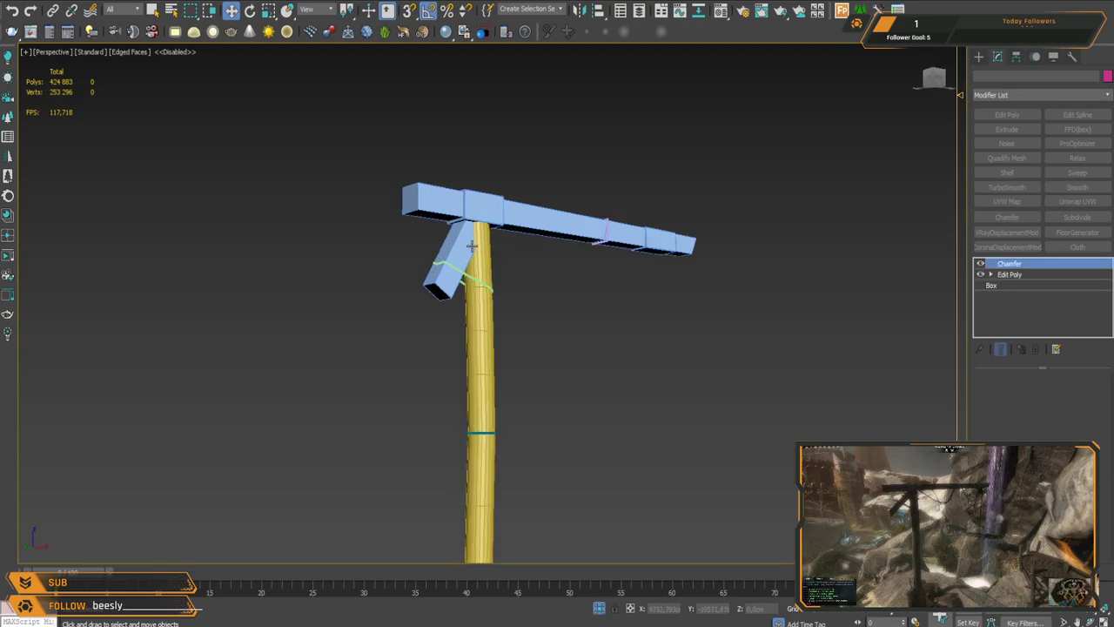
pyautogui.scroll(6, 456, 245)
pyautogui.keyDown('alt'); pyautogui.moveTo(465, 252); pyautogui.dragTo(494, 297, button='middle'); pyautogui.keyUp('alt')
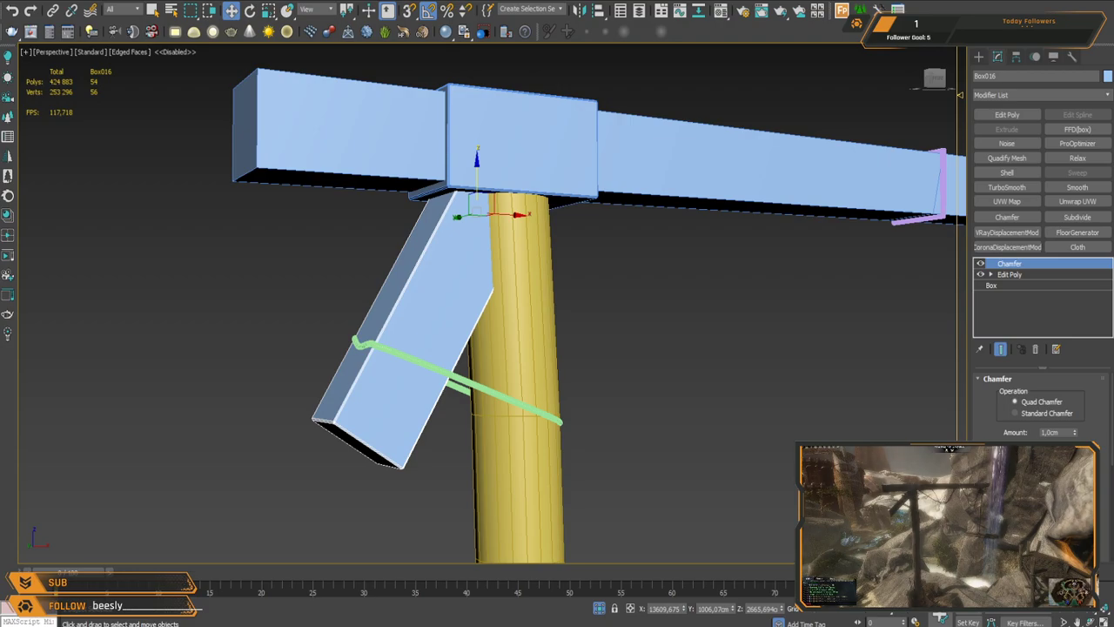
pyautogui.keyDown('alt'); pyautogui.moveTo(442, 470); pyautogui.dragTo(418, 423, button='middle'); pyautogui.keyUp('alt')
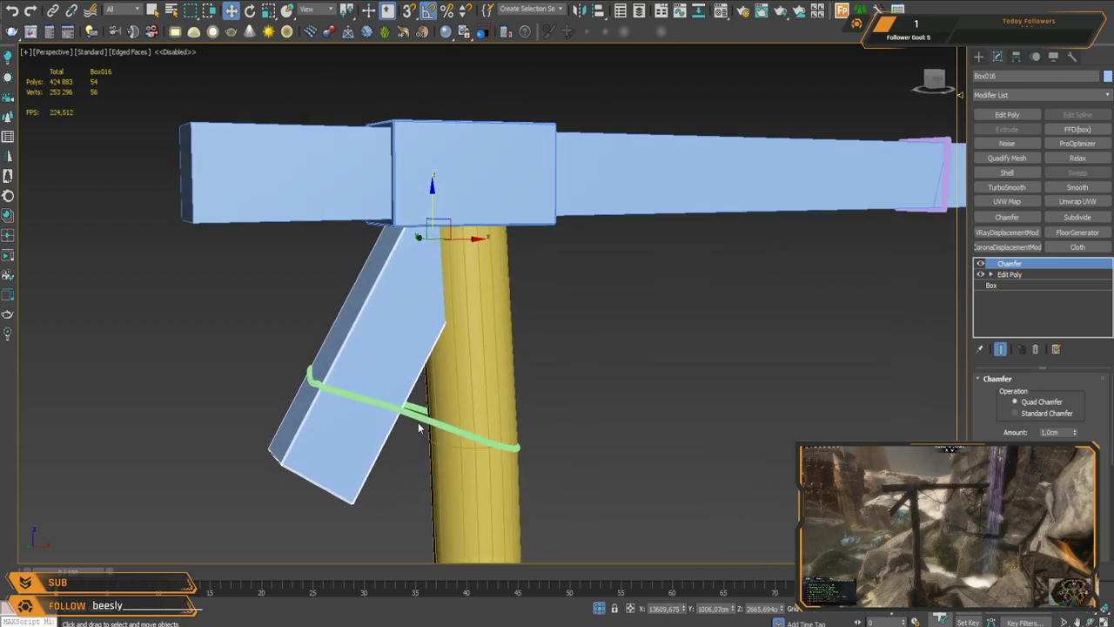
pyautogui.click(418, 417)
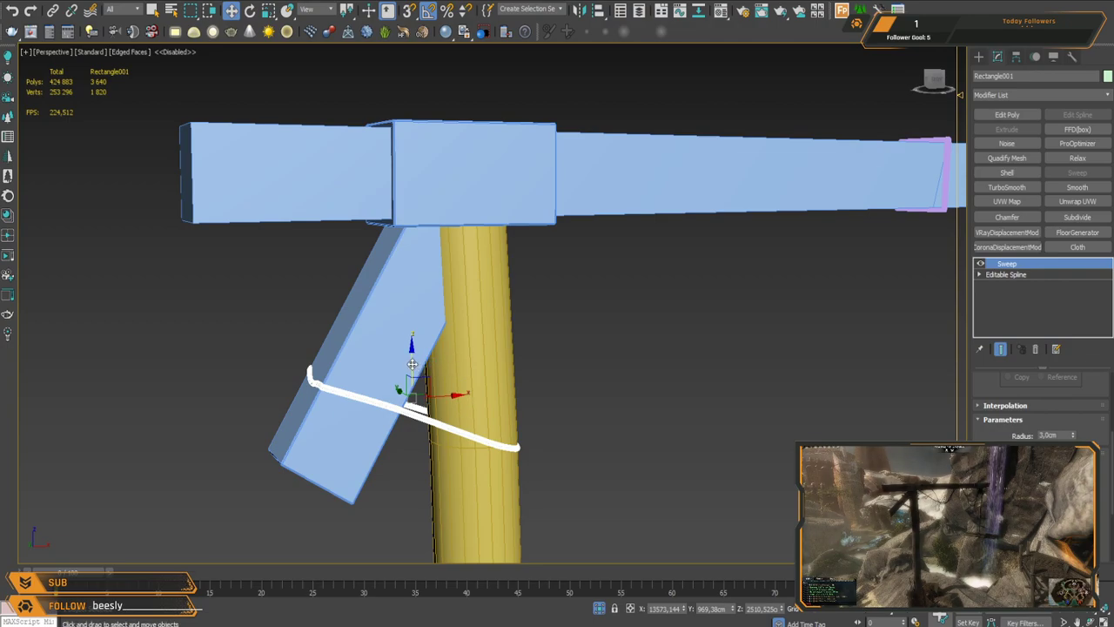
pyautogui.keyDown('shift'); pyautogui.moveTo(411, 362); pyautogui.dragTo(411, 220); pyautogui.keyUp('shift')
pyautogui.keyDown('alt'); pyautogui.moveTo(533, 340); pyautogui.dragTo(425, 316, button='middle'); pyautogui.keyUp('alt')
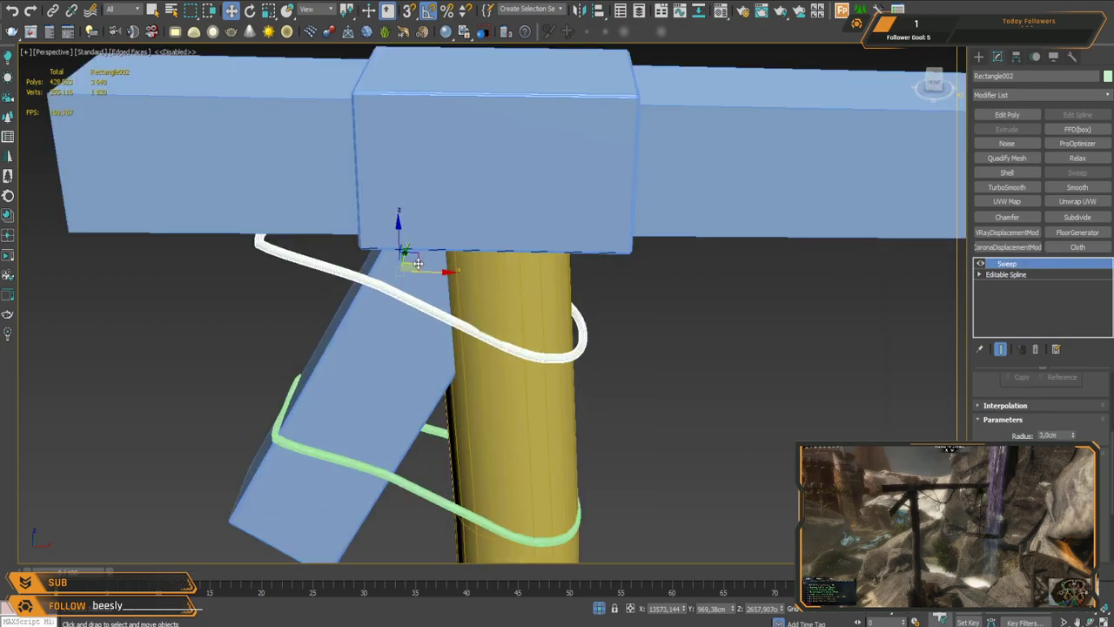
pyautogui.moveTo(440, 271); pyautogui.dragTo(432, 287)
pyautogui.keyDown('alt'); pyautogui.moveTo(440, 342); pyautogui.dragTo(487, 335, button='middle'); pyautogui.keyUp('alt')
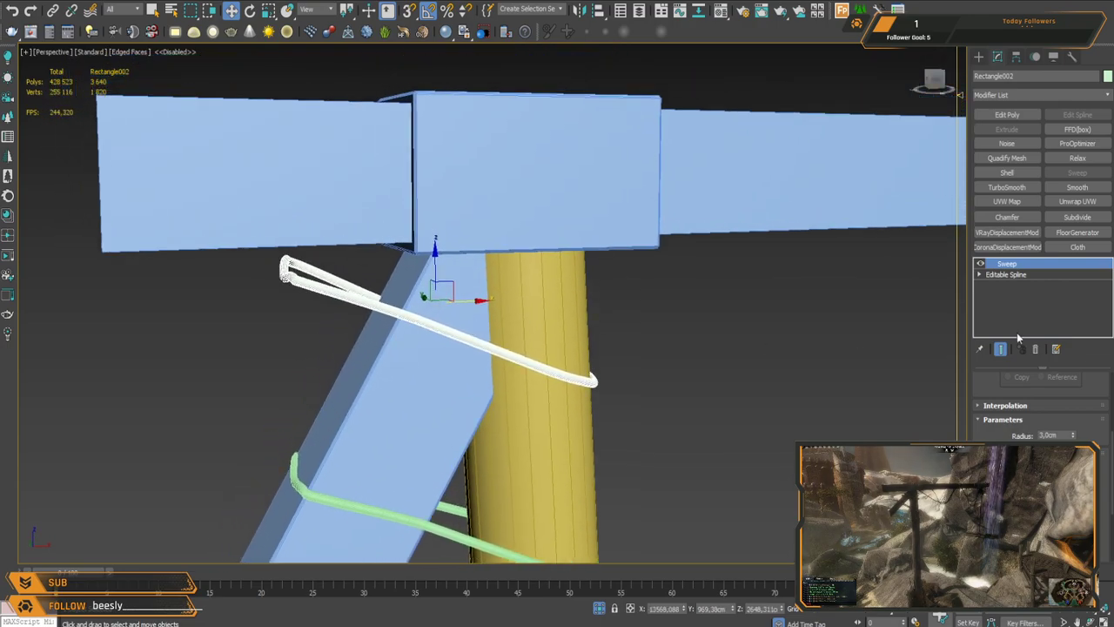
# Step: In the copy's spline, move the outer vertices in and down so the curve meets the narrower part of the brace
pyautogui.click(1005, 274)
pyautogui.press('1')
pyautogui.keyDown('alt'); pyautogui.moveTo(333, 330); pyautogui.dragTo(316, 332, button='middle'); pyautogui.keyUp('alt')
pyautogui.moveTo(325, 315); pyautogui.dragTo(327, 318)
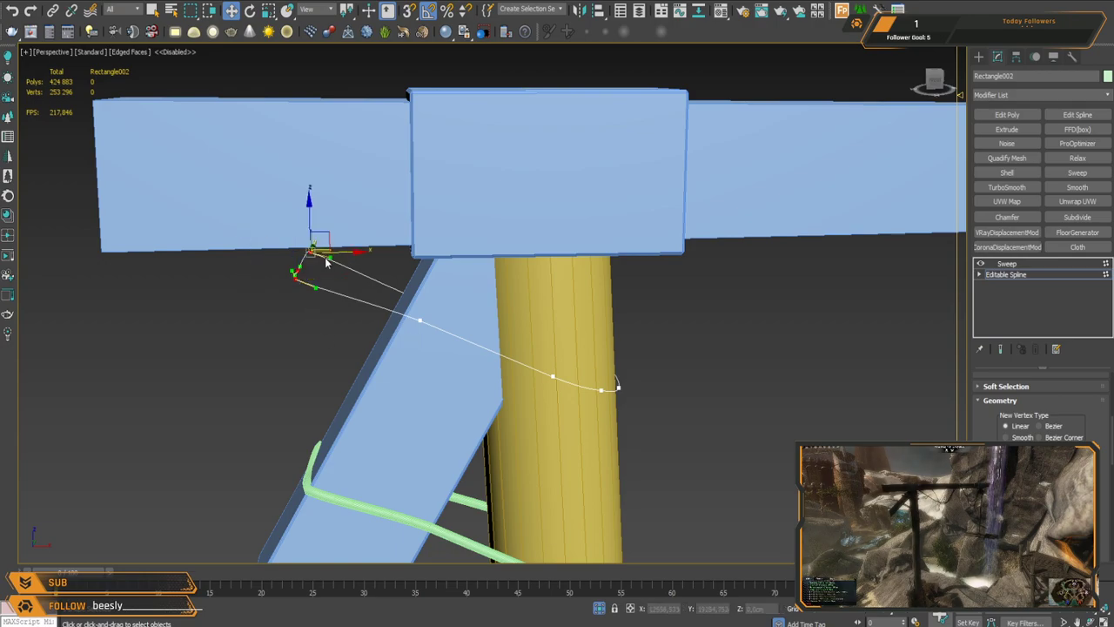
pyautogui.moveTo(342, 254); pyautogui.dragTo(430, 277)
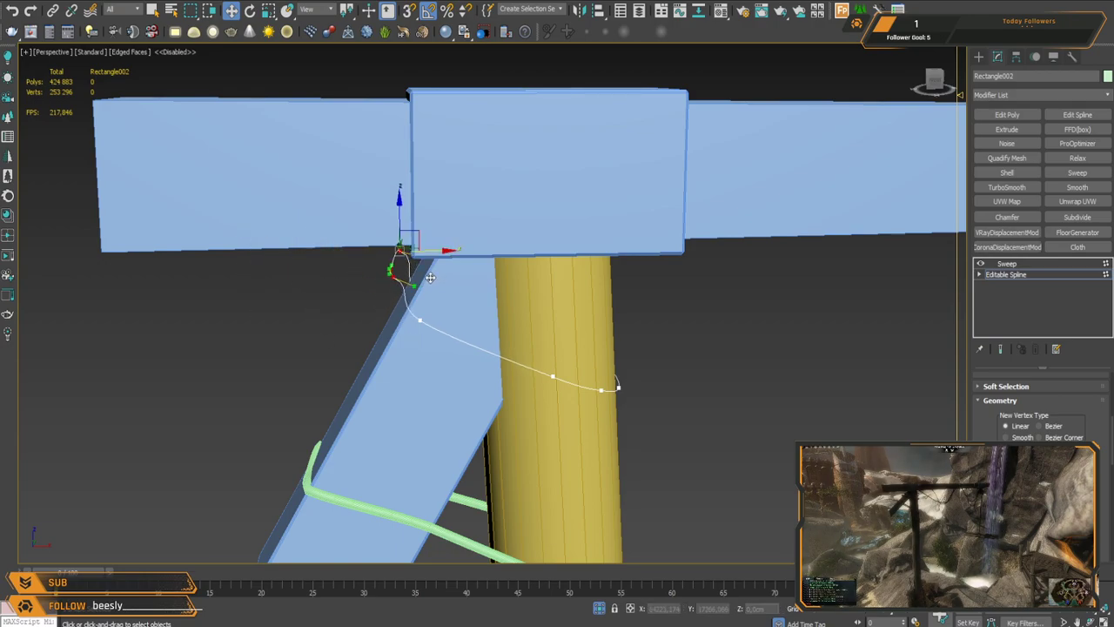
pyautogui.moveTo(402, 212); pyautogui.dragTo(398, 250)
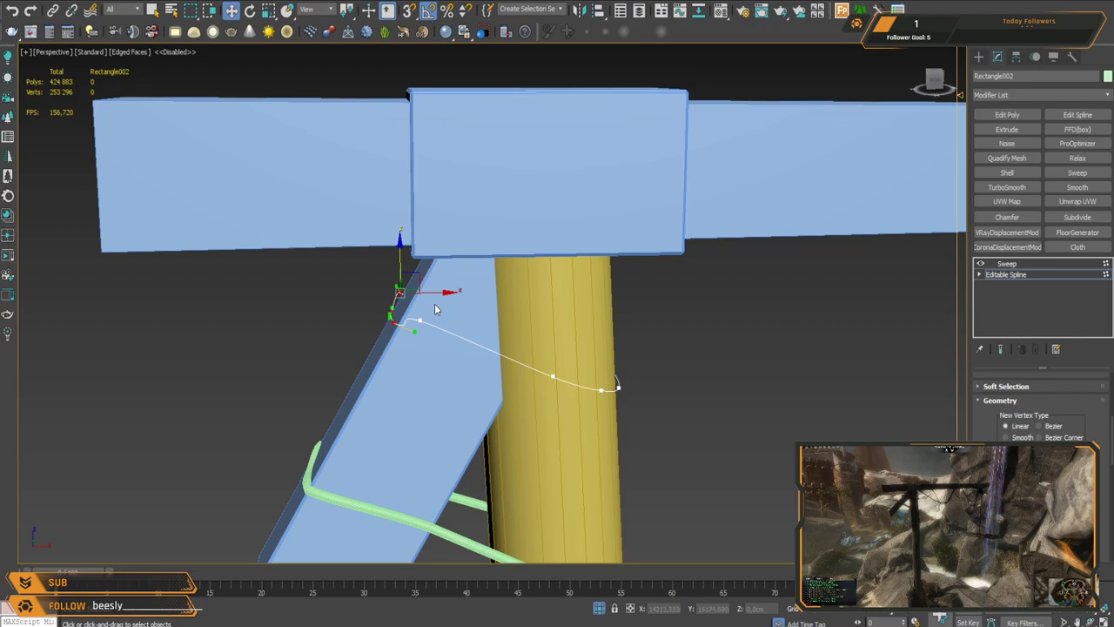
pyautogui.scroll(3, 436, 310)
pyautogui.scroll(-3, 441, 337)
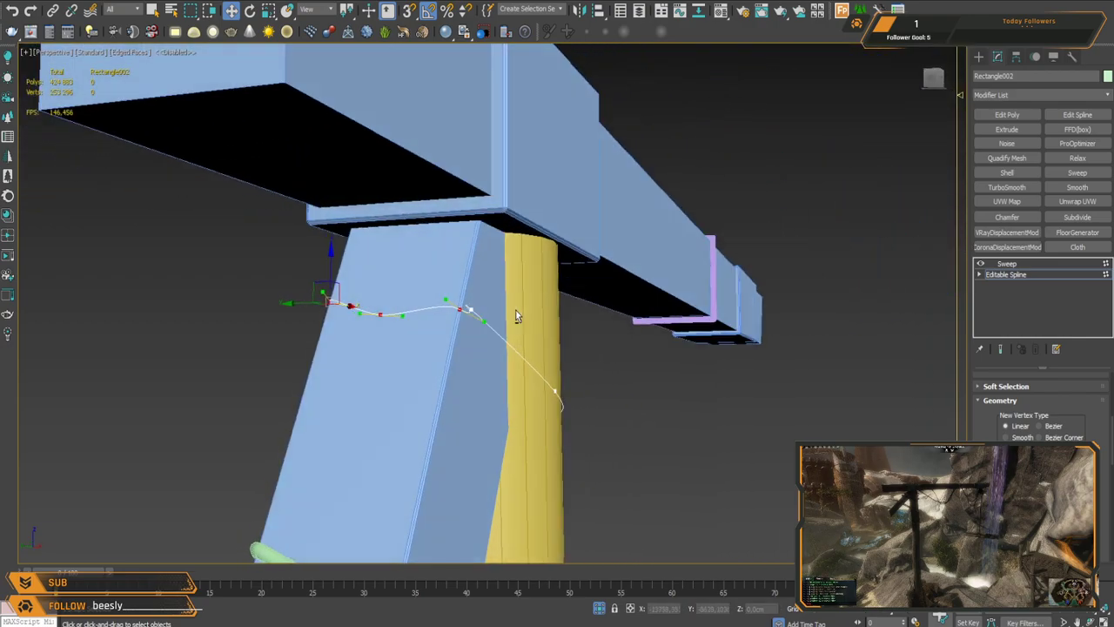
# Step: Remove the surplus vertex beside the brace's front edge and shift the vertex on the post's back along the curve
pyautogui.scroll(3, 517, 316)
pyautogui.click(444, 321)
pyautogui.click(526, 393)
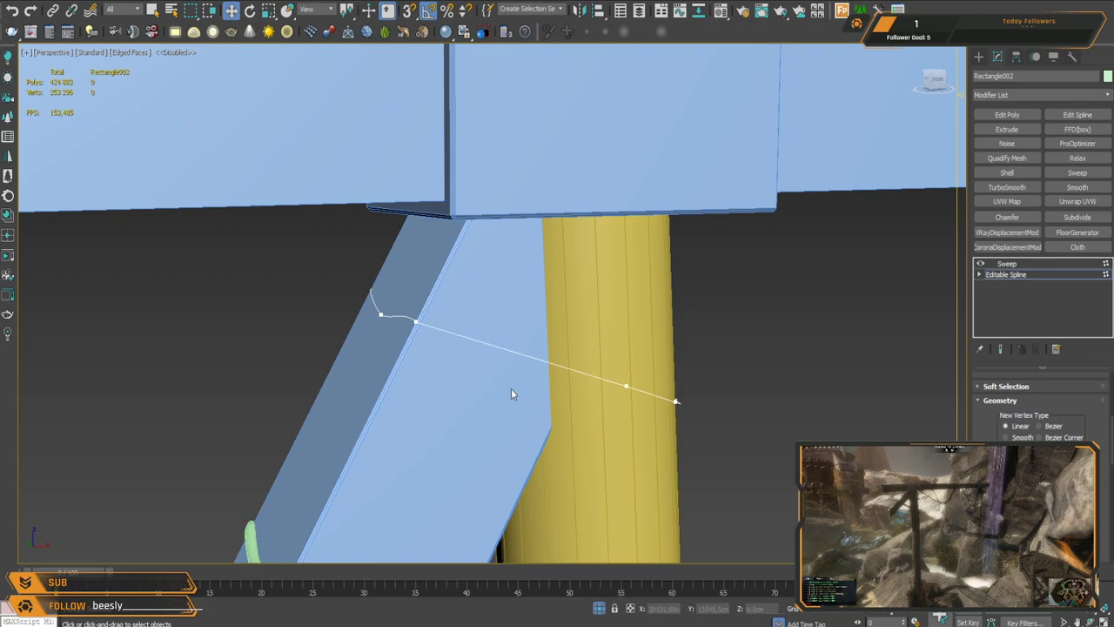
pyautogui.keyDown('alt'); pyautogui.moveTo(396, 405); pyautogui.dragTo(648, 424, button='middle'); pyautogui.keyUp('alt')
pyautogui.click(503, 469)
pyautogui.moveTo(471, 456); pyautogui.dragTo(496, 459)
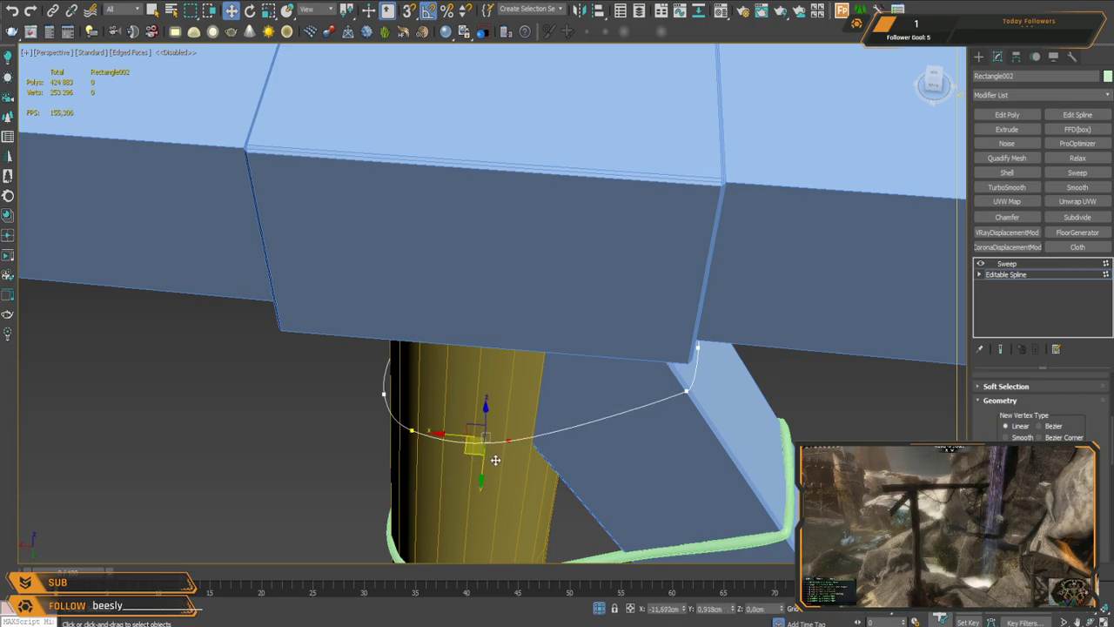
# Step: Adjust the upper loop's vertex at the brace's front edge so the curve wraps over the corner
pyautogui.keyDown('alt'); pyautogui.moveTo(495, 460); pyautogui.dragTo(712, 366, button='middle'); pyautogui.keyUp('alt')
pyautogui.moveTo(686, 364); pyautogui.dragTo(686, 364)
pyautogui.moveTo(686, 364)
pyautogui.keyDown('alt'); pyautogui.mouseDown(button='middle')
pyautogui.moveTo(670, 329)
pyautogui.moveTo(687, 324)
pyautogui.moveTo(700, 377)
pyautogui.mouseUp(button='middle'); pyautogui.keyUp('alt')
pyautogui.click(680, 323)
pyautogui.moveTo(696, 310)
pyautogui.keyDown('alt'); pyautogui.mouseDown(button='middle')
pyautogui.moveTo(684, 296)
pyautogui.moveTo(619, 309)
pyautogui.moveTo(621, 351)
pyautogui.moveTo(685, 300)
pyautogui.mouseUp(button='middle'); pyautogui.keyUp('alt')
pyautogui.scroll(2, 441, 278)
pyautogui.click(310, 276)
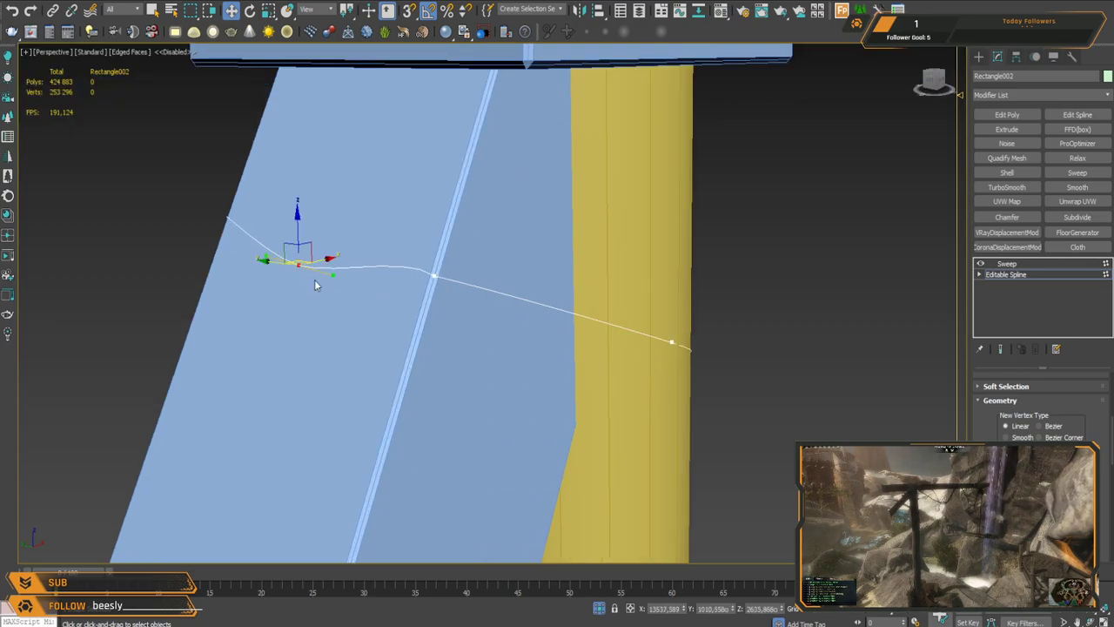
pyautogui.click(433, 277)
pyautogui.keyDown('alt'); pyautogui.moveTo(460, 326); pyautogui.dragTo(415, 343, button='middle'); pyautogui.keyUp('alt')
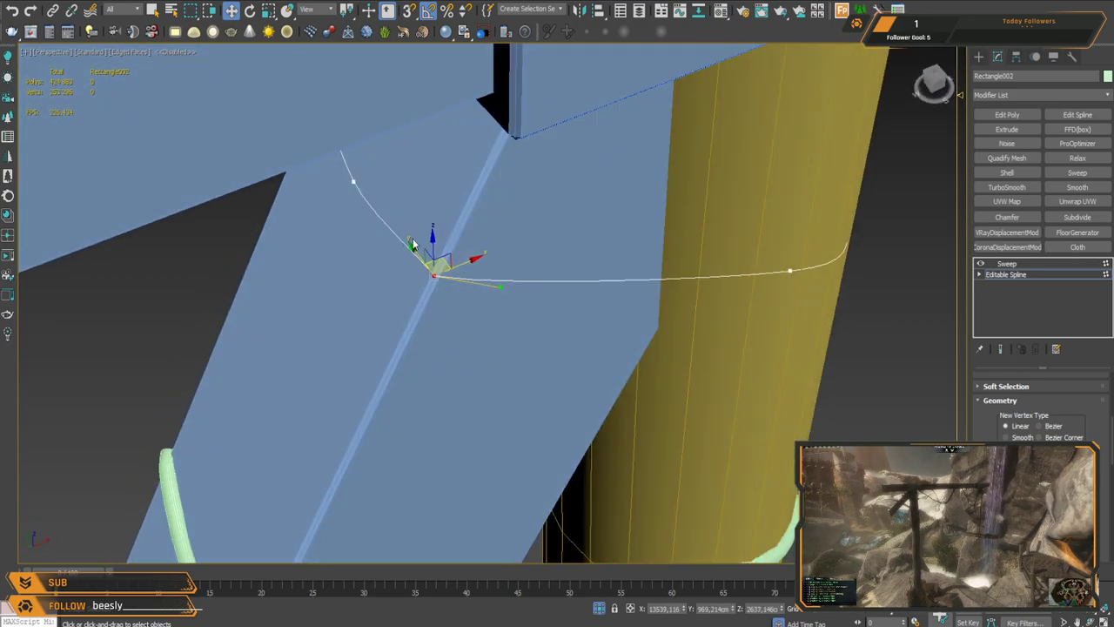
pyautogui.keyDown('alt'); pyautogui.moveTo(409, 250); pyautogui.dragTo(461, 280, button='middle'); pyautogui.keyUp('alt')
# Step: Shift the middle vertex on the brace's outer face and the vertex at its far edge to fit the upper loop
pyautogui.keyDown('alt'); pyautogui.moveTo(467, 275); pyautogui.dragTo(367, 317, button='middle'); pyautogui.keyUp('alt')
pyautogui.click(342, 296)
pyautogui.moveTo(342, 266); pyautogui.dragTo(376, 276)
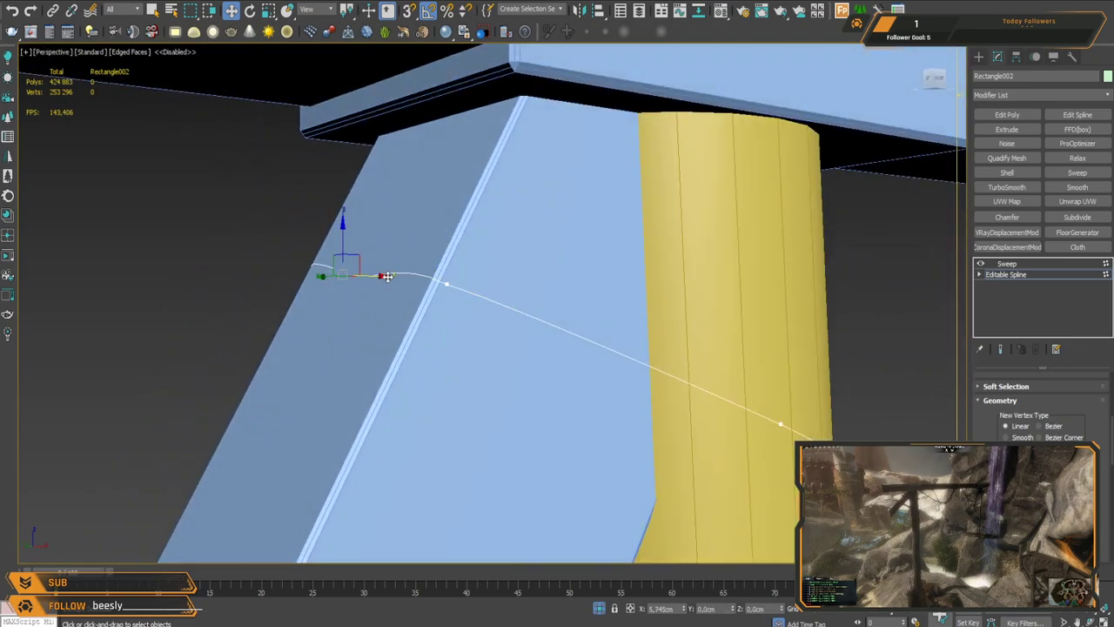
pyautogui.keyDown('alt'); pyautogui.moveTo(382, 276); pyautogui.dragTo(319, 285, button='middle'); pyautogui.keyUp('alt')
pyautogui.click(238, 265)
pyautogui.scroll(2, 320, 285)
pyautogui.moveTo(244, 252)
pyautogui.mouseDown()
pyautogui.moveTo(262, 252)
pyautogui.moveTo(256, 259)
pyautogui.mouseUp()
pyautogui.scroll(-4, 282, 266)
pyautogui.keyDown('alt'); pyautogui.moveTo(281, 267); pyautogui.dragTo(248, 230, button='middle'); pyautogui.keyUp('alt')
# Step: Return to the upper loop's Sweep modifier and inspect the rope around brace and post
pyautogui.click(1032, 268)
pyautogui.click(1031, 265)
pyautogui.scroll(-3, 632, 319)
pyautogui.moveTo(632, 318); pyautogui.dragTo(417, 299, button='middle')
pyautogui.scroll(-4, 417, 299)
pyautogui.keyDown('alt'); pyautogui.moveTo(489, 338); pyautogui.dragTo(420, 296, button='middle'); pyautogui.keyUp('alt')
pyautogui.scroll(4, 430, 329)
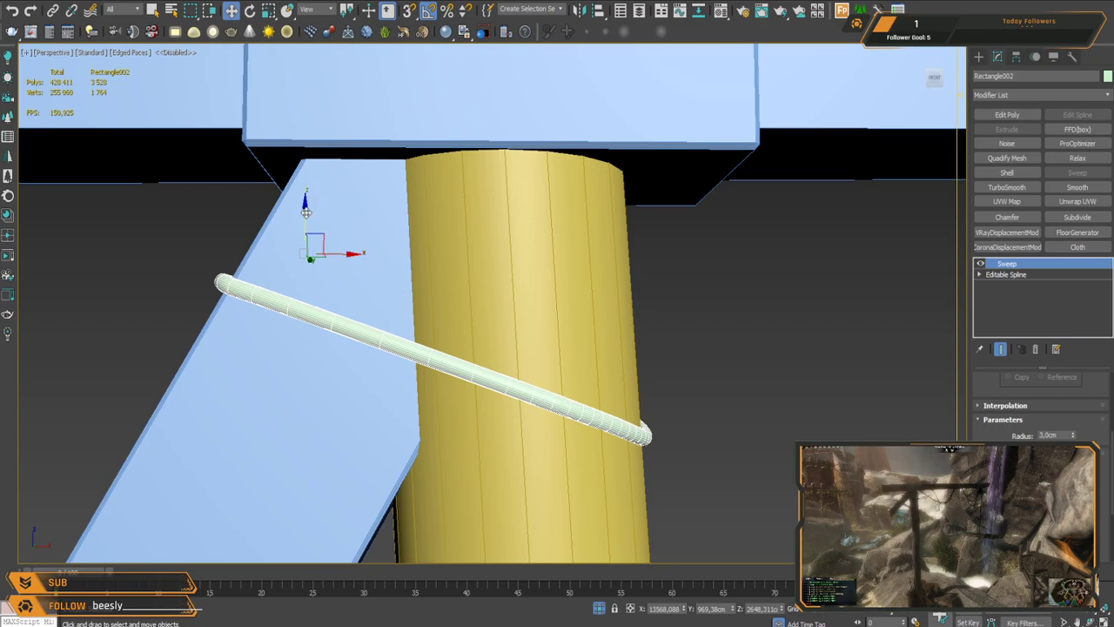
# Step: Copy the upper rope loop slightly downward and rotate the copy so the two ropes cross at the post
pyautogui.keyDown('shift'); pyautogui.moveTo(305, 212); pyautogui.dragTo(309, 230); pyautogui.keyUp('shift')
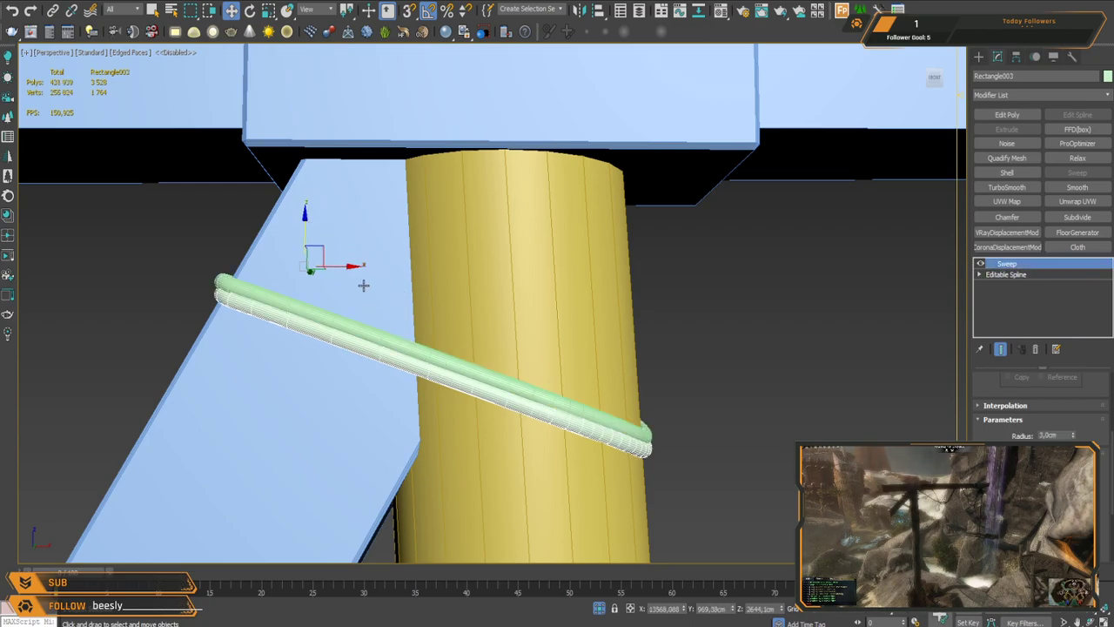
pyautogui.press('e')
pyautogui.moveTo(338, 299); pyautogui.dragTo(324, 266)
pyautogui.press('w')
pyautogui.keyDown('alt'); pyautogui.moveTo(325, 265); pyautogui.dragTo(503, 377, button='middle'); pyautogui.keyUp('alt')
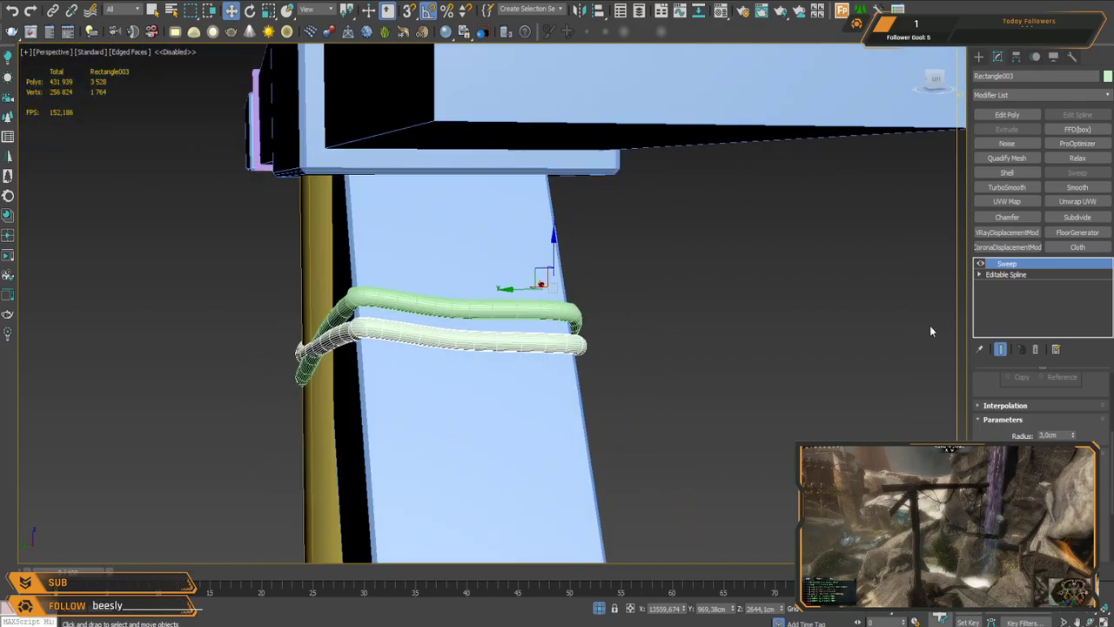
# Step: In the rotated copy's spline, move the vertex at the brace's corner so the rope clears the edge
pyautogui.click(1003, 276)
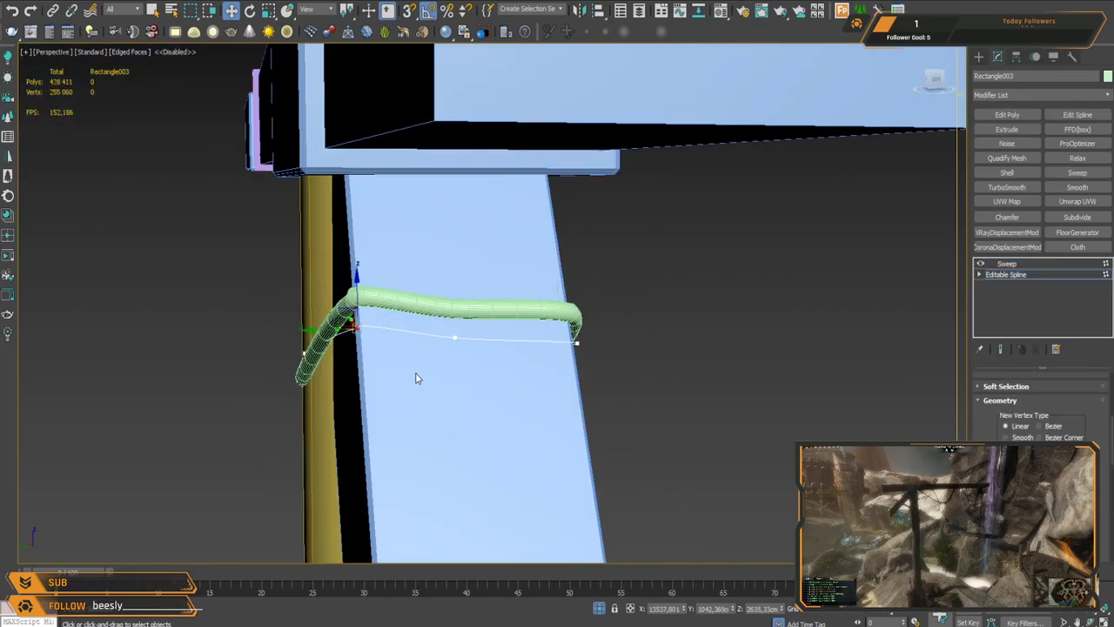
pyautogui.keyDown('alt'); pyautogui.moveTo(416, 378); pyautogui.dragTo(465, 366, button='middle'); pyautogui.keyUp('alt')
pyautogui.moveTo(363, 318); pyautogui.dragTo(415, 327)
pyautogui.keyDown('alt'); pyautogui.moveTo(416, 327); pyautogui.dragTo(425, 292, button='middle'); pyautogui.keyUp('alt')
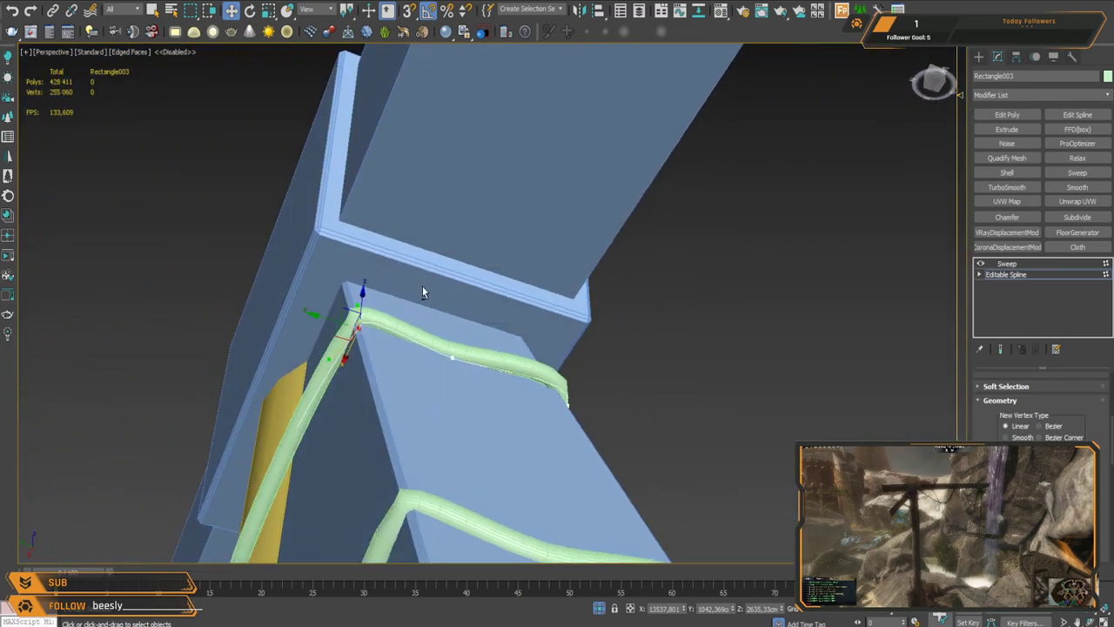
pyautogui.keyDown('alt'); pyautogui.moveTo(369, 319); pyautogui.dragTo(346, 368, button='middle'); pyautogui.keyUp('alt')
pyautogui.moveTo(331, 342); pyautogui.dragTo(391, 328)
pyautogui.keyDown('alt'); pyautogui.moveTo(391, 328); pyautogui.dragTo(464, 333, button='middle'); pyautogui.keyUp('alt')
# Step: Simplify the crossing loop's curve across the brace's outer face and reposition its edge and post vertices to fit snugly
pyautogui.keyDown('alt'); pyautogui.moveTo(524, 412); pyautogui.dragTo(427, 367, button='middle'); pyautogui.keyUp('alt')
pyautogui.keyDown('alt'); pyautogui.moveTo(290, 311); pyautogui.dragTo(307, 297, button='middle'); pyautogui.keyUp('alt')
pyautogui.moveTo(304, 296); pyautogui.dragTo(262, 300)
pyautogui.keyDown('alt'); pyautogui.moveTo(389, 366); pyautogui.dragTo(435, 308, button='middle'); pyautogui.keyUp('alt')
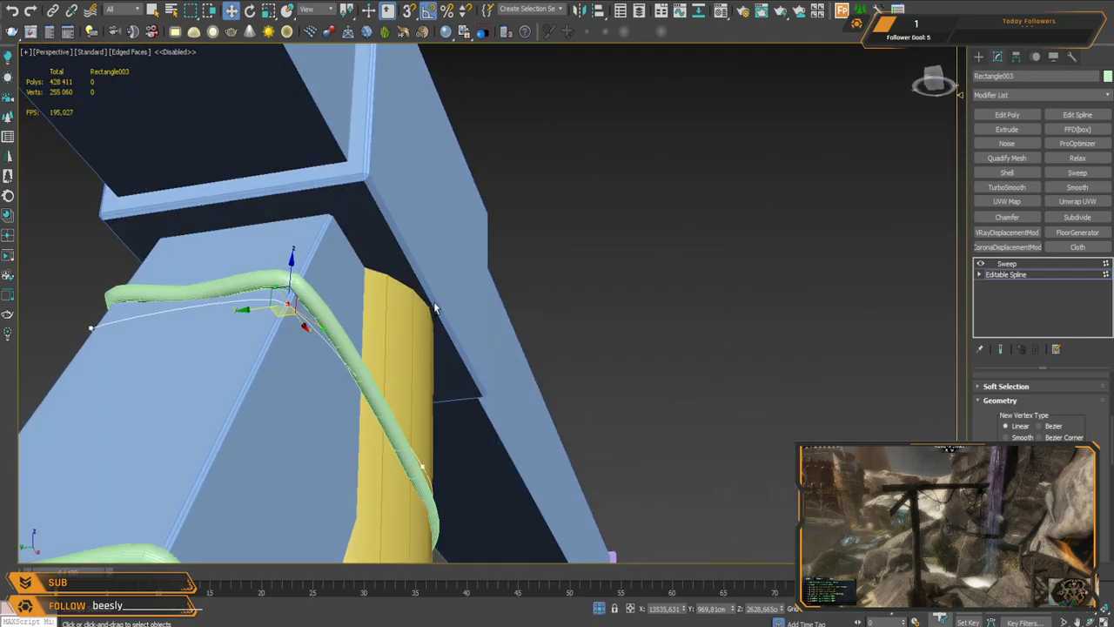
pyautogui.keyDown('alt'); pyautogui.moveTo(432, 380); pyautogui.dragTo(327, 470, button='middle'); pyautogui.keyUp('alt')
pyautogui.keyDown('alt'); pyautogui.moveTo(550, 492); pyautogui.dragTo(562, 446, button='middle'); pyautogui.keyUp('alt')
pyautogui.click(550, 436)
pyautogui.moveTo(570, 438); pyautogui.dragTo(566, 426)
pyautogui.keyDown('alt'); pyautogui.moveTo(567, 427); pyautogui.dragTo(819, 383, button='middle'); pyautogui.keyUp('alt')
# Step: Restore the crossing loop's Sweep, check both ropes at the joint, and clear the selection
pyautogui.click(1033, 275)
pyautogui.click(1033, 265)
pyautogui.moveTo(602, 378)
pyautogui.keyDown('alt'); pyautogui.mouseDown(button='middle')
pyautogui.moveTo(697, 383)
pyautogui.moveTo(615, 369)
pyautogui.mouseUp(button='middle'); pyautogui.keyUp('alt')
pyautogui.scroll(-6, 613, 369)
pyautogui.keyDown('alt'); pyautogui.moveTo(583, 317); pyautogui.dragTo(676, 354, button='middle'); pyautogui.keyUp('alt')
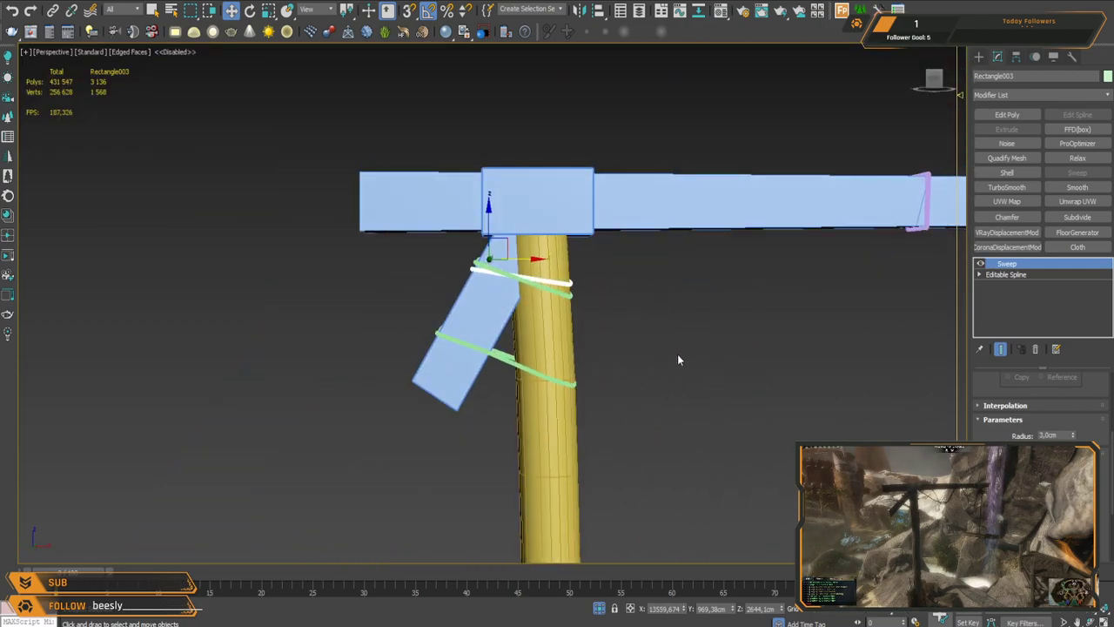
pyautogui.click(676, 355)
# Step: Hide the edged faces, leave isolation and examine the whole post assembly within the mountain terrain
pyautogui.moveTo(612, 375); pyautogui.dragTo(498, 290, button='middle')
pyautogui.press('F4')
pyautogui.scroll(-4, 536, 293)
pyautogui.scroll(-3, 397, 228)
pyautogui.click(423, 273)
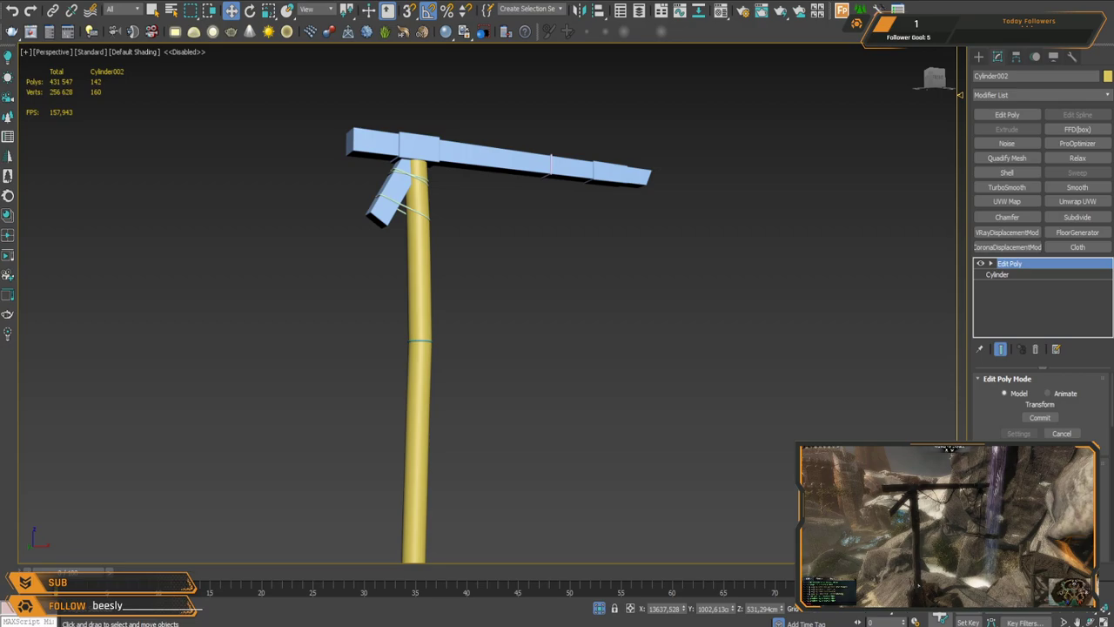
pyautogui.moveTo(538, 313); pyautogui.dragTo(534, 279, button='middle')
pyautogui.scroll(-2, 539, 295)
pyautogui.hotkey('alt', 'q')
pyautogui.moveTo(561, 358); pyautogui.dragTo(525, 306, button='middle')
pyautogui.scroll(-3, 542, 294)
pyautogui.moveTo(525, 307); pyautogui.dragTo(519, 358, button='middle')
pyautogui.scroll(5, 564, 146)
pyautogui.scroll(3, 563, 145)
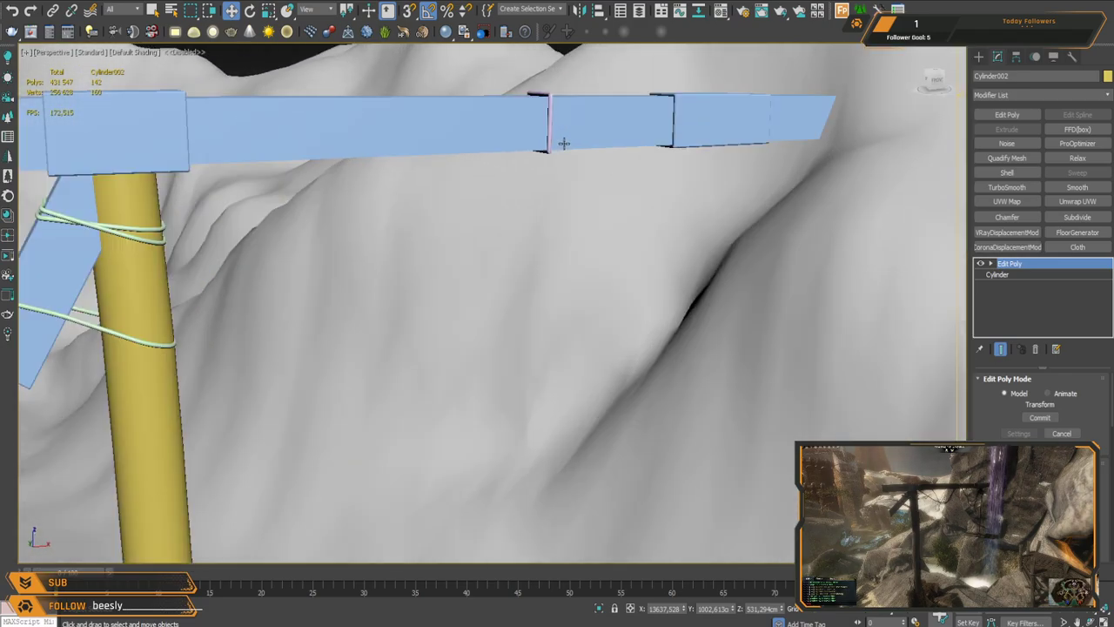
pyautogui.scroll(-8, 562, 191)
pyautogui.scroll(5, 541, 293)
pyautogui.scroll(-5, 540, 292)
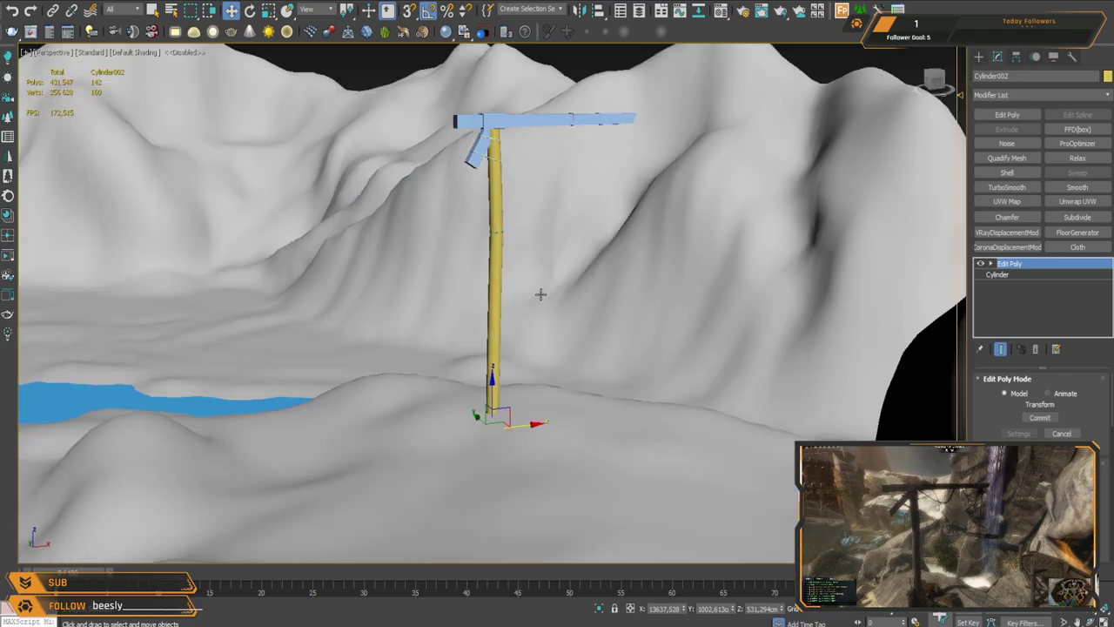
# Step: Isolate the post assembly, select all its parts, give them a black object colour and assign the grey material
pyautogui.hotkey('alt', 'q')
pyautogui.moveTo(400, 78); pyautogui.dragTo(639, 501)
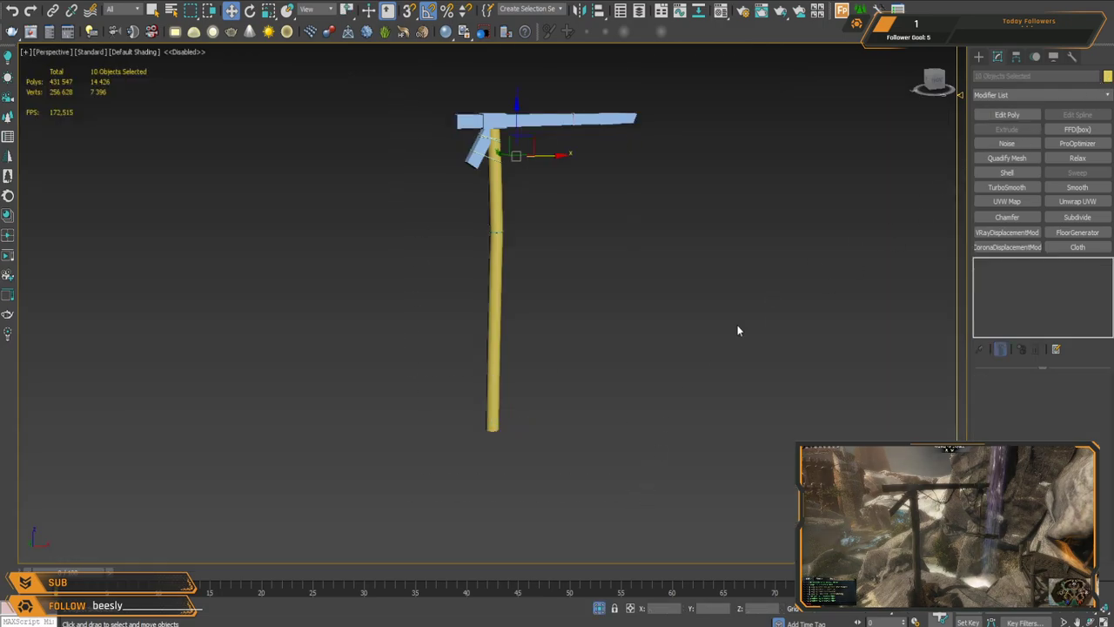
pyautogui.click(630, 370)
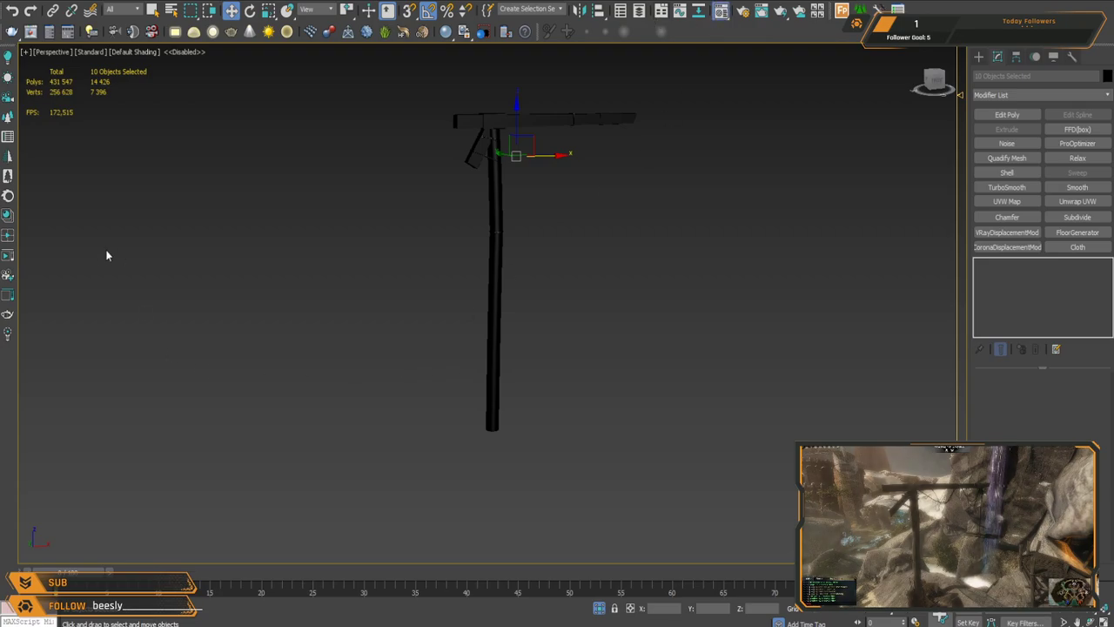
pyautogui.click(87, 261)
pyautogui.click(521, 216)
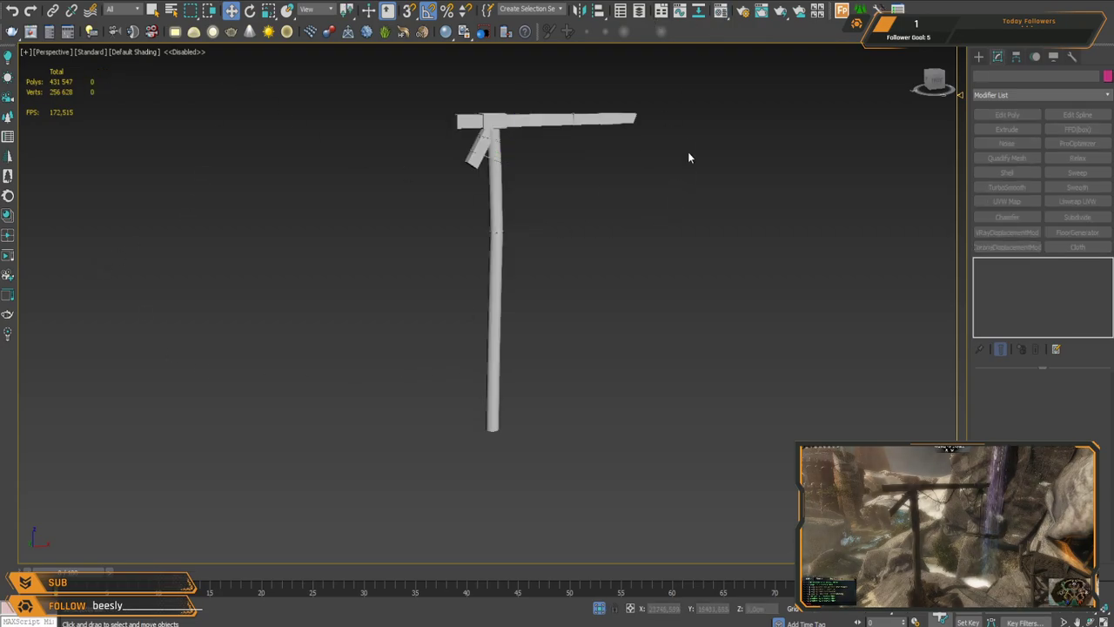
# Step: Leave isolation, select the post, show edged faces and view the assembly against the mountains
pyautogui.hotkey('alt', 'q')
pyautogui.moveTo(672, 277); pyautogui.dragTo(570, 292, button='middle')
pyautogui.scroll(-15, 557, 288)
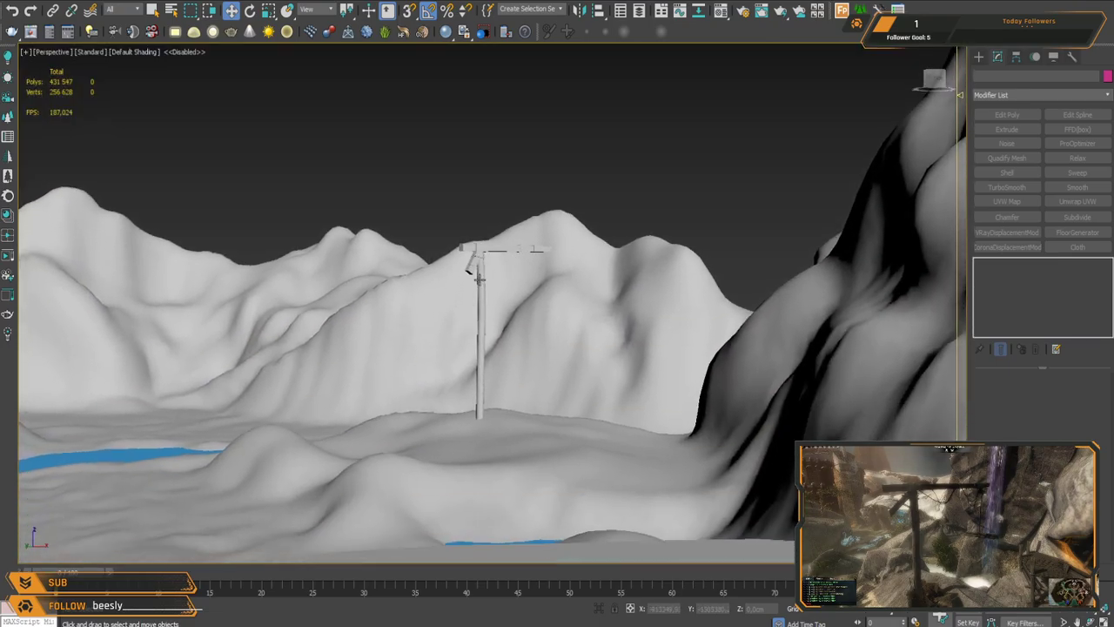
pyautogui.click(477, 279)
pyautogui.press('z')
pyautogui.press('F4')
pyautogui.keyDown('alt'); pyautogui.moveTo(500, 294); pyautogui.dragTo(495, 237, button='middle'); pyautogui.keyUp('alt')
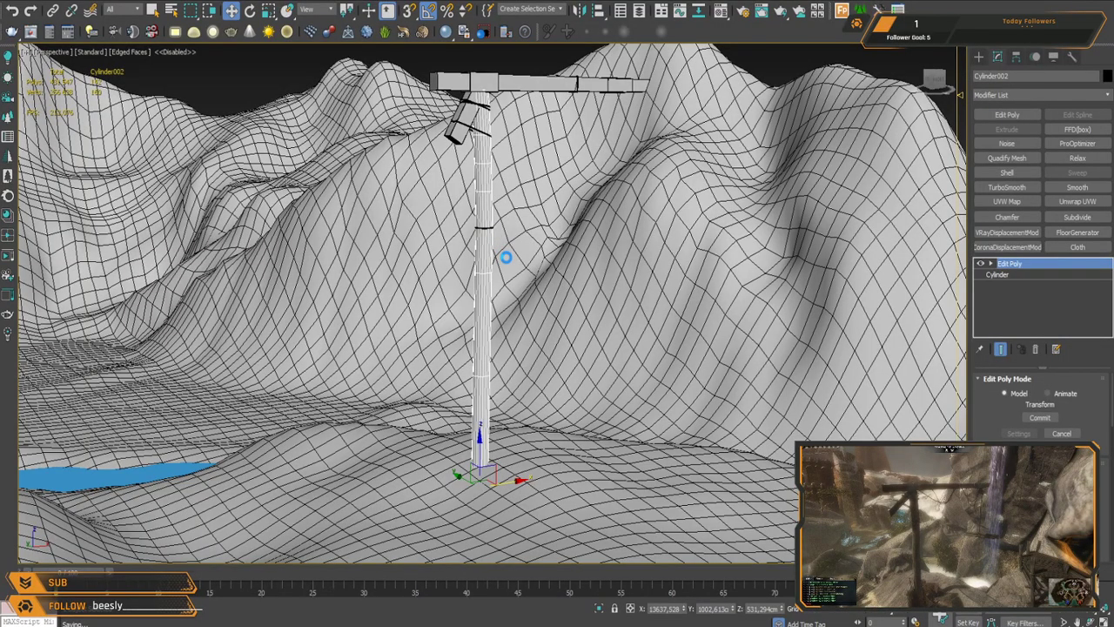
pyautogui.moveTo(534, 272)
pyautogui.keyDown('alt'); pyautogui.mouseDown(button='middle')
pyautogui.moveTo(528, 299)
pyautogui.moveTo(537, 281)
pyautogui.mouseUp(button='middle'); pyautogui.keyUp('alt')
pyautogui.moveTo(649, 112); pyautogui.dragTo(578, 278, button='middle')
pyautogui.keyDown('alt'); pyautogui.moveTo(515, 329); pyautogui.dragTo(567, 313, button='middle'); pyautogui.keyUp('alt')
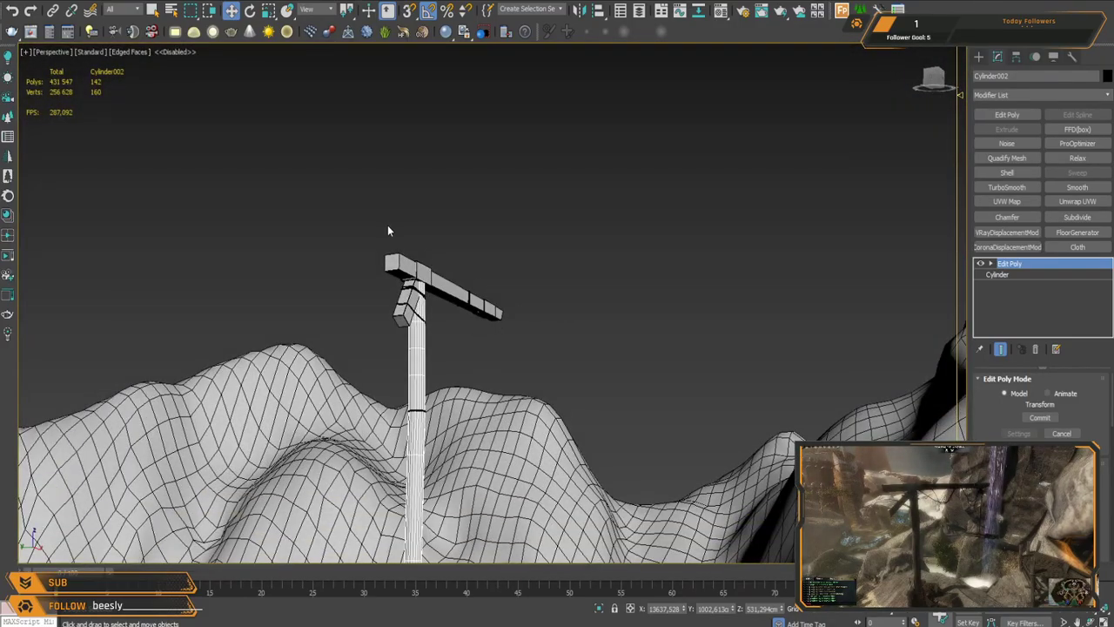
pyautogui.moveTo(423, 313); pyautogui.dragTo(492, 208, button='middle')
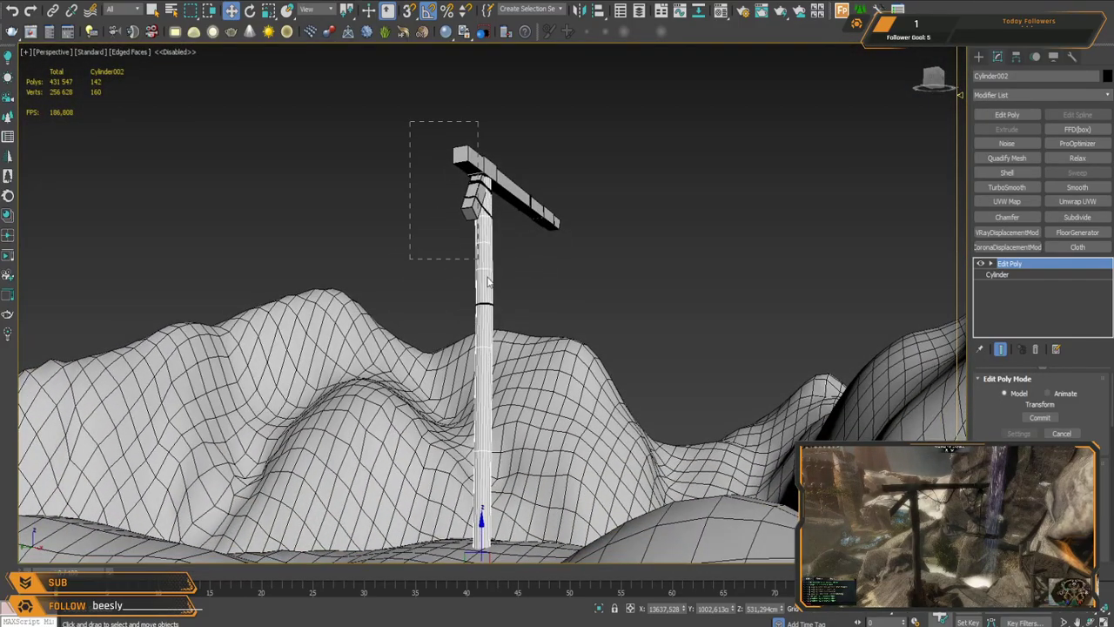
# Step: Isolate the post assembly, clear the selection and turn to the crossbeam
pyautogui.moveTo(475, 254); pyautogui.dragTo(498, 307)
pyautogui.hotkey('alt', 'q')
pyautogui.keyDown('alt'); pyautogui.moveTo(503, 298); pyautogui.dragTo(575, 268, button='middle'); pyautogui.keyUp('alt')
pyautogui.click(589, 196)
pyautogui.moveTo(588, 187); pyautogui.dragTo(524, 302, button='middle')
pyautogui.keyDown('alt'); pyautogui.moveTo(506, 201); pyautogui.dragTo(522, 258, button='middle'); pyautogui.keyUp('alt')
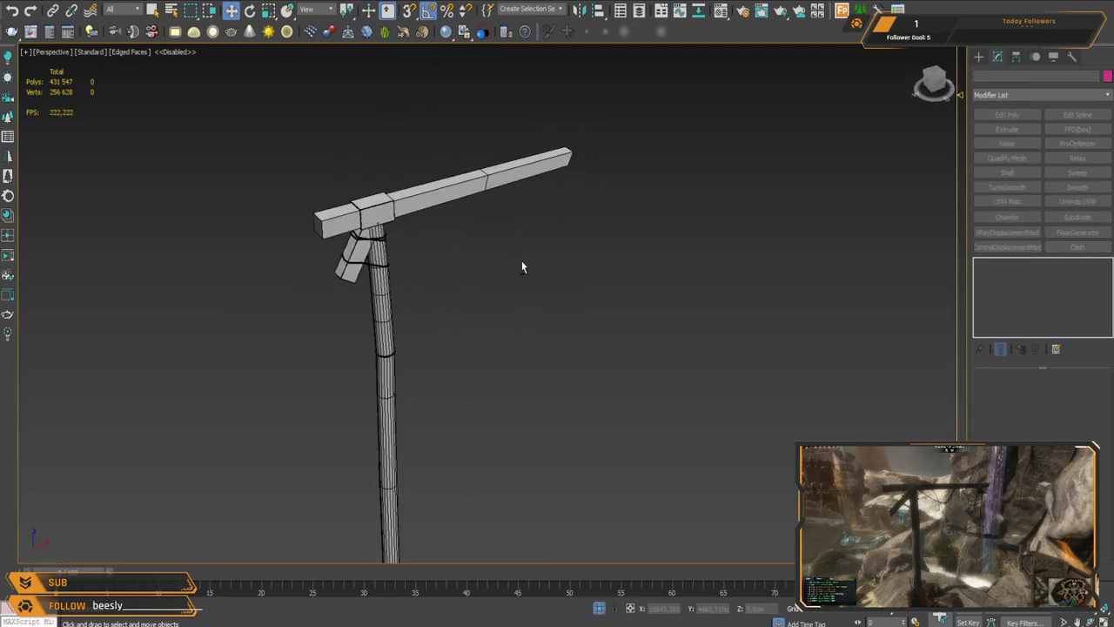
# Step: Draw a straight two-point line hanging down from the crossbeam near its narrow tip
pyautogui.scroll(5, 522, 259)
pyautogui.click(980, 57)
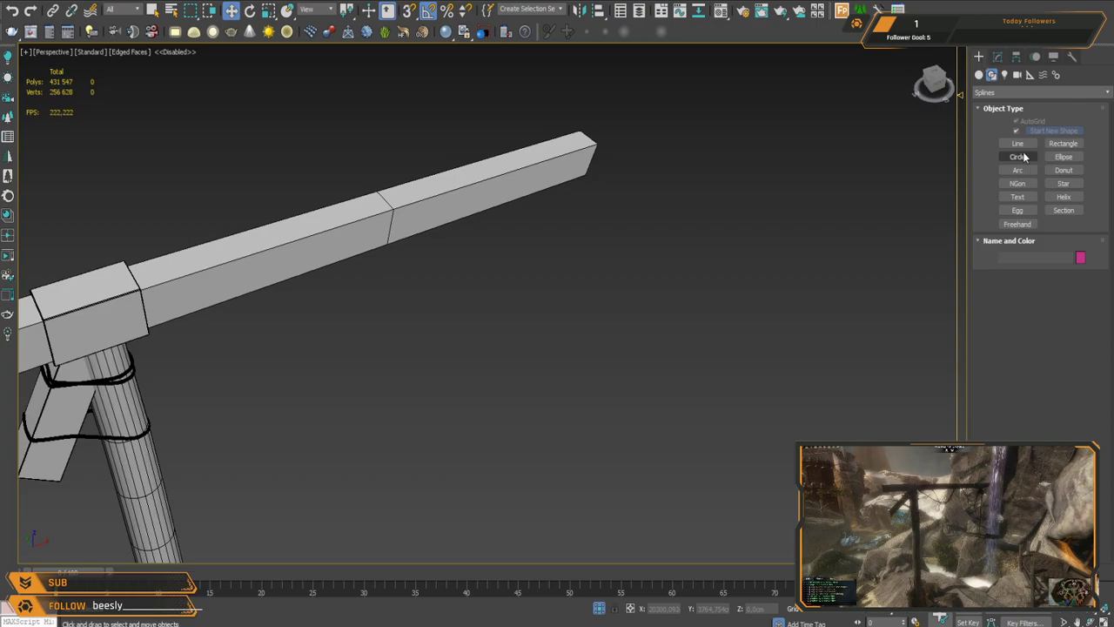
pyautogui.click(1018, 142)
pyautogui.keyDown('alt'); pyautogui.moveTo(549, 170); pyautogui.dragTo(562, 205, button='middle'); pyautogui.keyUp('alt')
pyautogui.click(562, 187)
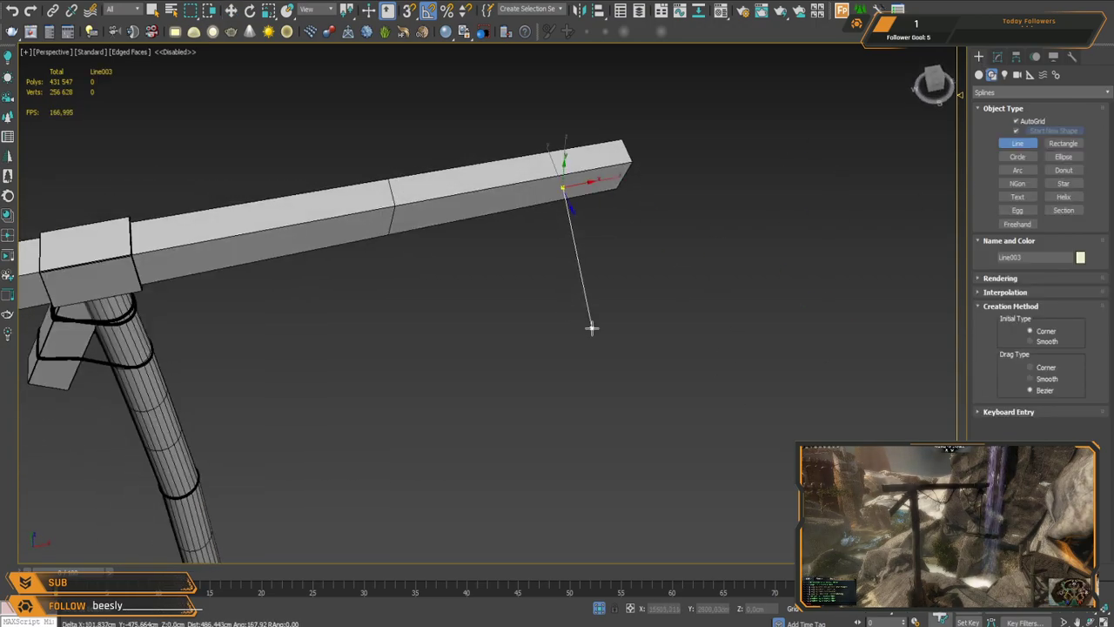
pyautogui.keyDown('alt'); pyautogui.moveTo(592, 398); pyautogui.dragTo(612, 414, button='middle'); pyautogui.keyUp('alt')
pyautogui.rightClick(612, 415)
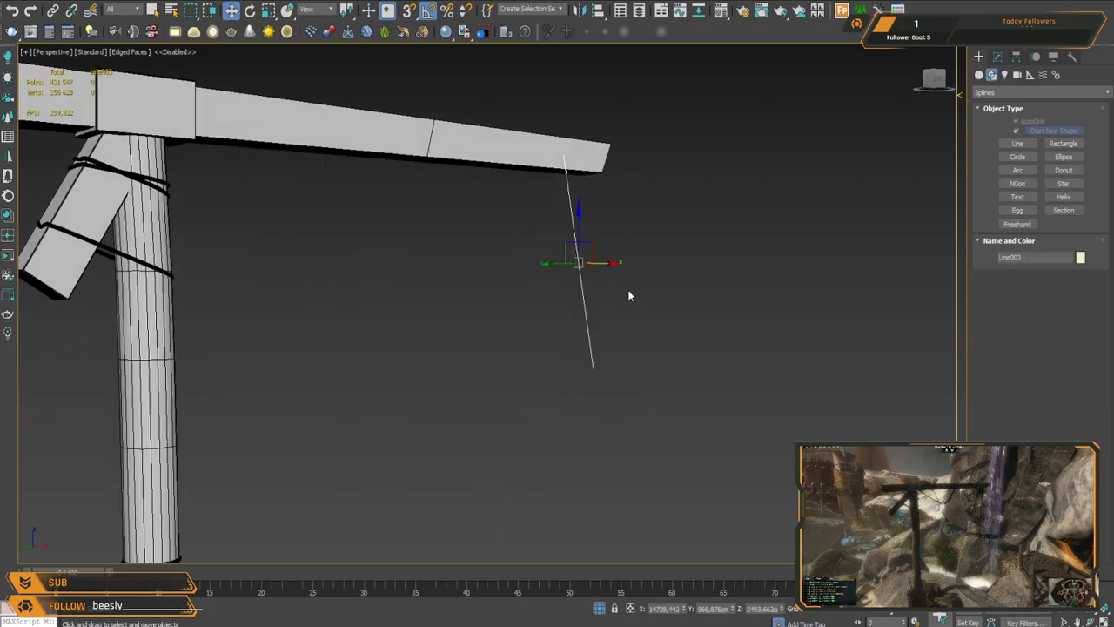
# Step: Edit the line's vertices in the wireframe top view and move the lower vertex near the upper one with snapping on
pyautogui.keyDown('alt'); pyautogui.moveTo(615, 374); pyautogui.dragTo(543, 168, button='middle'); pyautogui.keyUp('alt')
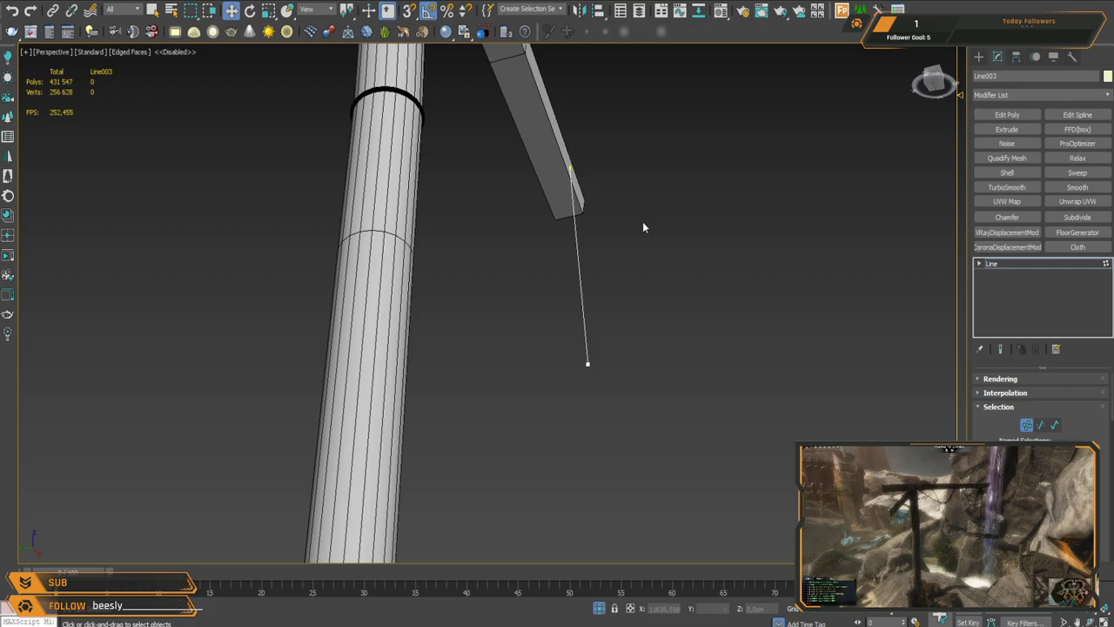
pyautogui.press('t')
pyautogui.scroll(-5, 634, 277)
pyautogui.keyDown('alt'); pyautogui.moveTo(688, 297); pyautogui.dragTo(666, 325, button='middle'); pyautogui.keyUp('alt')
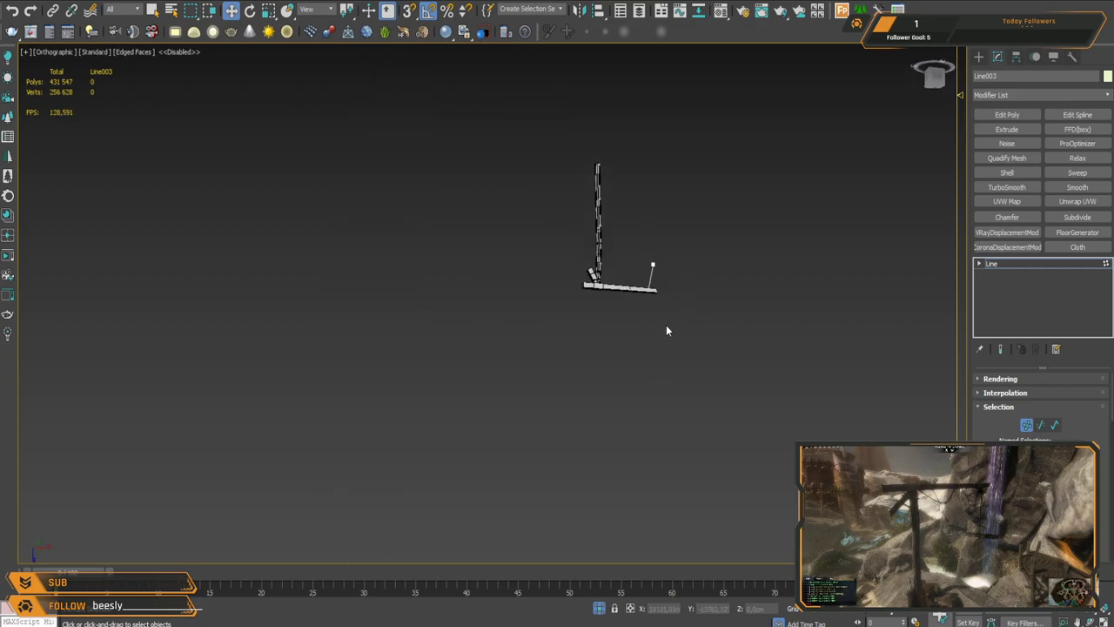
pyautogui.press('t')
pyautogui.scroll(4, 695, 270)
pyautogui.press('F3')
pyautogui.scroll(3, 684, 303)
pyautogui.press('s')
pyautogui.moveTo(672, 294); pyautogui.dragTo(564, 322)
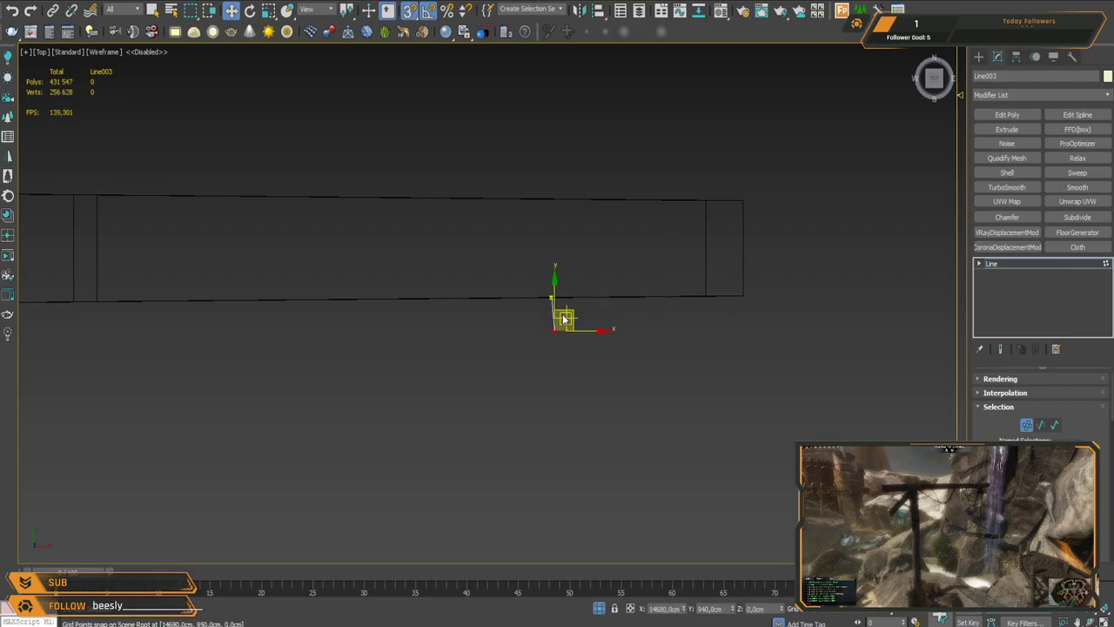
# Step: Disable snapping and place the lower vertex directly beneath the upper one at the crossbeam's edge
pyautogui.click(407, 13)
pyautogui.click(406, 14)
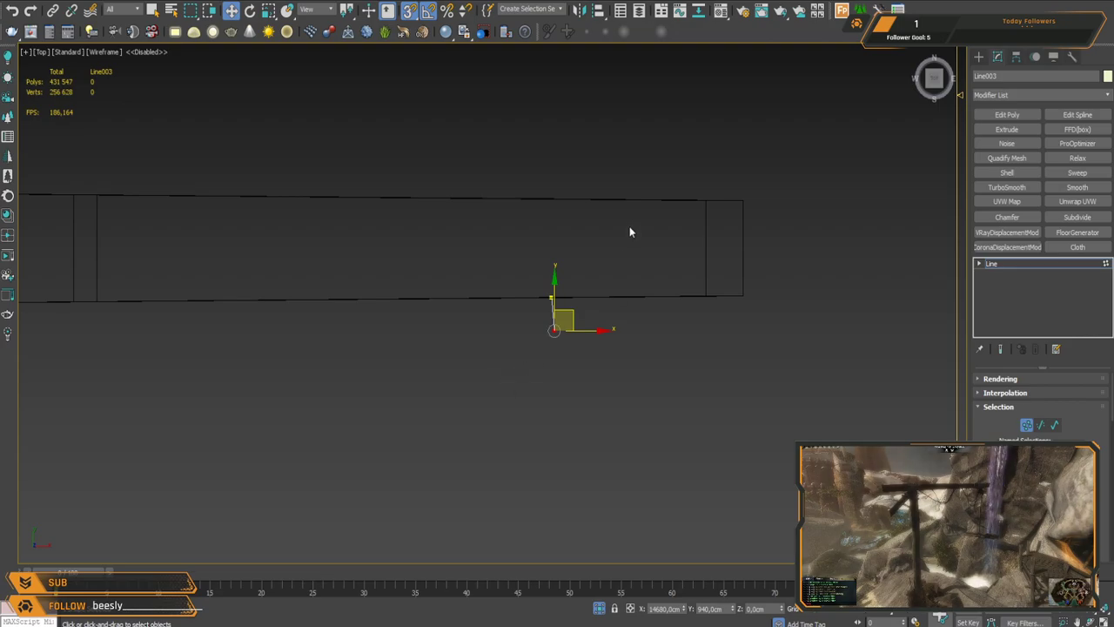
pyautogui.moveTo(580, 378); pyautogui.dragTo(585, 381)
pyautogui.click(554, 331)
pyautogui.moveTo(562, 322); pyautogui.dragTo(551, 297)
# Step: Raise the line's lower vertex in the shaded perspective view to a height of about 2016 cm
pyautogui.press('p')
pyautogui.moveTo(589, 360)
pyautogui.keyDown('alt'); pyautogui.mouseDown(button='middle')
pyautogui.moveTo(670, 336)
pyautogui.moveTo(625, 389)
pyautogui.moveTo(641, 363)
pyautogui.mouseUp(button='middle'); pyautogui.keyUp('alt')
pyautogui.scroll(-3, 688, 309)
pyautogui.scroll(-3, 627, 387)
pyautogui.press('F3')
pyautogui.moveTo(597, 279)
pyautogui.keyDown('alt'); pyautogui.mouseDown(button='middle')
pyautogui.moveTo(600, 400)
pyautogui.moveTo(654, 352)
pyautogui.moveTo(581, 488)
pyautogui.mouseUp(button='middle'); pyautogui.keyUp('alt')
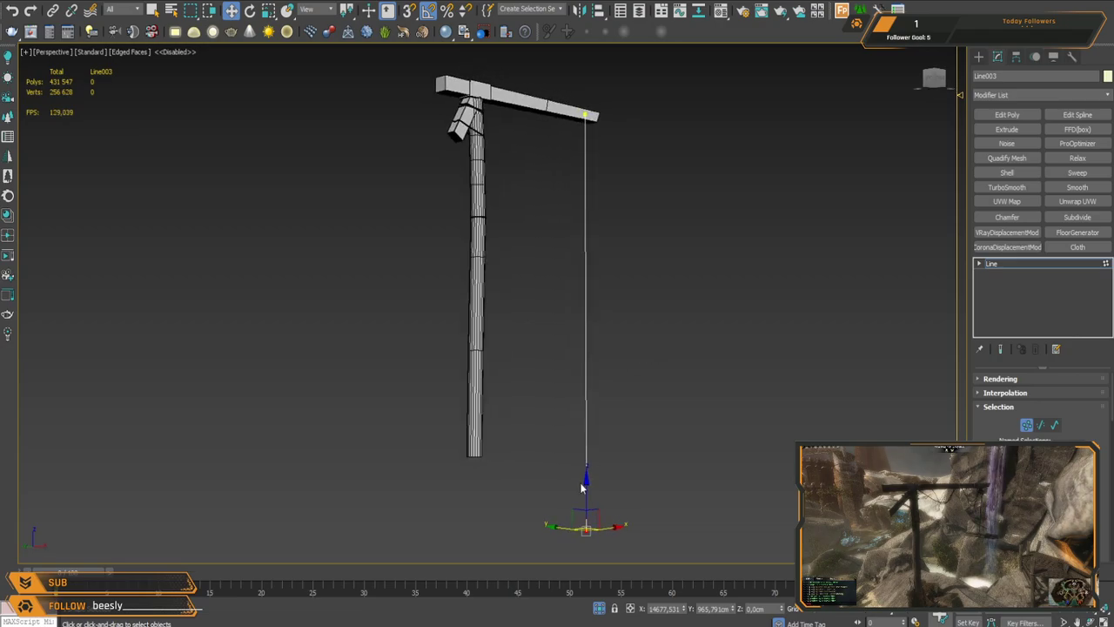
pyautogui.moveTo(584, 504); pyautogui.dragTo(587, 242)
pyautogui.moveTo(587, 199); pyautogui.dragTo(586, 197)
# Step: Move the line's vertices in the wireframe top view to the middle of the crossbeam's width near its tip
pyautogui.keyDown('alt'); pyautogui.moveTo(629, 215); pyautogui.dragTo(641, 170, button='middle'); pyautogui.keyUp('alt')
pyautogui.scroll(2, 569, 143)
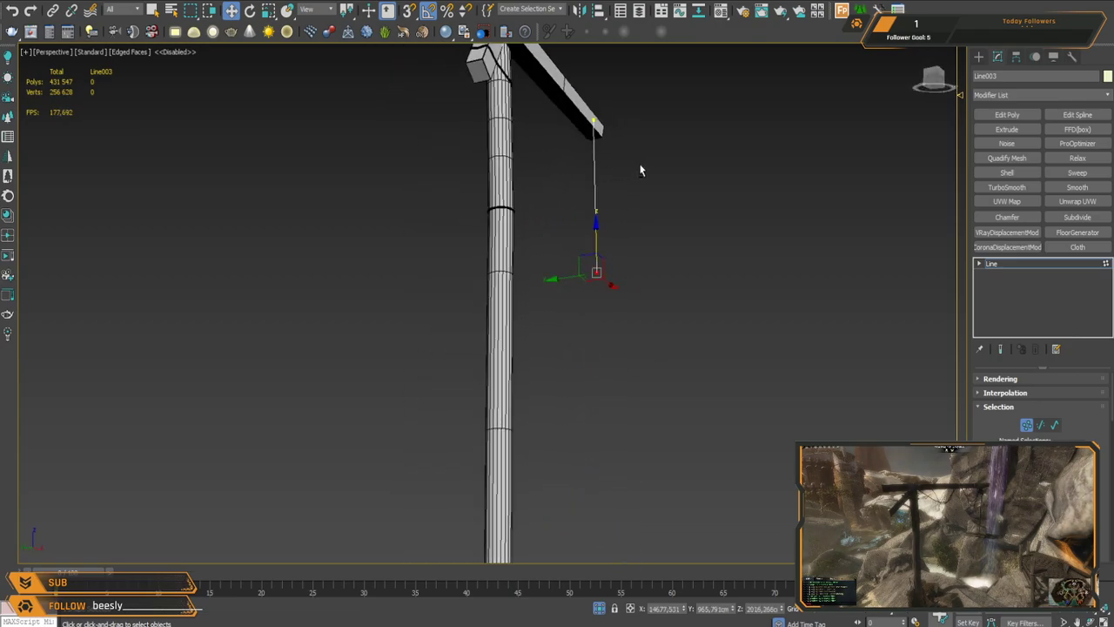
pyautogui.press('t')
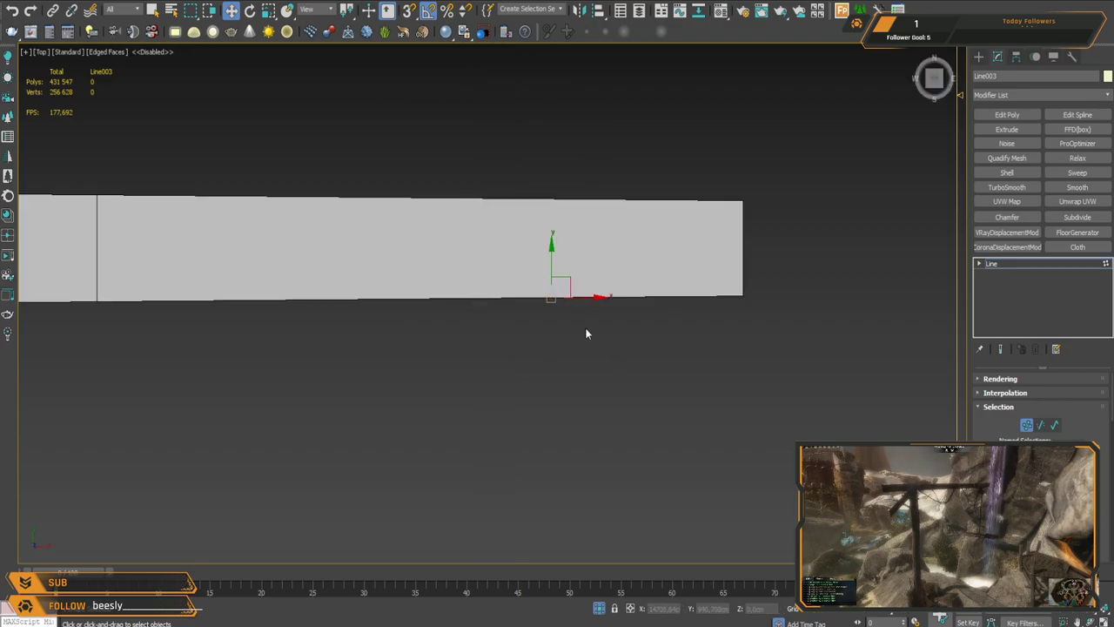
pyautogui.press('F3')
pyautogui.moveTo(572, 276); pyautogui.dragTo(647, 235)
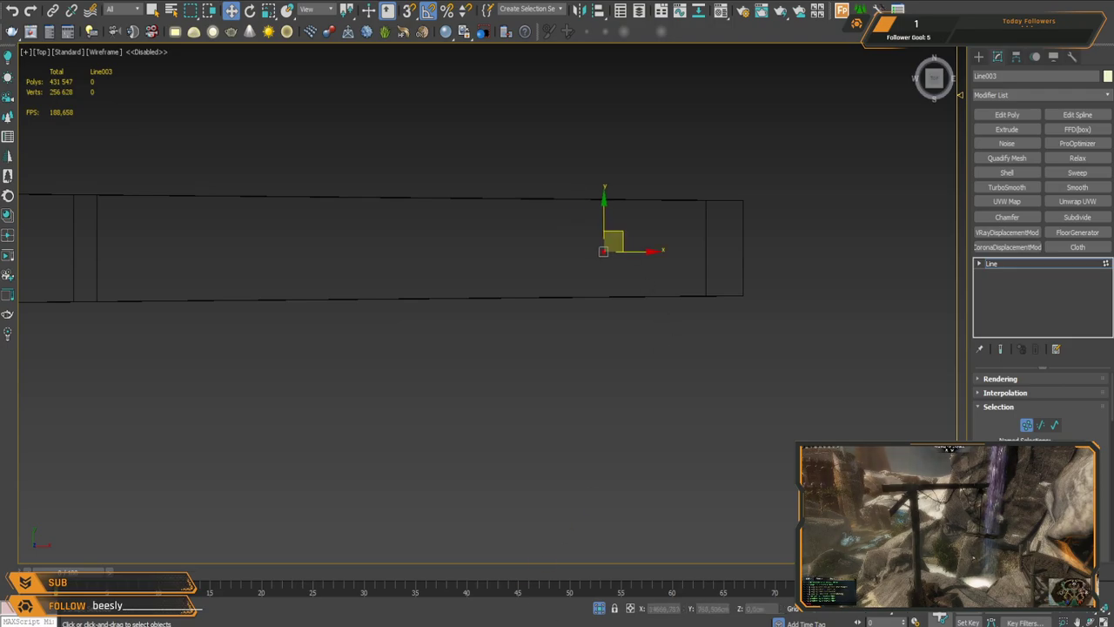
# Step: Return to the shaded perspective, check the line beneath the crossbeam and finish editing its vertices
pyautogui.scroll(-3, 585, 328)
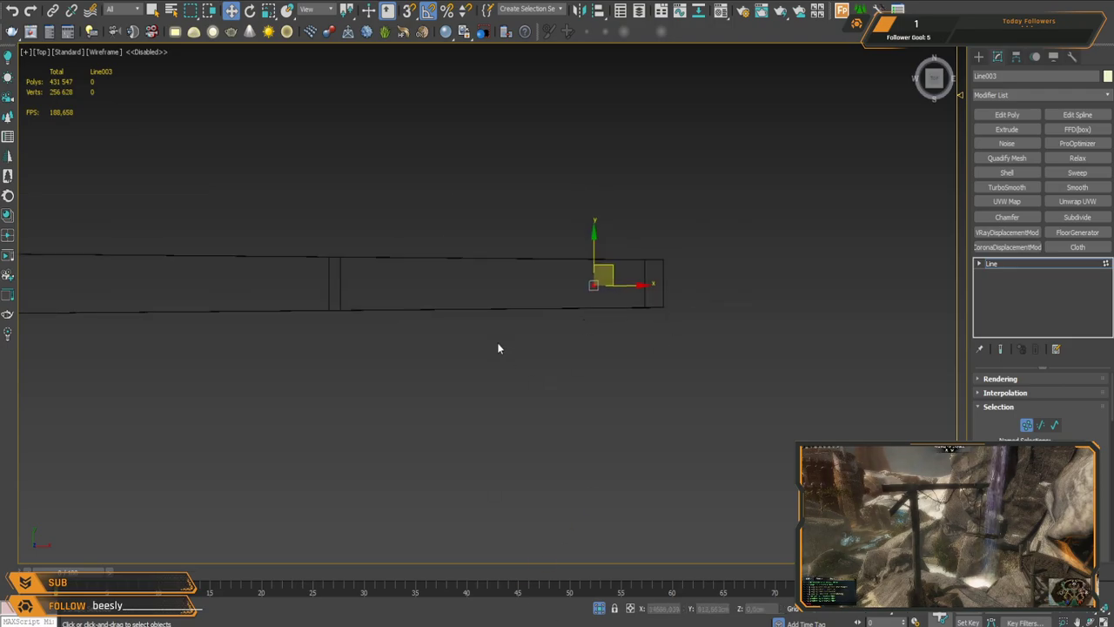
pyautogui.scroll(-3, 499, 349)
pyautogui.press('p')
pyautogui.scroll(-4, 703, 304)
pyautogui.moveTo(721, 391); pyautogui.dragTo(746, 275, button='middle')
pyautogui.moveTo(743, 340)
pyautogui.mouseDown(button='middle')
pyautogui.moveTo(636, 314)
pyautogui.moveTo(665, 293)
pyautogui.mouseUp(button='middle')
pyautogui.scroll(5, 608, 225)
pyautogui.scroll(-2, 611, 232)
pyautogui.press('F3')
pyautogui.scroll(-4, 611, 233)
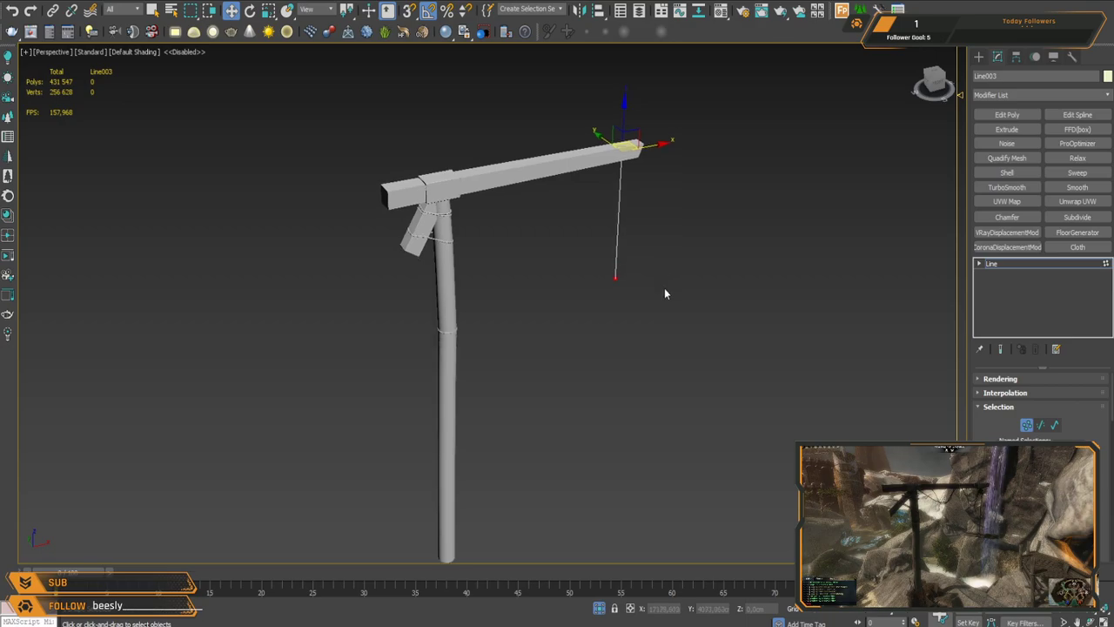
pyautogui.click(1027, 424)
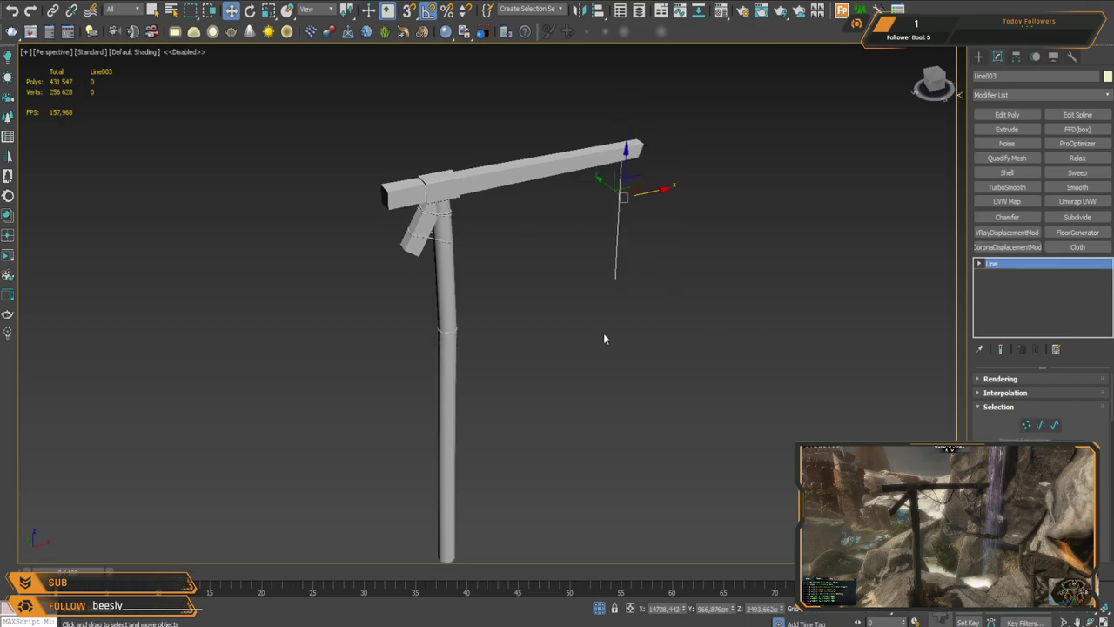
# Step: Leave isolation, select the whole post assembly with the hanging line, isolate it again and clear the selection
pyautogui.hotkey('alt', 'q')
pyautogui.moveTo(375, 111); pyautogui.dragTo(600, 265)
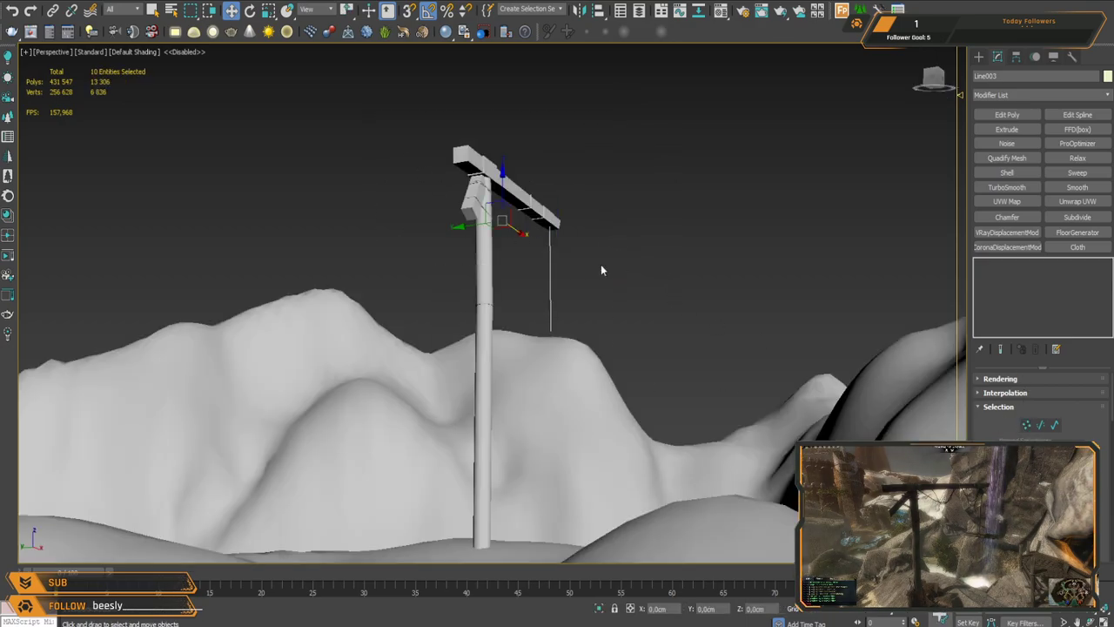
pyautogui.keyDown('ctrl'); pyautogui.moveTo(467, 288); pyautogui.dragTo(503, 310); pyautogui.keyUp('ctrl')
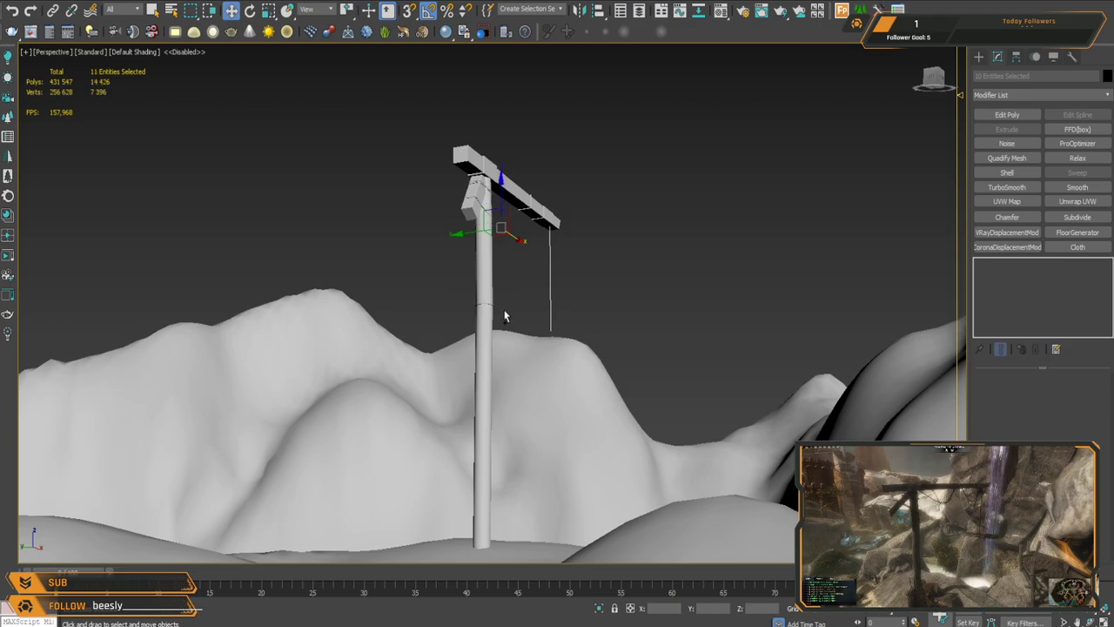
pyautogui.hotkey('alt', 'q')
pyautogui.click(630, 158)
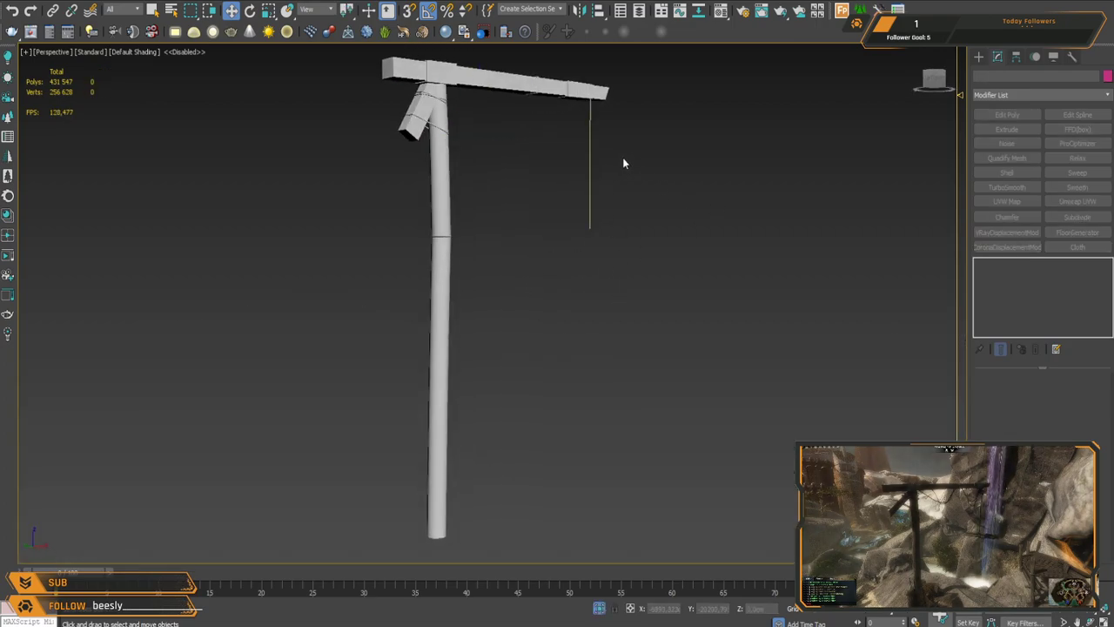
# Step: Move the hanging line in the wireframe top view to the centre of the block near the crossbeam's tip
pyautogui.click(589, 167)
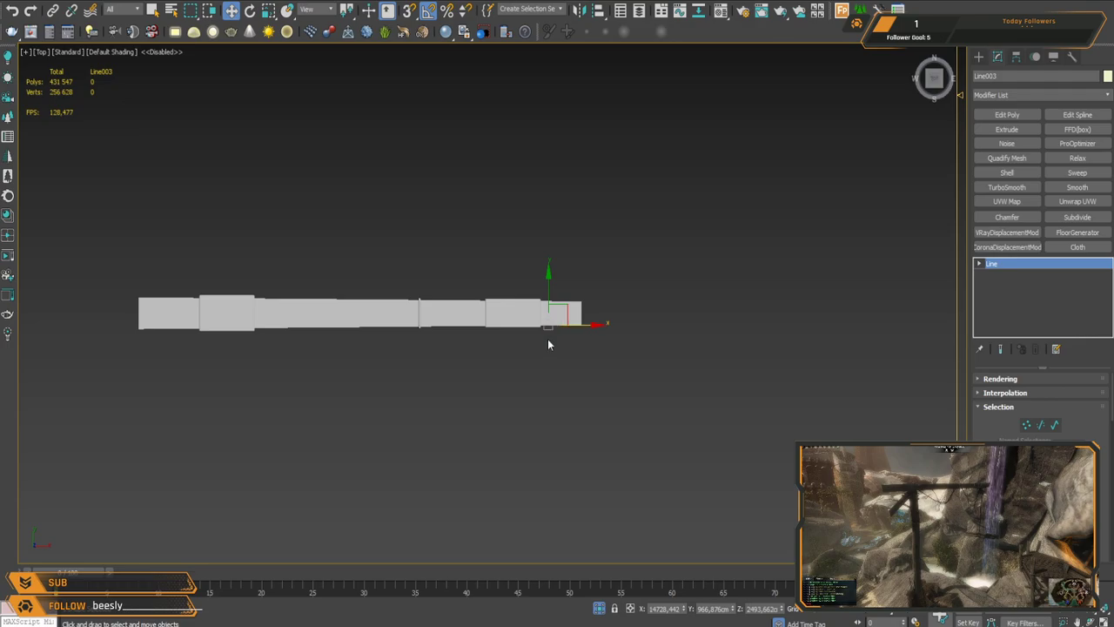
pyautogui.press('F3')
pyautogui.scroll(6, 545, 330)
pyautogui.moveTo(574, 318); pyautogui.dragTo(436, 274)
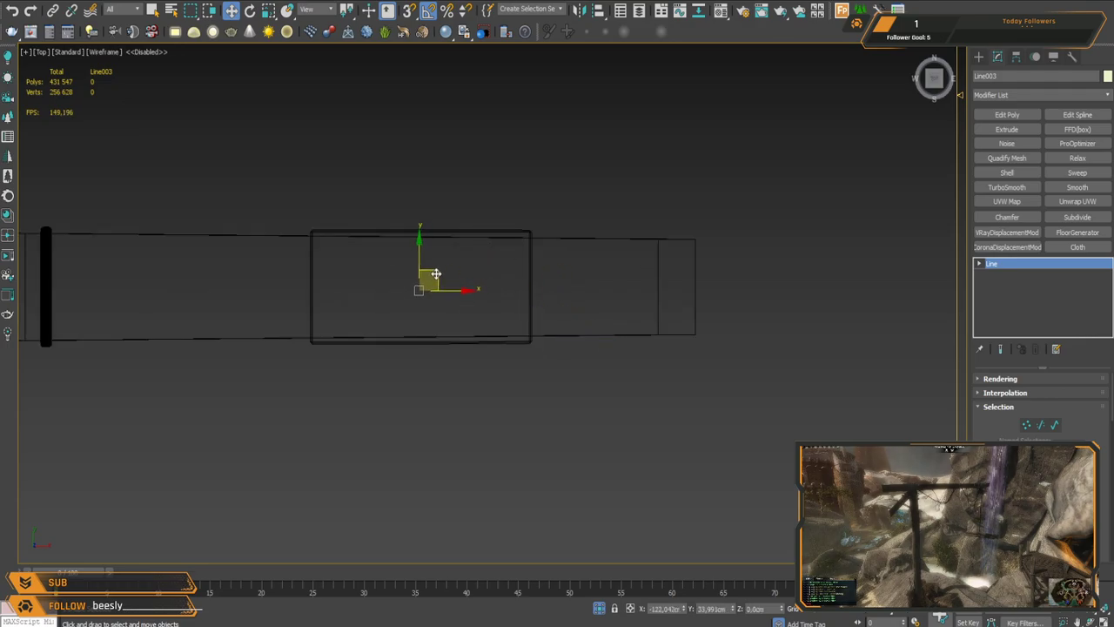
# Step: Show the assembly in shaded perspective with edged faces and save the scene
pyautogui.press('p')
pyautogui.press('z')
pyautogui.scroll(-5, 546, 309)
pyautogui.press('F3')
pyautogui.scroll(-3, 543, 316)
pyautogui.moveTo(544, 317)
pyautogui.mouseDown(button='middle')
pyautogui.moveTo(574, 251)
pyautogui.moveTo(594, 271)
pyautogui.mouseUp(button='middle')
pyautogui.press('F4')
pyautogui.hotkey('ctrl', 's')
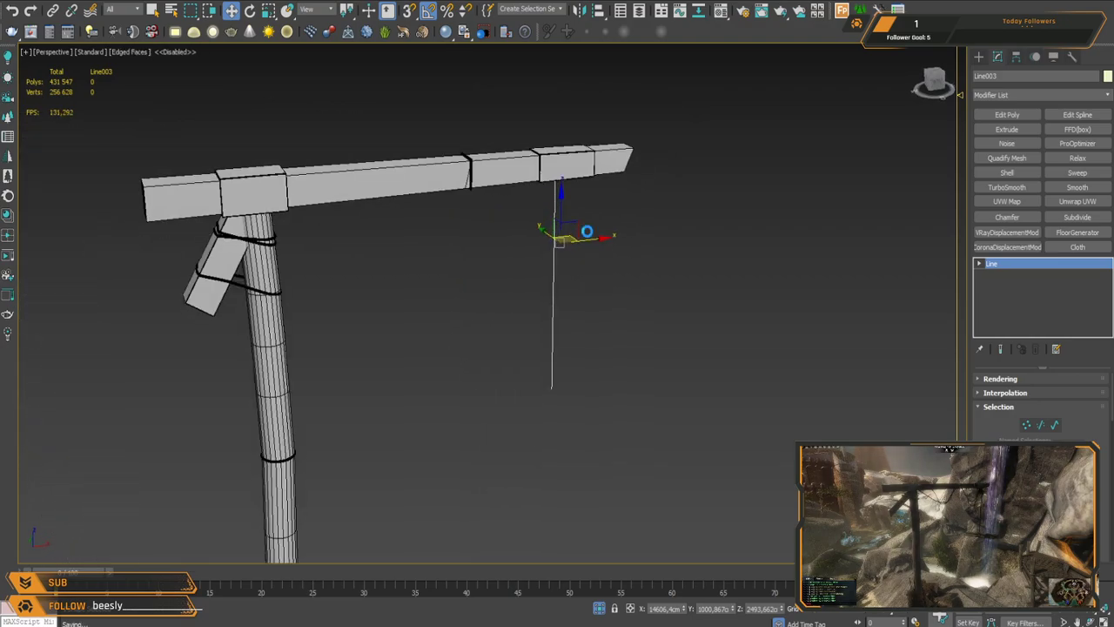
# Step: Examine the line's placement beneath the block in the wireframe top view and clear the selection
pyautogui.moveTo(649, 148)
pyautogui.keyDown('alt'); pyautogui.mouseDown(button='middle')
pyautogui.moveTo(540, 304)
pyautogui.moveTo(597, 218)
pyautogui.moveTo(649, 224)
pyautogui.moveTo(635, 238)
pyautogui.moveTo(639, 301)
pyautogui.mouseUp(button='middle'); pyautogui.keyUp('alt')
pyautogui.press('t')
pyautogui.press('F3')
pyautogui.moveTo(562, 332); pyautogui.dragTo(608, 328, button='middle')
pyautogui.click(561, 416)
pyautogui.scroll(-5, 561, 416)
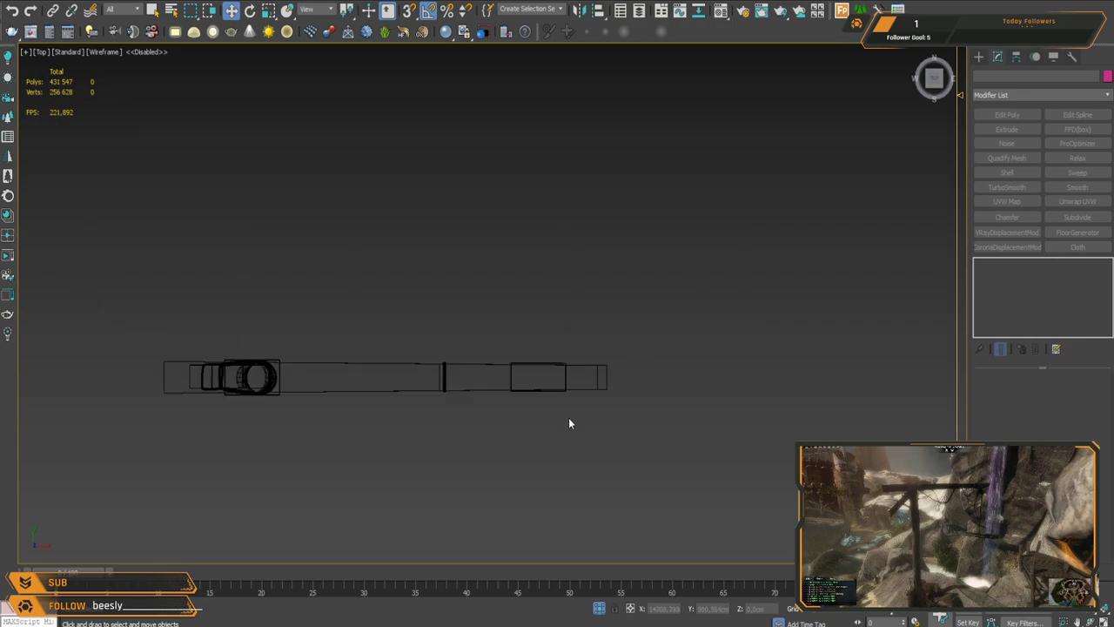
pyautogui.moveTo(569, 423); pyautogui.dragTo(597, 324, button='middle')
pyautogui.press('p')
pyautogui.scroll(-5, 595, 323)
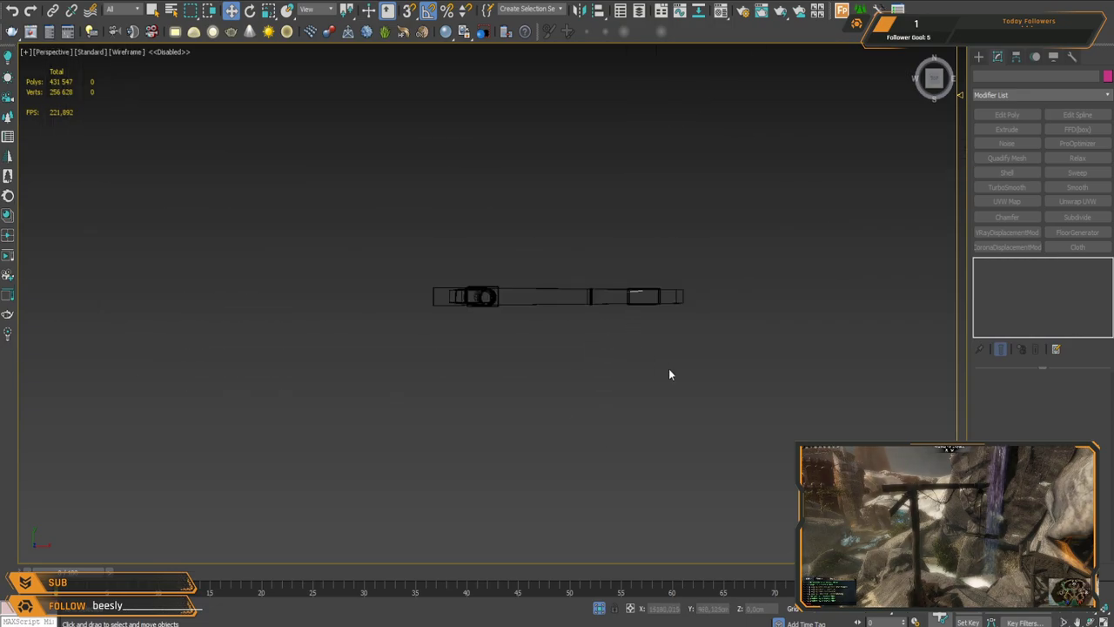
# Step: Apply a Sweep with the Cylinder section to the hanging line
pyautogui.keyDown('alt'); pyautogui.moveTo(668, 370); pyautogui.dragTo(686, 281, button='middle'); pyautogui.keyUp('alt')
pyautogui.moveTo(653, 161); pyautogui.dragTo(646, 342, button='middle')
pyautogui.click(598, 184)
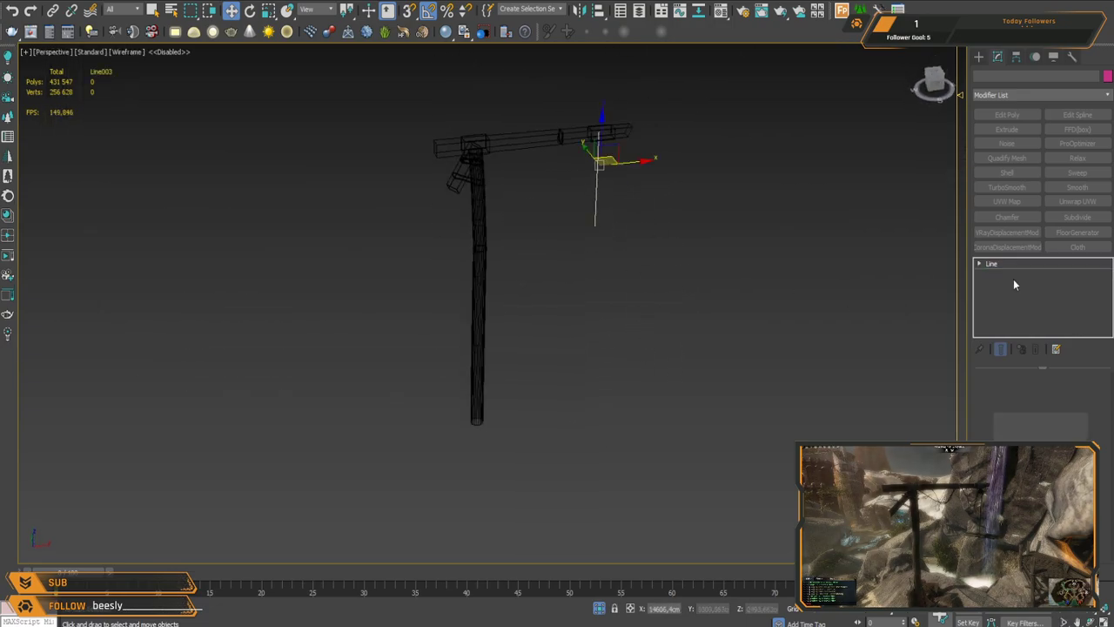
pyautogui.click(1077, 172)
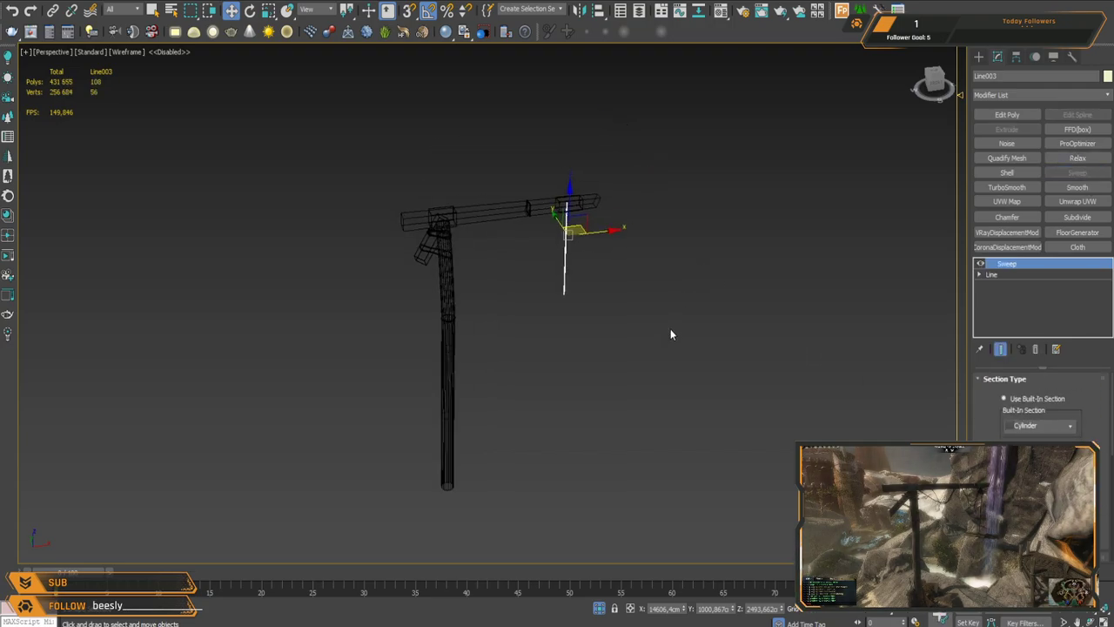
# Step: Centre the hanging rope's pivot on the object and move the rope to the block's centre in the top view
pyautogui.press('t')
pyautogui.press('z')
pyautogui.click(1016, 57)
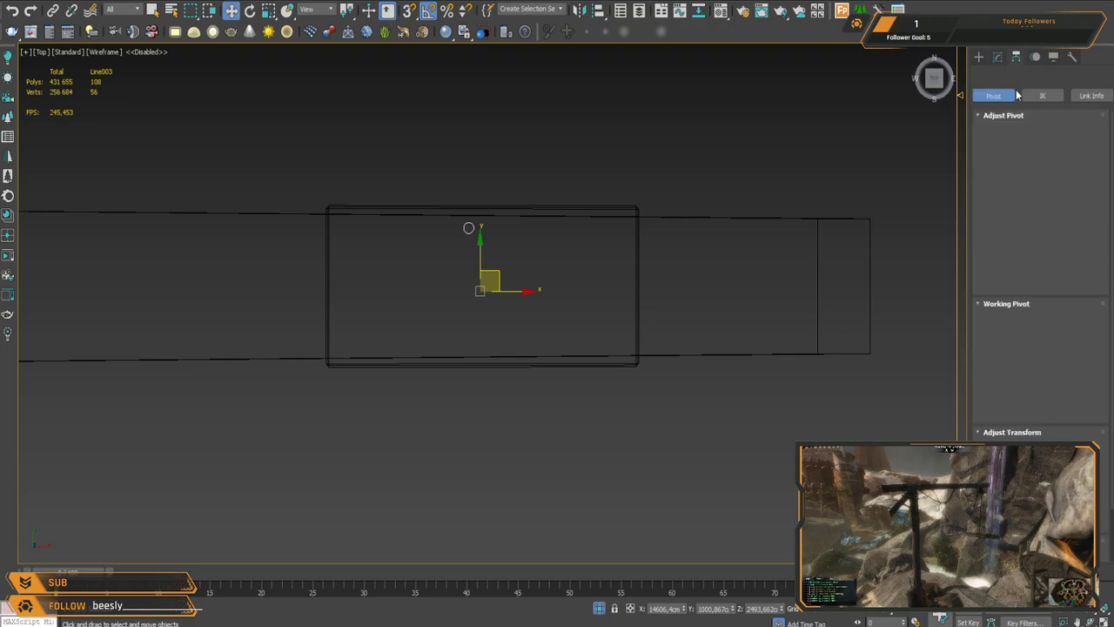
pyautogui.click(1039, 144)
pyautogui.click(1040, 145)
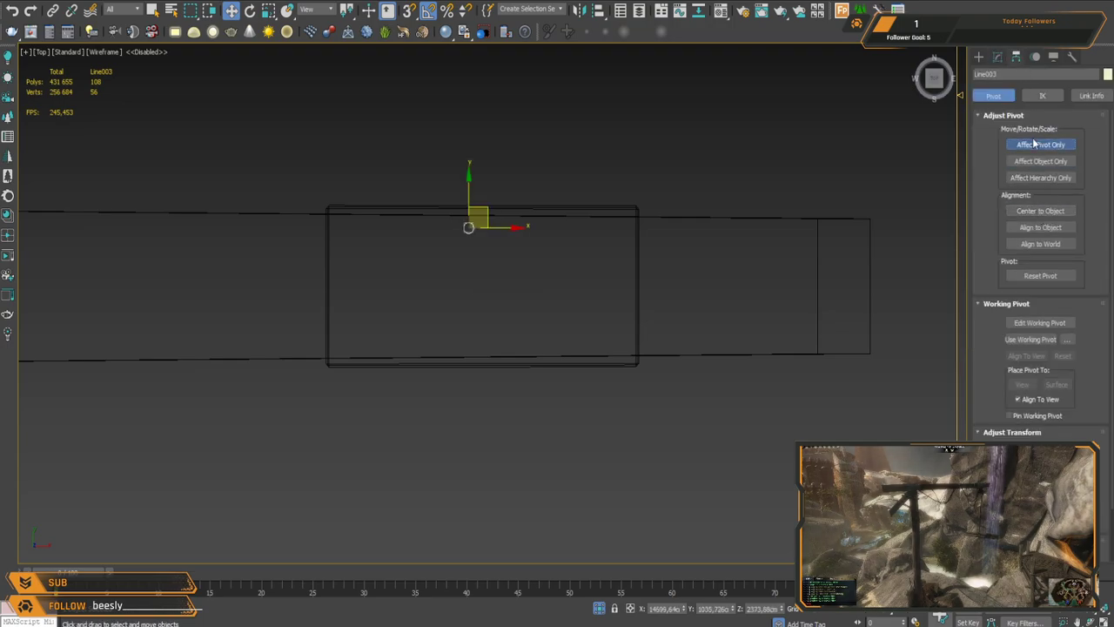
pyautogui.moveTo(488, 213); pyautogui.dragTo(504, 271)
# Step: Examine the hanging rope beneath the block in shaded perspective and clear the selection
pyautogui.press('p')
pyautogui.moveTo(590, 378)
pyautogui.keyDown('alt'); pyautogui.mouseDown(button='middle')
pyautogui.moveTo(589, 398)
pyautogui.moveTo(616, 279)
pyautogui.moveTo(634, 372)
pyautogui.mouseUp(button='middle'); pyautogui.keyUp('alt')
pyautogui.moveTo(633, 373); pyautogui.dragTo(609, 222, button='middle')
pyautogui.press('F3')
pyautogui.scroll(-5, 684, 329)
pyautogui.moveTo(693, 307)
pyautogui.mouseDown(button='middle')
pyautogui.moveTo(656, 155)
pyautogui.moveTo(629, 259)
pyautogui.mouseUp(button='middle')
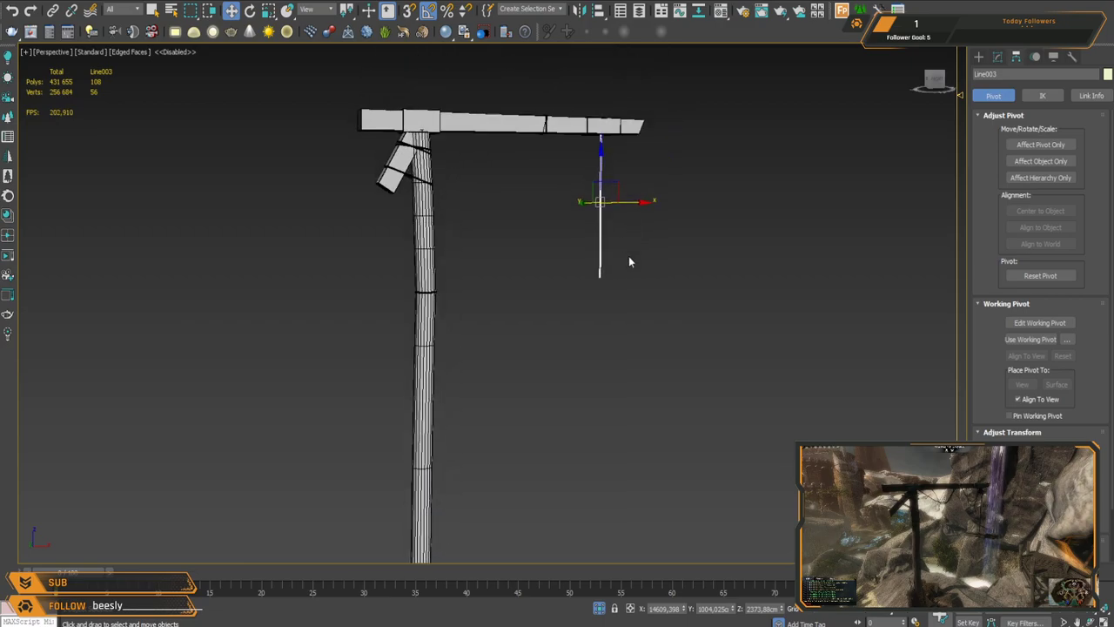
pyautogui.scroll(4, 635, 235)
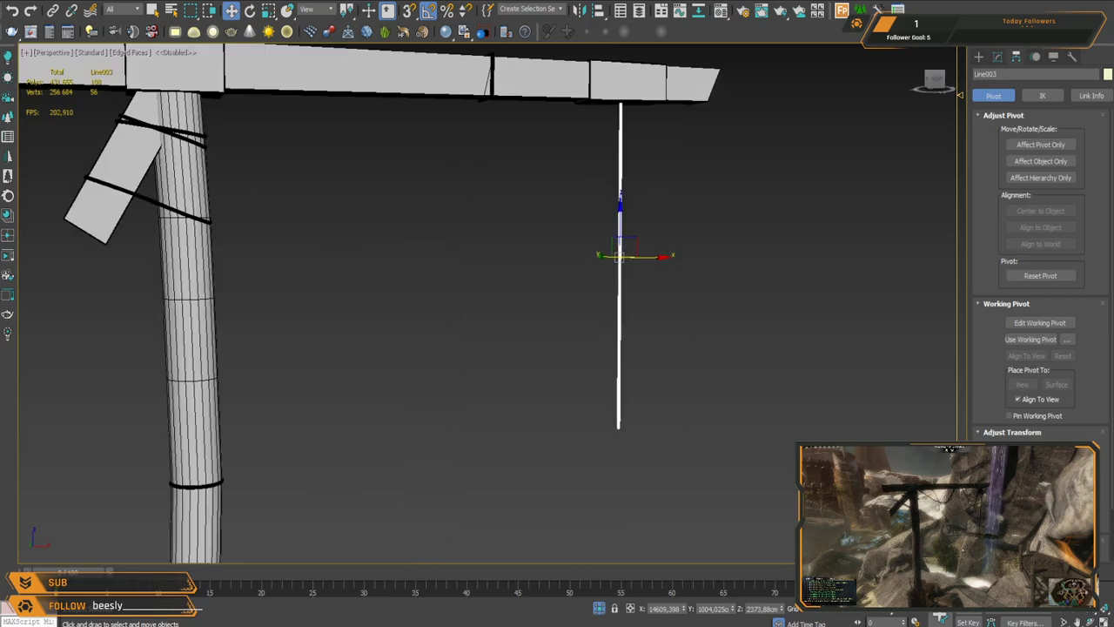
pyautogui.keyDown('alt'); pyautogui.moveTo(598, 266); pyautogui.dragTo(672, 192, button='middle'); pyautogui.keyUp('alt')
pyautogui.scroll(3, 672, 191)
pyautogui.click(676, 341)
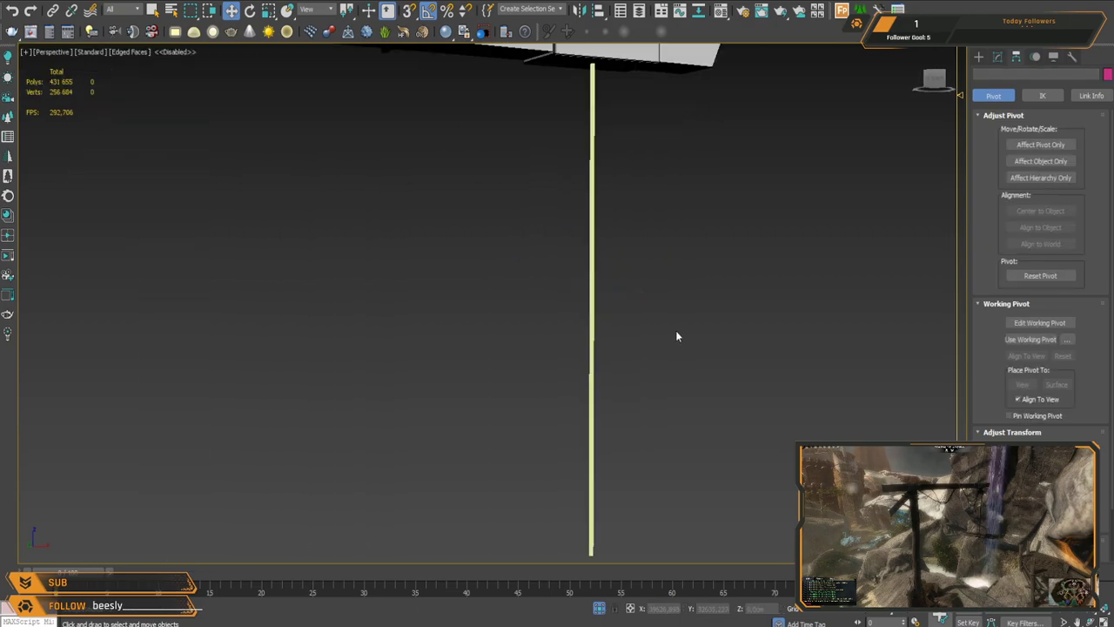
pyautogui.keyDown('alt'); pyautogui.moveTo(676, 341); pyautogui.dragTo(641, 270, button='middle'); pyautogui.keyUp('alt')
# Step: Select the hanging rope and copy it about 20 cm sideways along the crossbeam
pyautogui.click(584, 235)
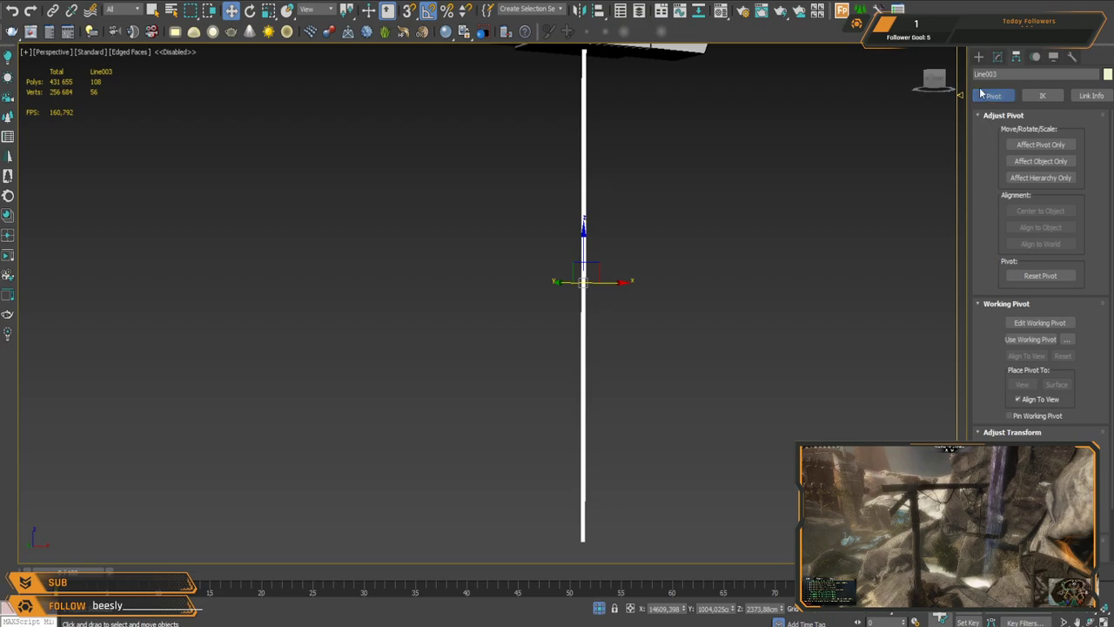
pyautogui.click(998, 56)
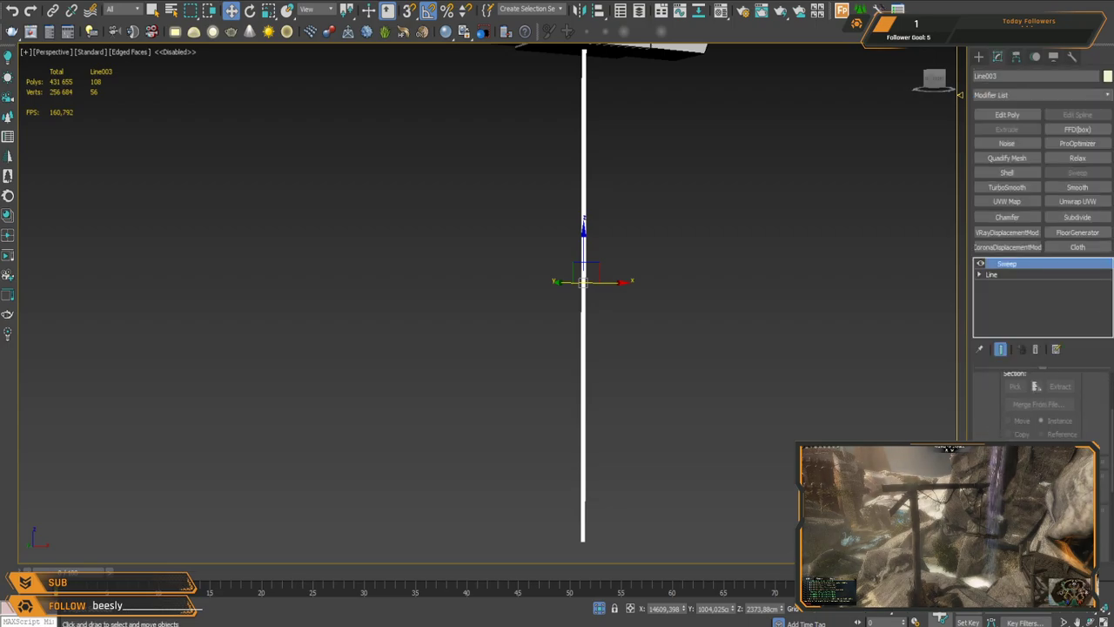
pyautogui.scroll(-3, 715, 352)
pyautogui.moveTo(714, 352)
pyautogui.keyDown('alt'); pyautogui.mouseDown(button='middle')
pyautogui.moveTo(695, 332)
pyautogui.moveTo(646, 366)
pyautogui.moveTo(671, 306)
pyautogui.moveTo(659, 314)
pyautogui.moveTo(701, 253)
pyautogui.moveTo(664, 333)
pyautogui.moveTo(622, 306)
pyautogui.mouseUp(button='middle'); pyautogui.keyUp('alt')
pyautogui.scroll(3, 655, 312)
pyautogui.keyDown('shift'); pyautogui.moveTo(622, 307); pyautogui.dragTo(607, 313); pyautogui.keyUp('shift')
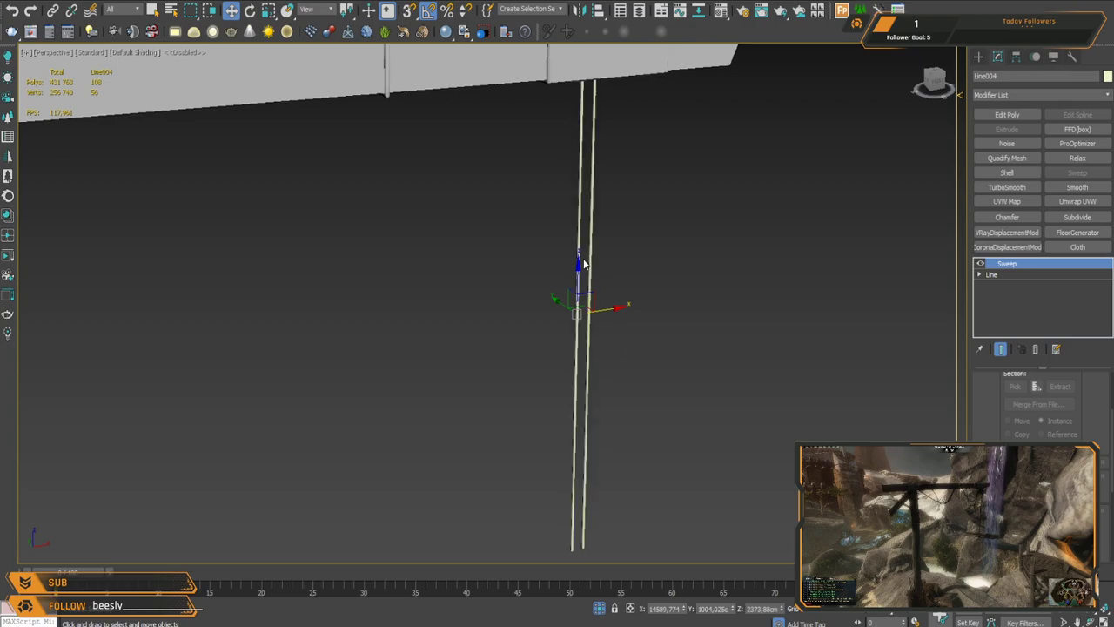
# Step: Check the spacing of the two hanging ropes beneath the block and select both
pyautogui.scroll(3, 581, 260)
pyautogui.scroll(2, 579, 261)
pyautogui.scroll(3, 993, 431)
pyautogui.scroll(-2, 995, 435)
pyautogui.scroll(-5, 662, 308)
pyautogui.moveTo(640, 308); pyautogui.dragTo(586, 291, button='middle')
pyautogui.scroll(-3, 610, 278)
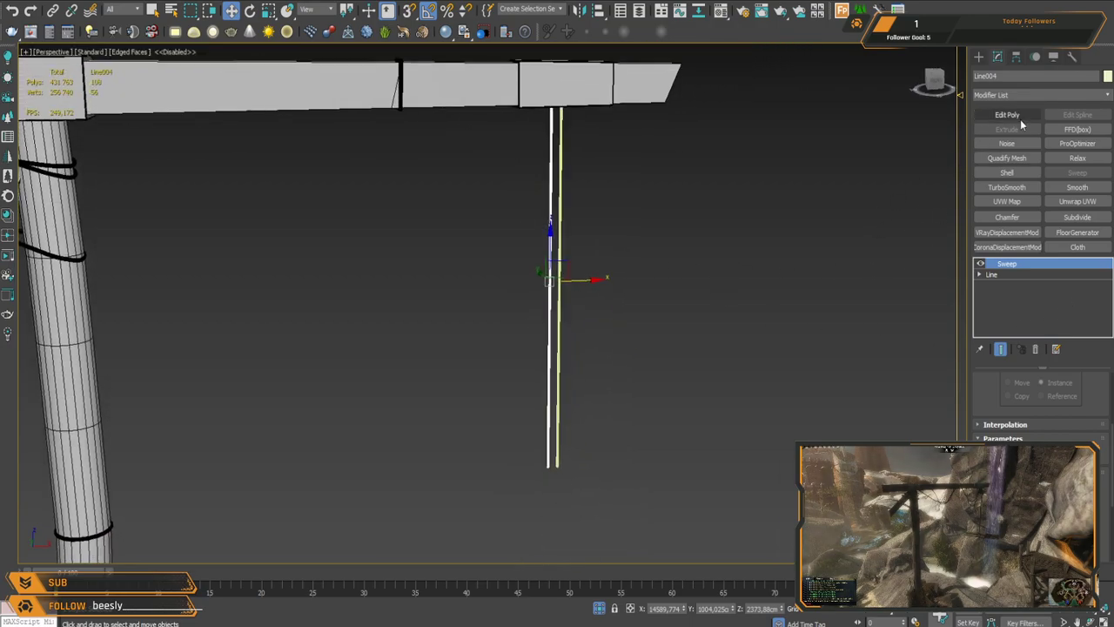
pyautogui.keyDown('ctrl'); pyautogui.click(559, 287); pyautogui.keyUp('ctrl')
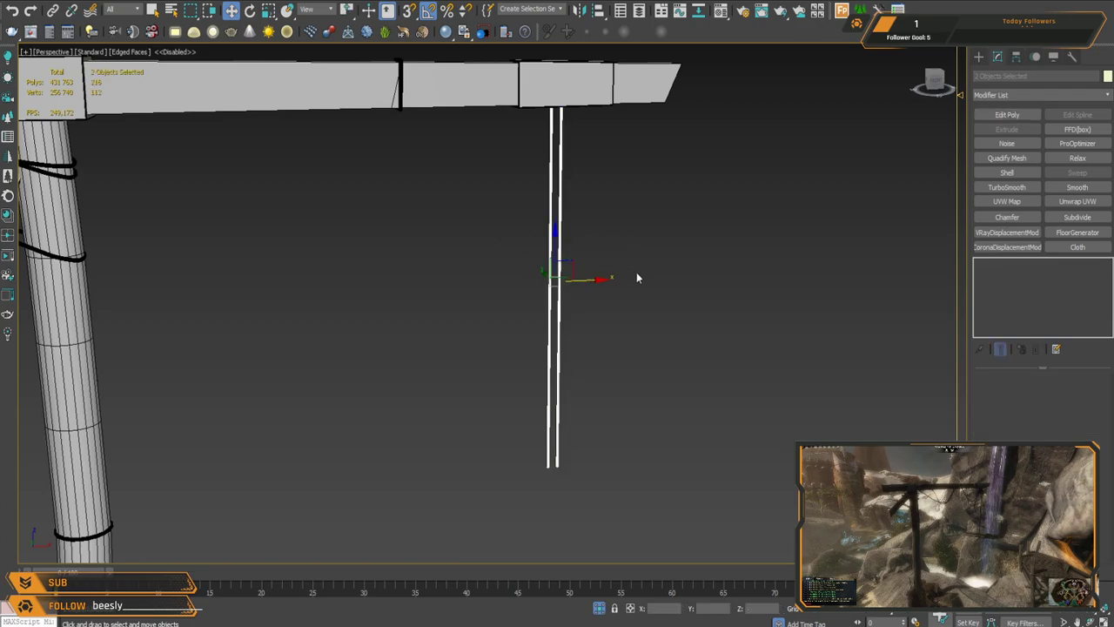
# Step: Add an Edit Poly modifier to both hanging ropes and select all of their edges
pyautogui.click(1010, 117)
pyautogui.press('2')
pyautogui.hotkey('ctrl', 'a')
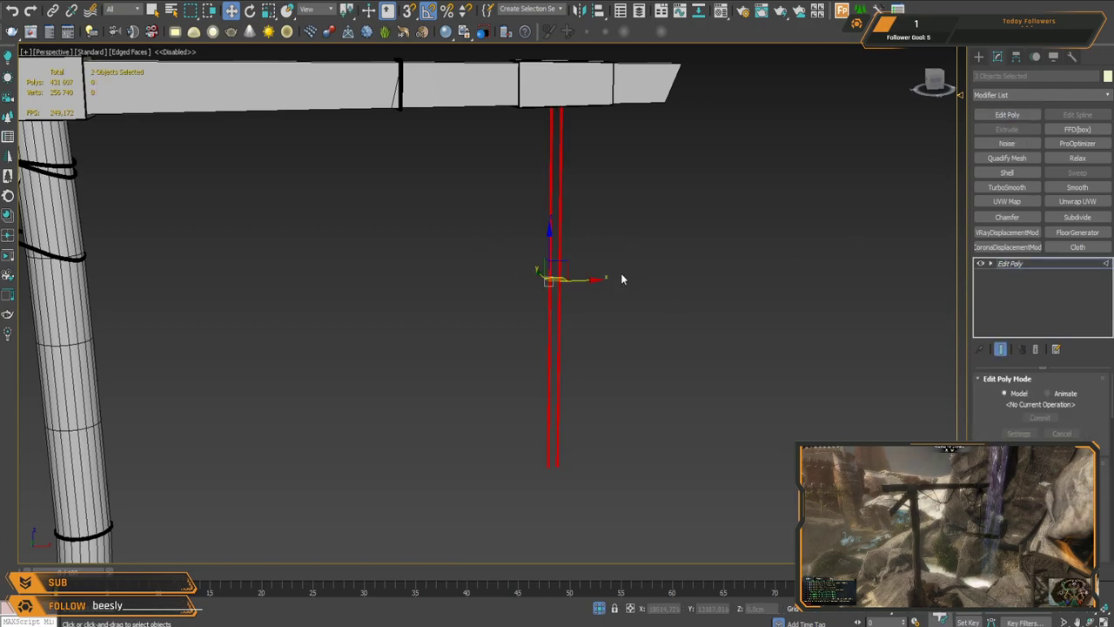
pyautogui.scroll(3, 585, 261)
pyautogui.scroll(-3, 1040, 436)
pyautogui.scroll(-4, 1040, 470)
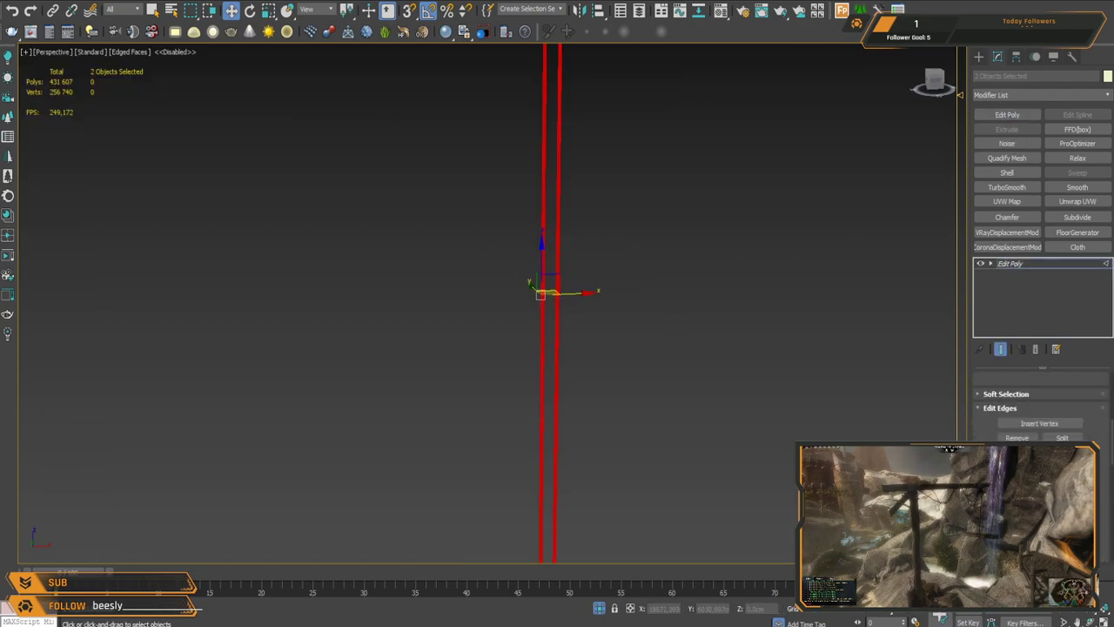
# Step: Connect the ropes' lengthwise edges with extra segments, leave edge editing and clear the selection
pyautogui.click(1080, 481)
pyautogui.moveTo(503, 312); pyautogui.dragTo(510, 243)
pyautogui.click(505, 365)
pyautogui.click(1045, 266)
pyautogui.moveTo(549, 124); pyautogui.dragTo(547, 246, button='middle')
pyautogui.scroll(3, 546, 248)
pyautogui.click(642, 294)
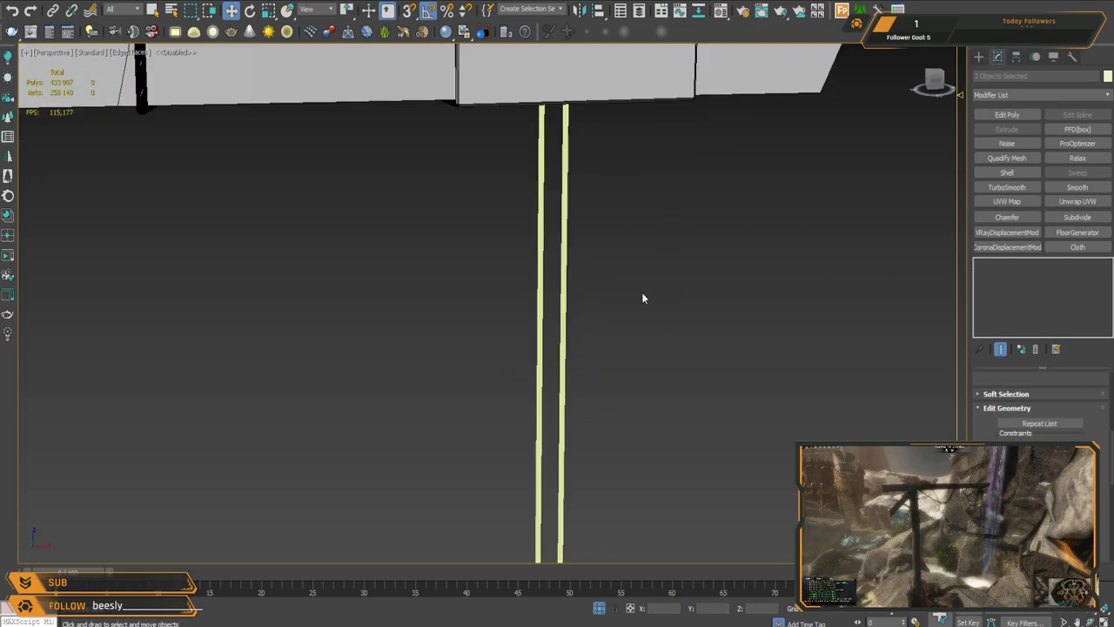
# Step: Try a Twist modifier with different angles on one hanging rope, and remove it from the stack
pyautogui.click(566, 240)
pyautogui.scroll(3, 566, 232)
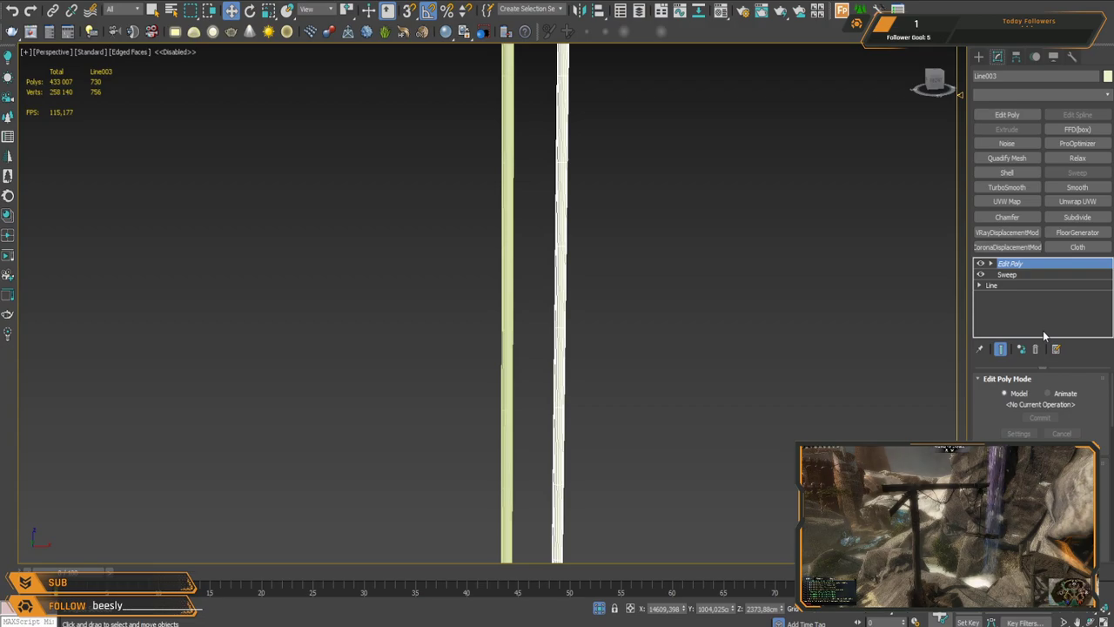
pyautogui.click(1004, 434)
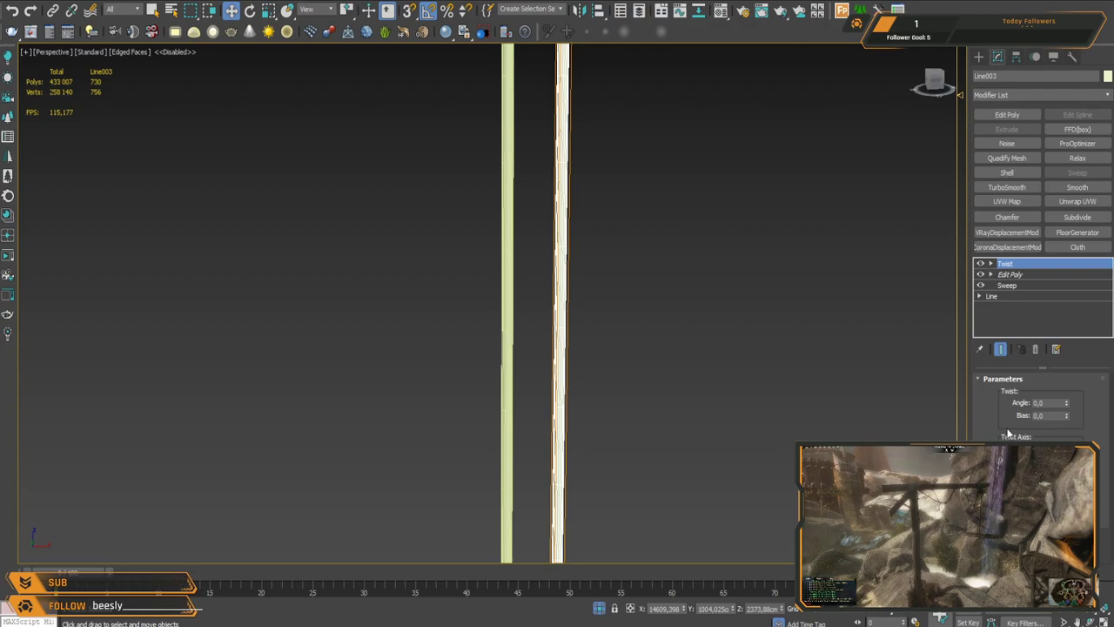
pyautogui.keyDown('alt'); pyautogui.moveTo(577, 385); pyautogui.dragTo(676, 426, button='middle'); pyautogui.keyUp('alt')
pyautogui.moveTo(1066, 402); pyautogui.dragTo(1066, 389)
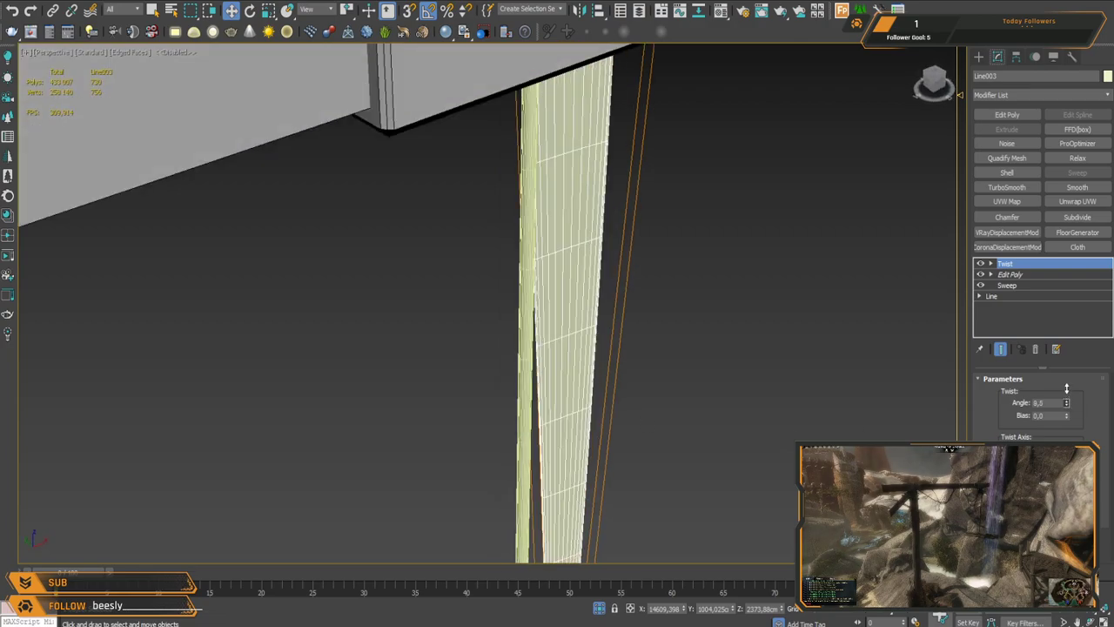
pyautogui.rightClick(1066, 389)
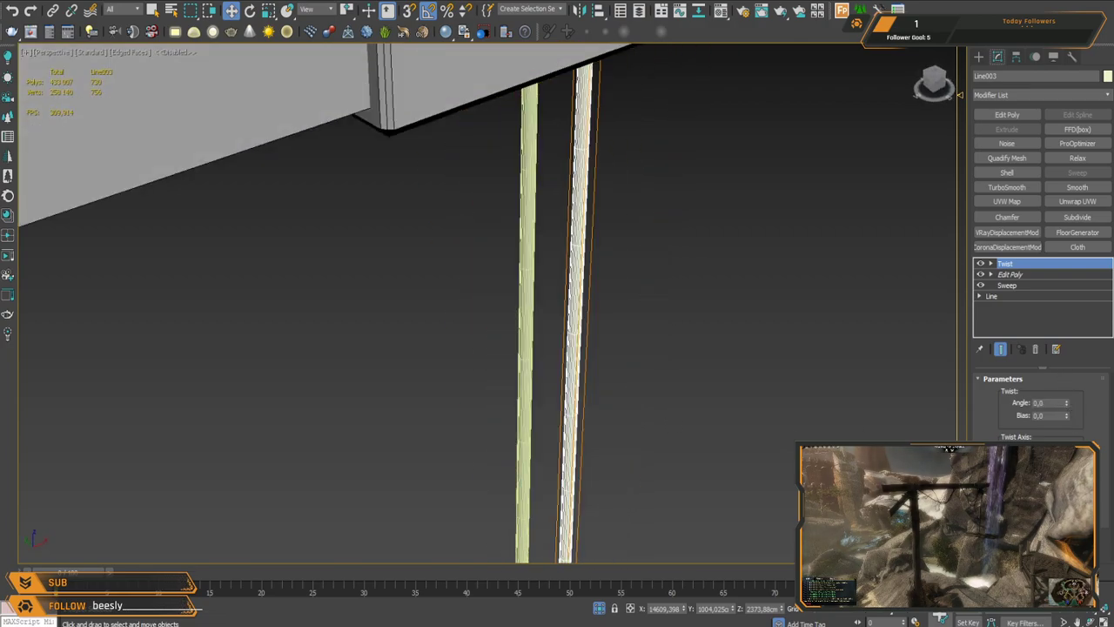
pyautogui.moveTo(1067, 403); pyautogui.dragTo(1057, 263)
pyautogui.hotkey('ctrl', 'z')
pyautogui.keyDown('alt'); pyautogui.moveTo(672, 341); pyautogui.dragTo(646, 453, button='middle'); pyautogui.keyUp('alt')
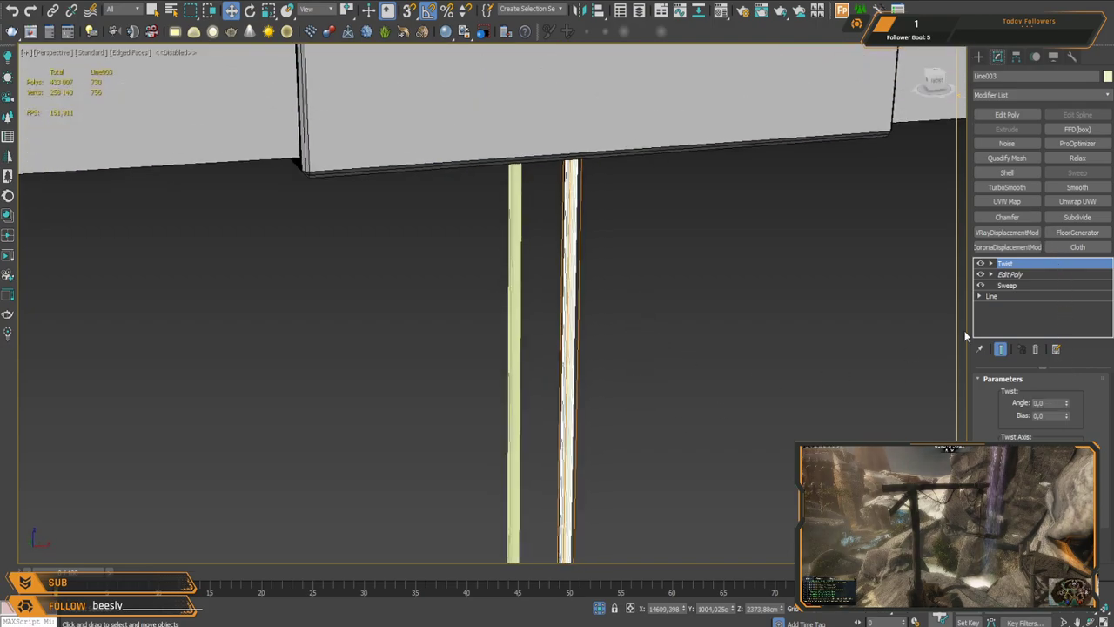
pyautogui.rightClick(1027, 265)
pyautogui.click(1025, 287)
# Step: Try a Squeeze modifier with an axial bulge amount of about 5.11 on the same rope and undo the bulge
pyautogui.click(1107, 96)
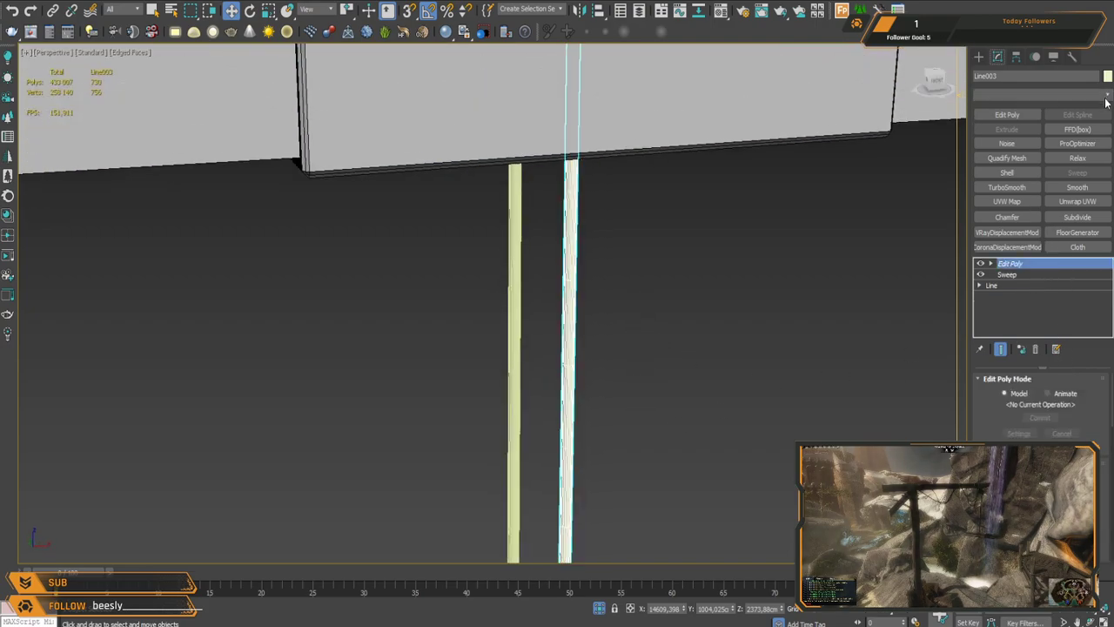
pyautogui.press('d')
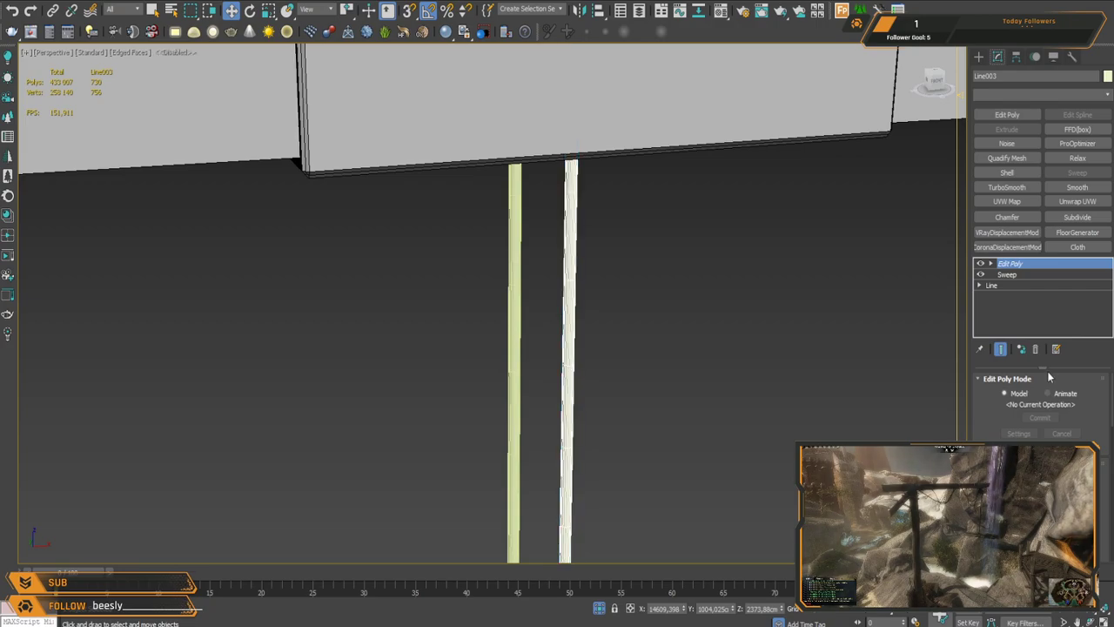
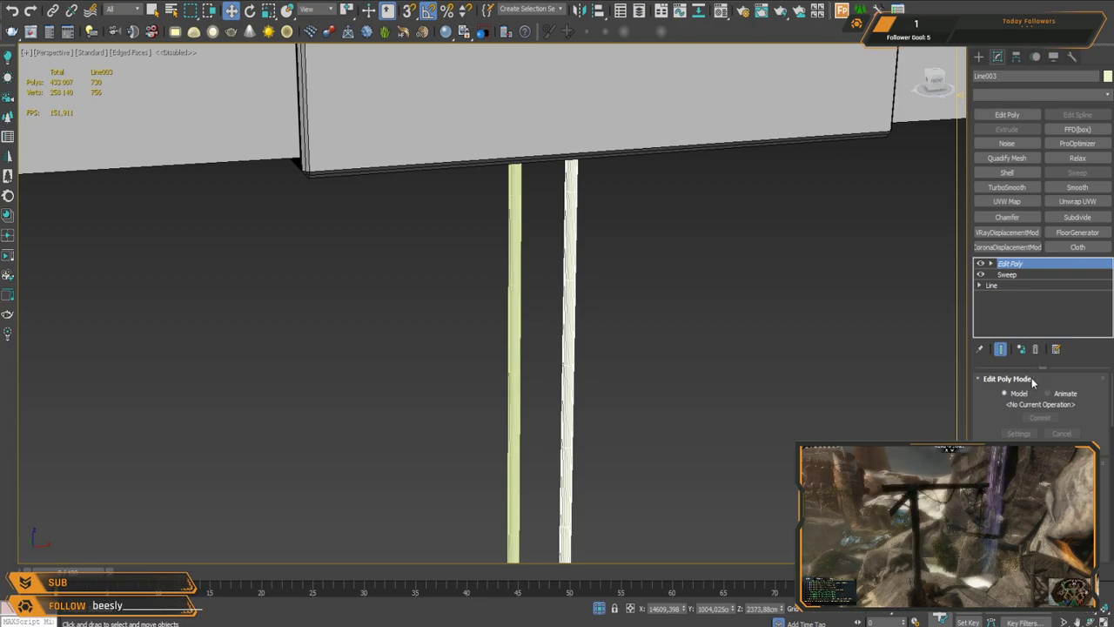
pyautogui.click(1032, 382)
pyautogui.scroll(-1, 999, 409)
pyautogui.scroll(-1, 999, 409)
pyautogui.scroll(3, 999, 409)
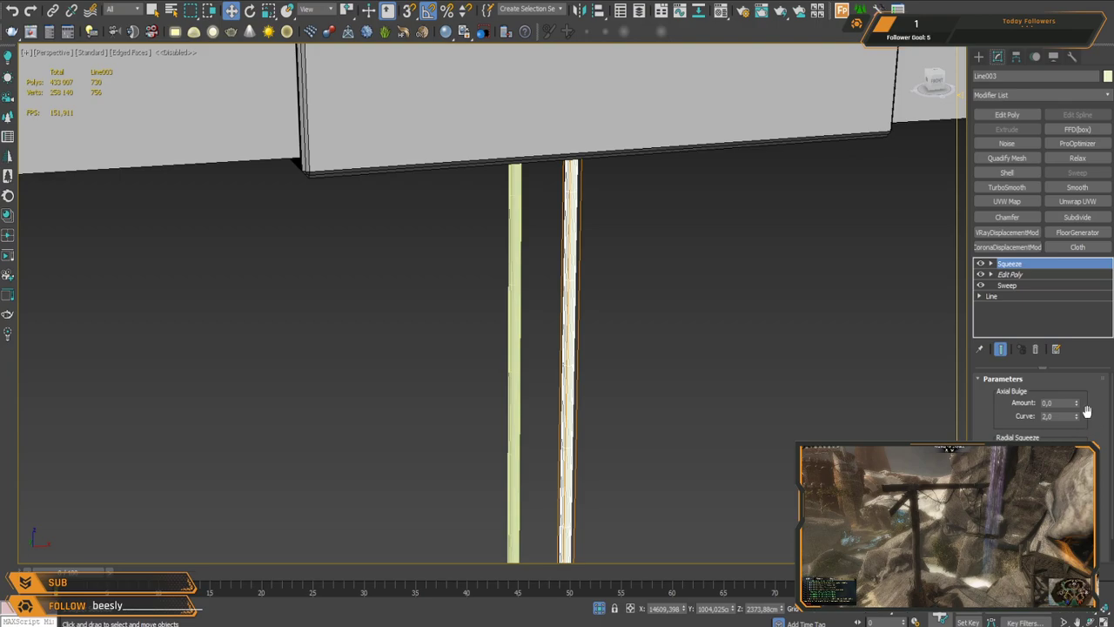
pyautogui.moveTo(1077, 404); pyautogui.dragTo(979, 76)
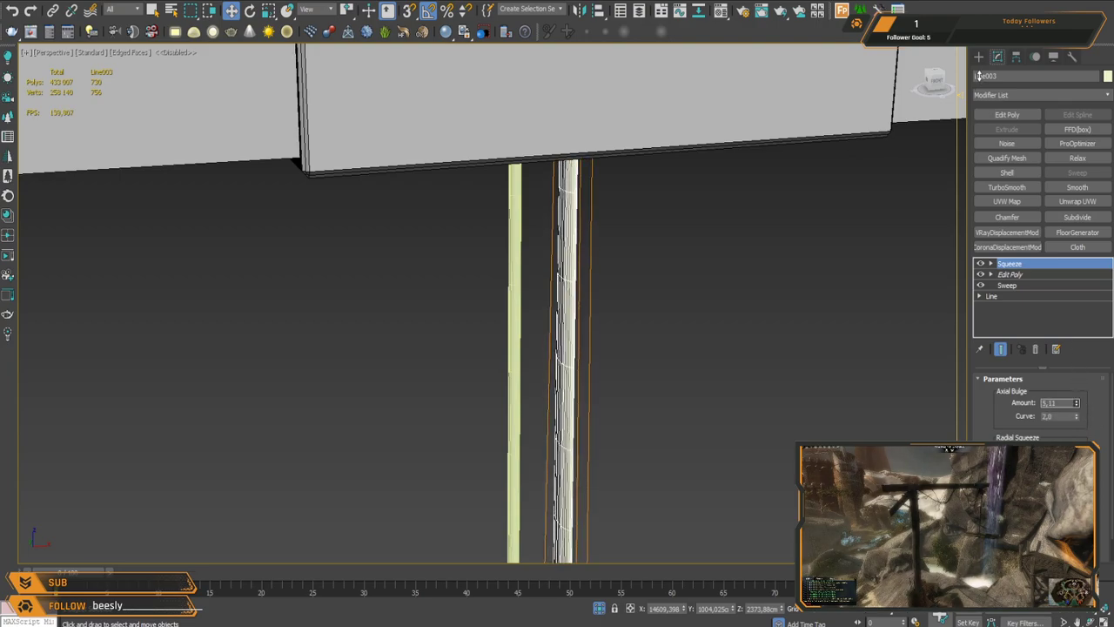
pyautogui.hotkey('ctrl', 'z')
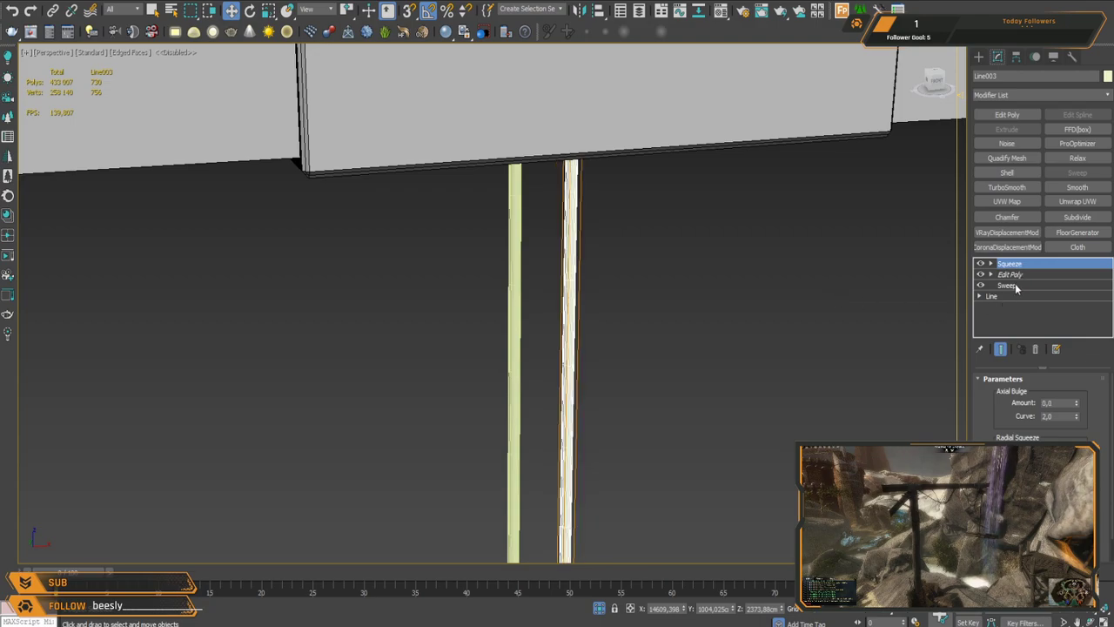
# Step: Try a Twist of 963 degrees on both ropes together, and undo the twist and its modifier
pyautogui.moveTo(412, 273); pyautogui.dragTo(681, 322)
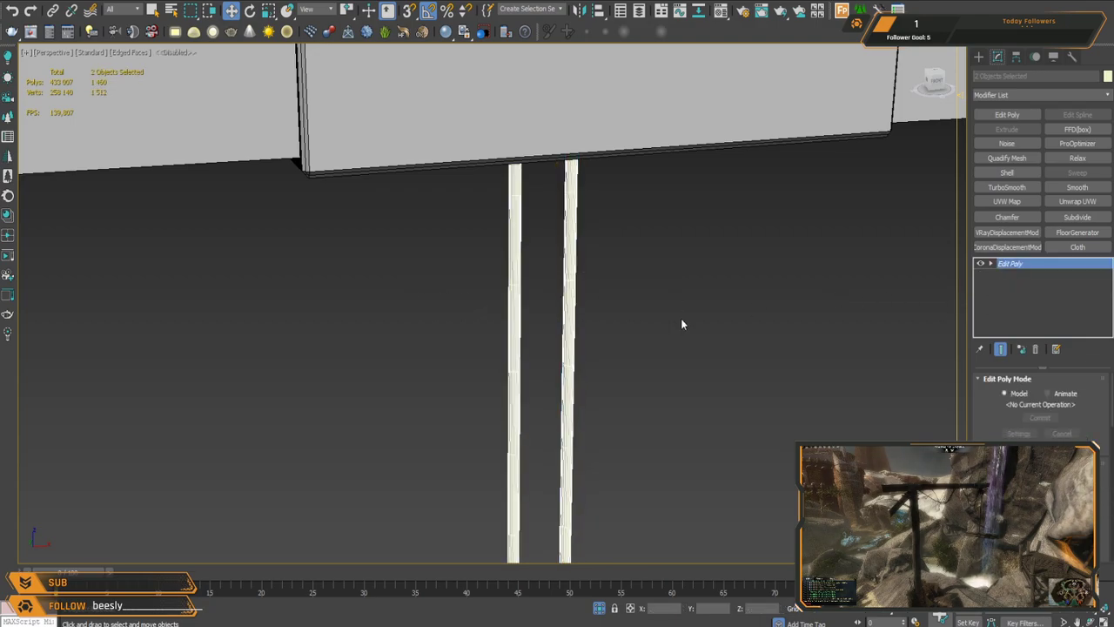
pyautogui.click(1102, 99)
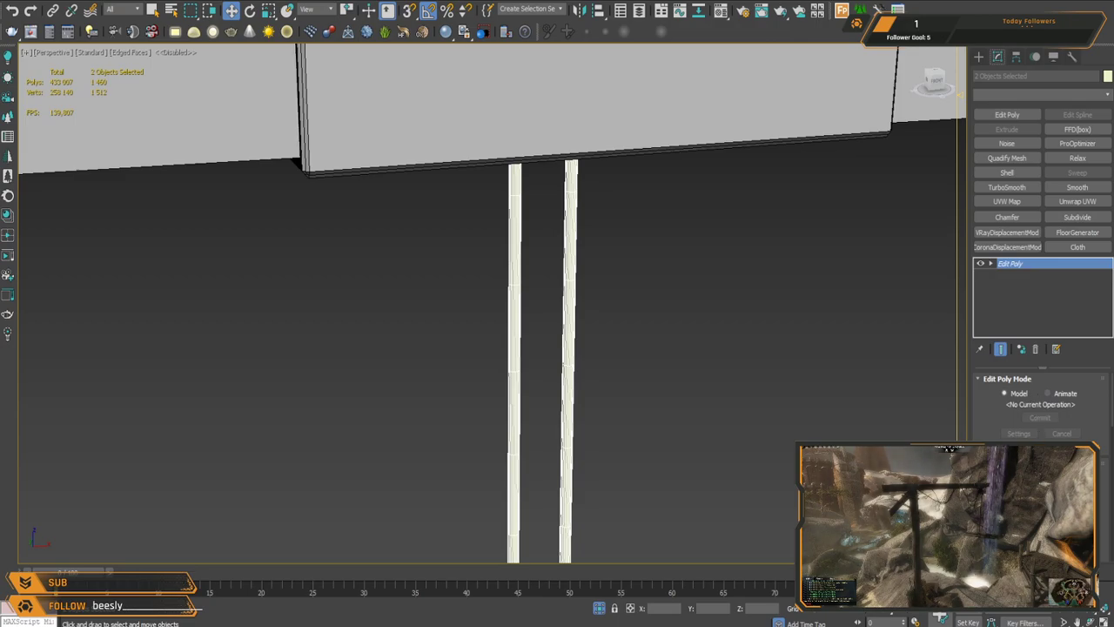
pyautogui.click(1027, 522)
pyautogui.moveTo(1068, 406); pyautogui.dragTo(1068, 330)
pyautogui.moveTo(792, 429); pyautogui.dragTo(690, 273, button='middle')
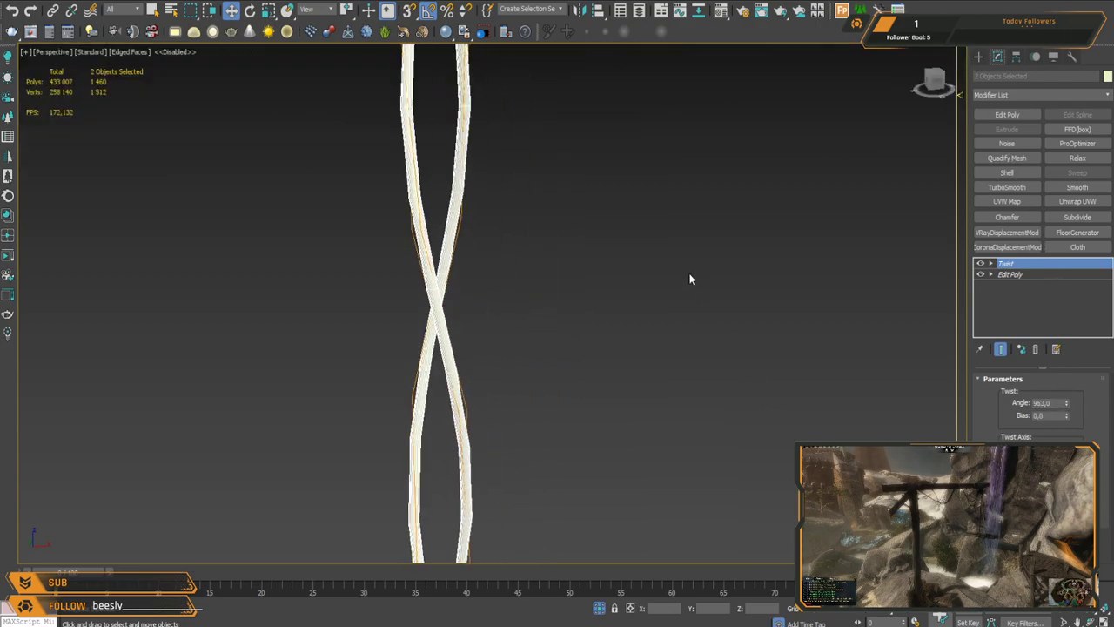
pyautogui.scroll(-5, 690, 273)
pyautogui.hotkey('ctrl', 'z')
pyautogui.moveTo(720, 322); pyautogui.dragTo(686, 320, button='middle')
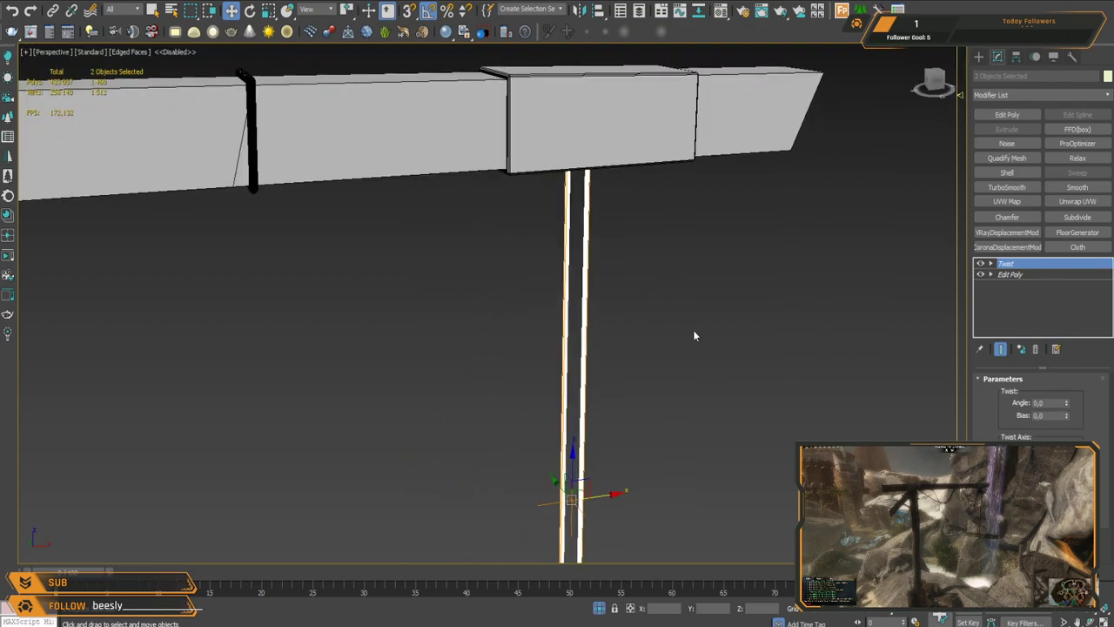
pyautogui.hotkey('ctrl', 'z')
# Step: Move one rope about 12.8 cm along X so it hangs close beside the other
pyautogui.click(566, 284)
pyautogui.keyDown('alt'); pyautogui.moveTo(646, 383); pyautogui.dragTo(625, 389, button='middle'); pyautogui.keyUp('alt')
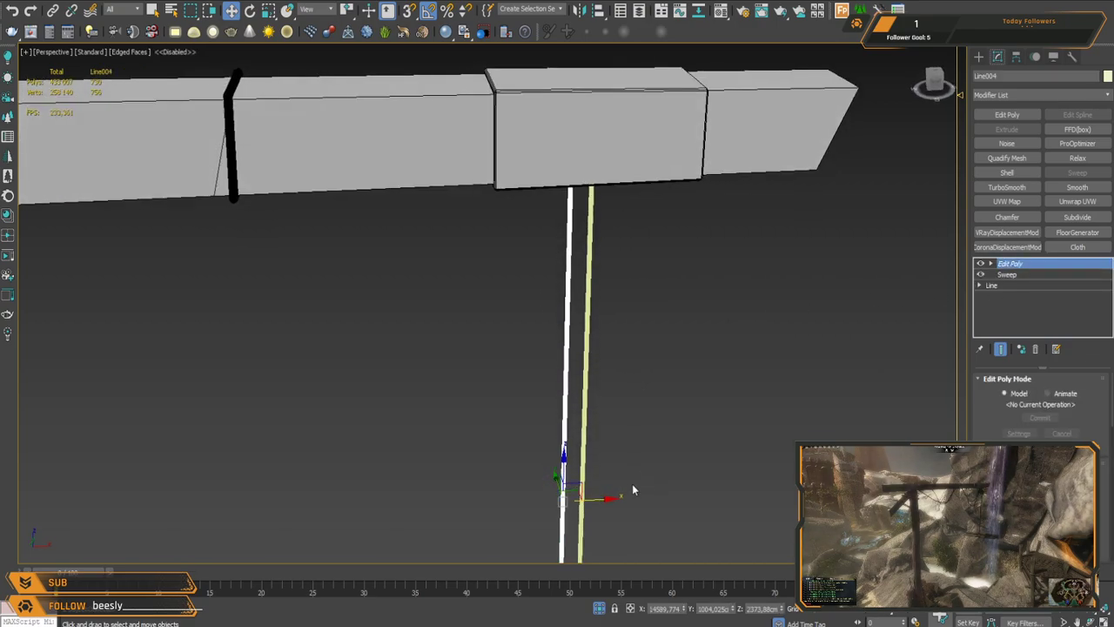
pyautogui.moveTo(603, 499); pyautogui.dragTo(616, 495)
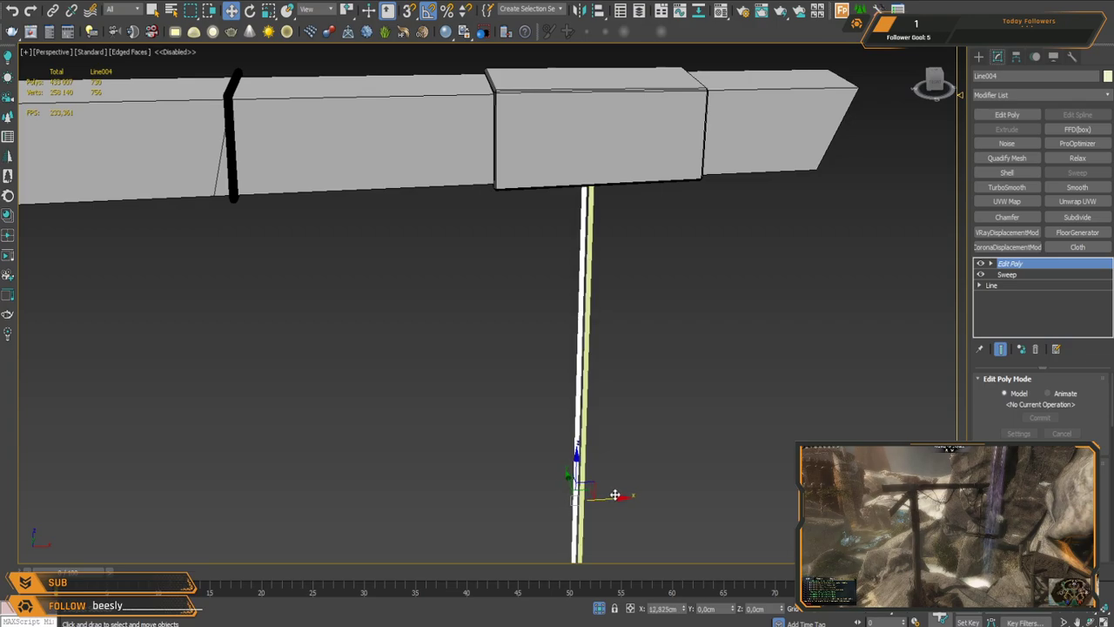
pyautogui.keyDown('alt'); pyautogui.moveTo(614, 494); pyautogui.dragTo(447, 349, button='middle'); pyautogui.keyUp('alt')
# Step: Select both ropes, add a shared Twist modifier and set its angle to about 1225.5 degrees
pyautogui.keyDown('ctrl'); pyautogui.click(572, 374); pyautogui.keyUp('ctrl')
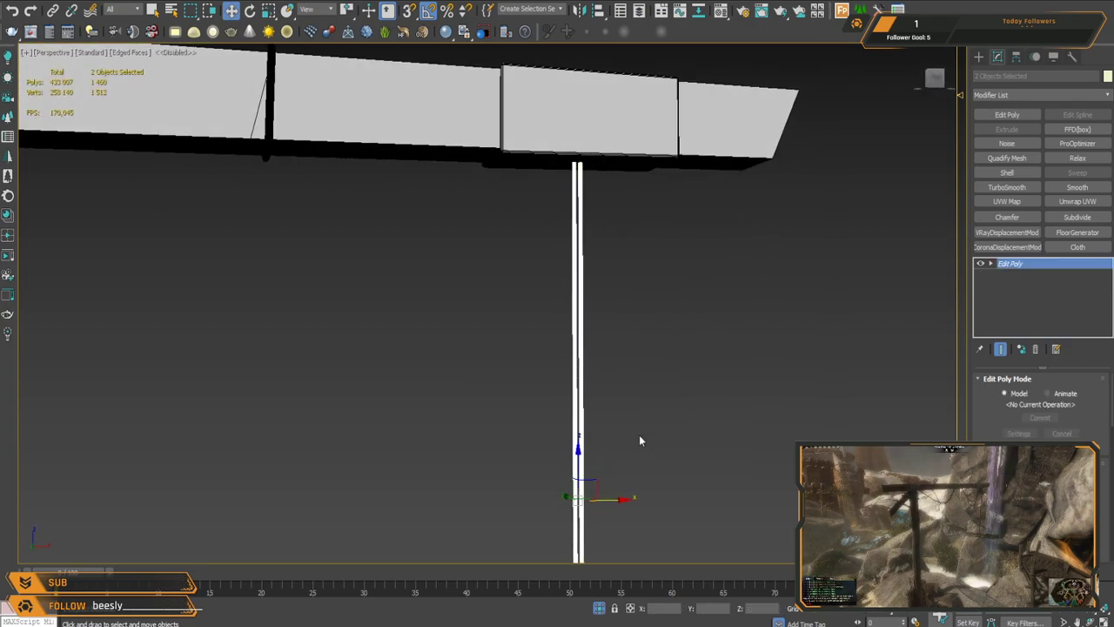
pyautogui.click(714, 498)
pyautogui.hotkey('ctrl', 'z')
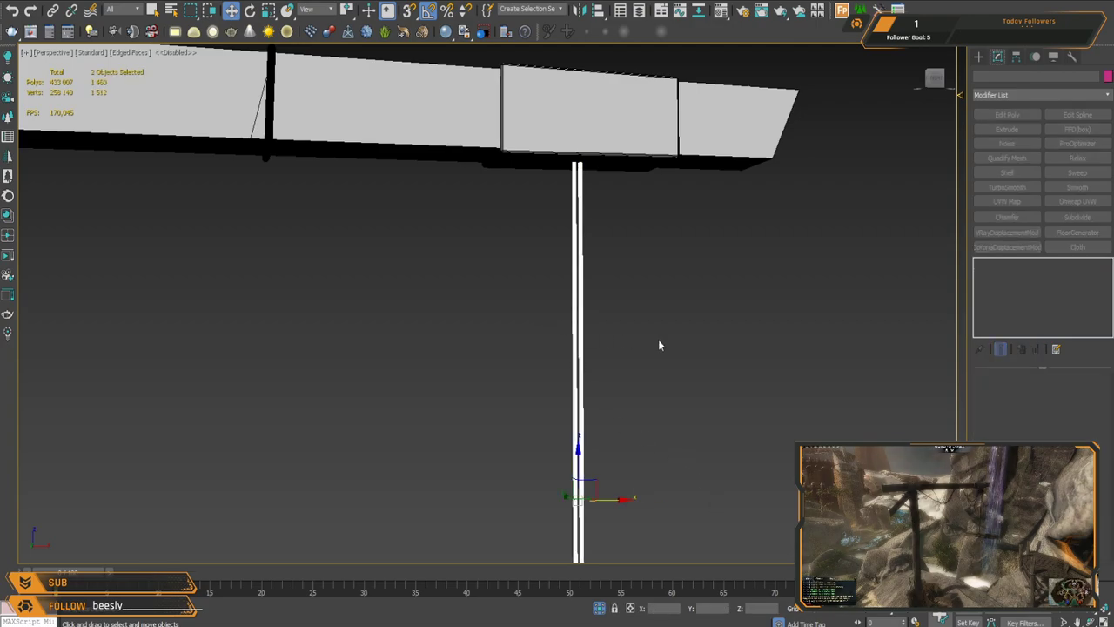
pyautogui.keyDown('alt'); pyautogui.moveTo(601, 311); pyautogui.dragTo(570, 454, button='middle'); pyautogui.keyUp('alt')
pyautogui.scroll(4, 561, 455)
pyautogui.keyDown('alt'); pyautogui.moveTo(642, 479); pyautogui.dragTo(654, 405, button='middle'); pyautogui.keyUp('alt')
pyautogui.click(1101, 97)
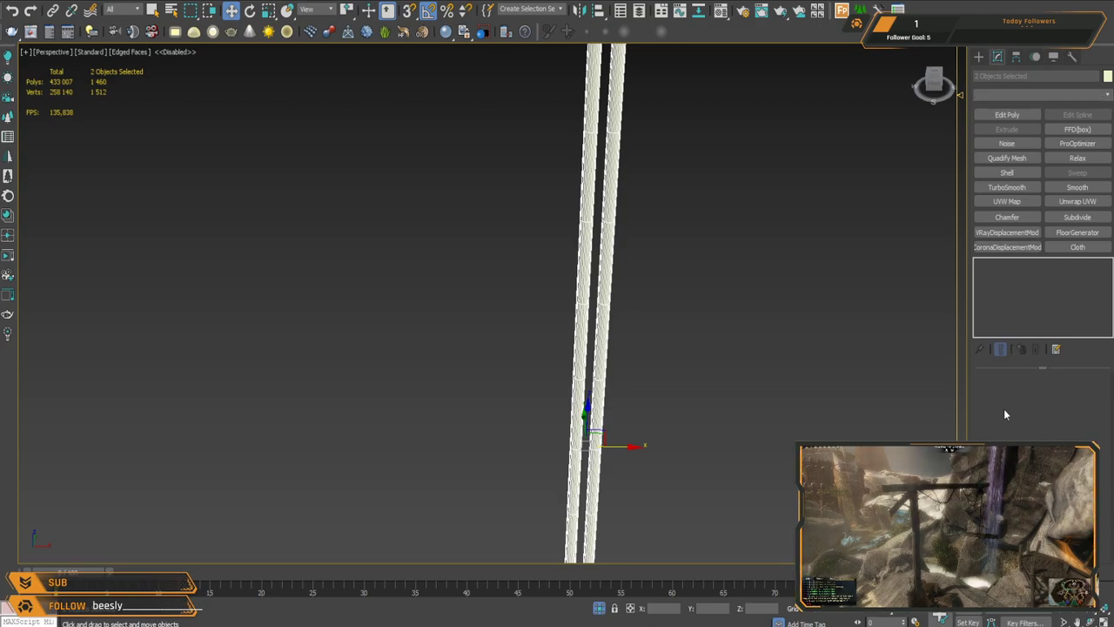
pyautogui.click(1009, 487)
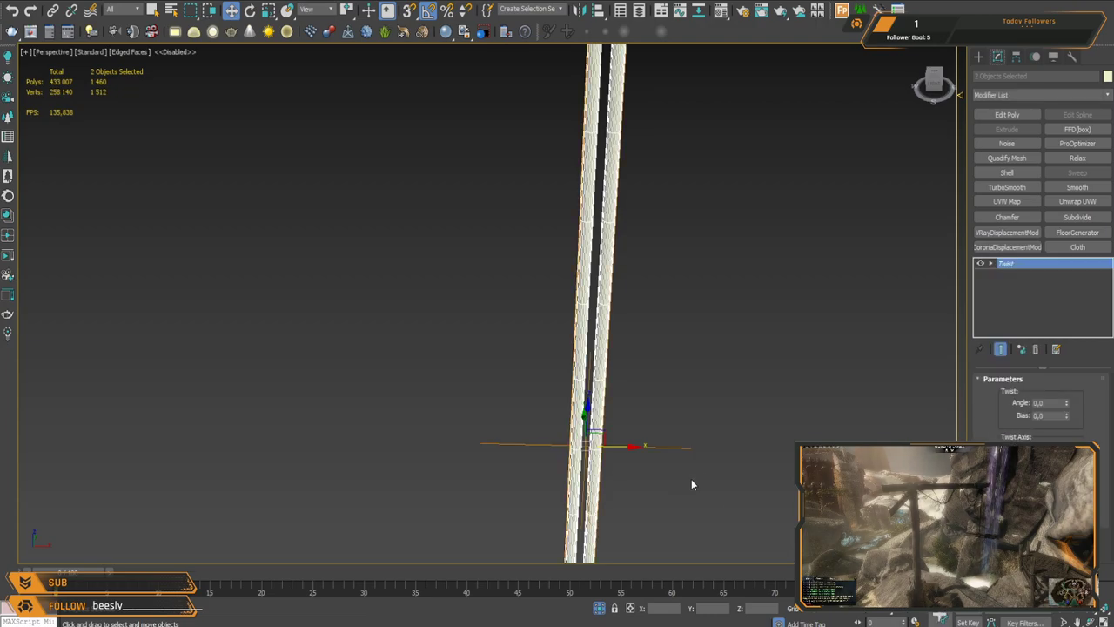
pyautogui.scroll(-4, 693, 426)
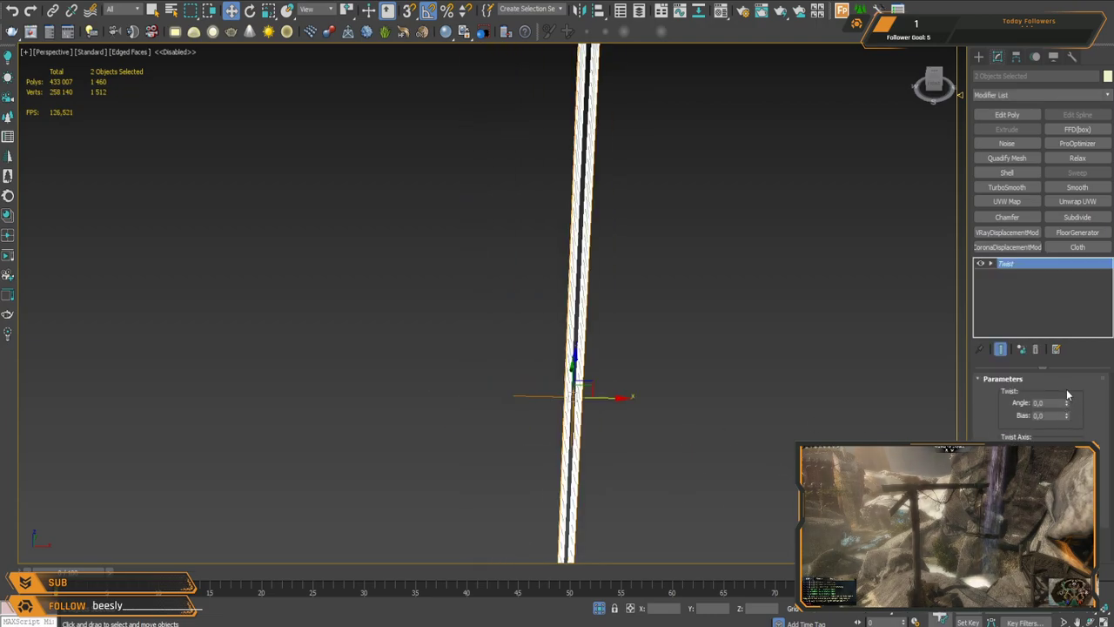
pyautogui.moveTo(1067, 404); pyautogui.dragTo(754, 143)
pyautogui.scroll(-5, 724, 182)
pyautogui.keyDown('alt'); pyautogui.moveTo(738, 271); pyautogui.dragTo(667, 304, button='middle'); pyautogui.keyUp('alt')
# Step: Give both twisted ropes a black object colour and check the twist beneath the block
pyautogui.click(706, 402)
pyautogui.hotkey('ctrl', 'z')
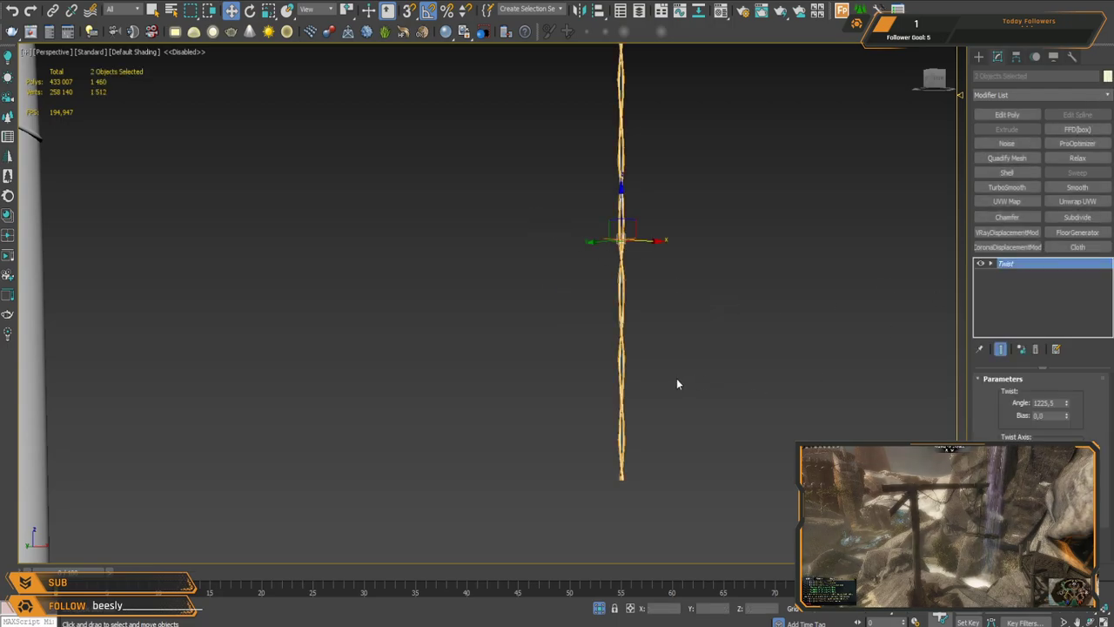
pyautogui.hotkey('ctrl', 'z')
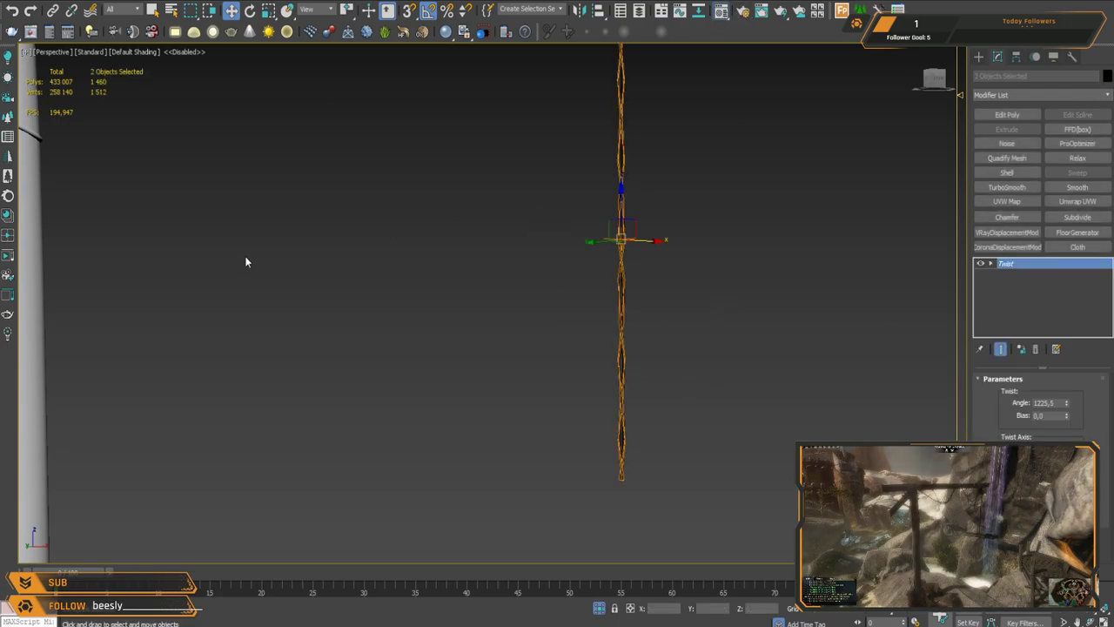
pyautogui.moveTo(699, 213); pyautogui.dragTo(636, 310, button='middle')
pyautogui.press('F4')
pyautogui.click(637, 360)
pyautogui.keyDown('alt'); pyautogui.moveTo(637, 365); pyautogui.dragTo(624, 309, button='middle'); pyautogui.keyUp('alt')
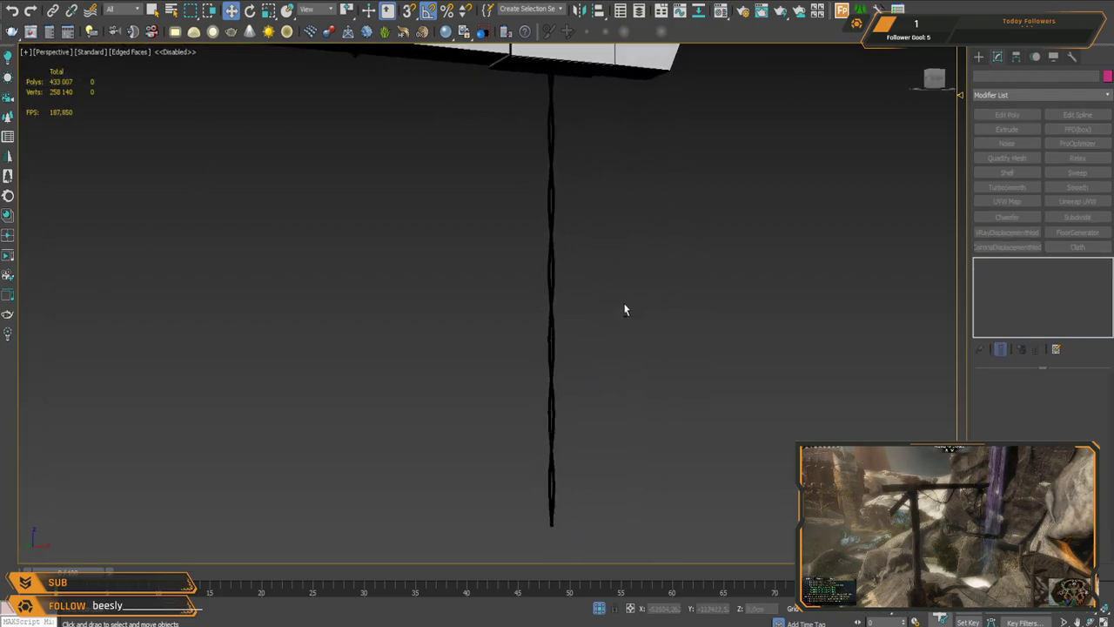
# Step: Add an FFD(box) 4x4x4 modifier to one rope strand and enter control point editing
pyautogui.click(553, 487)
pyautogui.keyDown('alt'); pyautogui.moveTo(592, 450); pyautogui.dragTo(639, 436, button='middle'); pyautogui.keyUp('alt')
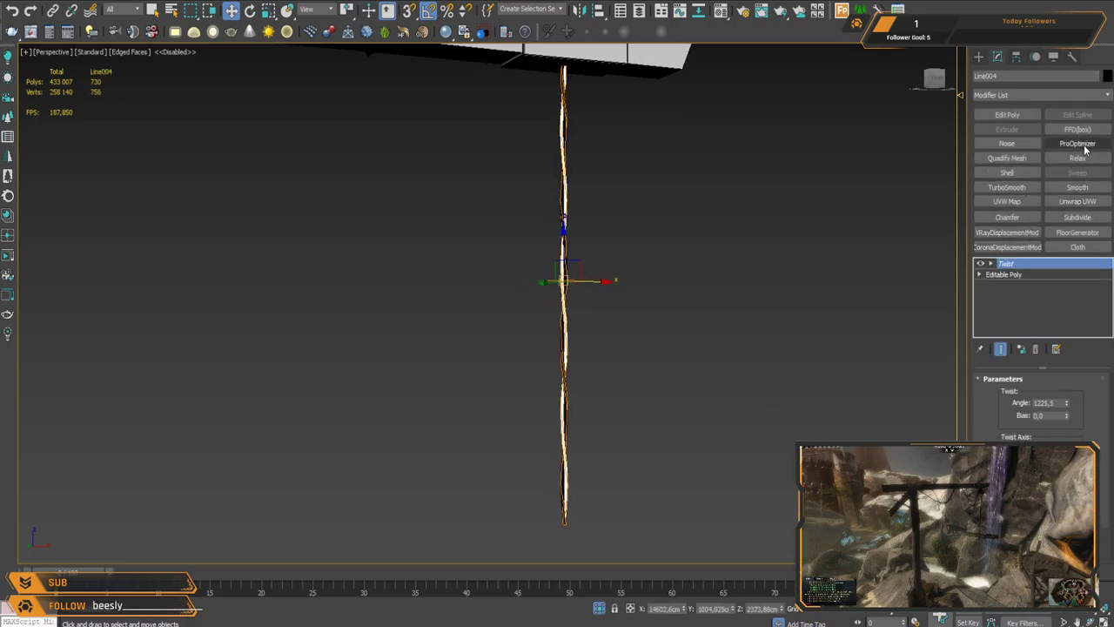
pyautogui.click(1078, 130)
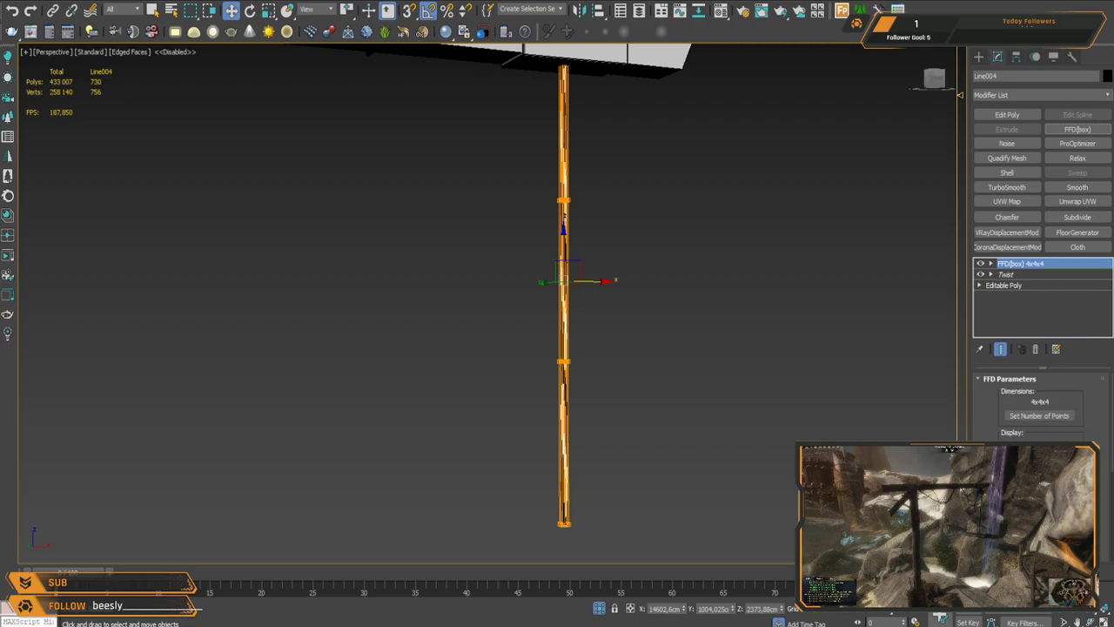
pyautogui.press('1')
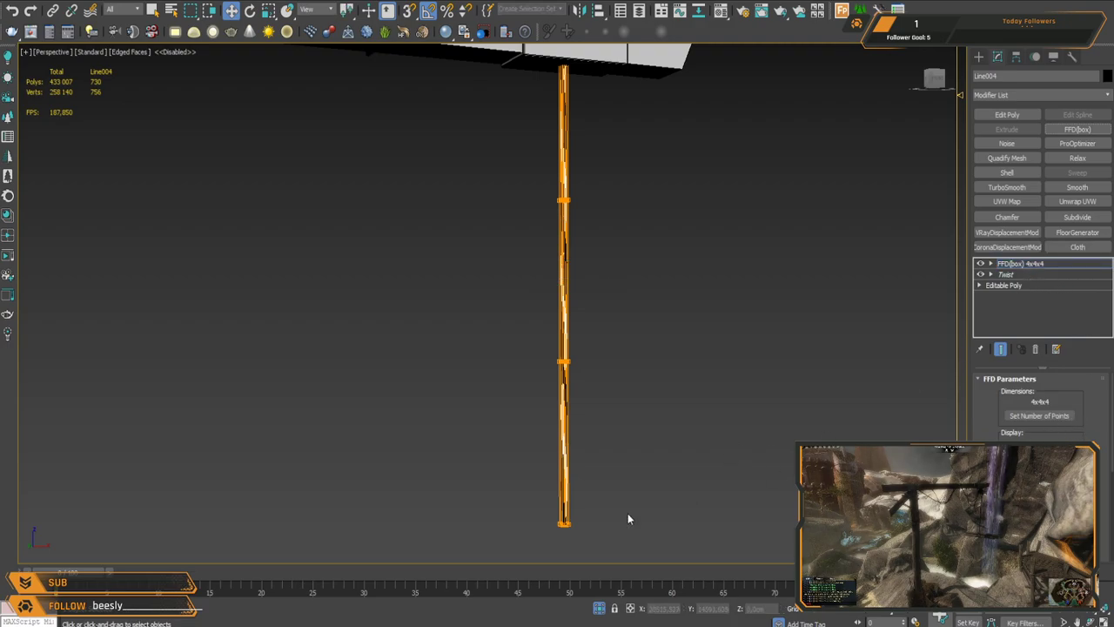
pyautogui.press('w')
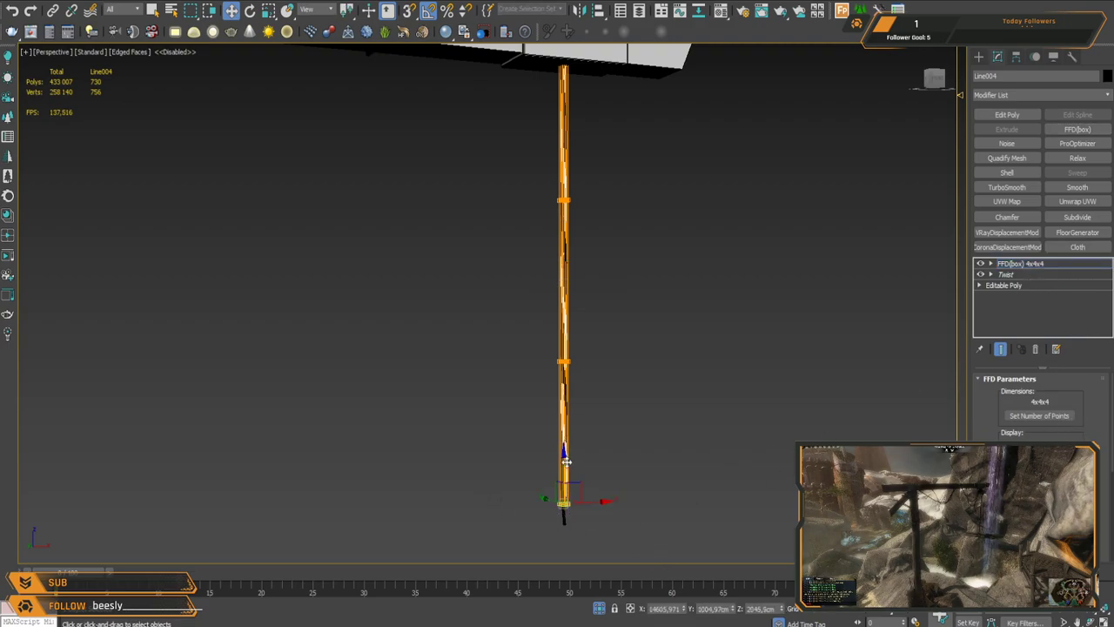
# Step: Raise the strand's lower rows of FFD control points to shorten it, and leave control point editing
pyautogui.moveTo(565, 397); pyautogui.dragTo(565, 358)
pyautogui.moveTo(651, 498); pyautogui.dragTo(652, 499)
pyautogui.moveTo(565, 300); pyautogui.dragTo(565, 269)
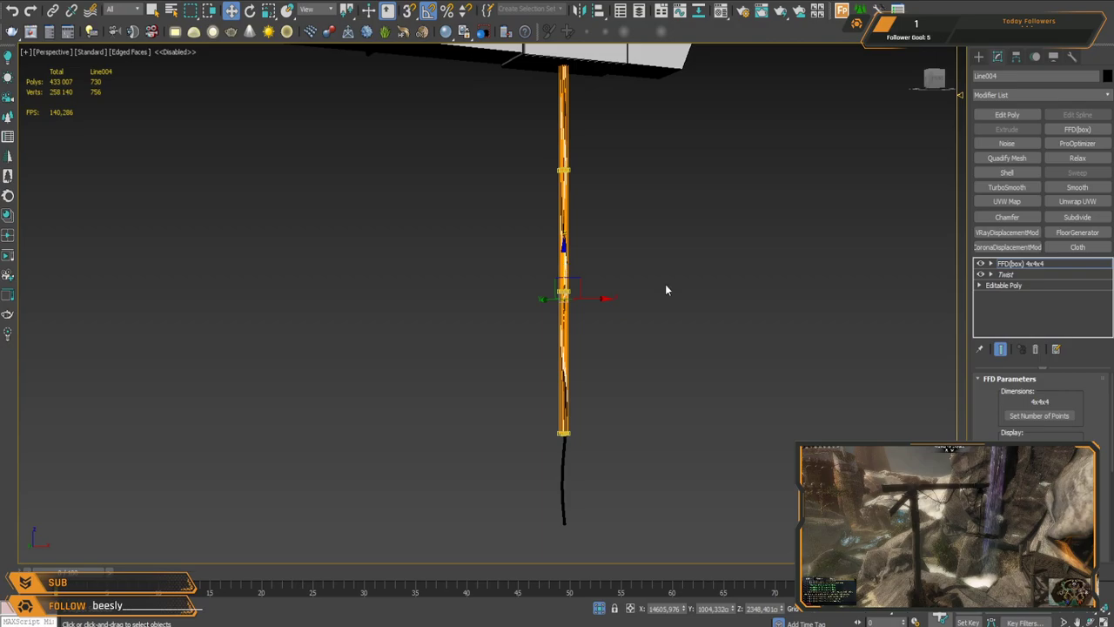
pyautogui.click(1064, 263)
pyautogui.click(683, 359)
# Step: Lower the shorter rope strand's bottom rows of FFD control points to lengthen it, and leave control point editing
pyautogui.press('F4')
pyautogui.keyDown('alt'); pyautogui.moveTo(595, 349); pyautogui.dragTo(635, 359, button='middle'); pyautogui.keyUp('alt')
pyautogui.scroll(6, 577, 418)
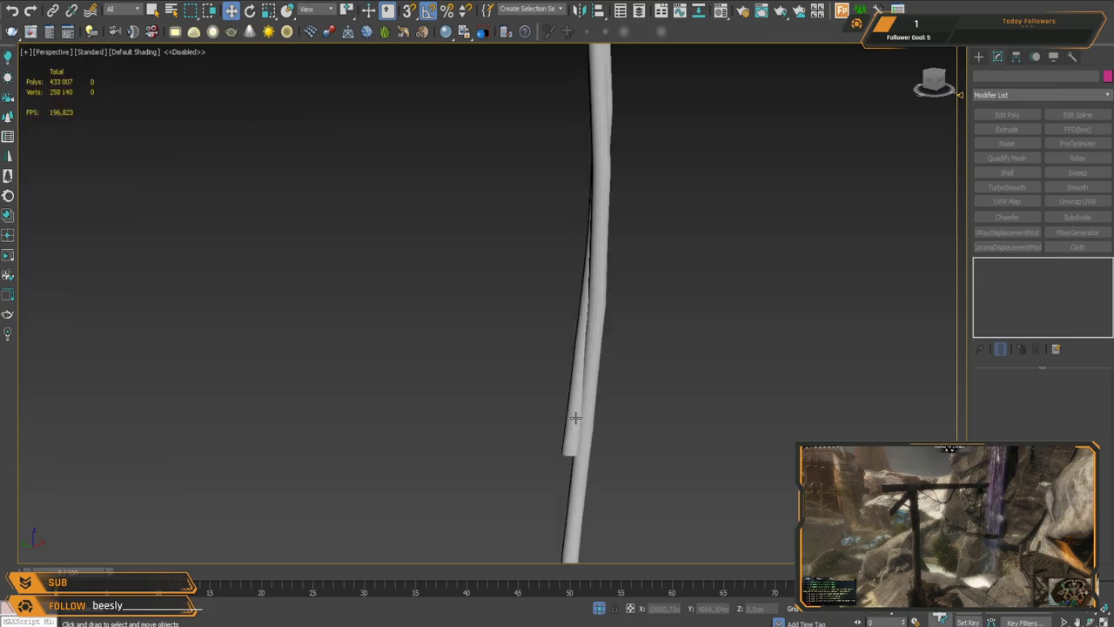
pyautogui.click(573, 418)
pyautogui.scroll(-3, 649, 341)
pyautogui.scroll(-2, 679, 349)
pyautogui.moveTo(658, 320); pyautogui.dragTo(701, 276, button='middle')
pyautogui.press('1')
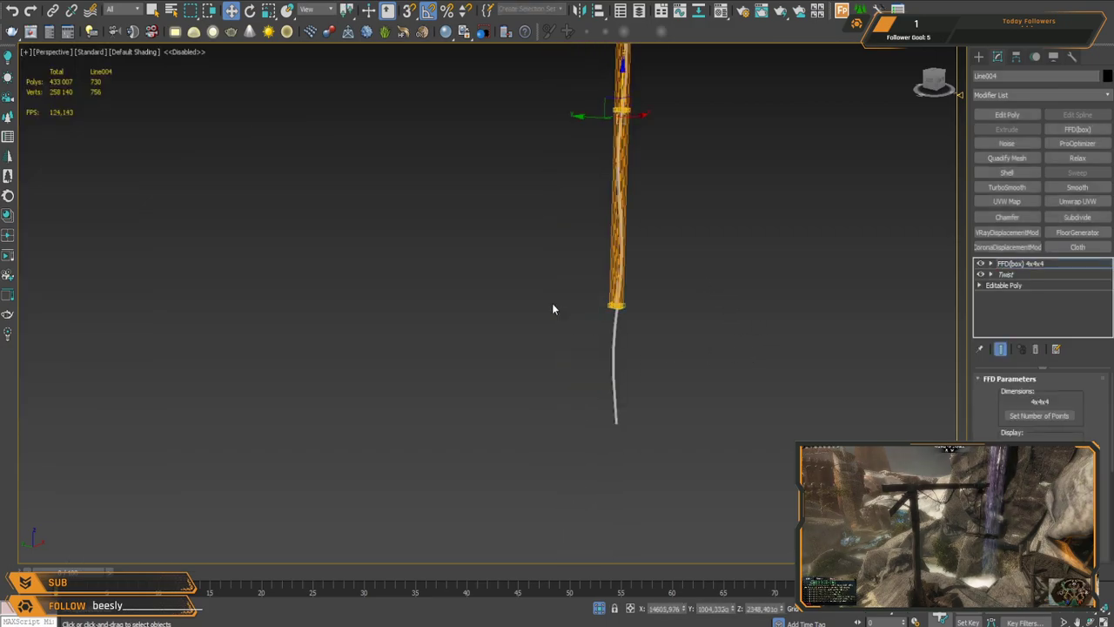
pyautogui.moveTo(527, 92); pyautogui.dragTo(688, 357)
pyautogui.moveTo(619, 158); pyautogui.dragTo(629, 212)
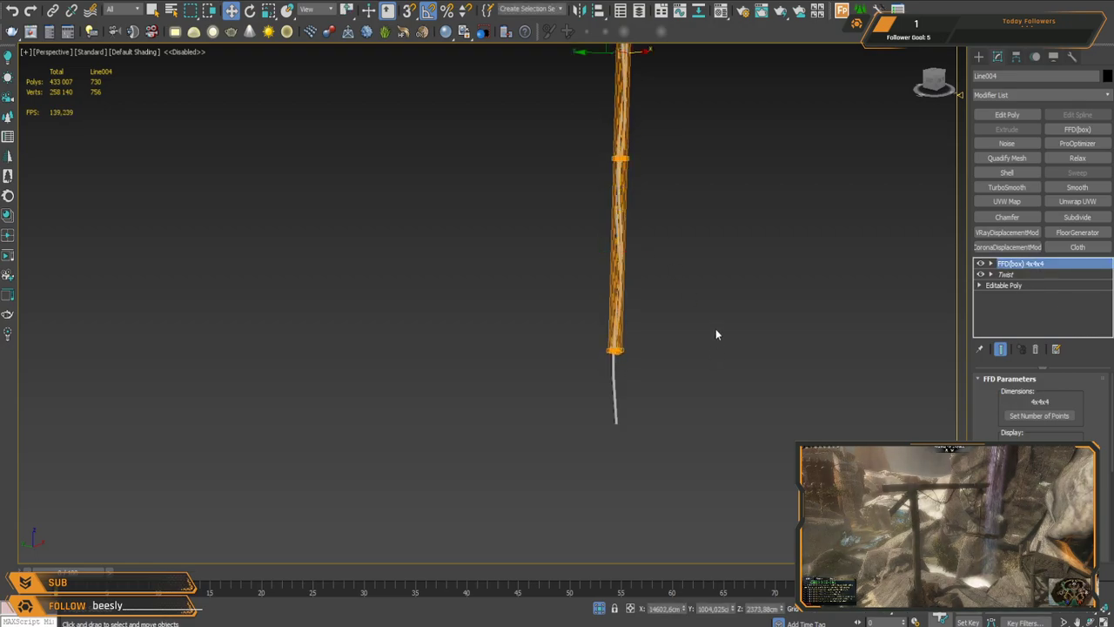
pyautogui.click(705, 296)
pyautogui.moveTo(688, 235); pyautogui.dragTo(647, 393, button='middle')
pyautogui.scroll(-5, 620, 314)
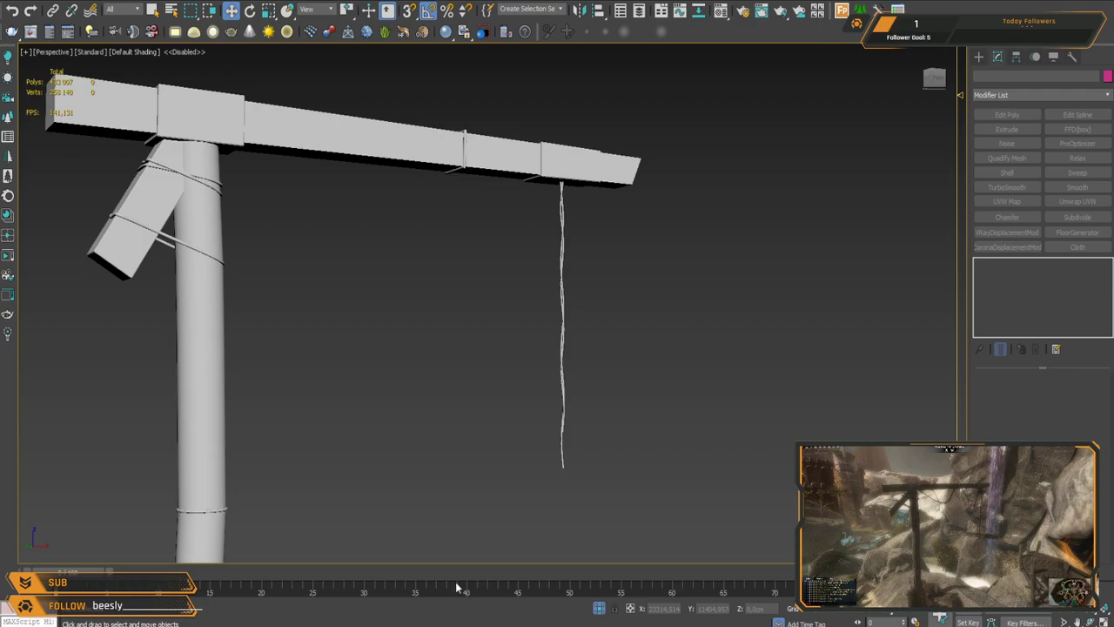
# Step: Examine the upper ends of both twisted rope strands against the block's underside in shaded and wireframe display
pyautogui.keyDown('alt'); pyautogui.moveTo(650, 252); pyautogui.dragTo(584, 249, button='middle'); pyautogui.keyUp('alt')
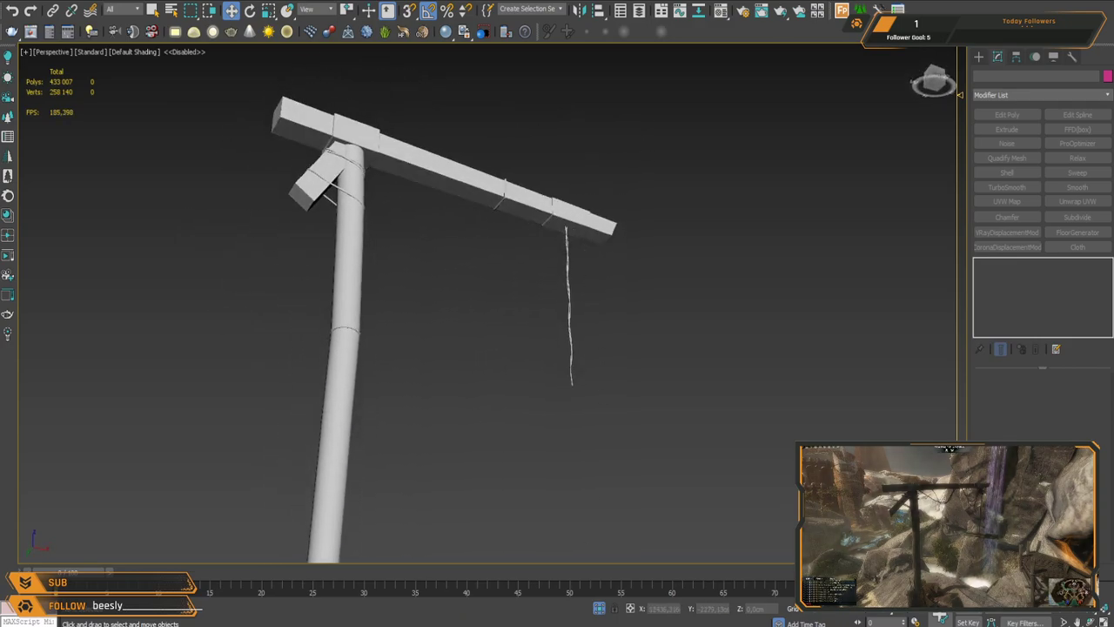
pyautogui.scroll(6, 565, 306)
pyautogui.click(562, 328)
pyautogui.press('F4')
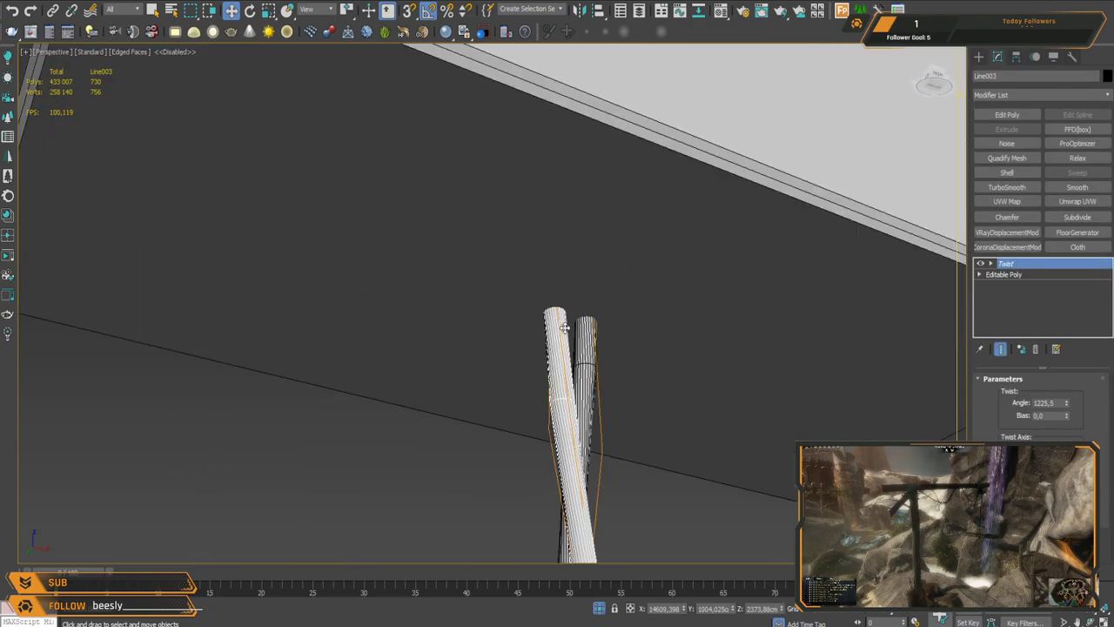
pyautogui.scroll(2, 565, 328)
pyautogui.press('F3')
pyautogui.scroll(-3, 566, 324)
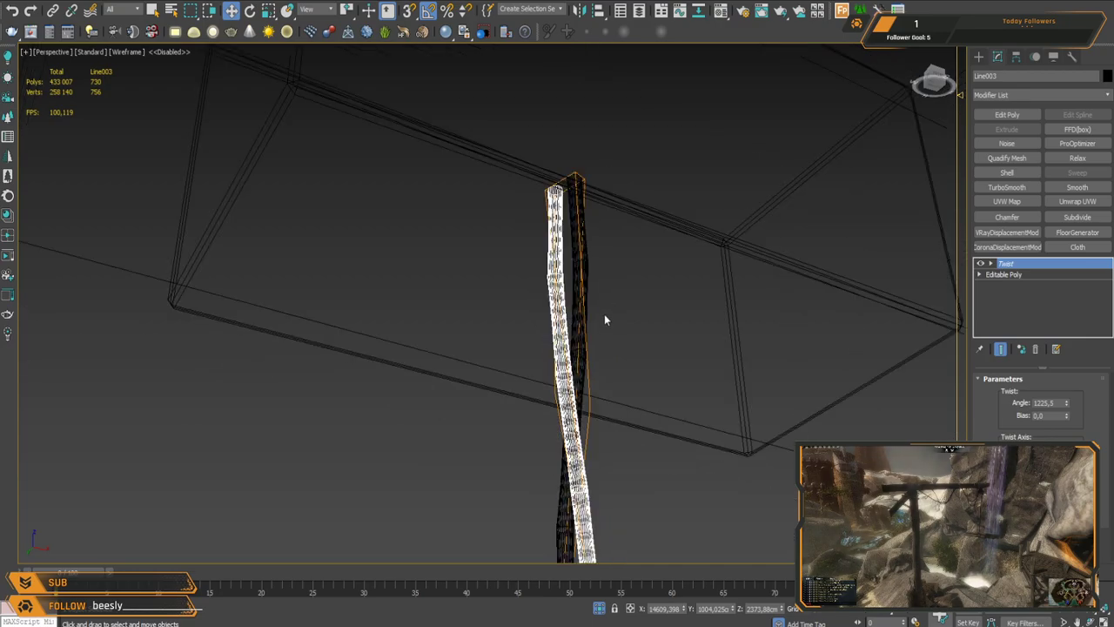
pyautogui.keyDown('alt'); pyautogui.moveTo(598, 328); pyautogui.dragTo(599, 298, button='middle'); pyautogui.keyUp('alt')
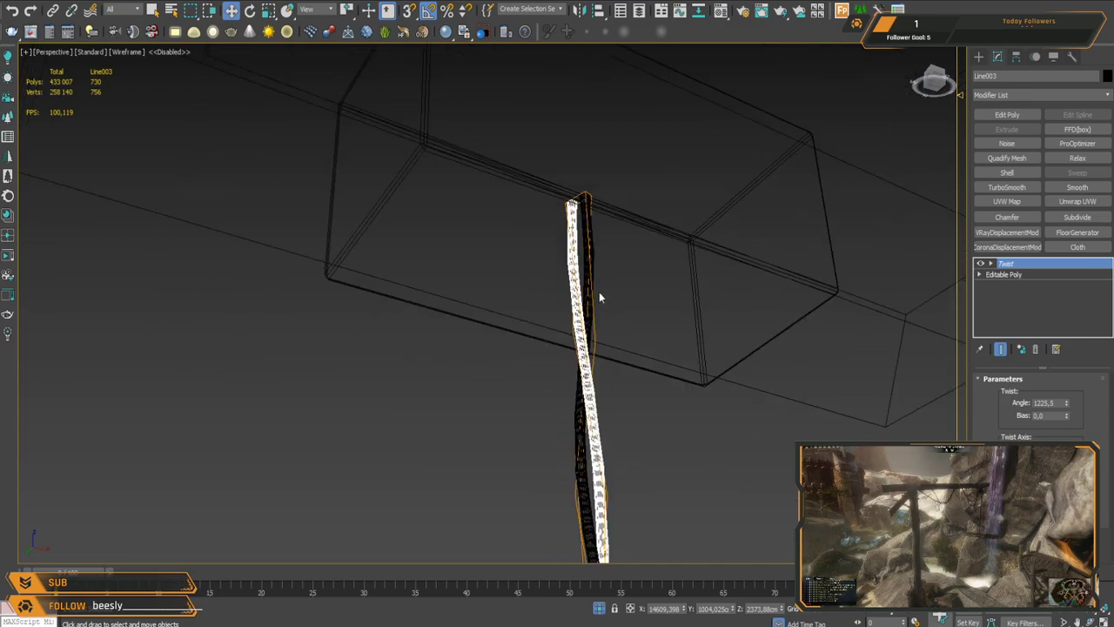
pyautogui.keyDown('ctrl'); pyautogui.click(592, 457); pyautogui.keyUp('ctrl')
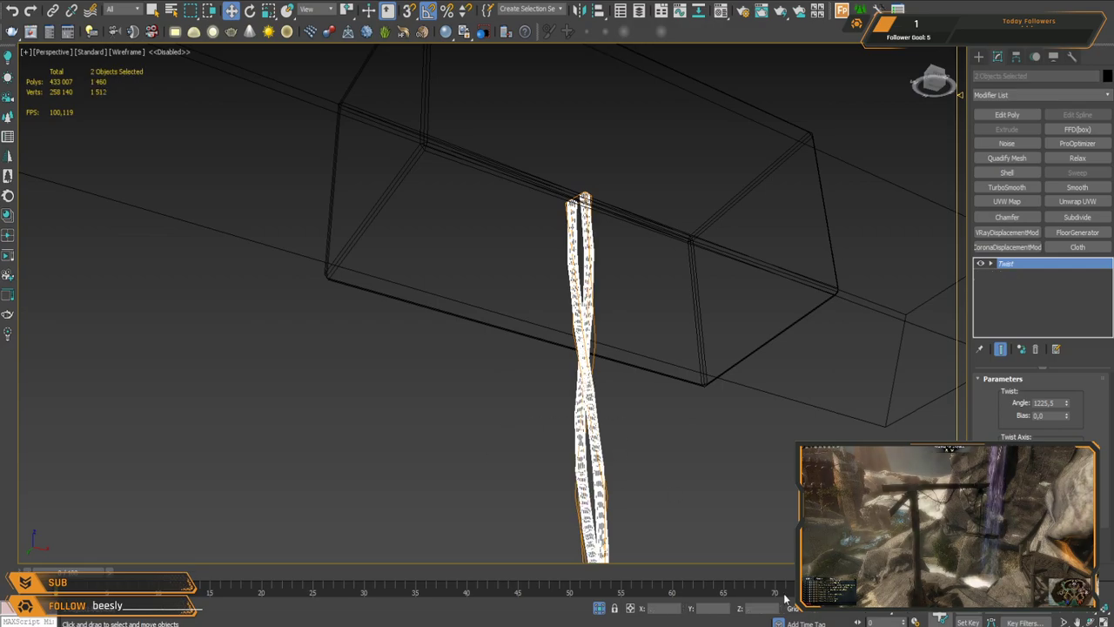
pyautogui.click(634, 403)
pyautogui.press('F3')
pyautogui.moveTo(630, 340); pyautogui.dragTo(620, 351, button='middle')
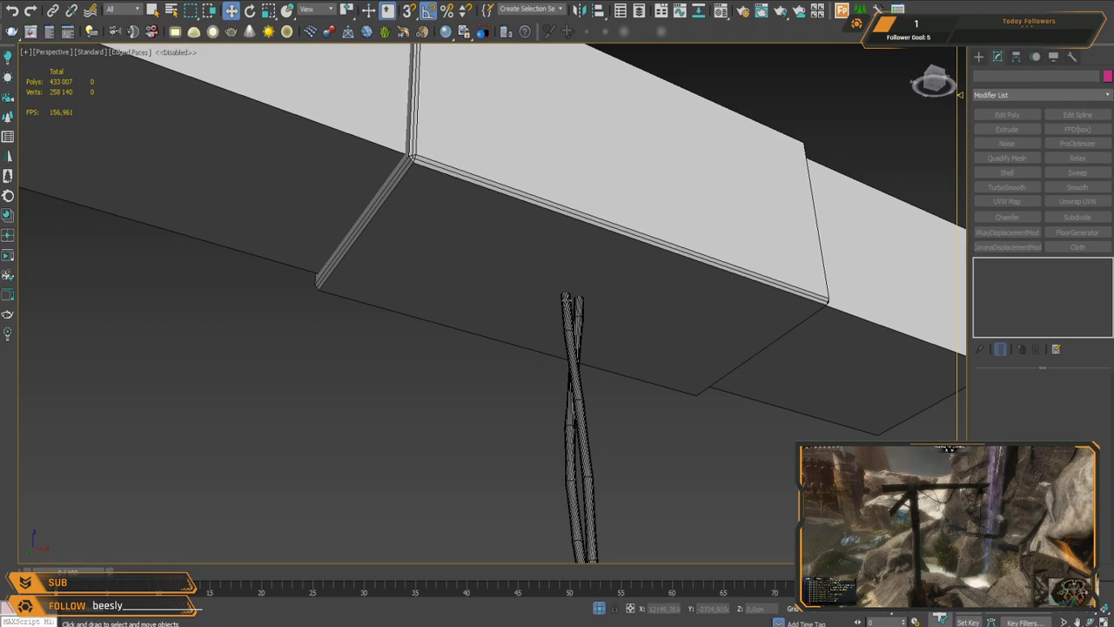
# Step: Draw a small circle spline around the upper end of the first rope strand
pyautogui.click(567, 302)
pyautogui.scroll(6, 566, 302)
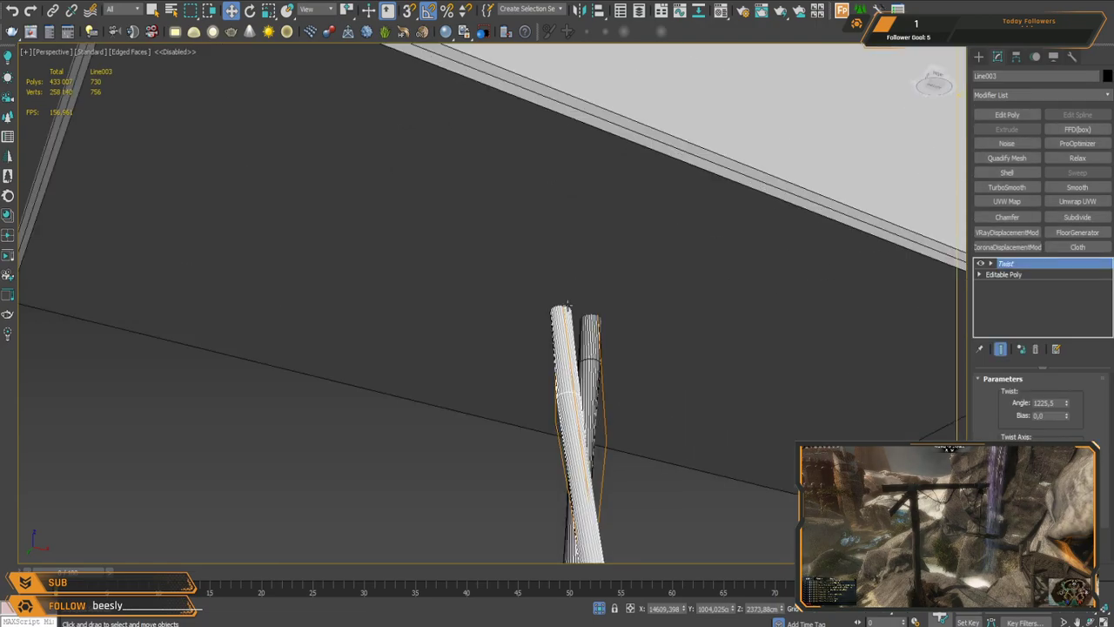
pyautogui.click(979, 57)
pyautogui.click(1018, 156)
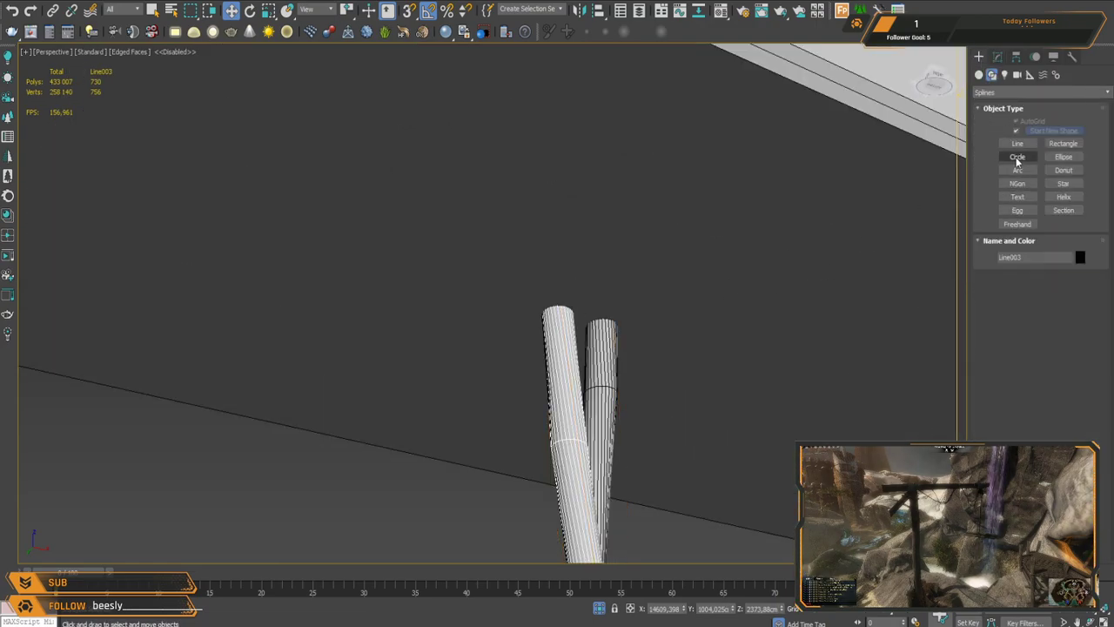
pyautogui.moveTo(540, 230); pyautogui.dragTo(562, 352)
pyautogui.press('w')
pyautogui.press('r')
pyautogui.press('w')
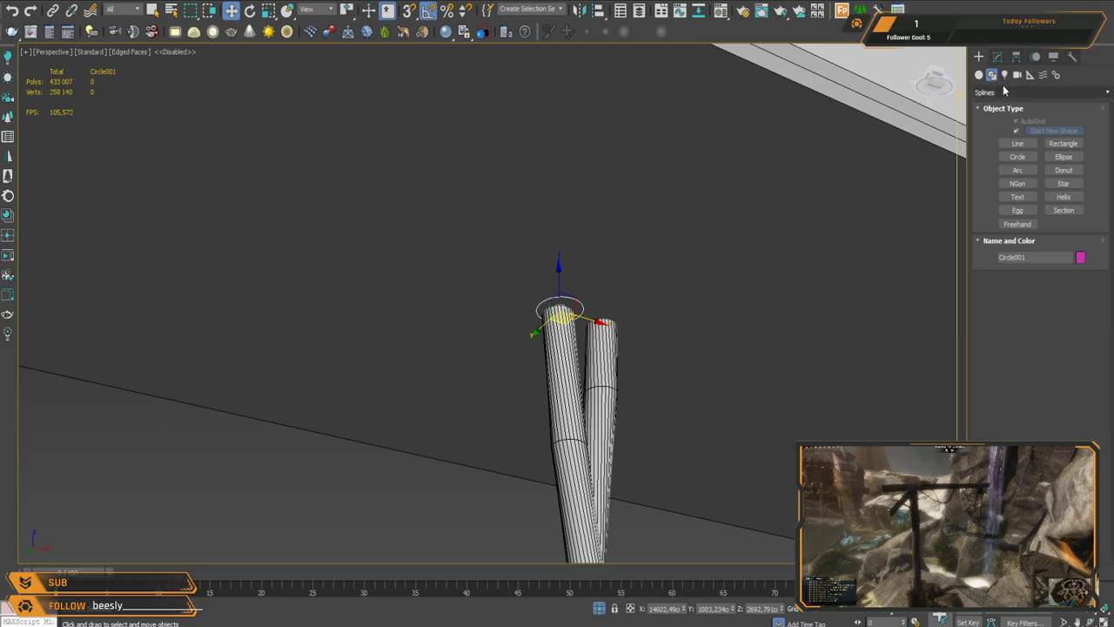
# Step: Add a Sweep modifier with a 1.26 cm radius Cylinder section to the circle and centre the ring on the strand
pyautogui.click(997, 57)
pyautogui.click(1078, 172)
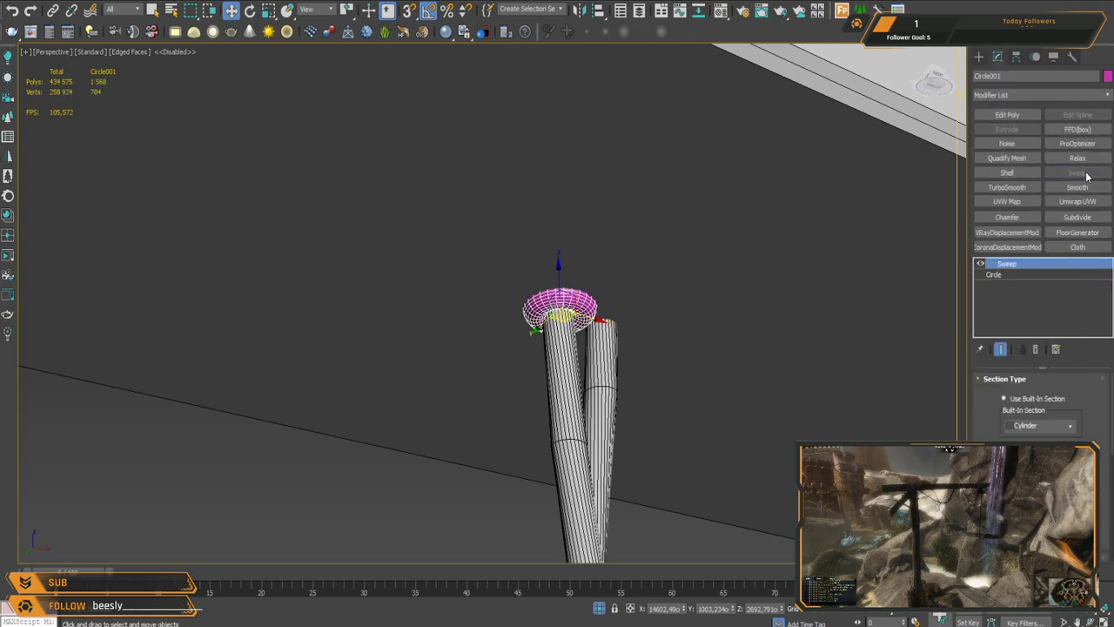
pyautogui.scroll(-5, 1082, 434)
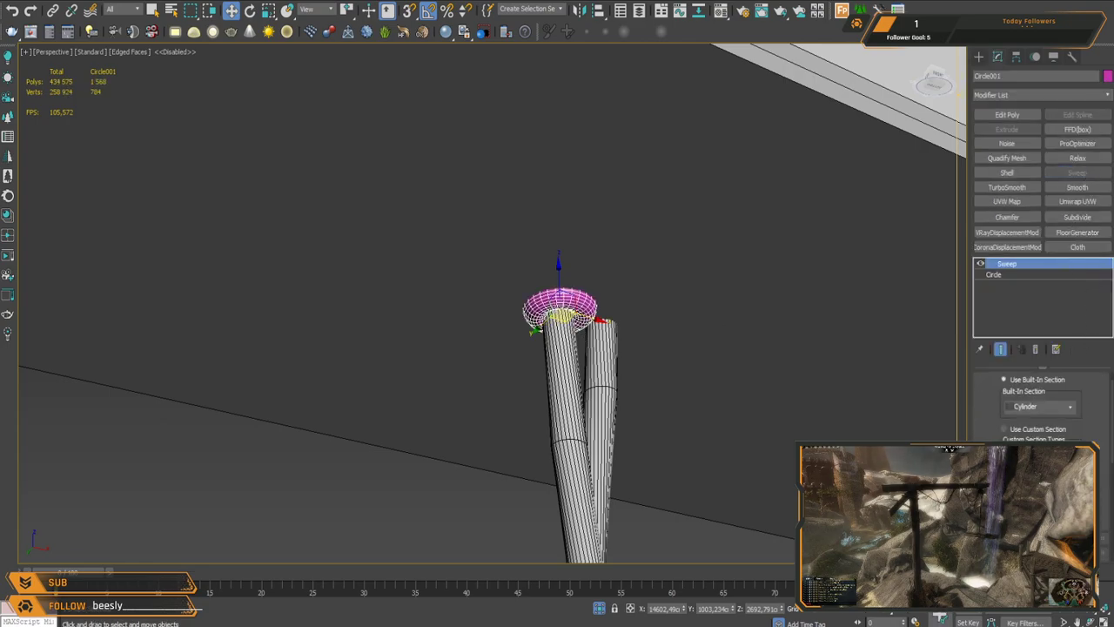
pyautogui.moveTo(1075, 399); pyautogui.dragTo(1068, 433)
pyautogui.keyDown('alt'); pyautogui.moveTo(583, 365); pyautogui.dragTo(621, 316, button='middle'); pyautogui.keyUp('alt')
pyautogui.scroll(2, 565, 320)
pyautogui.moveTo(555, 320)
pyautogui.mouseDown()
pyautogui.moveTo(548, 333)
pyautogui.moveTo(563, 300)
pyautogui.mouseUp()
pyautogui.press('r')
pyautogui.press('w')
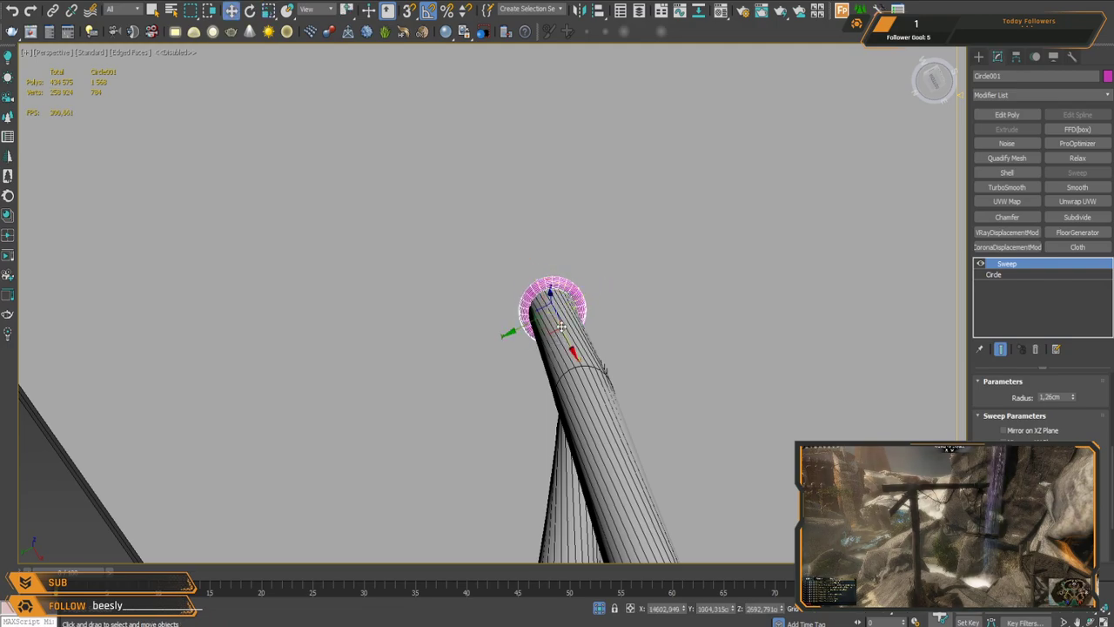
# Step: Copy the swept ring to the second rope strand and align it around that strand's upper end
pyautogui.keyDown('alt'); pyautogui.moveTo(621, 348); pyautogui.dragTo(565, 376, button='middle'); pyautogui.keyUp('alt')
pyautogui.keyDown('shift'); pyautogui.moveTo(564, 313); pyautogui.dragTo(643, 301); pyautogui.keyUp('shift')
pyautogui.moveTo(567, 367)
pyautogui.keyDown('alt'); pyautogui.mouseDown(button='middle')
pyautogui.moveTo(557, 341)
pyautogui.moveTo(676, 304)
pyautogui.mouseUp(button='middle'); pyautogui.keyUp('alt')
pyautogui.moveTo(669, 287); pyautogui.dragTo(662, 290)
pyautogui.keyDown('alt'); pyautogui.moveTo(661, 293); pyautogui.dragTo(743, 338, button='middle'); pyautogui.keyUp('alt')
pyautogui.scroll(-4, 723, 449)
pyautogui.click(743, 338)
pyautogui.moveTo(662, 383); pyautogui.dragTo(707, 291, button='middle')
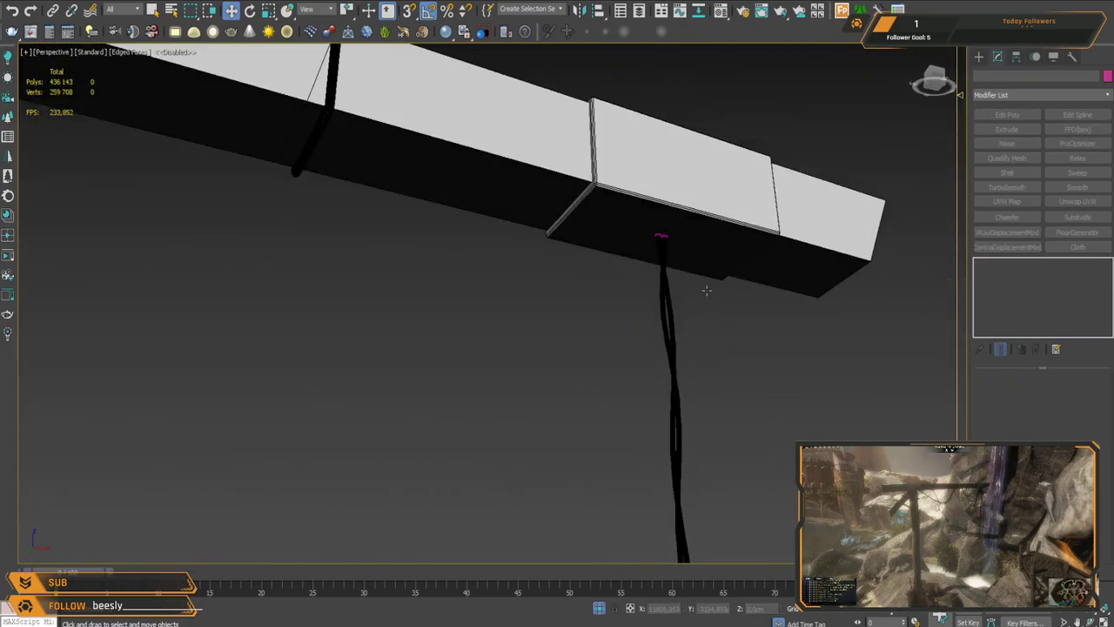
# Step: Turn off edged faces, select both rings and move them down slightly along the rope strands
pyautogui.press('F4')
pyautogui.scroll(-4, 668, 271)
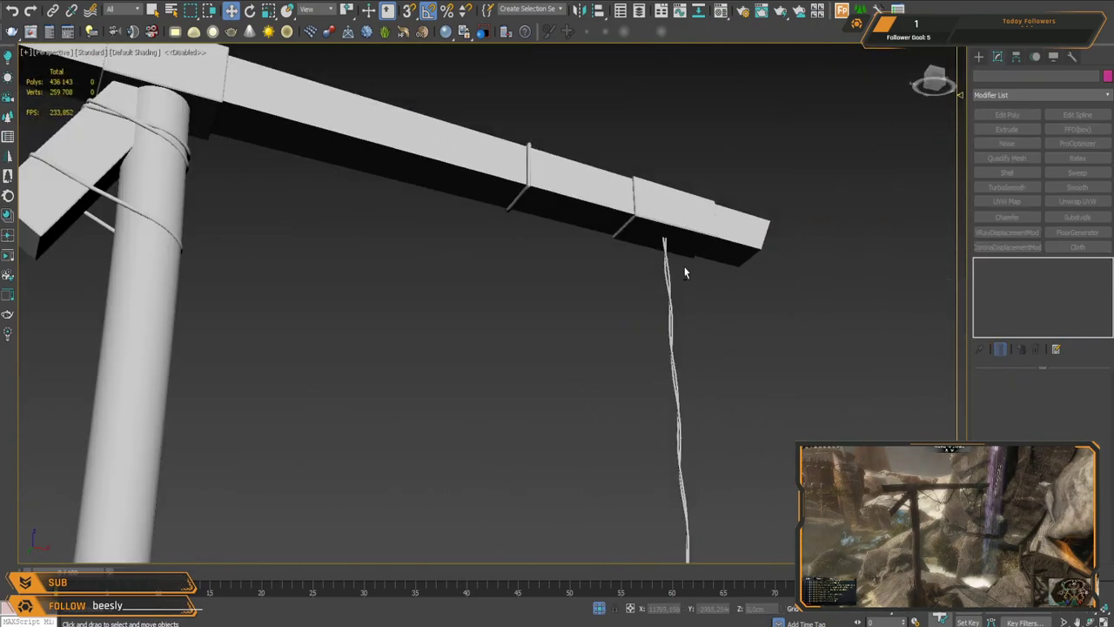
pyautogui.scroll(-4, 685, 275)
pyautogui.scroll(5, 685, 230)
pyautogui.scroll(8, 667, 263)
pyautogui.scroll(4, 594, 256)
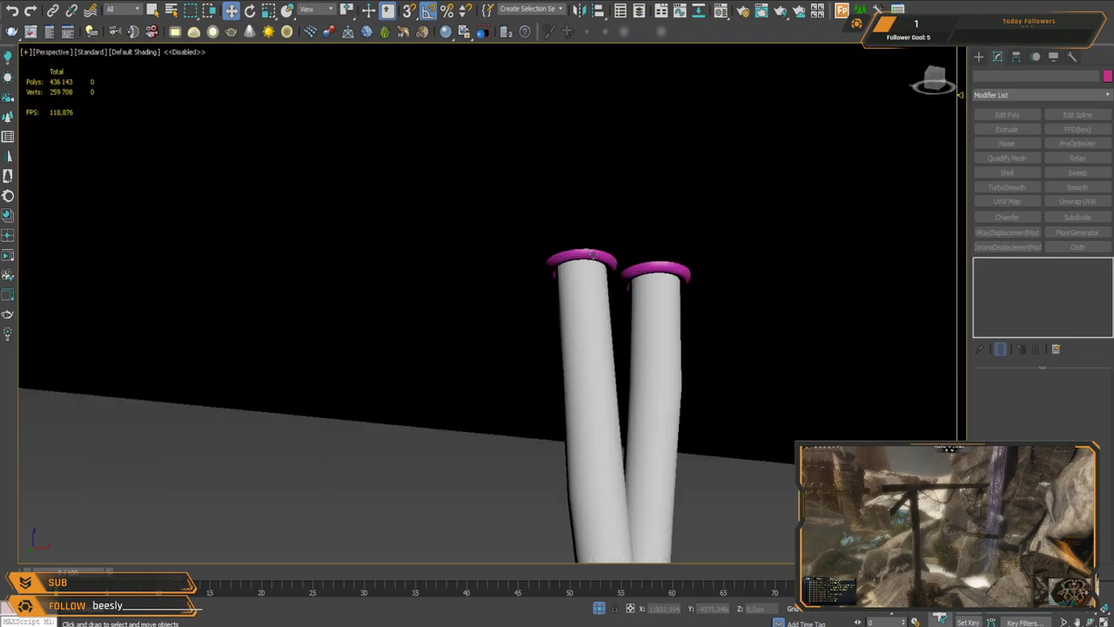
pyautogui.click(592, 254)
pyautogui.keyDown('ctrl'); pyautogui.click(653, 270); pyautogui.keyUp('ctrl')
pyautogui.press('F3')
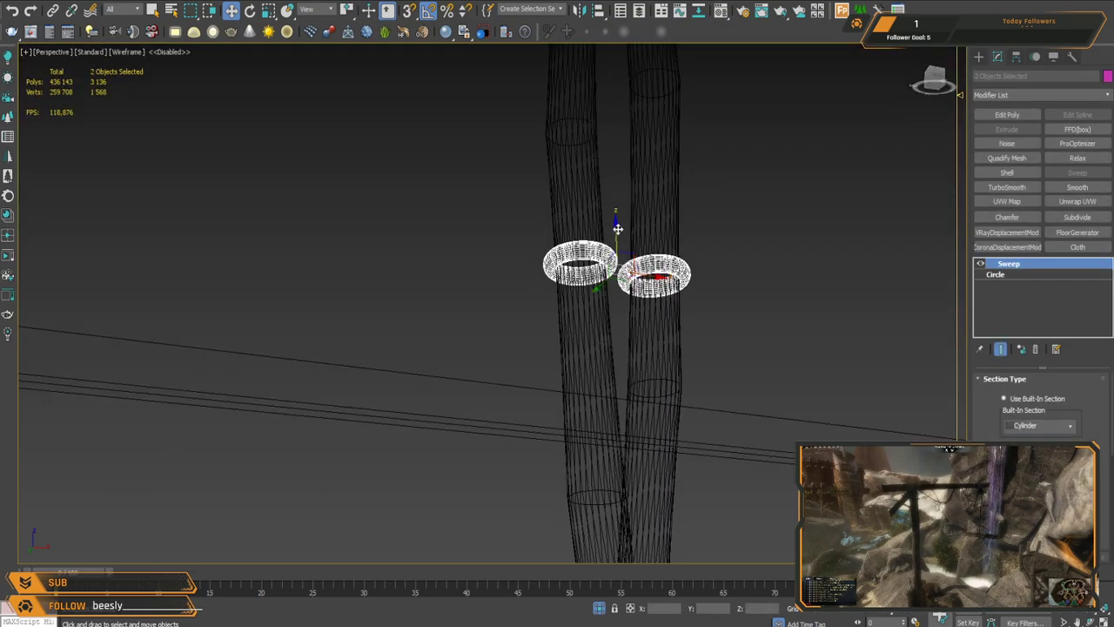
pyautogui.press('F3')
pyautogui.moveTo(617, 230); pyautogui.dragTo(617, 291)
# Step: Switch to Flat Color shading with edged faces and draw an AutoGrid box about 11.2 × 23.8 × 1.65 cm on the block's underside
pyautogui.click(978, 55)
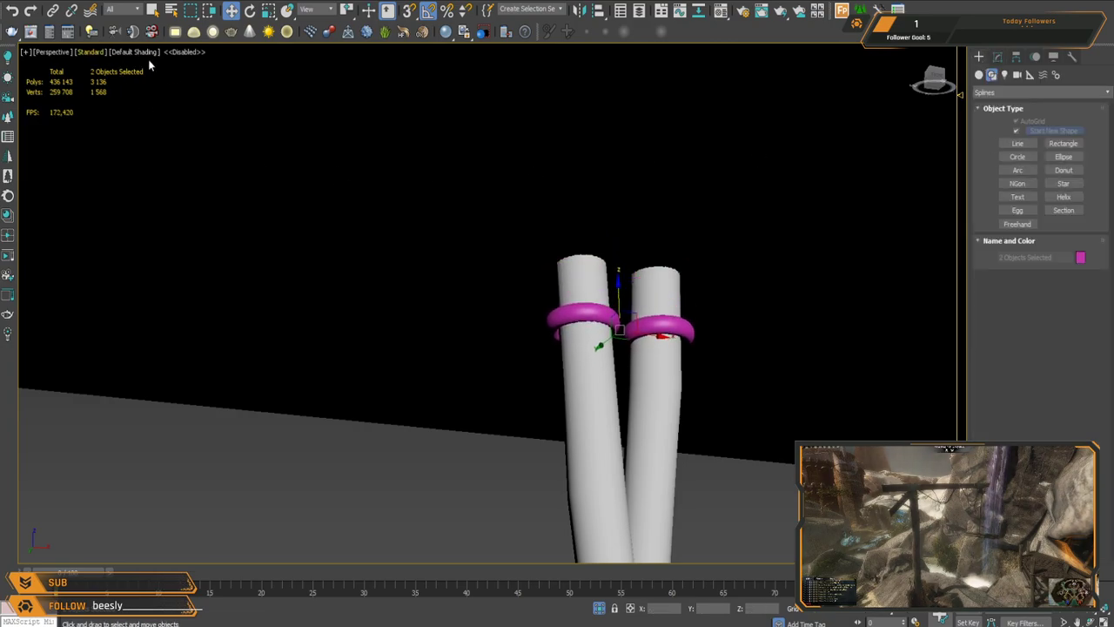
pyautogui.click(181, 122)
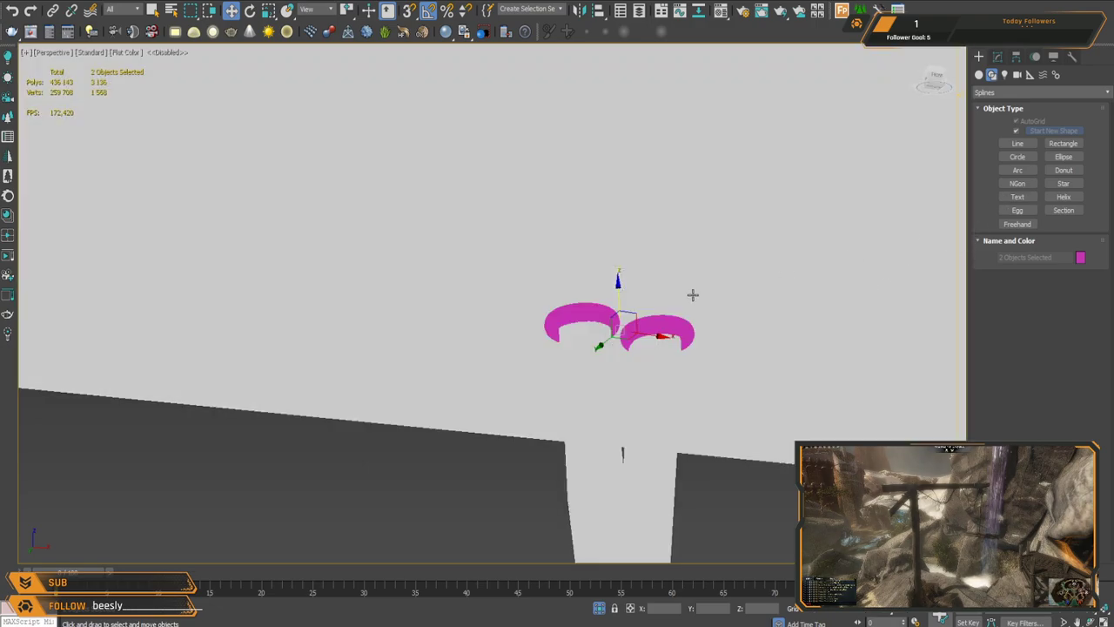
pyautogui.press('F4')
pyautogui.scroll(-4, 605, 270)
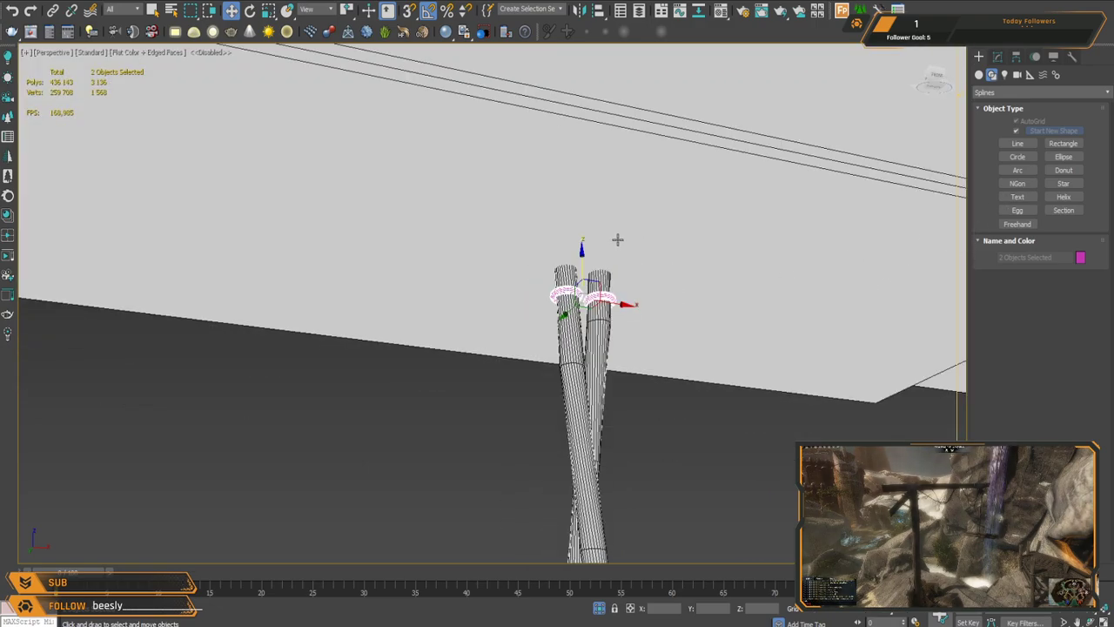
pyautogui.scroll(2, 617, 239)
pyautogui.click(979, 75)
pyautogui.click(1018, 134)
pyautogui.moveTo(537, 194)
pyautogui.mouseDown()
pyautogui.moveTo(615, 212)
pyautogui.moveTo(692, 272)
pyautogui.mouseUp()
pyautogui.click(679, 289)
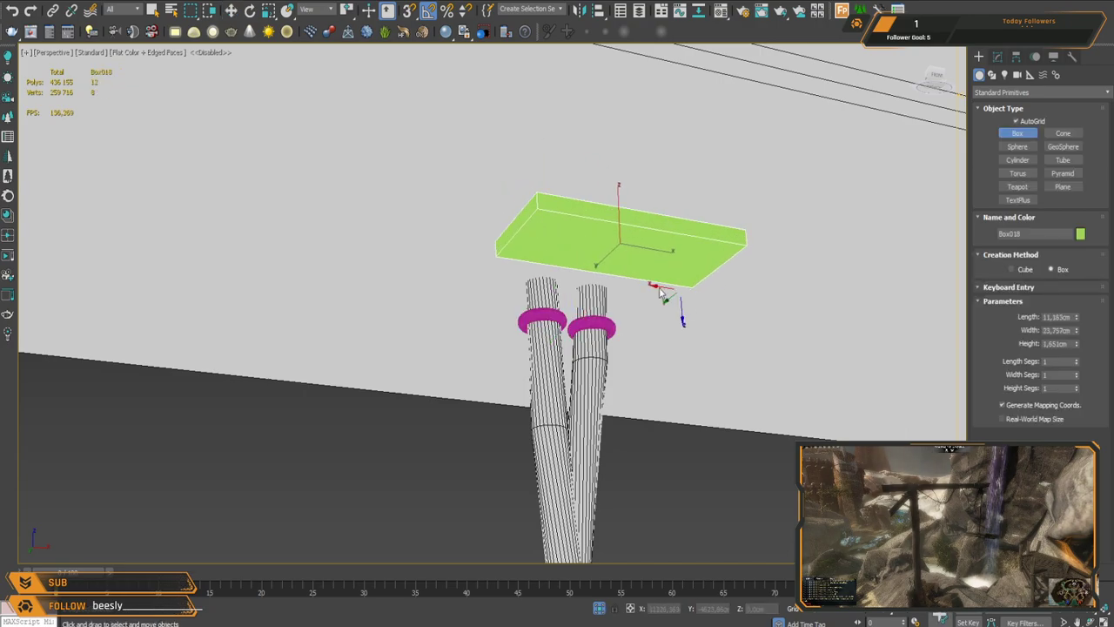
# Step: Move the thin plate over the tops of both rope strands, lower it slightly and scale it
pyautogui.press('w')
pyautogui.keyDown('alt'); pyautogui.moveTo(636, 316); pyautogui.dragTo(715, 276, button='middle'); pyautogui.keyUp('alt')
pyautogui.moveTo(582, 249); pyautogui.dragTo(465, 256)
pyautogui.keyDown('alt'); pyautogui.moveTo(558, 264); pyautogui.dragTo(515, 284, button='middle'); pyautogui.keyUp('alt')
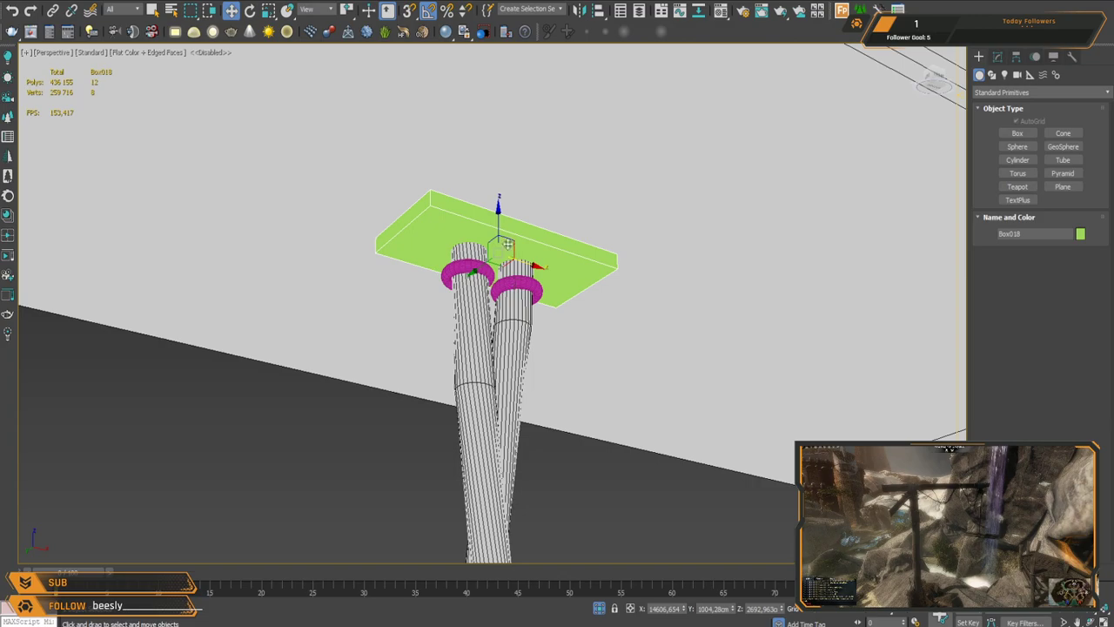
pyautogui.moveTo(507, 244); pyautogui.dragTo(504, 261)
pyautogui.press('r')
pyautogui.moveTo(498, 311); pyautogui.dragTo(492, 235)
pyautogui.press('w')
# Step: Turn off edged faces and restore Default Shading to check the plate, rings and ropes beneath the crossbeam
pyautogui.click(462, 270)
pyautogui.keyDown('ctrl'); pyautogui.click(523, 284); pyautogui.keyUp('ctrl')
pyautogui.keyDown('alt'); pyautogui.moveTo(612, 280); pyautogui.dragTo(555, 283, button='middle'); pyautogui.keyUp('alt')
pyautogui.scroll(-10, 562, 292)
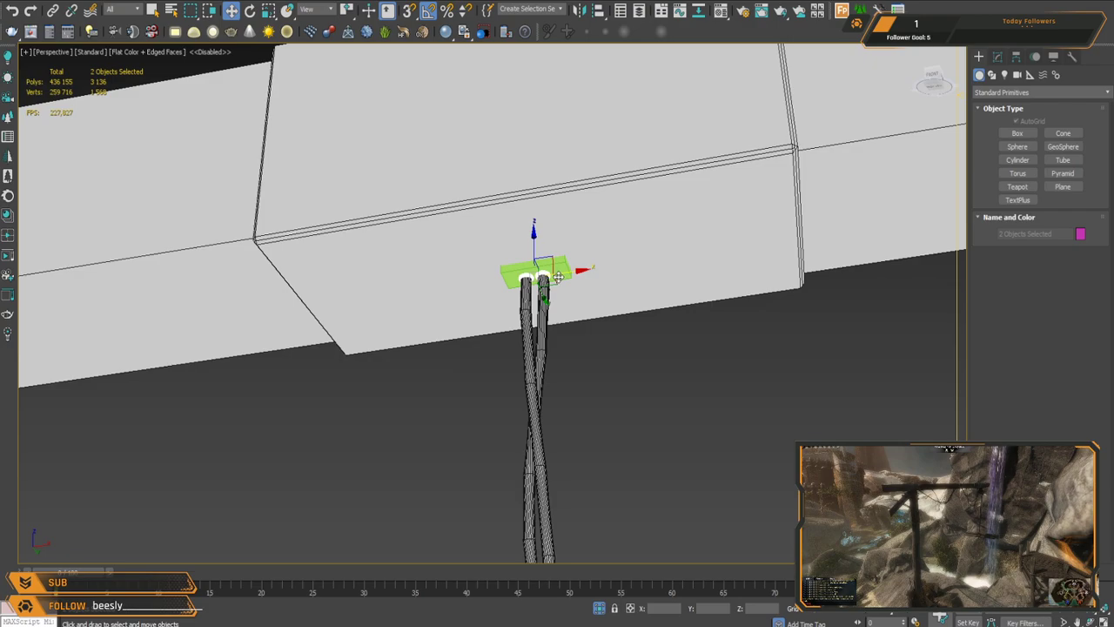
pyautogui.click(646, 397)
pyautogui.moveTo(572, 352)
pyautogui.keyDown('alt'); pyautogui.mouseDown(button='middle')
pyautogui.moveTo(646, 398)
pyautogui.moveTo(556, 395)
pyautogui.mouseUp(button='middle'); pyautogui.keyUp('alt')
pyautogui.moveTo(556, 396); pyautogui.dragTo(600, 231, button='middle')
pyautogui.press('F4')
pyautogui.keyDown('alt'); pyautogui.moveTo(601, 231); pyautogui.dragTo(492, 207, button='middle'); pyautogui.keyUp('alt')
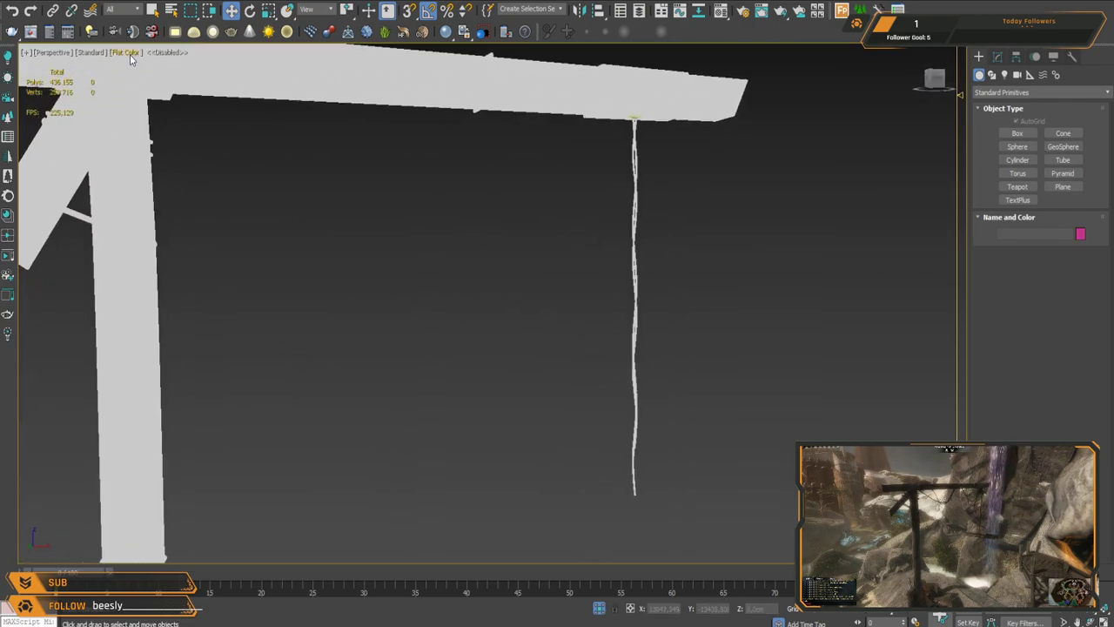
pyautogui.click(157, 67)
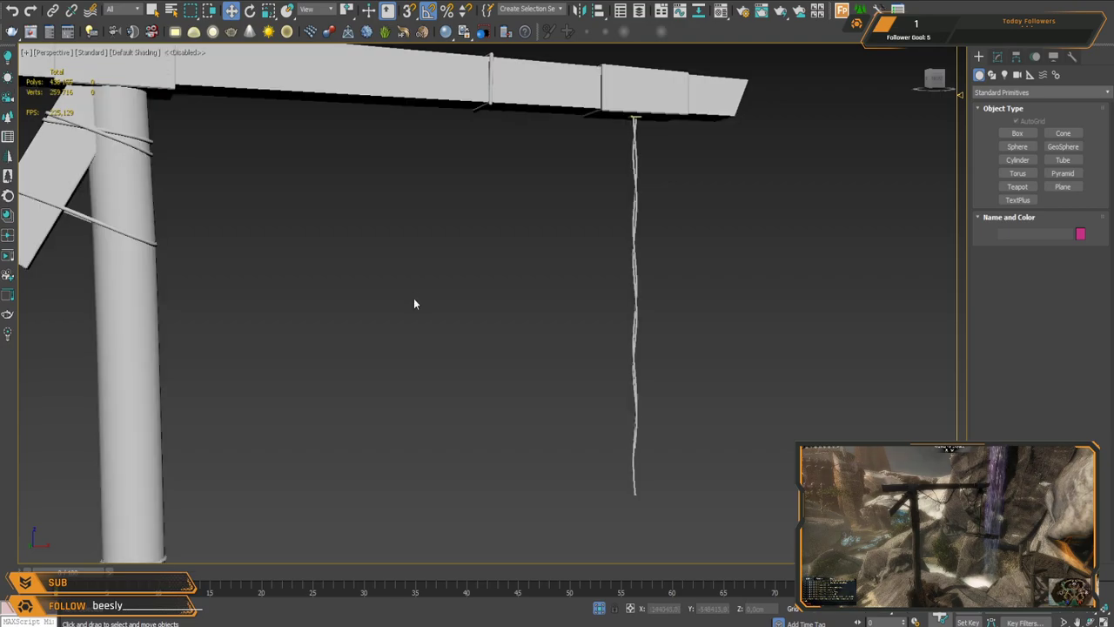
pyautogui.scroll(-2, 416, 296)
pyautogui.keyDown('alt'); pyautogui.moveTo(417, 296); pyautogui.dragTo(533, 318, button='middle'); pyautogui.keyUp('alt')
pyautogui.scroll(-5, 528, 306)
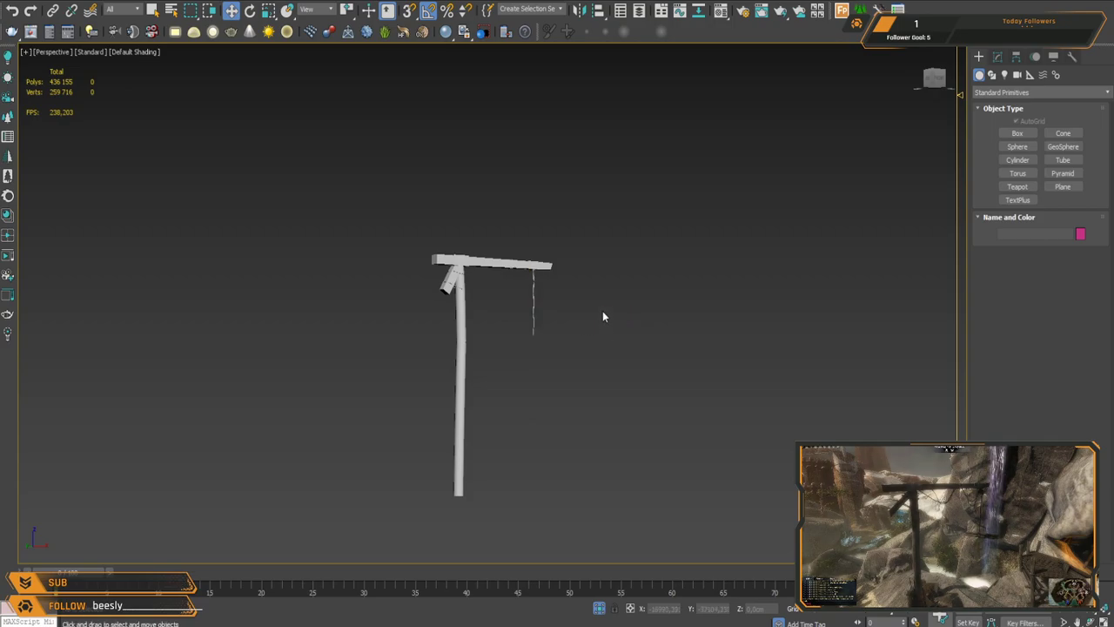
# Step: Leave isolation to show the mountain terrain and review the post and hanging ropes against it
pyautogui.hotkey('alt', 'q')
pyautogui.keyDown('alt'); pyautogui.moveTo(628, 338); pyautogui.dragTo(663, 219, button='middle'); pyautogui.keyUp('alt')
pyautogui.click(549, 146)
pyautogui.keyDown('alt'); pyautogui.moveTo(548, 146); pyautogui.dragTo(628, 268, button='middle'); pyautogui.keyUp('alt')
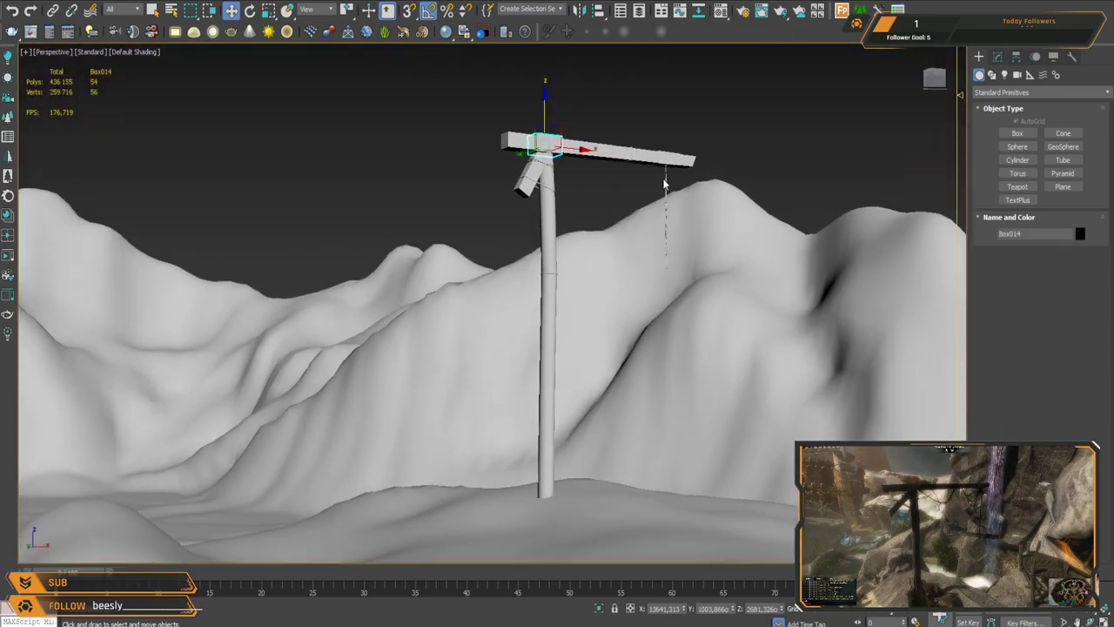
pyautogui.scroll(3, 664, 182)
pyautogui.moveTo(666, 223); pyautogui.dragTo(634, 254, button='middle')
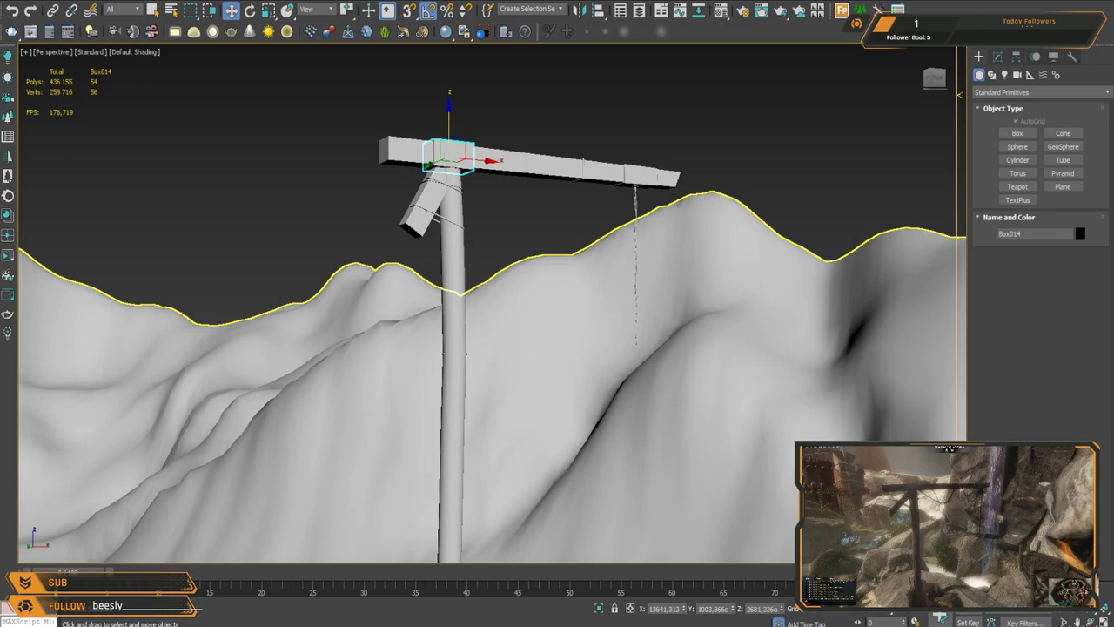
pyautogui.moveTo(563, 315); pyautogui.dragTo(563, 334, button='middle')
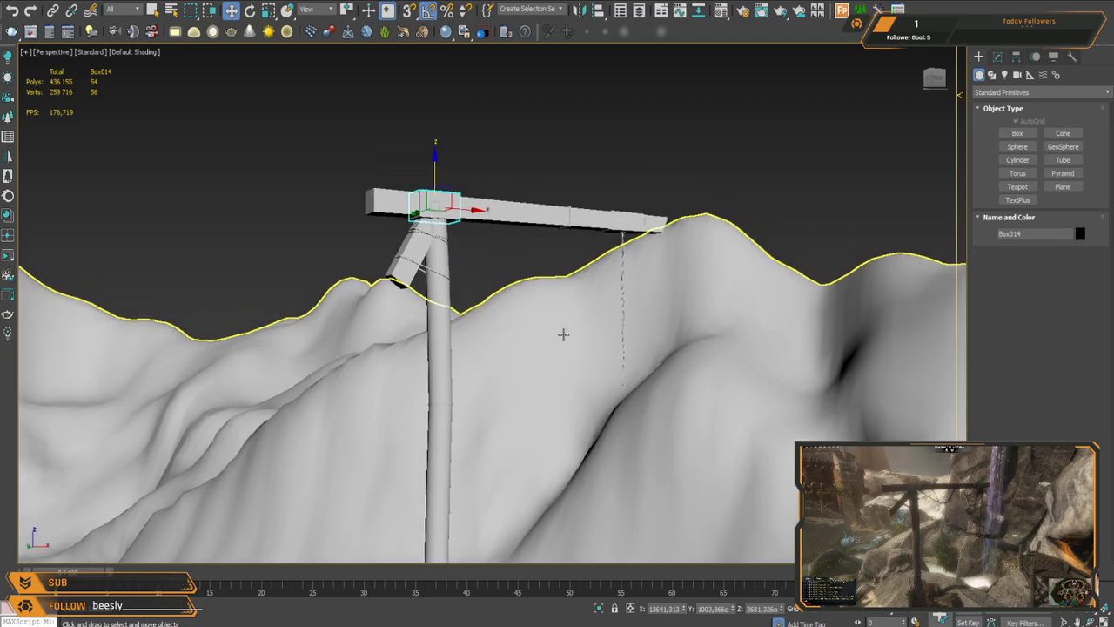
pyautogui.keyDown('alt'); pyautogui.moveTo(627, 257); pyautogui.dragTo(616, 315, button='middle'); pyautogui.keyUp('alt')
# Step: Isolate the post assembly, including the crossbeam, brace and ropes, in the top wireframe view
pyautogui.press('t')
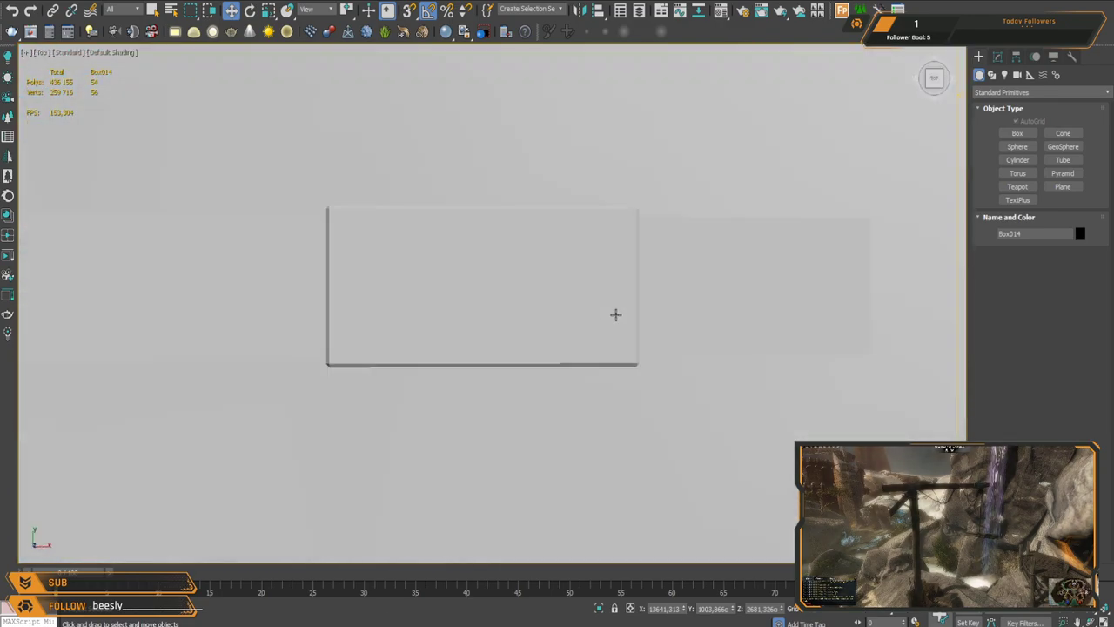
pyautogui.scroll(-5, 616, 315)
pyautogui.press('F3')
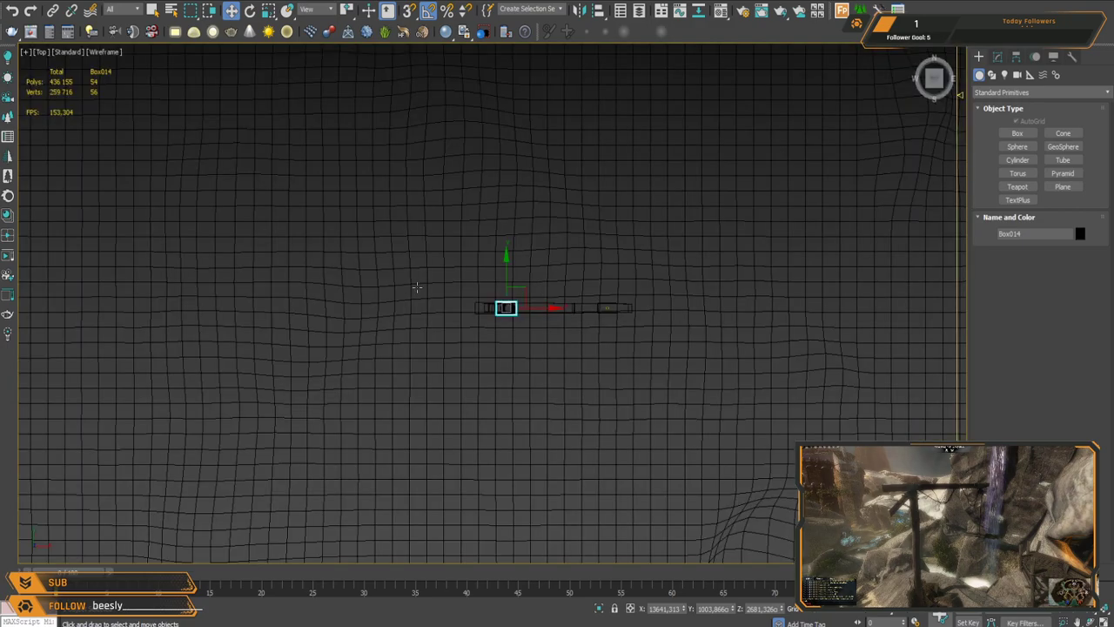
pyautogui.moveTo(439, 275)
pyautogui.mouseDown()
pyautogui.moveTo(687, 308)
pyautogui.moveTo(683, 320)
pyautogui.mouseUp()
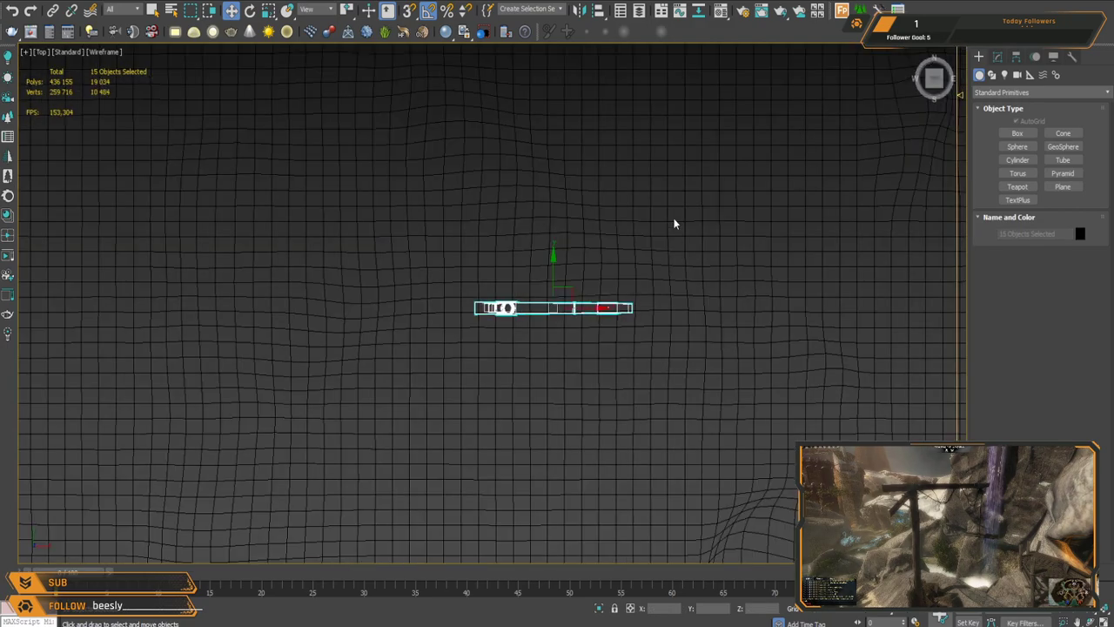
pyautogui.press('z')
pyautogui.click(853, 287)
# Step: Draw a straight horizontal line alongside the crossbeam in the top view and place a parallel copy right next to it
pyautogui.click(992, 76)
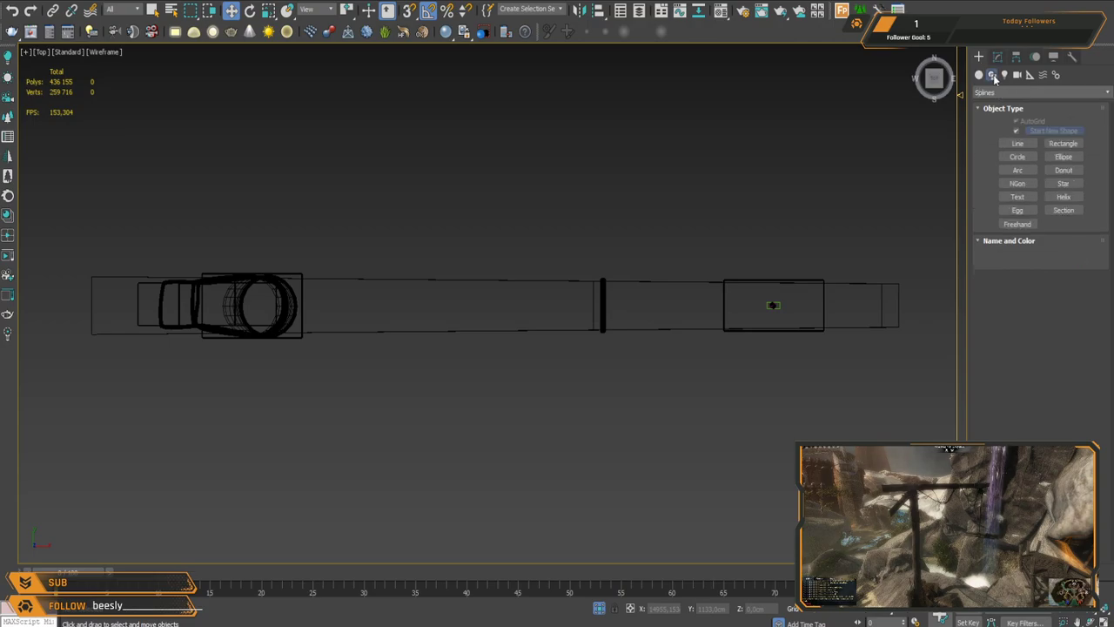
pyautogui.click(1017, 146)
pyautogui.moveTo(542, 299); pyautogui.dragTo(488, 276, button='middle')
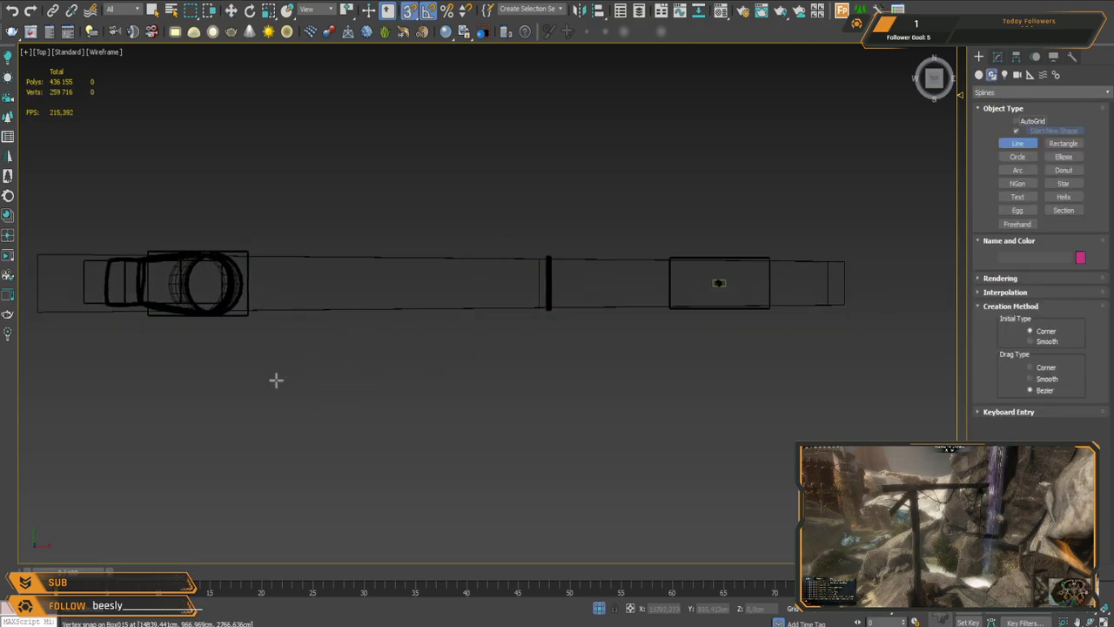
pyautogui.click(248, 356)
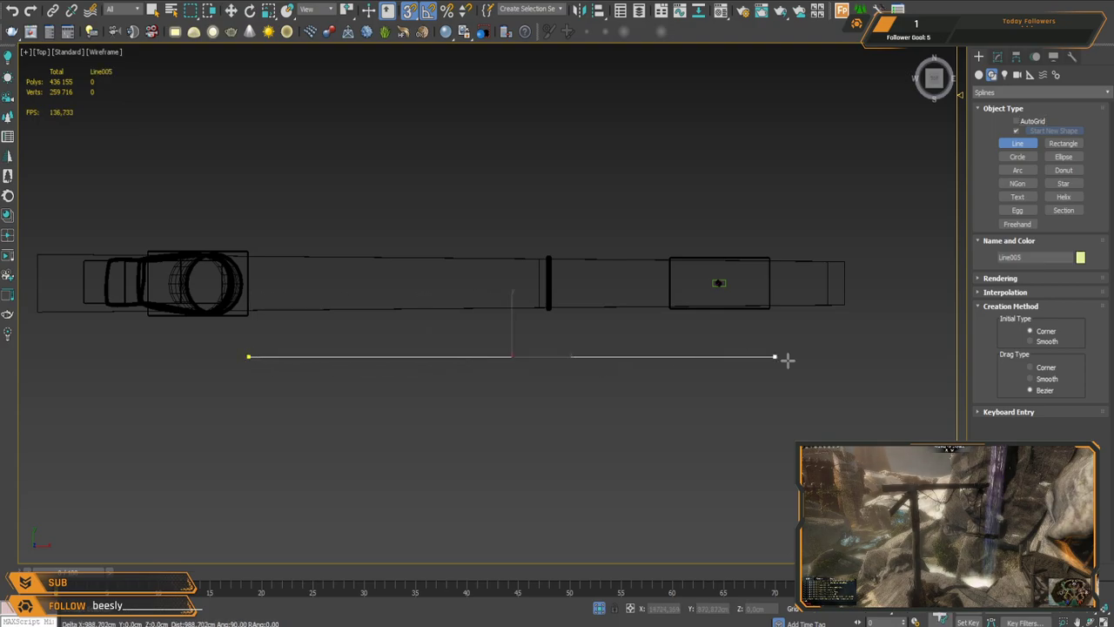
pyautogui.click(836, 357)
pyautogui.rightClick(823, 435)
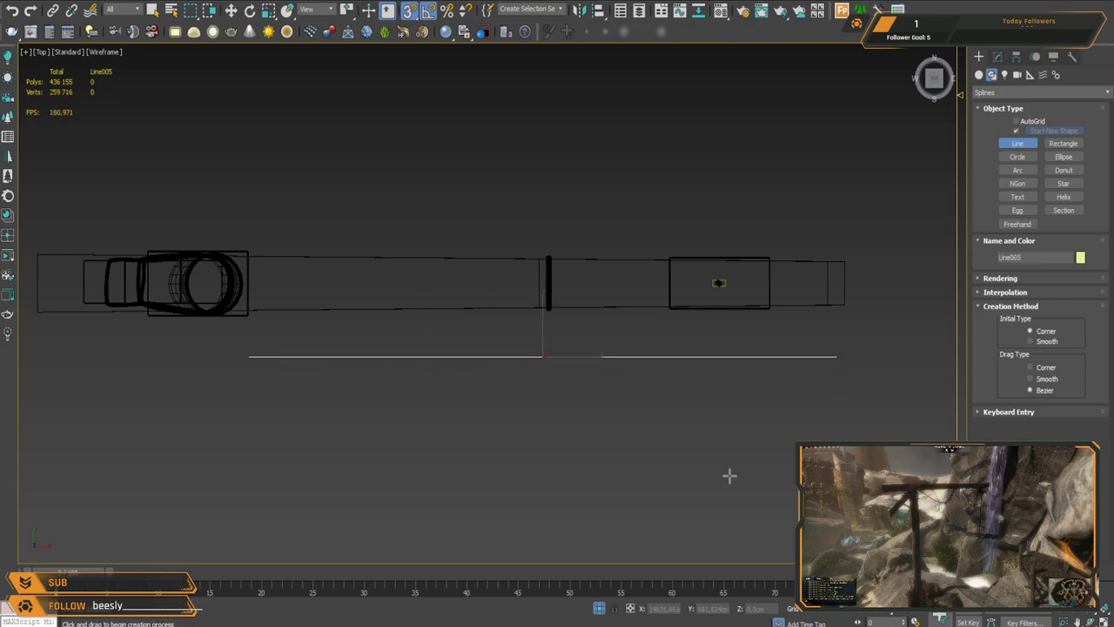
pyautogui.press('w')
pyautogui.press('s')
pyautogui.keyDown('shift'); pyautogui.moveTo(544, 322); pyautogui.dragTo(543, 329); pyautogui.keyUp('shift')
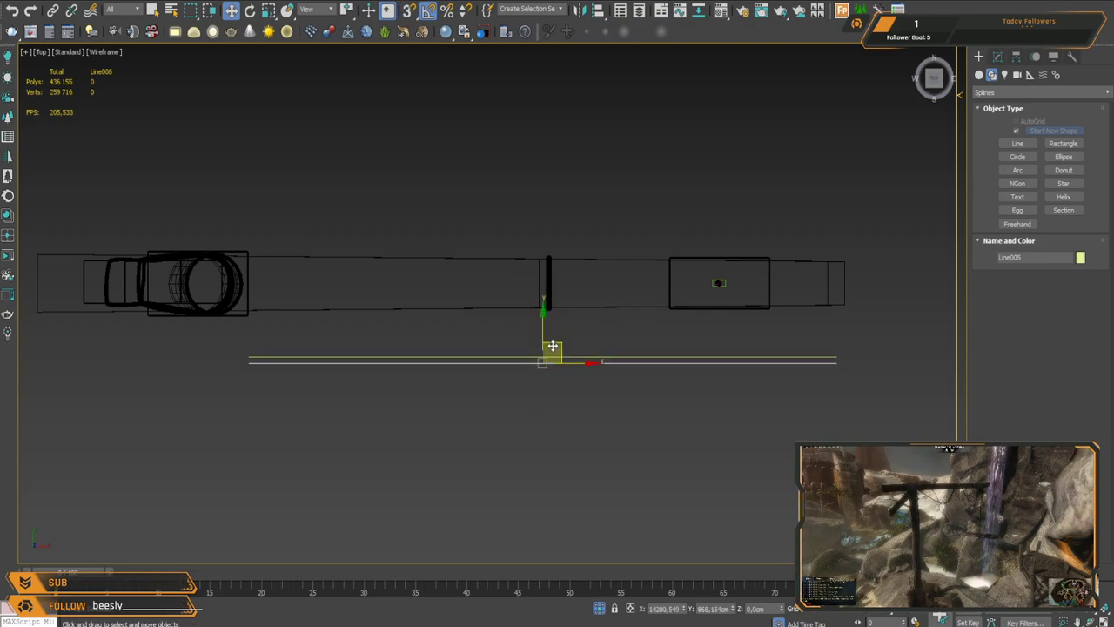
# Step: Select both parallel lines and apply a Sweep with the built-in Cylinder section to turn them into thin rods
pyautogui.press('p')
pyautogui.keyDown('alt'); pyautogui.moveTo(576, 394); pyautogui.dragTo(606, 288, button='middle'); pyautogui.keyUp('alt')
pyautogui.moveTo(498, 327); pyautogui.dragTo(552, 407)
pyautogui.moveTo(550, 321); pyautogui.dragTo(570, 475, button='middle')
pyautogui.moveTo(550, 428); pyautogui.dragTo(561, 276)
pyautogui.press('F3')
pyautogui.scroll(5, 557, 295)
pyautogui.click(641, 383)
pyautogui.hotkey('ctrl', 'z')
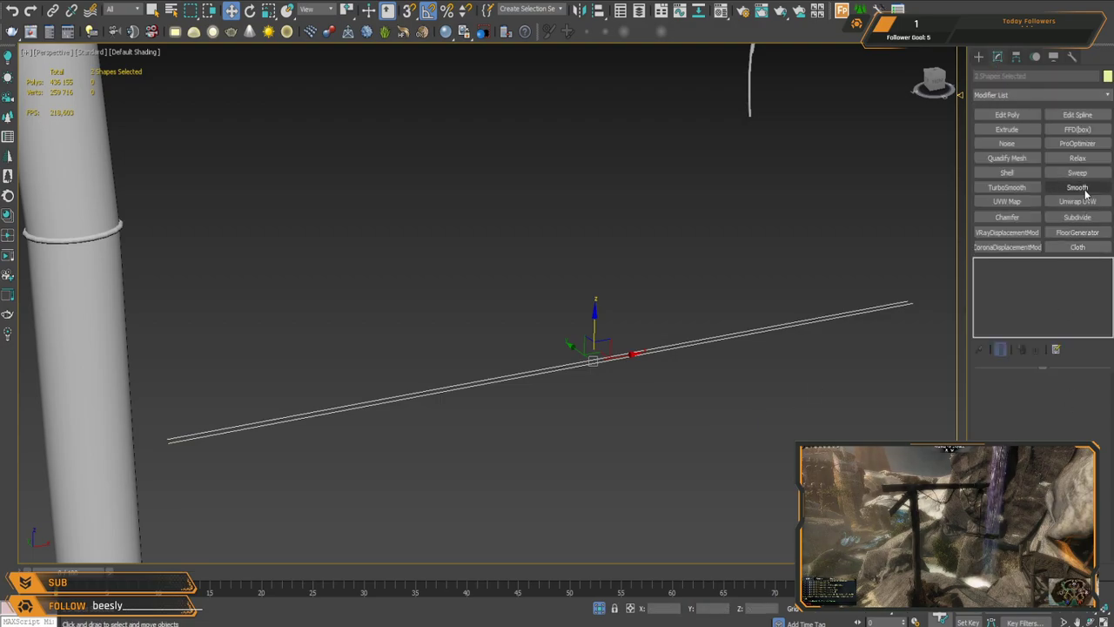
pyautogui.click(1078, 173)
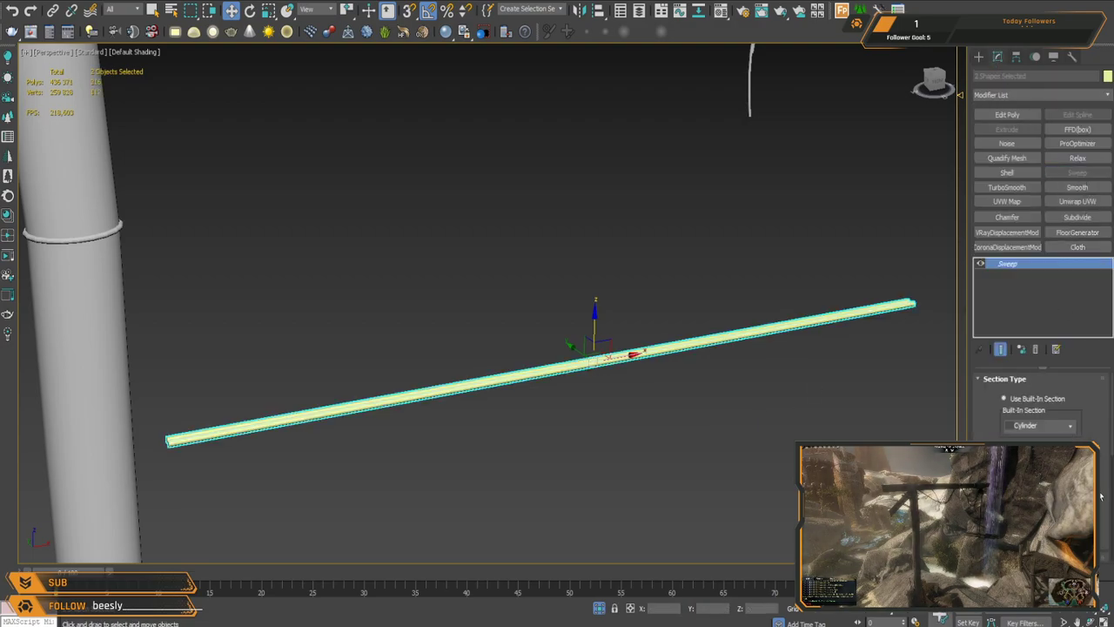
pyautogui.keyDown('alt'); pyautogui.moveTo(812, 383); pyautogui.dragTo(865, 369, button='middle'); pyautogui.keyUp('alt')
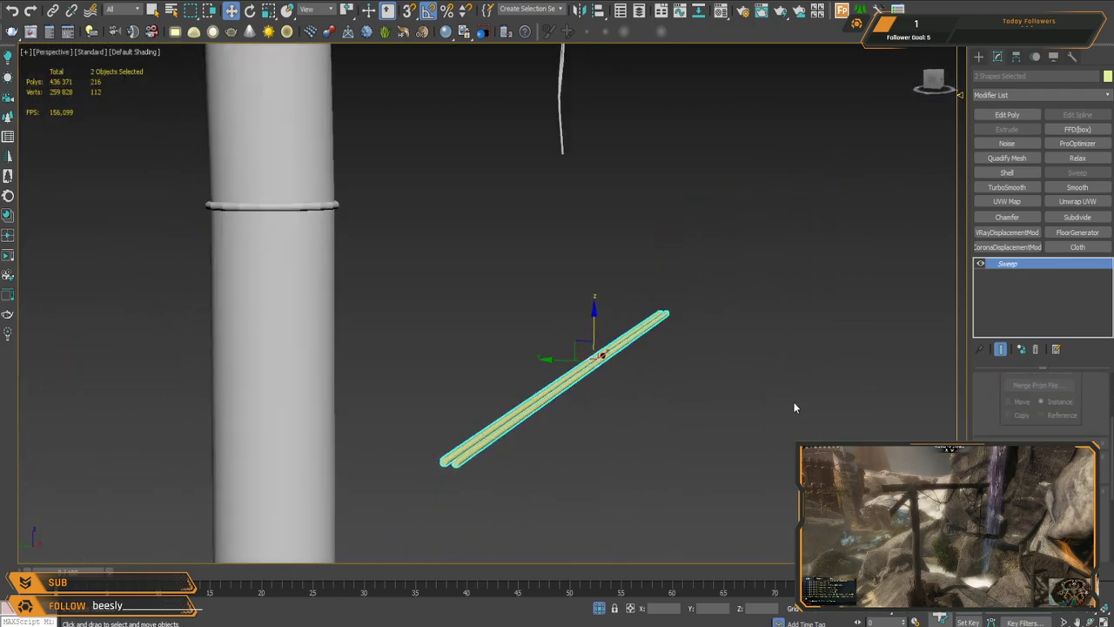
pyautogui.keyDown('alt'); pyautogui.moveTo(677, 417); pyautogui.dragTo(682, 417, button='middle'); pyautogui.keyUp('alt')
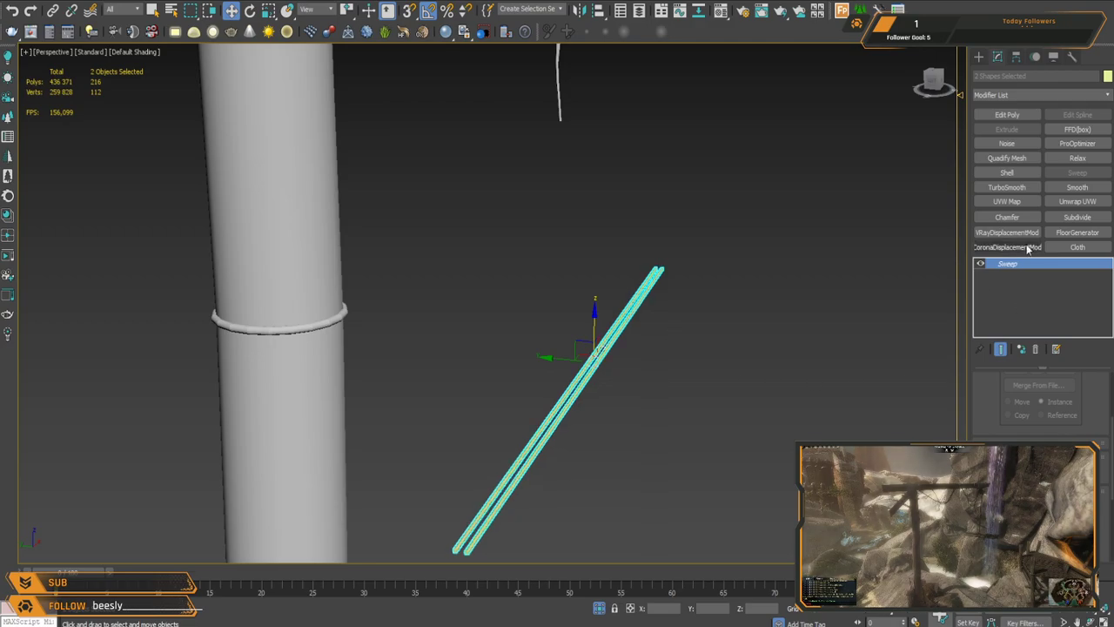
# Step: Add an Edit Poly modifier to both rods and connect their lengthwise edges with many evenly spaced segments
pyautogui.click(1007, 115)
pyautogui.keyDown('alt'); pyautogui.moveTo(694, 374); pyautogui.dragTo(719, 360, button='middle'); pyautogui.keyUp('alt')
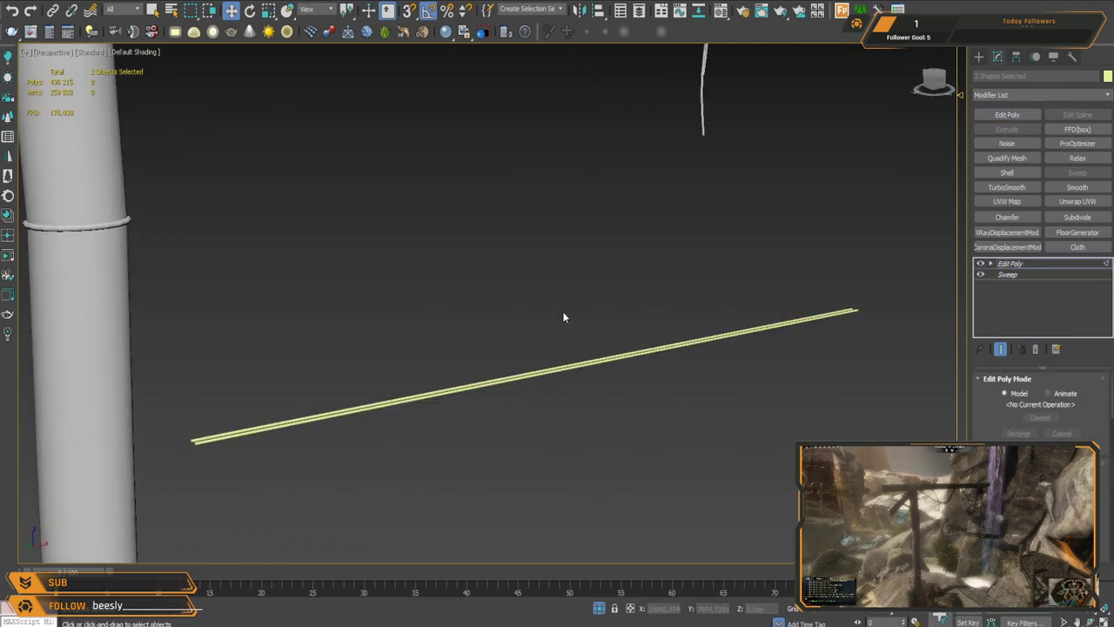
pyautogui.press('2')
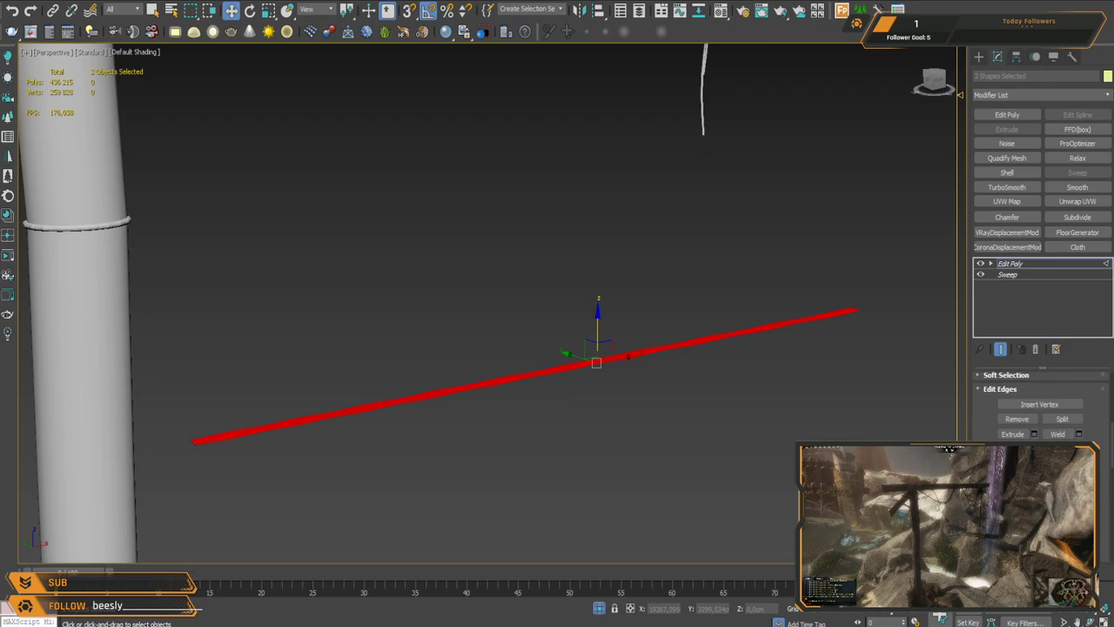
pyautogui.hotkey('ctrl', 'shift', 'e')
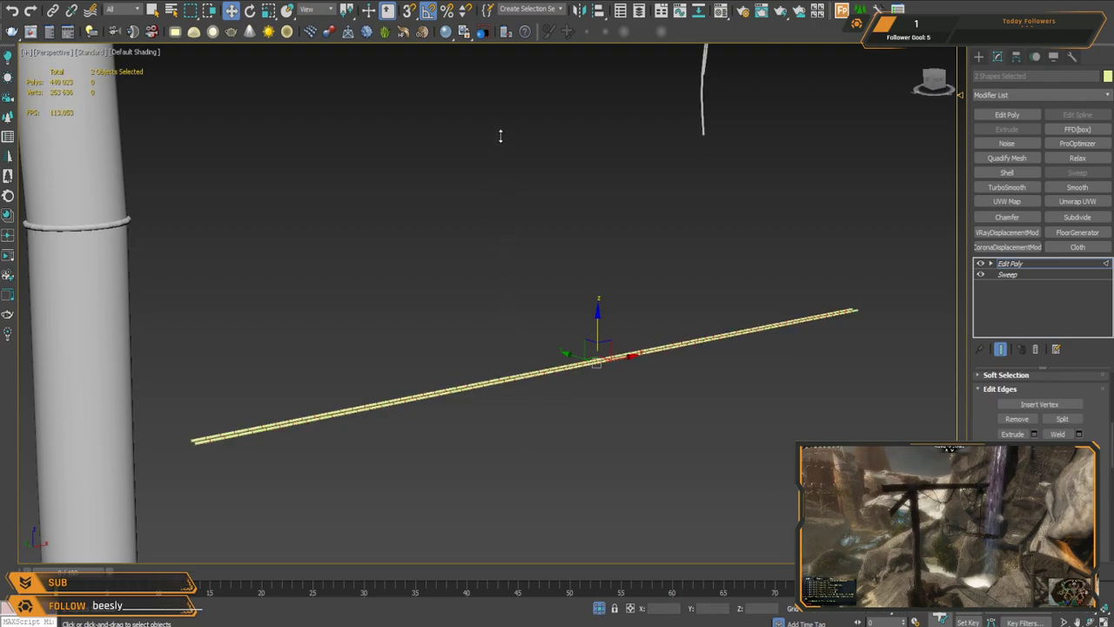
pyautogui.click(1027, 265)
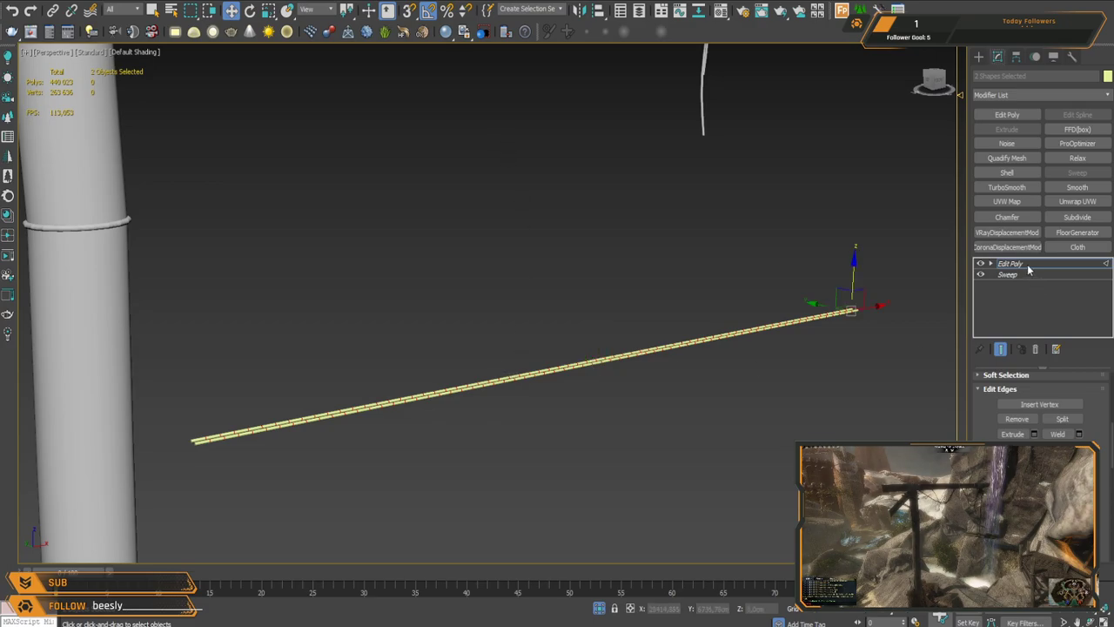
# Step: Apply a Twist modifier to the two segmented rods together
pyautogui.keyDown('alt'); pyautogui.moveTo(556, 328); pyautogui.dragTo(562, 338, button='middle'); pyautogui.keyUp('alt')
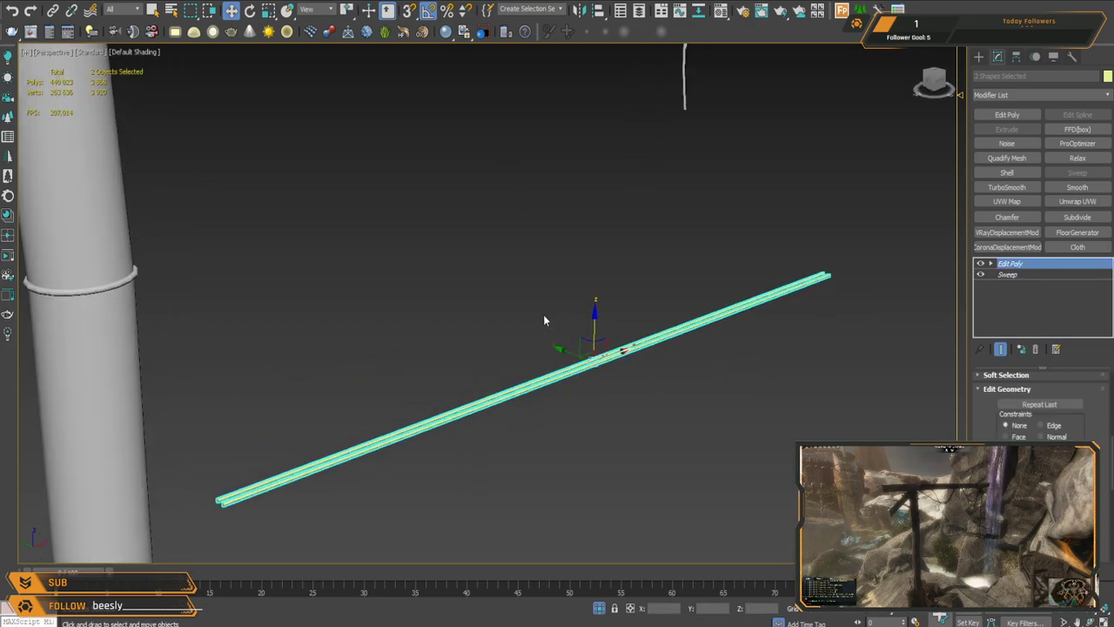
pyautogui.scroll(-5, 617, 323)
pyautogui.keyDown('alt'); pyautogui.moveTo(647, 331); pyautogui.dragTo(589, 374, button='middle'); pyautogui.keyUp('alt')
pyautogui.keyDown('alt'); pyautogui.moveTo(589, 463); pyautogui.dragTo(625, 390, button='middle'); pyautogui.keyUp('alt')
pyautogui.scroll(5, 590, 473)
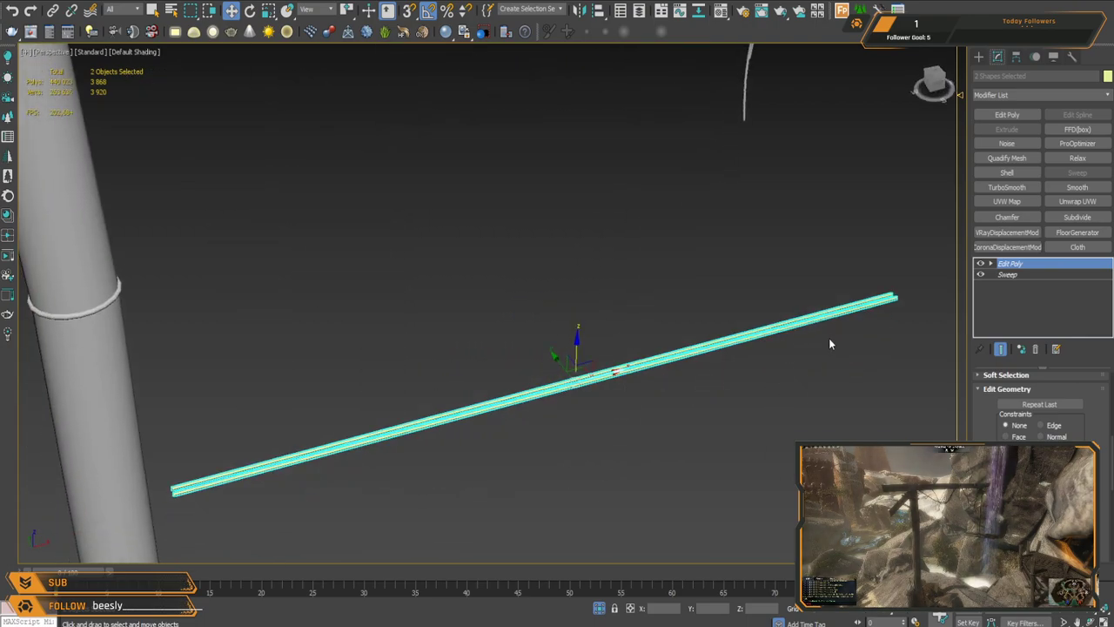
pyautogui.click(853, 430)
pyautogui.click(643, 369)
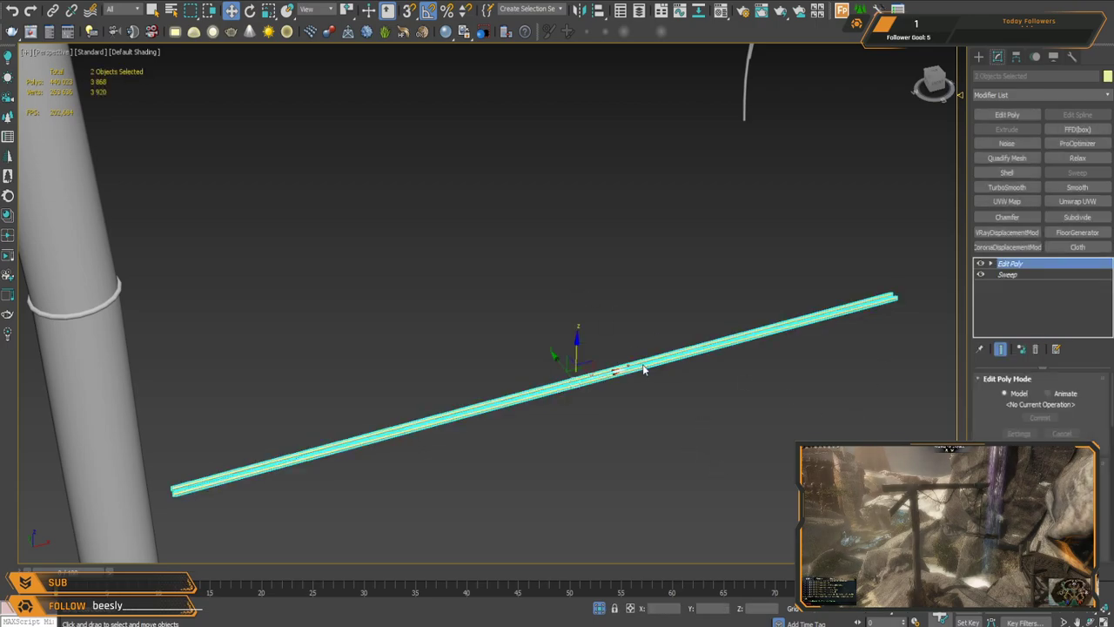
pyautogui.click(1107, 96)
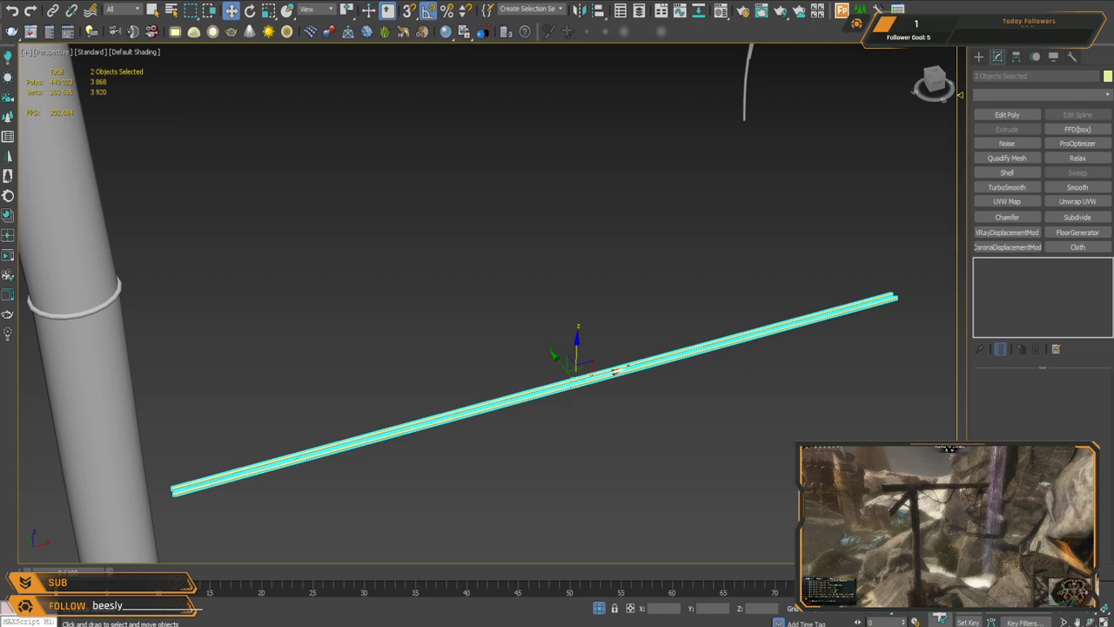
pyautogui.click(1003, 488)
pyautogui.keyDown('alt'); pyautogui.moveTo(697, 422); pyautogui.dragTo(756, 404, button='middle'); pyautogui.keyUp('alt')
pyautogui.scroll(3, 579, 380)
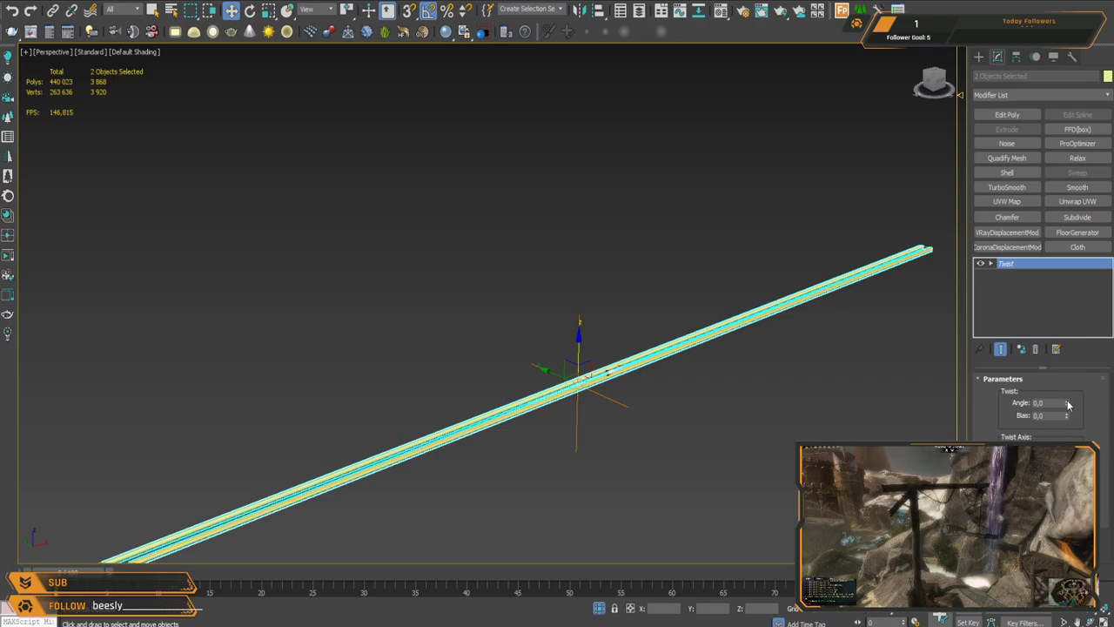
# Step: Set the Twist angle to 2128.5 so the two rods wind around each other as a rope
pyautogui.moveTo(1067, 405); pyautogui.dragTo(914, 144)
pyautogui.scroll(-5, 710, 339)
pyautogui.keyDown('alt'); pyautogui.moveTo(713, 325); pyautogui.dragTo(632, 413, button='middle'); pyautogui.keyUp('alt')
pyautogui.scroll(-3, 641, 376)
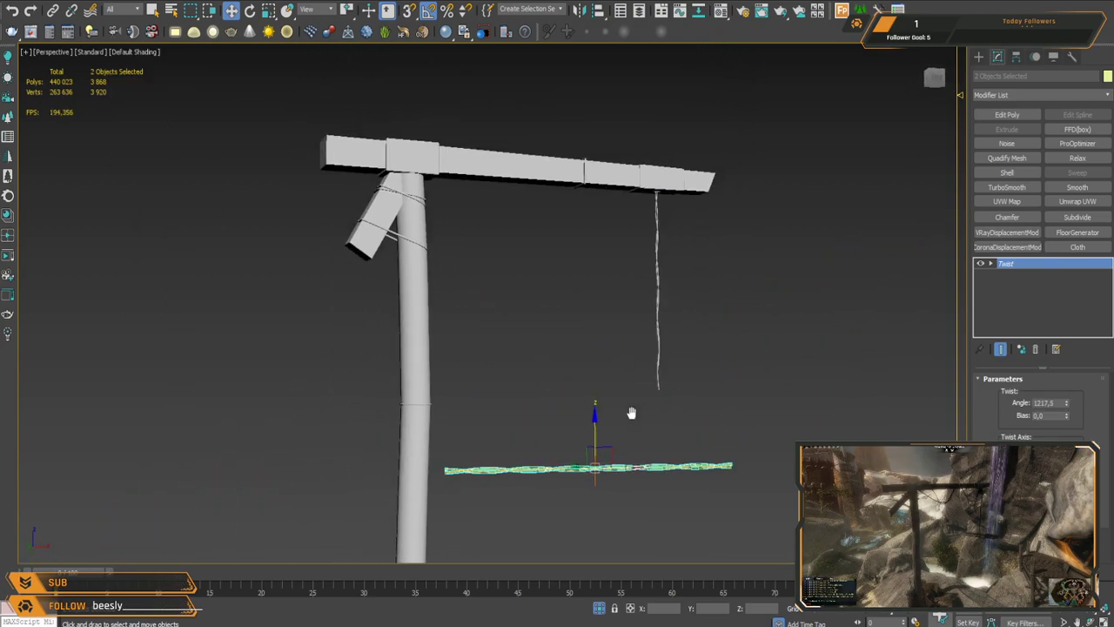
pyautogui.moveTo(1069, 404); pyautogui.dragTo(1069, 296)
pyautogui.scroll(6, 621, 472)
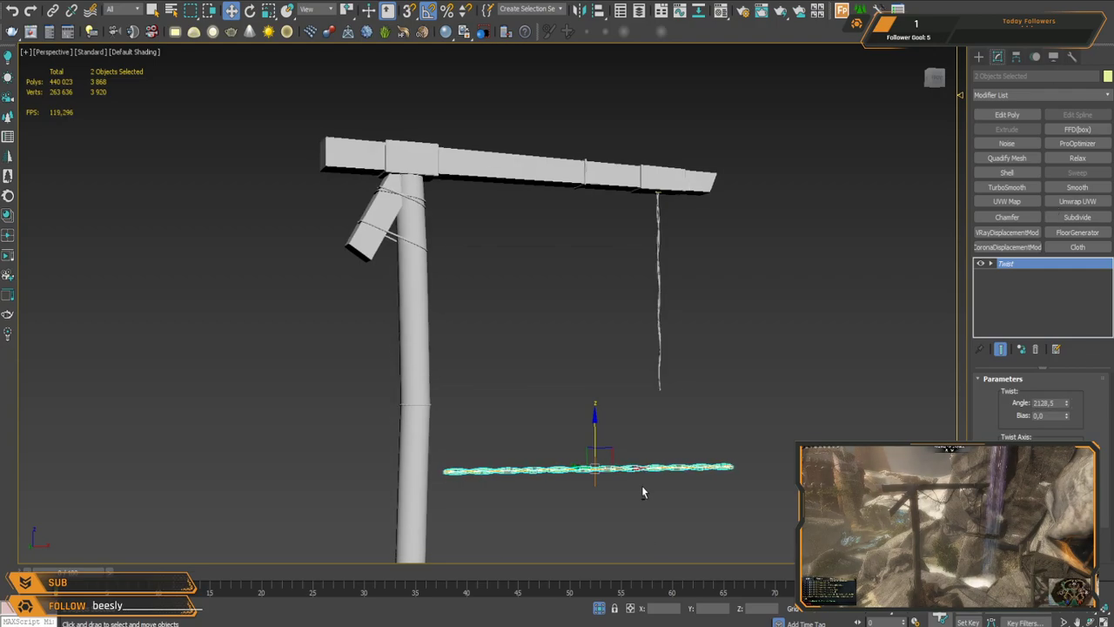
pyautogui.scroll(-3, 620, 460)
# Step: Raise the twisted rope to just under the crossbeam and centre it across the beam's width in the top view
pyautogui.scroll(-5, 619, 458)
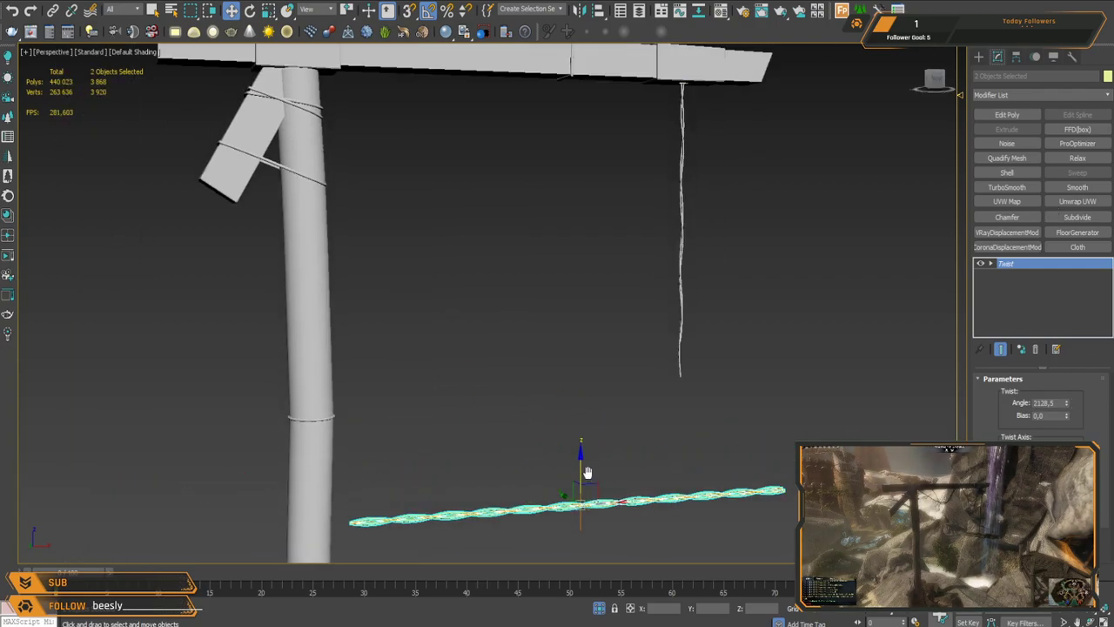
pyautogui.moveTo(583, 446); pyautogui.dragTo(583, 277)
pyautogui.scroll(3, 570, 294)
pyautogui.press('t')
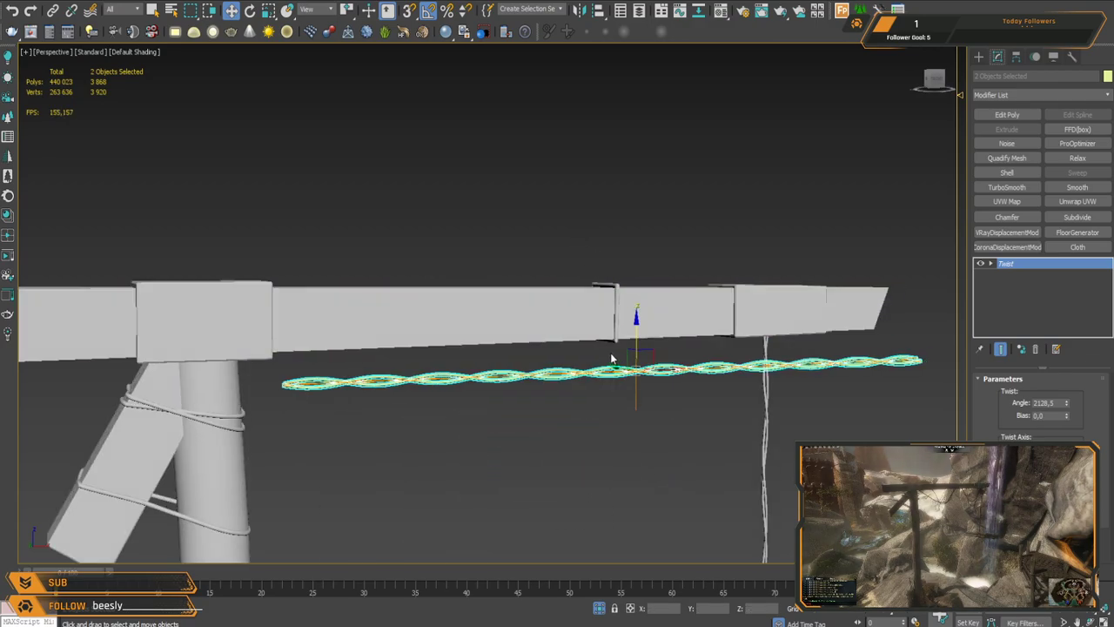
pyautogui.scroll(3, 572, 380)
pyautogui.scroll(3, 590, 350)
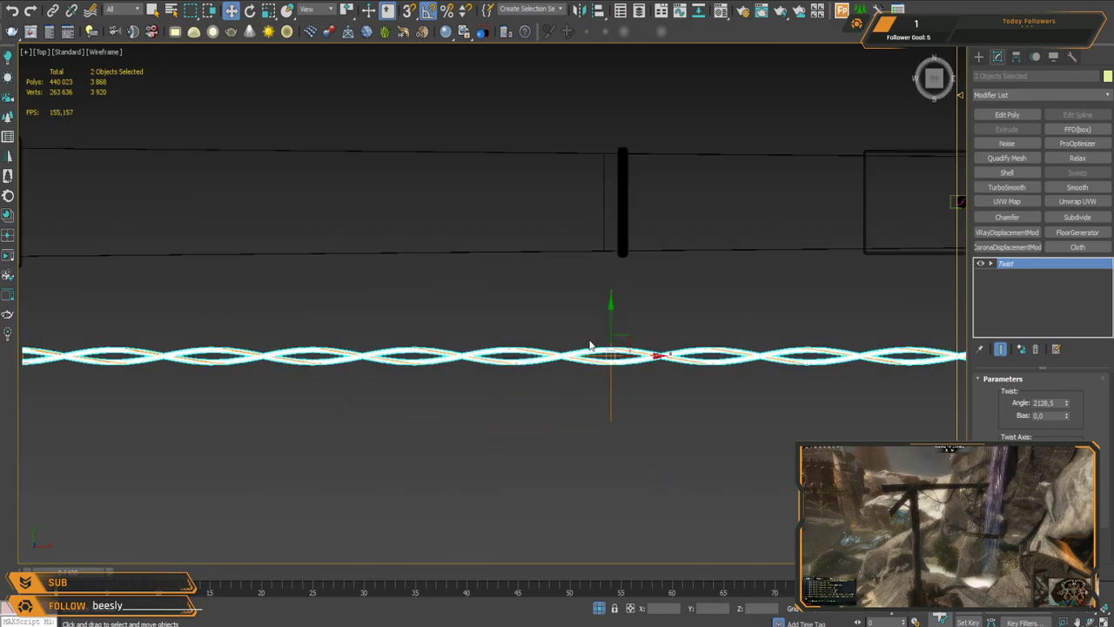
pyautogui.scroll(-3, 600, 336)
pyautogui.moveTo(604, 318); pyautogui.dragTo(606, 237)
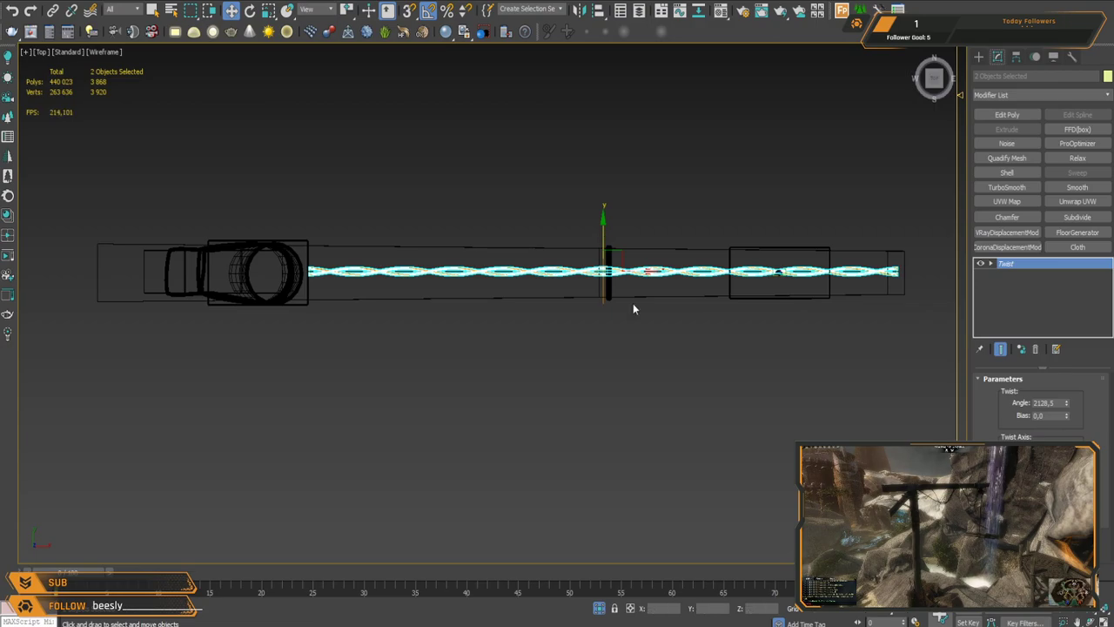
# Step: Add an FFD(box) modifier to the twisted rope in the shaded perspective view and set its lattice to 2×8×8 points
pyautogui.press('p')
pyautogui.keyDown('alt'); pyautogui.moveTo(619, 282); pyautogui.dragTo(607, 179, button='middle'); pyautogui.keyUp('alt')
pyautogui.scroll(-3, 608, 178)
pyautogui.moveTo(608, 240); pyautogui.dragTo(565, 269, button='middle')
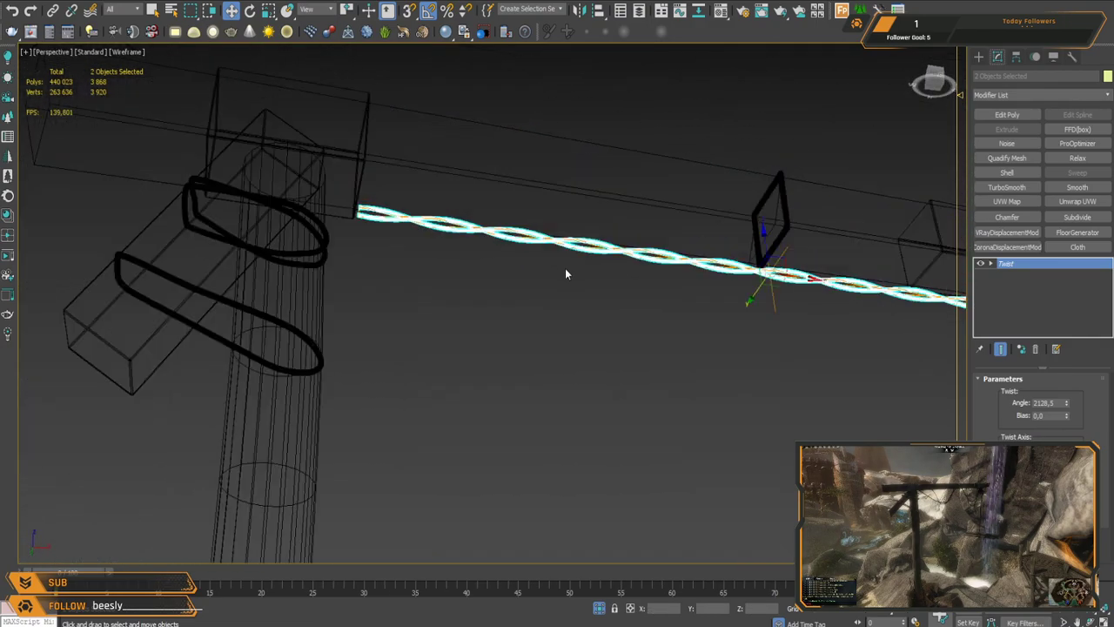
pyautogui.moveTo(639, 289); pyautogui.dragTo(596, 283, button='middle')
pyautogui.press('F3')
pyautogui.moveTo(689, 311)
pyautogui.keyDown('alt'); pyautogui.mouseDown(button='middle')
pyautogui.moveTo(717, 279)
pyautogui.moveTo(704, 341)
pyautogui.moveTo(712, 233)
pyautogui.moveTo(667, 263)
pyautogui.mouseUp(button='middle'); pyautogui.keyUp('alt')
pyautogui.click(1078, 129)
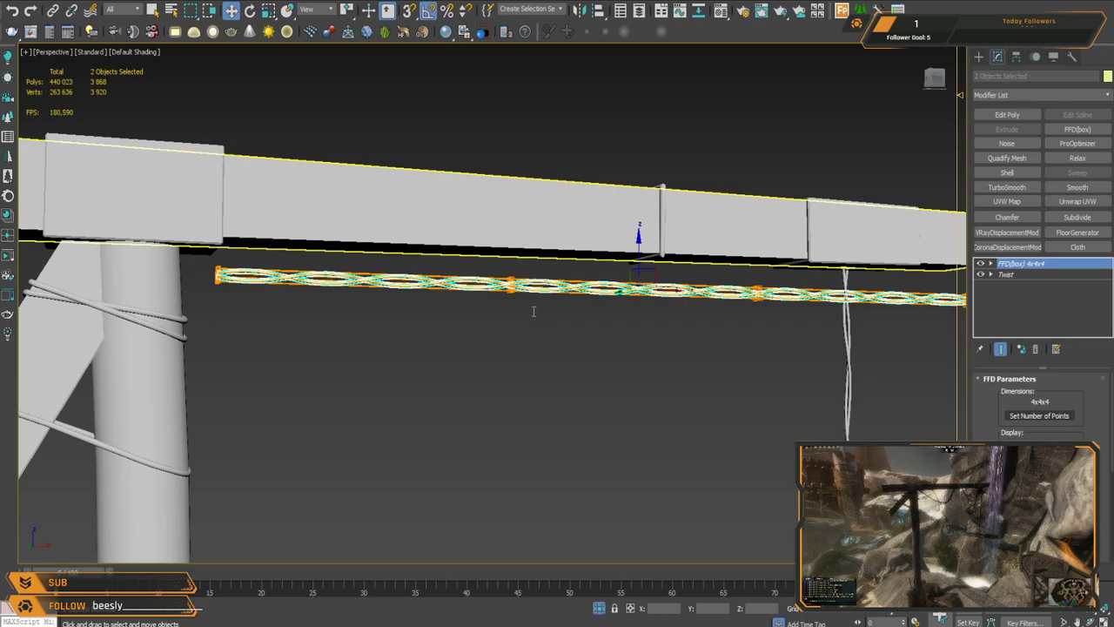
pyautogui.moveTo(488, 311)
pyautogui.keyDown('alt'); pyautogui.mouseDown(button='middle')
pyautogui.moveTo(541, 297)
pyautogui.moveTo(480, 305)
pyautogui.mouseUp(button='middle'); pyautogui.keyUp('alt')
pyautogui.moveTo(690, 312); pyautogui.dragTo(637, 305, button='middle')
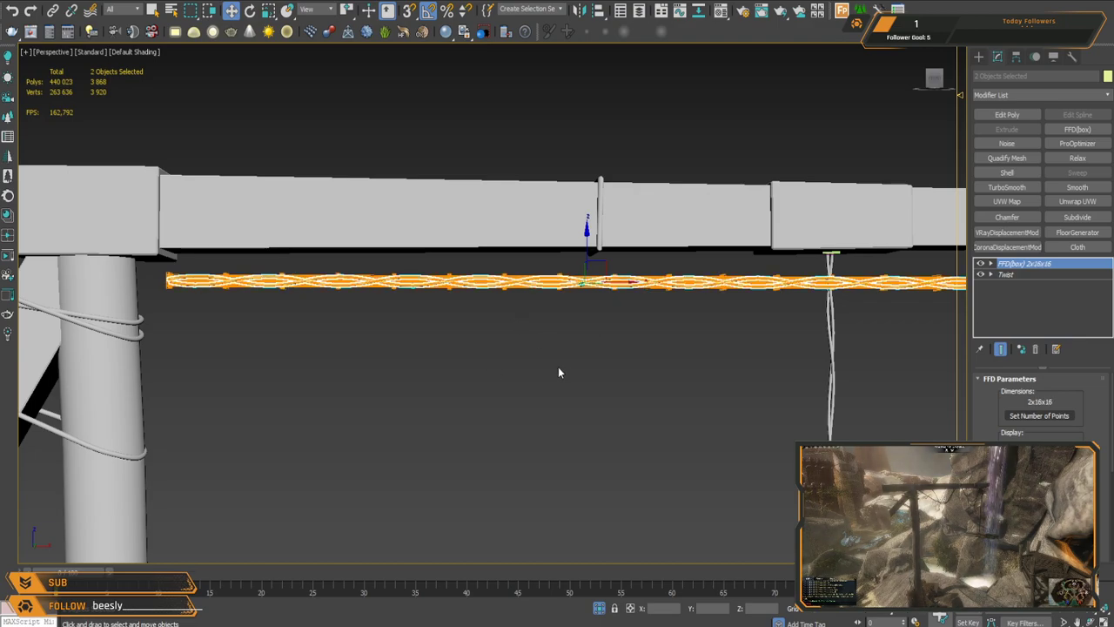
pyautogui.keyDown('alt'); pyautogui.moveTo(615, 318); pyautogui.dragTo(624, 322, button='middle'); pyautogui.keyUp('alt')
pyautogui.keyDown('alt'); pyautogui.moveTo(480, 352); pyautogui.dragTo(344, 348, button='middle'); pyautogui.keyUp('alt')
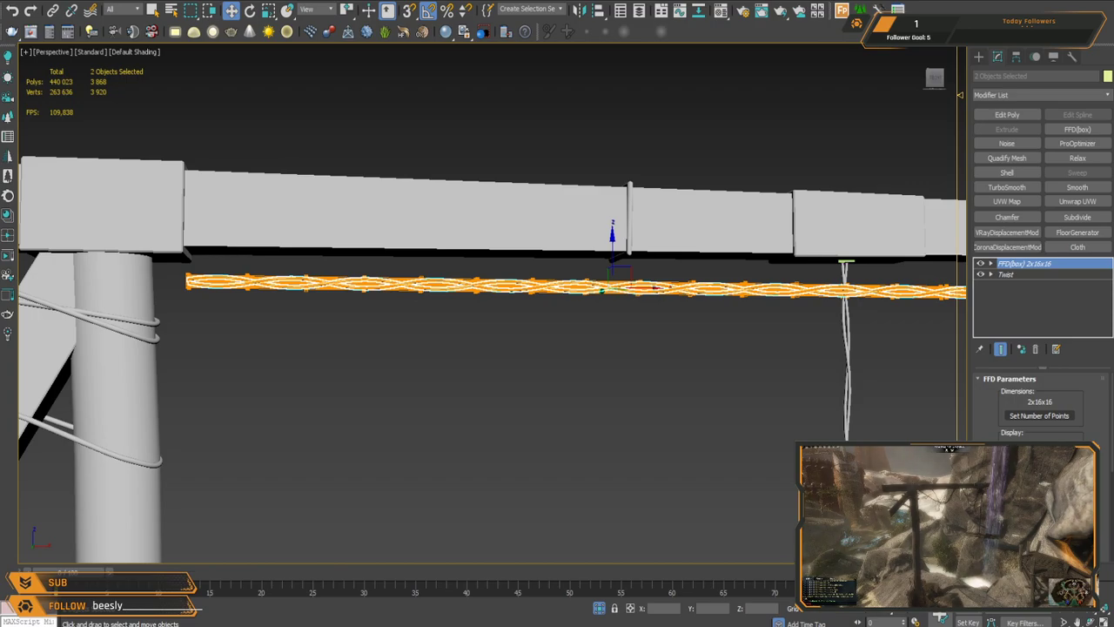
pyautogui.scroll(-5, 567, 356)
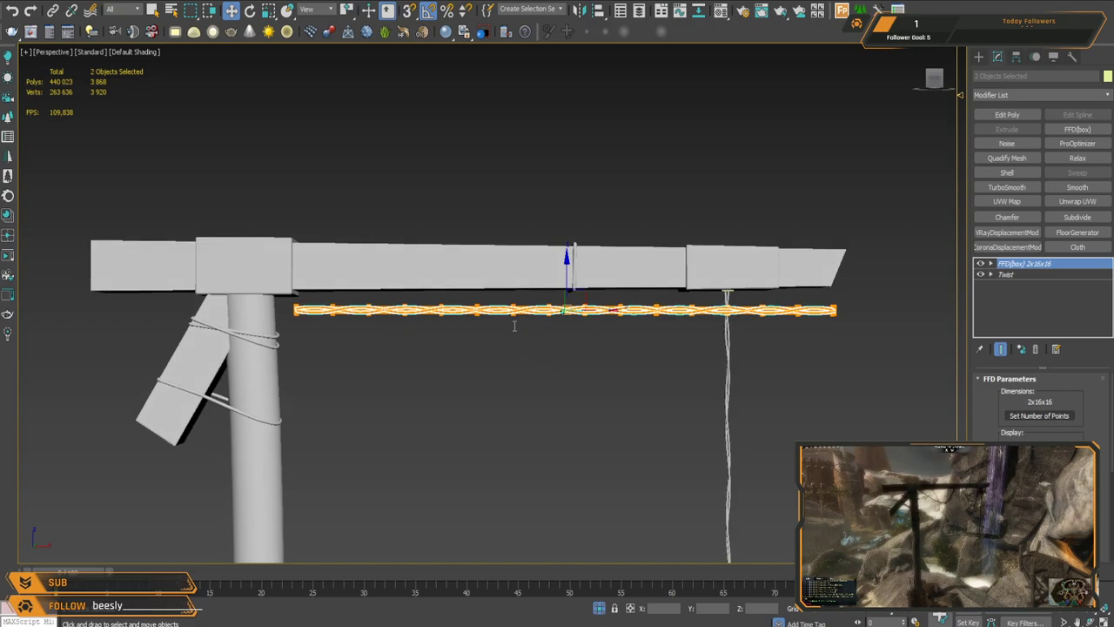
pyautogui.hotkey('ctrl', 'z')
pyautogui.moveTo(373, 344); pyautogui.dragTo(386, 343, button='middle')
# Step: Move the lattice points at the rope's post-side end up to the underside of the beam beside the joint block
pyautogui.press('1')
pyautogui.moveTo(270, 286); pyautogui.dragTo(341, 364)
pyautogui.moveTo(310, 271); pyautogui.dragTo(314, 249)
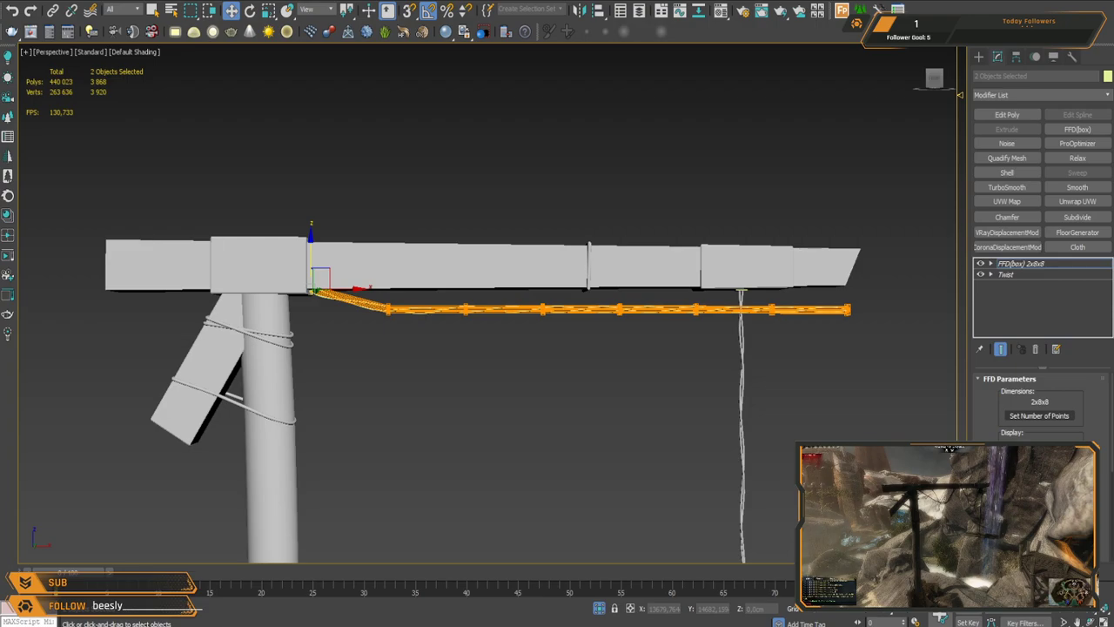
pyautogui.scroll(3, 344, 348)
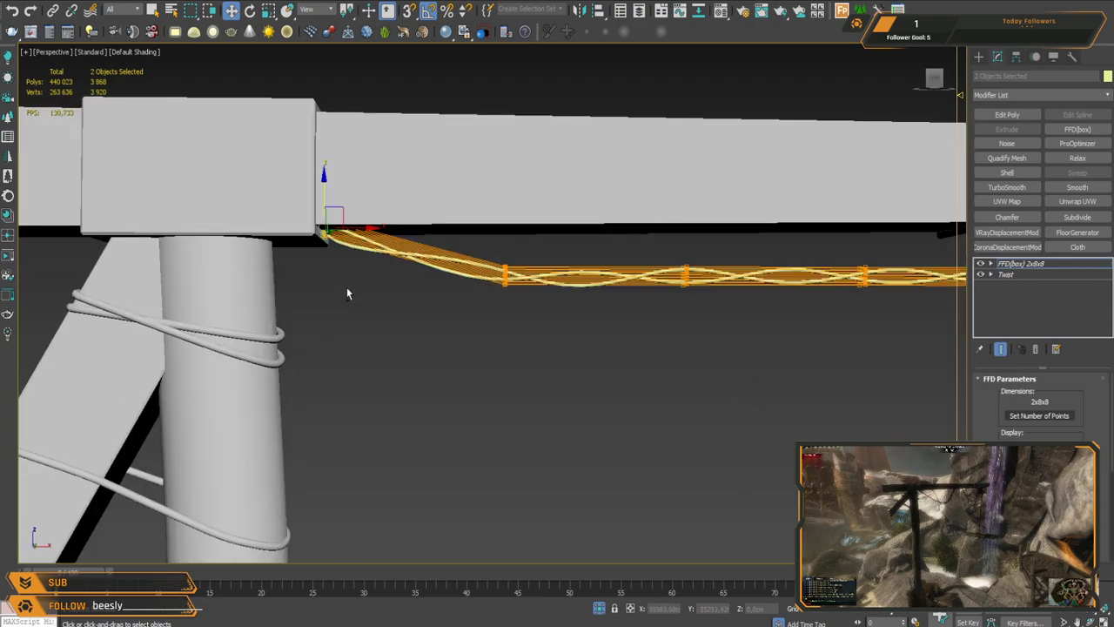
pyautogui.moveTo(327, 185); pyautogui.dragTo(326, 193)
pyautogui.moveTo(363, 236); pyautogui.dragTo(292, 198)
pyautogui.scroll(2, 608, 287)
# Step: Pull down the second and third columns of lattice points from the post to make the rope sag below the crossbeam
pyautogui.moveTo(607, 287); pyautogui.dragTo(485, 296, button='middle')
pyautogui.scroll(-2, 491, 288)
pyautogui.moveTo(331, 240); pyautogui.dragTo(373, 312)
pyautogui.click(539, 240)
pyautogui.click(352, 274)
pyautogui.moveTo(516, 248); pyautogui.dragTo(585, 354)
pyautogui.moveTo(537, 235); pyautogui.dragTo(562, 370)
pyautogui.click(354, 348)
pyautogui.moveTo(375, 331); pyautogui.dragTo(351, 345)
pyautogui.moveTo(565, 371); pyautogui.dragTo(489, 334, button='middle')
pyautogui.click(460, 373)
pyautogui.moveTo(469, 365); pyautogui.dragTo(426, 361)
# Step: Lower the fourth column of lattice points into the sag and raise the fifth to the rope loop around the crossbeam
pyautogui.click(643, 241)
pyautogui.moveTo(656, 227); pyautogui.dragTo(587, 288)
pyautogui.scroll(-3, 731, 306)
pyautogui.moveTo(738, 305); pyautogui.dragTo(597, 281, button='middle')
pyautogui.click(578, 259)
pyautogui.moveTo(593, 243); pyautogui.dragTo(540, 212)
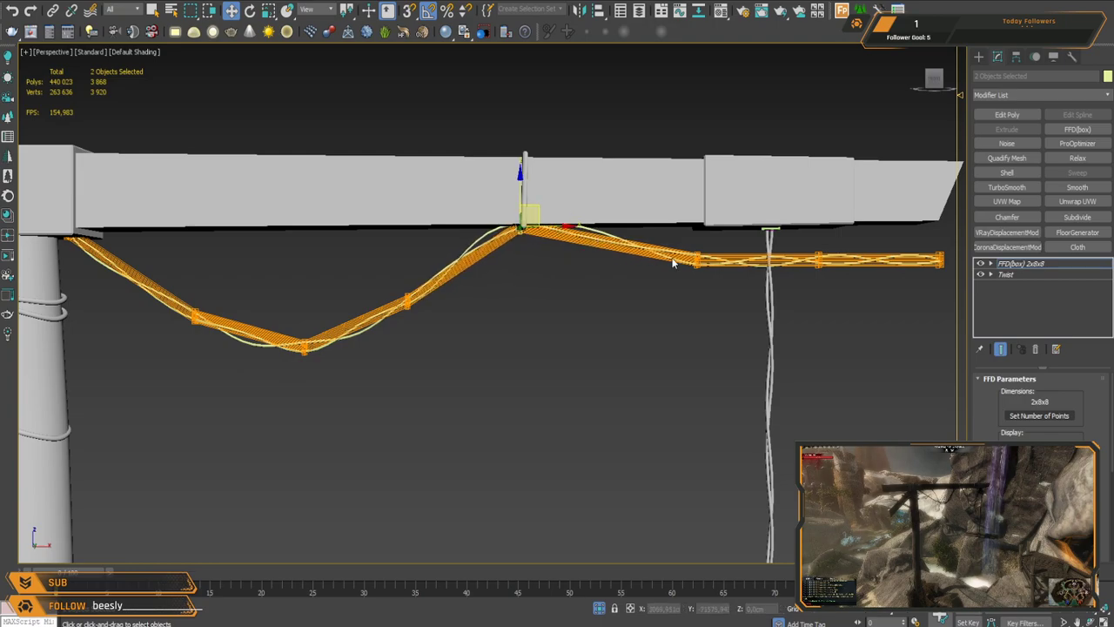
# Step: Pull the sixth column of lattice points down and toward the post to start a second sag beyond the rope loop
pyautogui.moveTo(673, 263); pyautogui.dragTo(522, 217, button='middle')
pyautogui.click(562, 224)
pyautogui.moveTo(563, 224); pyautogui.dragTo(512, 261)
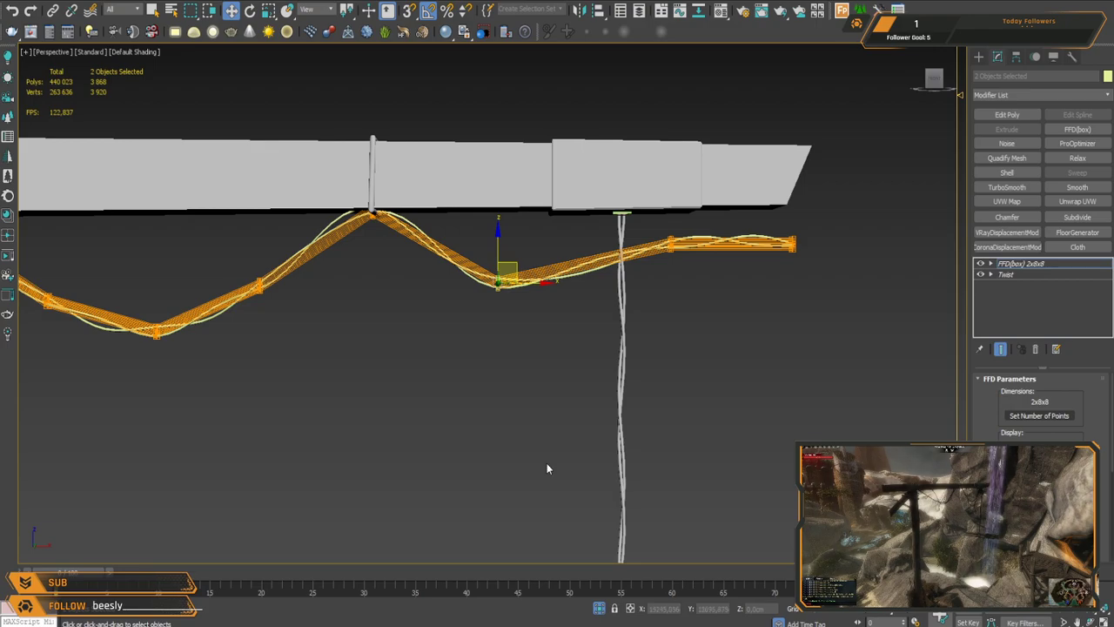
pyautogui.moveTo(629, 281); pyautogui.dragTo(621, 285, button='middle')
pyautogui.moveTo(511, 269); pyautogui.dragTo(489, 298)
# Step: Move the seventh column into the second sag, then bring the end column to the hanging rope's top and rotate it to follow the curve
pyautogui.moveTo(637, 209); pyautogui.dragTo(707, 345)
pyautogui.moveTo(681, 232); pyautogui.dragTo(574, 272)
pyautogui.moveTo(756, 209); pyautogui.dragTo(816, 288)
pyautogui.moveTo(801, 230); pyautogui.dragTo(620, 223)
pyautogui.press('e')
pyautogui.moveTo(631, 279); pyautogui.dragTo(665, 261)
pyautogui.press('w')
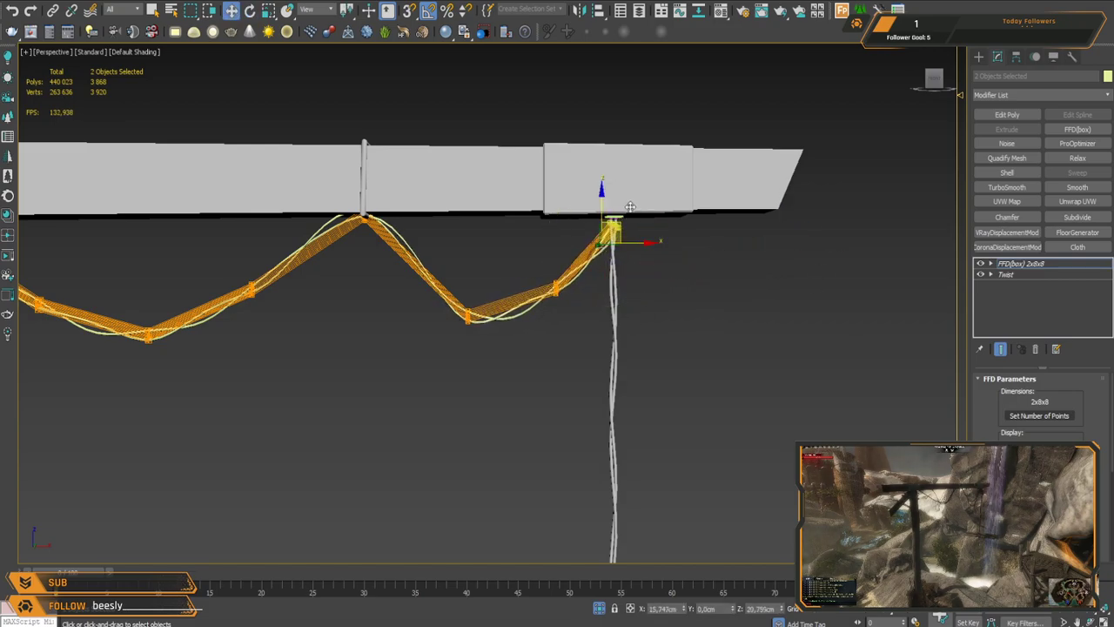
pyautogui.moveTo(629, 198); pyautogui.dragTo(631, 199)
# Step: Examine the draped rope's curve between the post and the hanging rope
pyautogui.moveTo(385, 371); pyautogui.dragTo(544, 313, button='middle')
pyautogui.scroll(1, 552, 314)
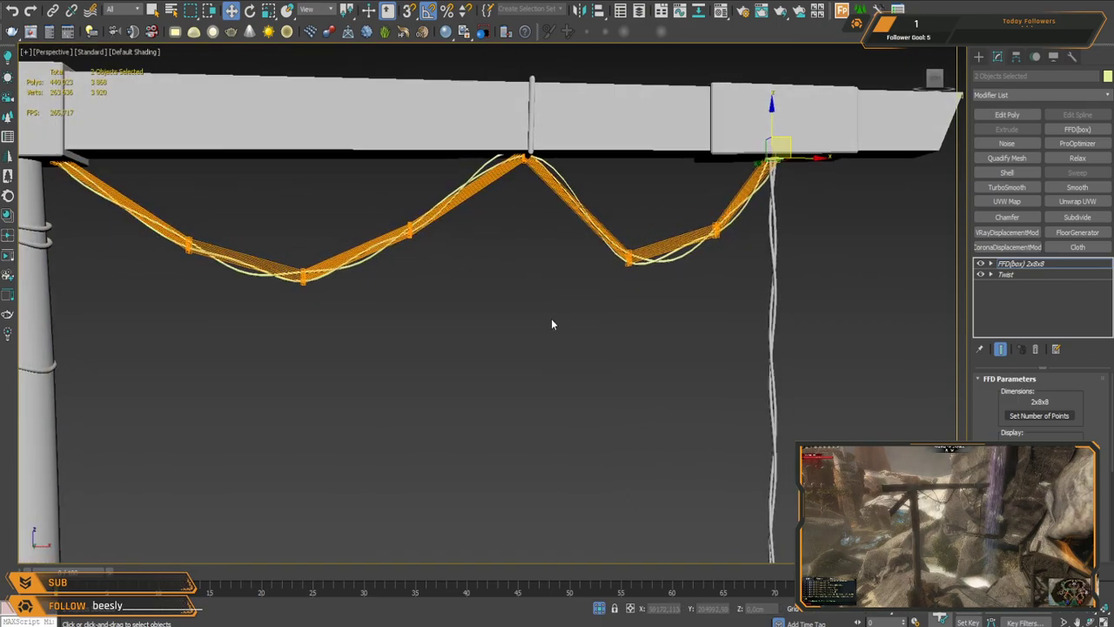
pyautogui.click(1052, 266)
pyautogui.click(441, 388)
pyautogui.moveTo(485, 323); pyautogui.dragTo(557, 263, button='middle')
pyautogui.scroll(-3, 515, 316)
pyautogui.moveTo(557, 295); pyautogui.dragTo(620, 268)
# Step: Scale the lattice points beneath the crossbeam's rope loop and move them up against the beam's underside
pyautogui.press('1')
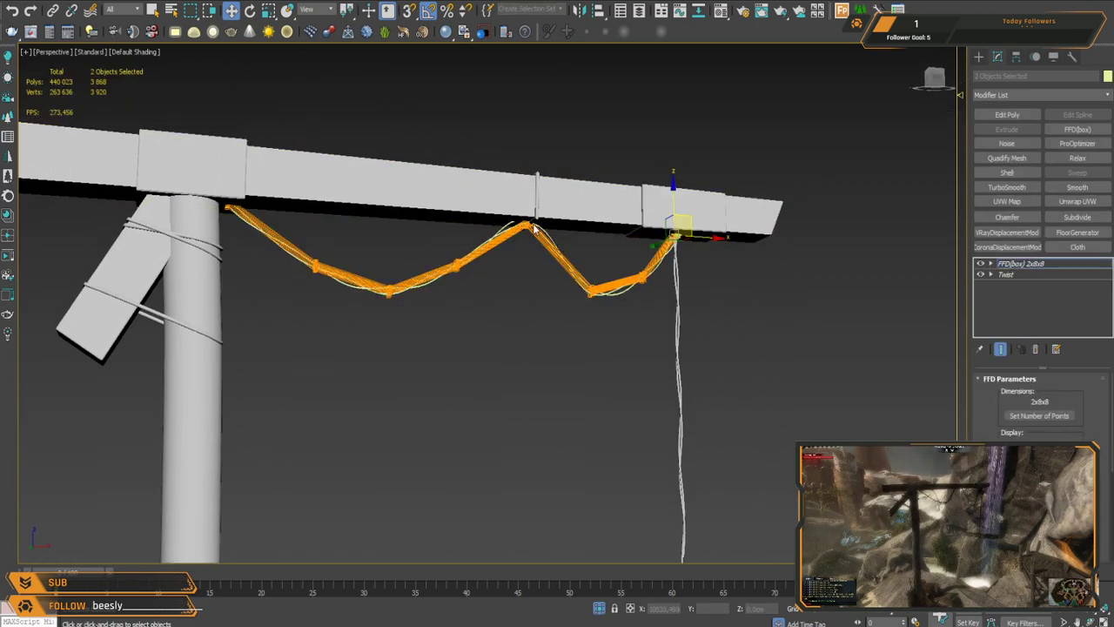
pyautogui.scroll(5, 539, 221)
pyautogui.moveTo(562, 100); pyautogui.dragTo(563, 100)
pyautogui.moveTo(529, 219); pyautogui.dragTo(534, 271)
pyautogui.keyDown('alt'); pyautogui.moveTo(520, 345); pyautogui.dragTo(548, 357, button='middle'); pyautogui.keyUp('alt')
pyautogui.press('r')
pyautogui.moveTo(519, 269); pyautogui.dragTo(526, 303)
pyautogui.press('w')
pyautogui.keyDown('alt'); pyautogui.moveTo(573, 364); pyautogui.dragTo(566, 324, button='middle'); pyautogui.keyUp('alt')
pyautogui.moveTo(534, 273); pyautogui.dragTo(551, 220)
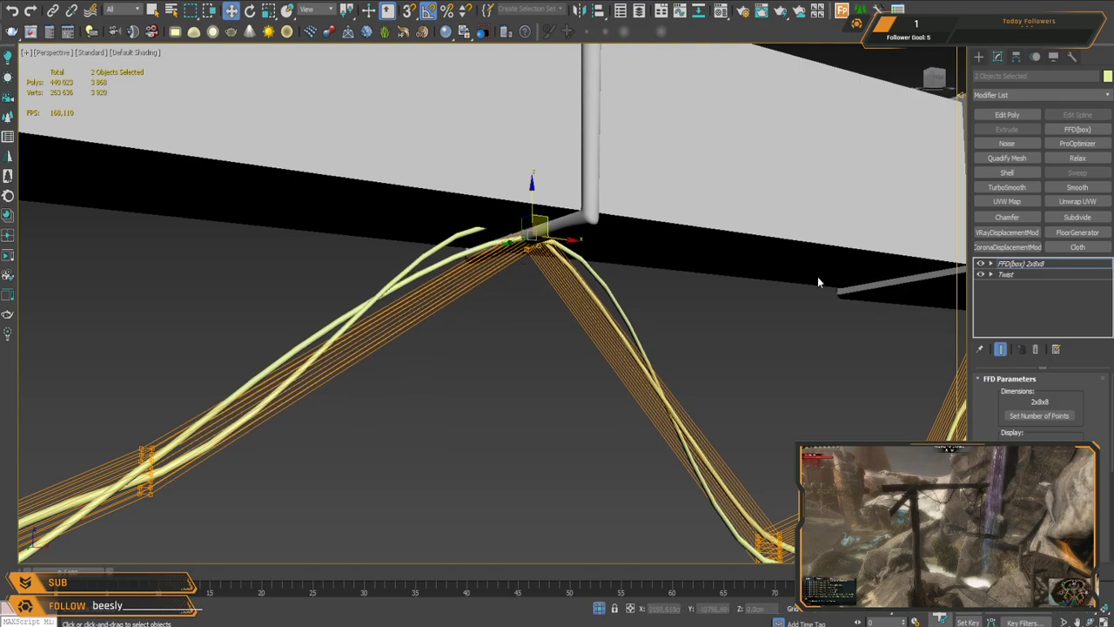
# Step: Select a single strand of the draped rope and adjust its lattice points under the rope loop
pyautogui.click(1012, 266)
pyautogui.click(472, 273)
pyautogui.click(449, 240)
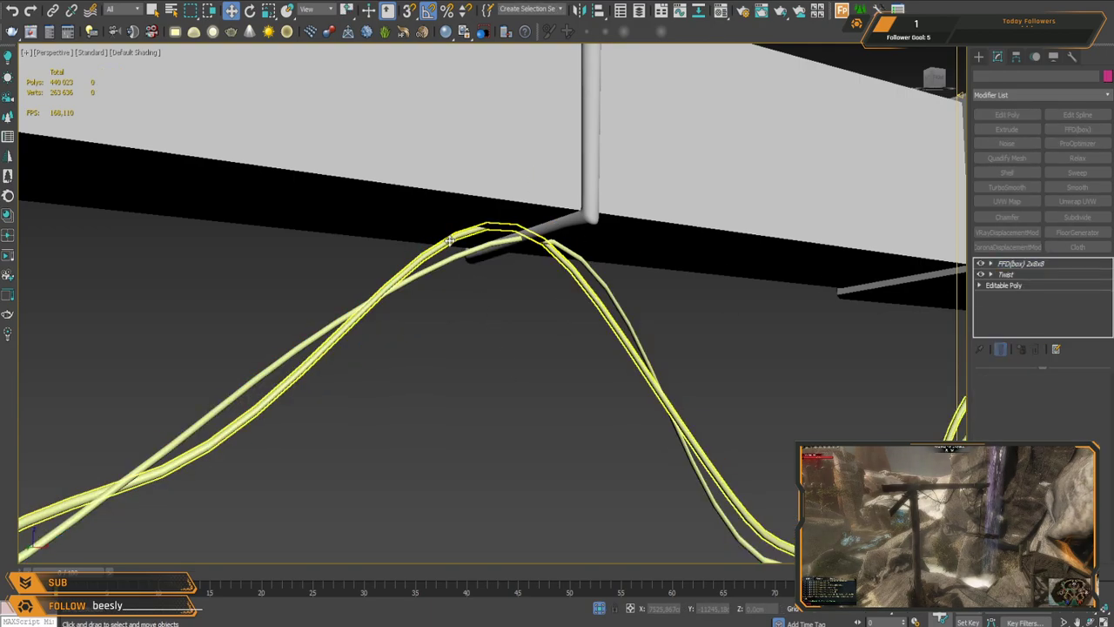
pyautogui.press('1')
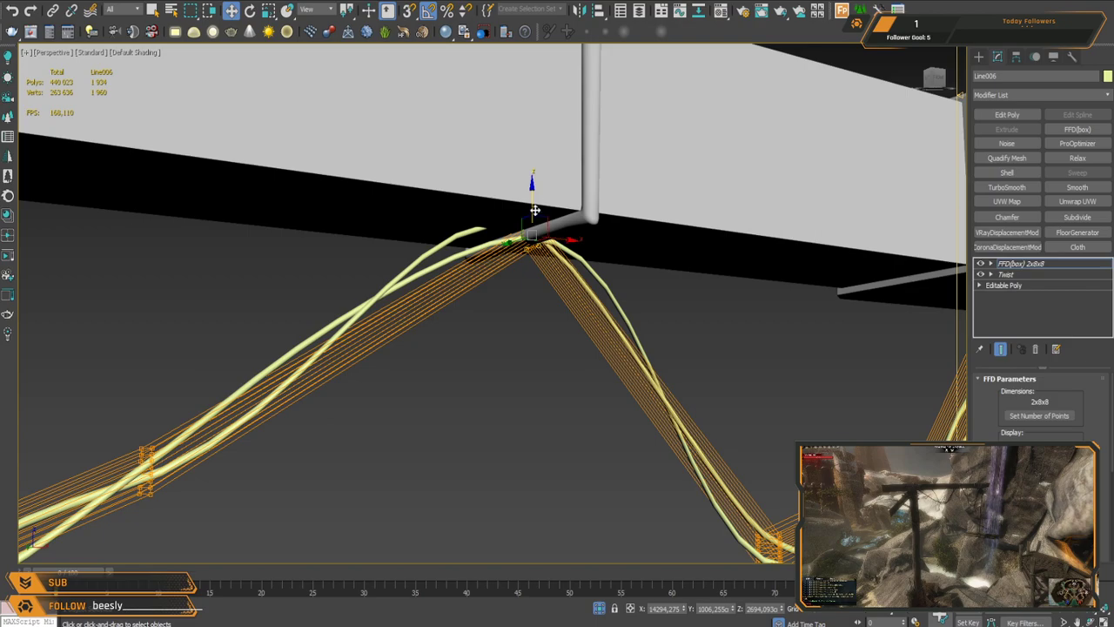
pyautogui.click(526, 196)
pyautogui.moveTo(515, 259); pyautogui.dragTo(536, 196)
pyautogui.click(1080, 327)
# Step: Restore the selection of both draped rope strands at the green plate beneath the crossbeam's far end
pyautogui.keyDown('alt'); pyautogui.moveTo(638, 356); pyautogui.dragTo(473, 290, button='middle'); pyautogui.keyUp('alt')
pyautogui.scroll(-4, 605, 352)
pyautogui.keyDown('alt'); pyautogui.moveTo(711, 241); pyautogui.dragTo(727, 213, button='middle'); pyautogui.keyUp('alt')
pyautogui.scroll(6, 600, 345)
pyautogui.keyDown('alt'); pyautogui.moveTo(665, 359); pyautogui.dragTo(649, 241, button='middle'); pyautogui.keyUp('alt')
pyautogui.click(497, 241)
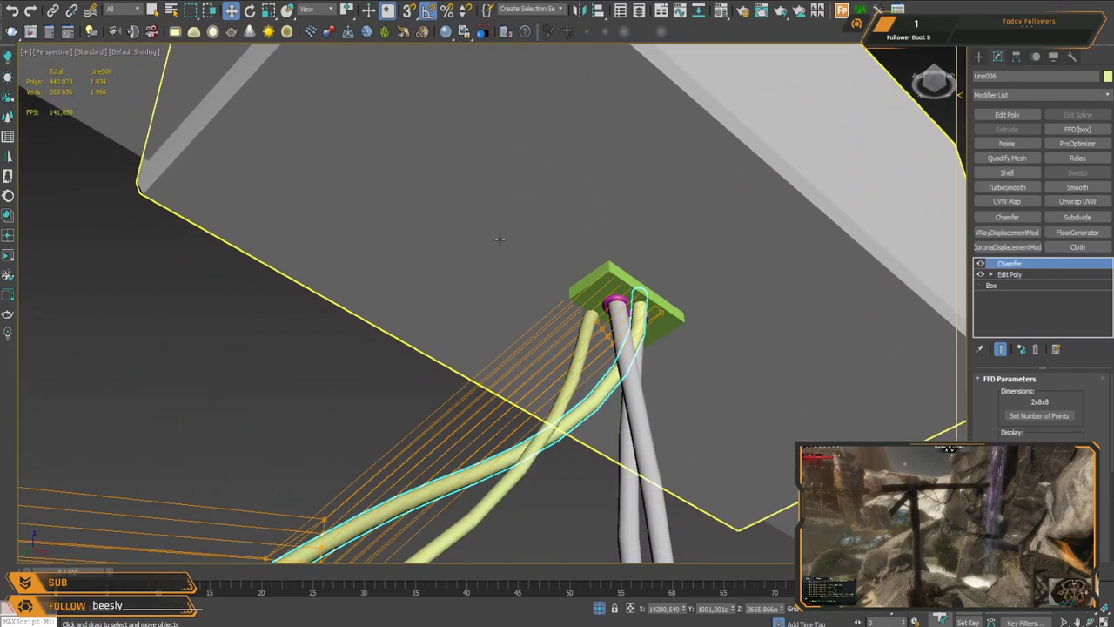
pyautogui.hotkey('ctrl', 'z')
pyautogui.click(464, 530)
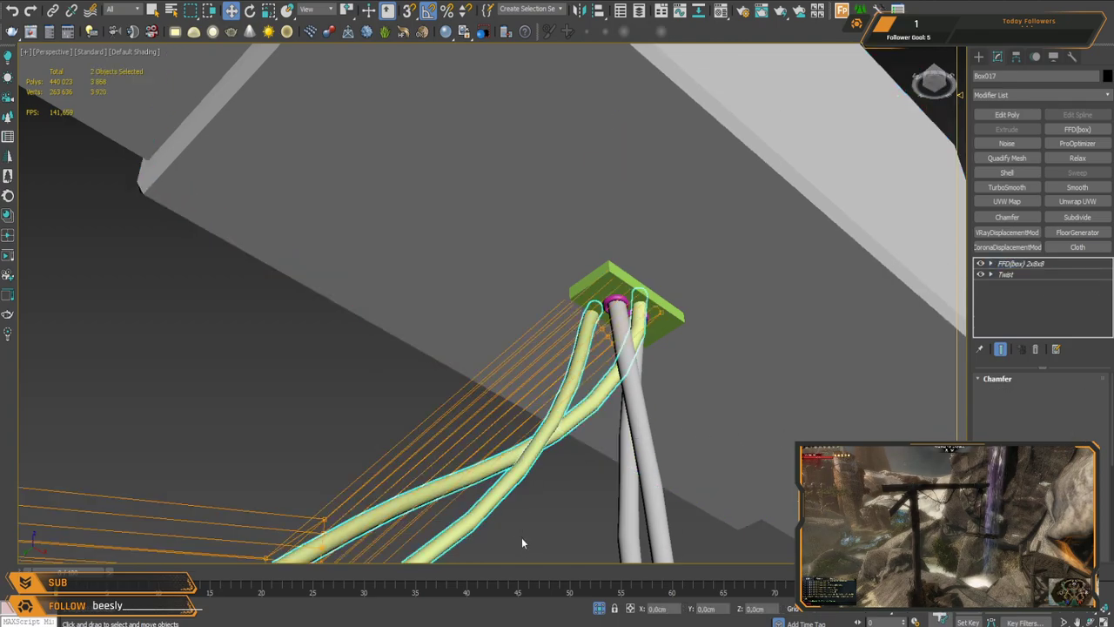
# Step: Shift the end lattice points sideways so both strands meet the green plate beside the hanging ropes
pyautogui.click(501, 216)
pyautogui.moveTo(631, 315)
pyautogui.keyDown('alt'); pyautogui.mouseDown(button='middle')
pyautogui.moveTo(664, 312)
pyautogui.moveTo(628, 331)
pyautogui.mouseUp(button='middle'); pyautogui.keyUp('alt')
pyautogui.click(625, 328)
pyautogui.hotkey('ctrl', 'z')
pyautogui.moveTo(616, 321); pyautogui.dragTo(625, 321)
pyautogui.keyDown('alt'); pyautogui.moveTo(640, 315); pyautogui.dragTo(736, 257, button='middle'); pyautogui.keyUp('alt')
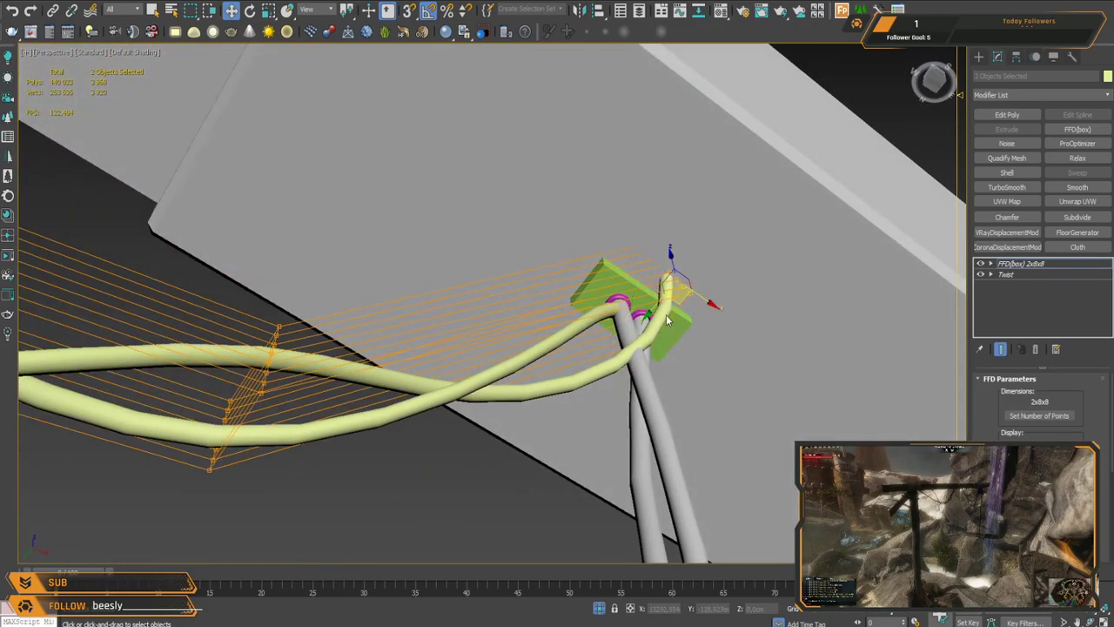
pyautogui.moveTo(751, 228); pyautogui.dragTo(656, 338)
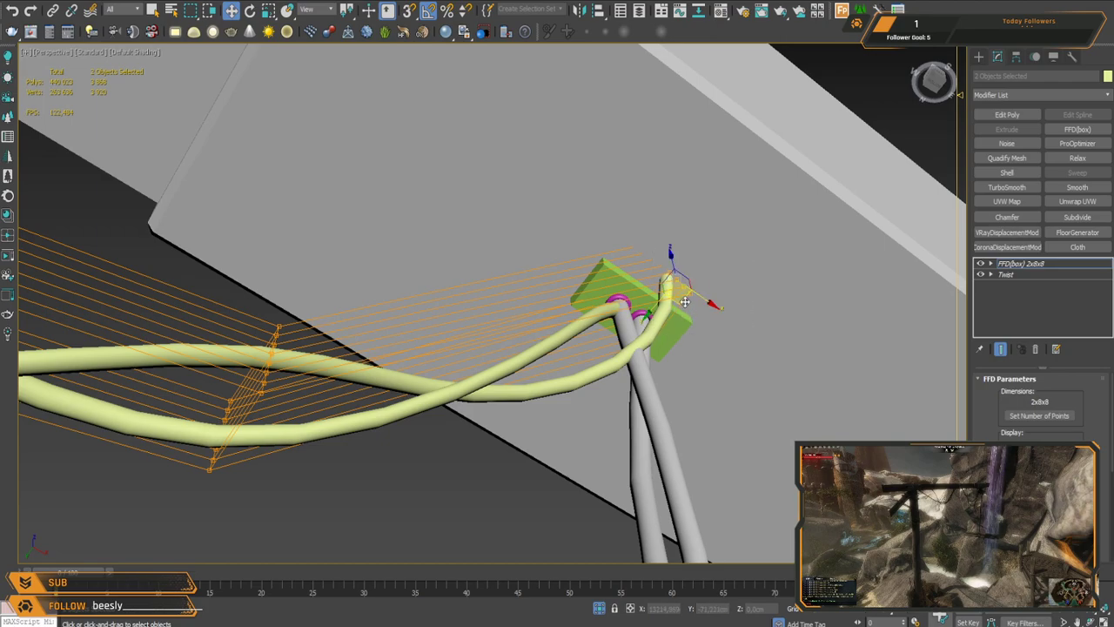
# Step: Adjust the sagging lattice columns nearest the post so the rope hangs beneath the beam, and finish the lattice editing
pyautogui.scroll(-5, 657, 338)
pyautogui.keyDown('alt'); pyautogui.moveTo(658, 338); pyautogui.dragTo(534, 438, button='middle'); pyautogui.keyUp('alt')
pyautogui.scroll(-3, 551, 447)
pyautogui.moveTo(535, 438); pyautogui.dragTo(548, 368)
pyautogui.moveTo(448, 453); pyautogui.dragTo(614, 261, button='middle')
pyautogui.keyDown('alt'); pyautogui.moveTo(564, 344); pyautogui.dragTo(544, 369, button='middle'); pyautogui.keyUp('alt')
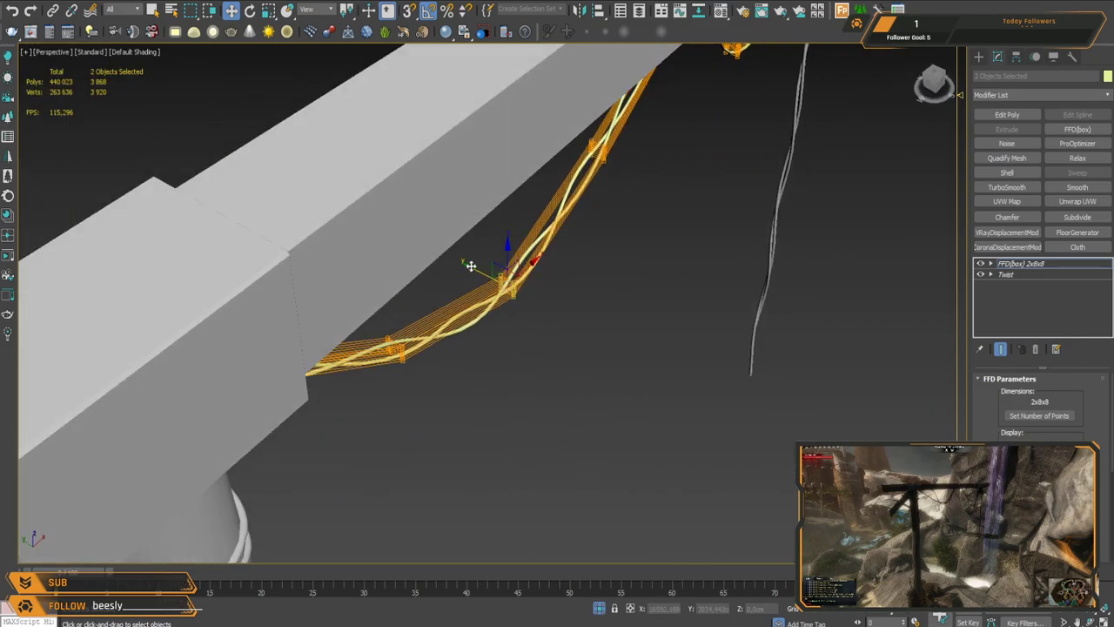
pyautogui.moveTo(471, 267); pyautogui.dragTo(476, 269)
pyautogui.moveTo(376, 328)
pyautogui.mouseDown()
pyautogui.moveTo(442, 395)
pyautogui.moveTo(380, 342)
pyautogui.mouseUp()
pyautogui.moveTo(487, 255); pyautogui.dragTo(493, 280)
pyautogui.keyDown('alt'); pyautogui.moveTo(516, 294); pyautogui.dragTo(583, 291, button='middle'); pyautogui.keyUp('alt')
pyautogui.click(1072, 264)
pyautogui.click(722, 317)
# Step: Give the draped rope the same grey shading as the post and crossbeam
pyautogui.scroll(-6, 722, 316)
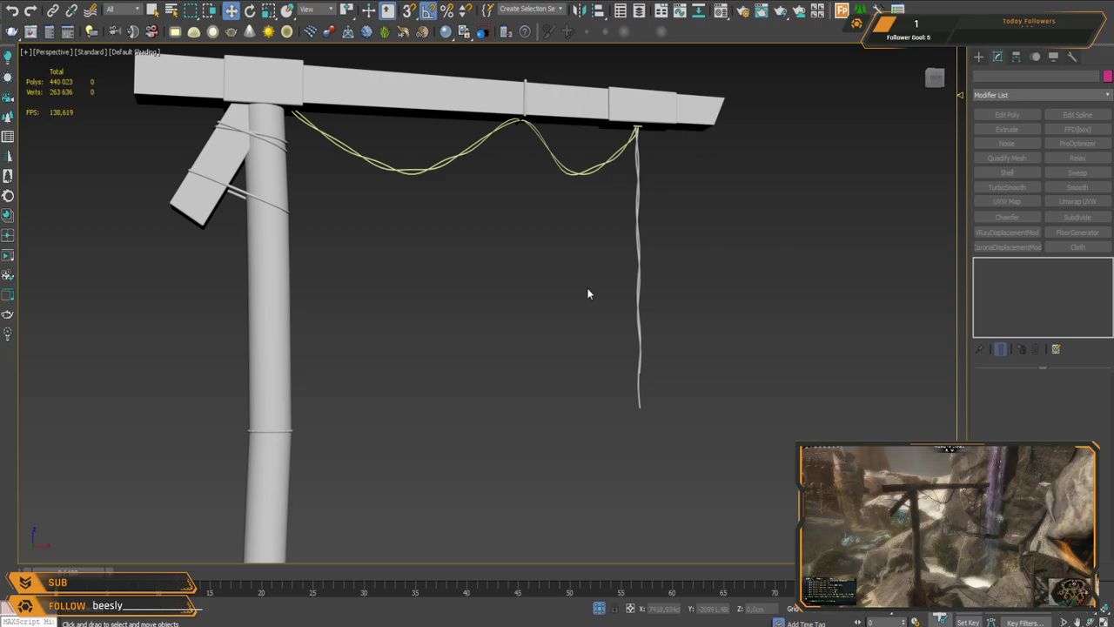
pyautogui.scroll(-8, 583, 247)
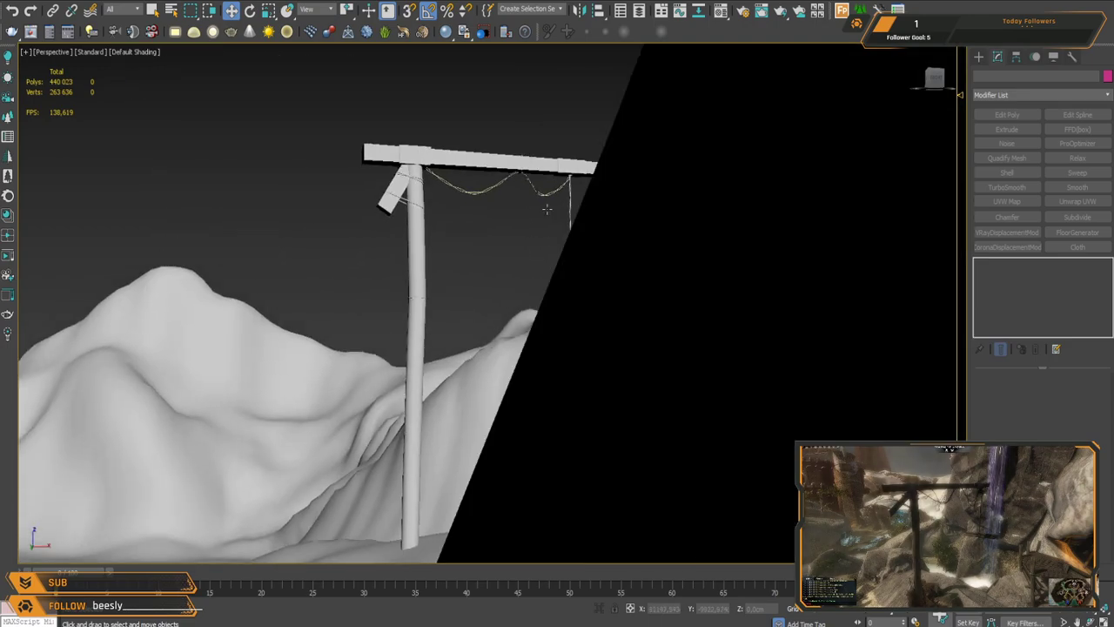
pyautogui.moveTo(465, 233); pyautogui.dragTo(493, 188)
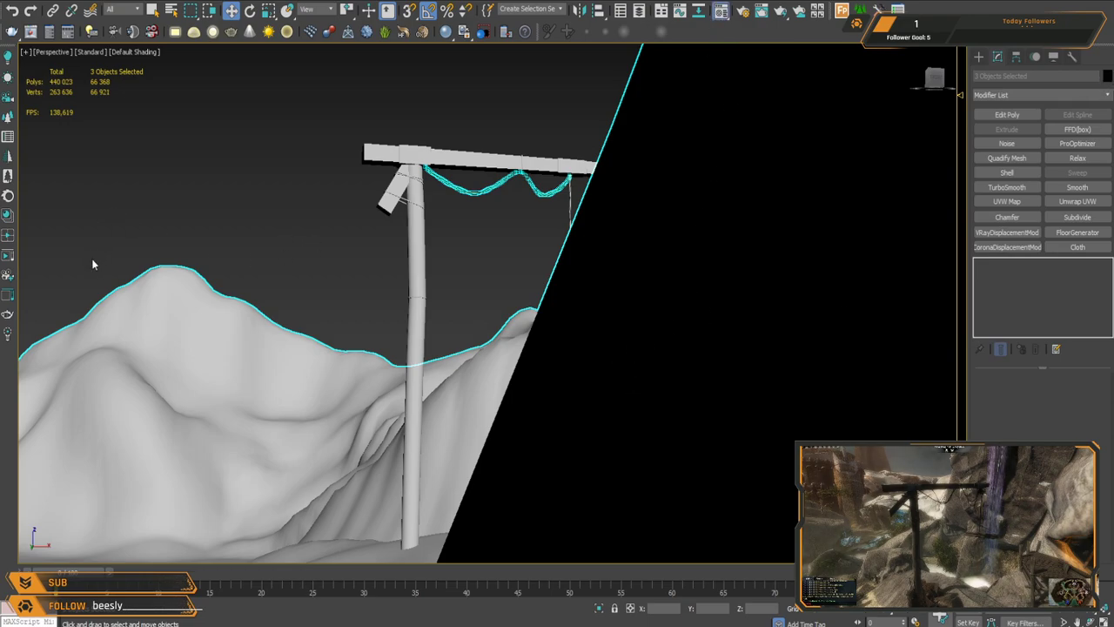
pyautogui.click(292, 140)
# Step: Examine how the finished post structure stands among the mountains and beside the river
pyautogui.scroll(-2, 480, 289)
pyautogui.moveTo(490, 289); pyautogui.dragTo(653, 406, button='middle')
pyautogui.scroll(-3, 653, 405)
pyautogui.moveTo(555, 381); pyautogui.dragTo(525, 195, button='middle')
pyautogui.scroll(5, 435, 370)
pyautogui.click(423, 303)
pyautogui.scroll(-3, 479, 233)
pyautogui.scroll(4, 507, 189)
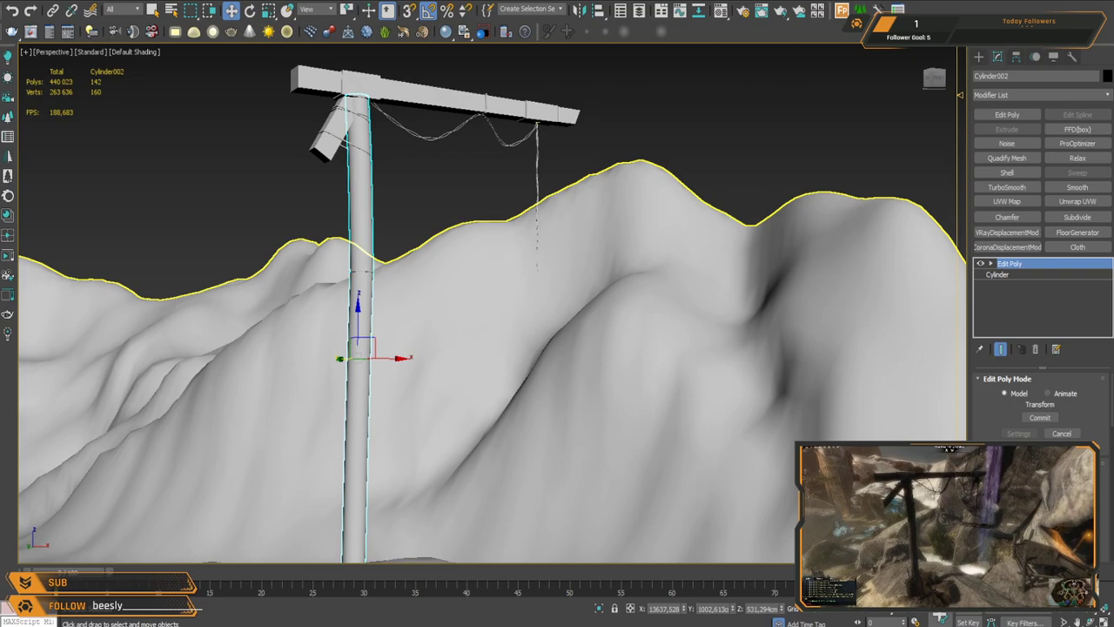
pyautogui.scroll(-4, 460, 351)
pyautogui.moveTo(459, 351); pyautogui.dragTo(592, 249, button='middle')
pyautogui.click(579, 133)
pyautogui.keyDown('alt'); pyautogui.moveTo(579, 132); pyautogui.dragTo(528, 234, button='middle'); pyautogui.keyUp('alt')
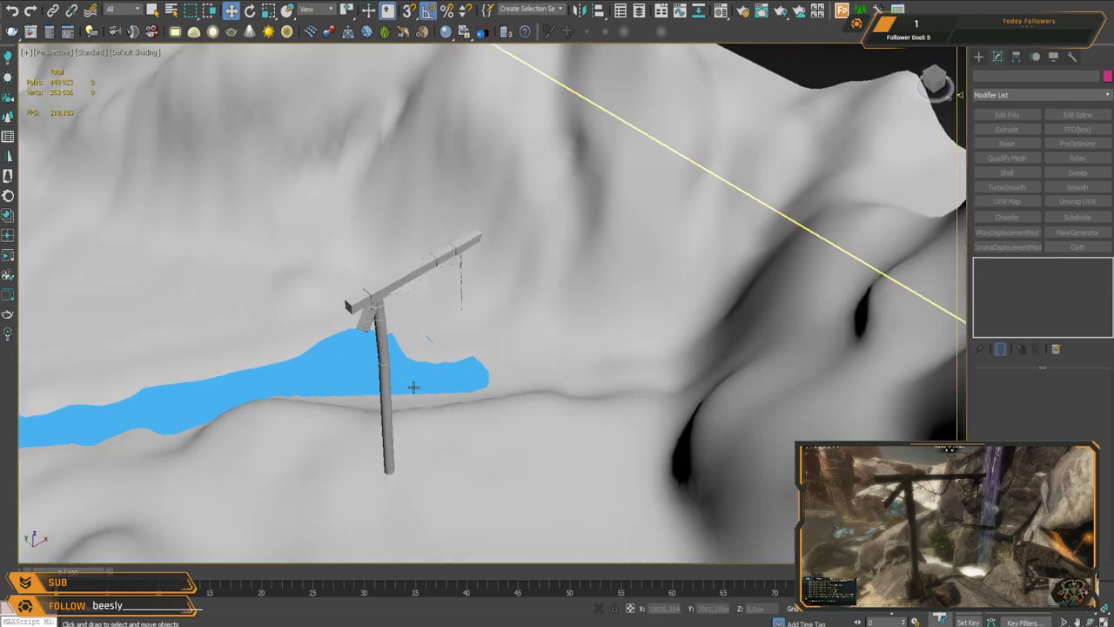
pyautogui.scroll(-6, 415, 386)
pyautogui.moveTo(415, 386); pyautogui.dragTo(476, 256, button='middle')
pyautogui.scroll(6, 455, 231)
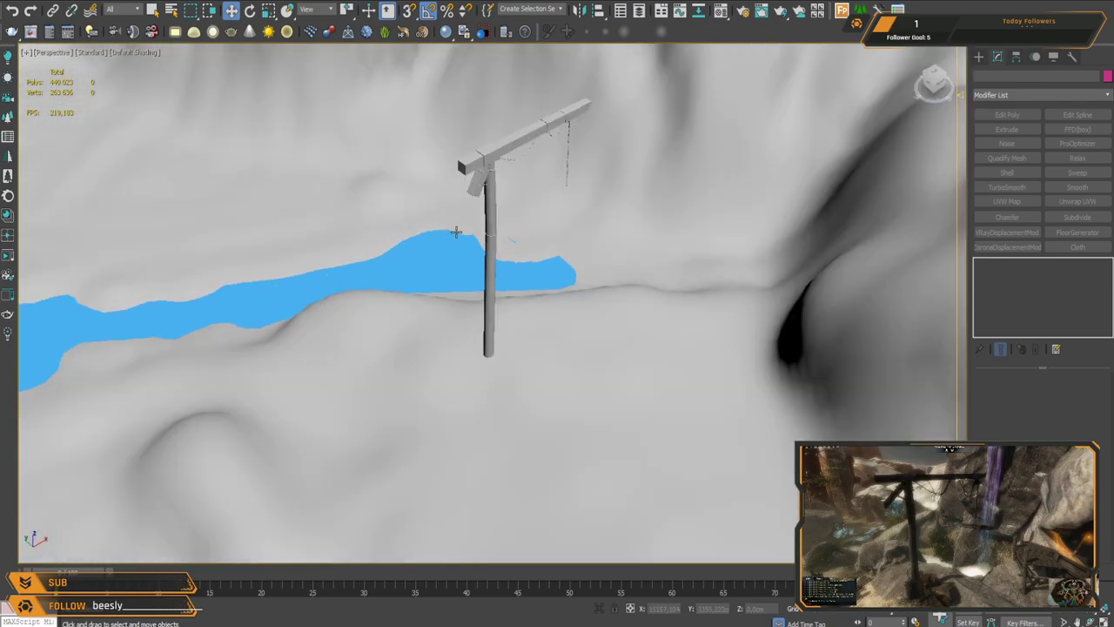
# Step: Group all the post, beam, brace and rope objects into one object and clear the selection
pyautogui.keyDown('alt'); pyautogui.moveTo(468, 345); pyautogui.dragTo(540, 283, button='middle'); pyautogui.keyUp('alt')
pyautogui.moveTo(573, 229); pyautogui.dragTo(566, 317, button='middle')
pyautogui.moveTo(479, 172); pyautogui.dragTo(568, 309)
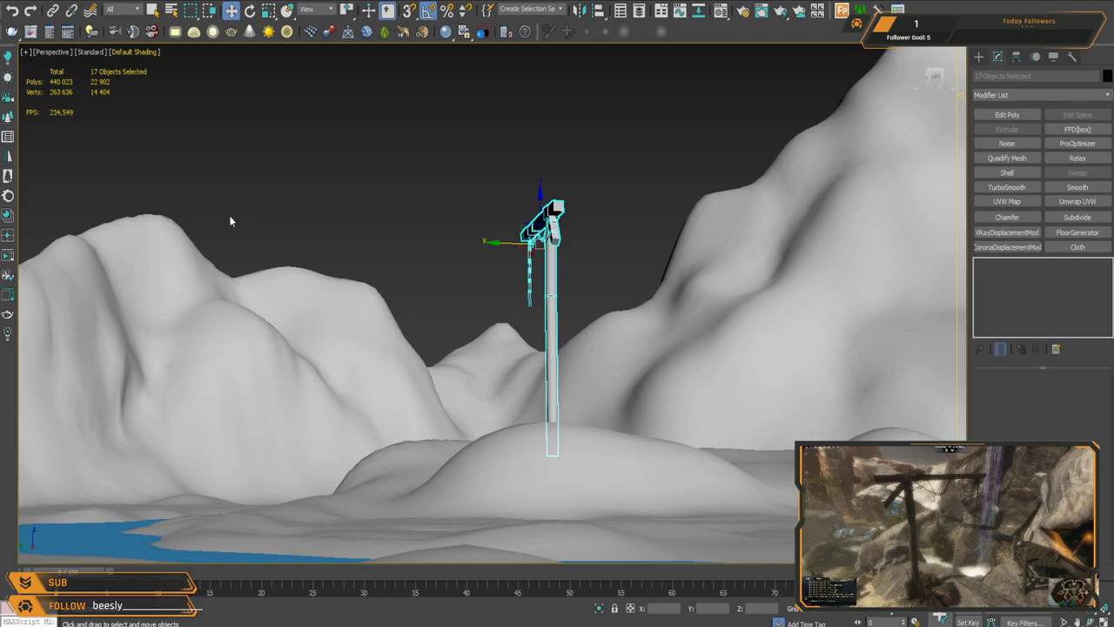
pyautogui.click(557, 333)
pyautogui.keyDown('alt'); pyautogui.moveTo(535, 252); pyautogui.dragTo(551, 283, button='middle'); pyautogui.keyUp('alt')
pyautogui.hotkey('ctrl', 'd')
# Step: Reposition the grouped post structure on the terrain near the river's end in the top view with edged faces shown
pyautogui.scroll(3, 554, 294)
pyautogui.scroll(-5, 567, 236)
pyautogui.press('t')
pyautogui.scroll(-11, 548, 288)
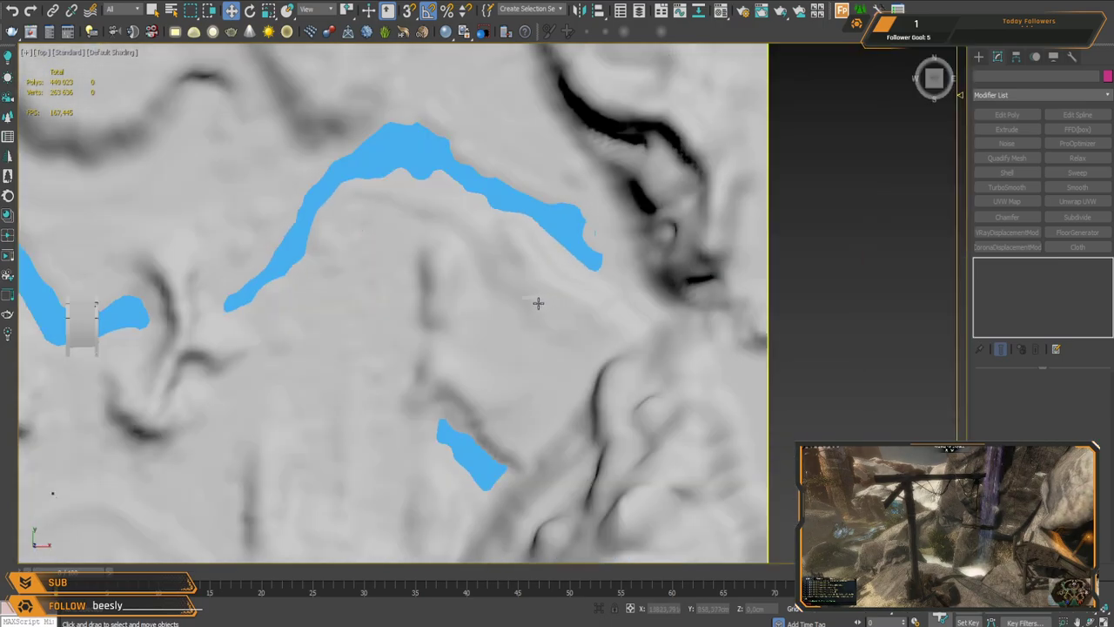
pyautogui.click(538, 303)
pyautogui.press('F4')
pyautogui.scroll(4, 544, 309)
pyautogui.moveTo(594, 261); pyautogui.dragTo(607, 248)
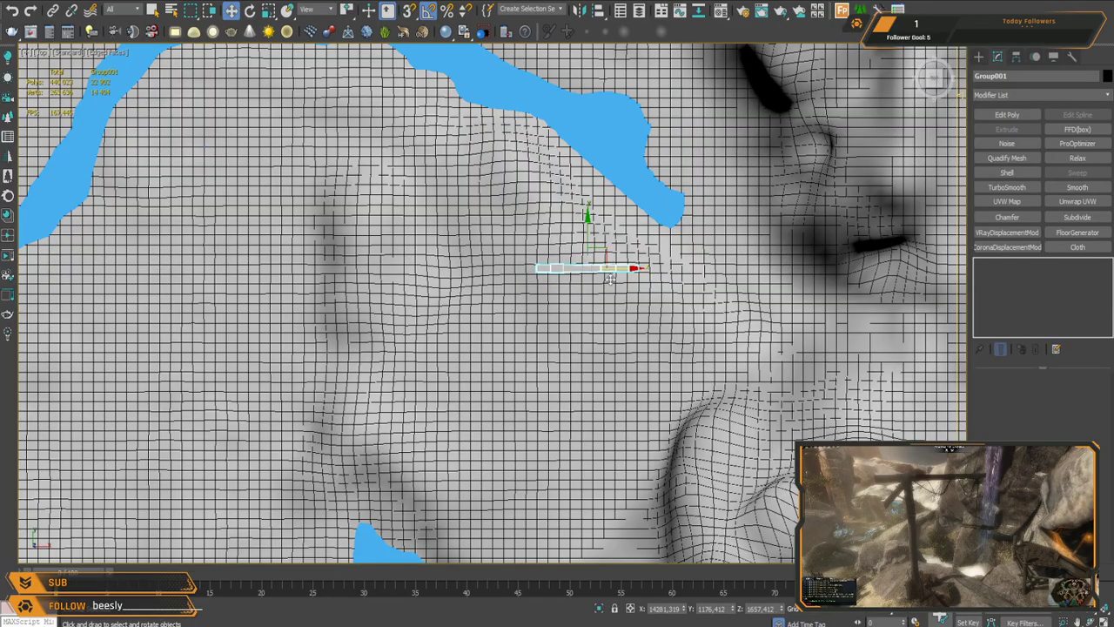
# Step: Raise the grouped structure in the perspective view so the post's base sits on the hill surface
pyautogui.press('e')
pyautogui.press('p')
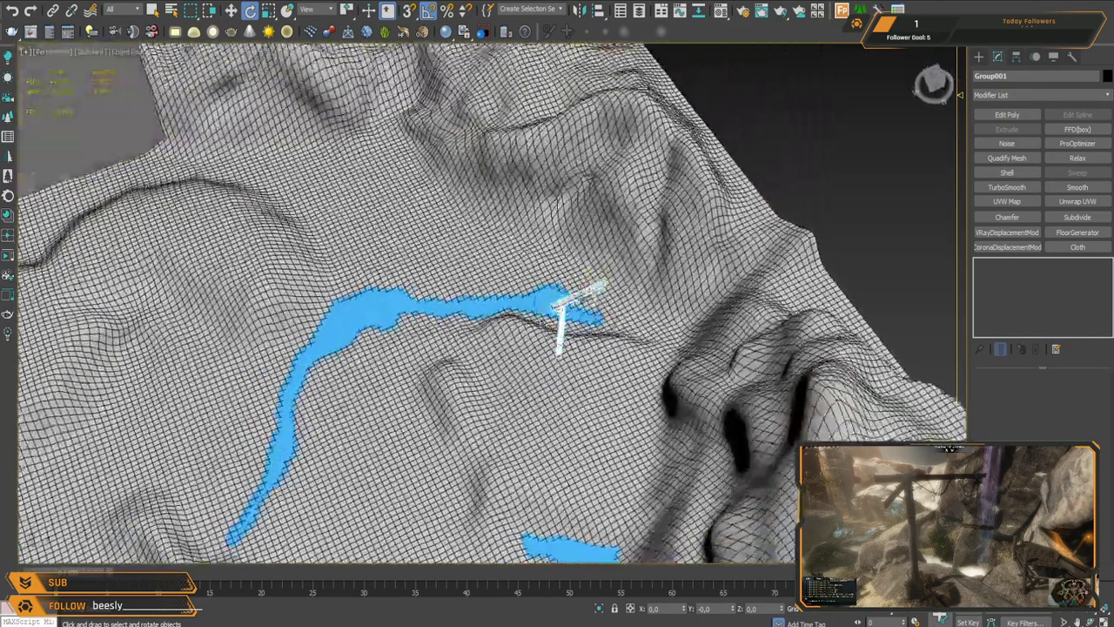
pyautogui.press('z')
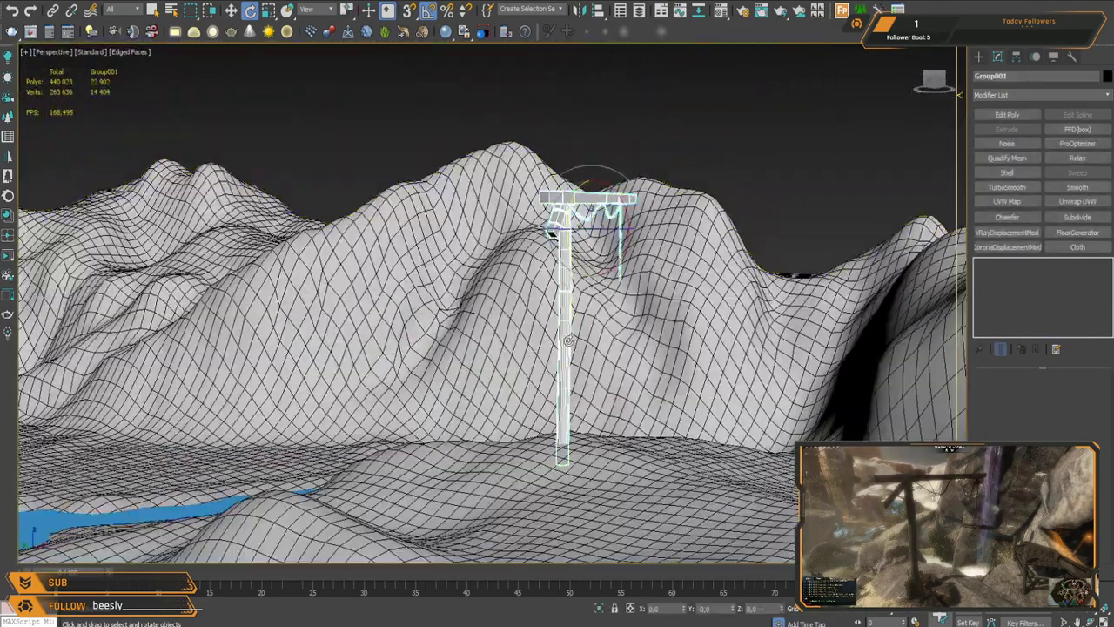
pyautogui.press('w')
pyautogui.keyDown('alt'); pyautogui.moveTo(589, 370); pyautogui.dragTo(569, 323, button='middle'); pyautogui.keyUp('alt')
pyautogui.moveTo(588, 192)
pyautogui.mouseDown()
pyautogui.moveTo(589, 159)
pyautogui.moveTo(588, 178)
pyautogui.mouseUp()
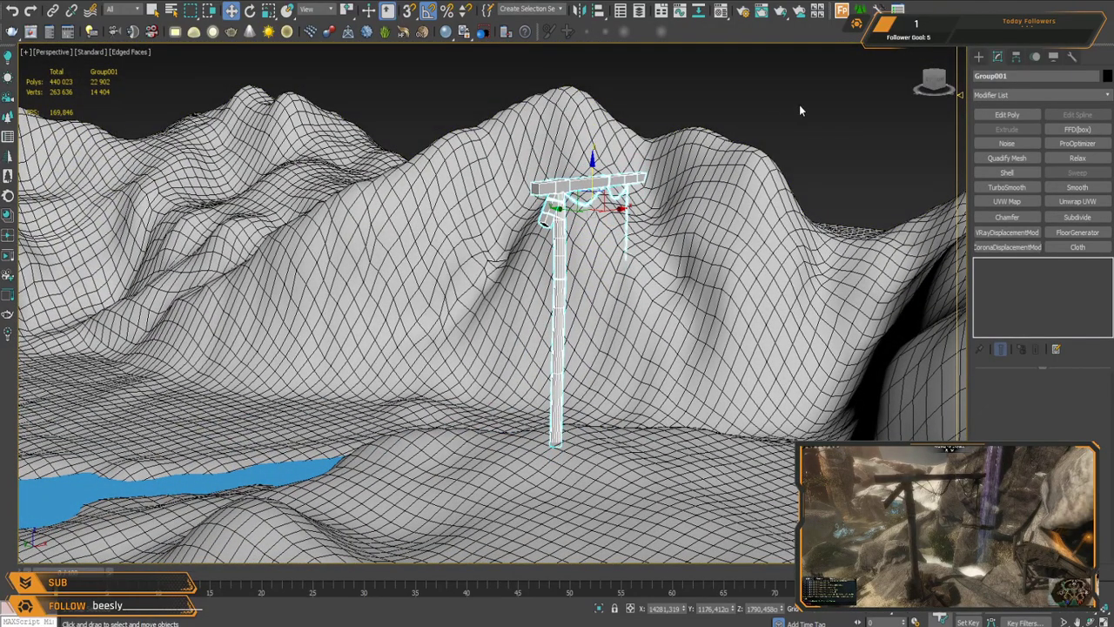
# Step: Deselect the structure, turn off the edged-faces display and save the scene
pyautogui.click(799, 104)
pyautogui.scroll(-4, 573, 231)
pyautogui.moveTo(572, 232); pyautogui.dragTo(523, 205, button='middle')
pyautogui.press('F4')
pyautogui.scroll(3, 545, 270)
pyautogui.keyDown('alt'); pyautogui.moveTo(551, 269); pyautogui.dragTo(577, 290, button='middle'); pyautogui.keyUp('alt')
pyautogui.scroll(-5, 552, 269)
pyautogui.hotkey('ctrl', 's')
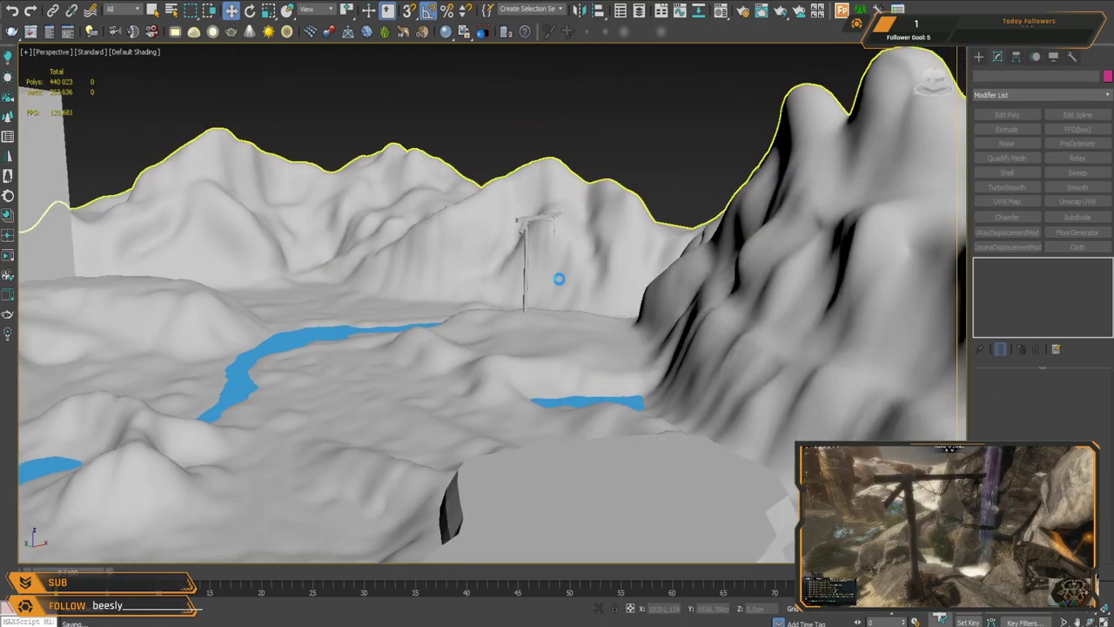